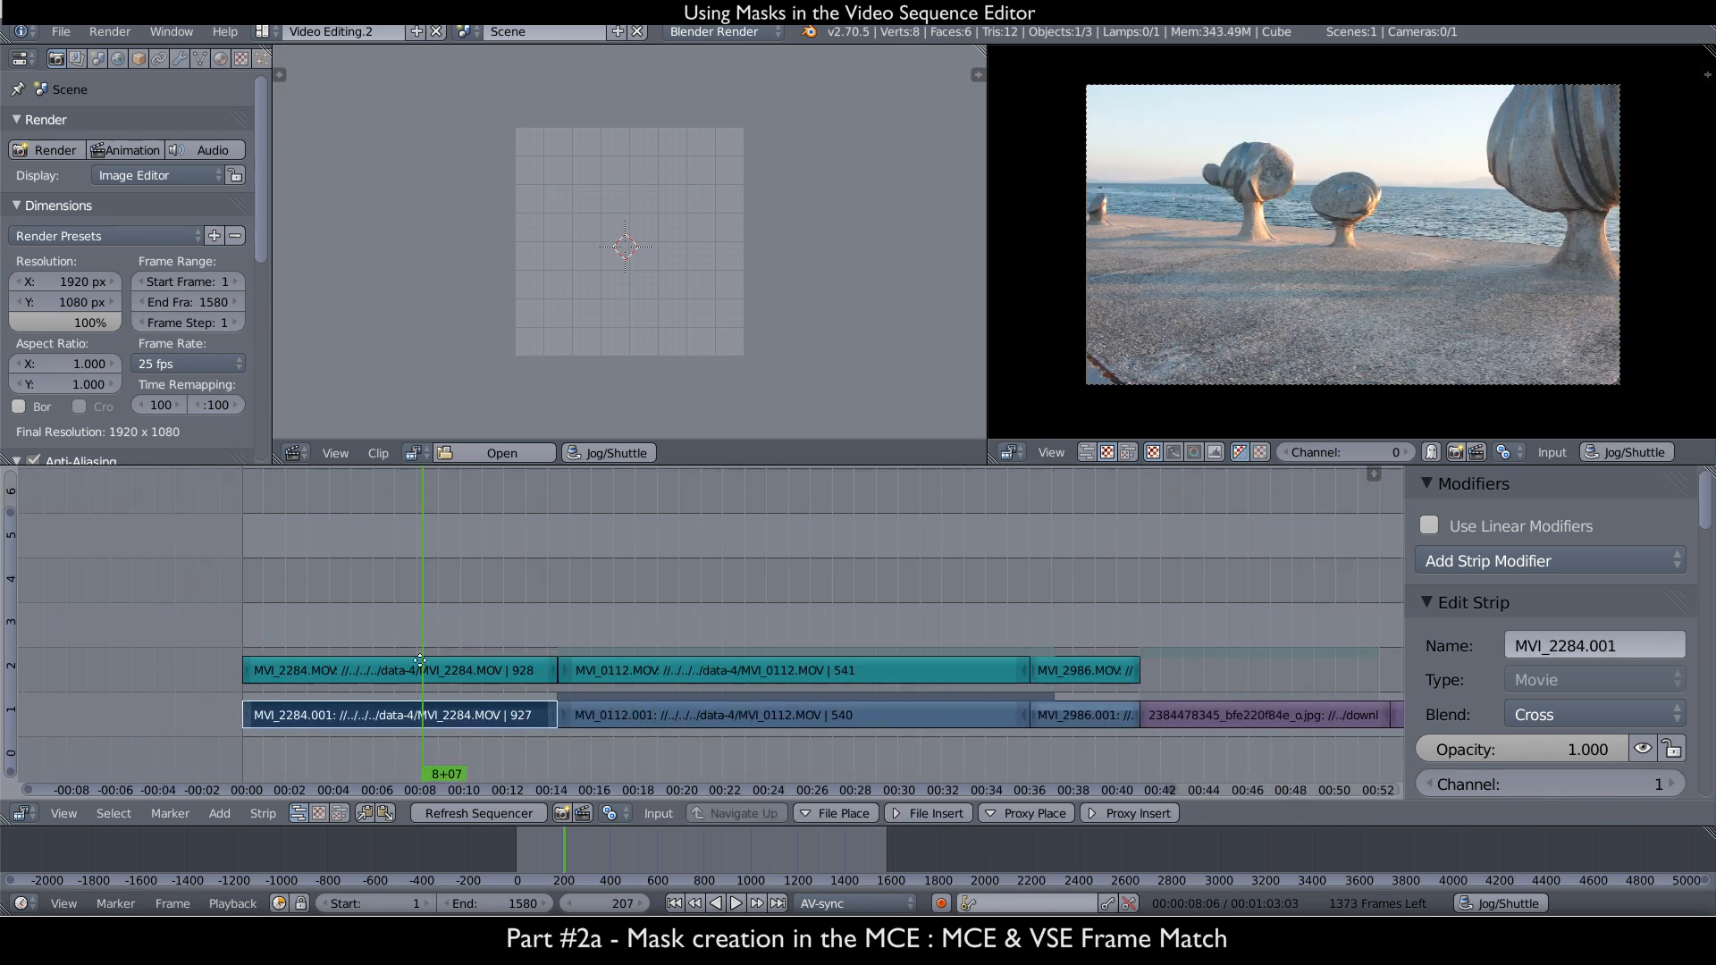
- Scrub through the MVI_2284 movie strip to examine its footage, finishing at frame 11 with the large tree sculpture in the preview
ctrl+scroll(420, 661, right, 2)
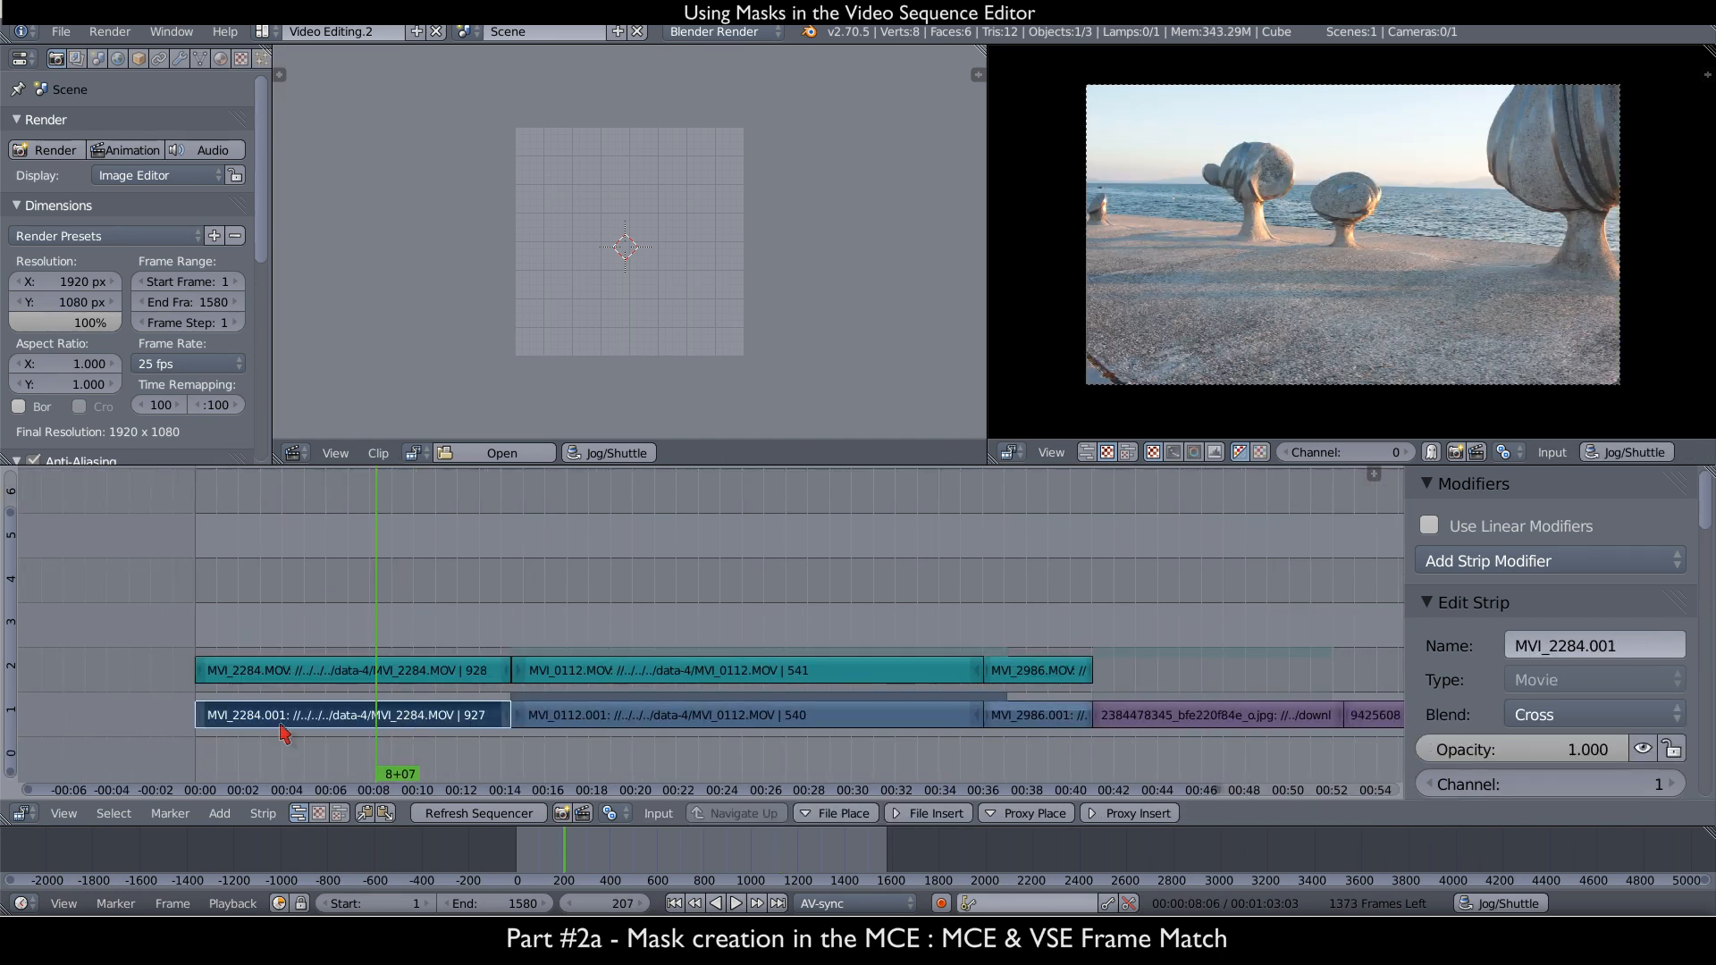
click(215, 715)
drag(237, 719, 390, 719)
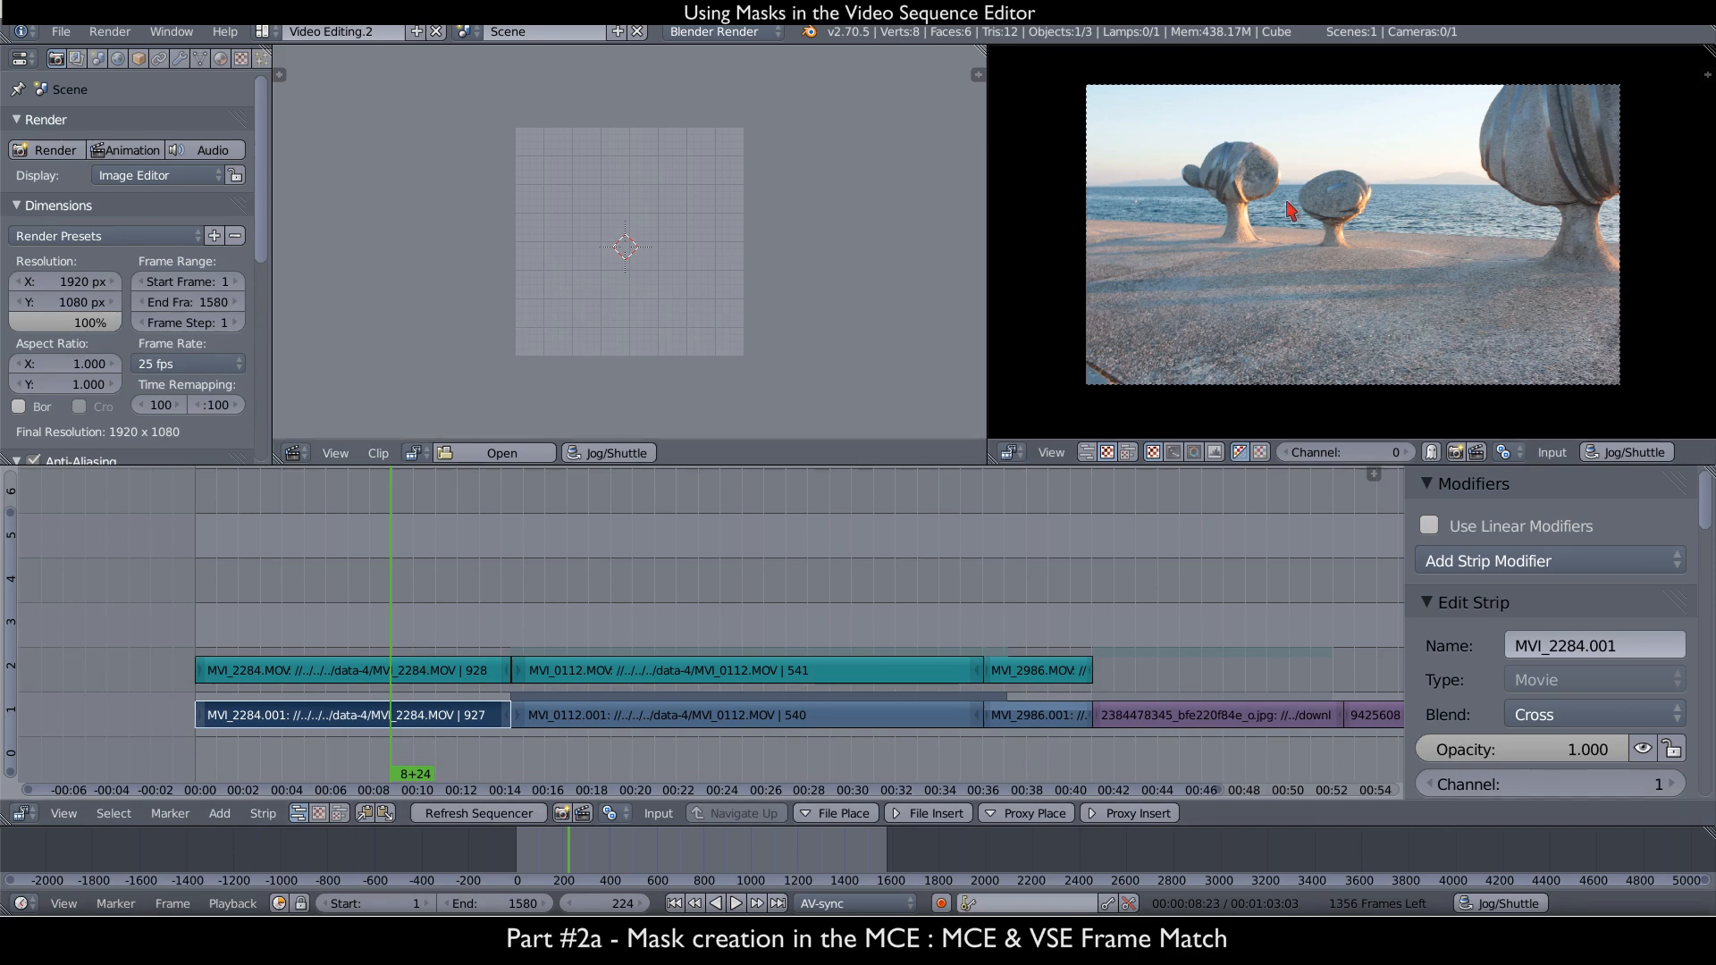
click(484, 693)
mouse_move(490, 696)
mouse_down()
mouse_move(590, 706)
mouse_move(479, 701)
mouse_up()
middle_drag(200, 726, 303, 723)
mouse_move(307, 729)
mouse_down()
mouse_move(447, 729)
mouse_move(307, 729)
mouse_up()
middle_drag(1336, 163, 1285, 153)
scroll(1287, 183, up, 3)
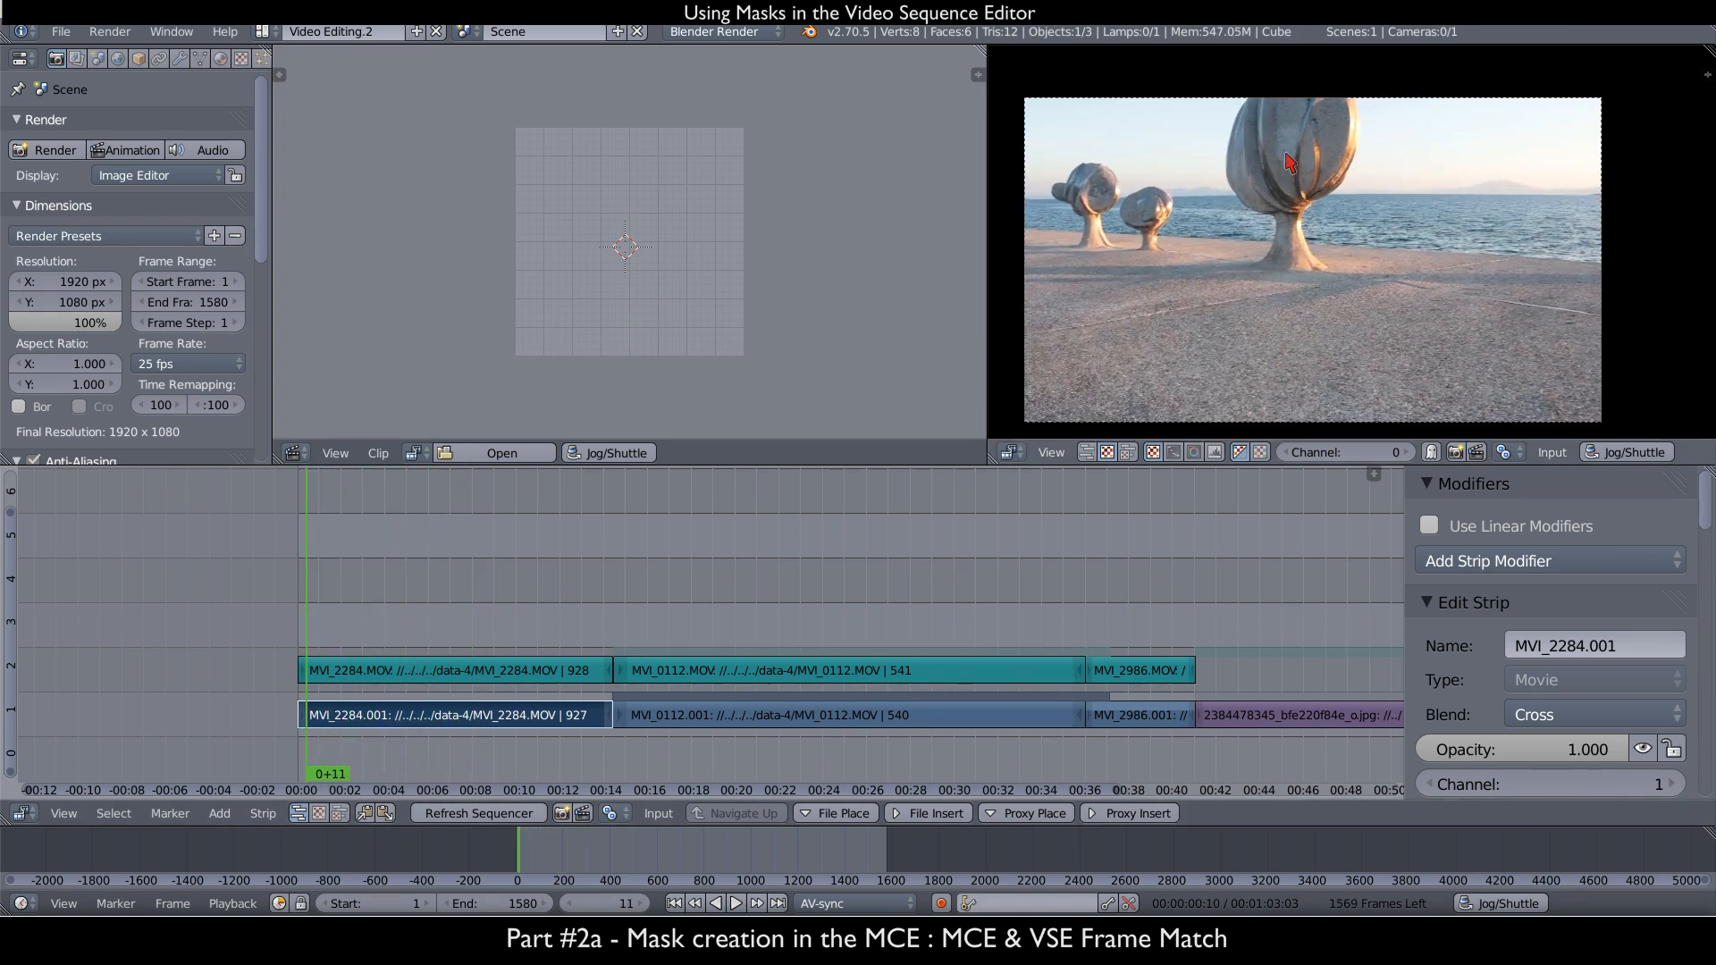
- Sketch a temporary freehand outline around the large tree sculpture in the preview and compare it against other frames of the strip
drag(1220, 99, 1206, 279)
drag(1388, 107, 1382, 98)
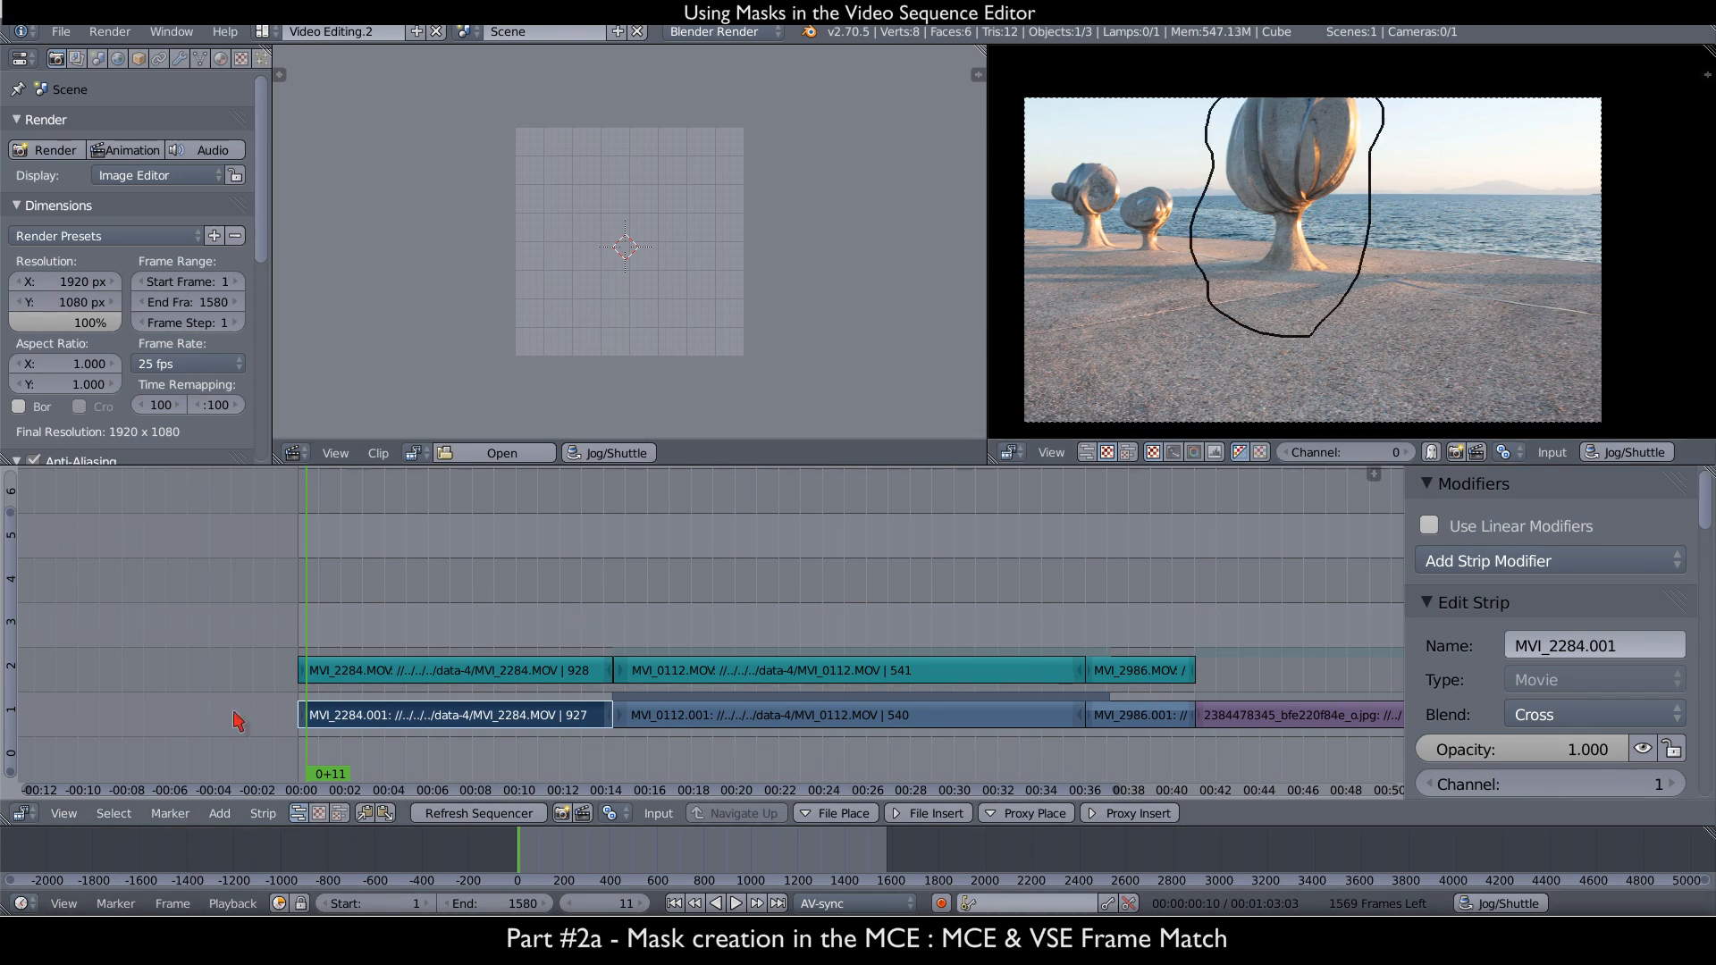
click(314, 731)
drag(313, 734, 550, 742)
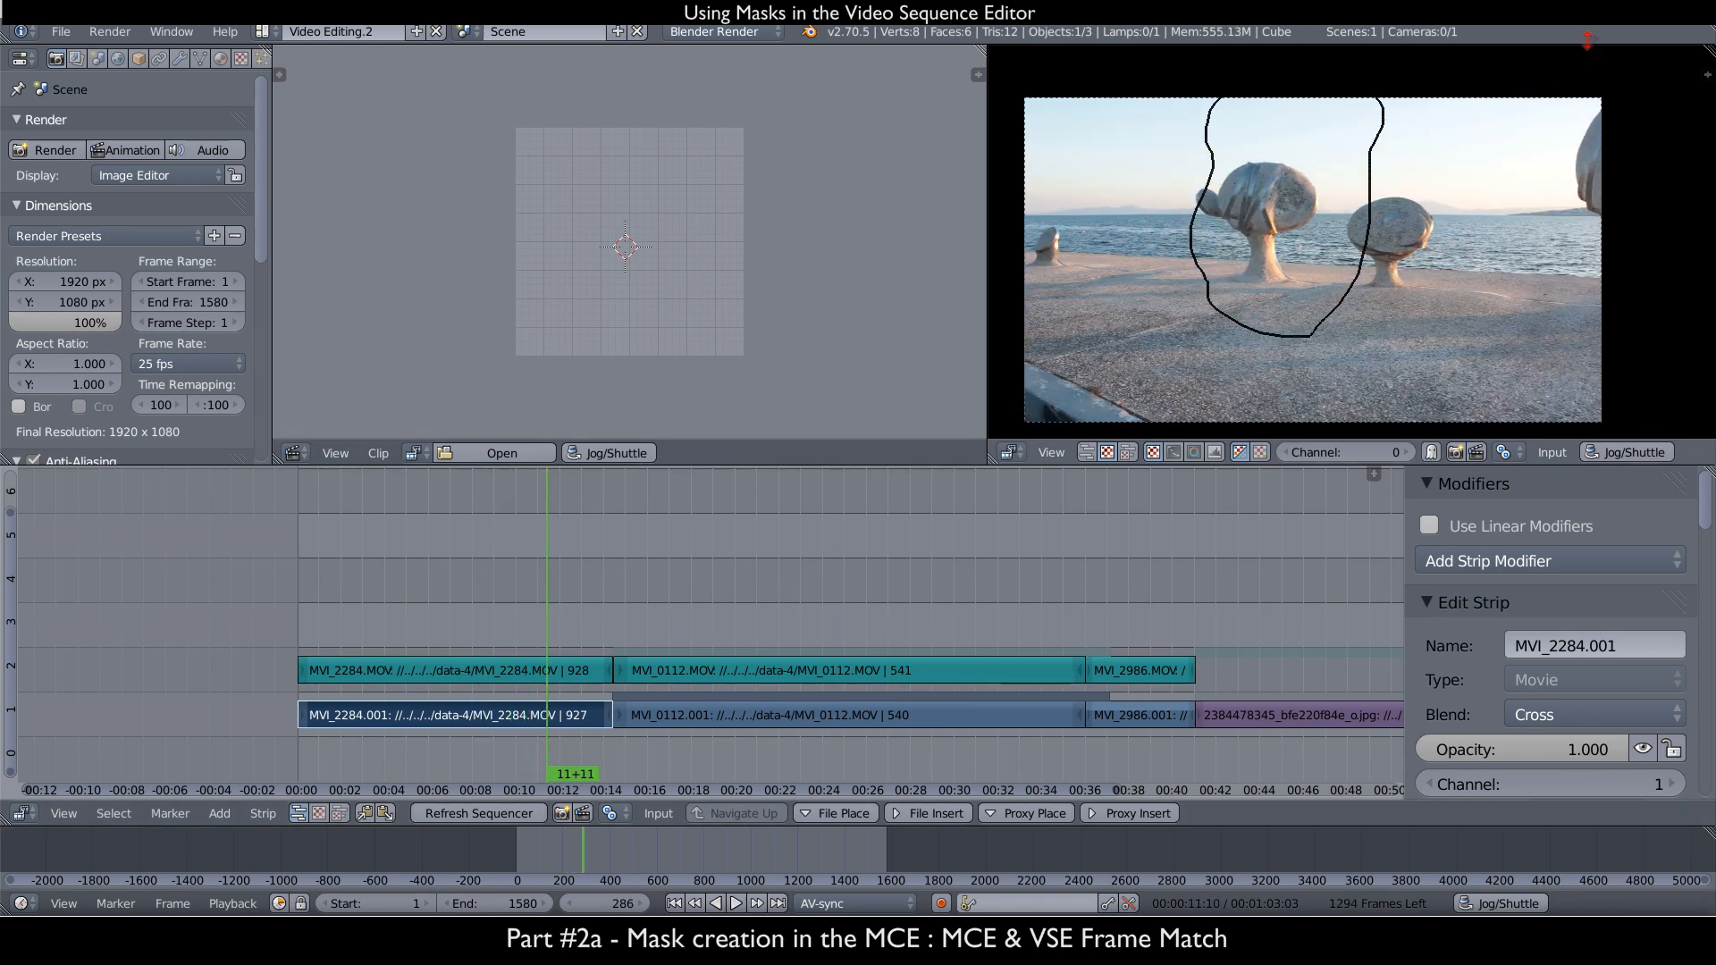
key(alt+a)
drag(521, 709, 361, 715)
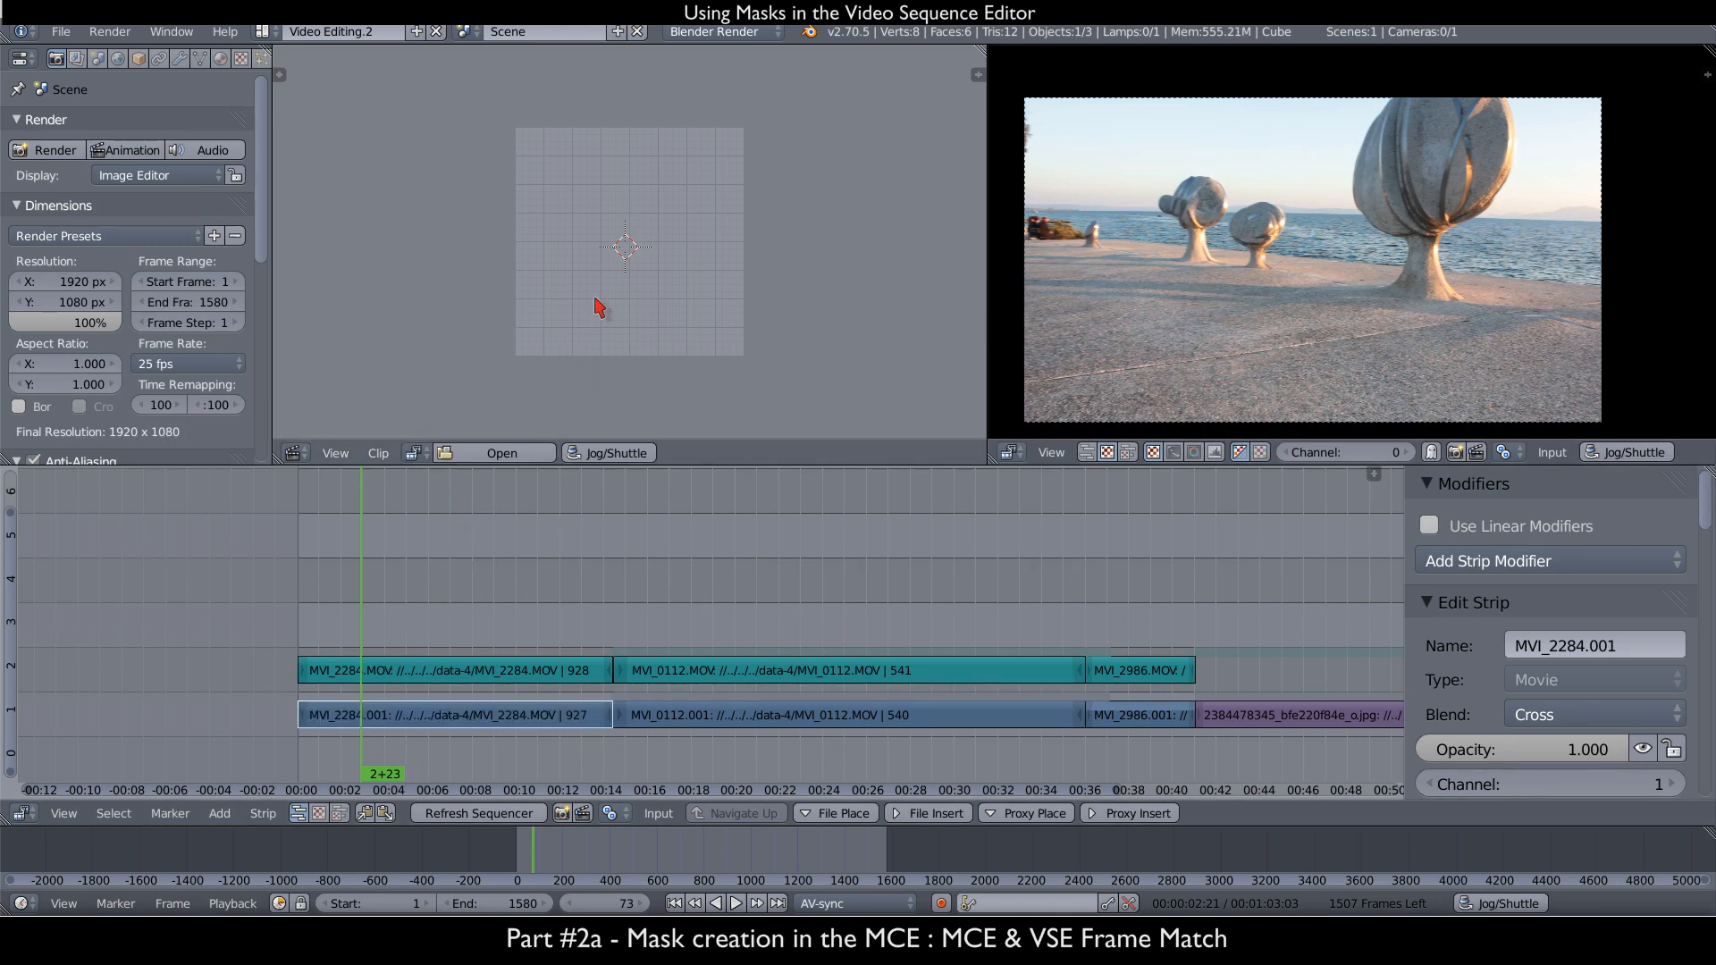
- Go to frame 64 and load the MVI_2284.MOV clip into the Movie Clip Editor
middle_drag(1241, 259, 1255, 254)
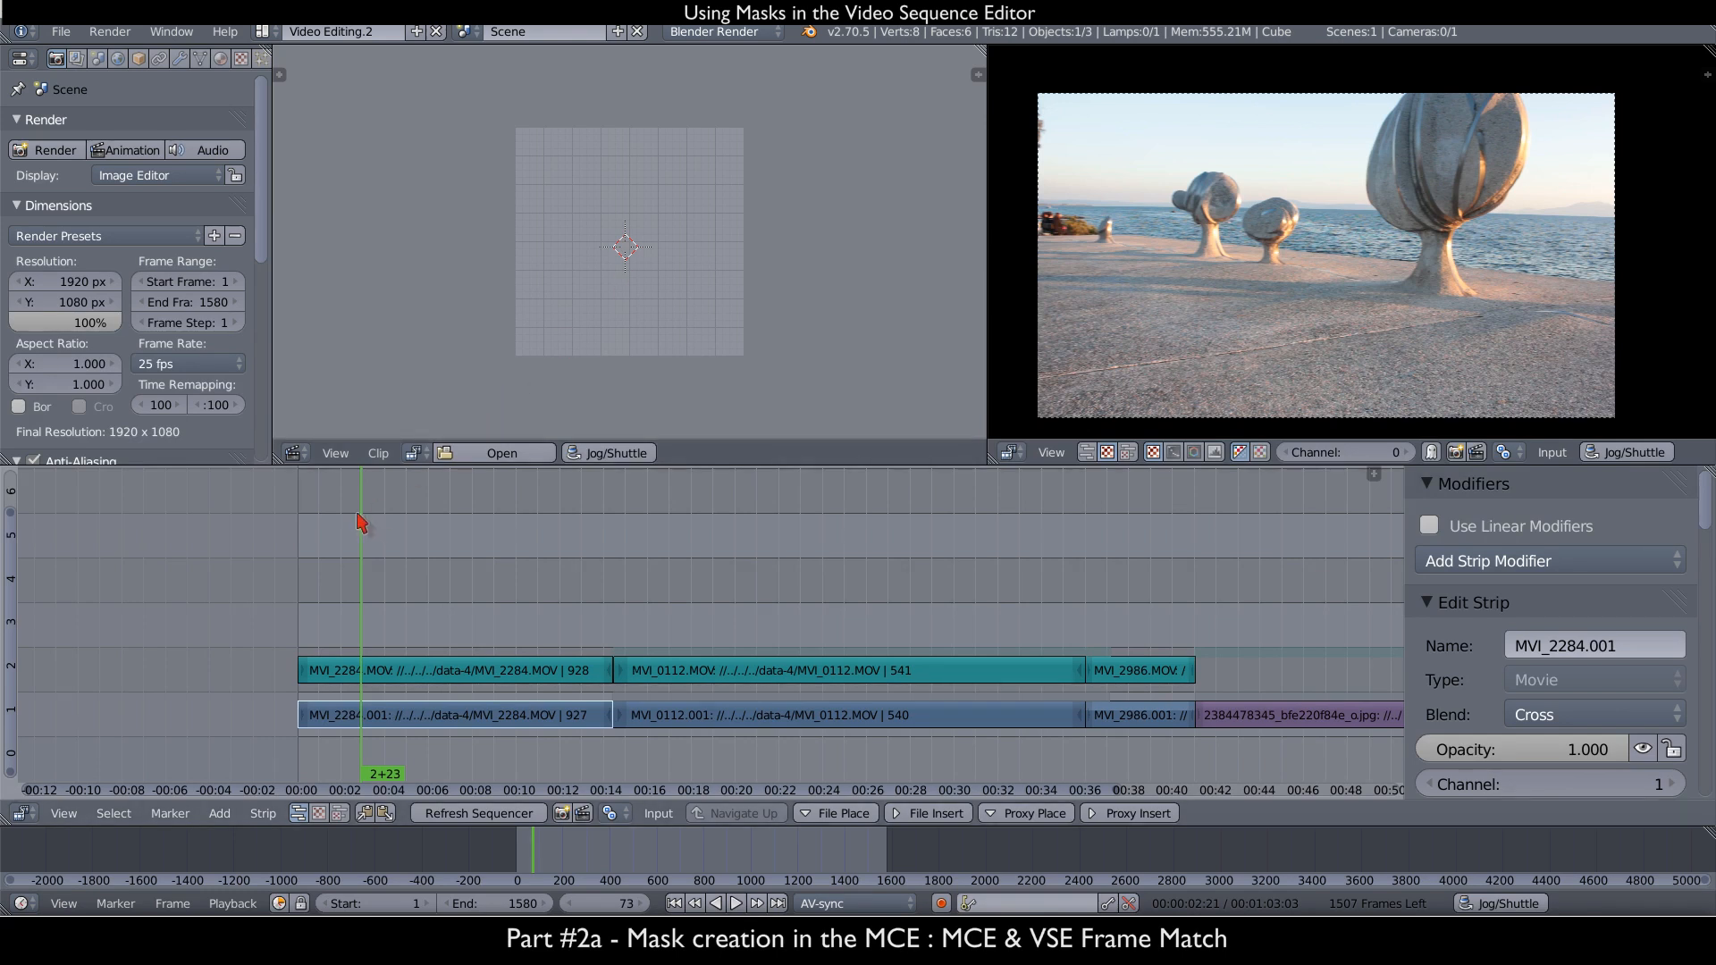
click(352, 655)
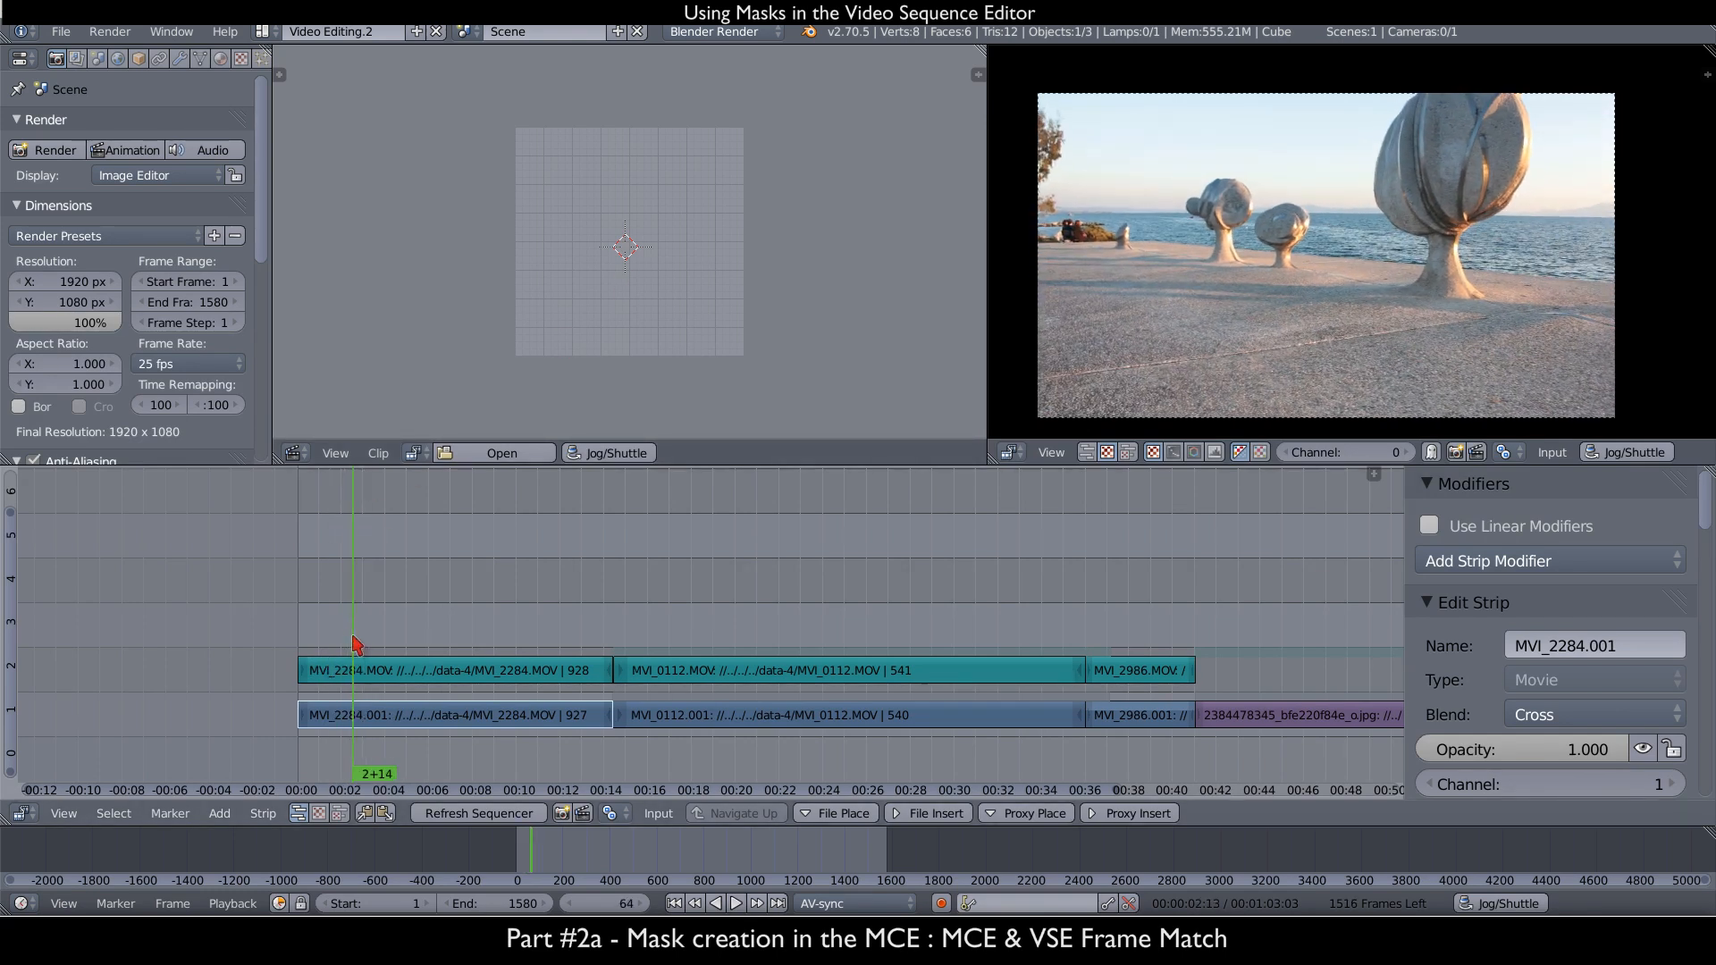
click(413, 453)
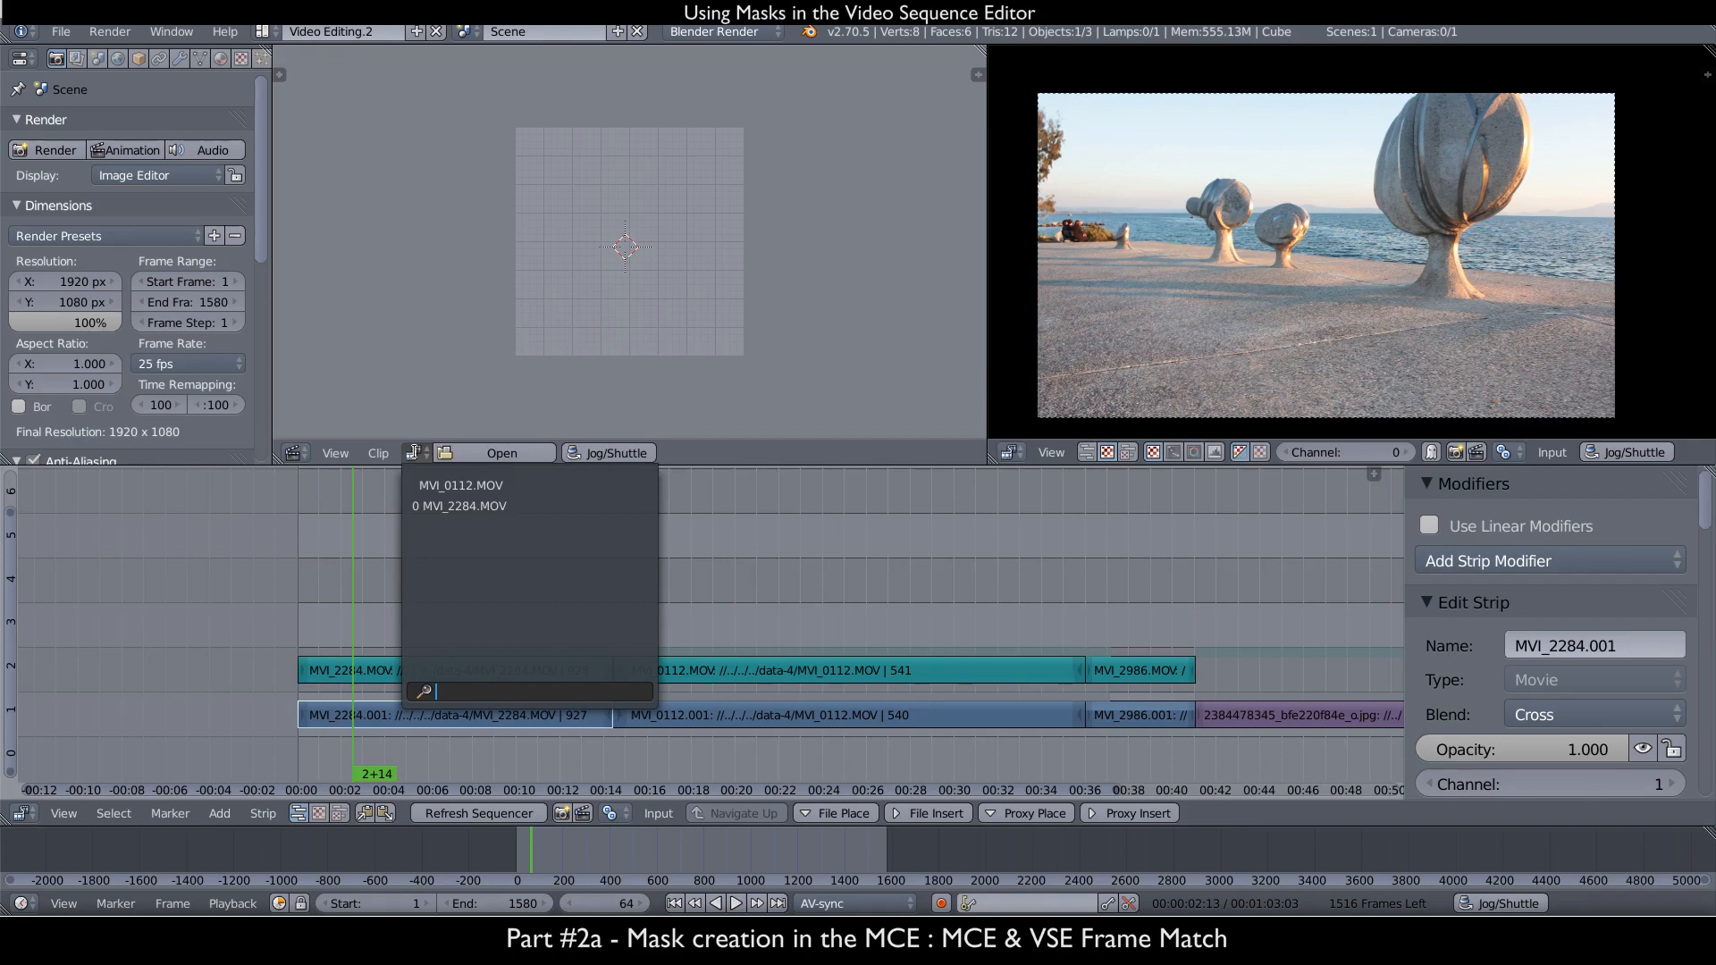
click(459, 507)
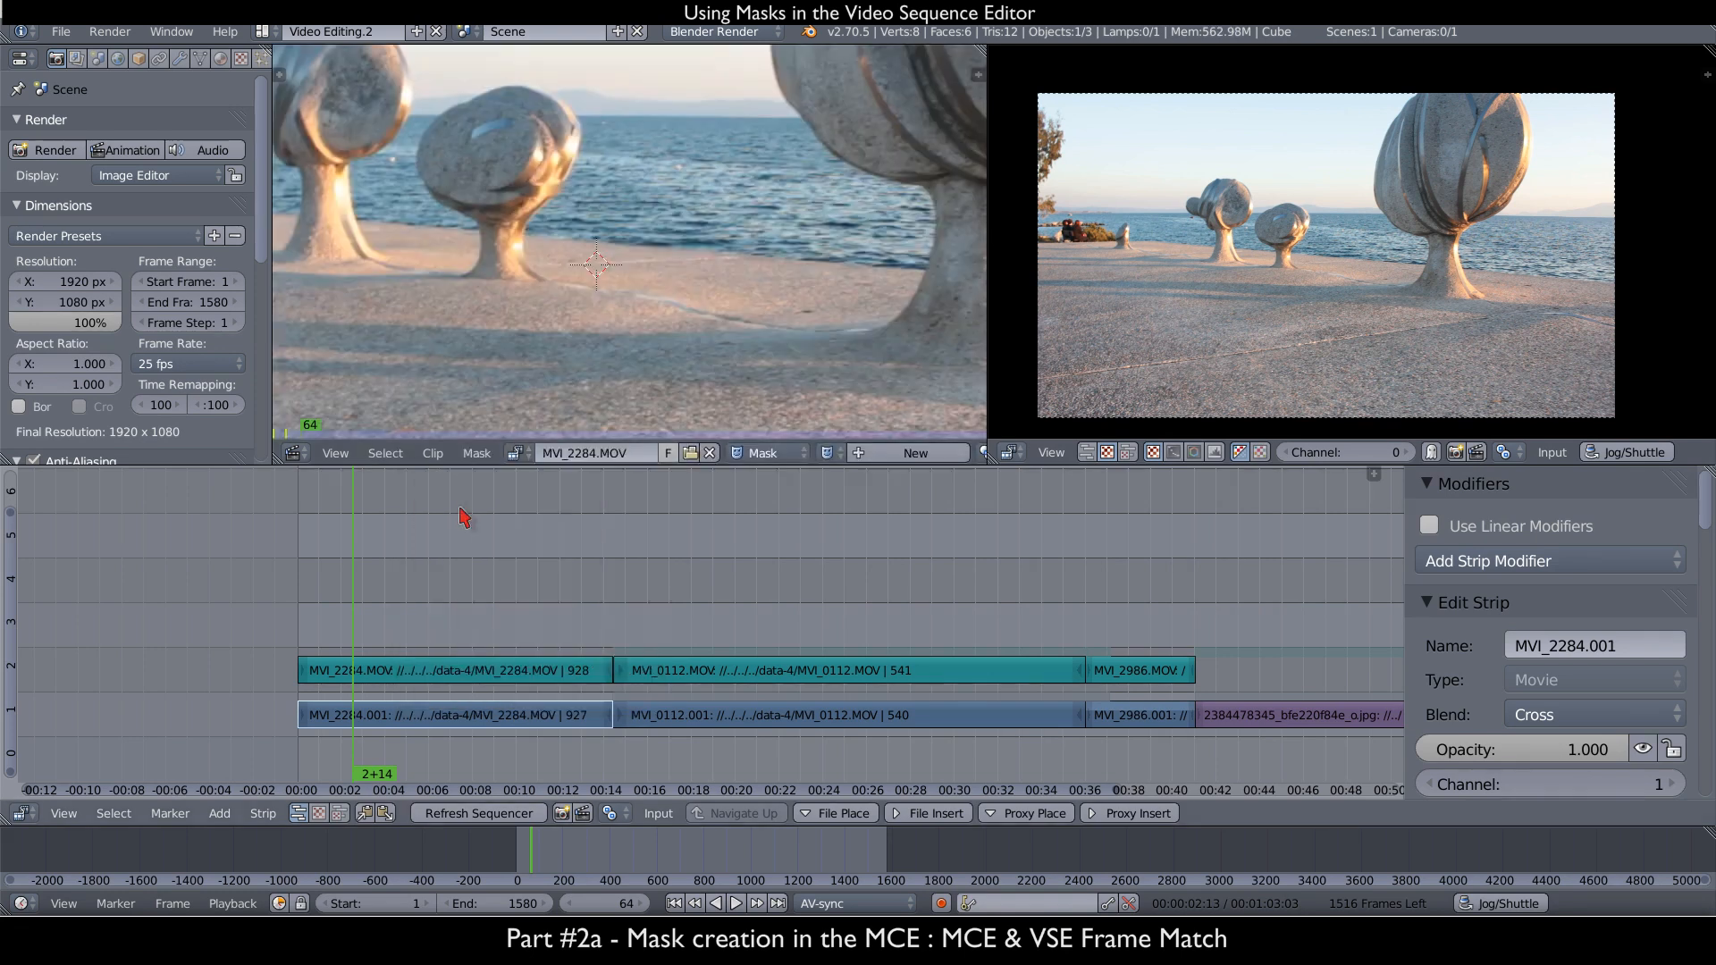
scroll(641, 264, down, 4)
scroll(641, 264, up, 4)
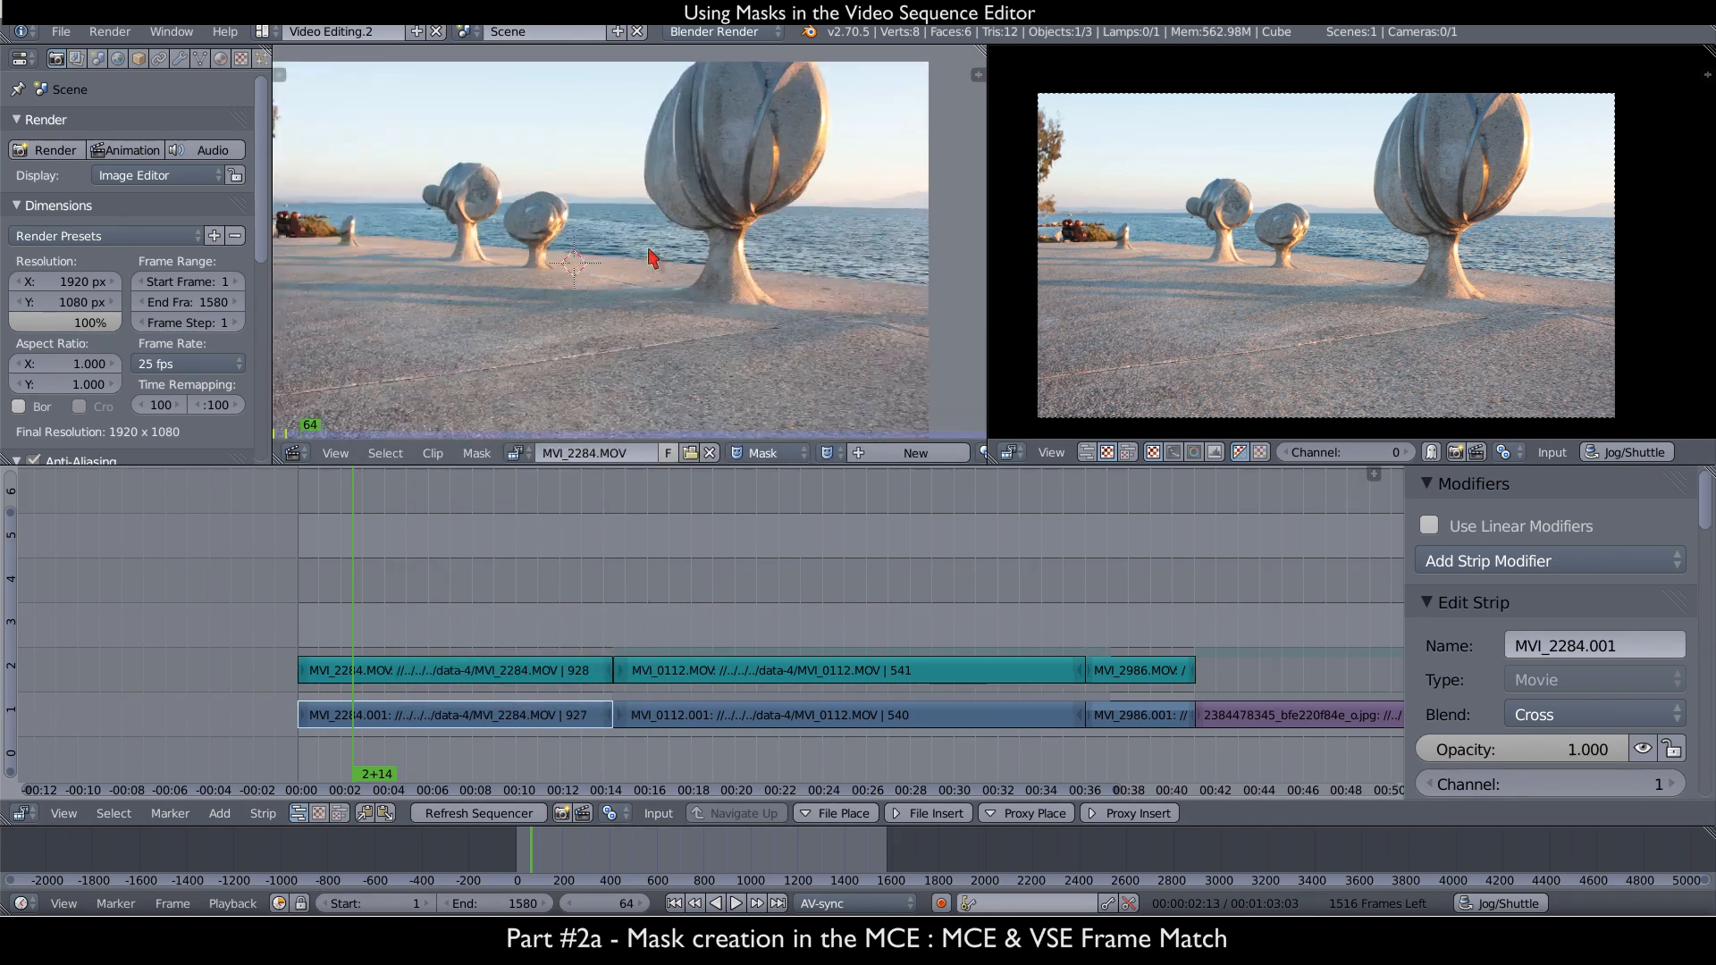
scroll(893, 286, down, 2)
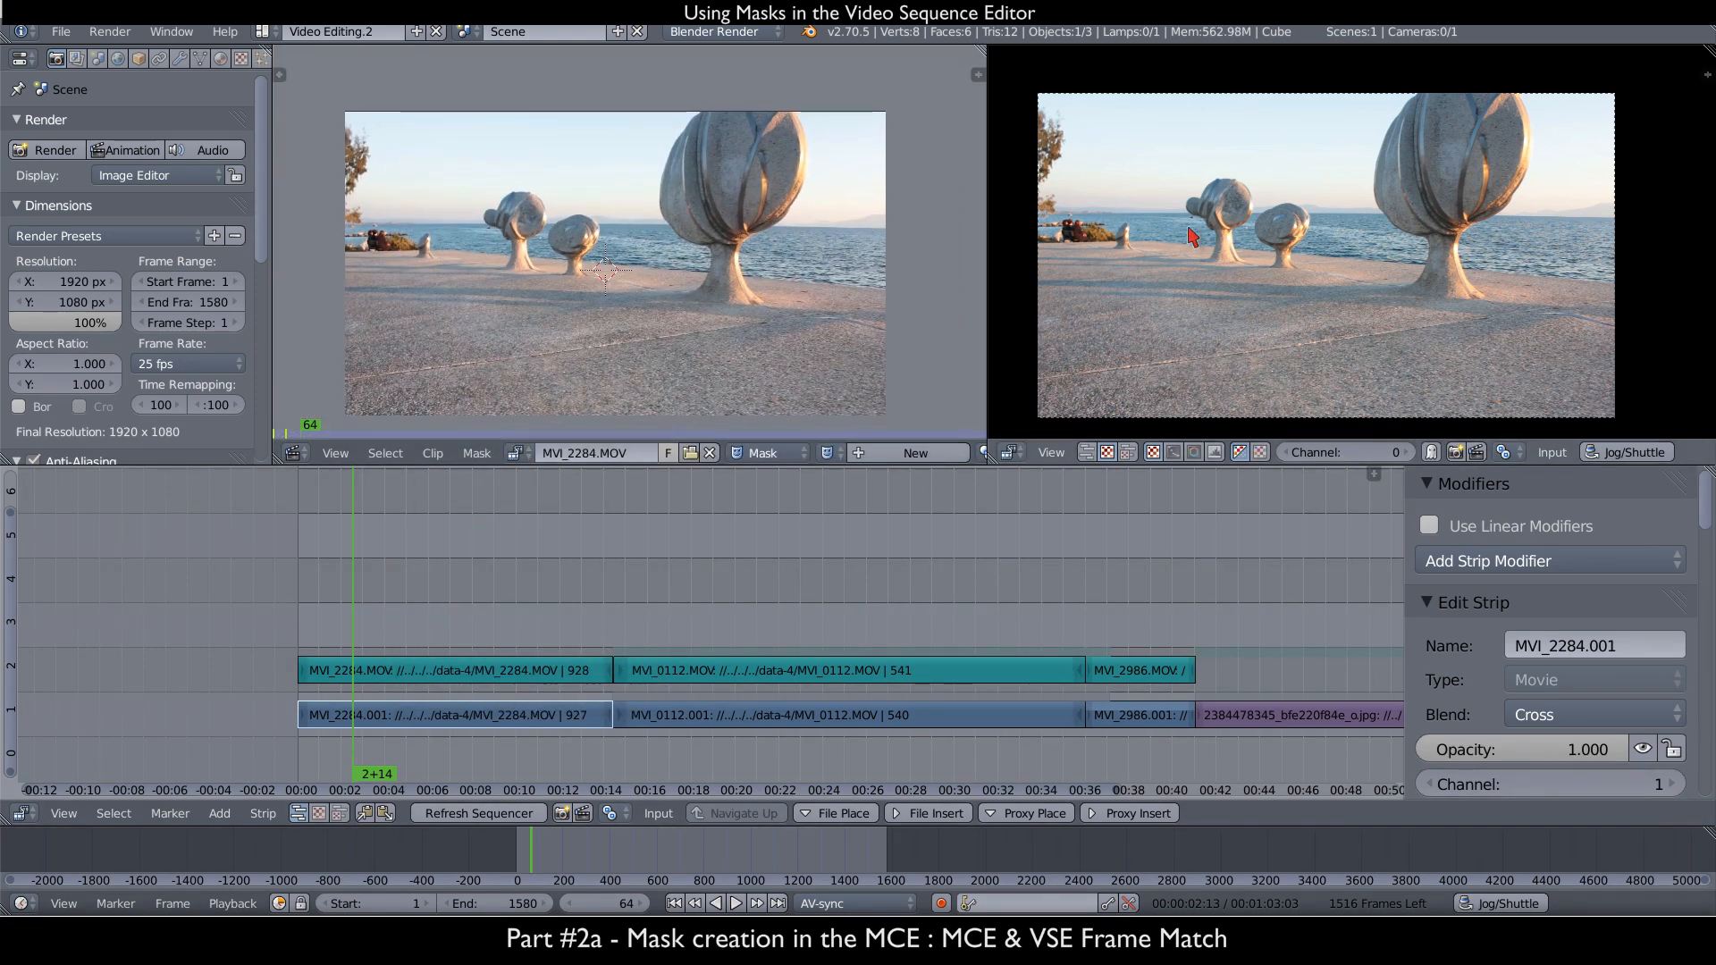
scroll(1153, 259, down, 2)
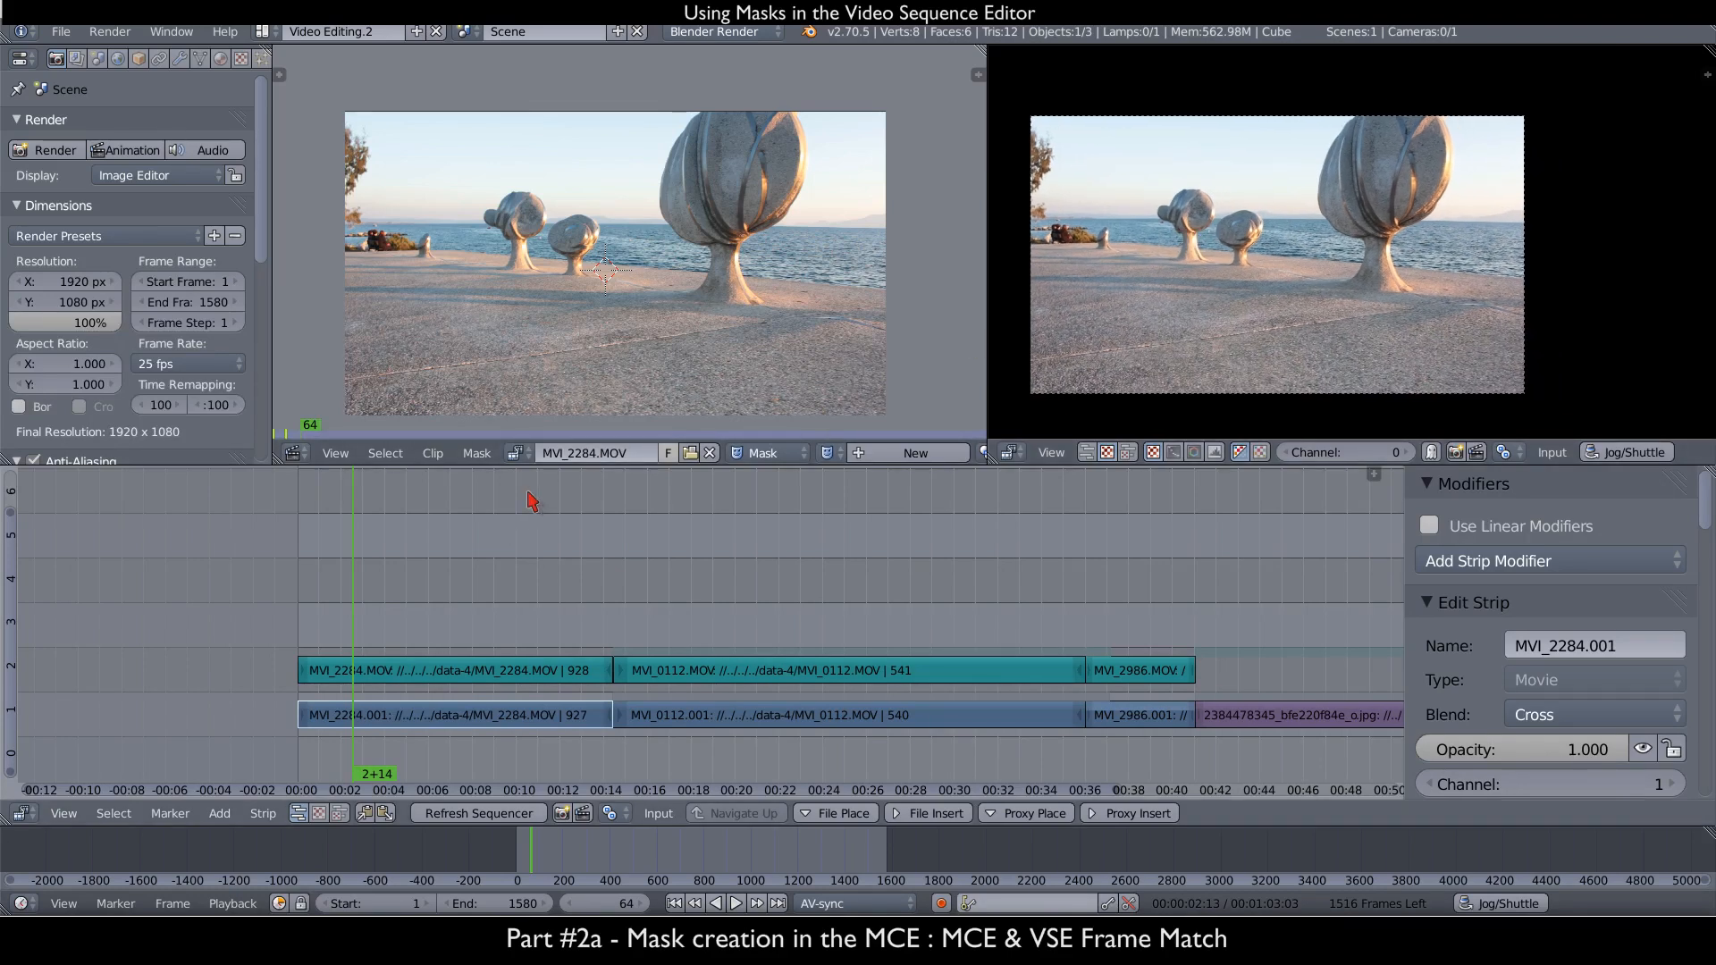
- Scrub the strip to frames 105 and 189, comparing the Movie Clip Editor image with the sequencer preview
click(323, 662)
click(389, 663)
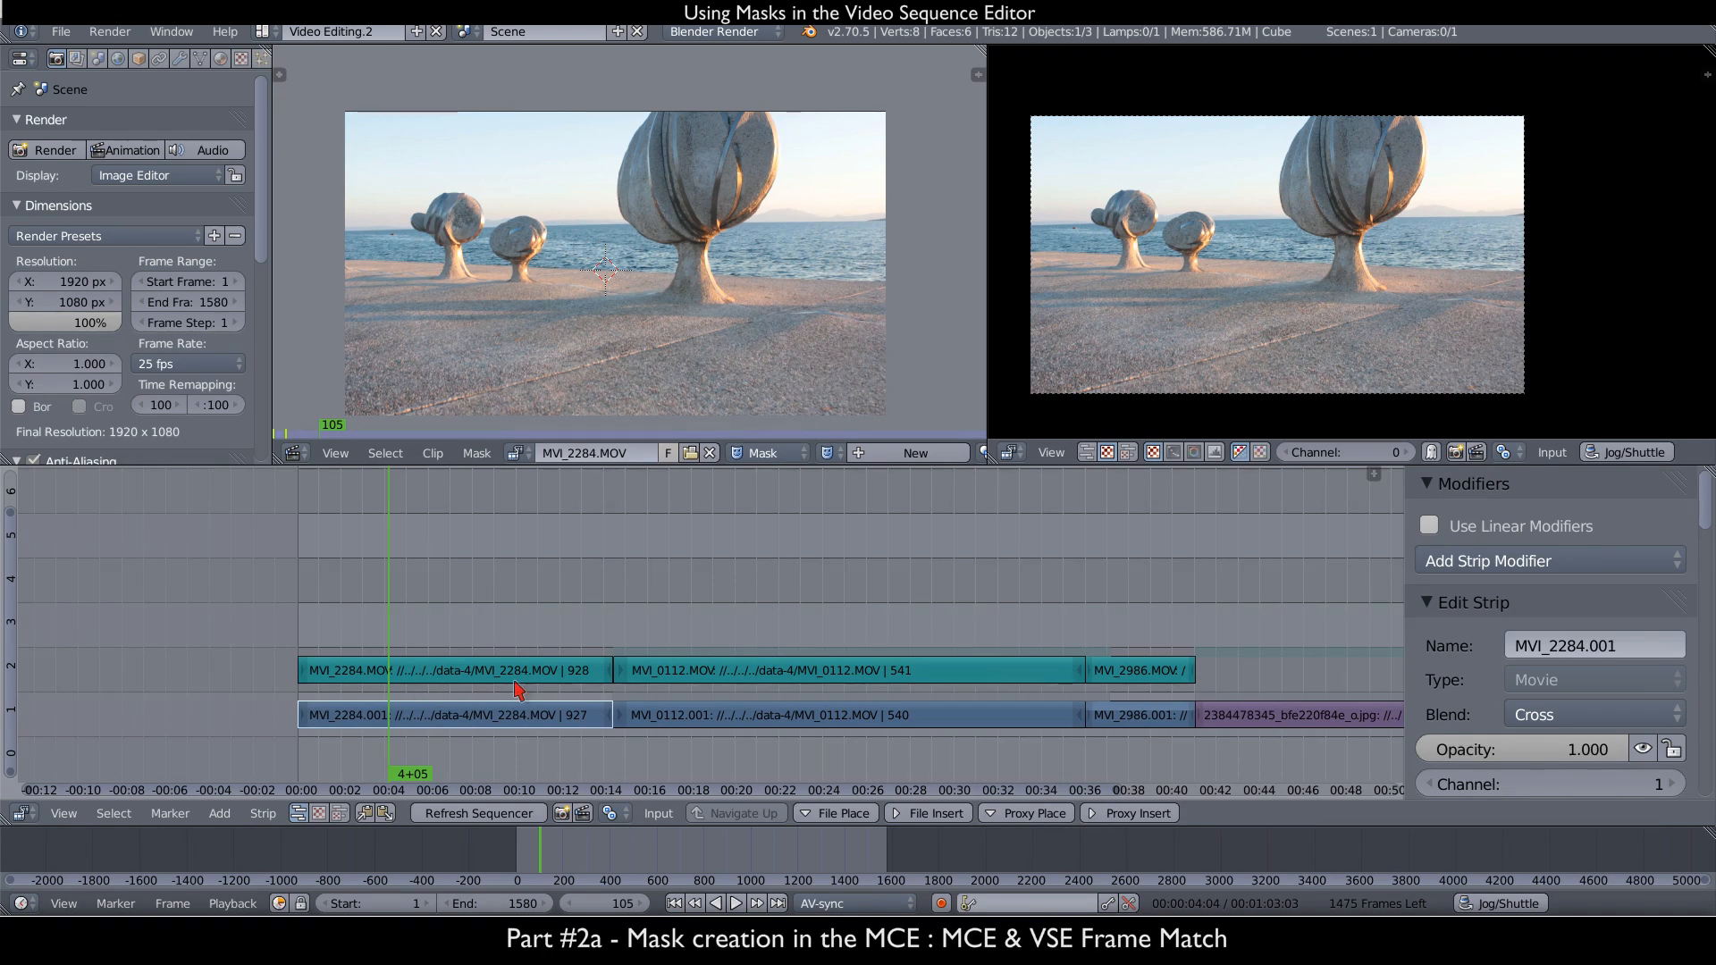
middle_drag(595, 310, 597, 280)
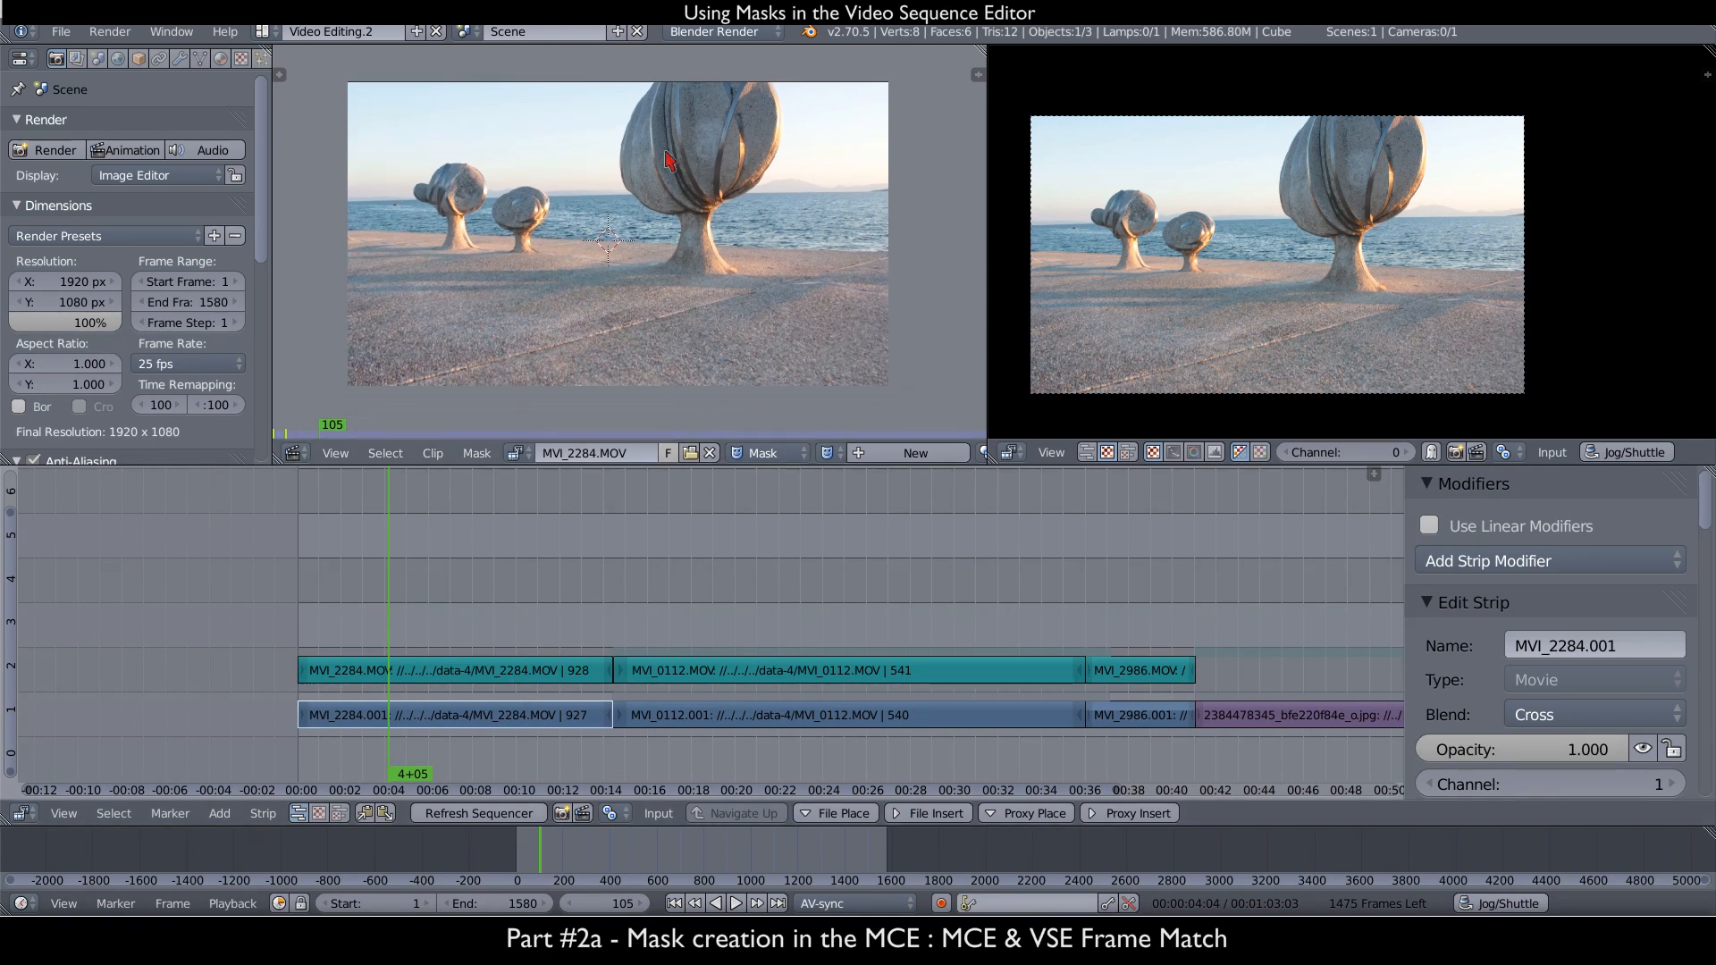
middle_drag(1291, 236, 1328, 217)
scroll(1313, 217, up, 1)
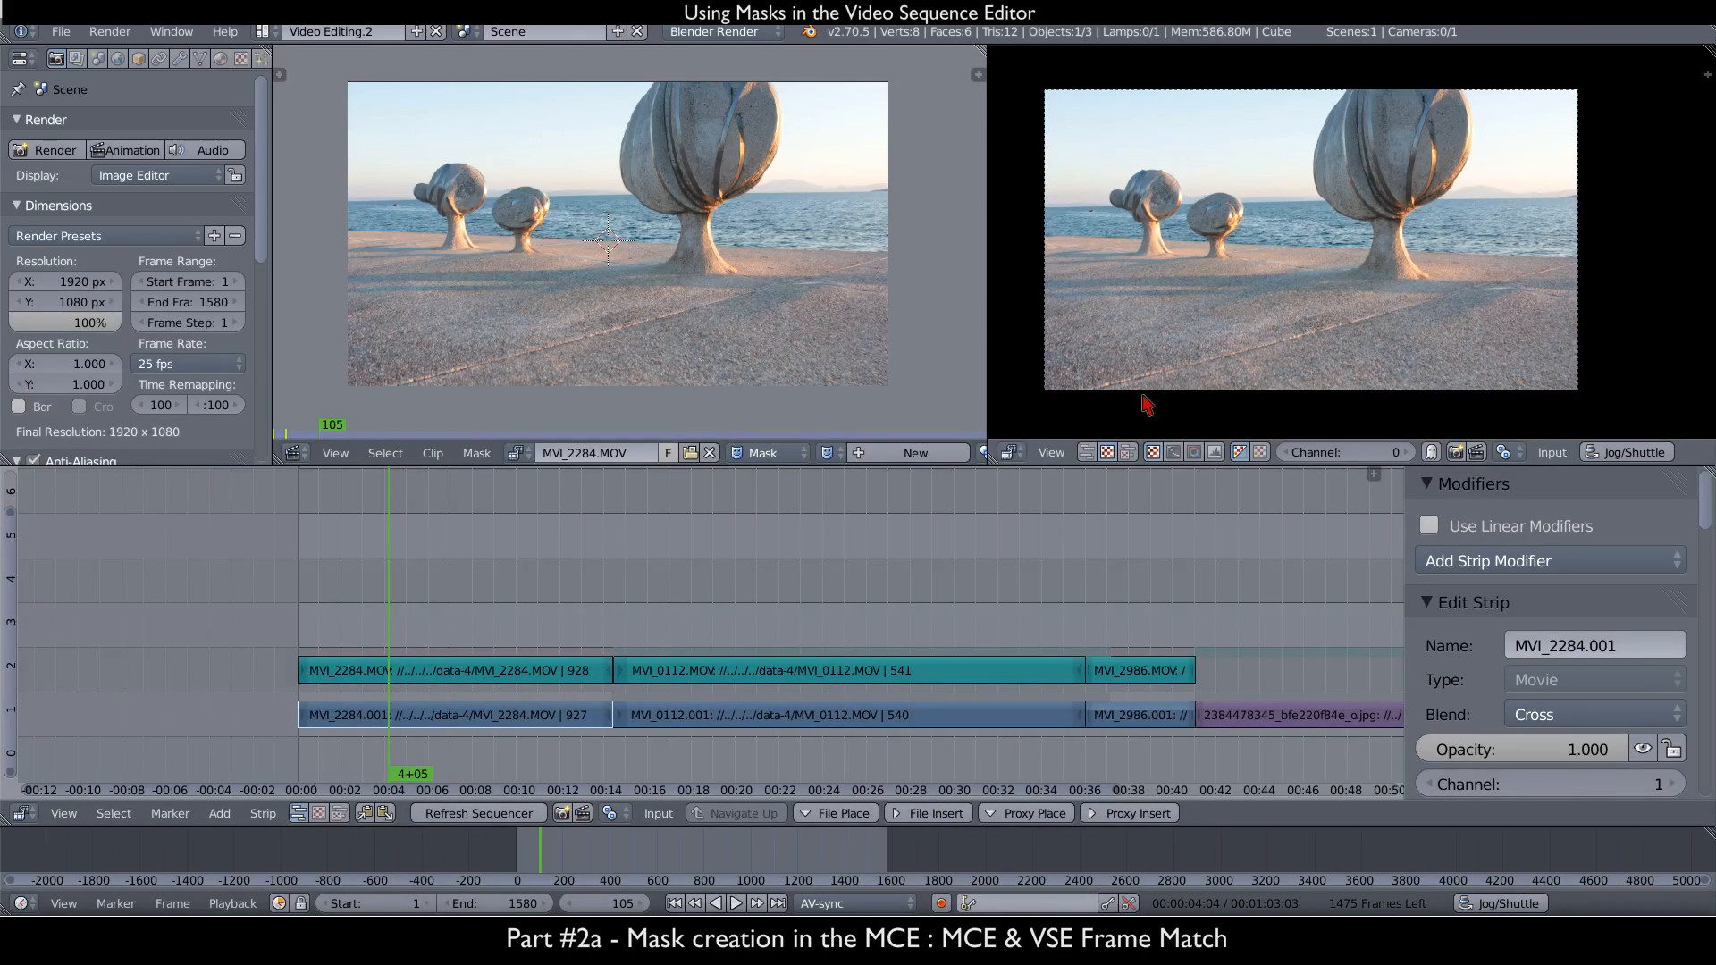
drag(366, 729, 462, 738)
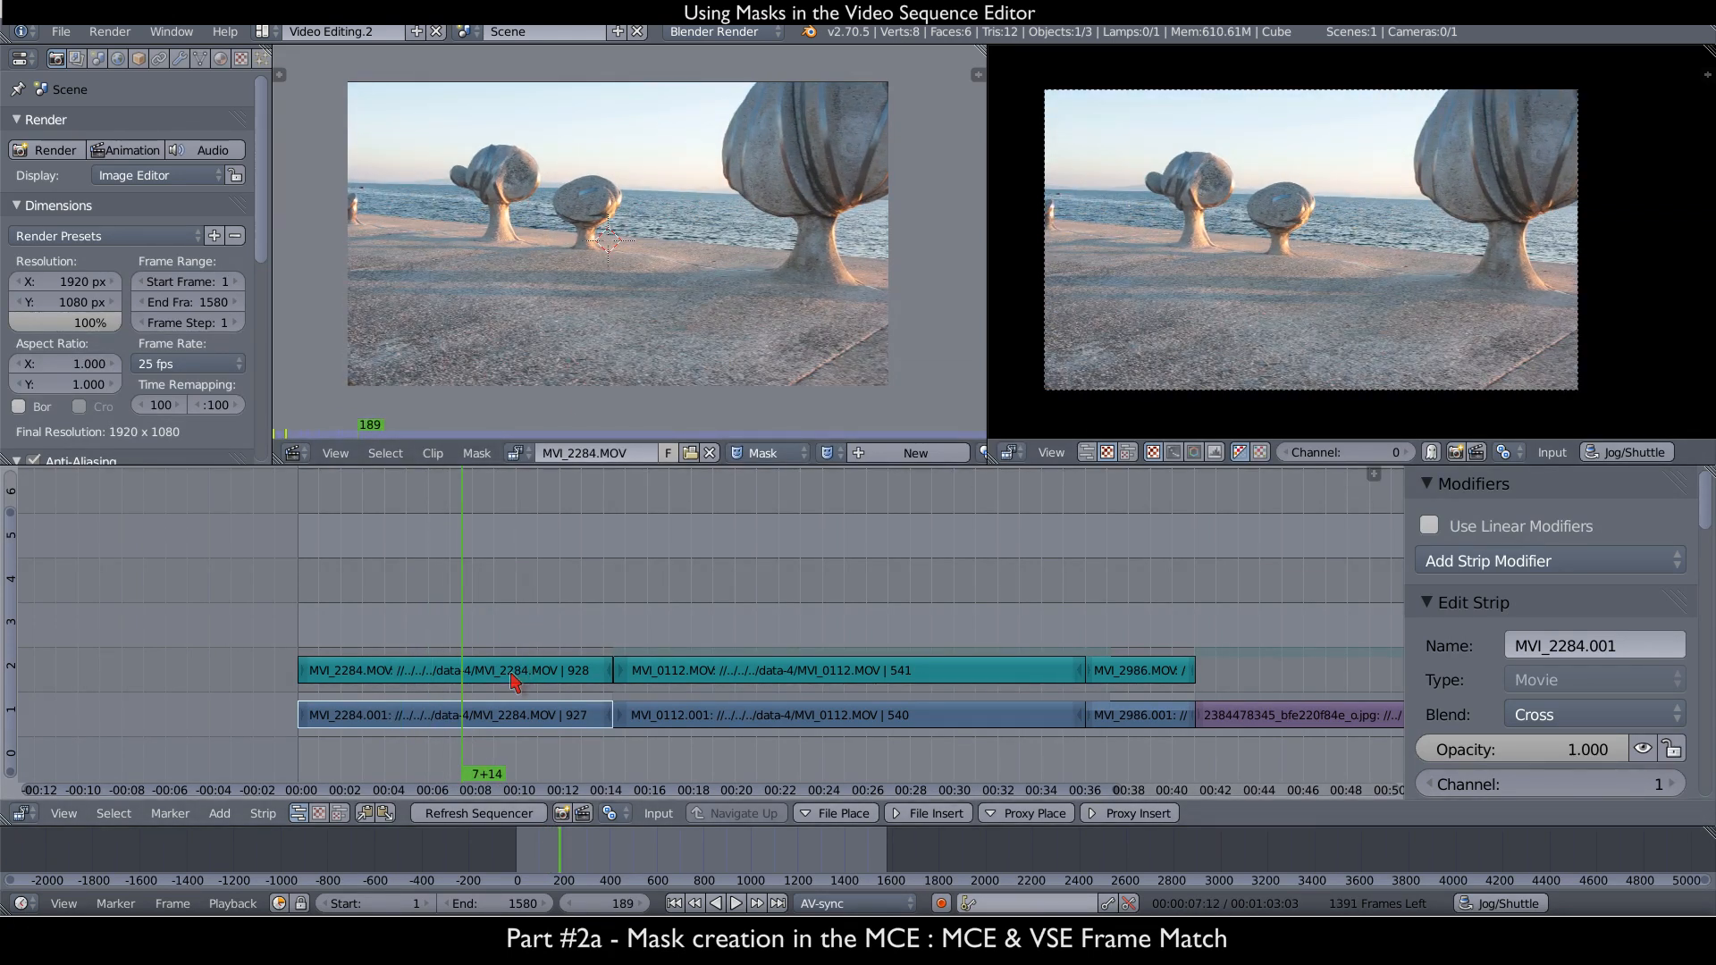
scroll(657, 290, down, 1)
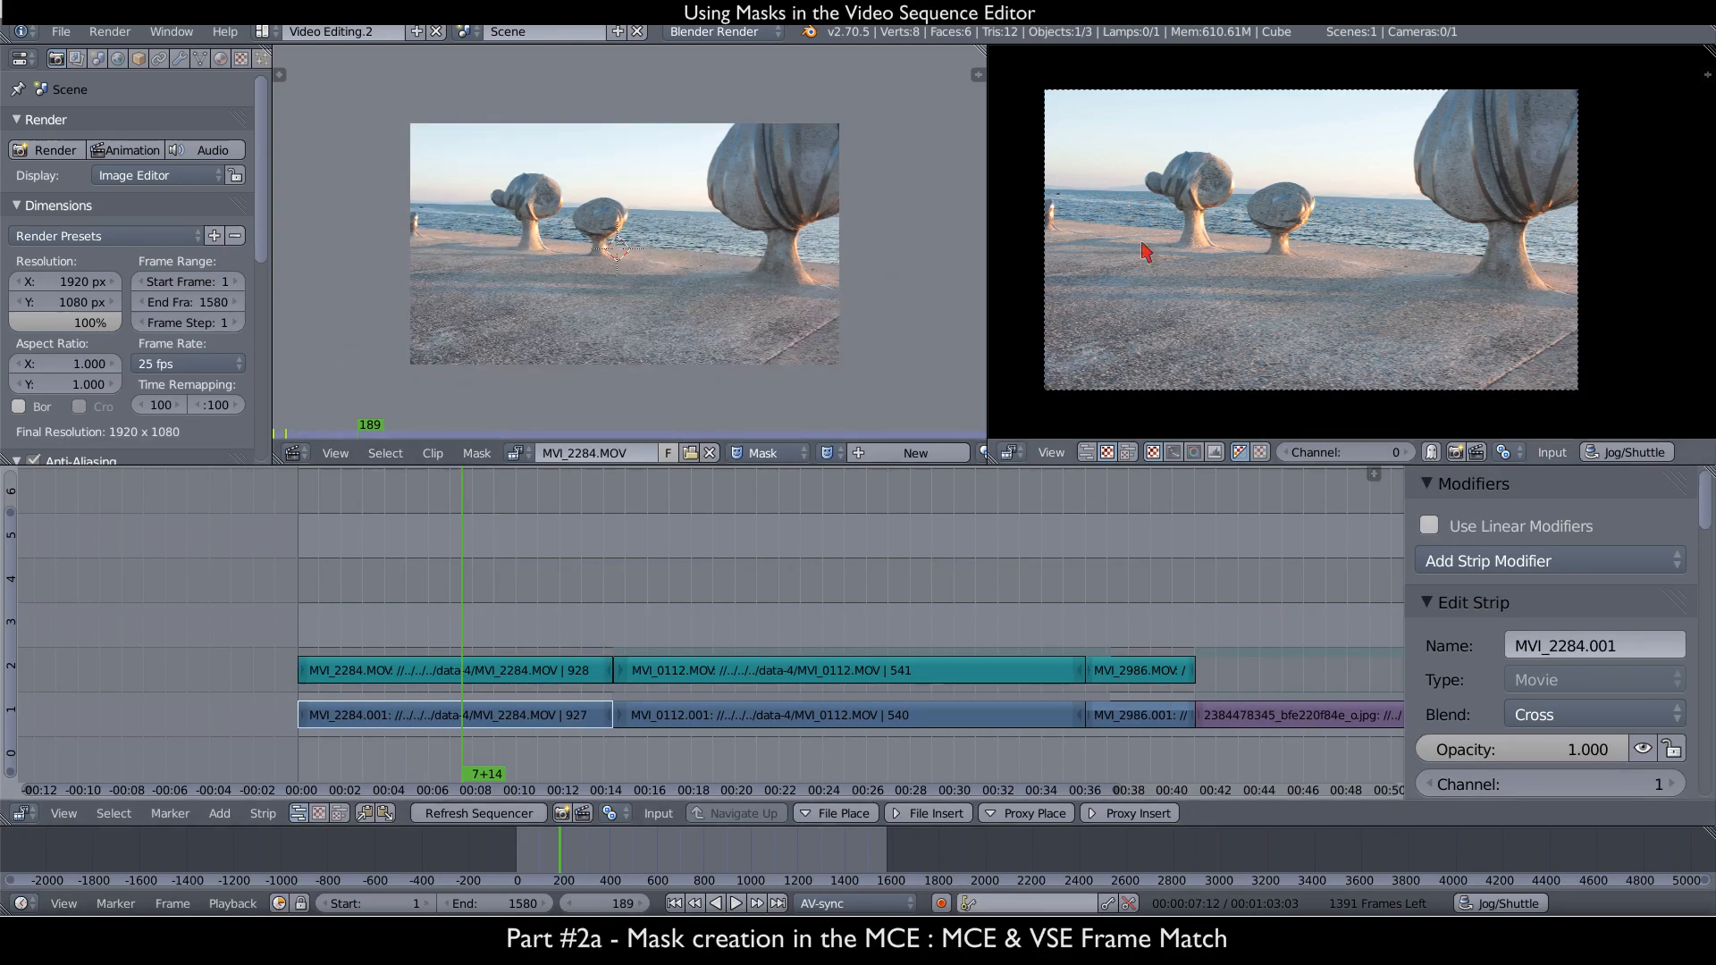
scroll(1207, 250, down, 2)
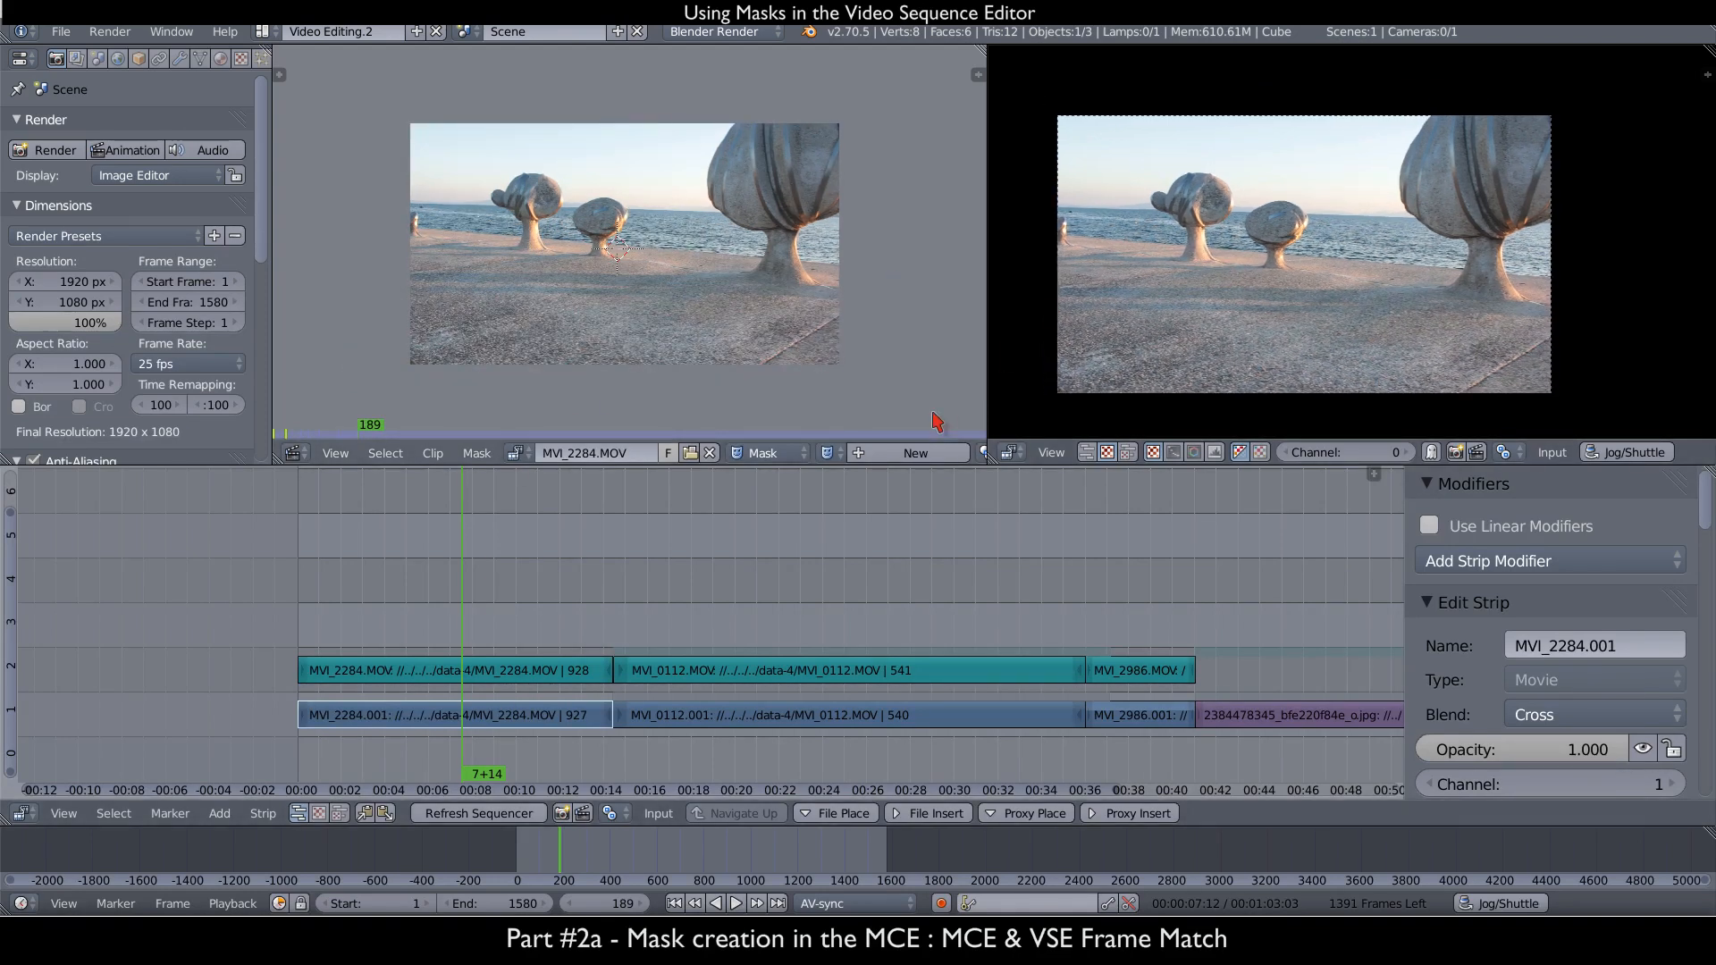
- Create a new mask in the Movie Clip Editor and name it tree_mask
click(912, 453)
double_click(913, 454)
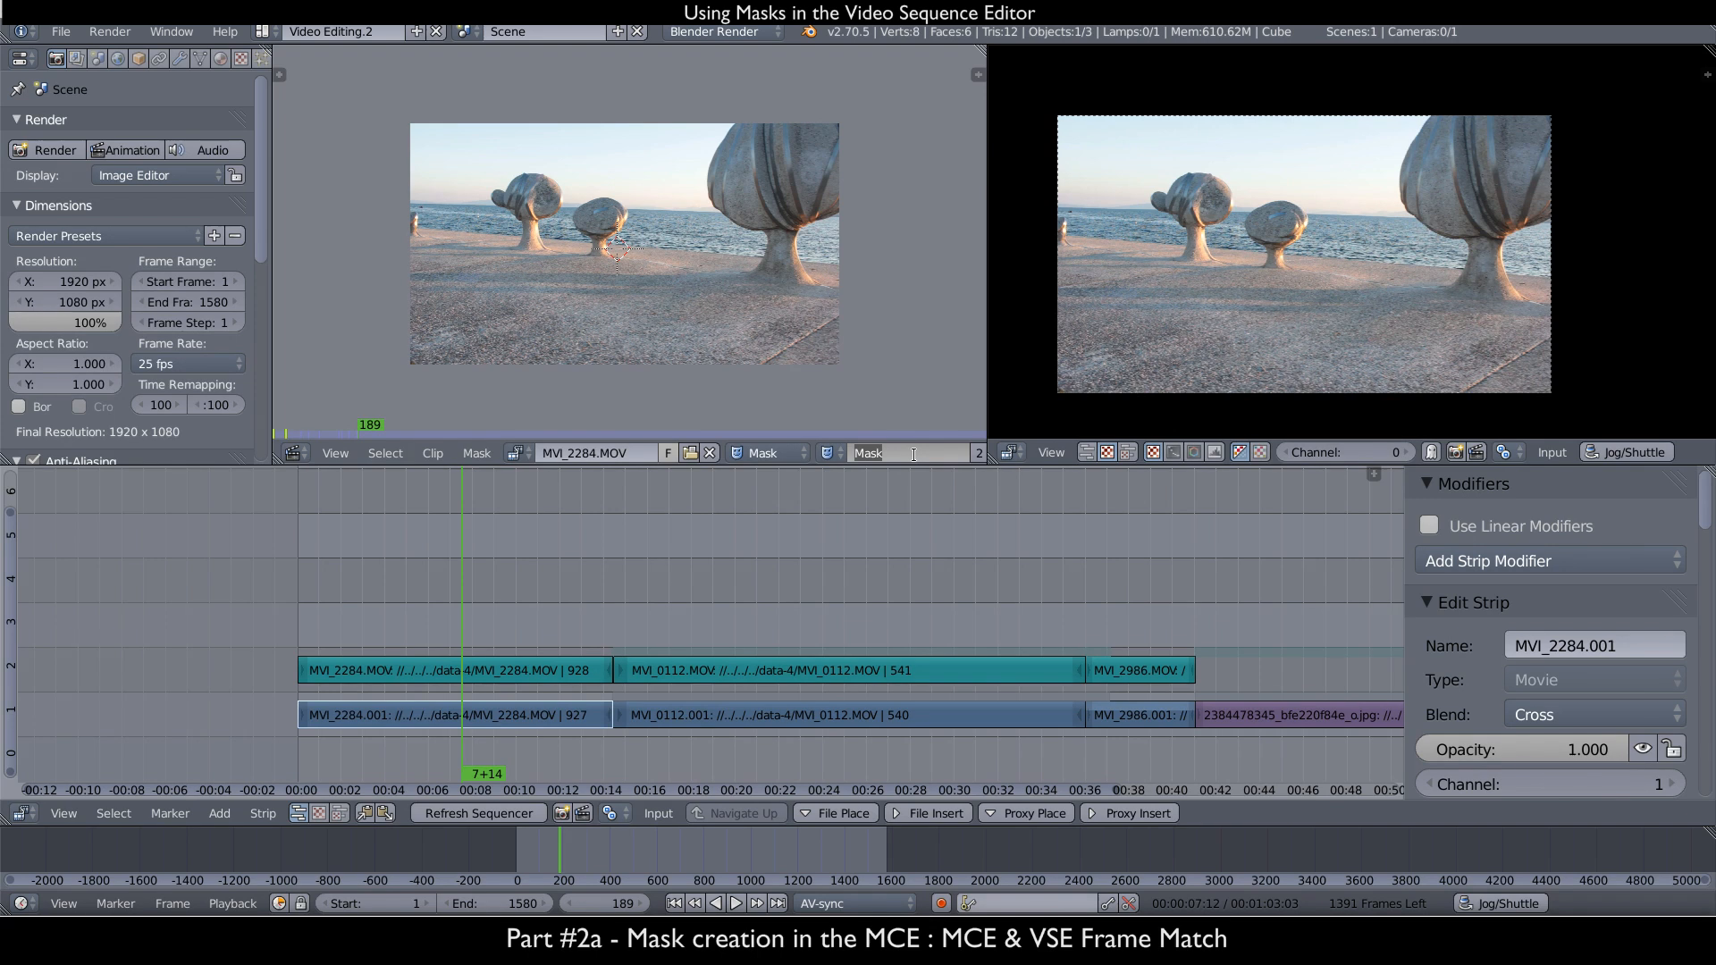
text(tr)
key(Return)
middle_drag(717, 258, 681, 258)
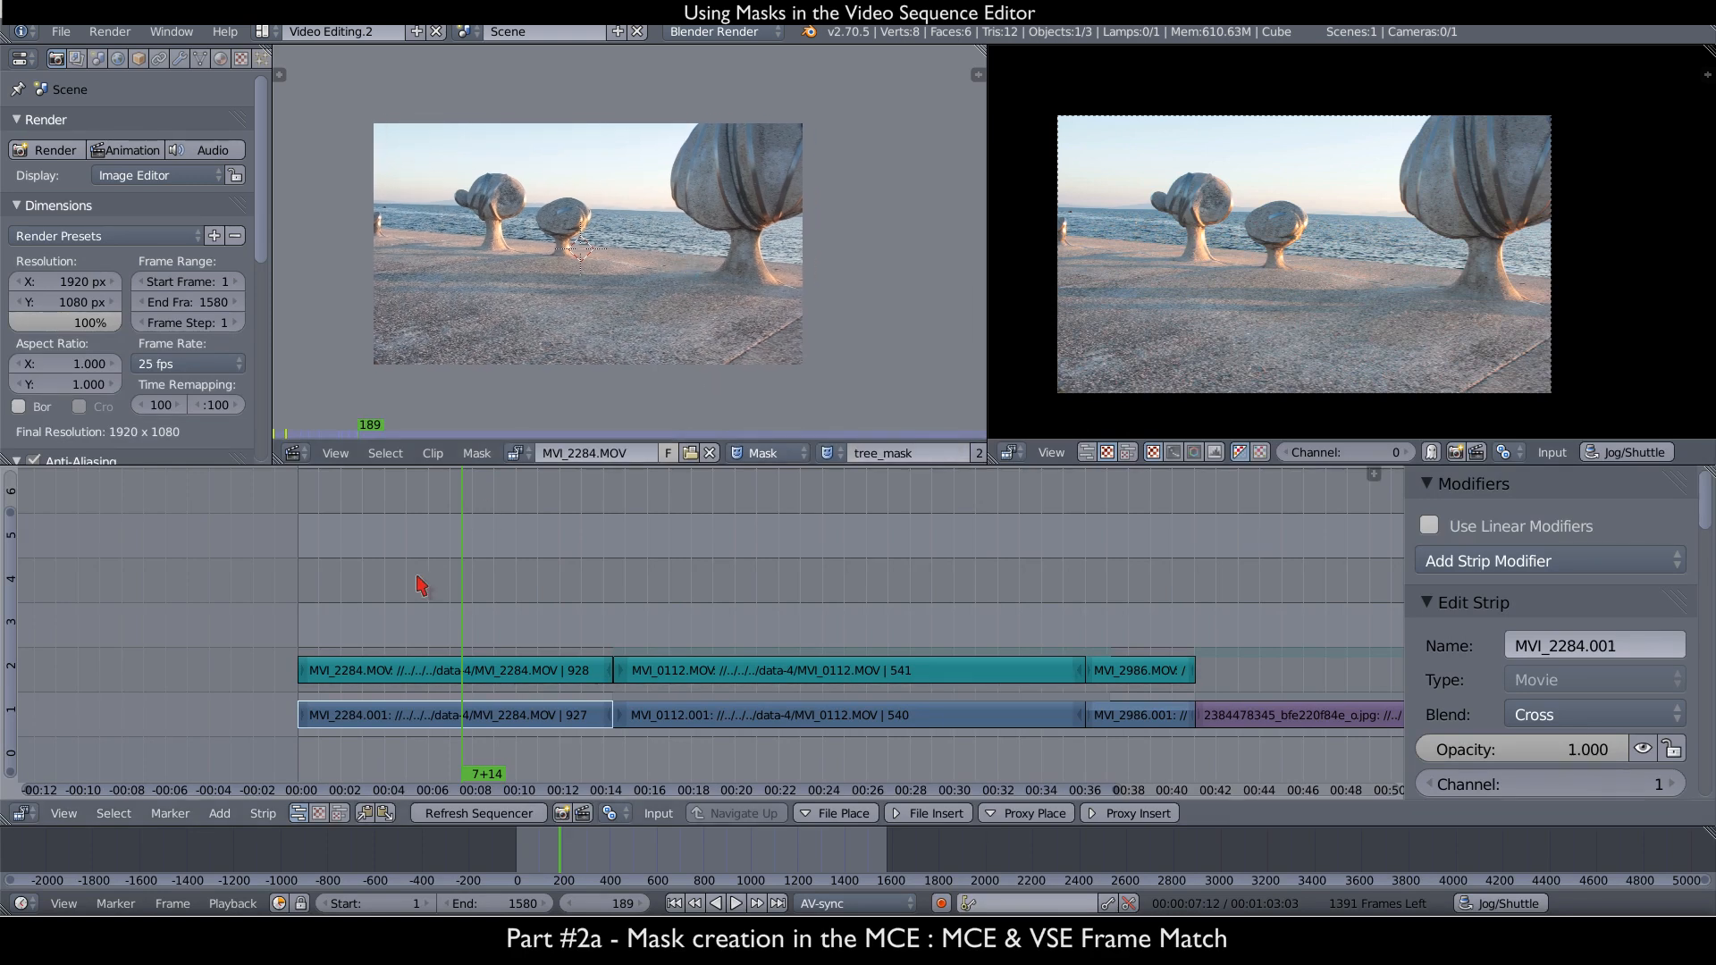
- Go to frame 1 and place mask spline points all around the large tree sculpture
key(shift+Left)
middle_drag(506, 286, 526, 291)
scroll(526, 291, up, 1)
ctrl+click(620, 286)
ctrl+click(651, 118)
ctrl+click(644, 70)
ctrl+click(535, 80)
ctrl+click(519, 117)
ctrl+click(515, 182)
ctrl+click(535, 228)
ctrl+click(538, 273)
ctrl+click(594, 290)
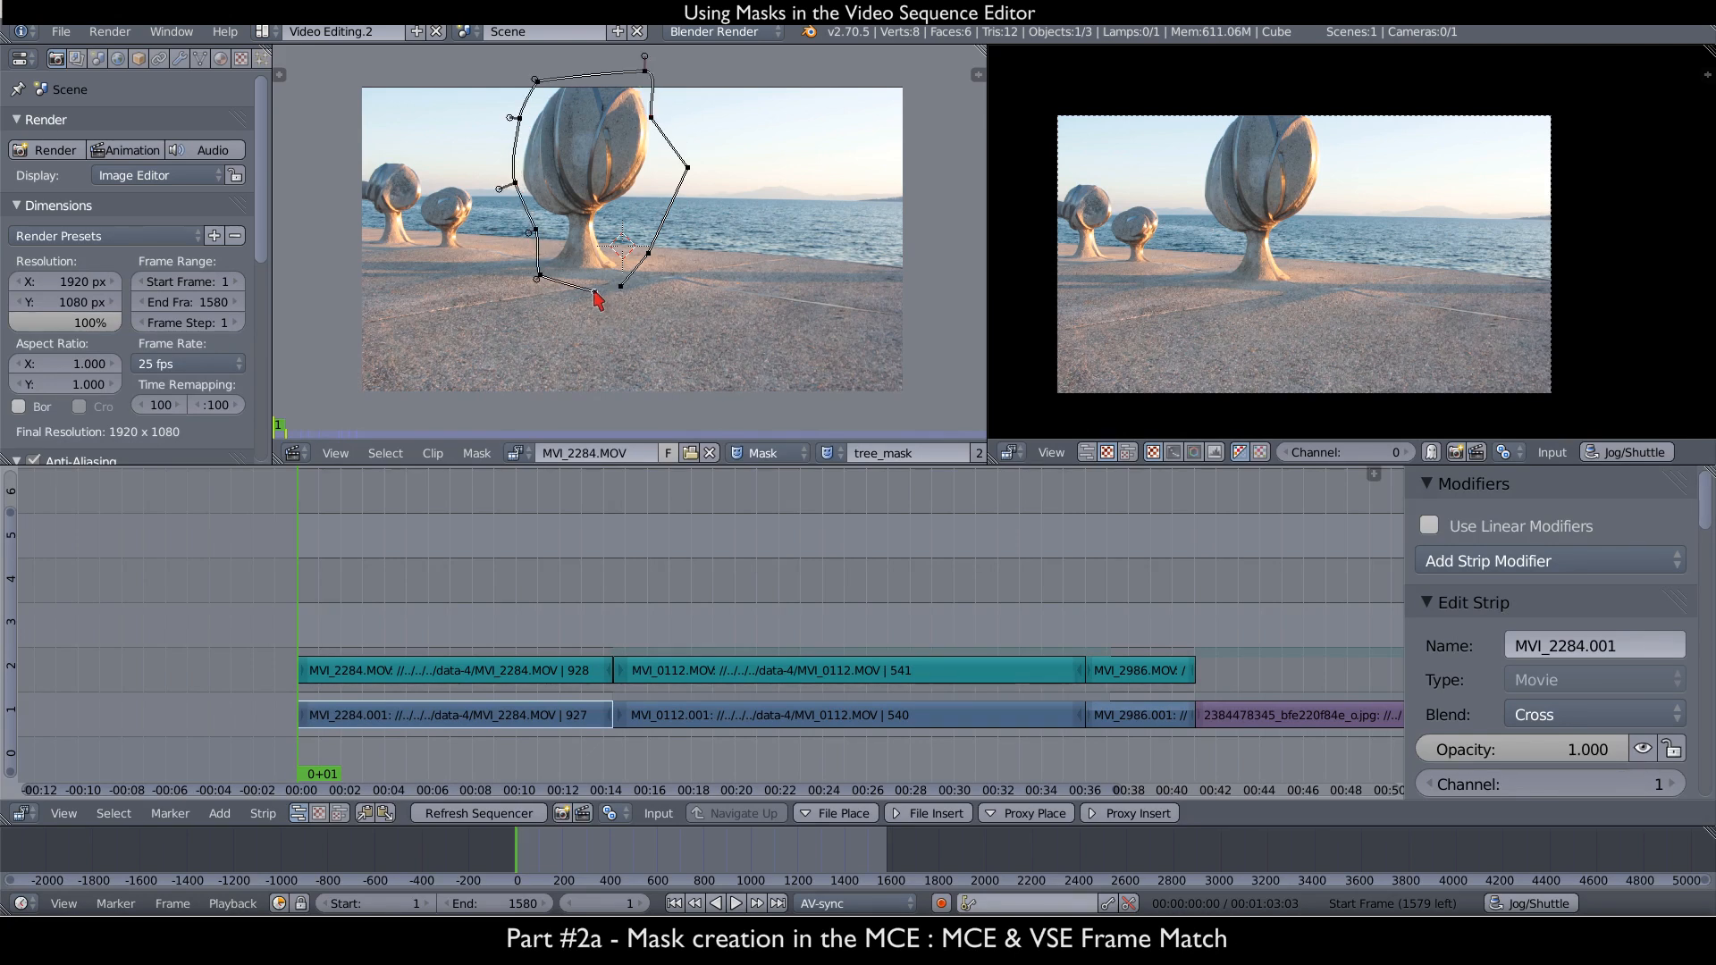
- Close the mask spline by making it cyclic, checking the Active Spline settings
click(978, 74)
scroll(898, 277, down, 6)
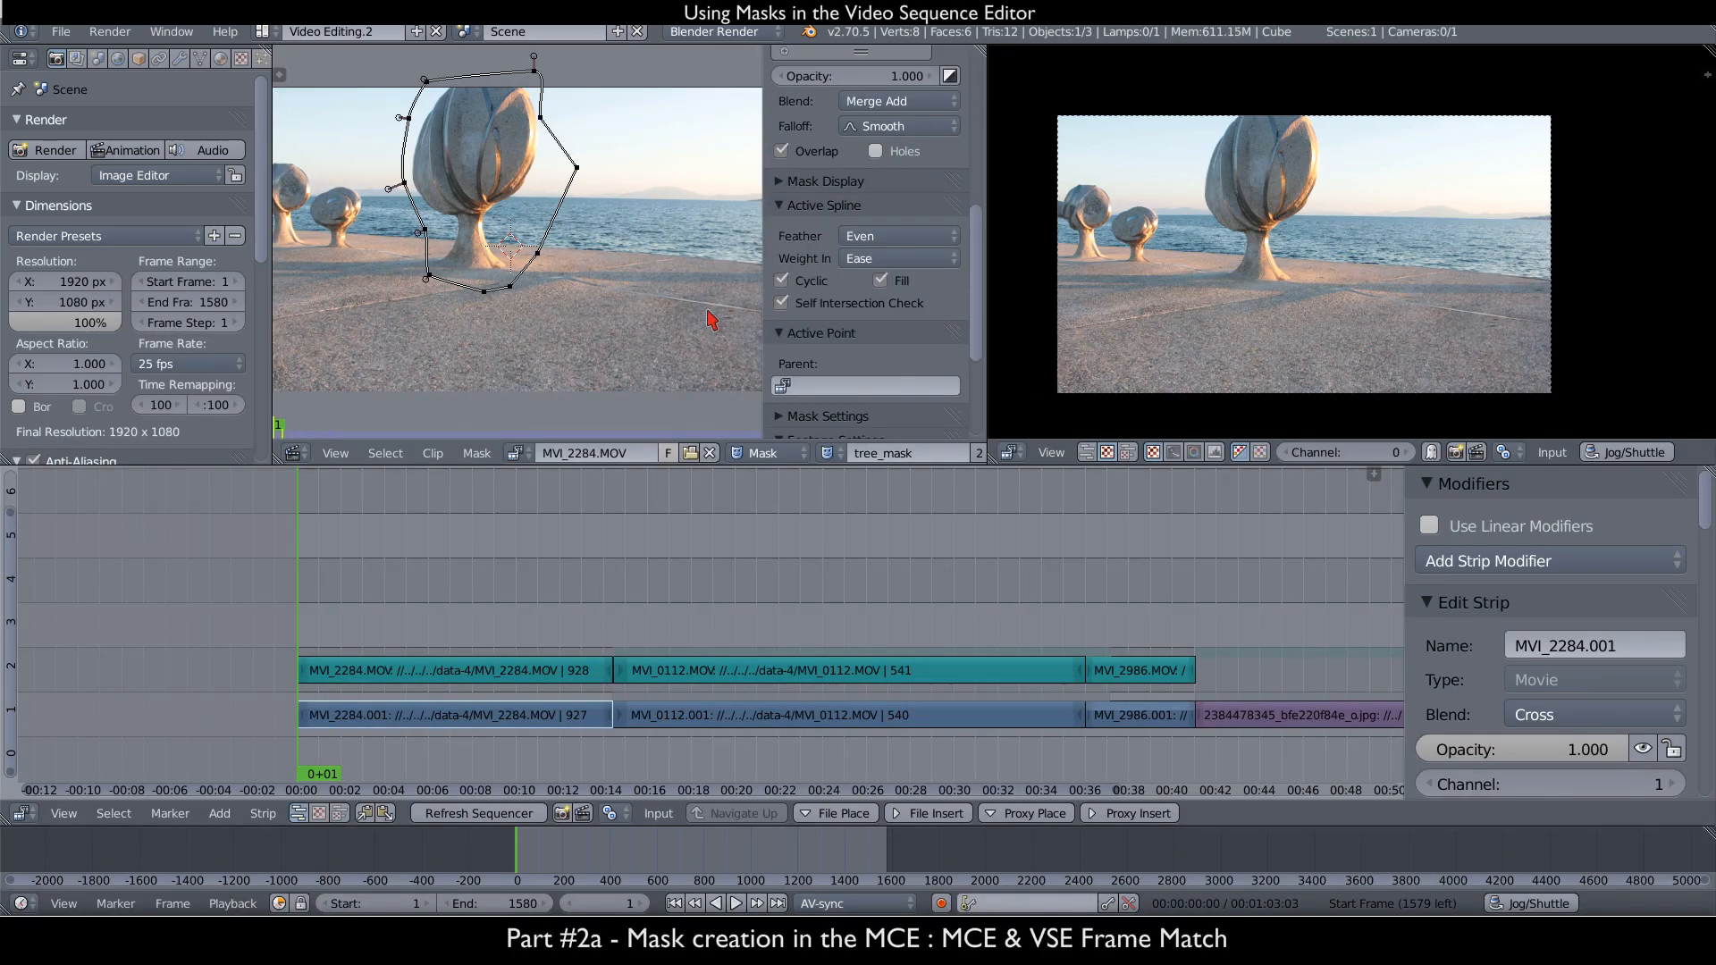
key(n)
- Reposition individual mask points so the outline fits more tightly around the tree sculpture
middle_drag(629, 136, 713, 182)
right_drag(732, 161, 760, 157)
right_drag(765, 219, 735, 222)
right_drag(735, 301, 610, 288)
right_drag(705, 335, 718, 317)
- Select all mask points and expand the feather to a wide outline around the tree mask
key(a)
key(a)
middle_drag(1165, 278, 1166, 303)
middle_drag(745, 313, 684, 277)
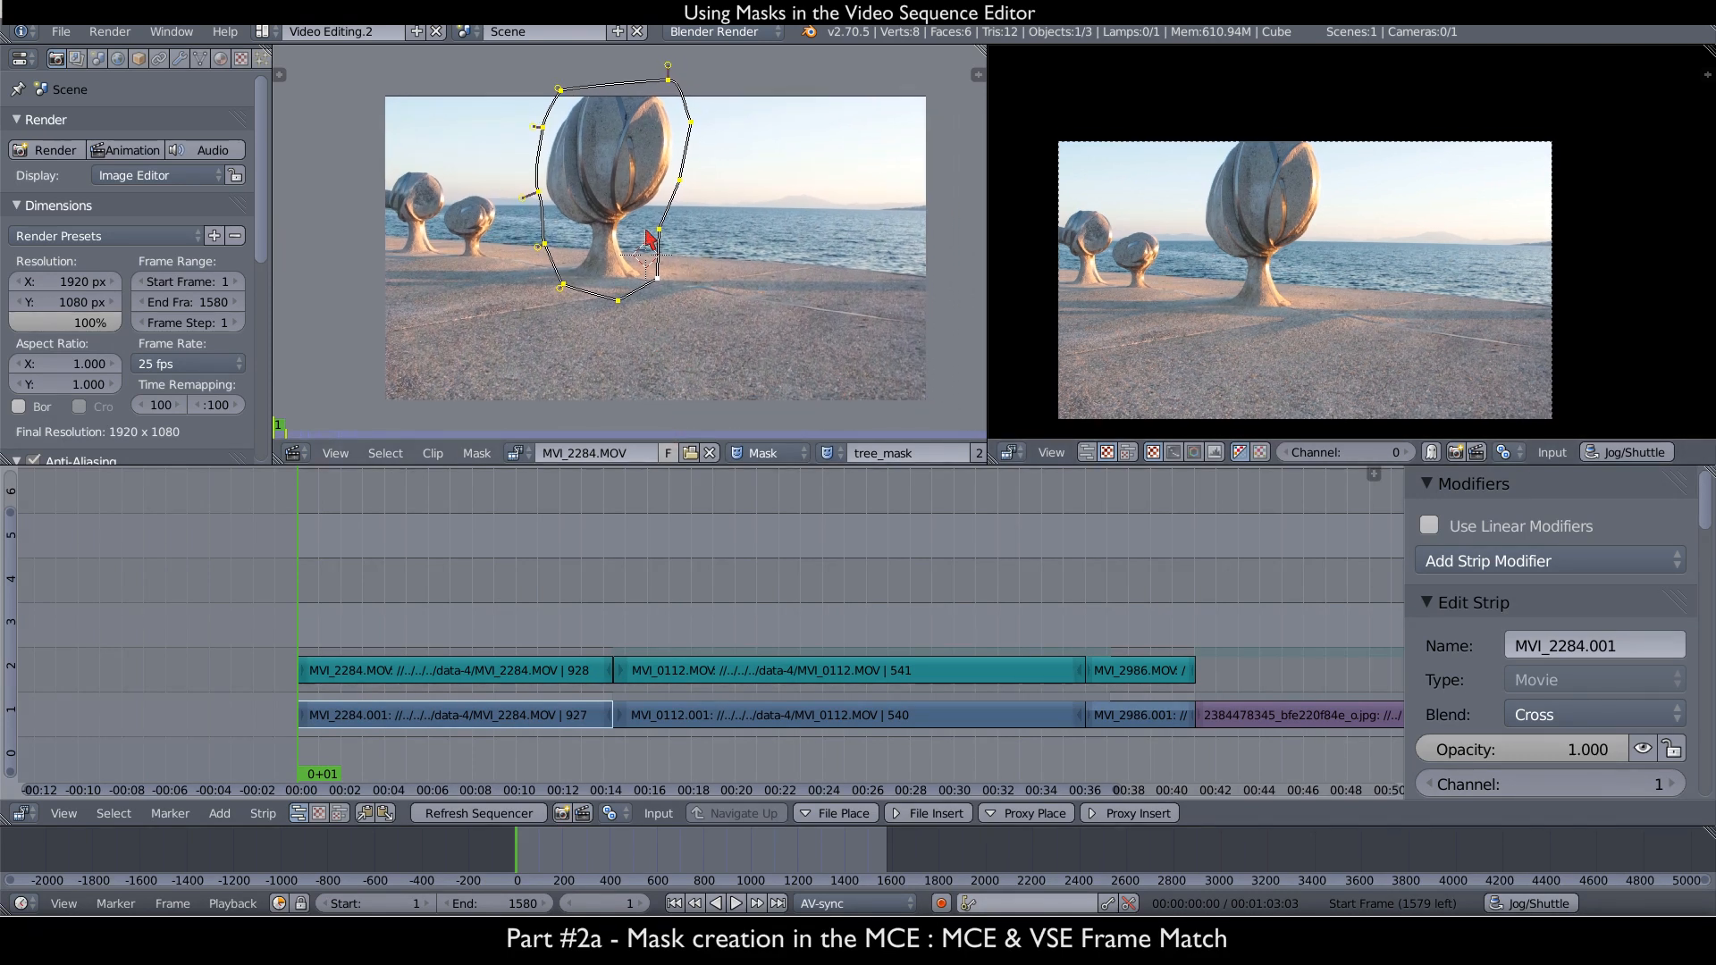
key(alt+s)
click(733, 228)
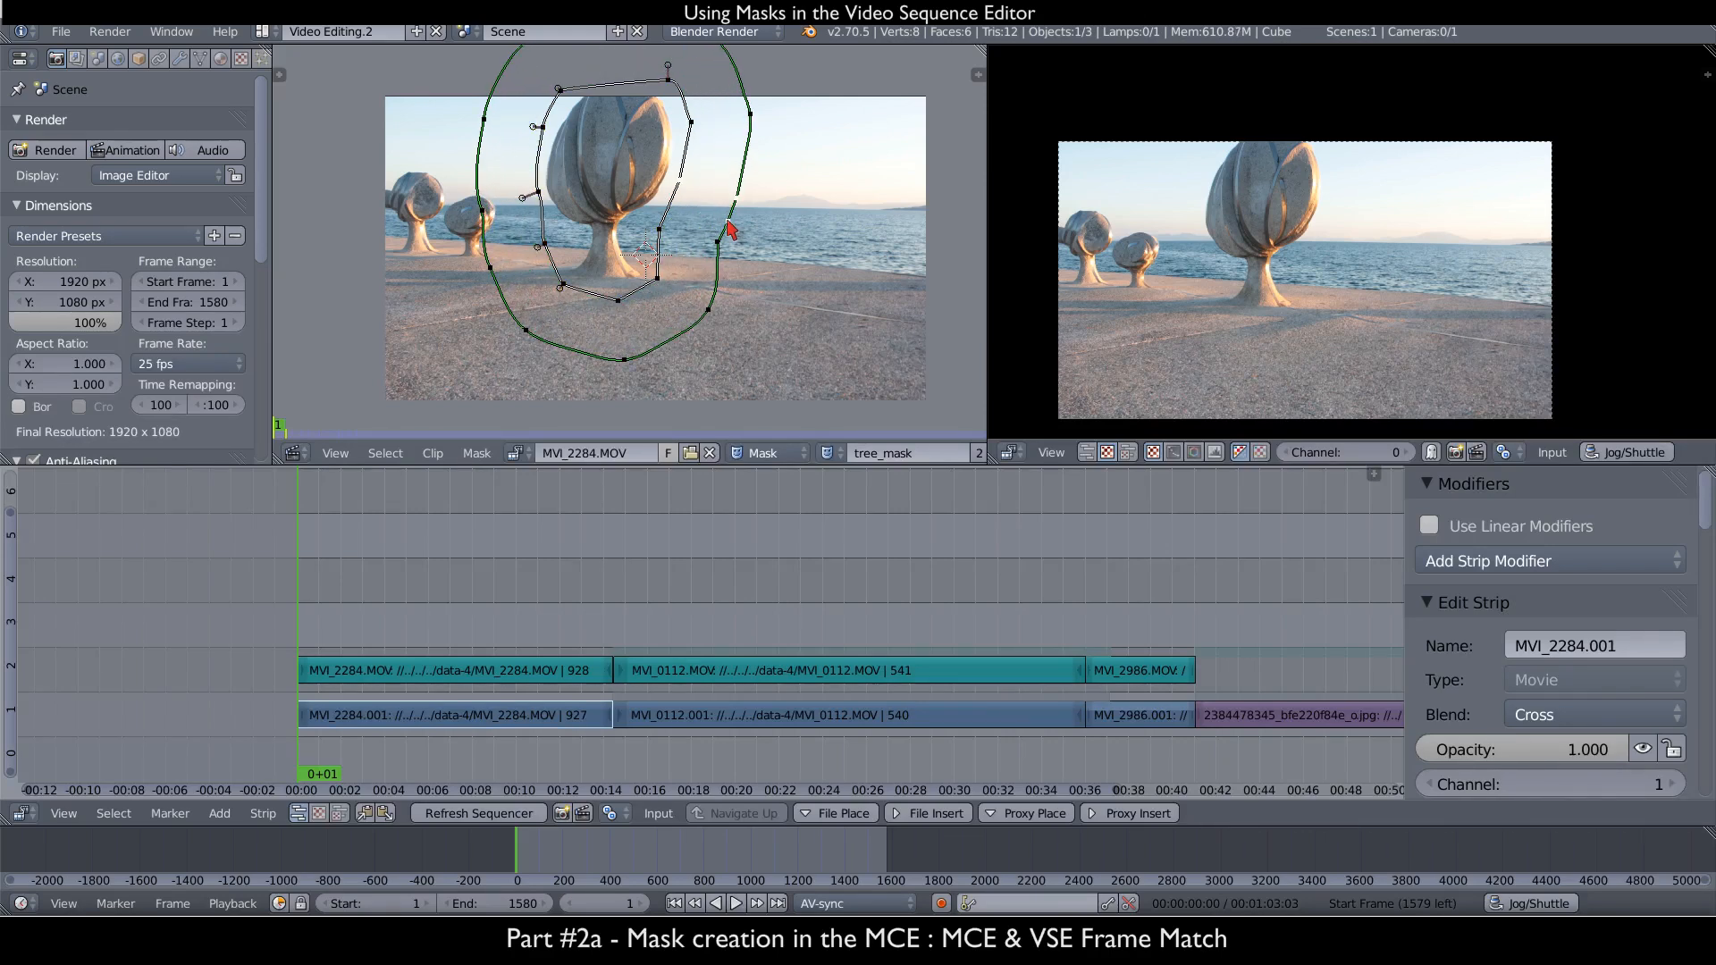
- Set the playhead at frame 1 and enable automatic keyframe insertion
middle_drag(665, 243, 657, 270)
scroll(652, 247, down, 1)
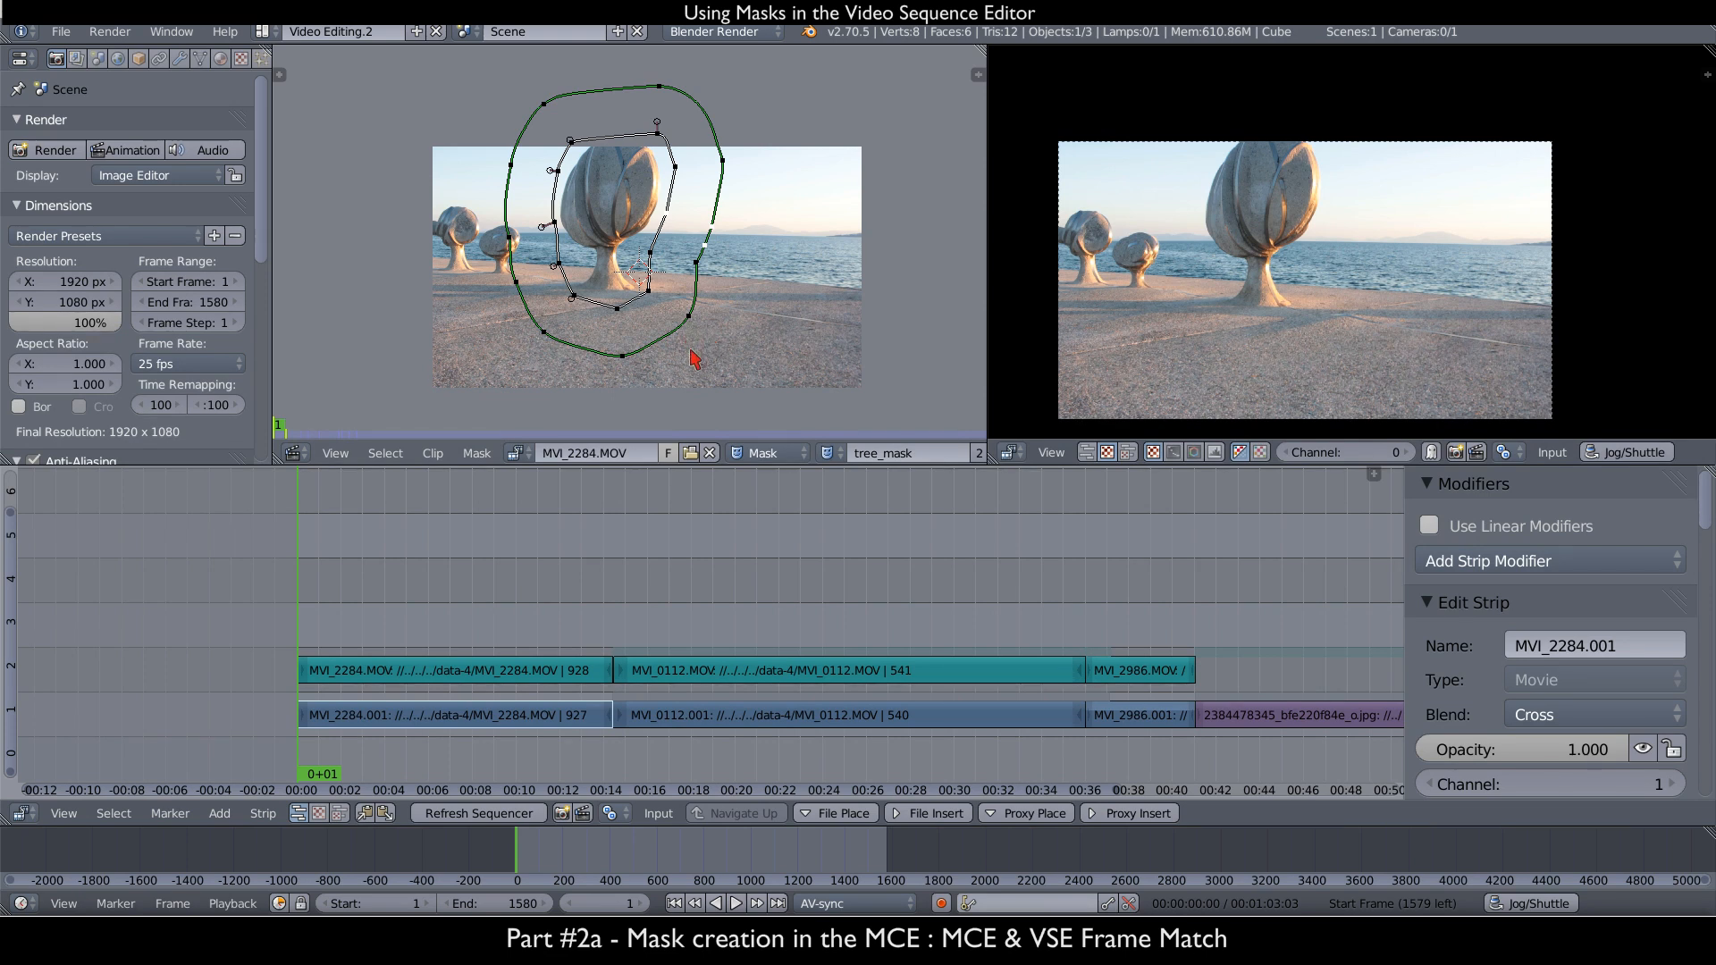
middle_drag(694, 362, 673, 336)
middle_drag(1207, 252, 1201, 237)
mouse_move(323, 632)
mouse_down()
mouse_move(601, 660)
mouse_move(305, 651)
mouse_up()
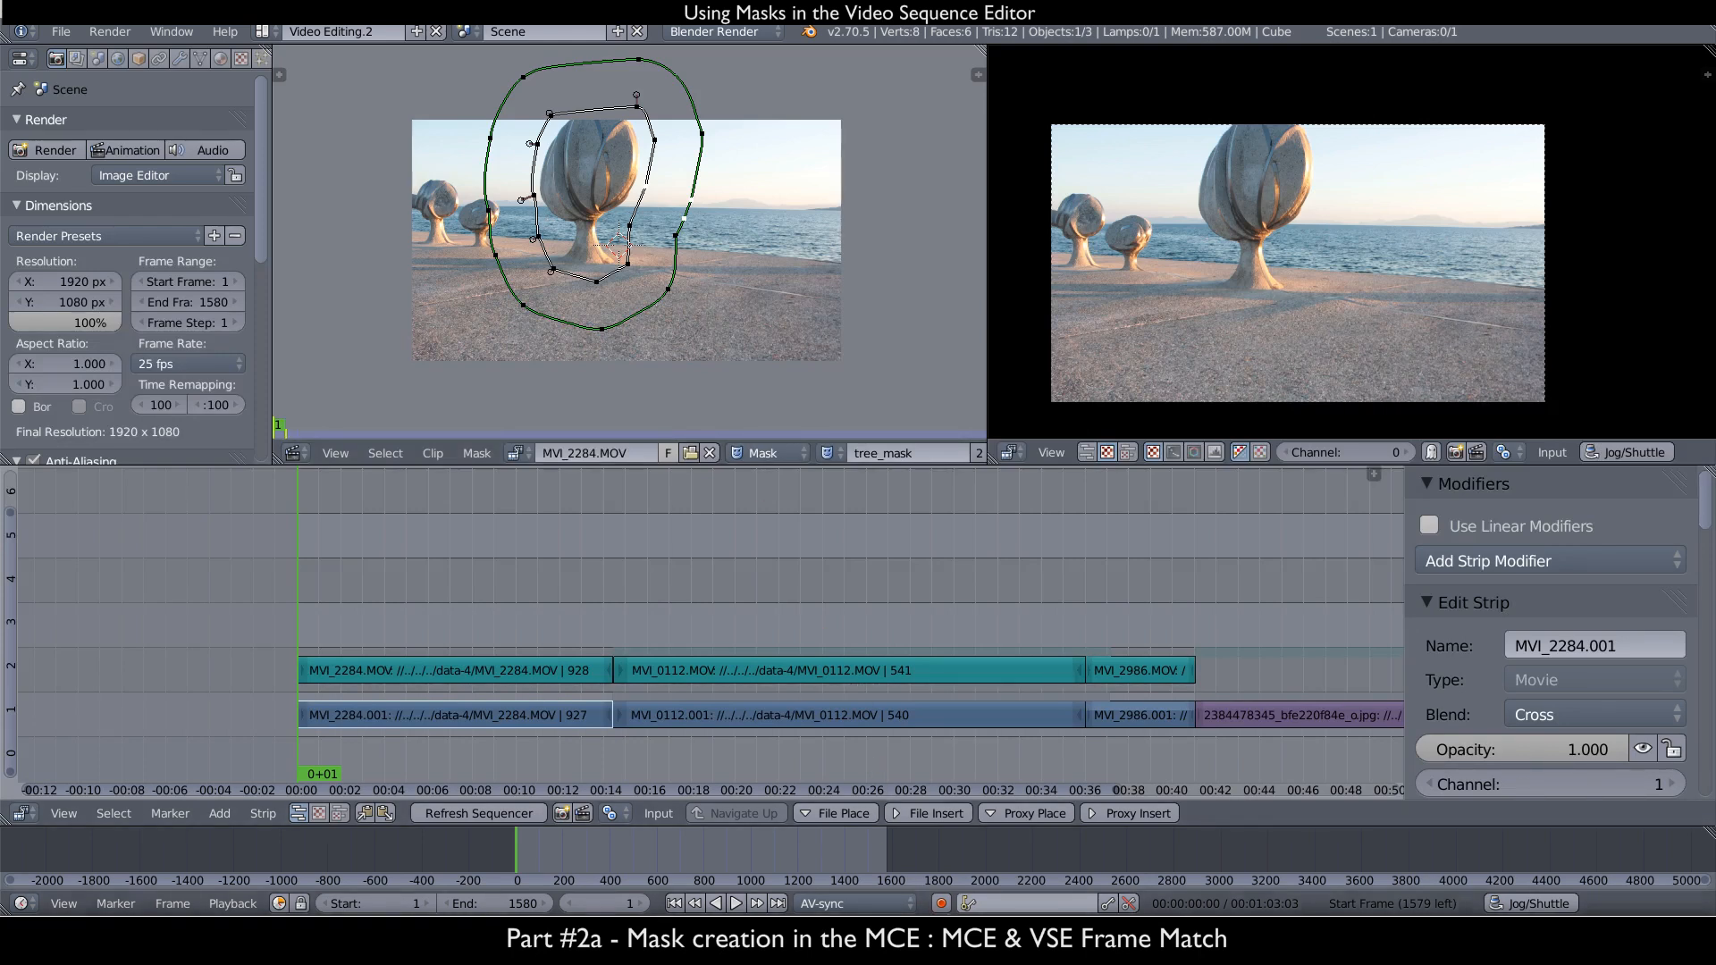
click(941, 905)
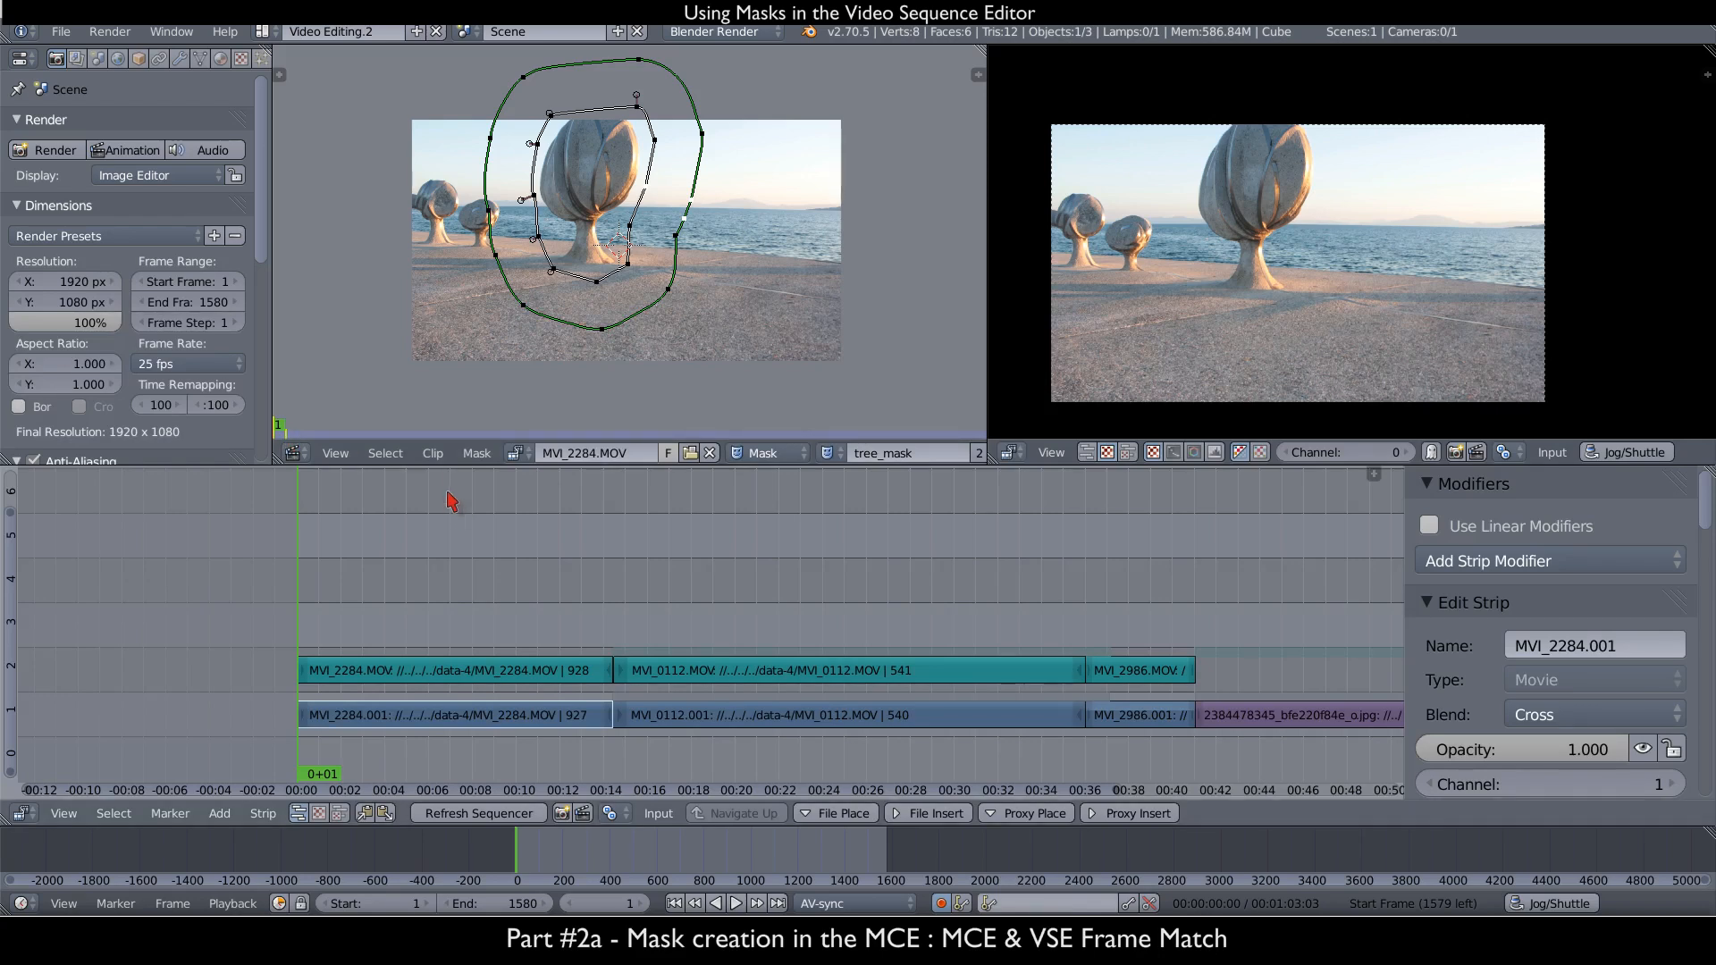
- Advance to frame 11, select all mask points and move the whole mask over the tree sculpture
key(alt+a)
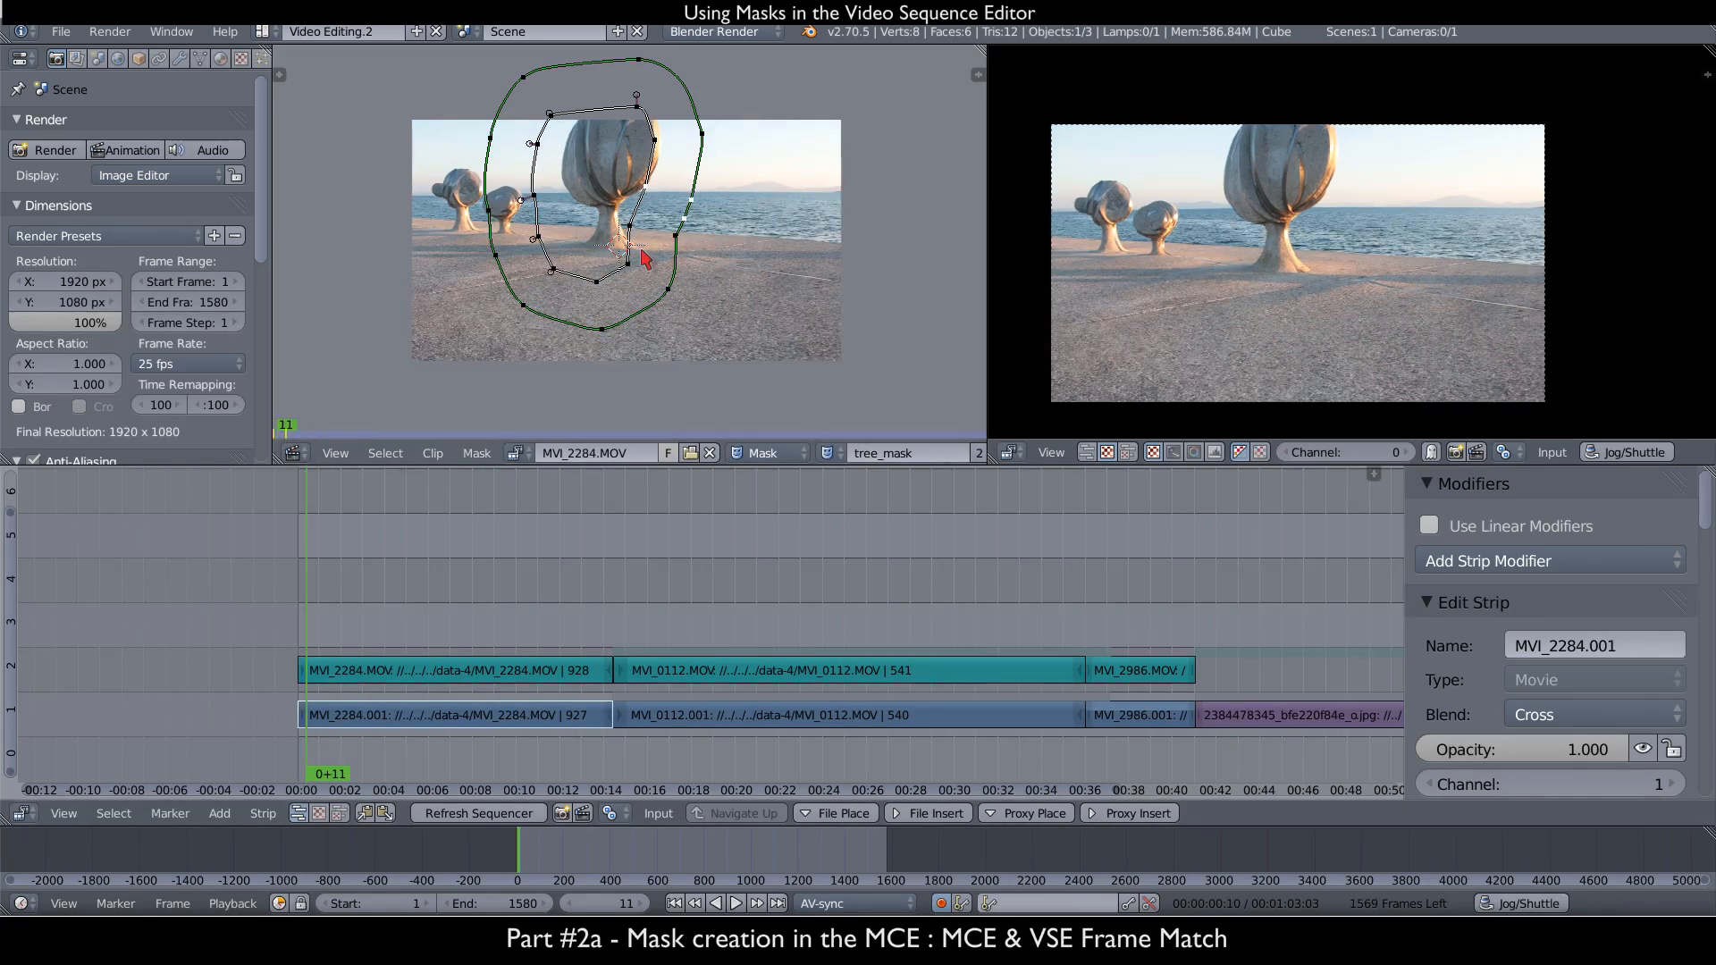
key(a)
key(a)
key(g)
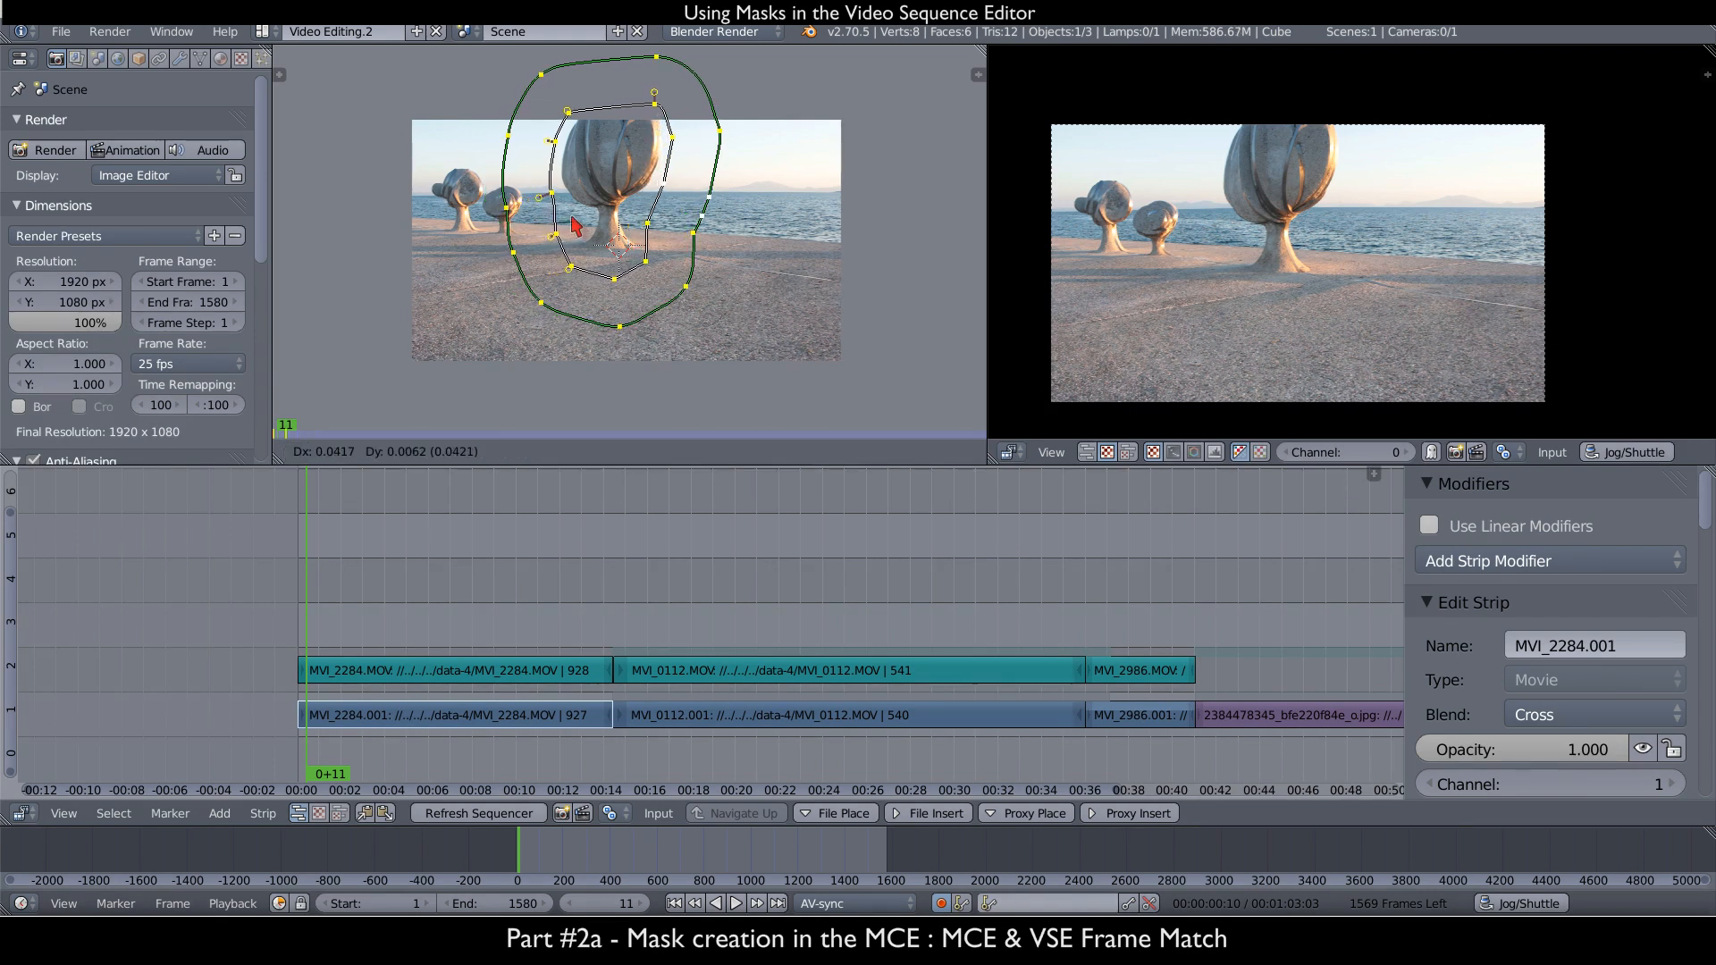
click(575, 225)
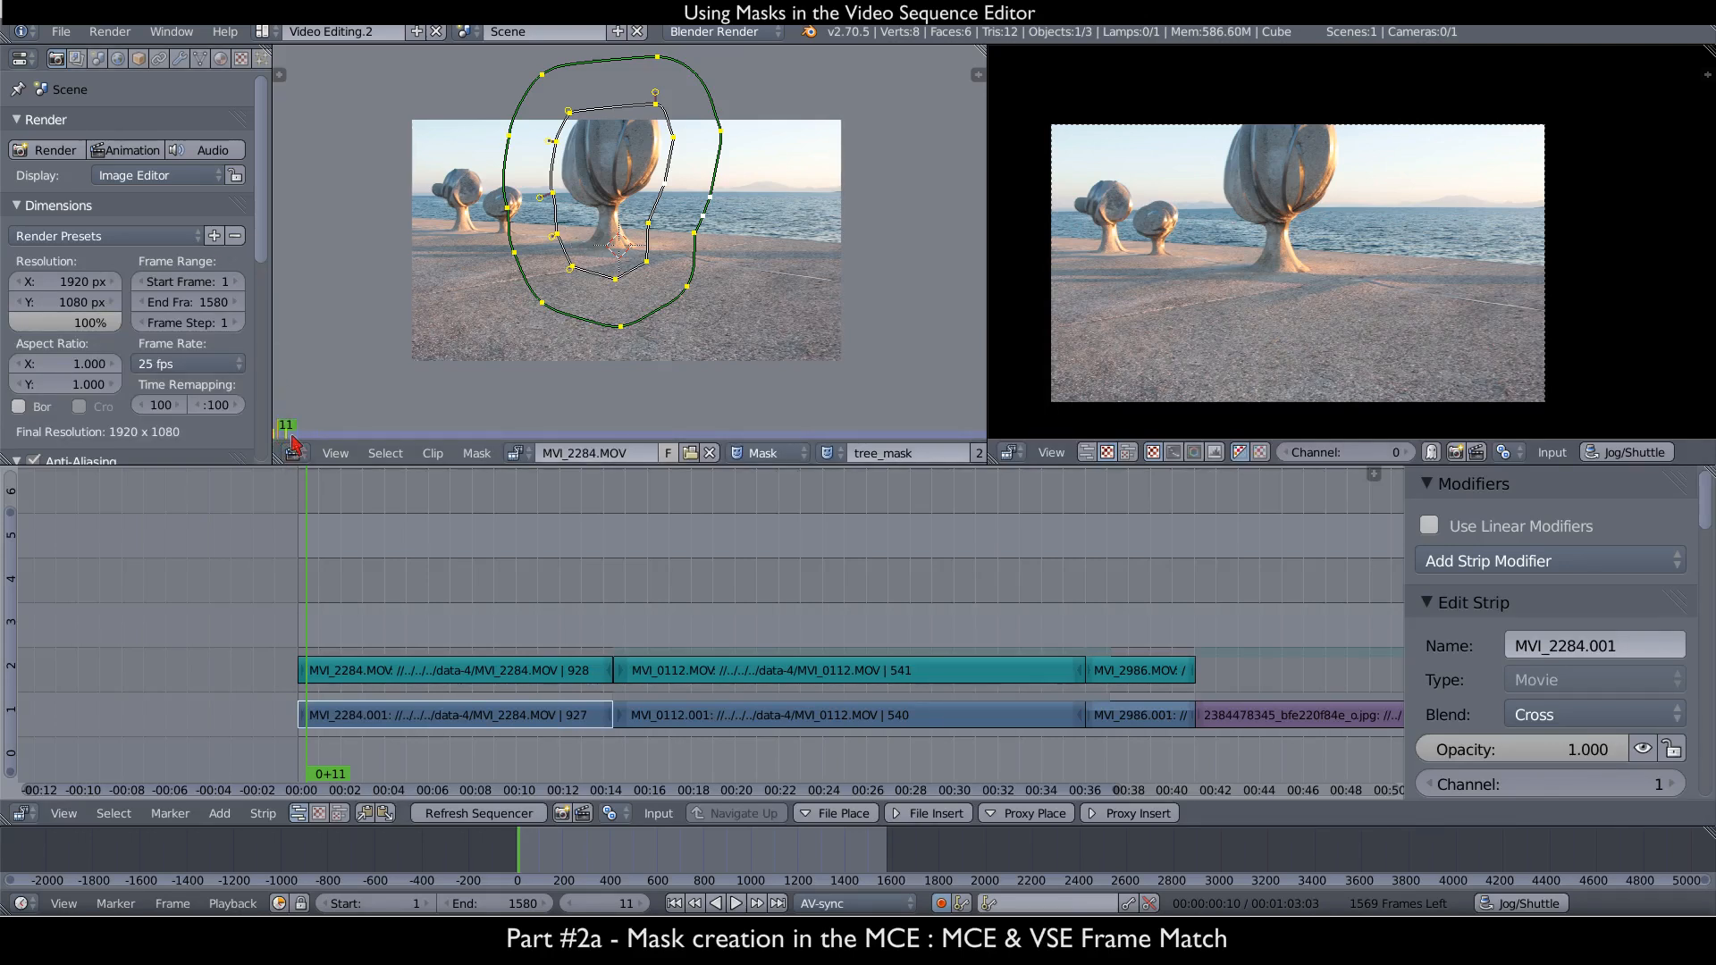
- Move the whole mask to follow the tree sculpture at frames 21 and 31
key(Up)
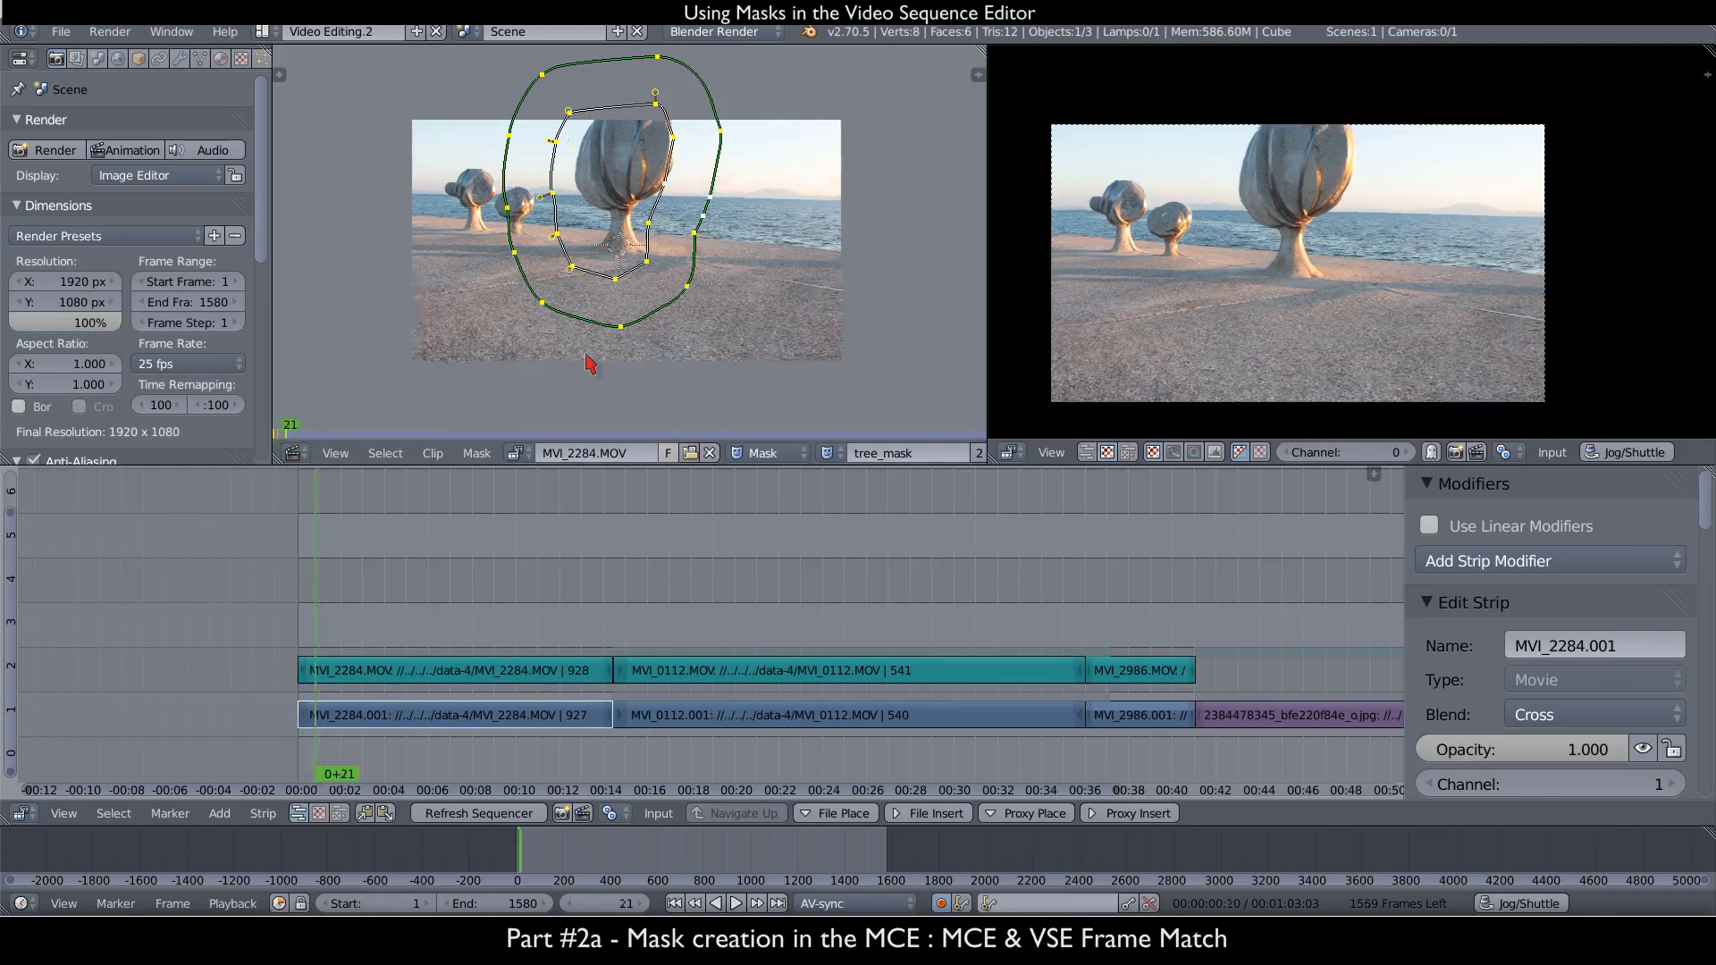
key(g)
click(695, 286)
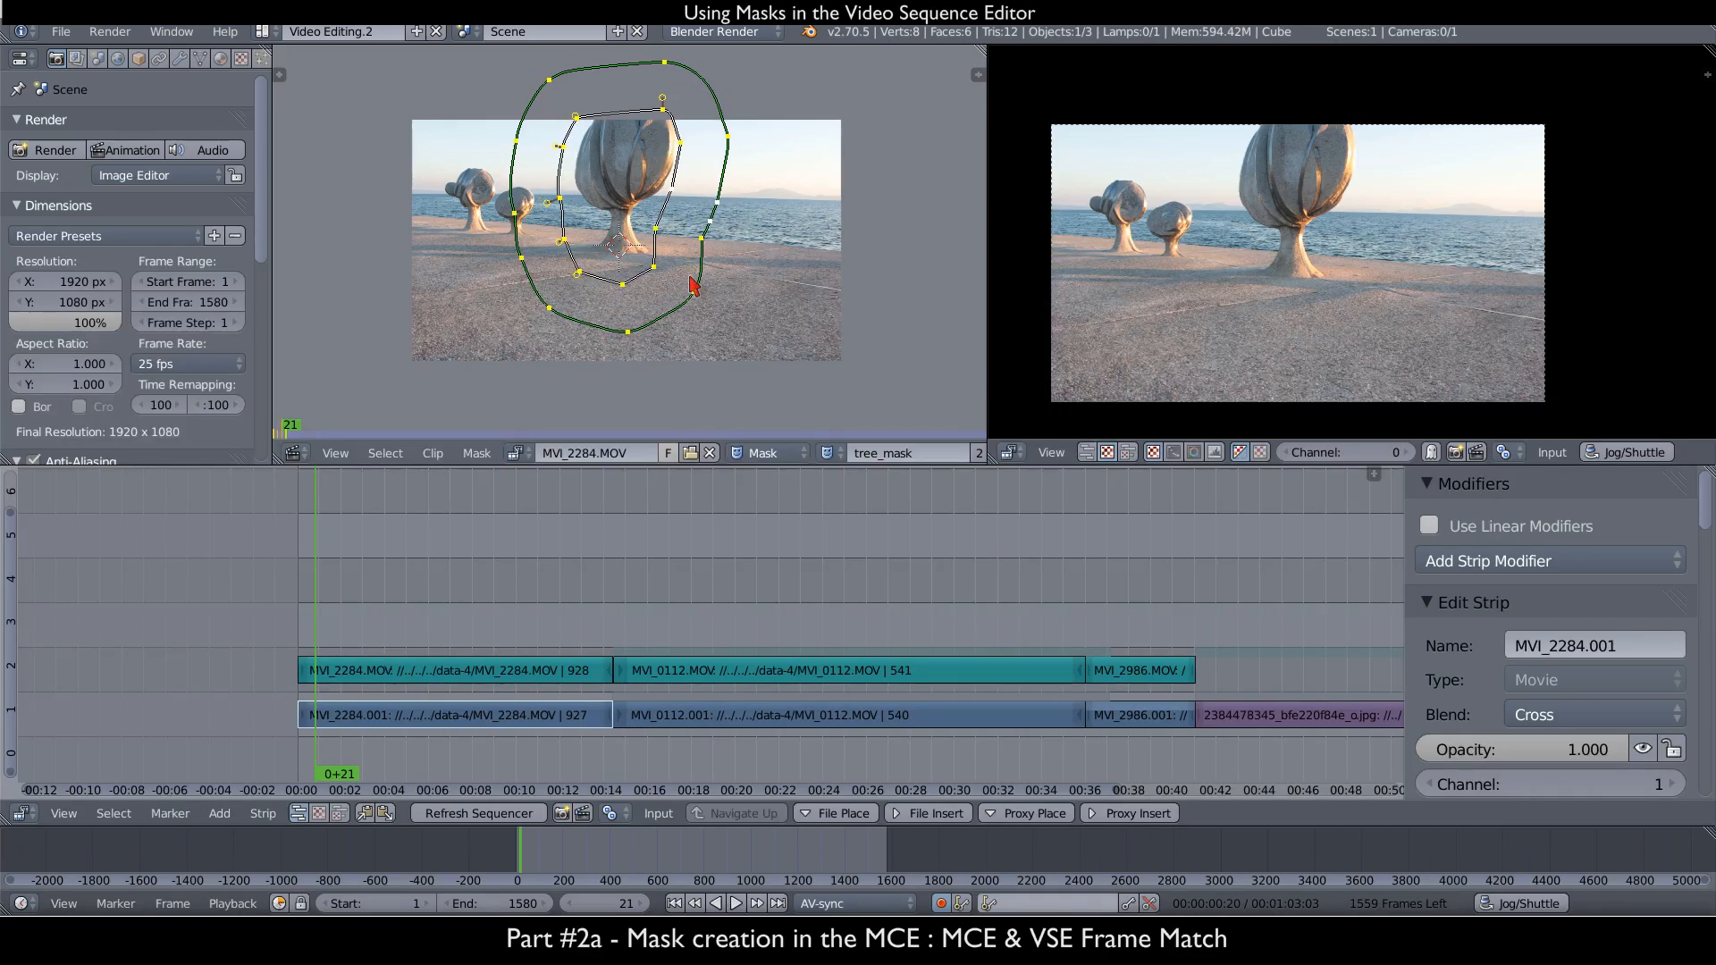
key(Up)
key(g)
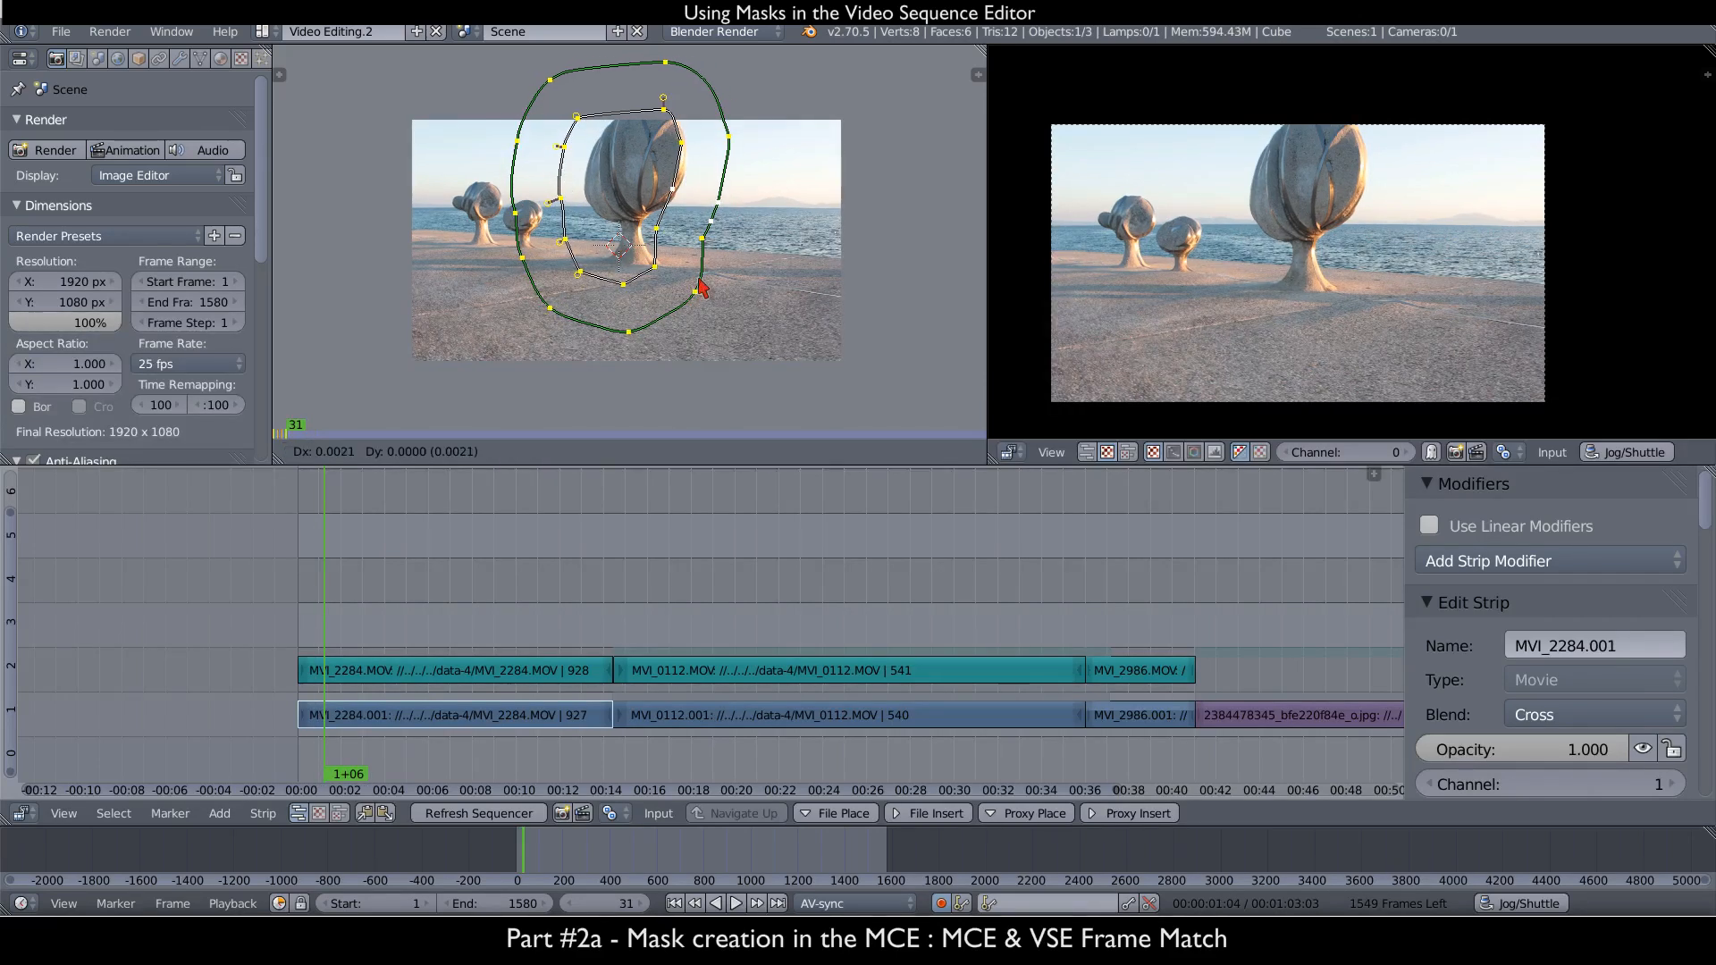
click(706, 288)
- Move the whole mask to follow the large tree sculpture at frames 41 and 51
key(Up)
key(g)
click(739, 288)
key(Up)
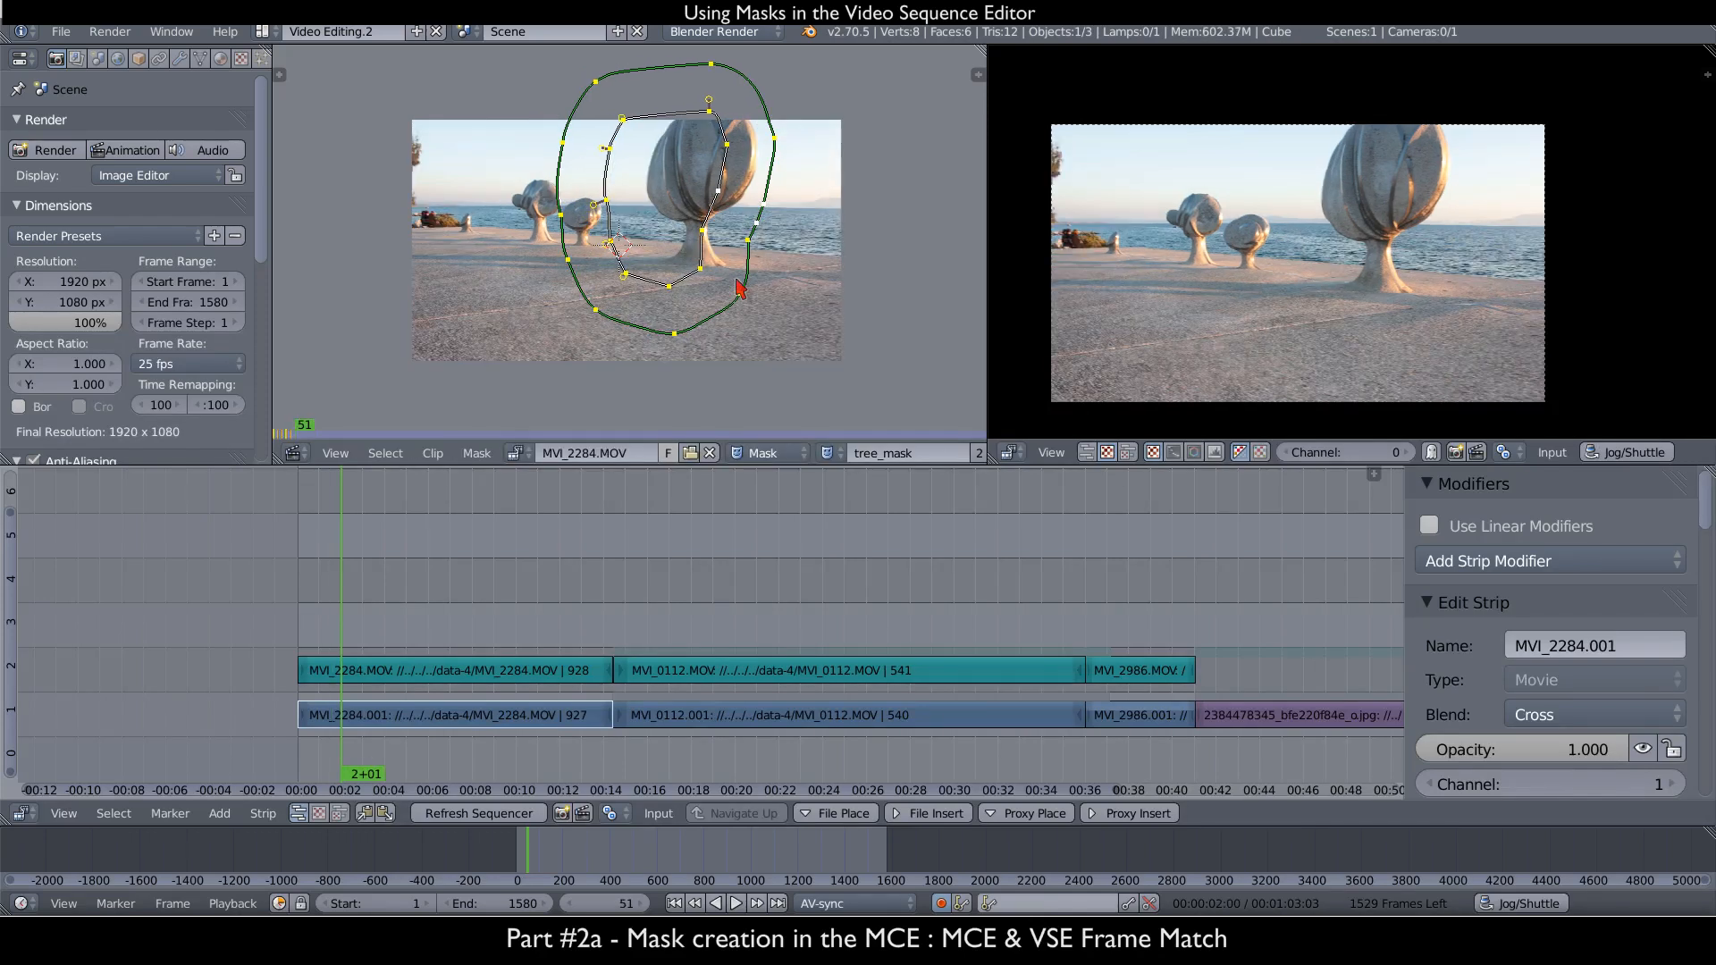
key(g)
click(773, 287)
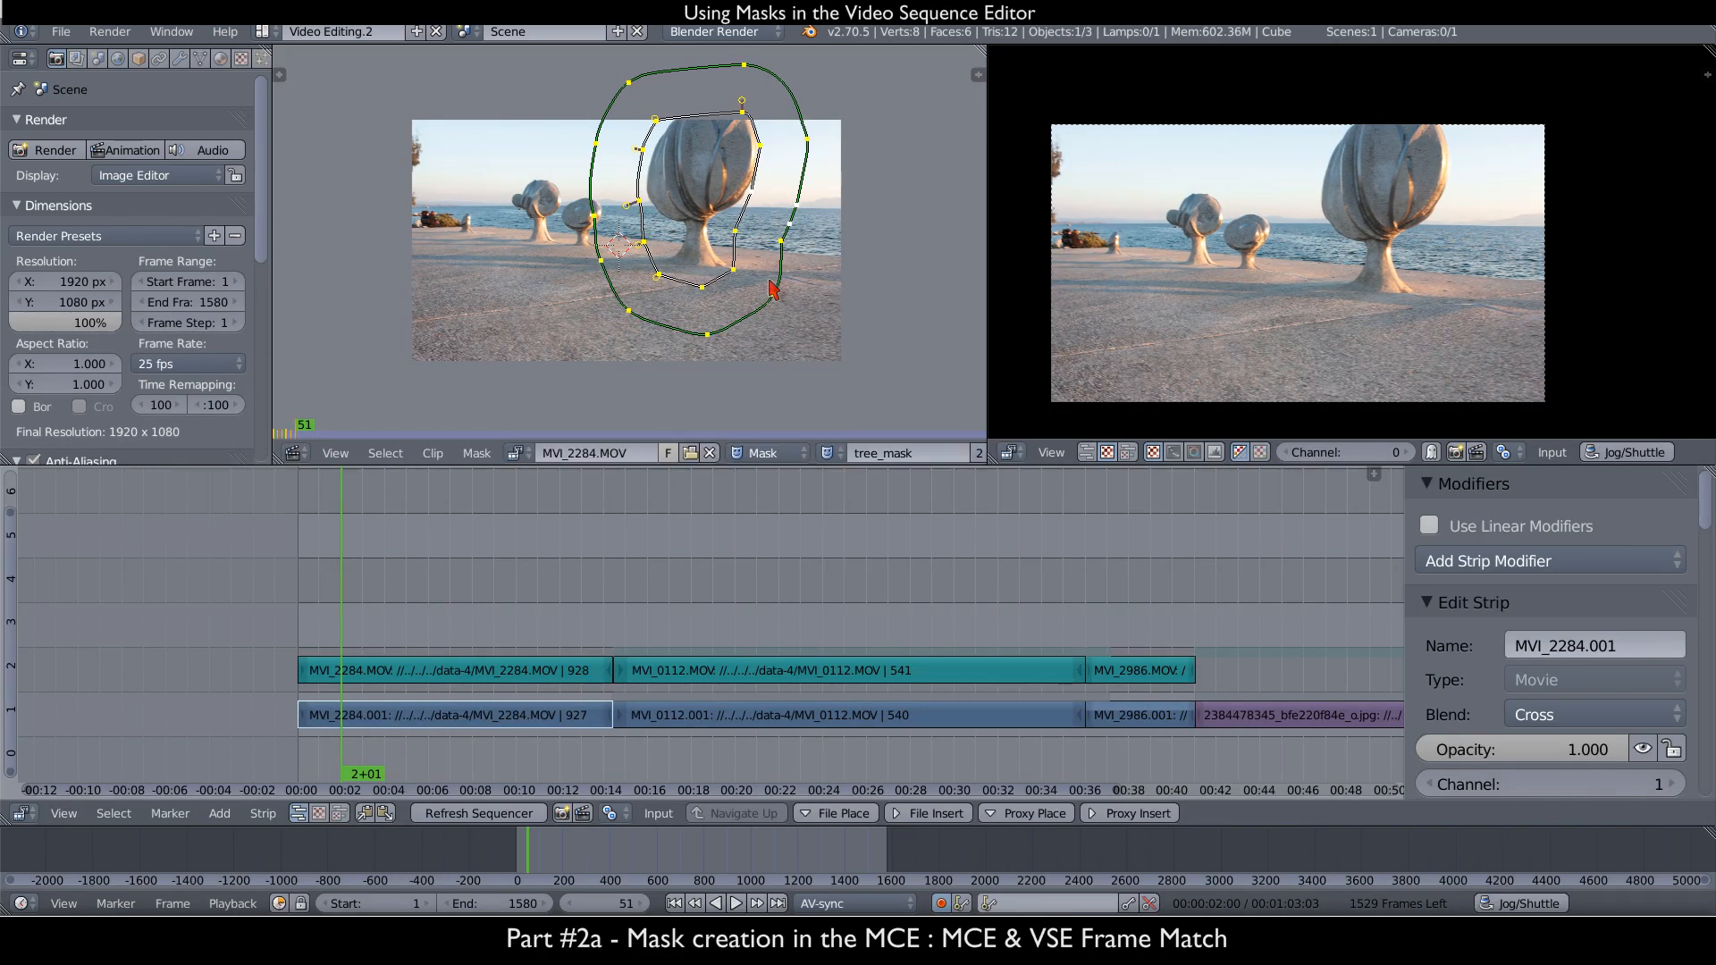
- Reposition the whole mask over the large tree sculpture at frames 61 and 81
key(Up)
key(g)
click(790, 288)
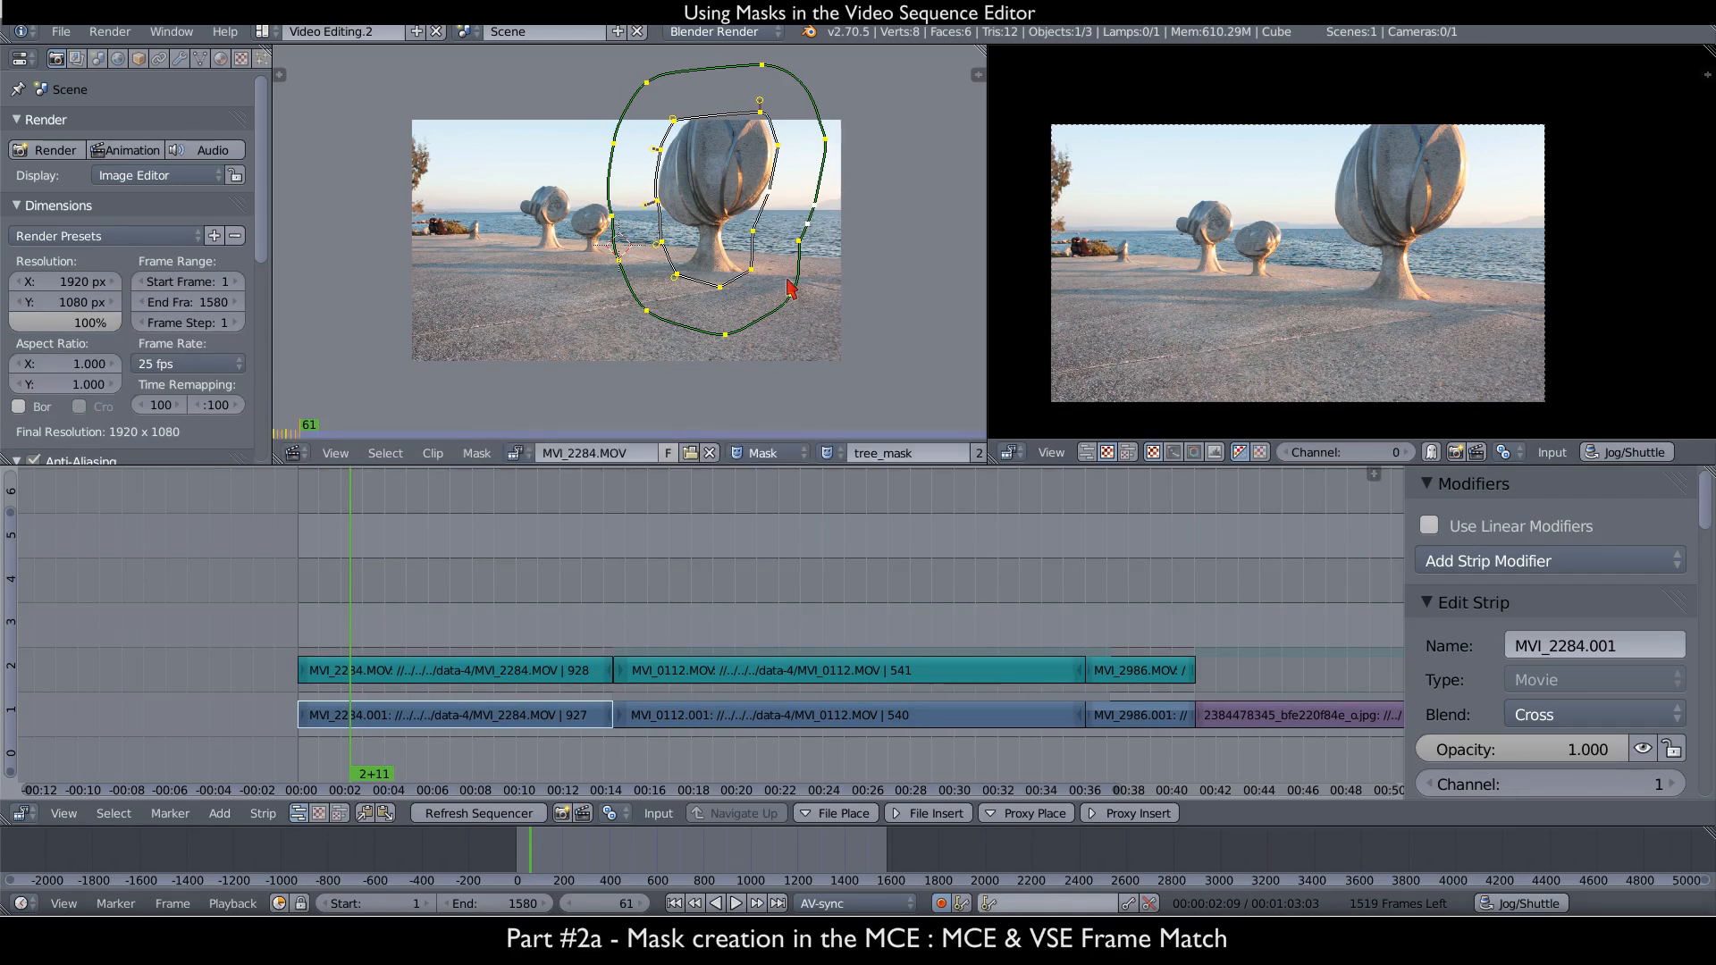
key(Up)
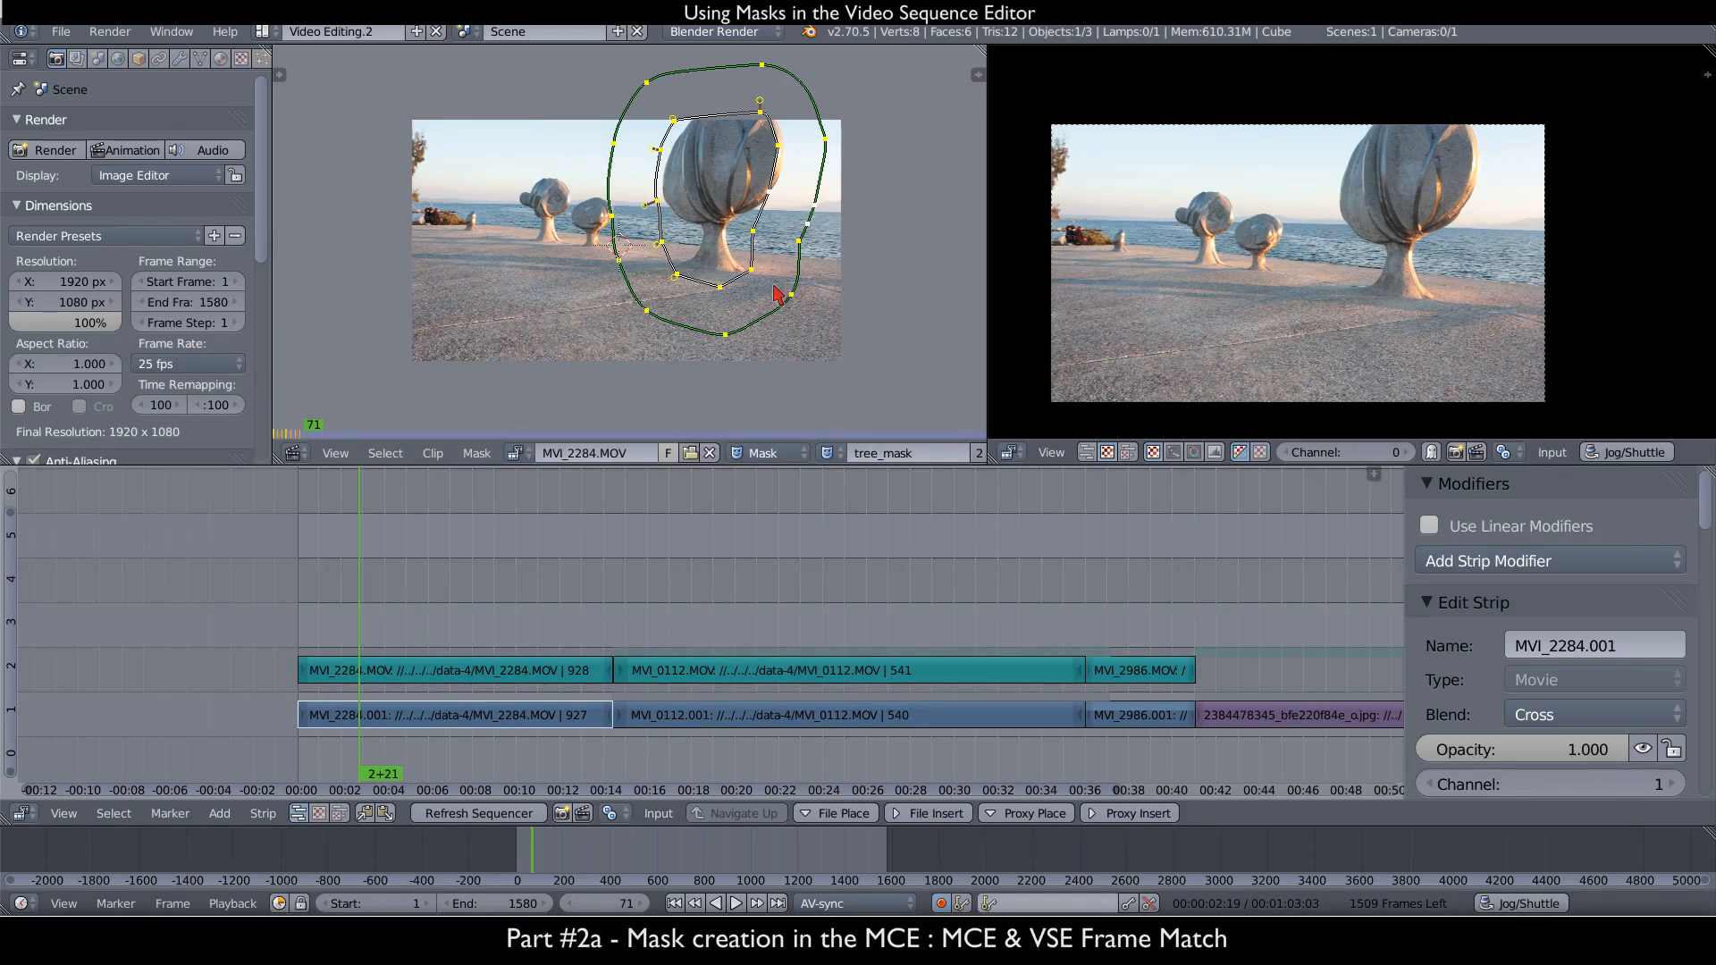
key(Up)
key(g)
click(756, 293)
- Advance to frame 141 and move the whole mask along the X axis onto the large tree sculpture
key(Up)
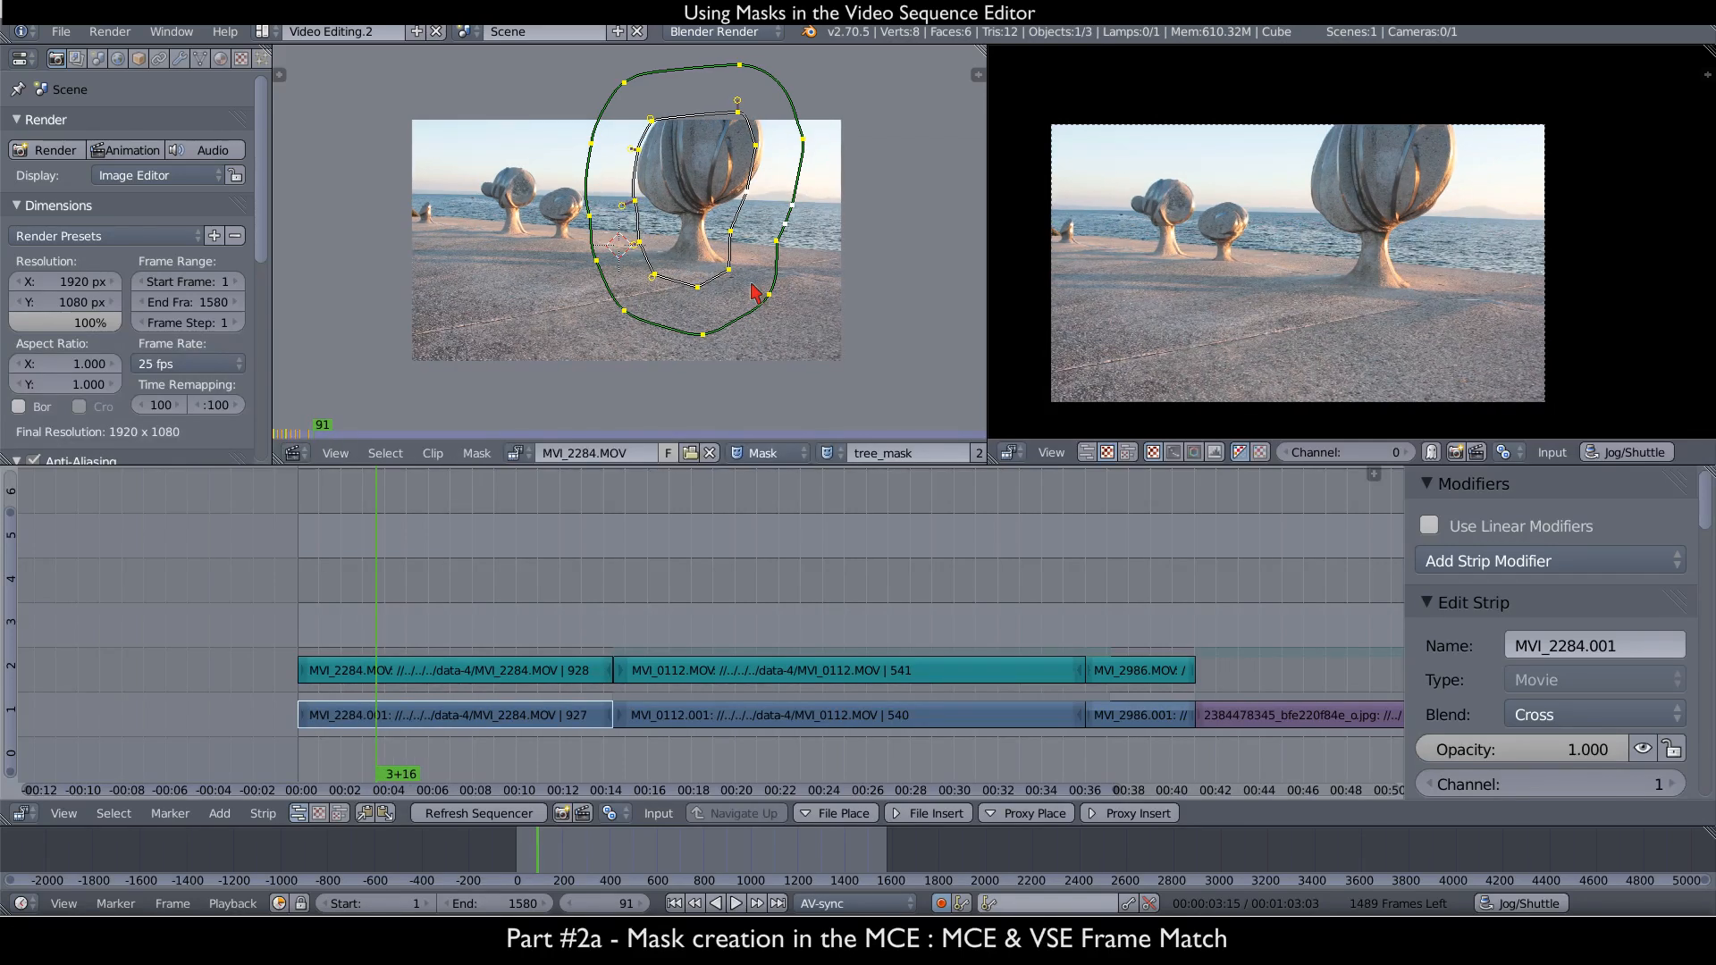
key(Up)
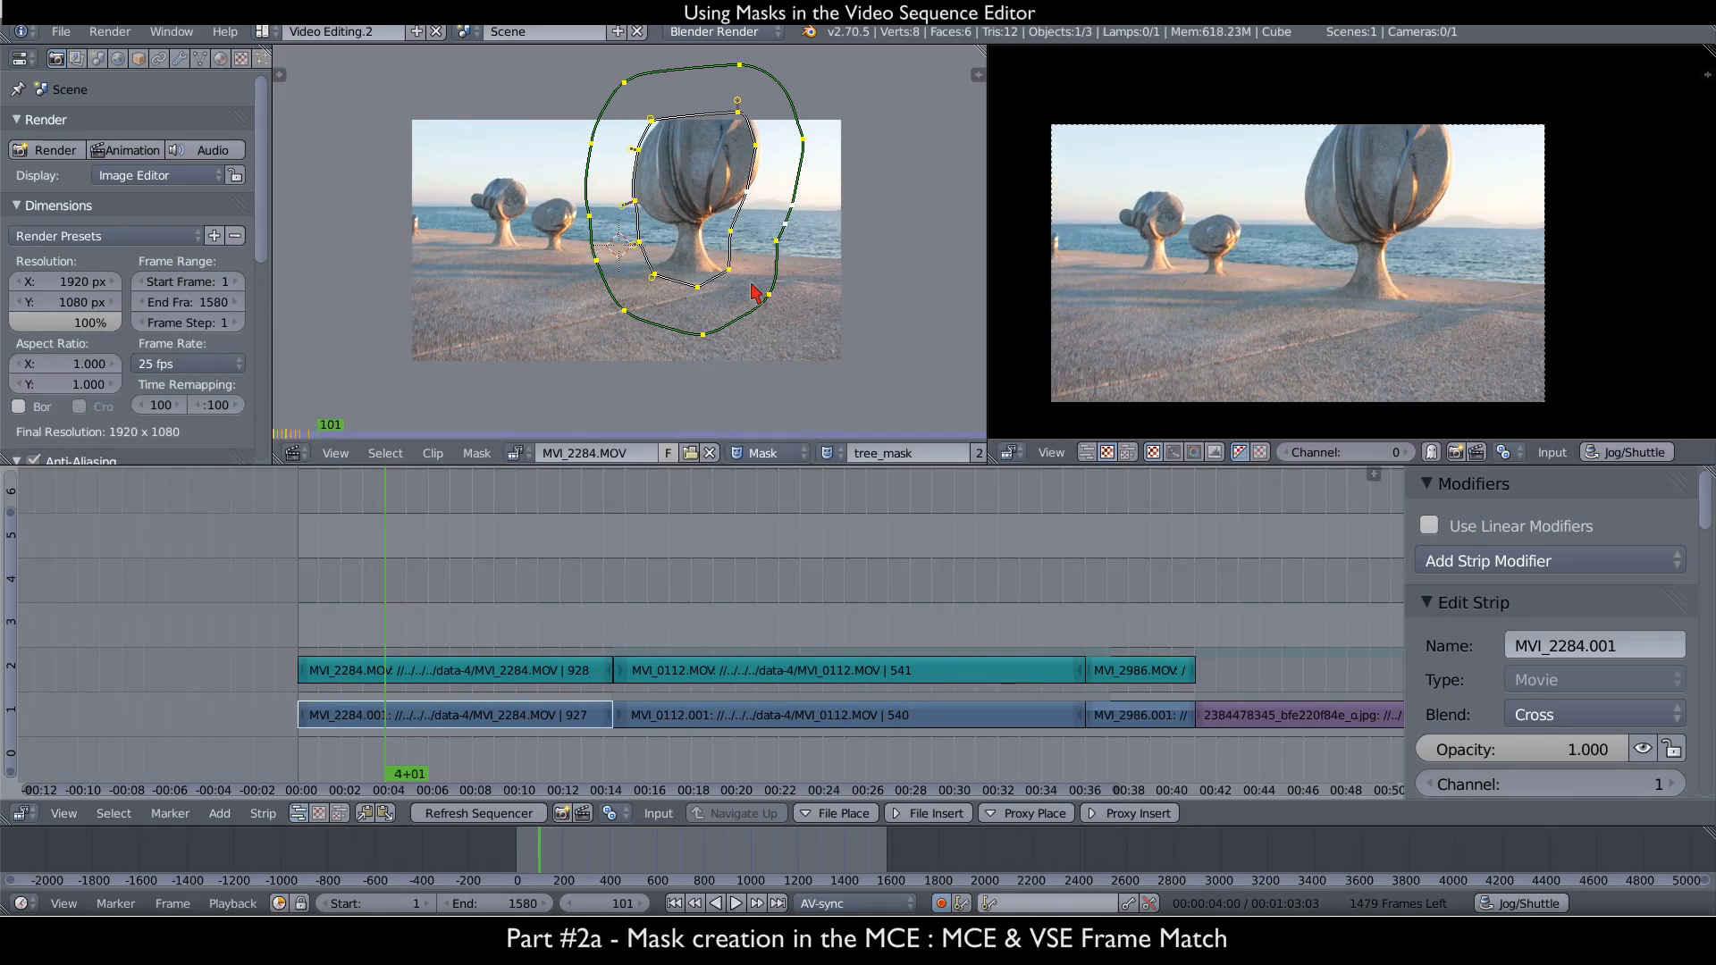
key(Up)
key(Up)
key(Up)
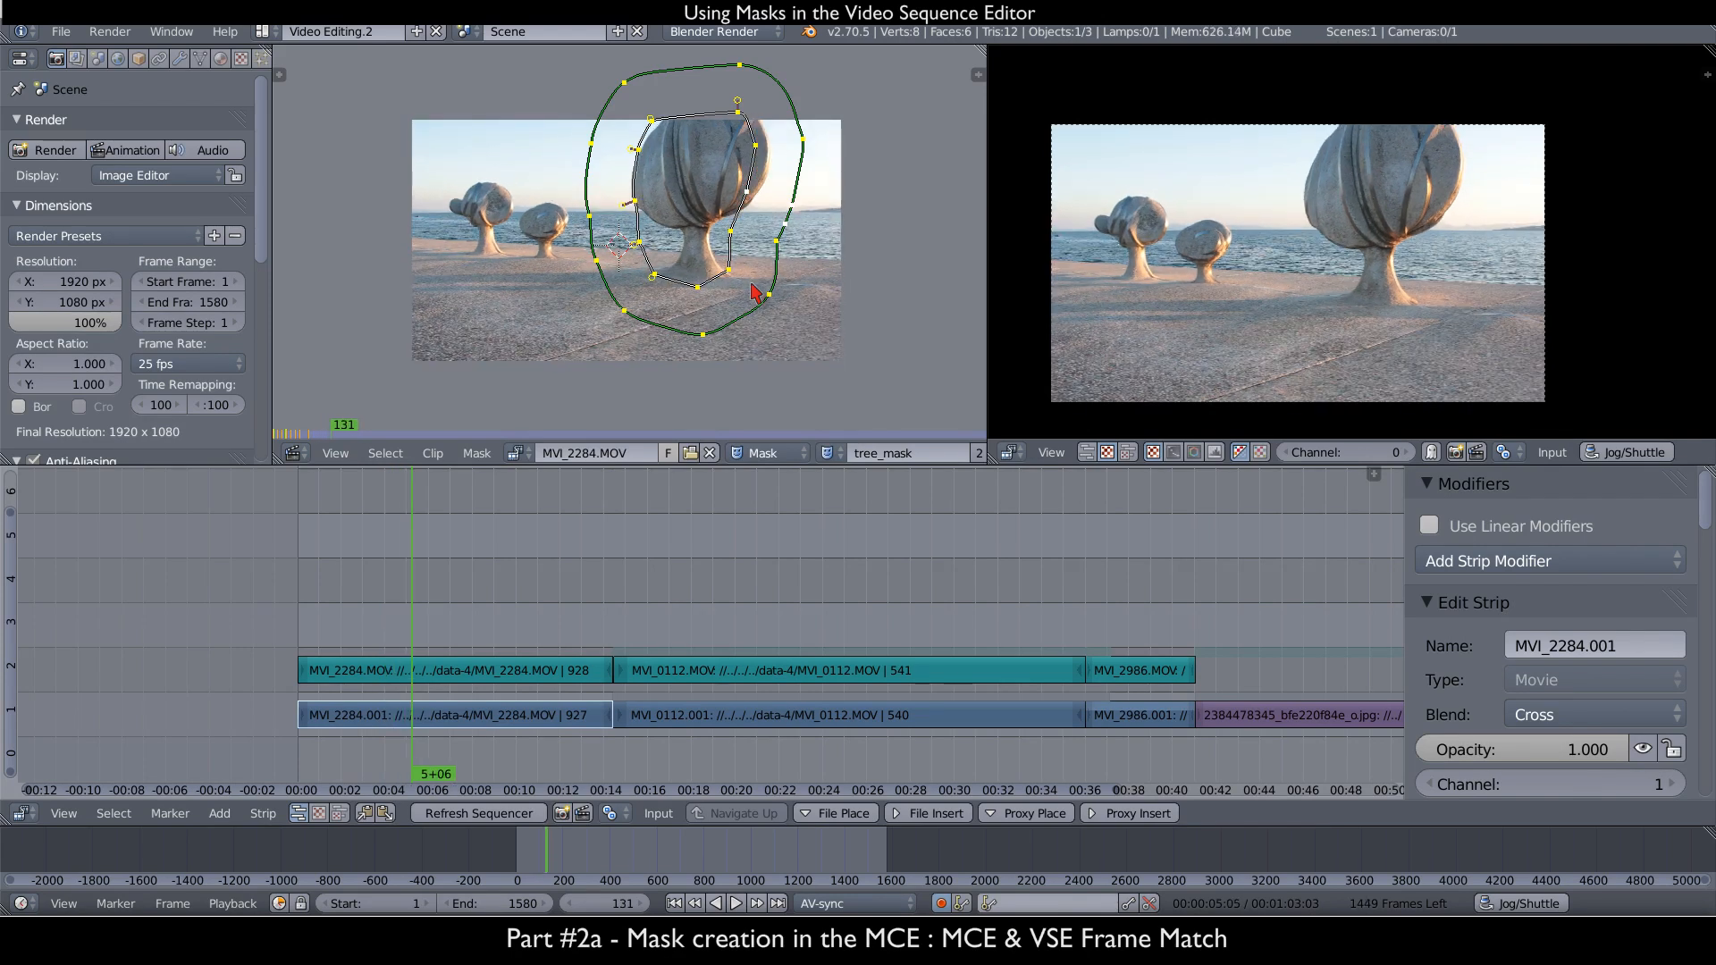
key(Up)
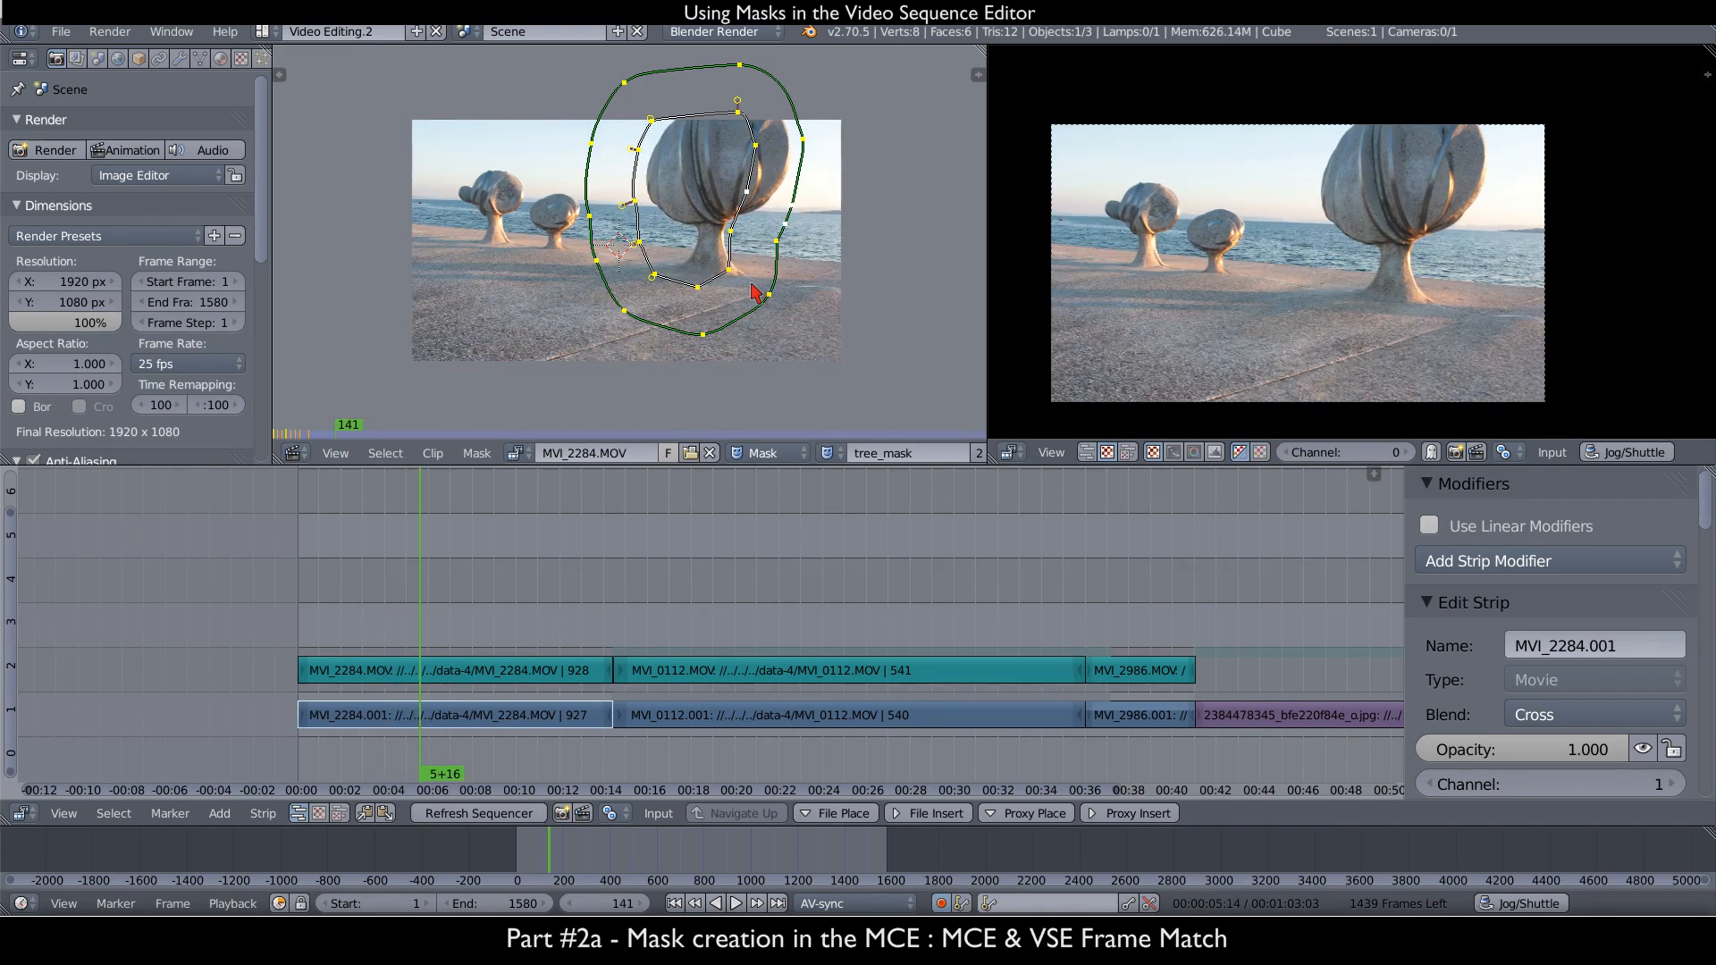
key(g)
key(x)
click(768, 253)
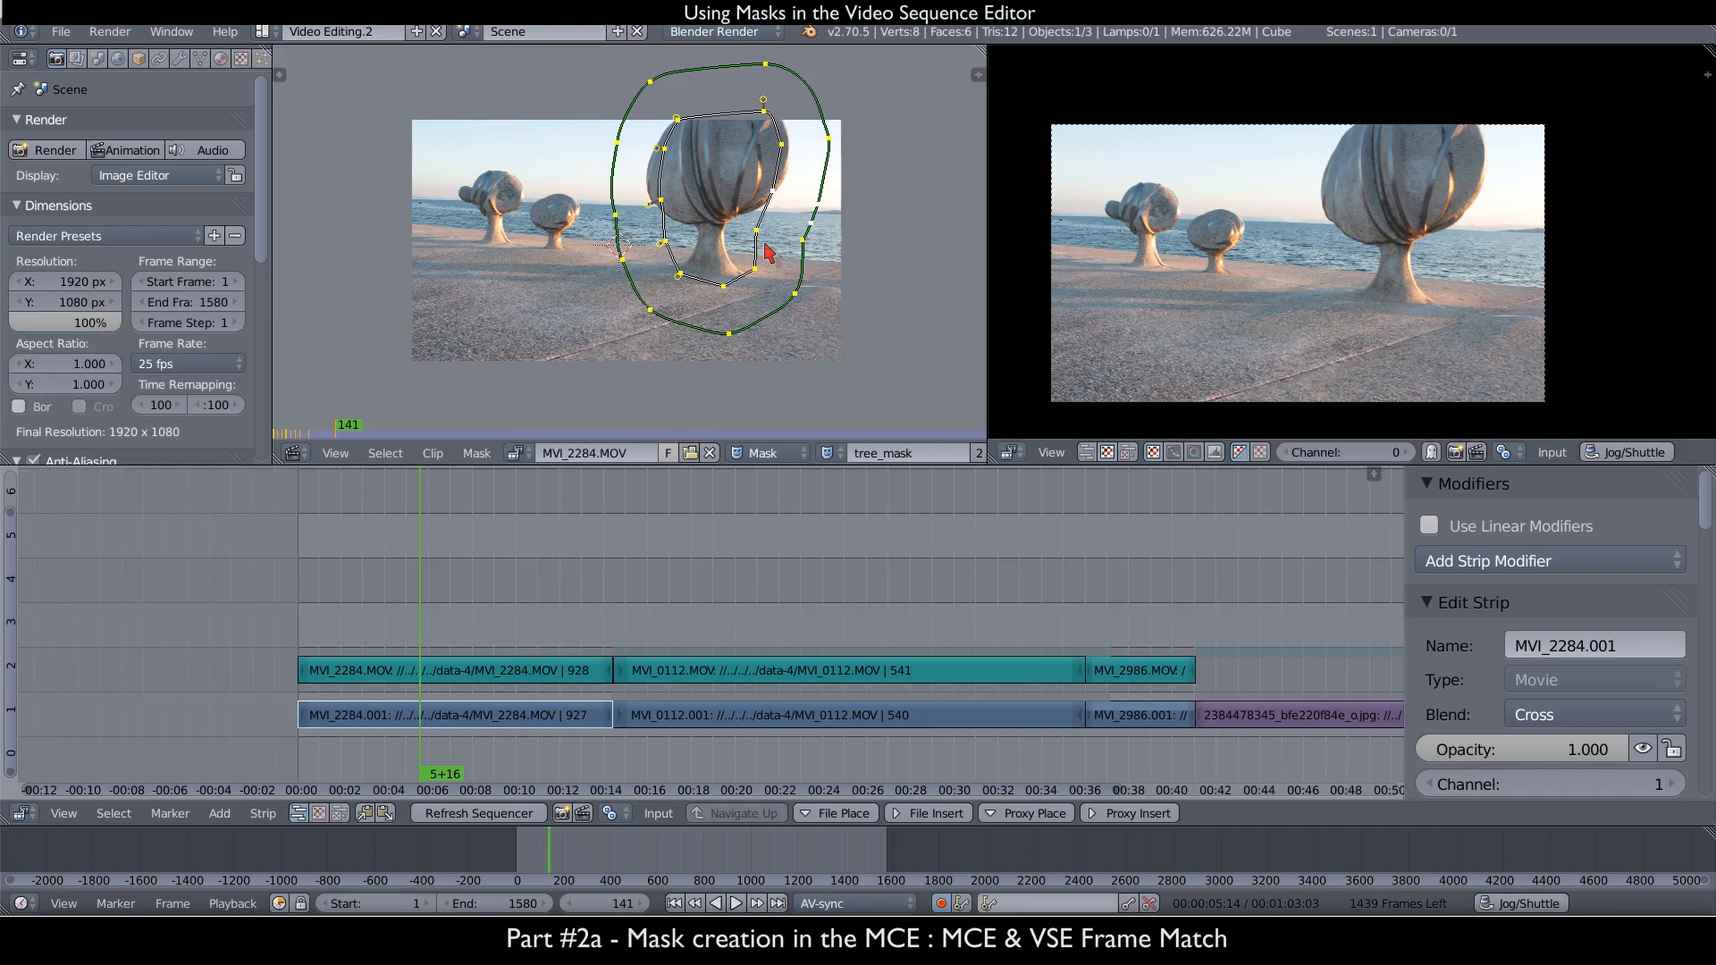
- Advance to frame 161 and move the whole mask over the large tree sculpture
key(Up)
key(Up)
key(g)
click(787, 210)
- Advance to frame 191, move the whole mask onto the large tree sculpture and scale it up slightly
key(Up)
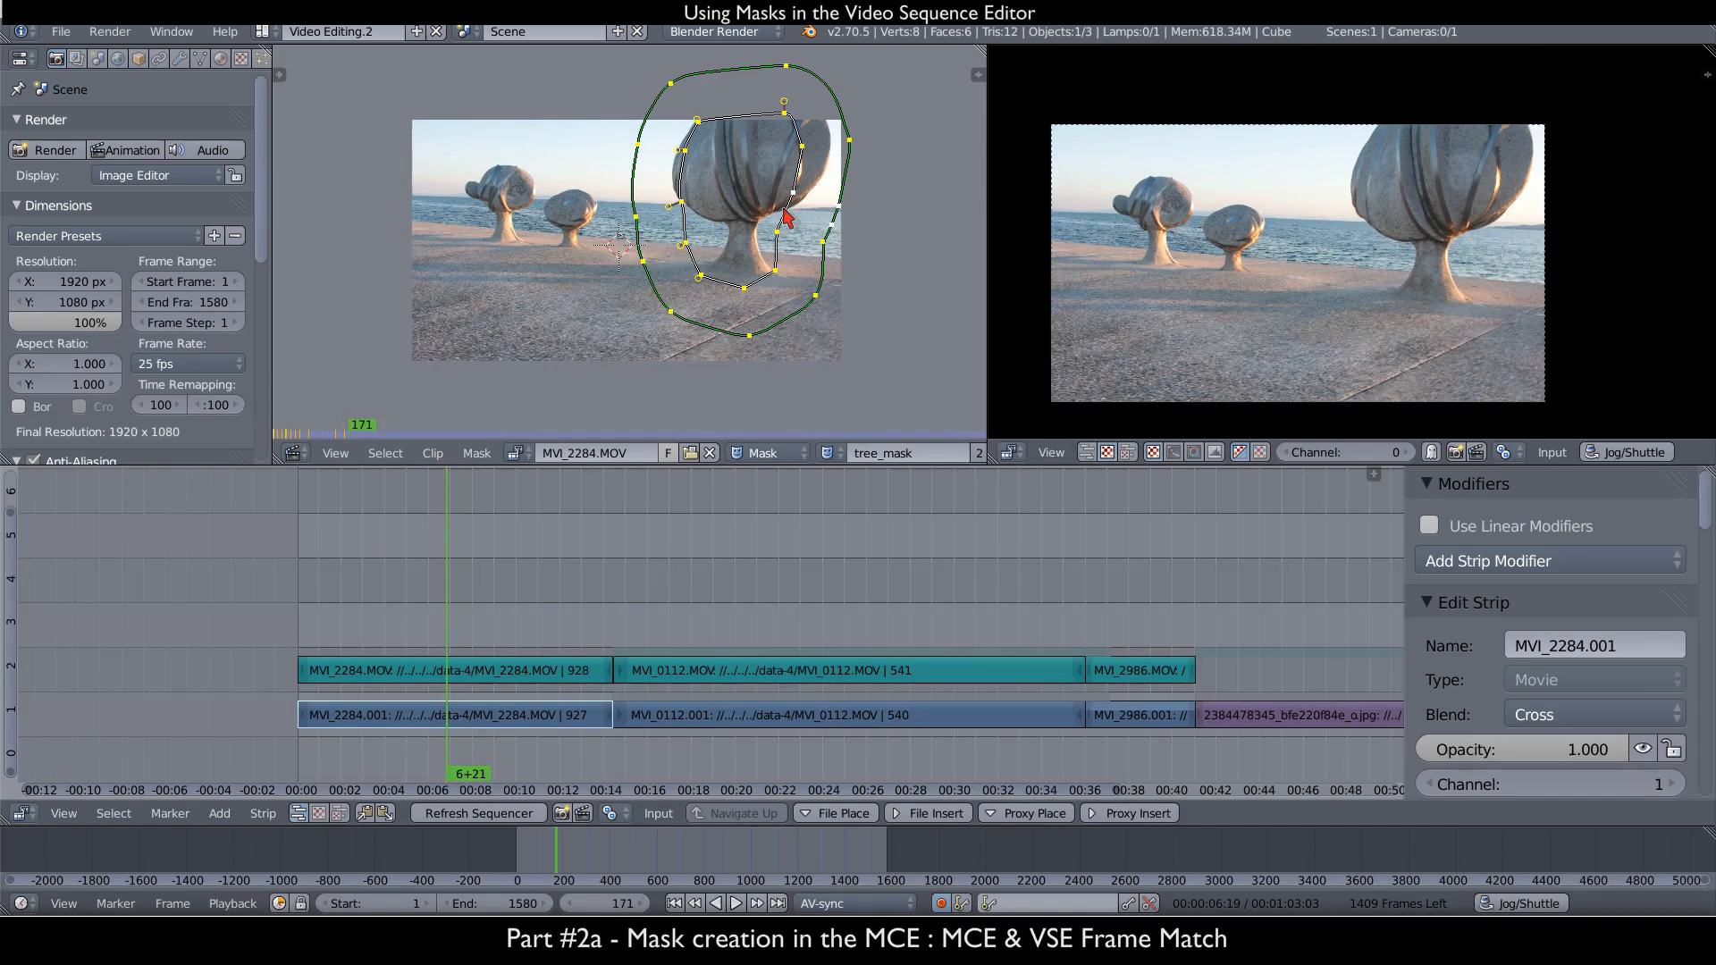
key(Up)
key(Up)
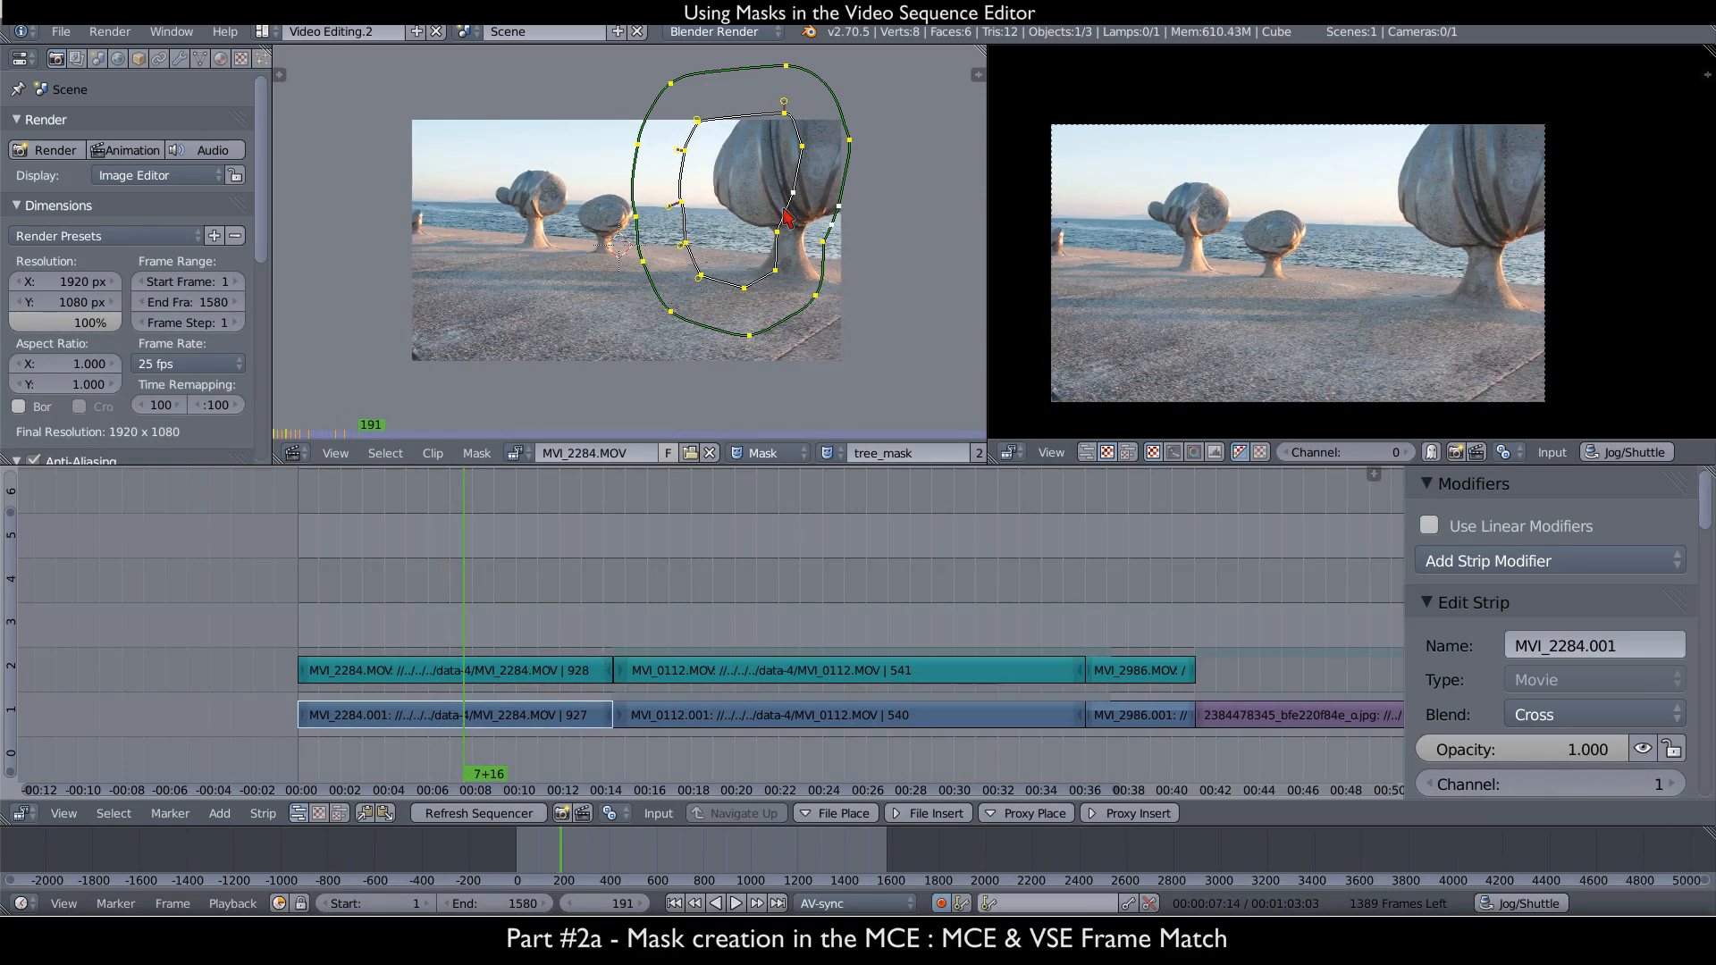
key(g)
click(753, 158)
key(s)
right_click(779, 202)
key(s)
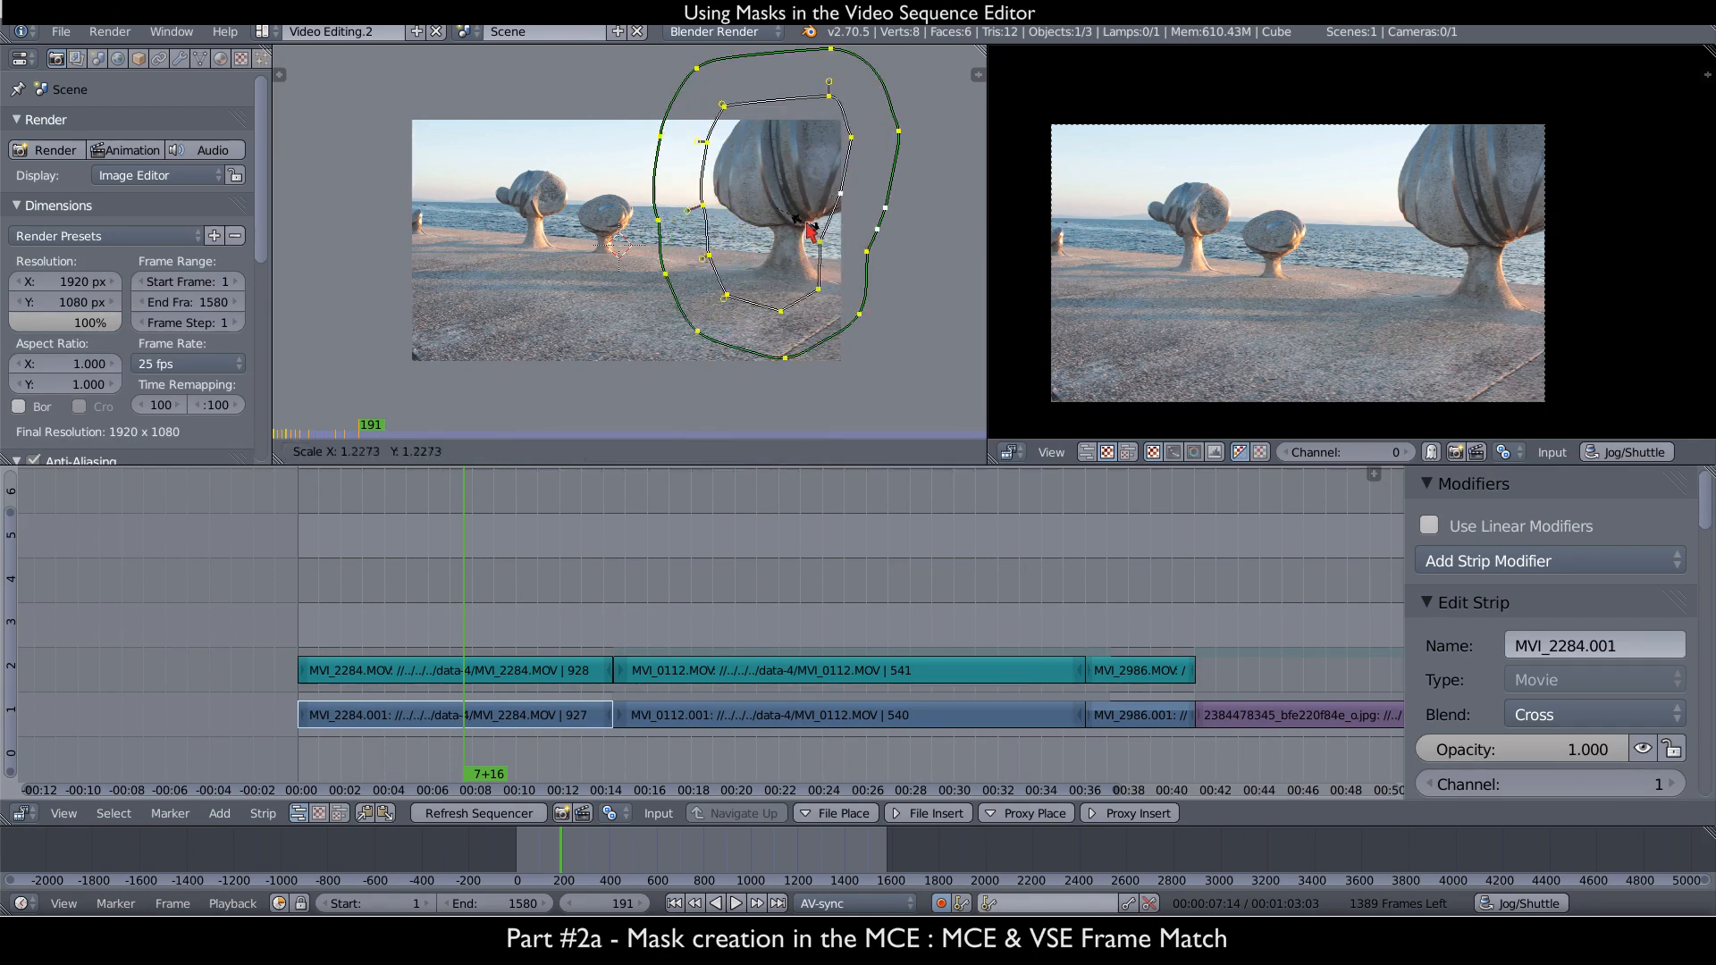
click(759, 217)
- Advance to frame 231 and shift the whole mask sideways to follow the large tree sculpture
key(Up)
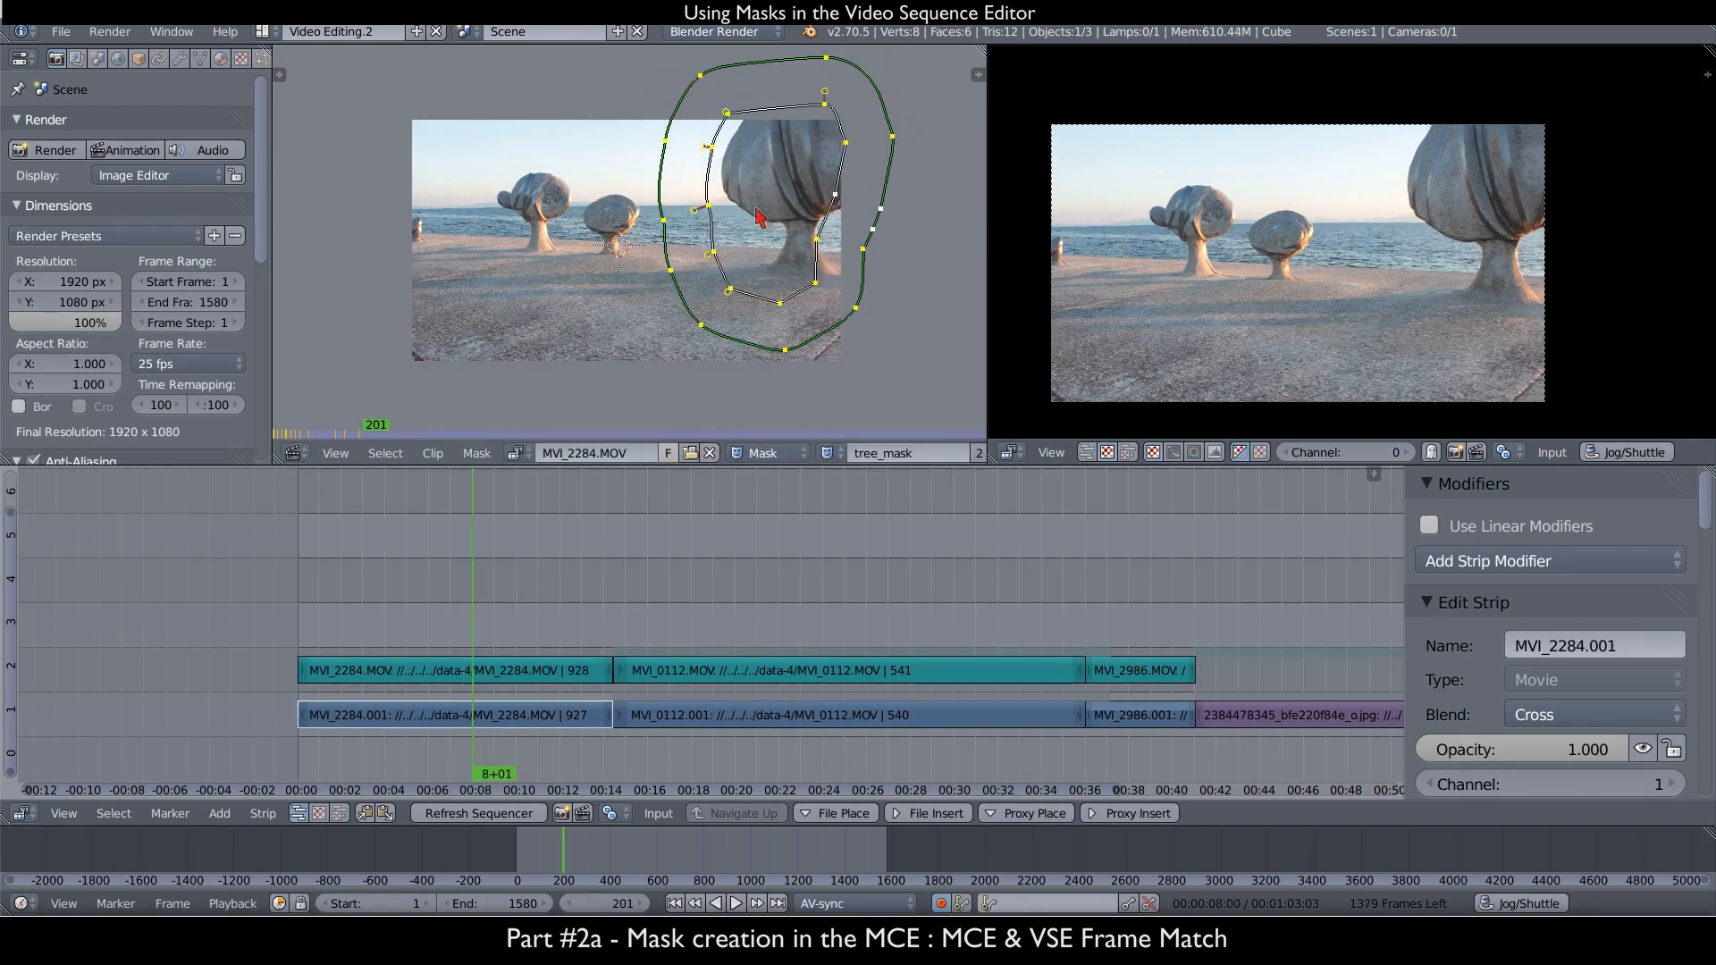
key(Up)
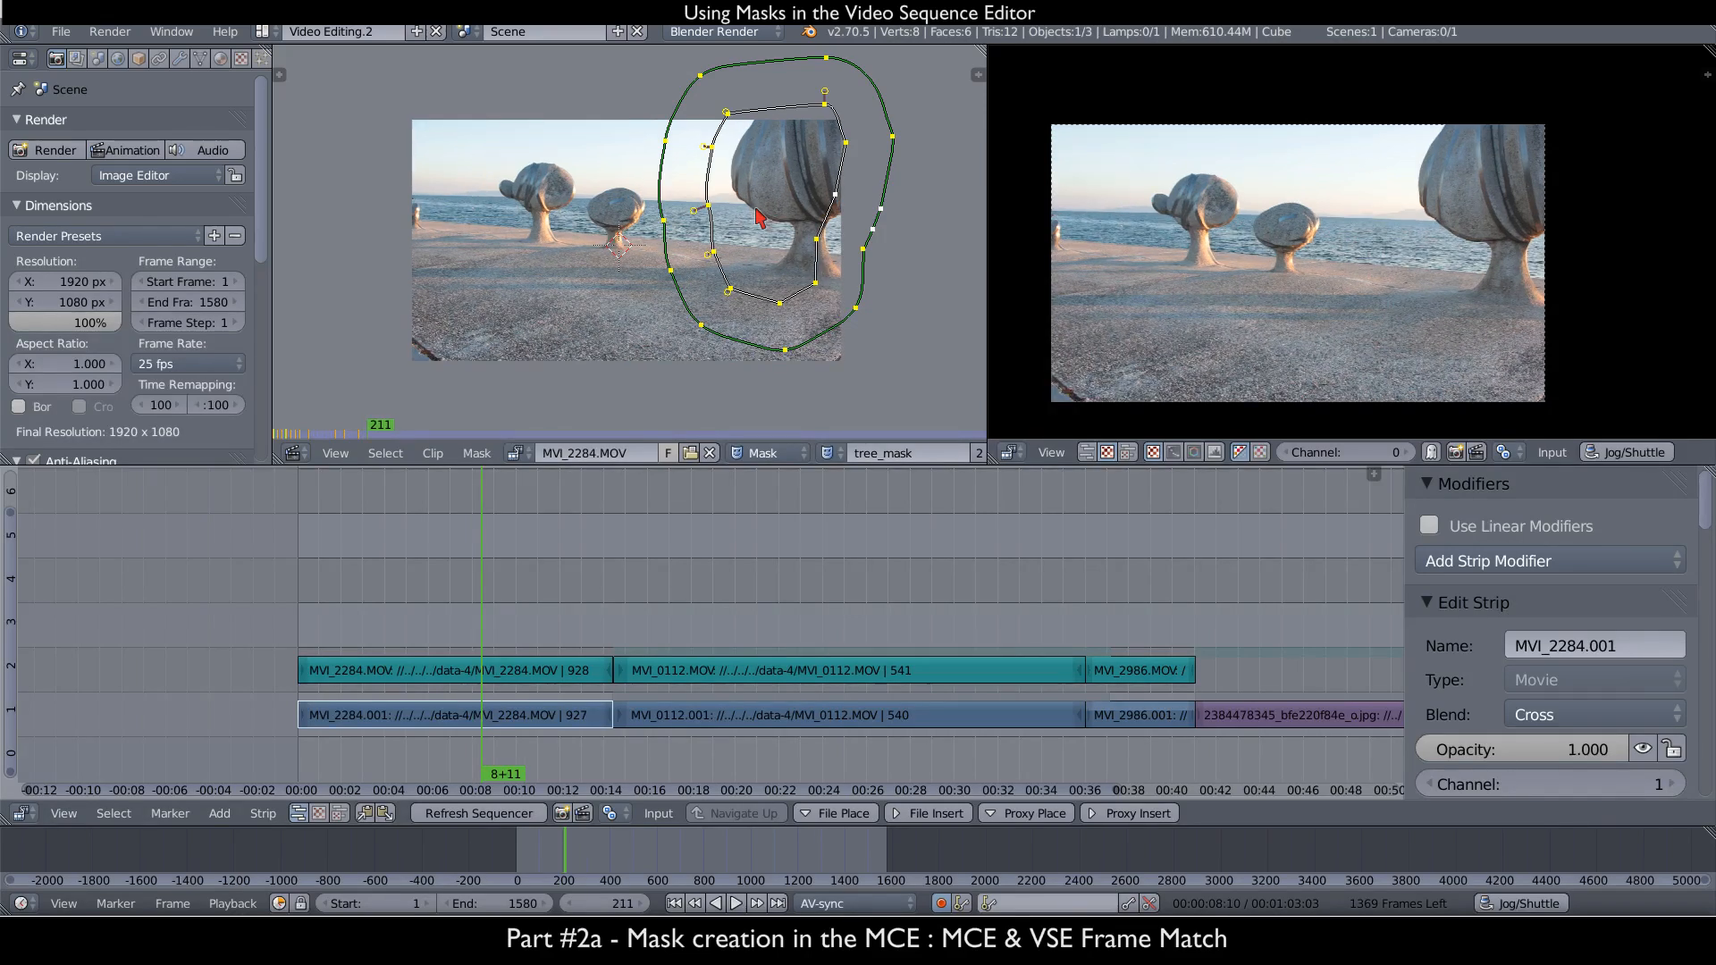
key(Up)
key(Up)
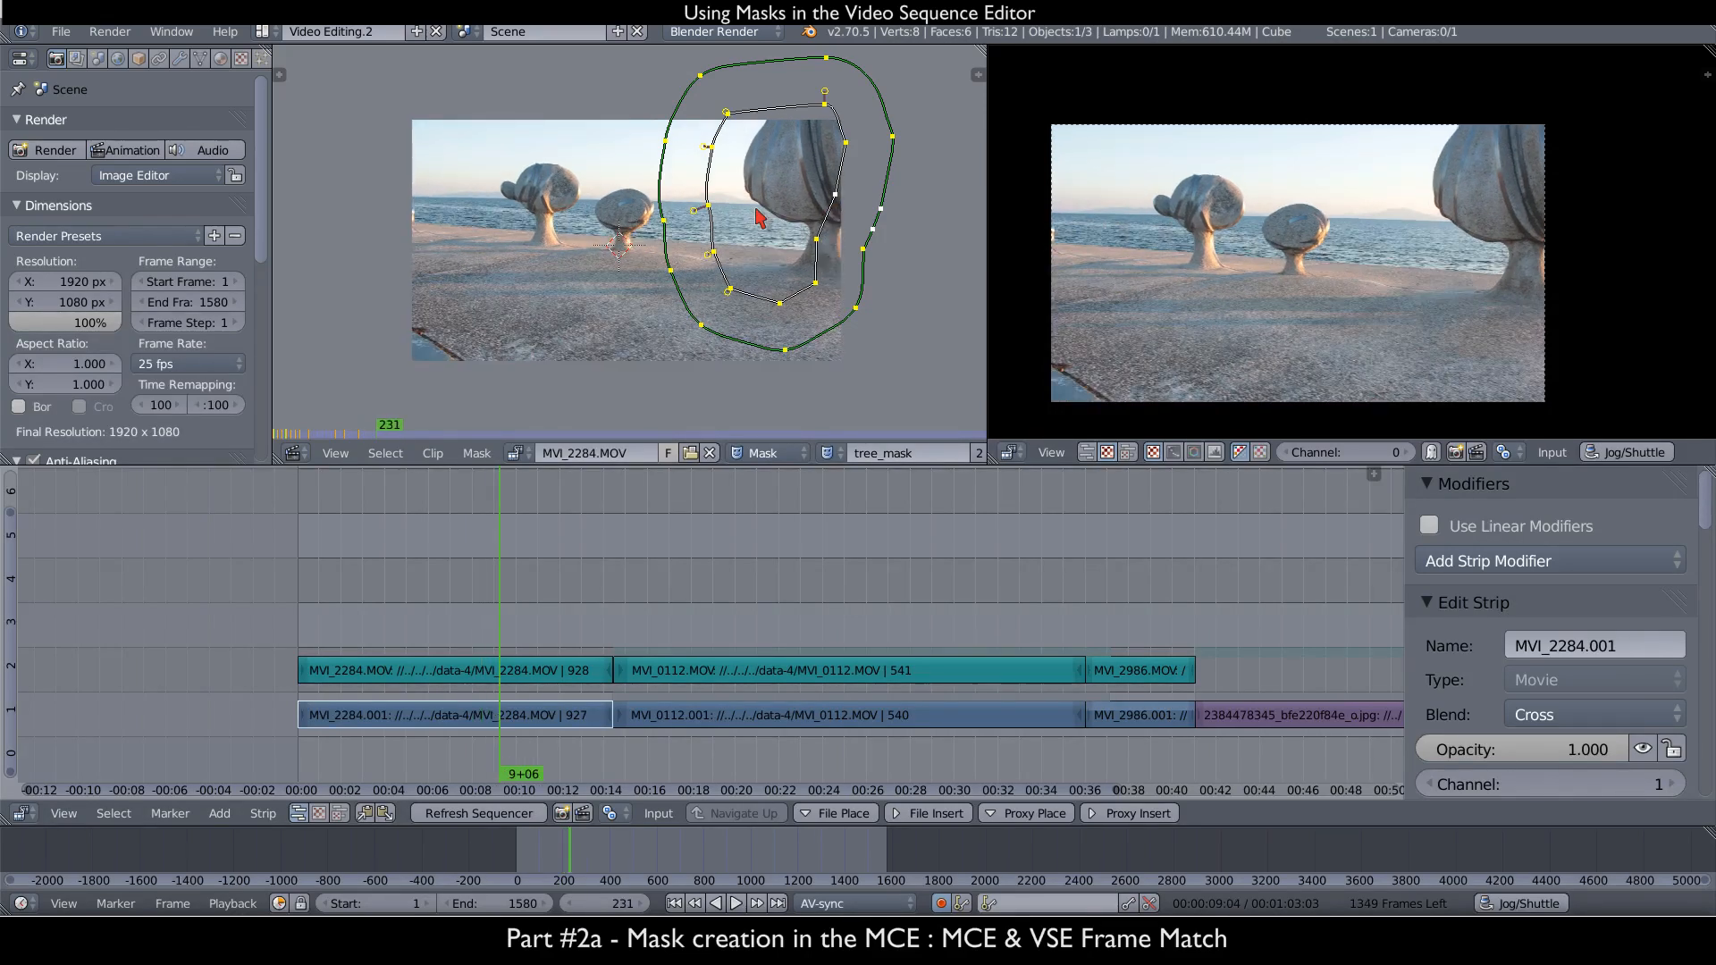
key(g)
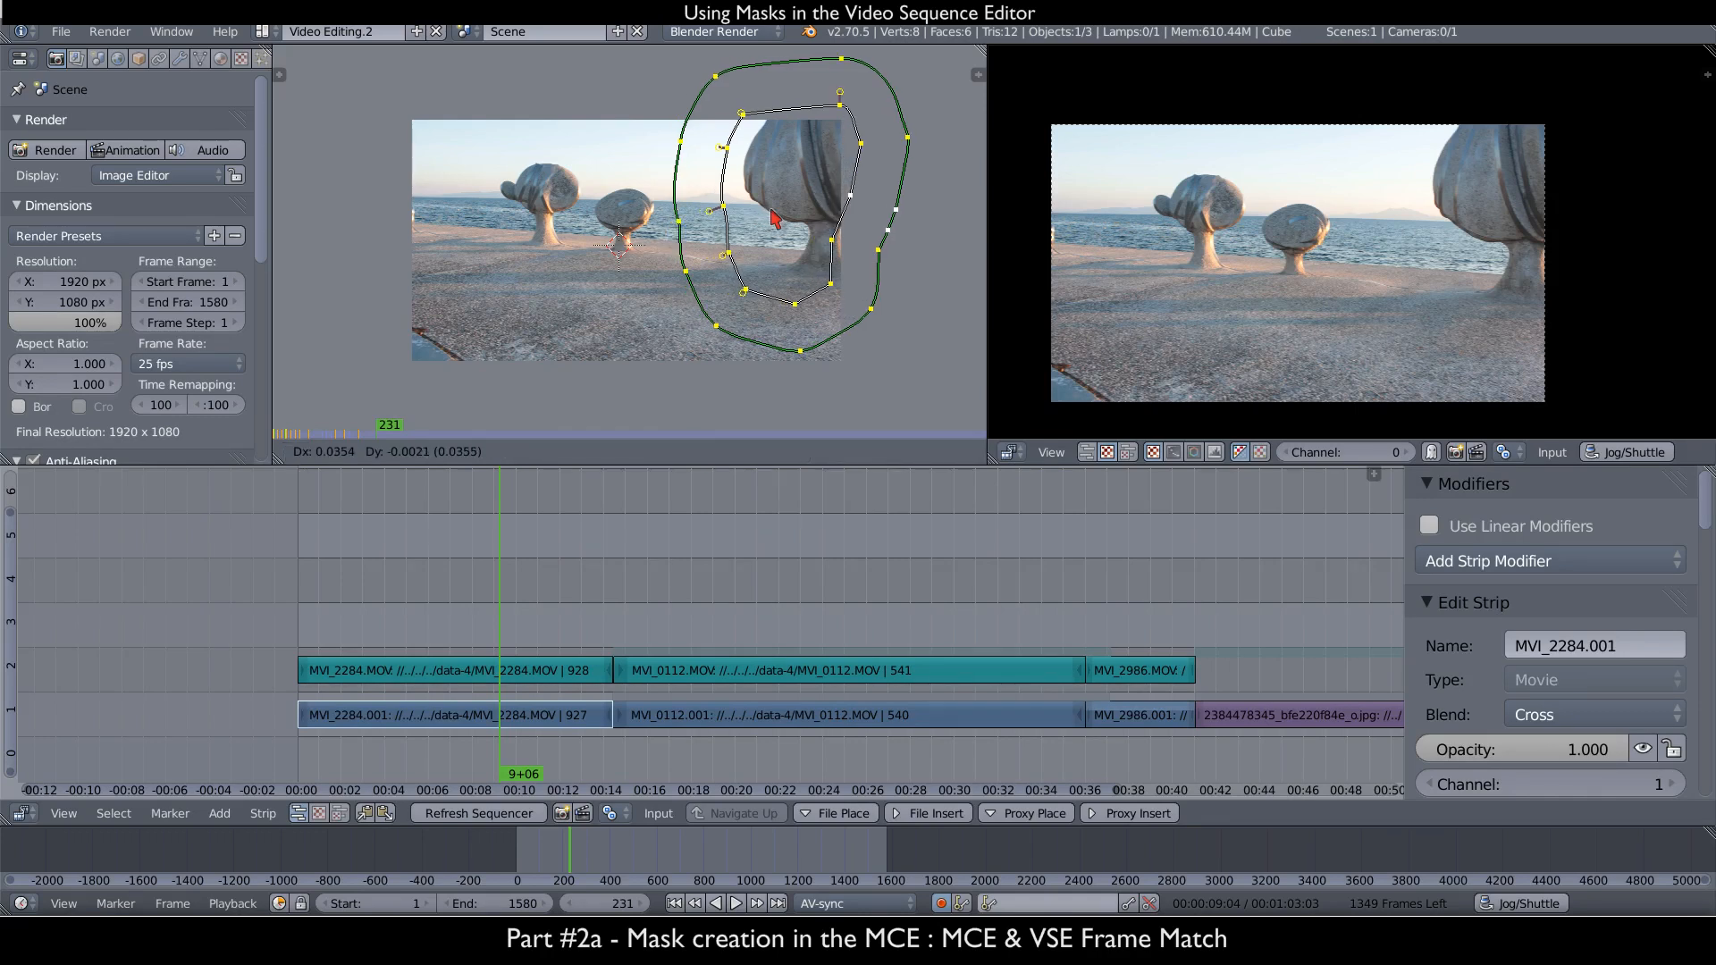
click(770, 215)
- Move the whole mask to follow the large tree sculpture at frames 241 and 251
key(Up)
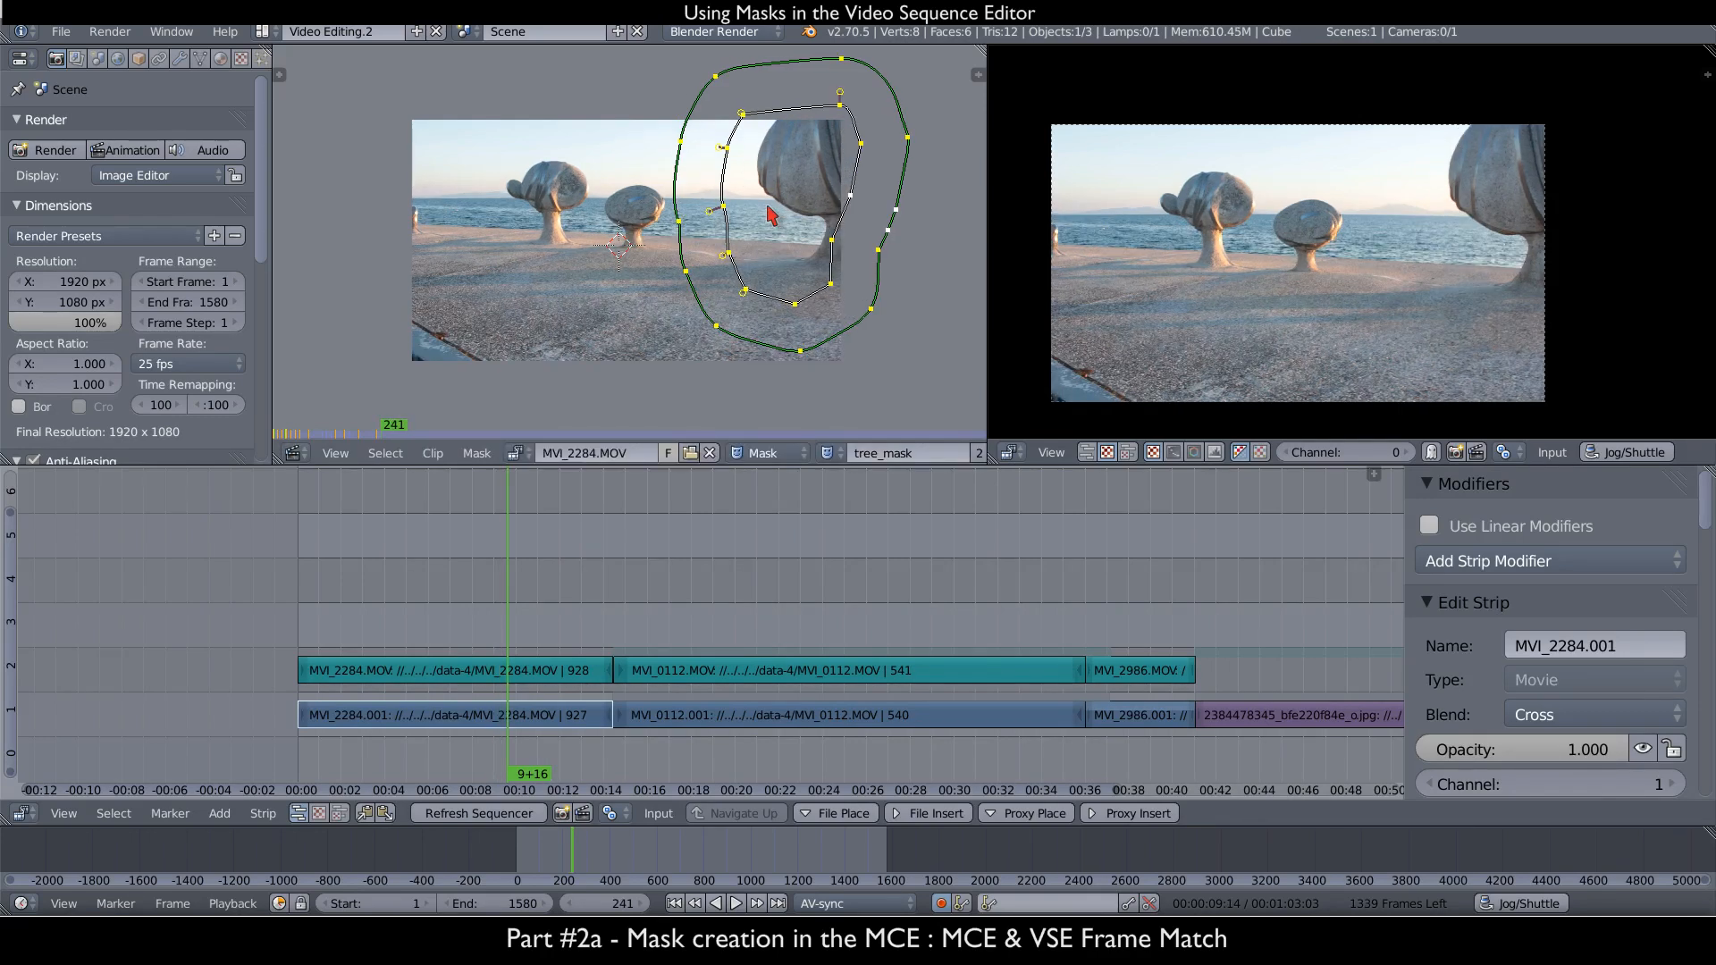
key(g)
click(774, 214)
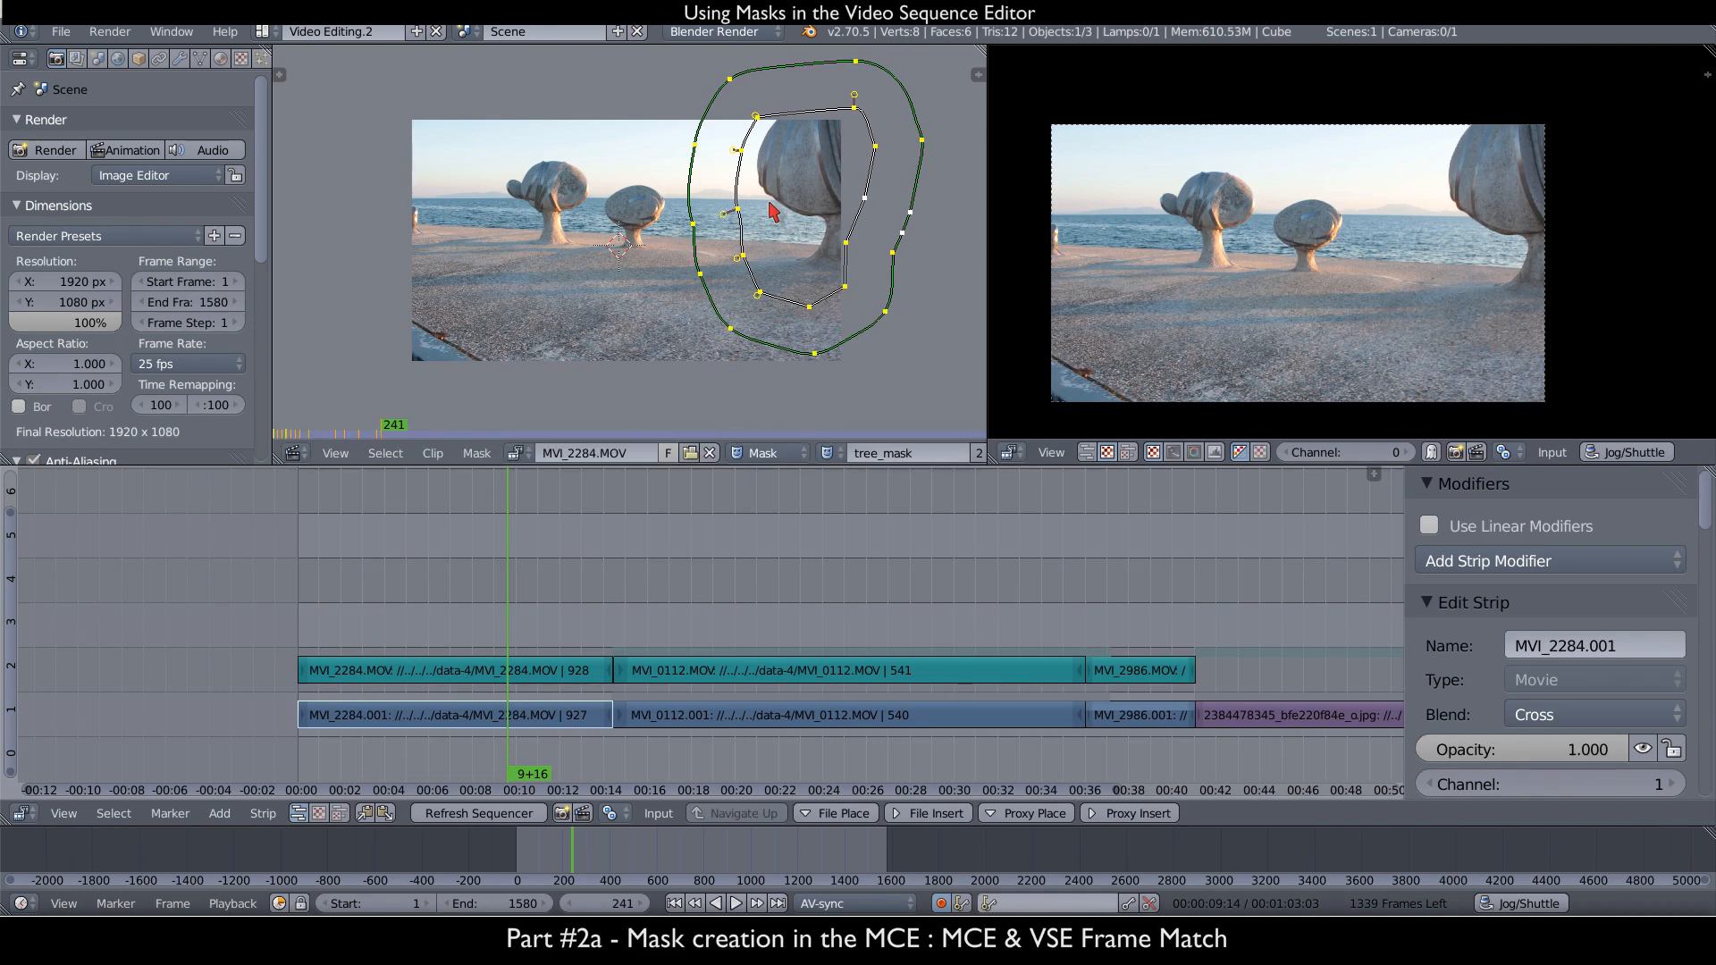
key(Up)
key(g)
click(795, 214)
- Move the whole mask with the partly cropped tree sculpture at frames 271 and 281
key(Up)
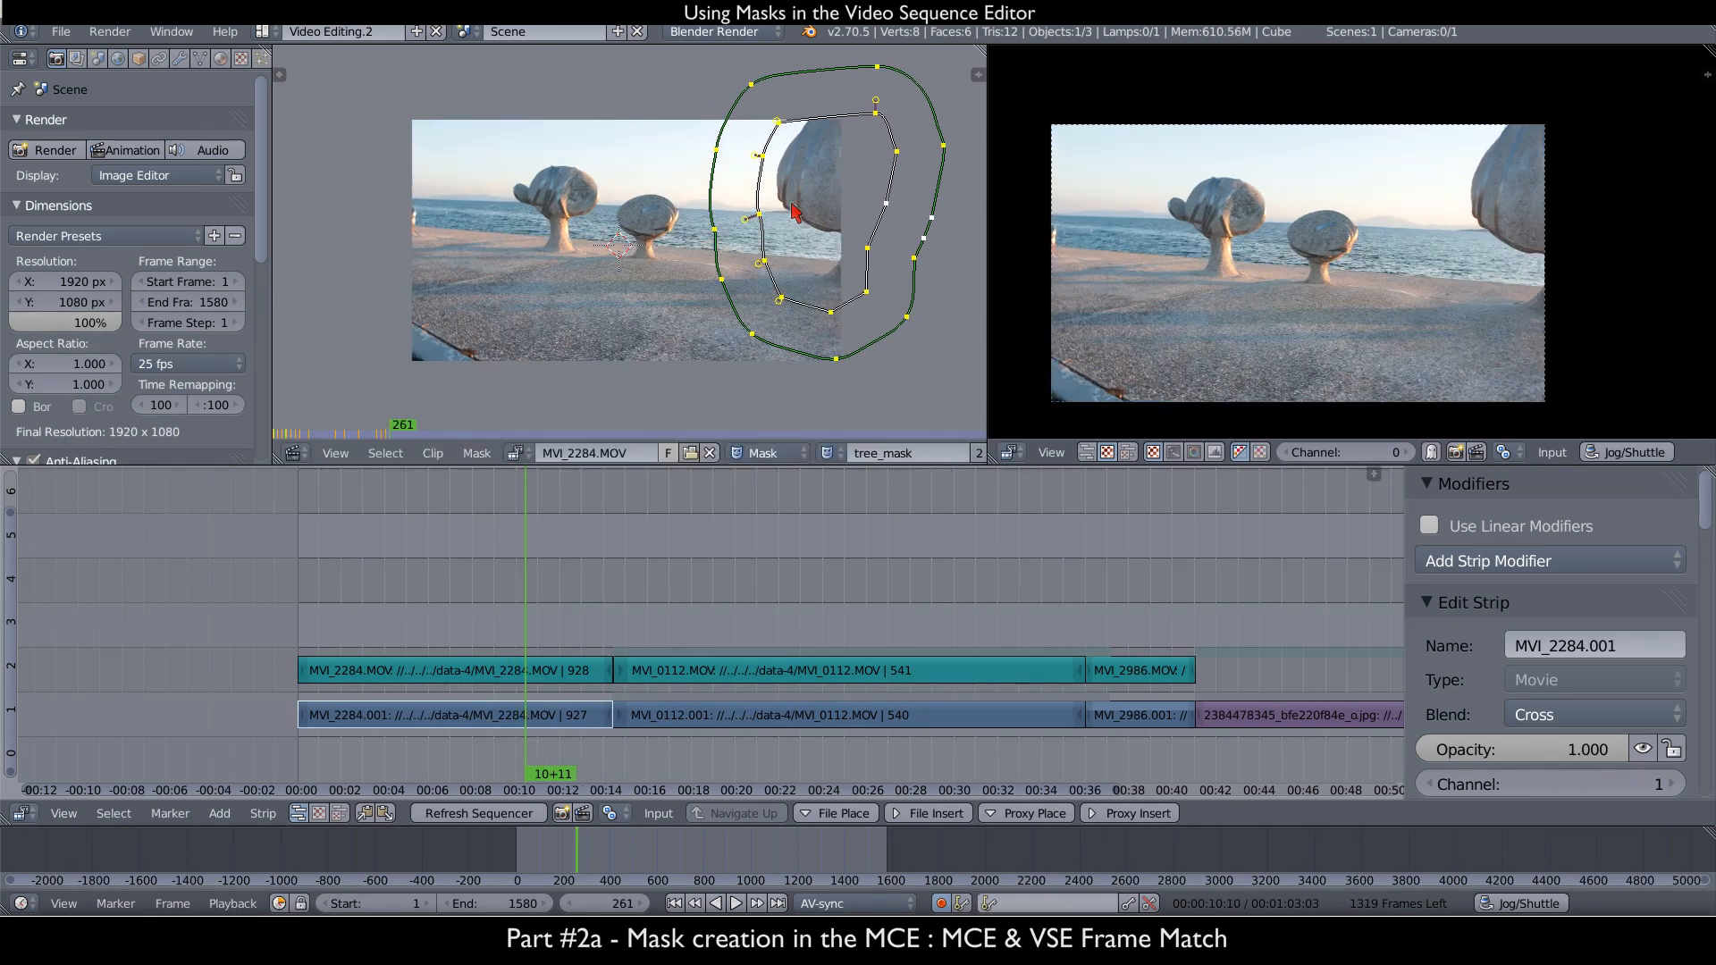
key(Up)
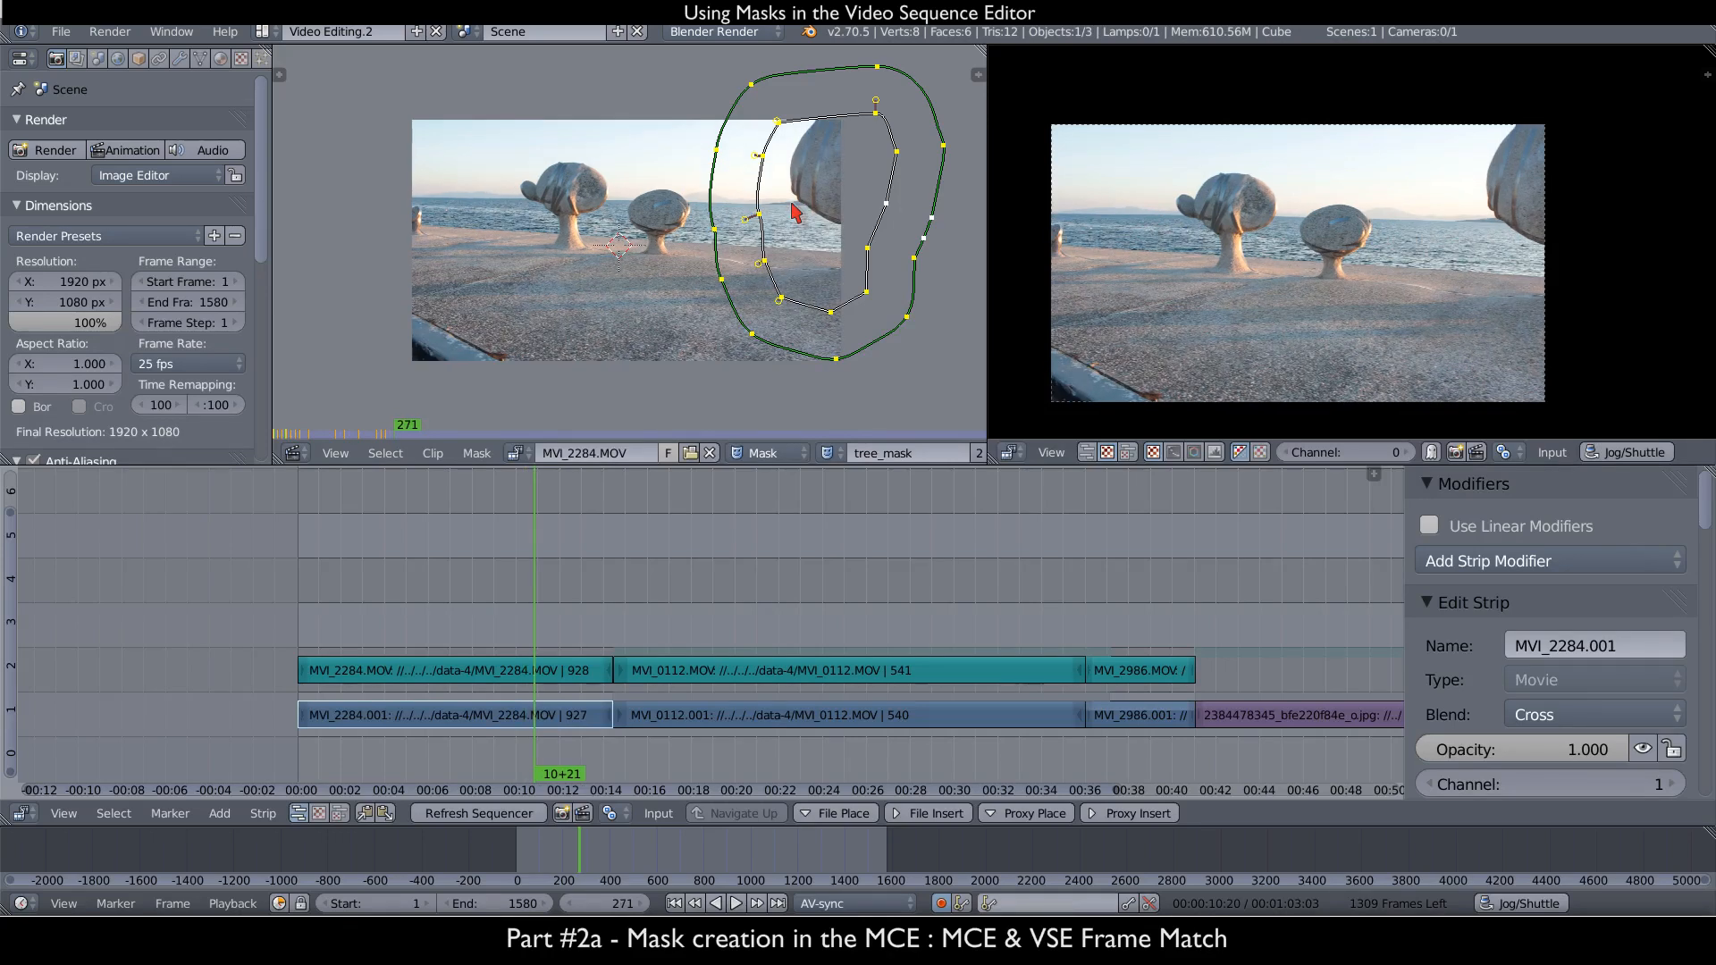
key(g)
click(798, 201)
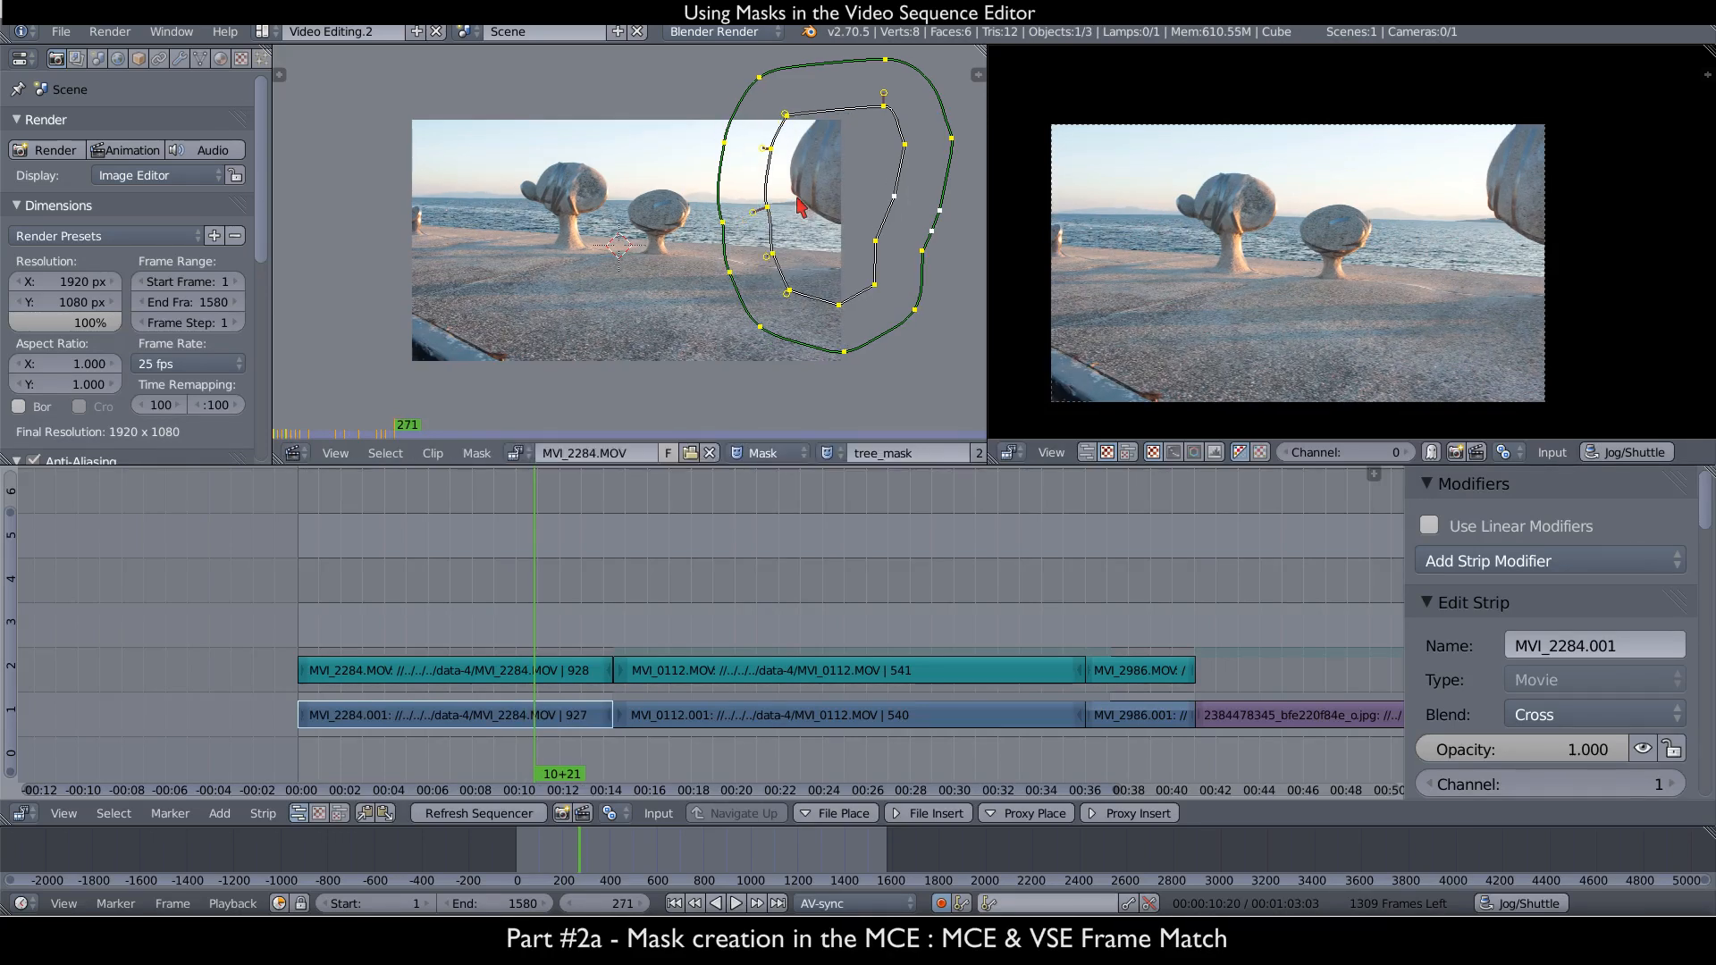
key(Up)
key(g)
click(819, 210)
- Advance to frame 321 and move the mask onto the sliver of sculpture at the footage's right edge
key(Up)
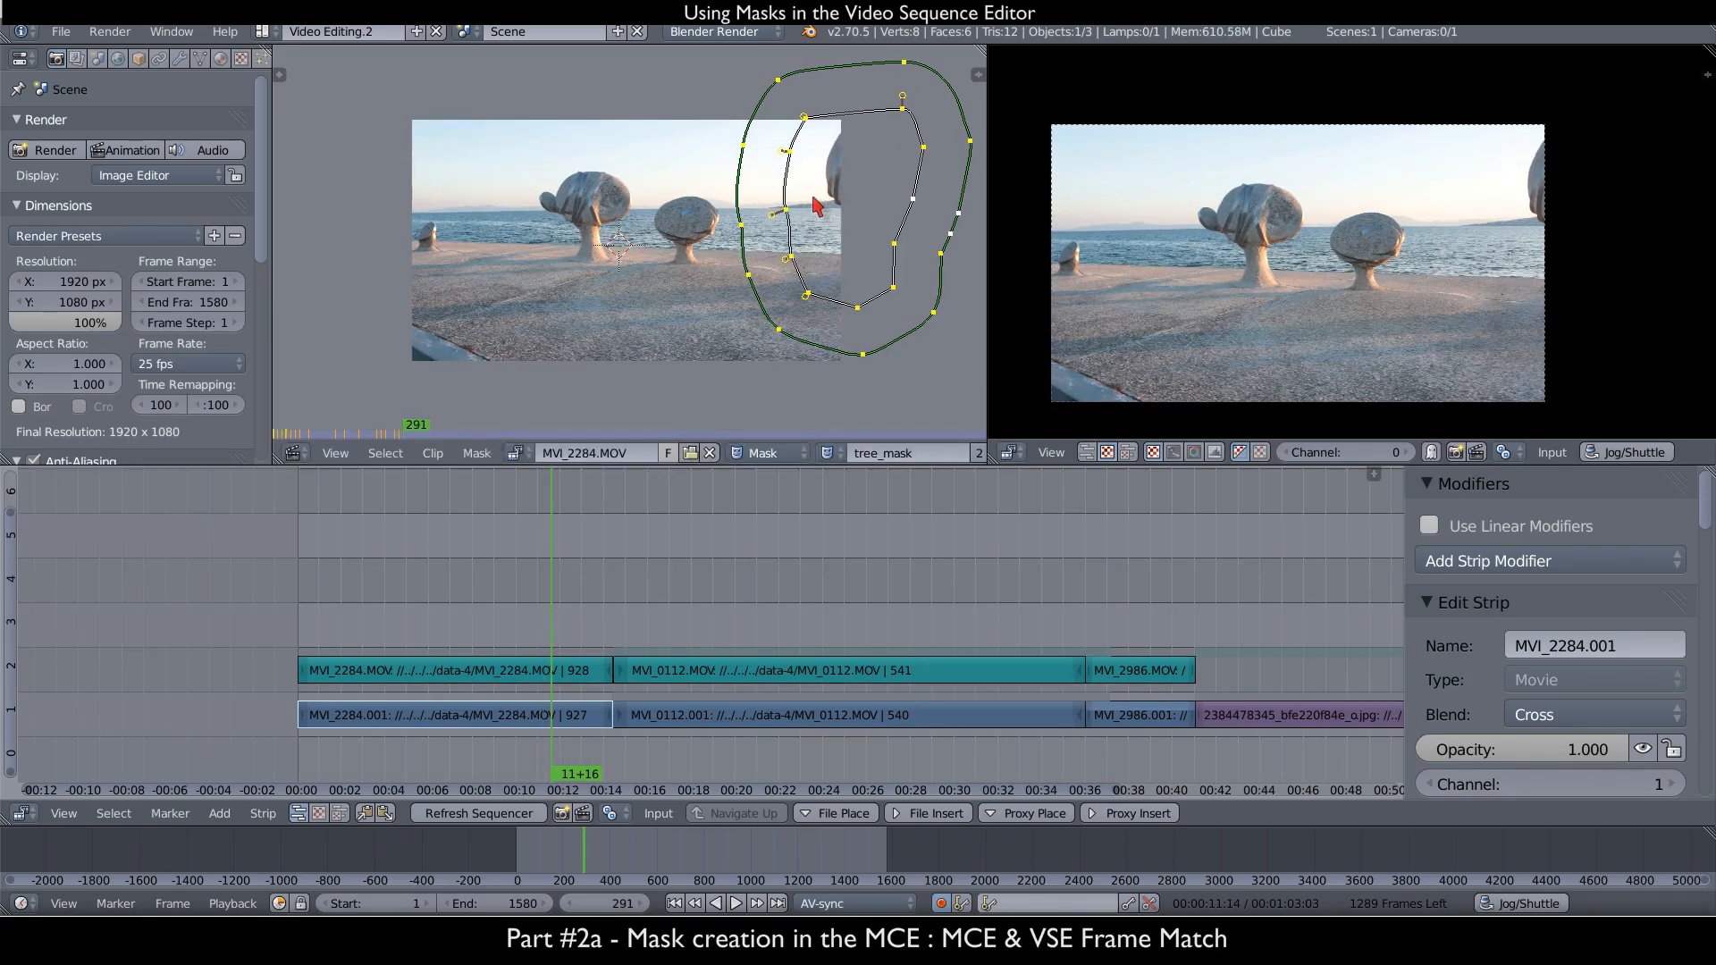
key(Up)
key(Up)
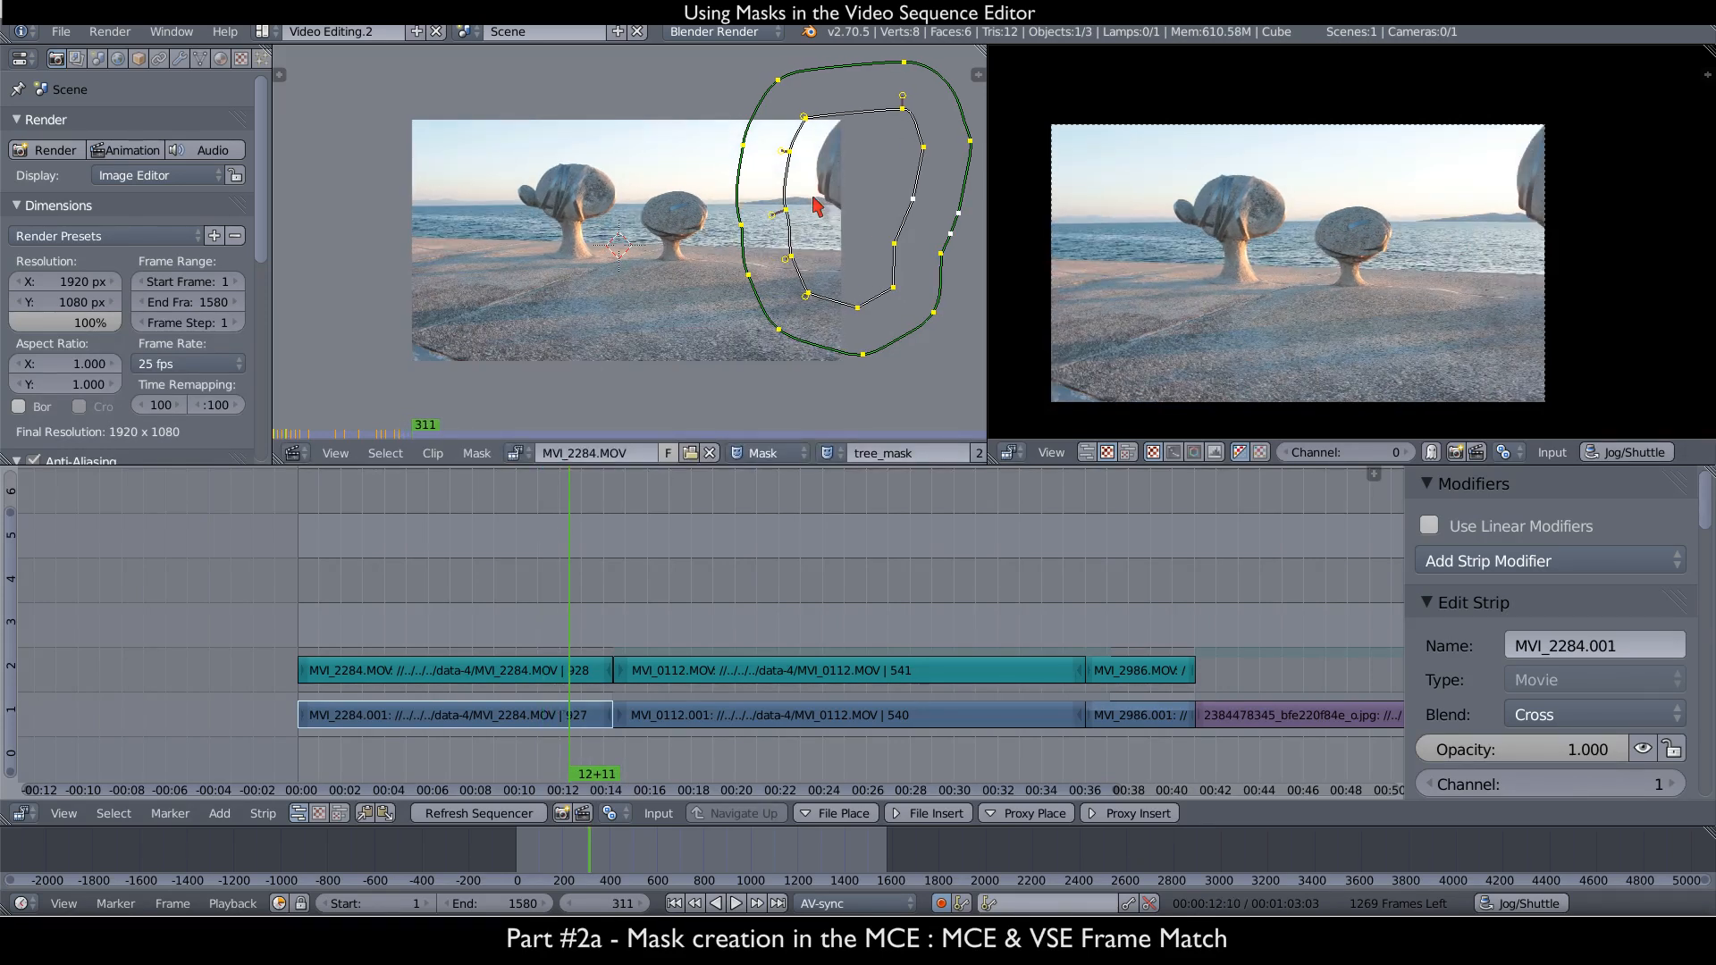
key(Up)
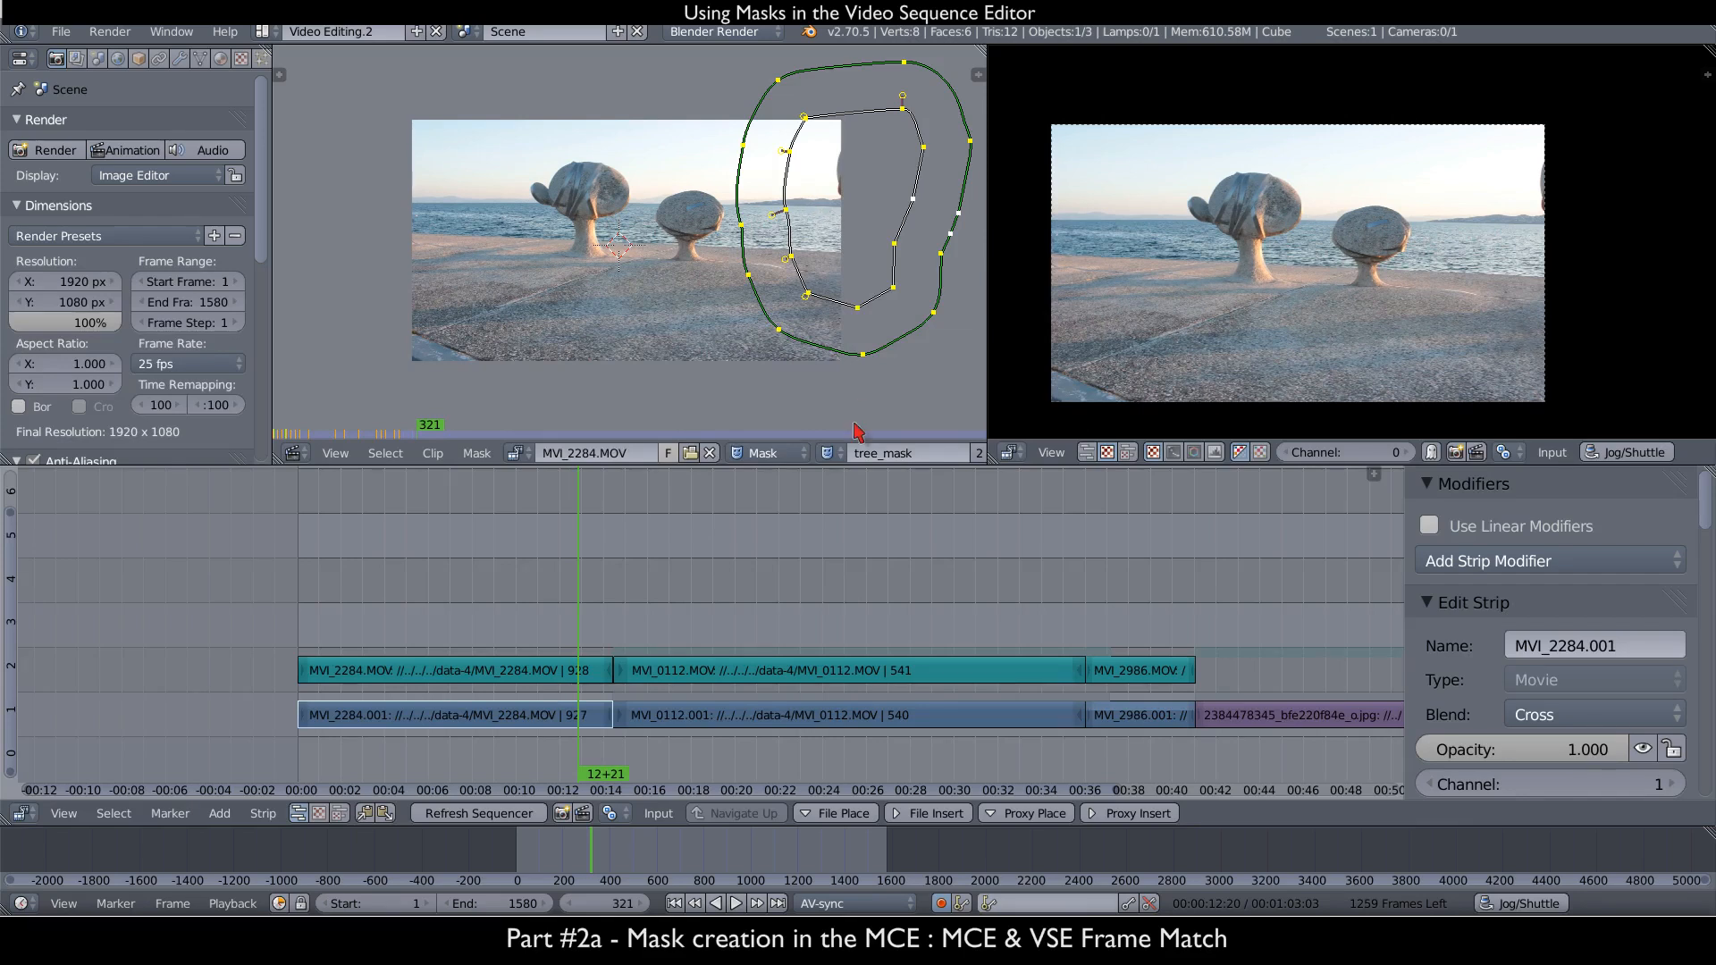
key(g)
click(886, 213)
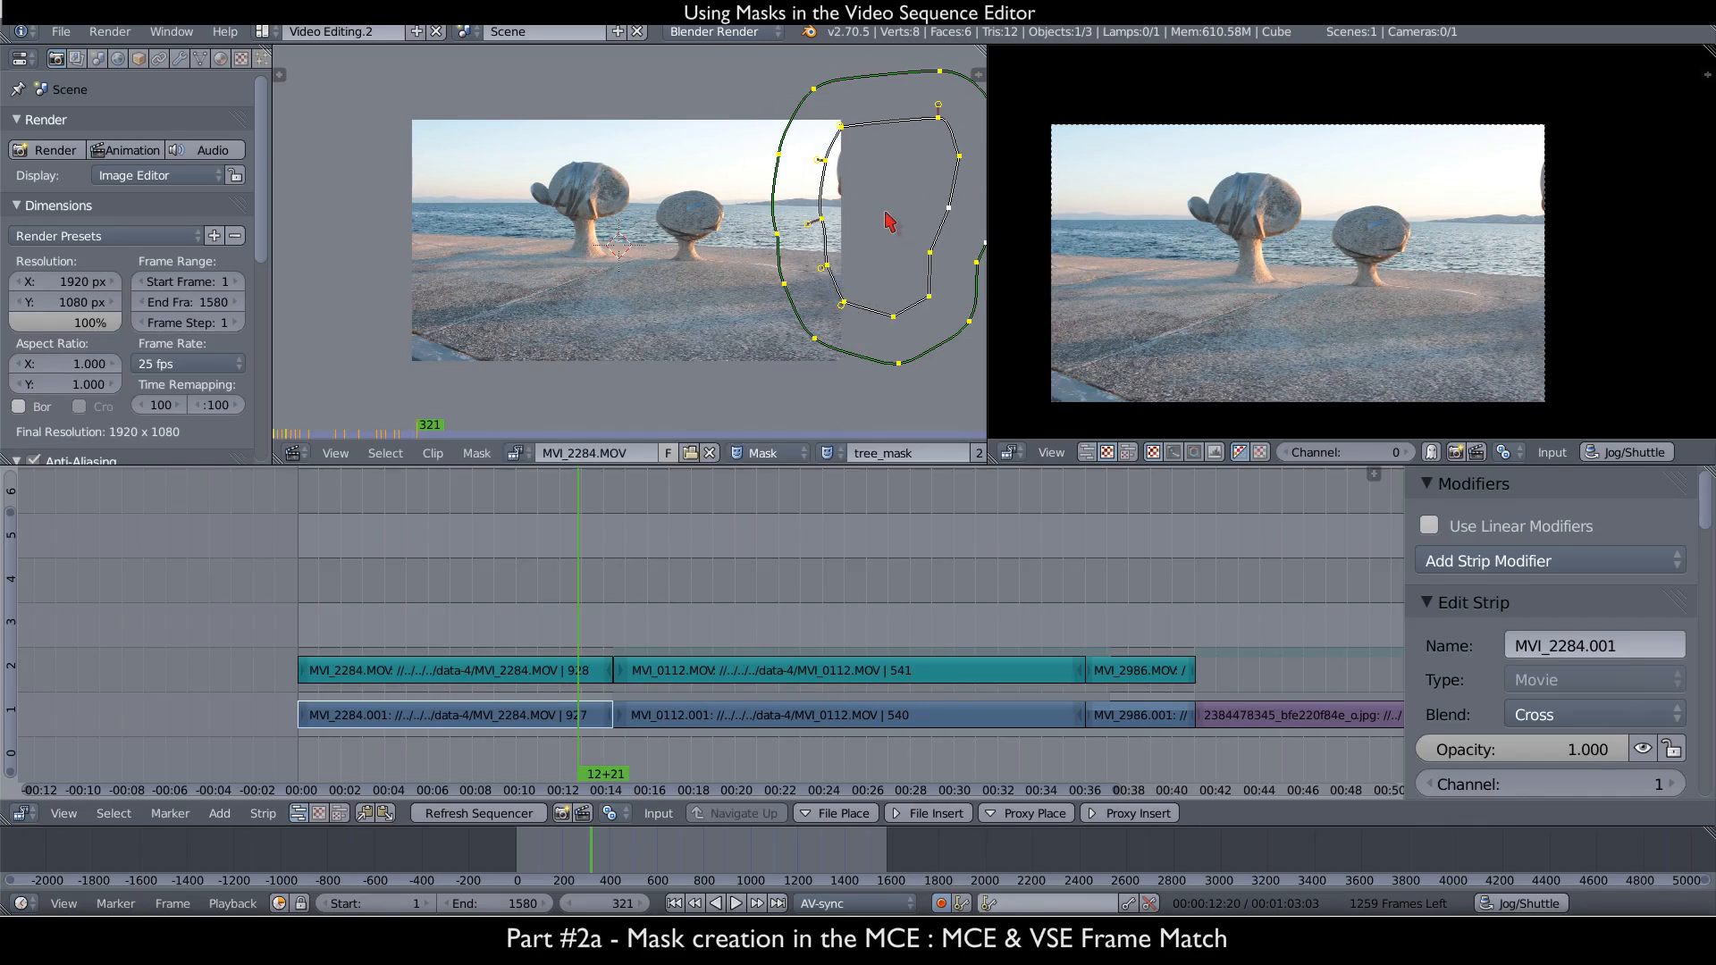
- Advance to frame 331 and move the whole mask completely outside the footage's right edge
key(Up)
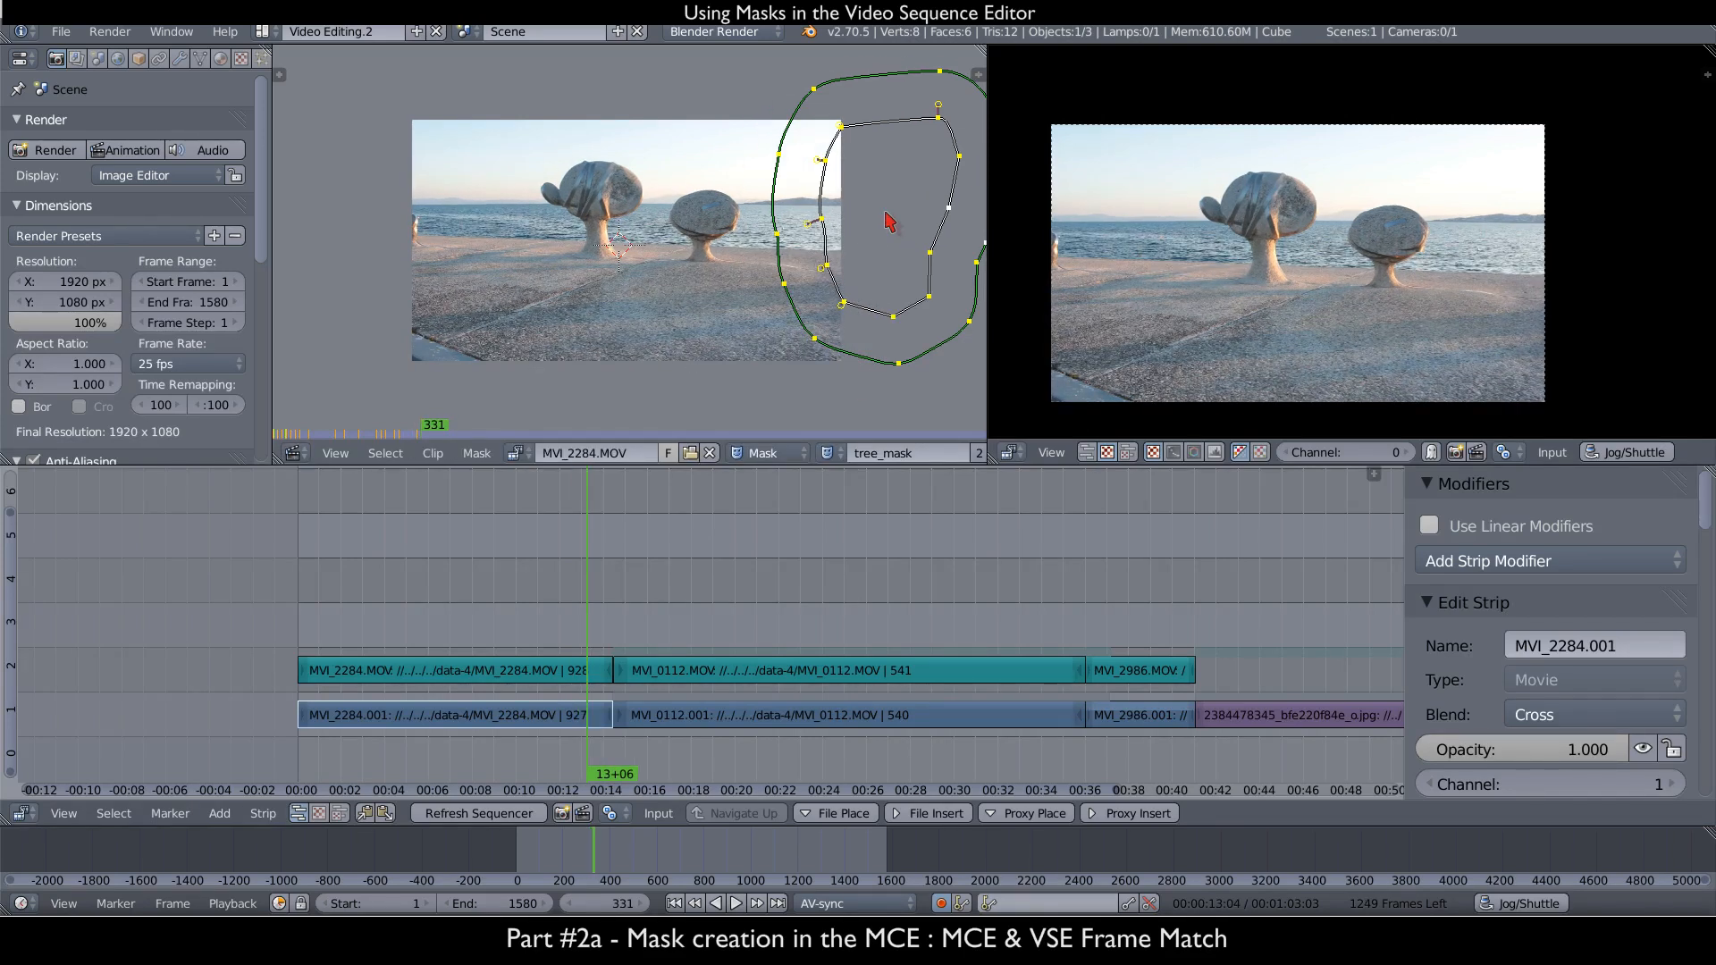
key(g)
click(974, 238)
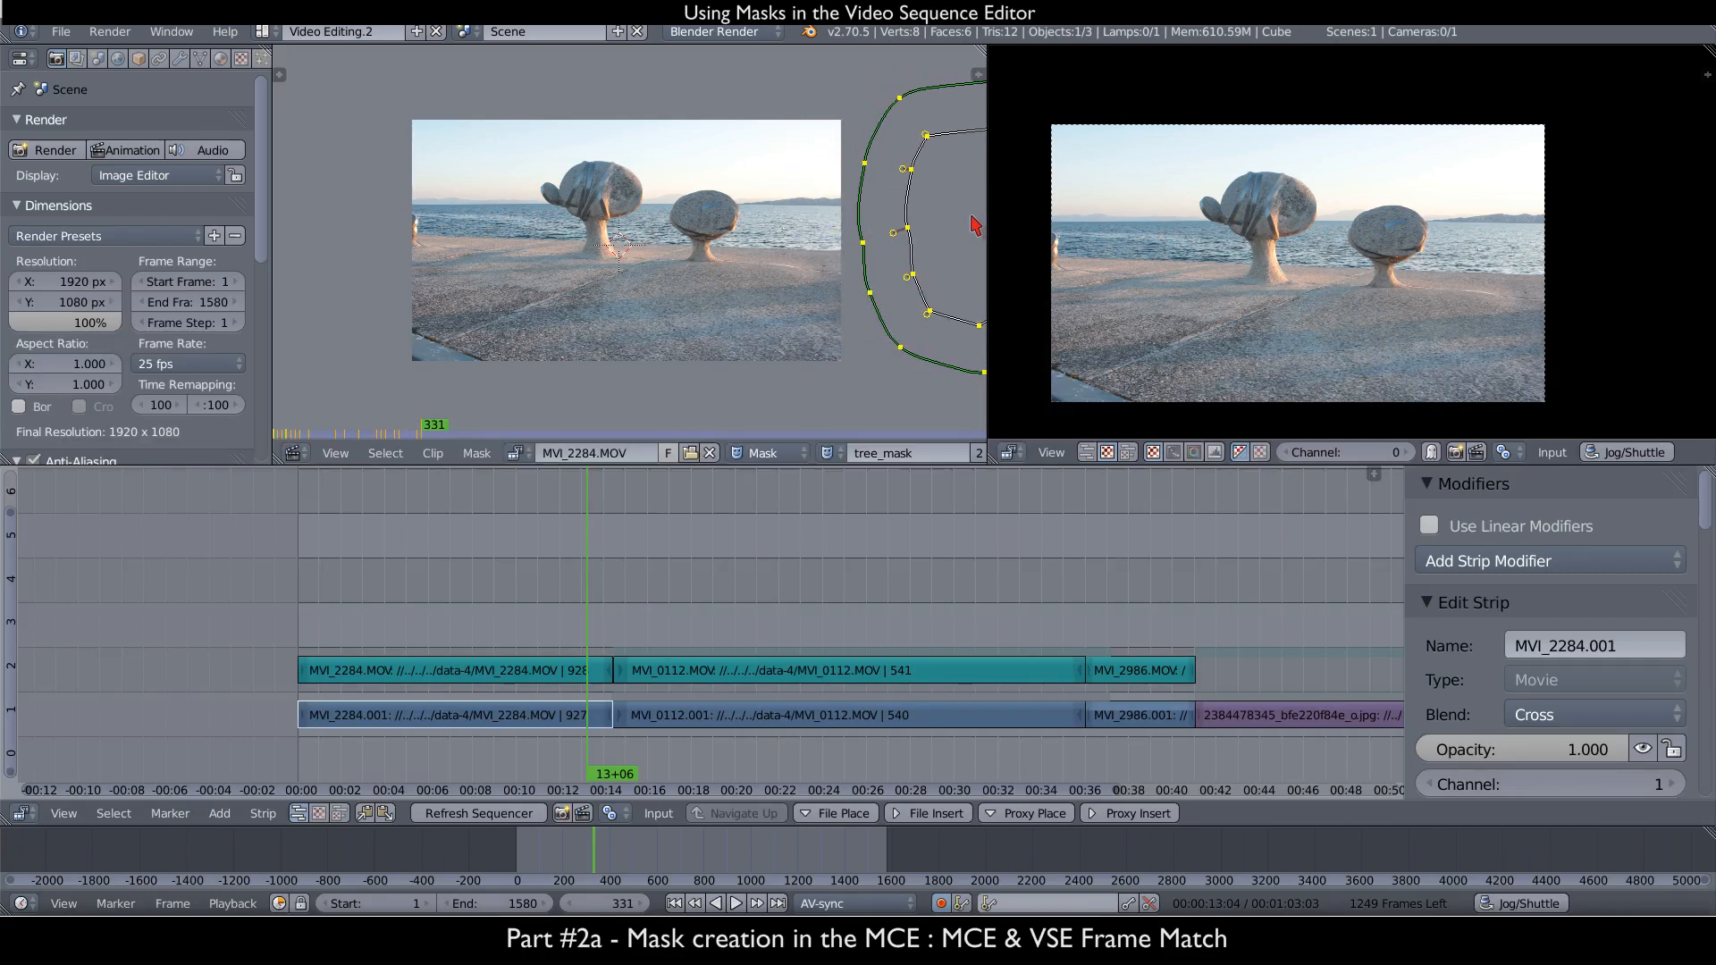
- Play the animation from frame 1 to check the mask's tracking, and return the playhead to frame 1
key(Up)
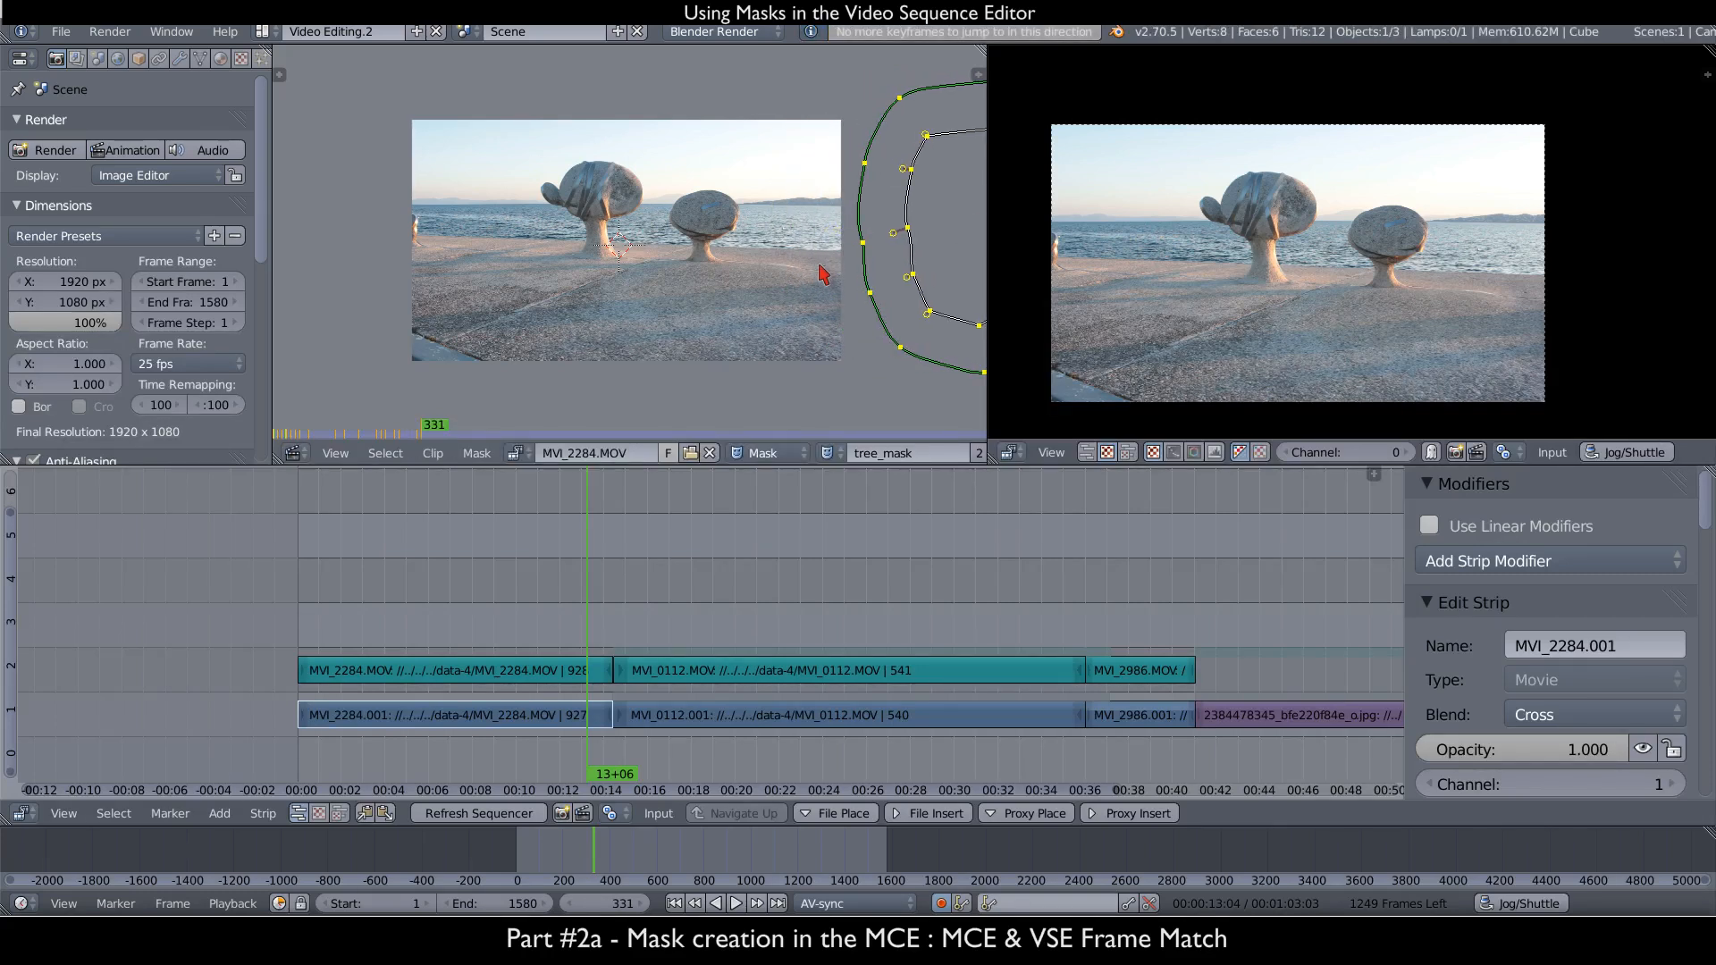
key(shift+Up)
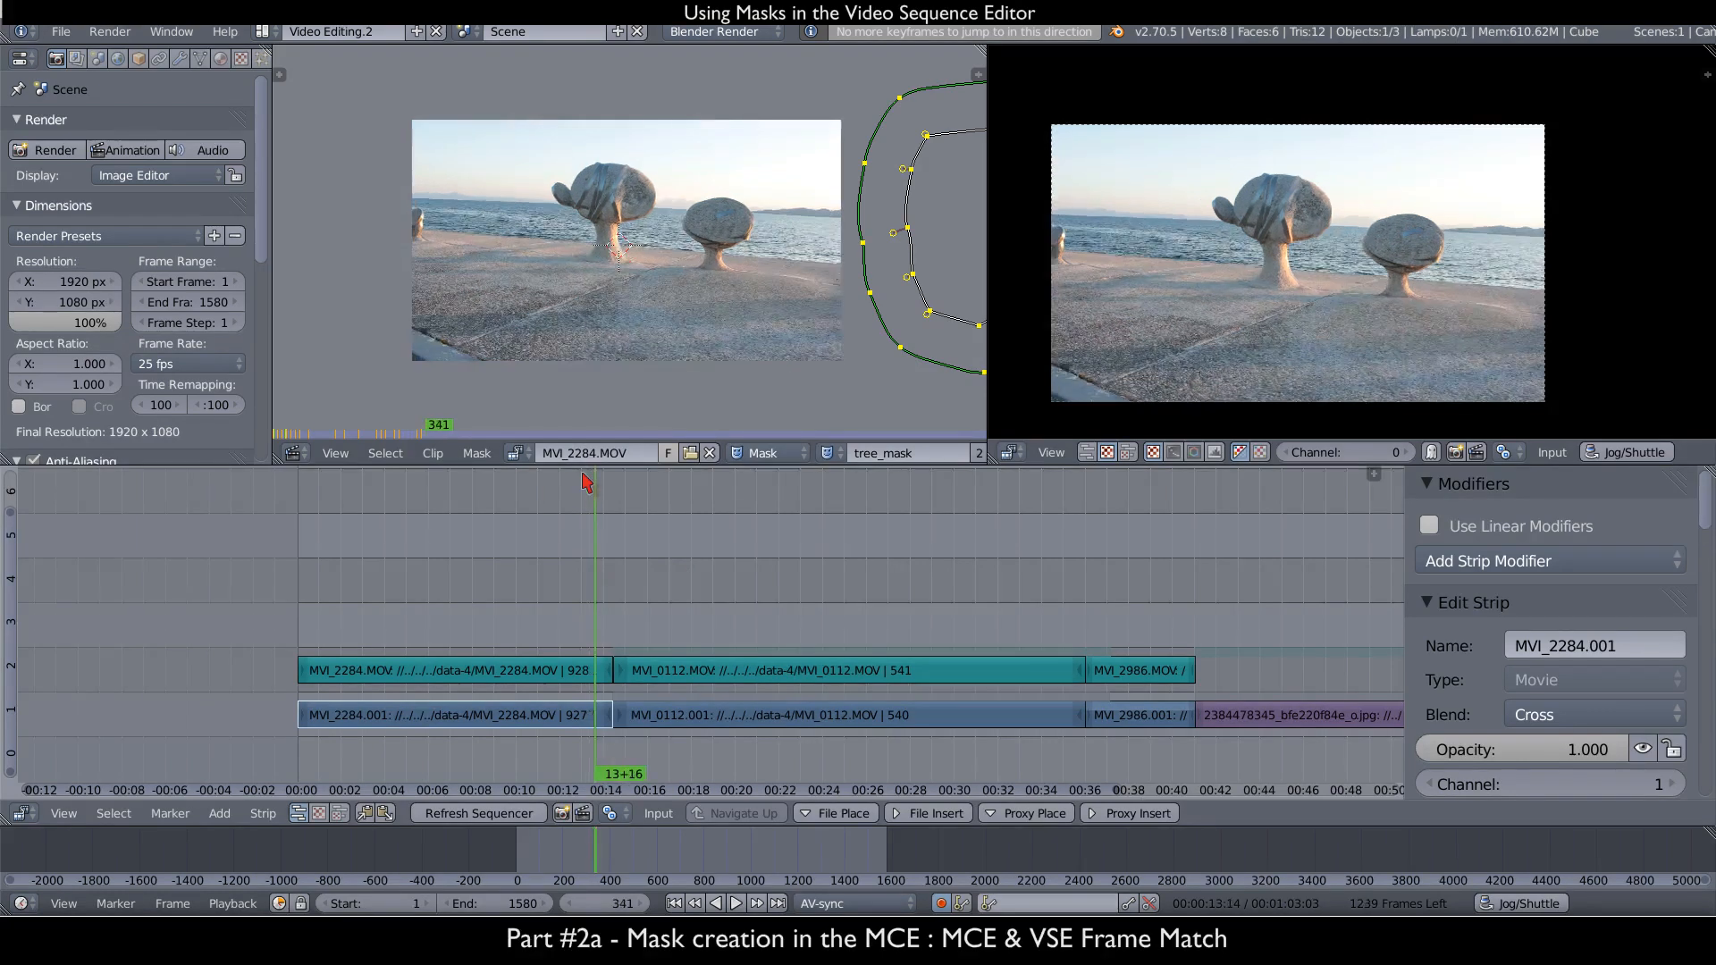
key(shift+Left)
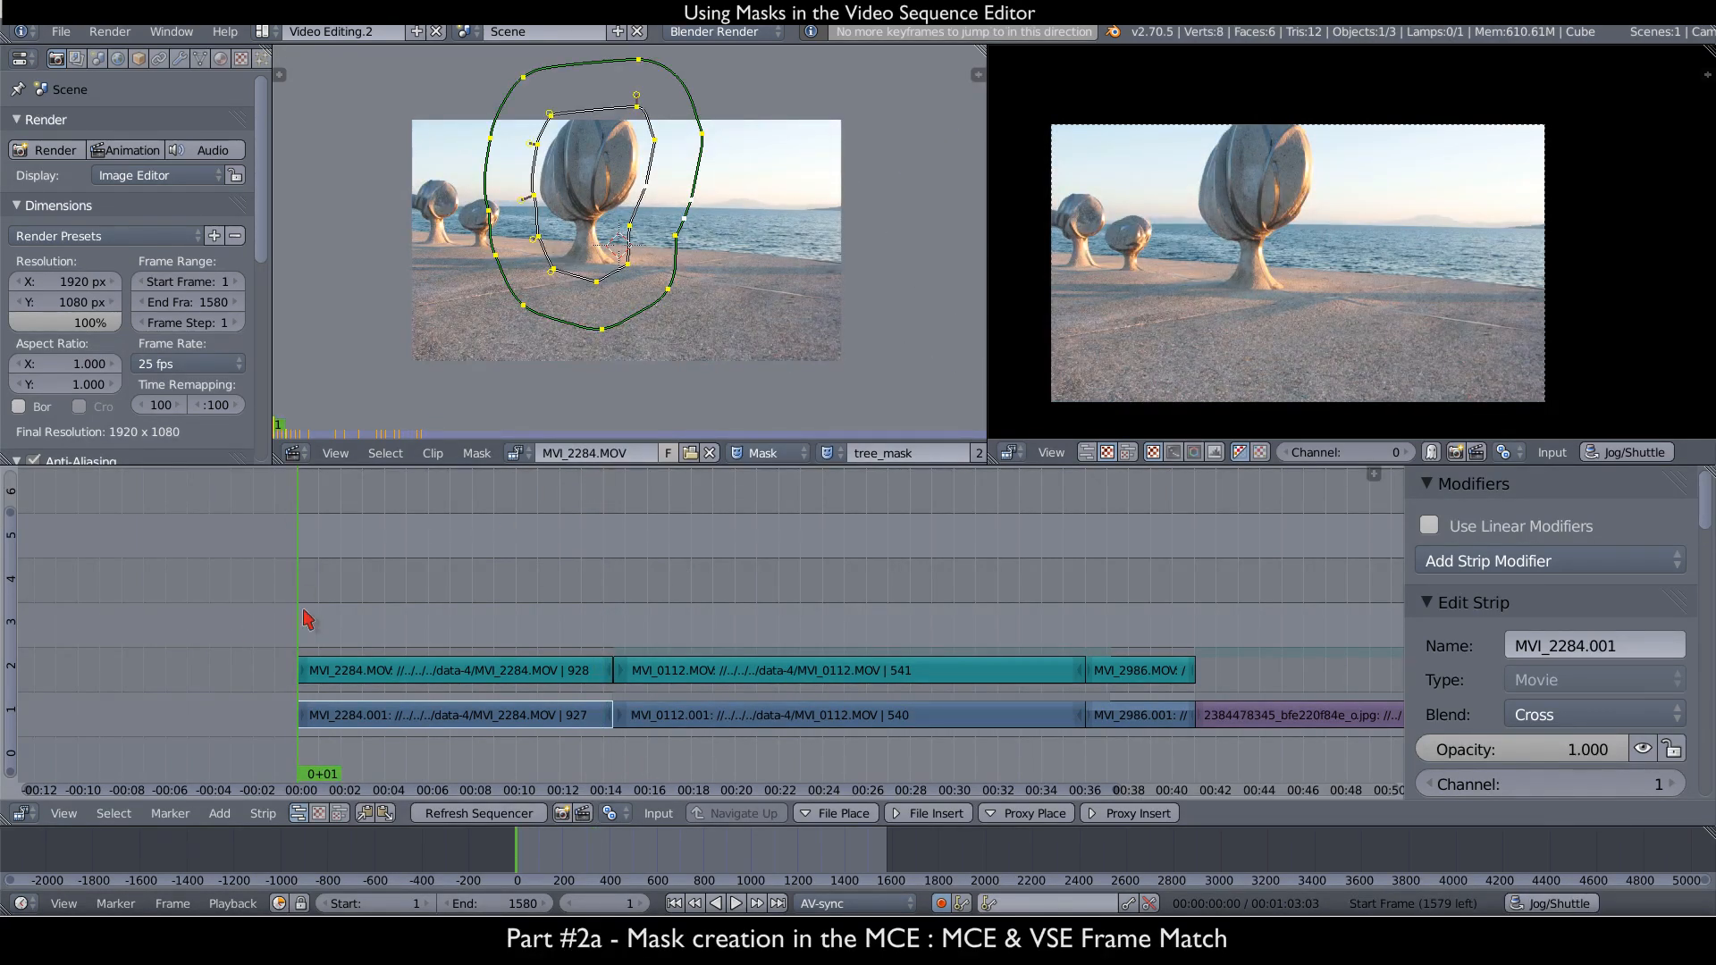
key(alt+a)
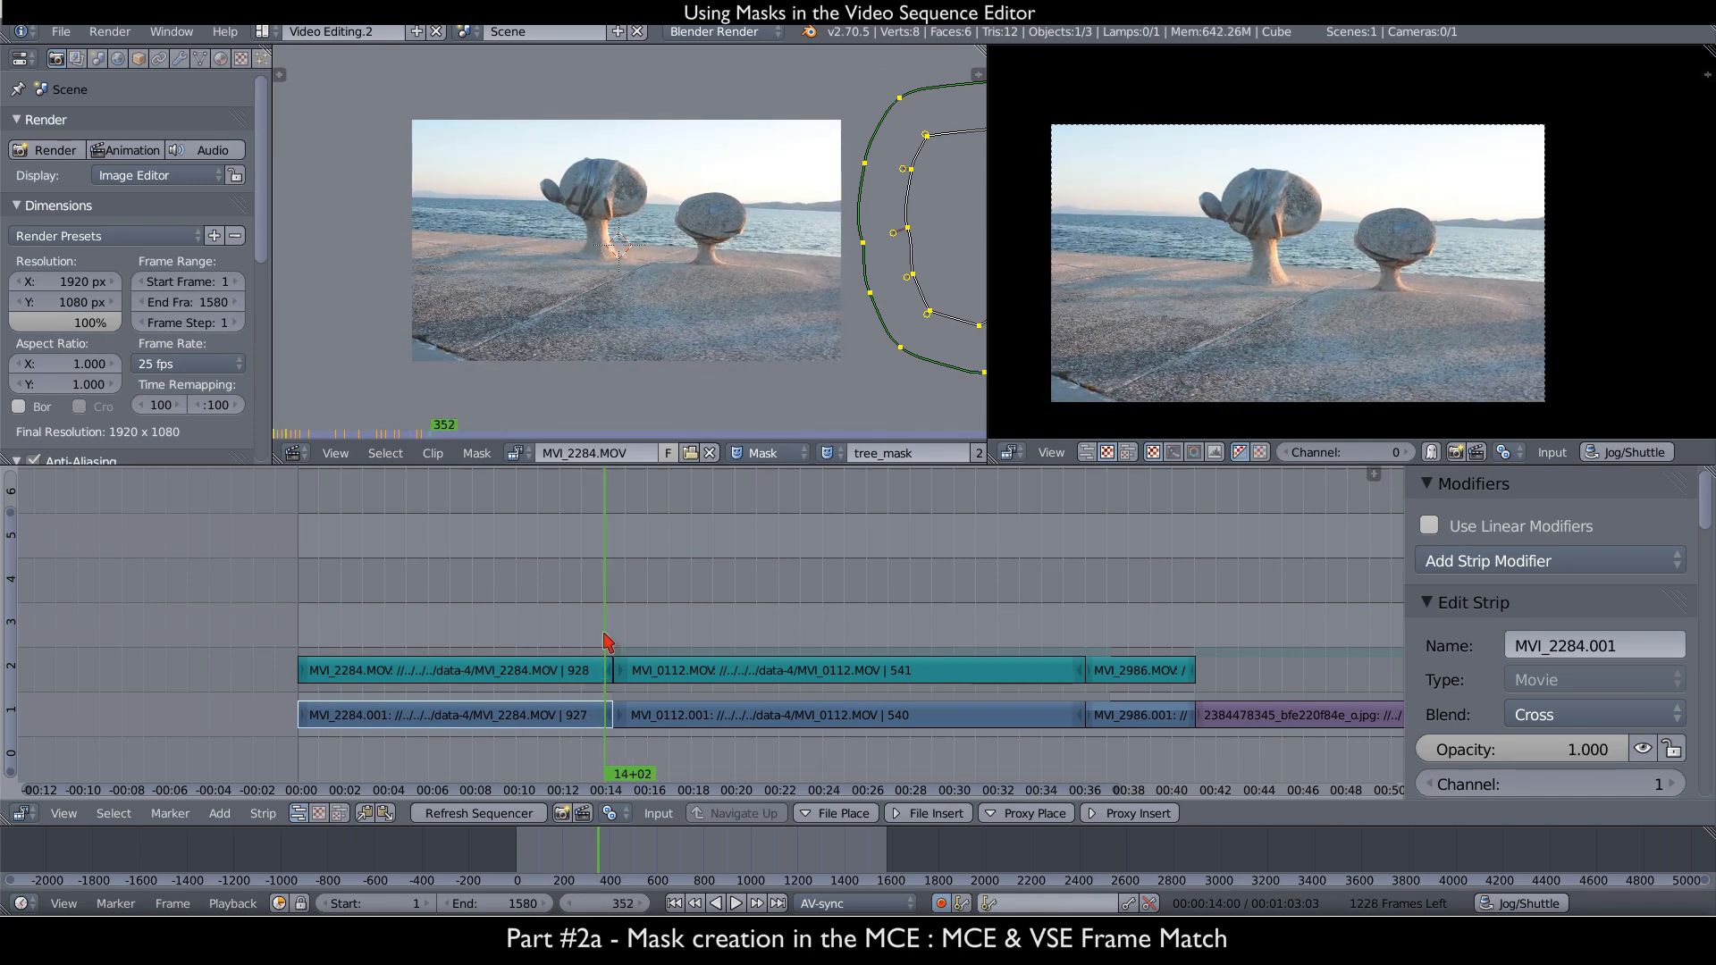
drag(573, 632, 300, 593)
- Select the MVI_2284.001 strip in channel 1 with the playhead at frame 215, and widen the sequencer preview area
right_click(491, 723)
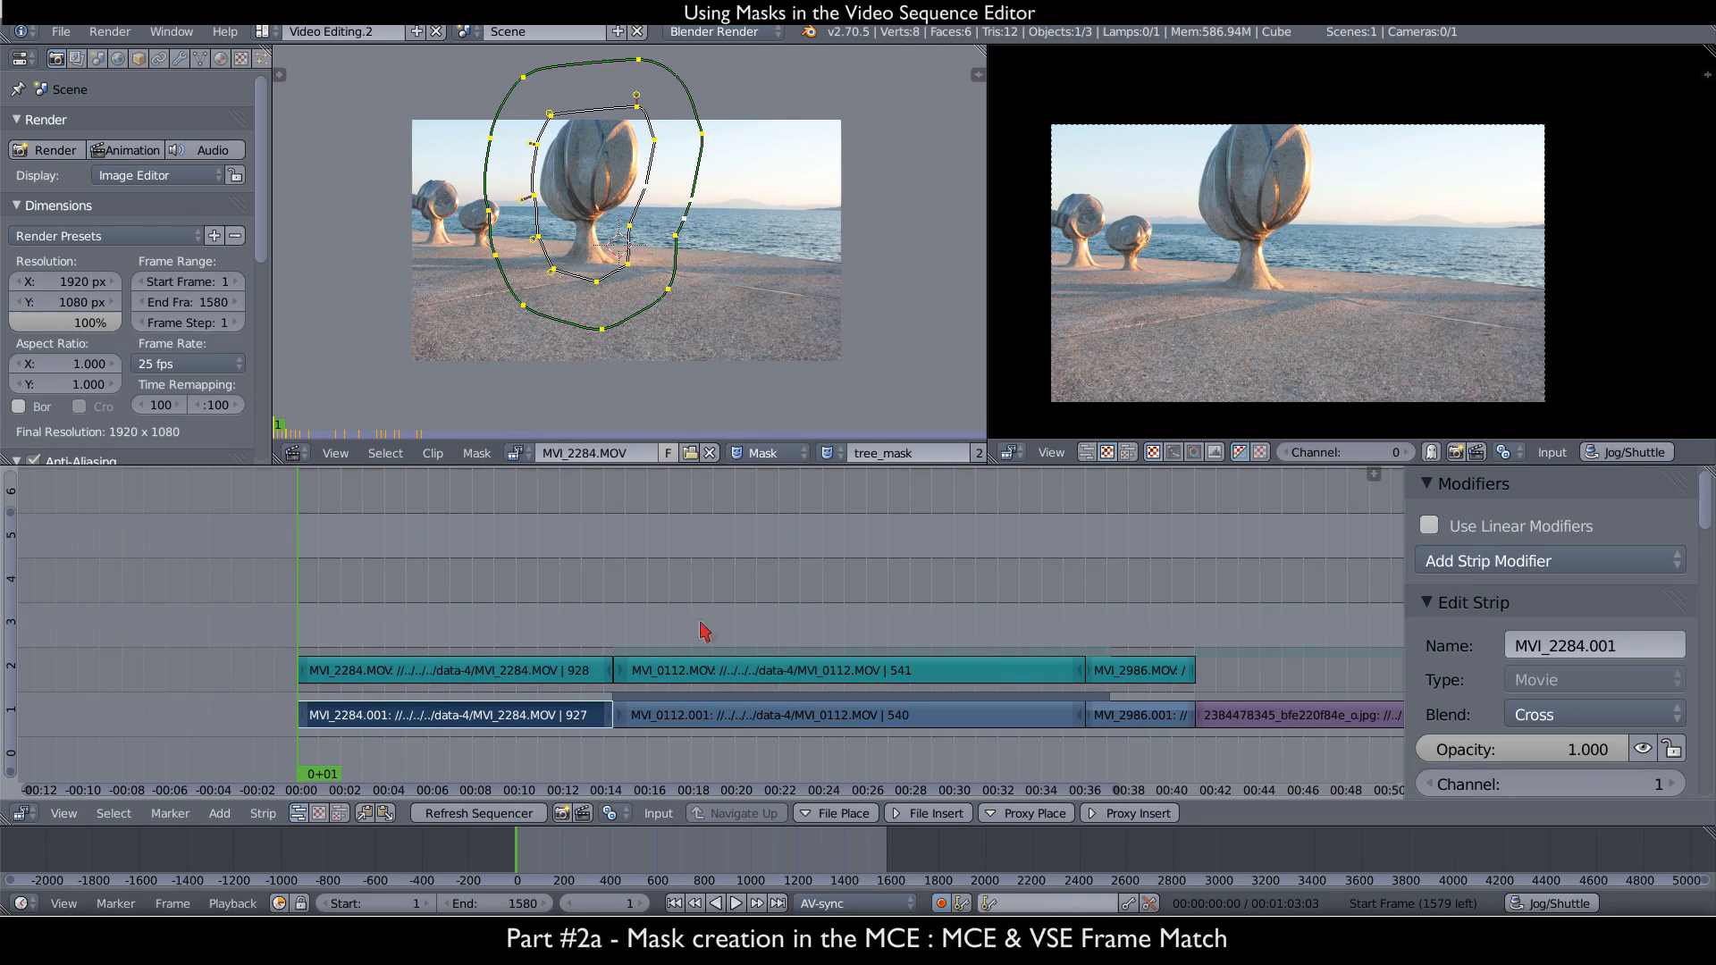
click(487, 708)
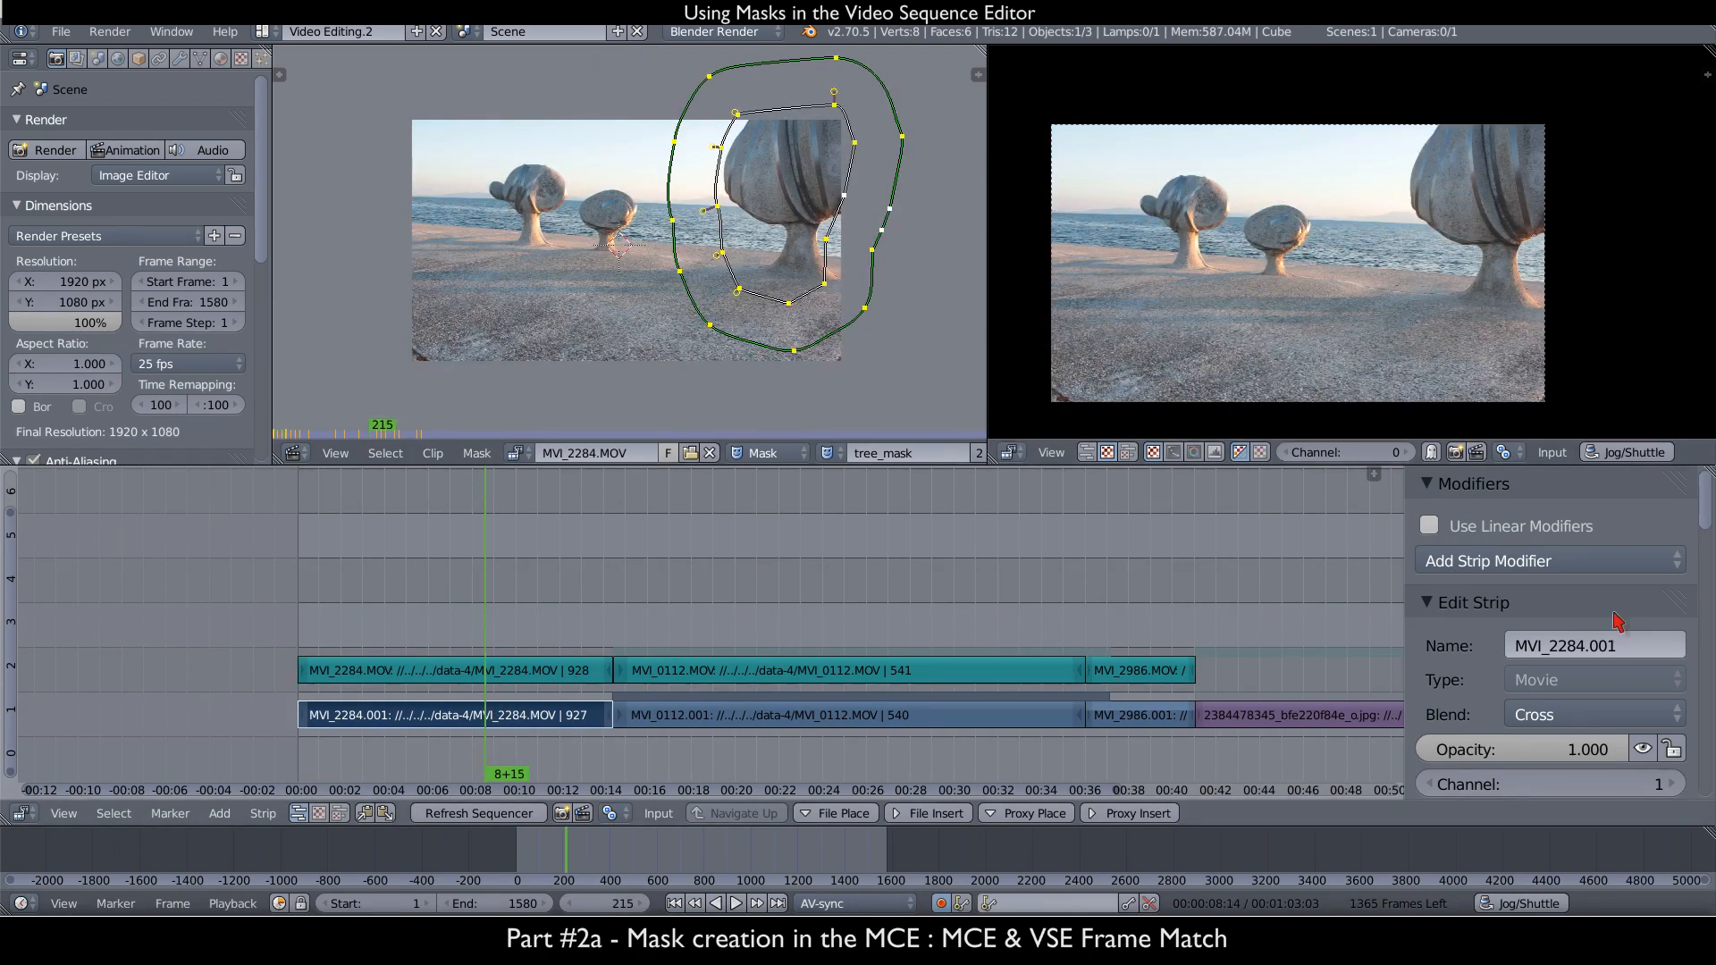
middle_drag(472, 731, 398, 715)
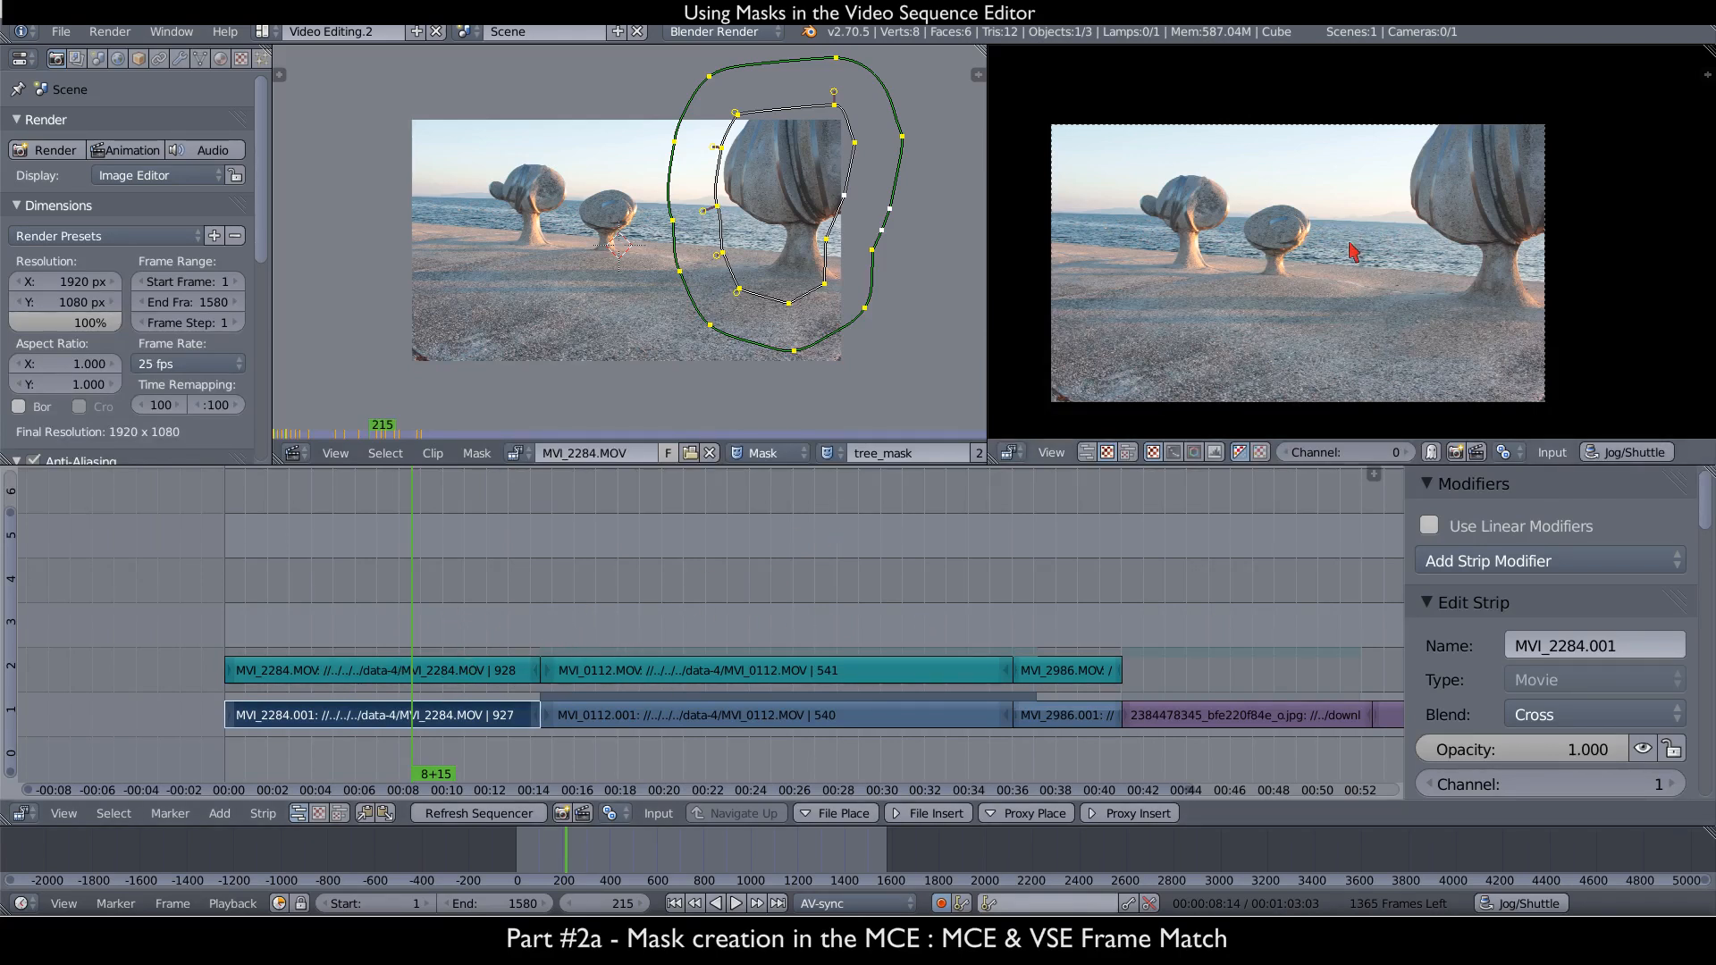
drag(987, 257, 624, 273)
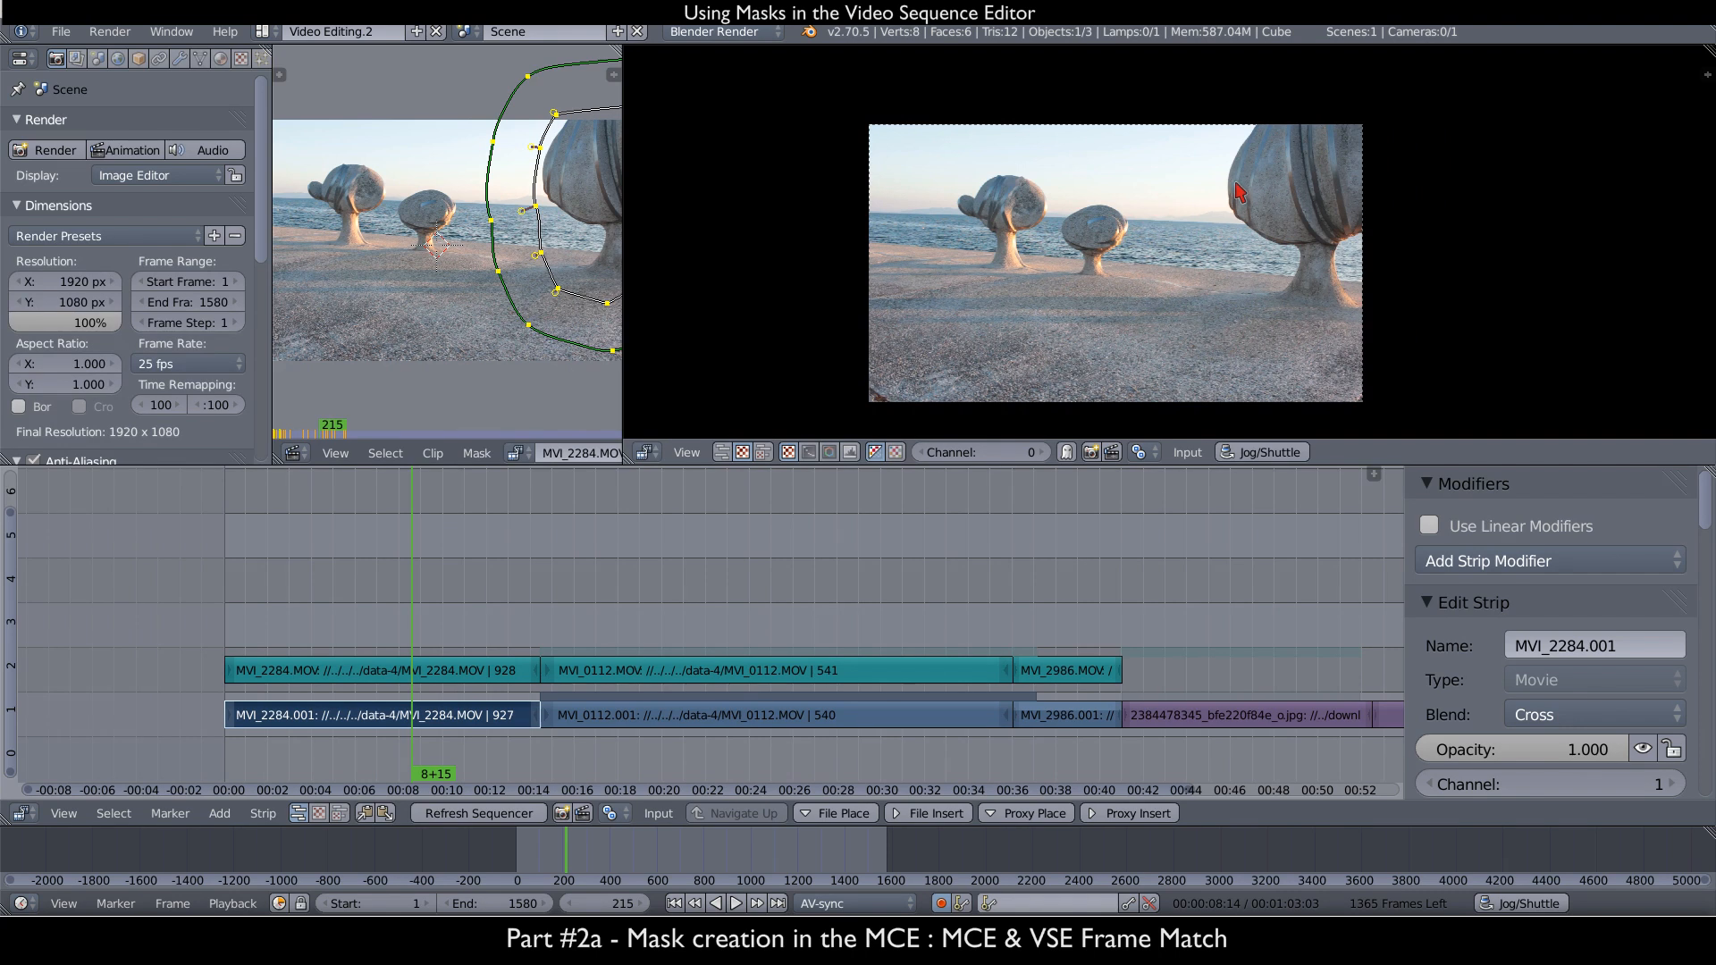
- Move the playhead to the start of the sequence at frame 1
click(251, 650)
click(225, 645)
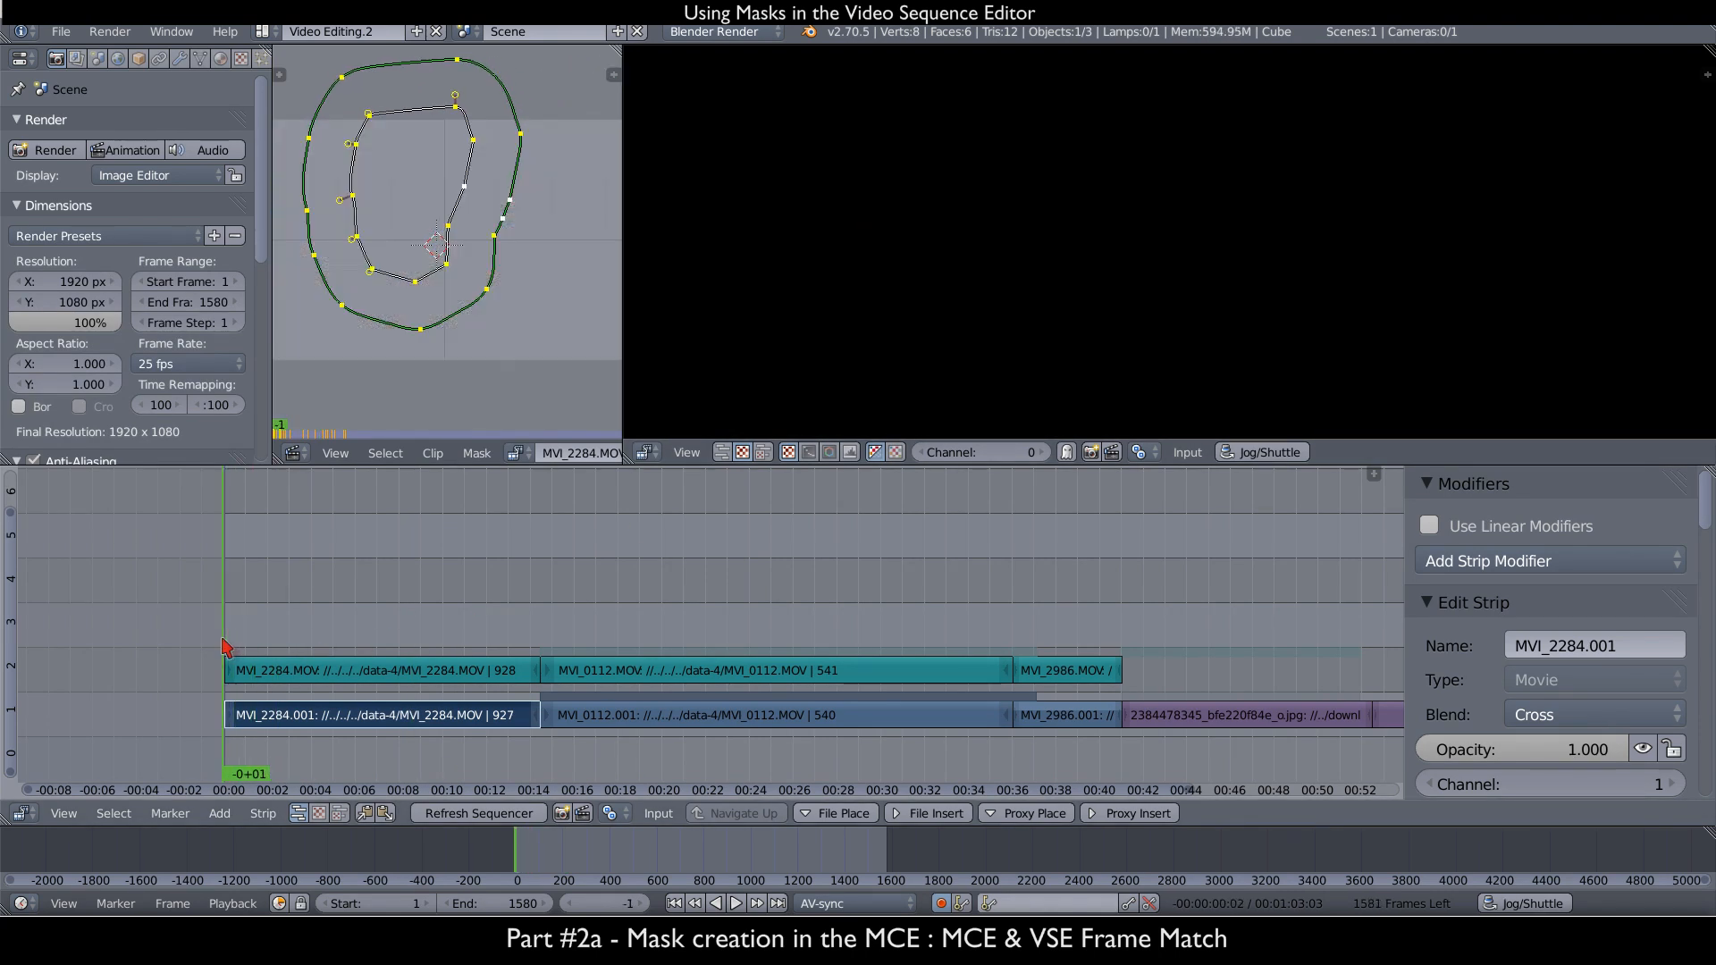
key(Up)
key(Up)
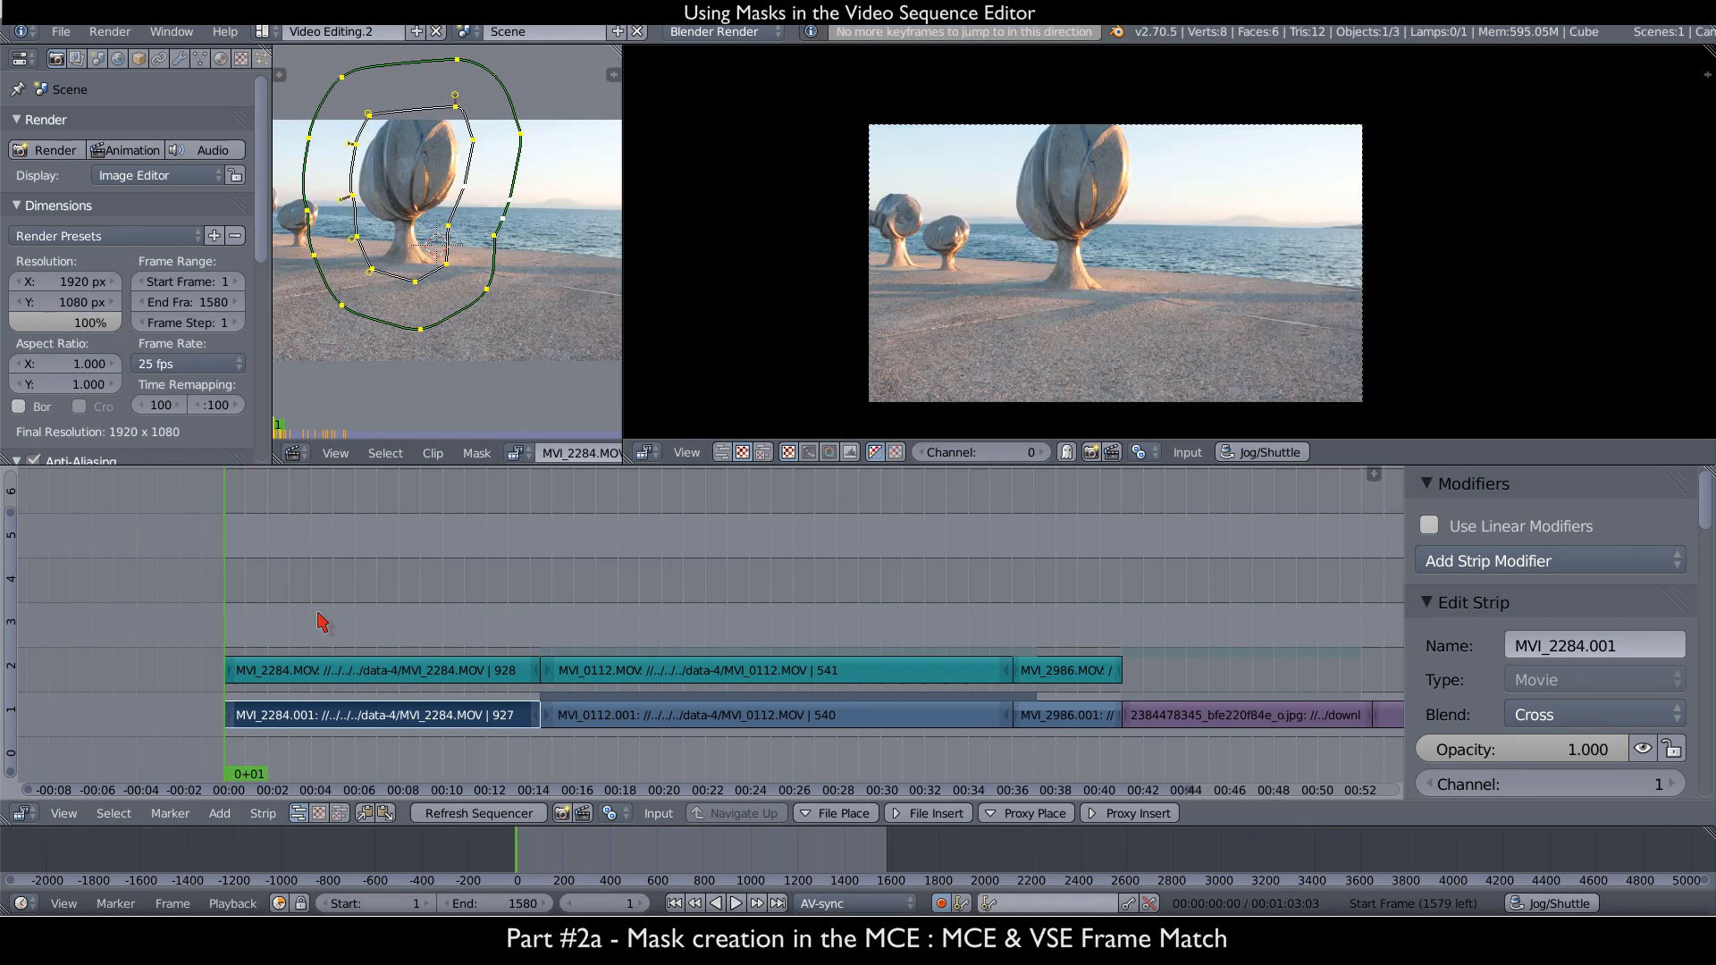
- Sketch a temporary annotation outline around the large sculpture in the preview, and delete its annotation layer
mouse_move(1036, 150)
mouse_down()
mouse_move(999, 192)
mouse_move(1131, 190)
mouse_move(1119, 130)
mouse_up()
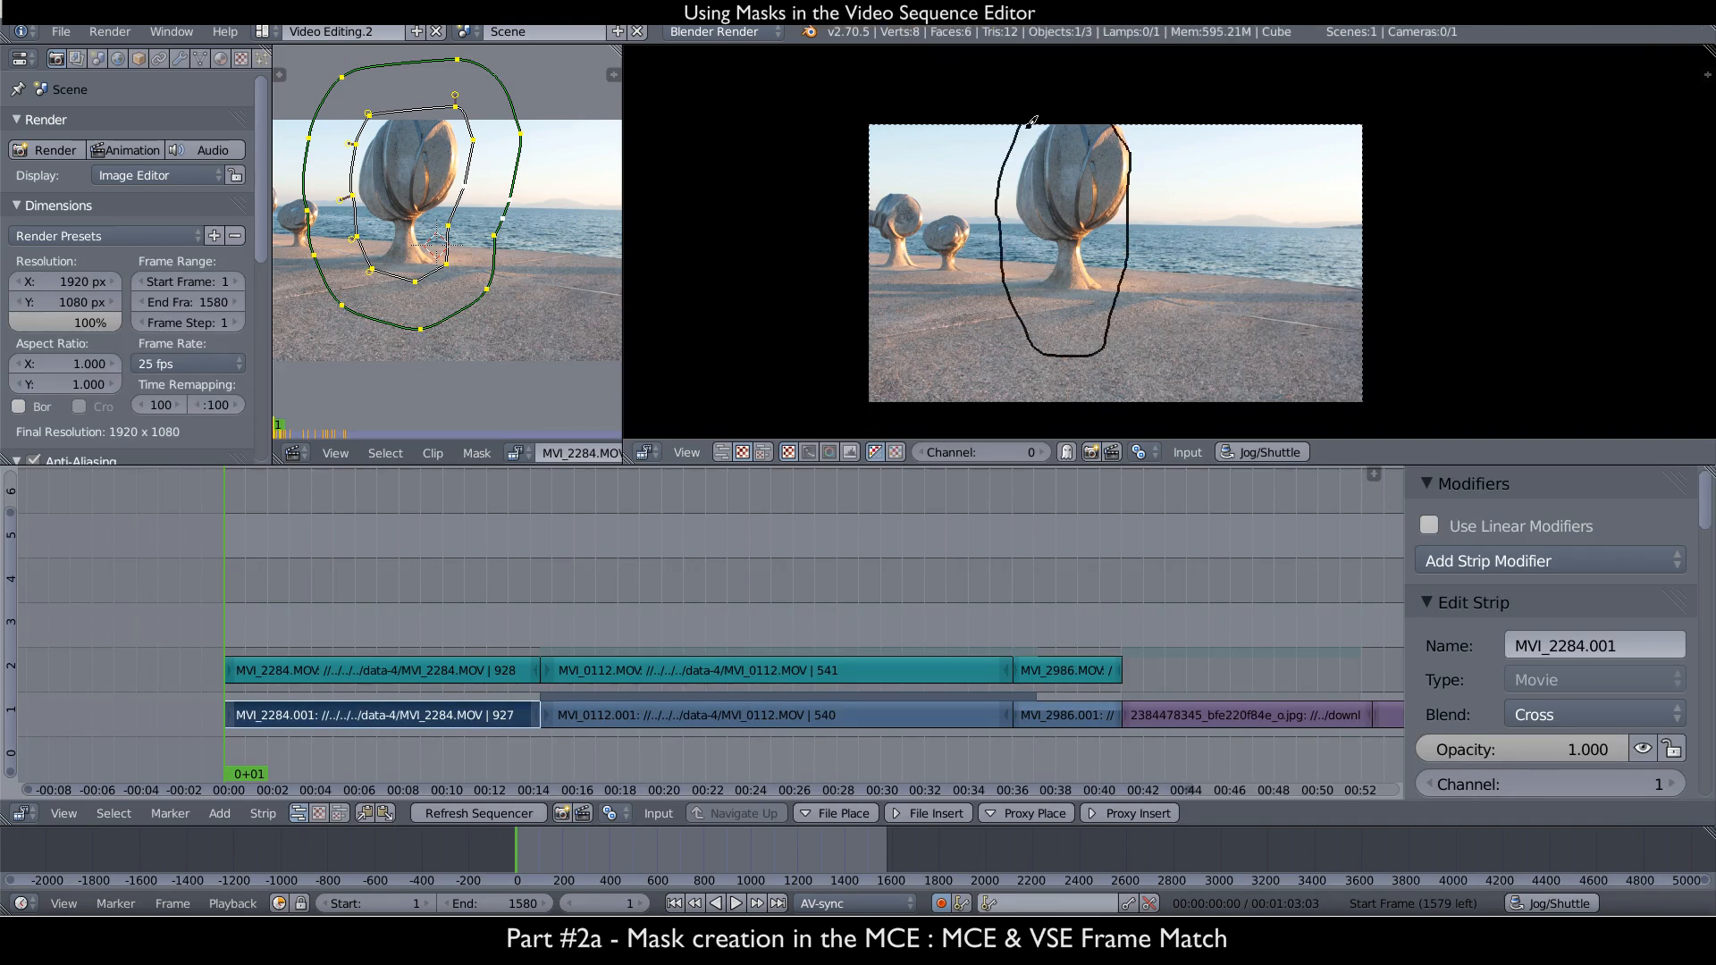
click(1707, 75)
click(1680, 87)
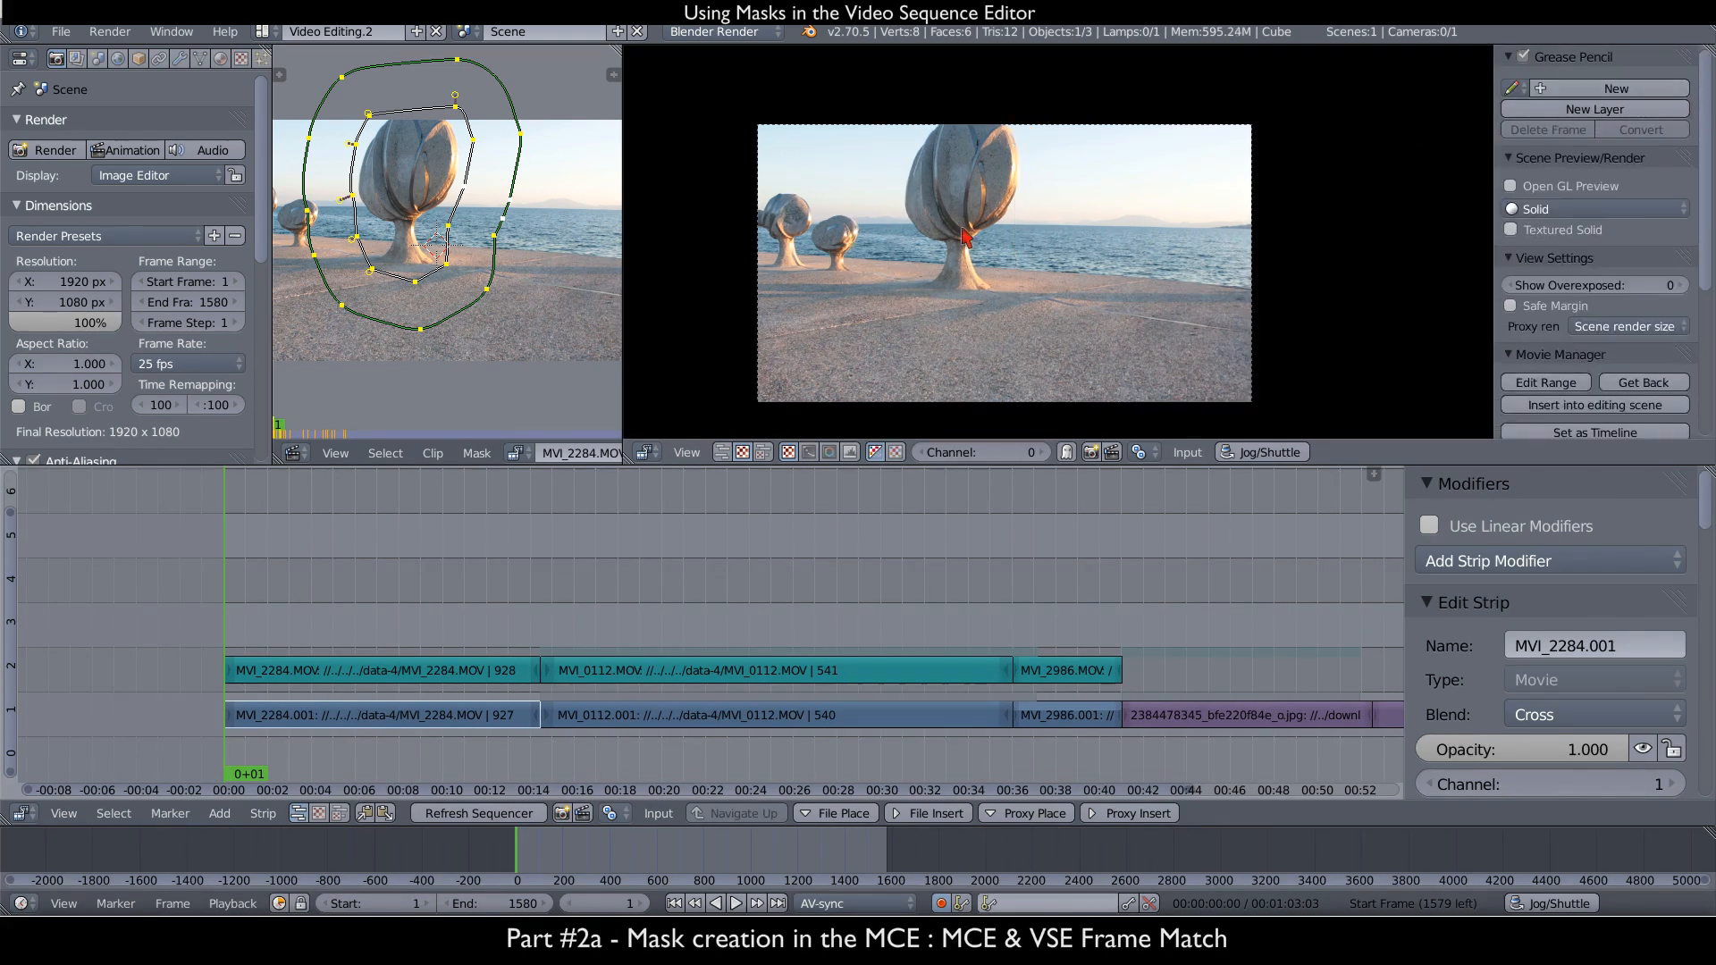
- Add a Curves modifier to the MVI_2284.001 strip and set its mask input to the tree_mask mask
right_click(320, 718)
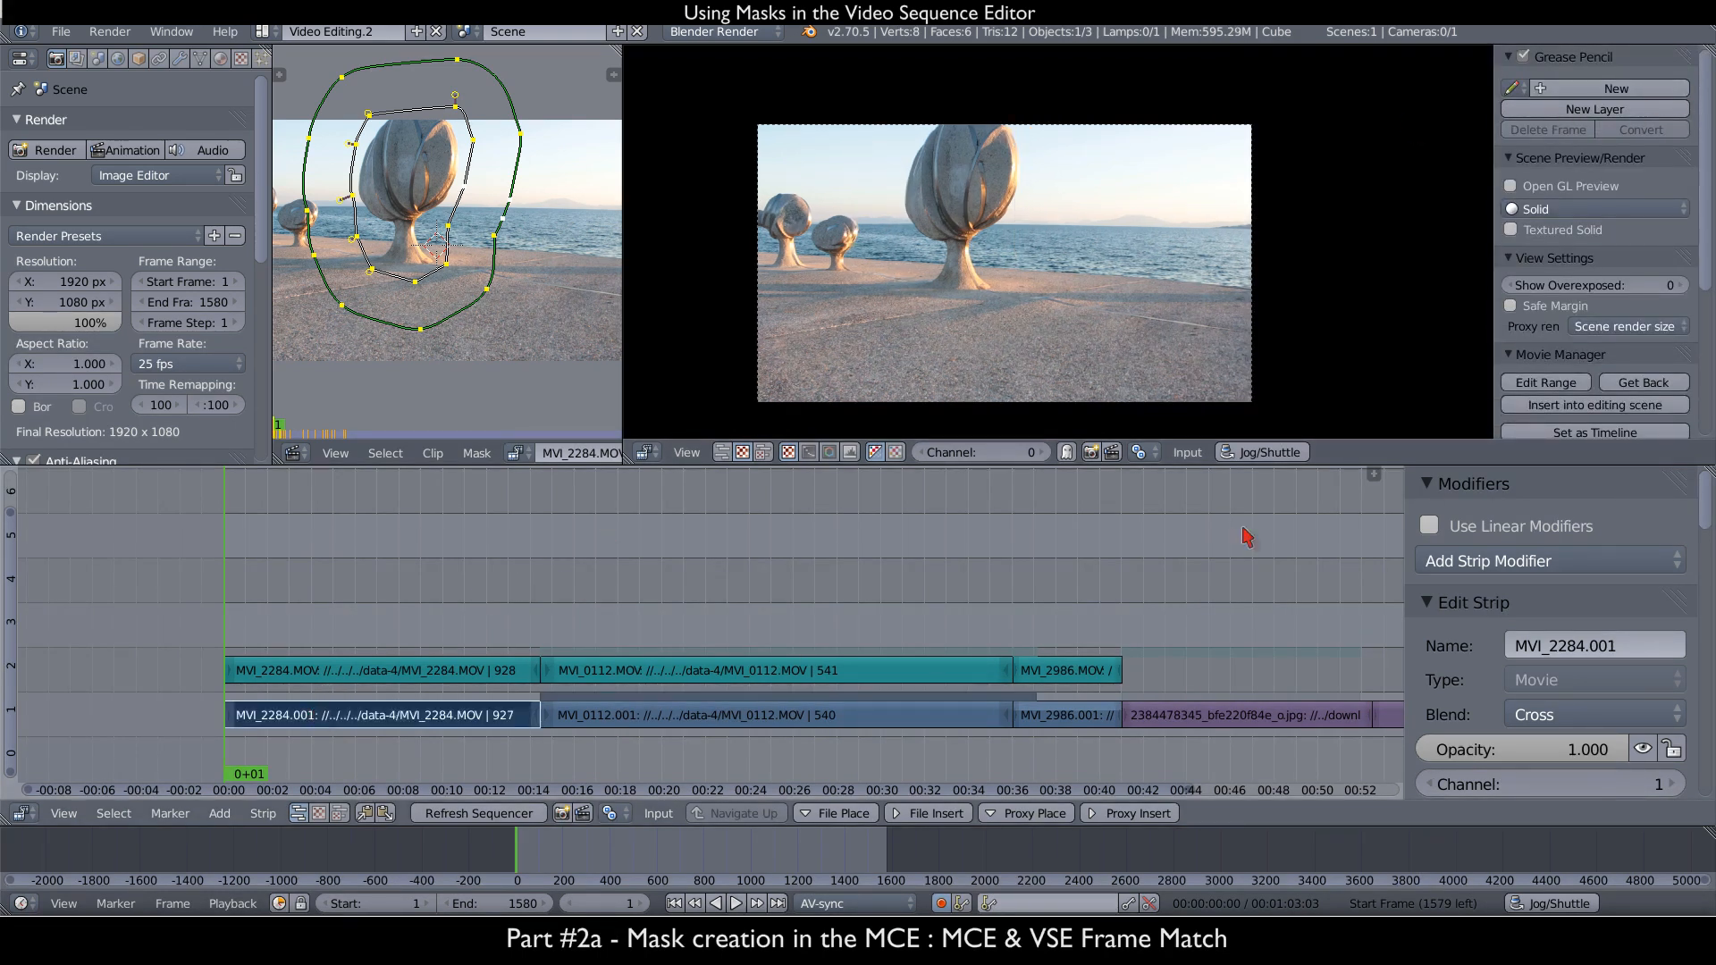
click(1561, 561)
click(1510, 625)
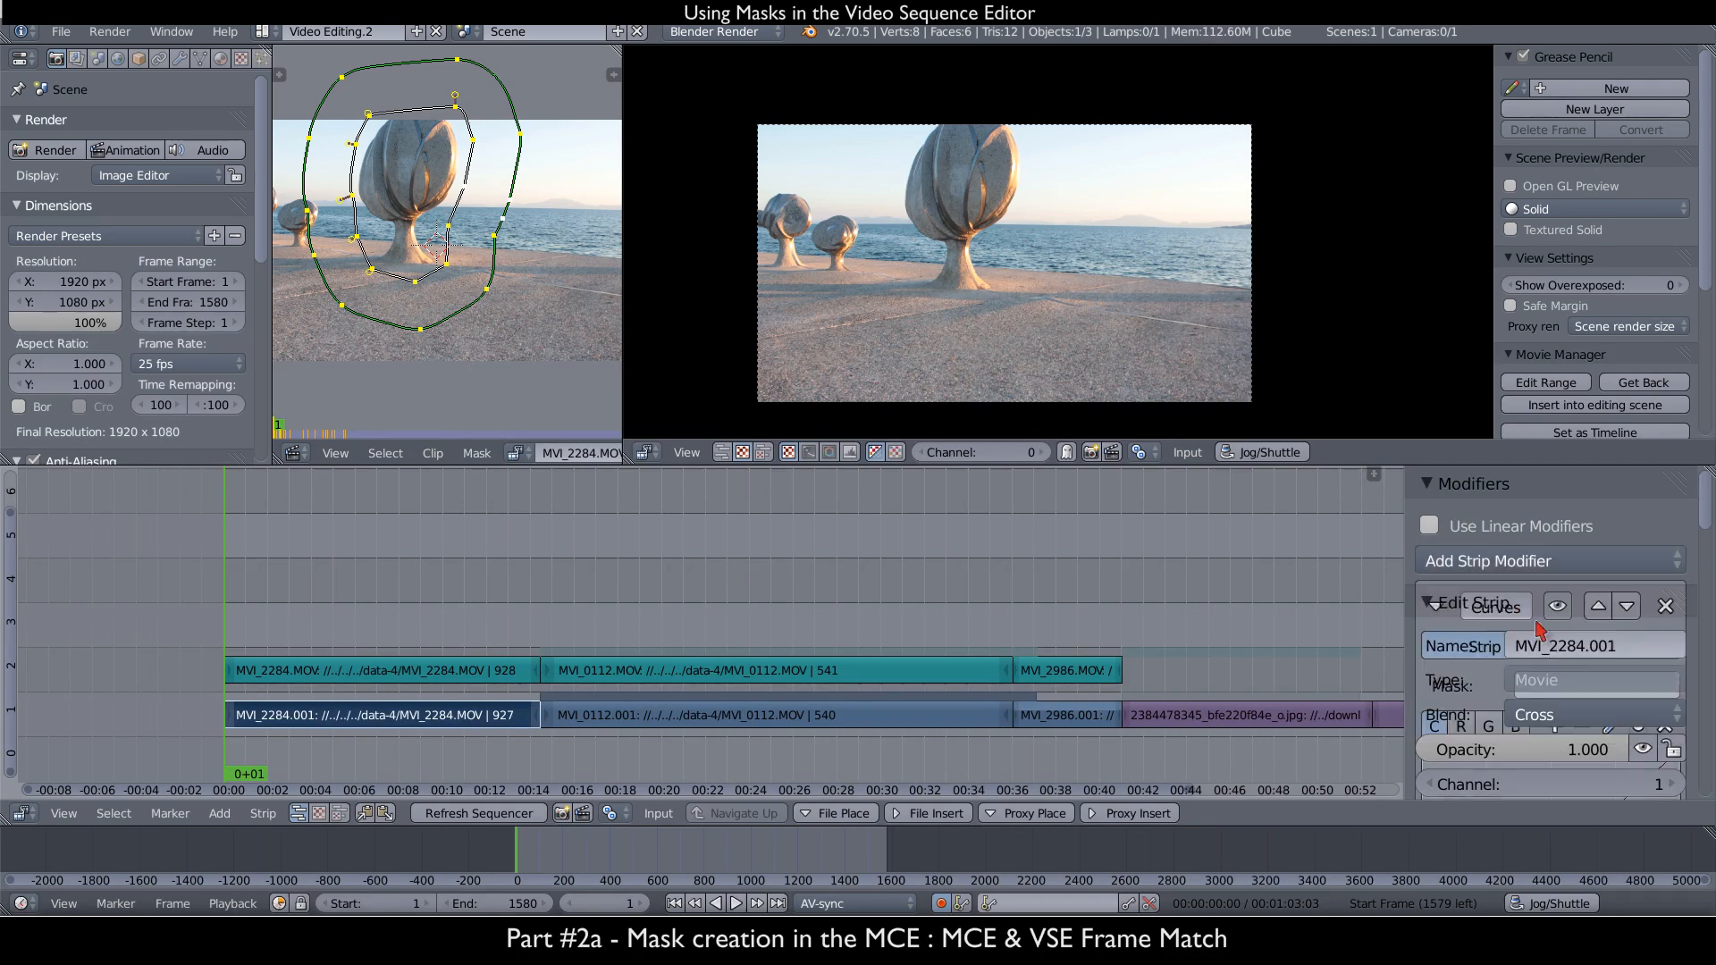
scroll(1602, 690, down, 1)
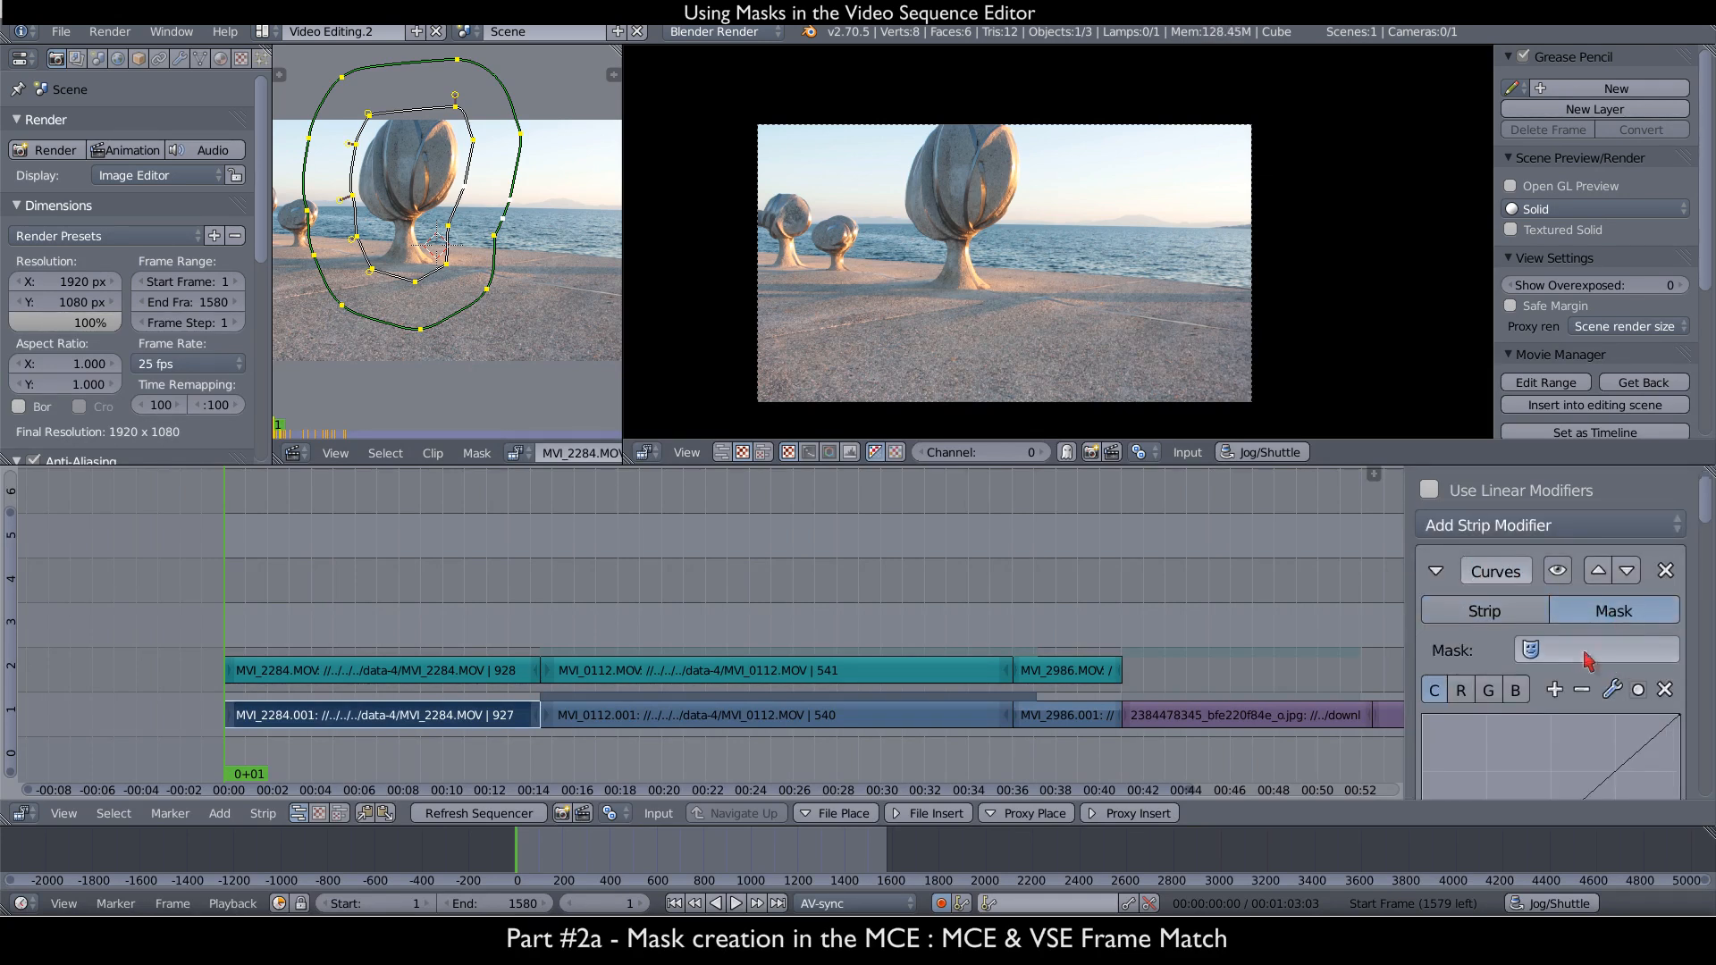
click(1582, 652)
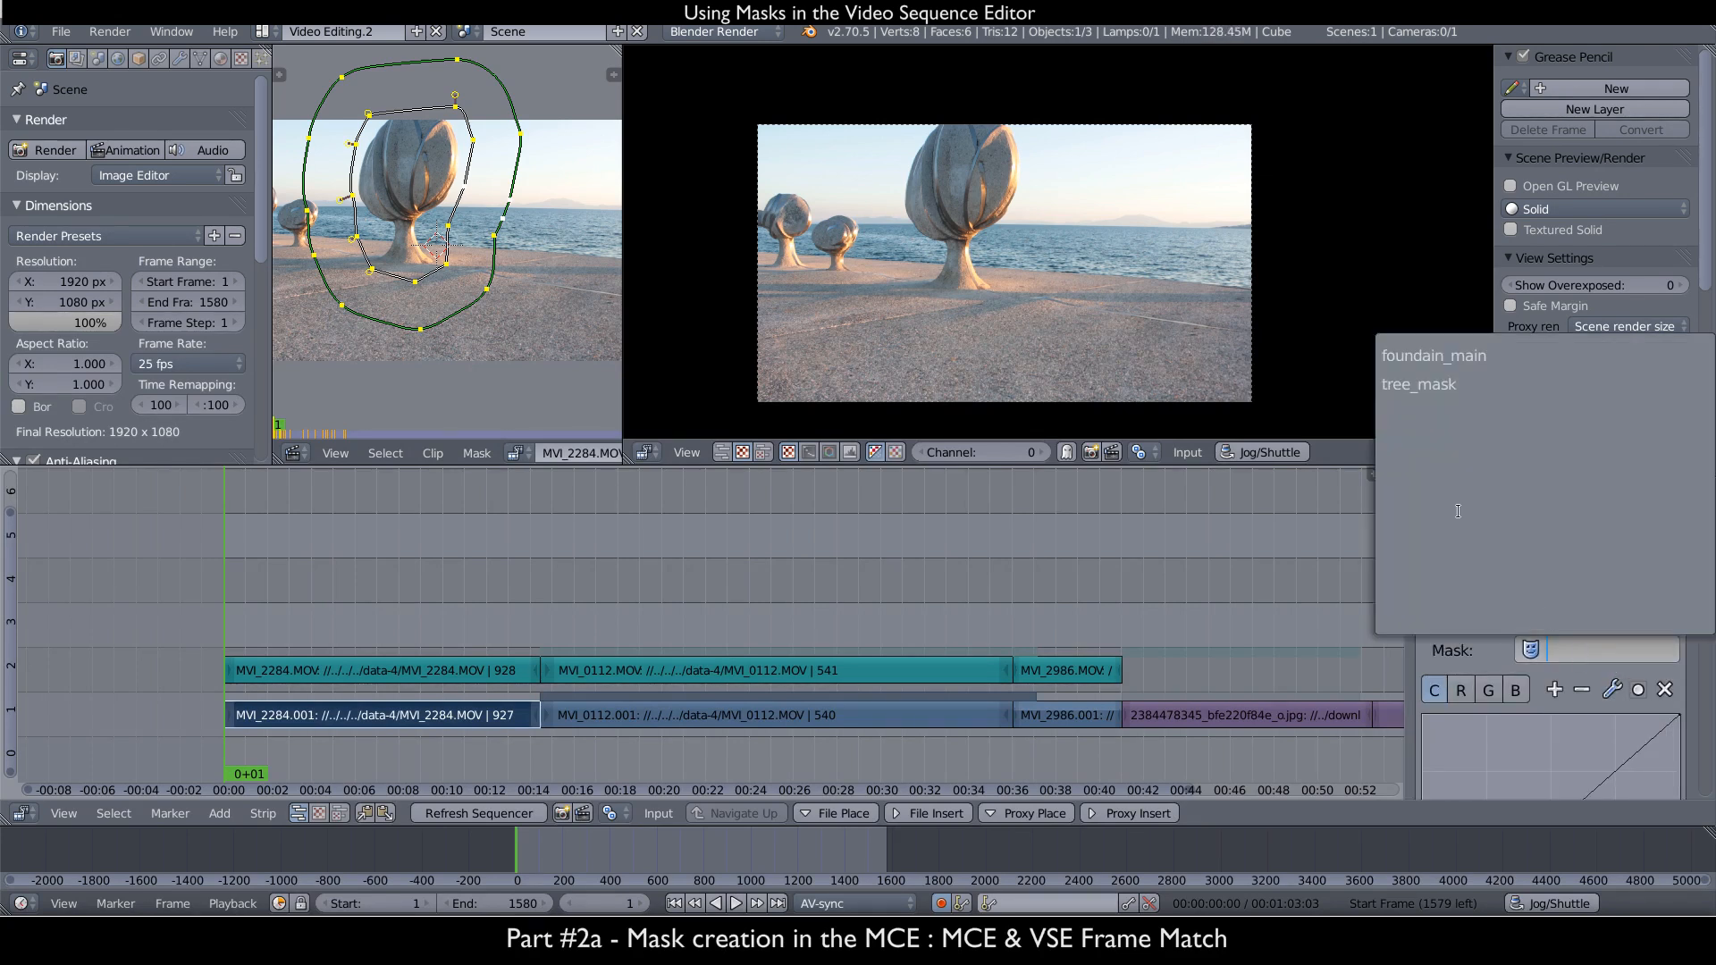
click(1496, 382)
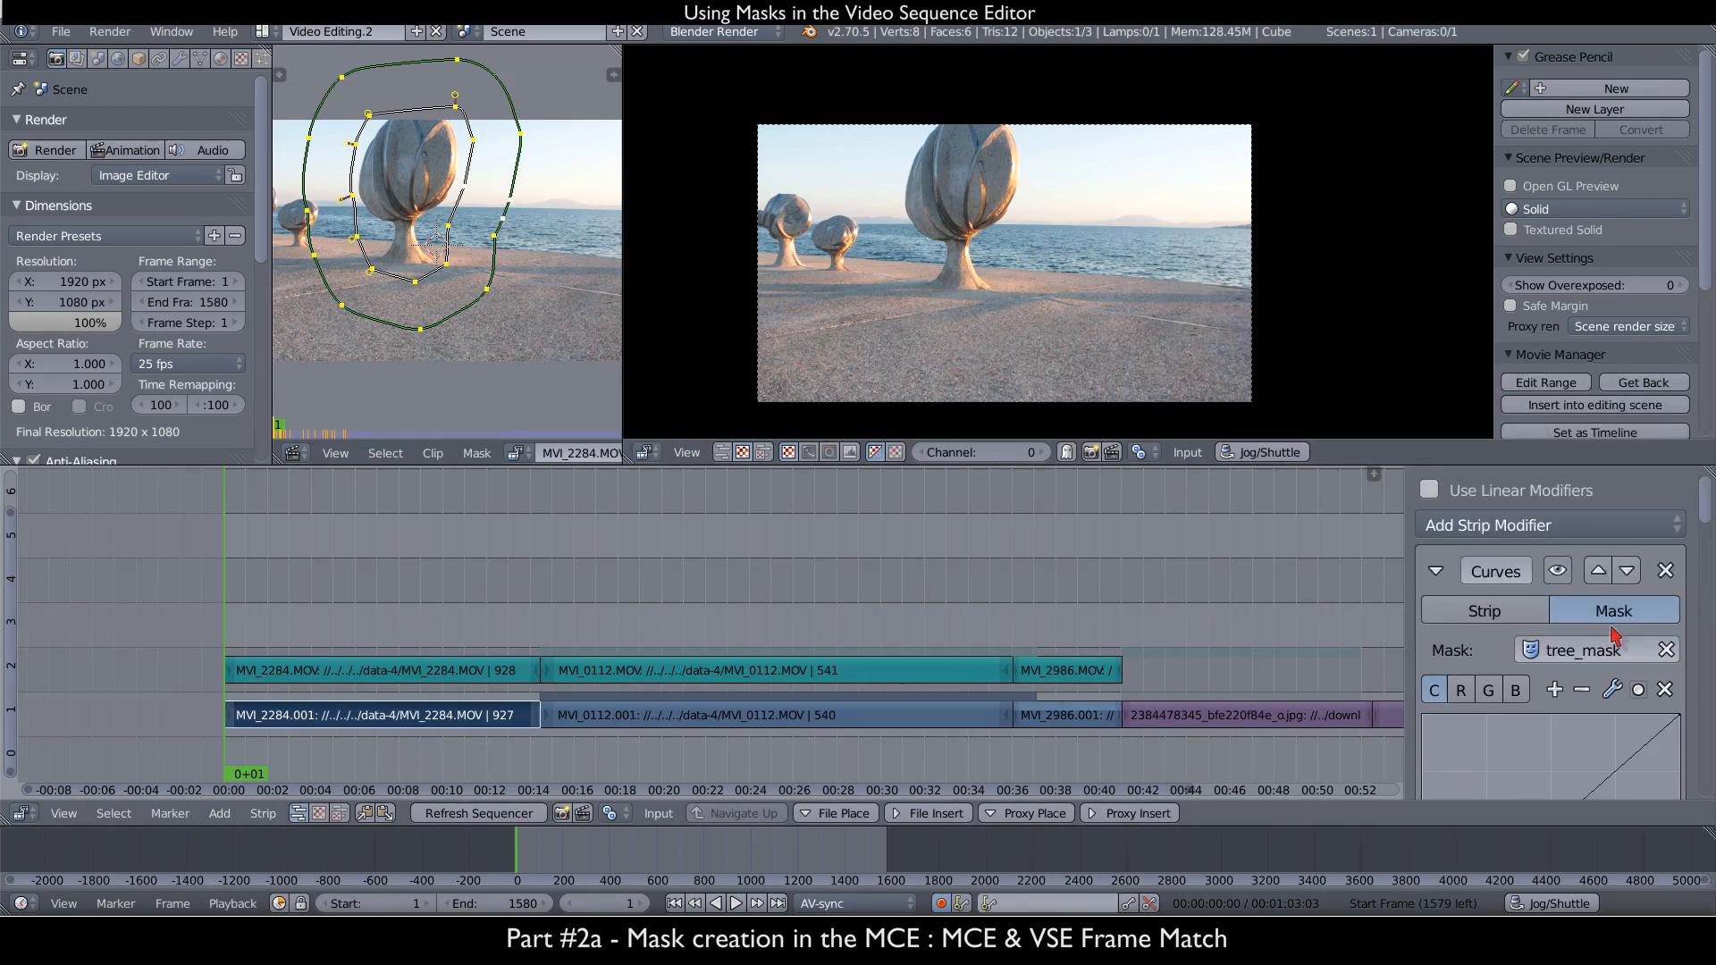
- Shape the modifier's combined curve with points at about X 0.498, Y 0.511 and X 0.689, Y 0.815, shifting the upper end point slightly inwards
scroll(1614, 635, down, 4)
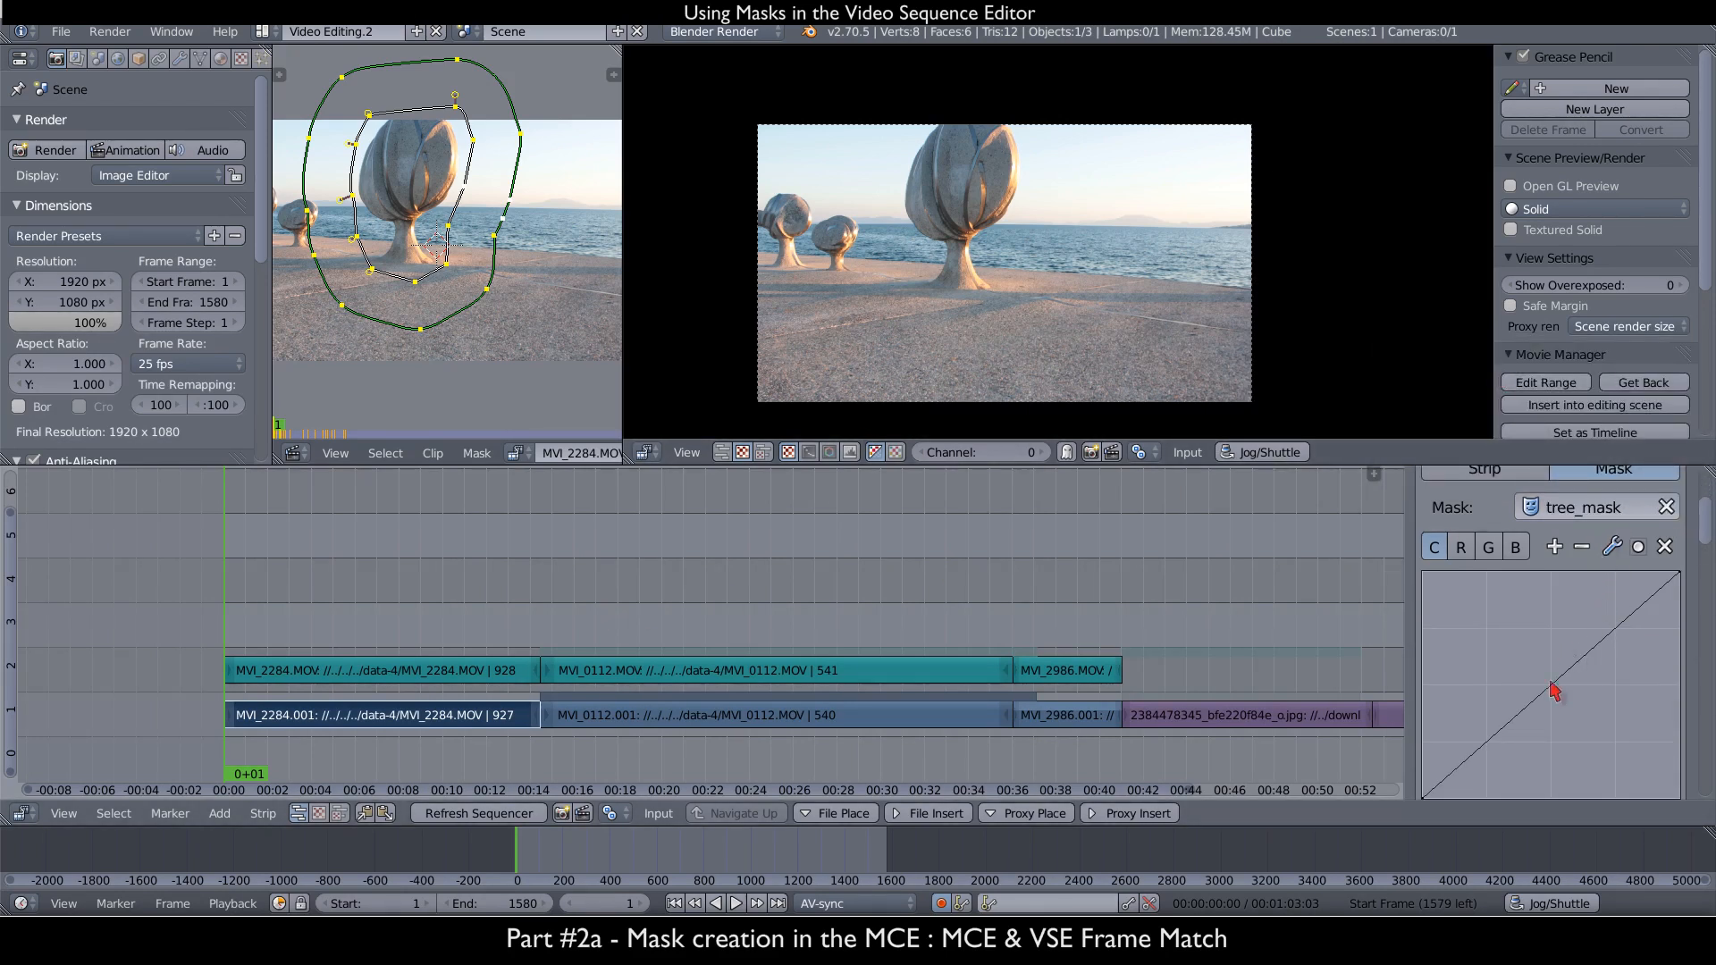
scroll(1554, 691, down, 1)
drag(1578, 615, 1588, 593)
click(1509, 671)
drag(1508, 671, 1544, 648)
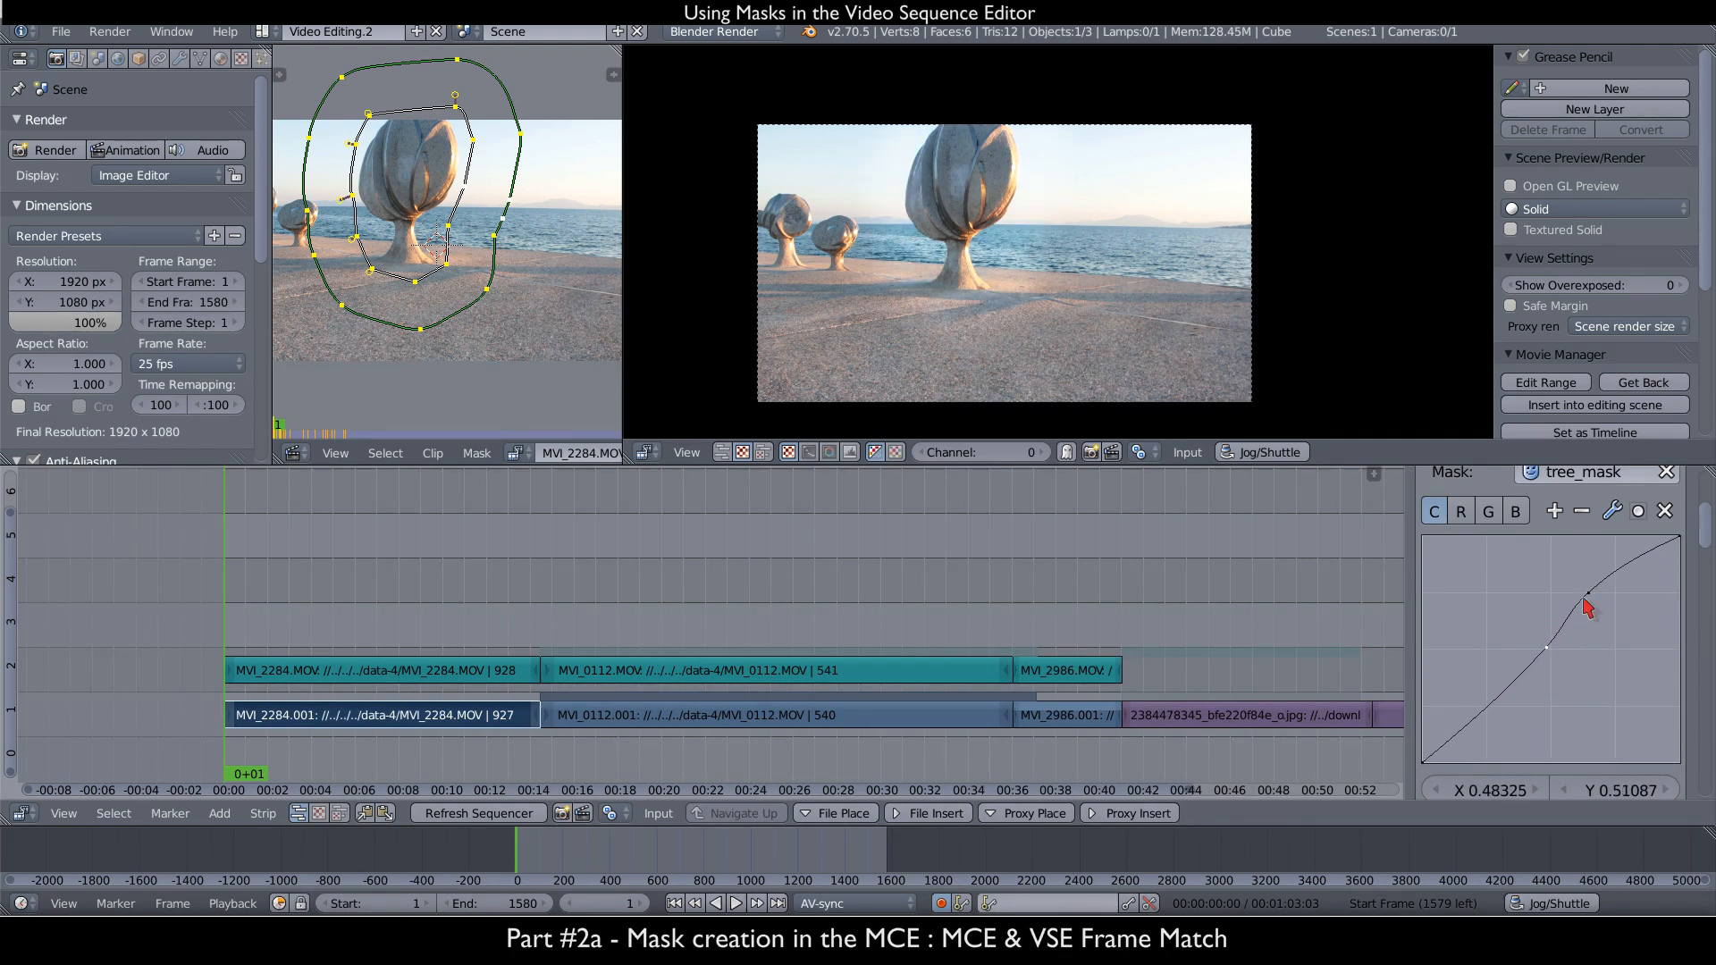
drag(1588, 593, 1605, 581)
drag(1680, 536, 1599, 577)
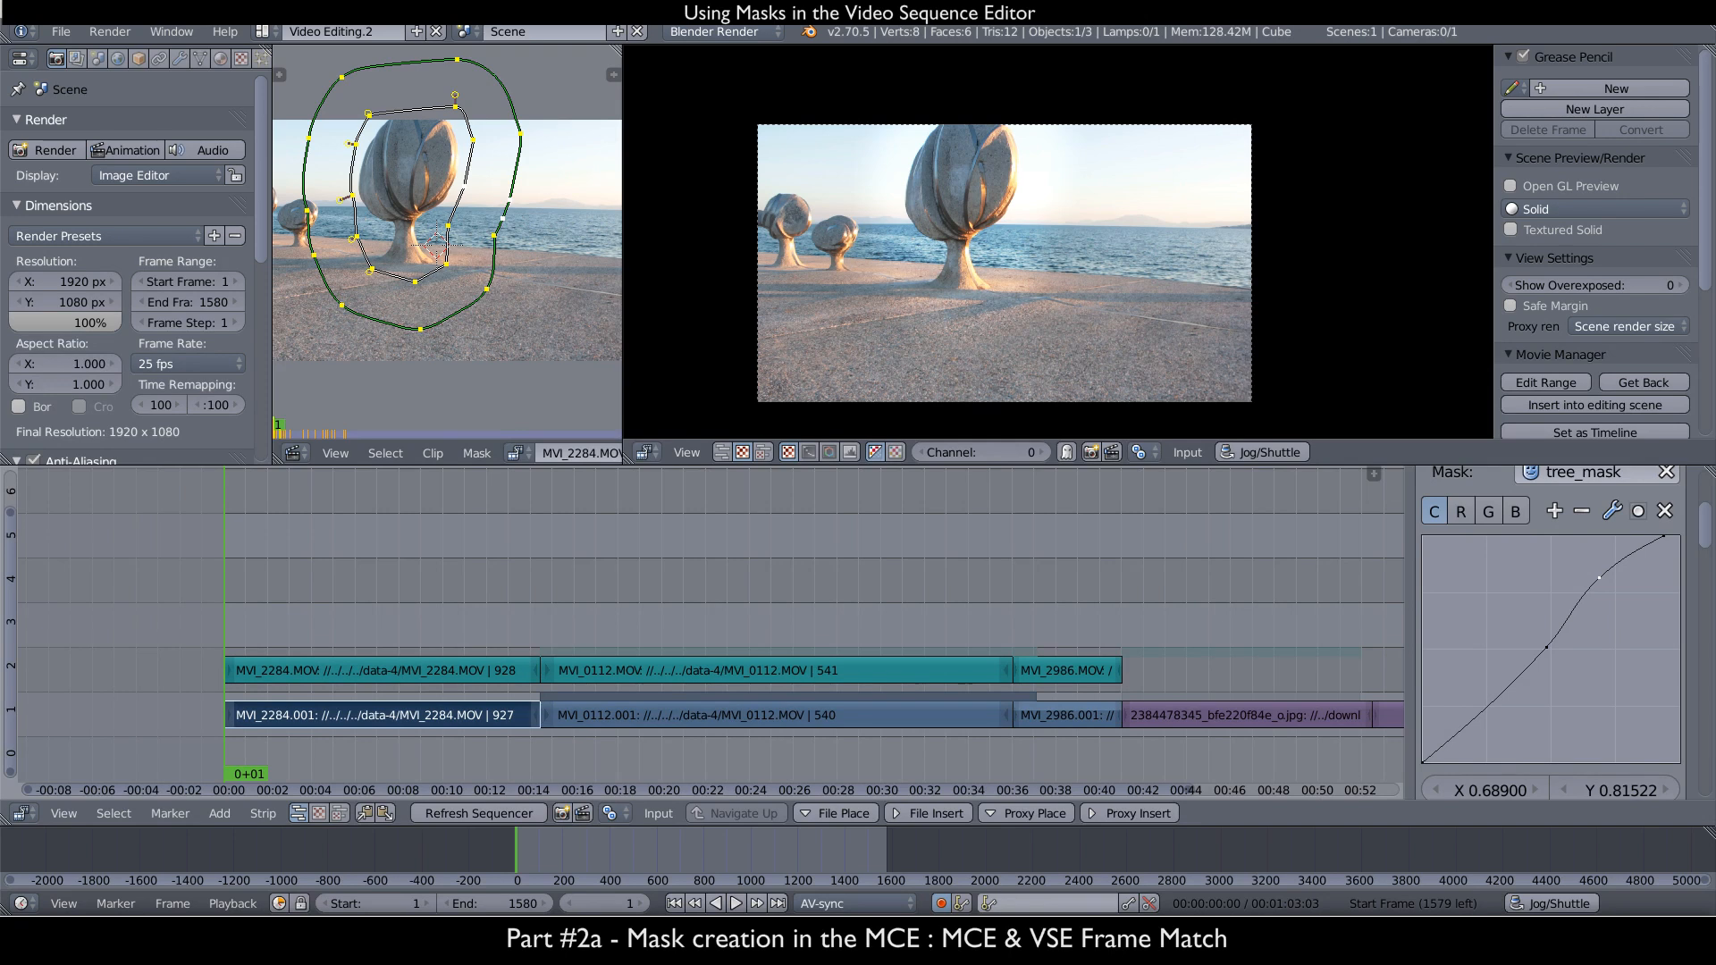
drag(1547, 646, 1550, 647)
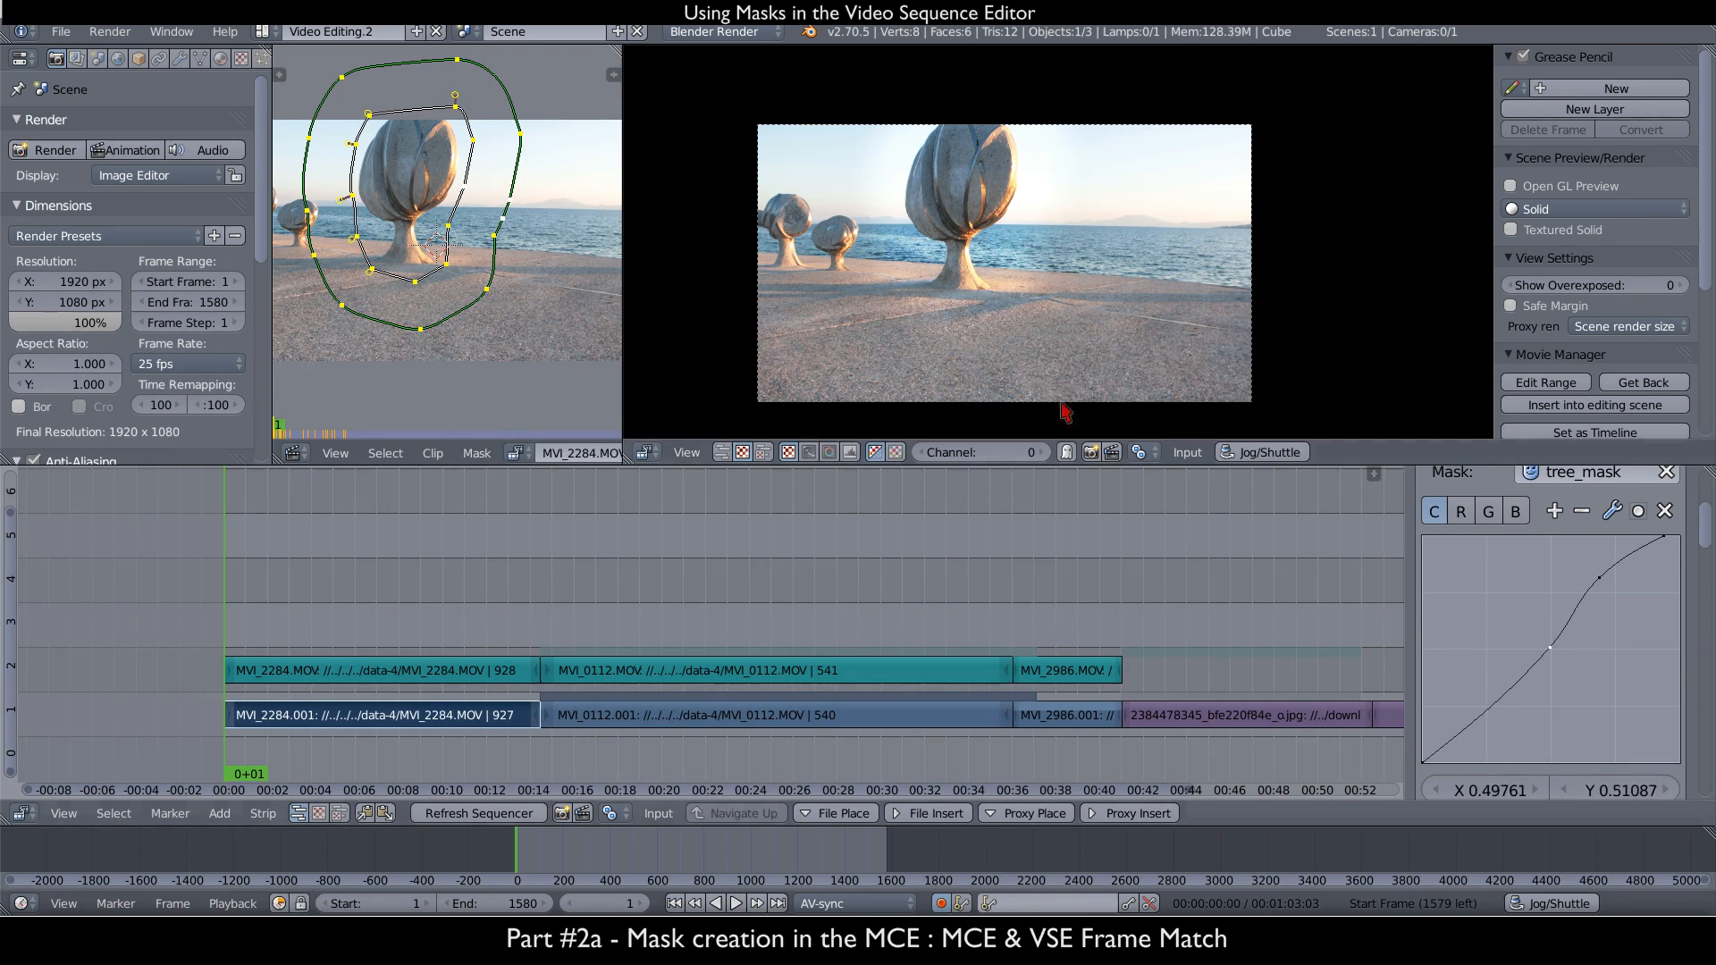
- Examine the masked correction around the sculpture's base in the preview, marking it with a temporary annotation stroke and deleting that layer
scroll(1065, 411, up, 3)
middle_drag(945, 235, 992, 215)
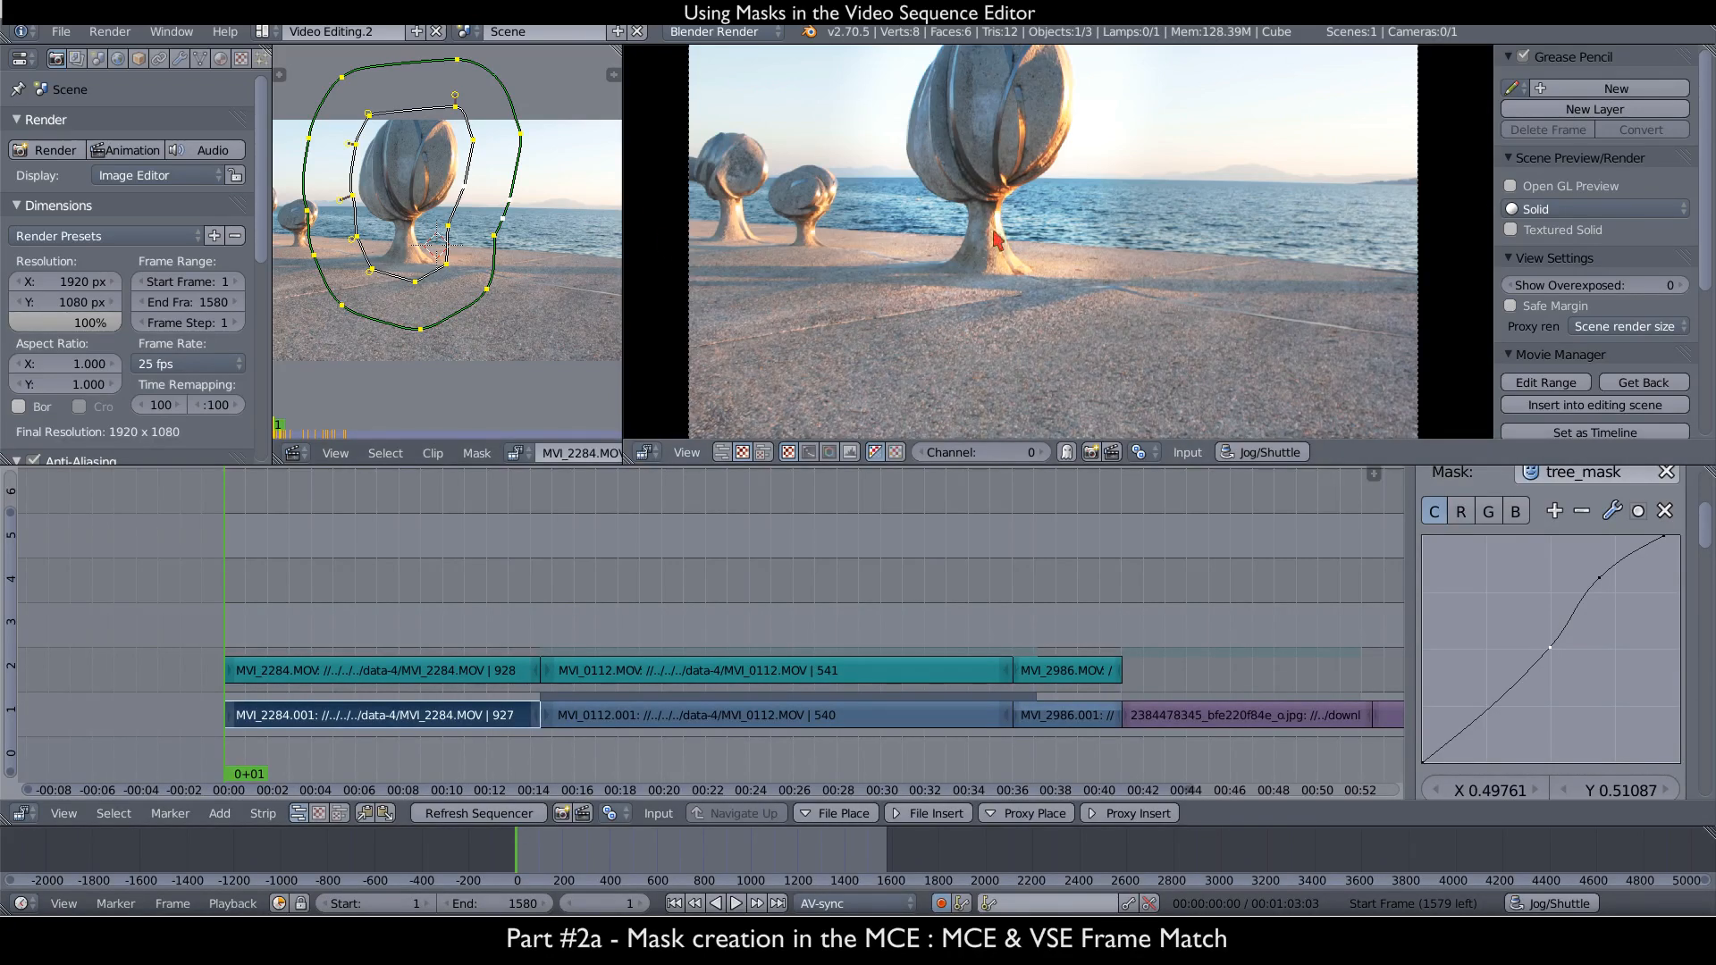
scroll(1105, 221, up, 1)
scroll(1106, 220, up, 4)
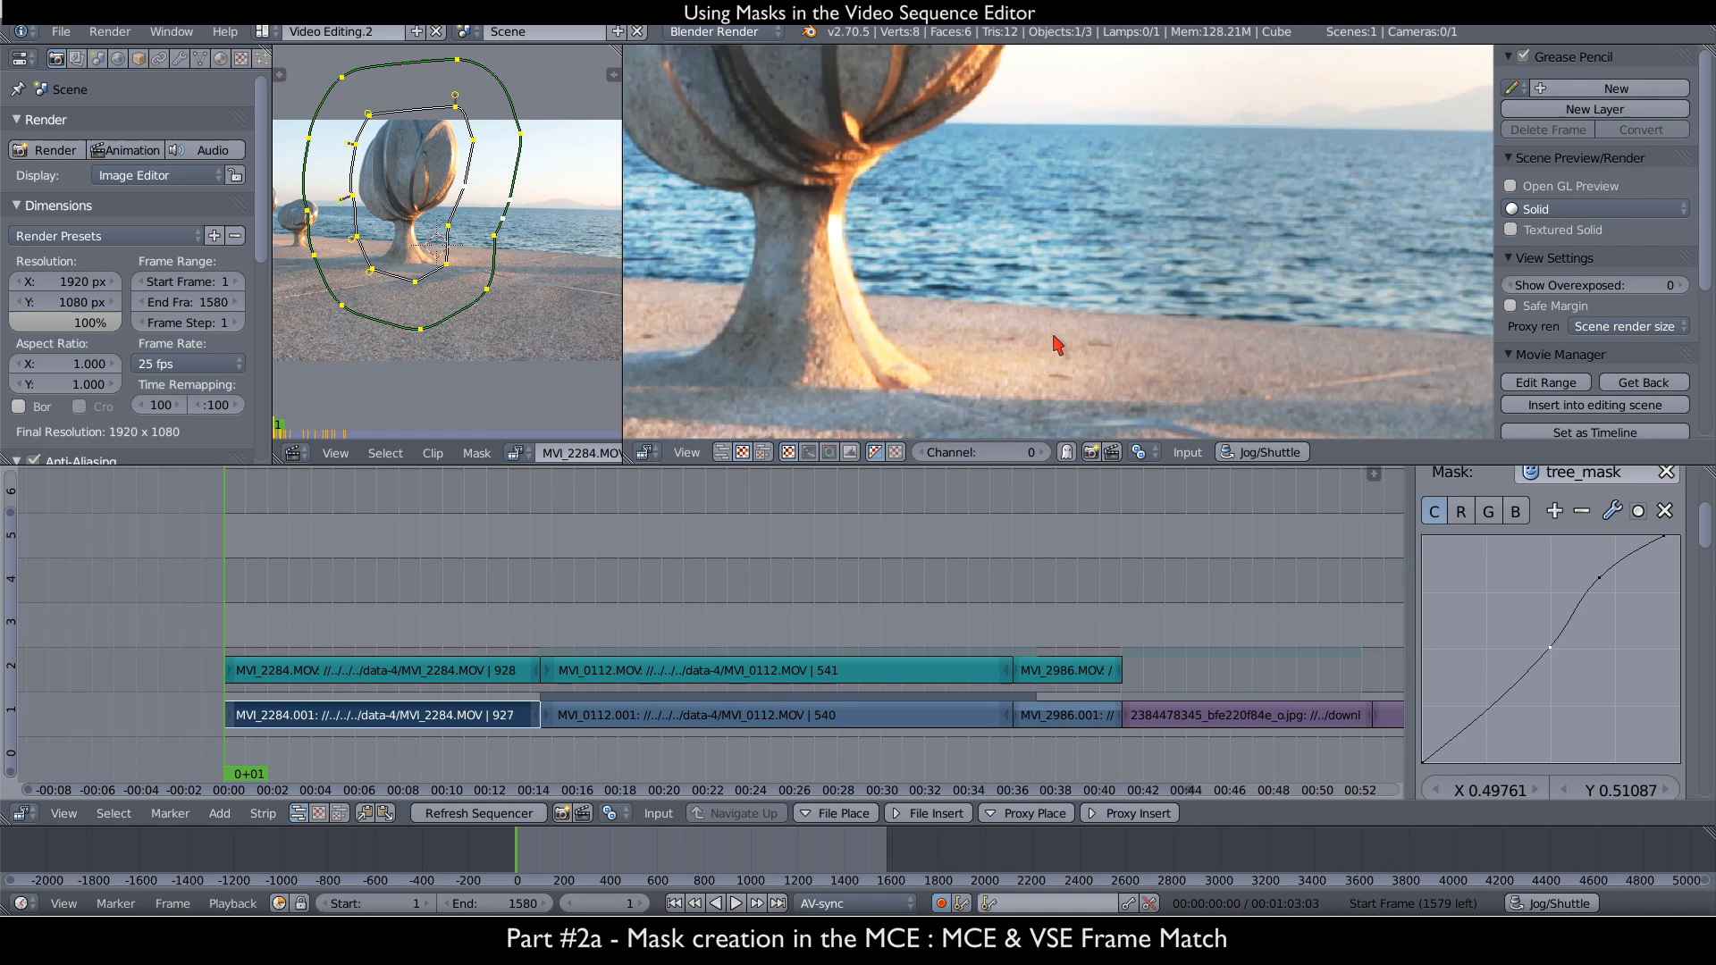
drag(1051, 337, 1101, 345)
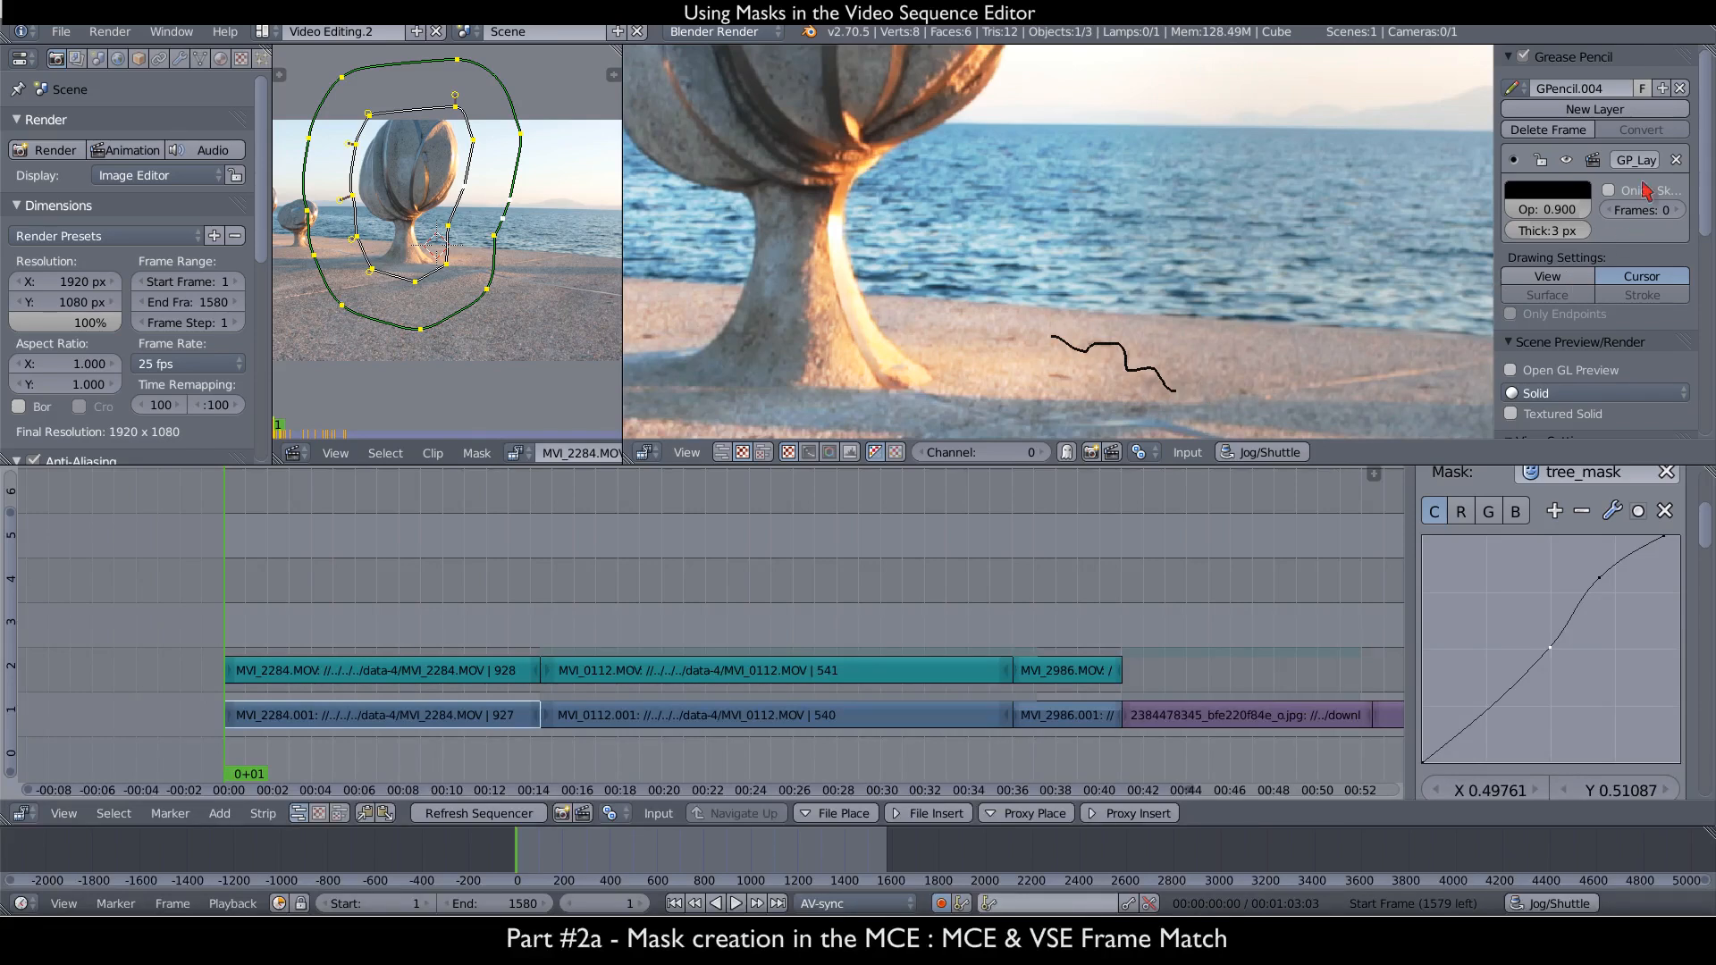
click(1676, 160)
scroll(1668, 582, up, 2)
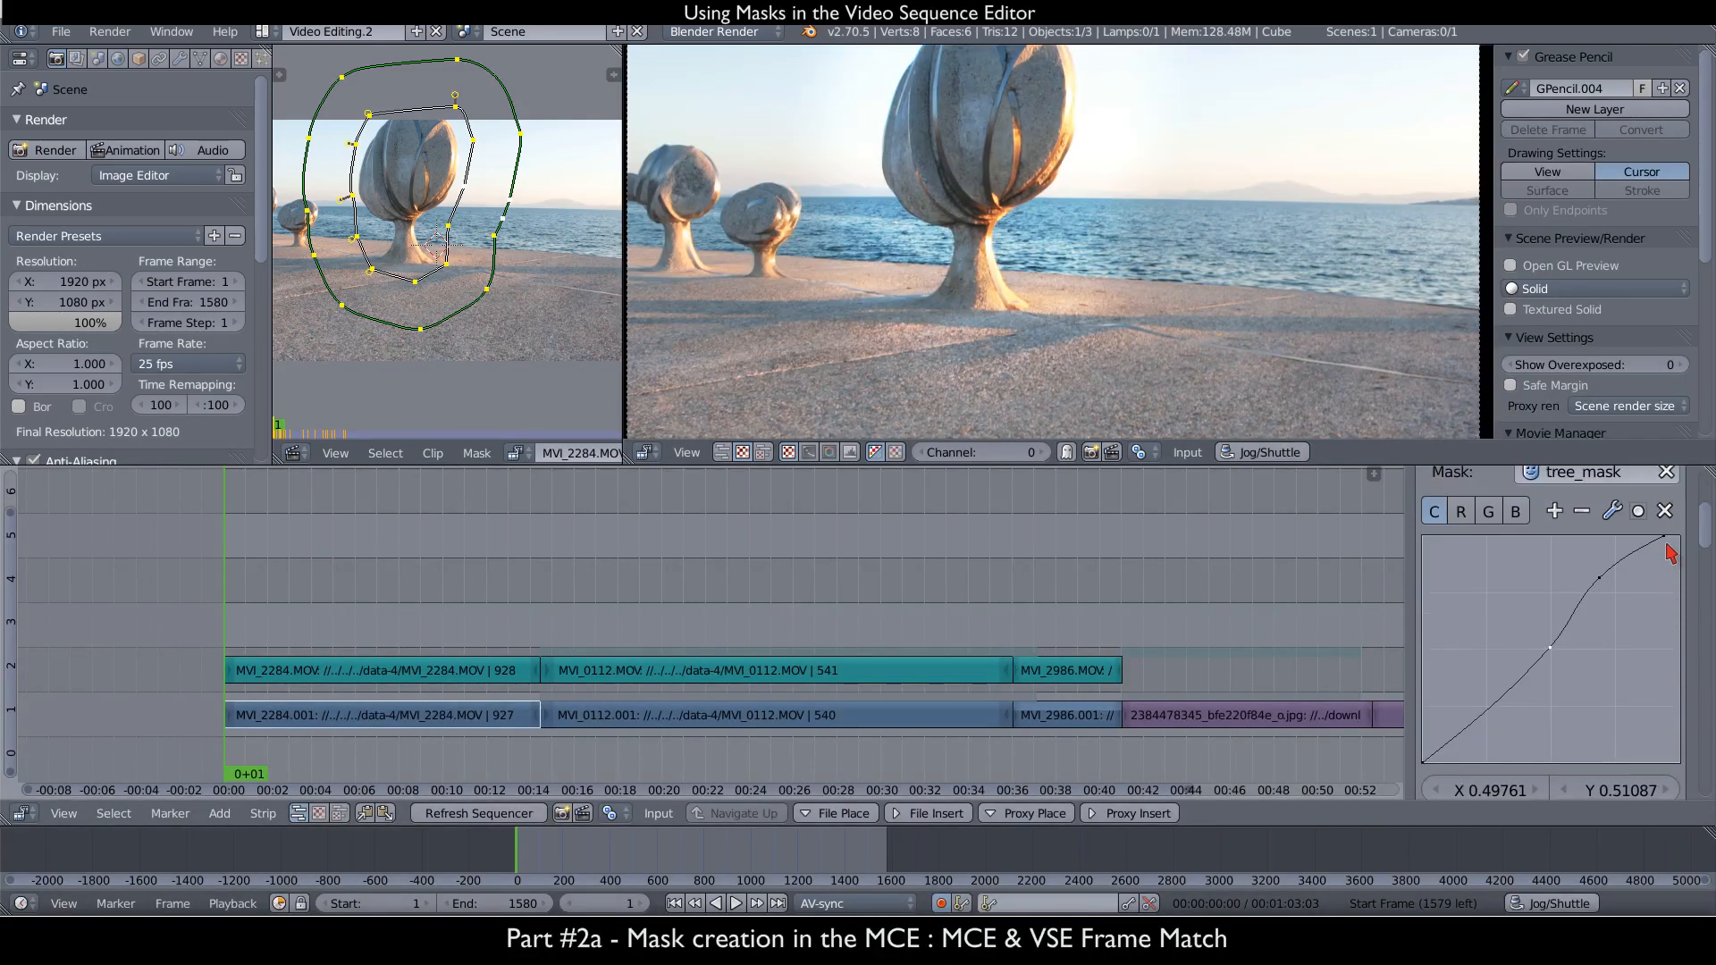
- Check the masked curves correction on the moving sculpture at frames 115 and 45
drag(324, 699, 335, 701)
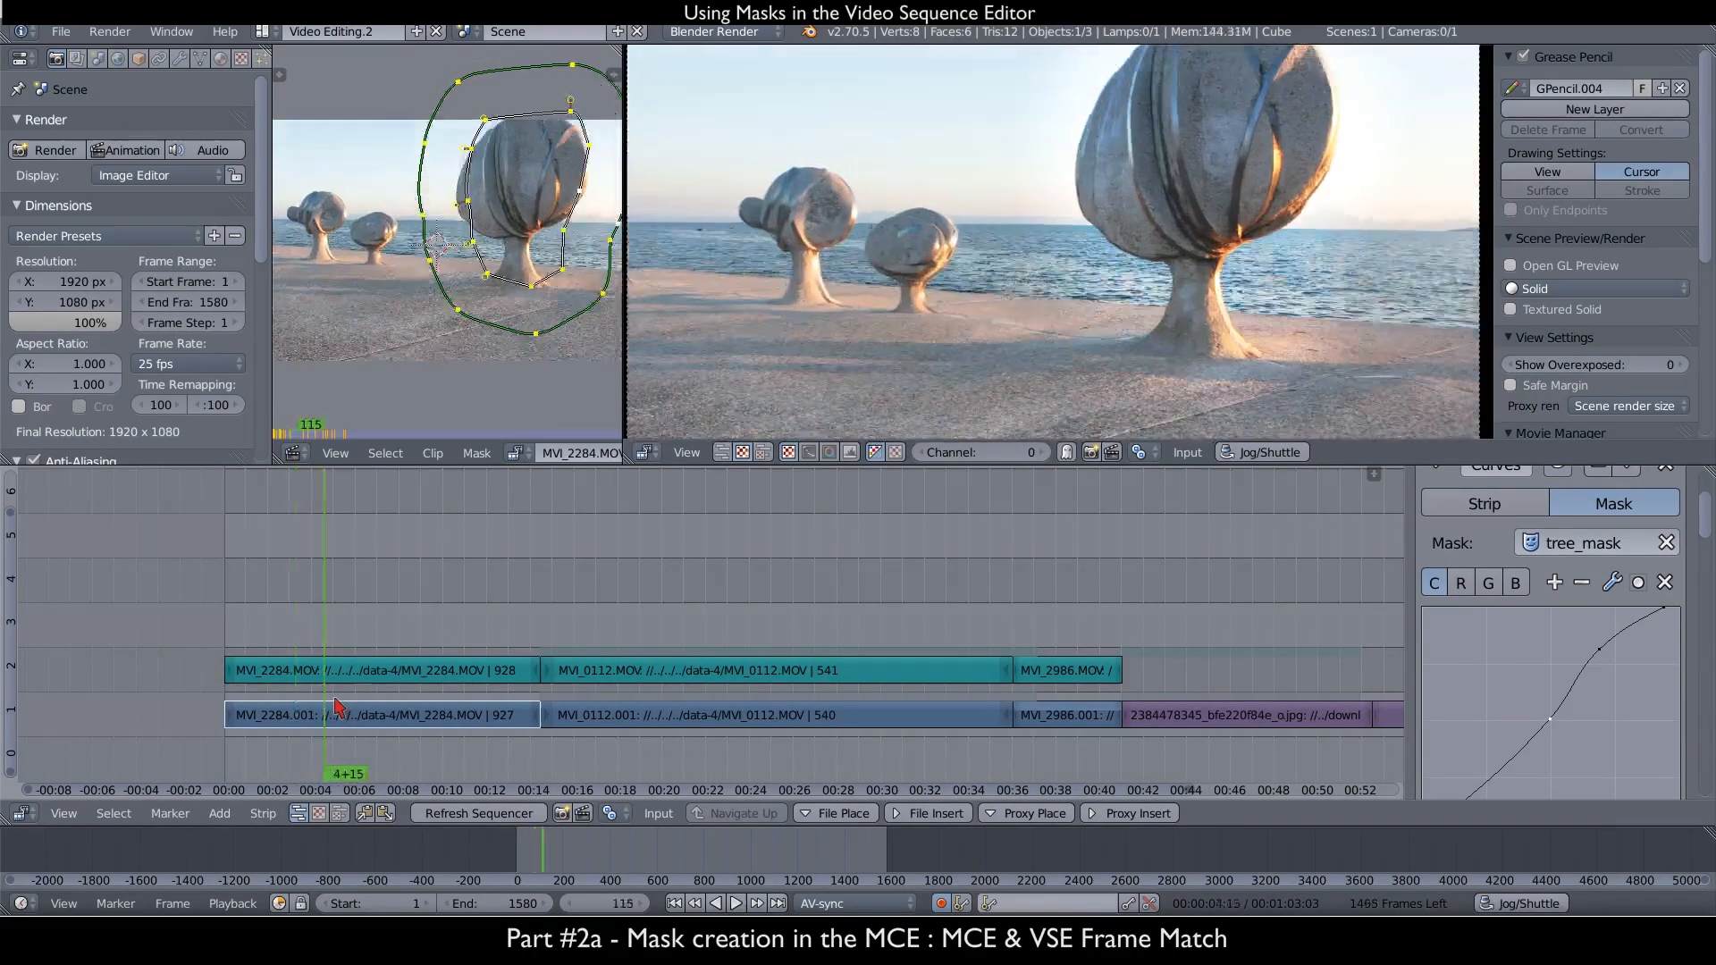
scroll(804, 344, down, 5)
middle_drag(758, 322, 790, 282)
mouse_move(279, 654)
mouse_down()
mouse_move(486, 644)
mouse_move(262, 669)
mouse_up()
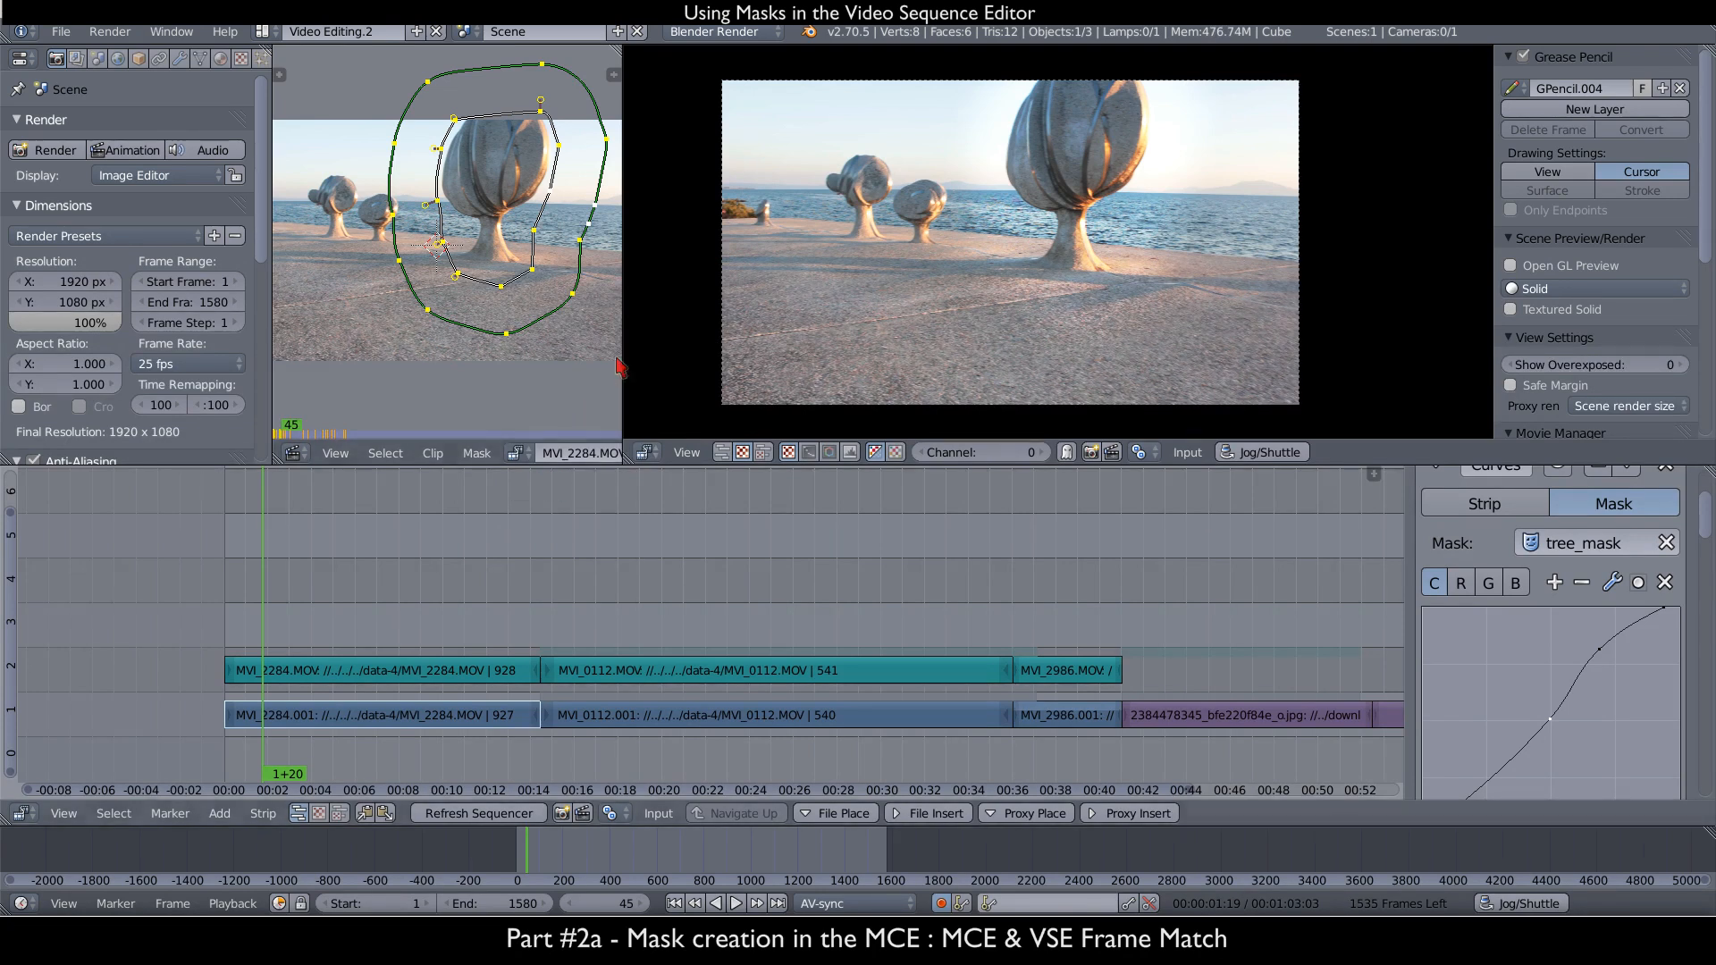
- Widen the Movie Clip Editor area and compare the mask and its feather with the corrected sequencer preview at frame 45
drag(624, 335, 906, 315)
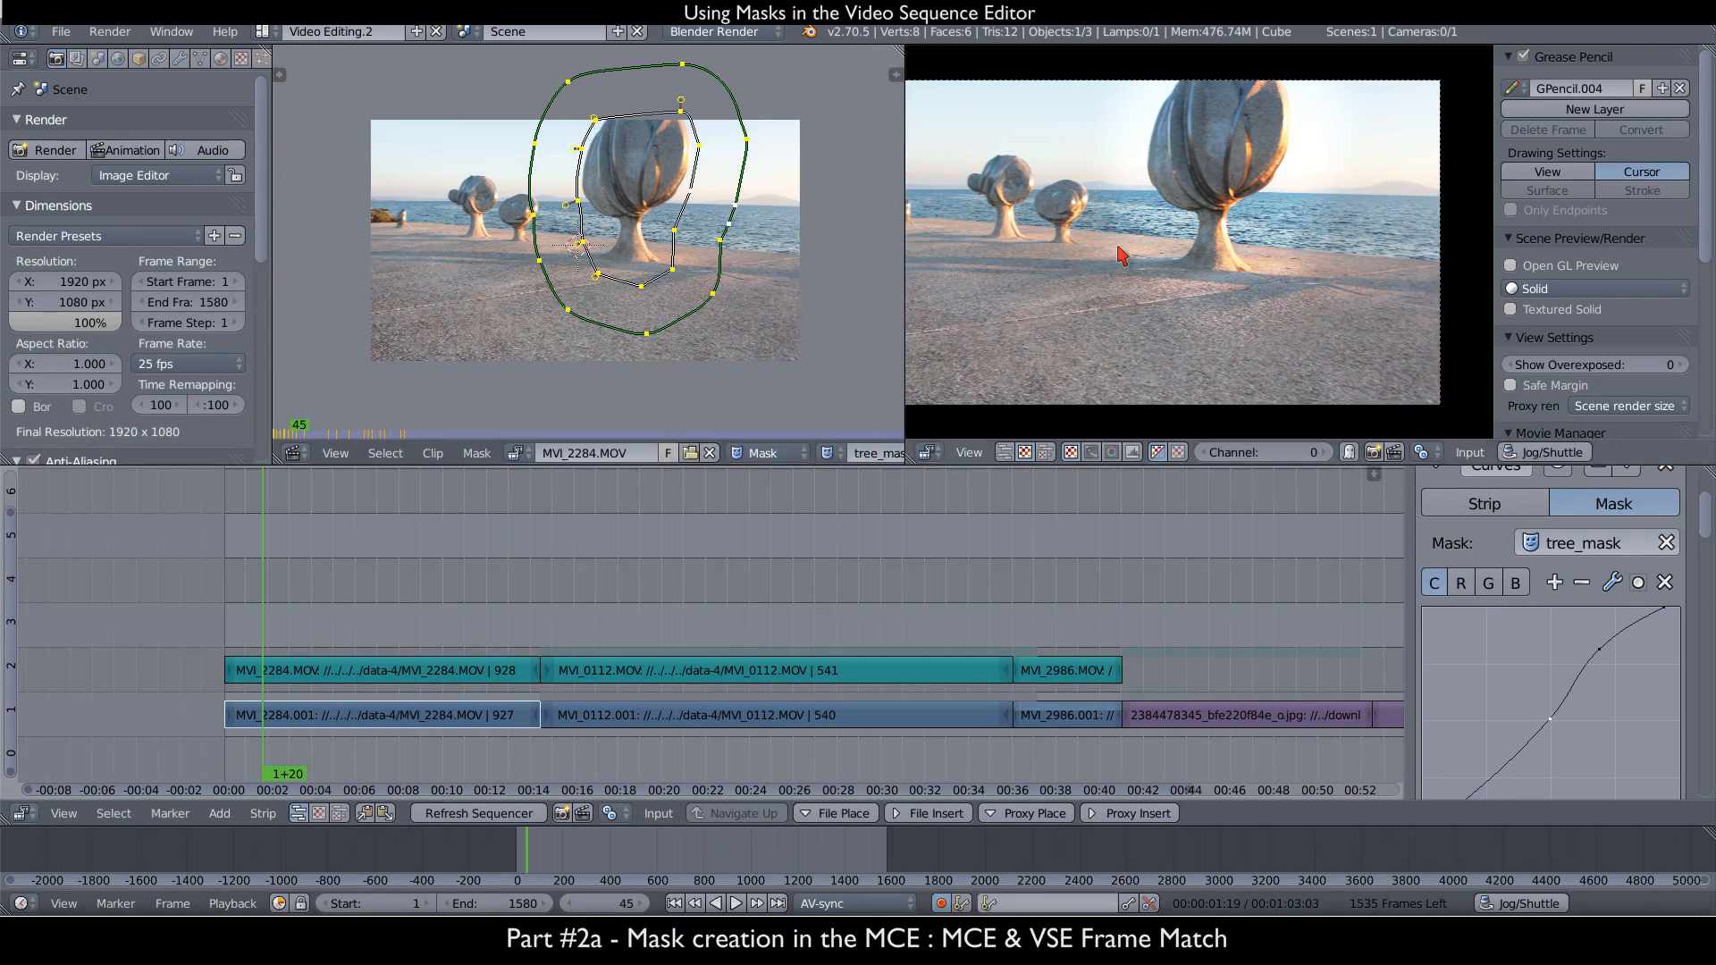
scroll(1110, 255, down, 2)
middle_drag(1110, 254, 1163, 254)
scroll(646, 278, down, 1)
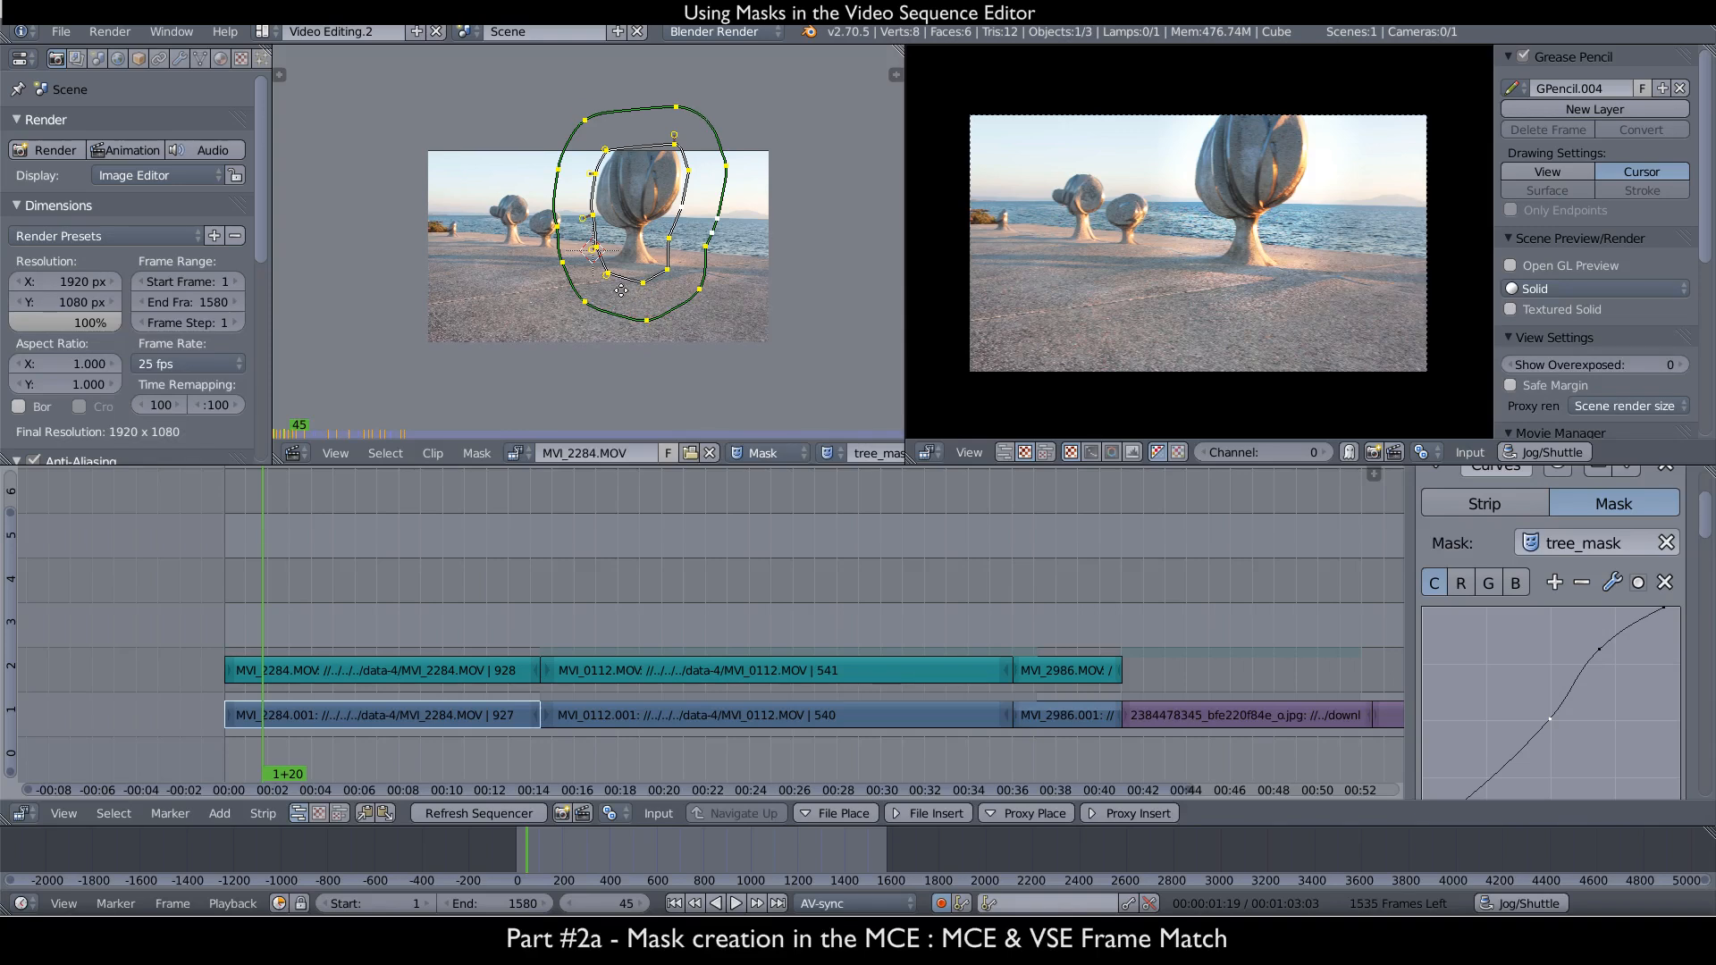
scroll(617, 295, up, 3)
scroll(616, 295, down, 1)
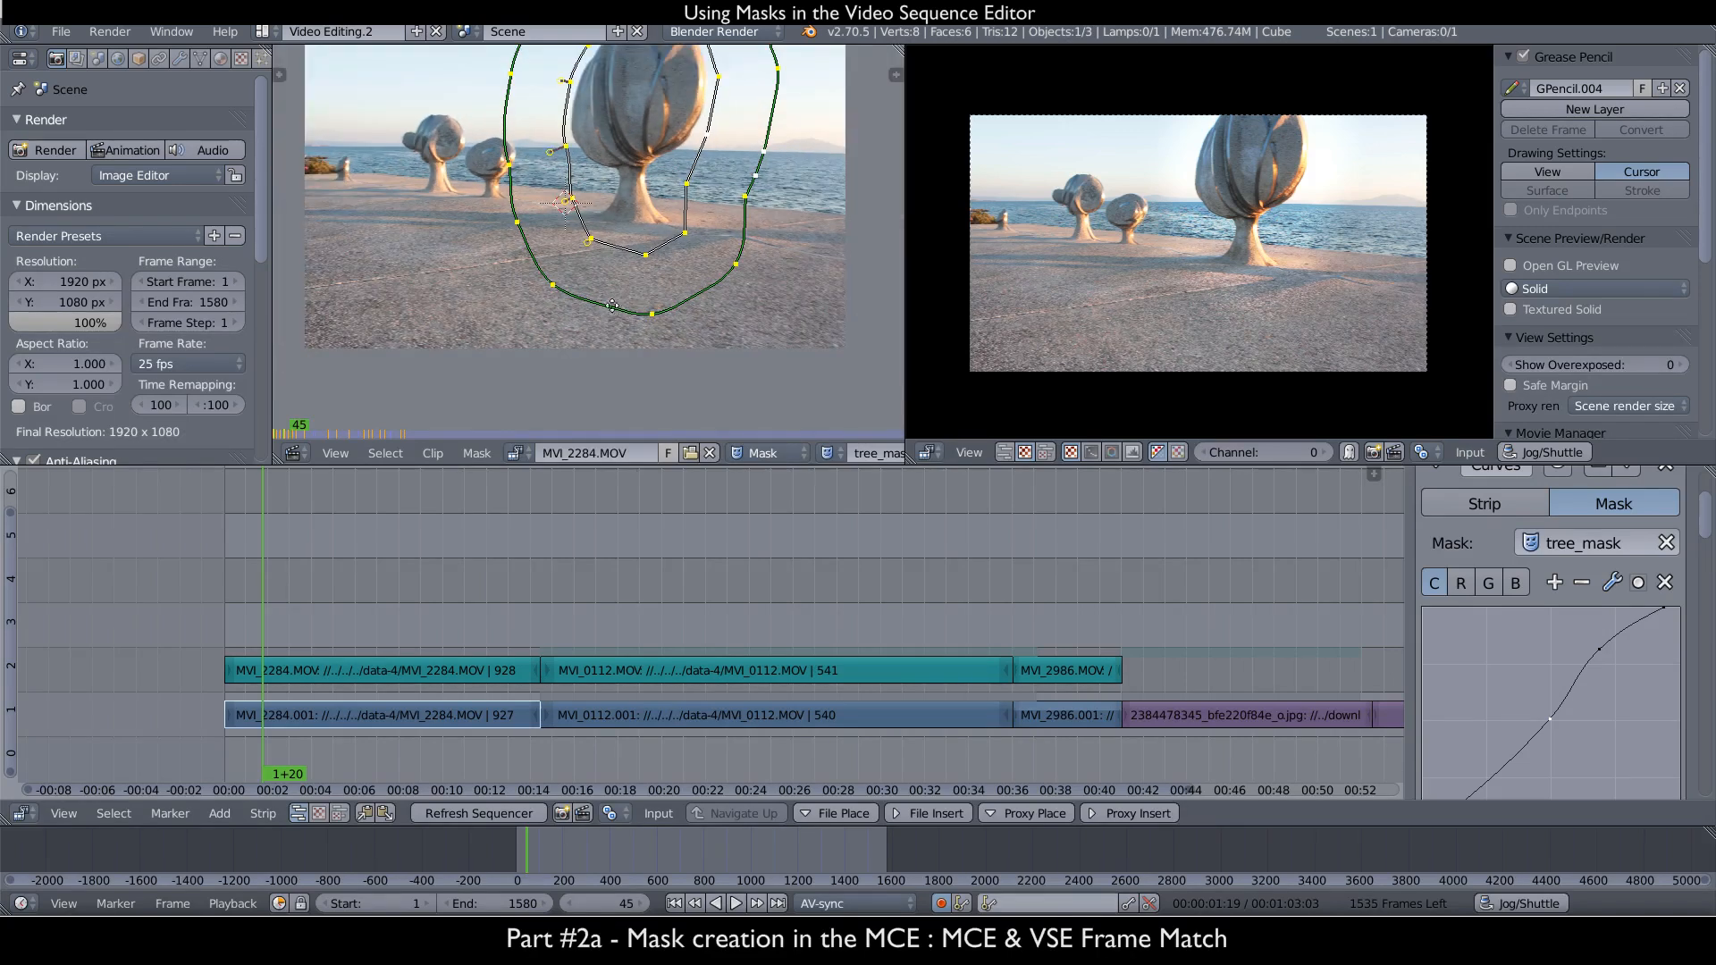
middle_drag(617, 302, 615, 321)
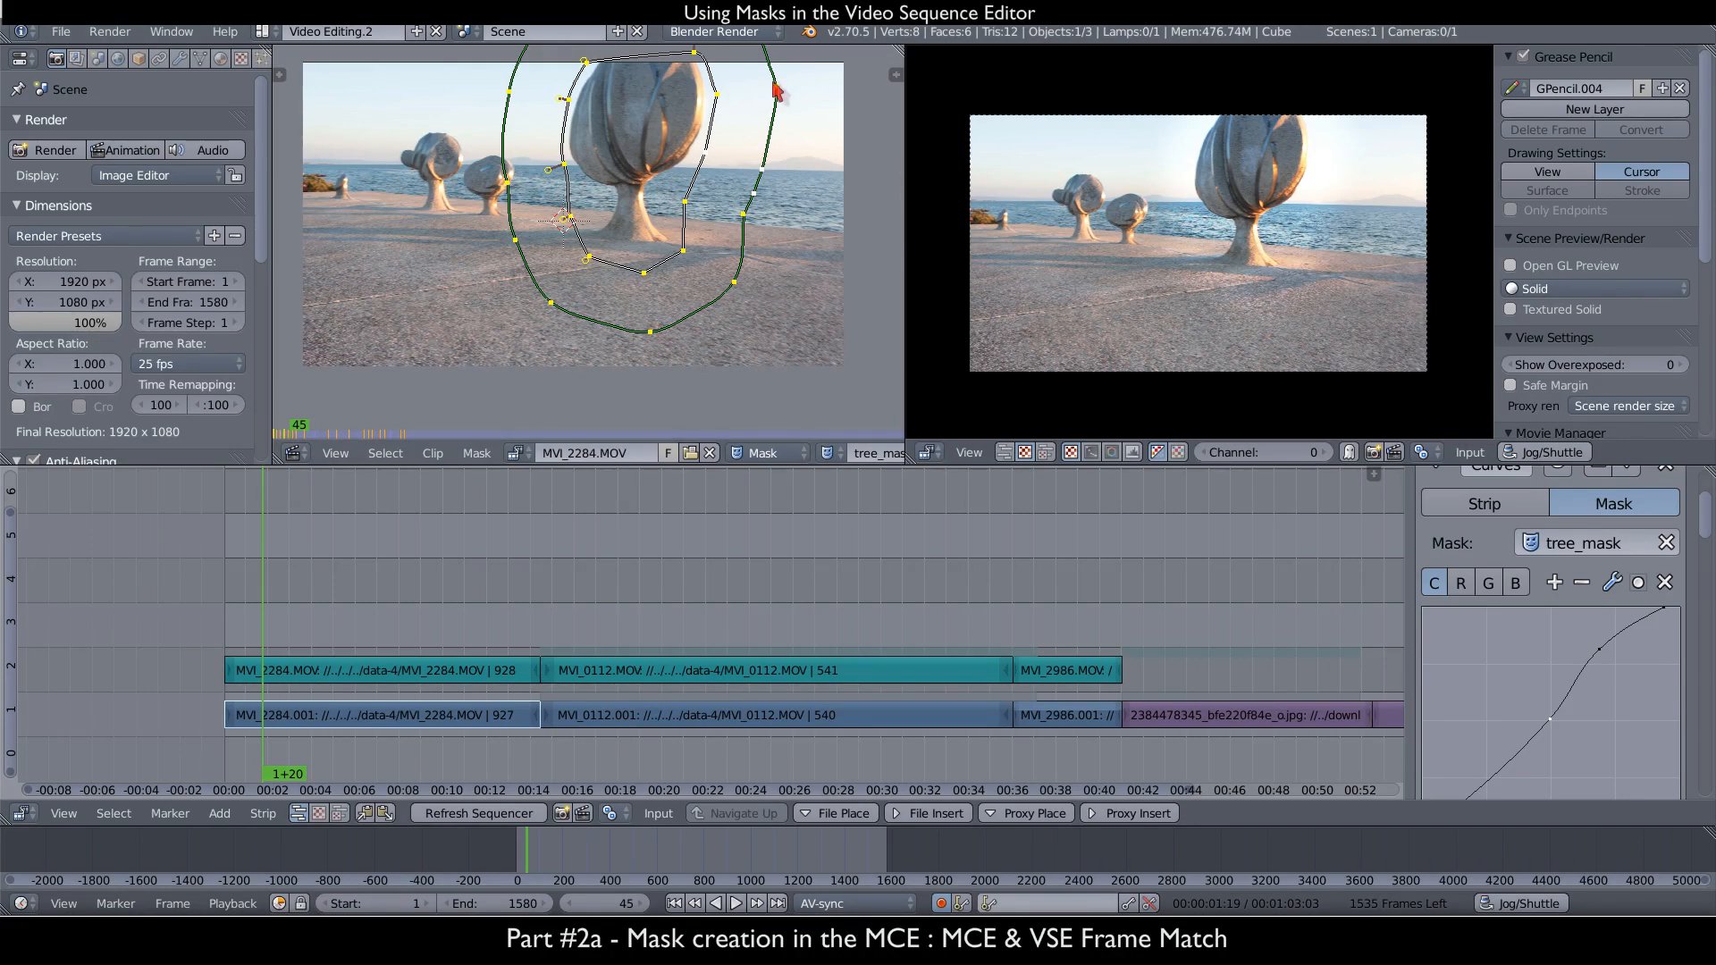
scroll(747, 179, down, 2)
middle_drag(1140, 181, 1149, 159)
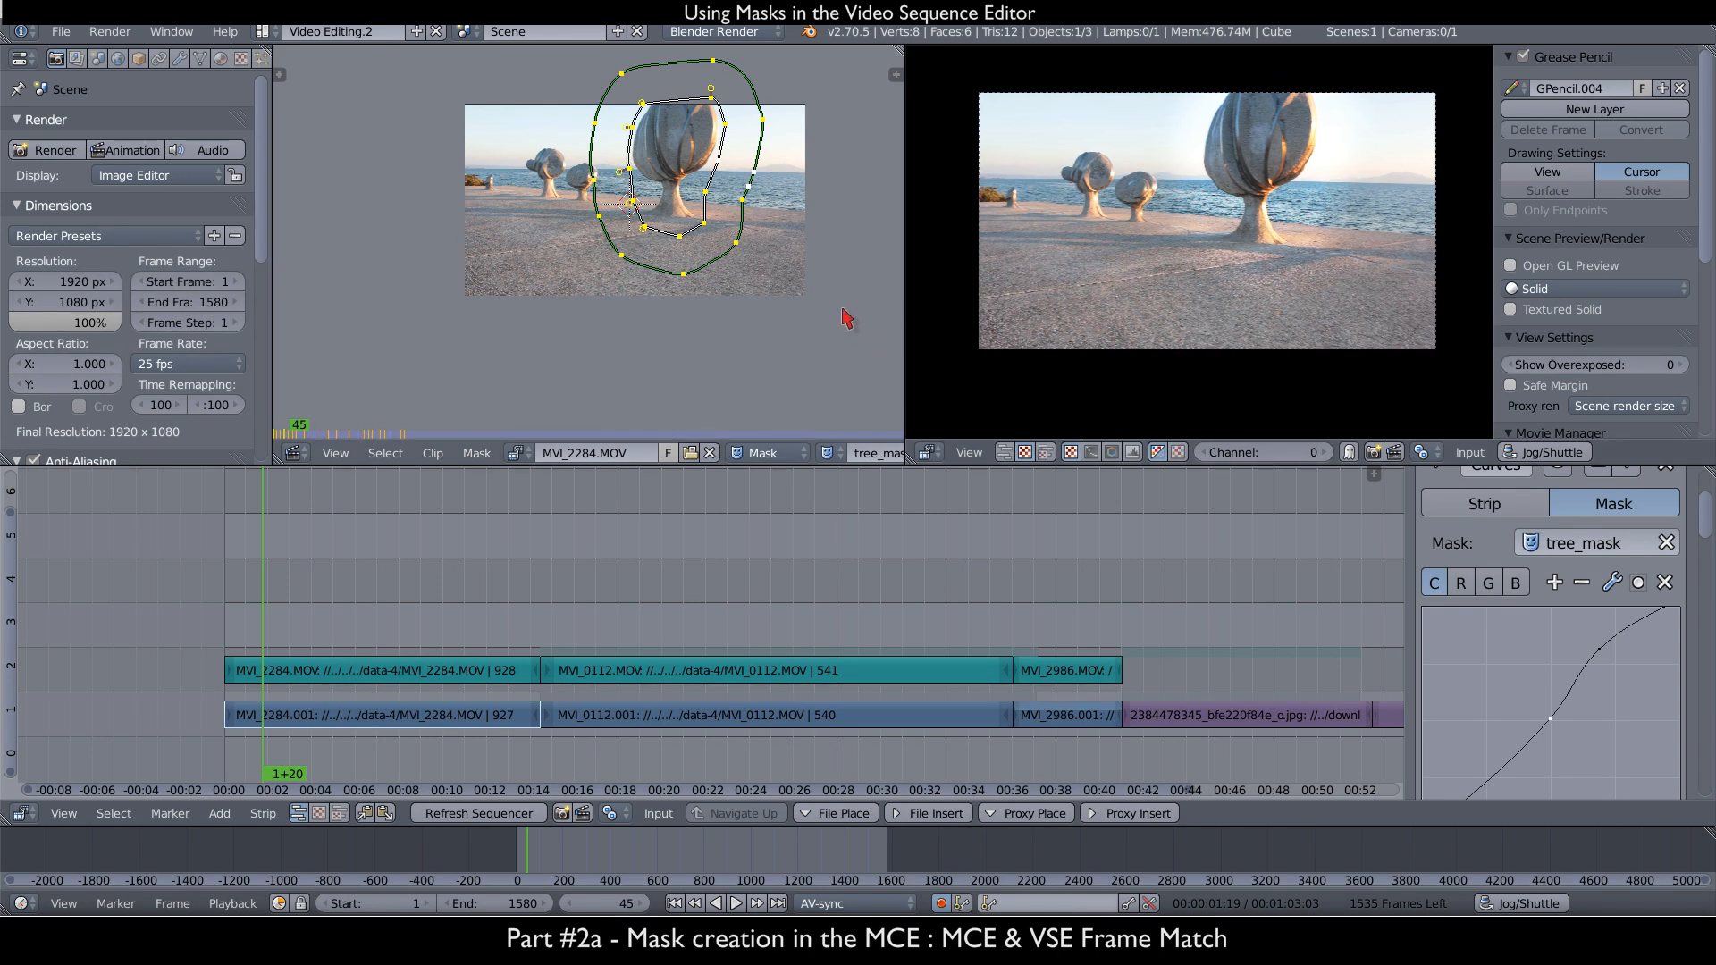
scroll(776, 402, down, 3)
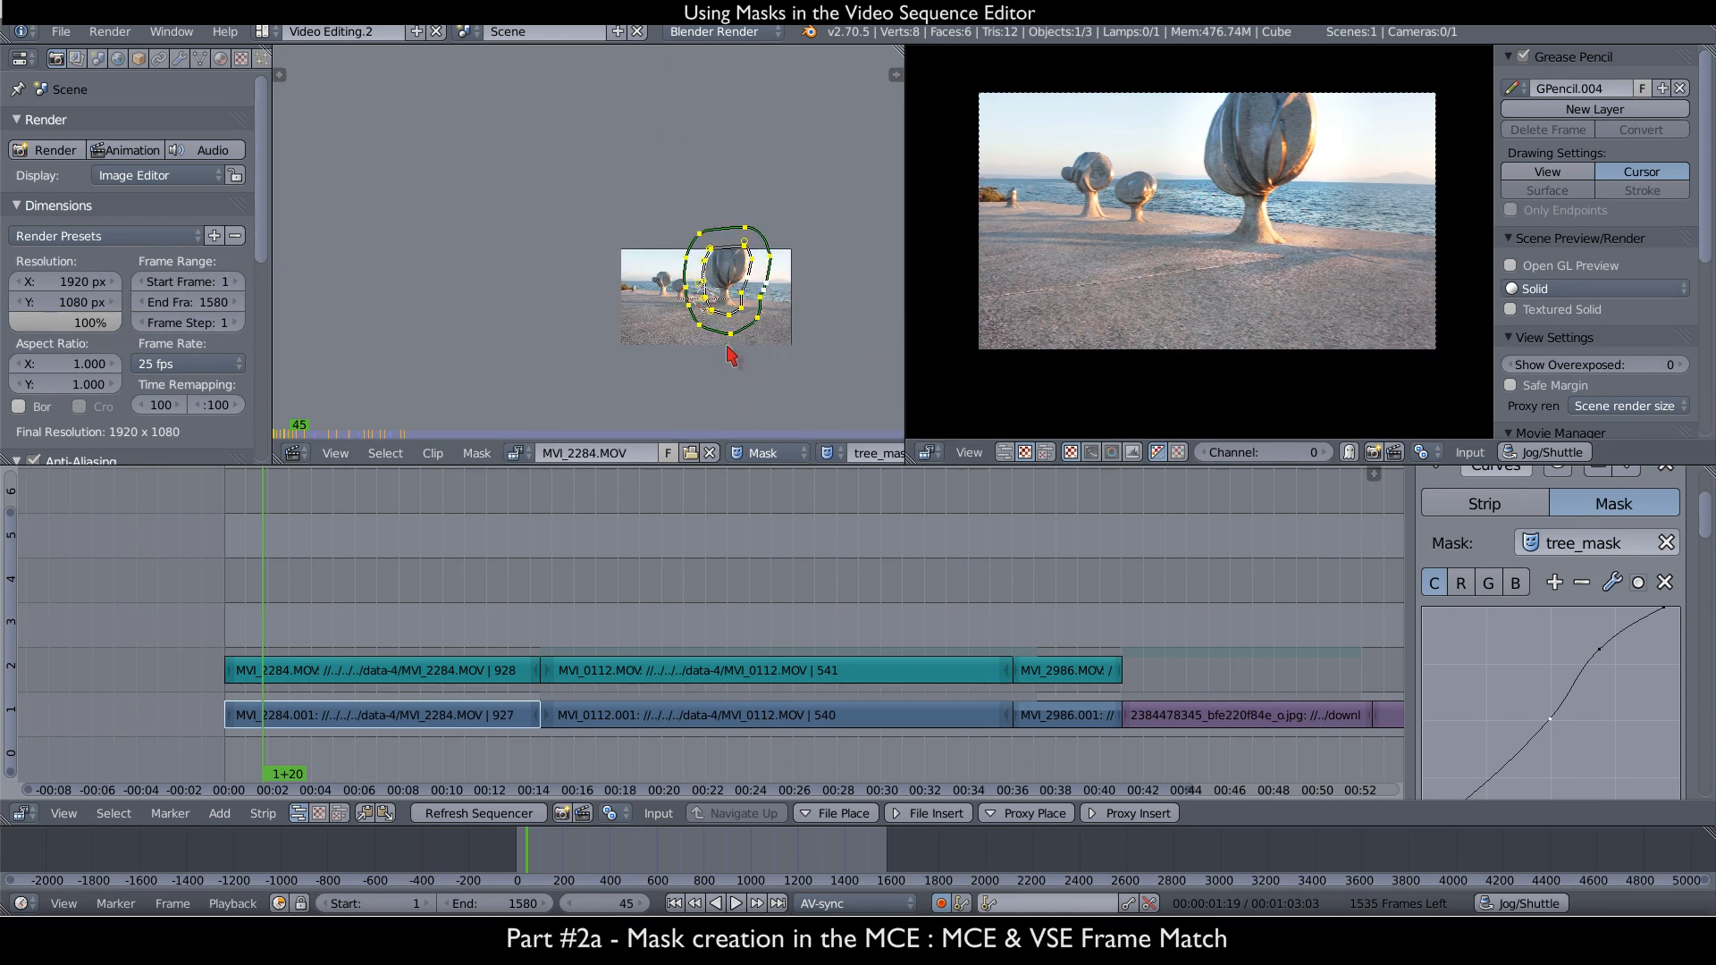
scroll(820, 364, up, 5)
scroll(804, 375, down, 1)
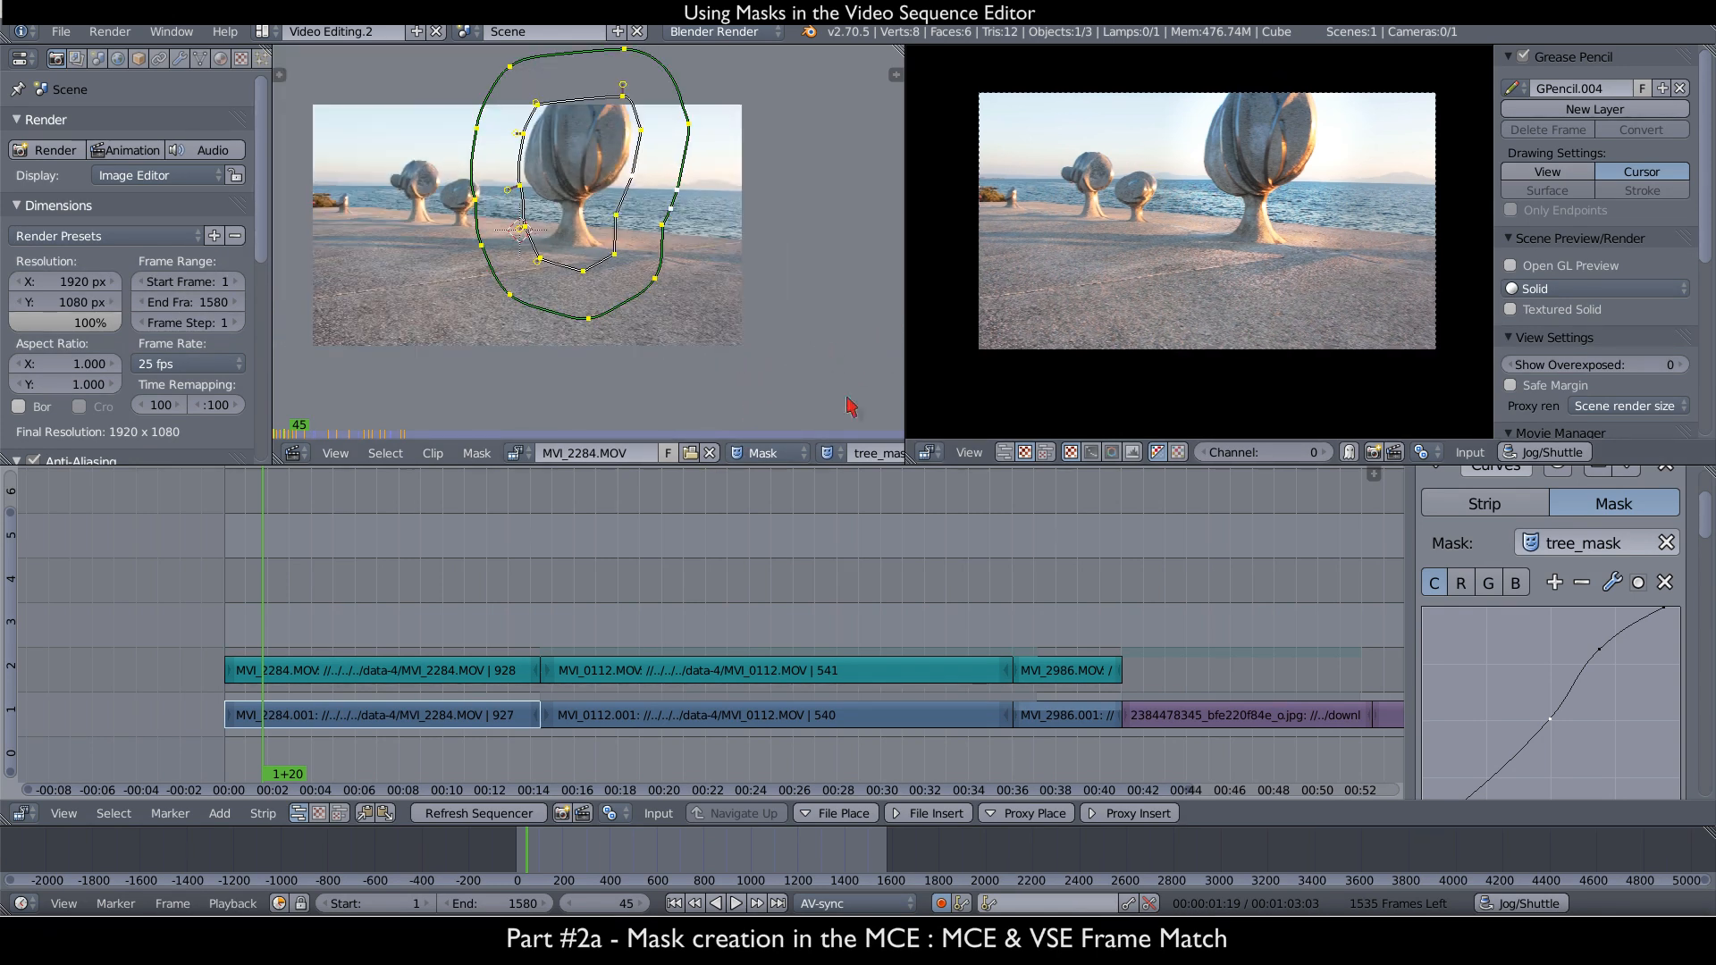
- Widen the Movie Clip Editor further, show its mask properties and enable the Alpha Channel overlay in the Mask Display settings
drag(903, 393, 1084, 390)
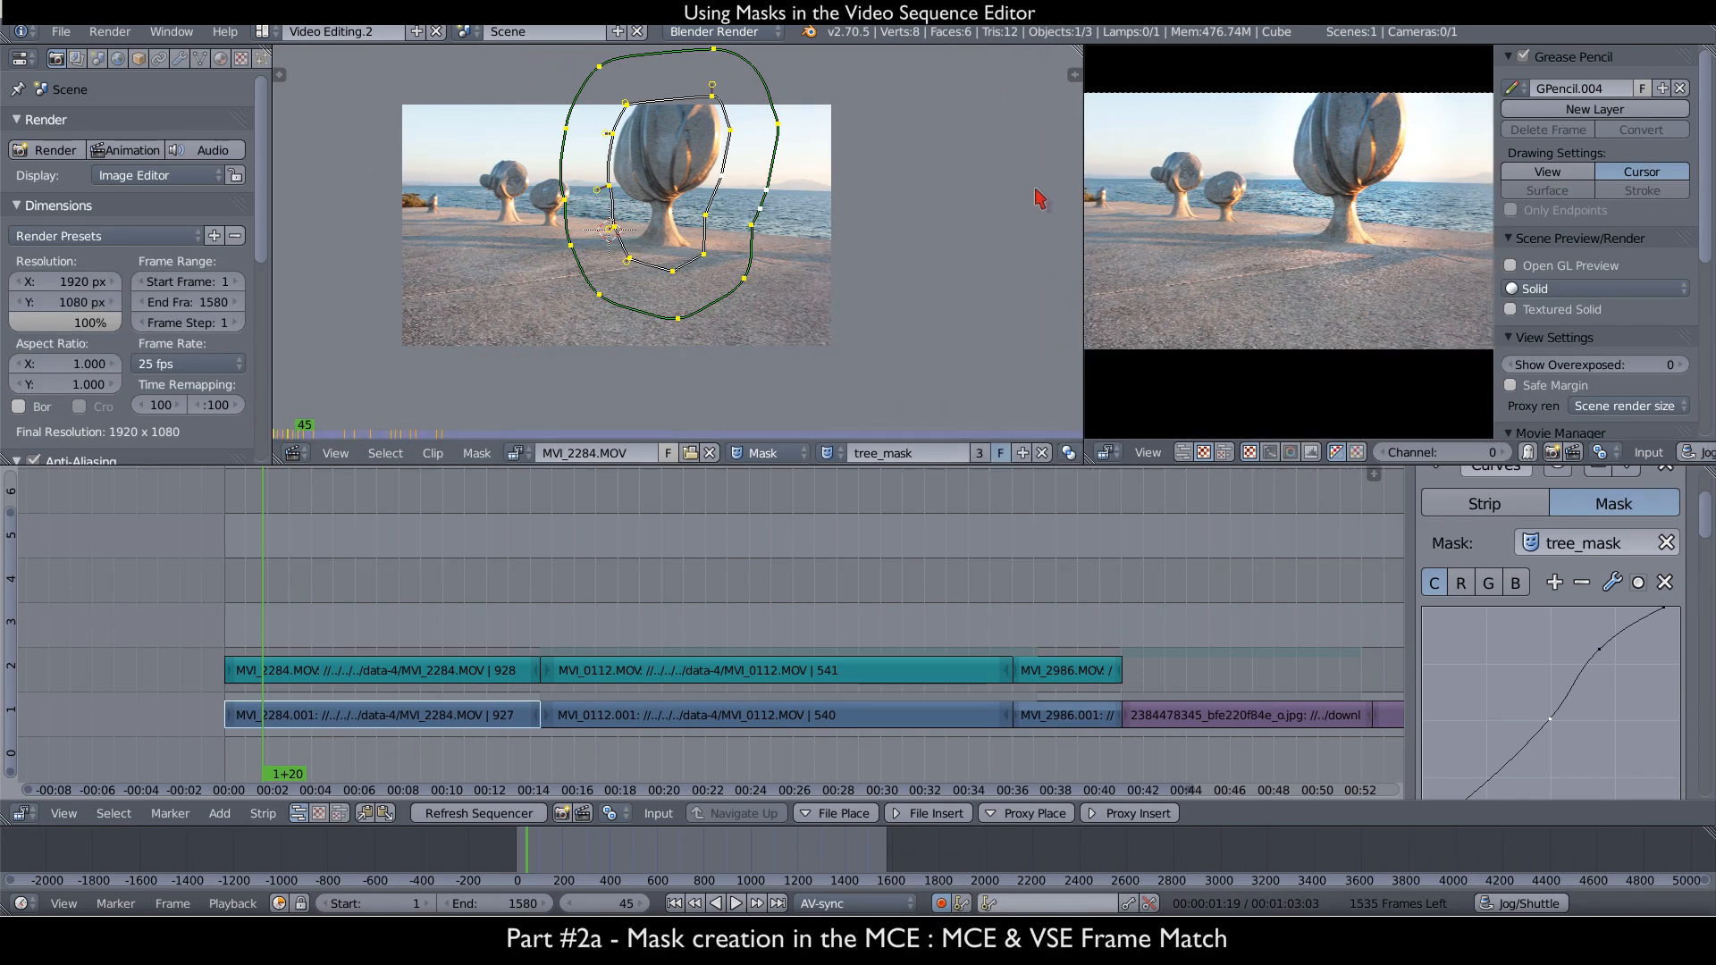
click(1071, 73)
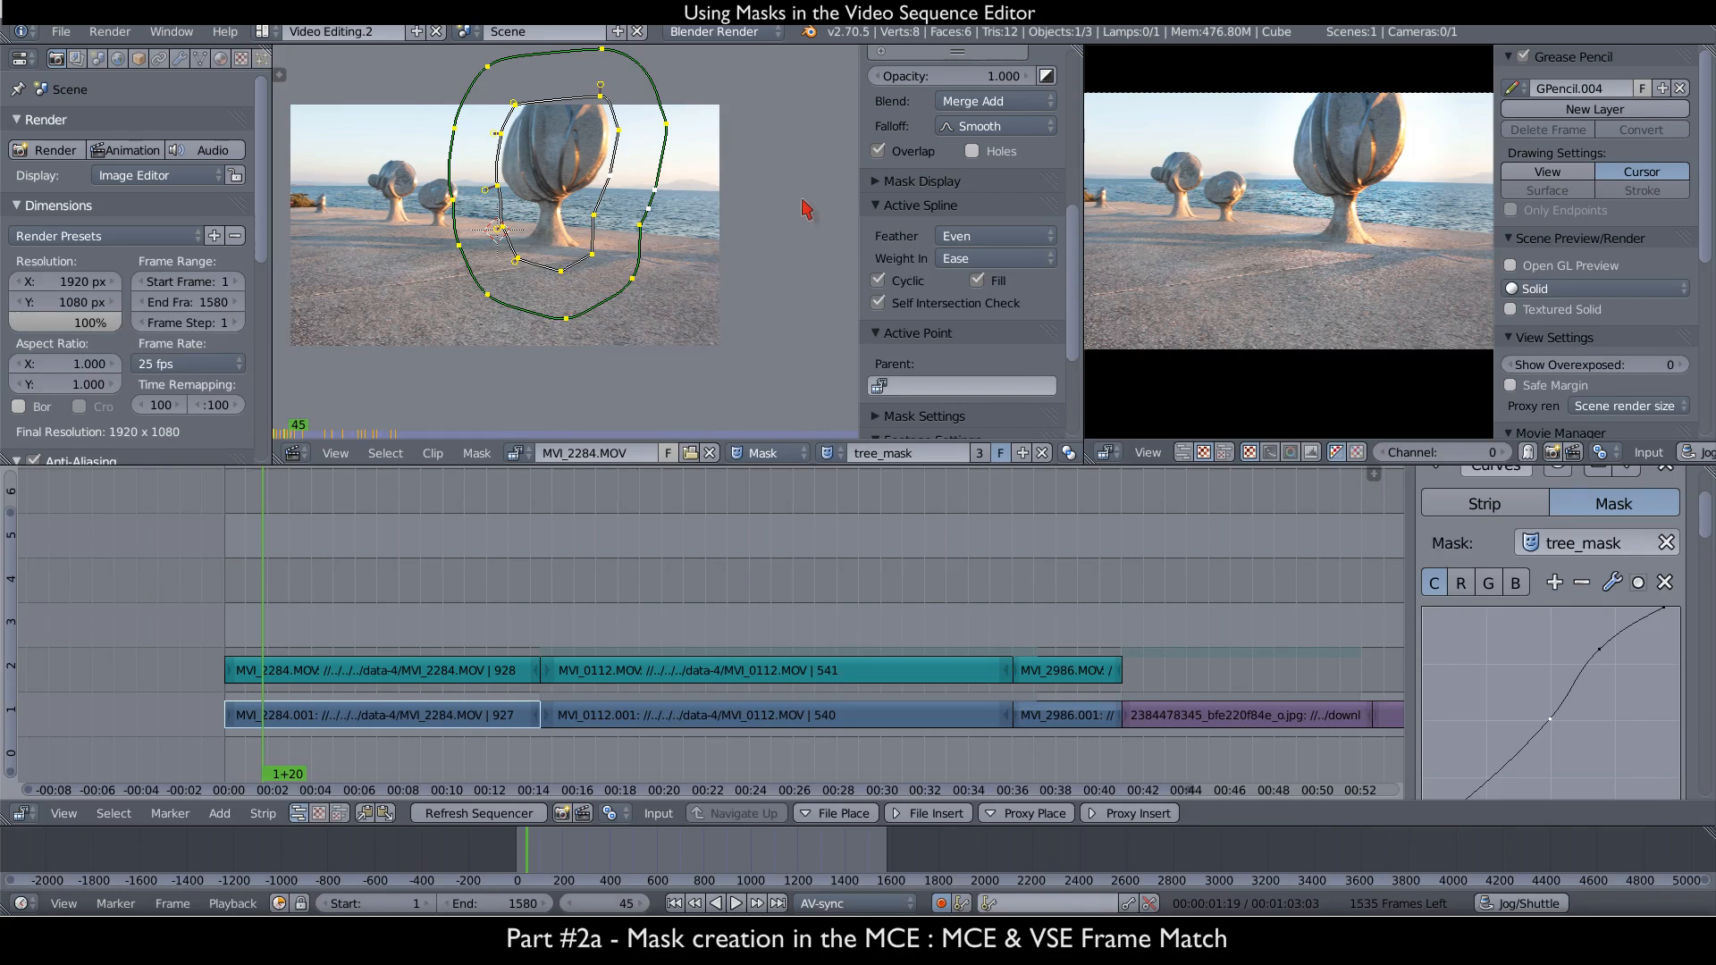
scroll(954, 161, up, 1)
scroll(954, 160, up, 3)
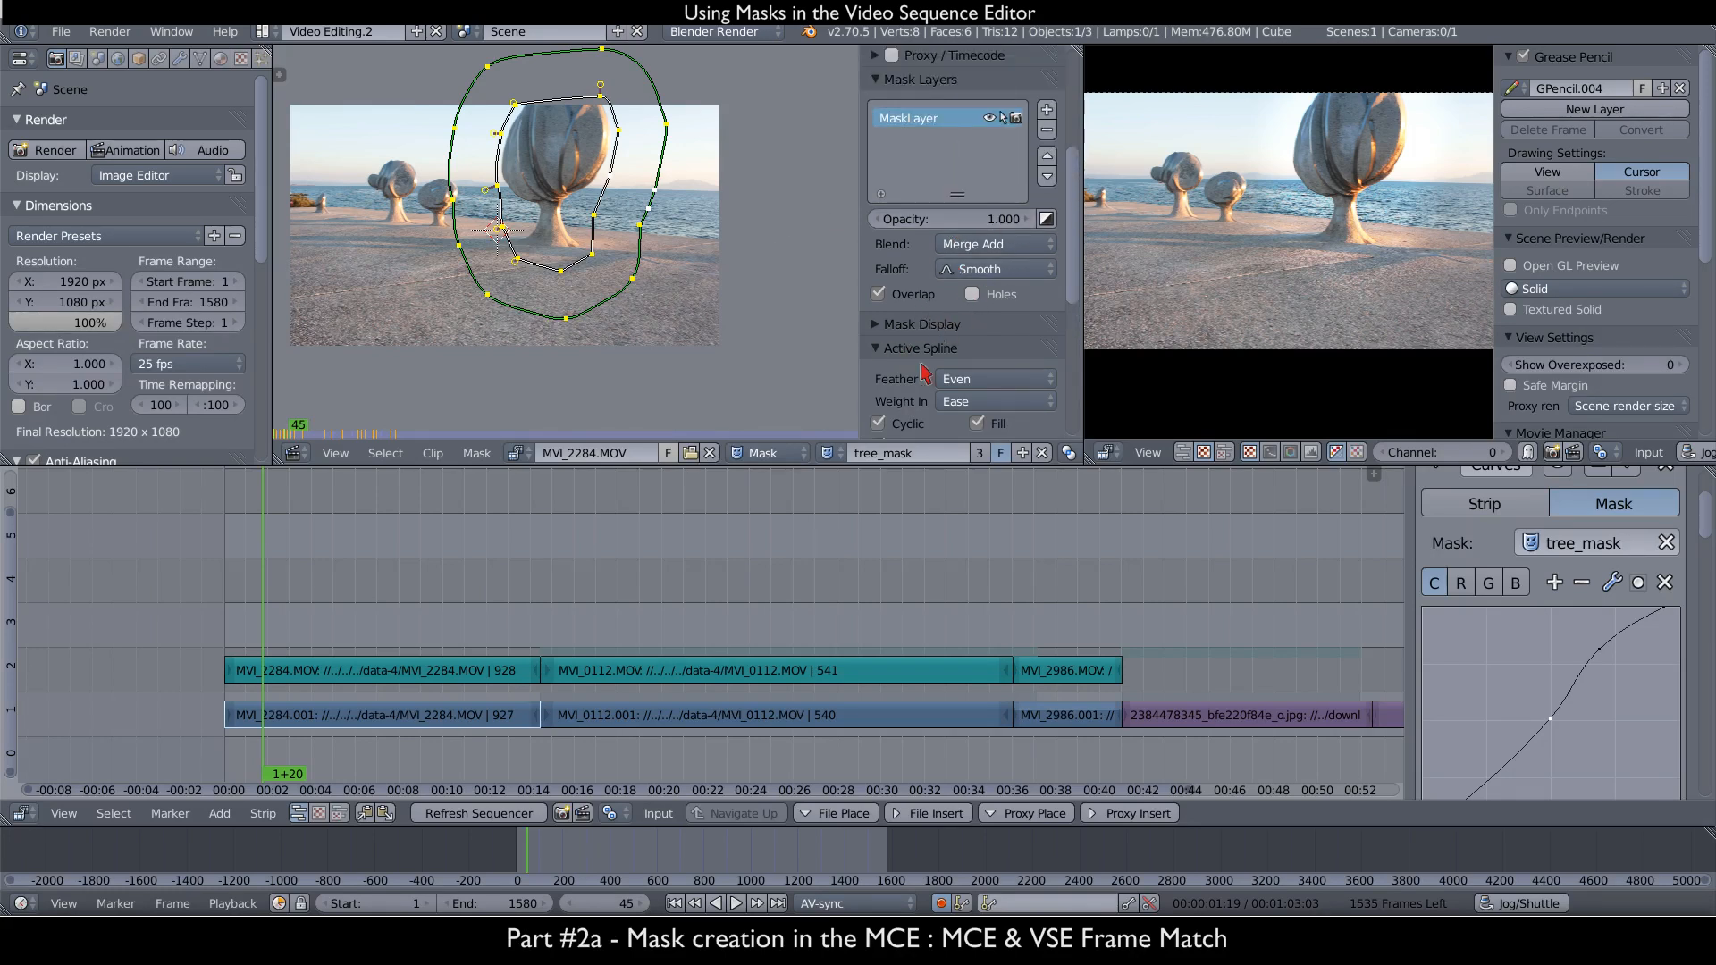
click(877, 326)
click(877, 380)
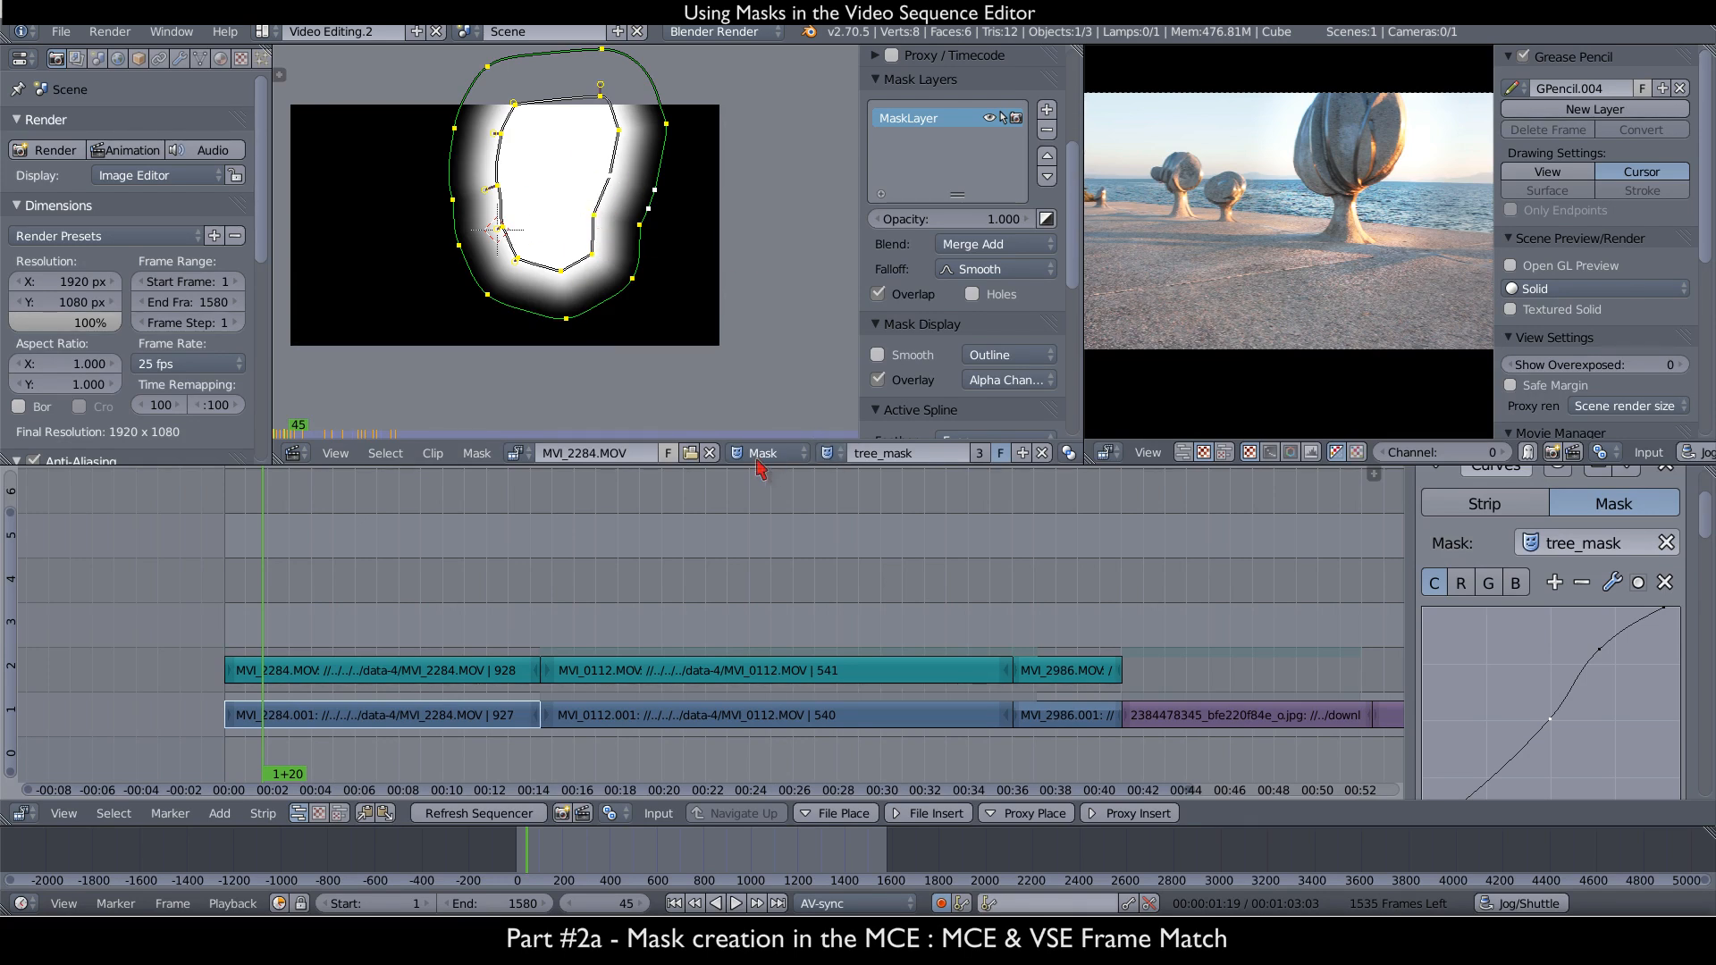
- Make an independent copy of tree_mask, name it 1-(tree_mask), and invert the copy's mask layer
click(980, 462)
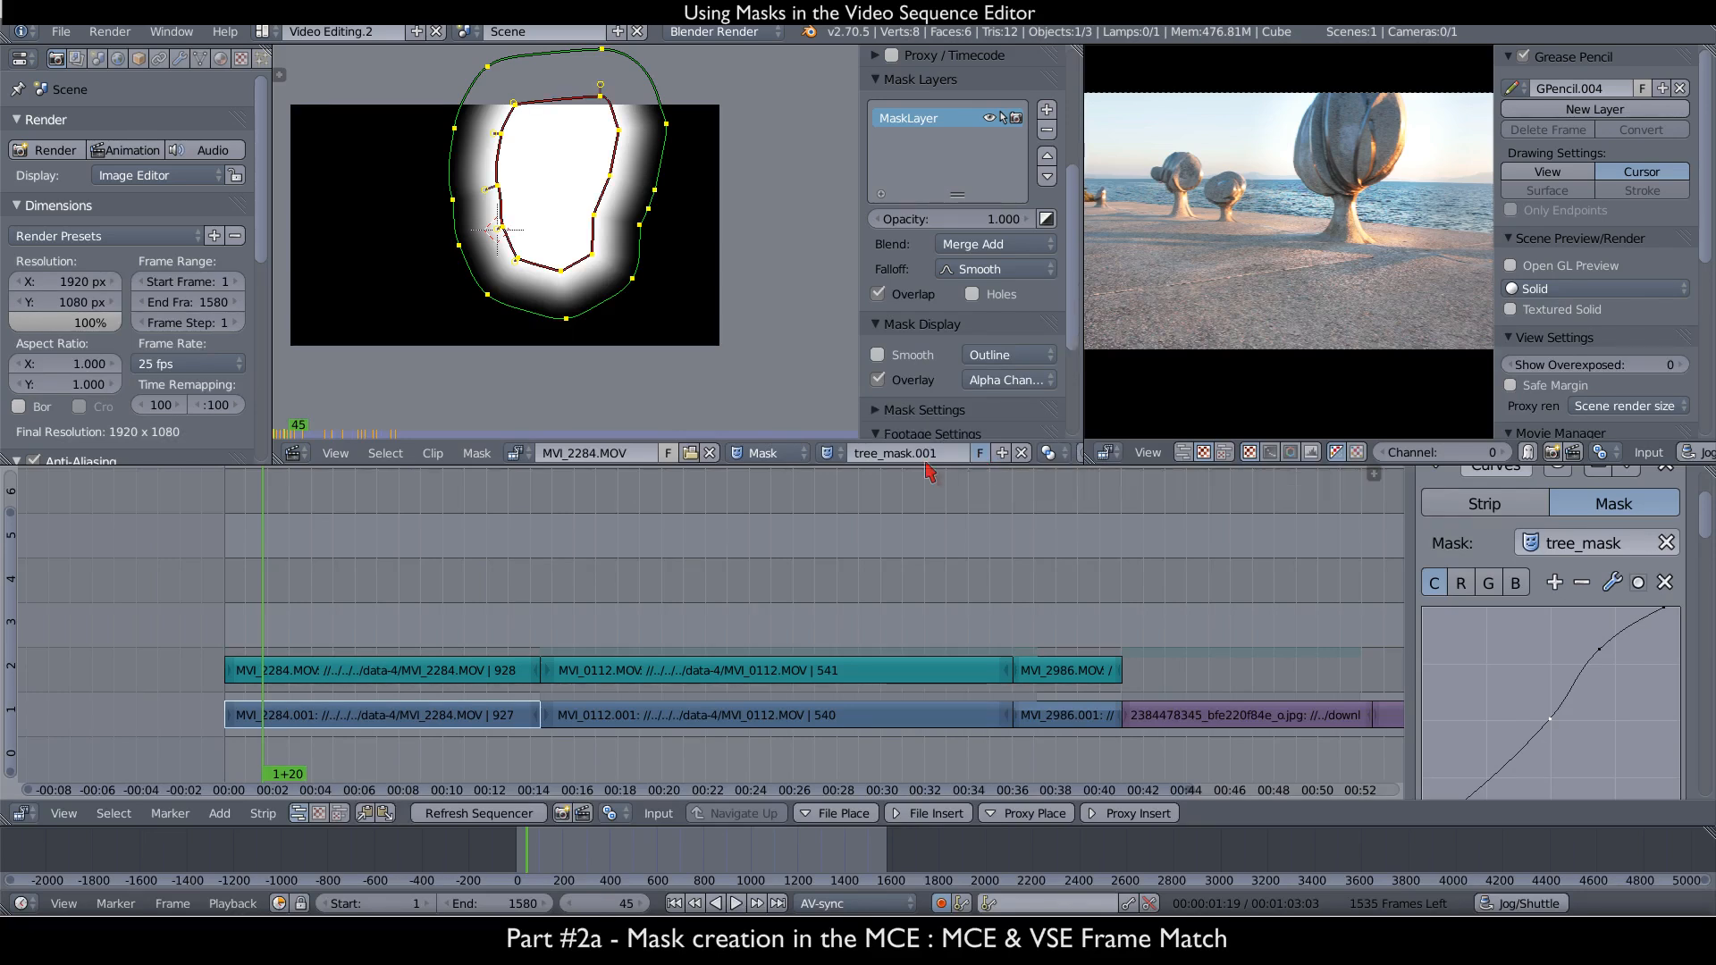
key(Right)
text(-)
key(Return)
click(1046, 220)
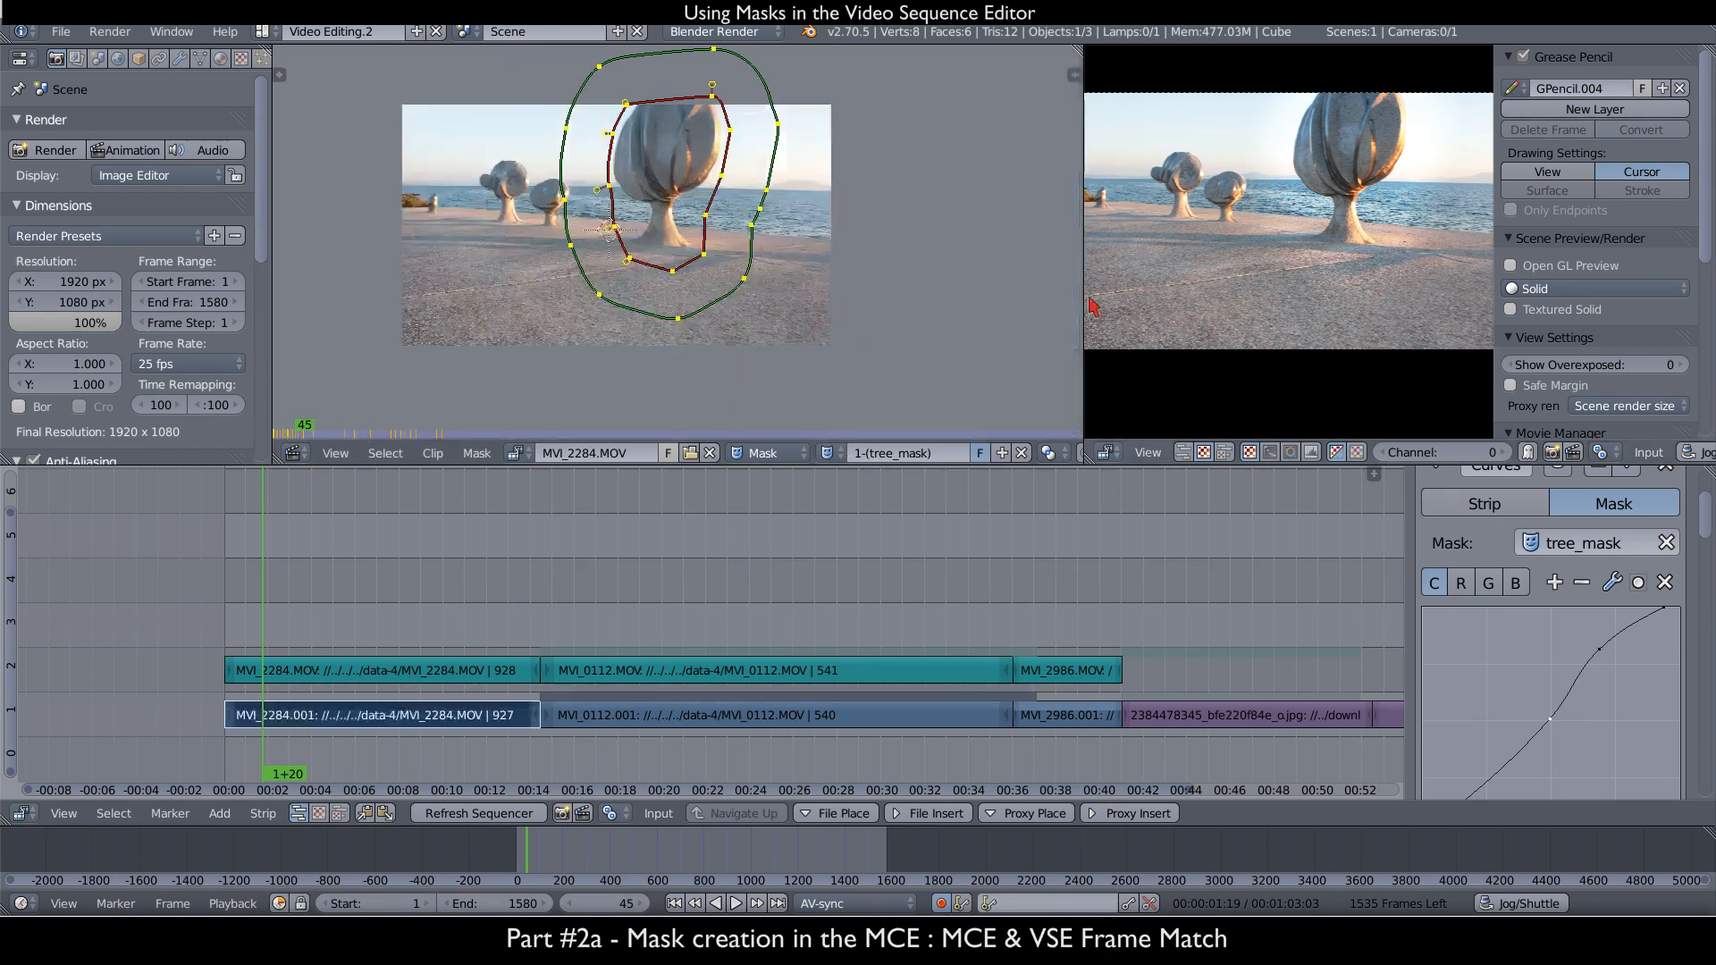
- Widen the sequencer preview and, at frame 246, collapse the strip's first Curves modifier and add a second Curves modifier
drag(1084, 295, 614, 341)
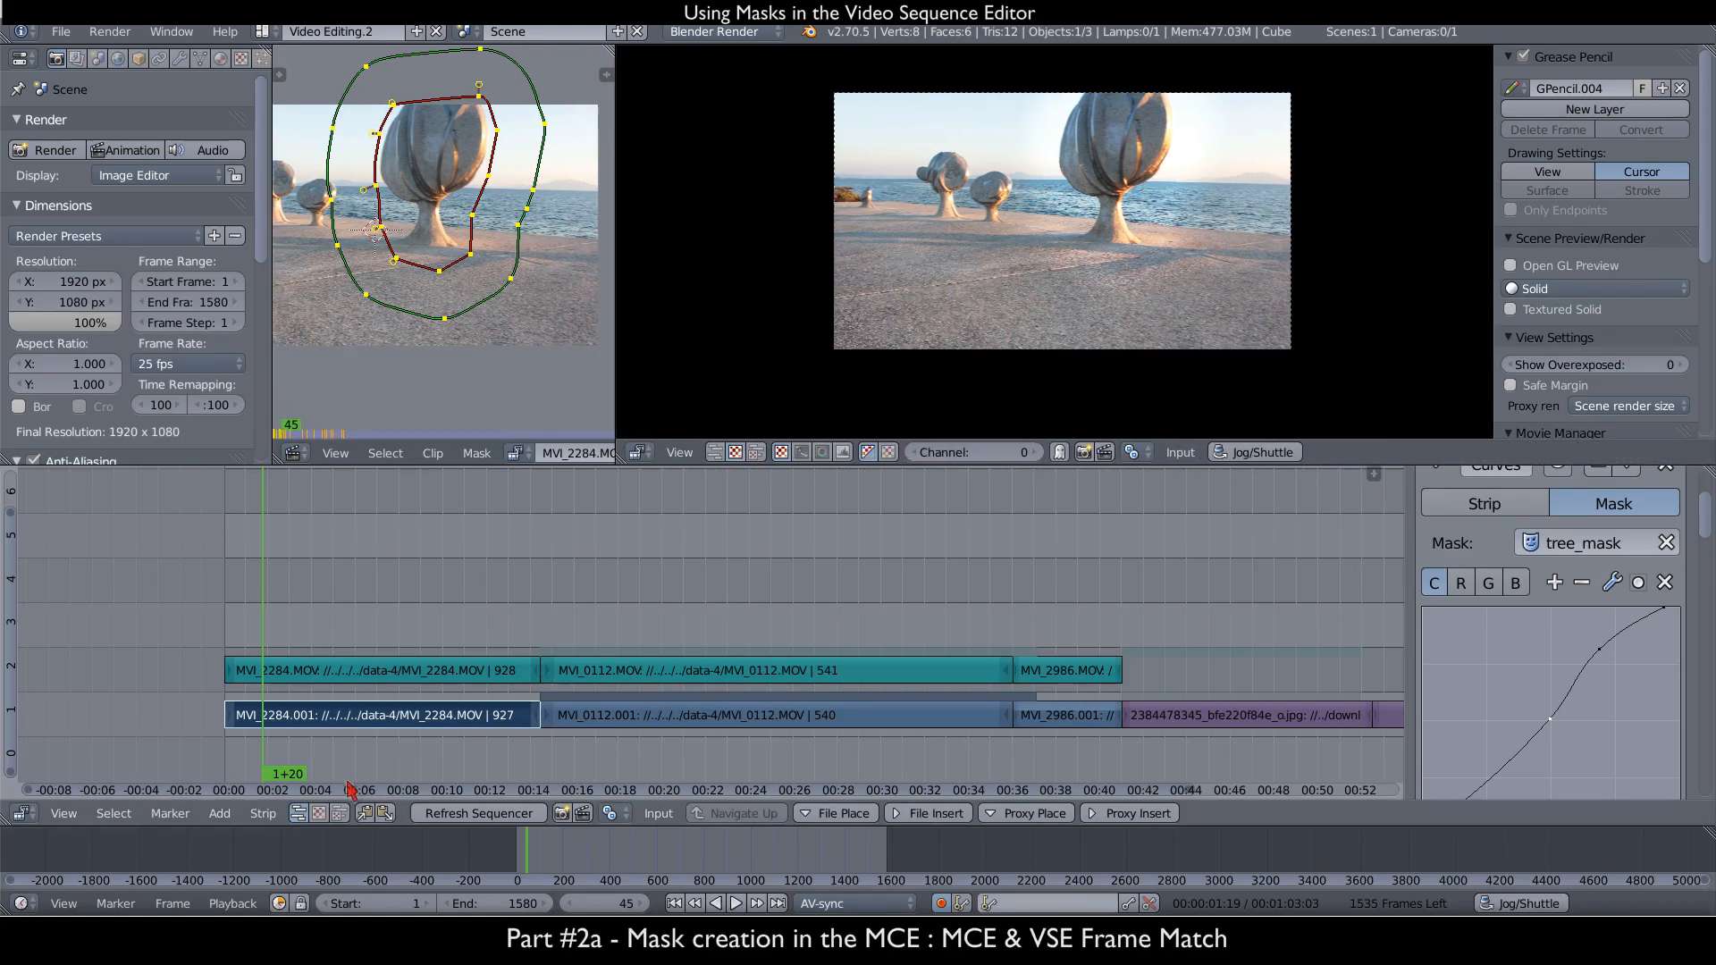
click(440, 691)
scroll(1452, 577, up, 4)
click(1437, 607)
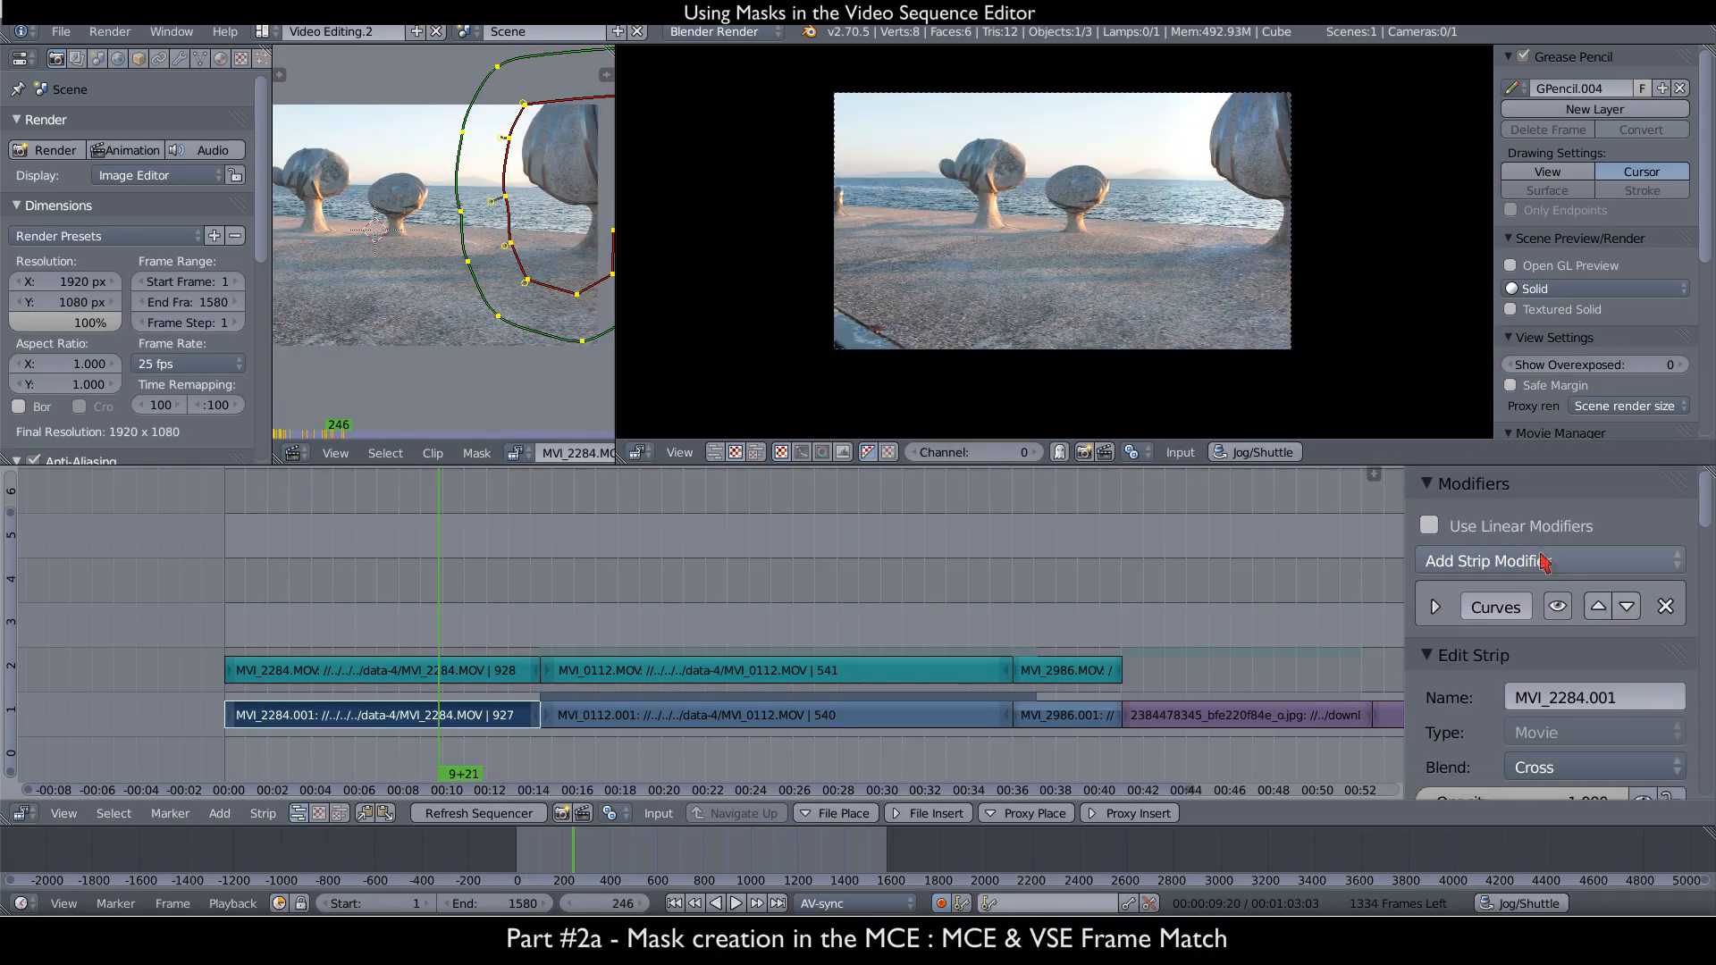
click(1544, 560)
click(1543, 634)
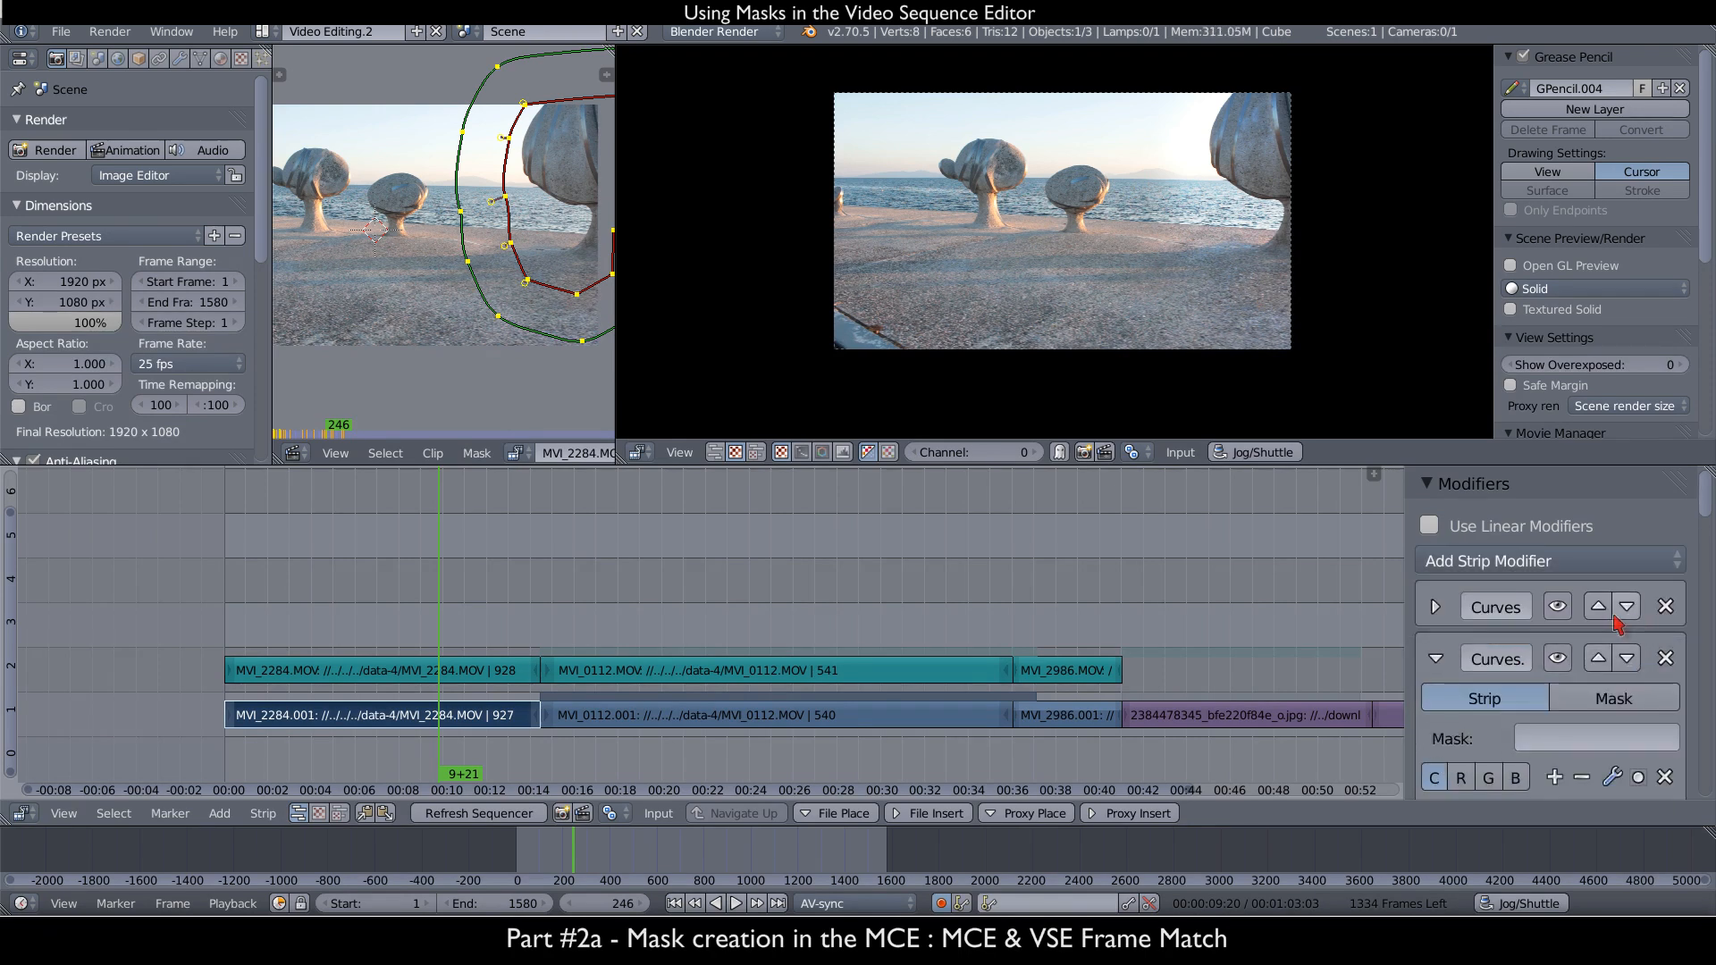
- Set the second Curves modifier to Mask input and assign the 1-(tree_mask) mask to it
scroll(1555, 630, down, 3)
click(1613, 591)
click(1598, 632)
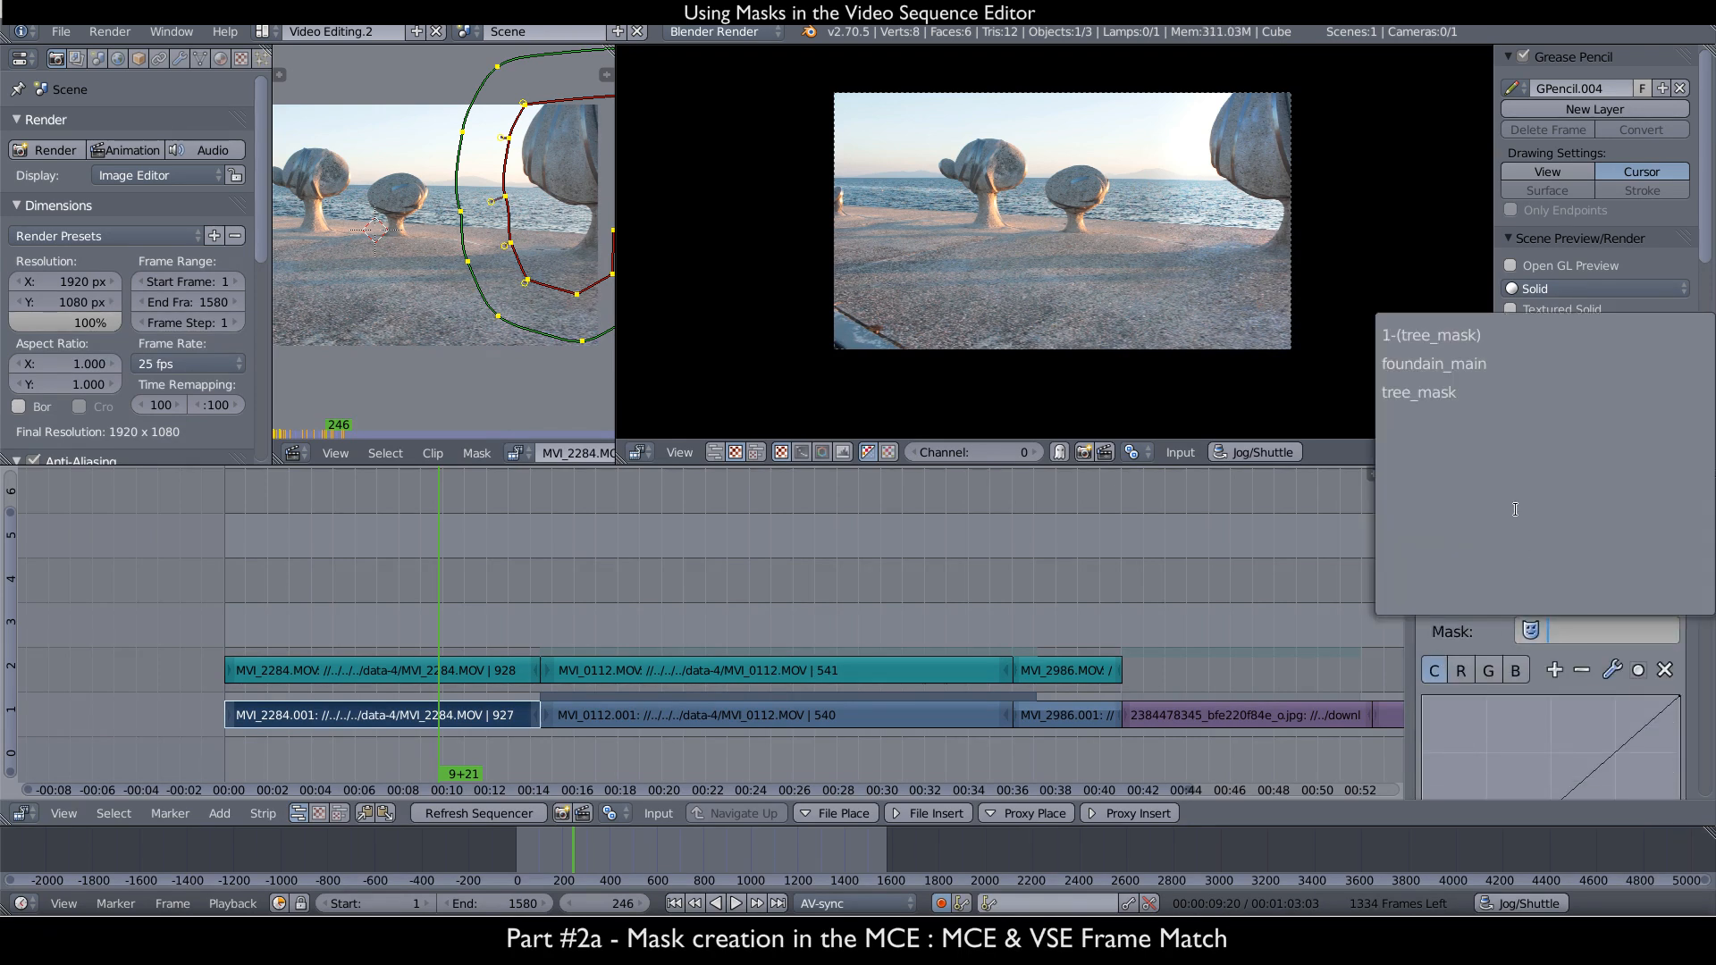
click(1487, 337)
- Shape the second modifier's combined curve with a midpoint and a darkening shadow point at about X 0.335, Y 0.239
scroll(1597, 605, down, 5)
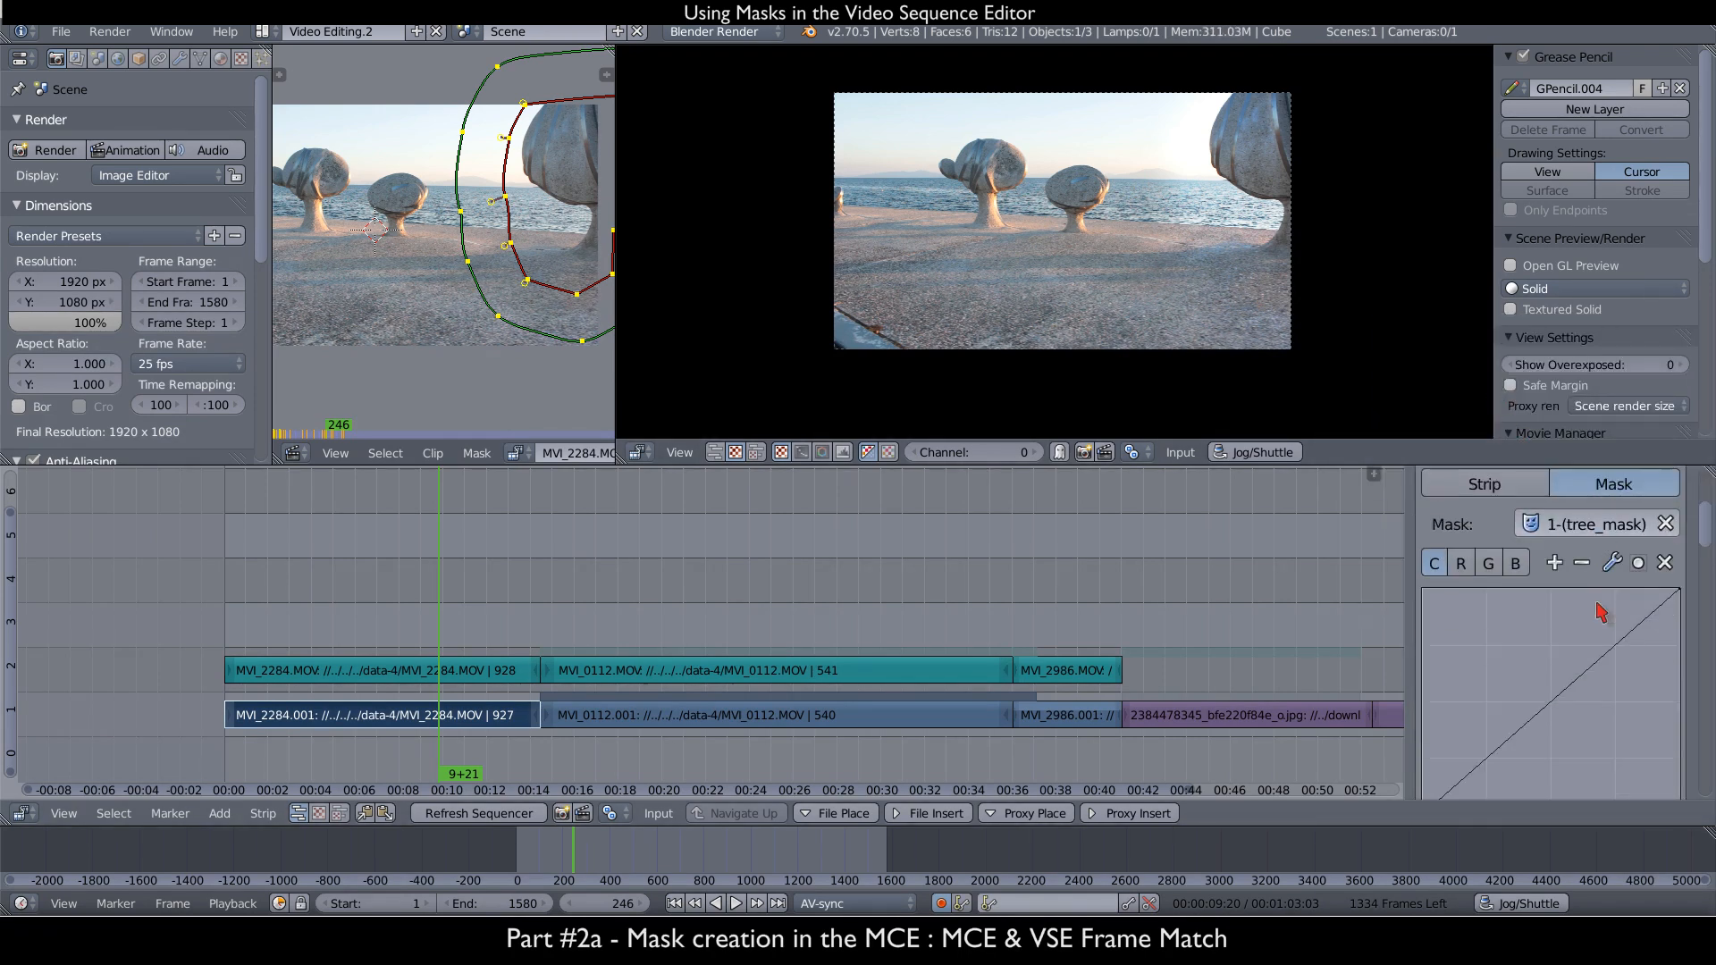
scroll(1108, 268, down, 1)
scroll(1108, 268, up, 1)
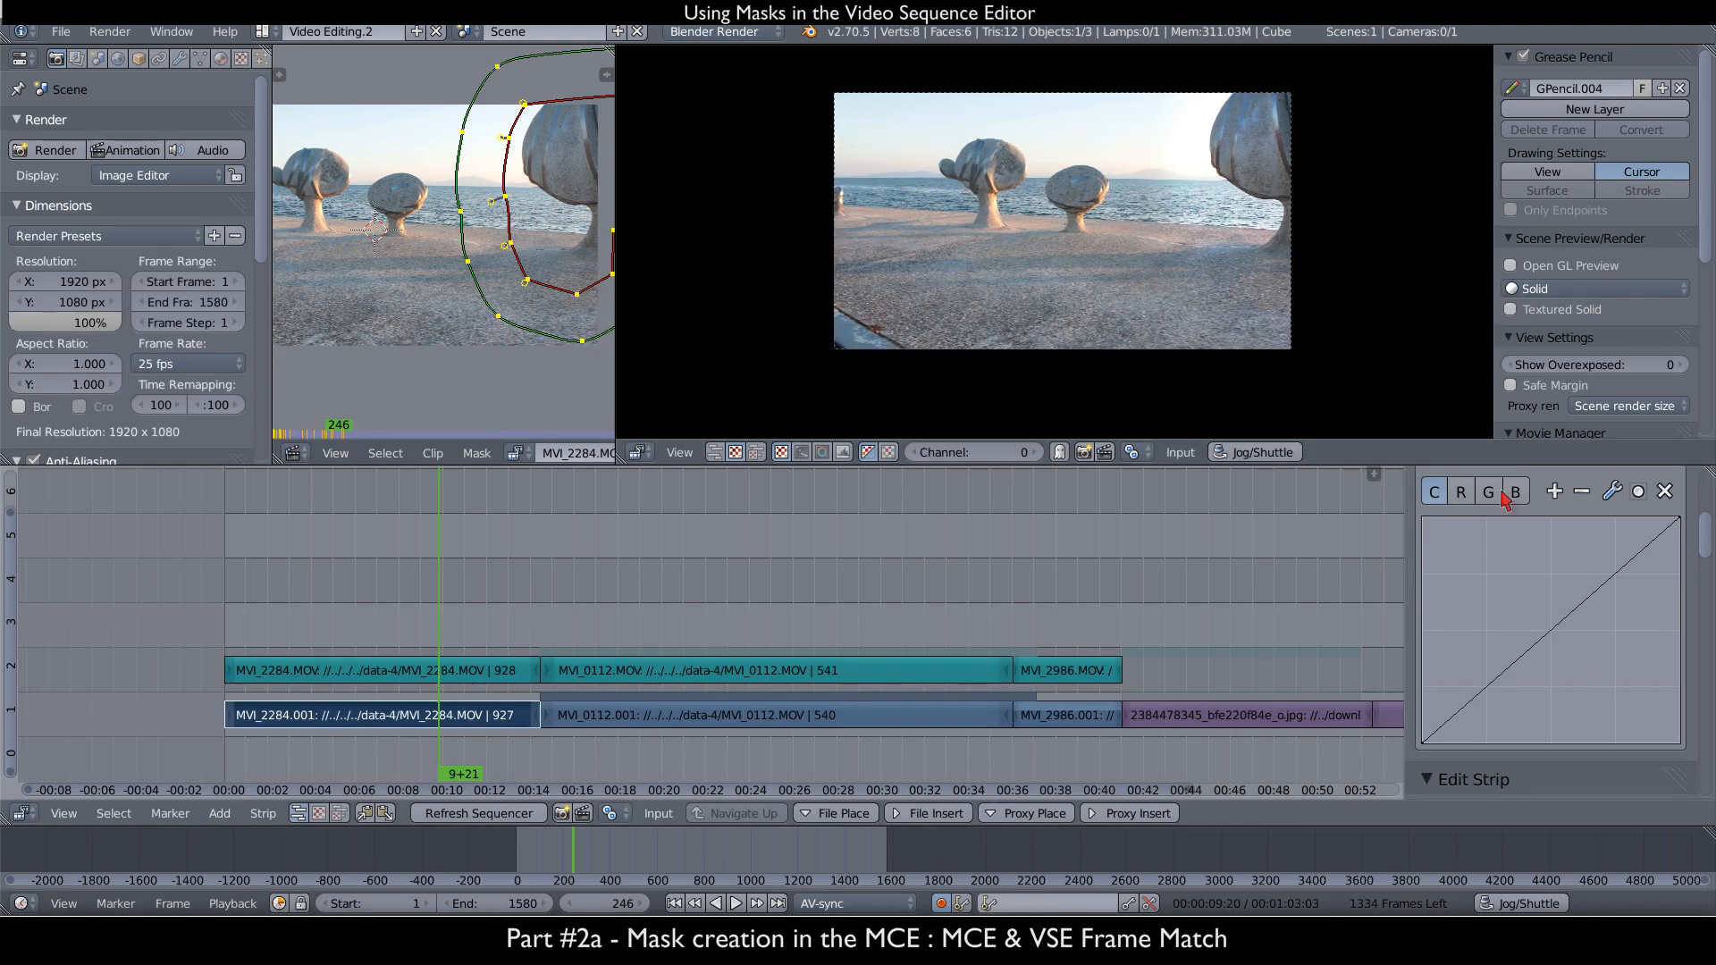
click(1546, 629)
drag(1502, 672, 1509, 689)
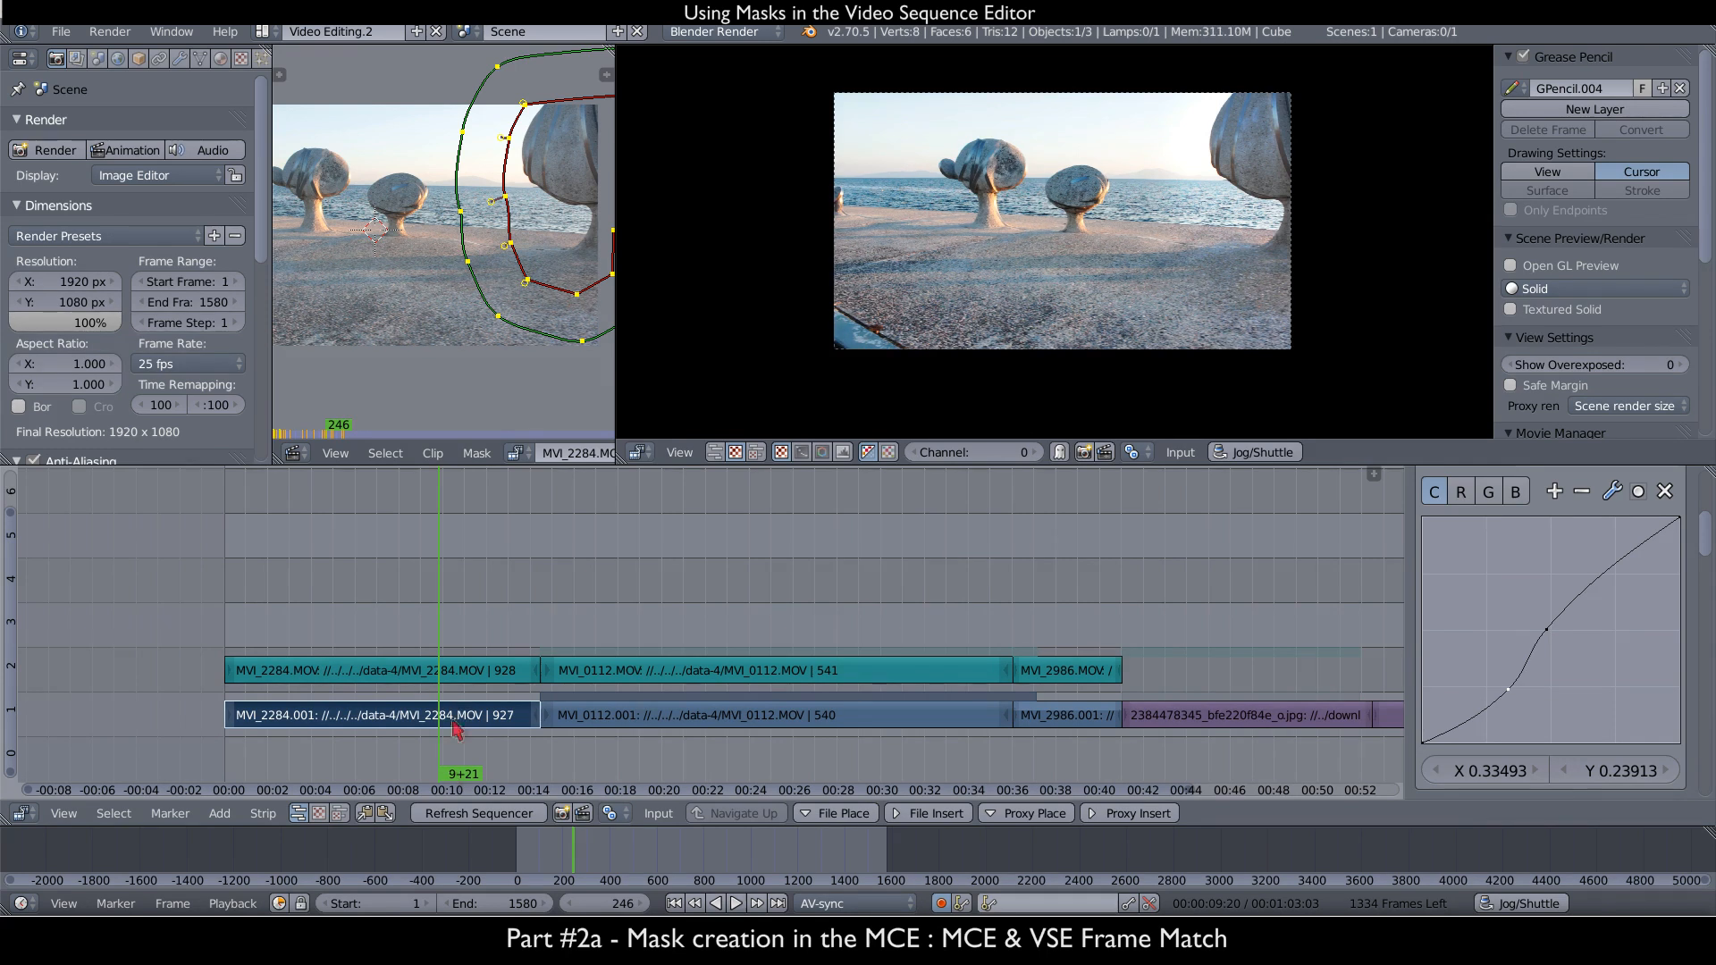
- At frame 1, refine the curve's shadow point to about X 0.297, Y 0.201 and its midpoint to about X 0.493, Y 0.484
key(shift+Left)
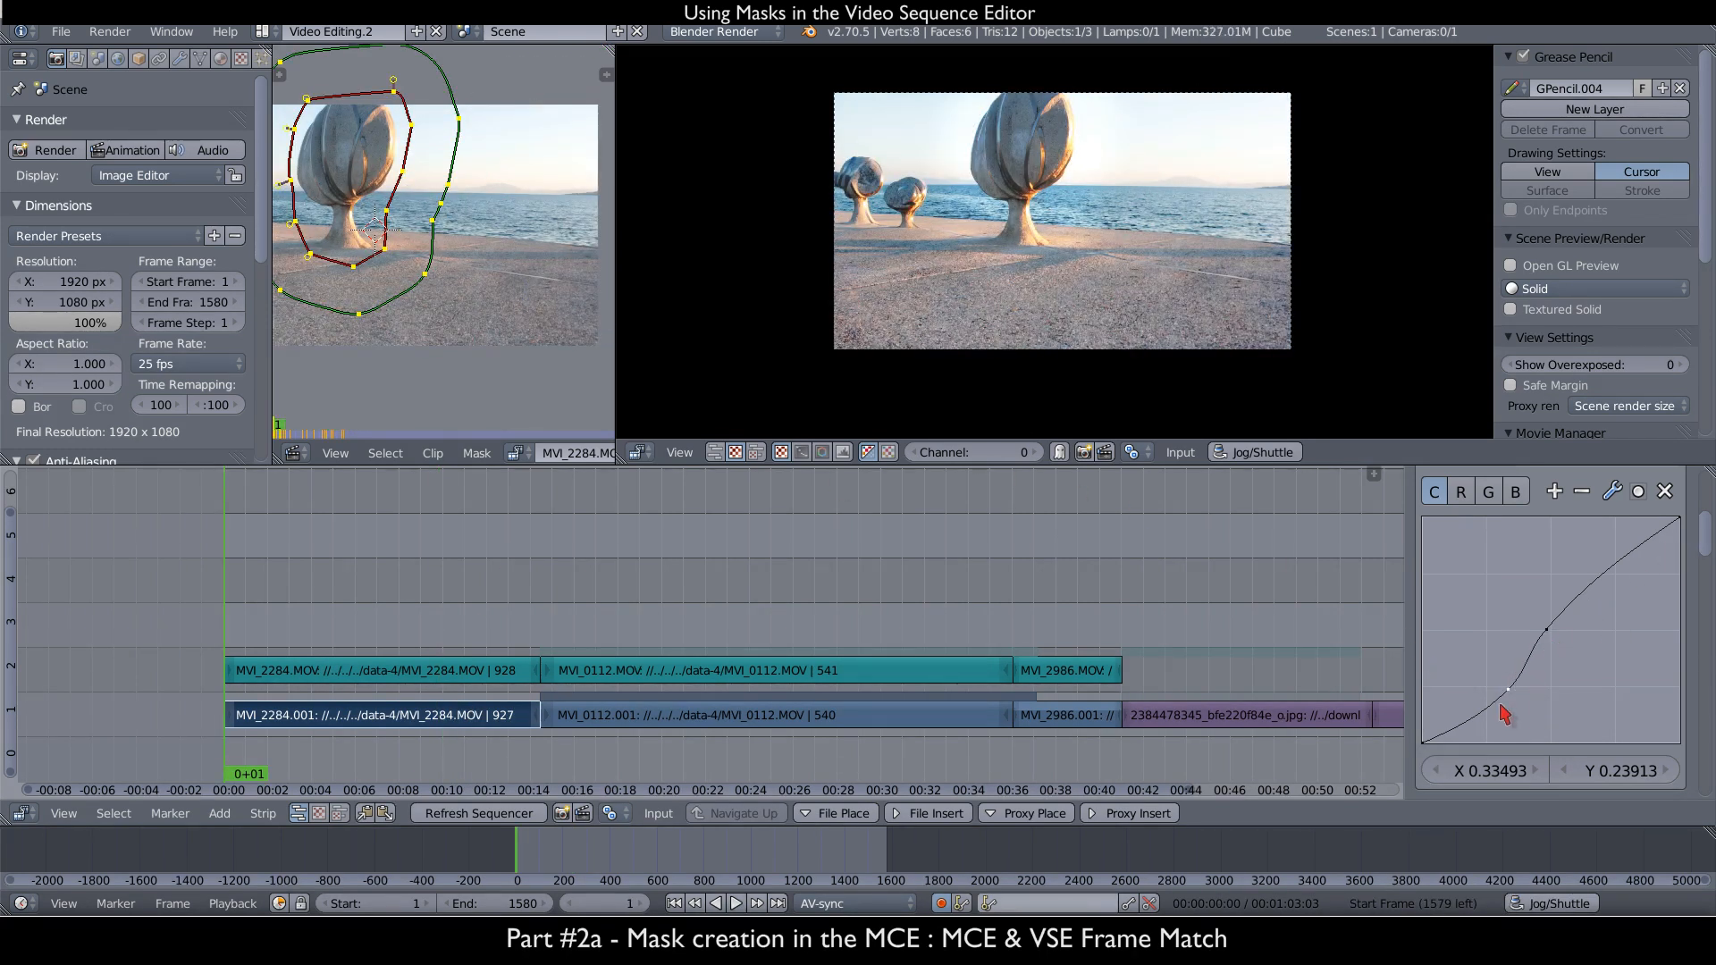
drag(1511, 692, 1498, 698)
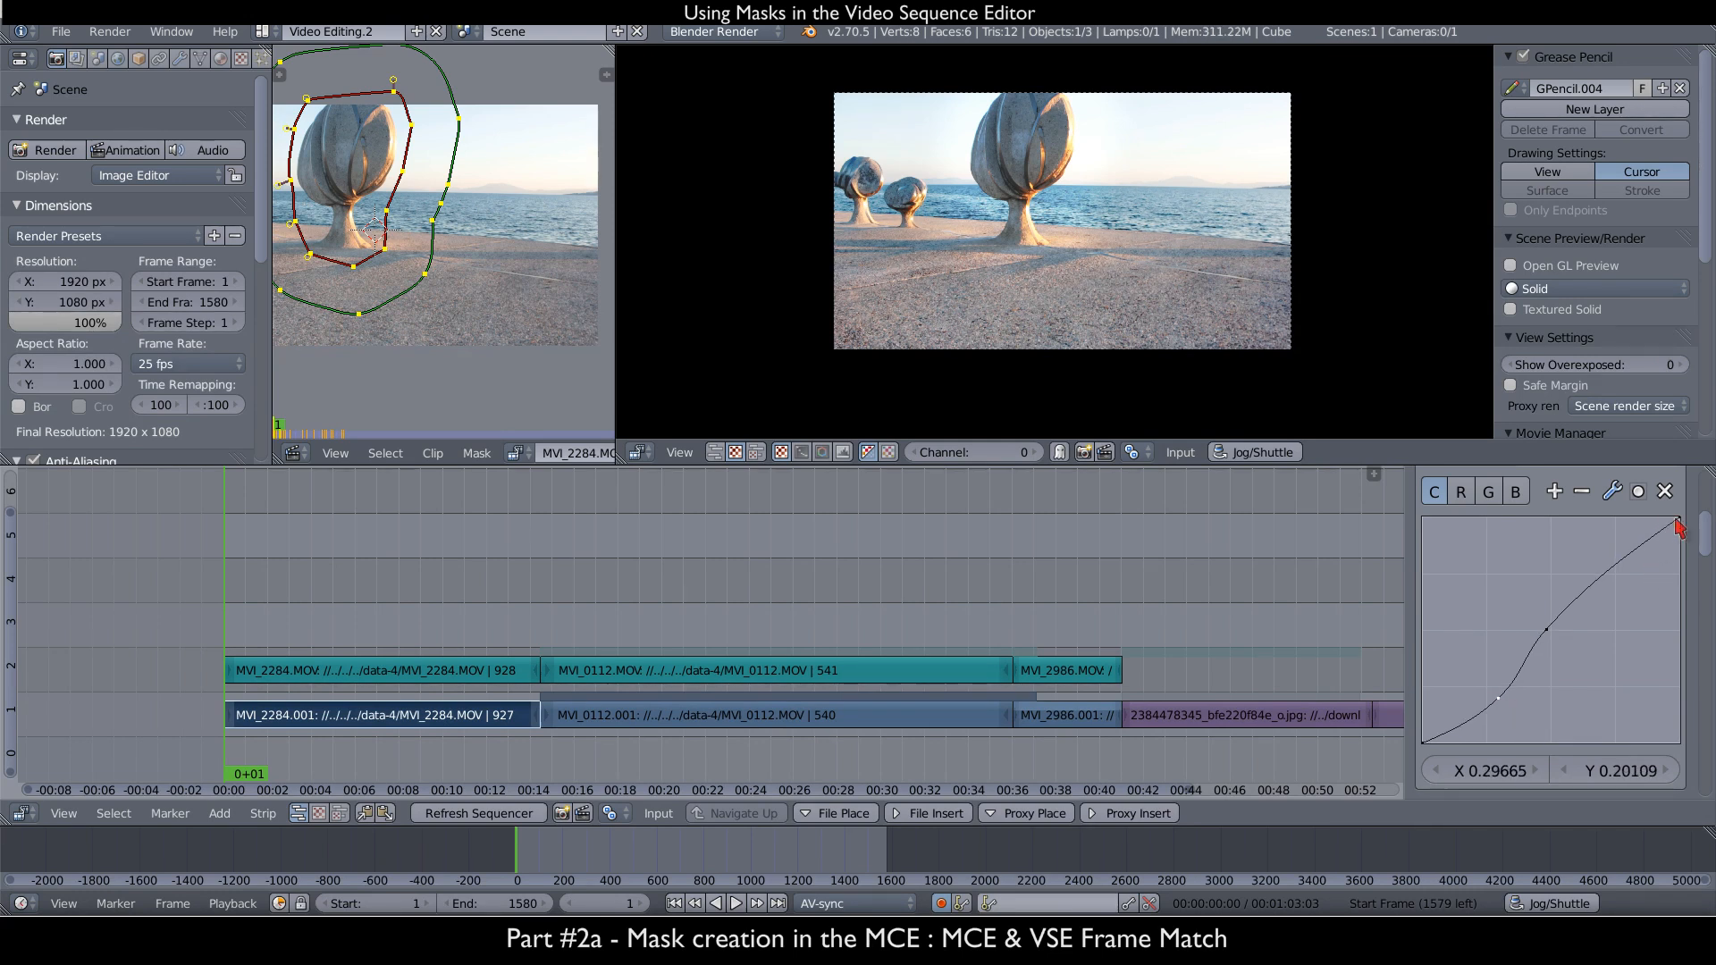
mouse_move(1547, 631)
mouse_down()
mouse_move(1569, 652)
mouse_move(1549, 634)
mouse_up()
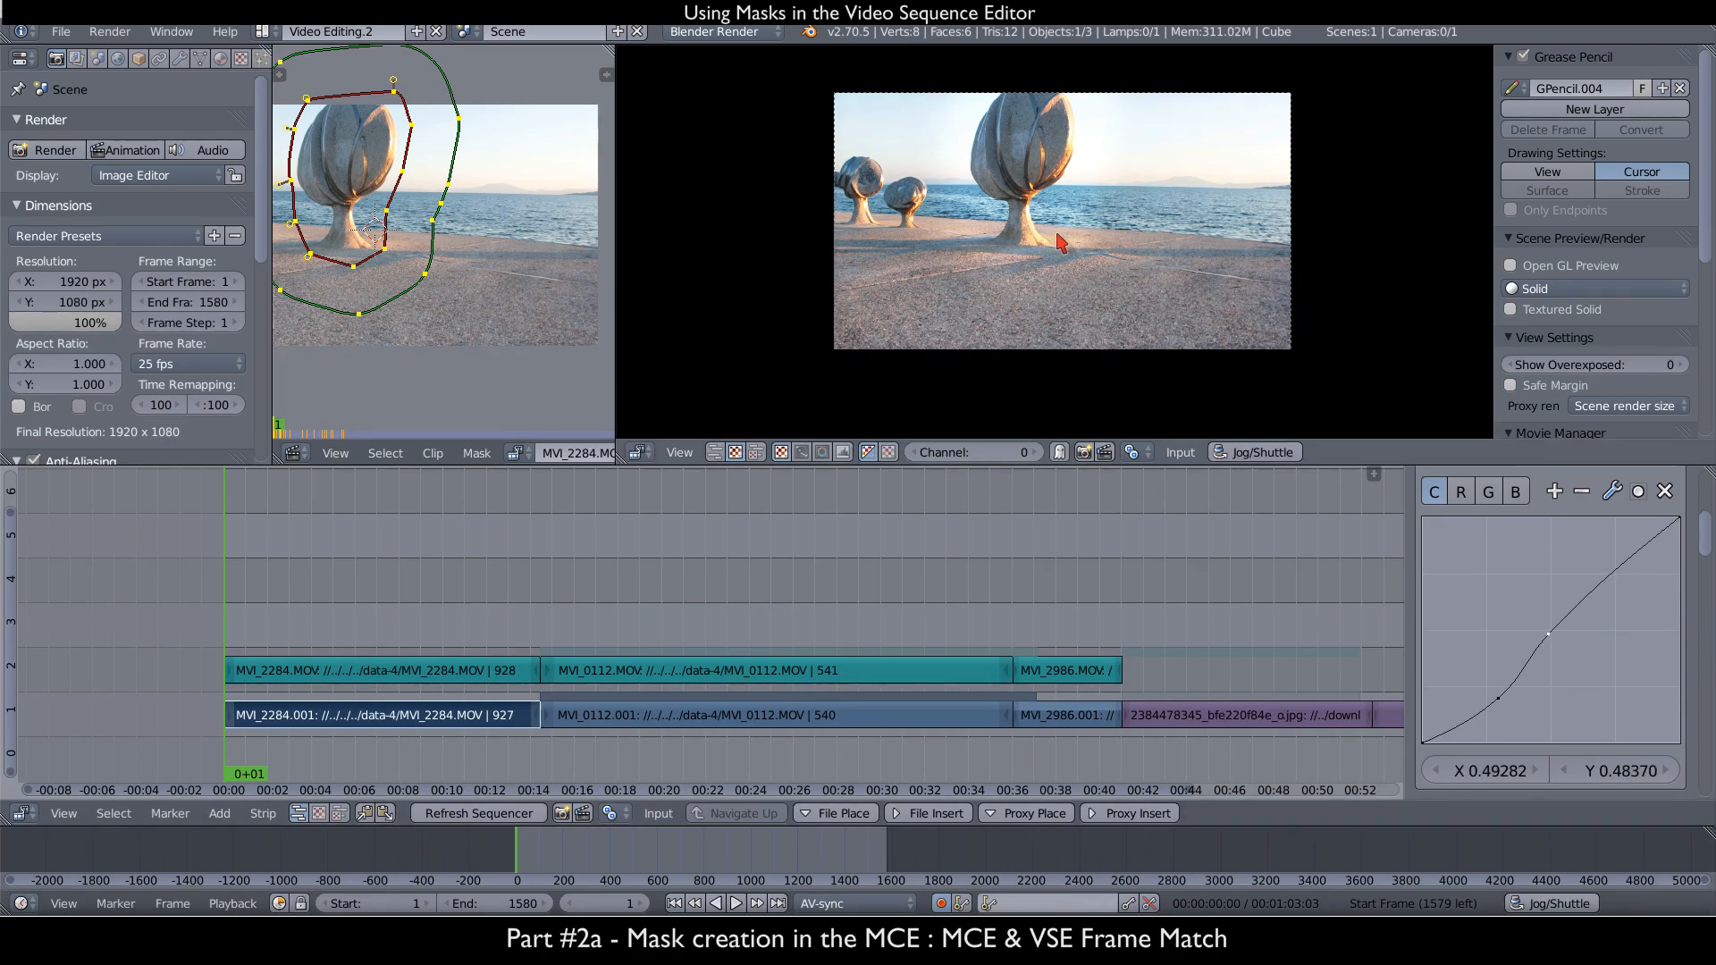
- Move the curve's black point to about X 0.086, Y 0 and, at frame 143, its midpoint to about X 0.526, Y 0.522
scroll(1060, 242, up, 2)
scroll(1060, 243, up, 1)
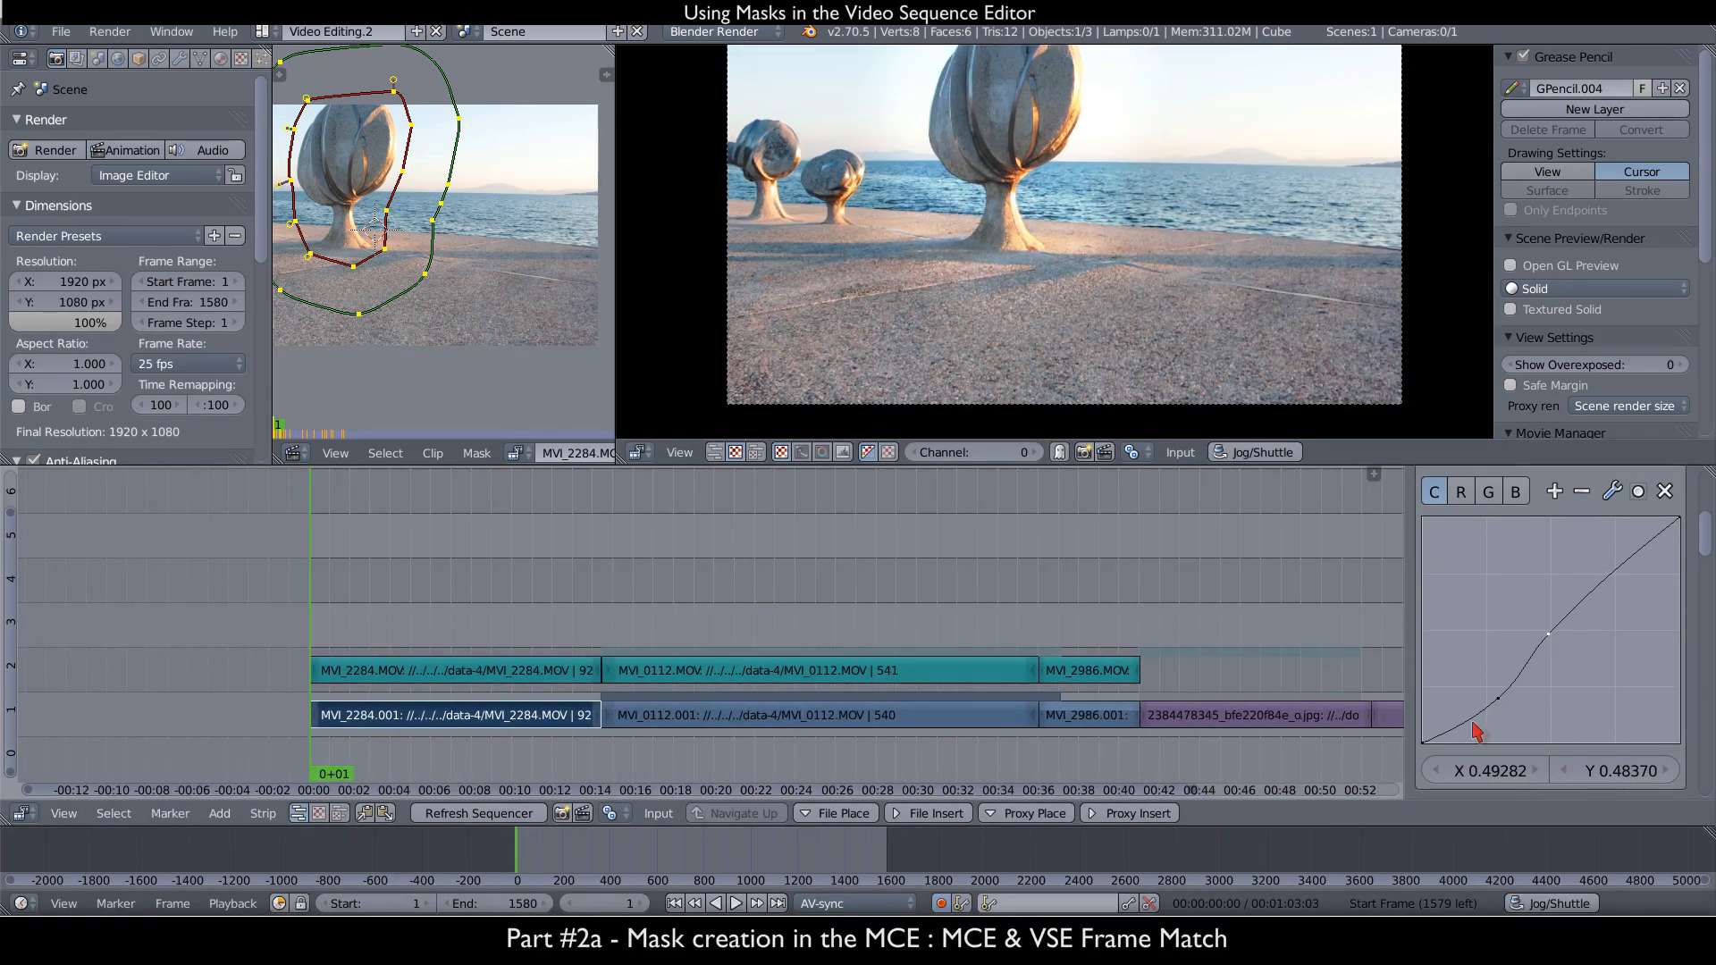
drag(1424, 743, 1443, 743)
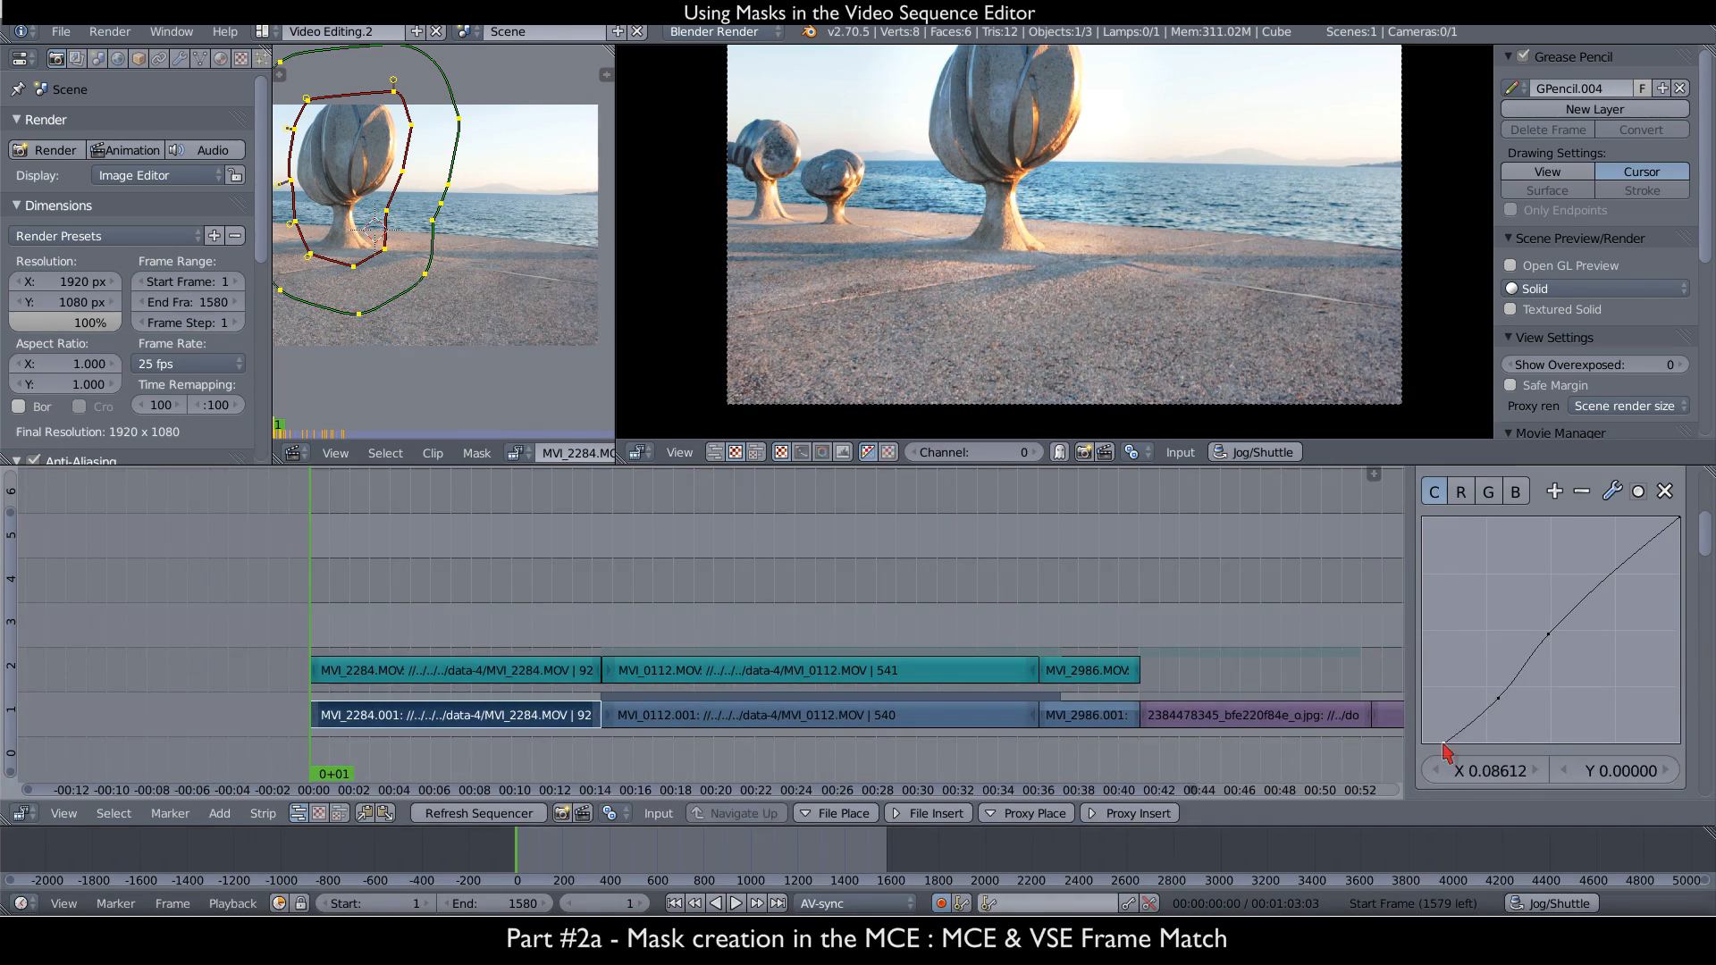
scroll(1188, 281, down, 1)
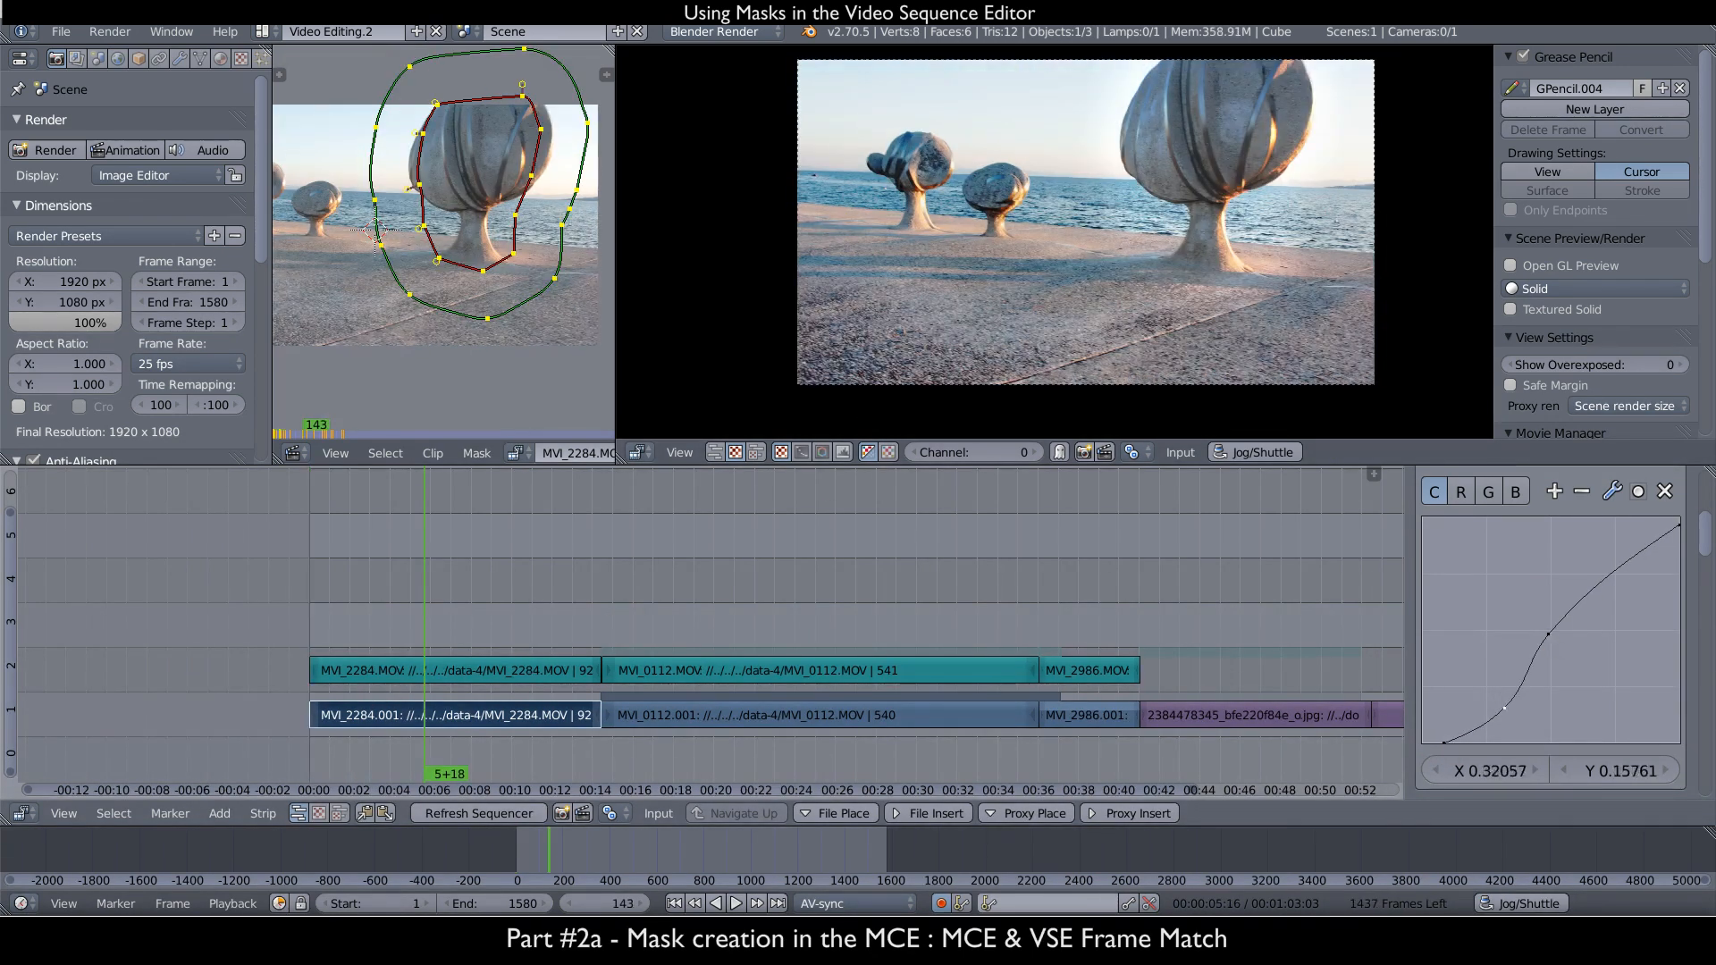
drag(1549, 634, 1556, 625)
scroll(1310, 362, down, 1)
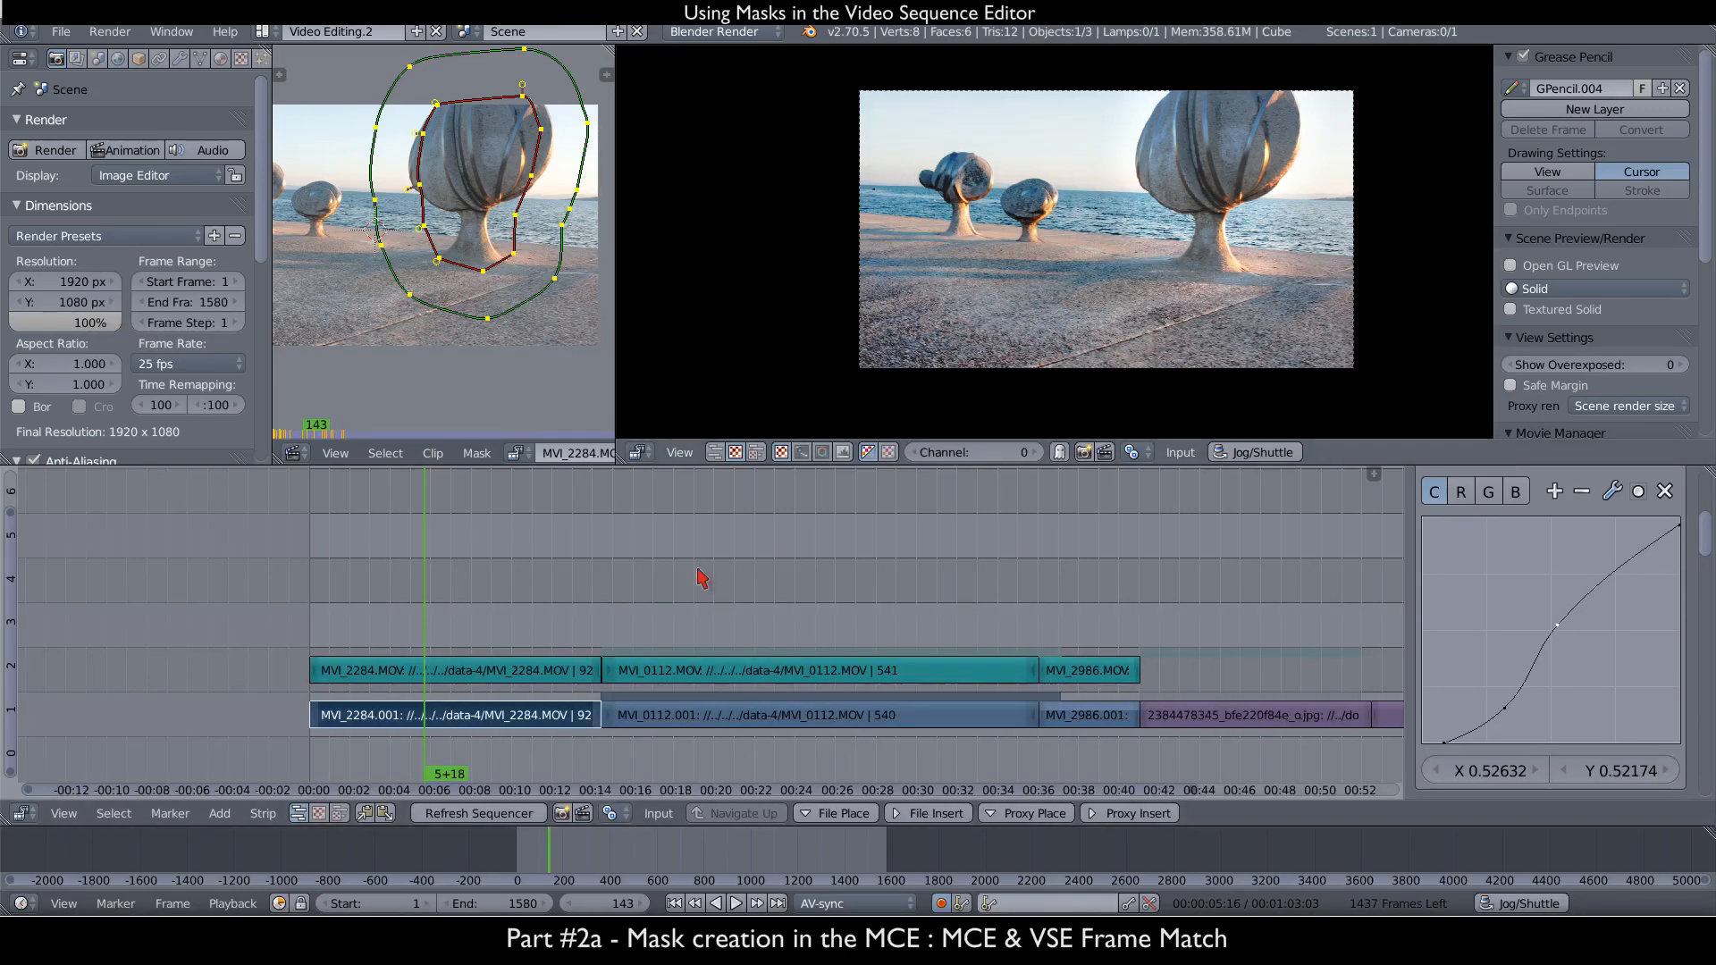
- Go to frame 98 and collapse the second Curves modifier
drag(521, 652, 389, 646)
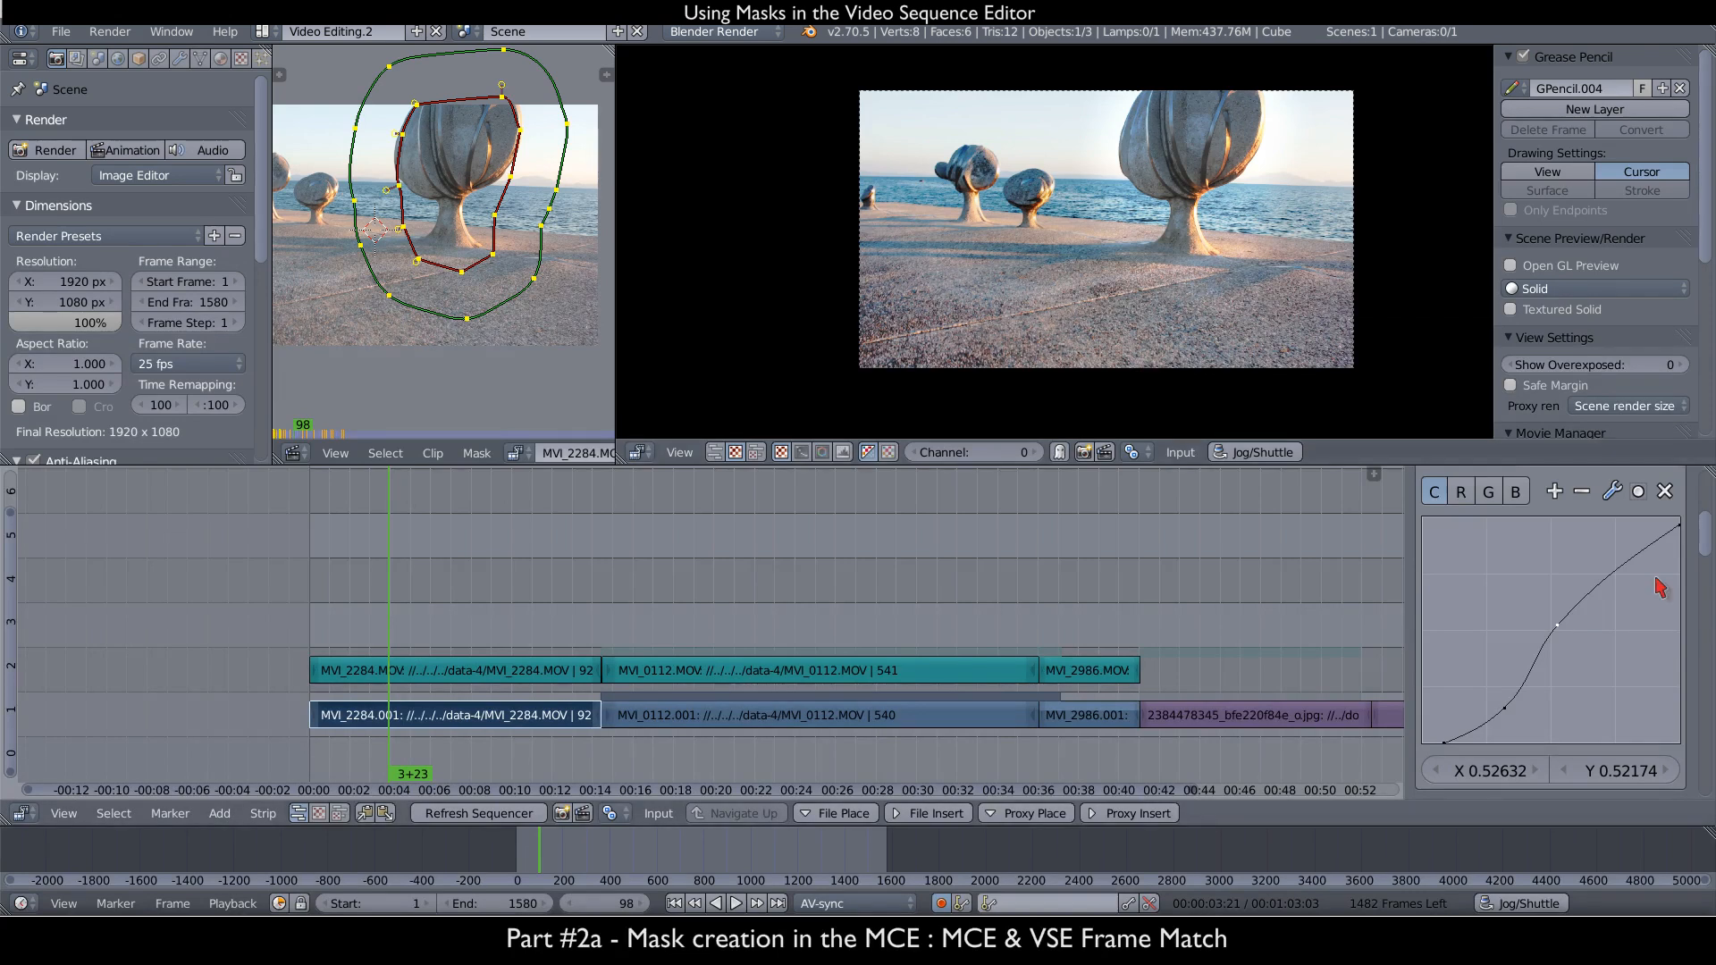
scroll(1519, 577, up, 4)
click(1436, 516)
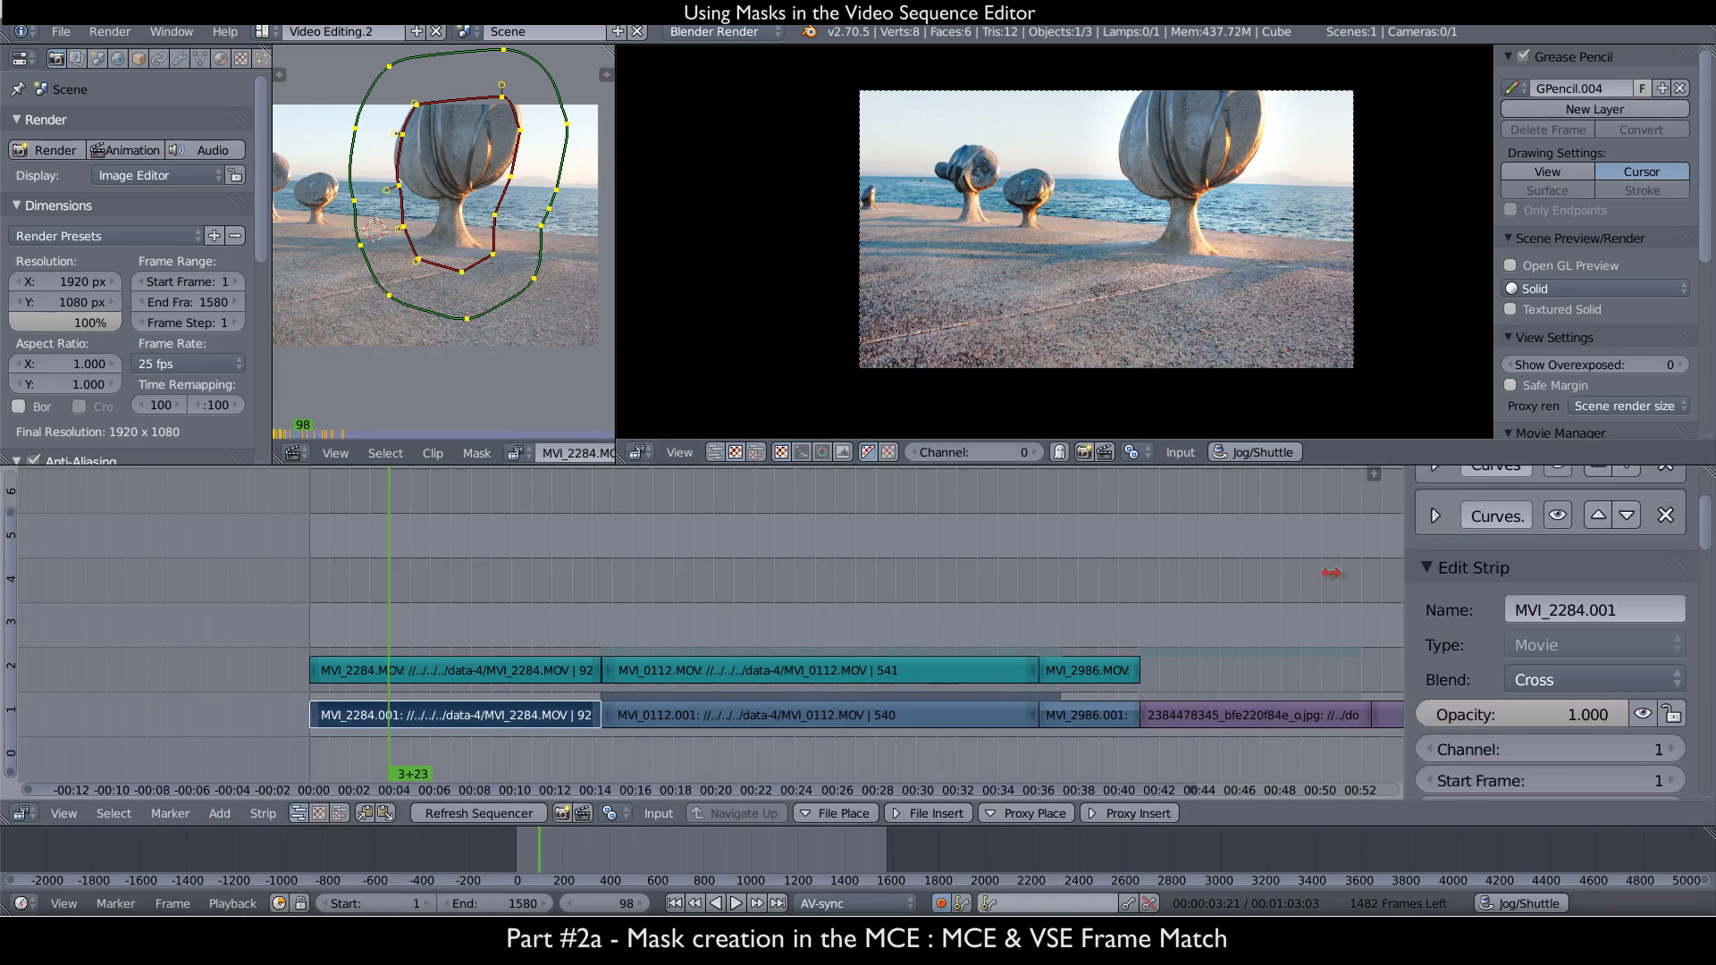
scroll(1684, 578, up, 1)
scroll(1680, 581, up, 1)
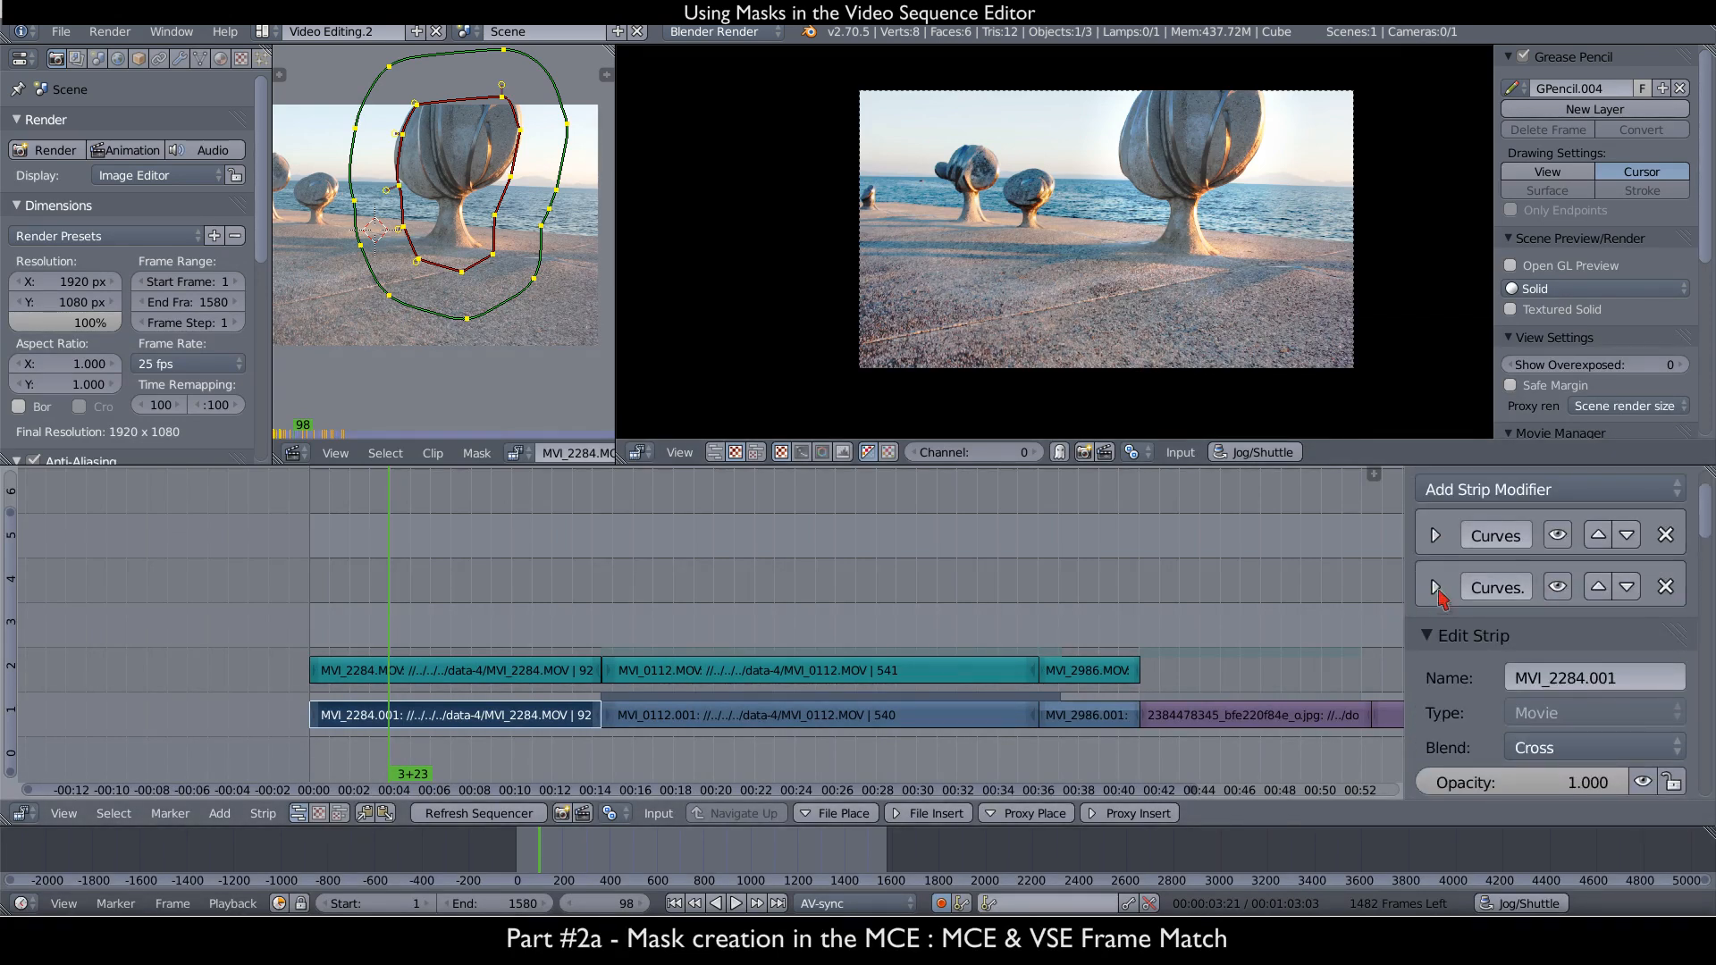
- Add a Hue Correct modifier to the strip, set it to Mask input and assign 1-(tree_mask)
scroll(1604, 541, up, 2)
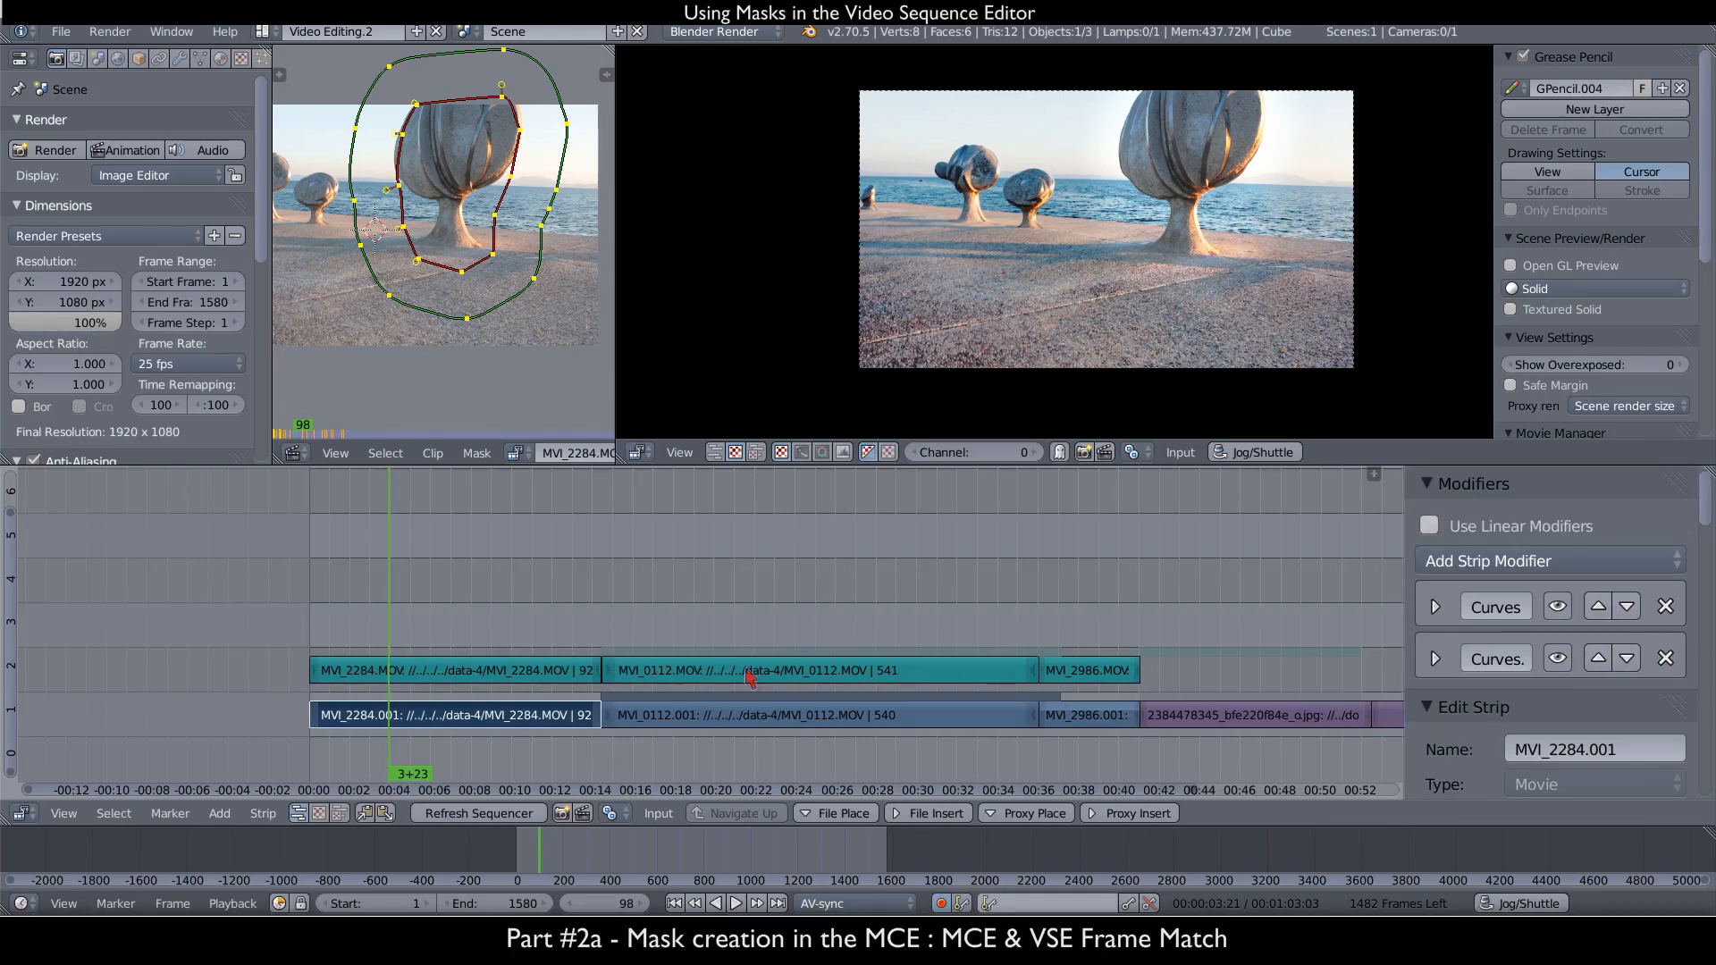
click(1517, 562)
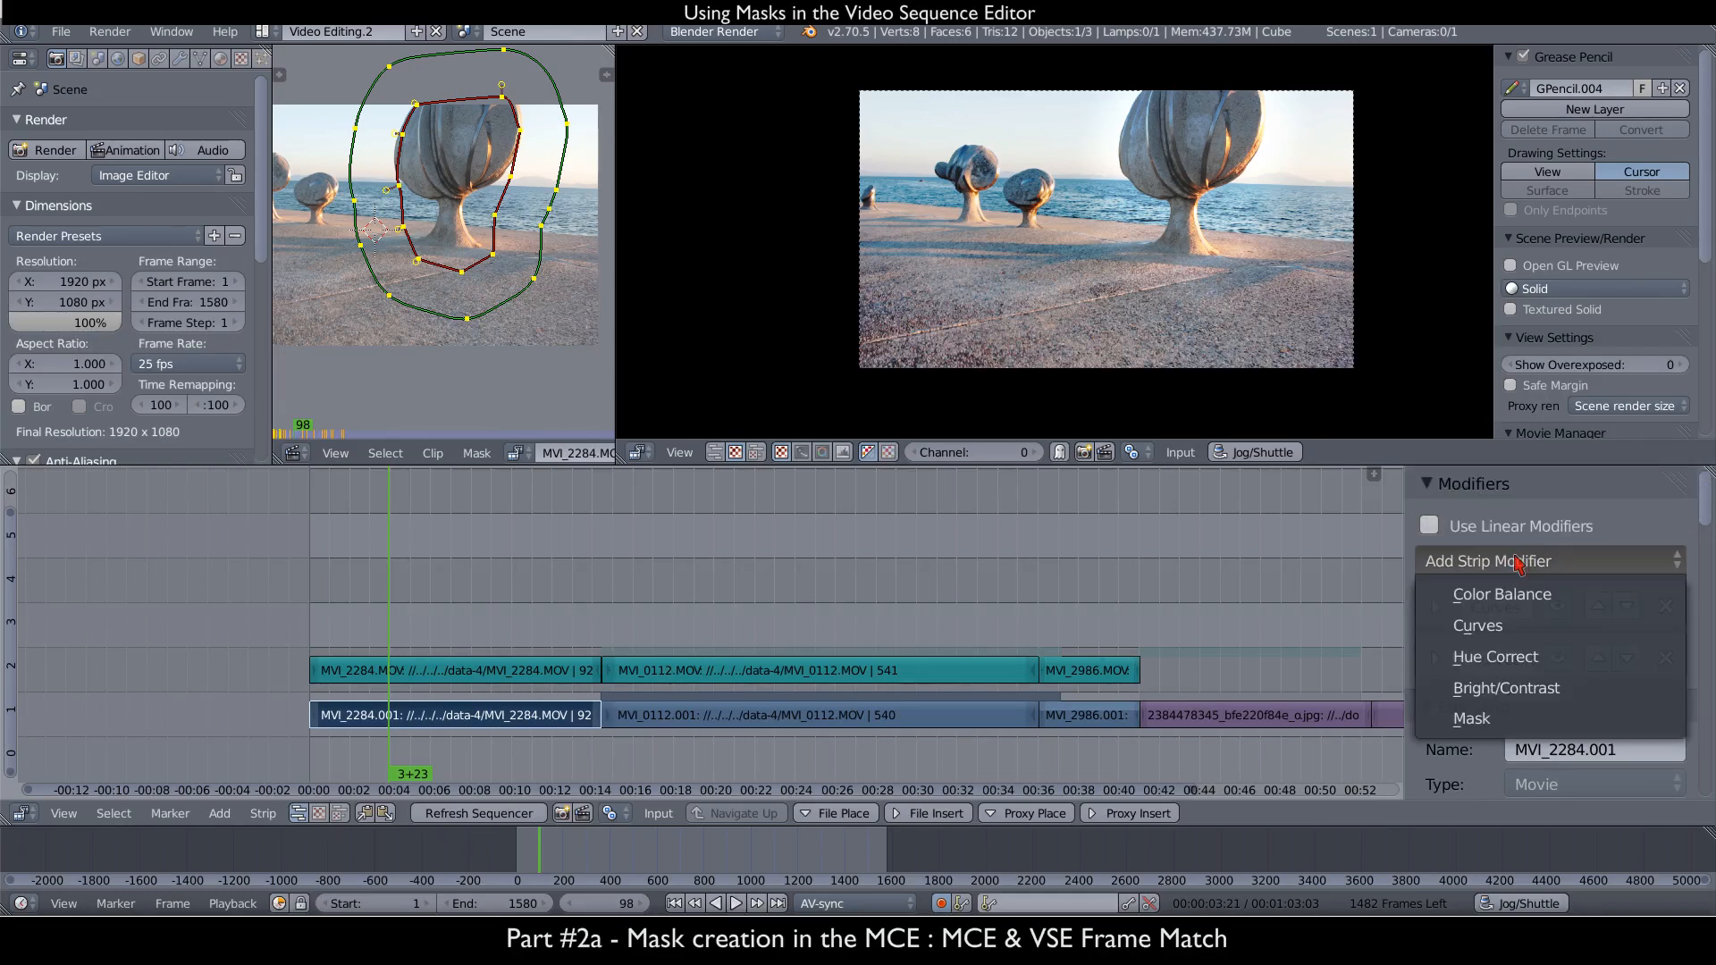
click(1547, 659)
scroll(1555, 626, down, 6)
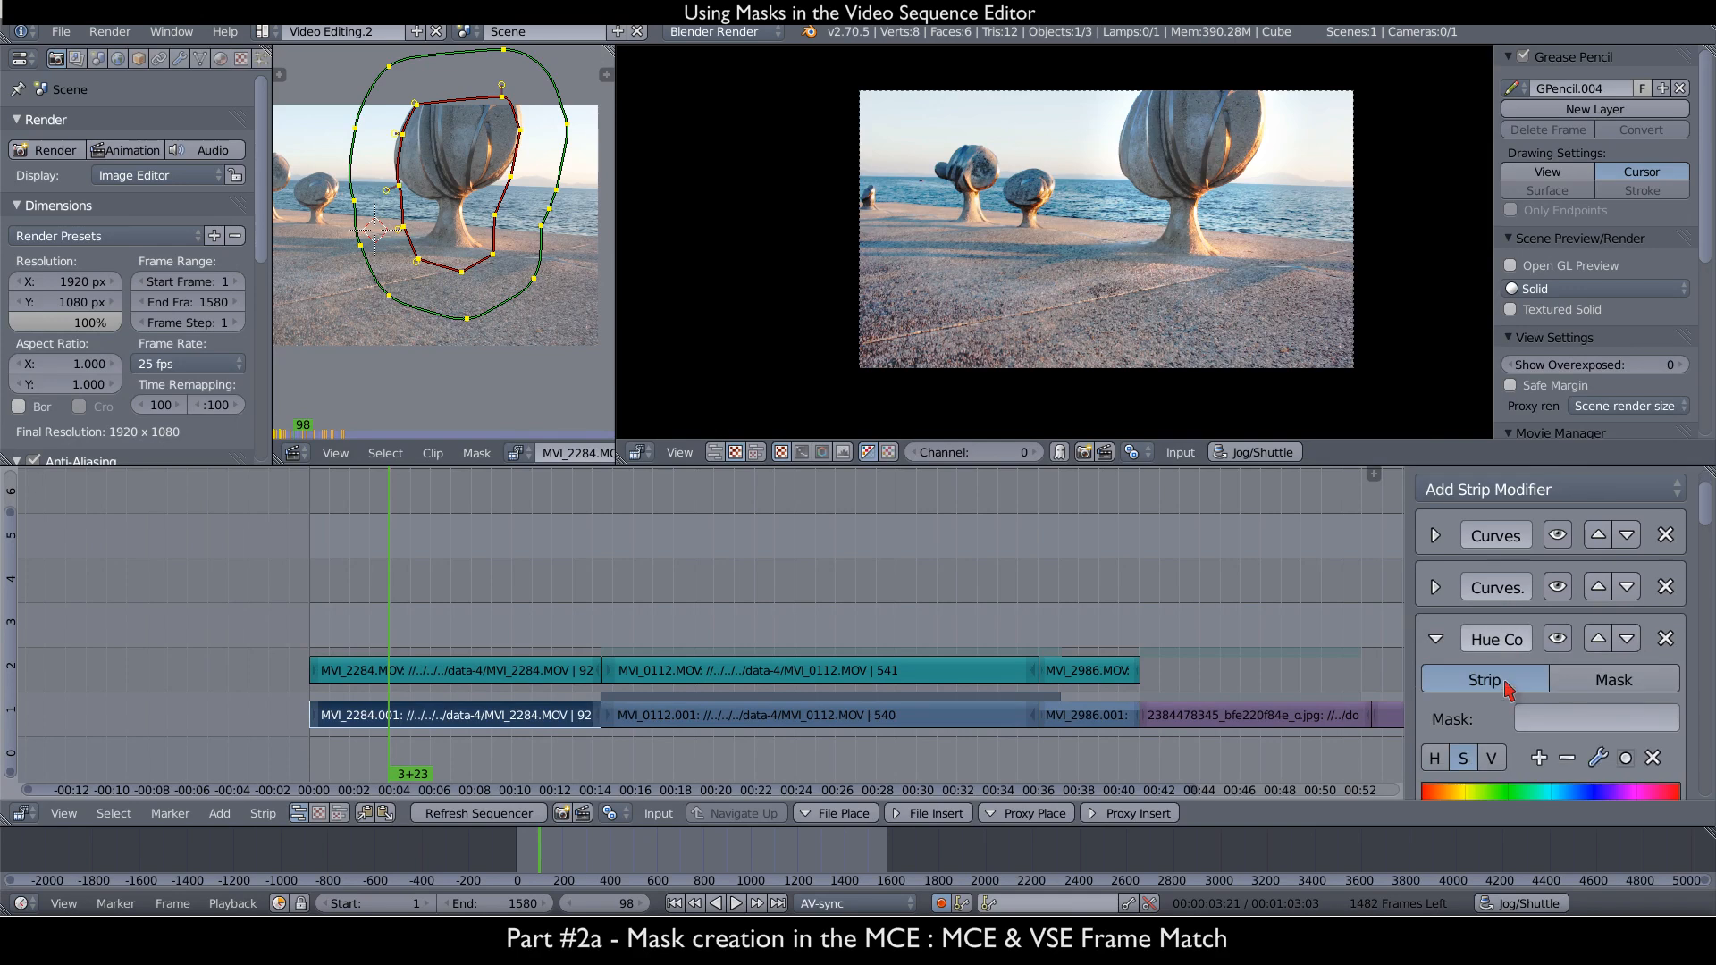
click(1614, 536)
click(1577, 575)
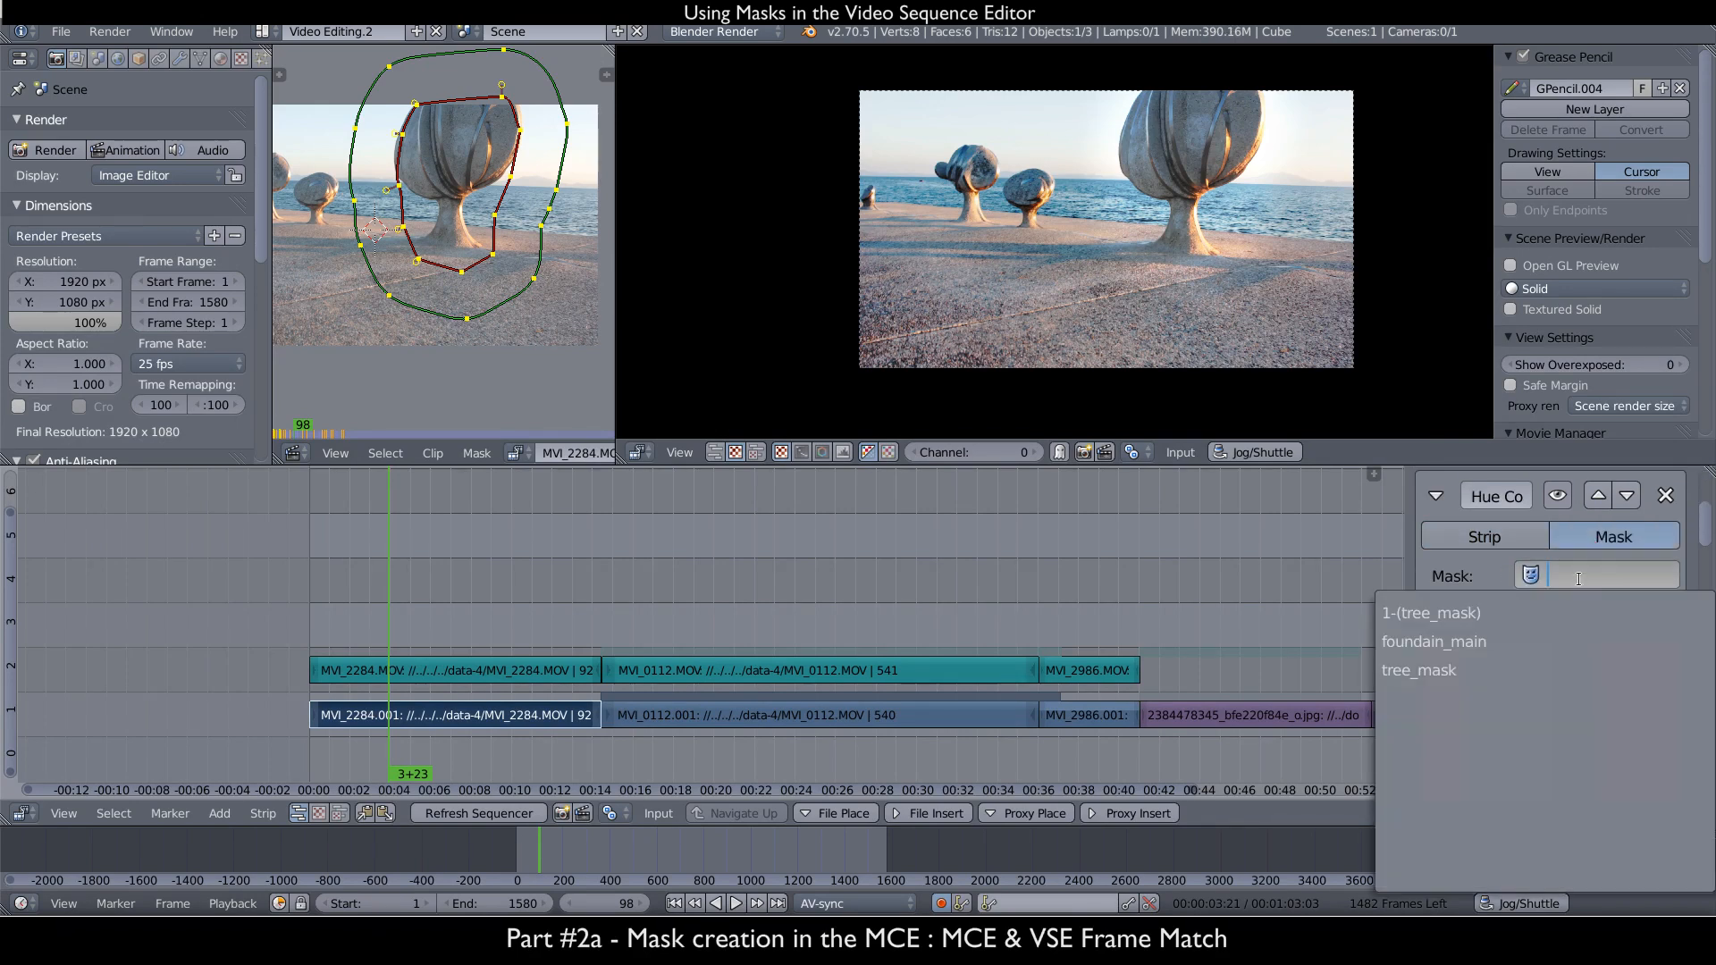
click(1481, 613)
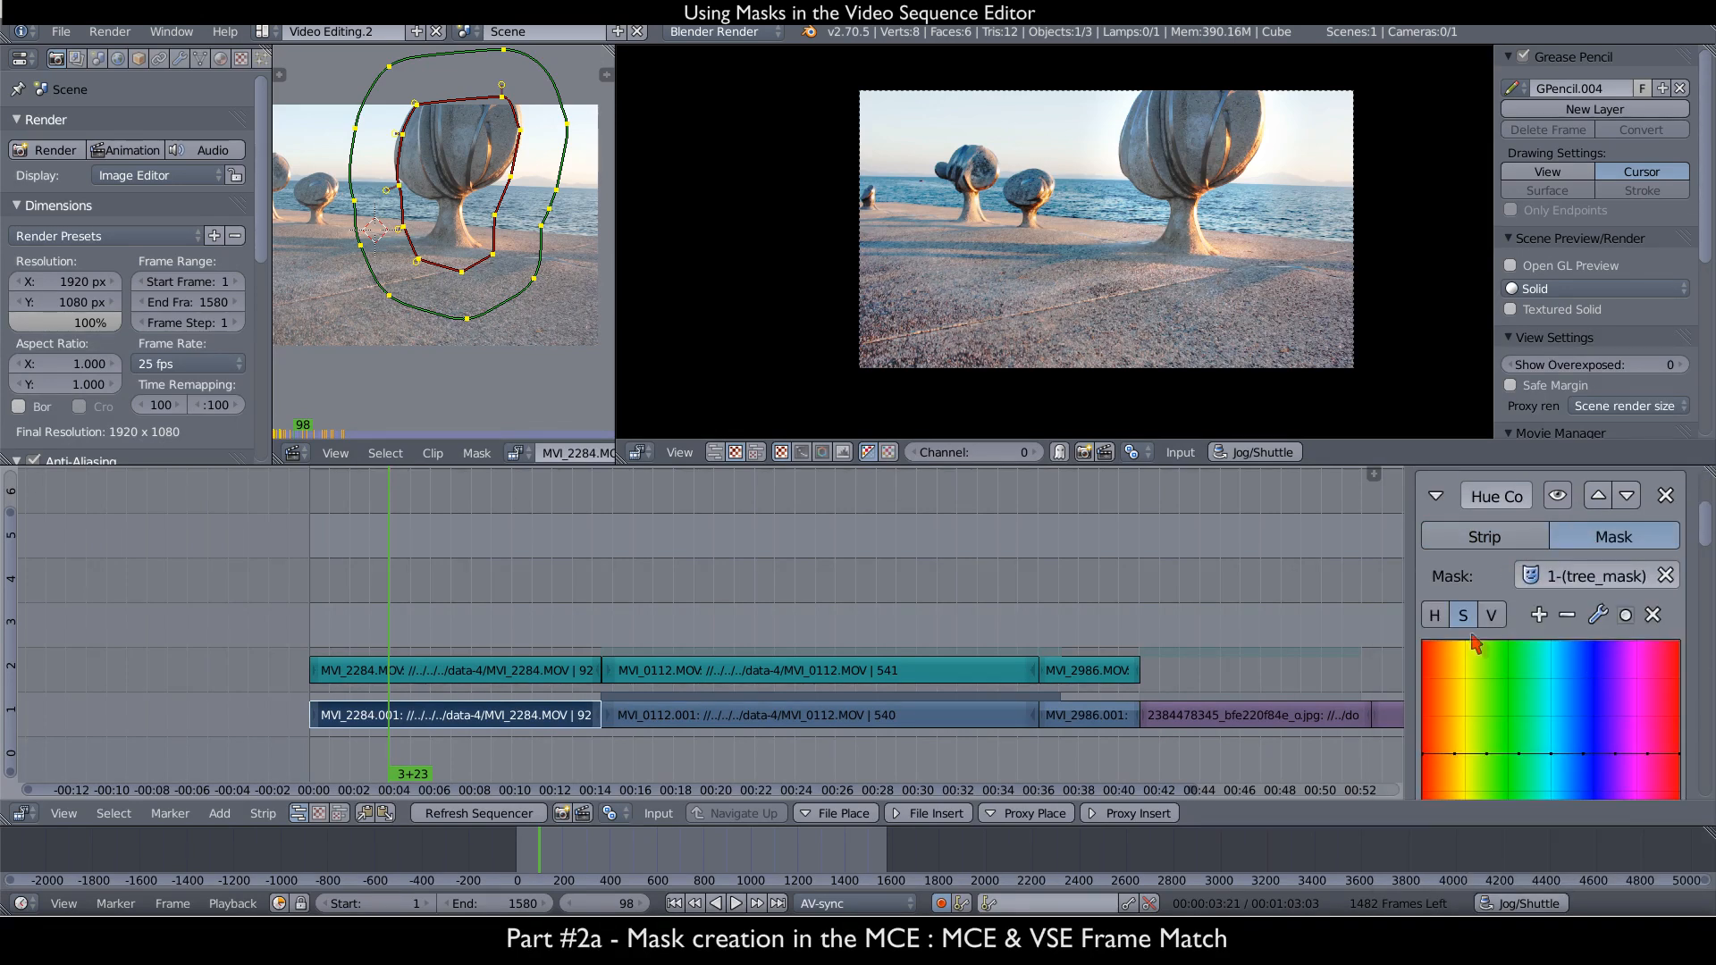
- Lower the Hue Correct saturation curve across all hues to roughly Y 0.23 to 0.28 to desaturate the surroundings
scroll(1483, 643, down, 3)
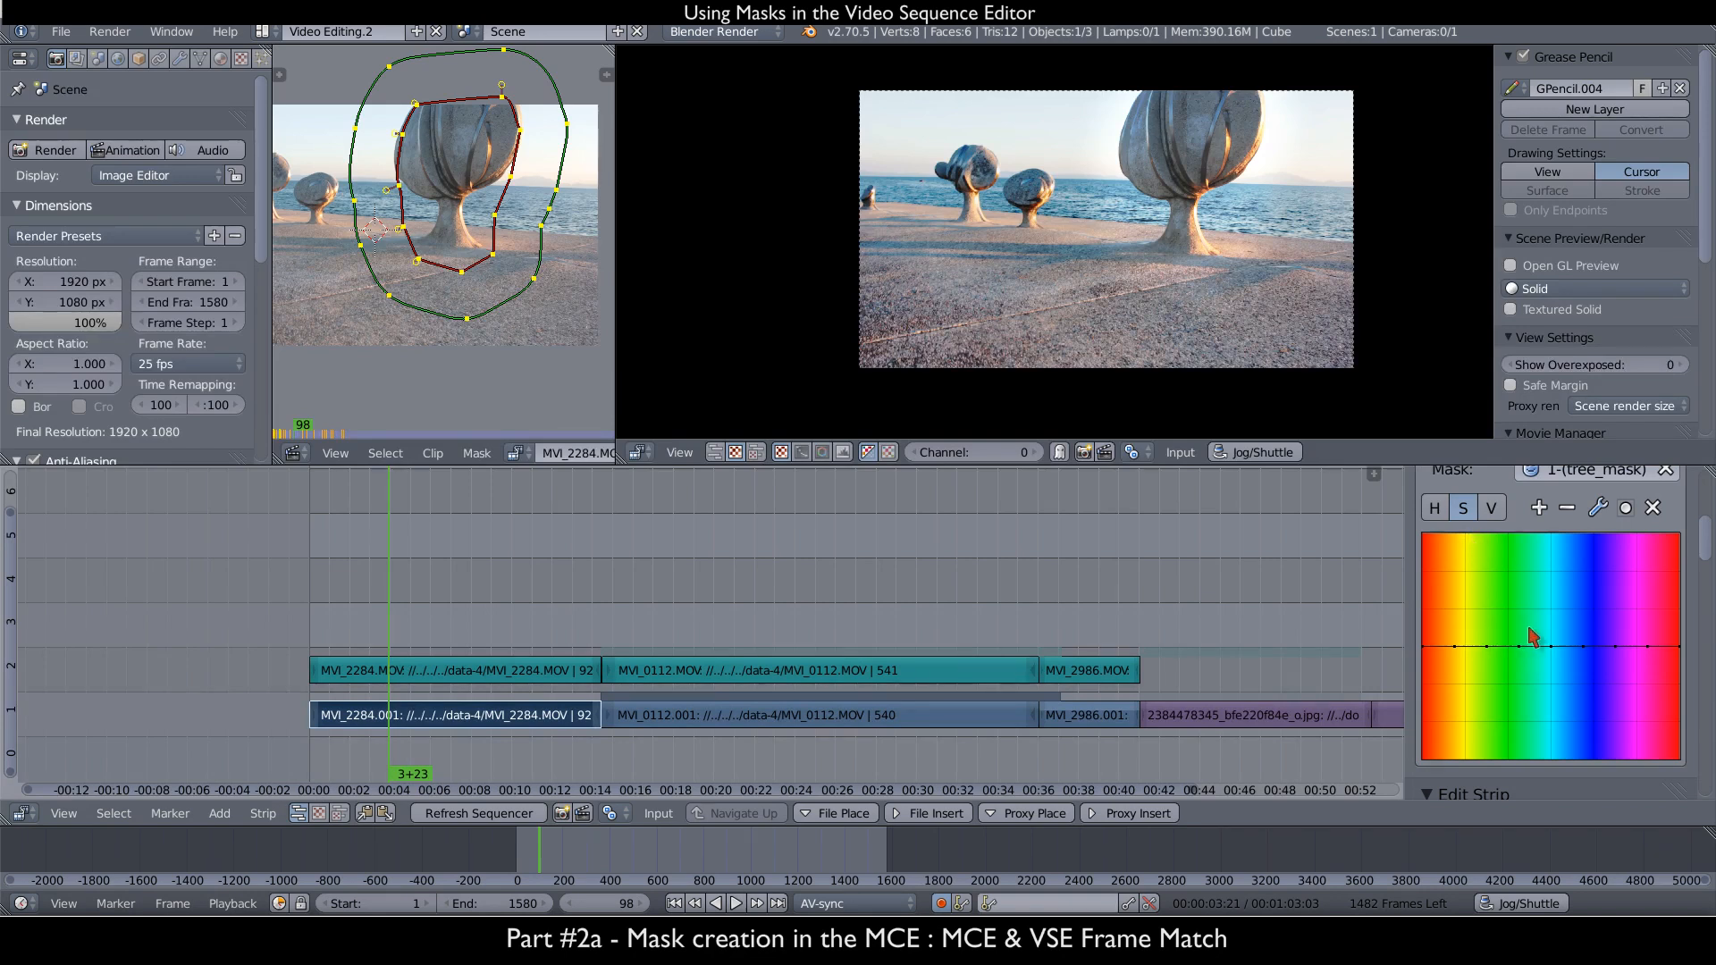
drag(1424, 646, 1508, 708)
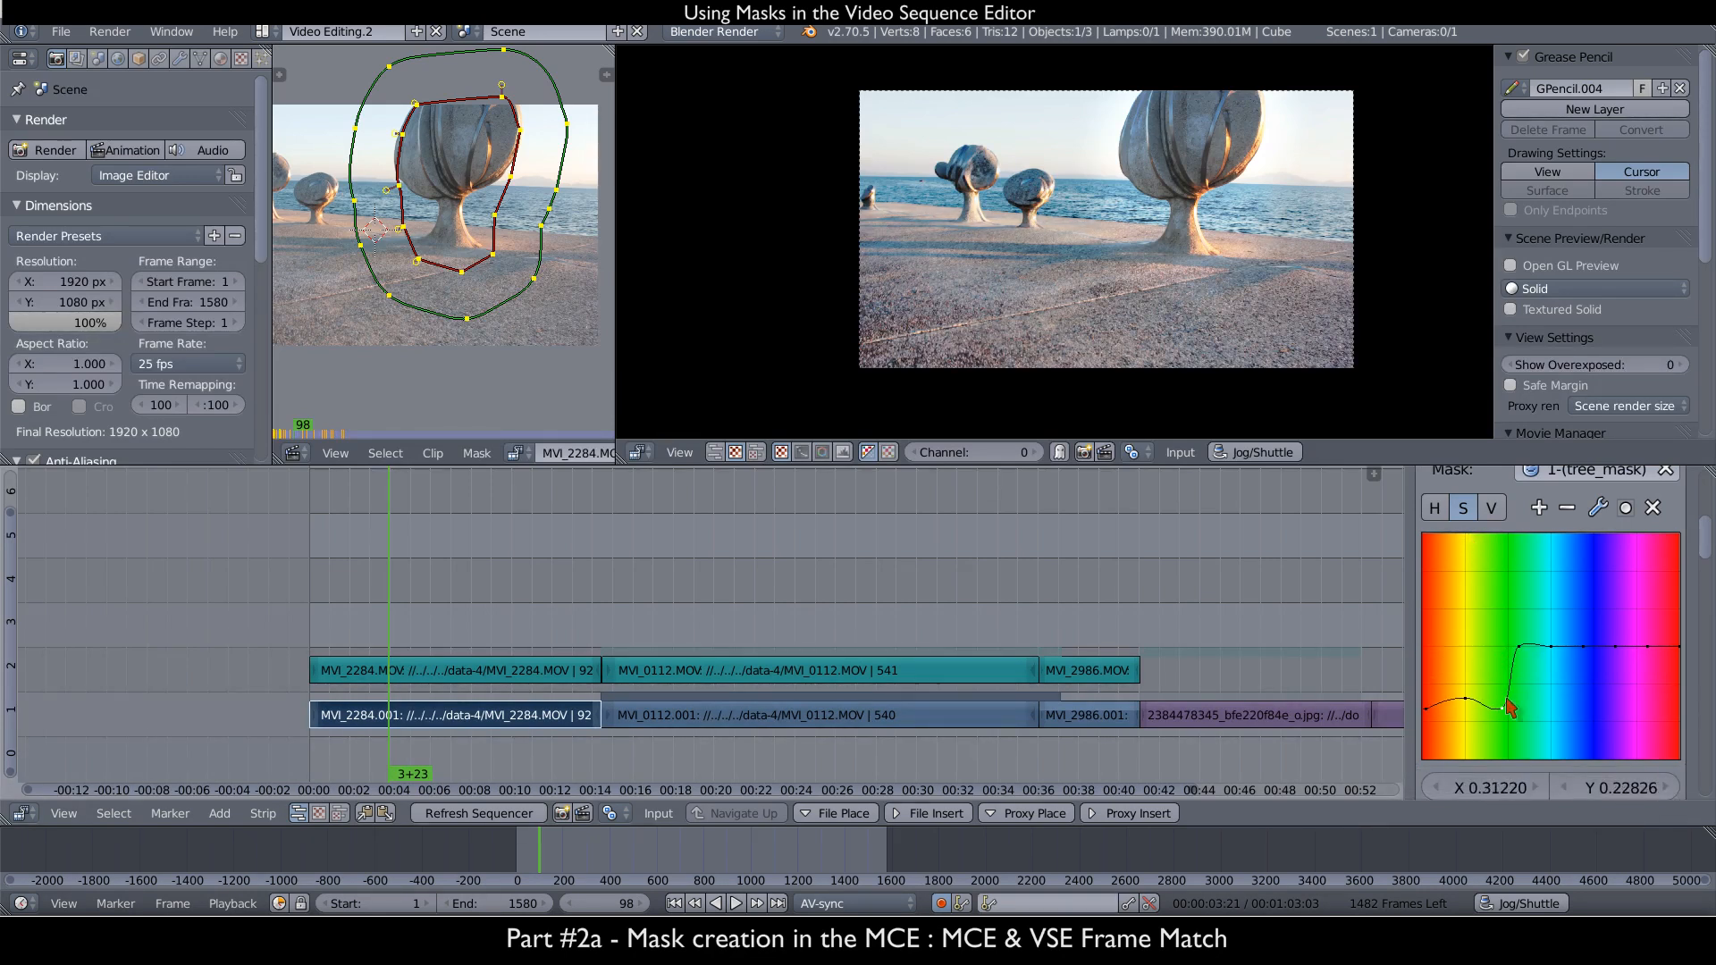
drag(1520, 647, 1657, 698)
drag(1679, 646, 1680, 696)
drag(1533, 689, 1421, 708)
drag(1602, 693, 1602, 697)
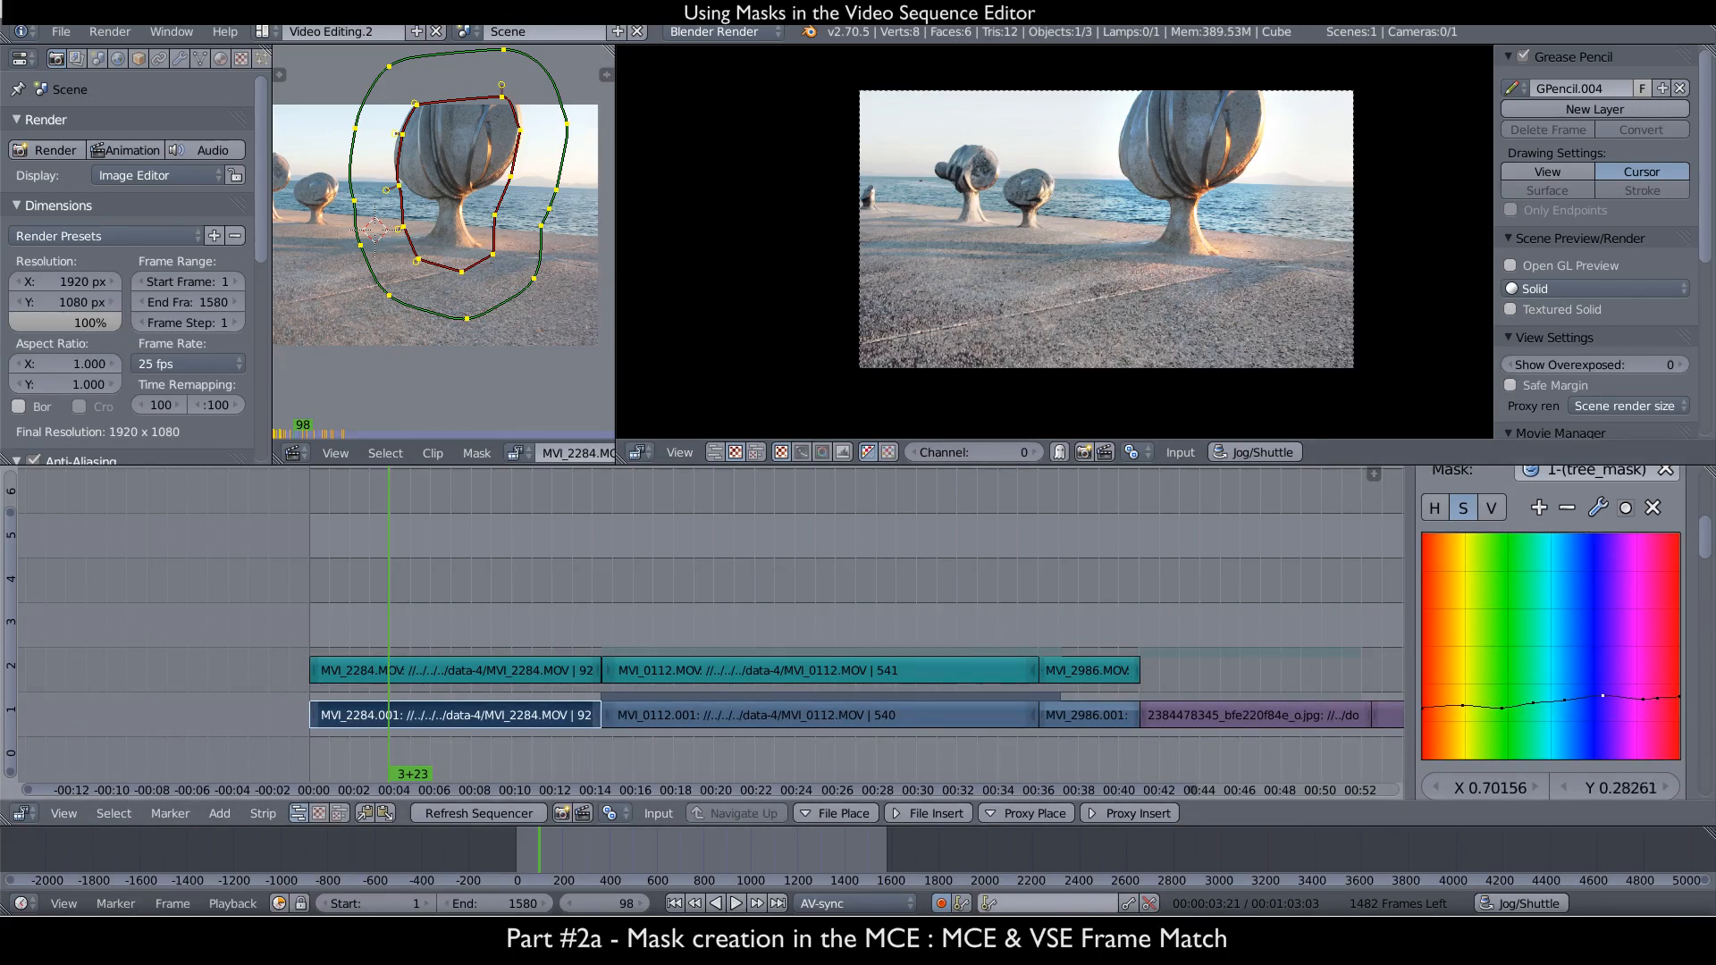
- Collapse the Hue Correct modifier and toggle its effect off and on to compare the enlarged preview
scroll(1606, 662, up, 5)
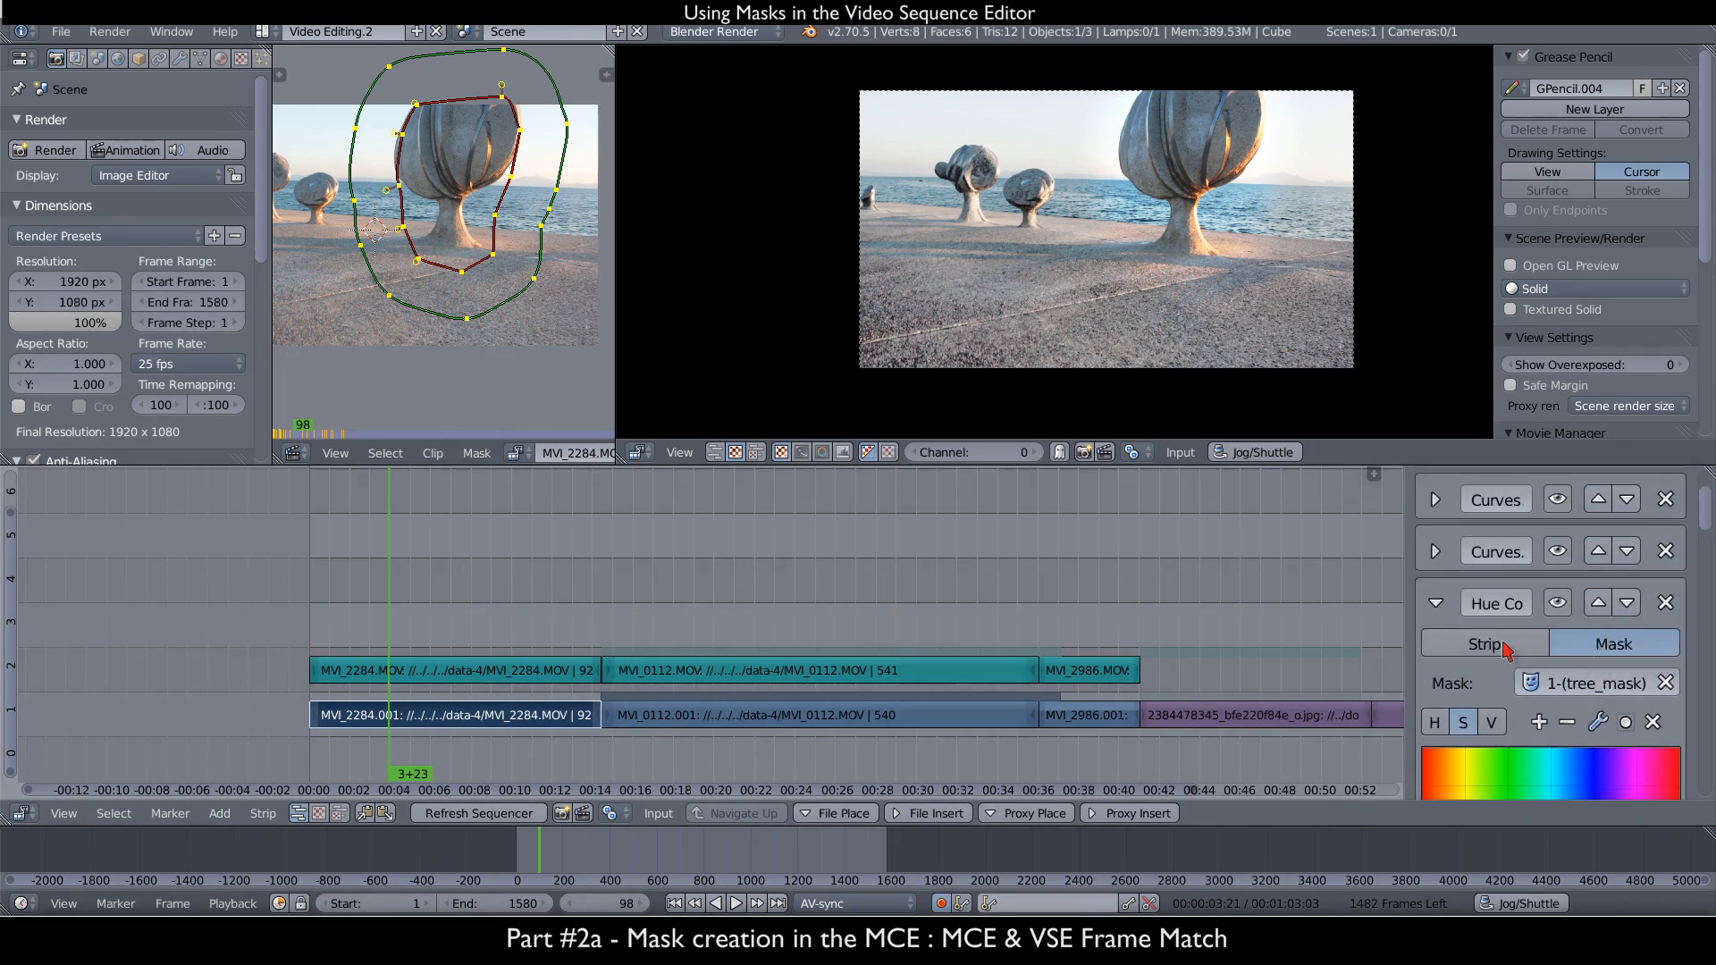
click(1436, 603)
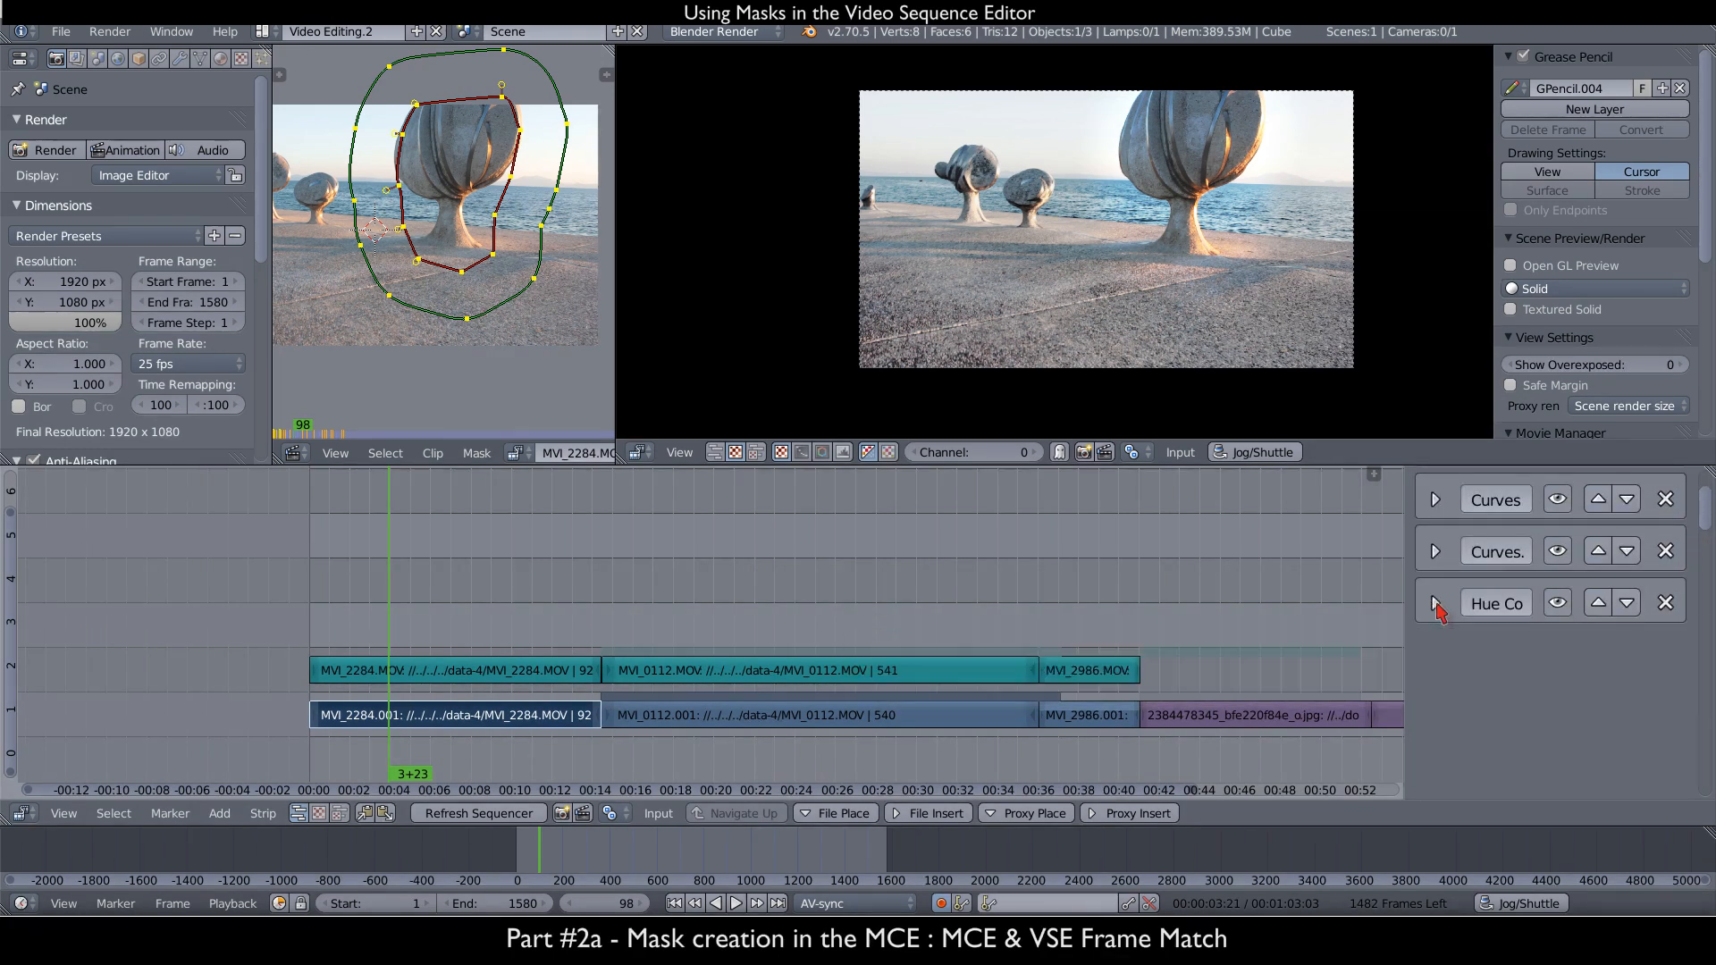
click(1557, 603)
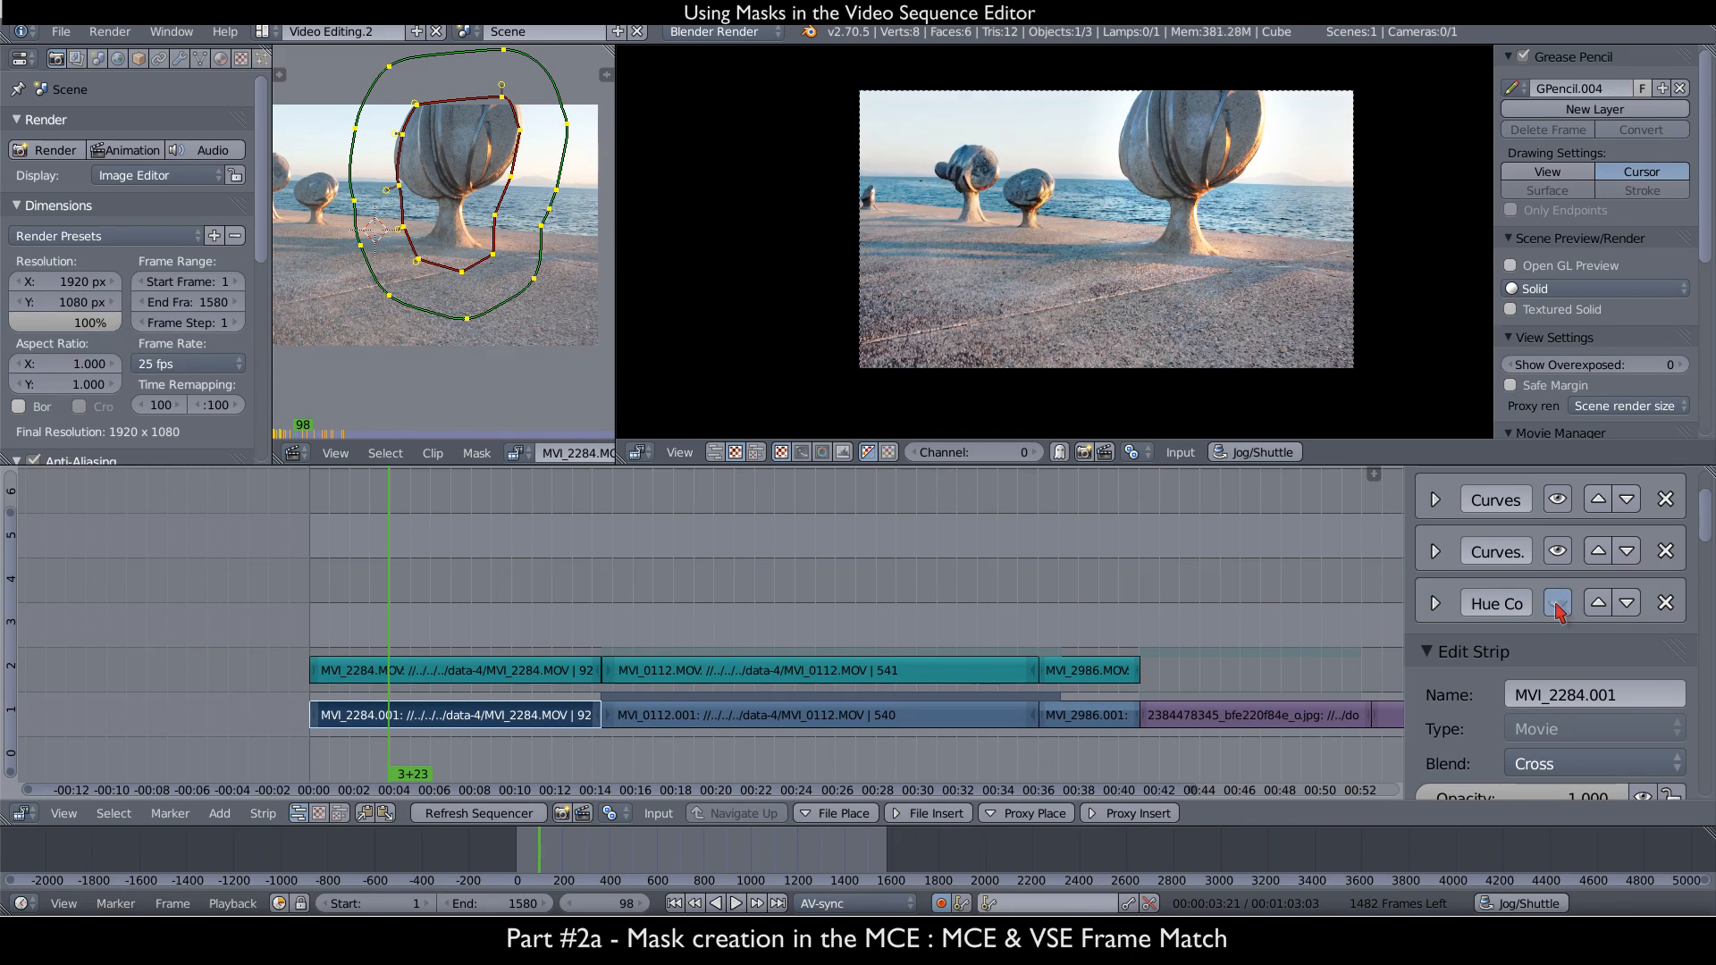
scroll(1015, 240, up, 1)
scroll(1015, 240, up, 1)
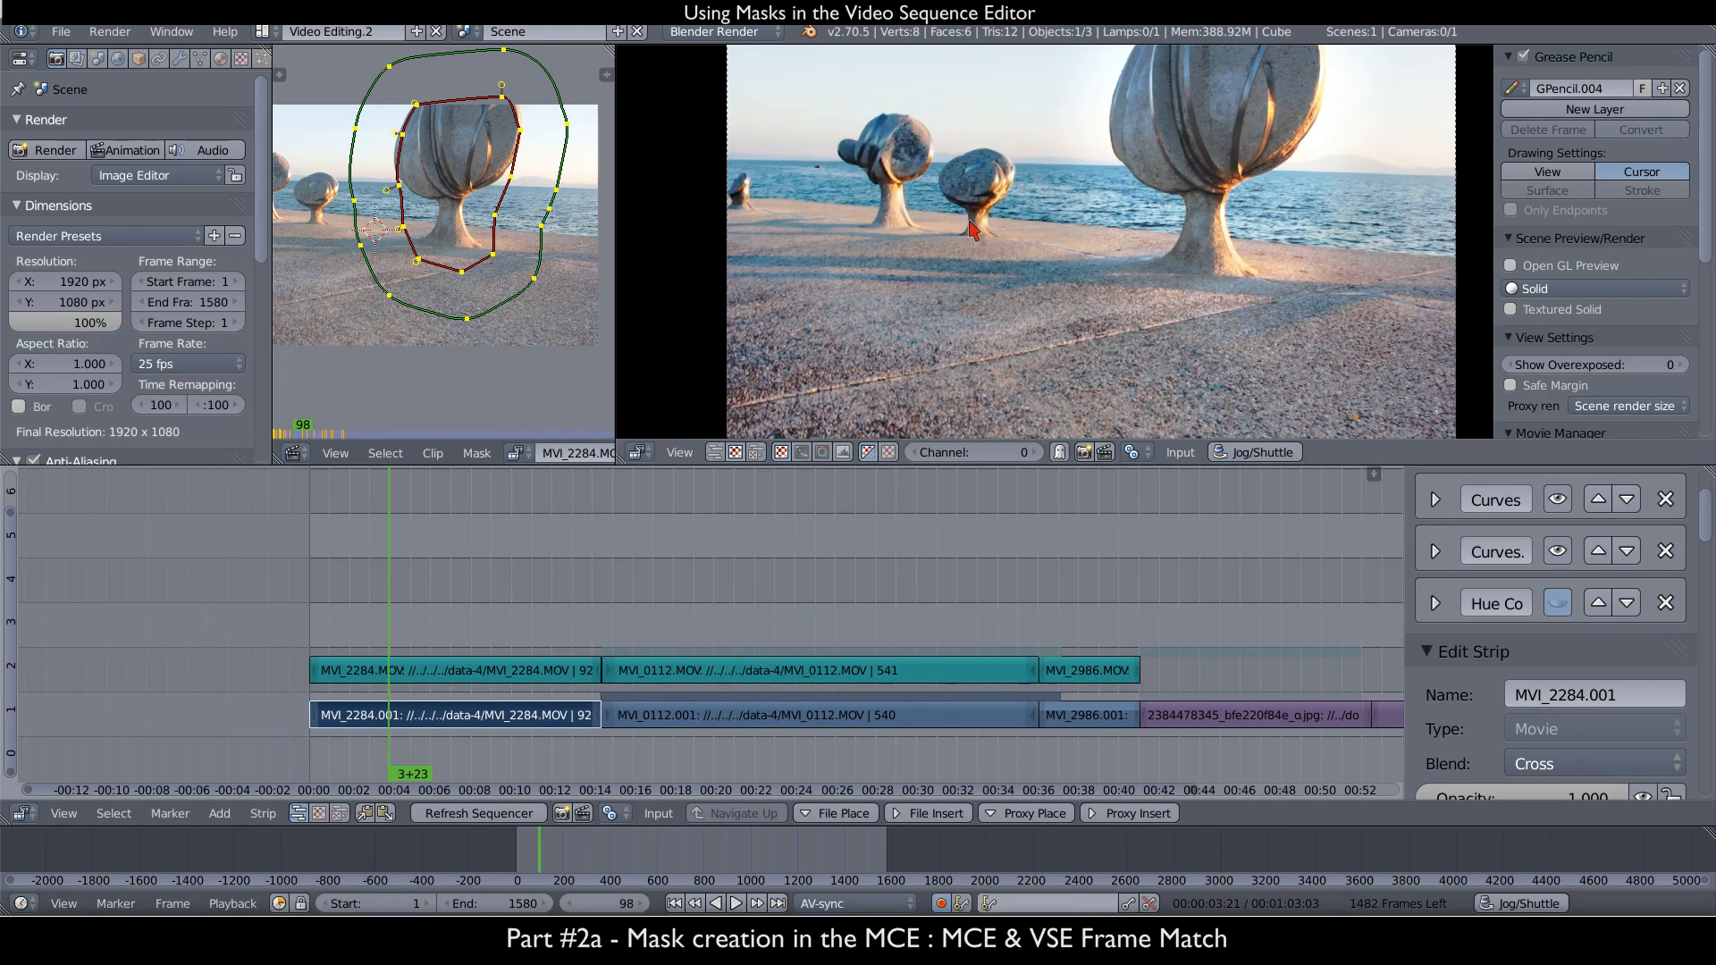
click(1557, 603)
click(1557, 603)
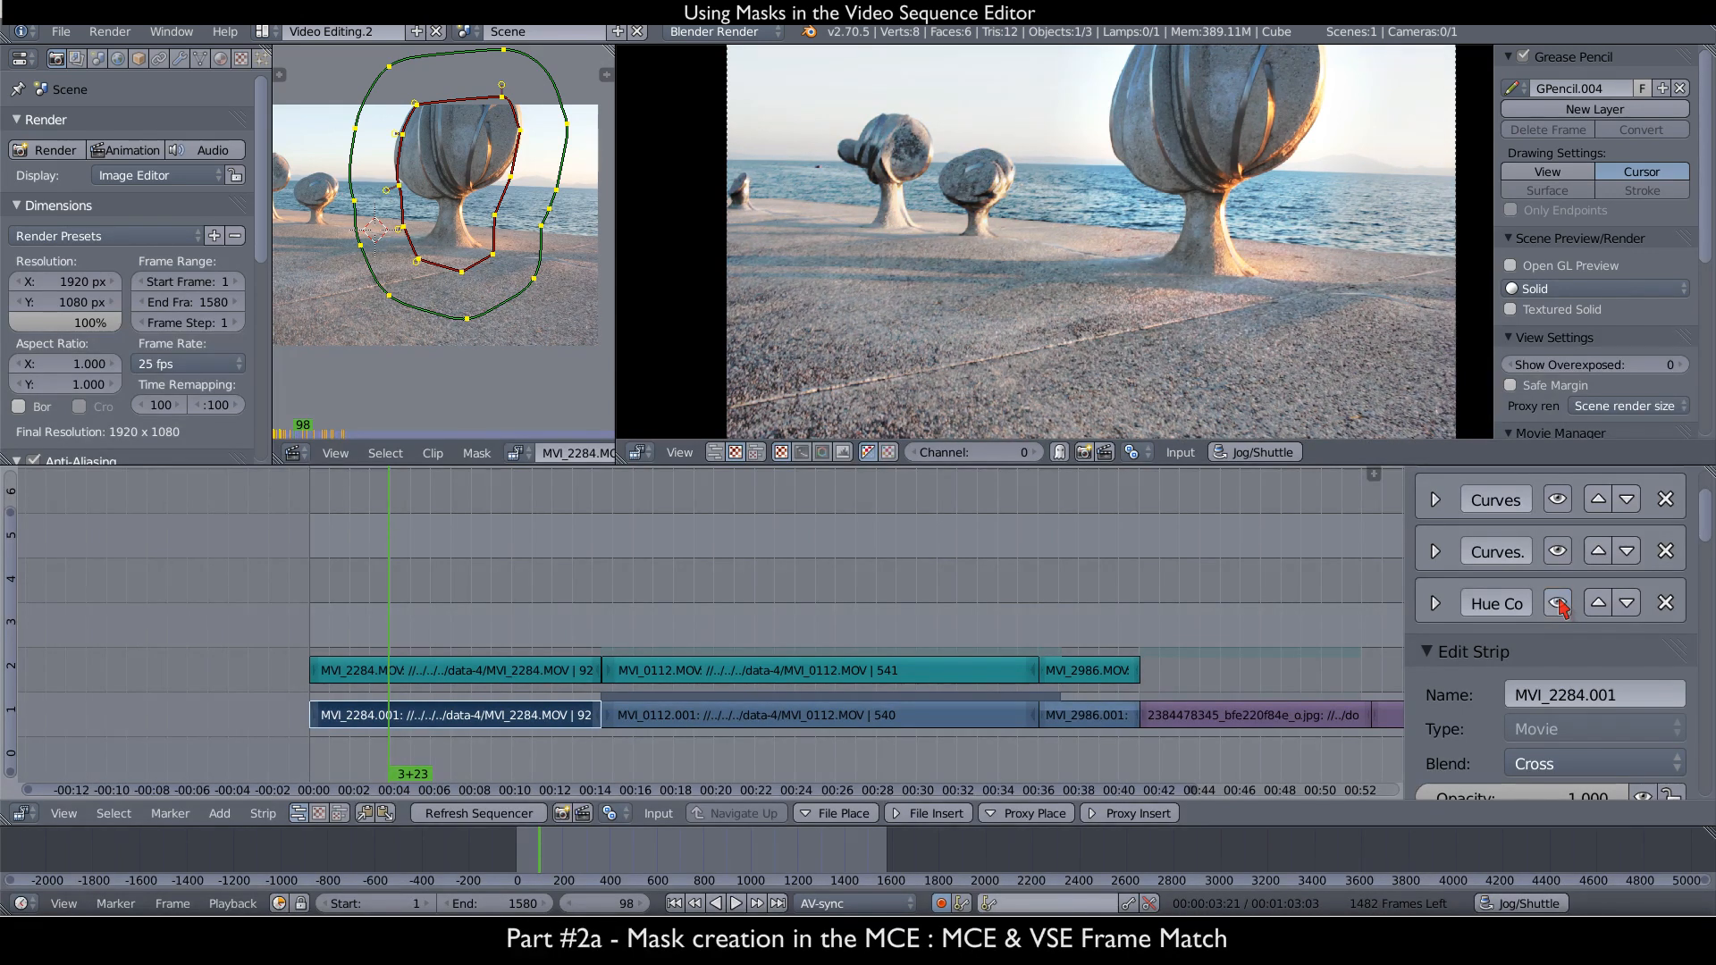
- Toggle the first Curves modifier's effect to compare the sculpture's grading in the preview
scroll(1237, 326, down, 1)
middle_drag(1198, 376, 1198, 359)
click(1560, 502)
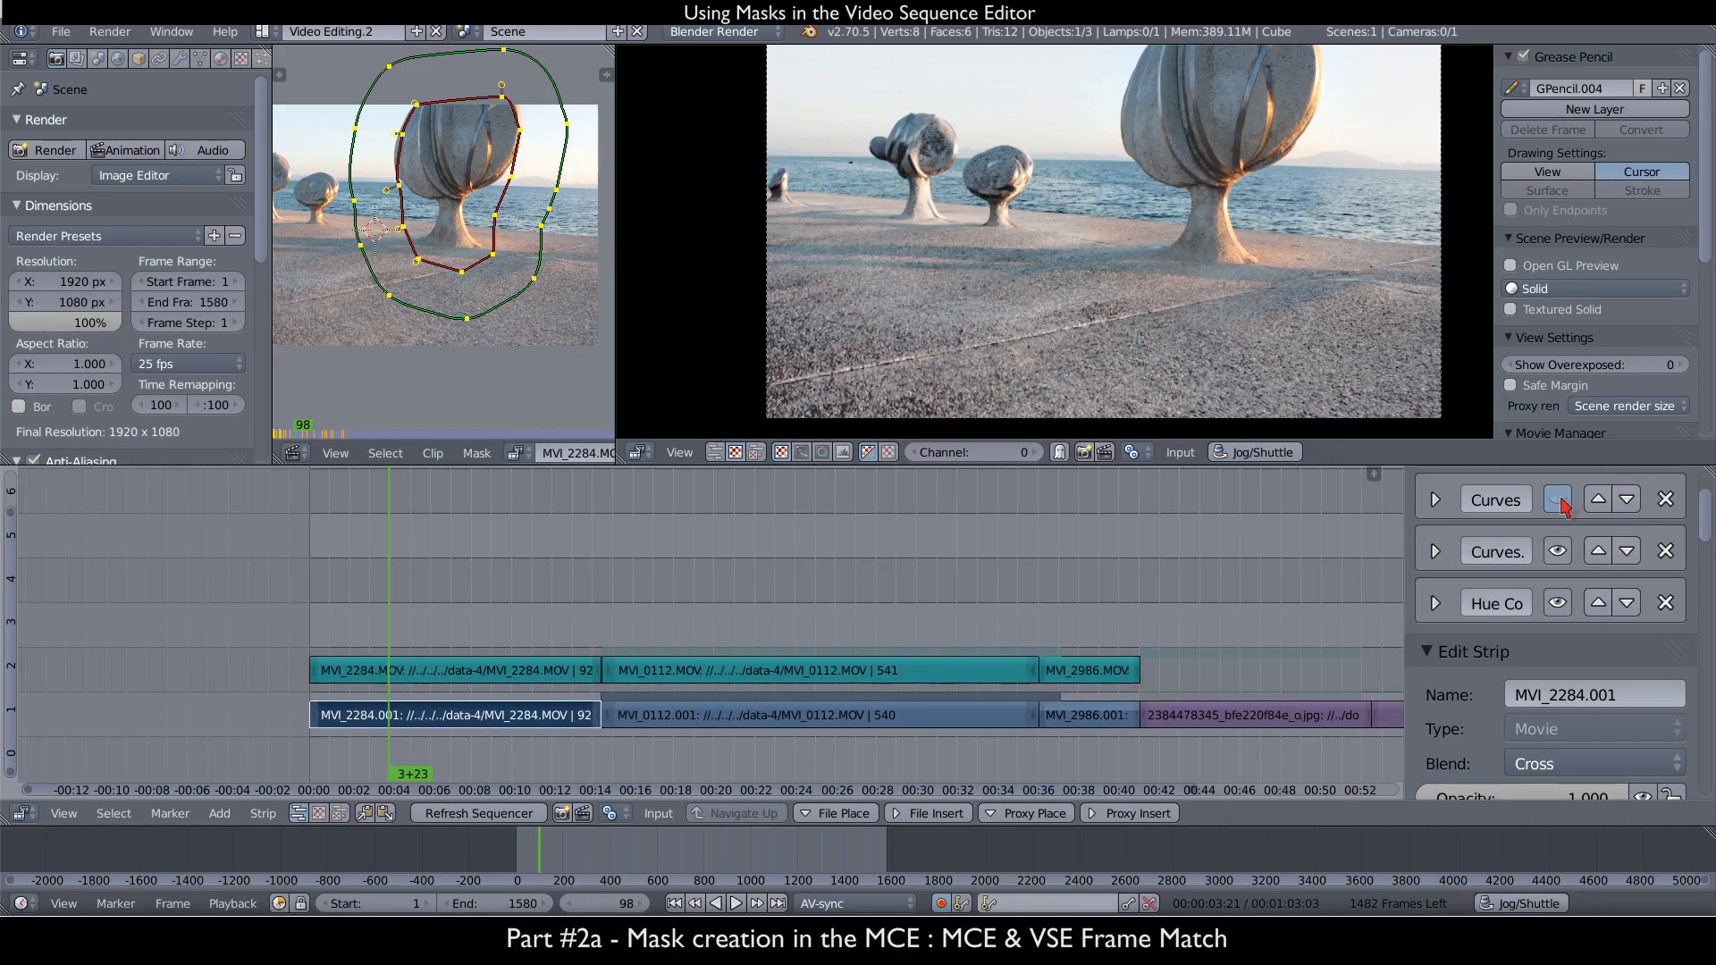
- Sketch a freehand grease pencil outline around the large sculpture in the preview, and undo the stroke
middle_drag(1222, 161, 1237, 198)
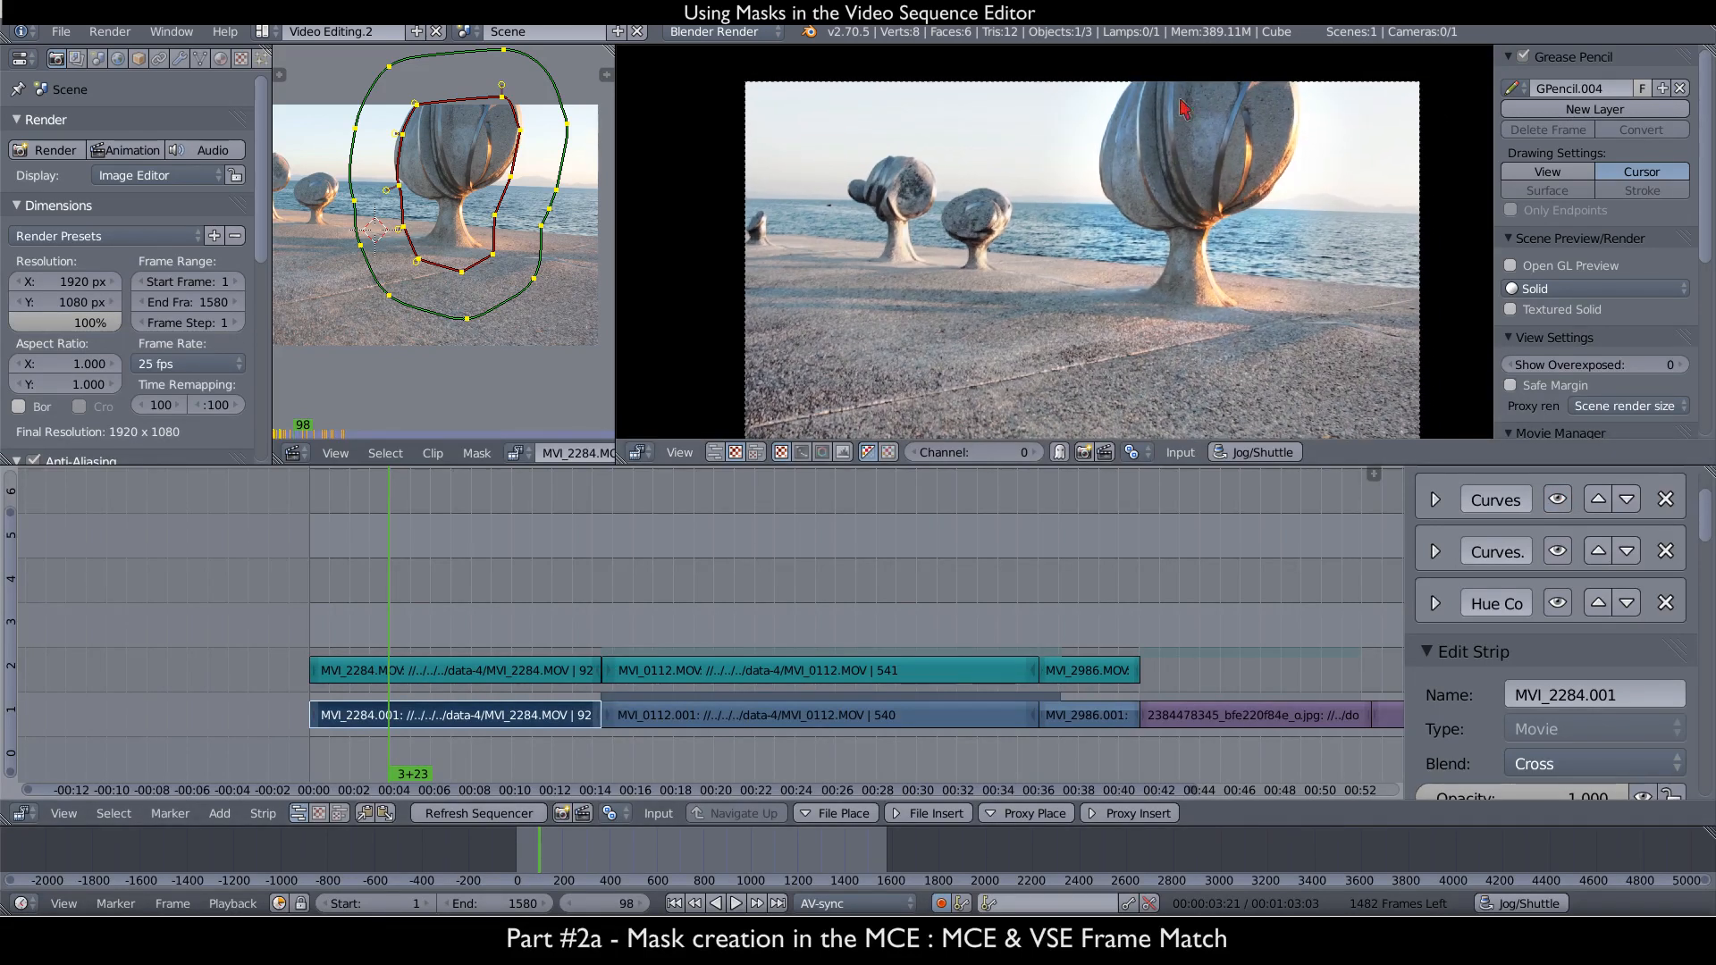
mouse_move(1125, 101)
mouse_down()
mouse_move(1105, 97)
mouse_move(1139, 351)
mouse_move(1293, 85)
mouse_up()
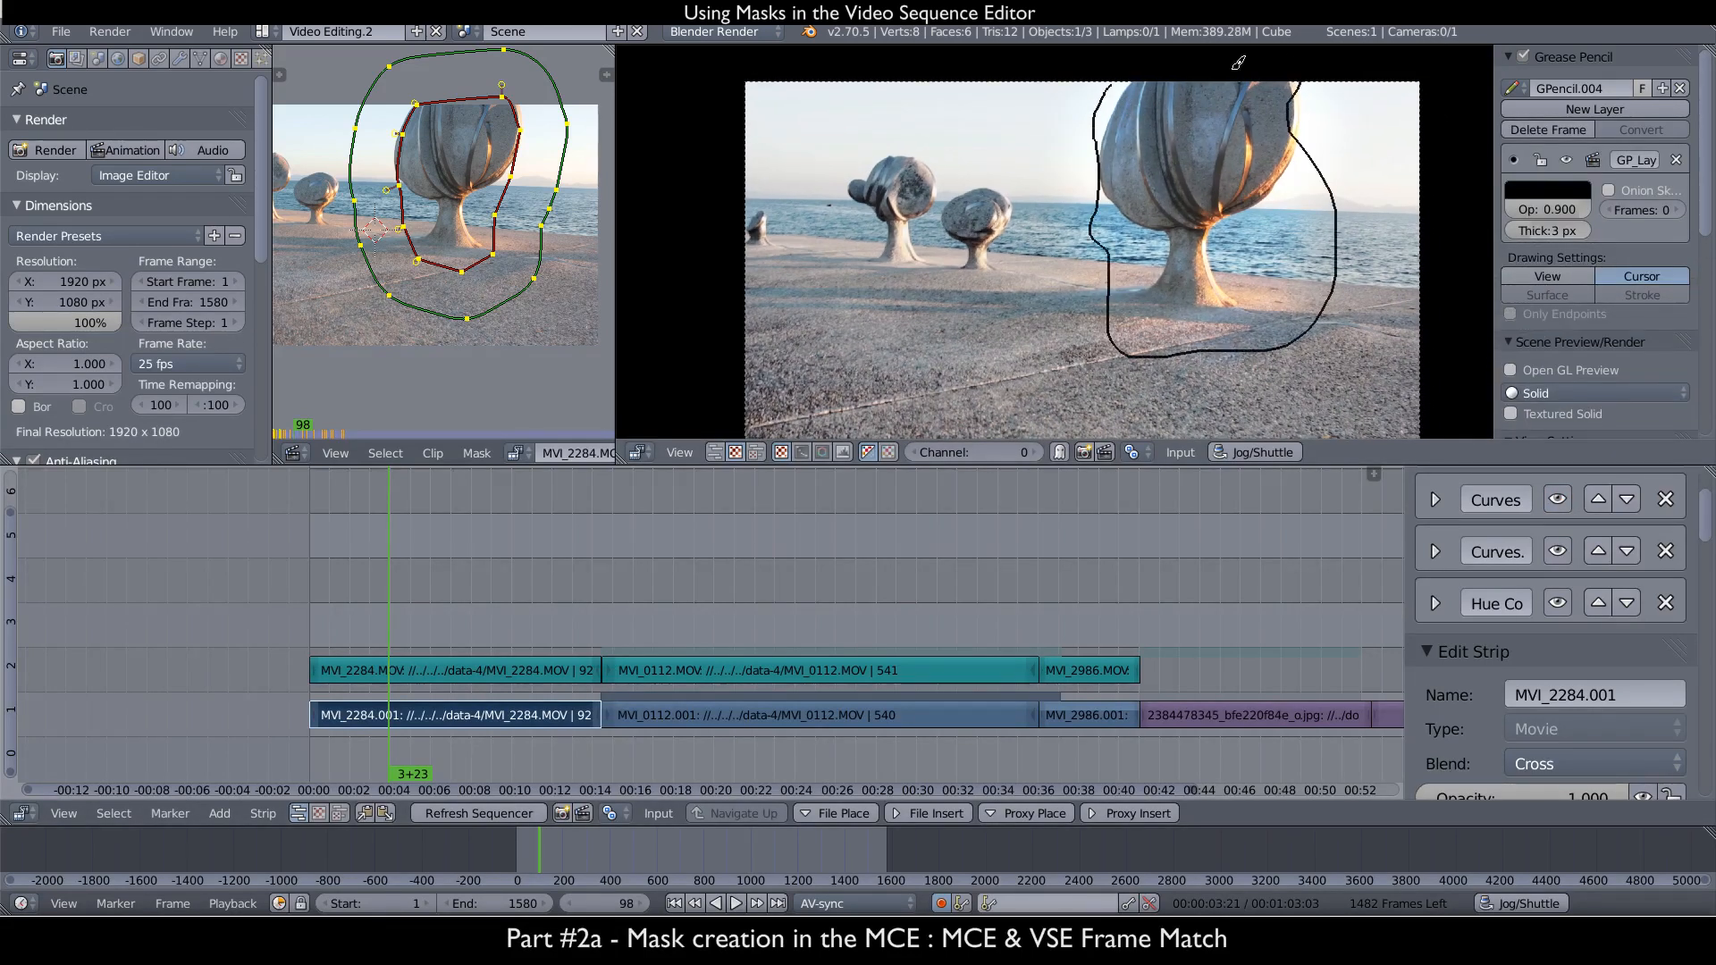
key(ctrl+z)
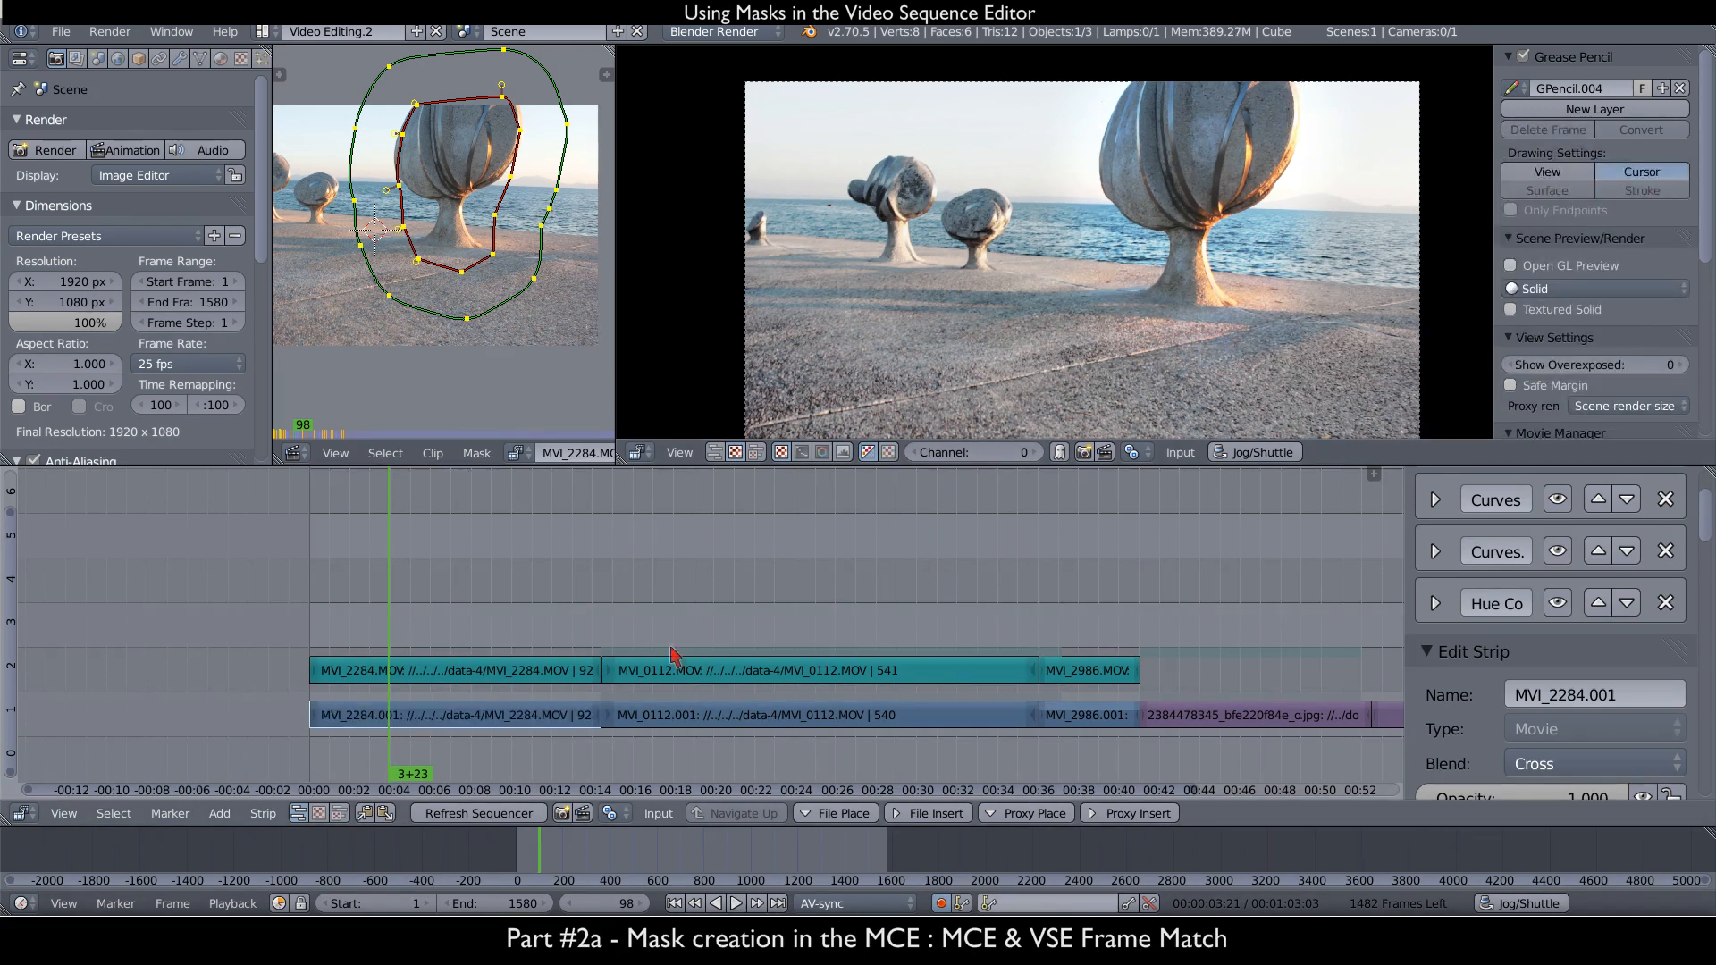
- Check the mask and graded footage at frame 186 and, at frame 232, display the sequencer preview as a luma waveform
click(462, 683)
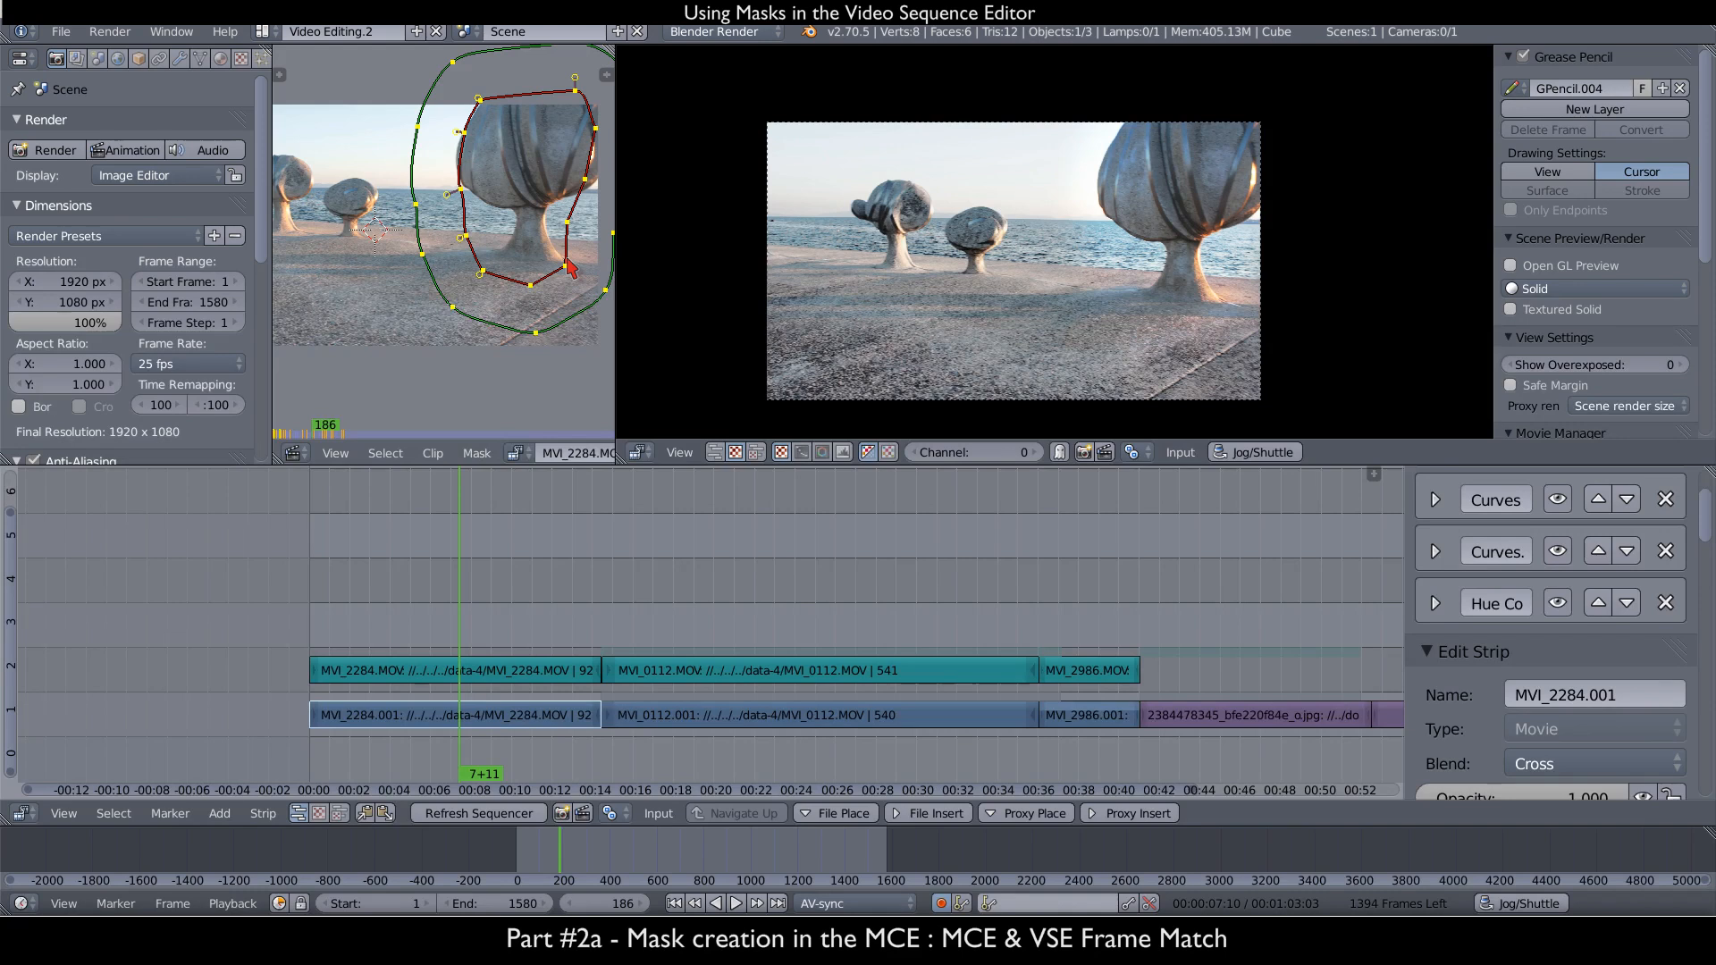
key(f)
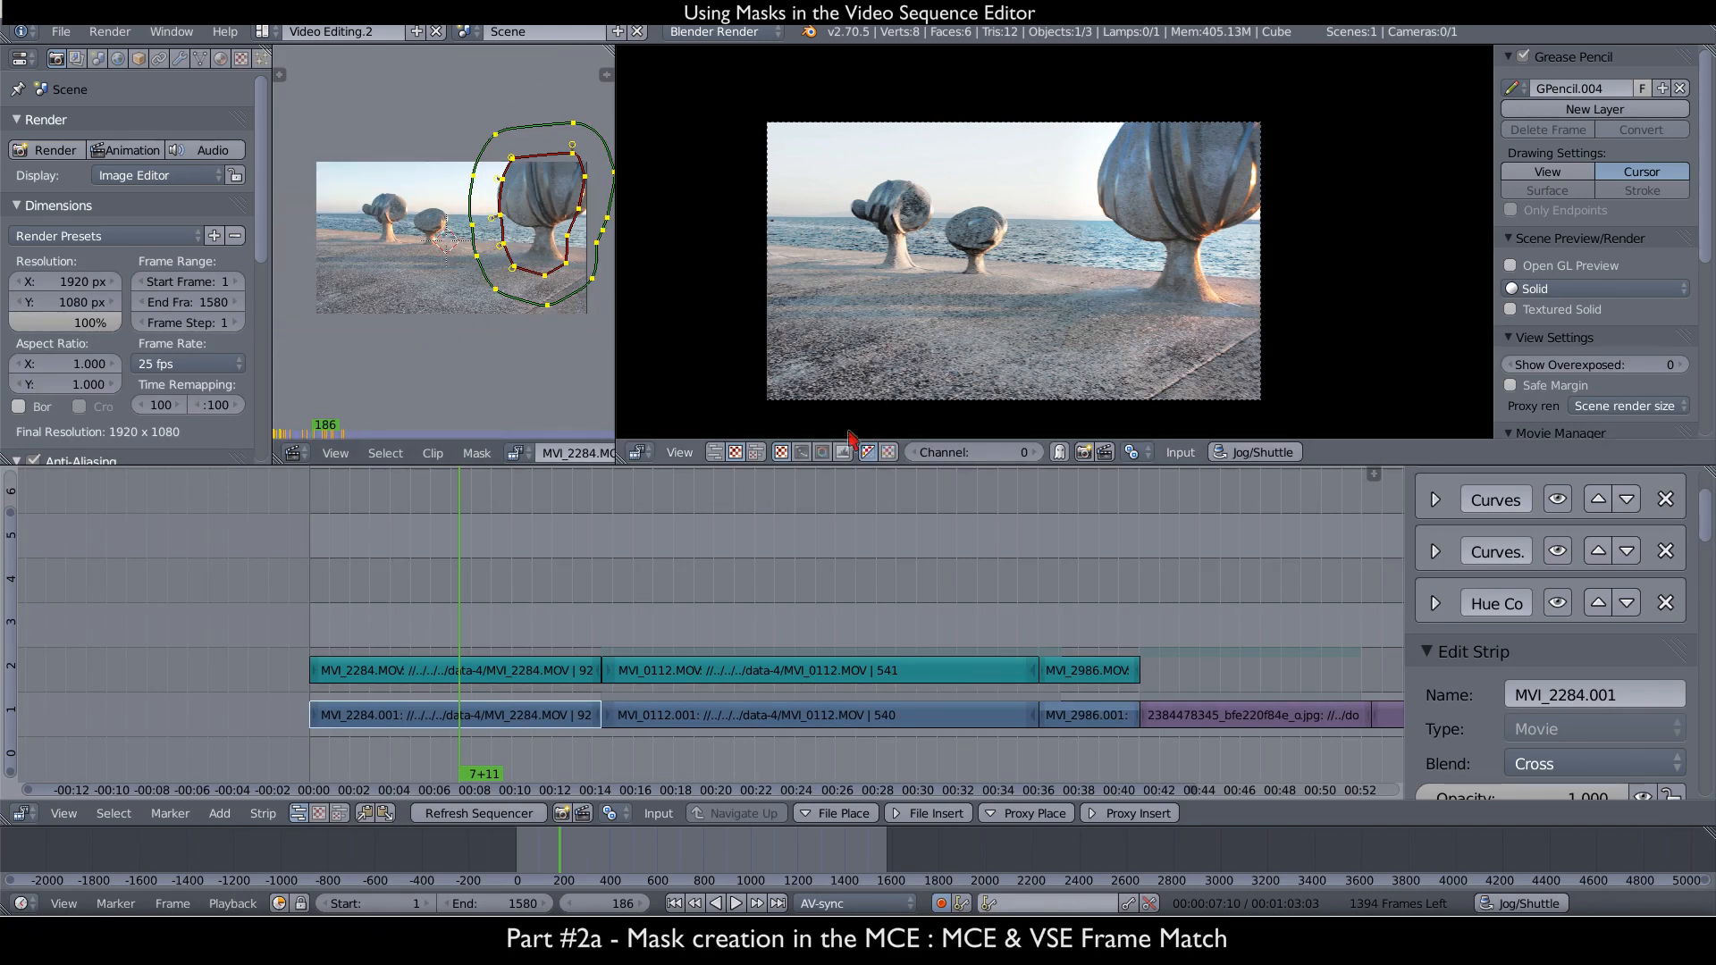
mouse_move(523, 659)
mouse_down()
mouse_move(555, 654)
mouse_move(498, 656)
mouse_up()
ctrl+scroll(970, 601, left, 1)
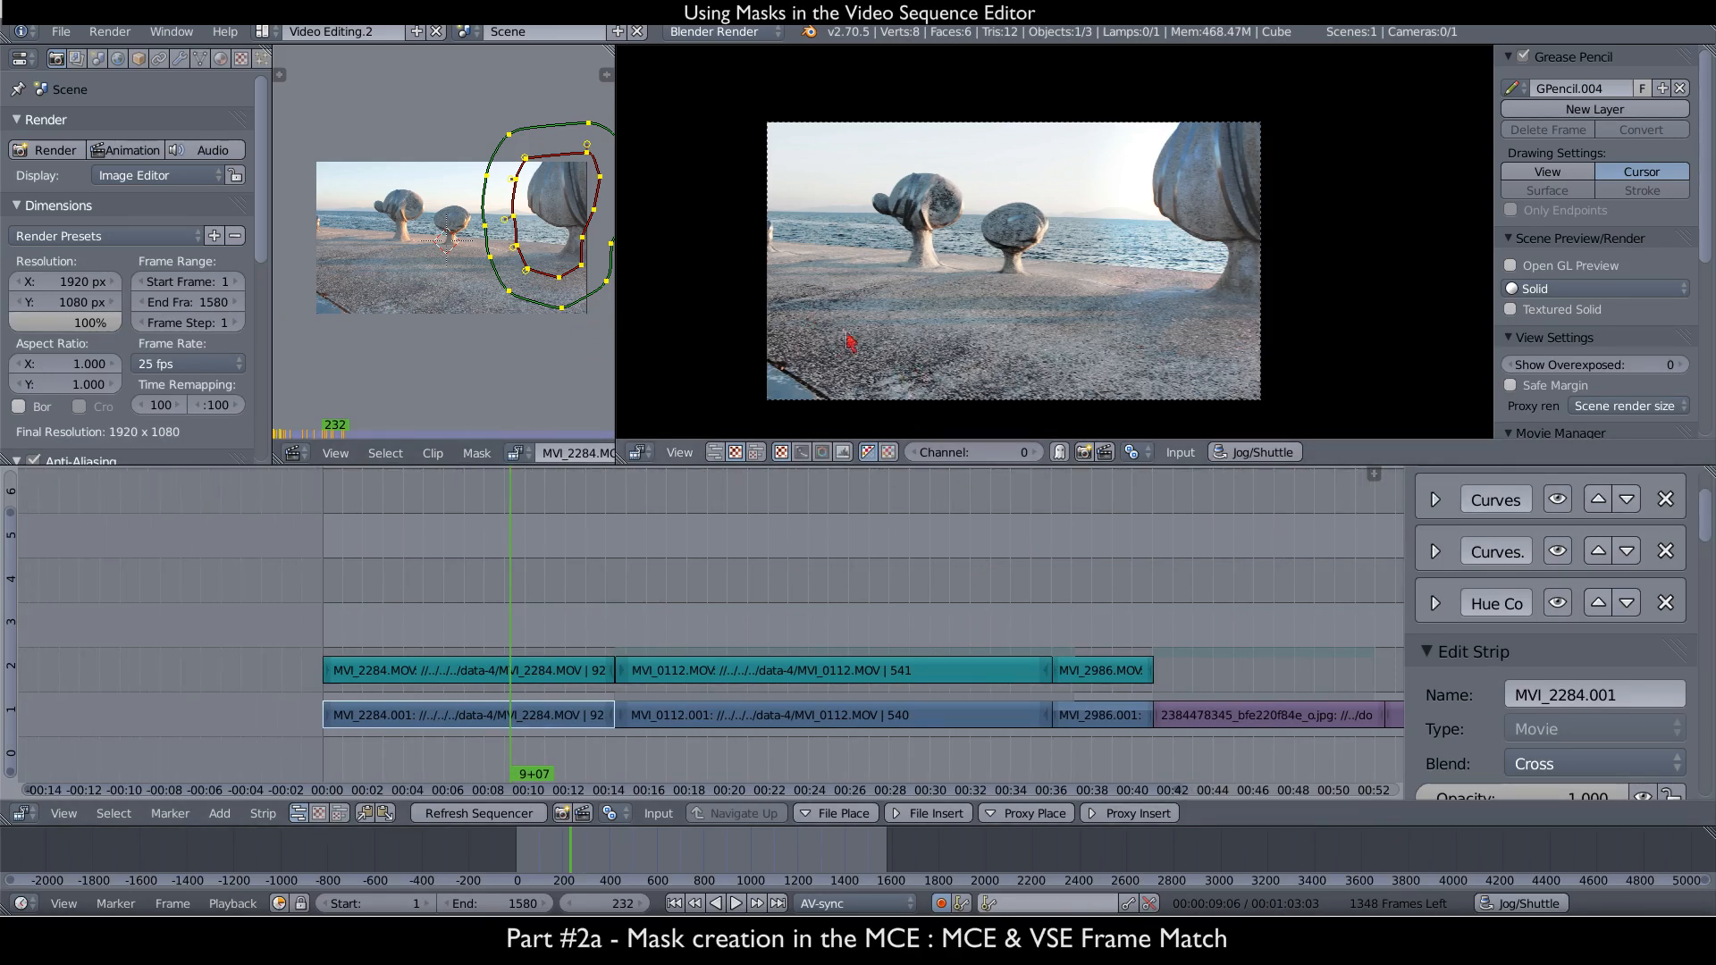
click(801, 453)
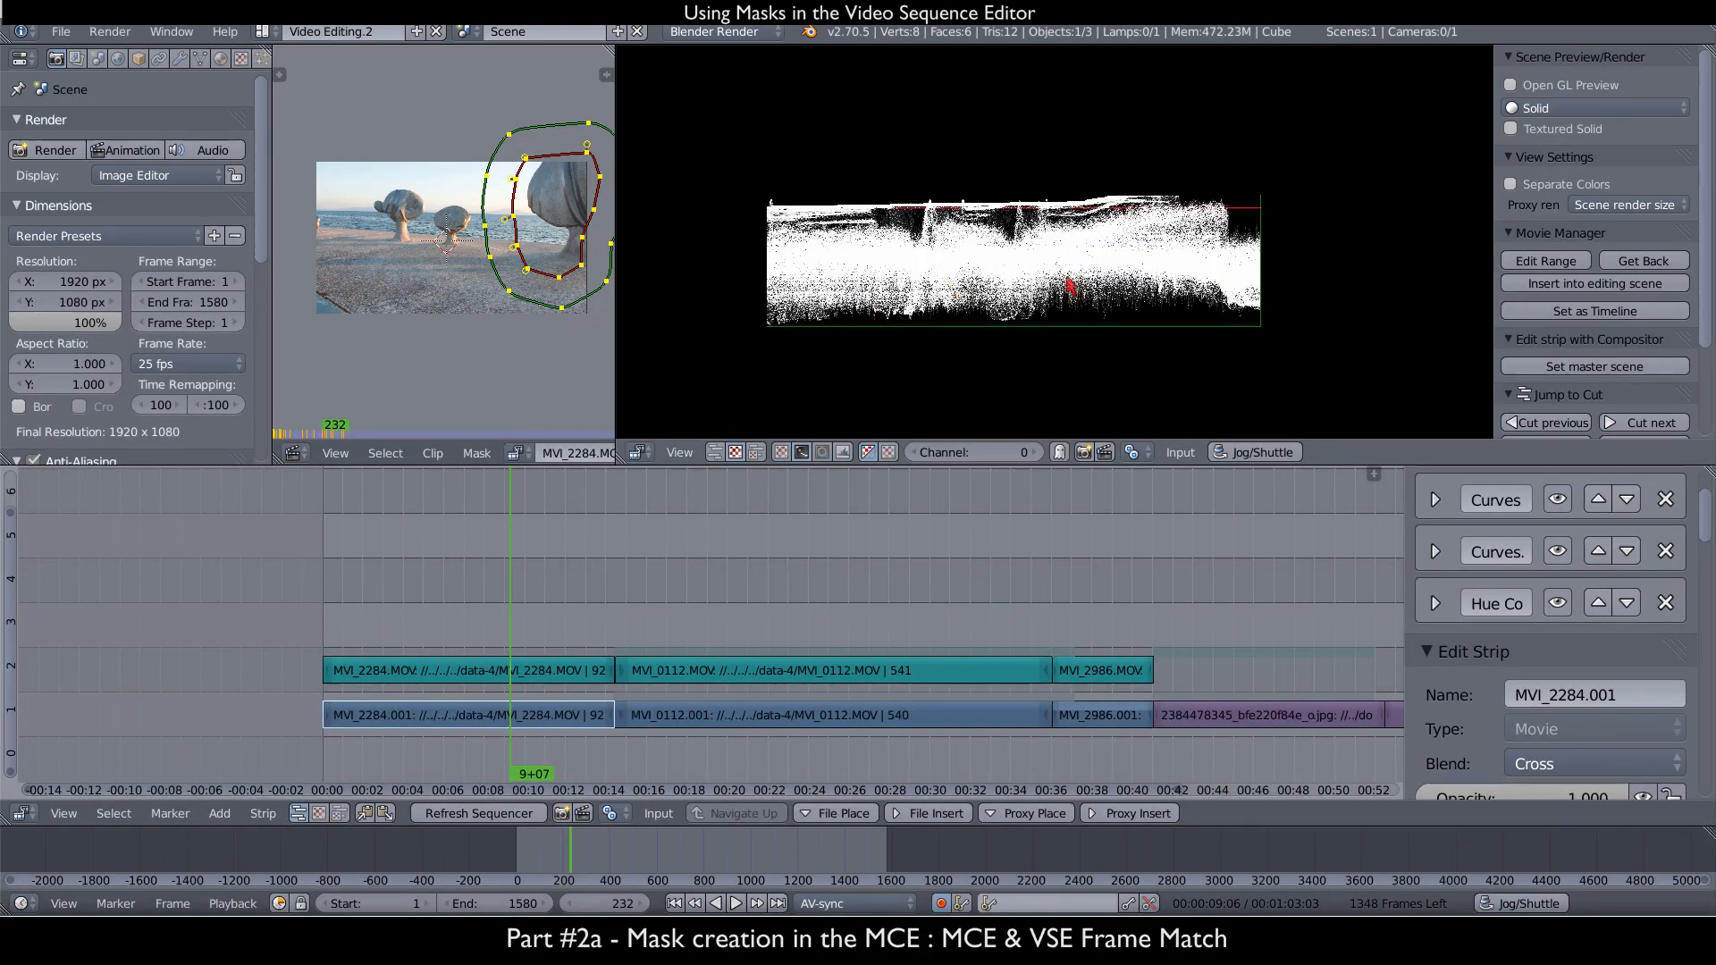
- Widen the mask editing view and disable the two Curves modifiers and the Hue Correct modifier on the MVI_2284.001 strip
drag(614, 268, 818, 268)
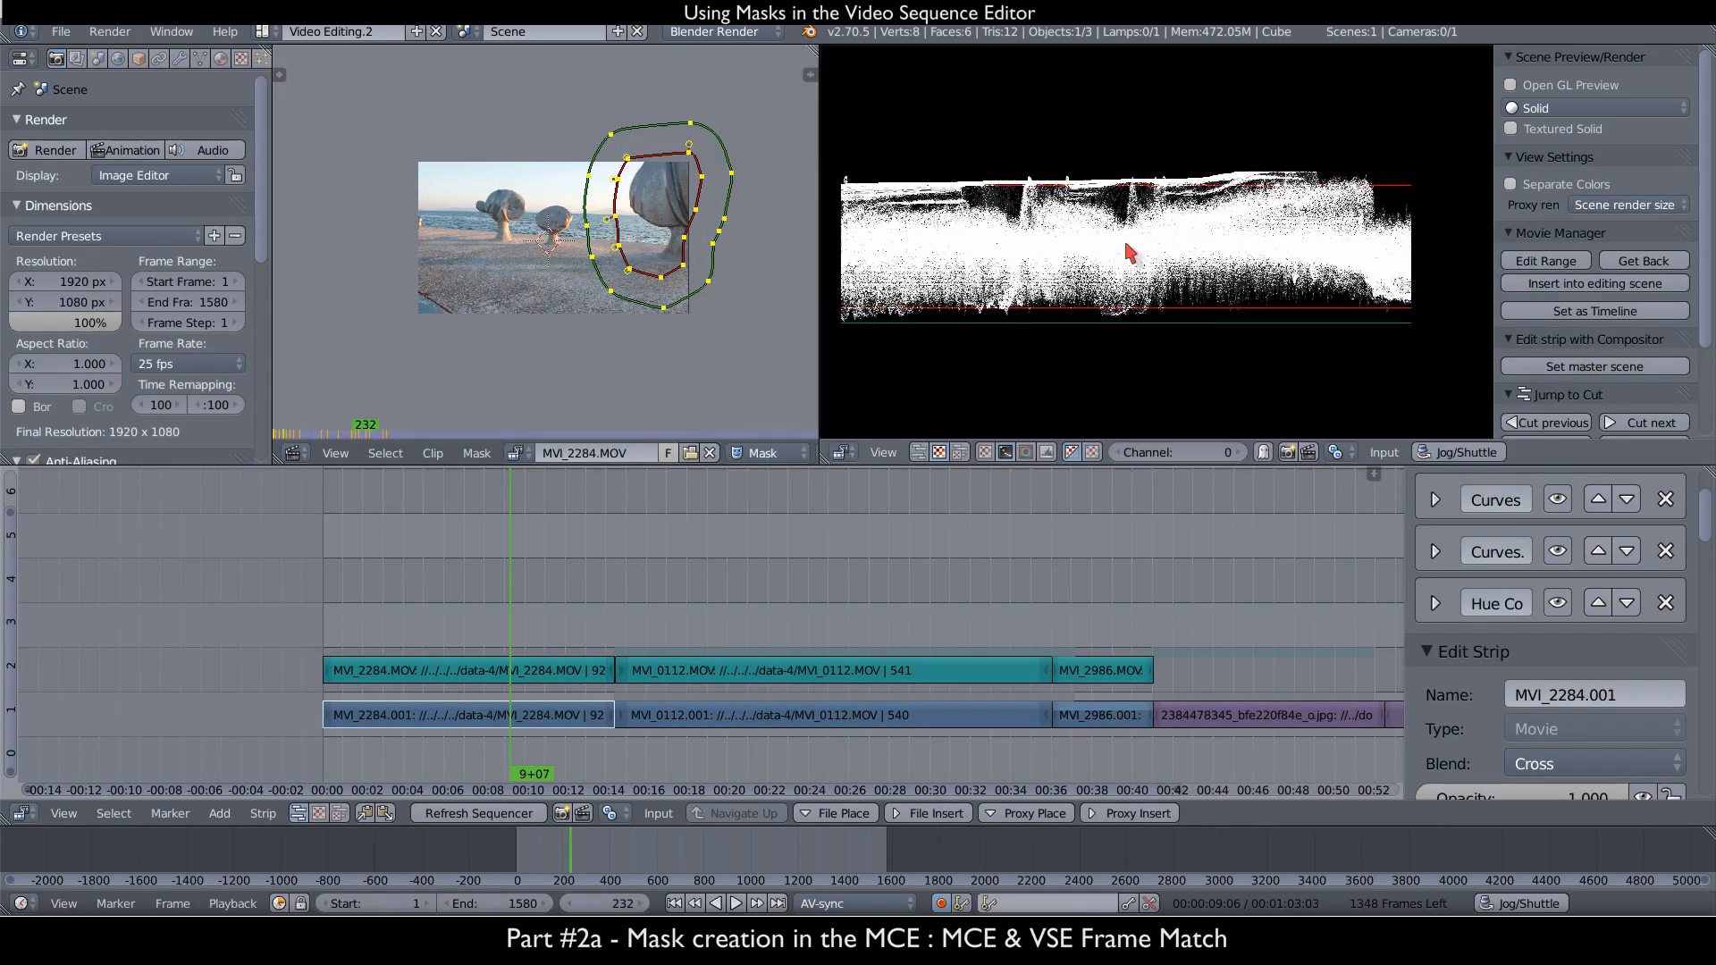
click(1556, 502)
click(1556, 551)
click(1557, 603)
click(1557, 500)
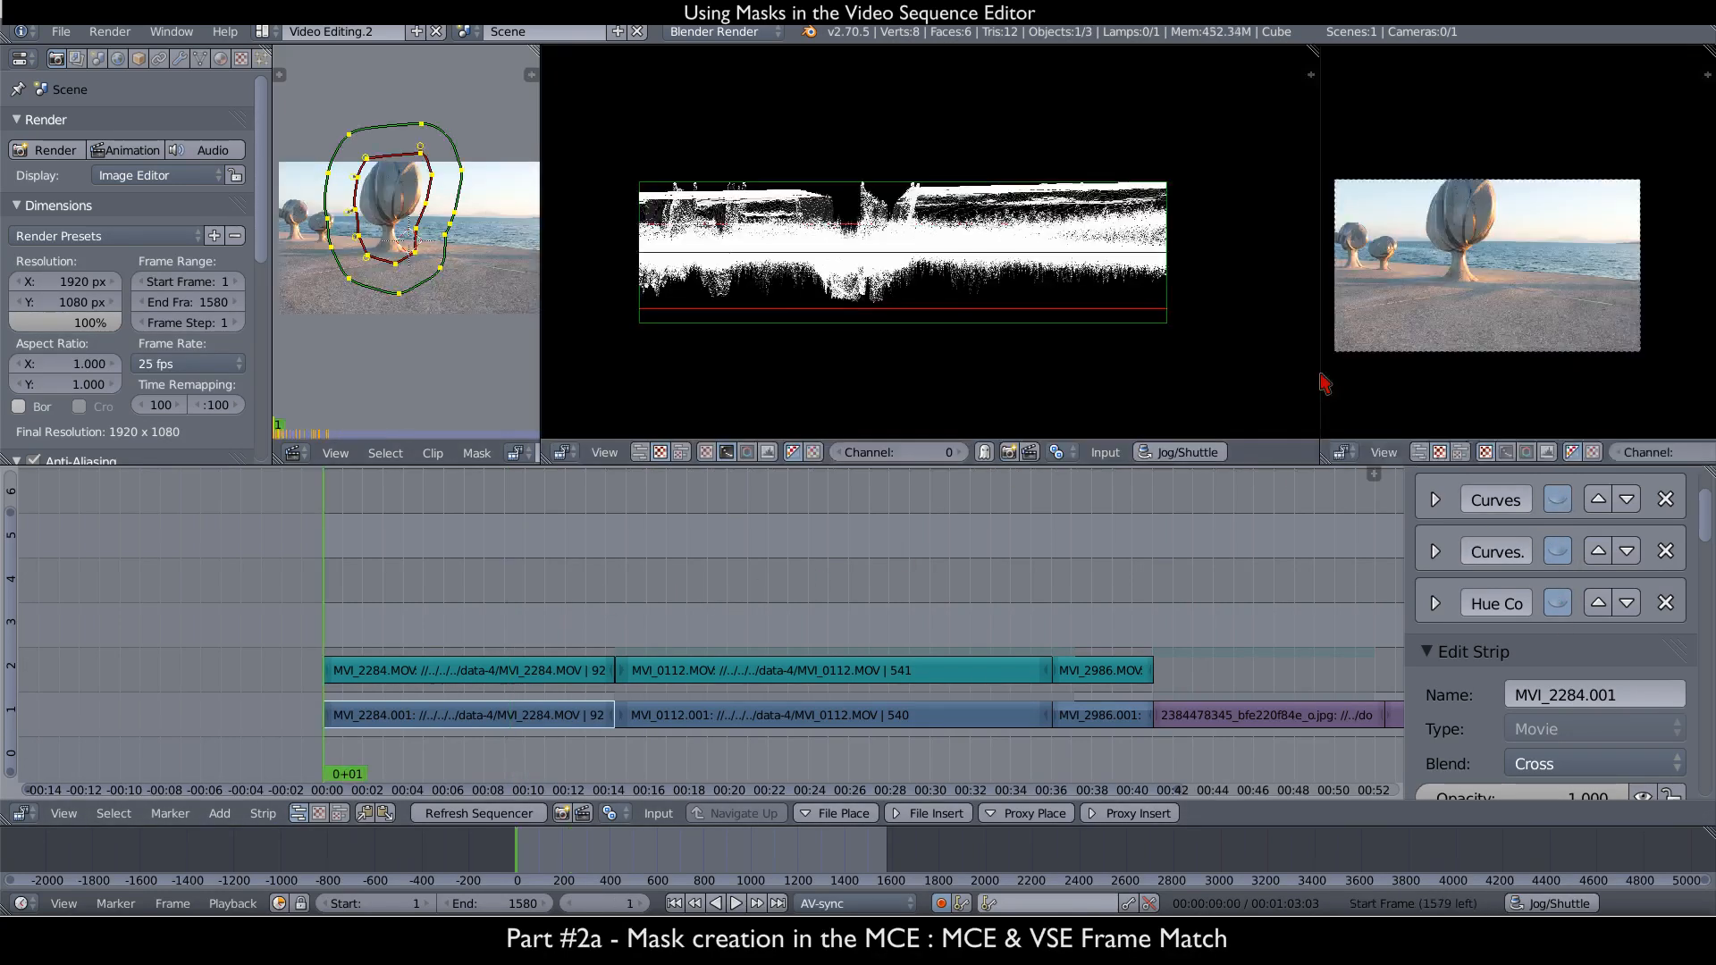
- Resize the split previews so the enlarged image preview sits beside the luma waveform
drag(1302, 377, 859, 379)
scroll(1198, 271, up, 5)
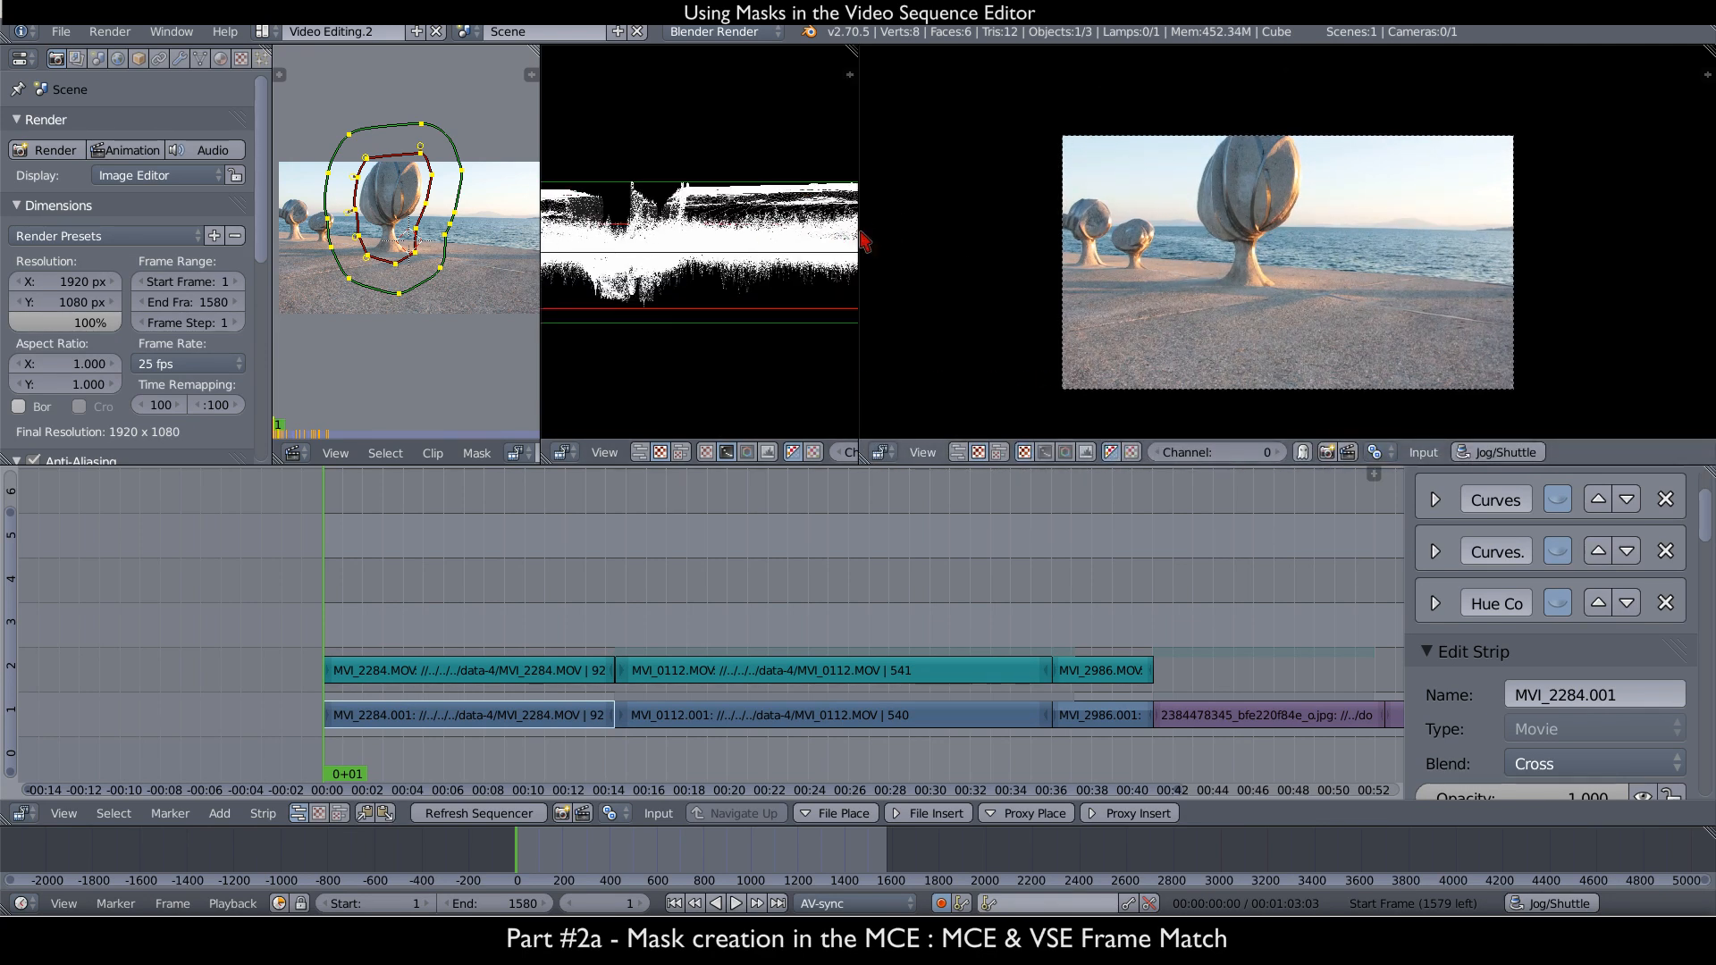
drag(857, 241, 952, 247)
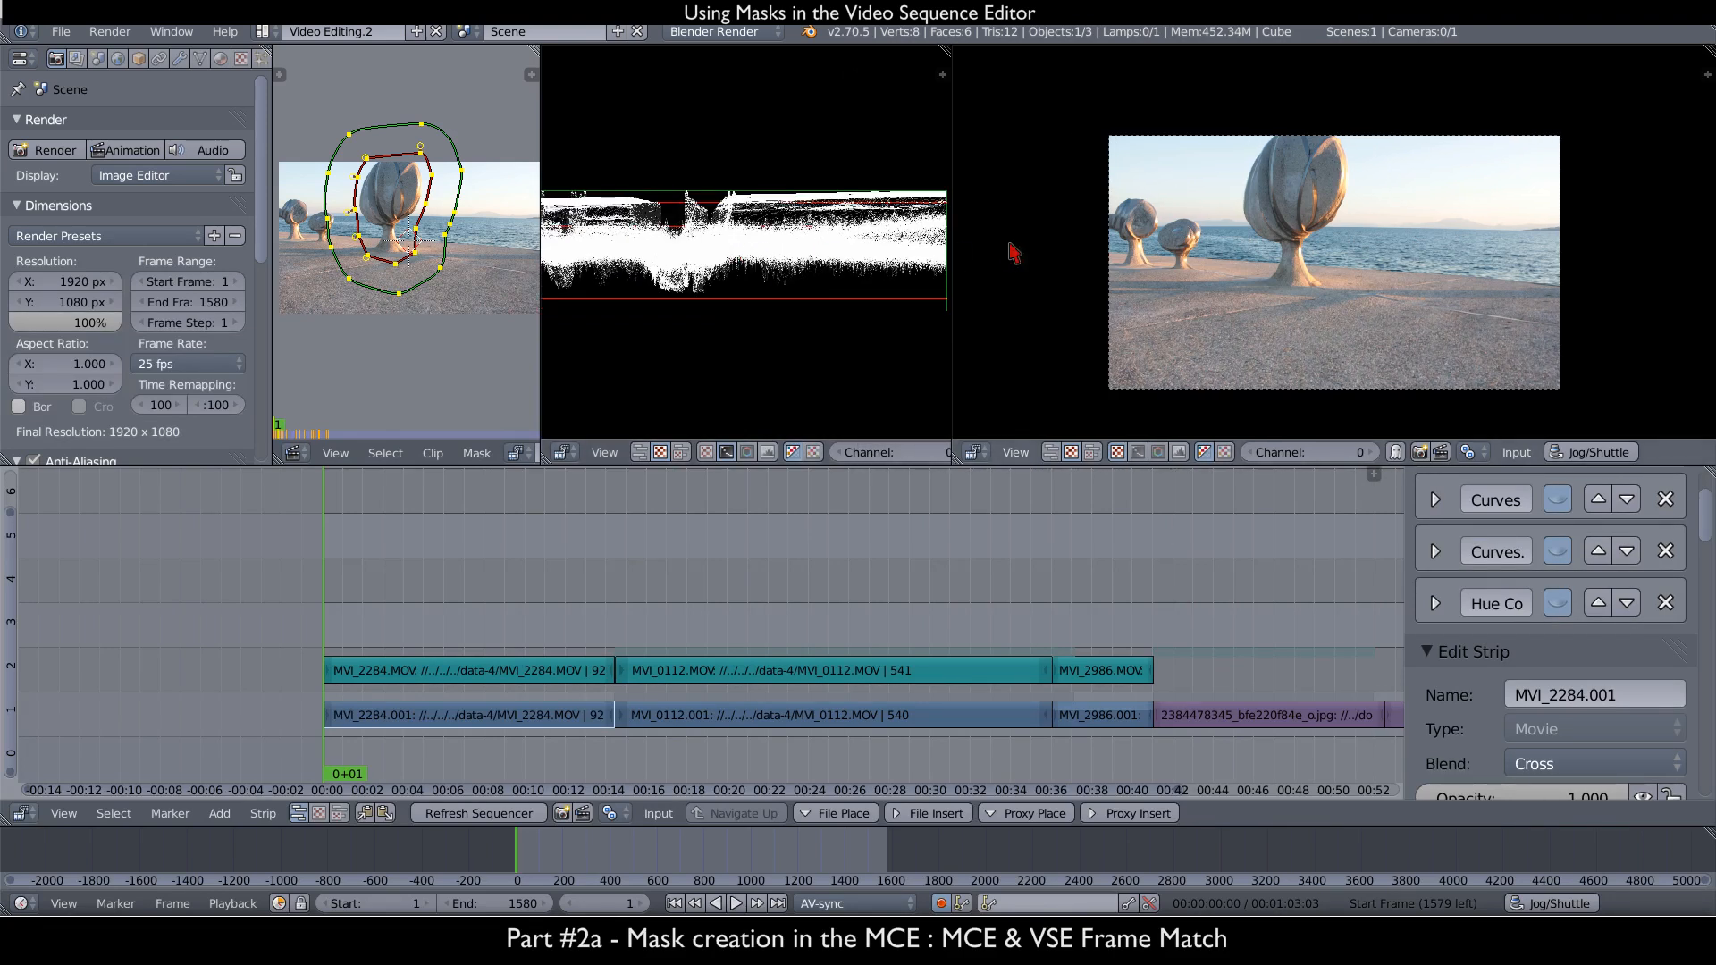
- Sketch two vertical grease pencil lines in the image preview, one on each side of the large sculpture
scroll(1010, 249, down, 1)
scroll(693, 263, down, 1)
scroll(637, 281, down, 1)
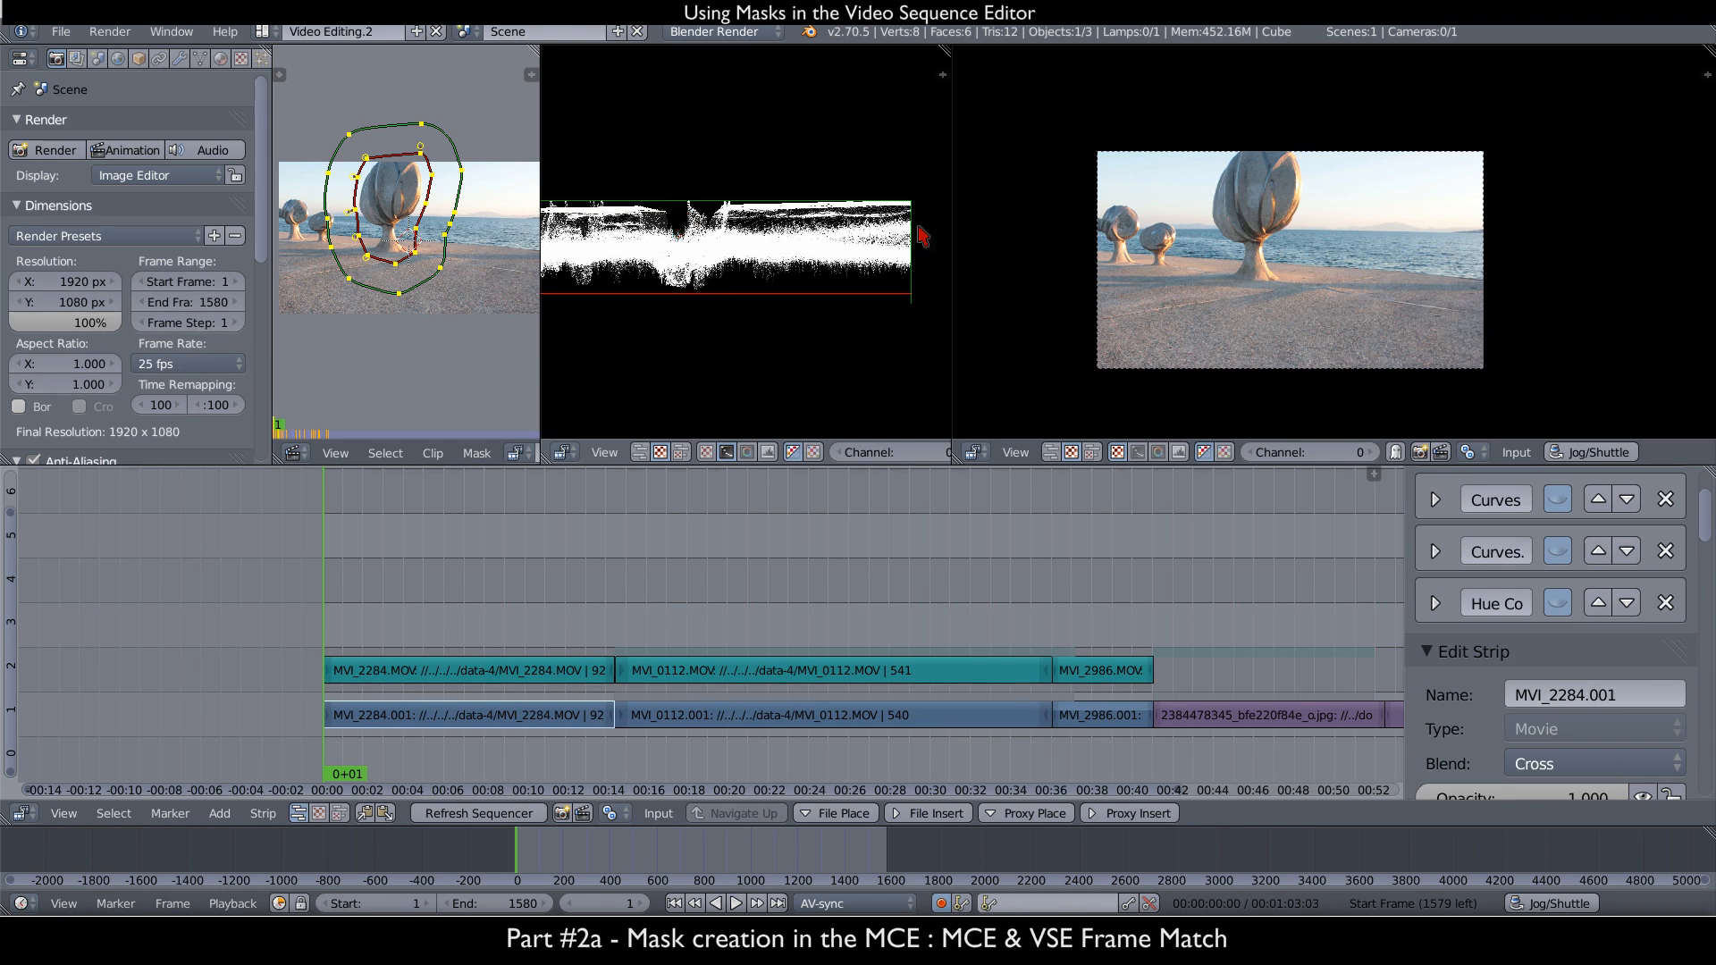
drag(1192, 139, 1217, 336)
drag(1308, 152, 1339, 350)
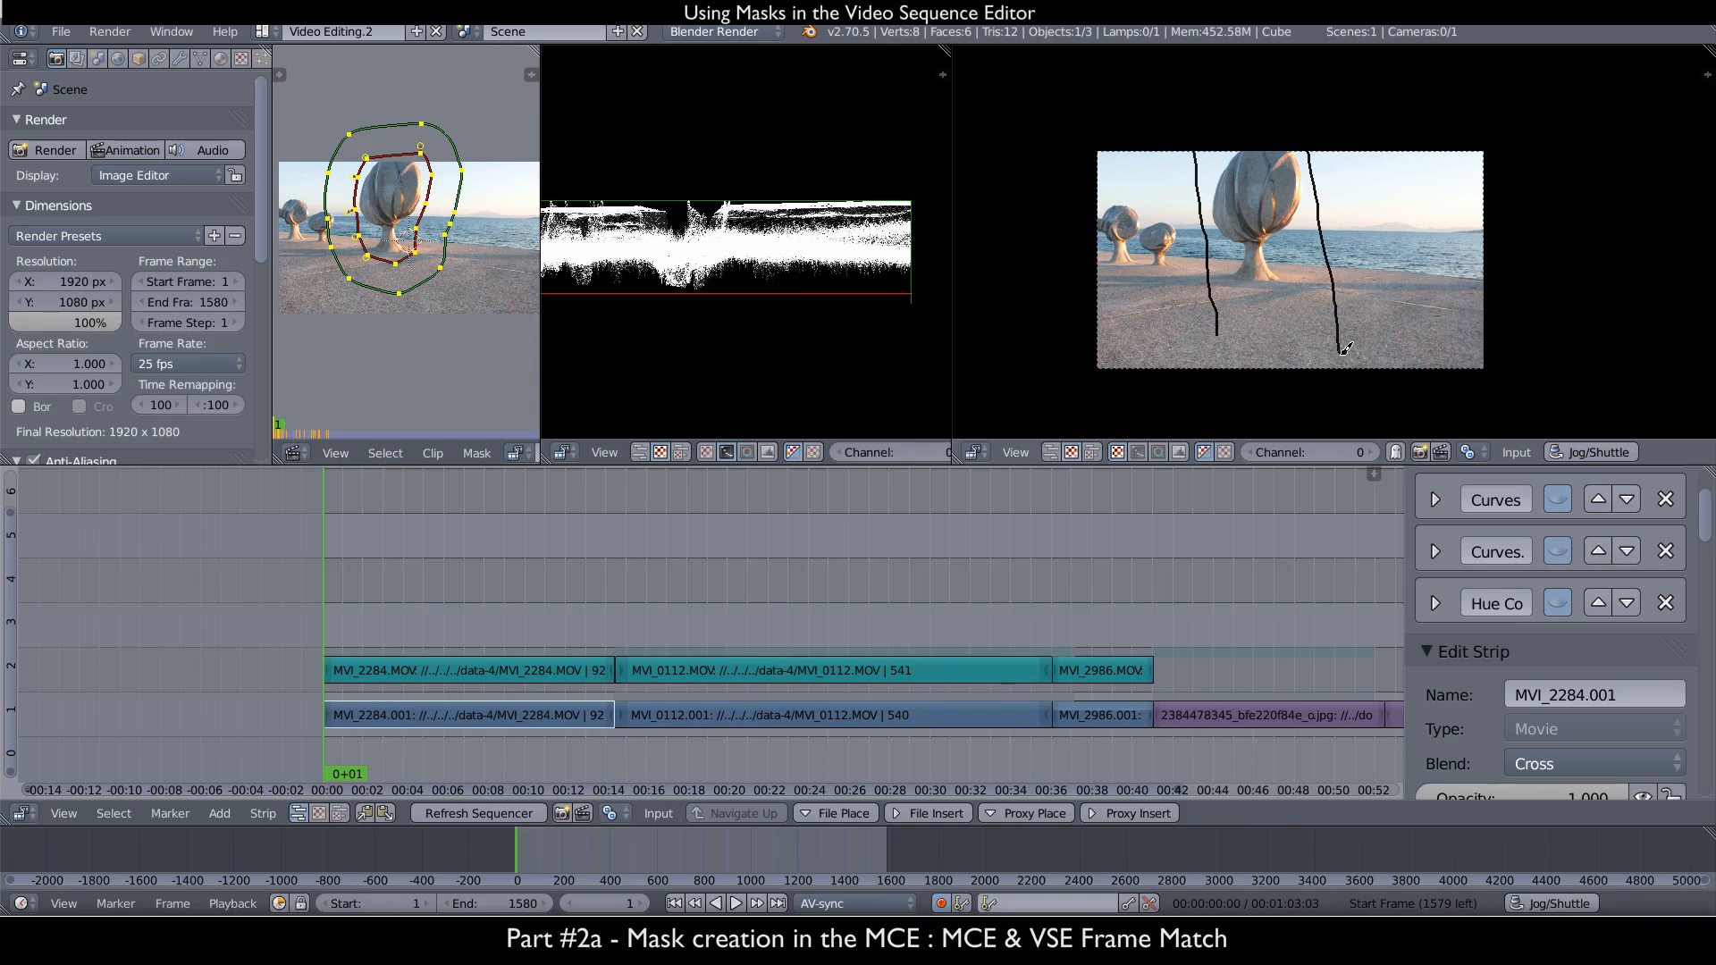
- Re-enable both Curves modifiers and the Hue Correct modifier one after another, comparing the first one's effect on the luma waveform
click(1557, 499)
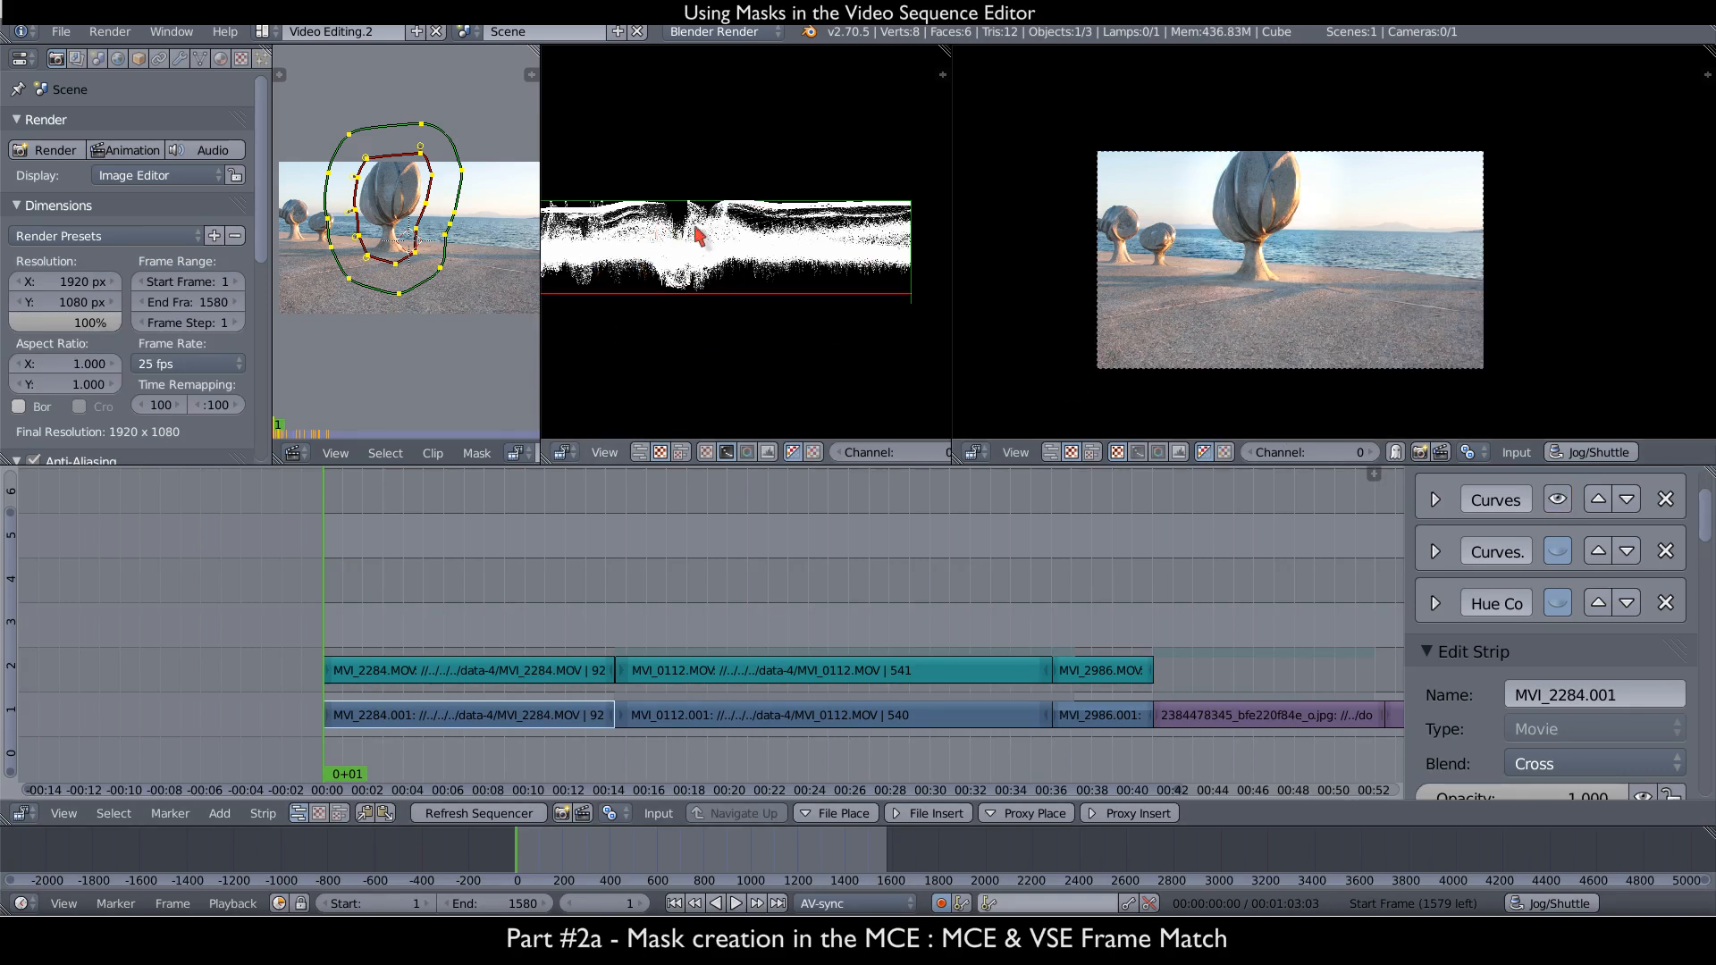
click(1563, 496)
click(1557, 498)
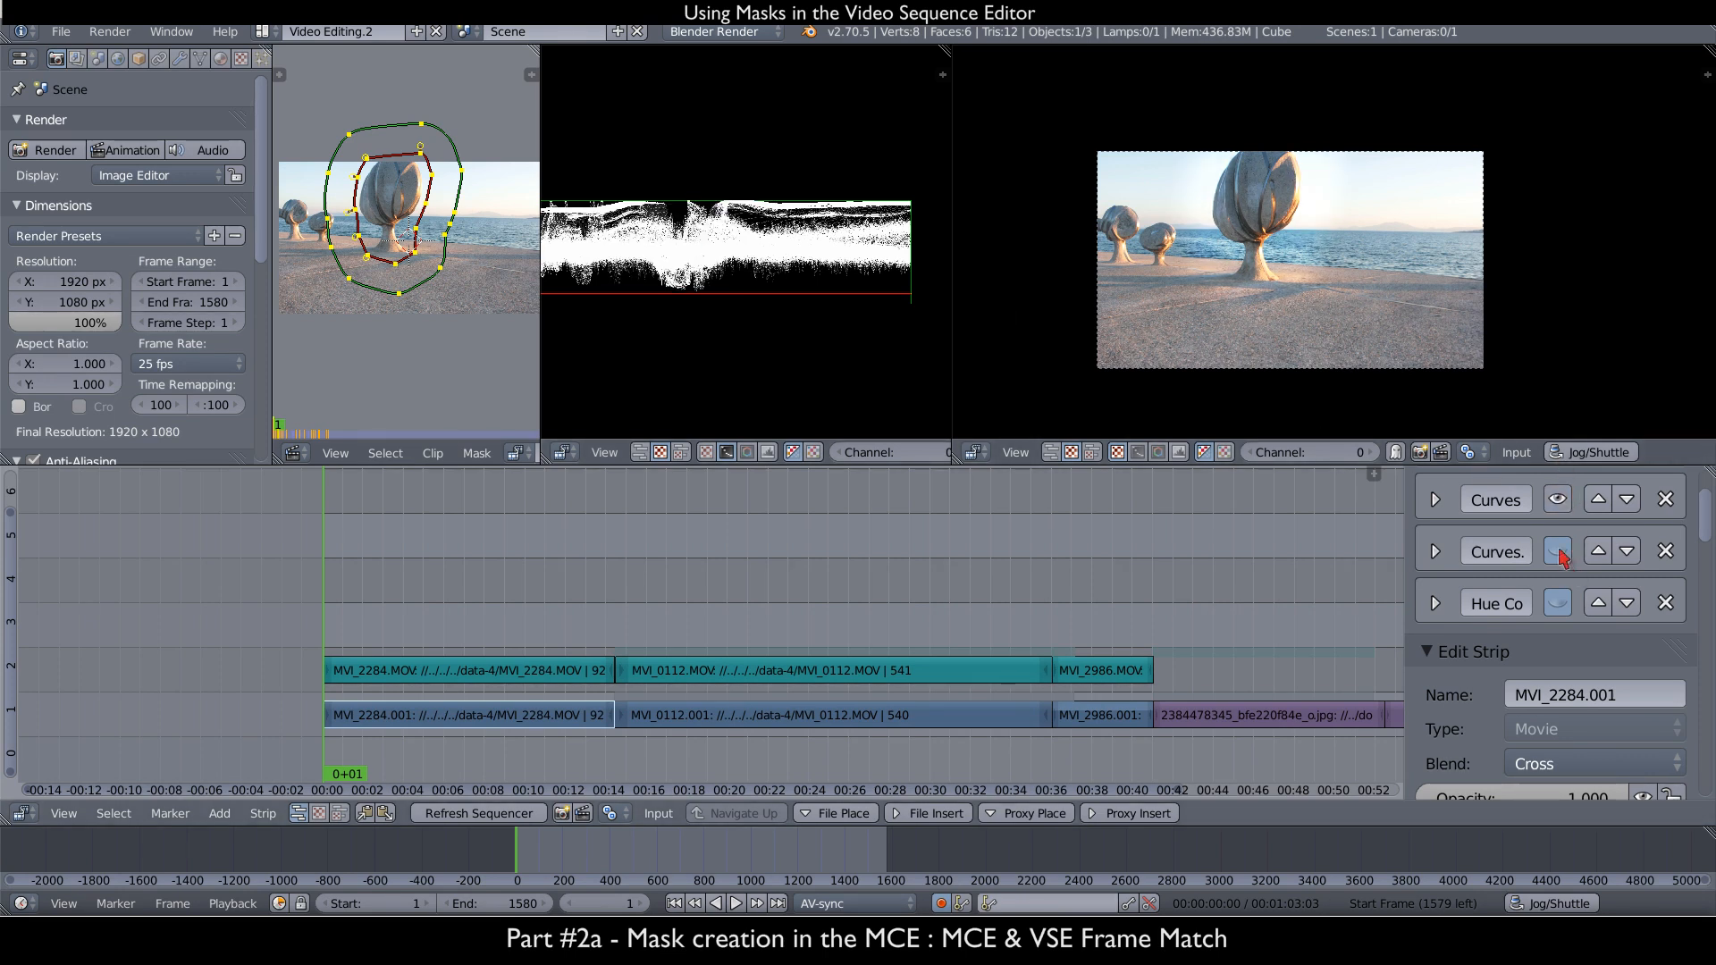
click(1559, 551)
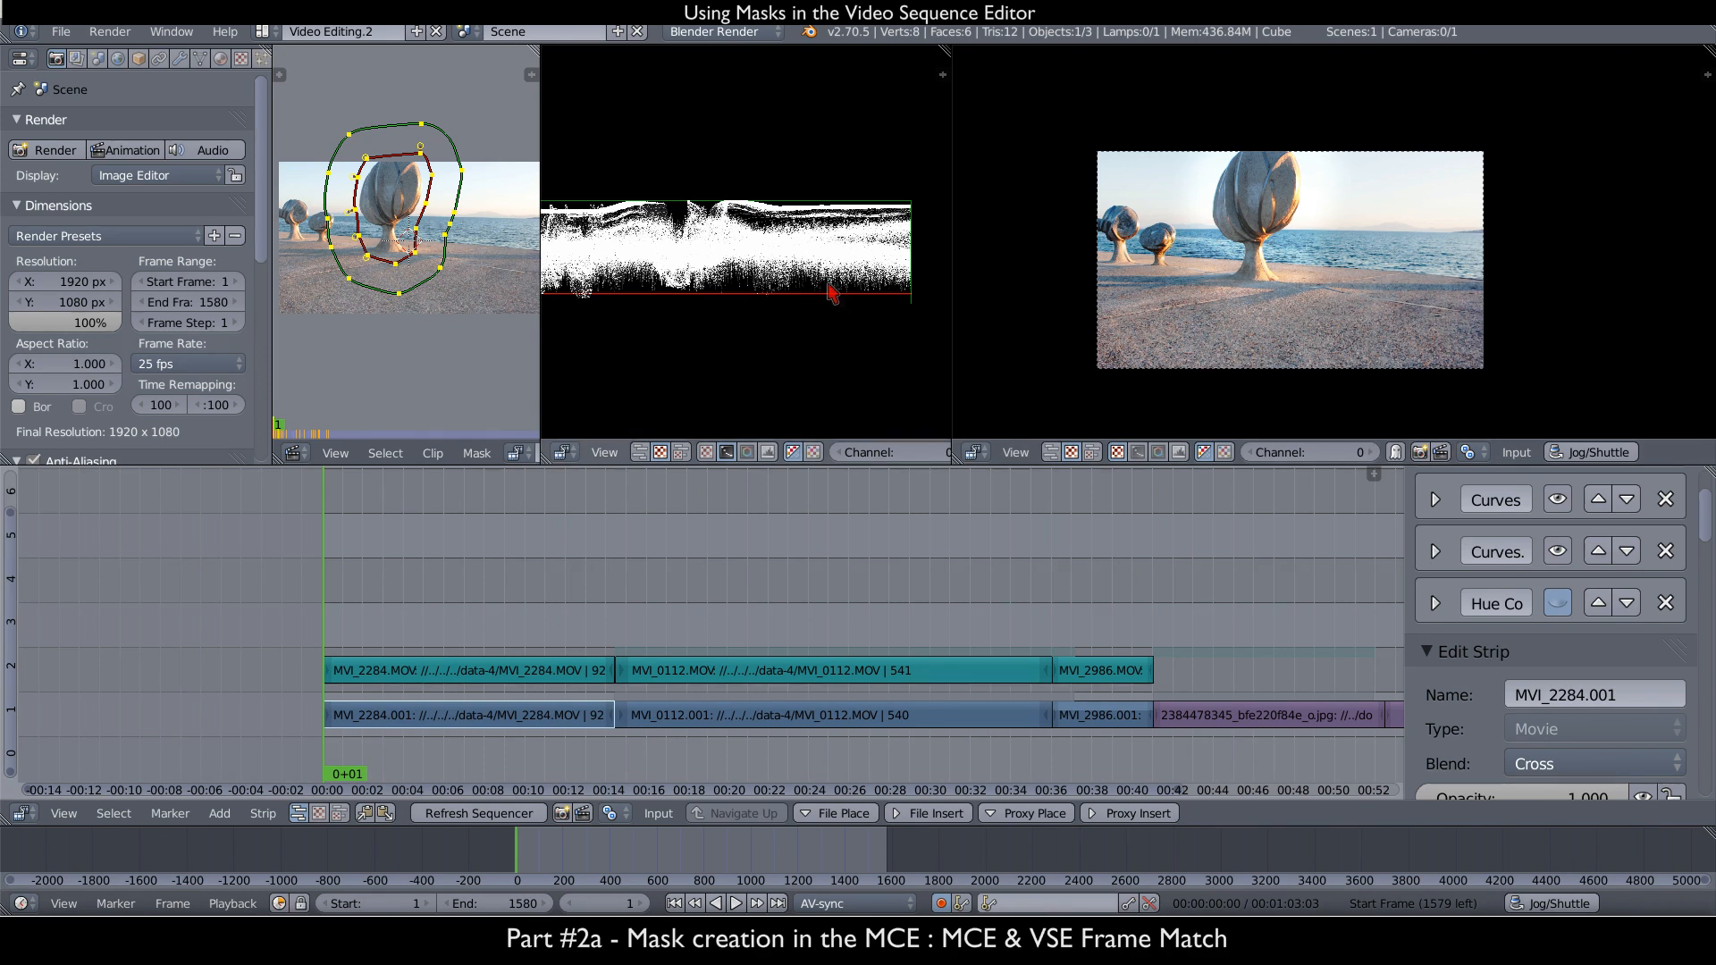
click(1562, 609)
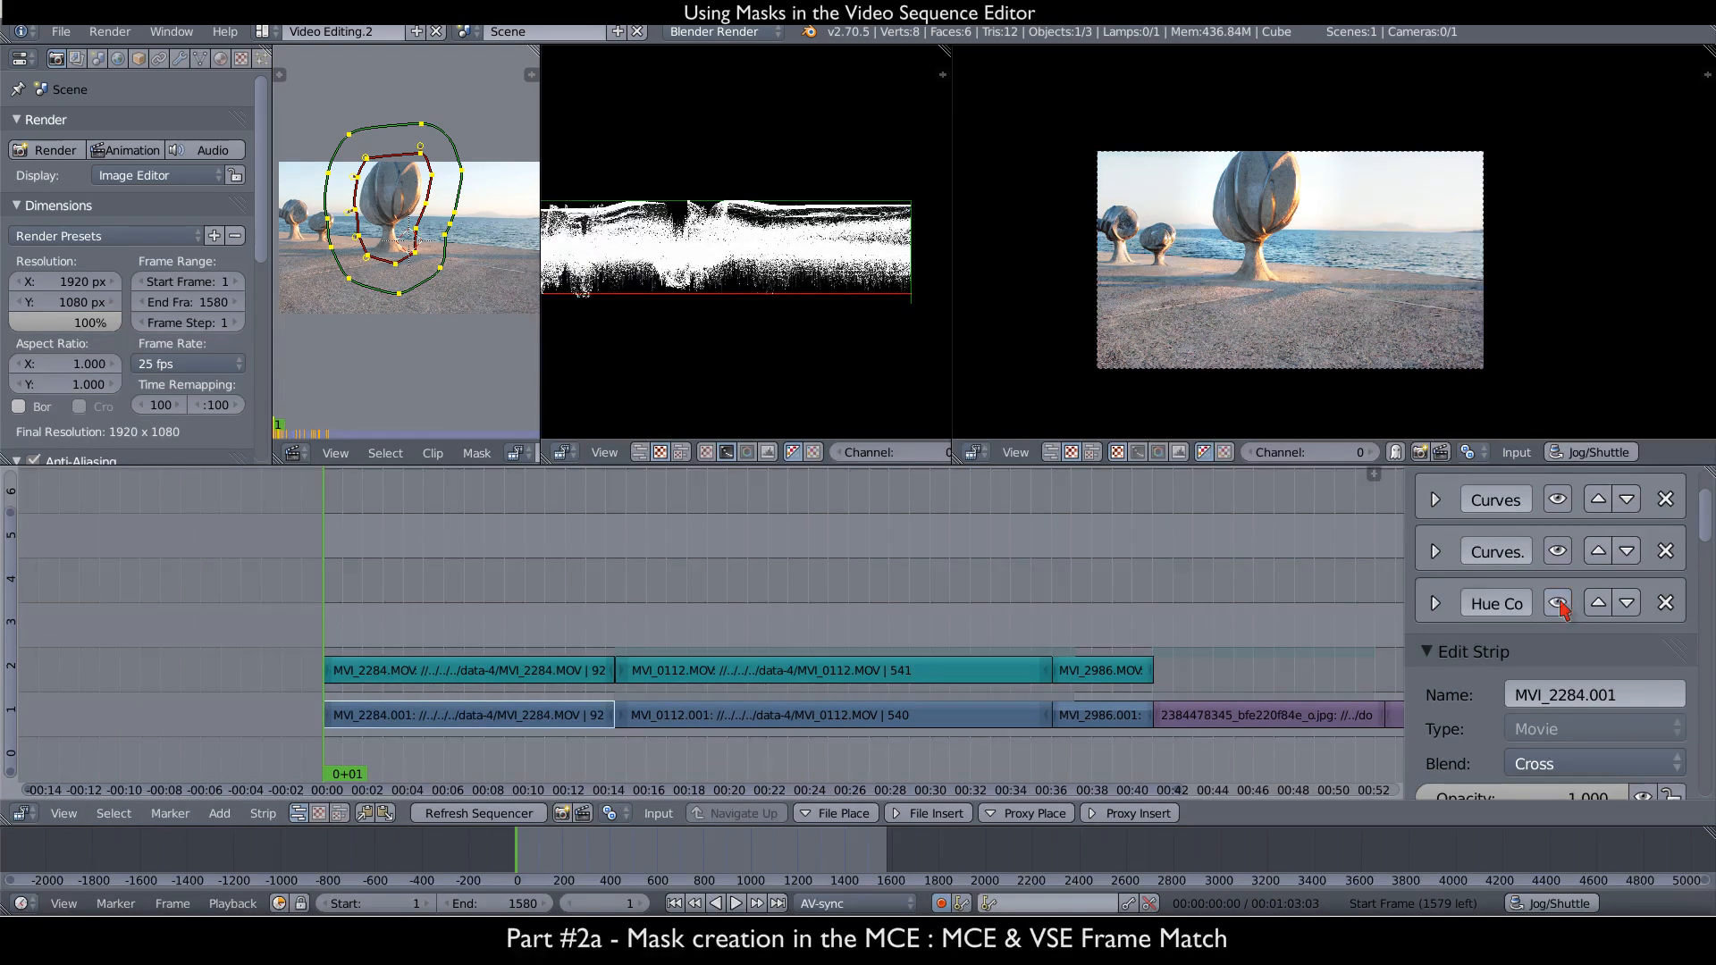
- Switch the scope preview to the chroma vectorscope and toggle the Hue Correct modifier to compare its effect on colour
click(749, 455)
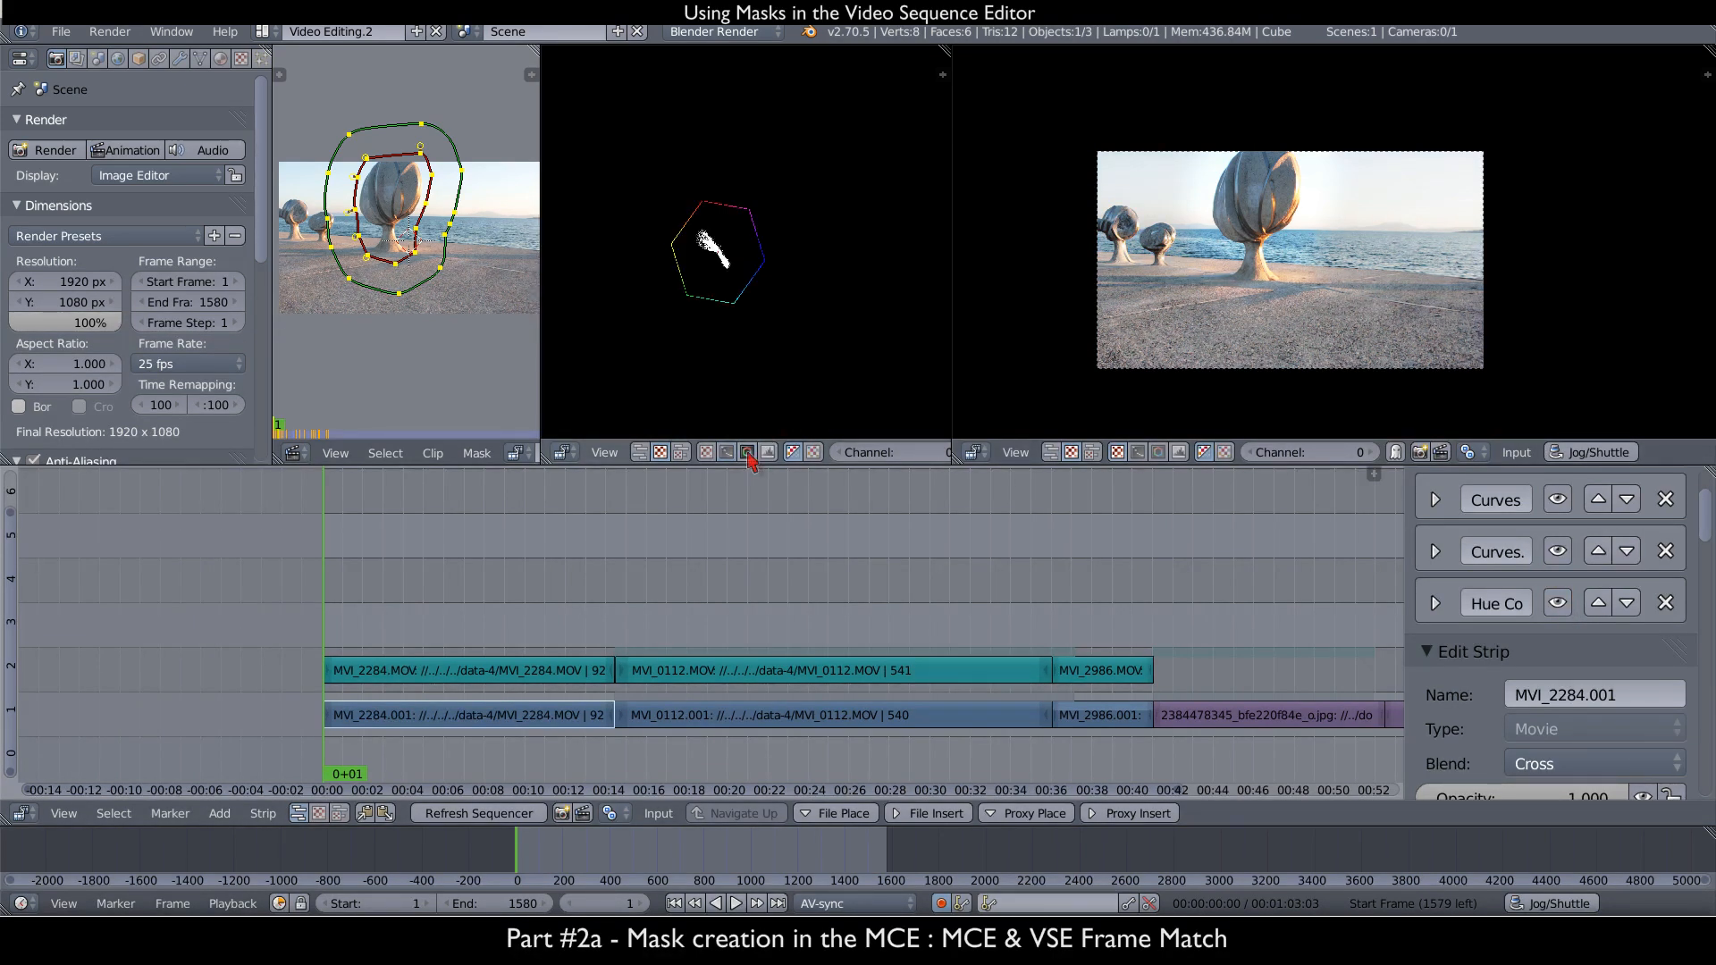
scroll(753, 283, up, 4)
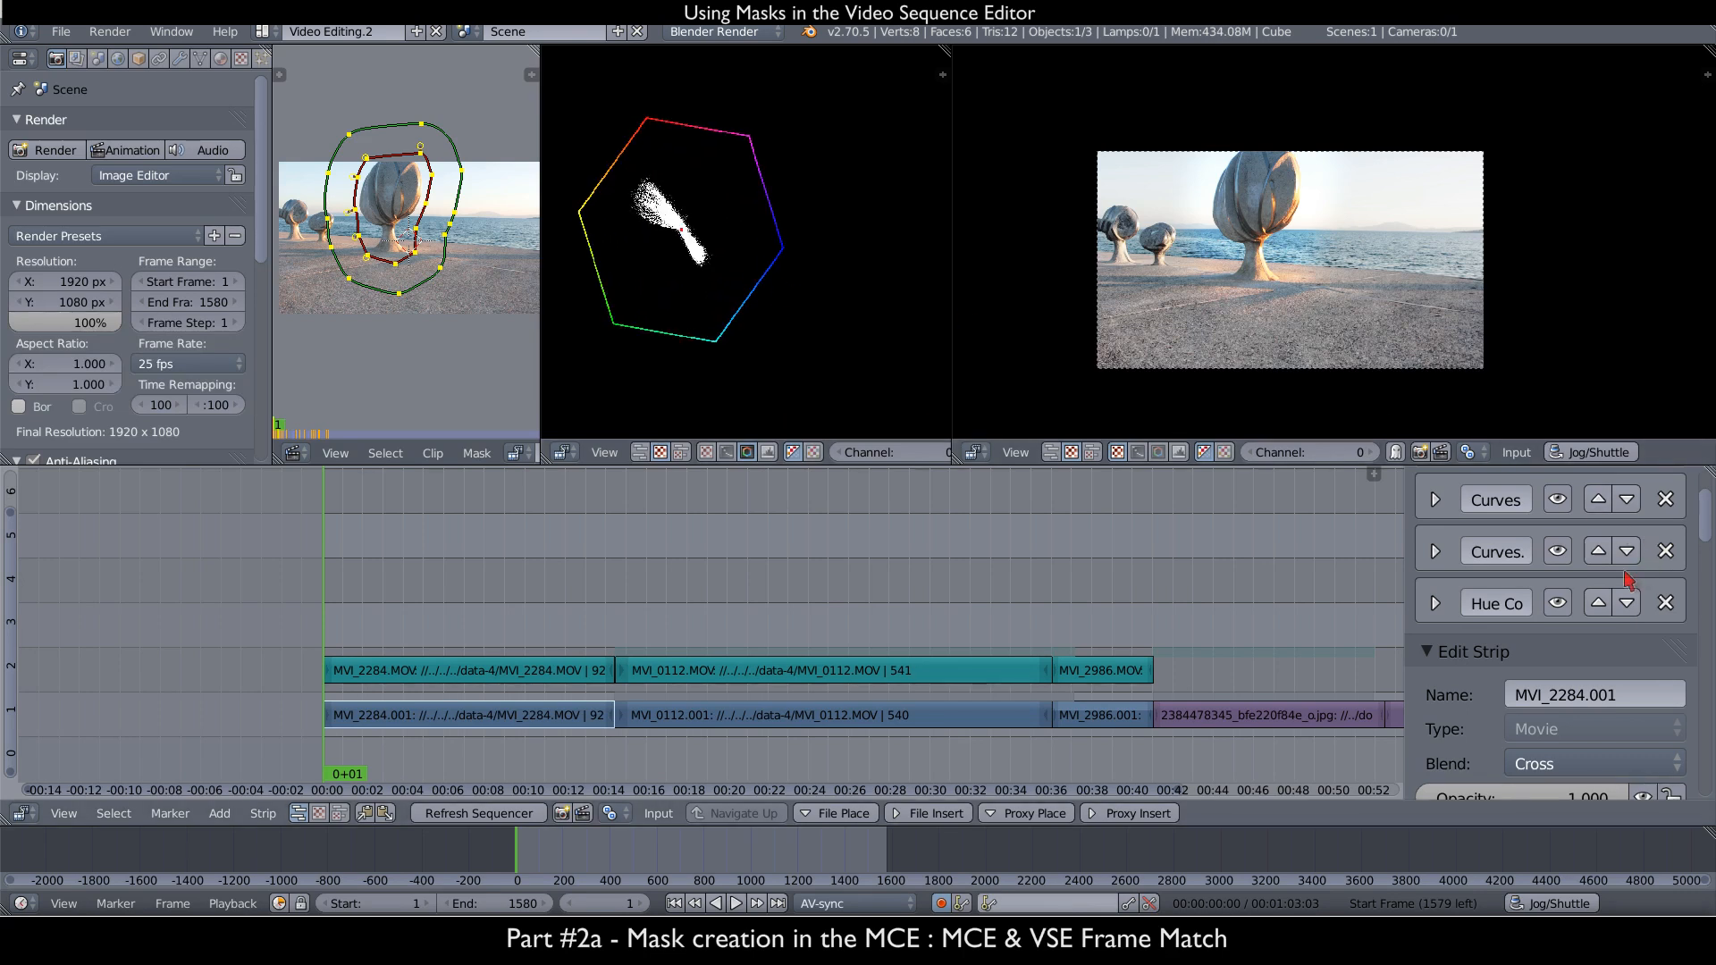
click(1560, 605)
click(1560, 605)
click(1561, 604)
click(1560, 604)
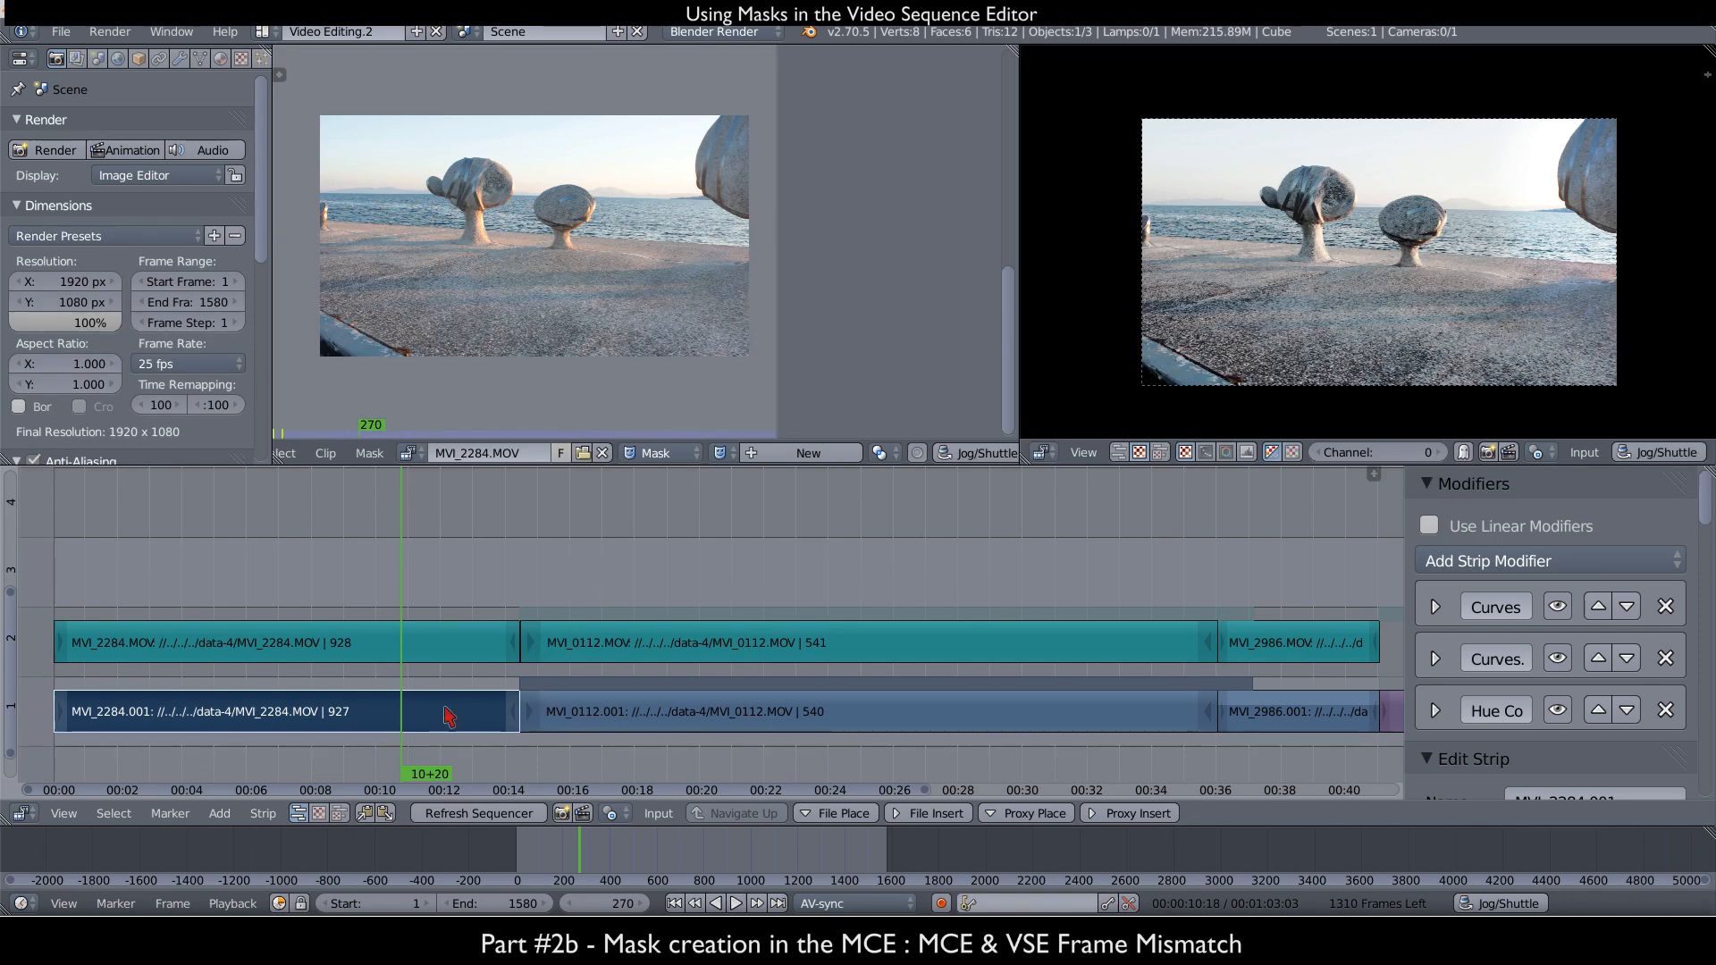
- Hide the clip editor's properties sidebar and enlarge the MVI_2284.MOV footage in the freed space
mouse_move(738, 285)
middle_down()
mouse_move(764, 284)
mouse_move(671, 273)
mouse_move(750, 277)
middle_up()
key(n)
scroll(733, 261, up, 1)
scroll(732, 262, up, 2)
scroll(733, 261, down, 2)
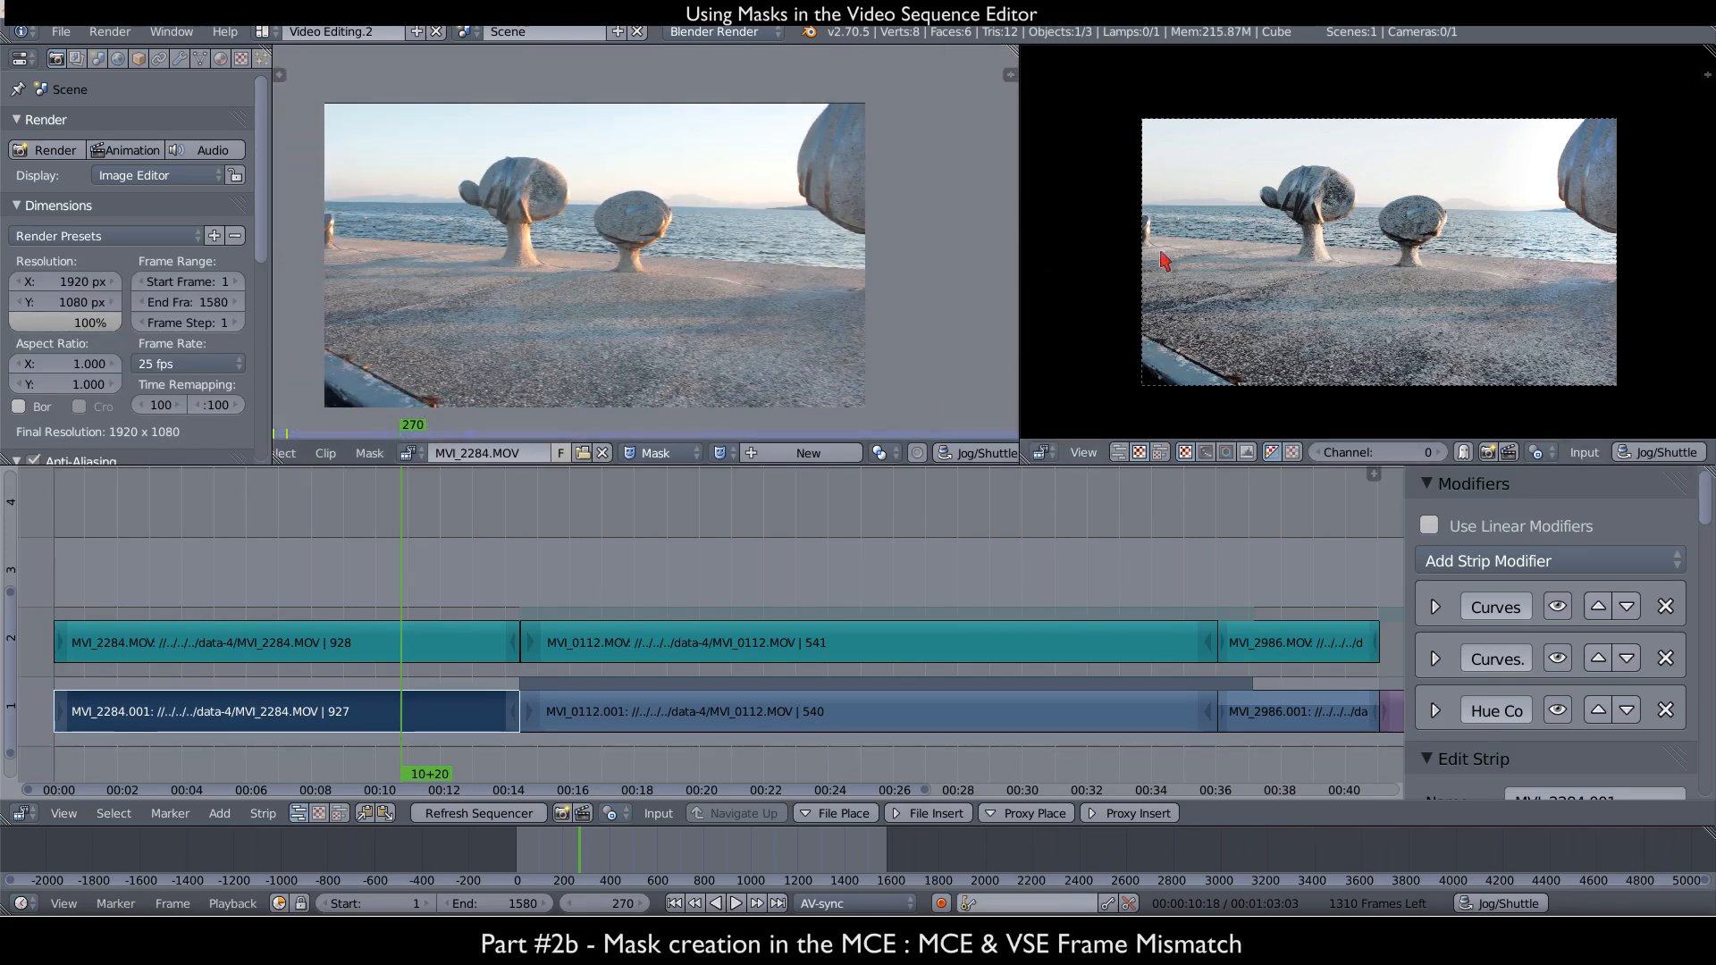
- Compare the clip footage with the sequencer preview at frames 297, 224 and 38
drag(400, 695, 433, 694)
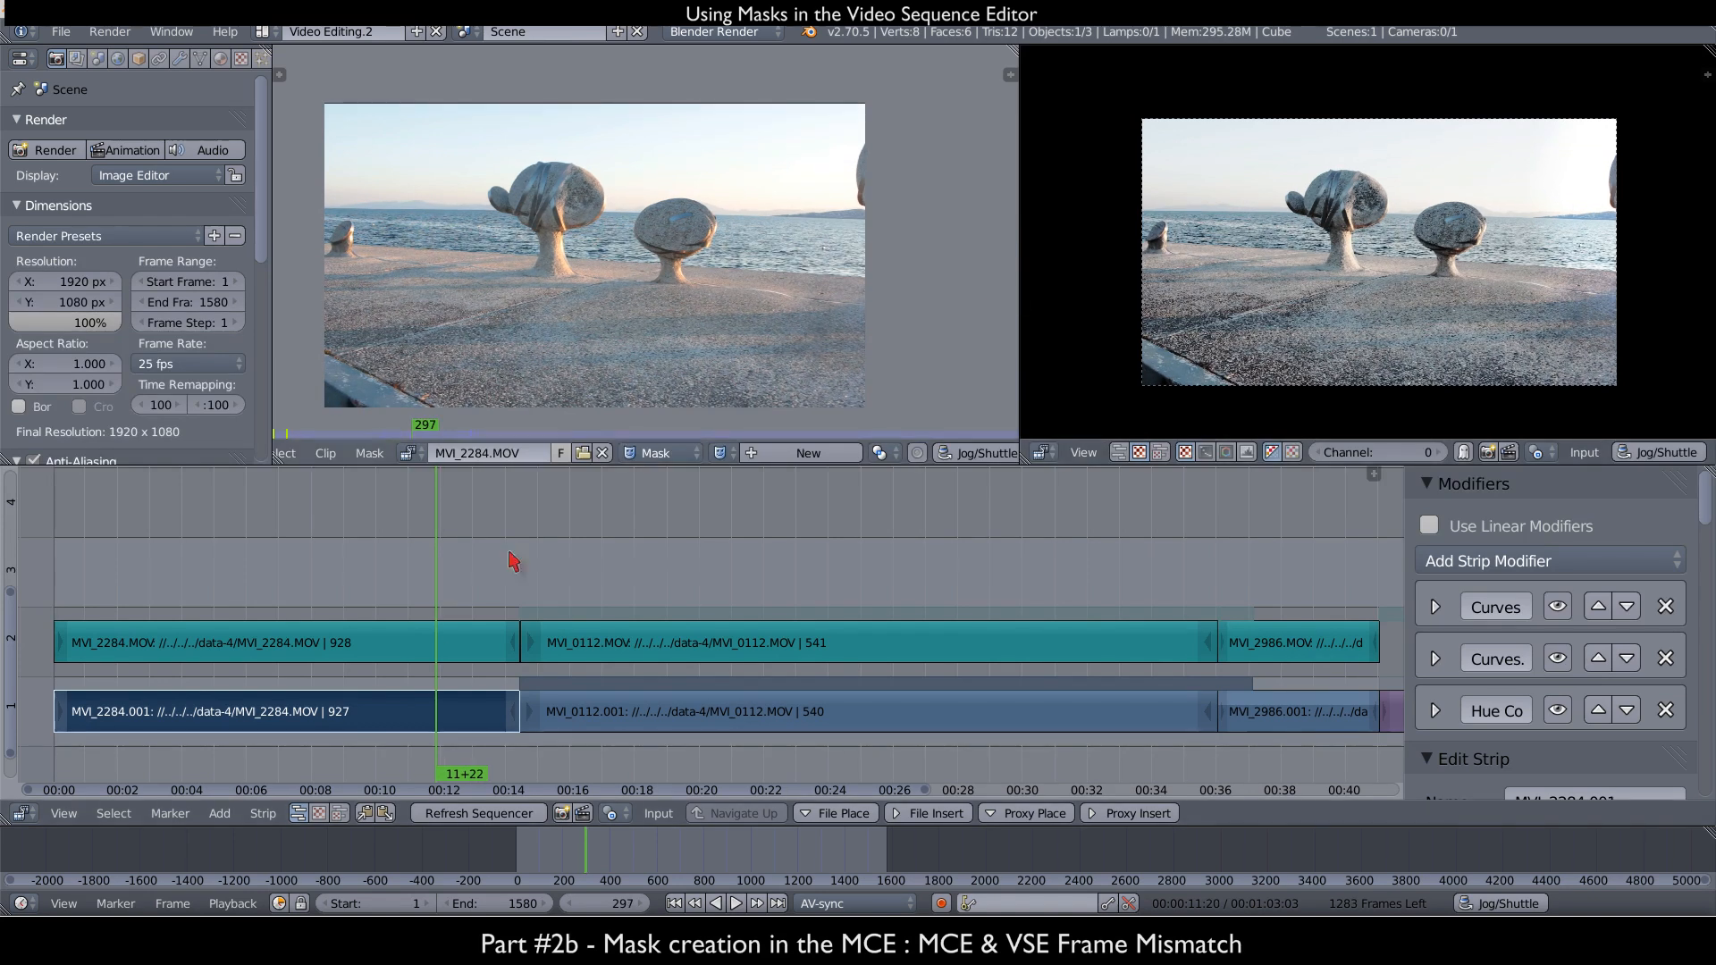
click(343, 640)
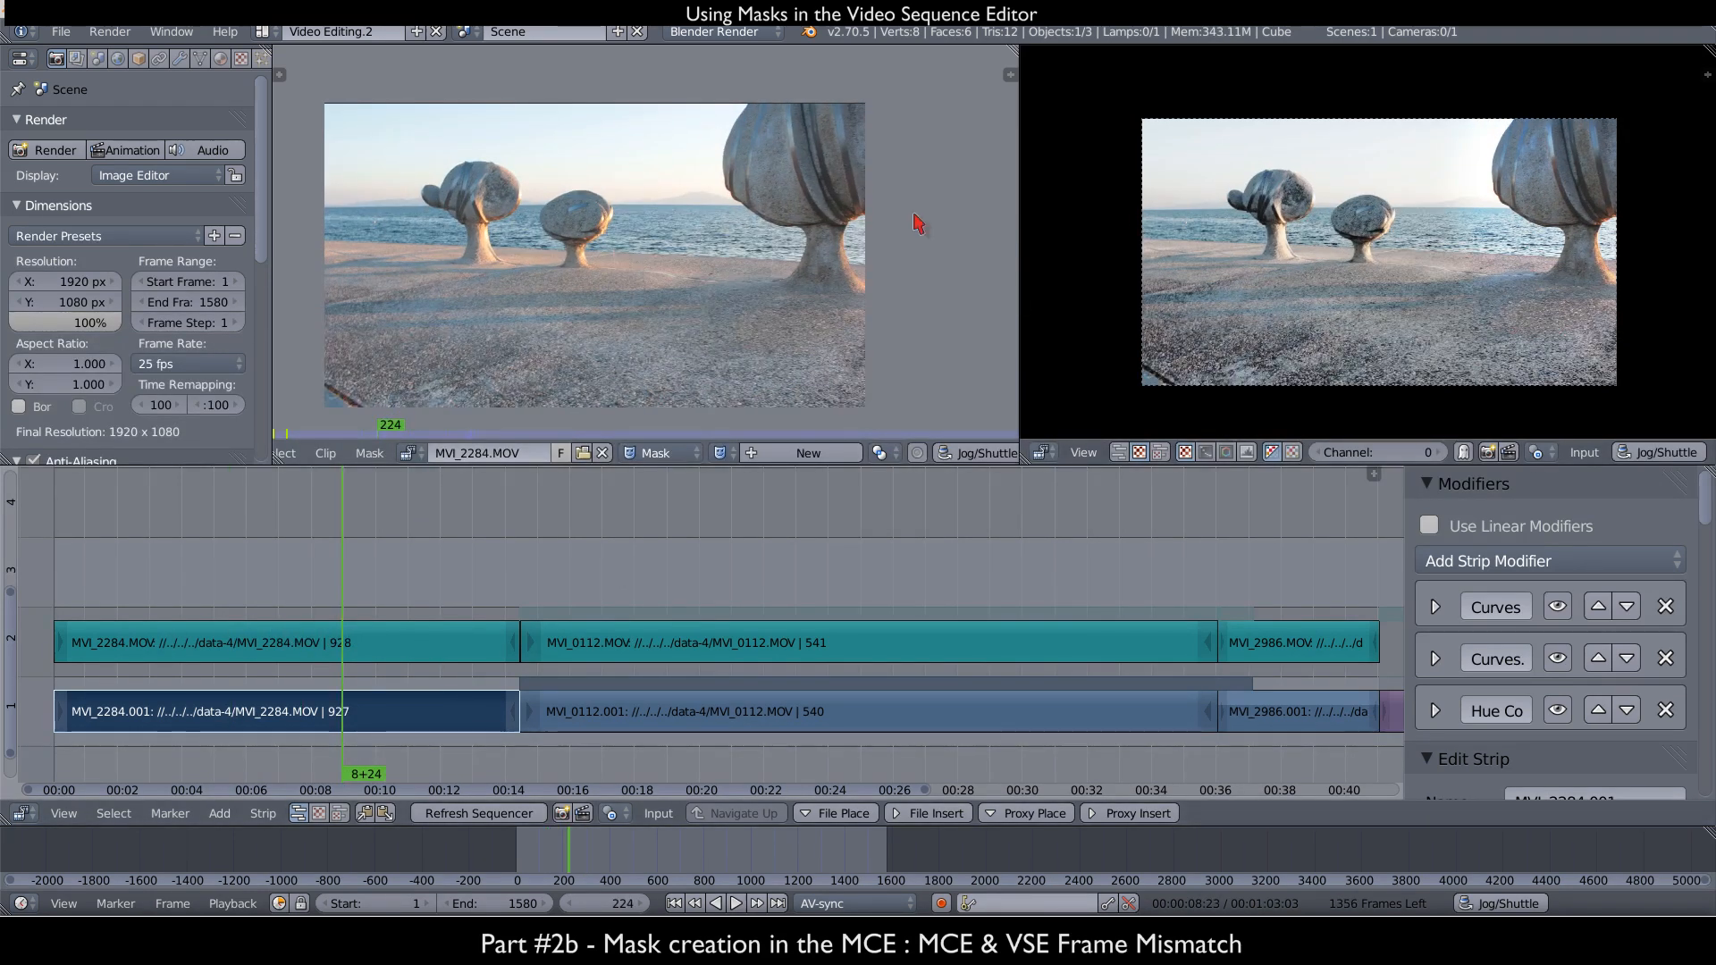
middle_drag(1295, 239, 1274, 239)
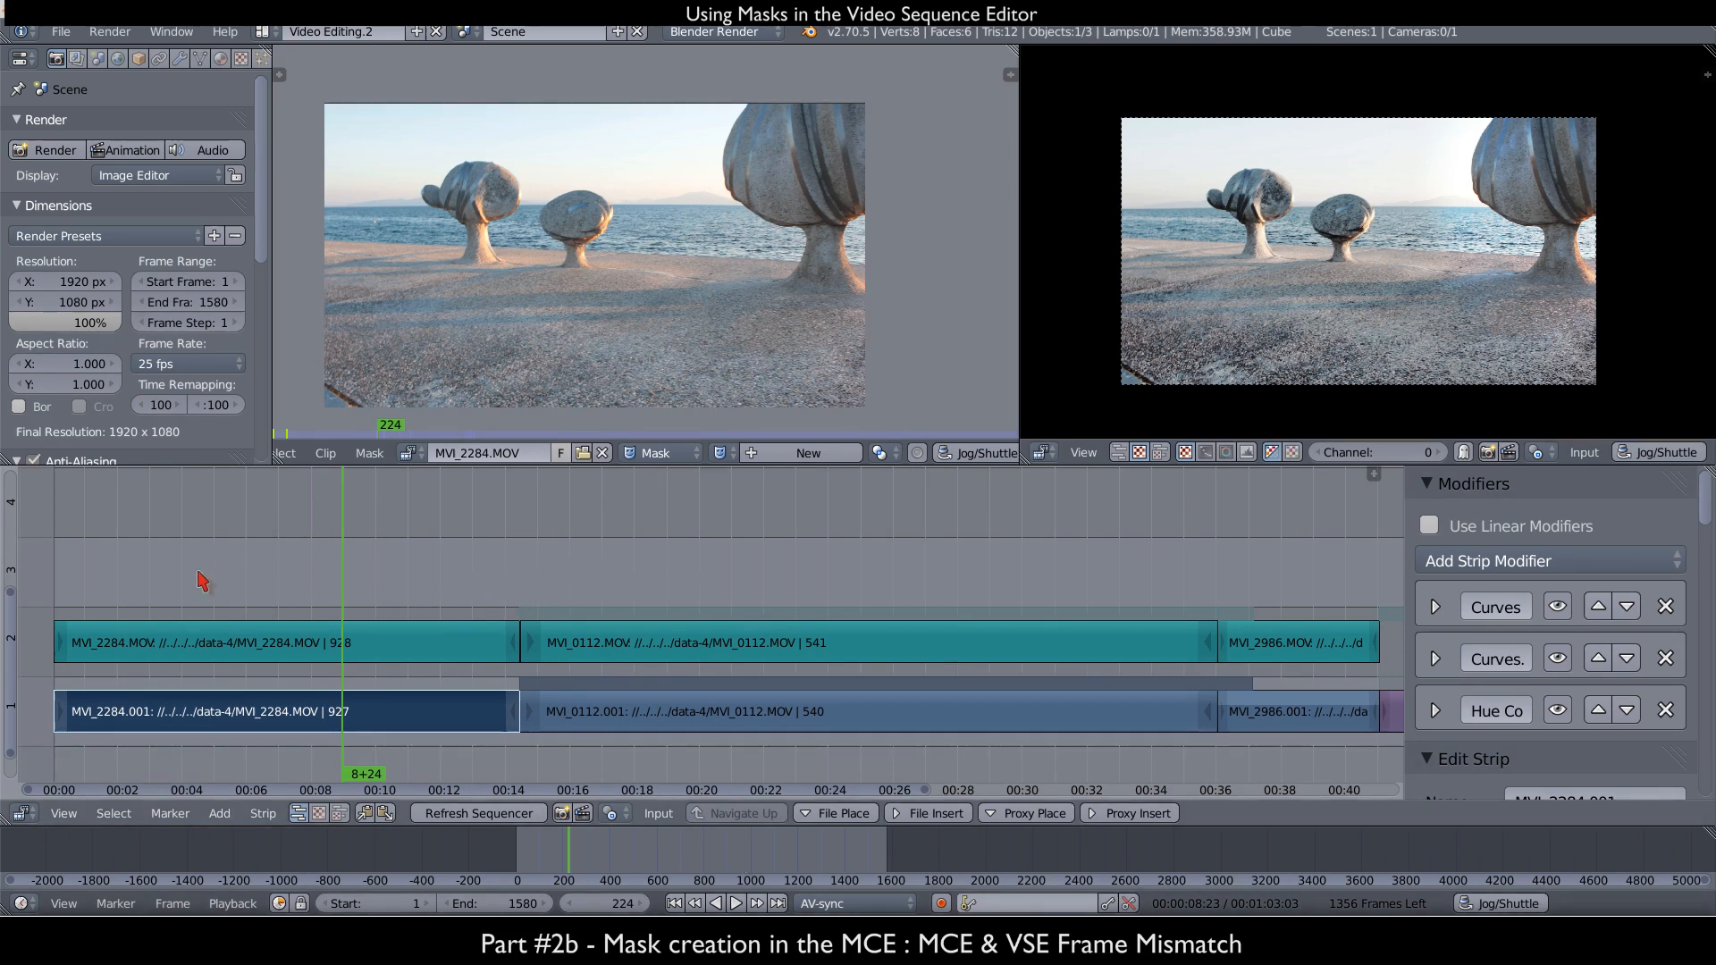
click(101, 606)
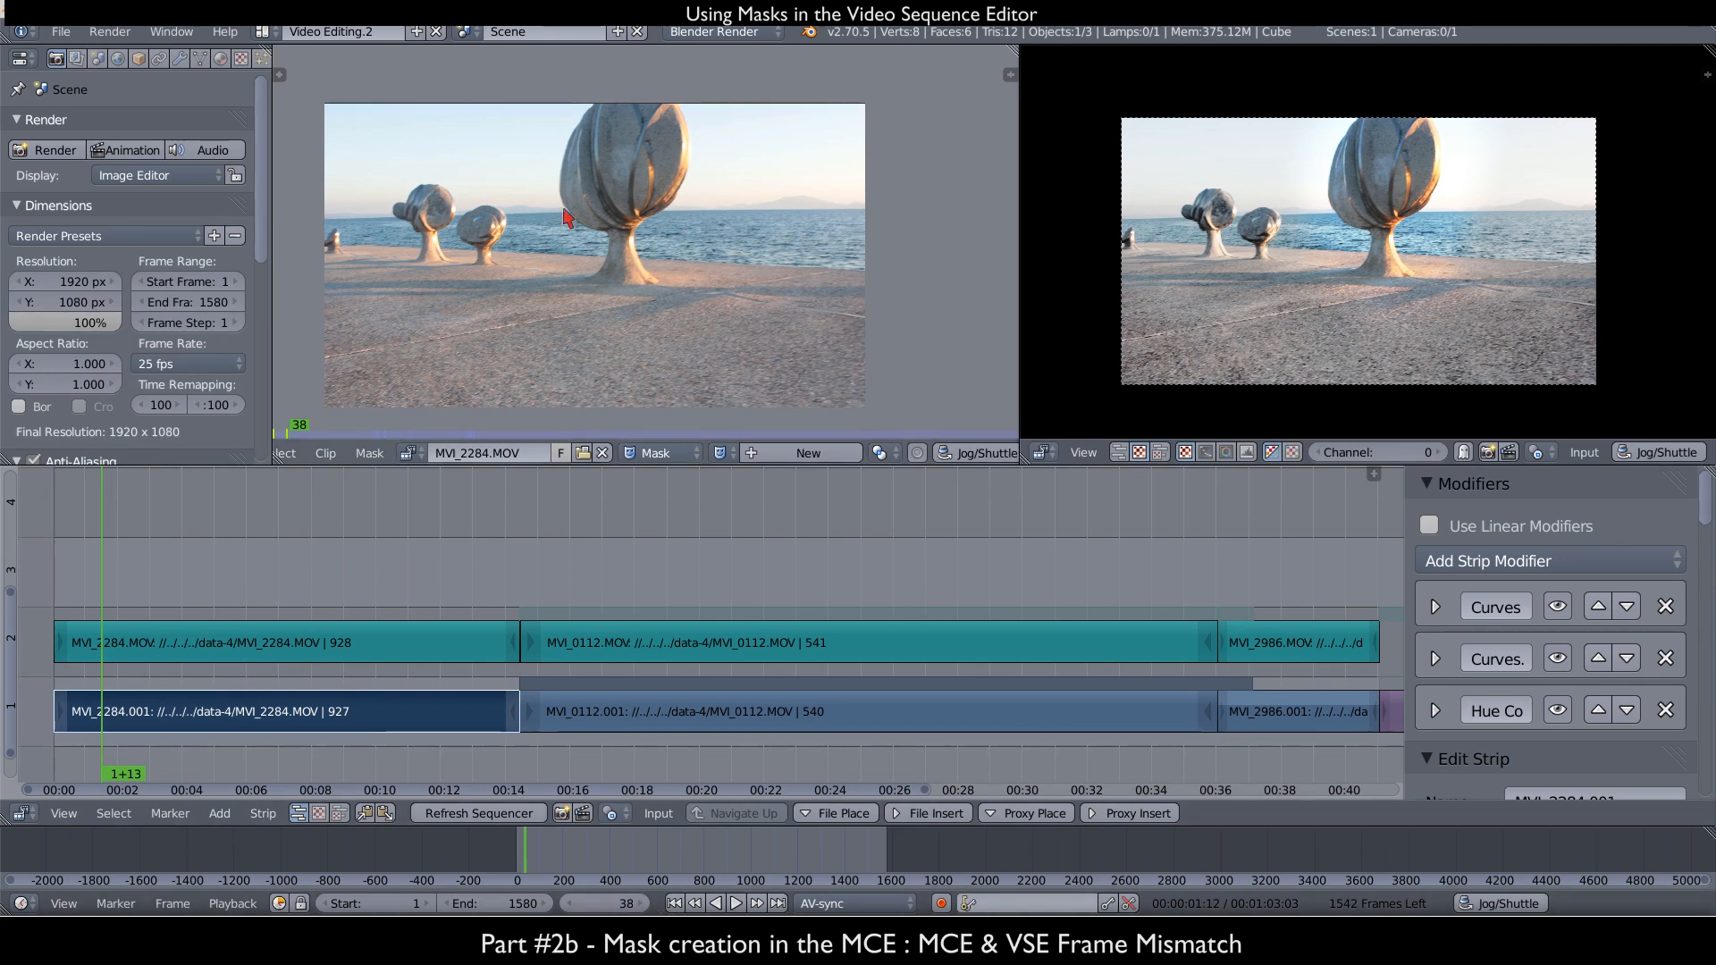
- Check the start frame and frame offset in the MVI_2284.MOV footage settings, and hide the properties sidebar again
middle_drag(566, 246, 601, 226)
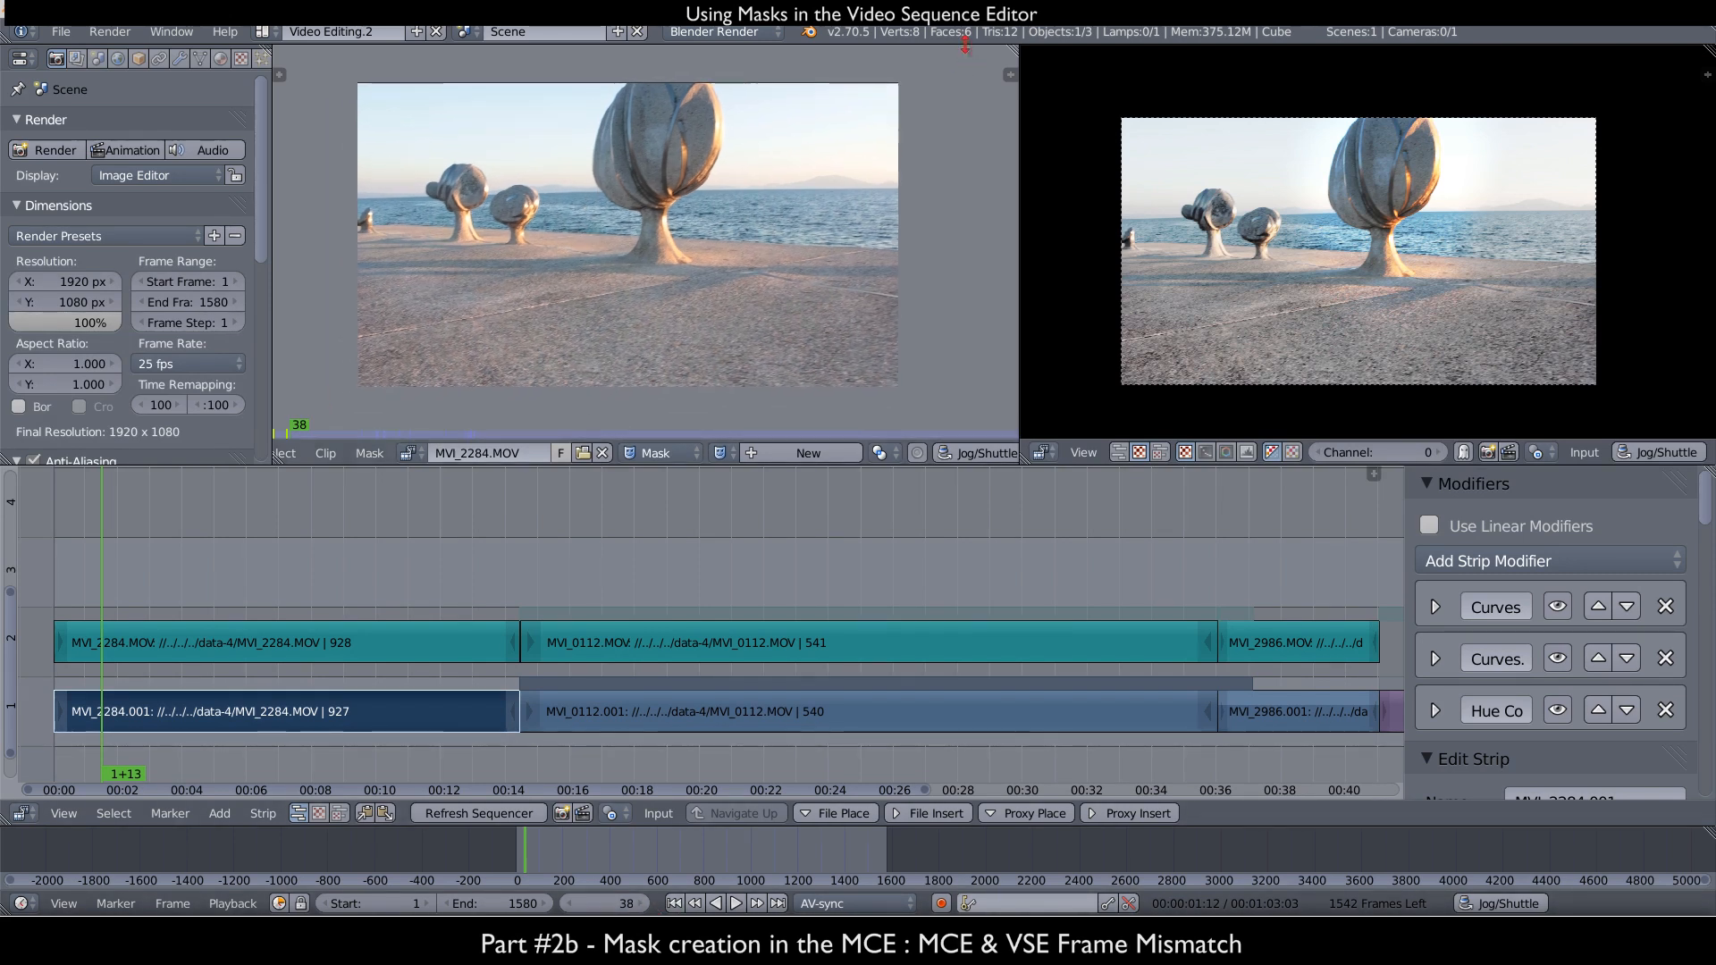
click(1010, 75)
scroll(976, 197, up, 10)
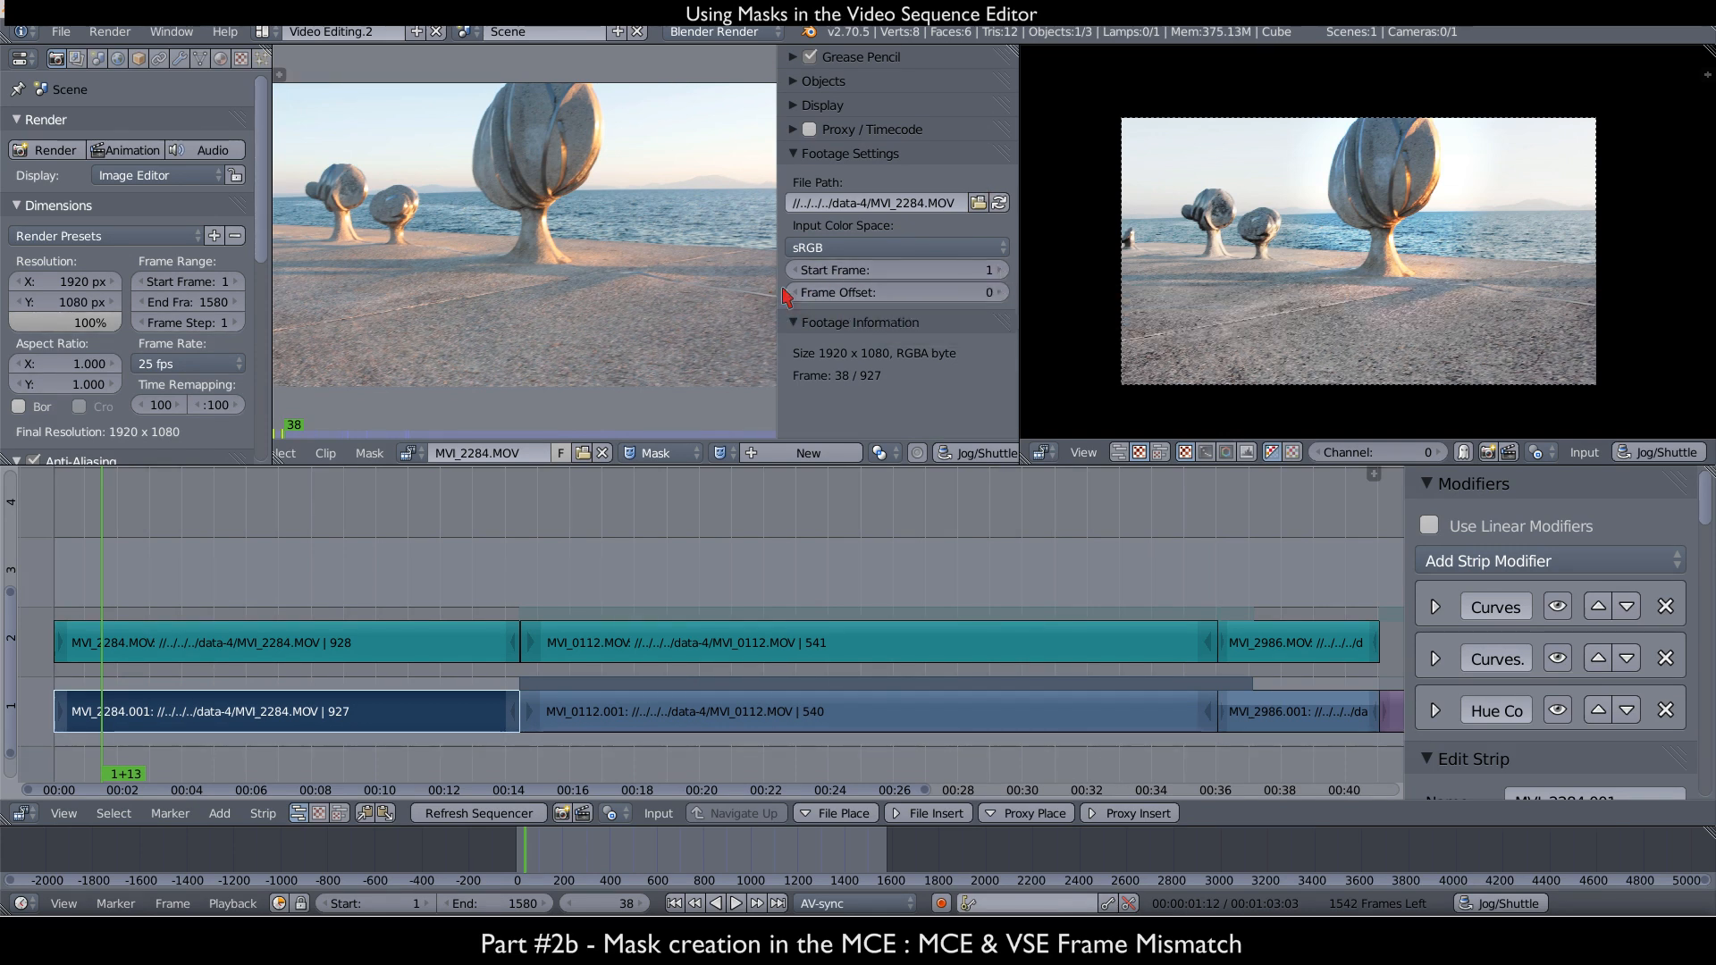
drag(775, 276, 1017, 269)
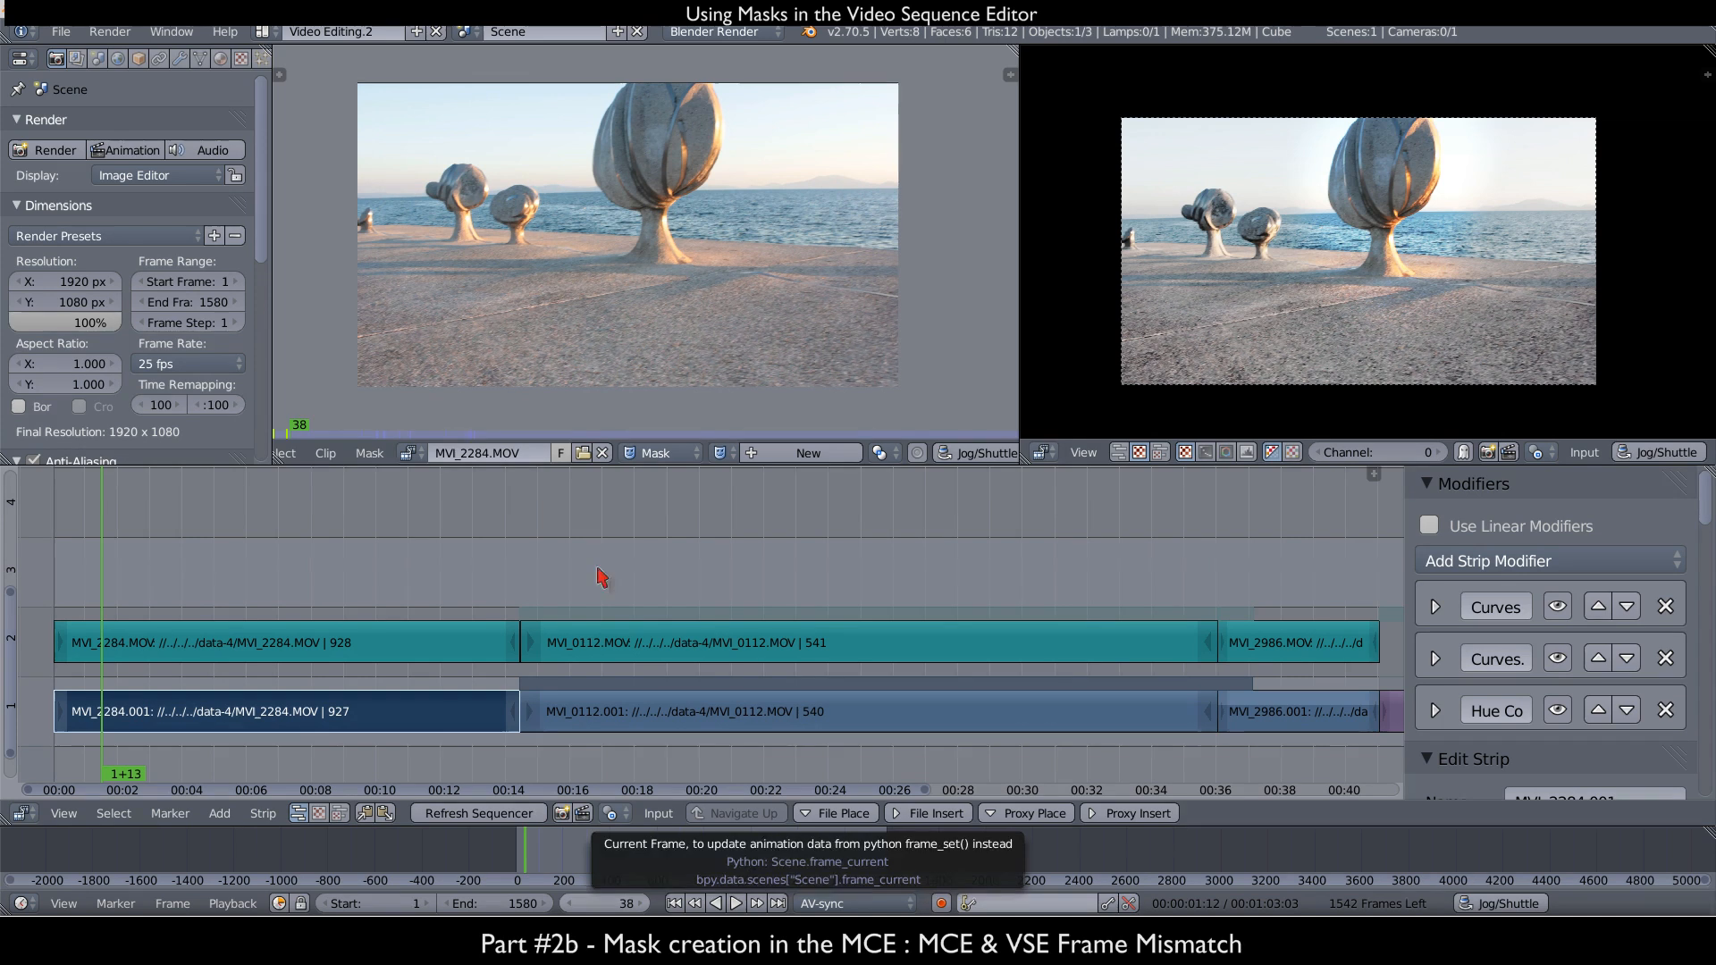
- Scrub from the MVI_2284.001 strip into the MVI_0112.001 strip to compare the clip footage with the sequencer preview, ending at frame 473
scroll(1252, 254, up, 1)
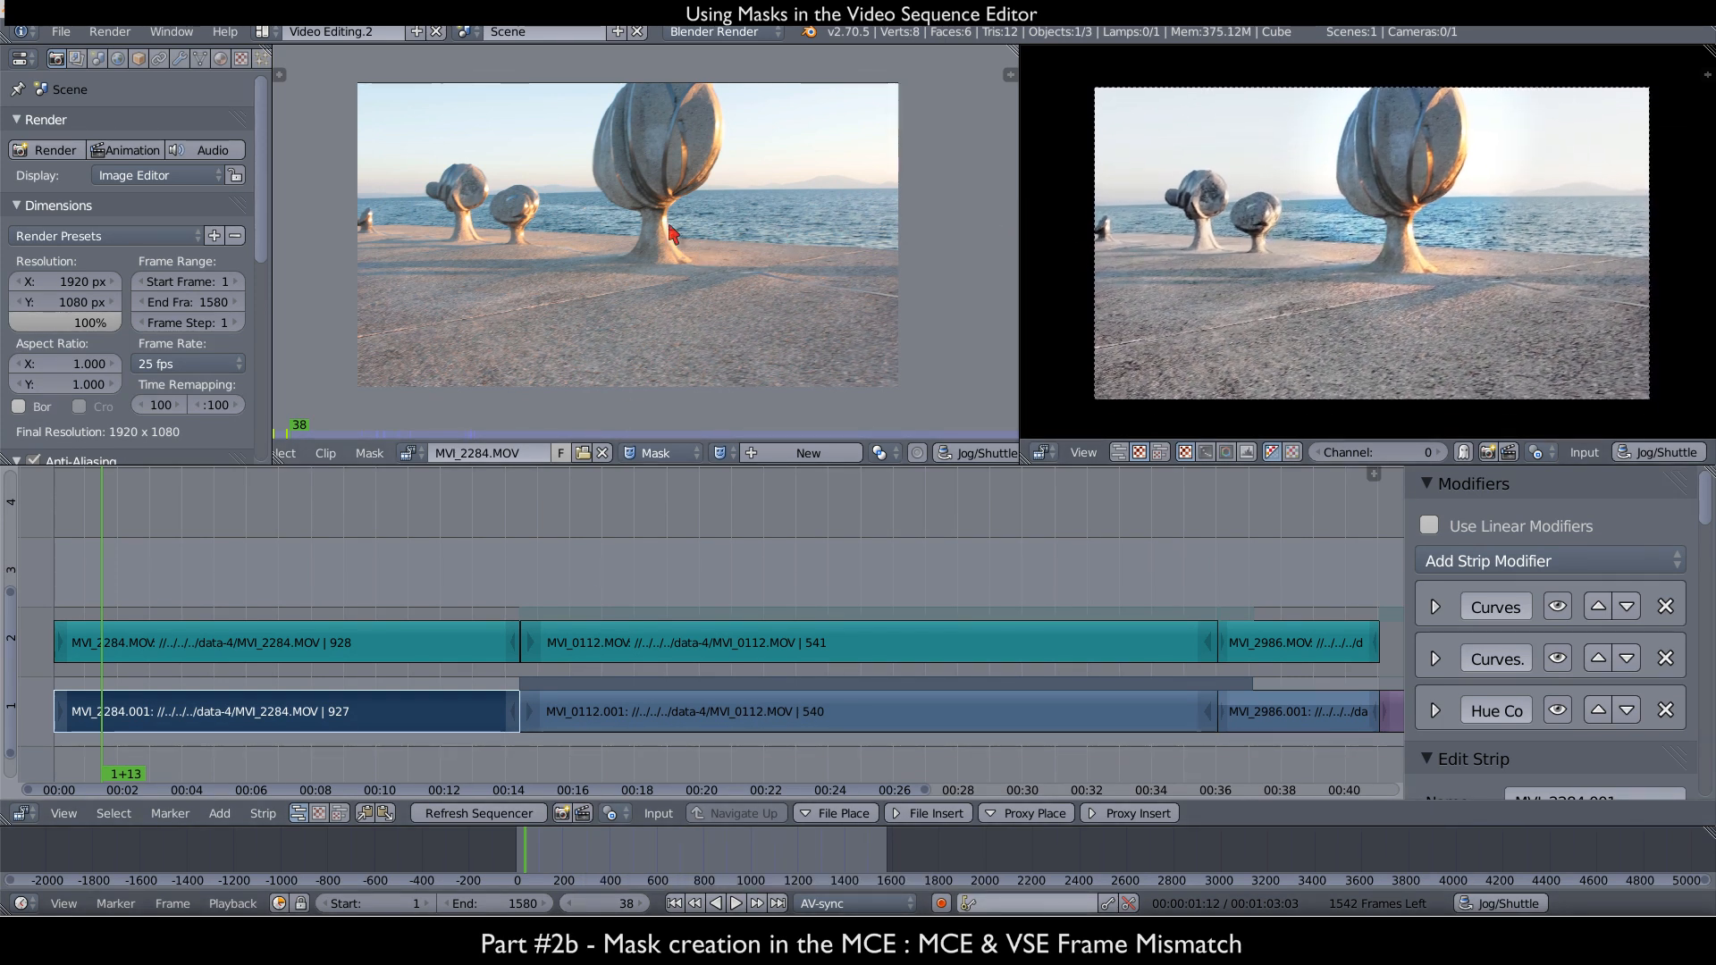
click(404, 729)
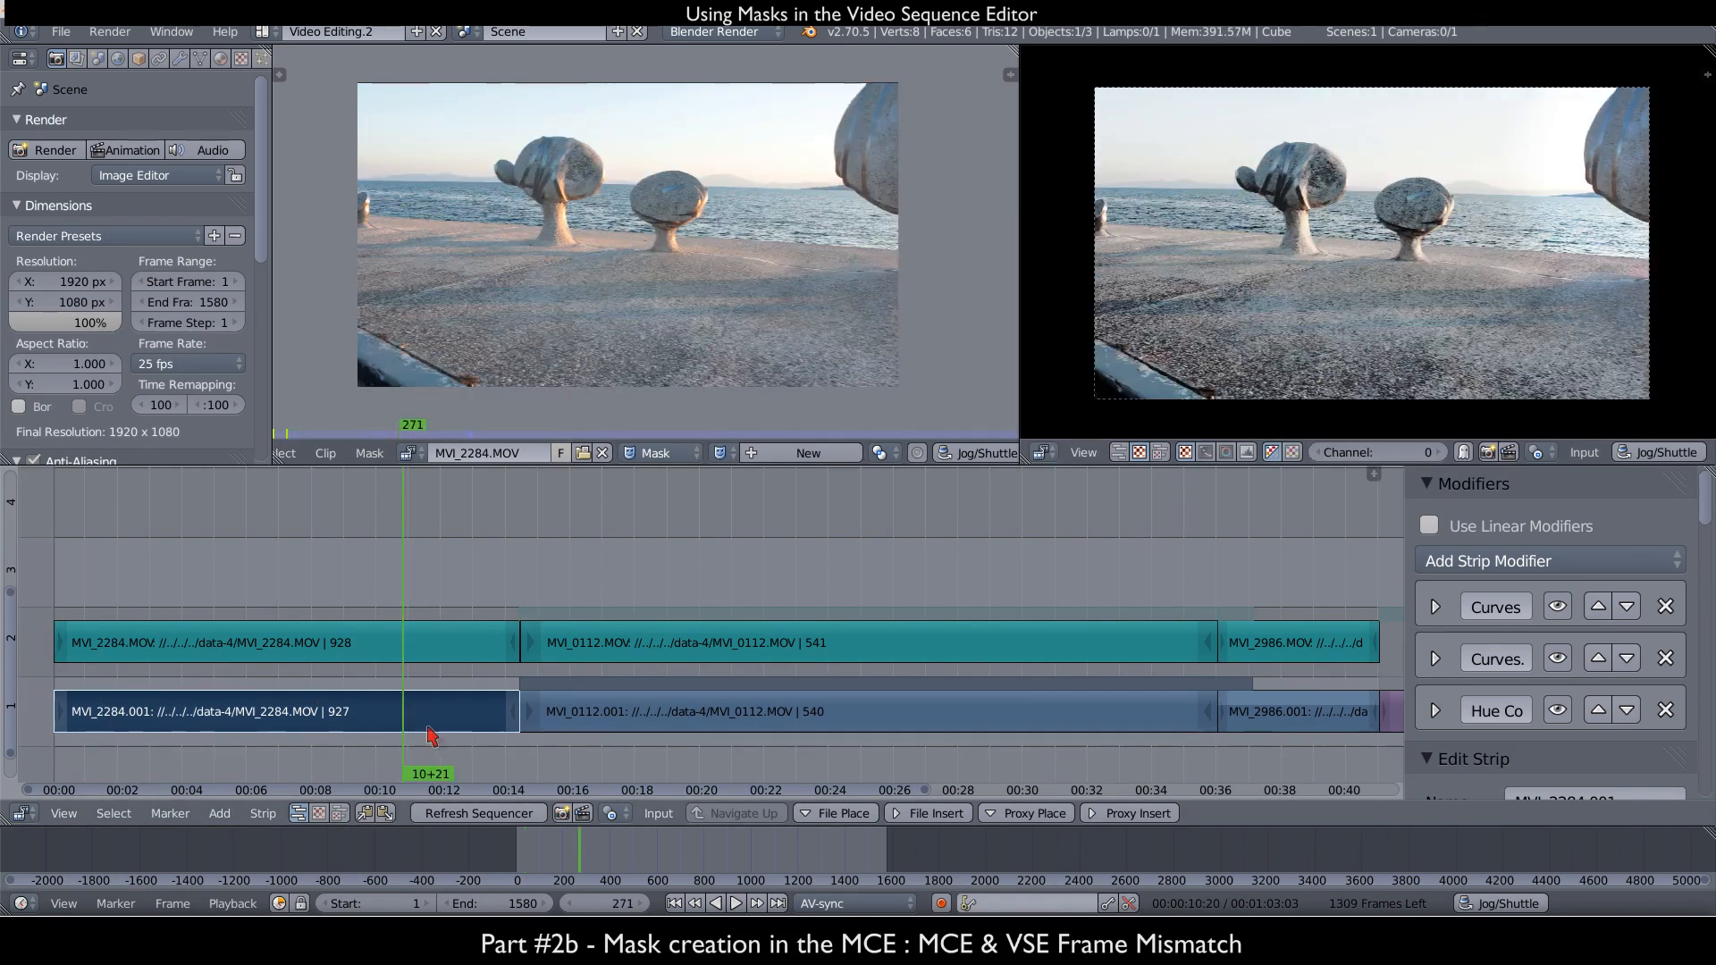
click(444, 710)
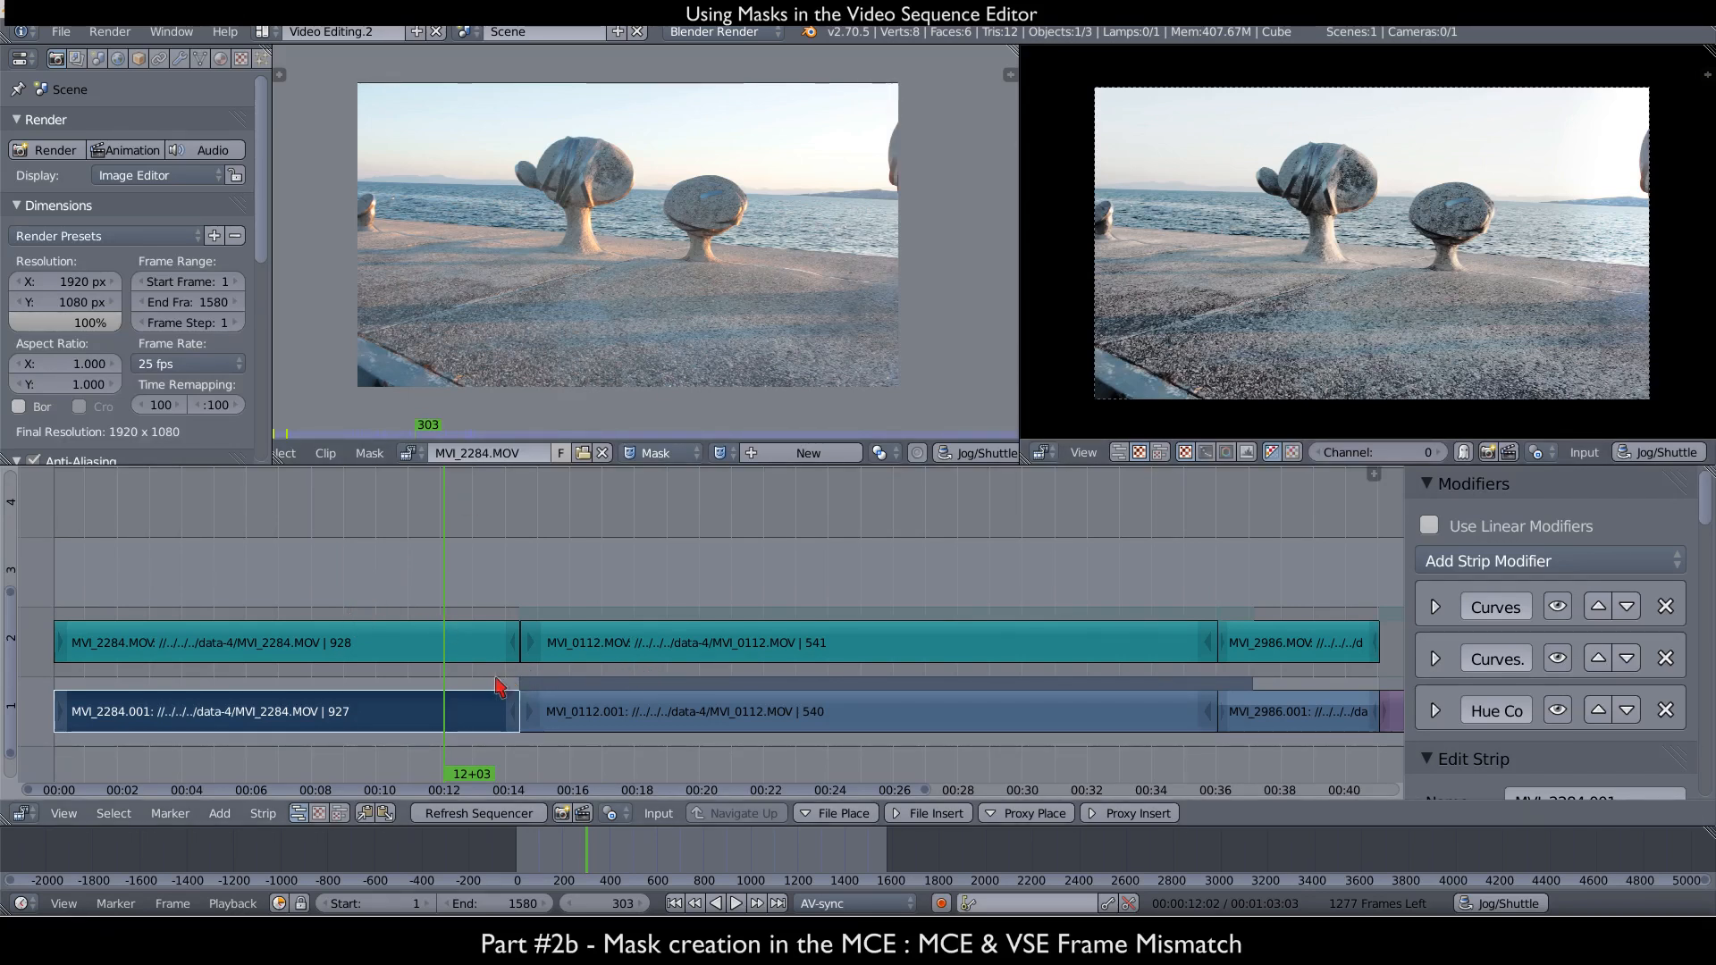
click(582, 703)
drag(584, 691, 649, 690)
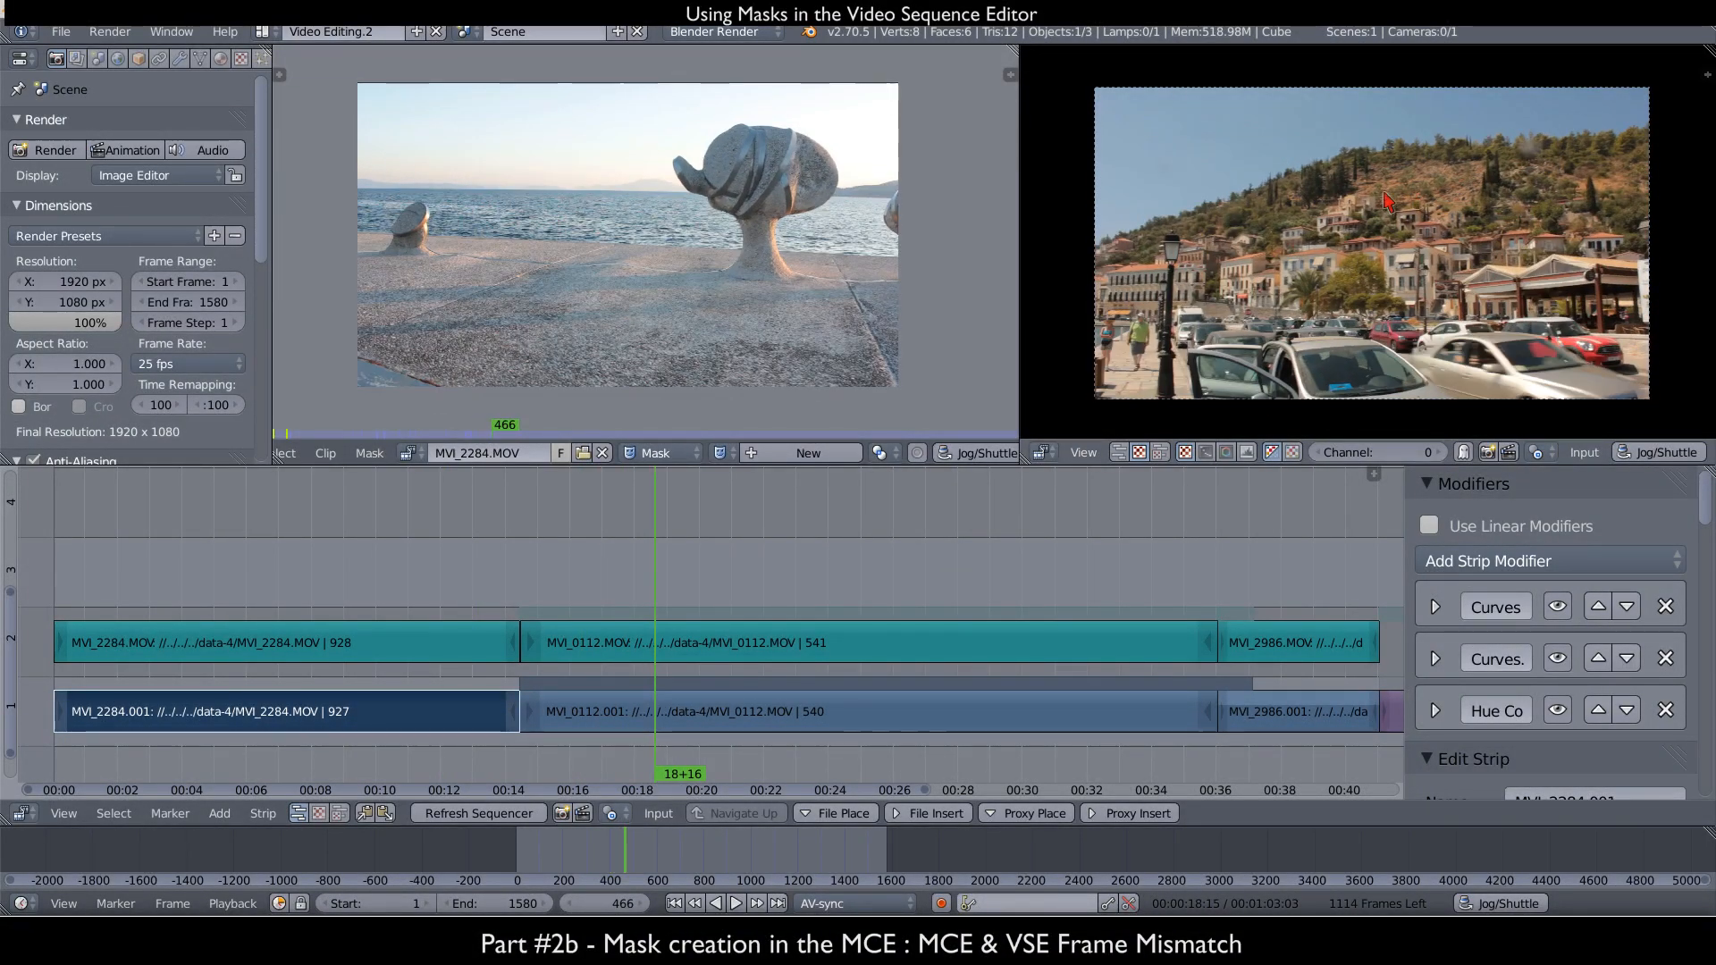
click(345, 693)
drag(493, 699, 663, 697)
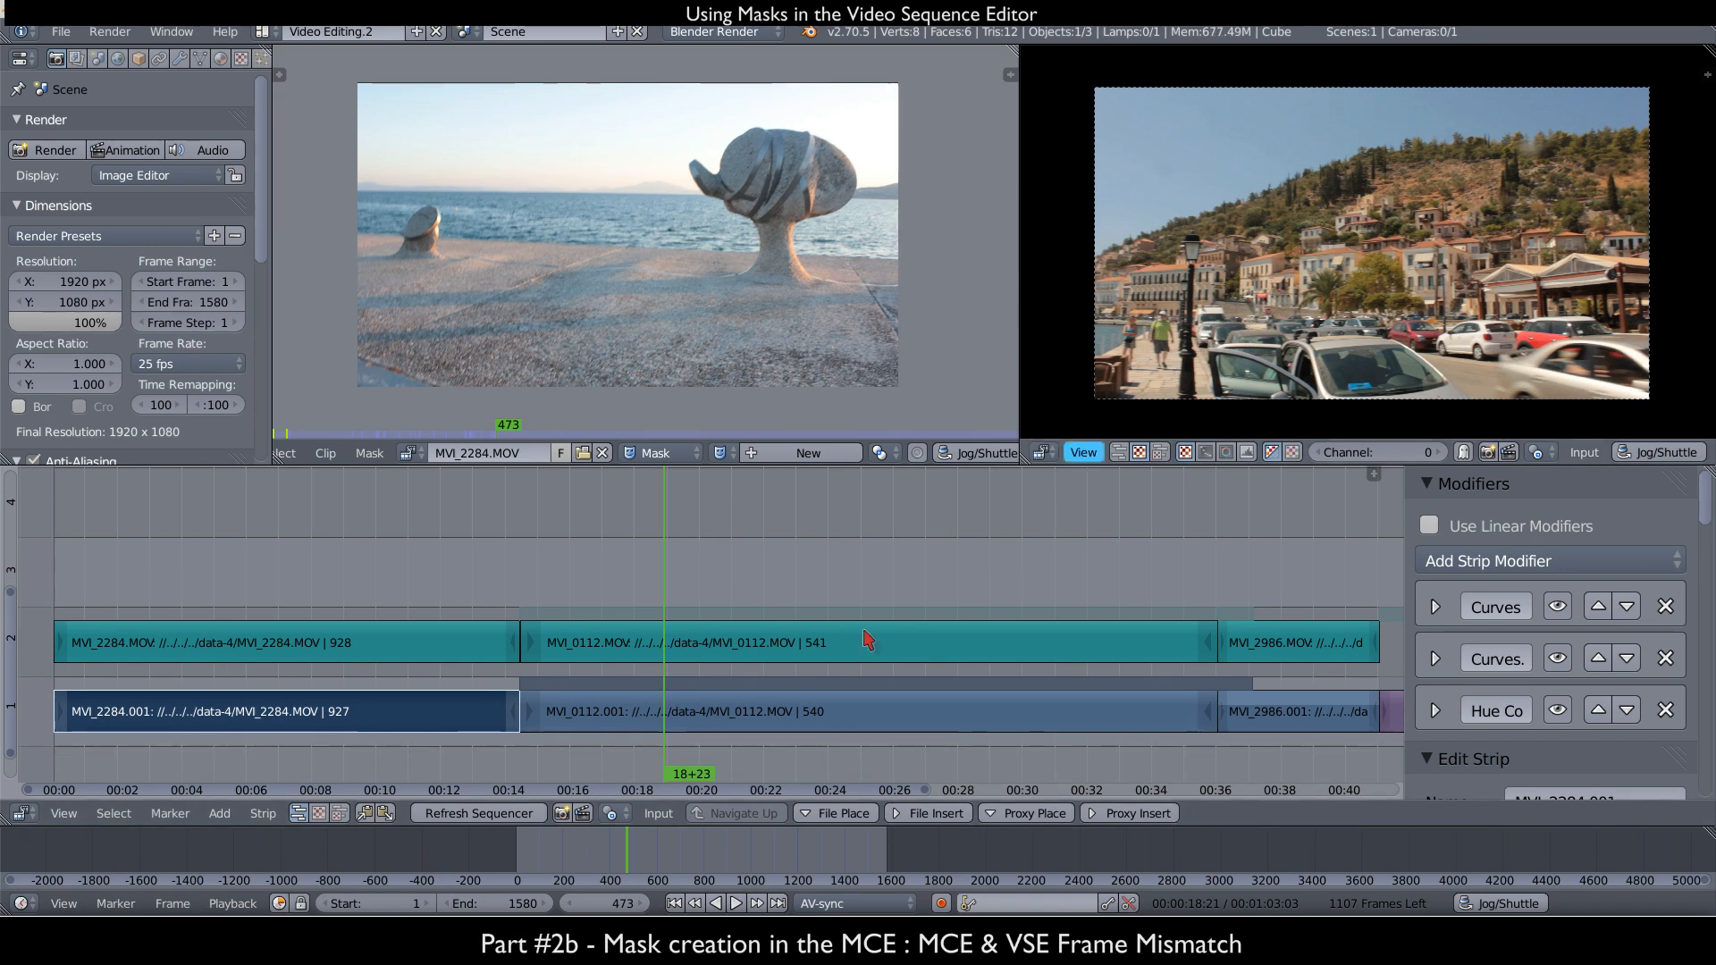
- Select the MVI_0112.001 strip and scrub across its start to compare its preview with the clip footage
right_click(731, 717)
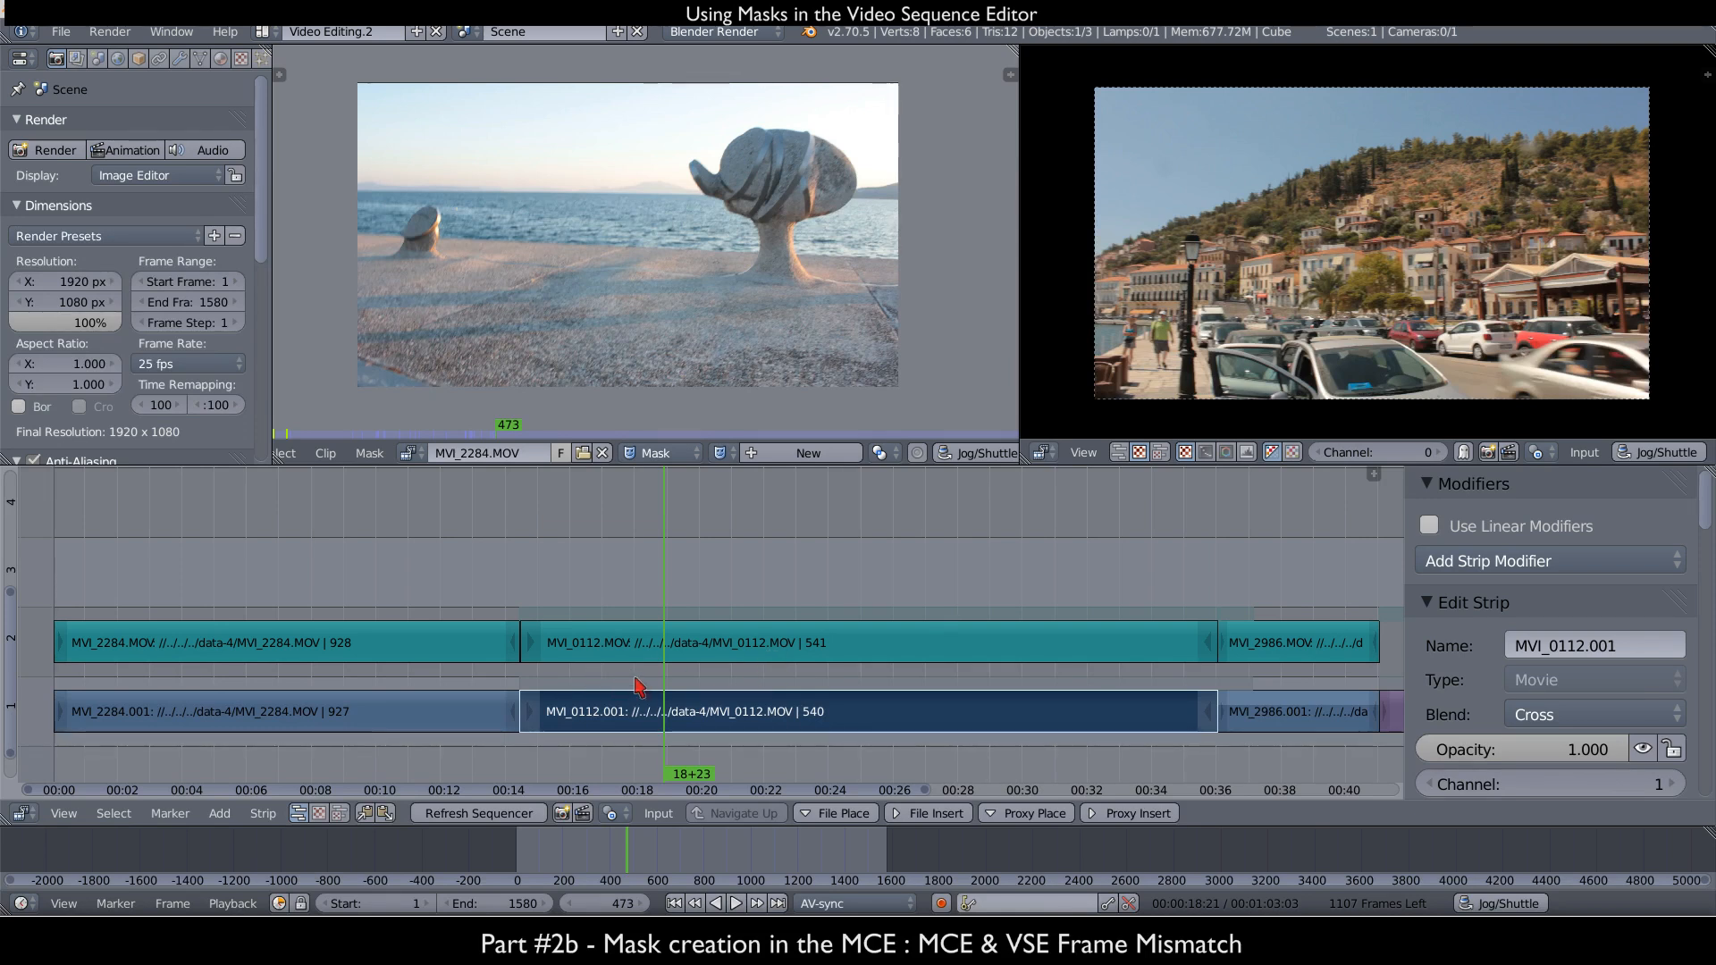
scroll(844, 654, down, 2)
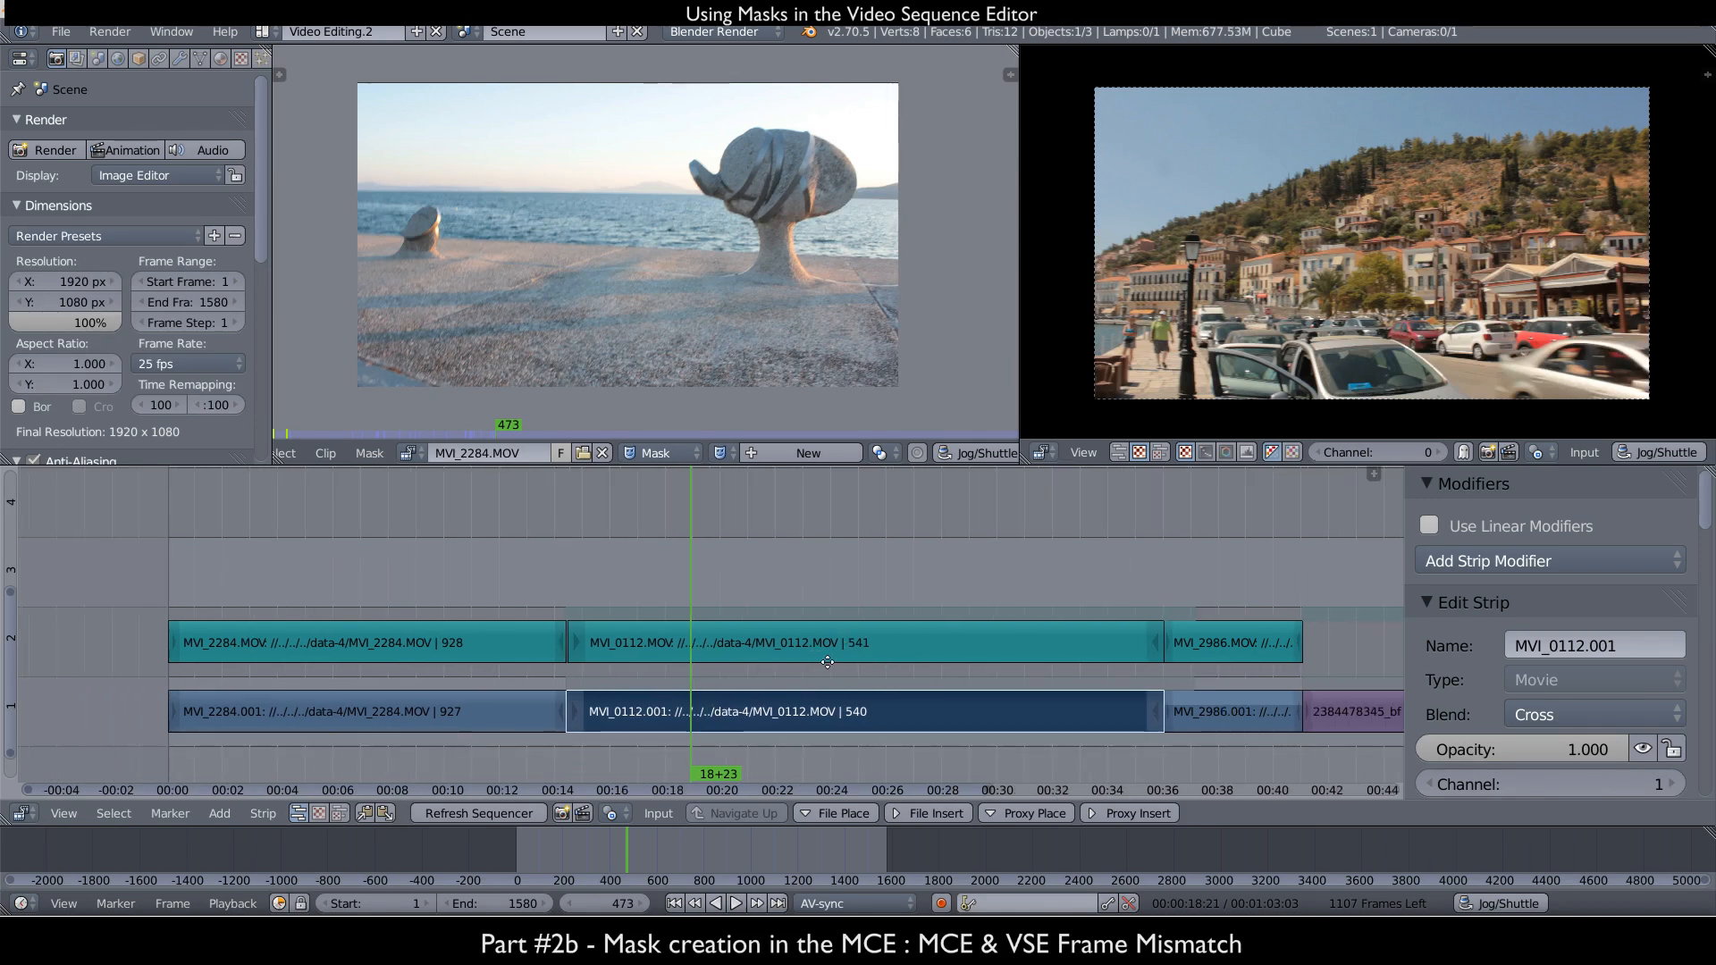
middle_drag(850, 662, 787, 649)
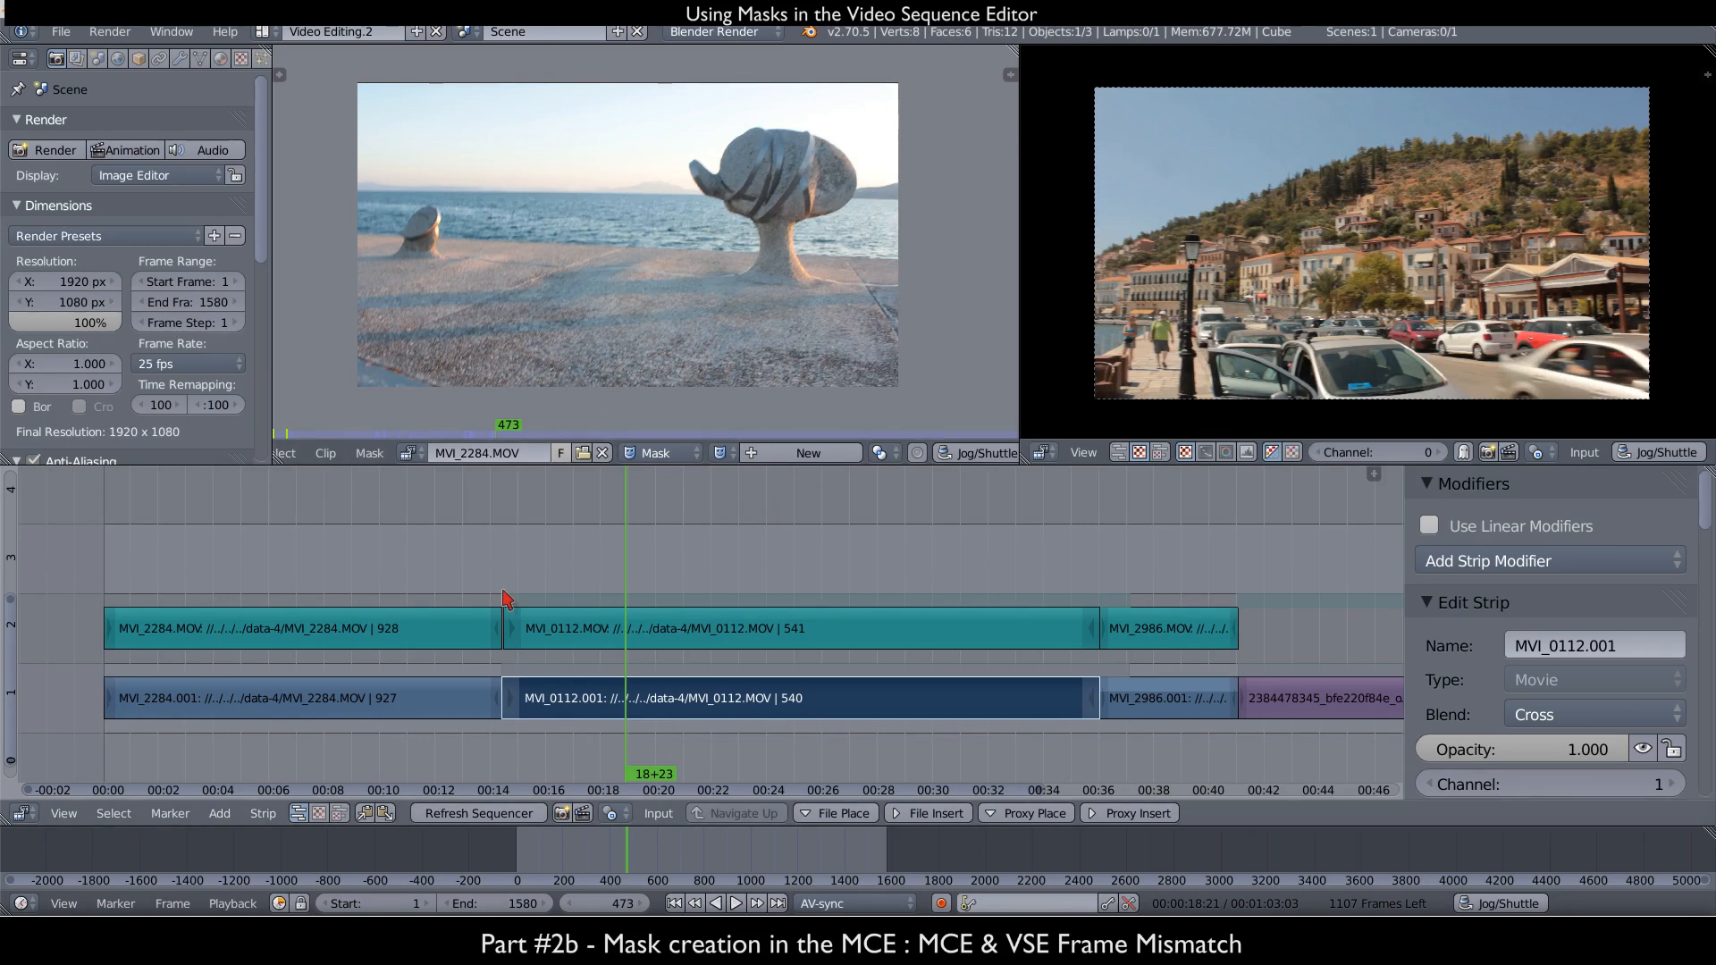
drag(476, 615, 563, 615)
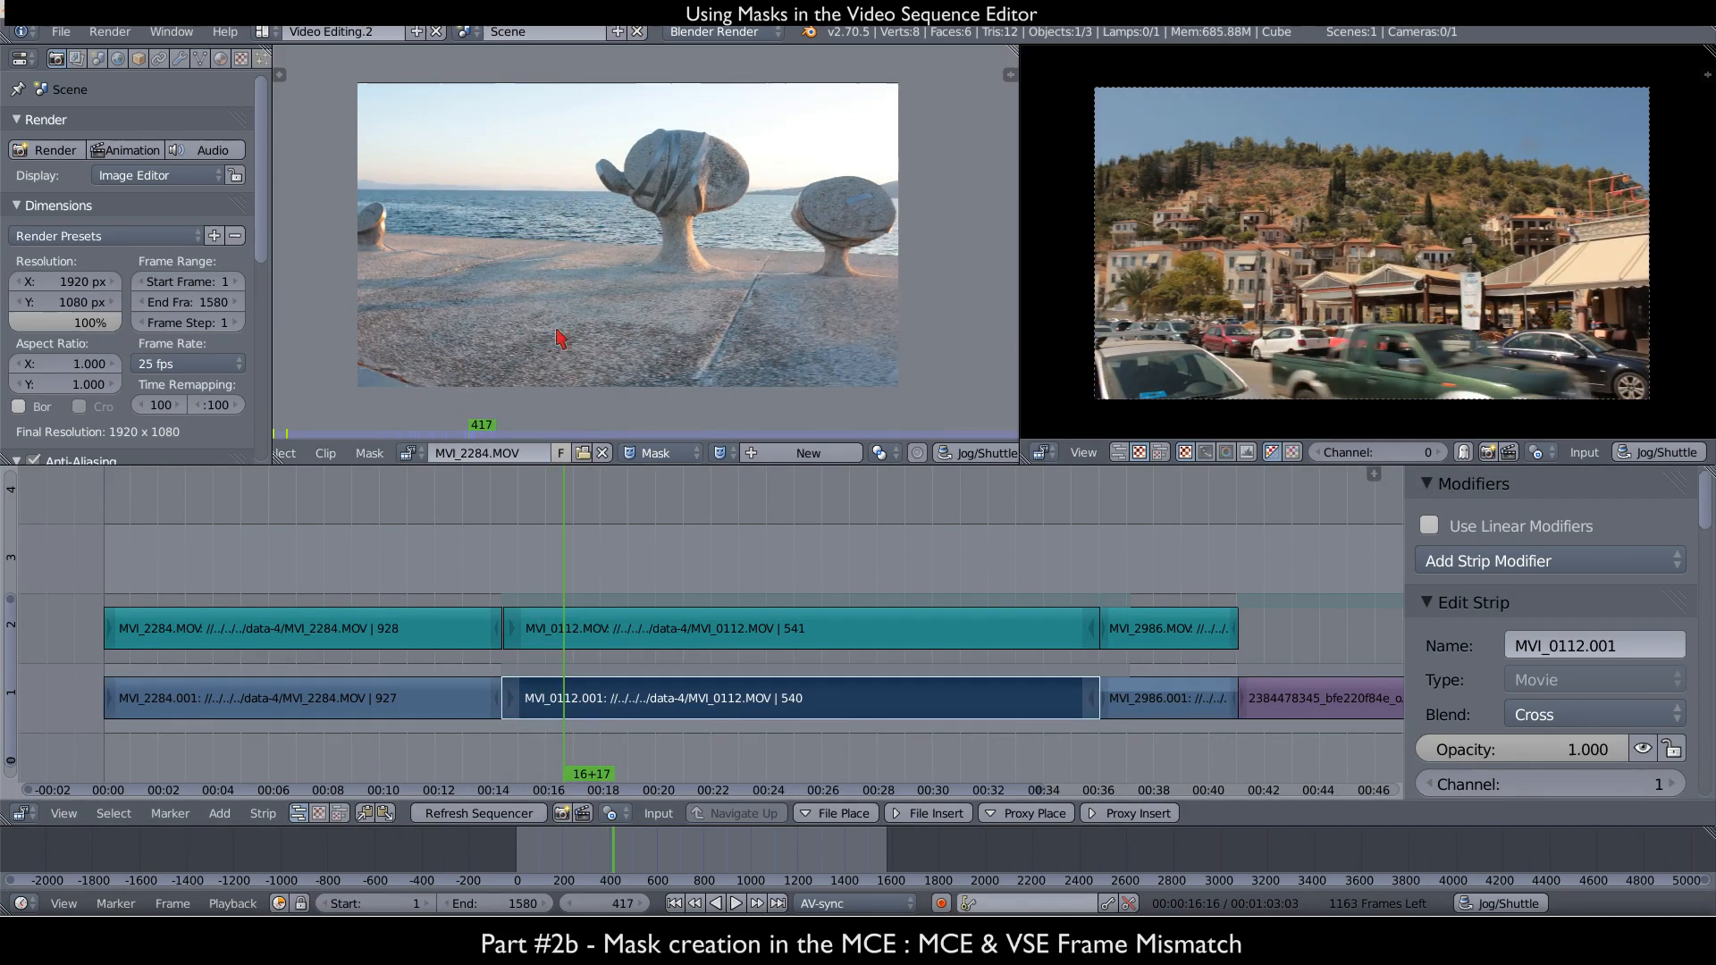
click(407, 681)
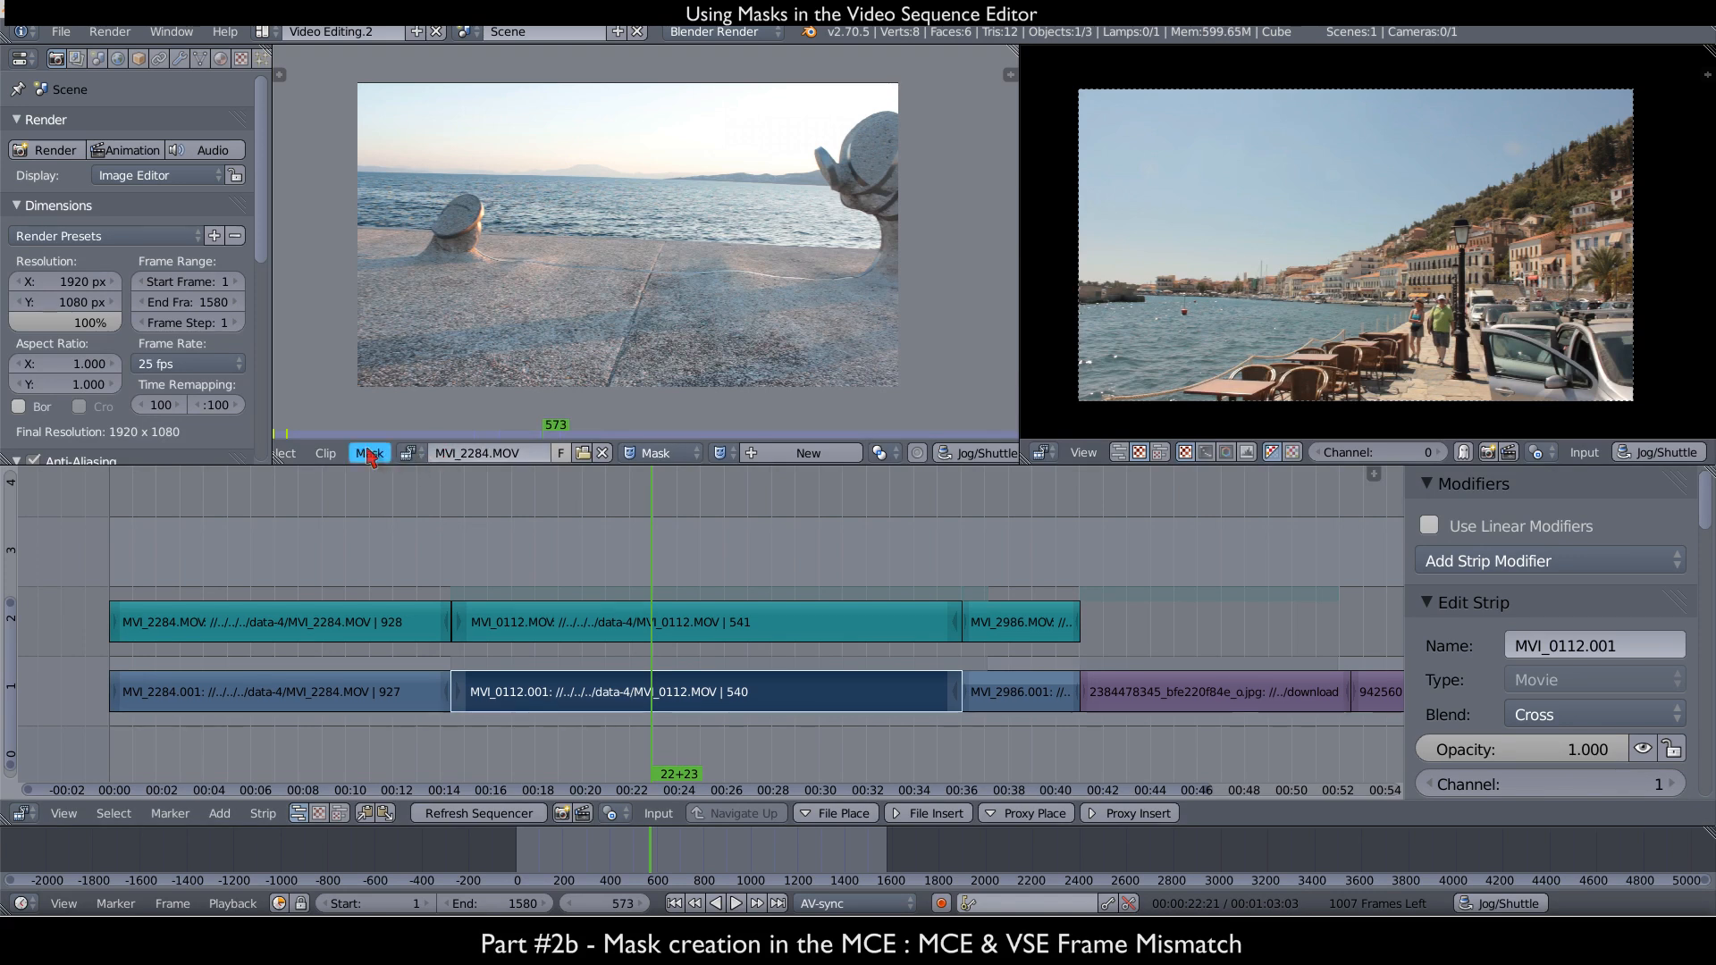
- Load the selected strip's MVI_0112.MOV footage into the clip editor and display its footage settings
click(325, 453)
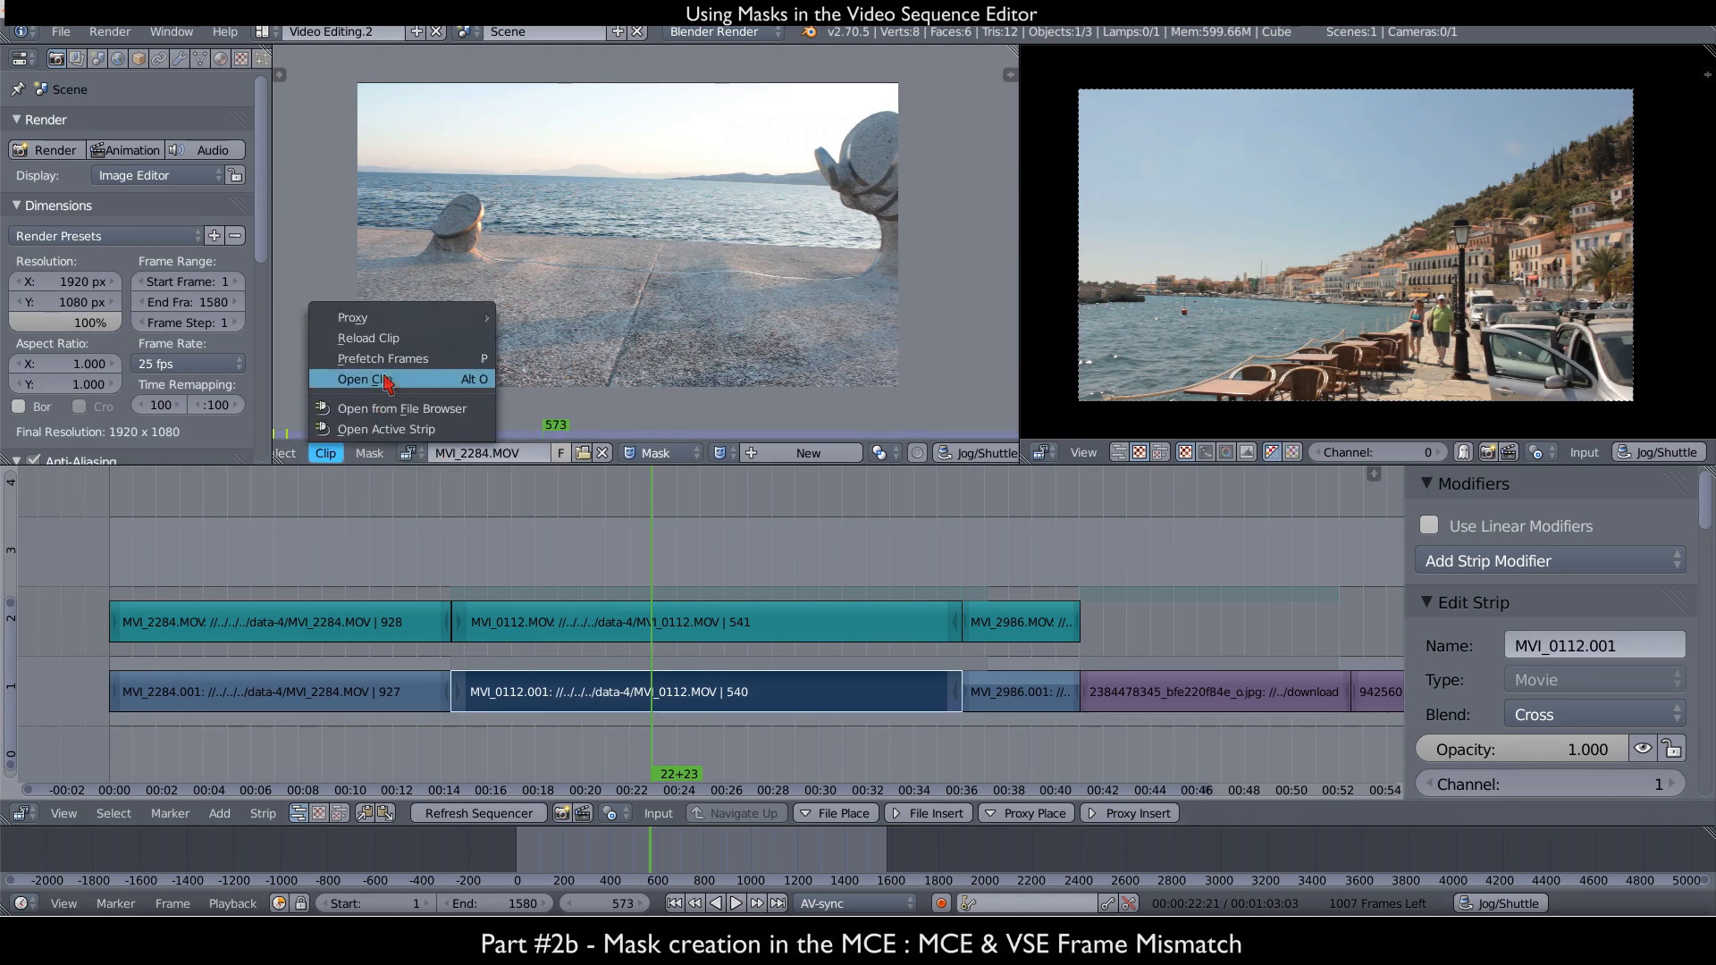
click(375, 379)
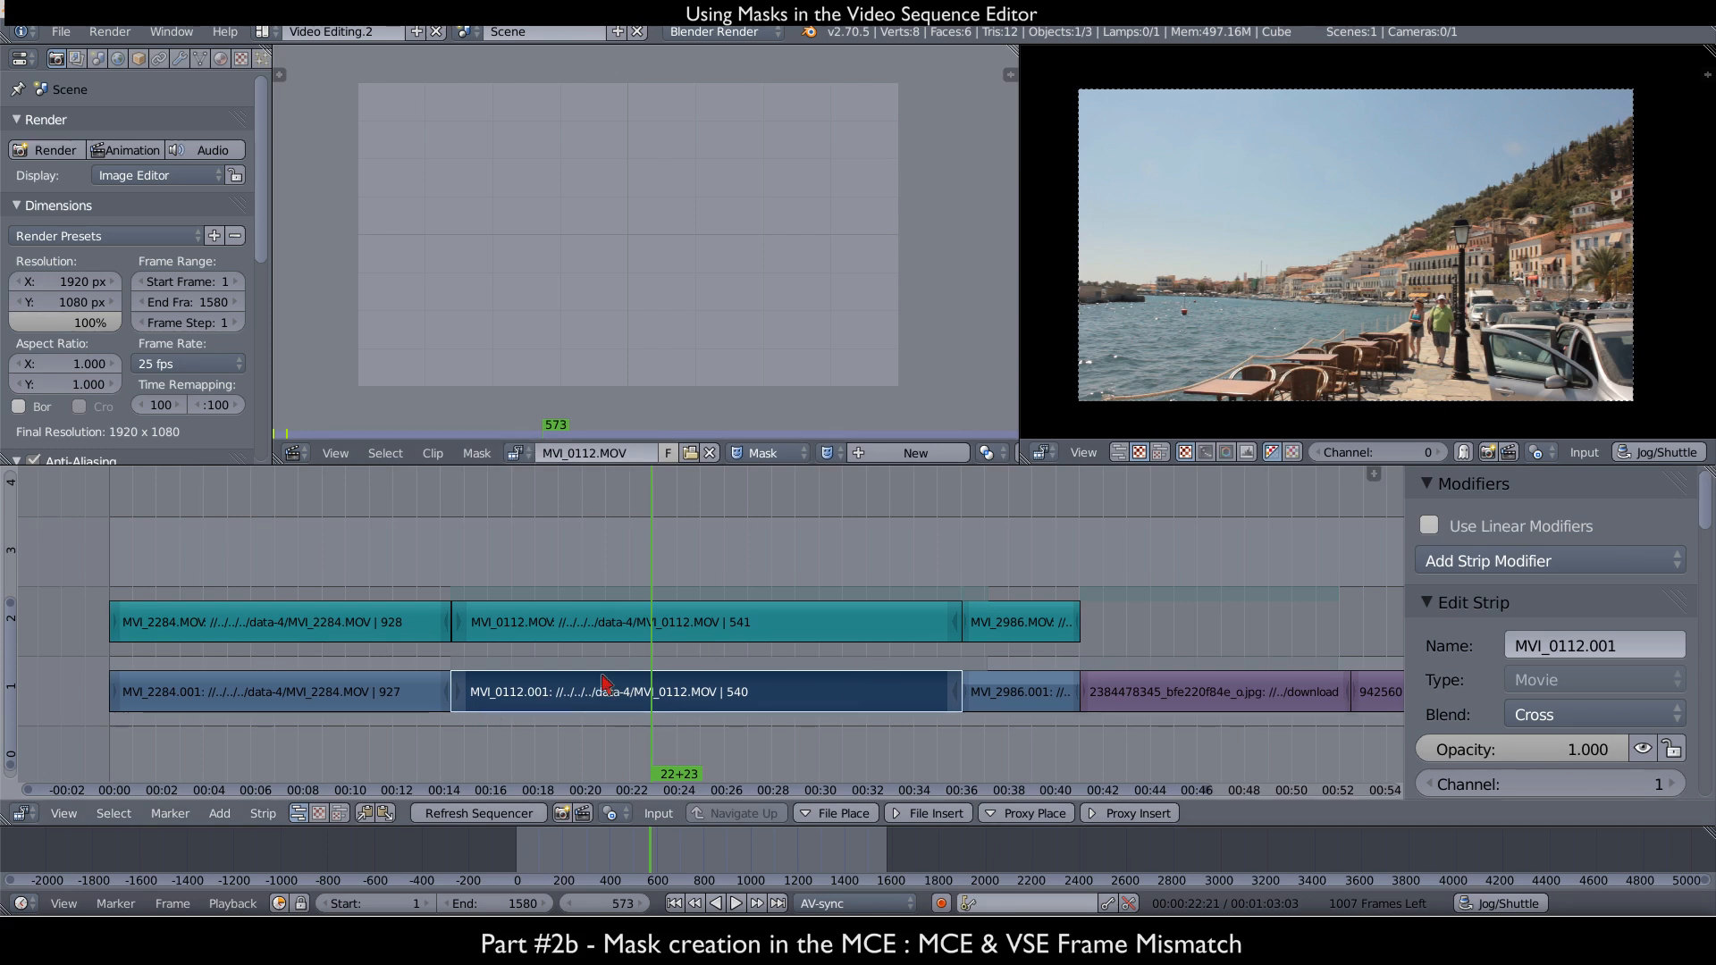
click(1008, 74)
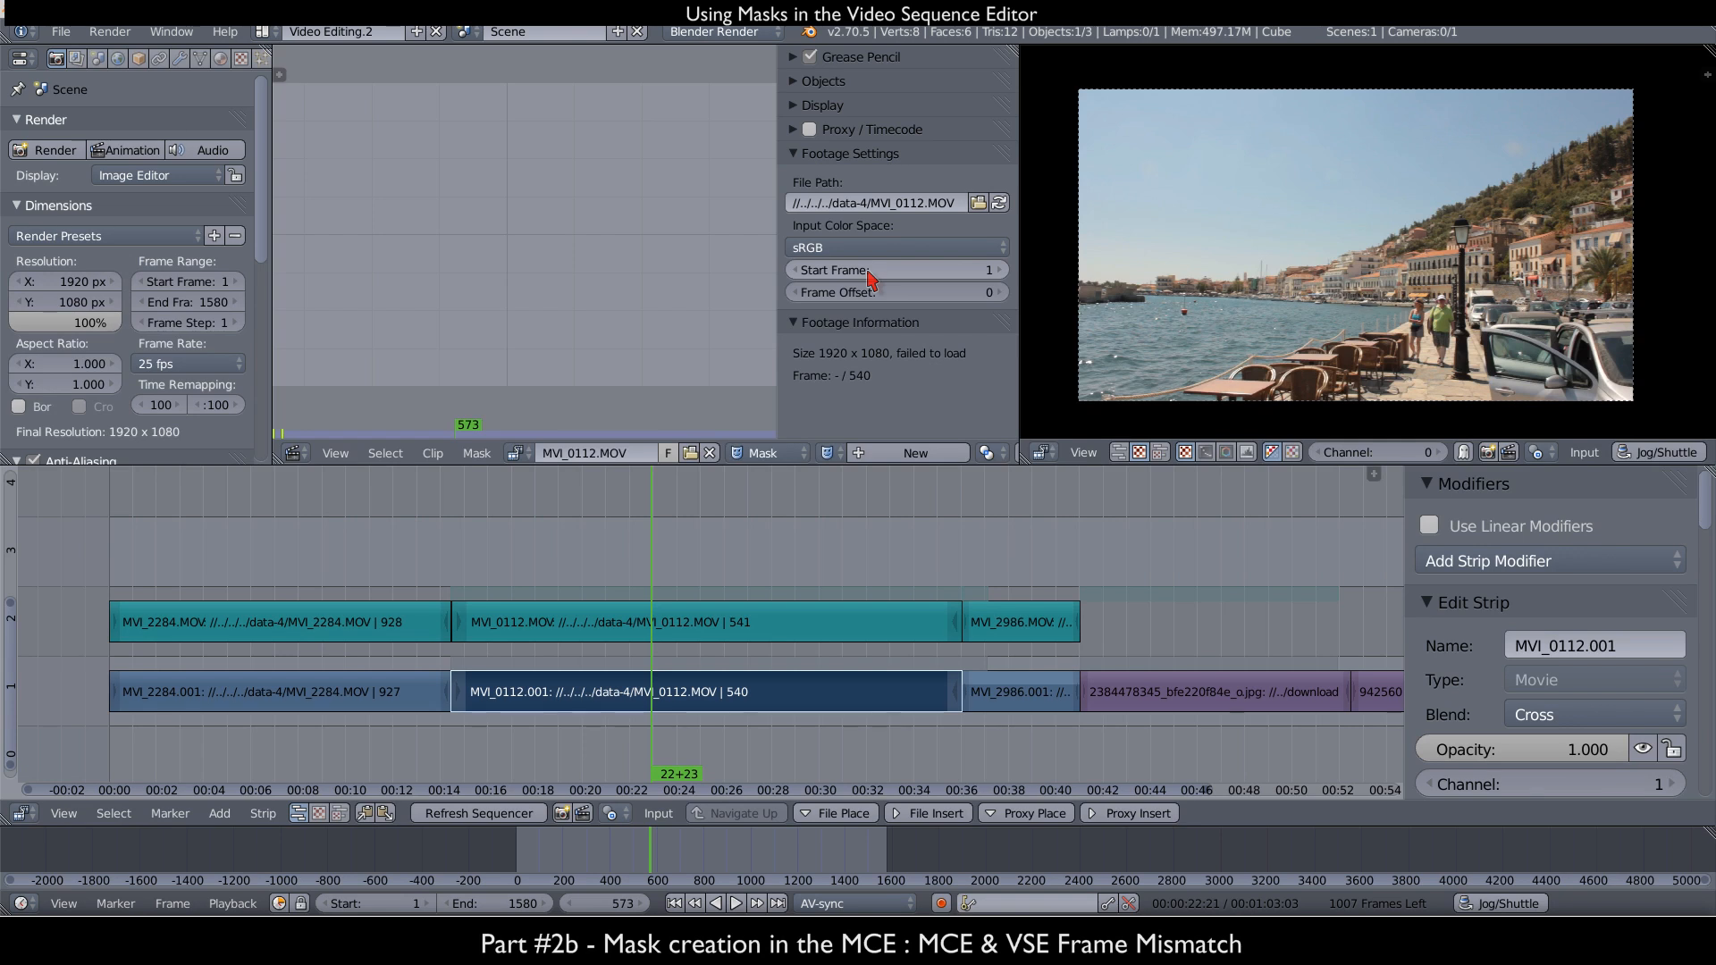
middle_drag(505, 661, 519, 670)
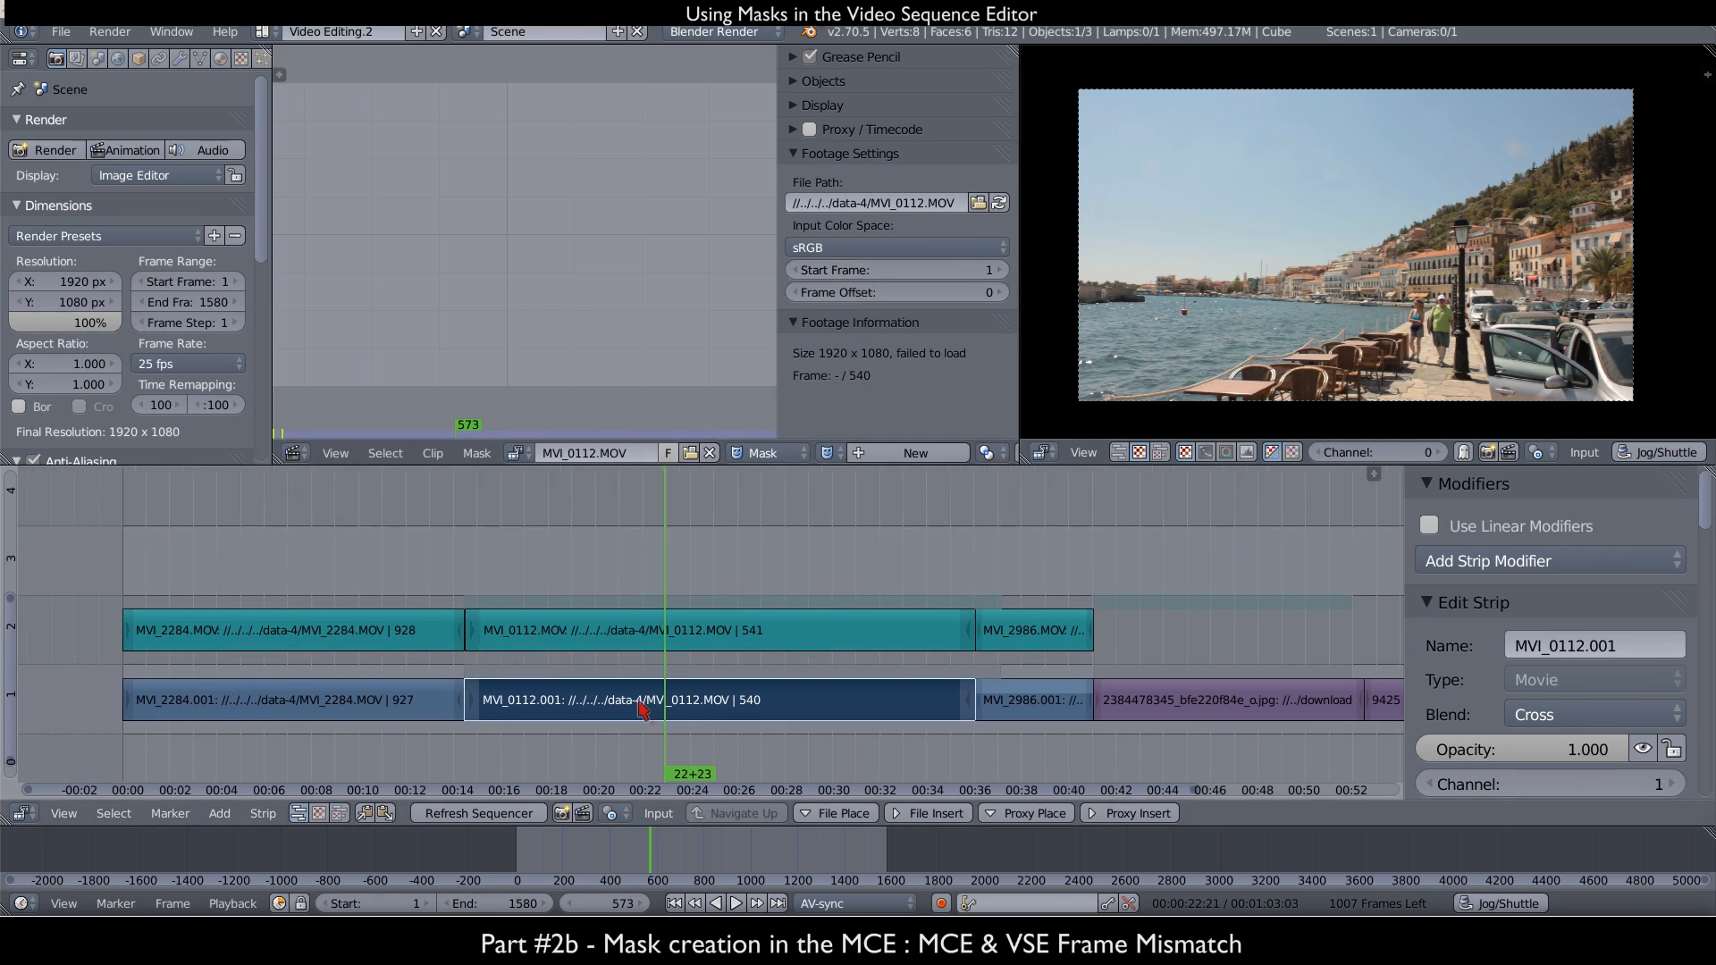
- Jump to the start of the MVI_0112.001 strip and set the clip footage's start frame to 362
key(Page_Down)
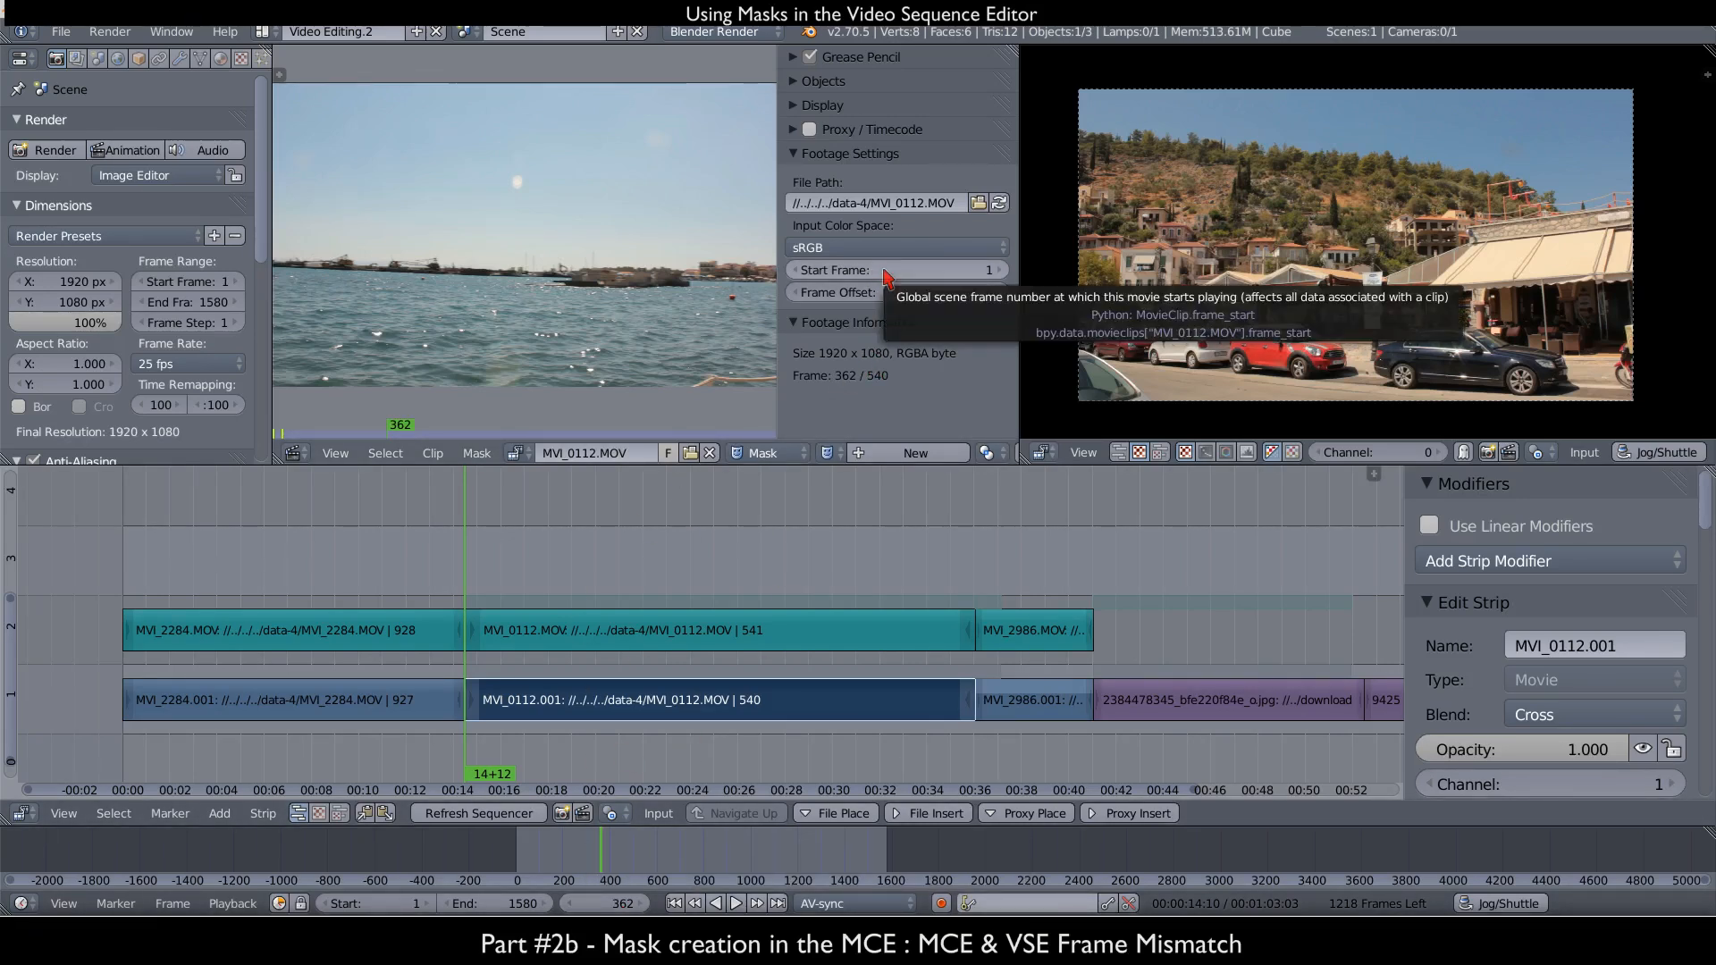
text(362)
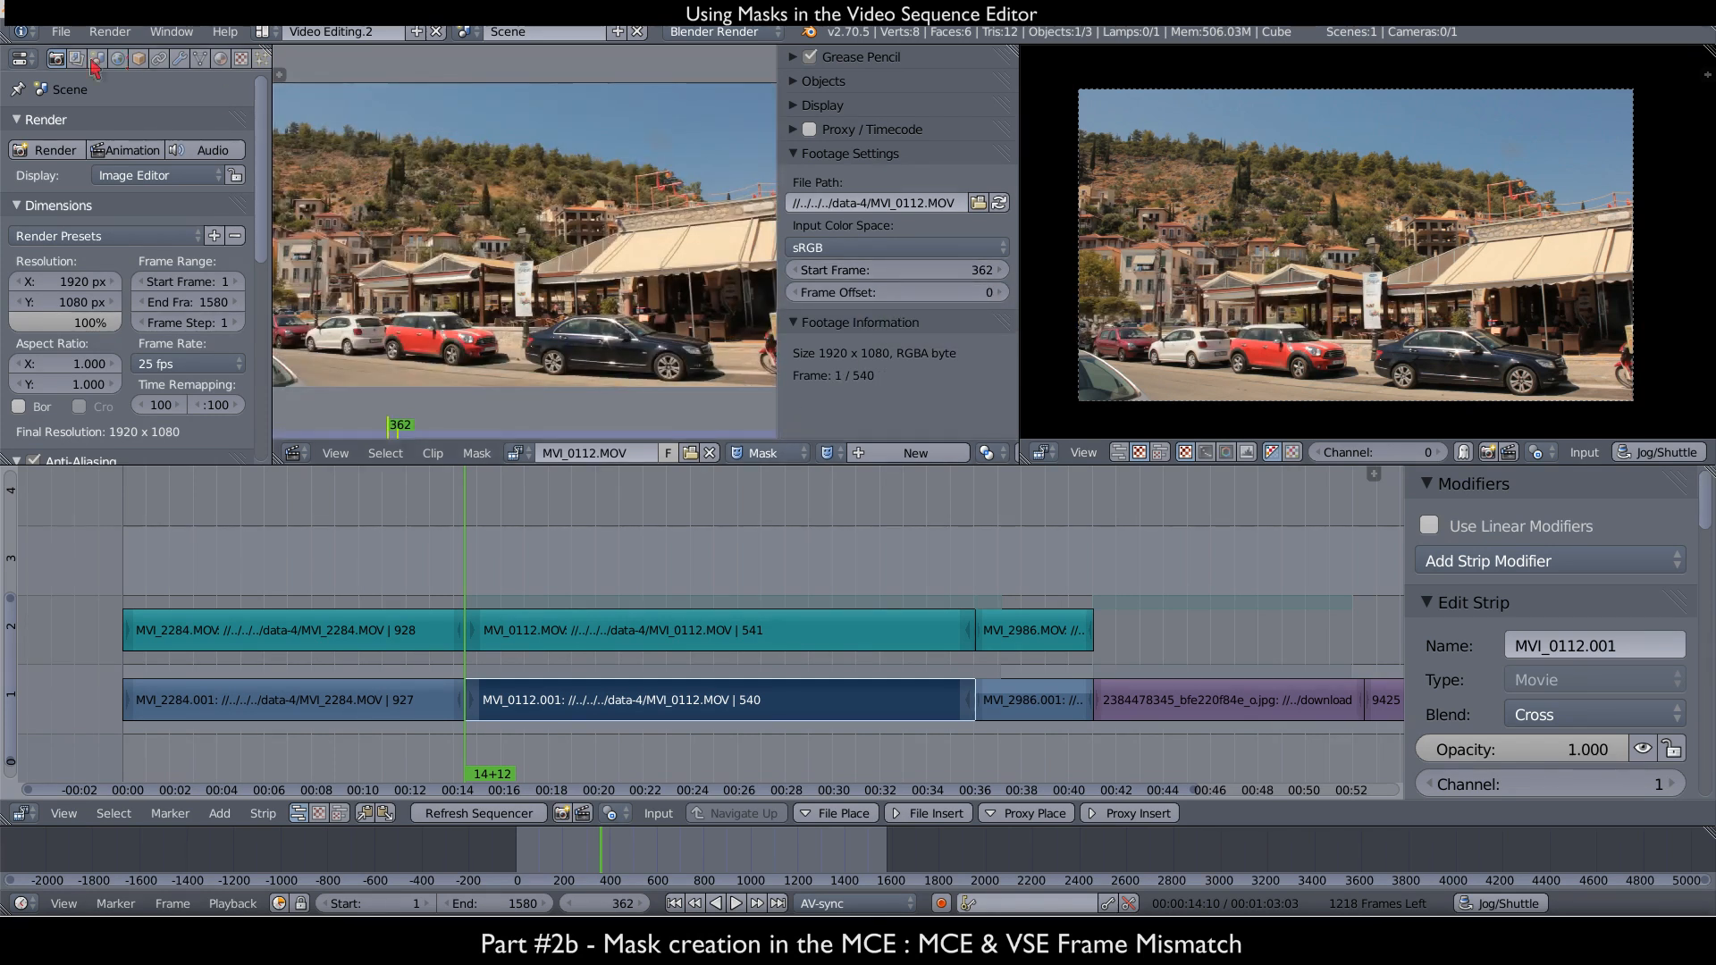
click(61, 31)
click(137, 198)
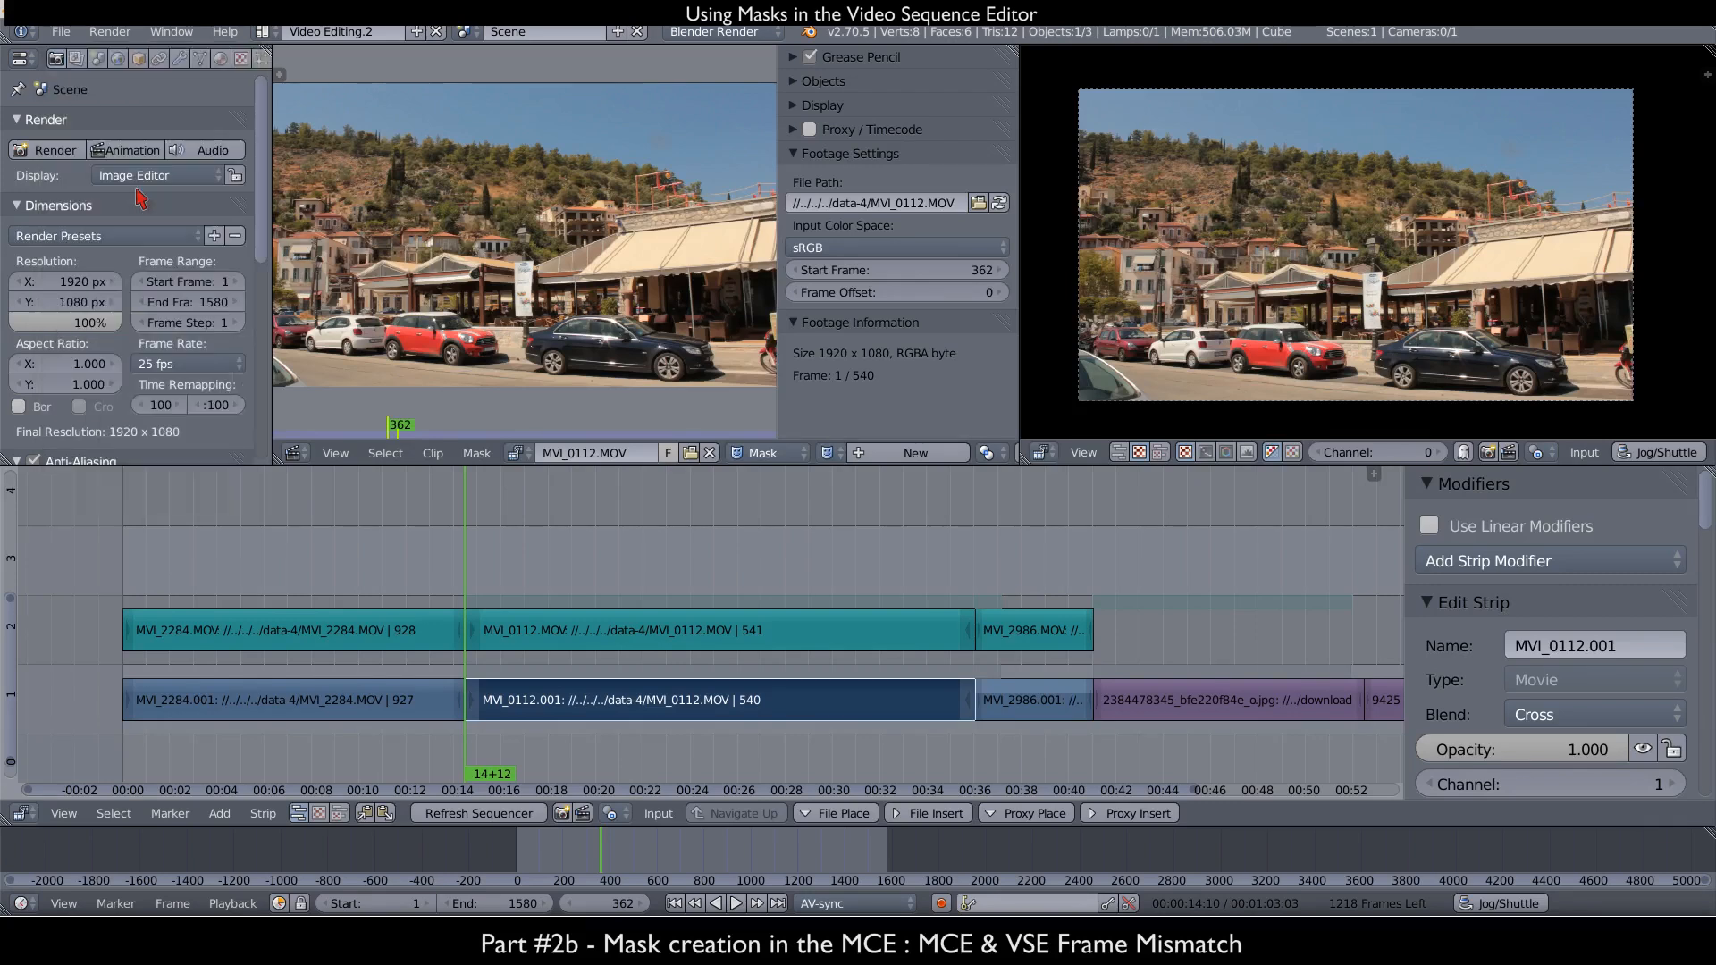
- Hide the footage properties and scrub through the MVI_0112.001 strip to compare clip and sequencer frames, ending at frame 679
drag(773, 311, 1057, 292)
drag(482, 618, 793, 629)
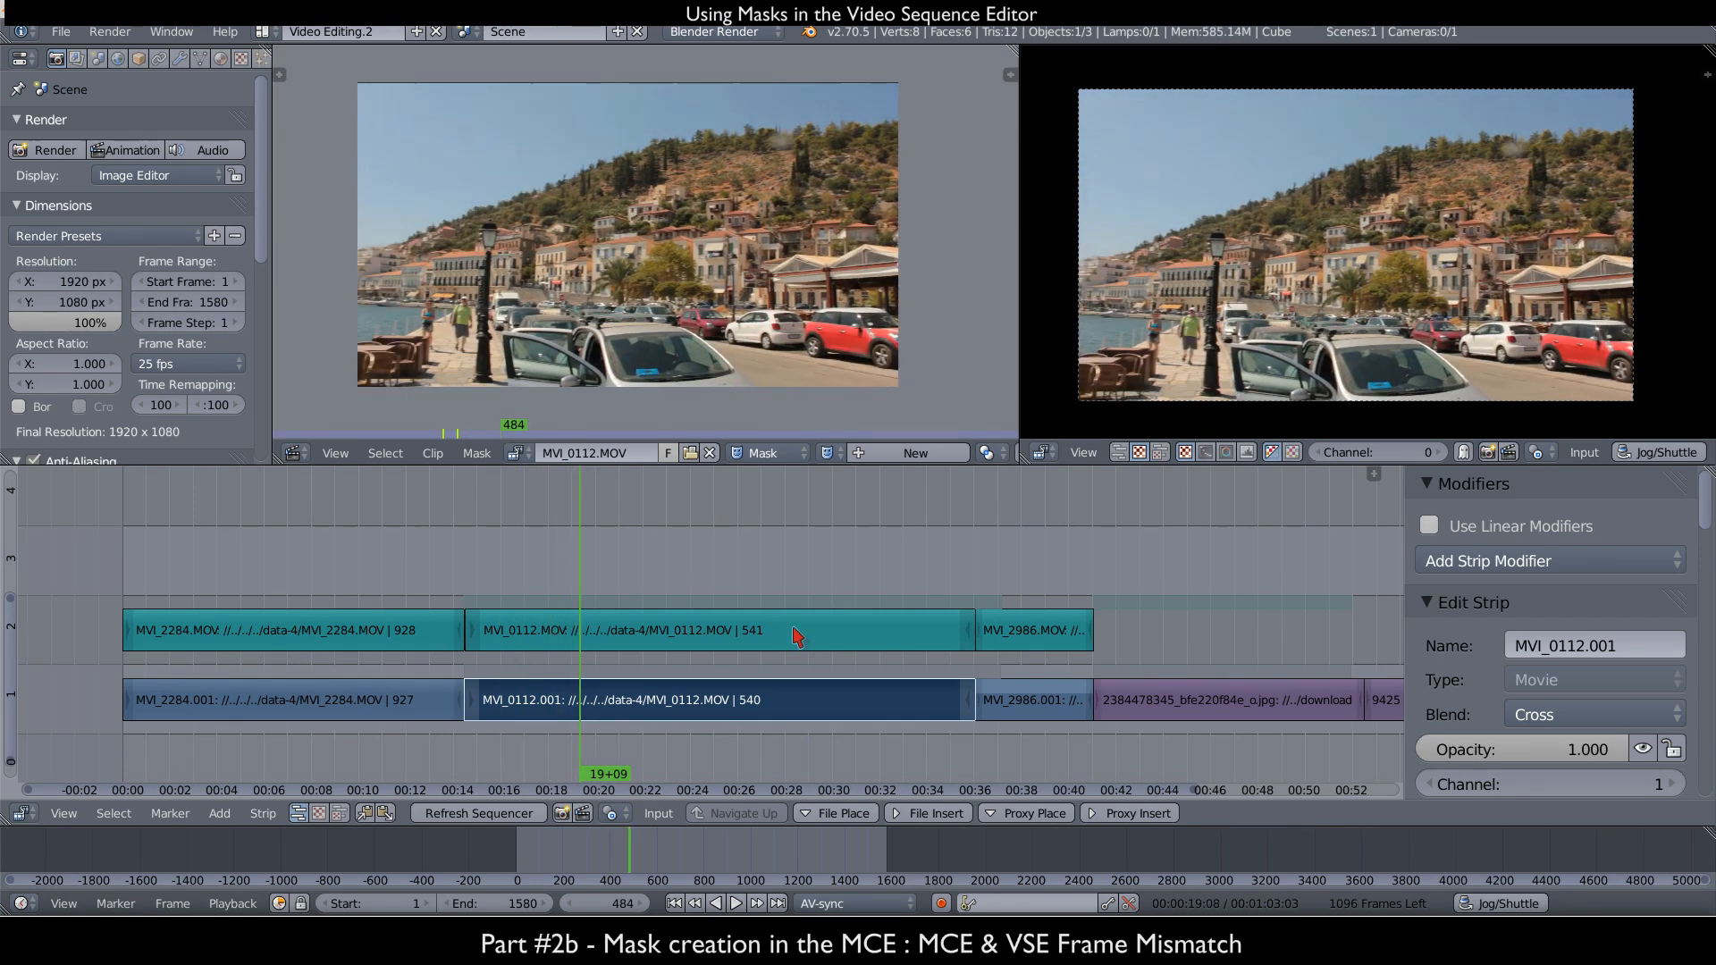
drag(645, 702, 932, 664)
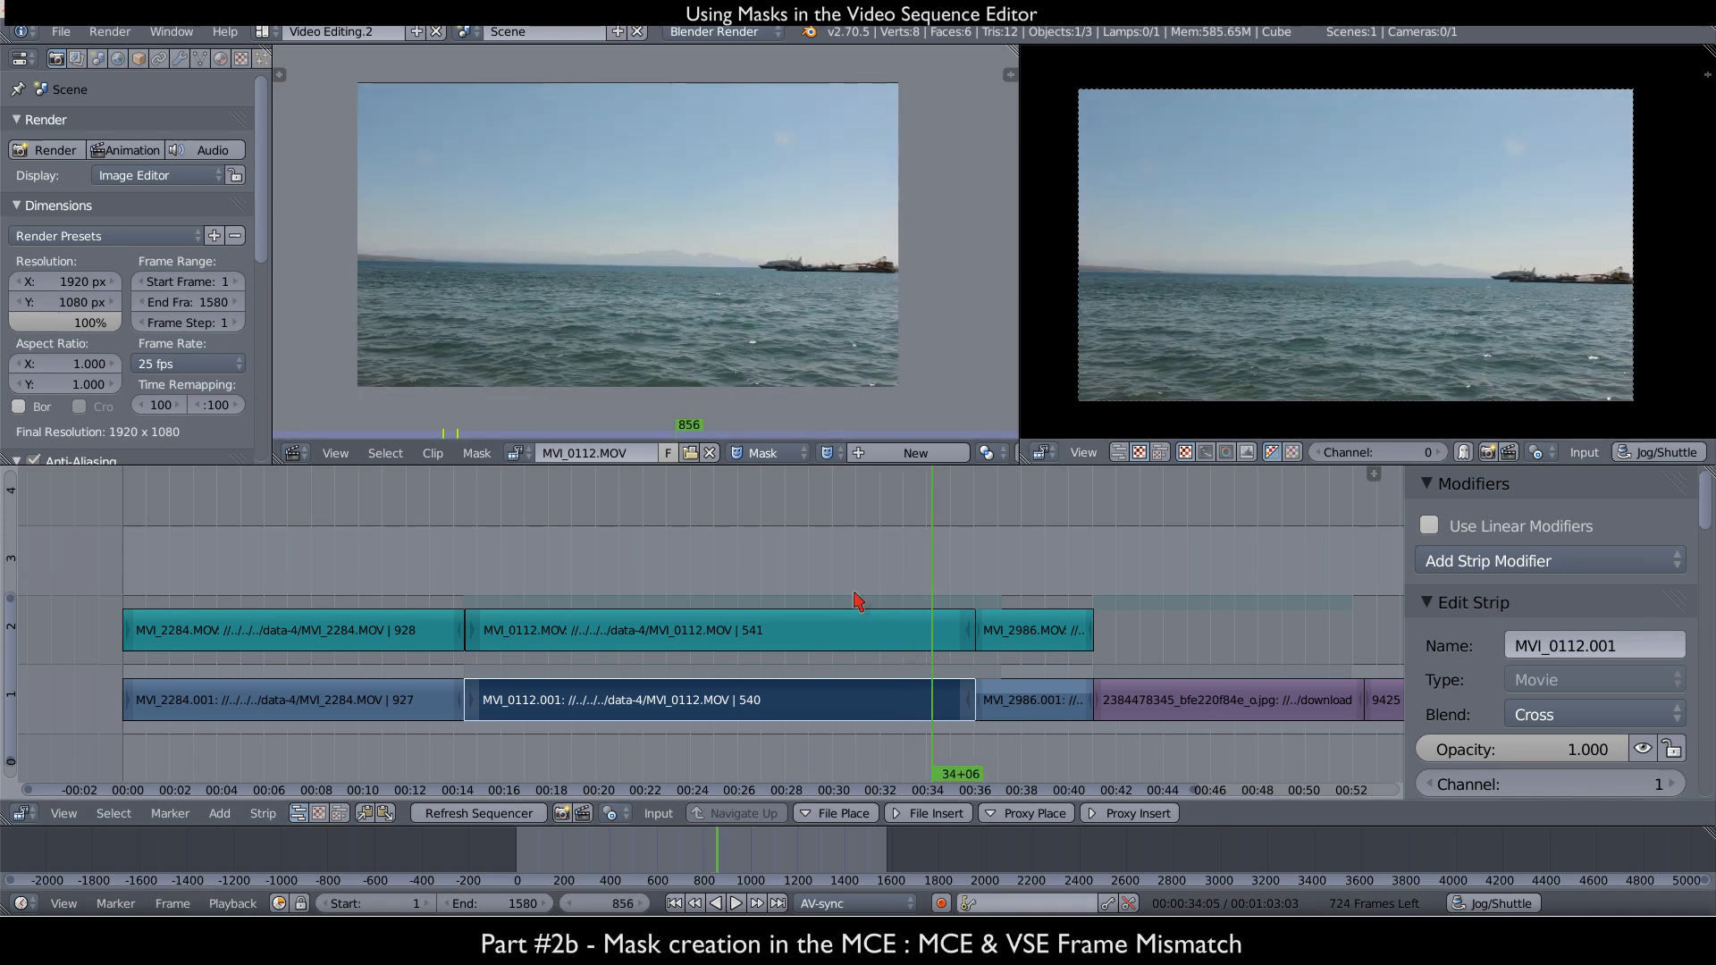
middle_drag(772, 695, 676, 673)
click(670, 666)
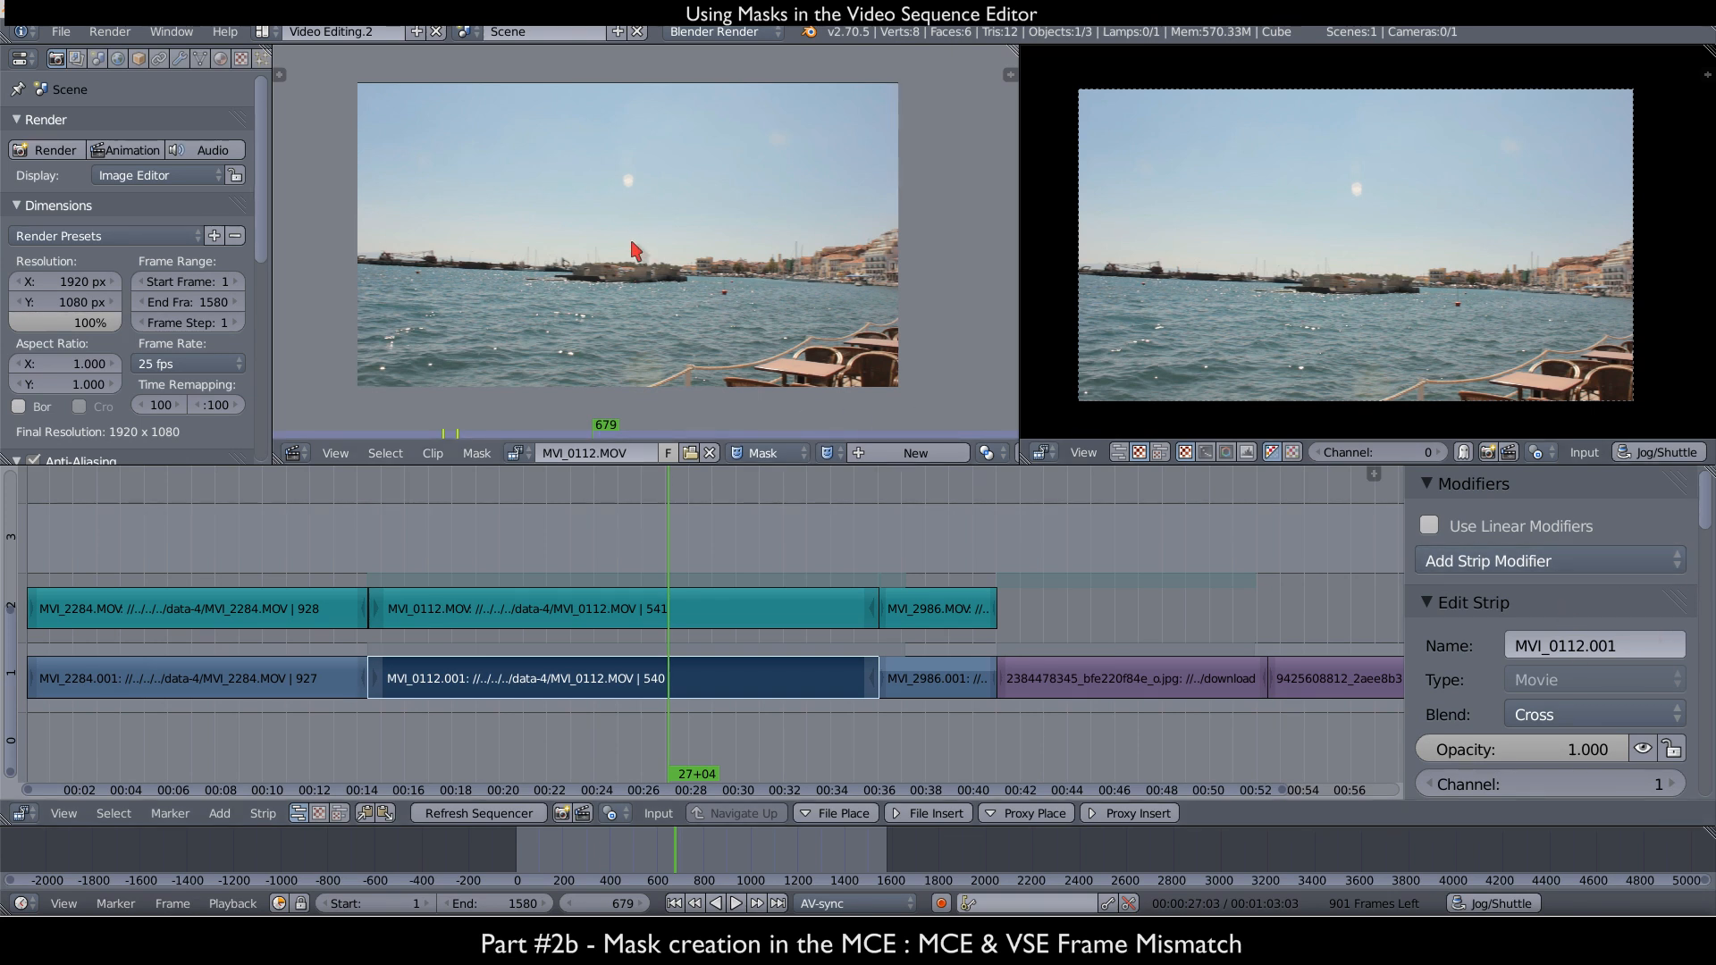
- Add a circle mask spline to the MVI_0112.MOV clip and place it near the centre of the image
key(shift+a)
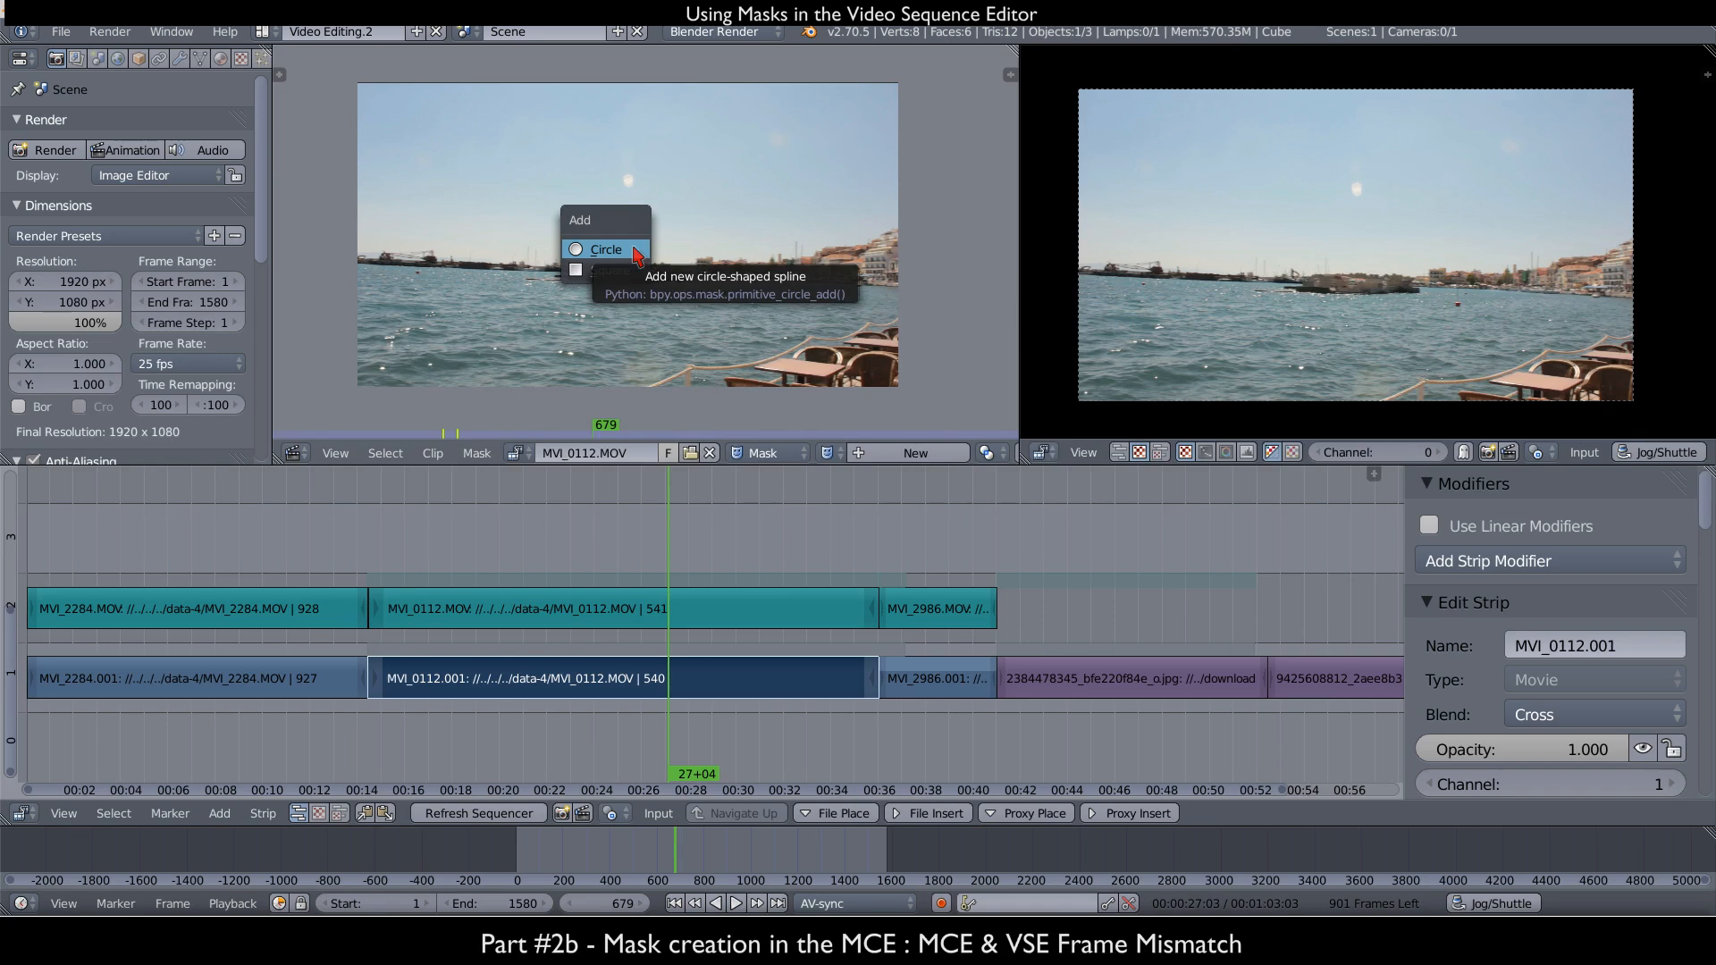
click(633, 251)
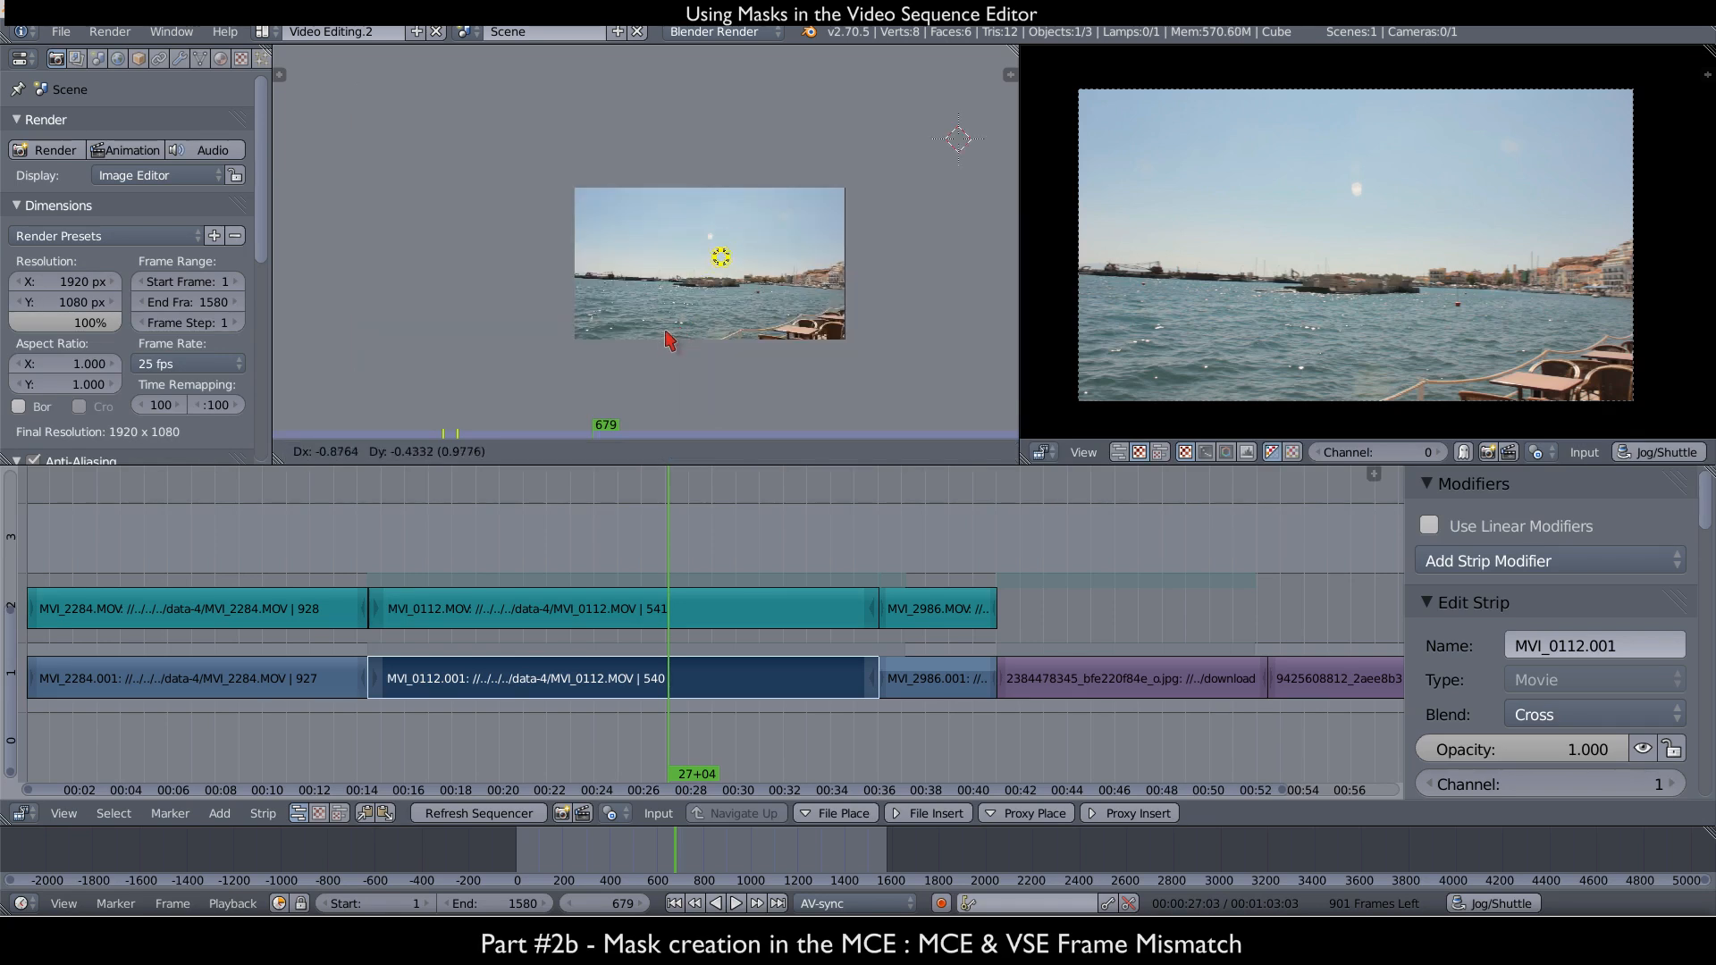
click(660, 344)
scroll(726, 233, up, 3)
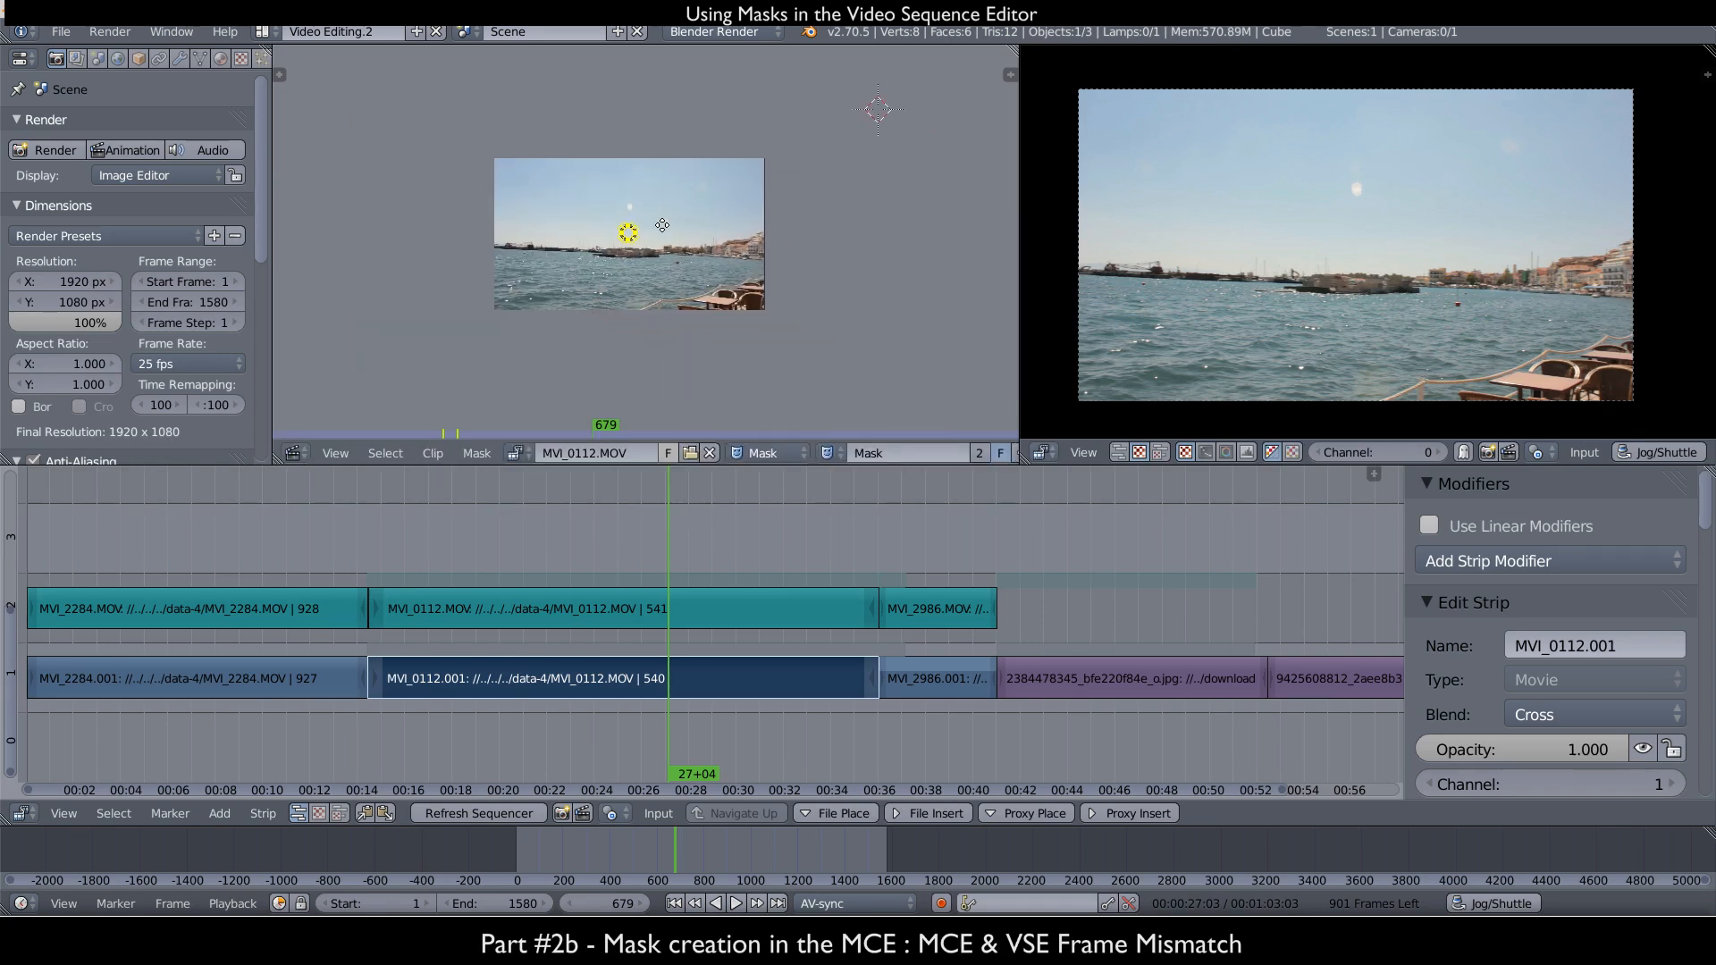
scroll(726, 233, up, 2)
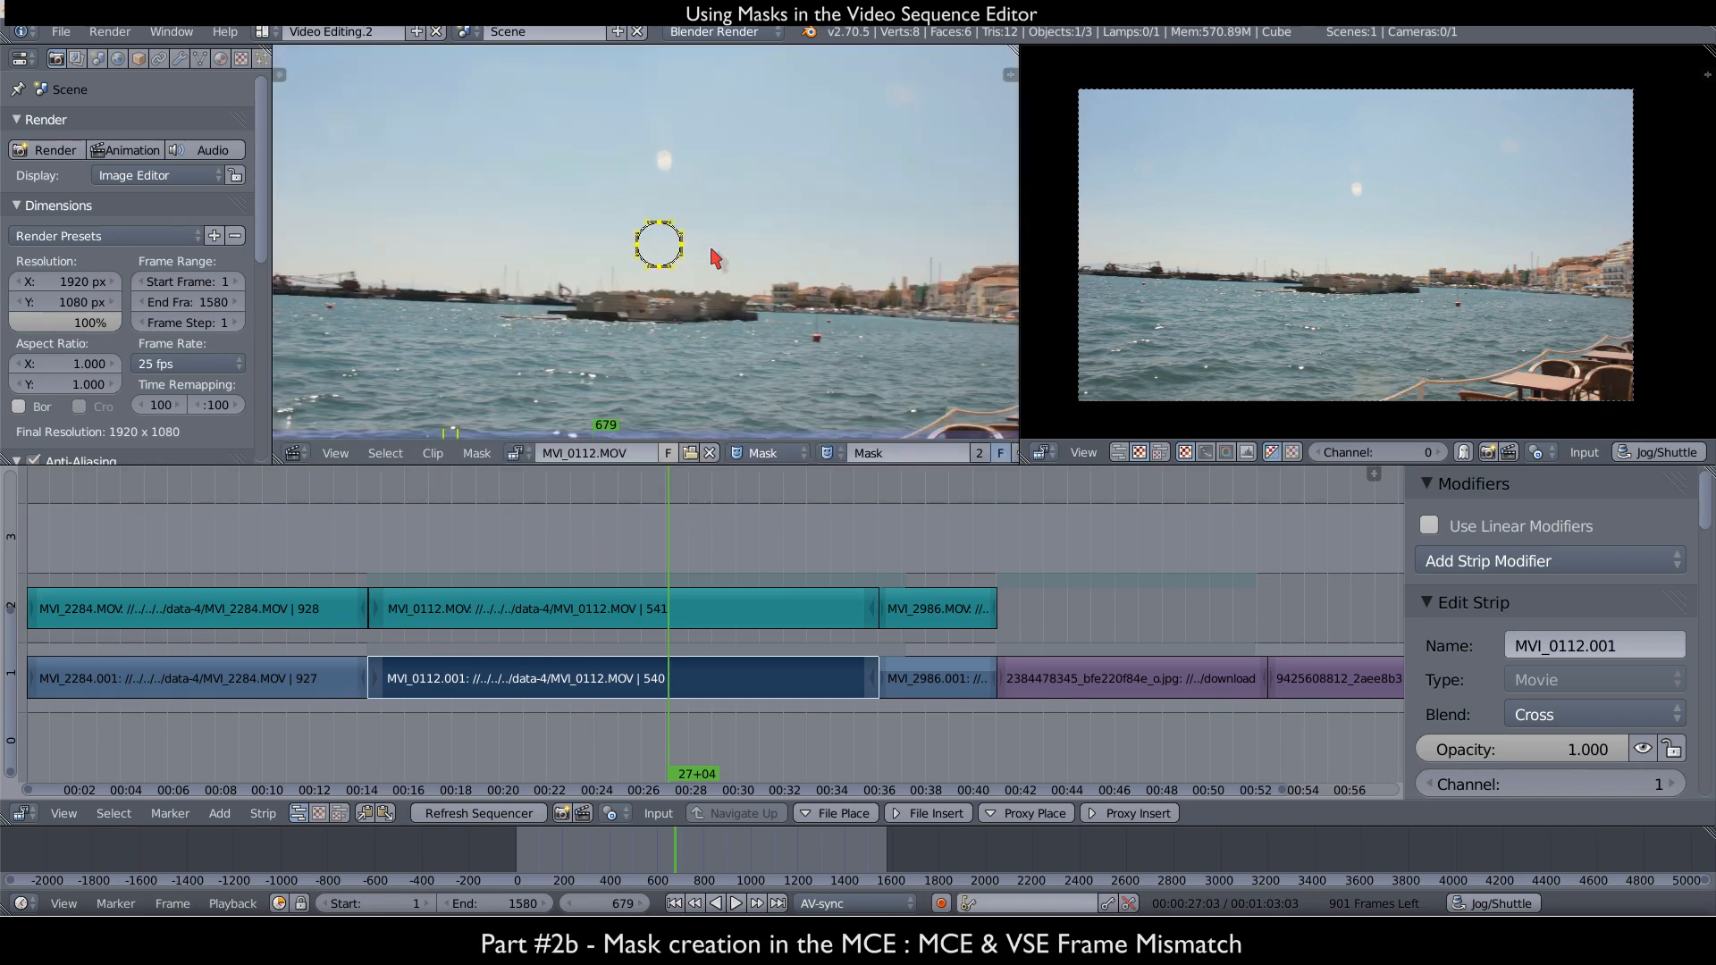
- Scale up the circle mask until it nearly spans the height of the clip image
key(s)
click(799, 311)
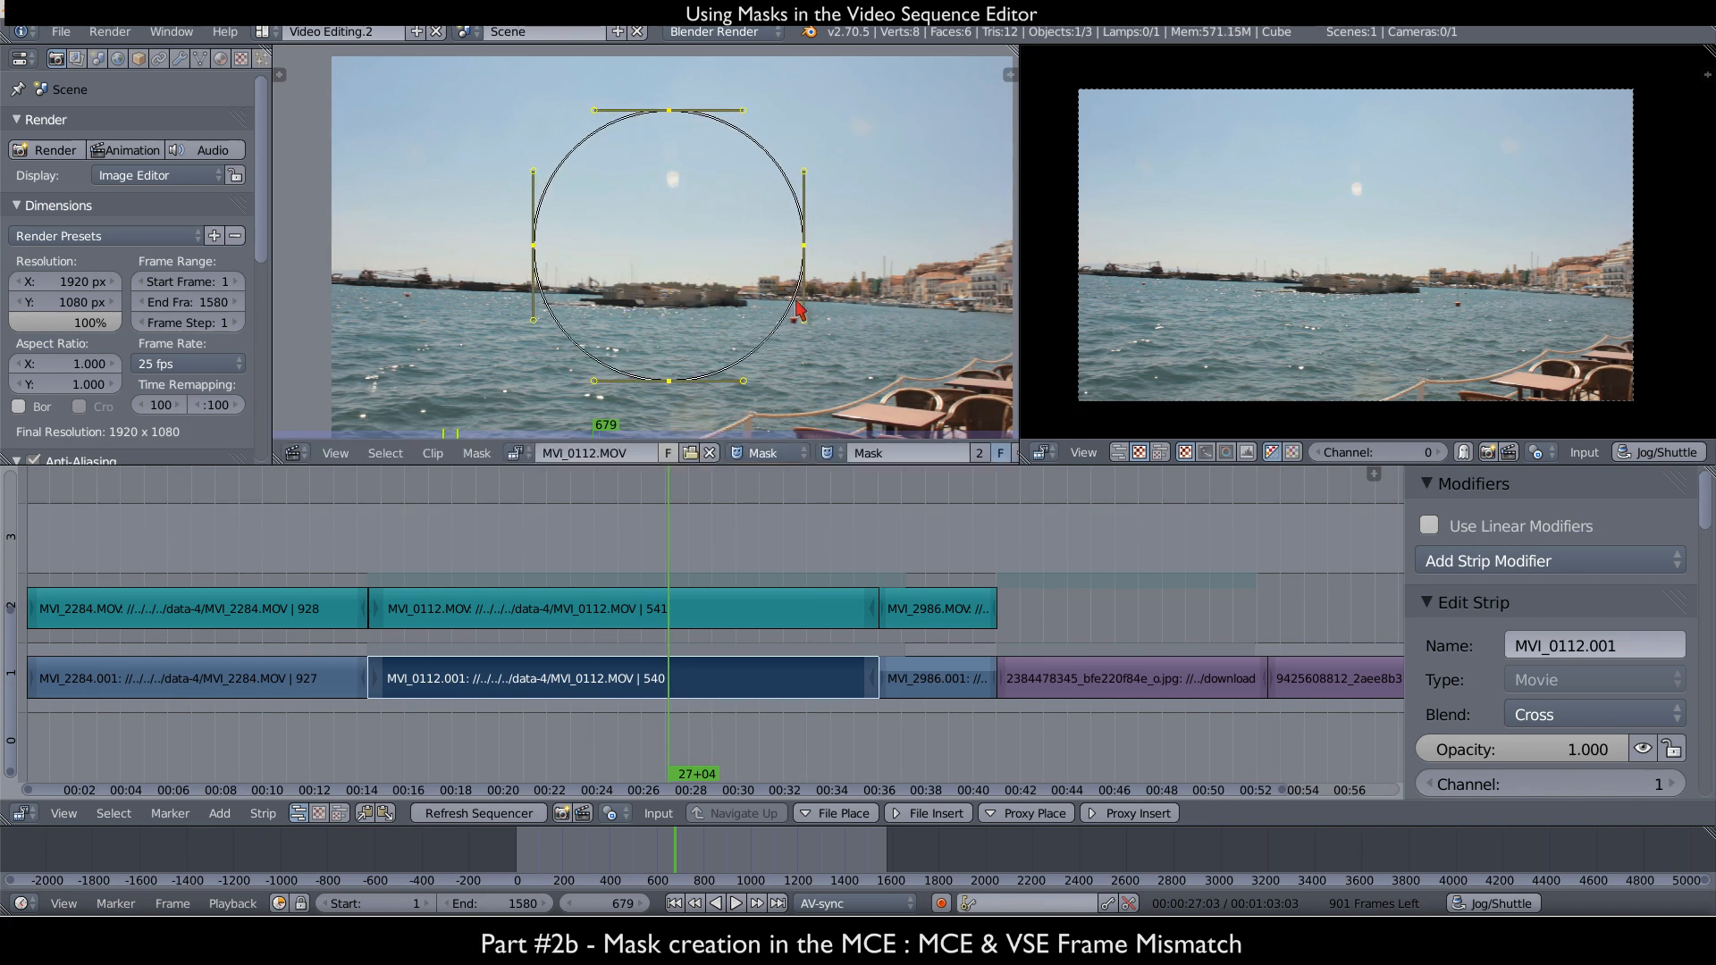
scroll(786, 304, down, 3)
key(s)
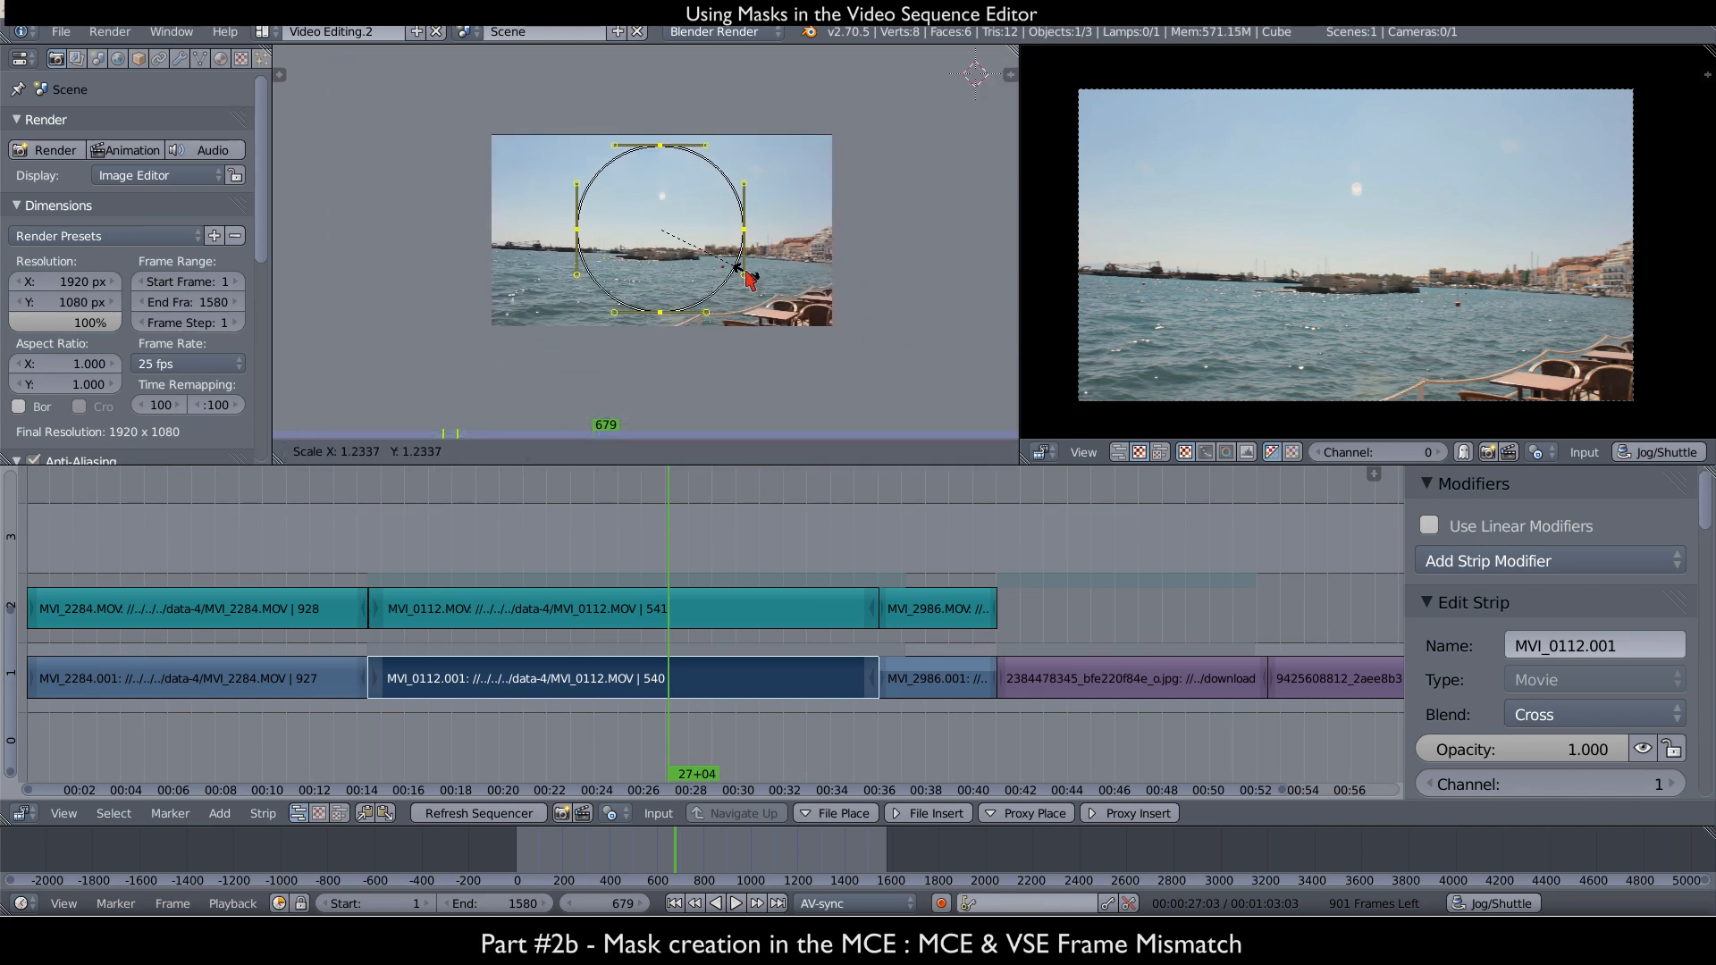
click(745, 270)
- Stretch the circle into a wide ellipse by scaling its left and right control points outward by about 1.7
key(a)
key(b)
drag(521, 195, 777, 268)
key(s)
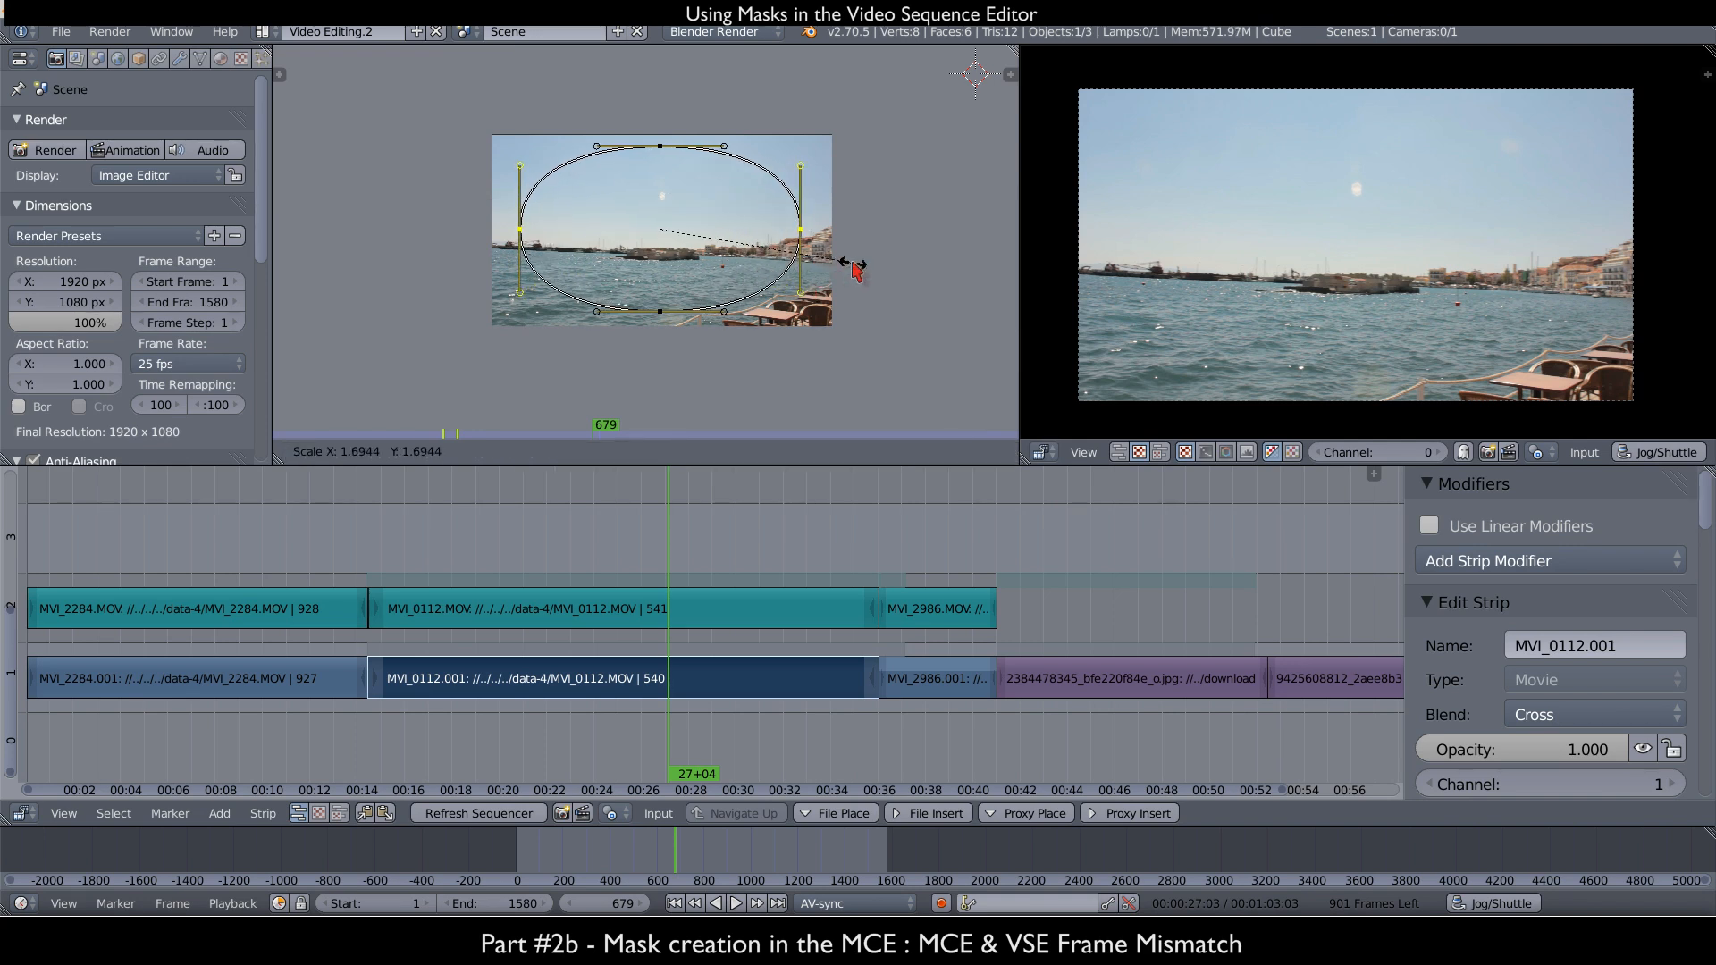
click(811, 242)
- Expand the feather of the whole ellipse mask outward beyond the edges of the clip image
key(a)
key(alt+s)
click(847, 173)
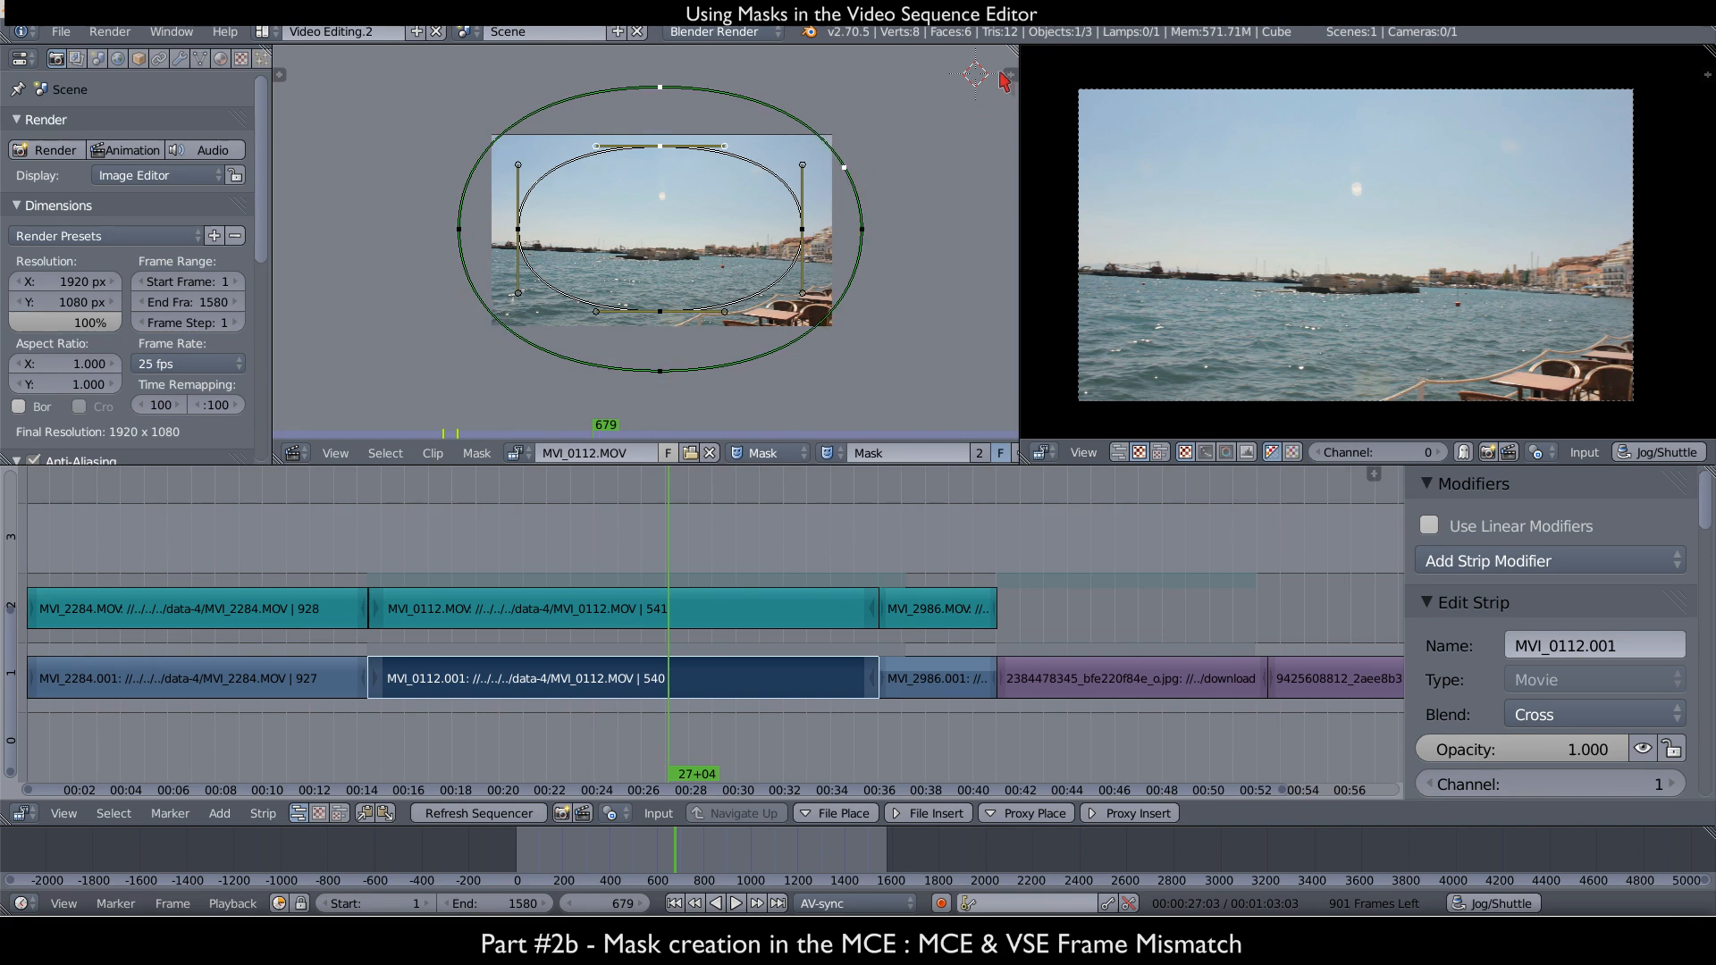
- Check the mask's shape and feather with the alpha channel overlay, turn the overlay off and hide the mask properties
click(1002, 75)
scroll(849, 268, down, 3)
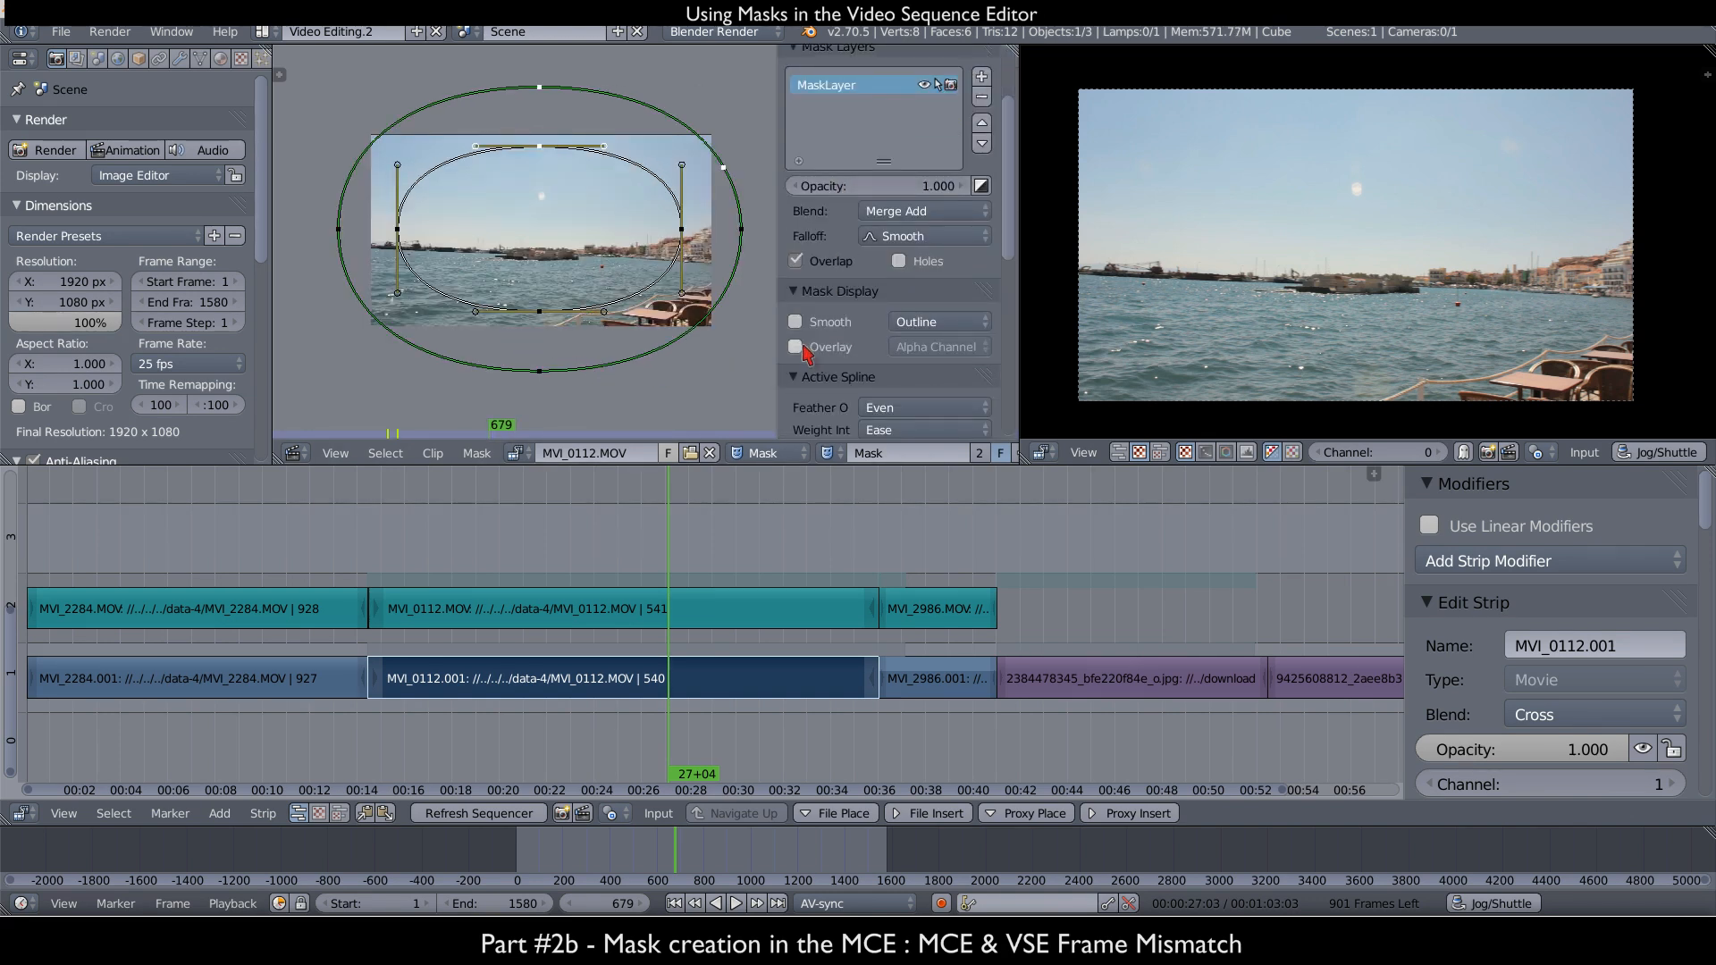
click(796, 347)
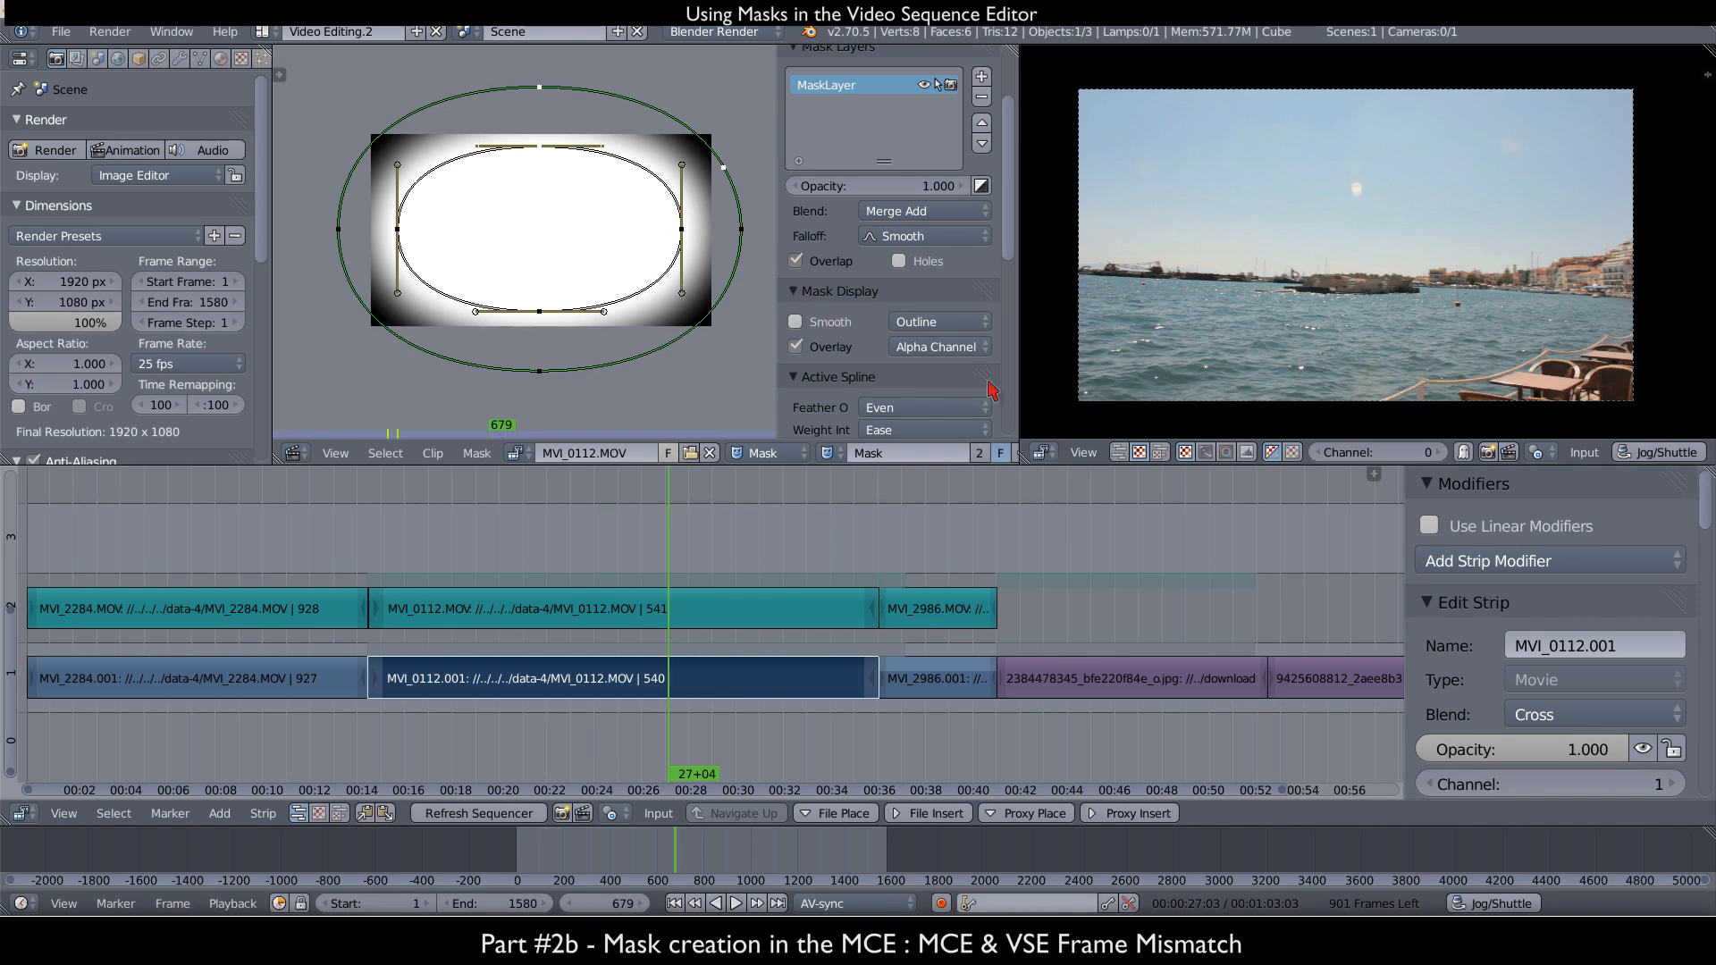
click(796, 347)
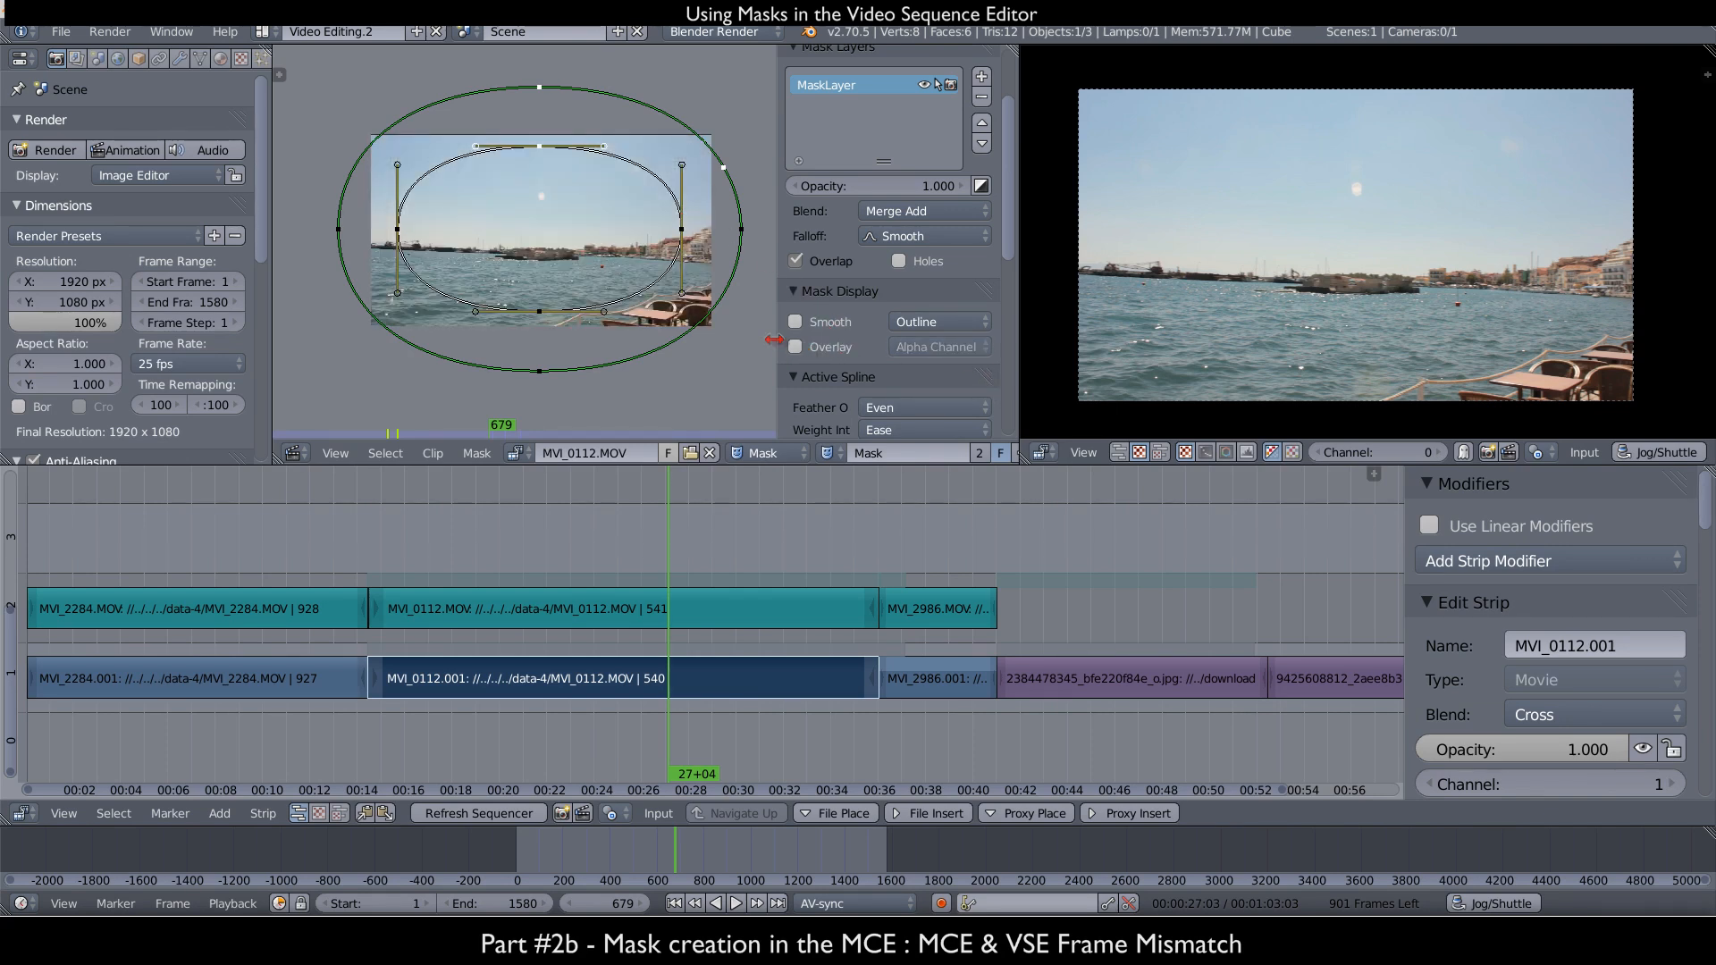
key(n)
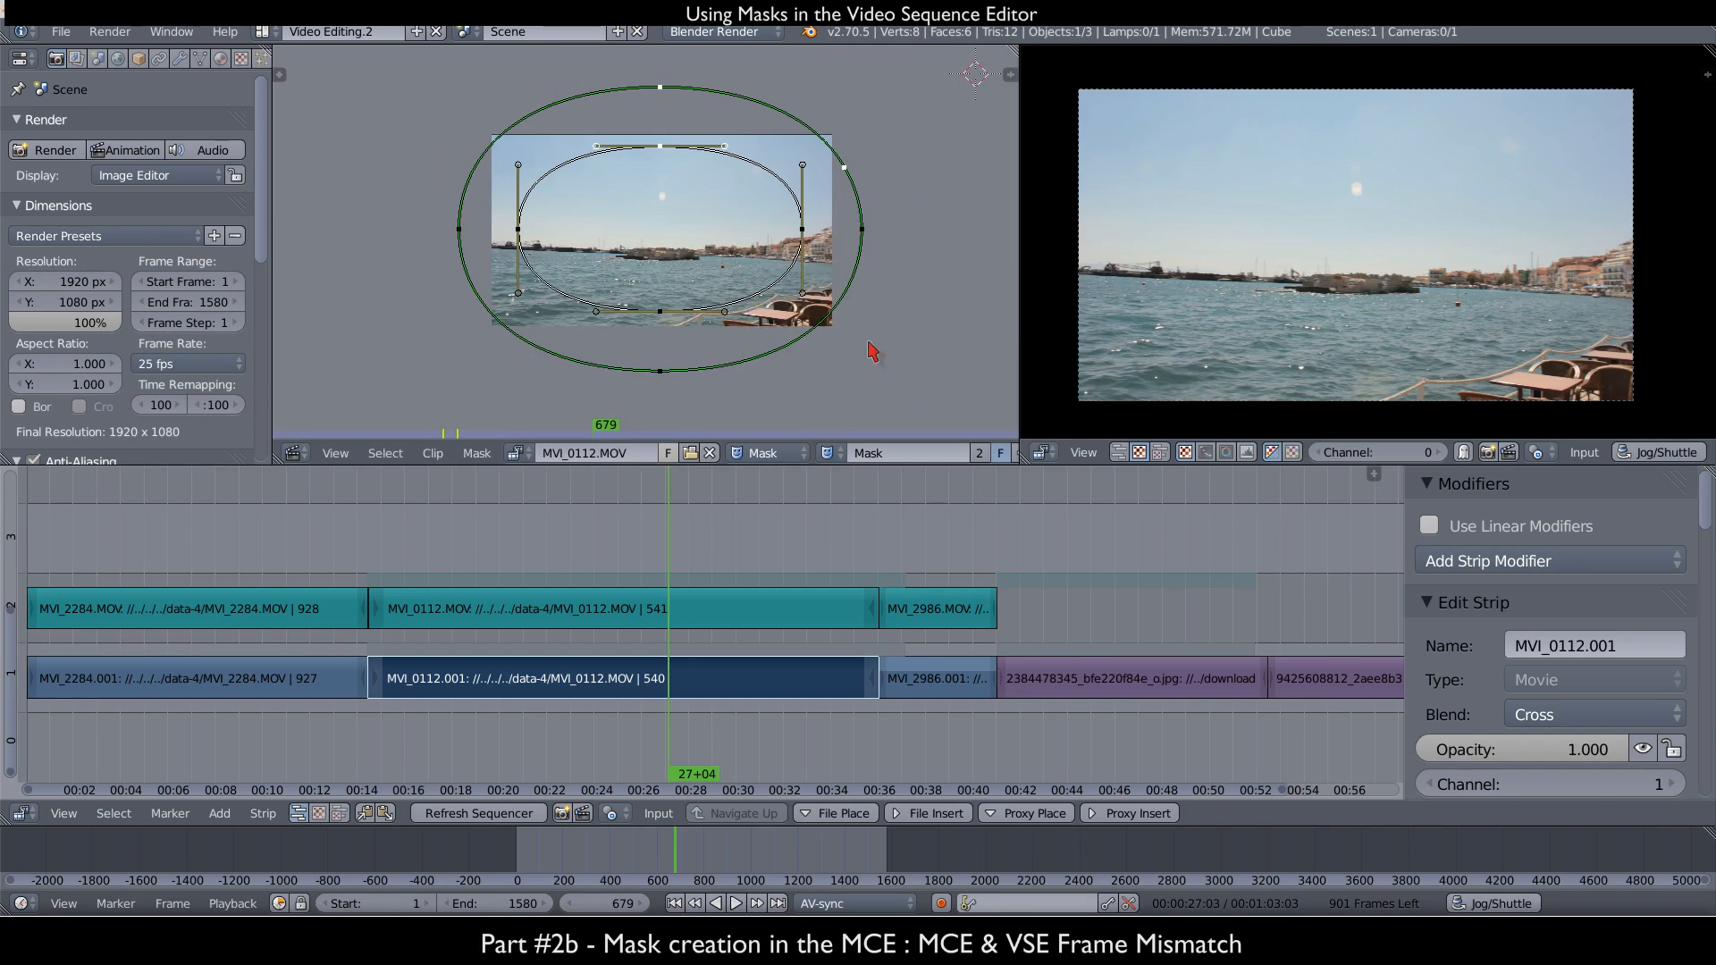
- Add a Curves modifier to the MVI_0112.001 strip
click(1519, 560)
click(1520, 625)
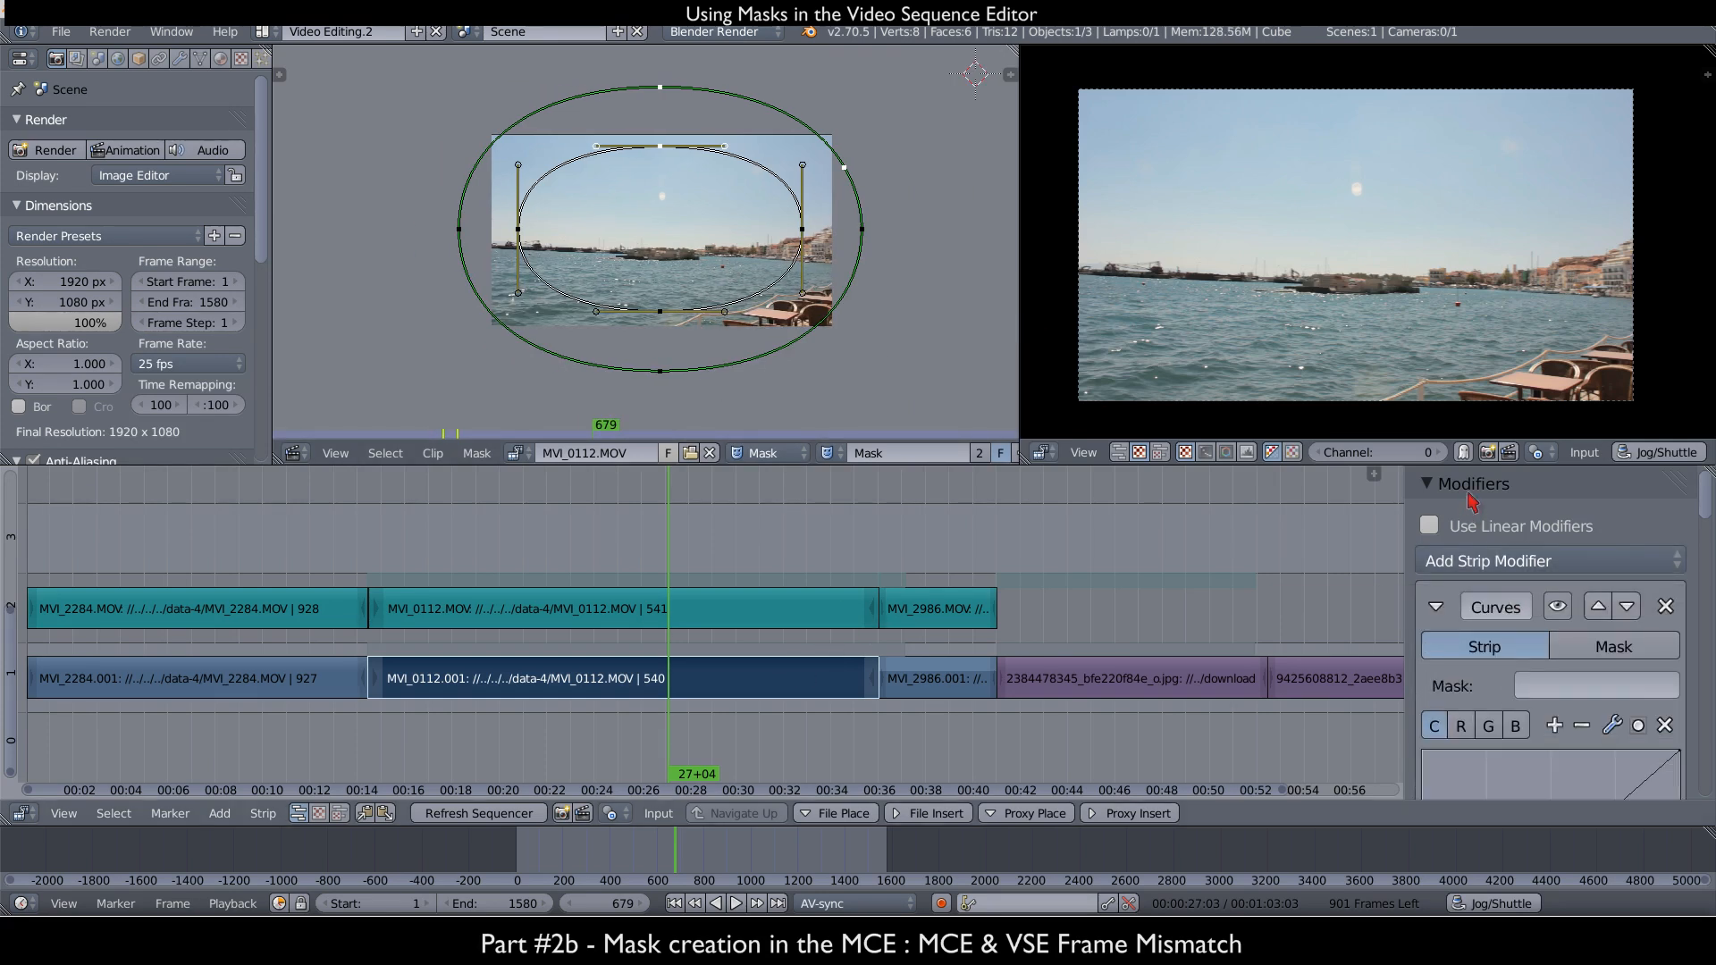
scroll(1656, 674, down, 2)
- Rename the mask as harbor_mask and assign it as the mask input of the strip's Curves modifier
double_click(906, 452)
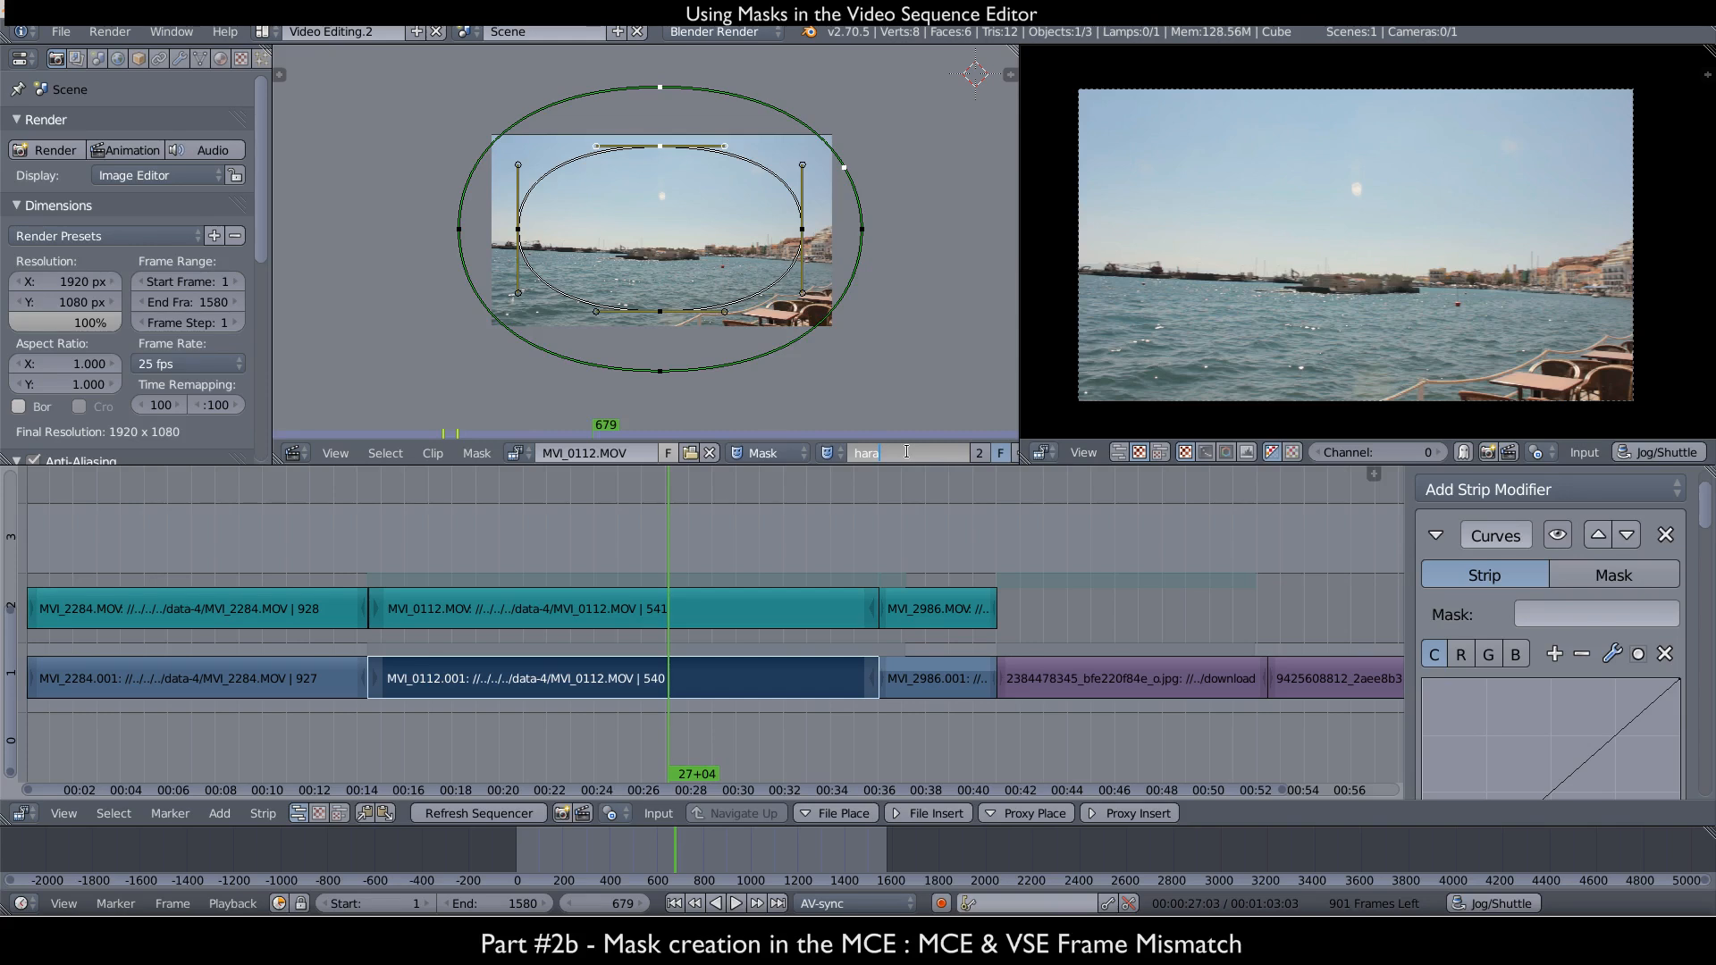
text(harbor_mask)
key(Return)
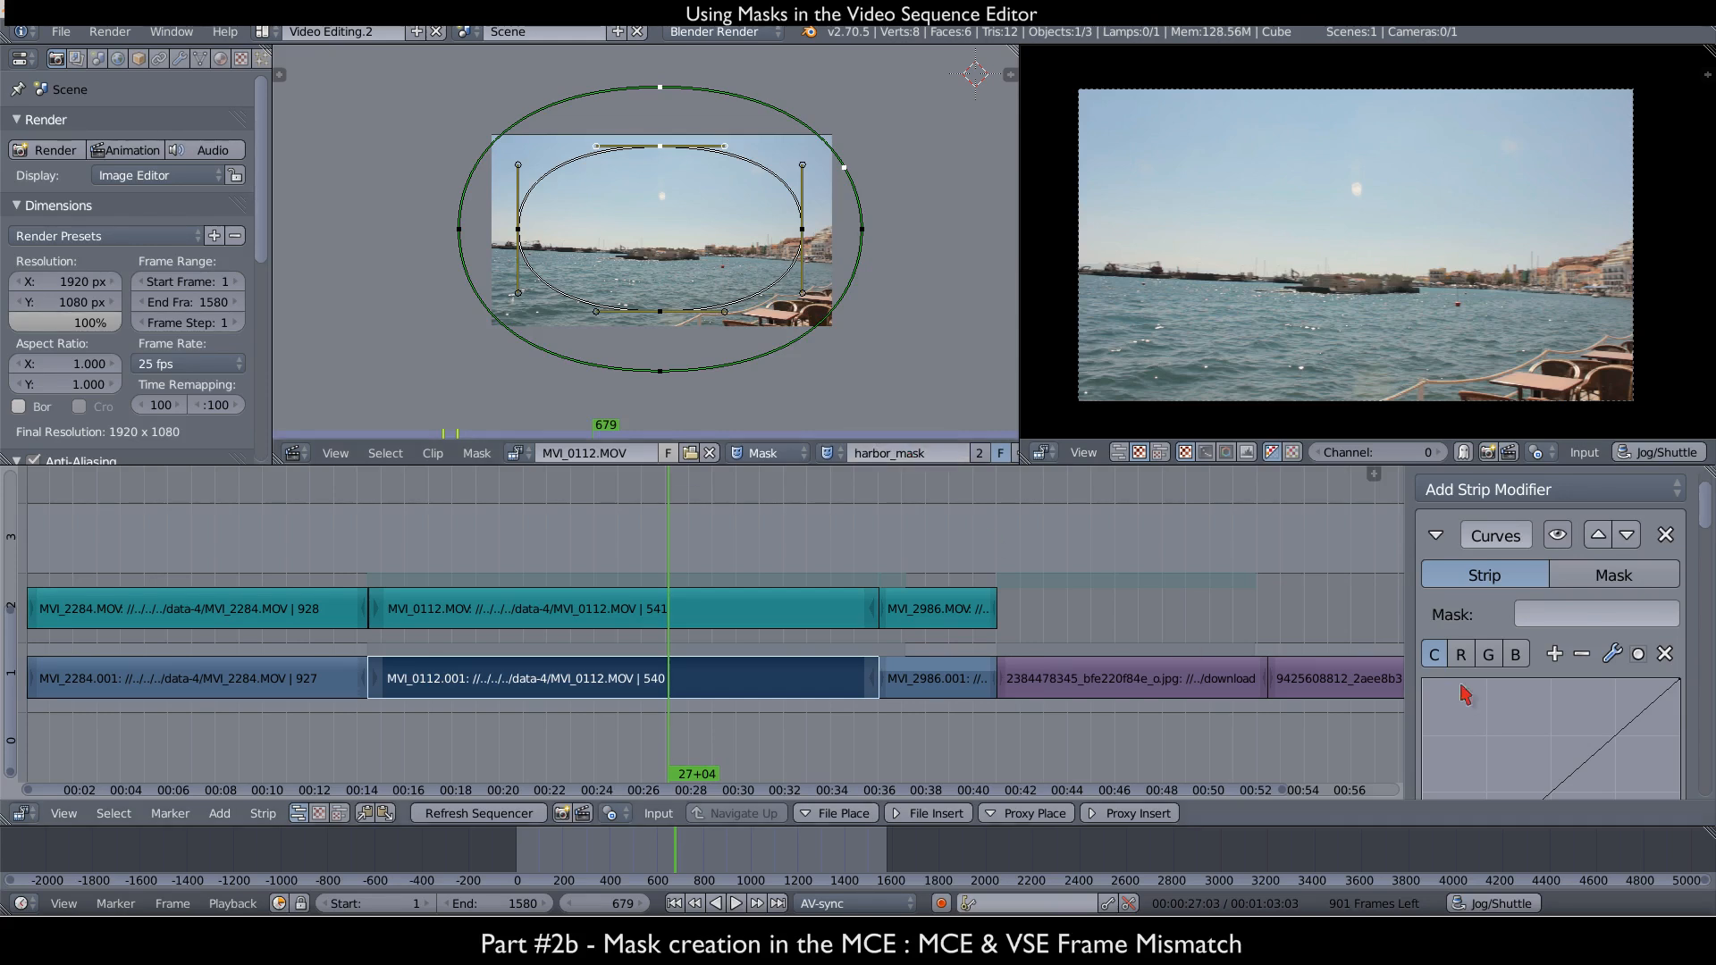
click(1653, 575)
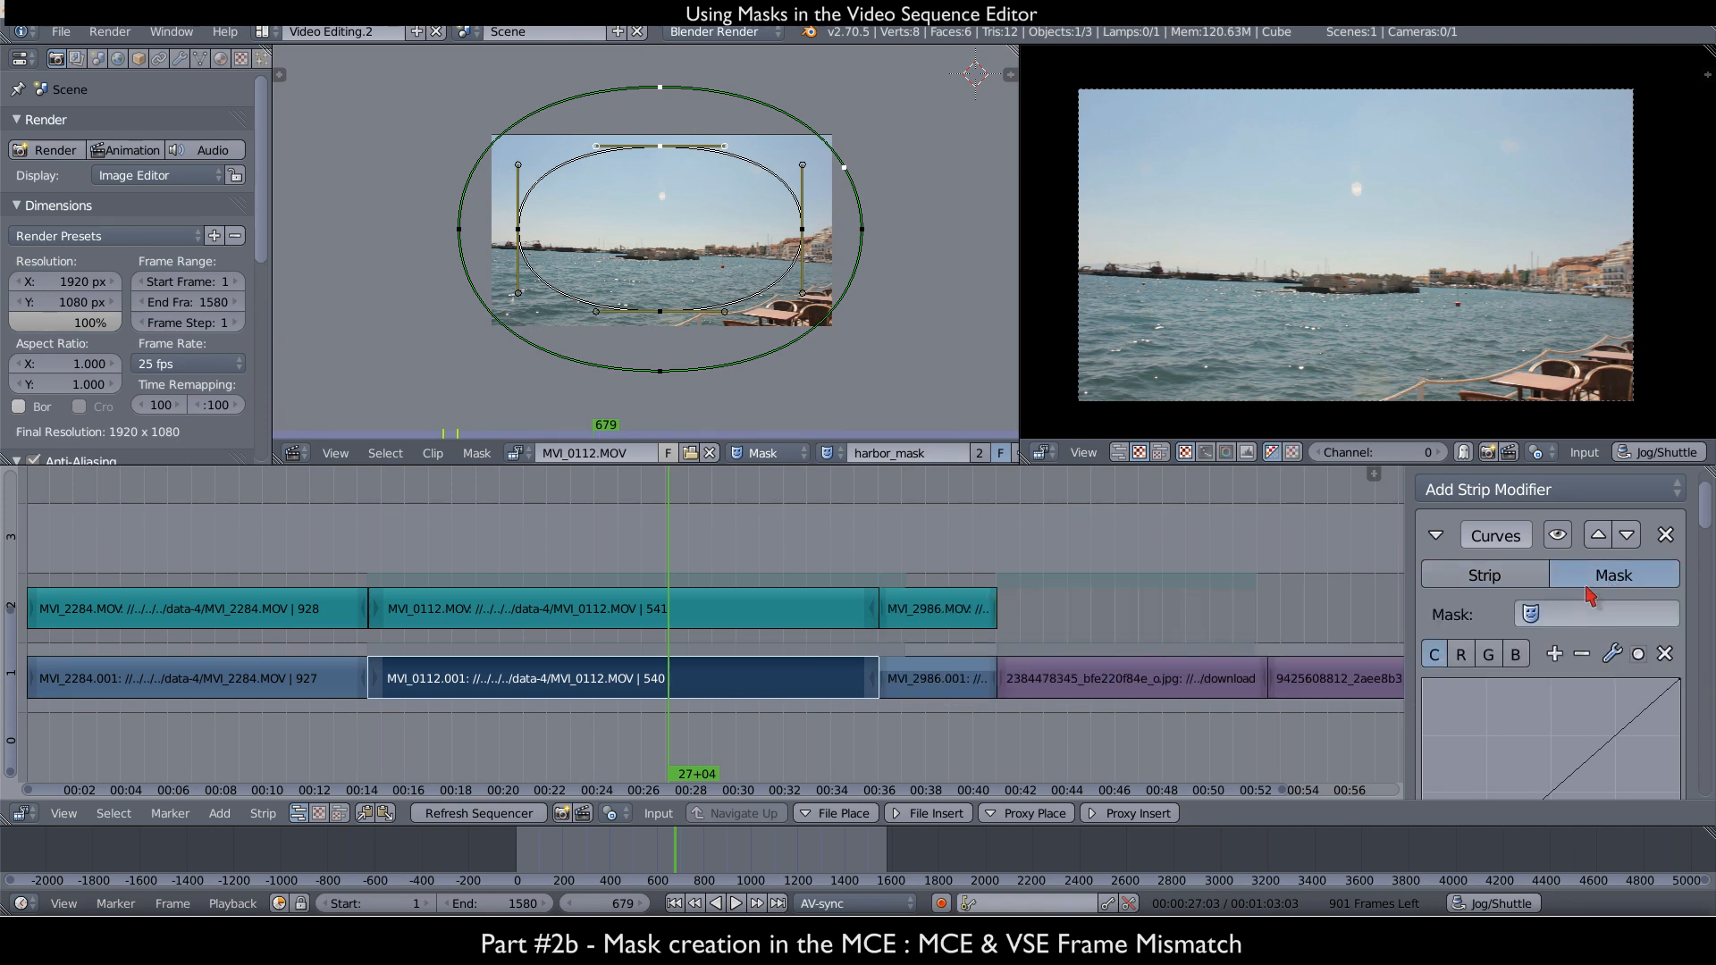
click(1586, 617)
click(1470, 351)
- Shape the combined curve into an S with a shadow point near 0.17, 0.08 and a highlight point near 0.63, 0.74
scroll(1599, 675, down, 3)
middle_drag(920, 270, 842, 267)
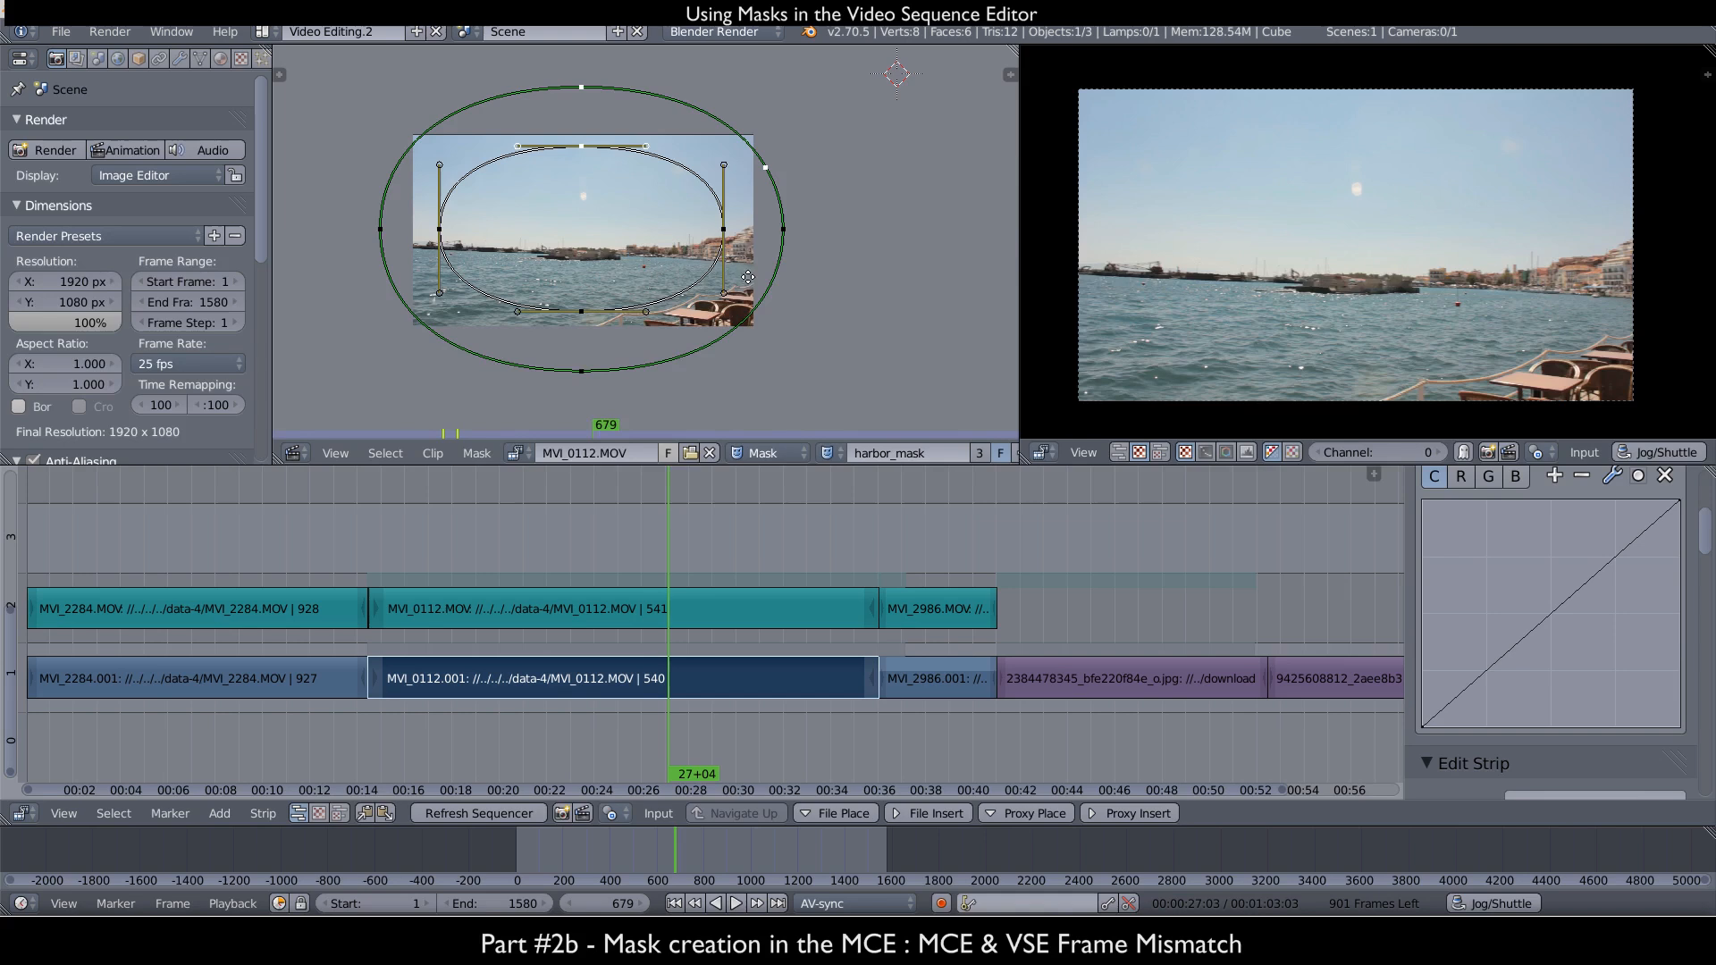
drag(1562, 604, 1588, 549)
drag(1512, 633, 1466, 713)
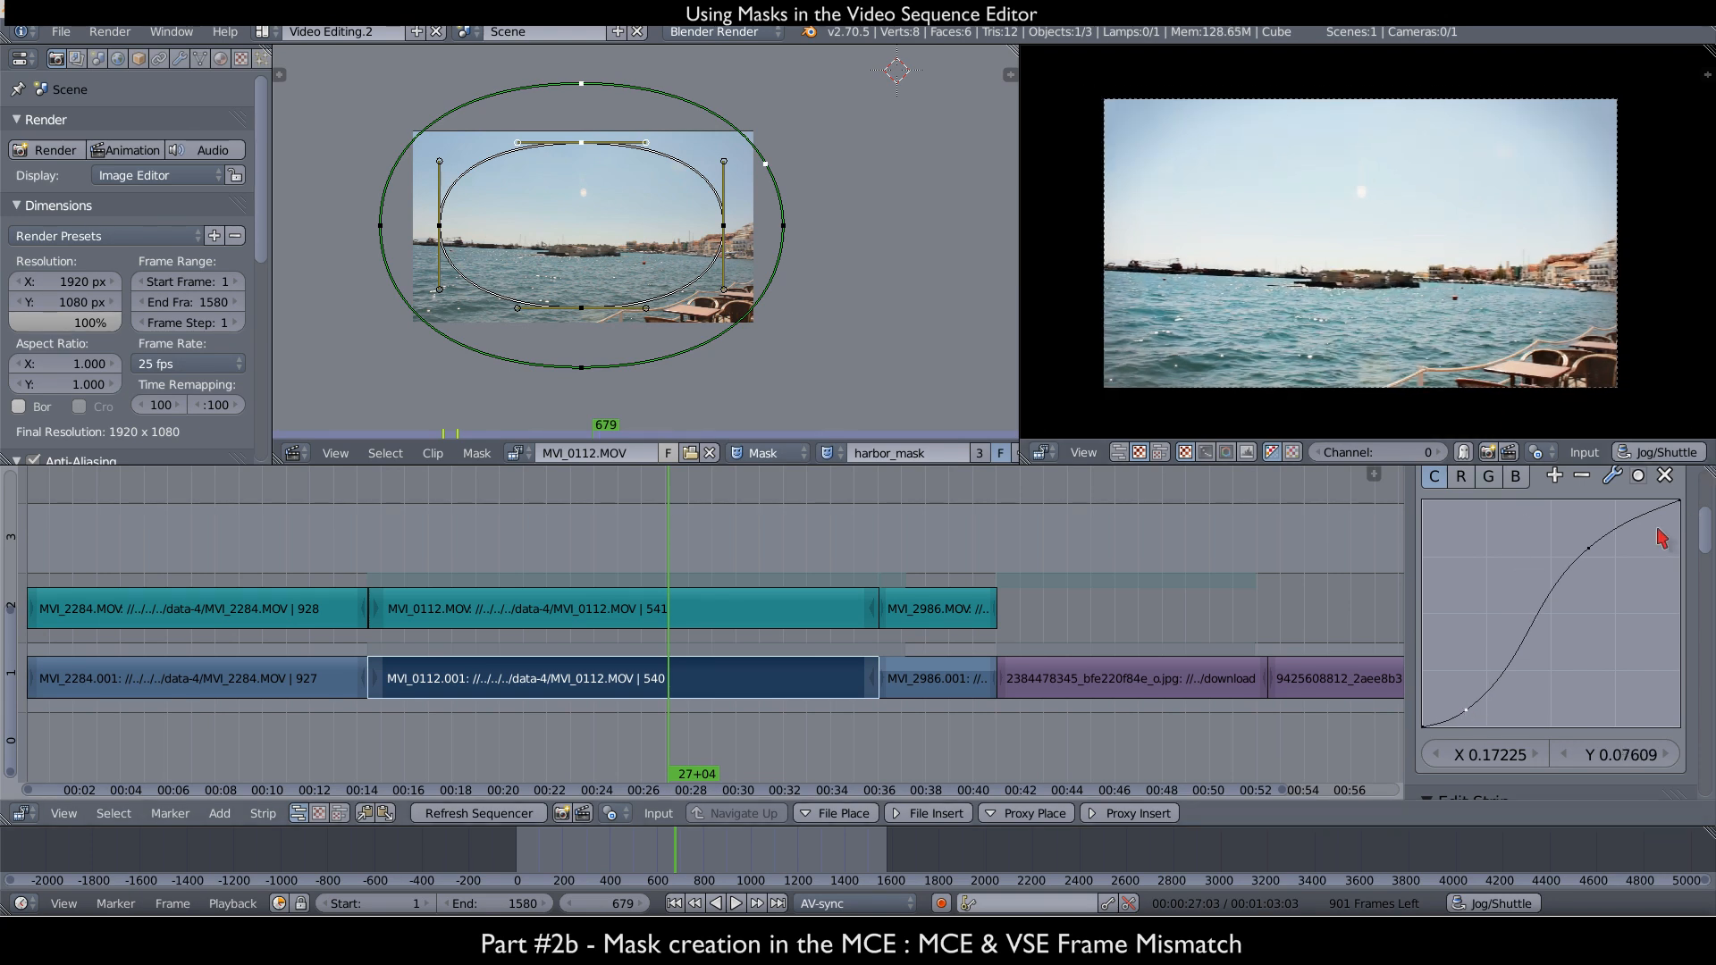
click(1583, 546)
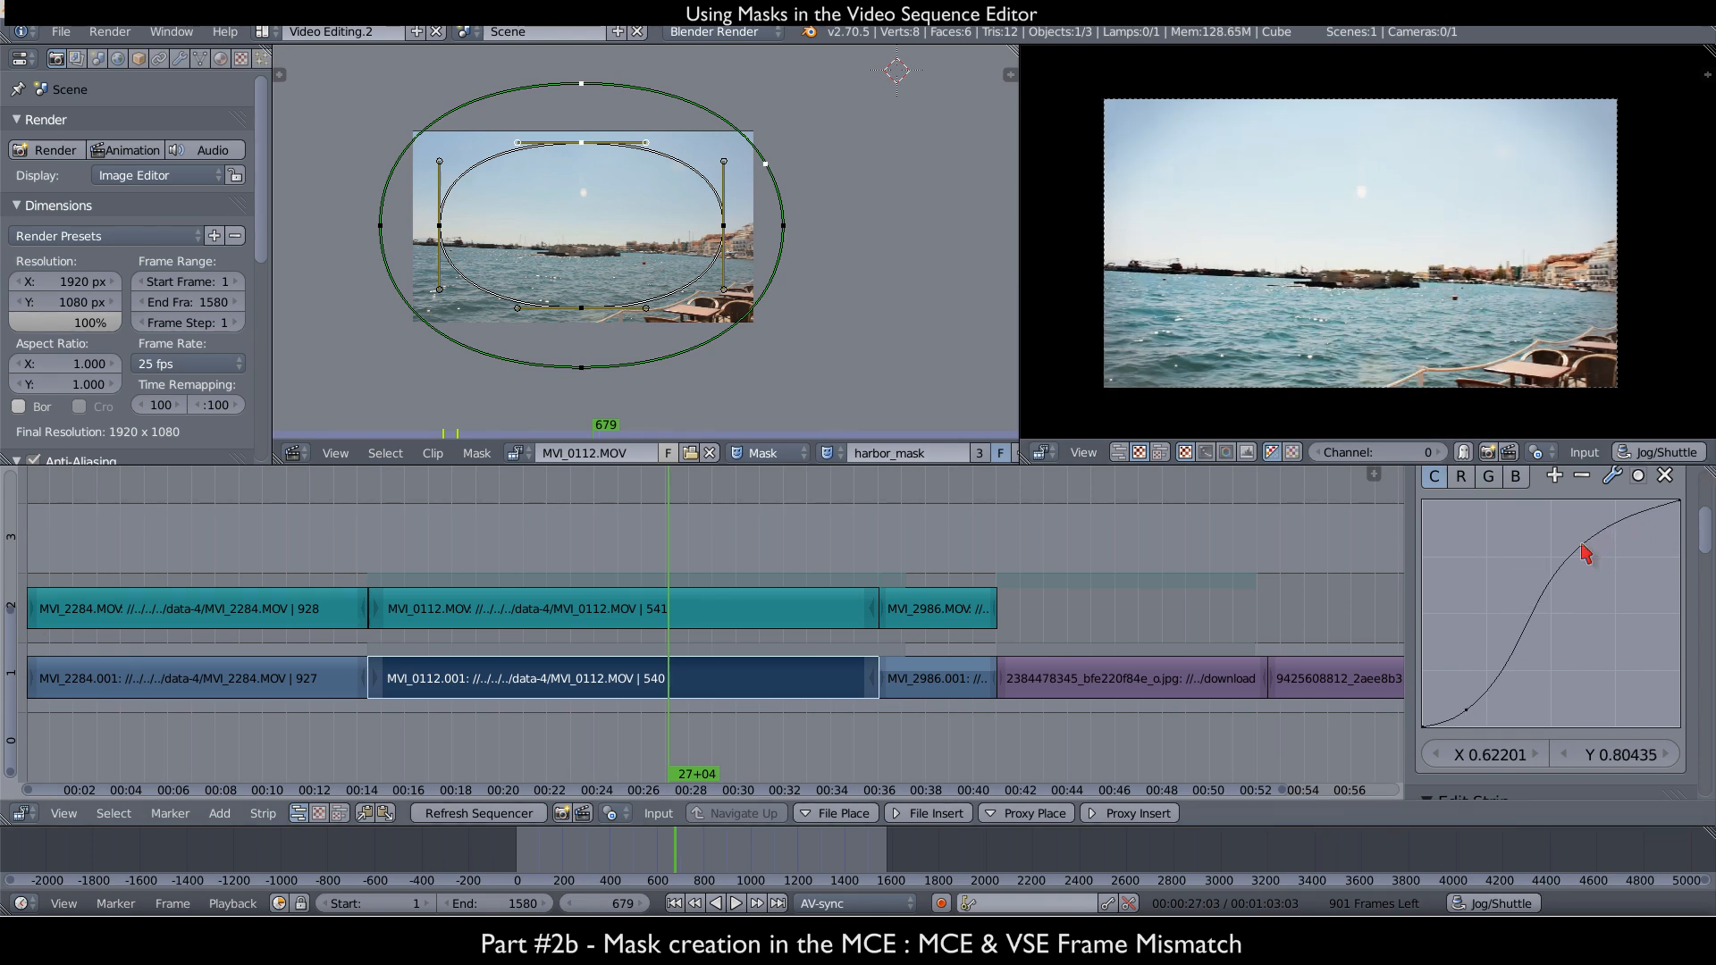
drag(1582, 546, 1583, 551)
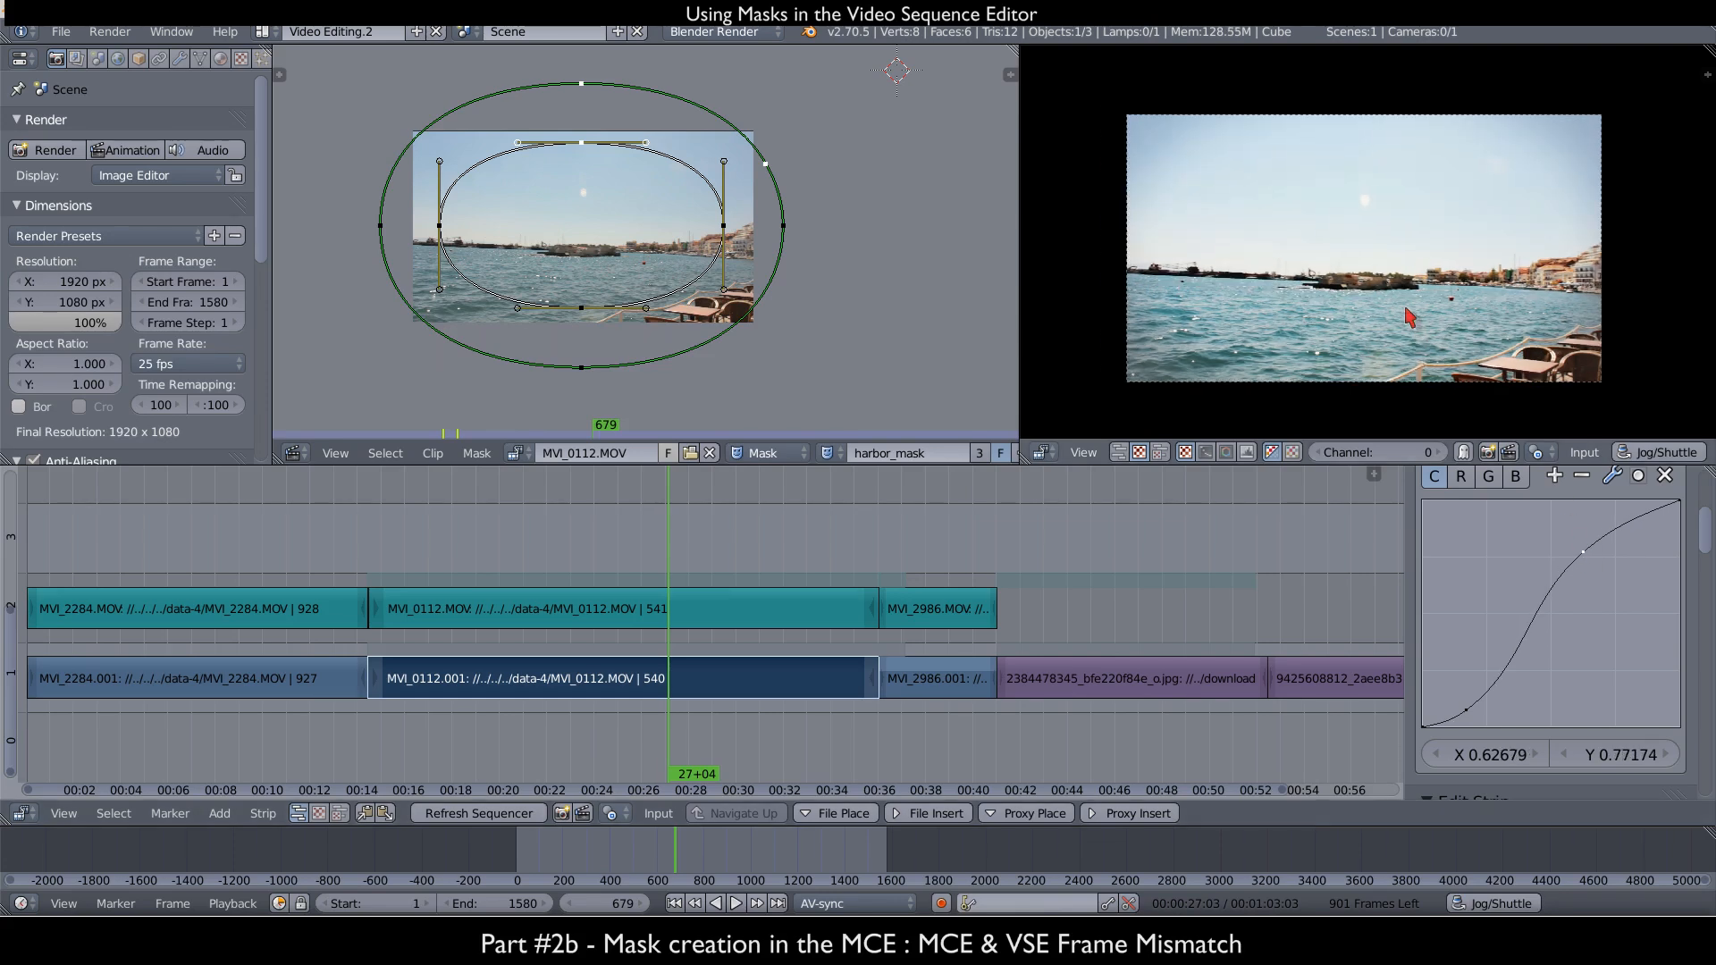
drag(1582, 551, 1594, 567)
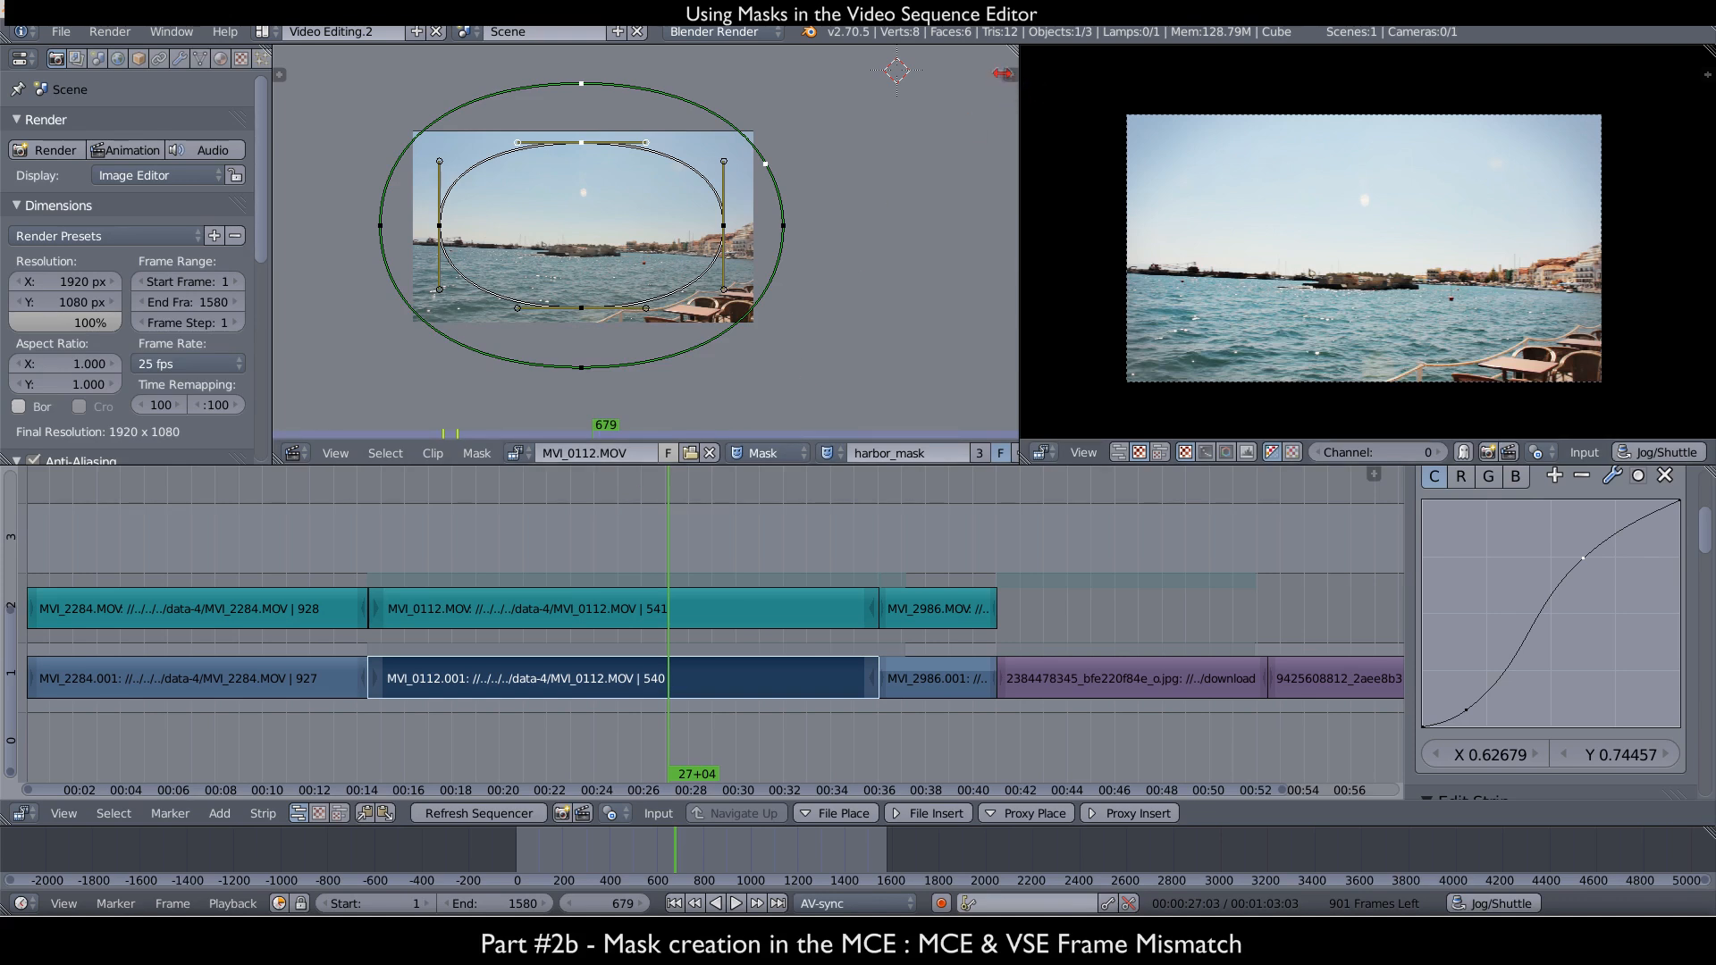
- Review the clip's start frame and offset in its footage settings, and play and scrub the masked strip to compare both previews
key(n)
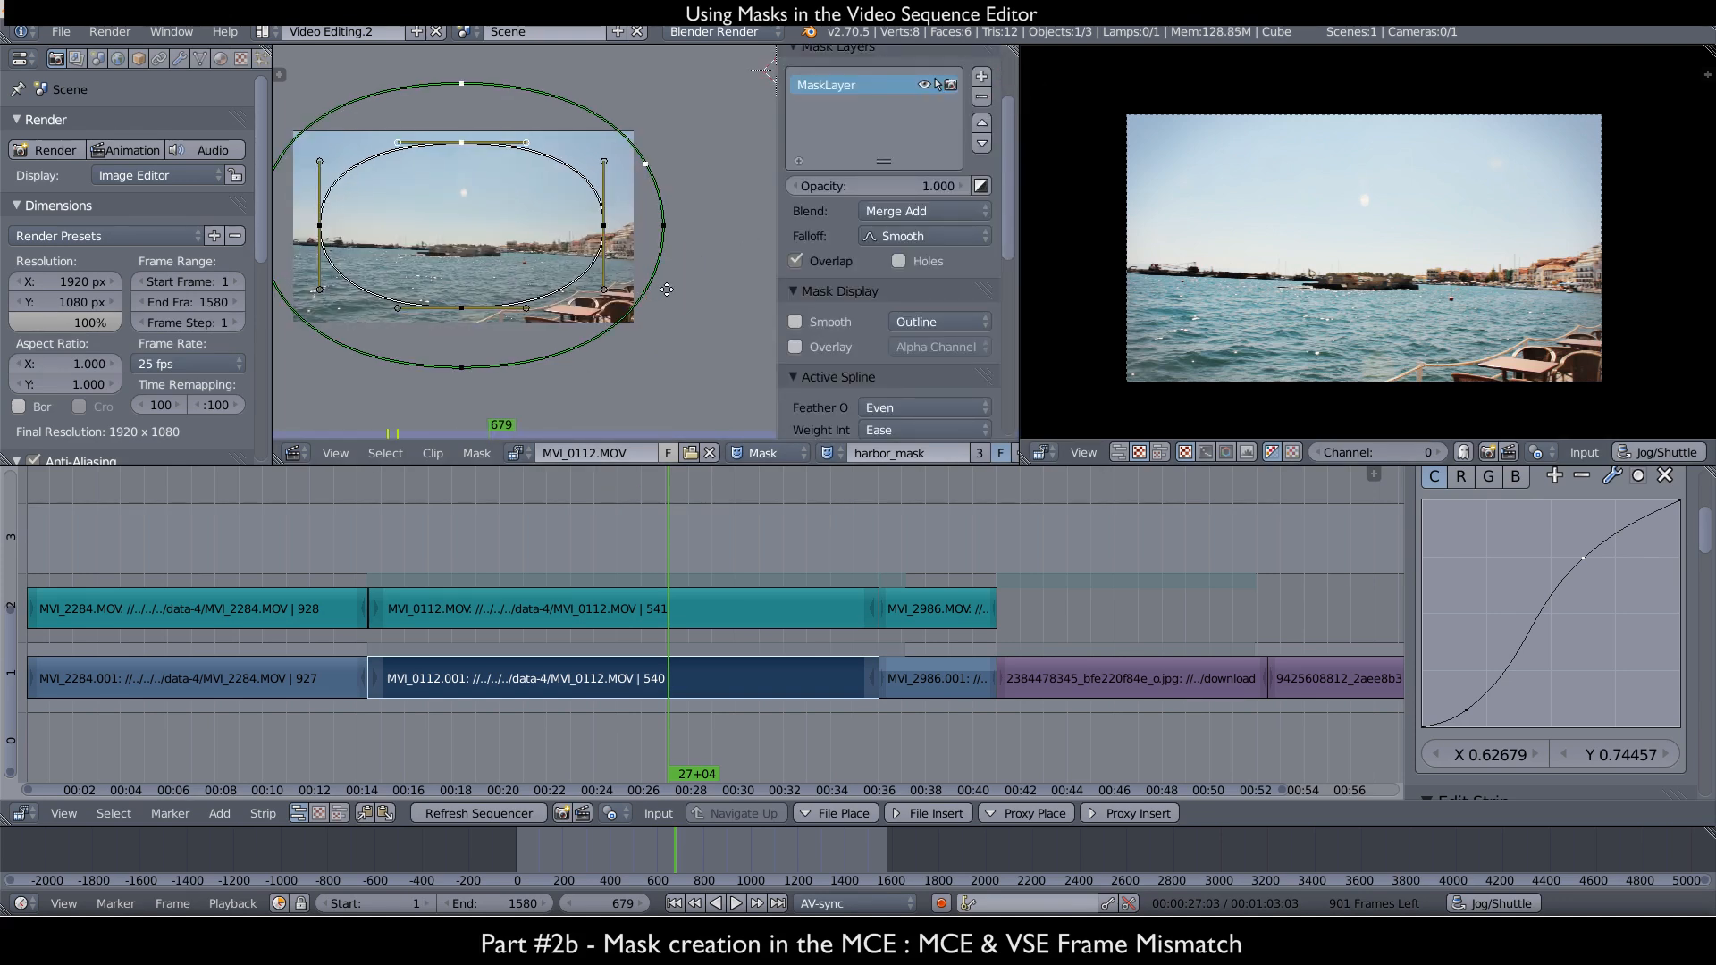
scroll(939, 335, down, 7)
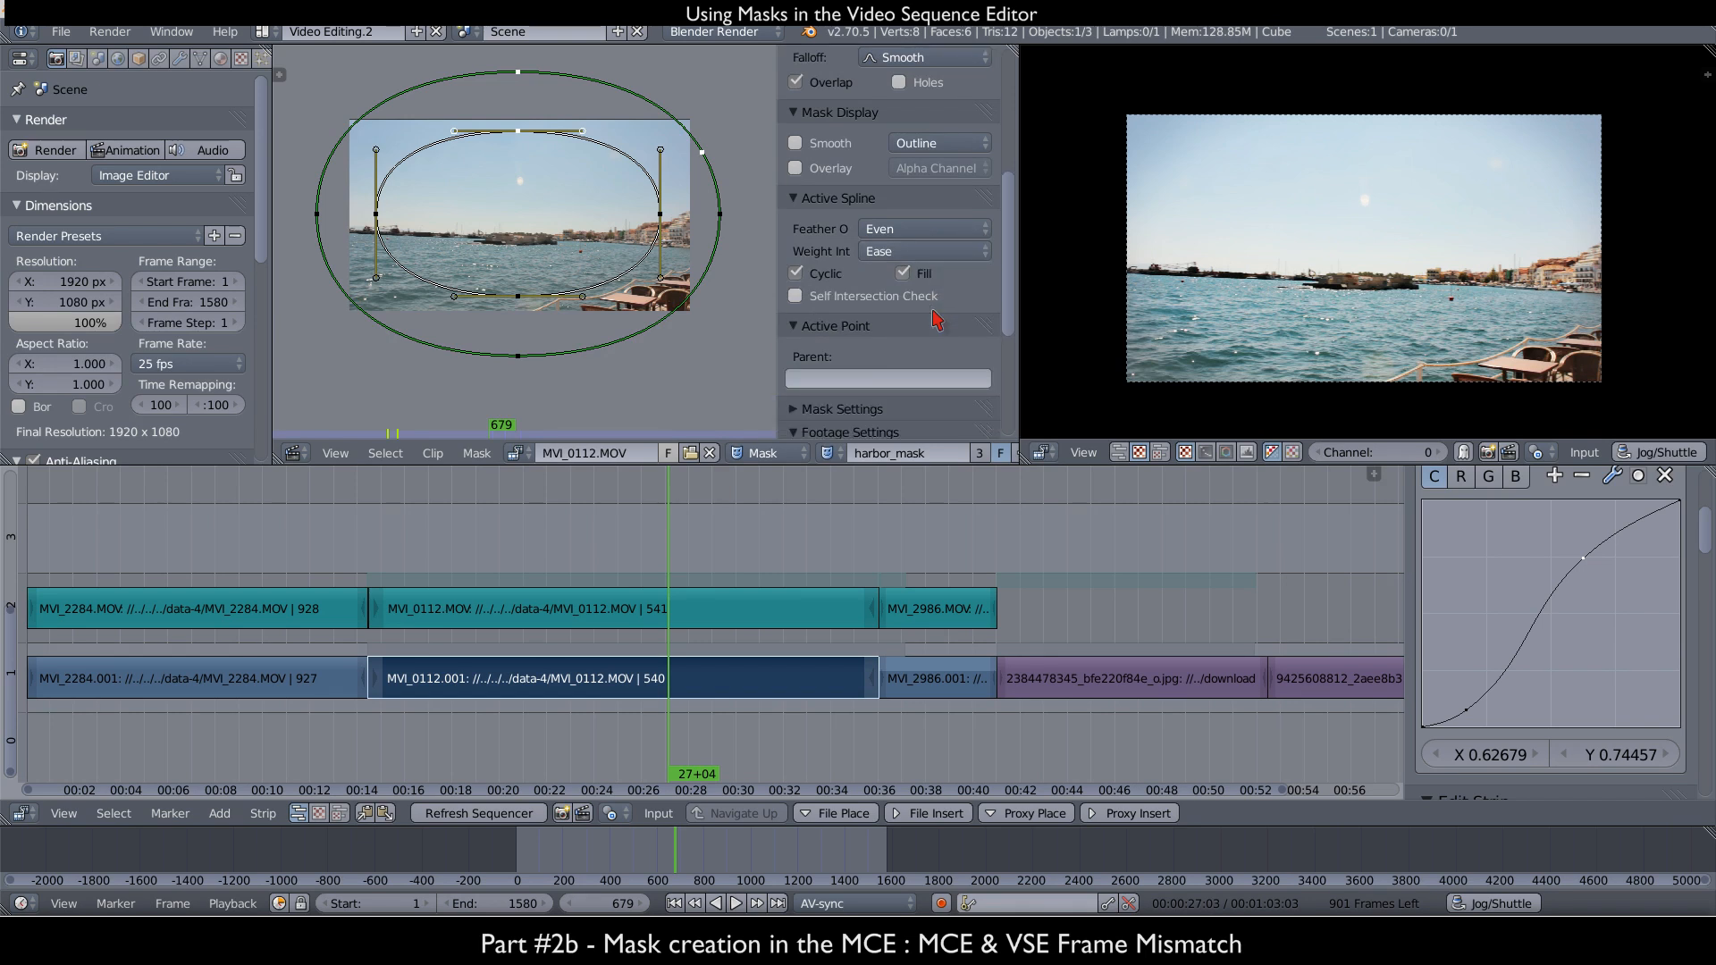
scroll(935, 338, down, 3)
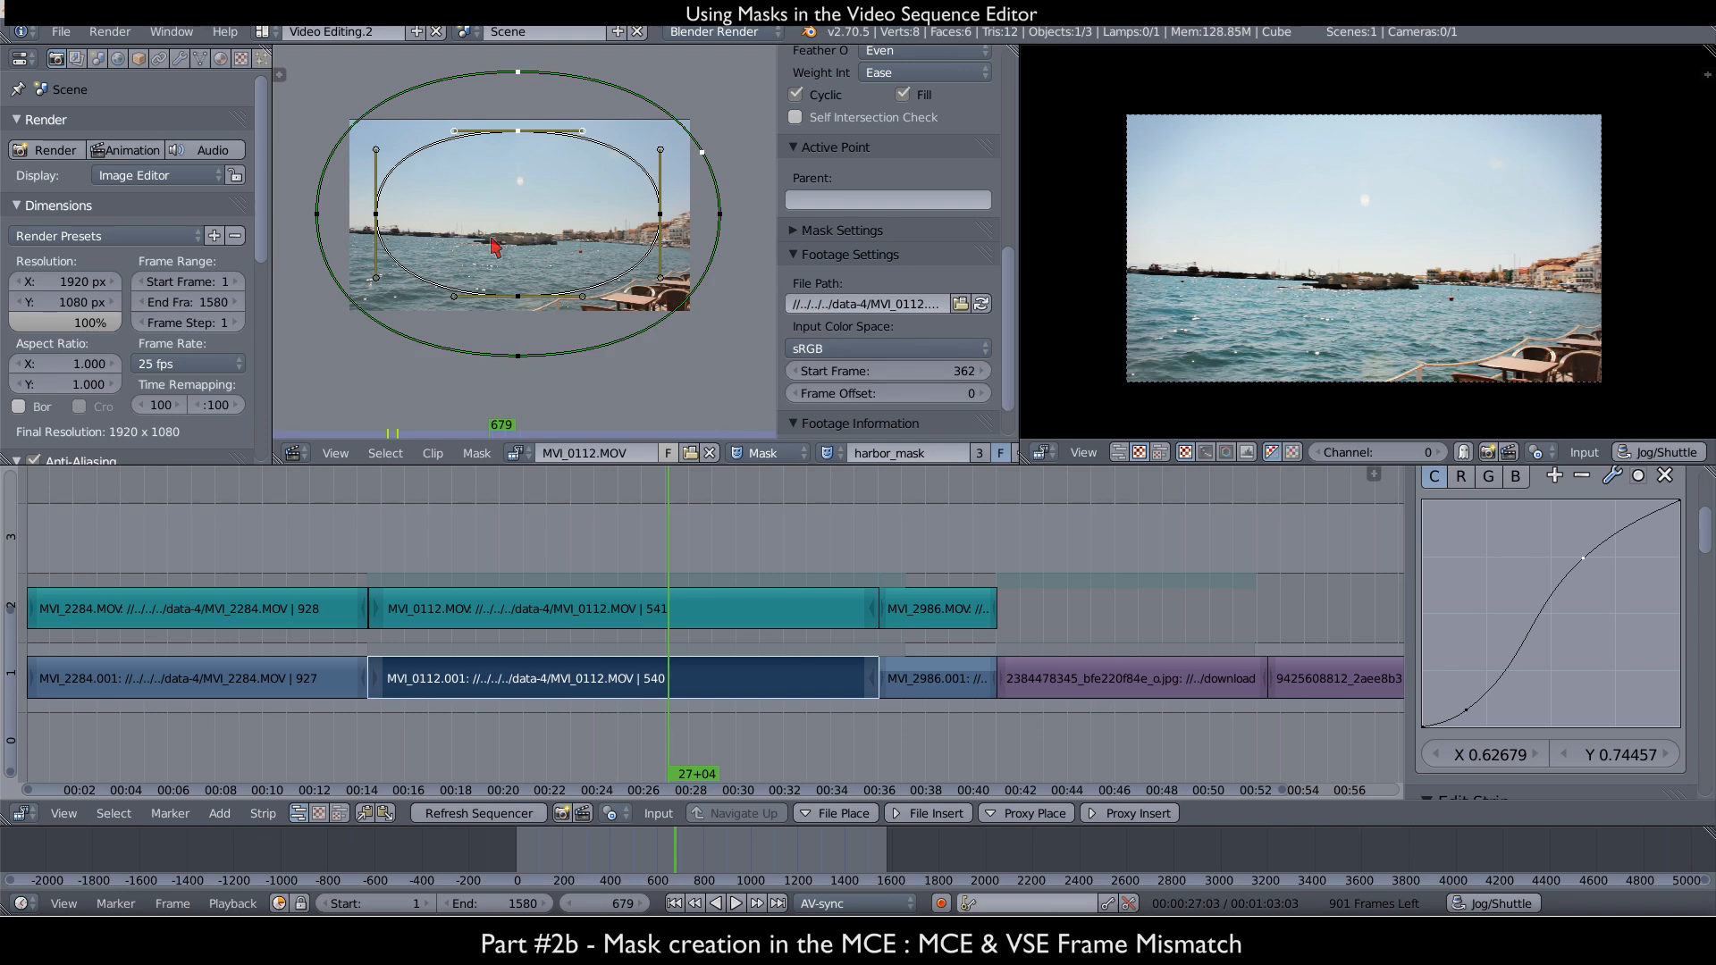
middle_drag(1372, 224, 1380, 210)
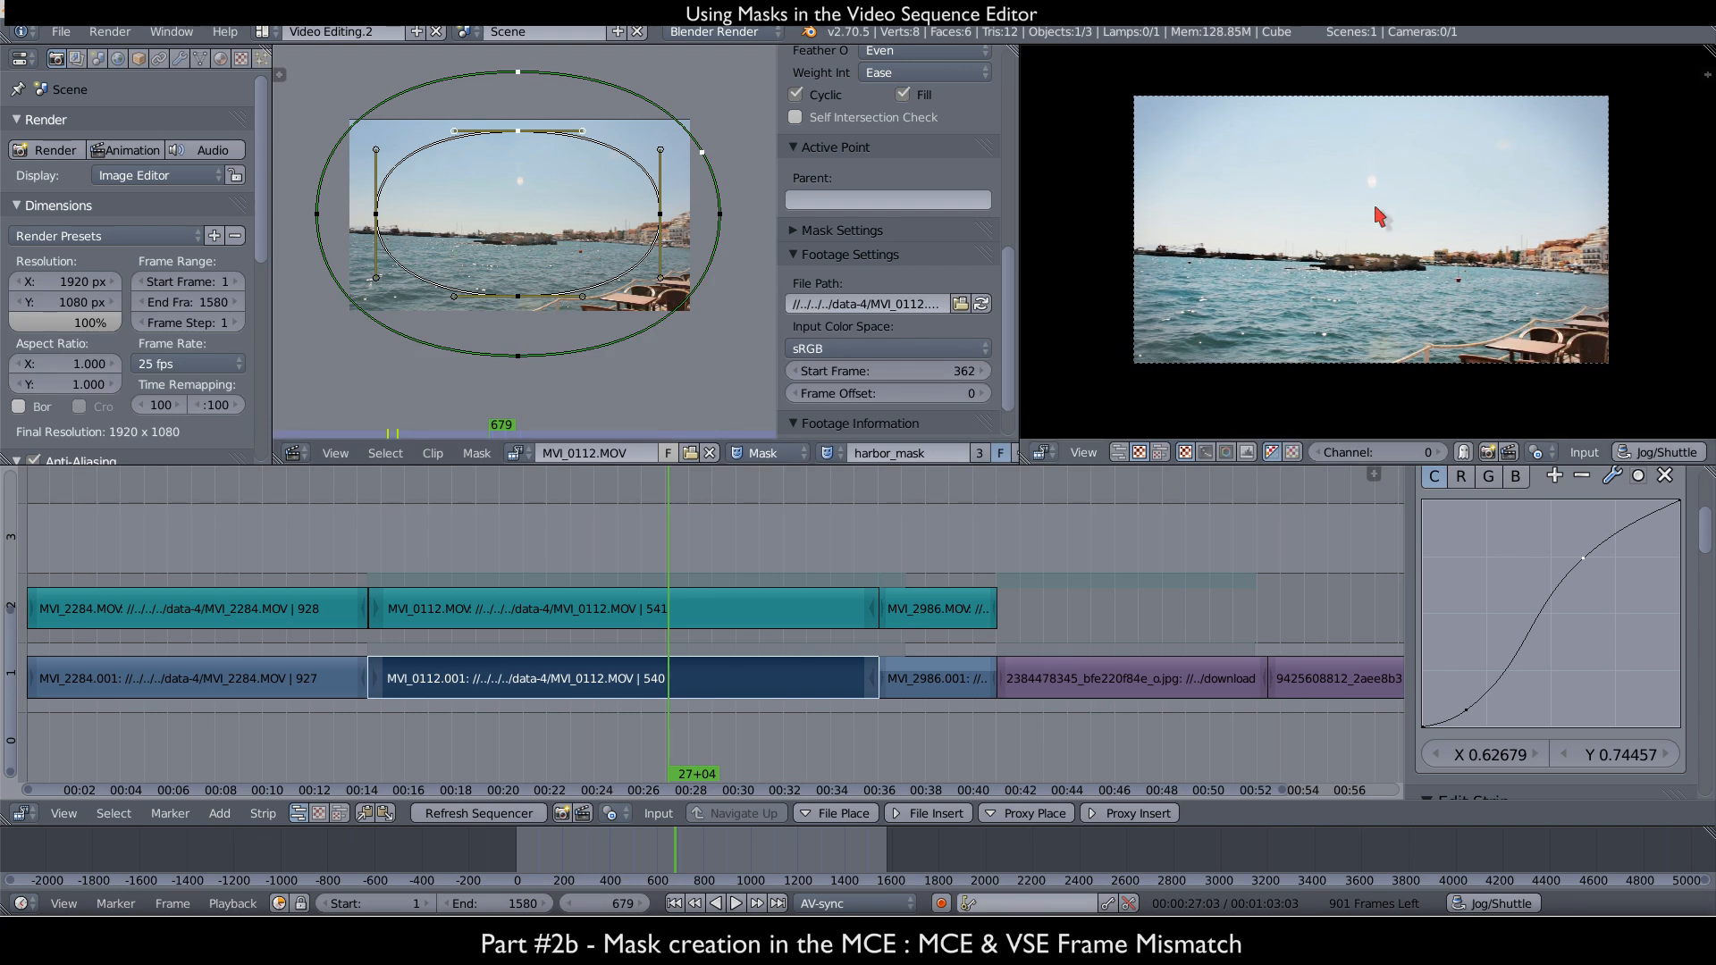
scroll(889, 330, down, 2)
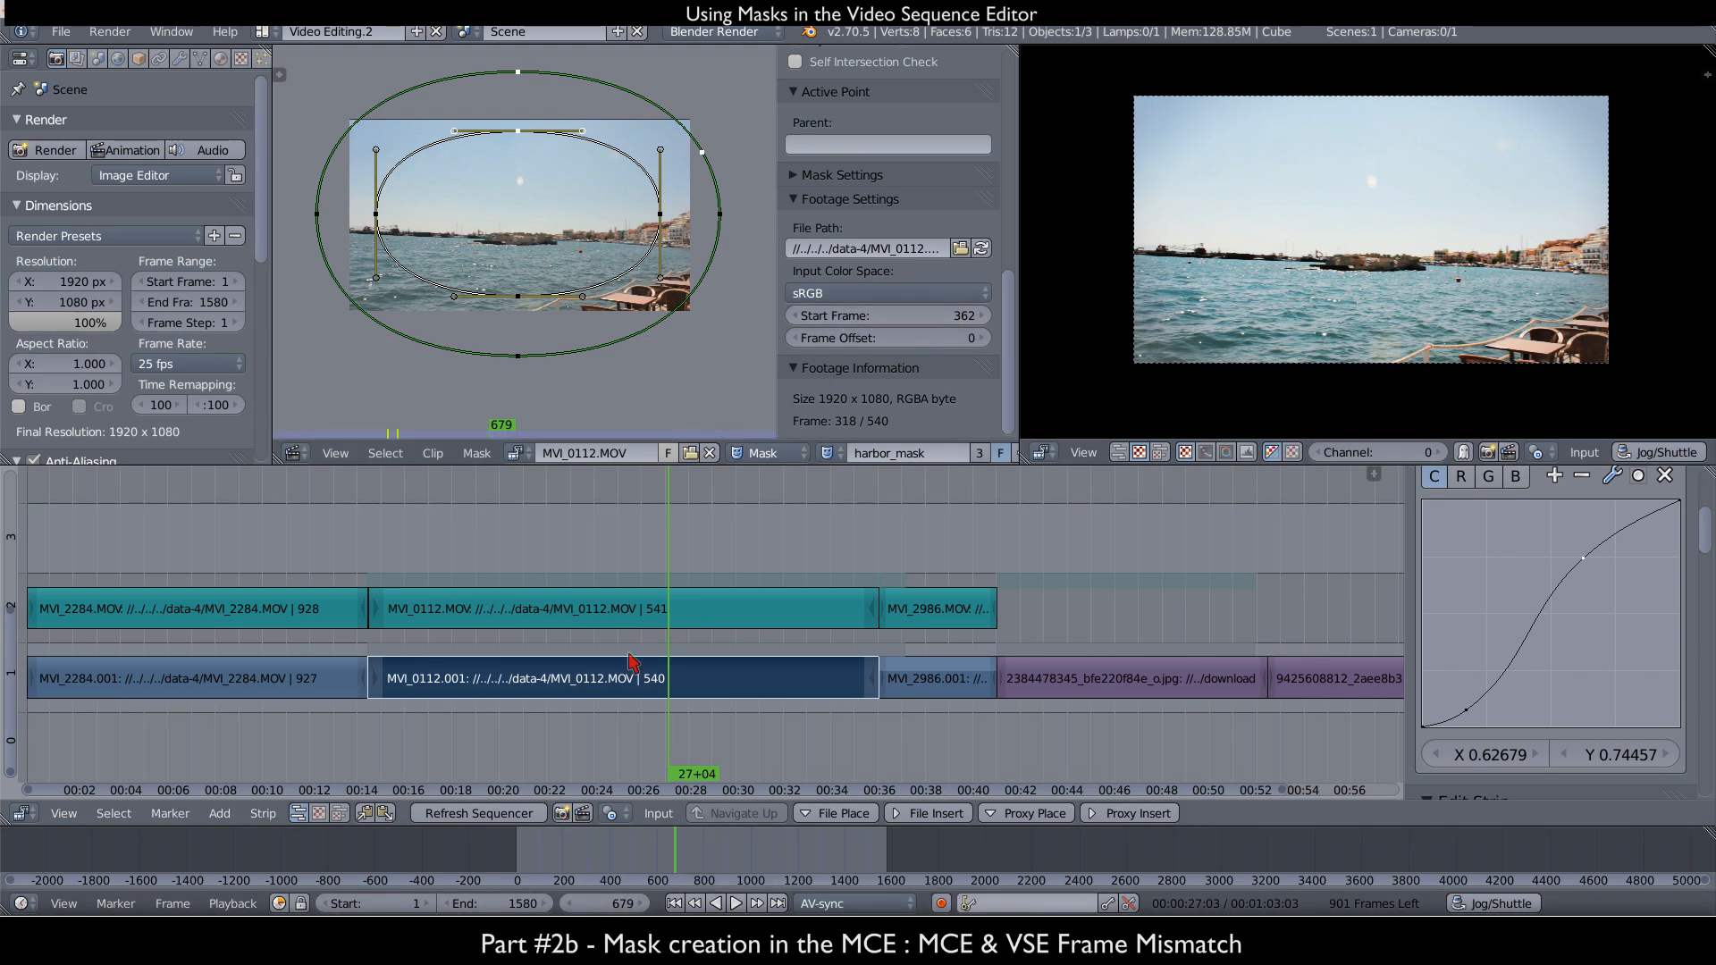
key(alt+a)
drag(715, 613, 636, 619)
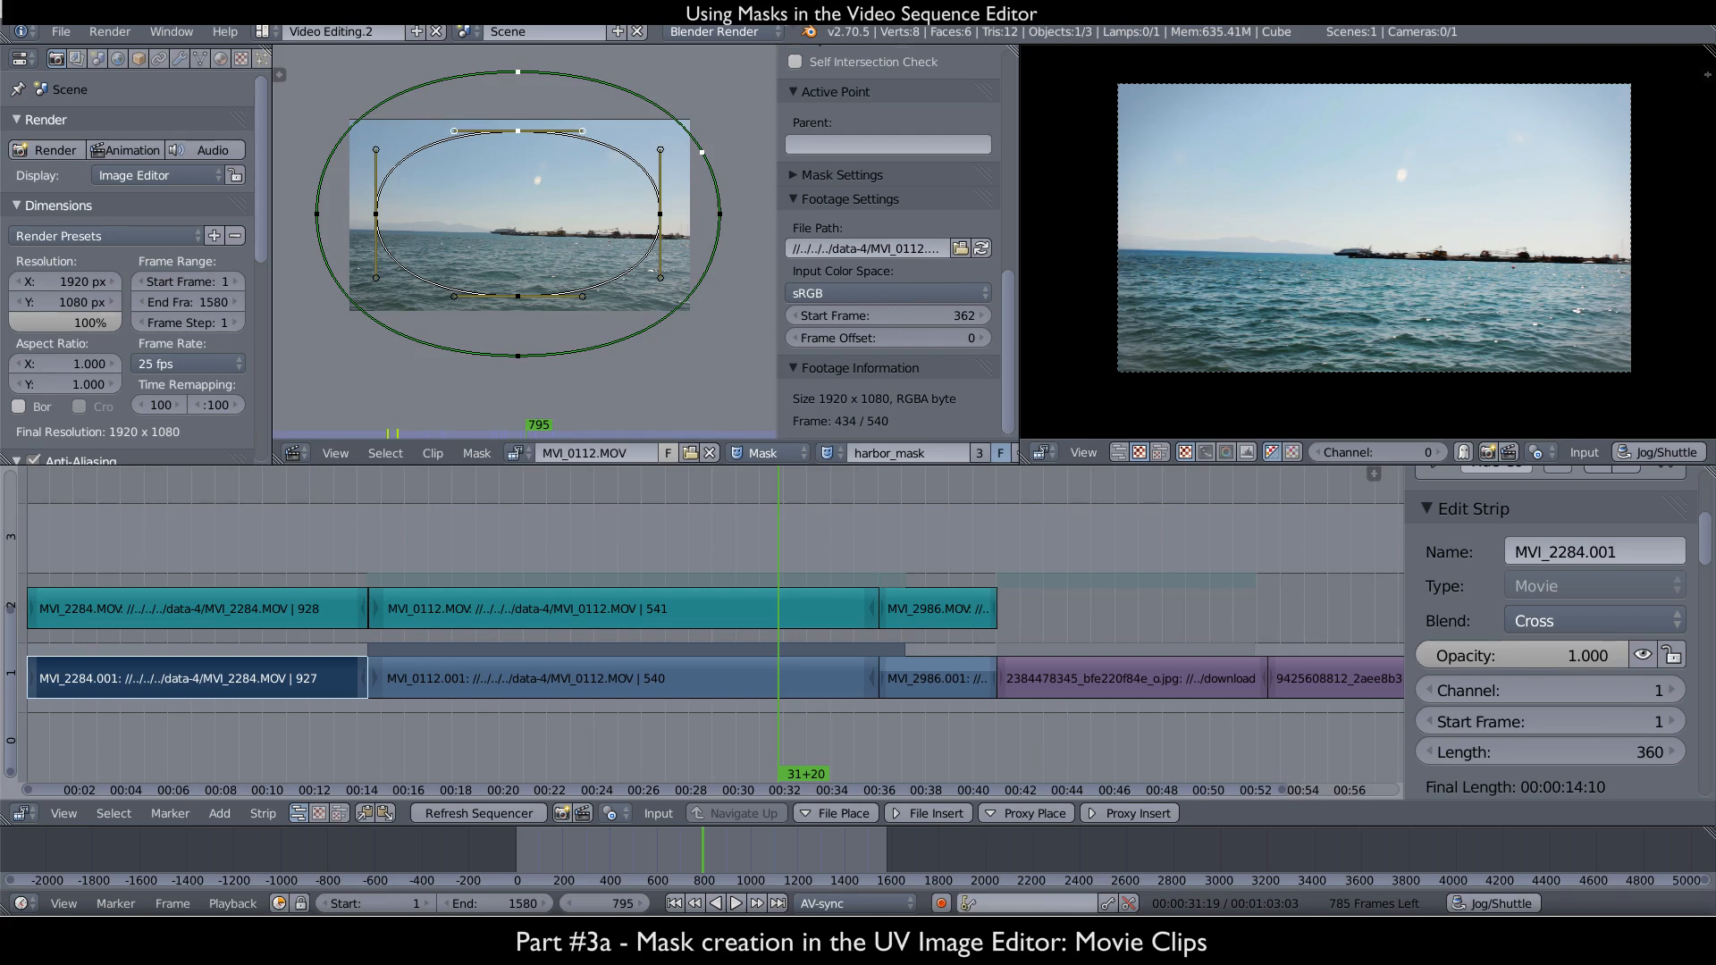
- Replace the clip editor with the UV/Image Editor in Mask mode and move to frame 950 in the MVI_2986.001 strip
drag(778, 251, 1027, 250)
scroll(636, 271, up, 2)
scroll(637, 270, down, 1)
middle_drag(636, 270, 652, 297)
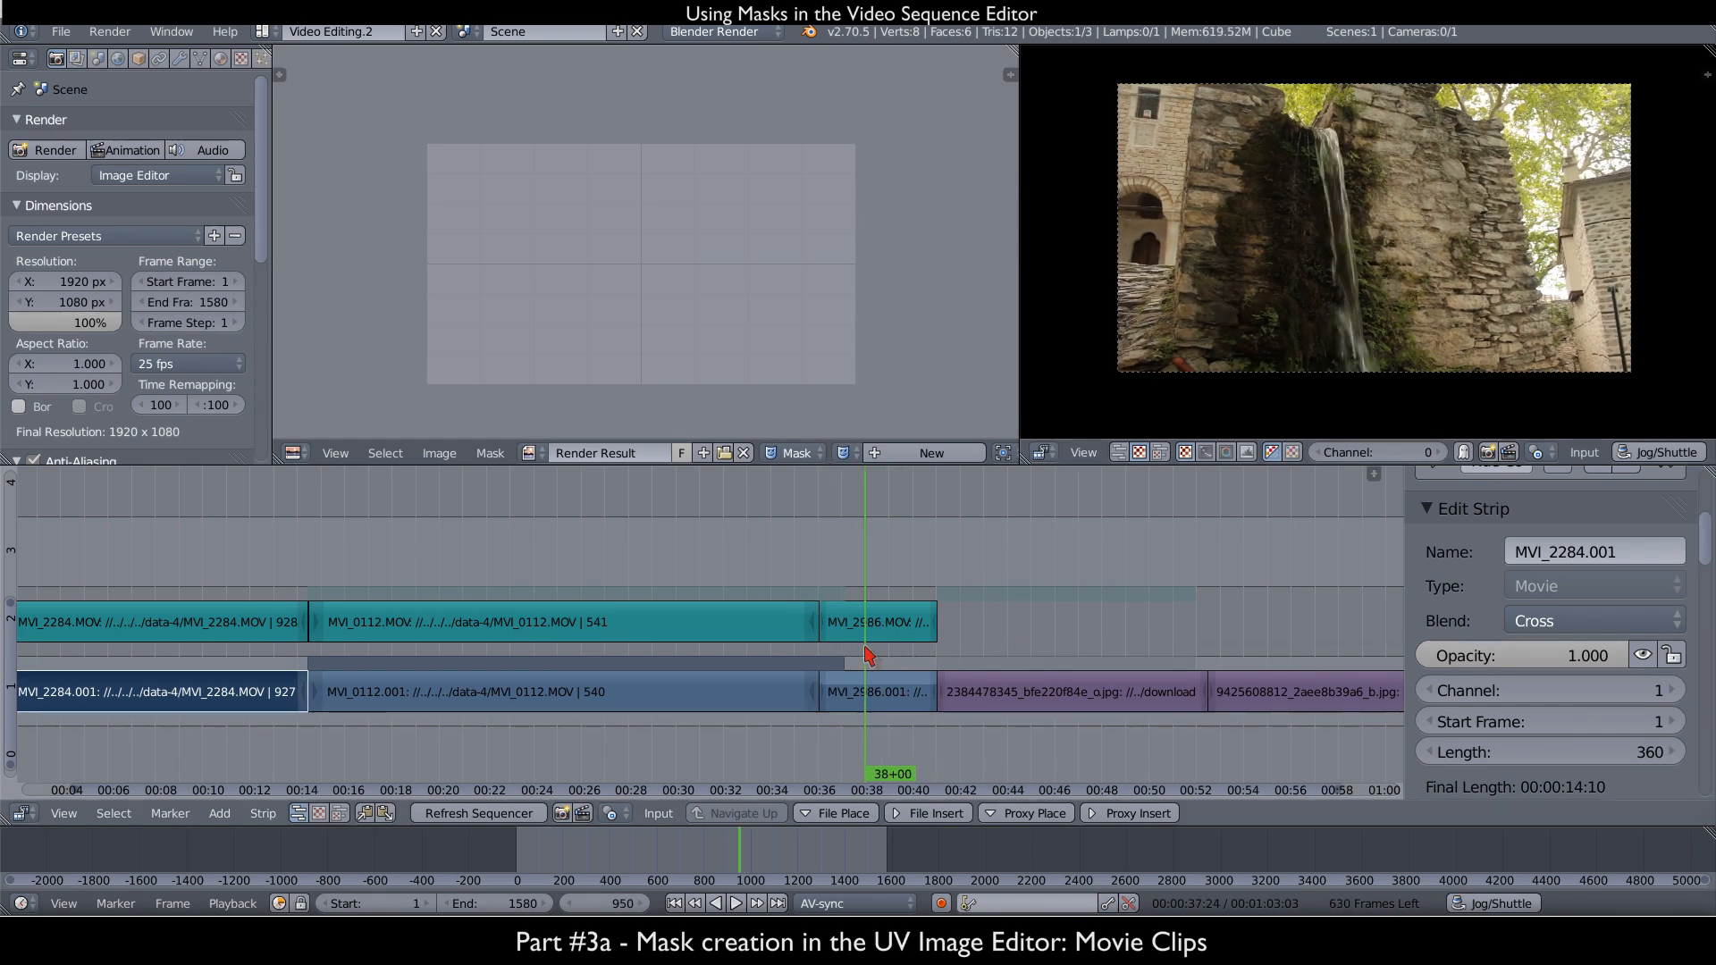
scroll(1352, 214, up, 1)
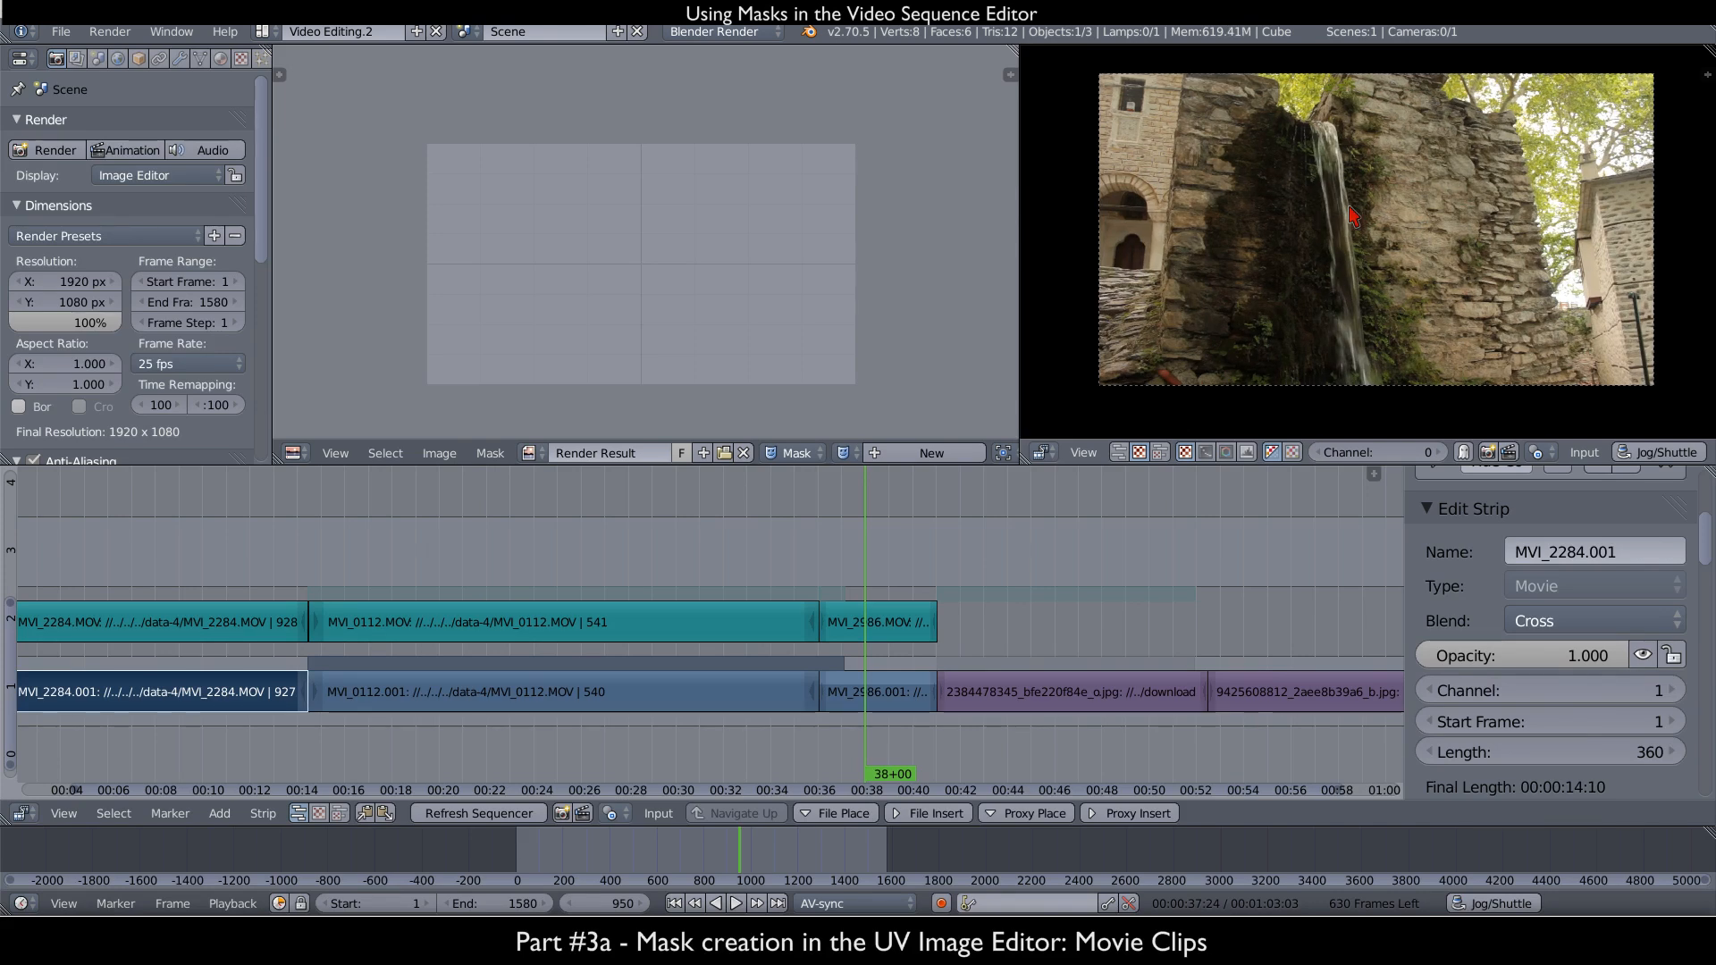
- Mark the wall's sky-side edge with a Grease Pencil stroke, and show the sequencer preview's properties region at a narrower width
scroll(1350, 214, down, 1)
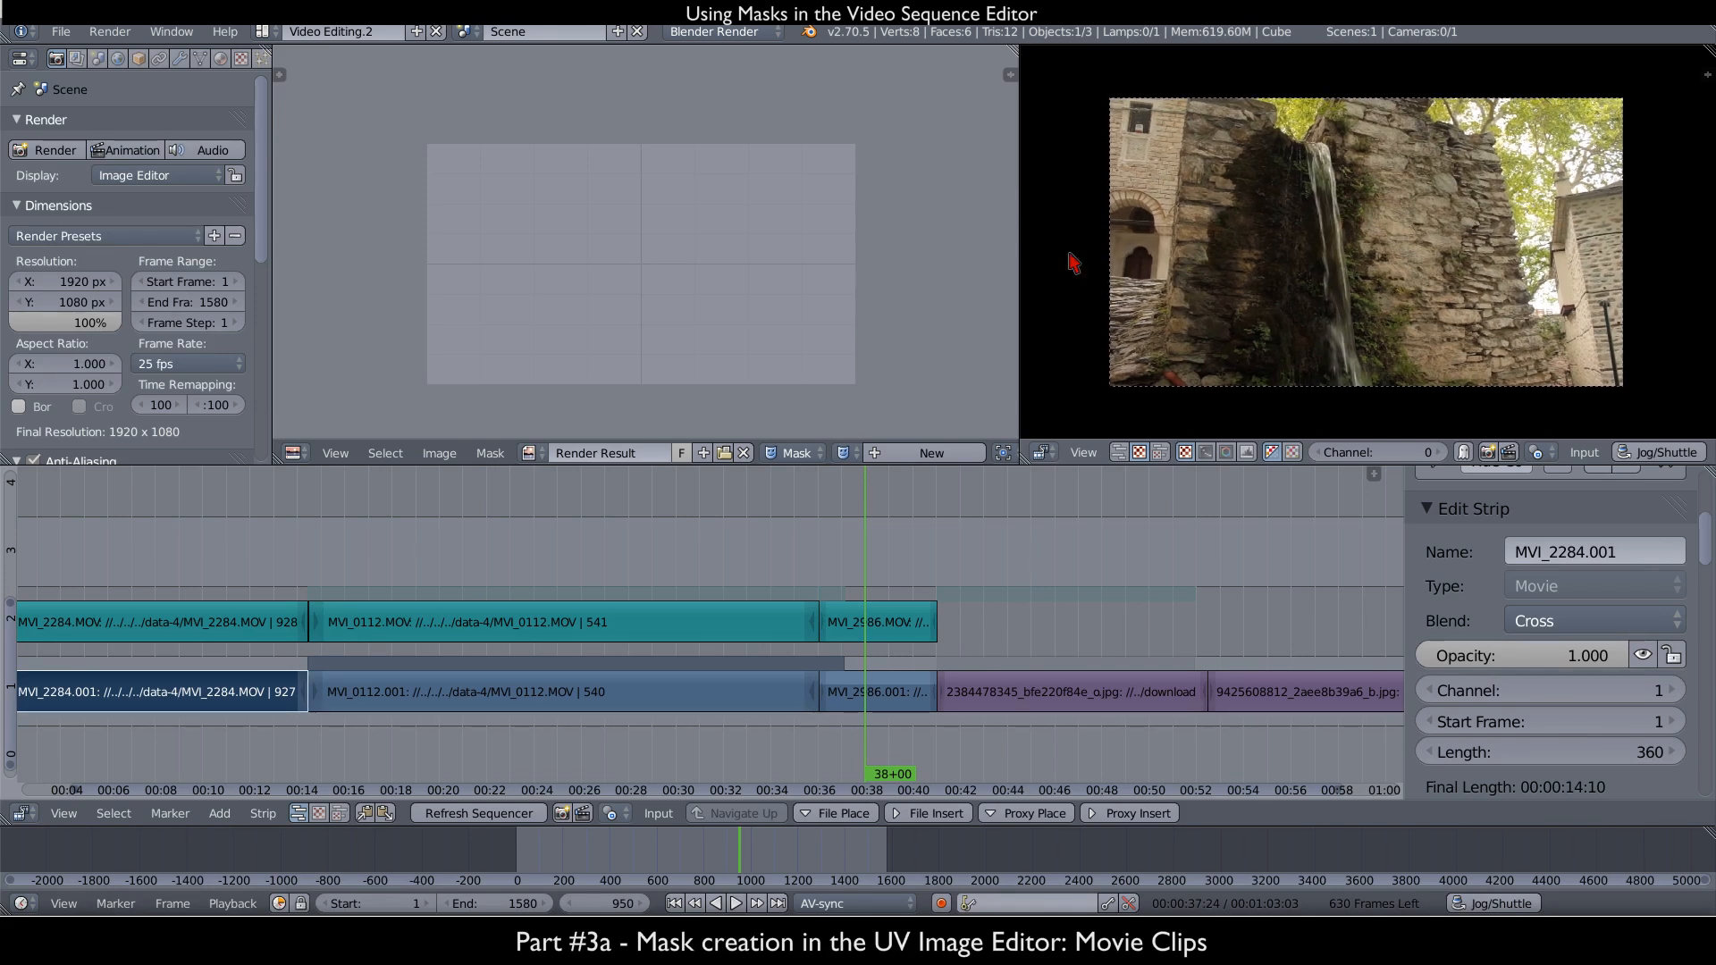
drag(1398, 108, 1510, 250)
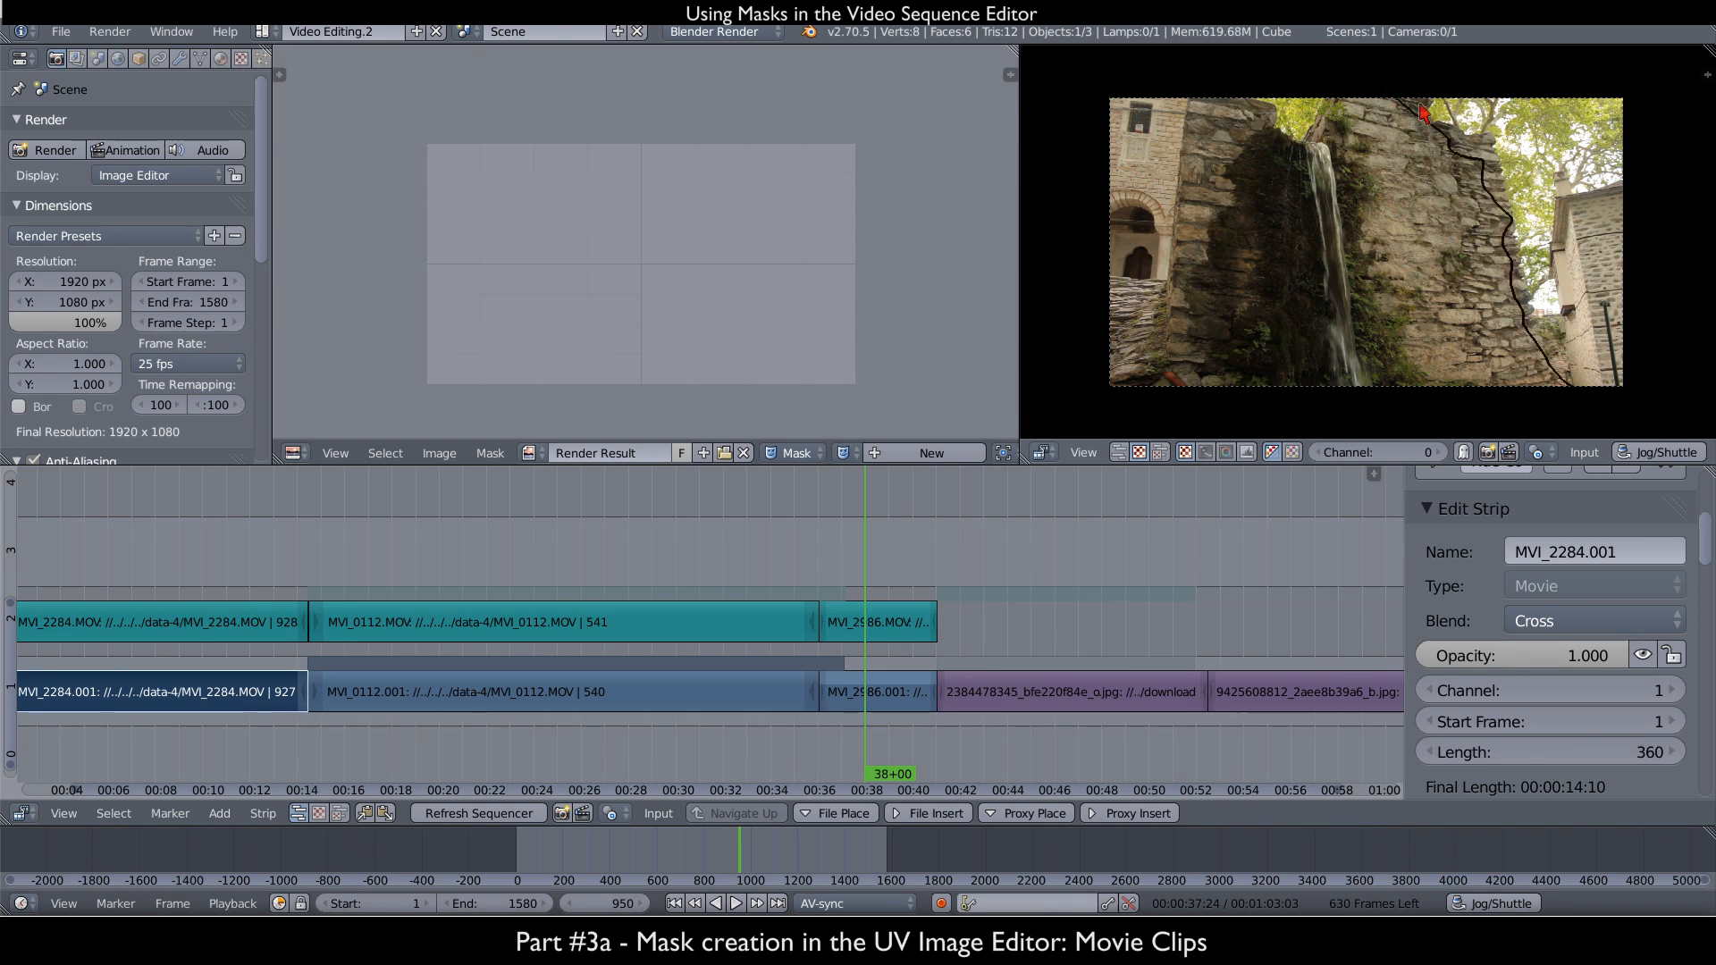
key(a)
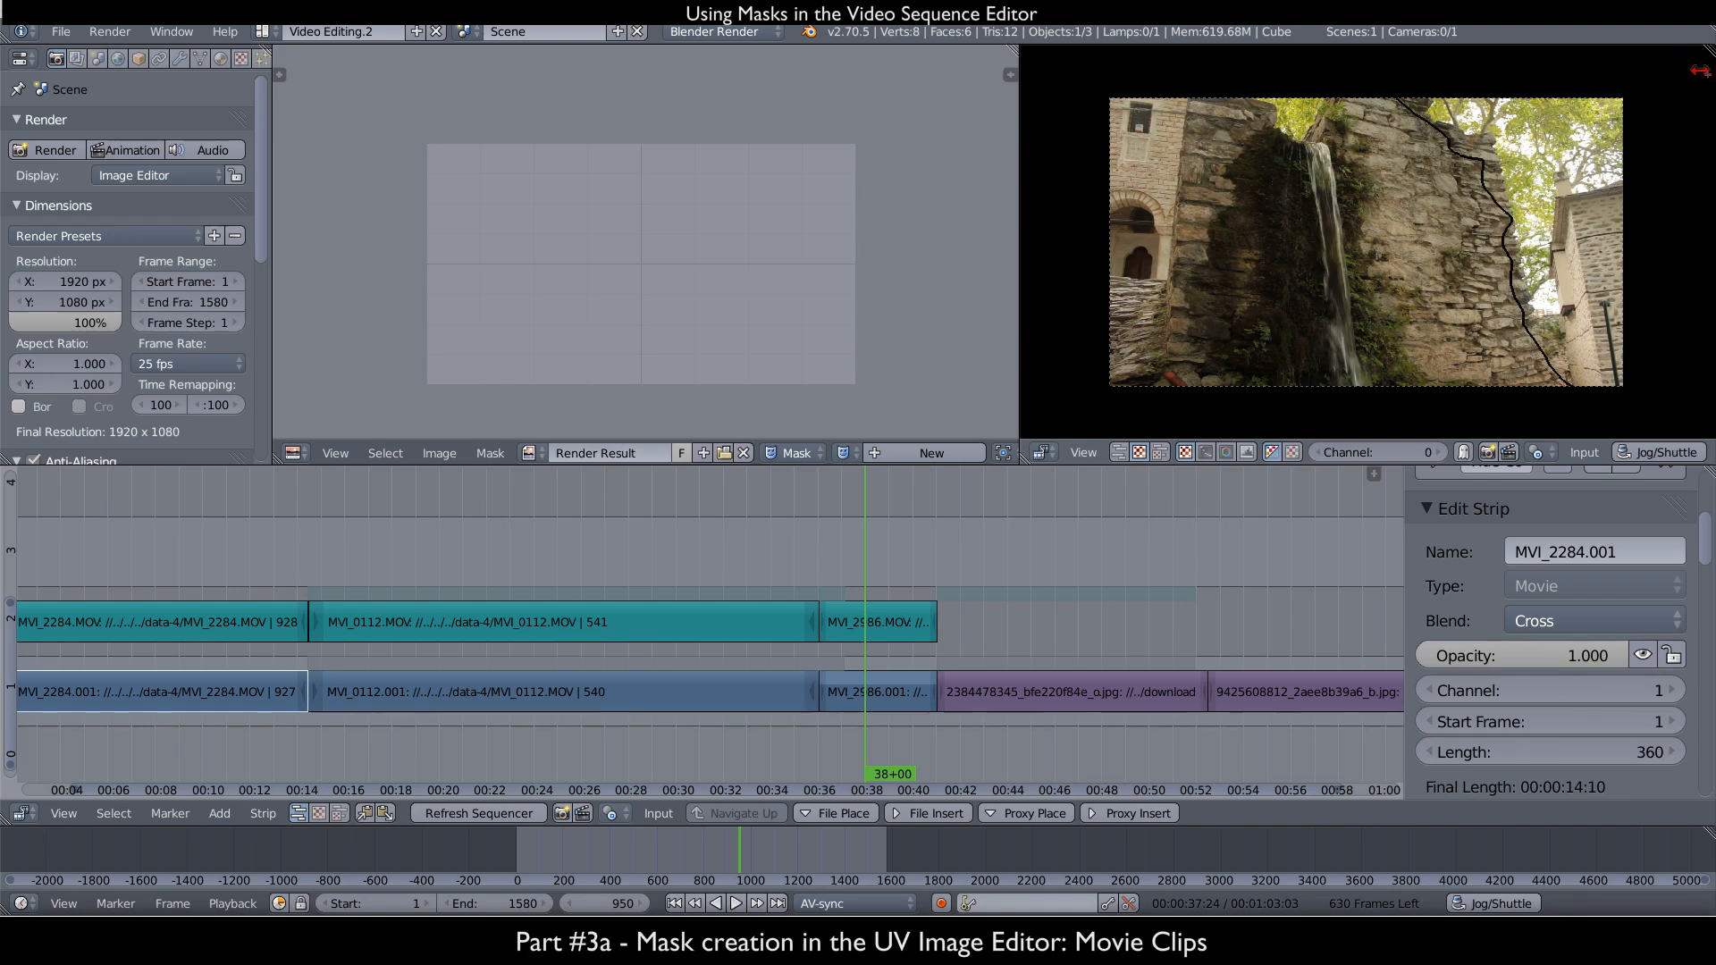
click(1700, 70)
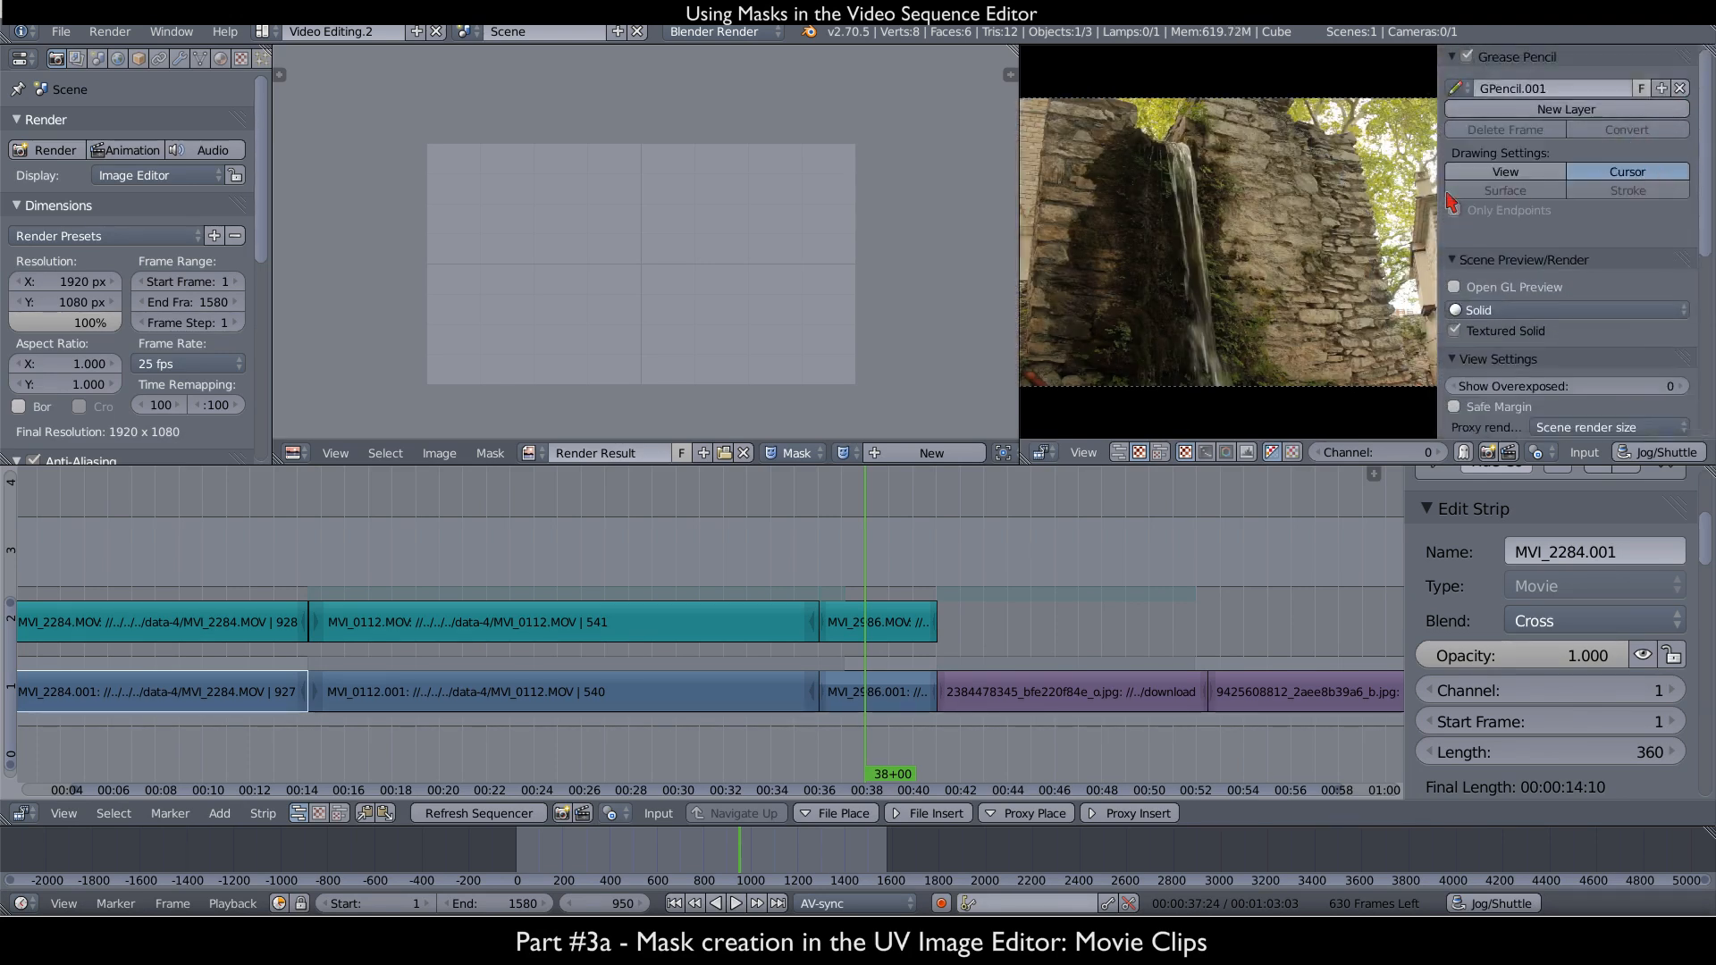
drag(1438, 202, 1584, 193)
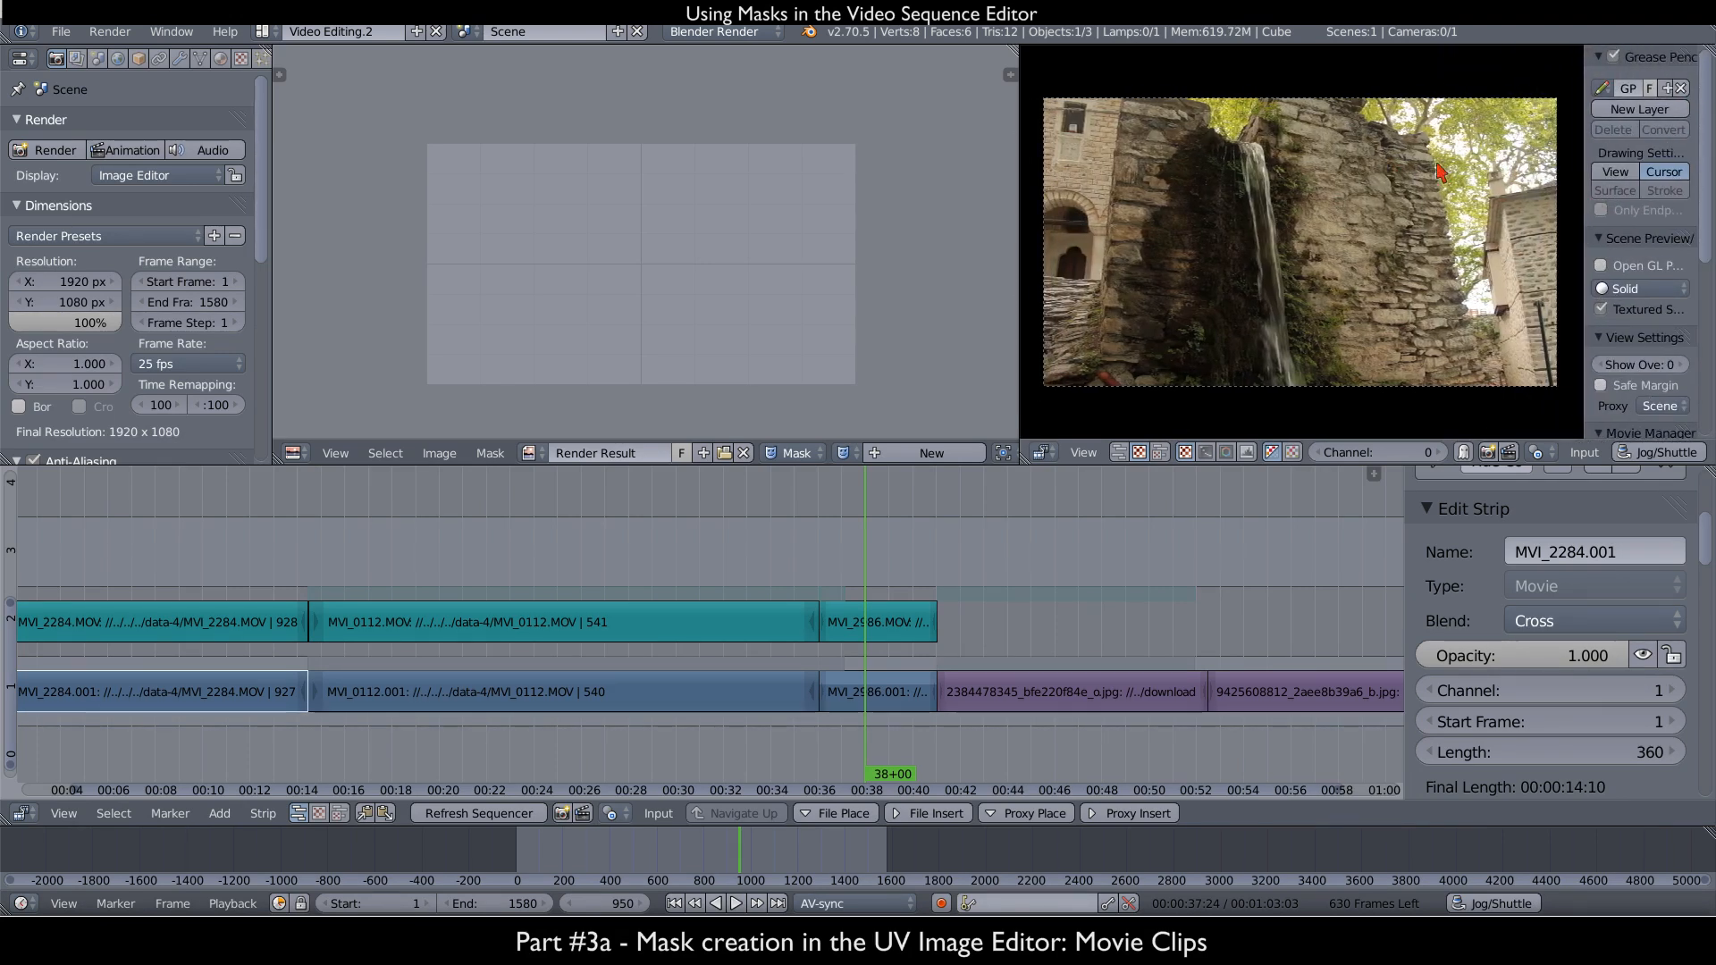
- Draw a Grease Pencil loop around the waterfall in the sequencer preview and open the layer's stroke colour for adjustment
mouse_move(1182, 134)
mouse_down()
mouse_move(1150, 240)
mouse_move(1370, 345)
mouse_up()
drag(1237, 117, 1198, 114)
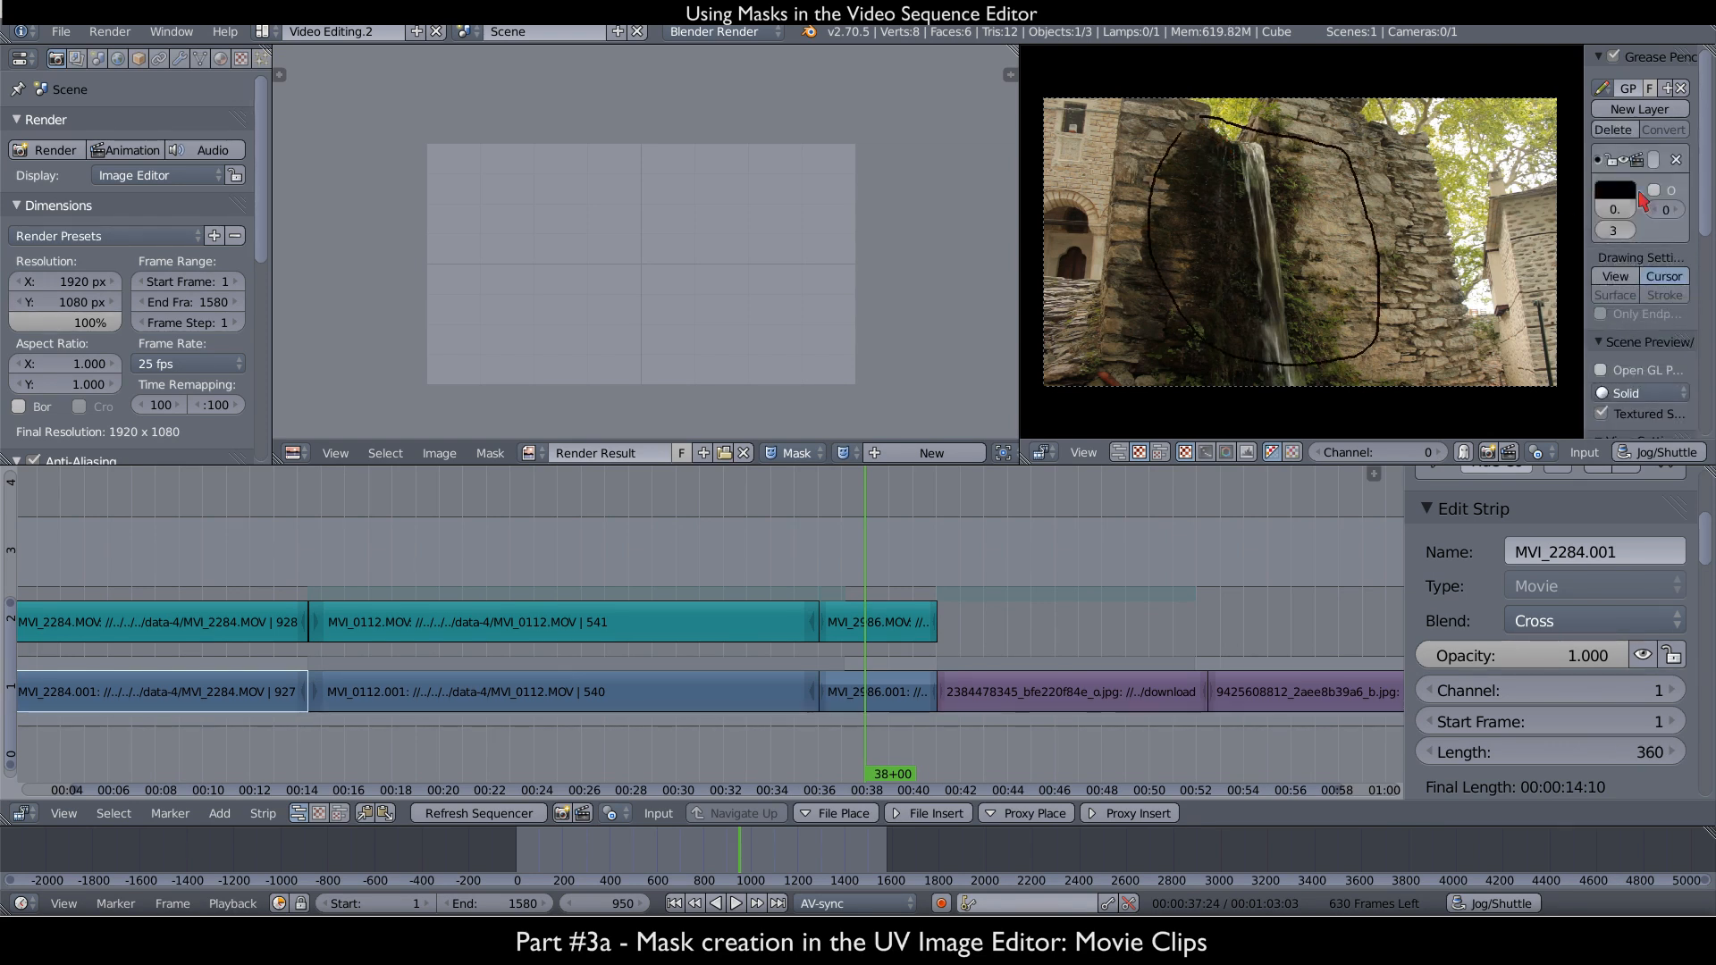
click(1614, 191)
drag(1519, 408, 1595, 409)
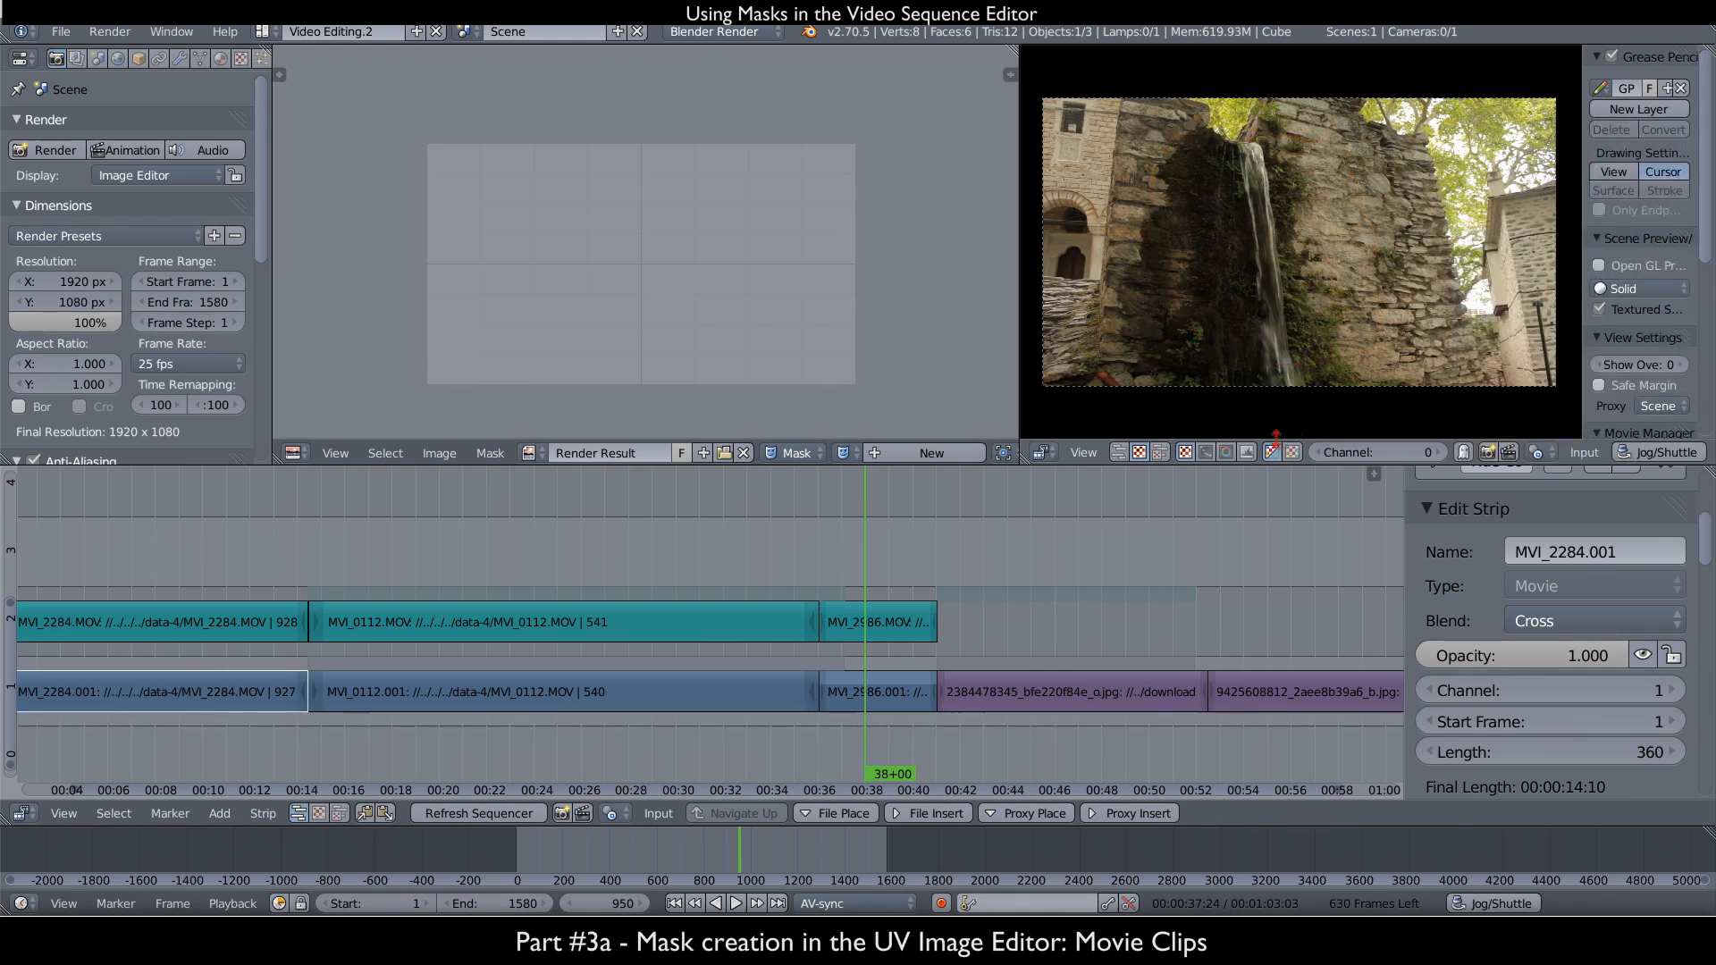
- Compare the luma waveform with the normal image preview of the waterfall frame
click(1206, 453)
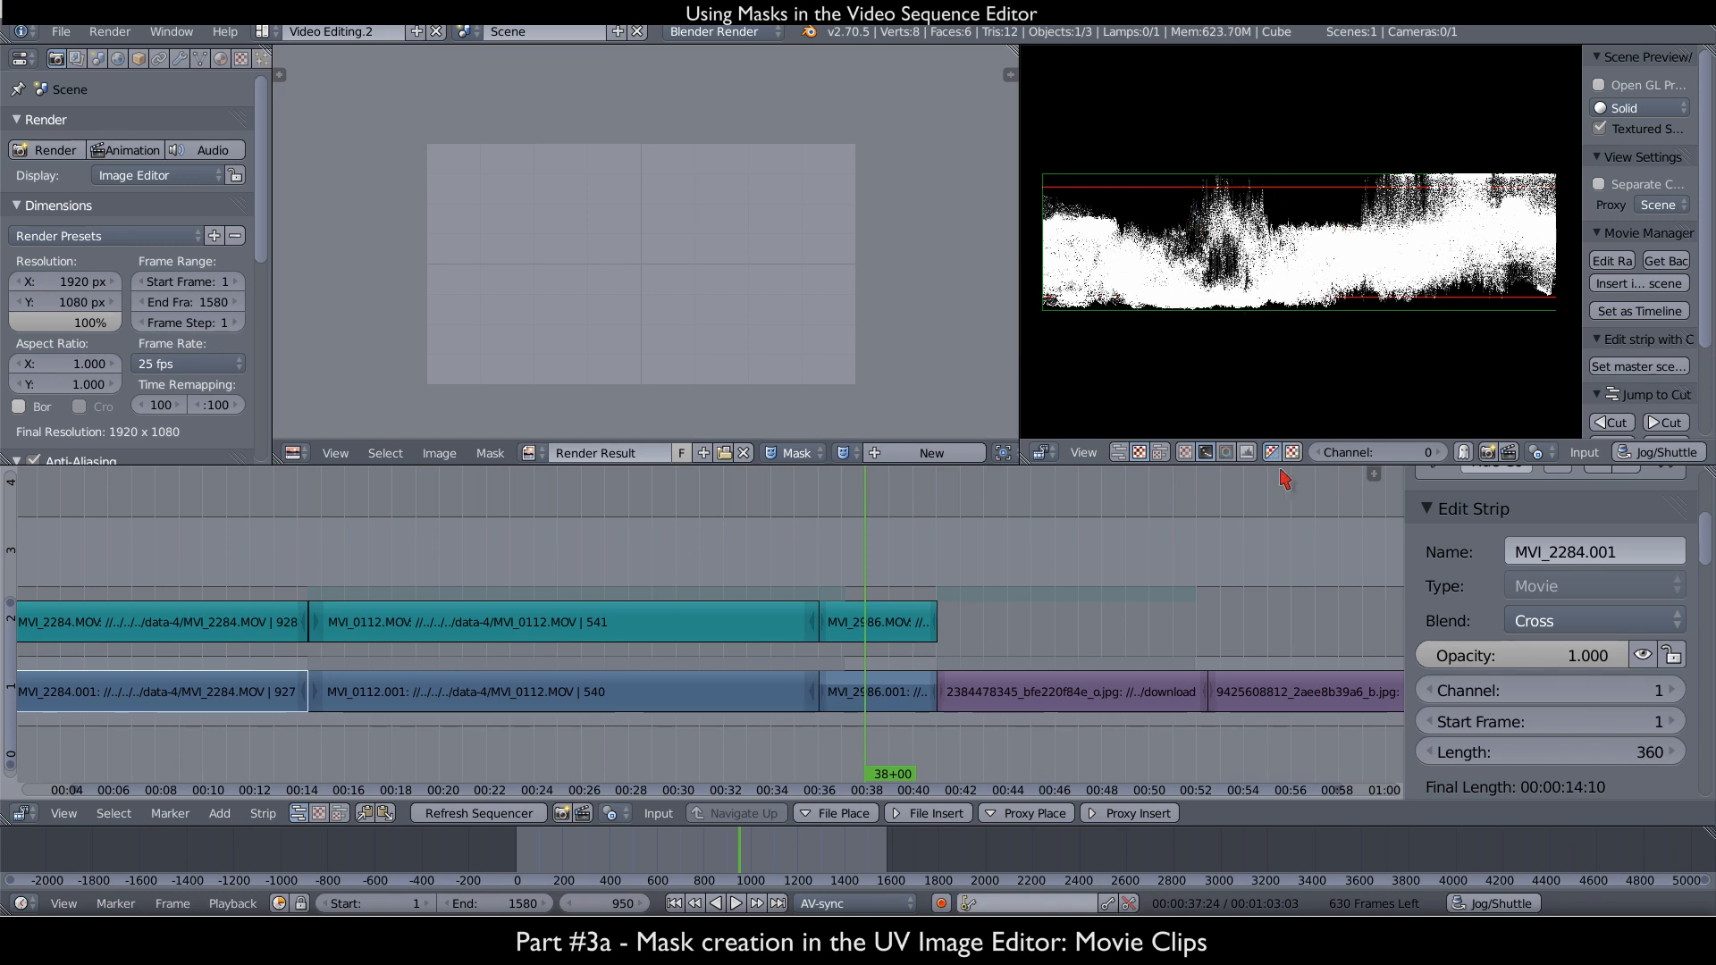
click(1186, 453)
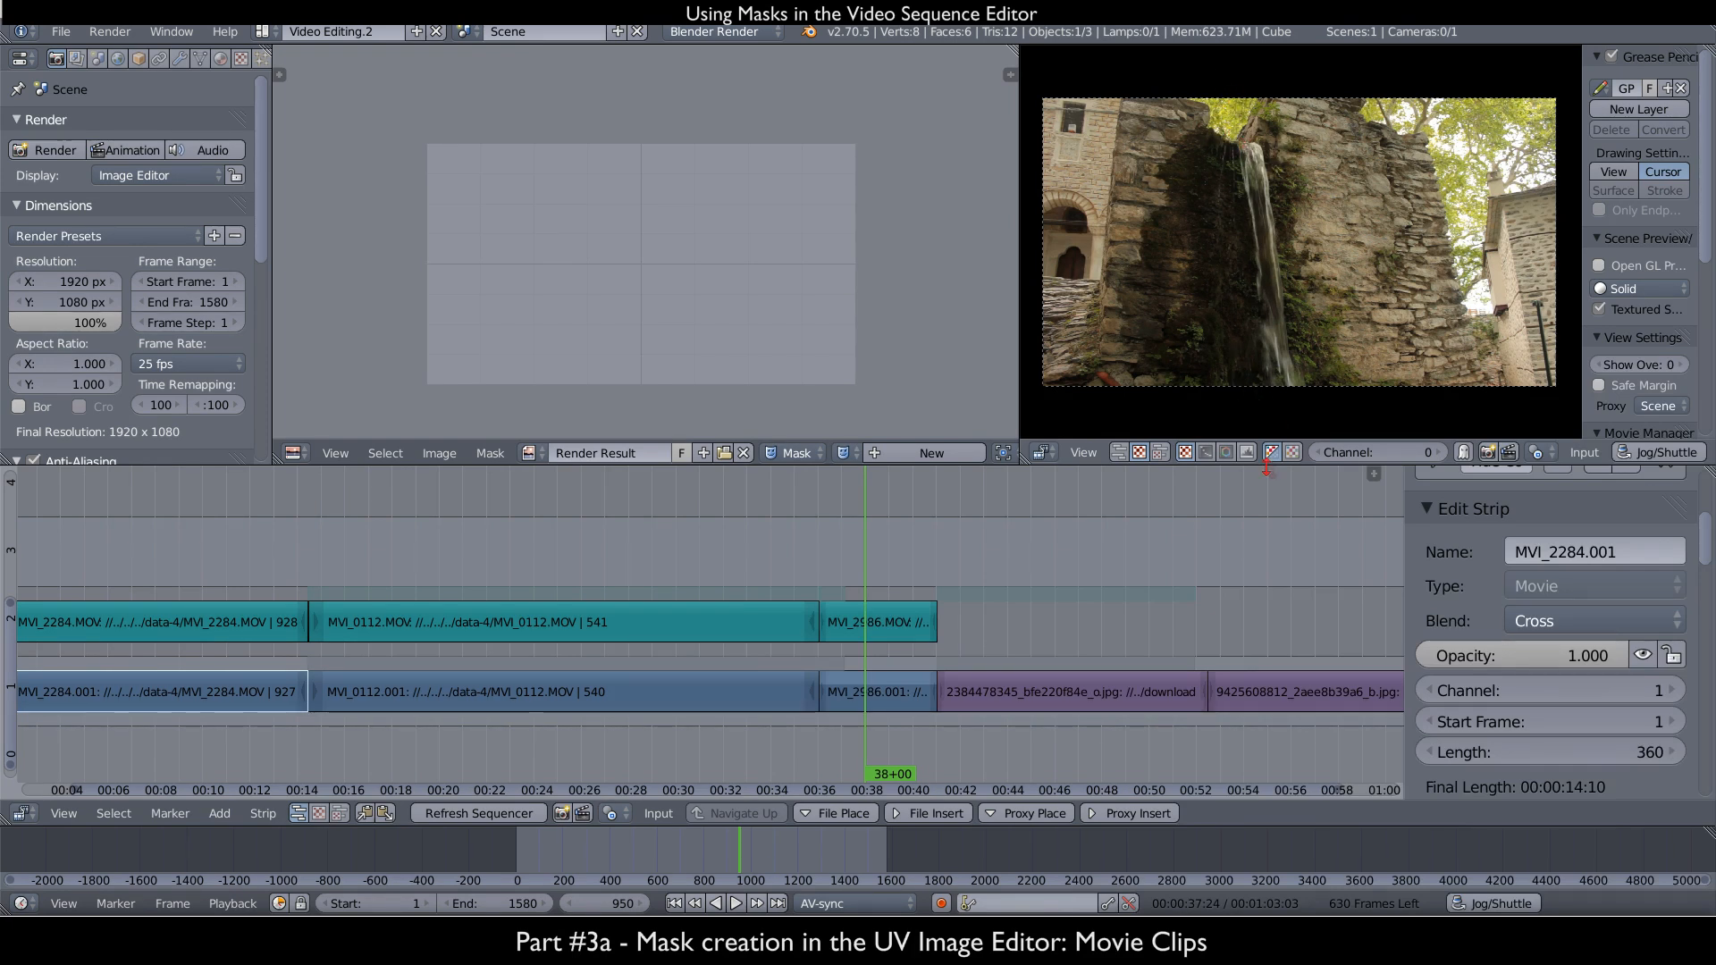
click(1206, 454)
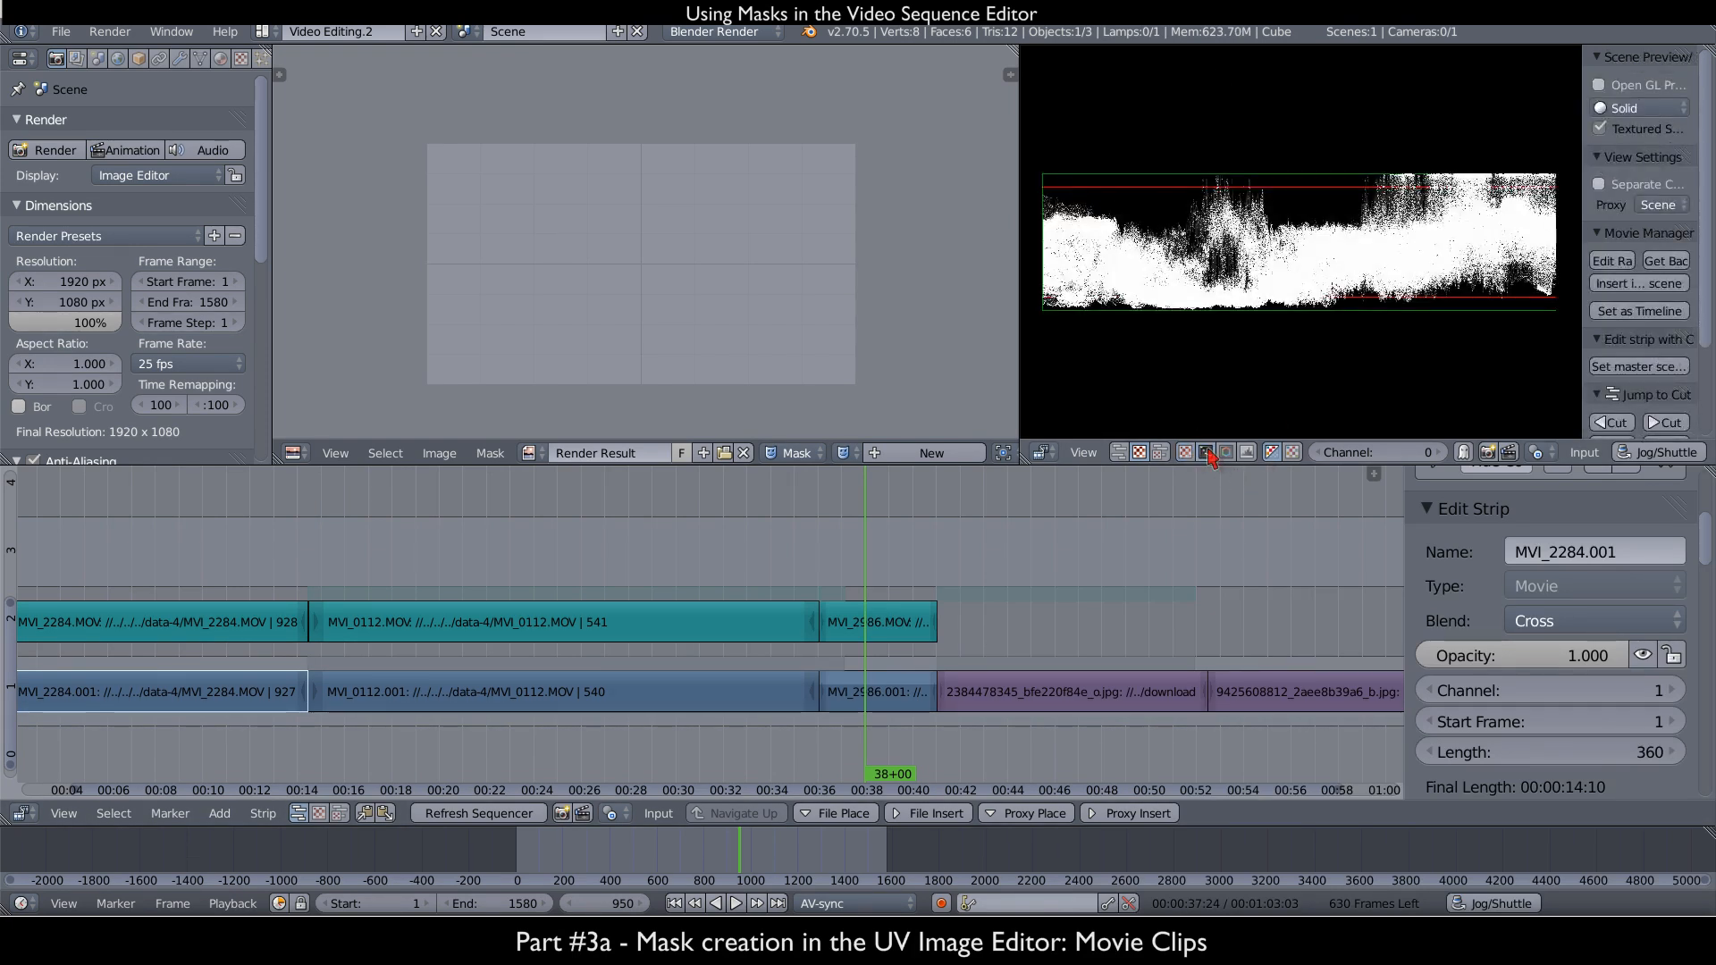
click(1186, 453)
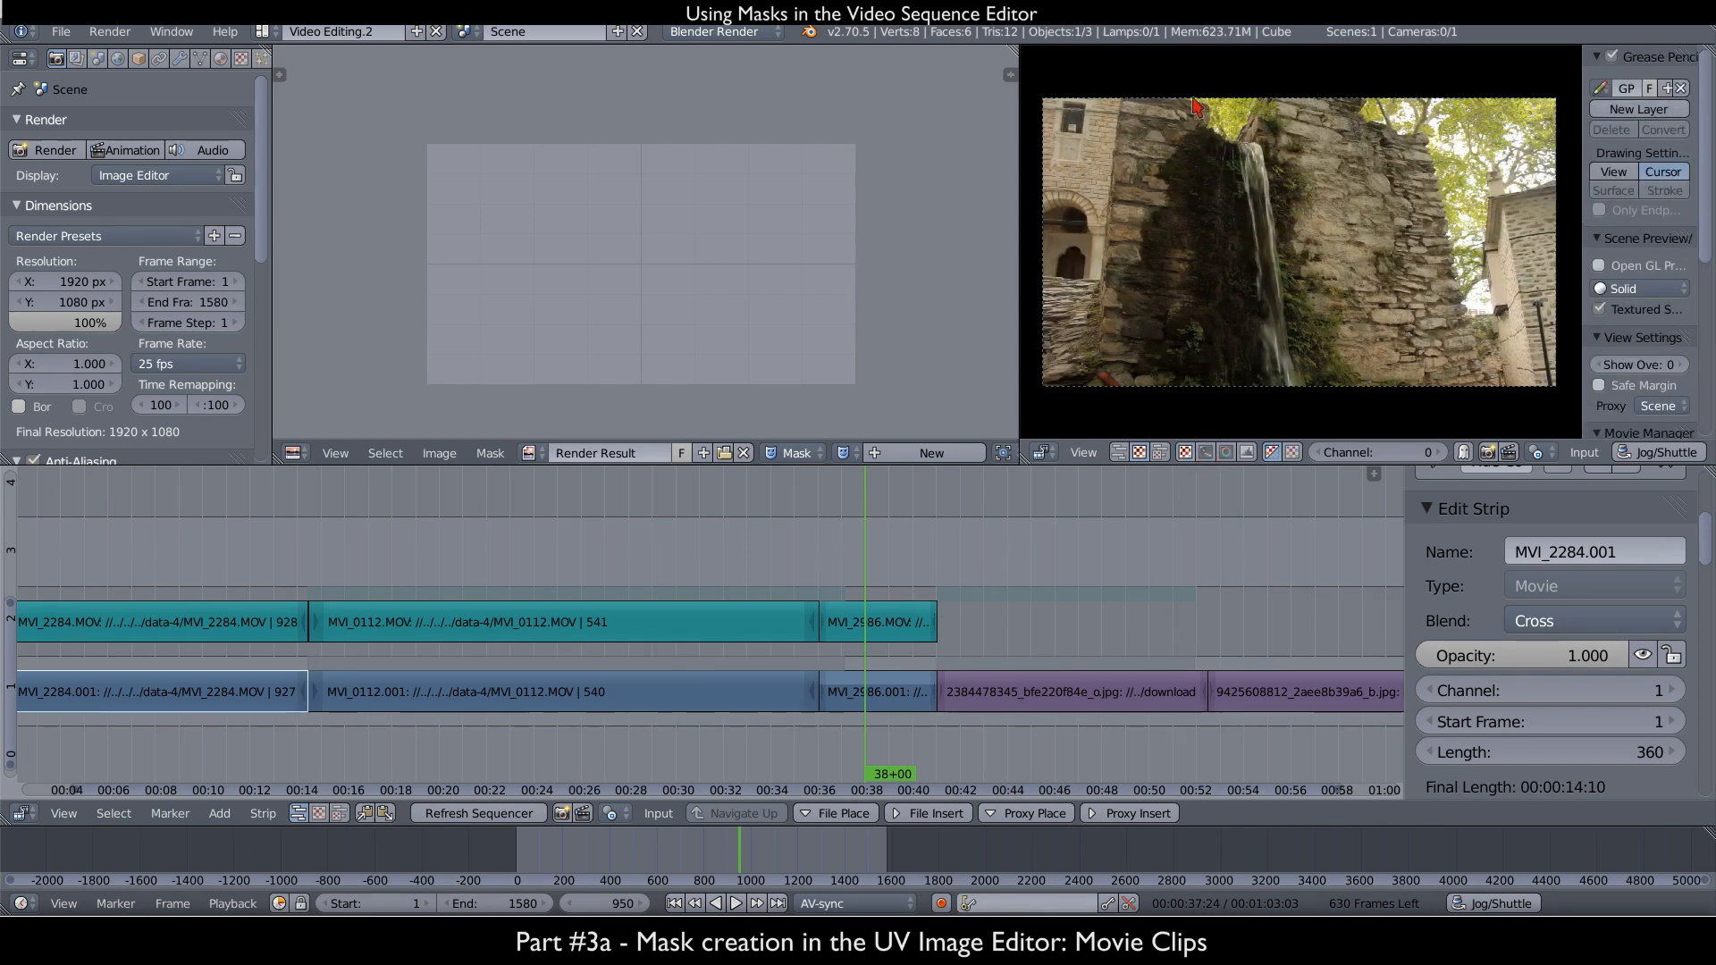
- Circle the patch of sky above the waterfall with Grease Pencil and delete the drawn layer
mouse_move(1188, 105)
mouse_down()
mouse_move(1237, 156)
mouse_move(1284, 107)
mouse_up()
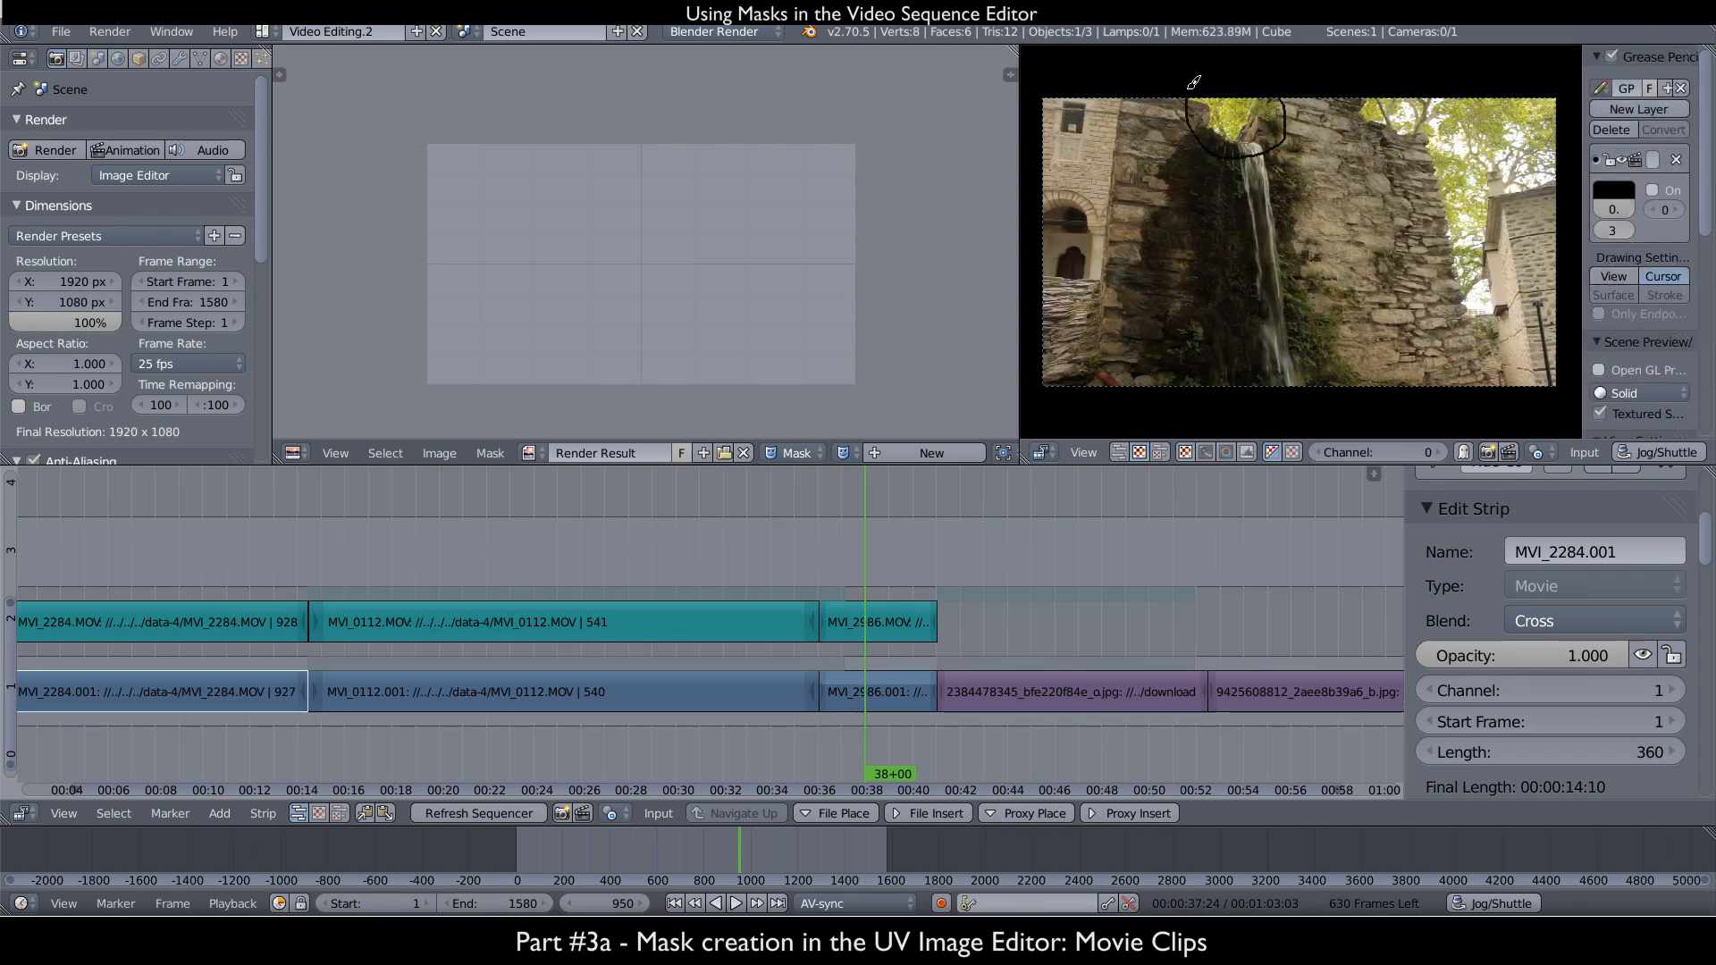
click(1677, 160)
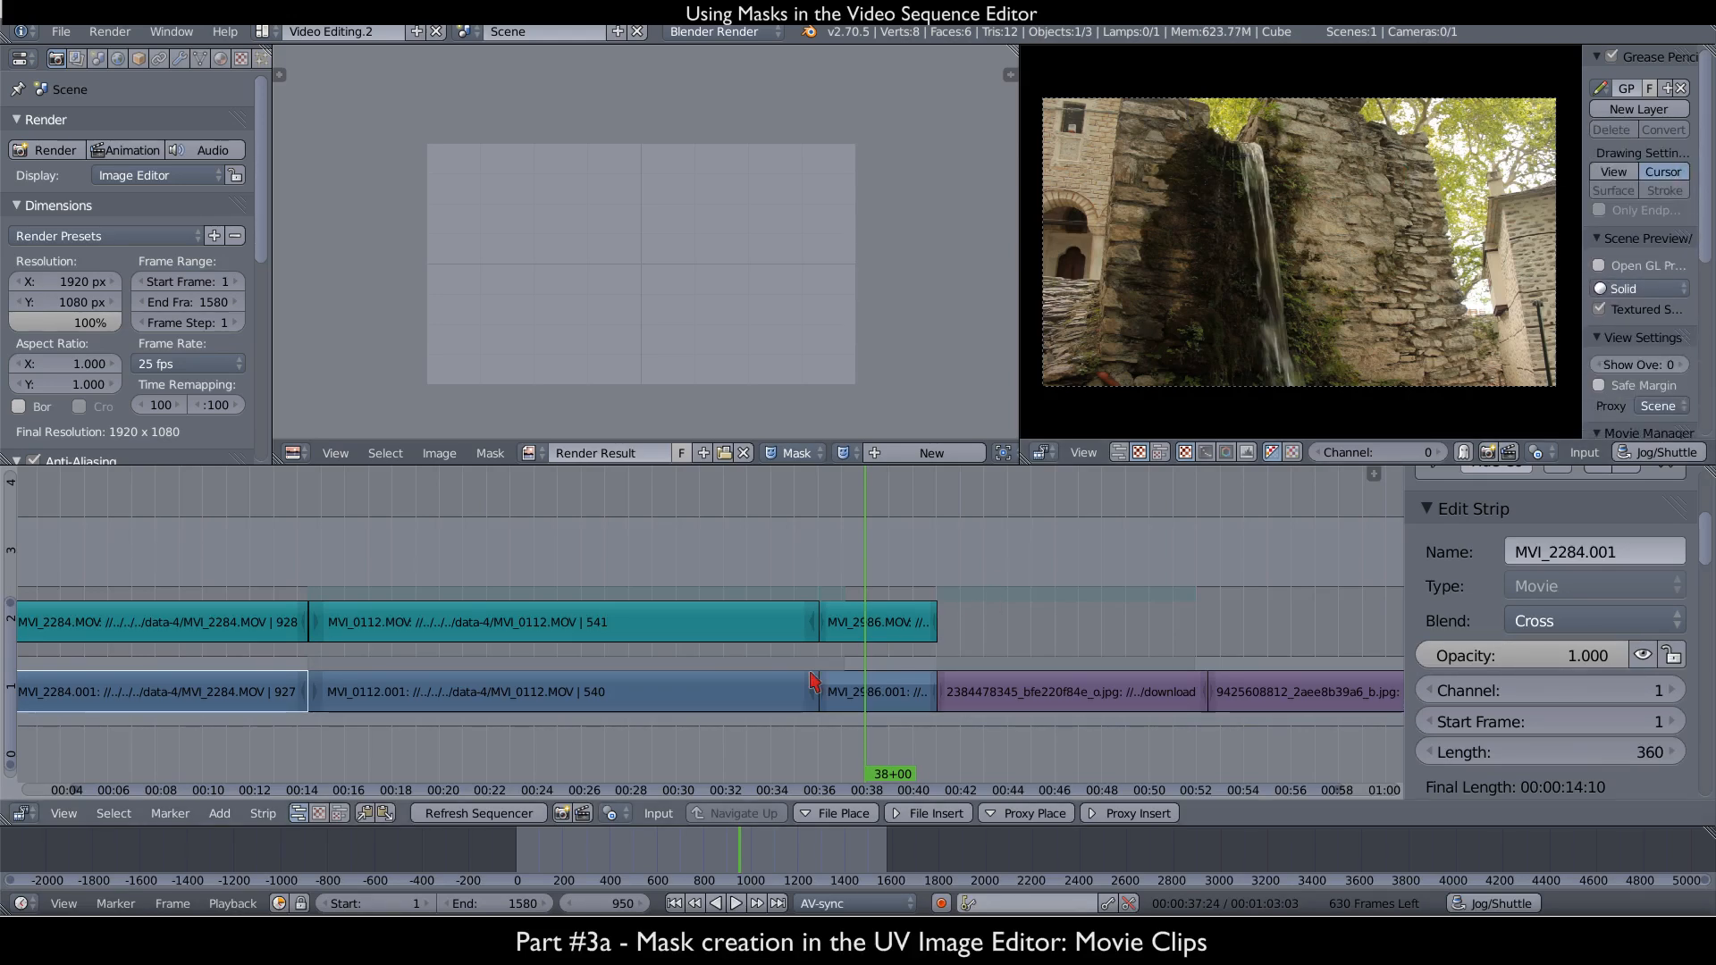
- Widen the sequencer preview area and move to frame 980 in the MVI_2986.001 strip
click(834, 659)
drag(841, 655, 880, 675)
drag(1019, 313, 945, 316)
scroll(1196, 247, up, 1)
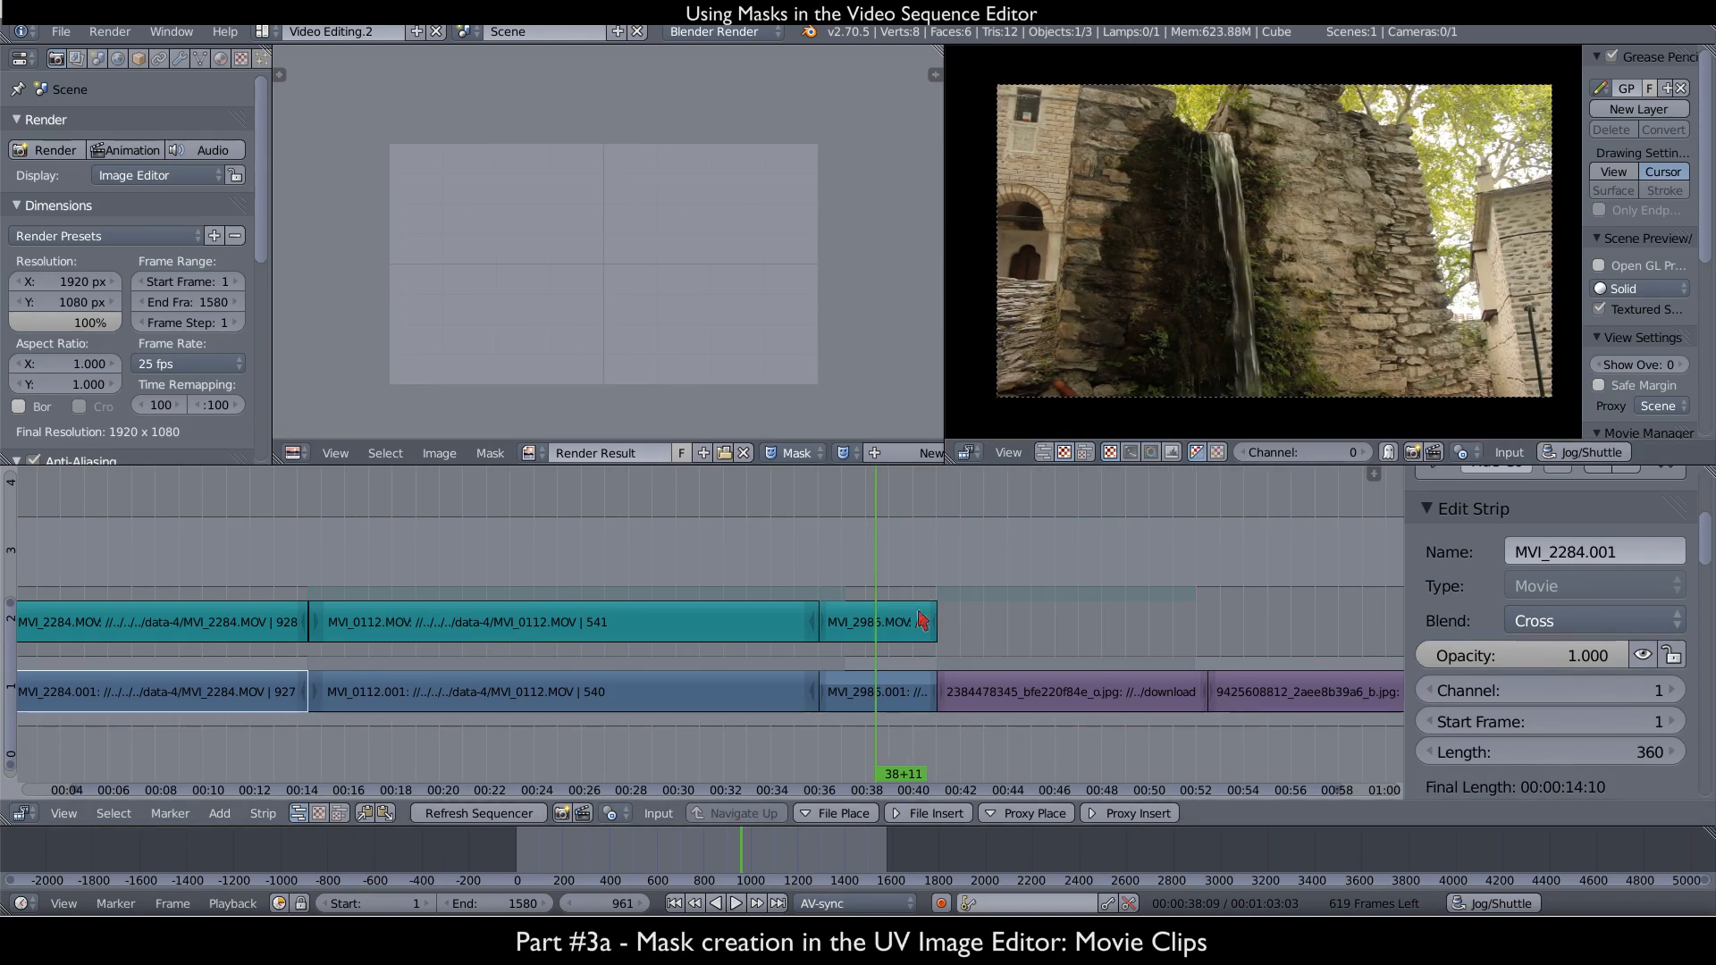
click(896, 640)
drag(892, 631, 893, 629)
- Render frame 980 so the waterfall image fills the Render Result in the UV/Image Editor
scroll(632, 249, up, 2)
scroll(631, 249, down, 1)
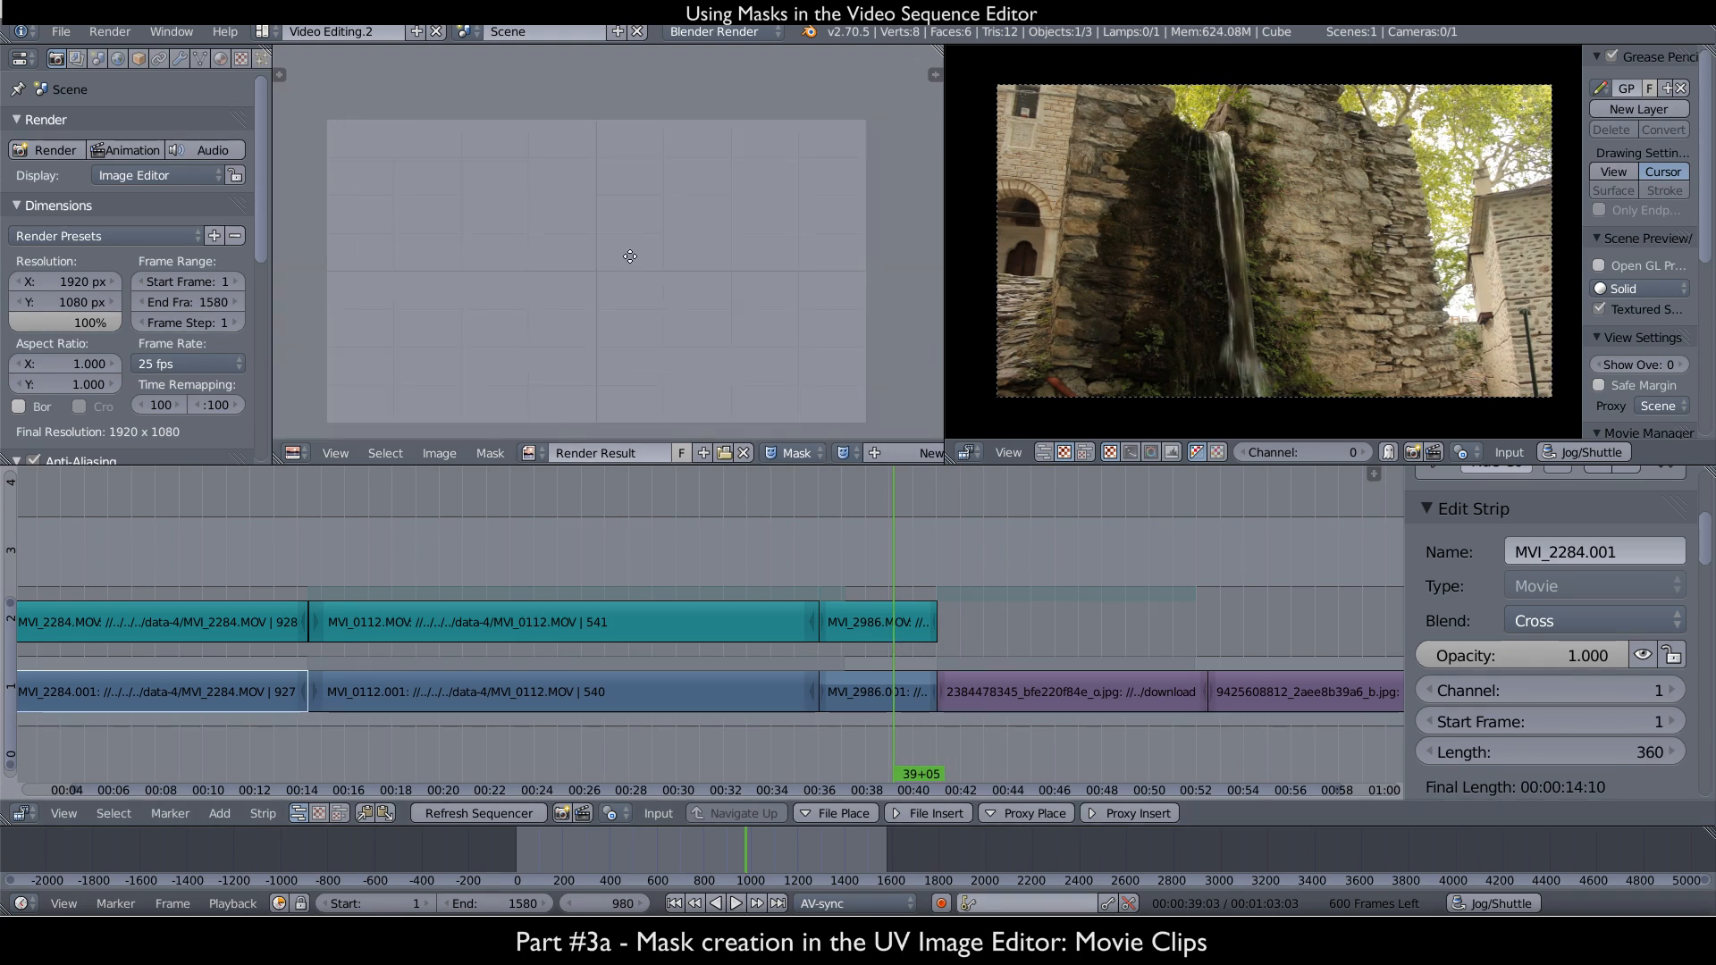
middle_drag(630, 257, 630, 241)
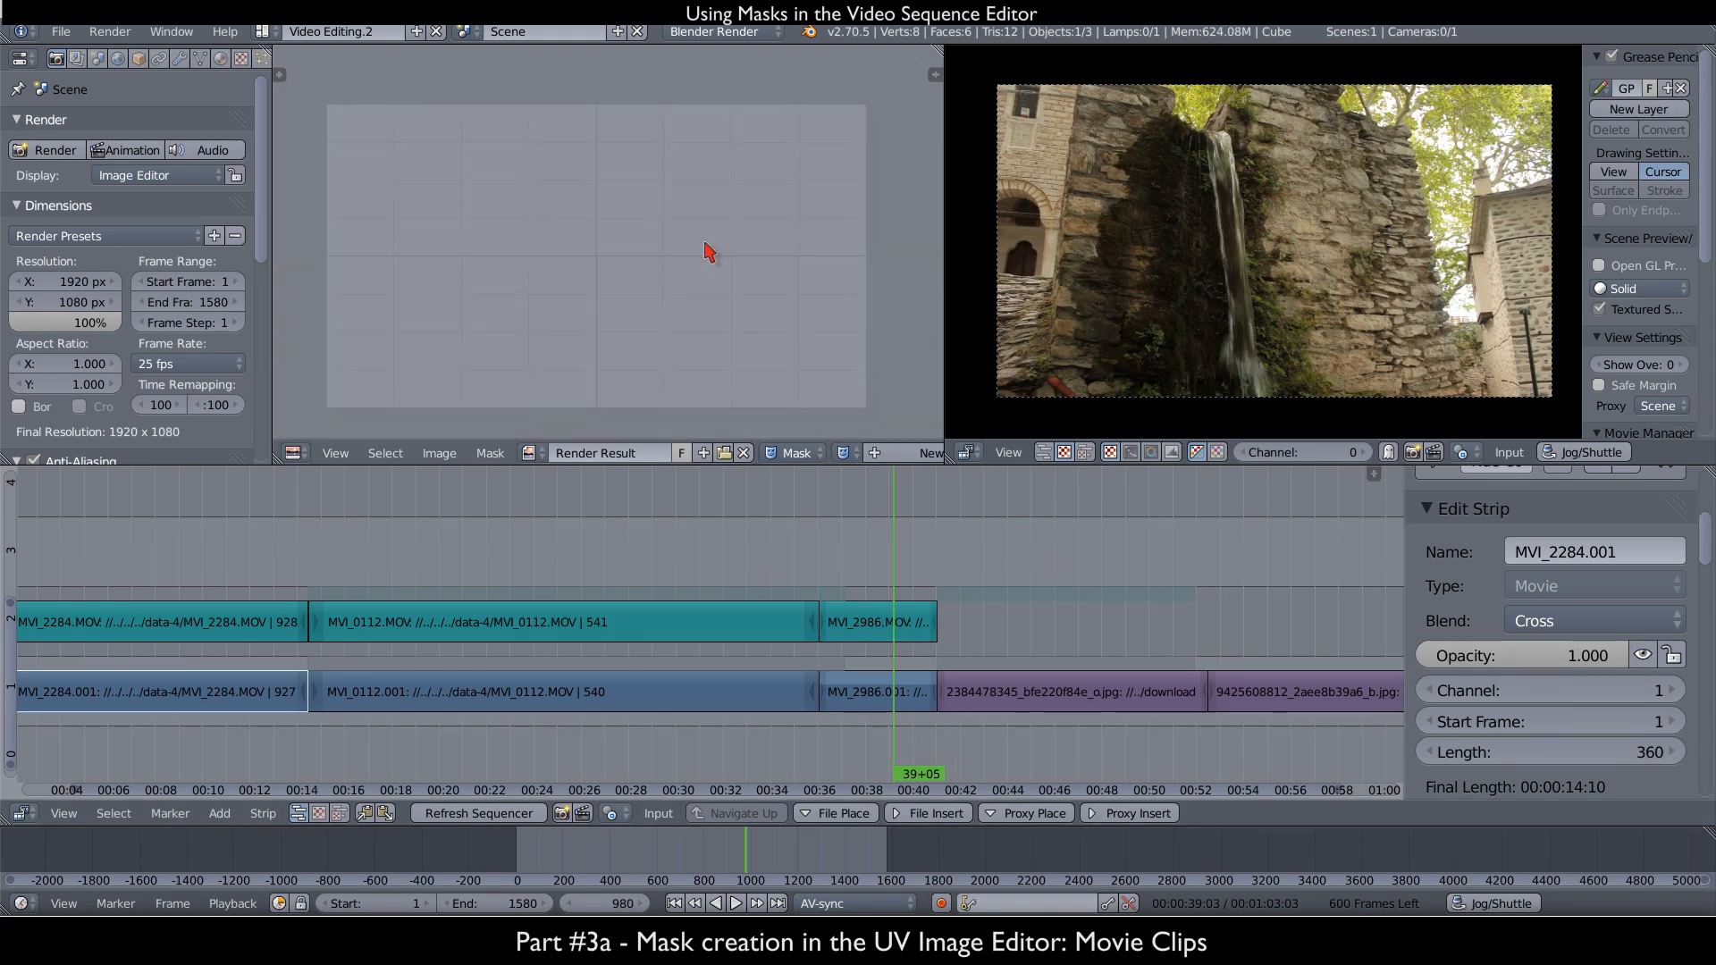
scroll(1521, 535, up, 6)
scroll(1513, 530, down, 13)
scroll(1517, 537, up, 2)
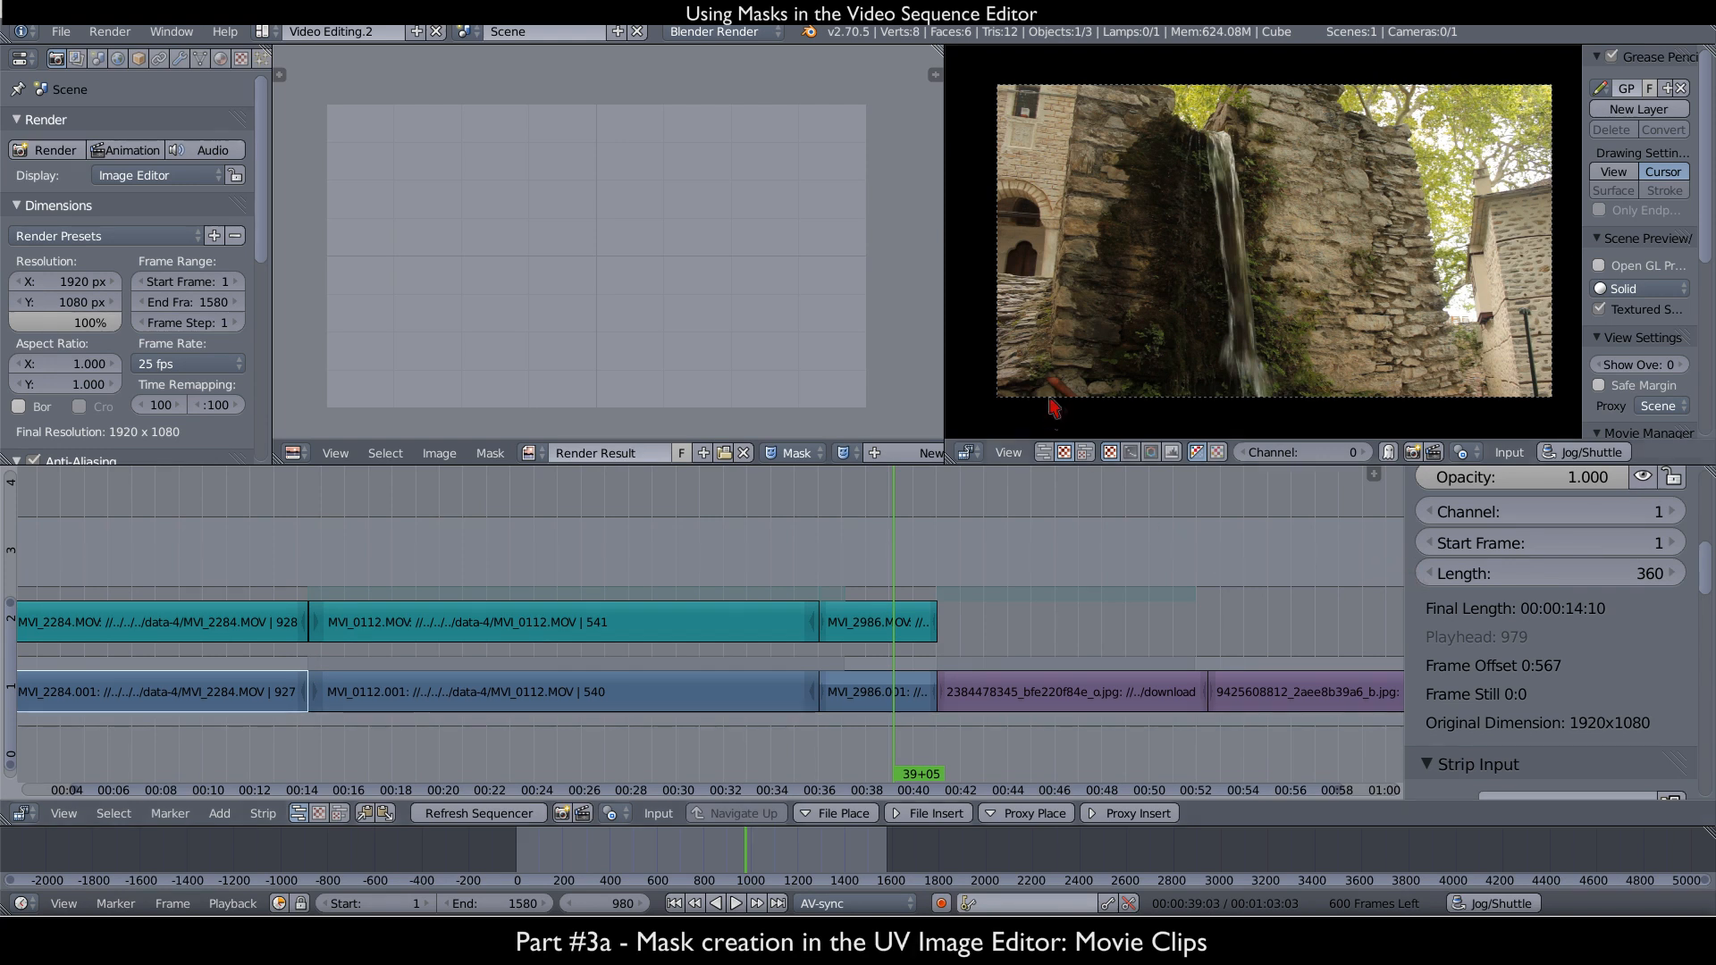
click(49, 150)
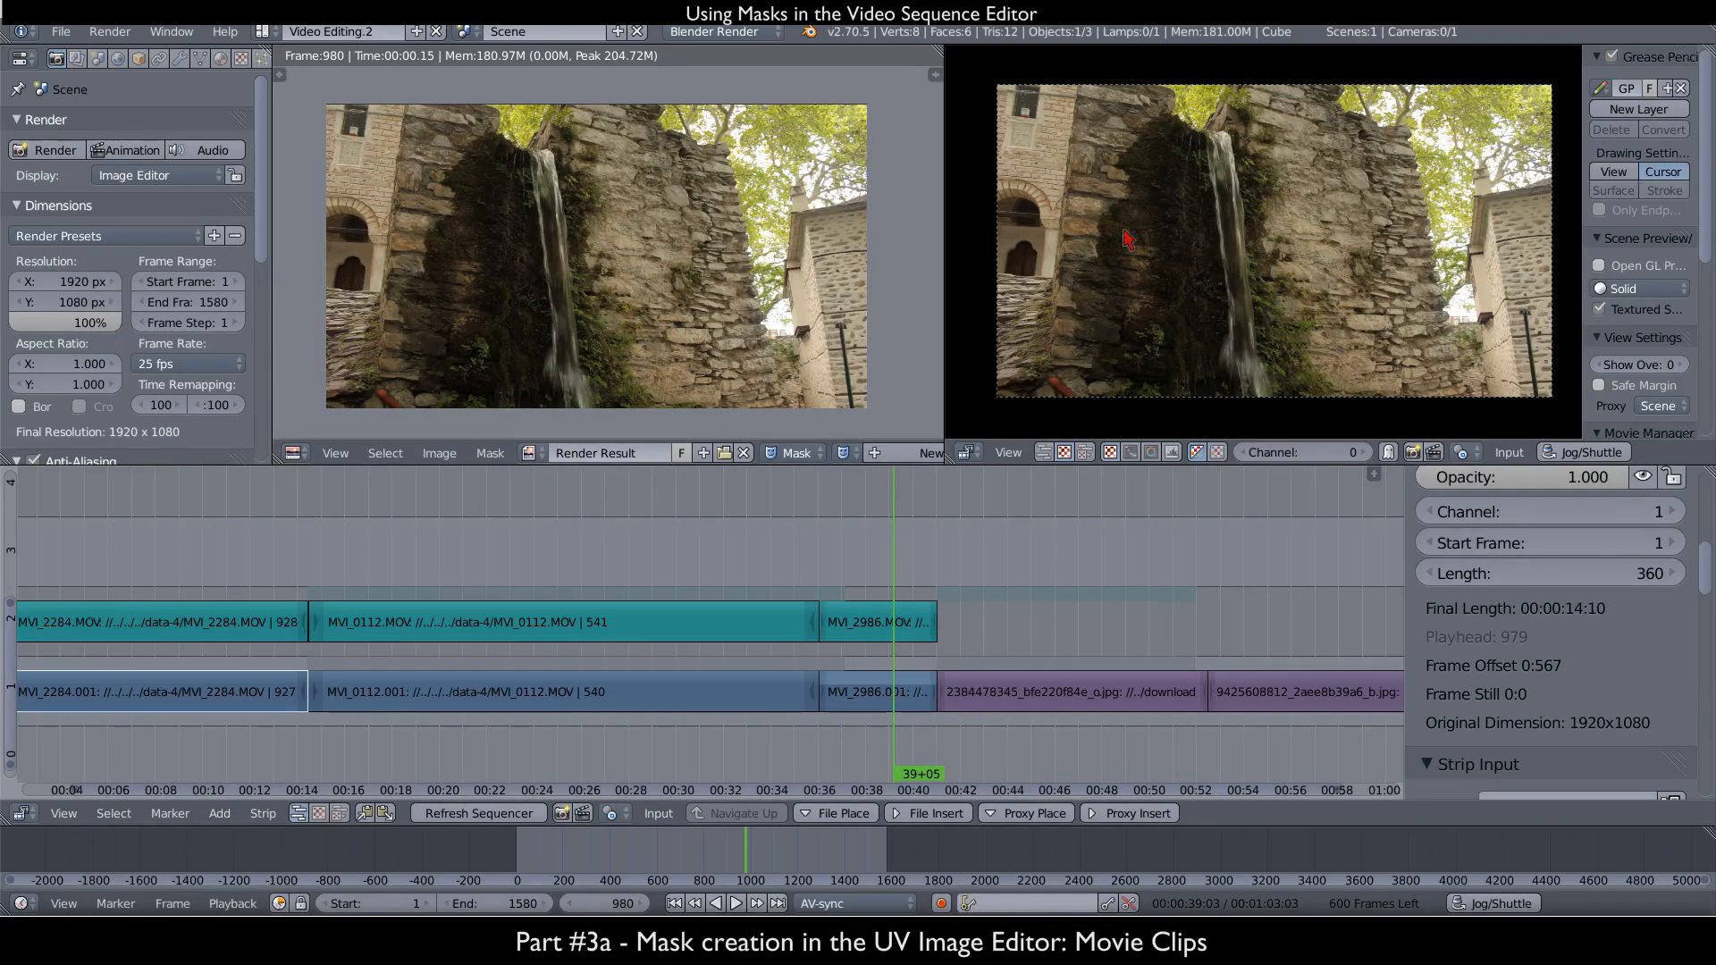
- Scrub back to frame 932 to compare the sequencer preview with the rendered still
click(858, 636)
drag(900, 622, 853, 633)
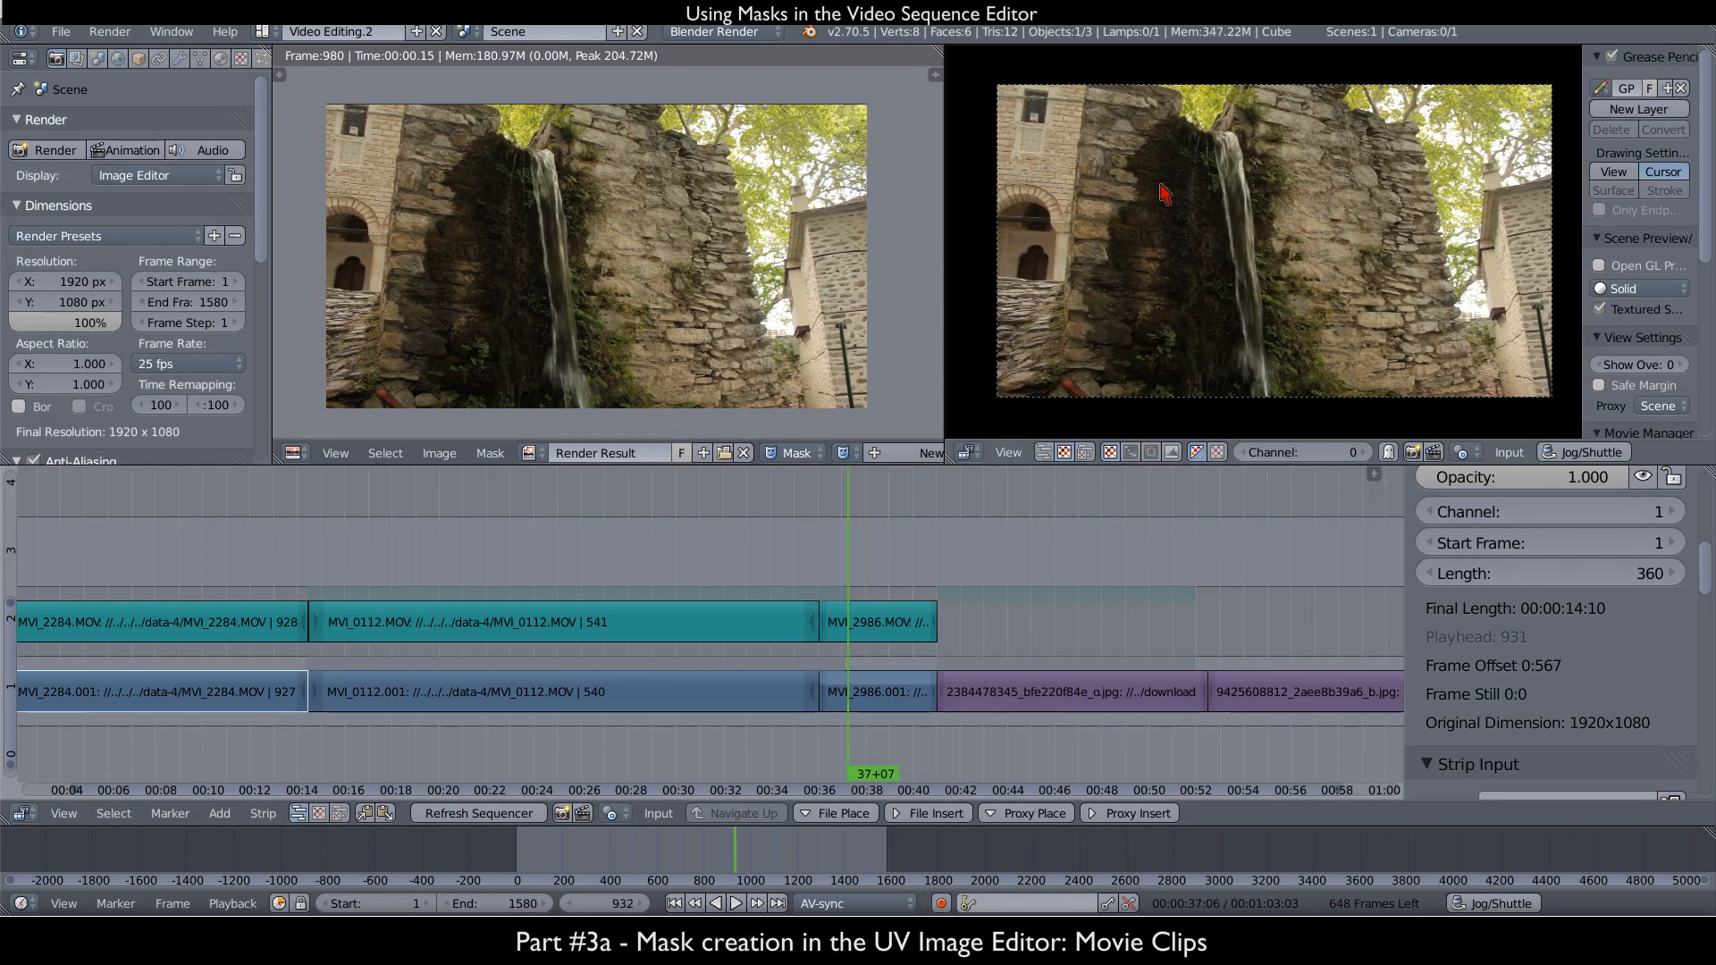
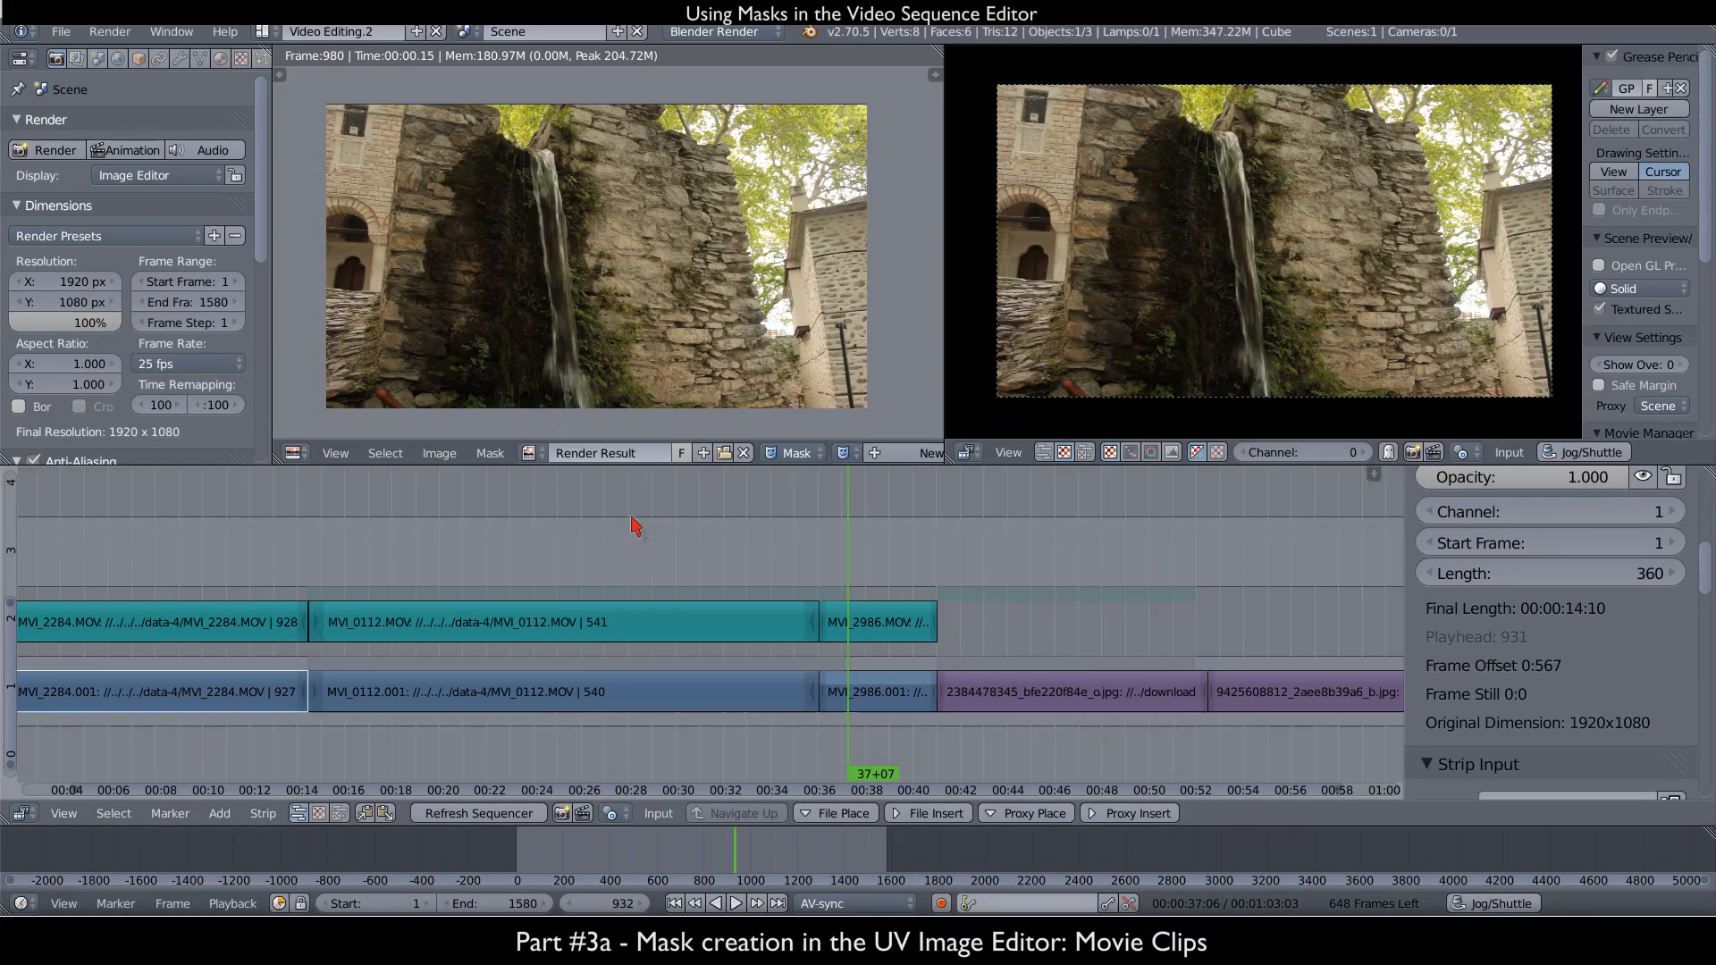
- Create a new mask in the image editor and name it sky_blabla
scroll(671, 277, down, 2)
scroll(742, 268, up, 1)
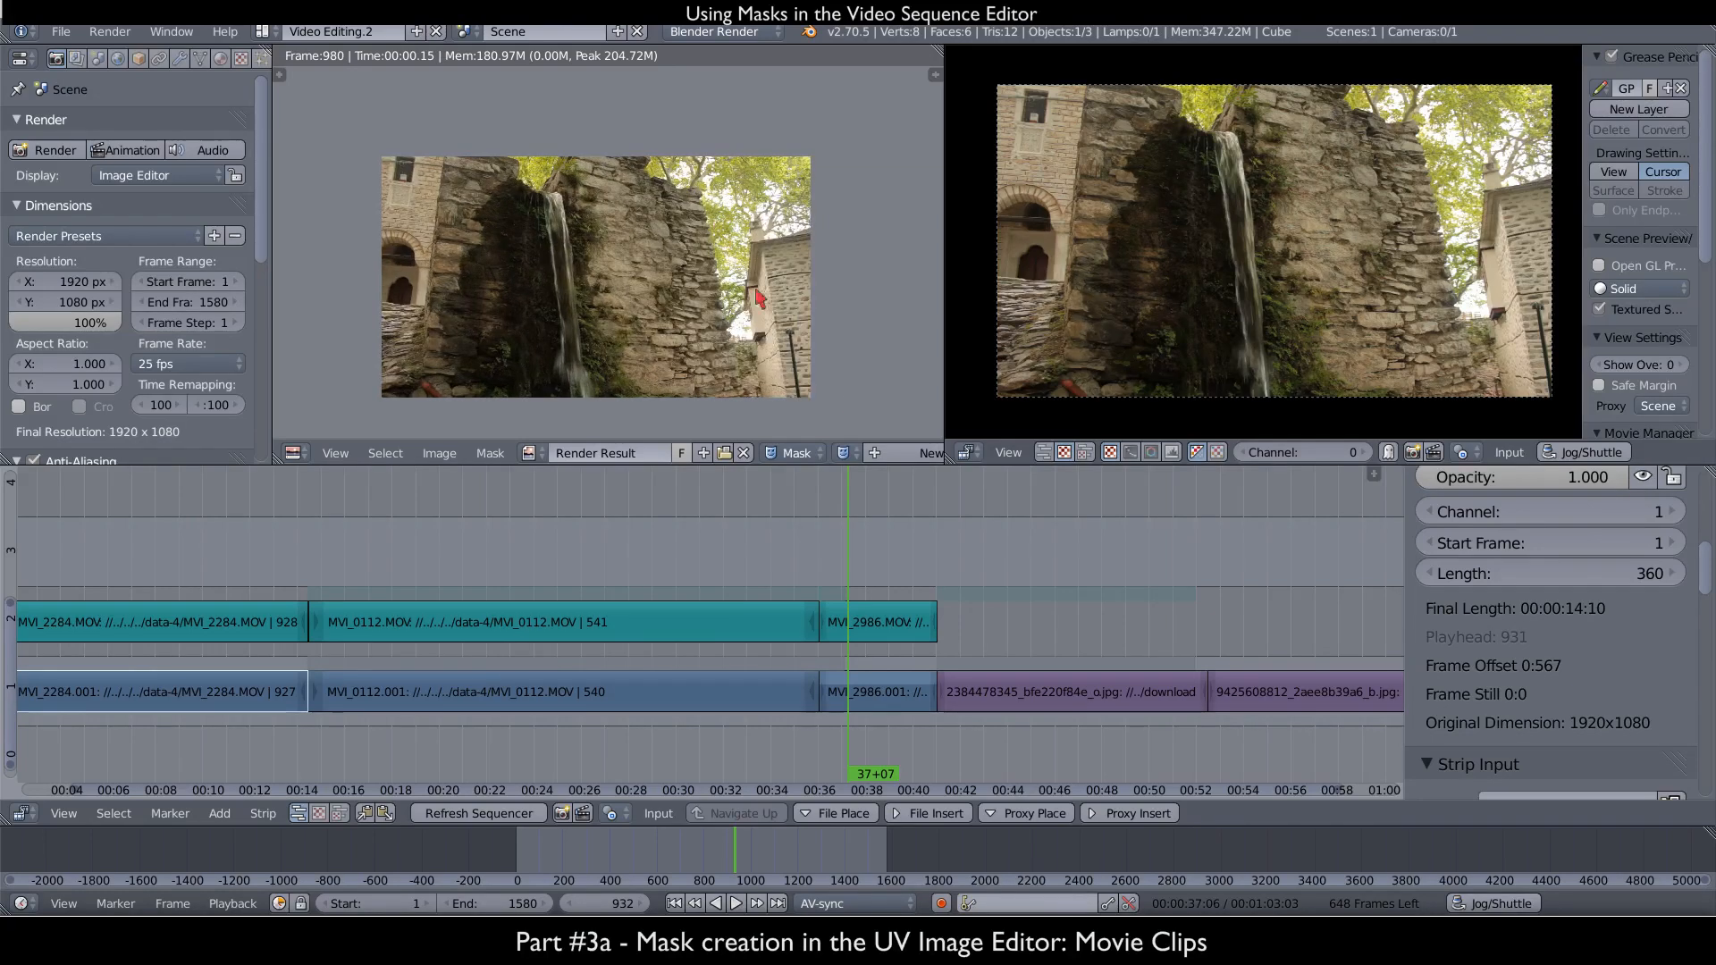
click(889, 454)
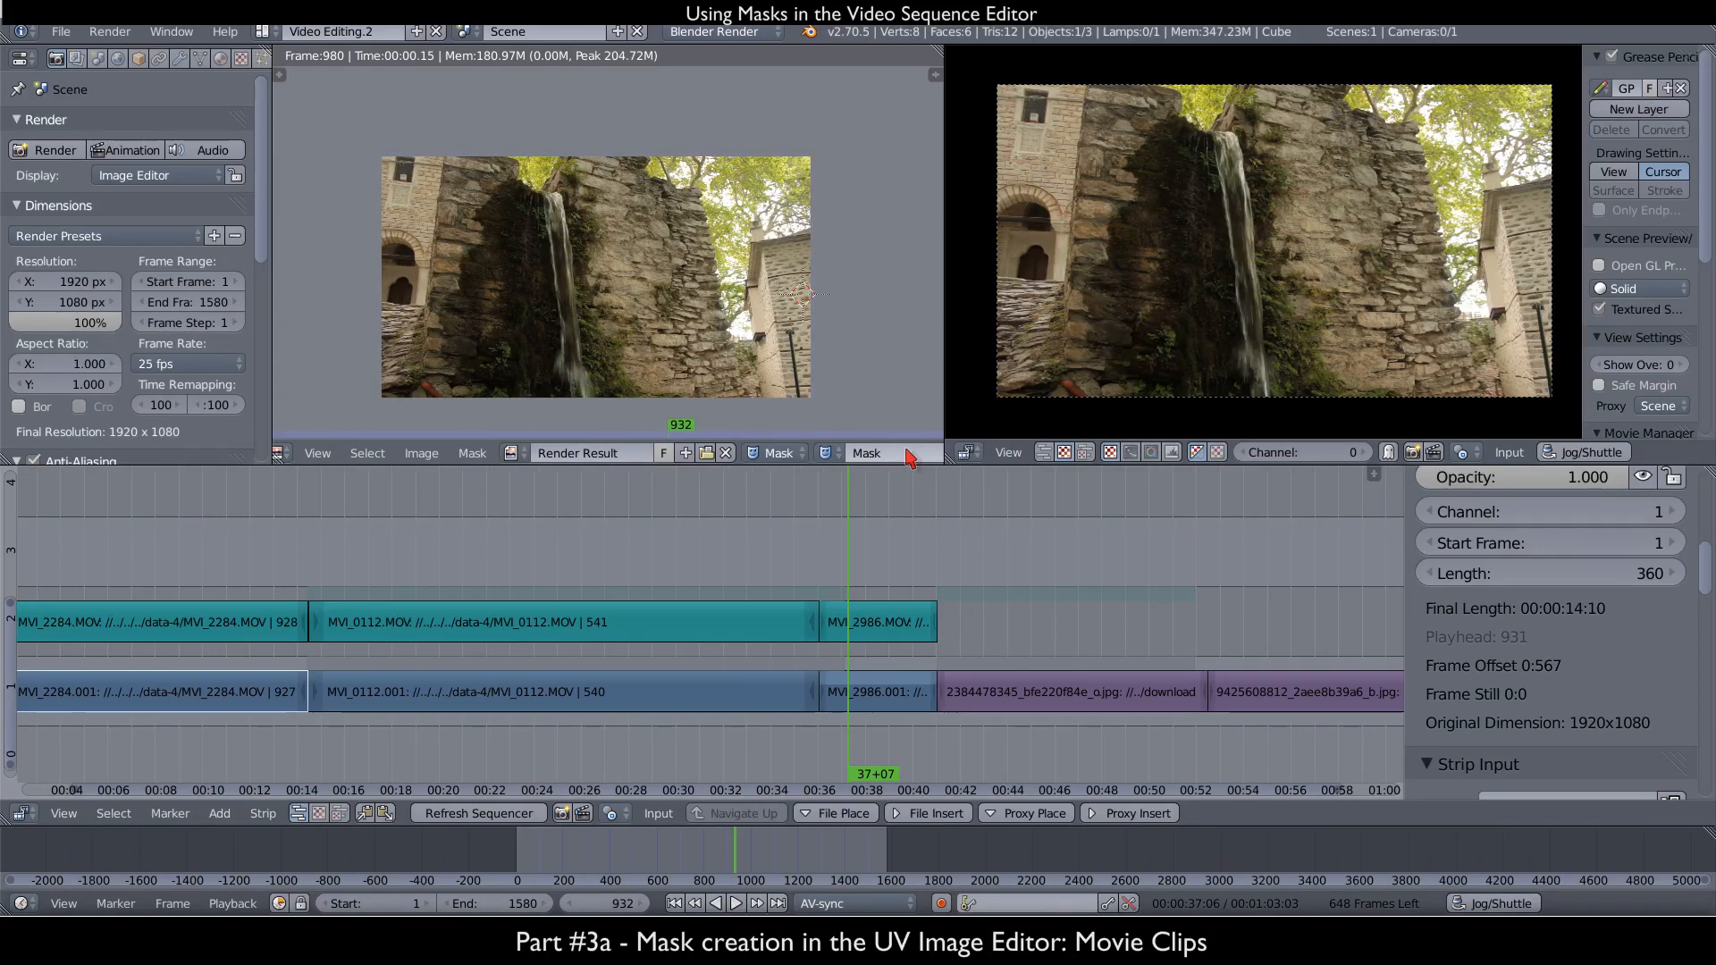
text(sky)
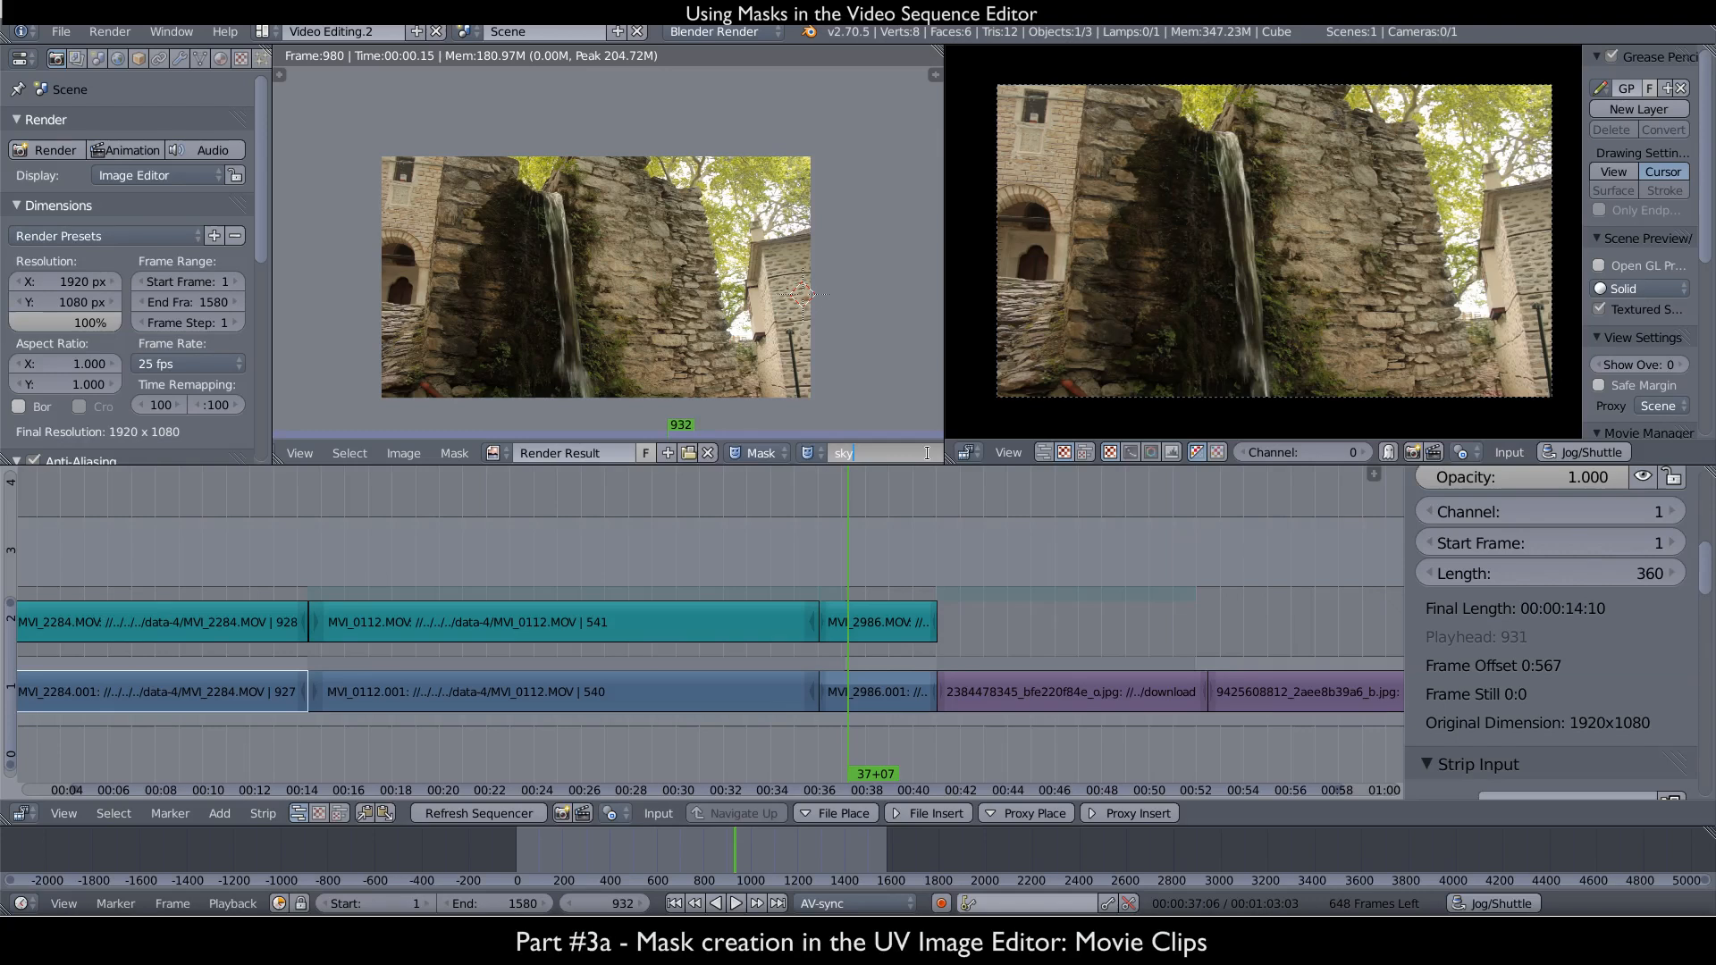
text(_blabla)
key(Return)
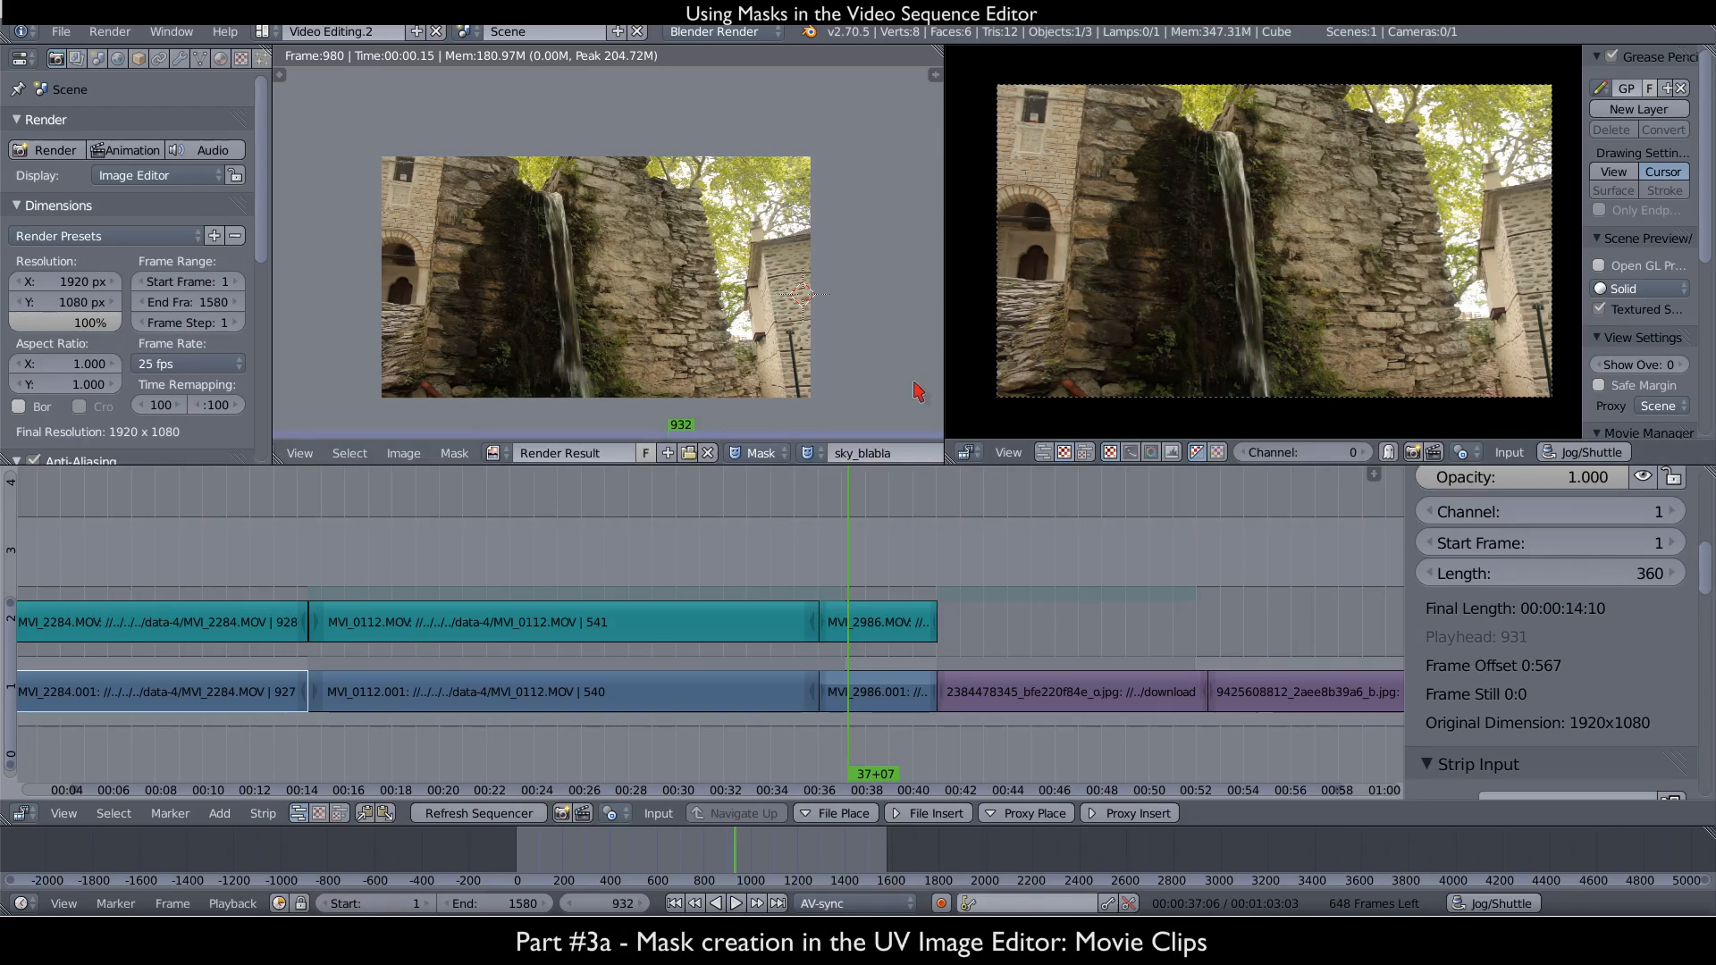
- Draw a closed mask spline around the sky, passing outside the frame, down the stone wall's edge and along the house wall and roof
ctrl+click(829, 402)
ctrl+click(829, 328)
ctrl+click(838, 231)
ctrl+click(746, 134)
ctrl+click(643, 142)
ctrl+click(694, 193)
ctrl+click(697, 215)
ctrl+click(720, 303)
ctrl+click(735, 328)
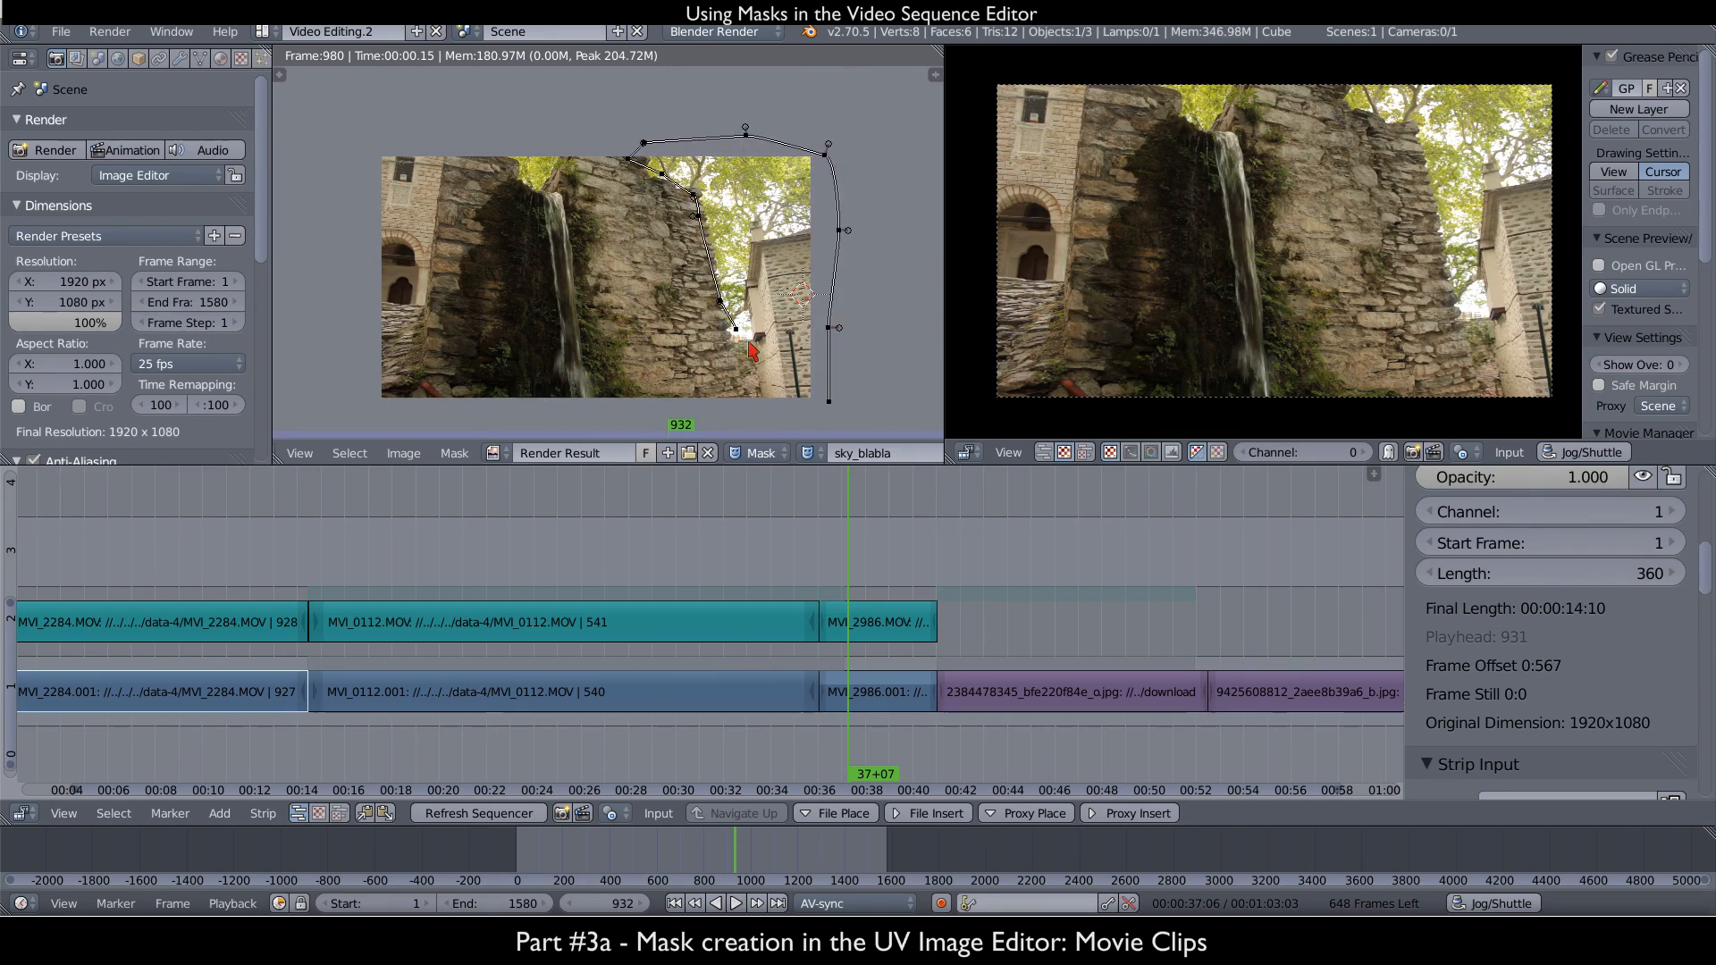
ctrl+click(747, 245)
ctrl+click(830, 395)
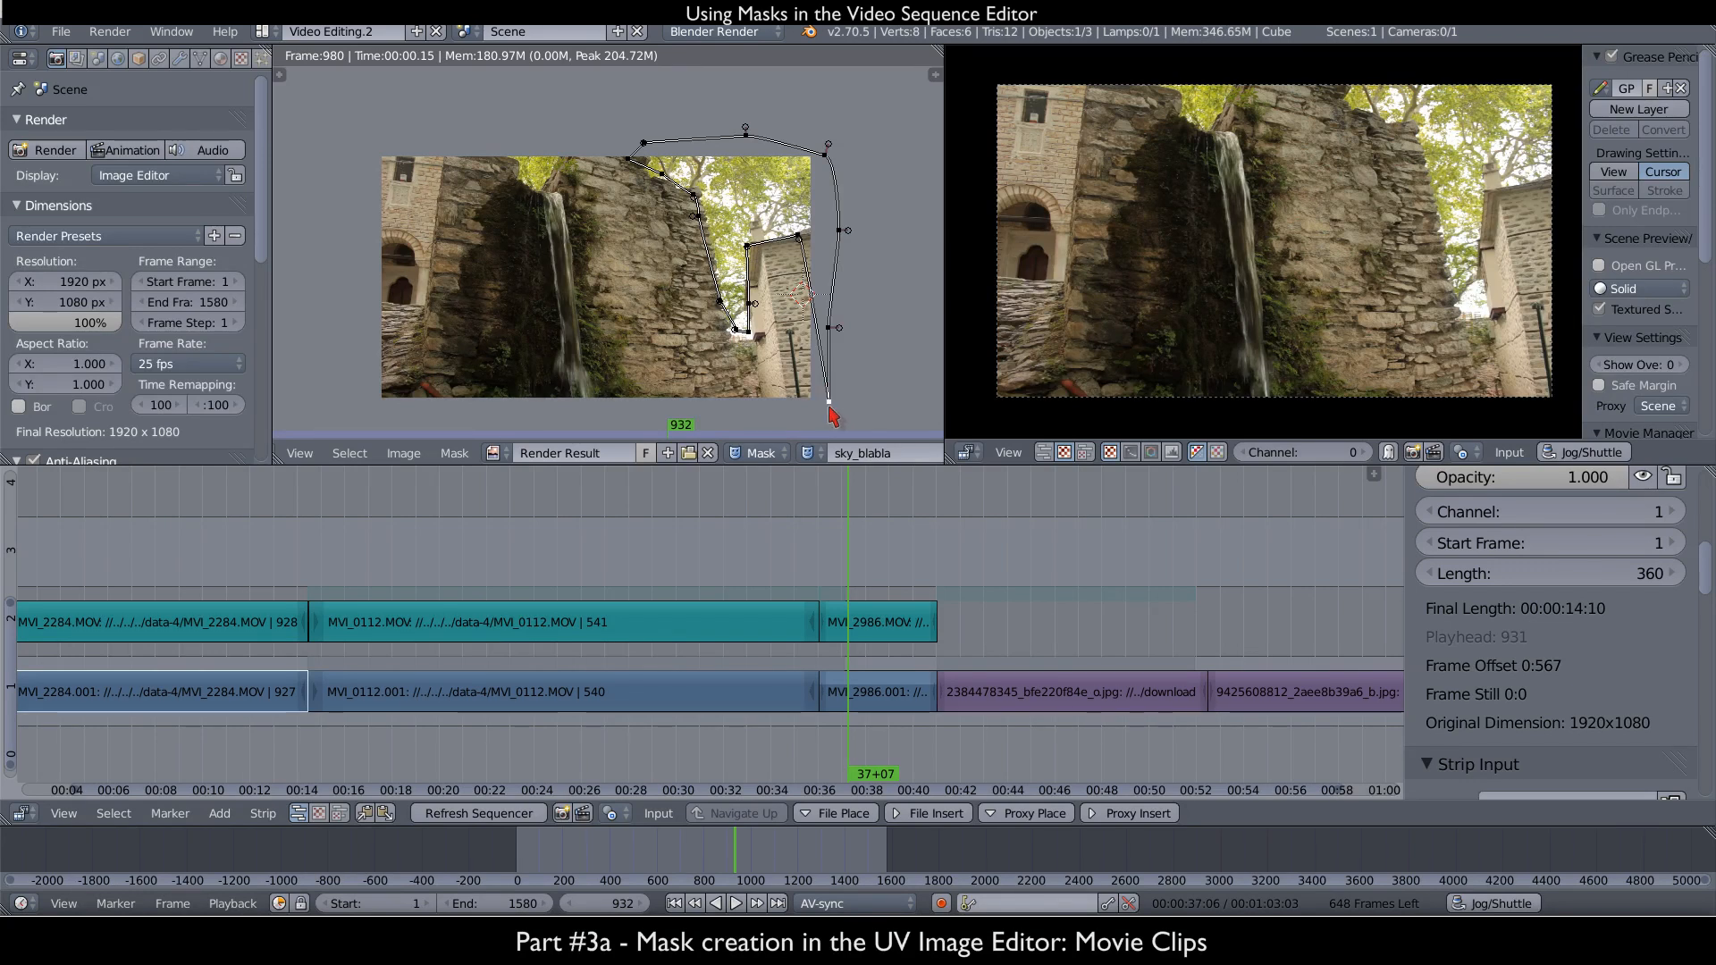
- Maximize the image editor and move the spline's lowest outer point up to where the roof meets the image's right edge
key(ctrl+Up)
scroll(1076, 586, up, 2)
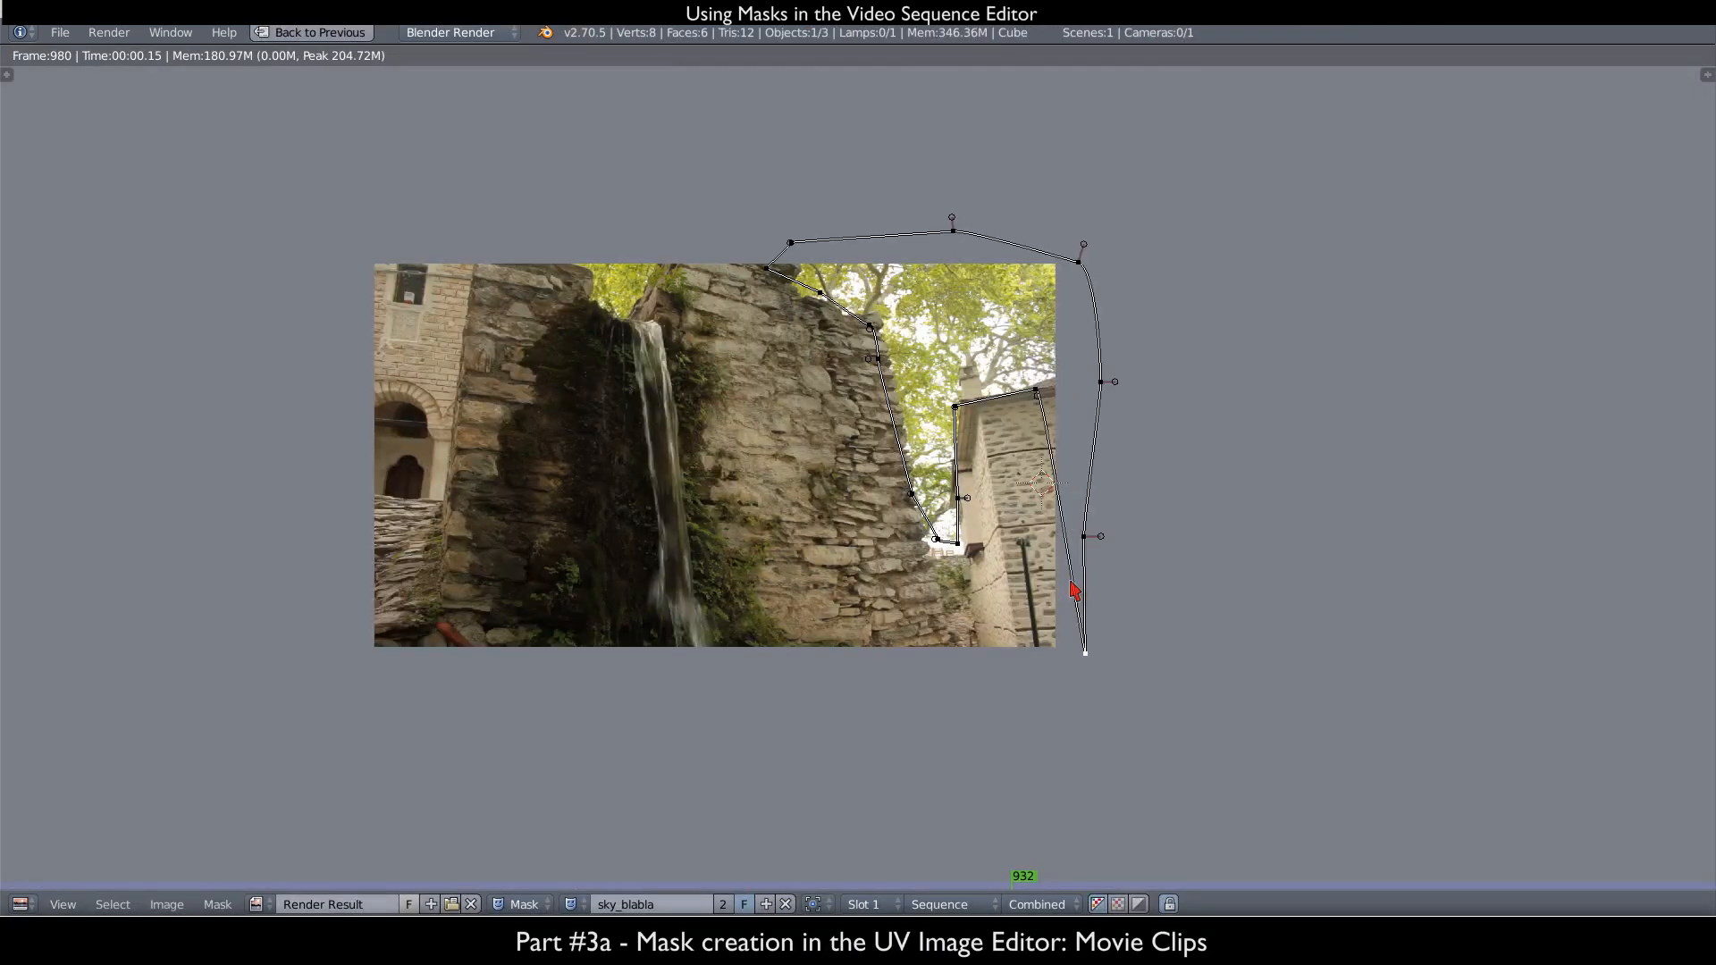
middle_drag(1076, 587, 1056, 558)
scroll(1058, 594, up, 3)
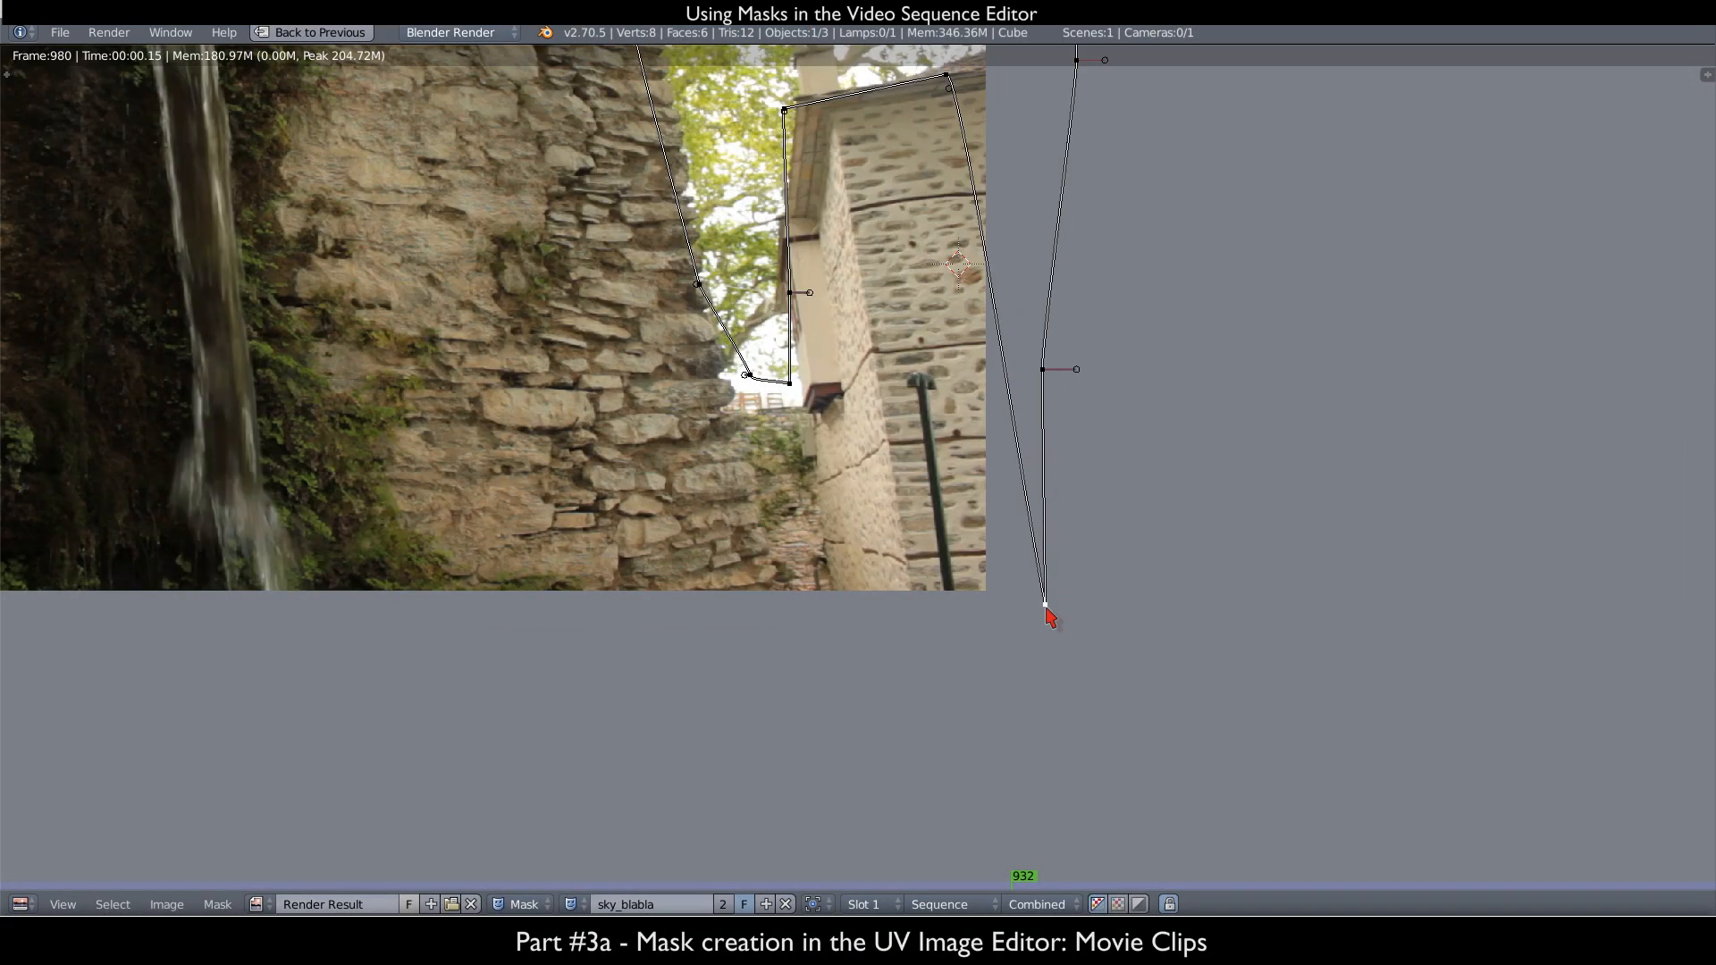
drag(1079, 625, 1081, 627)
key(g)
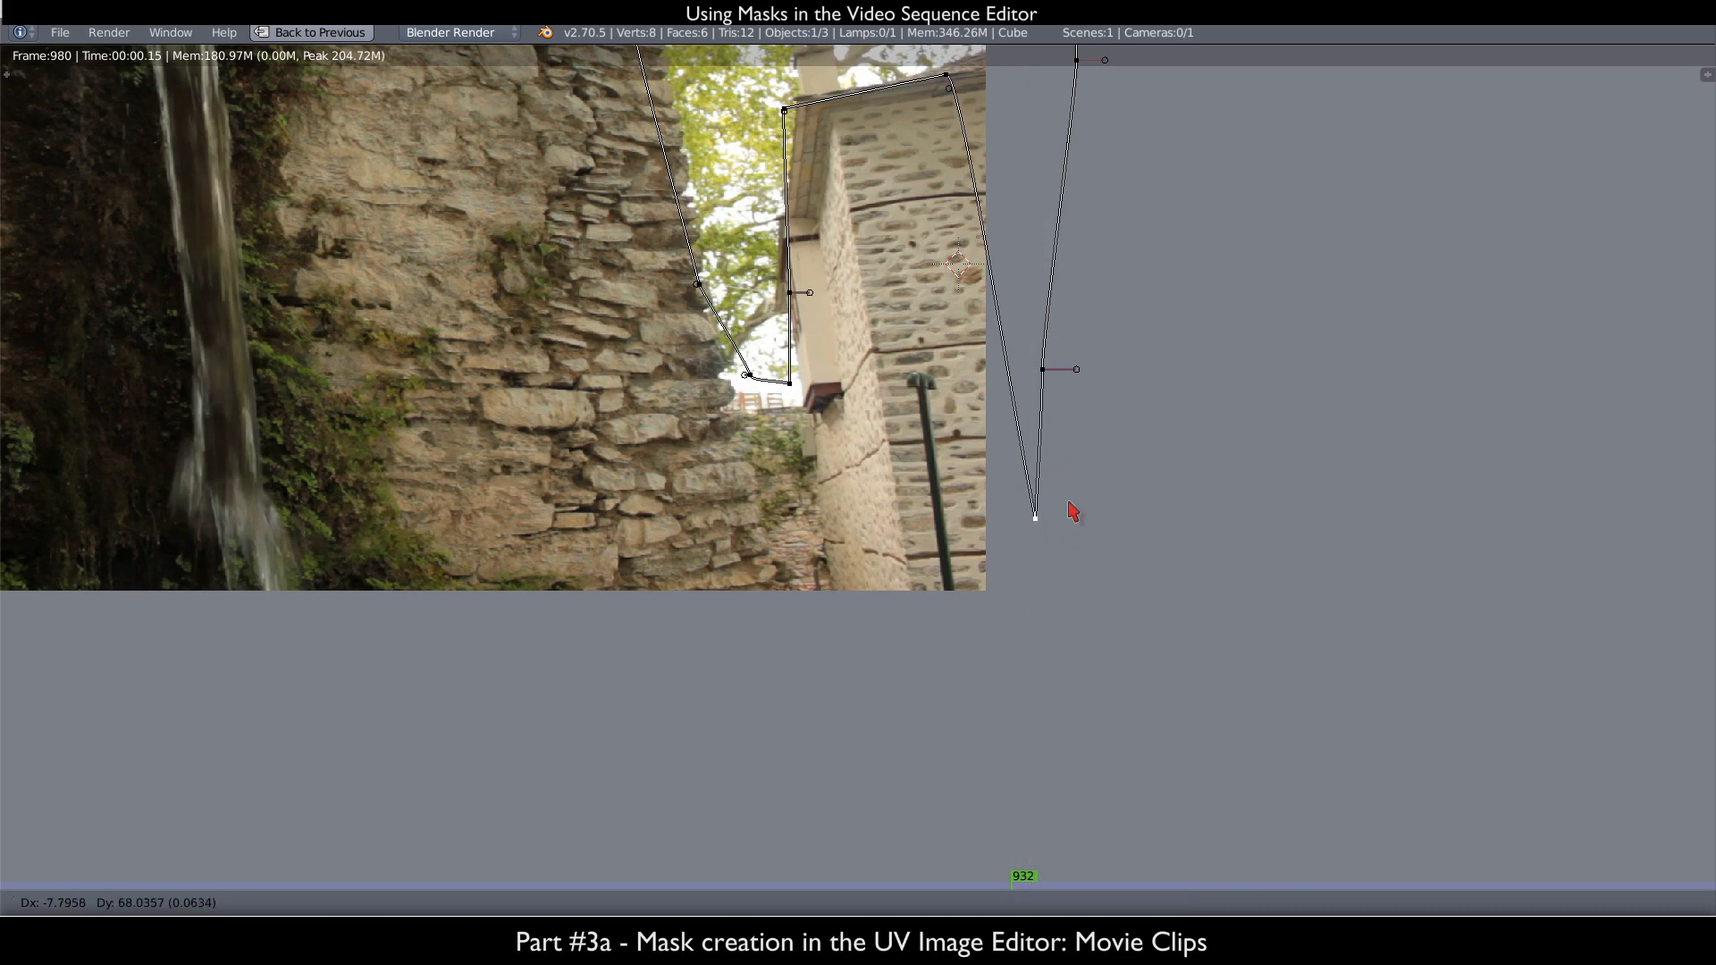
click(1024, 72)
middle_drag(1217, 204, 1178, 459)
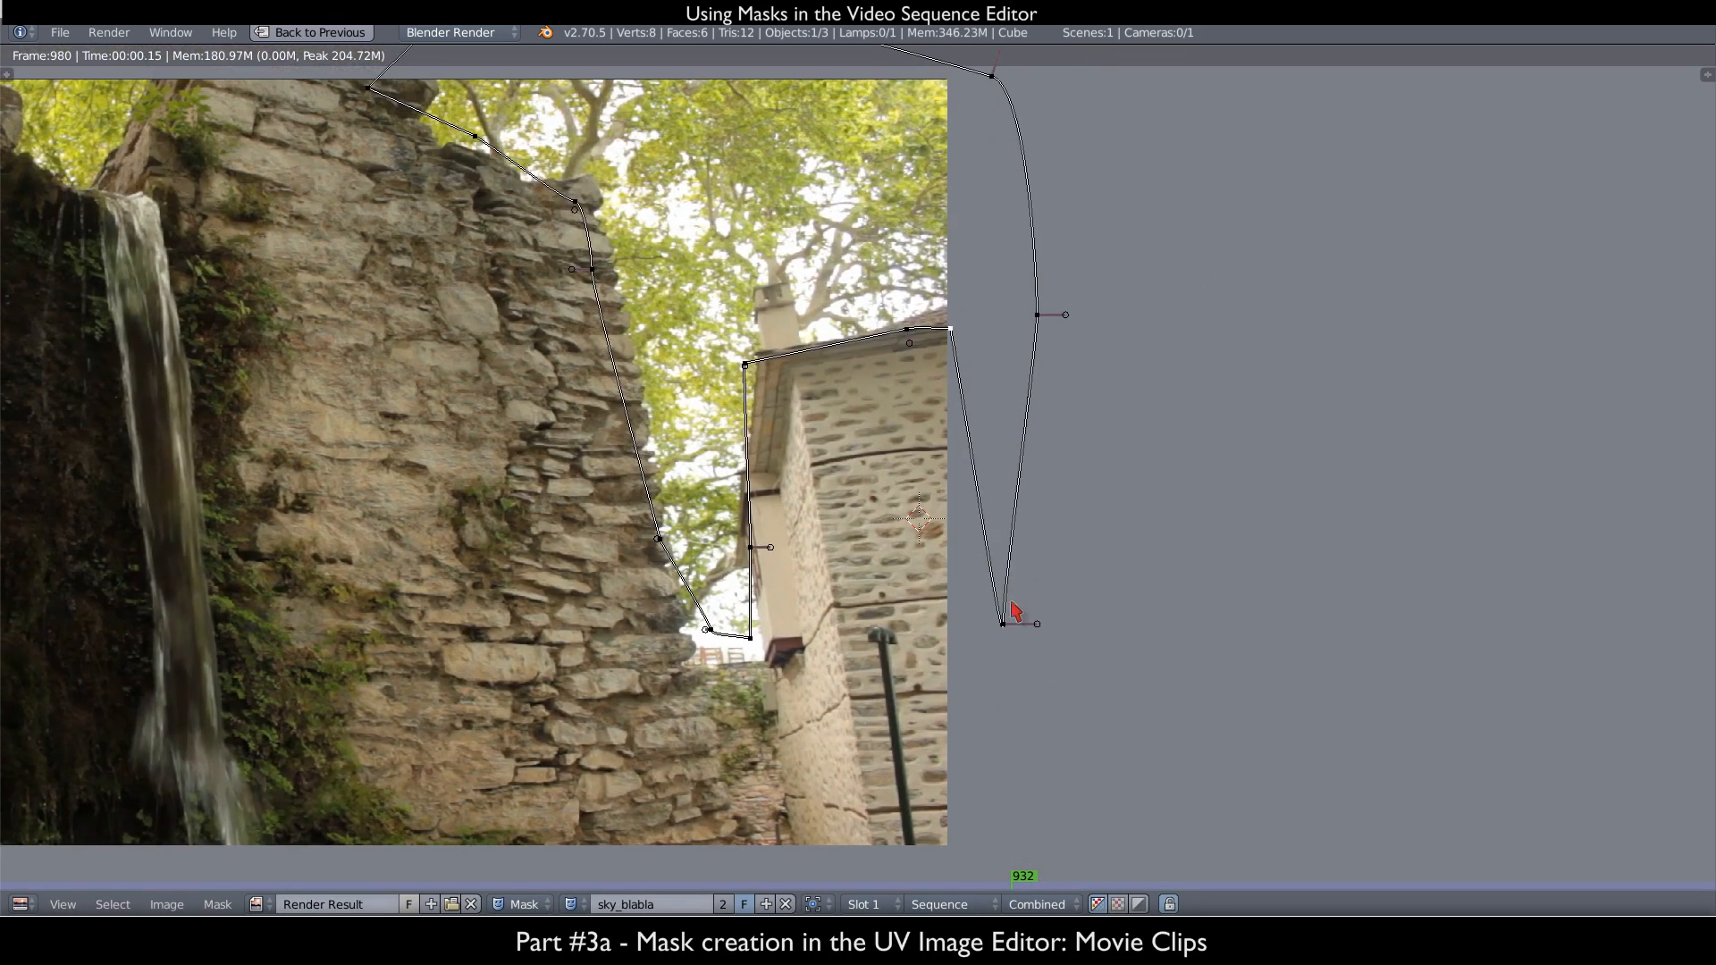
- Delete the remaining low point outside the frame and bring the right-side points up to the roofline at the image edge
key(x)
click(1006, 629)
right_click(1035, 319)
key(g)
click(971, 303)
drag(953, 328, 949, 312)
- Move the points at the foot of the sky gap down onto the wall's base and fit the house wall point to its edge
right_click(710, 630)
key(g)
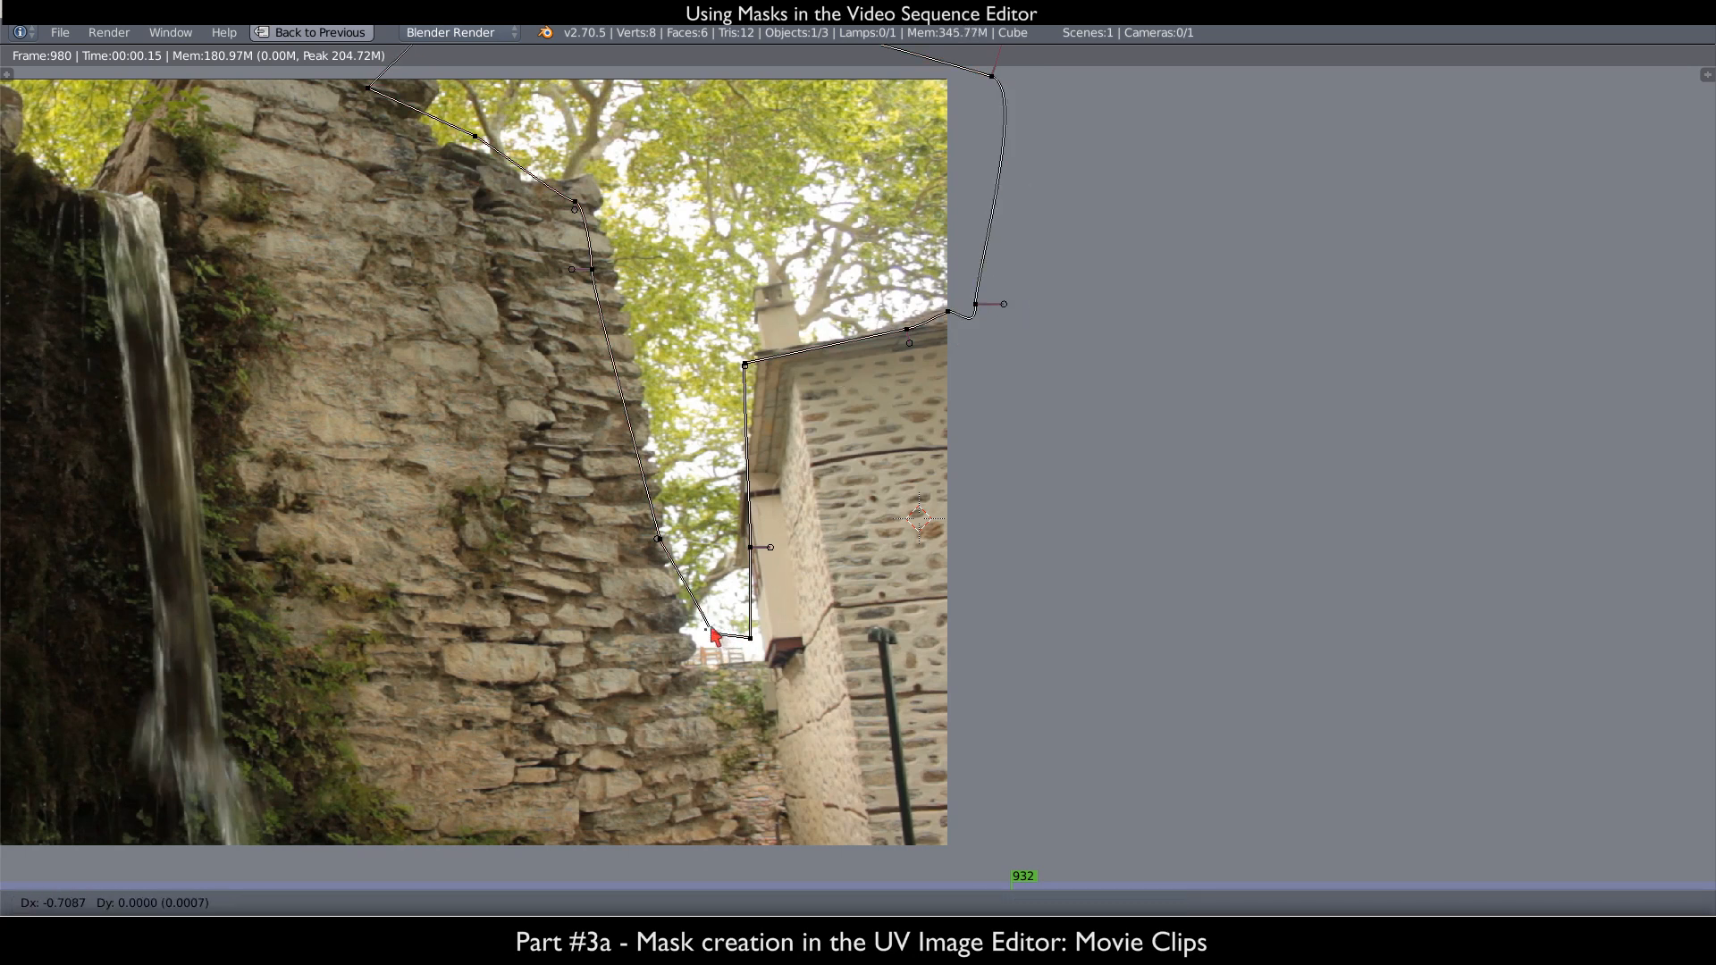
click(733, 652)
right_drag(752, 642, 767, 669)
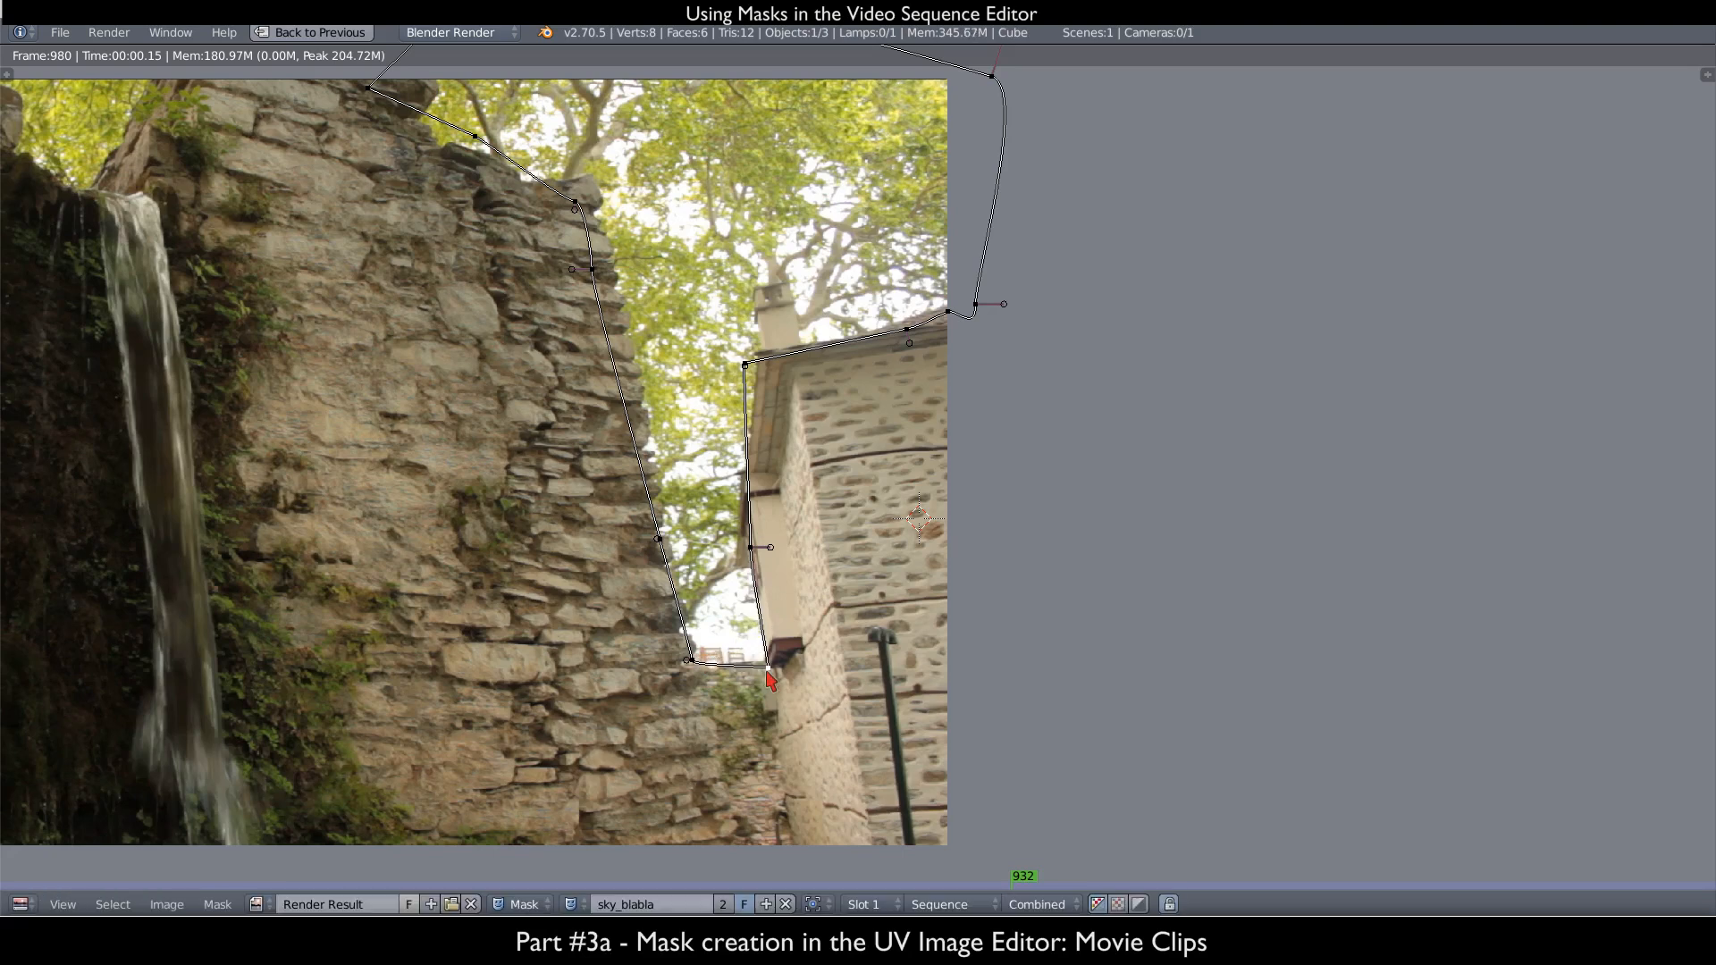
right_drag(750, 541, 739, 541)
- Try to route the outline over the chimney by lifting the roof corner point, adding a point below it and rotating its handle
right_drag(746, 365, 725, 256)
ctrl+click(781, 348)
key(r)
click(824, 278)
- Show the mask properties, enable Self Intersection Check for the spline and delete the looping point beside the chimney
click(1702, 72)
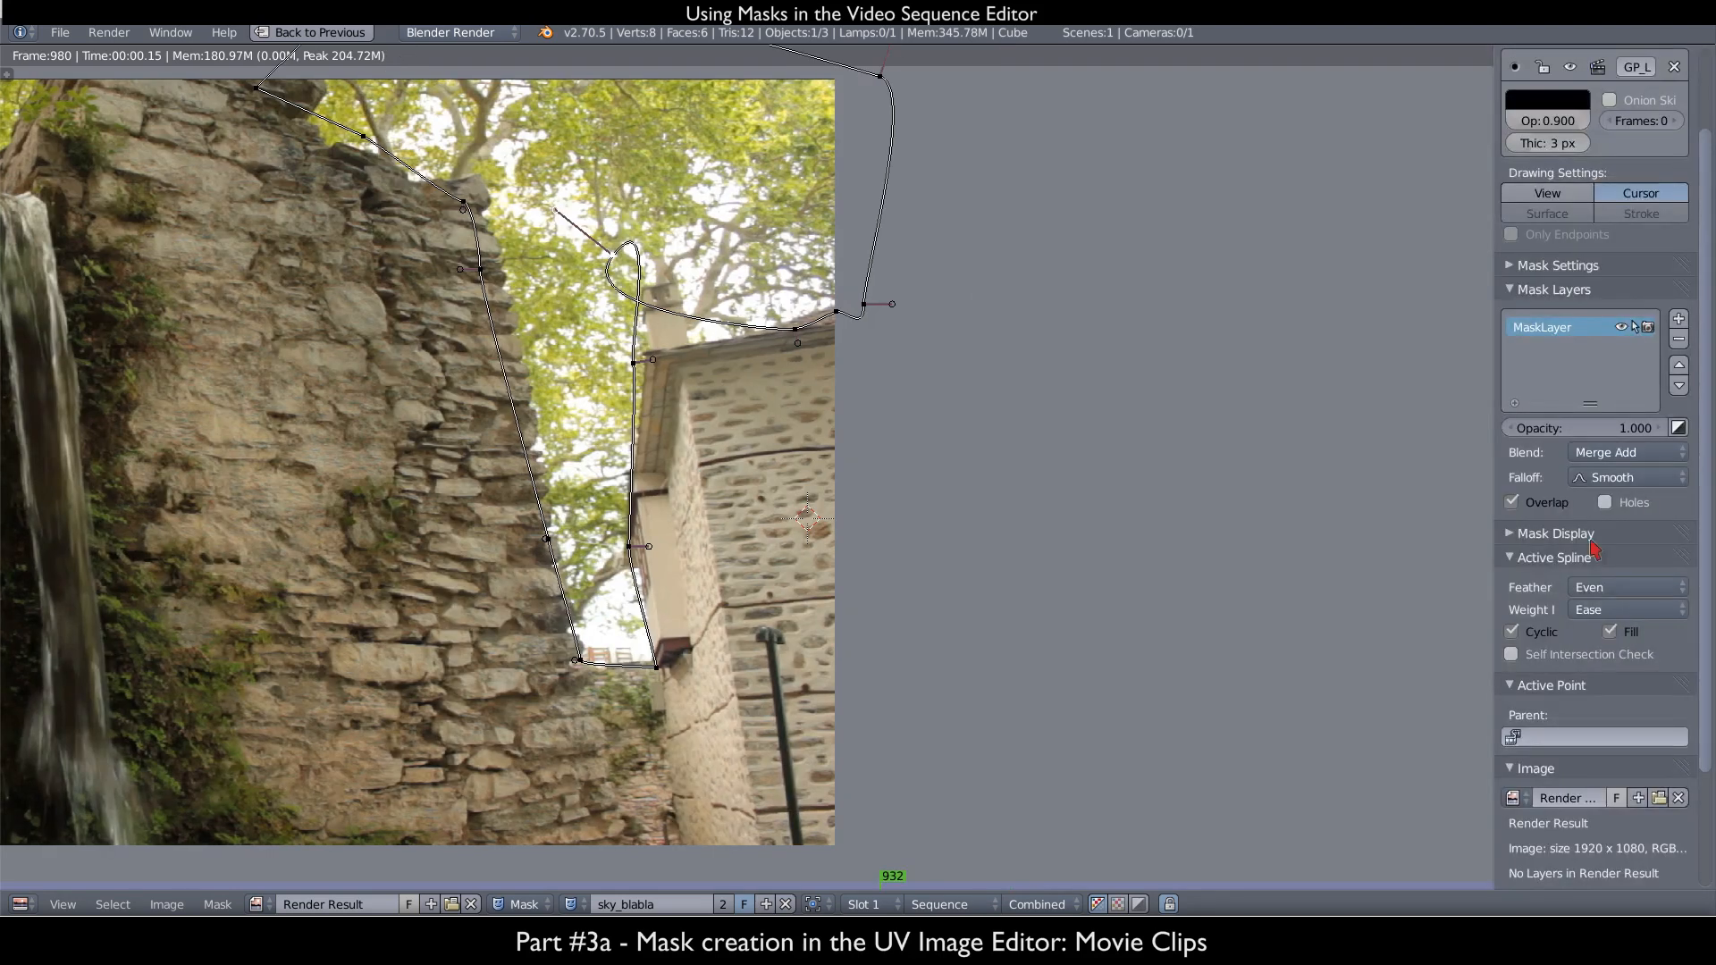
click(1512, 654)
key(x)
click(617, 257)
click(649, 347)
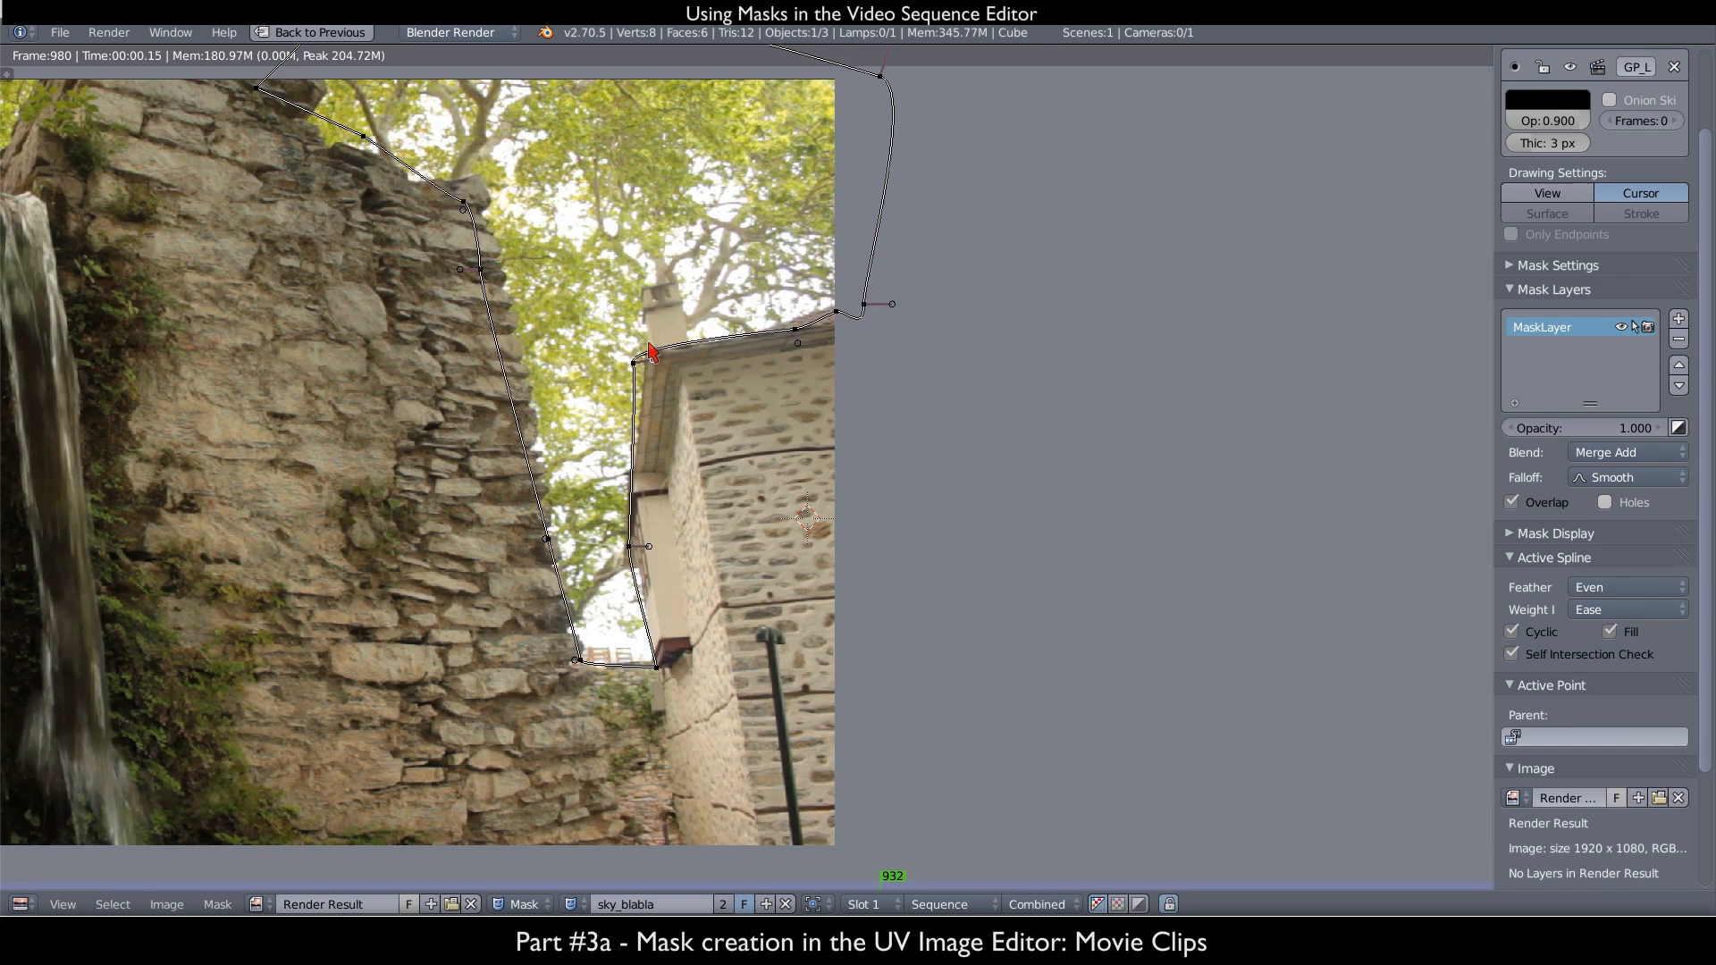
- Fit the roof corner point to the eave below the chimney and rotate its handle
scroll(640, 367, up, 2)
scroll(648, 371, down, 1)
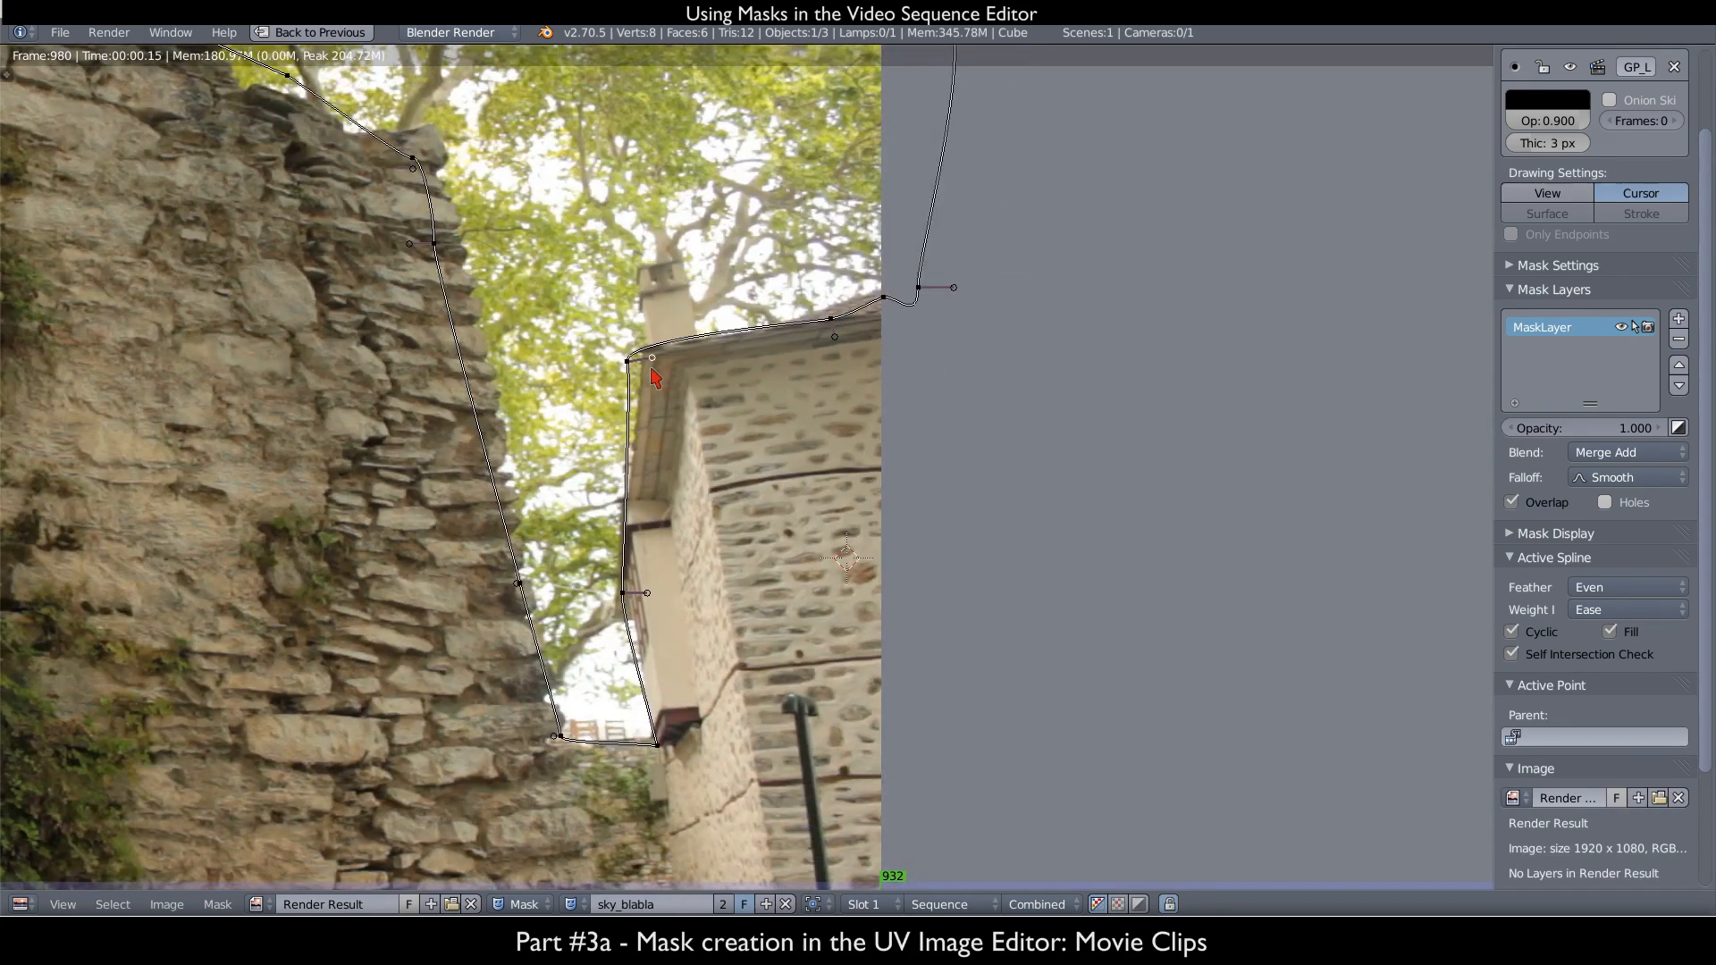
drag(637, 371, 649, 388)
key(r)
click(687, 436)
- Add a point beside the chimney, rotate it and place it at the chimney's base, adjusting the neighbouring roof edge points
ctrl+drag(695, 360, 755, 268)
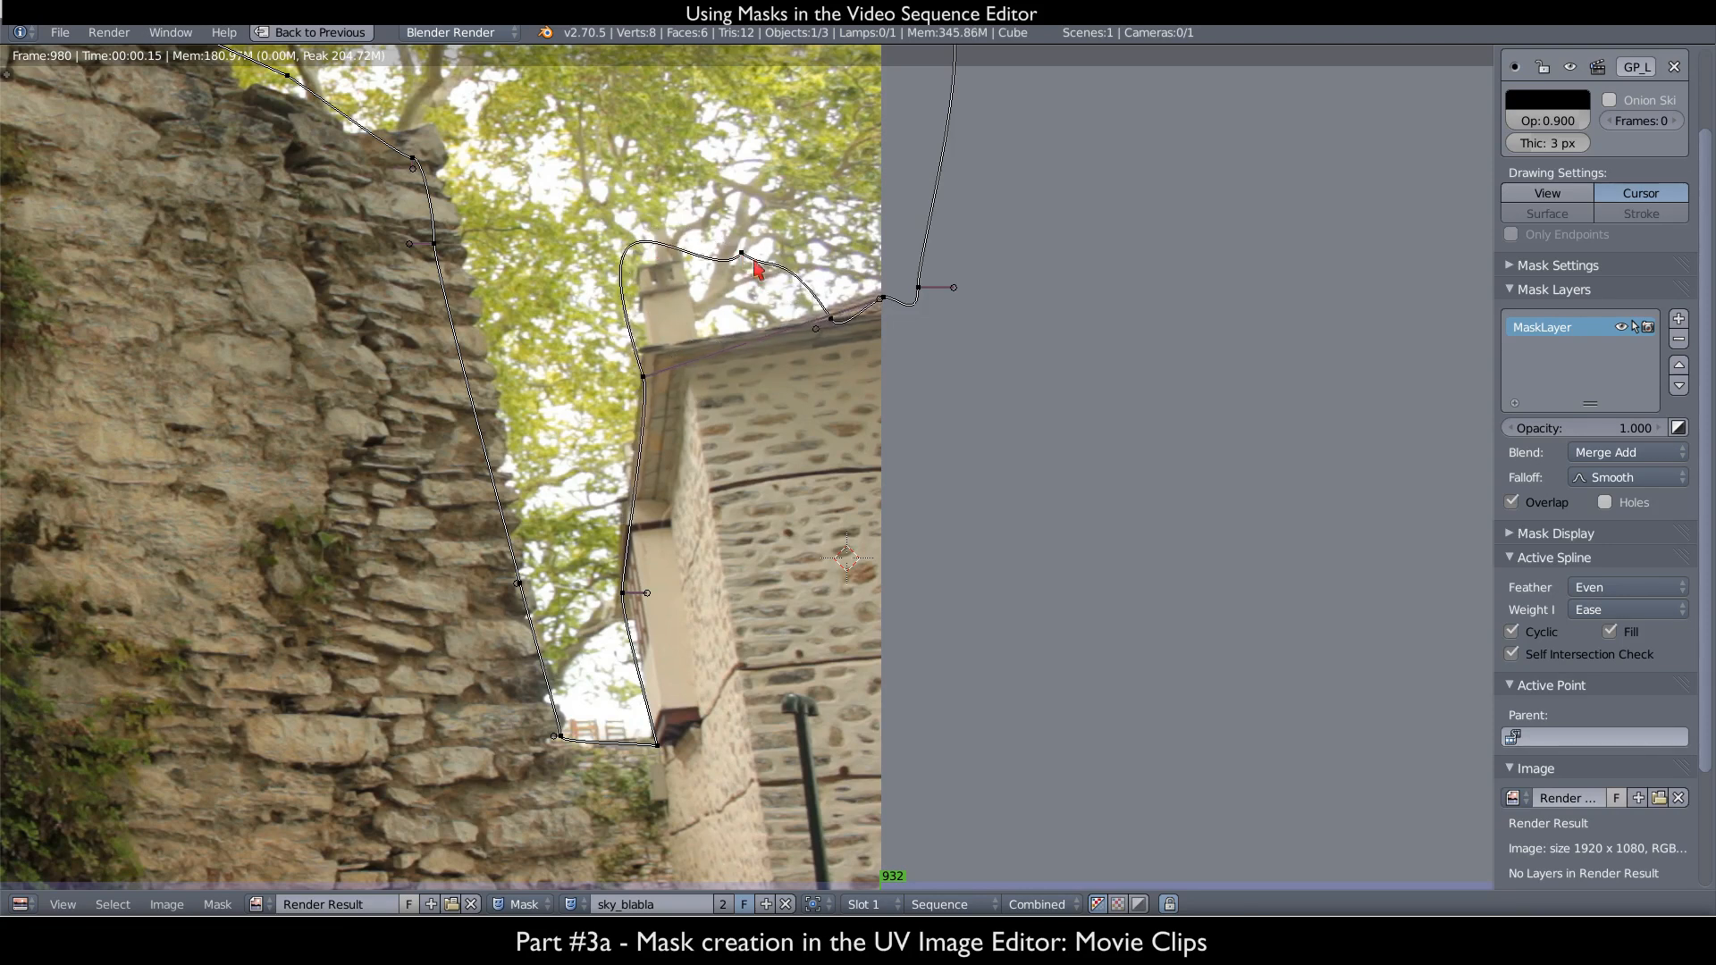
key(r)
click(758, 260)
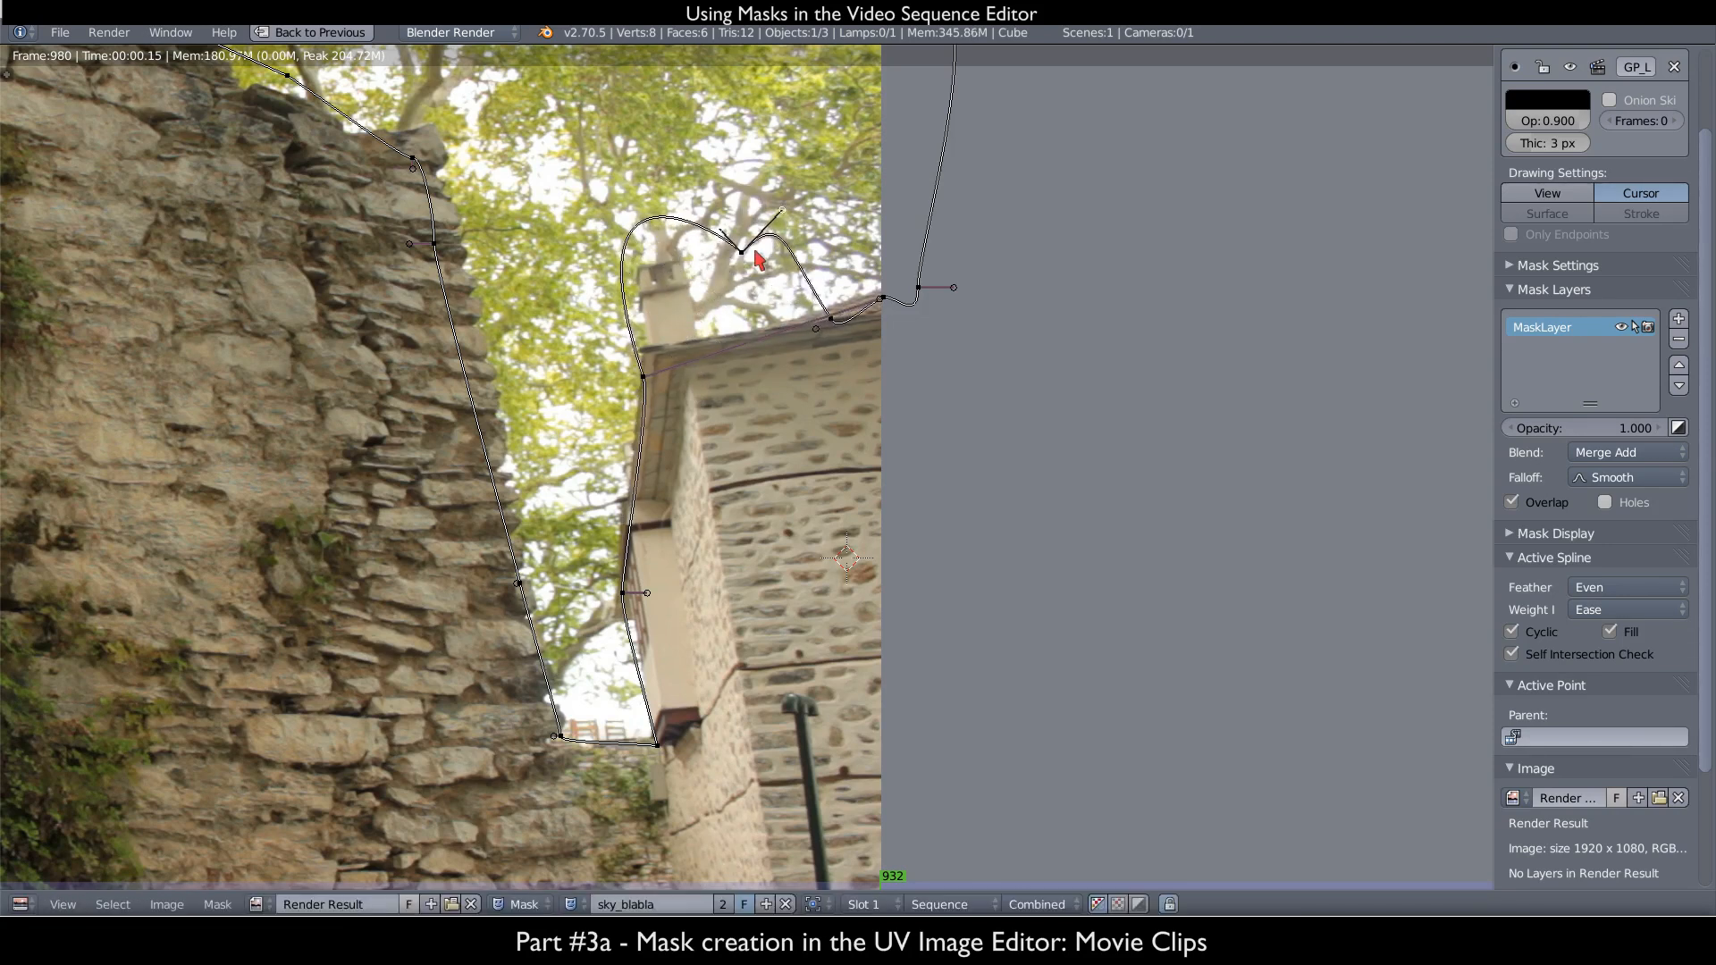
key(g)
click(711, 364)
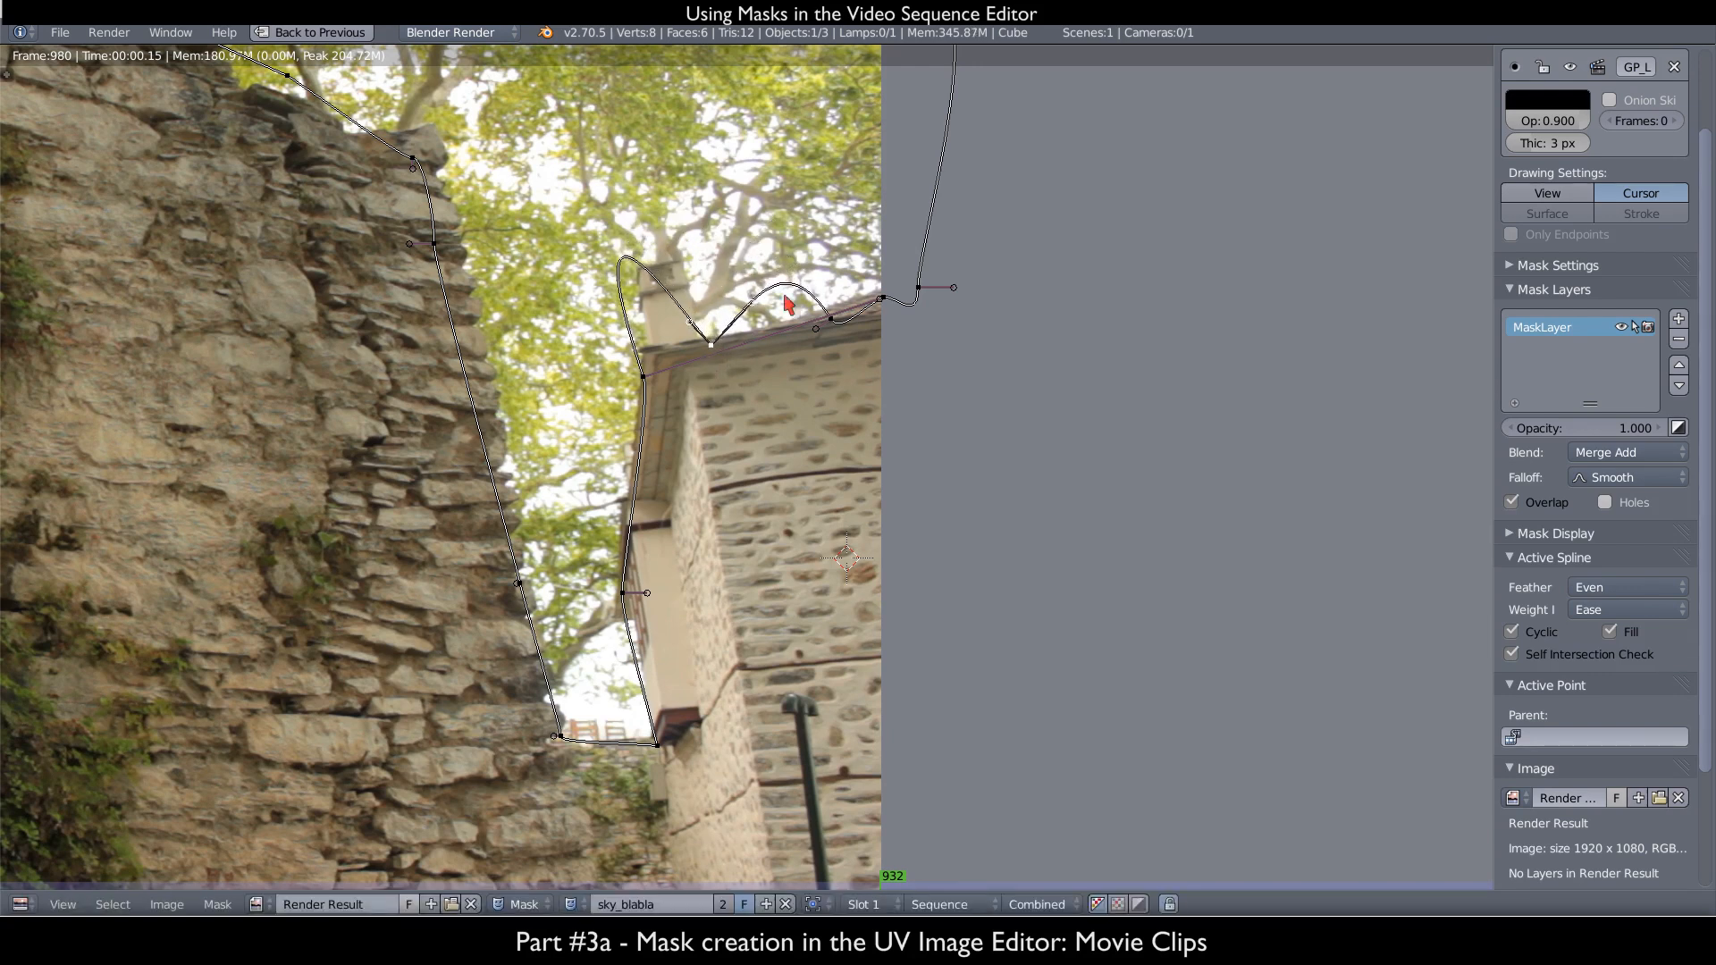
drag(780, 322, 765, 336)
right_drag(832, 315, 882, 277)
key(a)
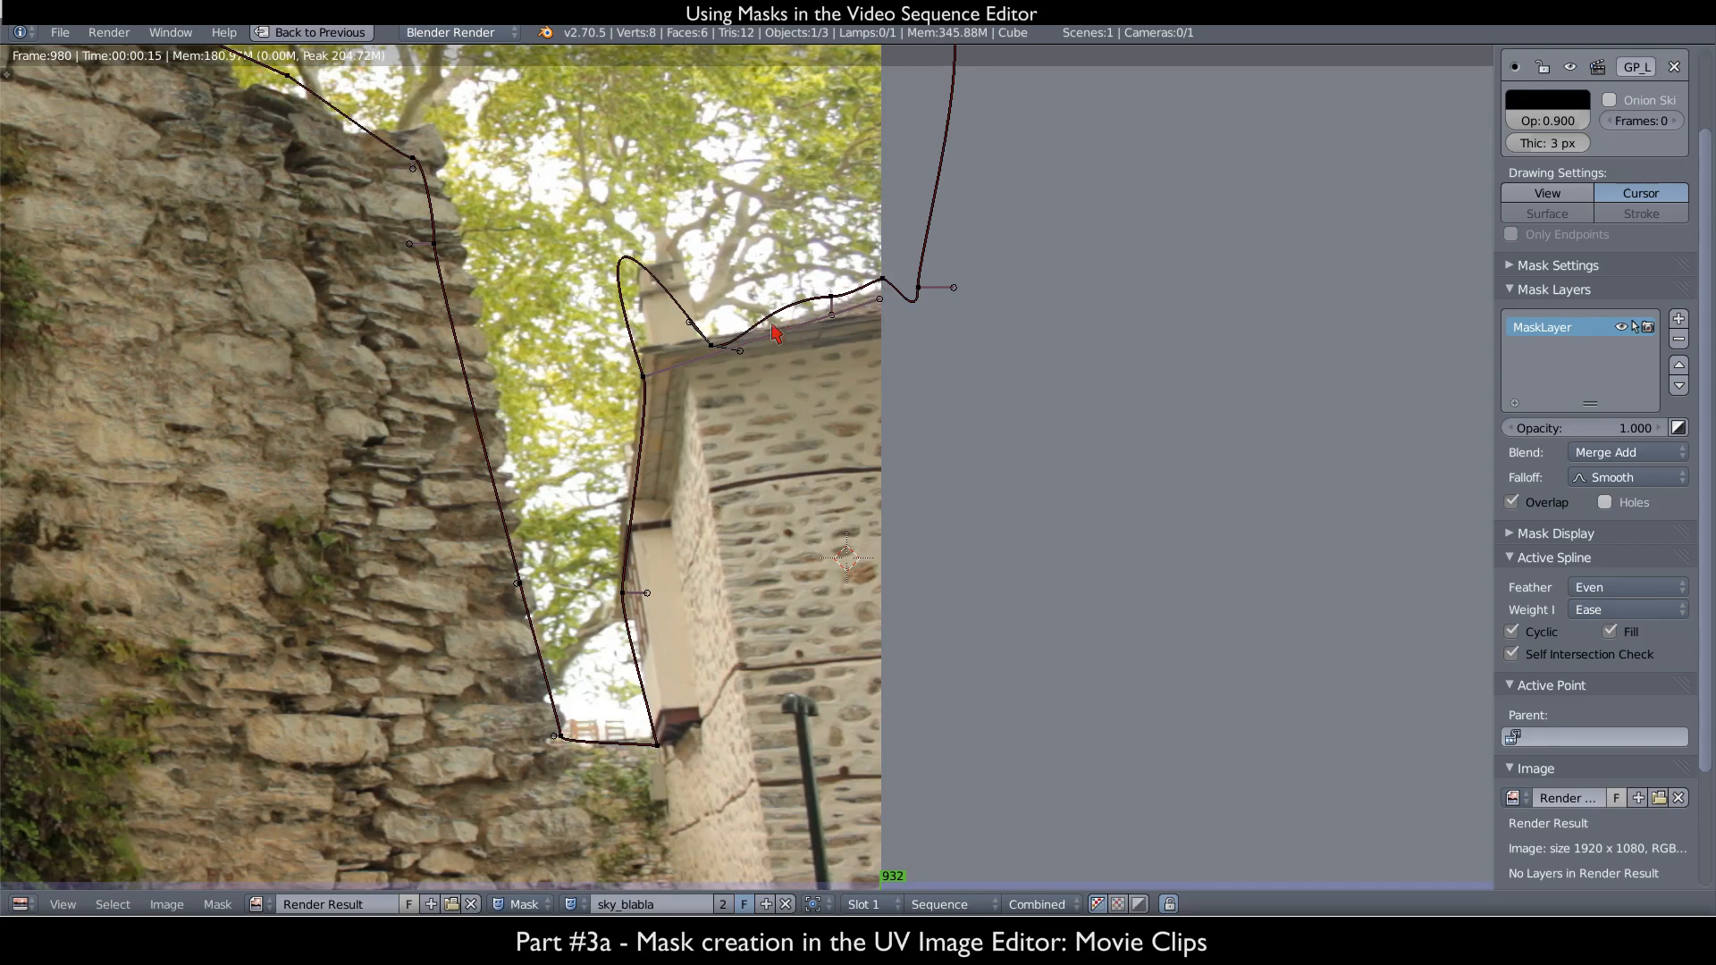
- Add a point above the chimney, set its handle type to Auto and shape the curve around the chimney
ctrl+click(657, 286)
right_drag(661, 287, 704, 212)
key(v)
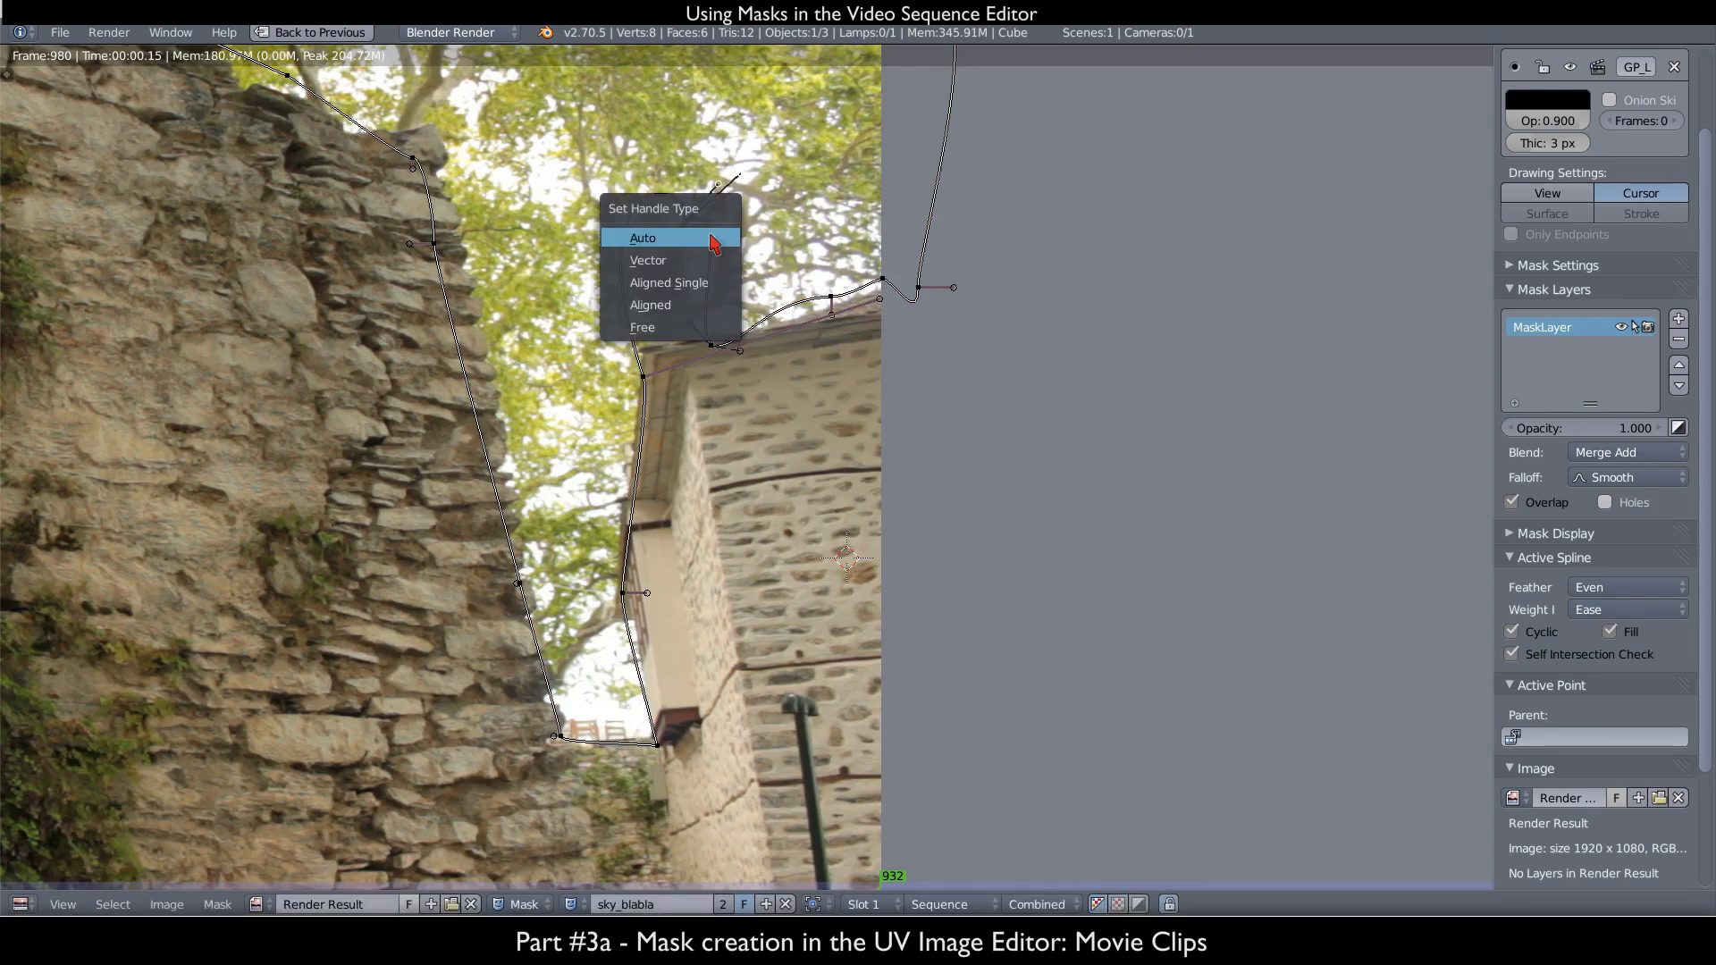
click(715, 240)
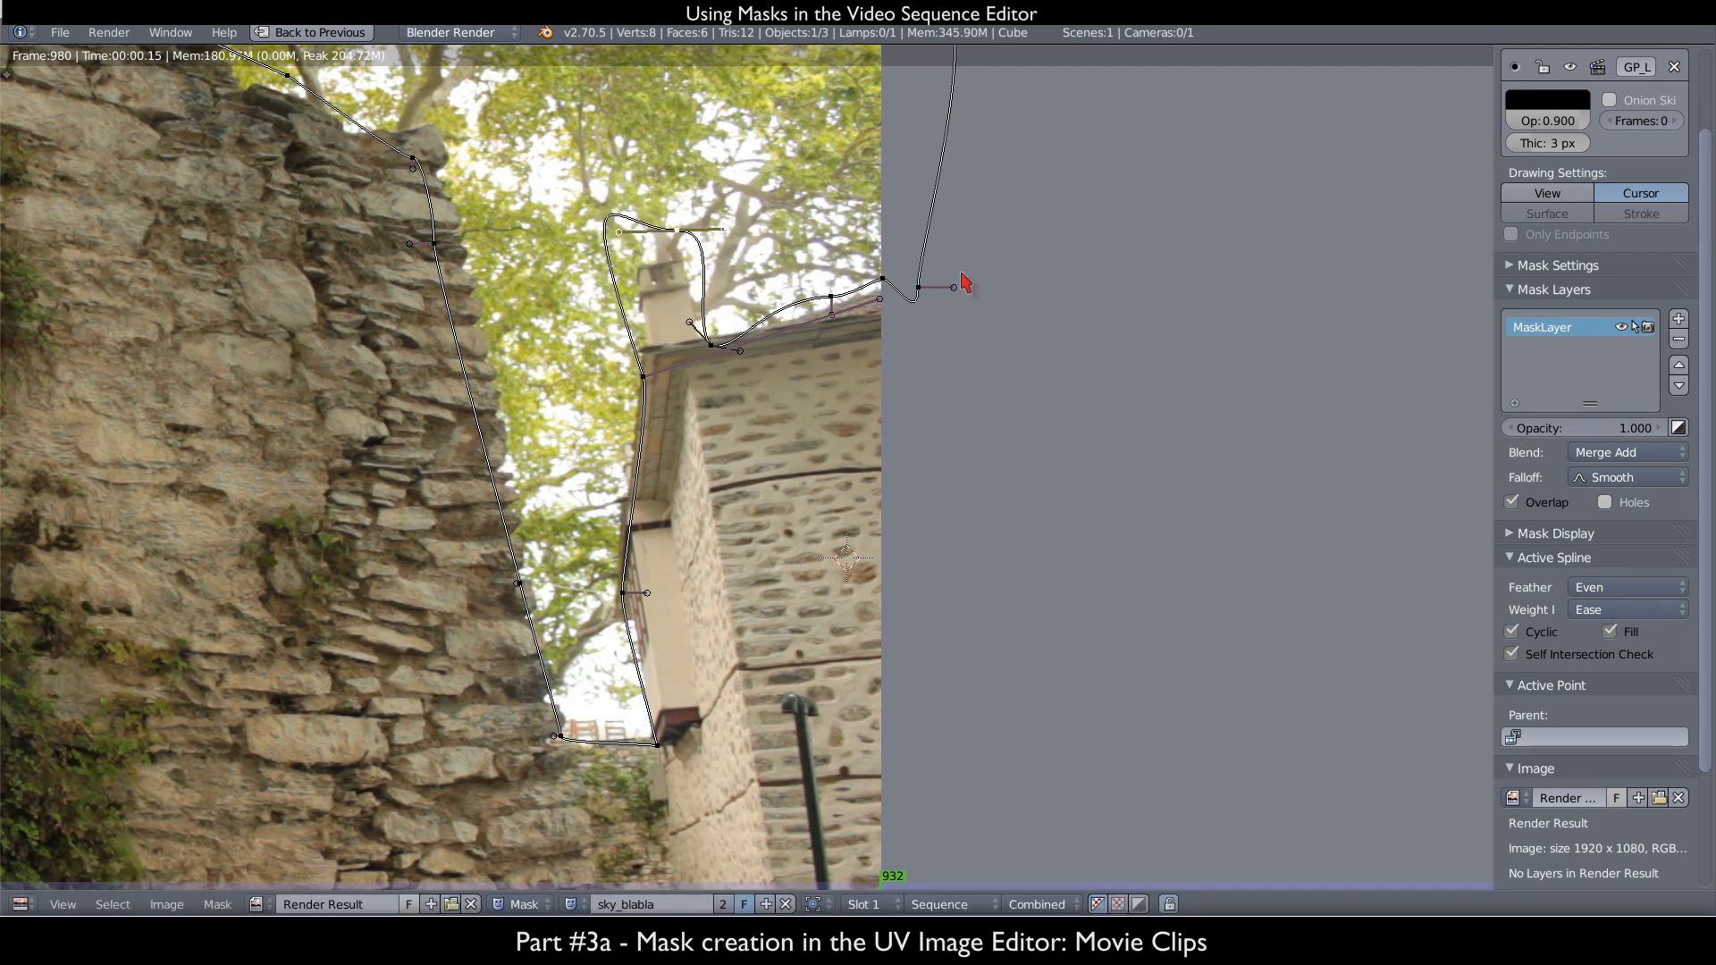
drag(610, 220, 650, 202)
drag(715, 261, 689, 238)
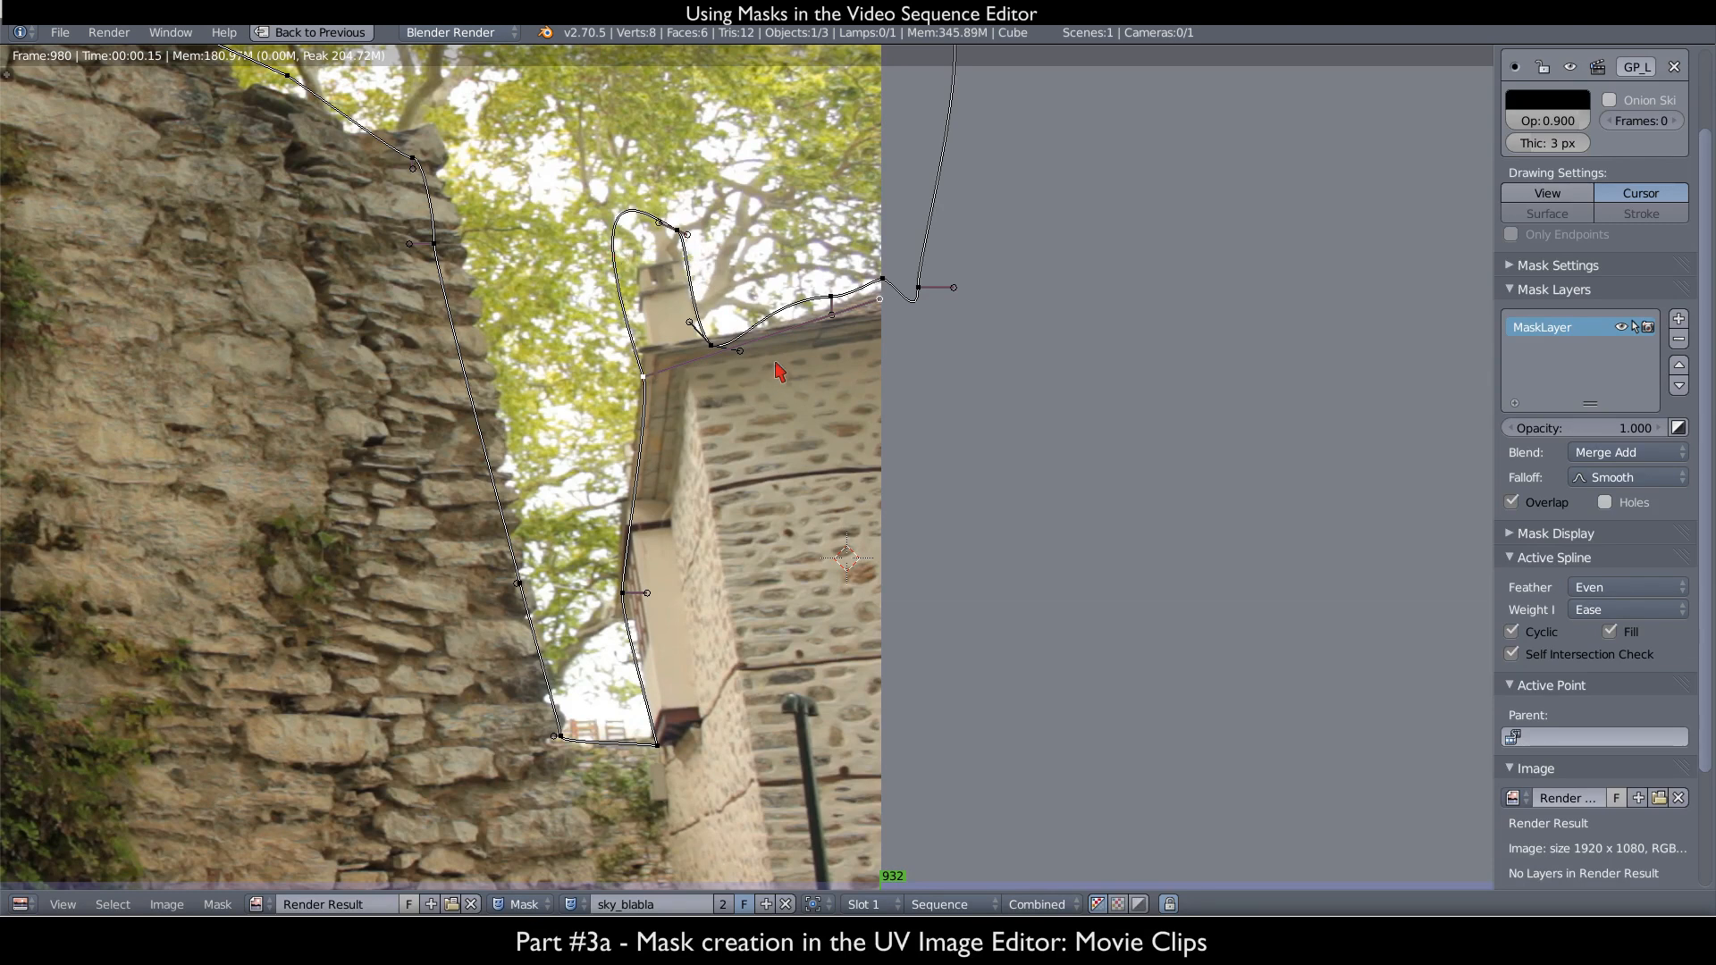
- Add a point along the stone wall's top and pull the outline's upper points closer to the image frame
scroll(871, 352, down, 2)
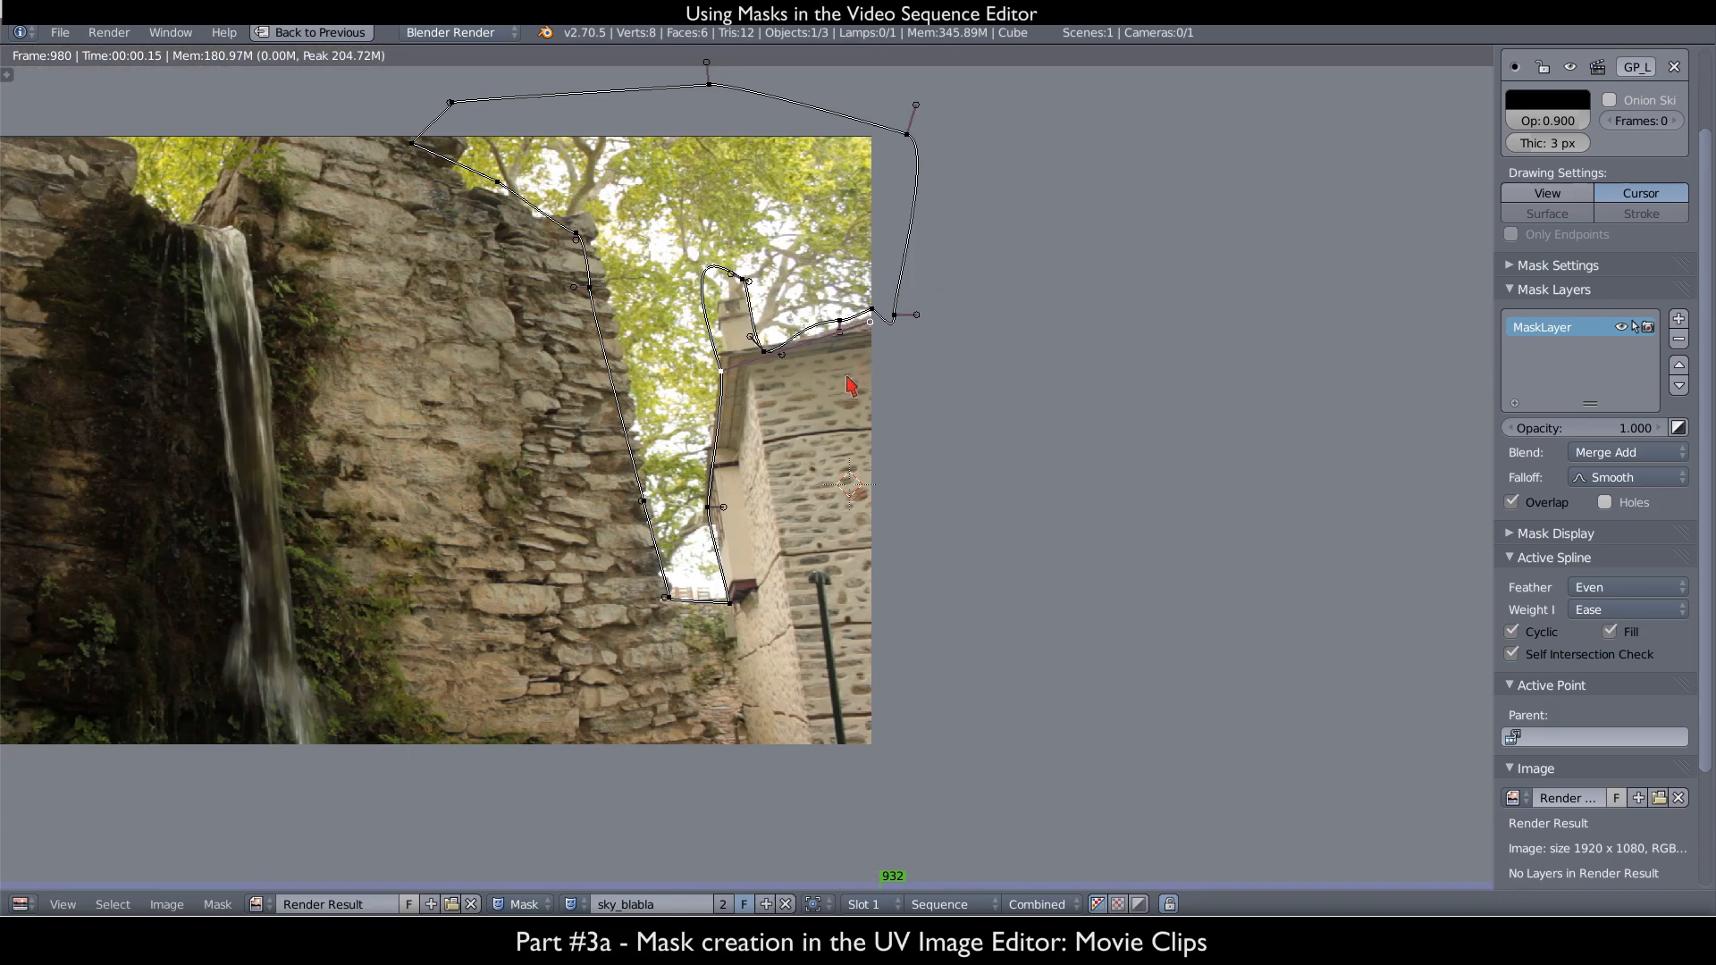
ctrl+click(494, 196)
drag(415, 149, 471, 127)
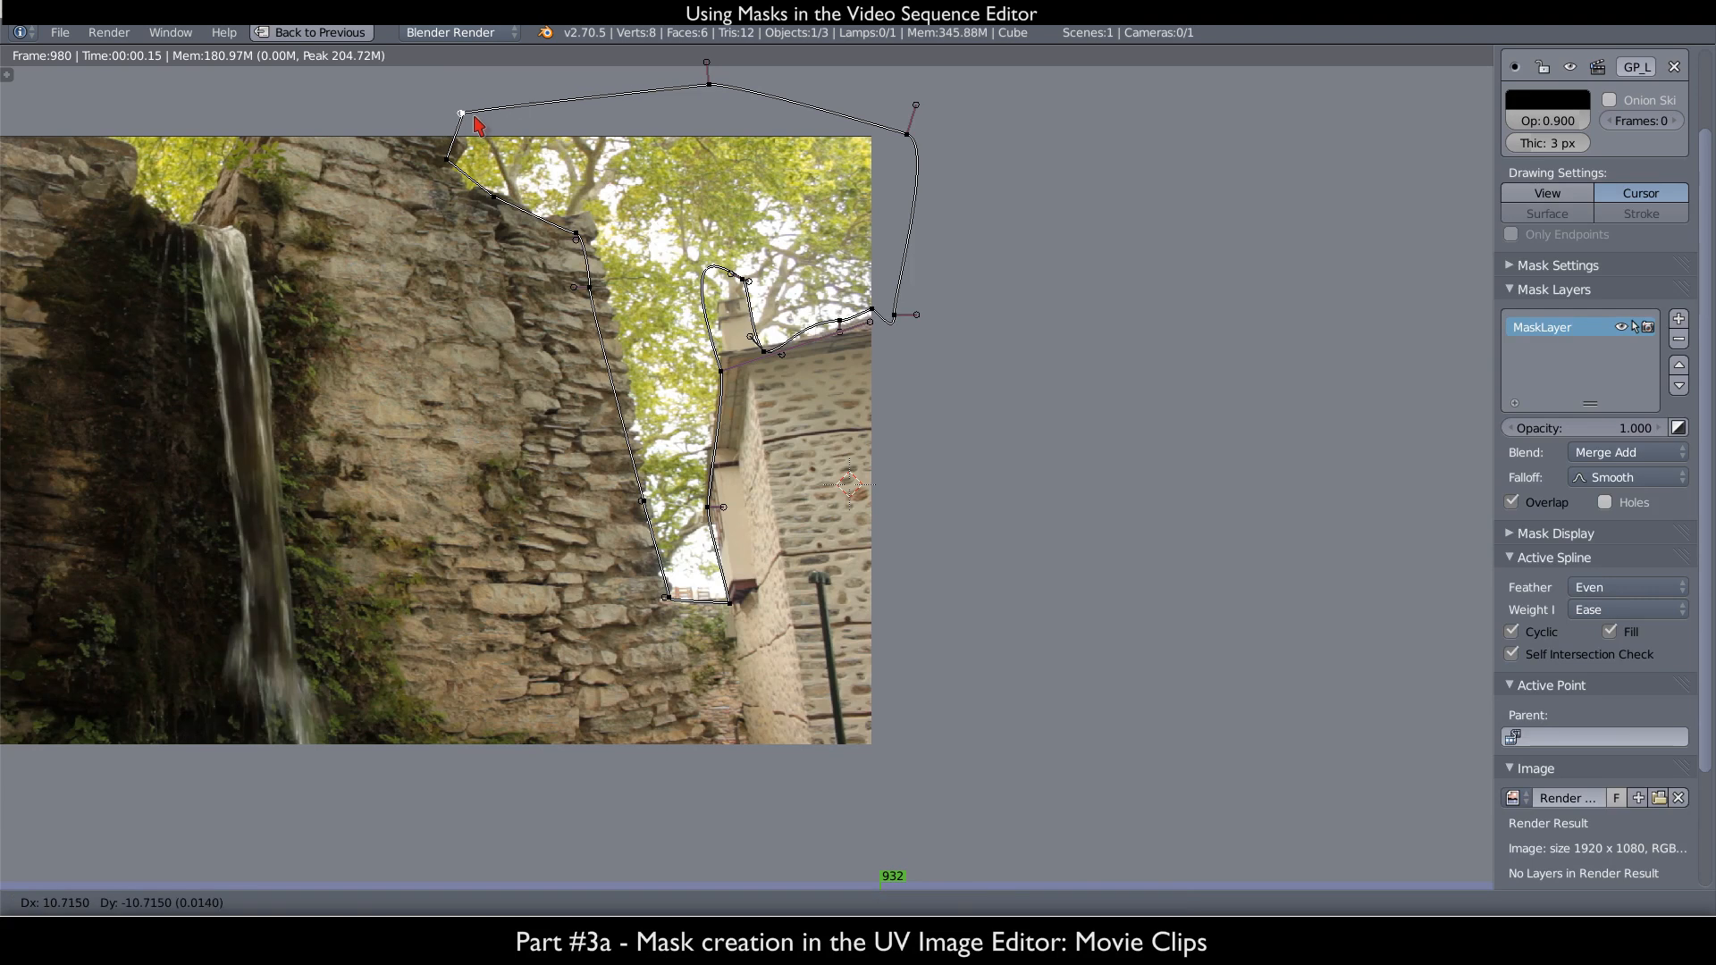
drag(709, 92, 690, 135)
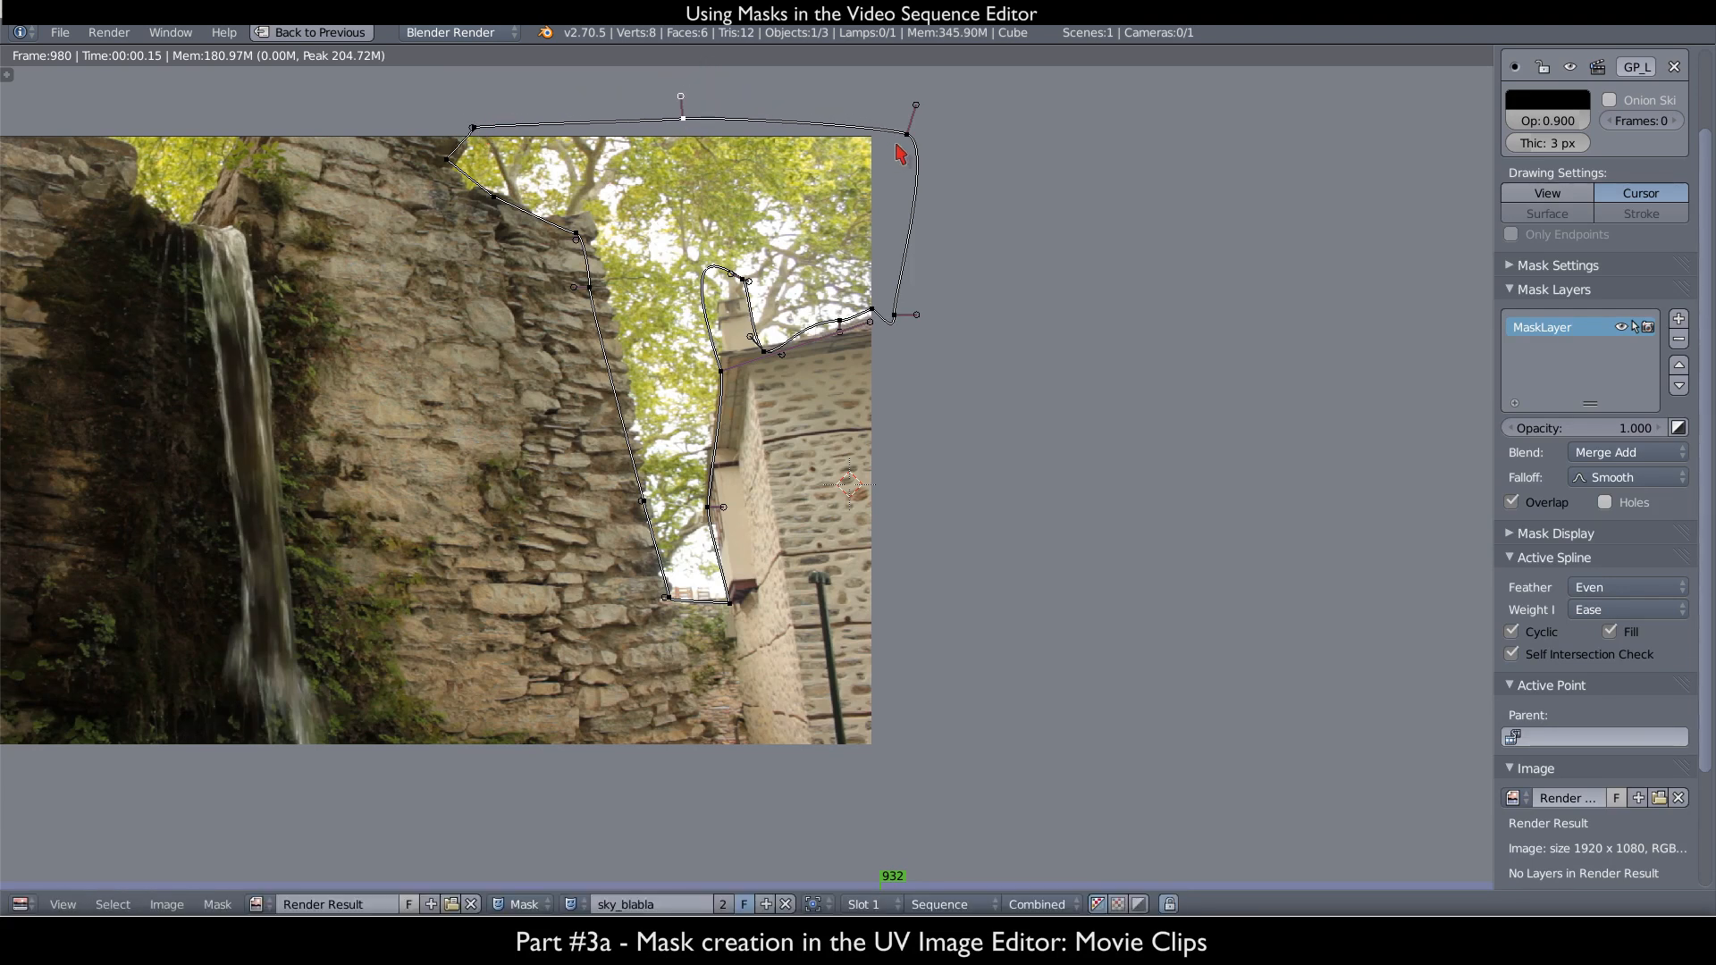
drag(912, 146, 880, 134)
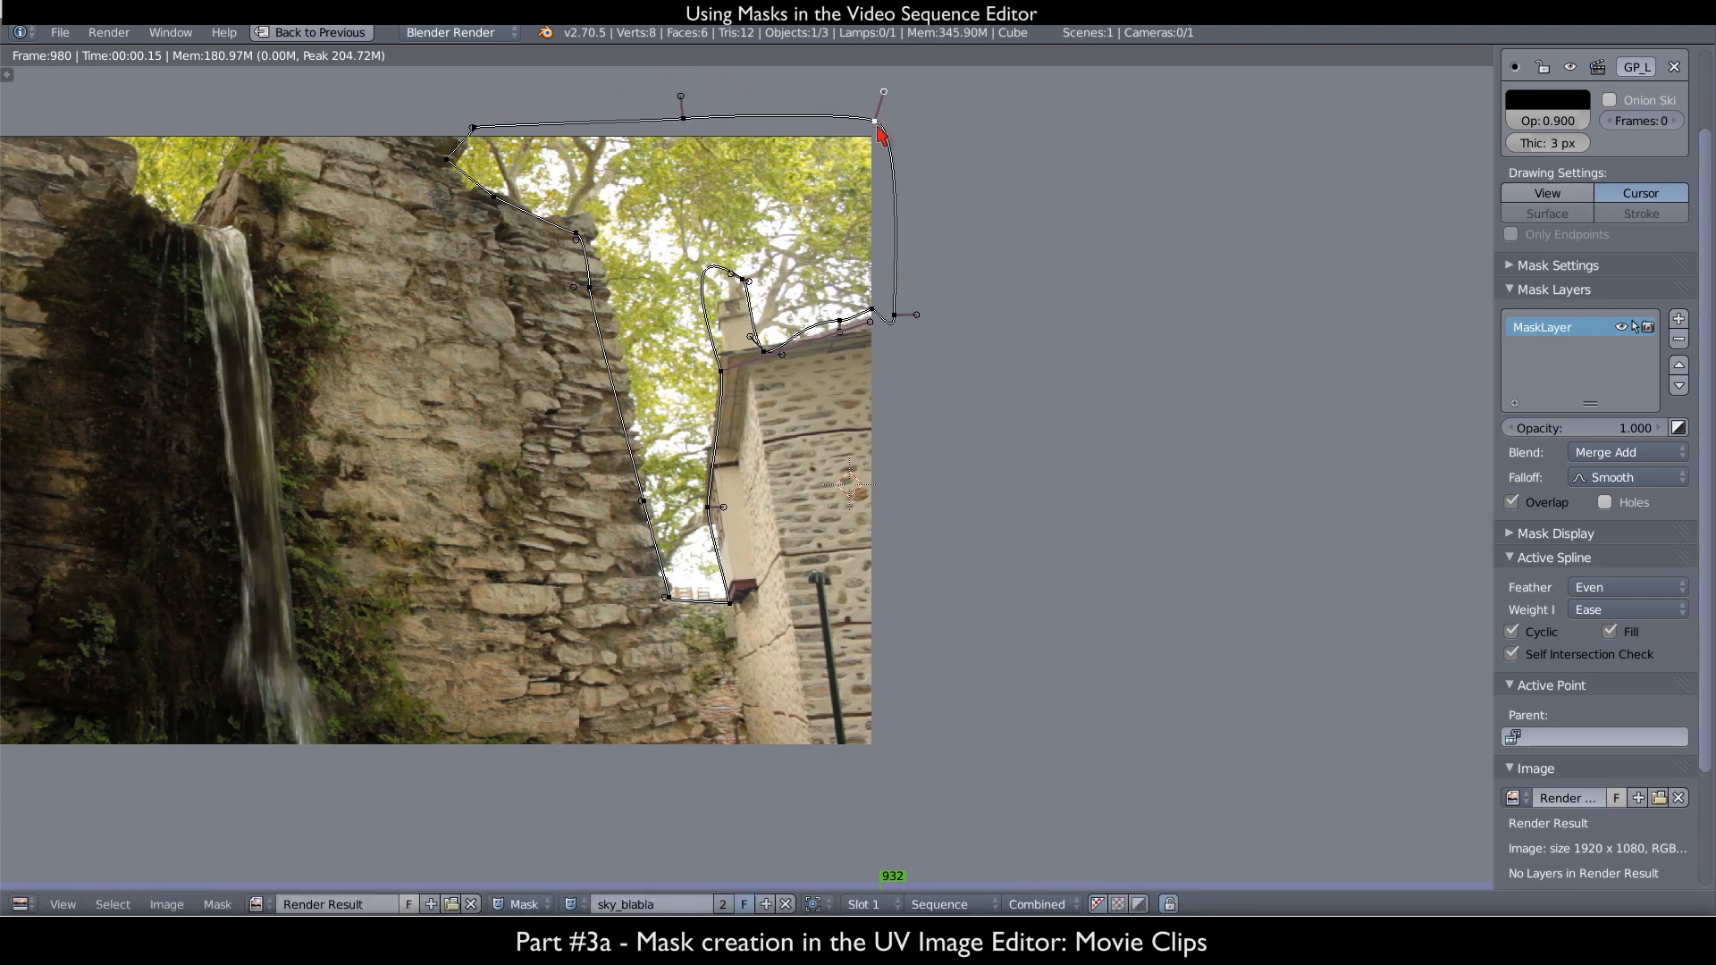
- Delete the extra point outside the image's right edge and straighten the outline along the roof
key(x)
click(901, 321)
right_drag(871, 303, 844, 334)
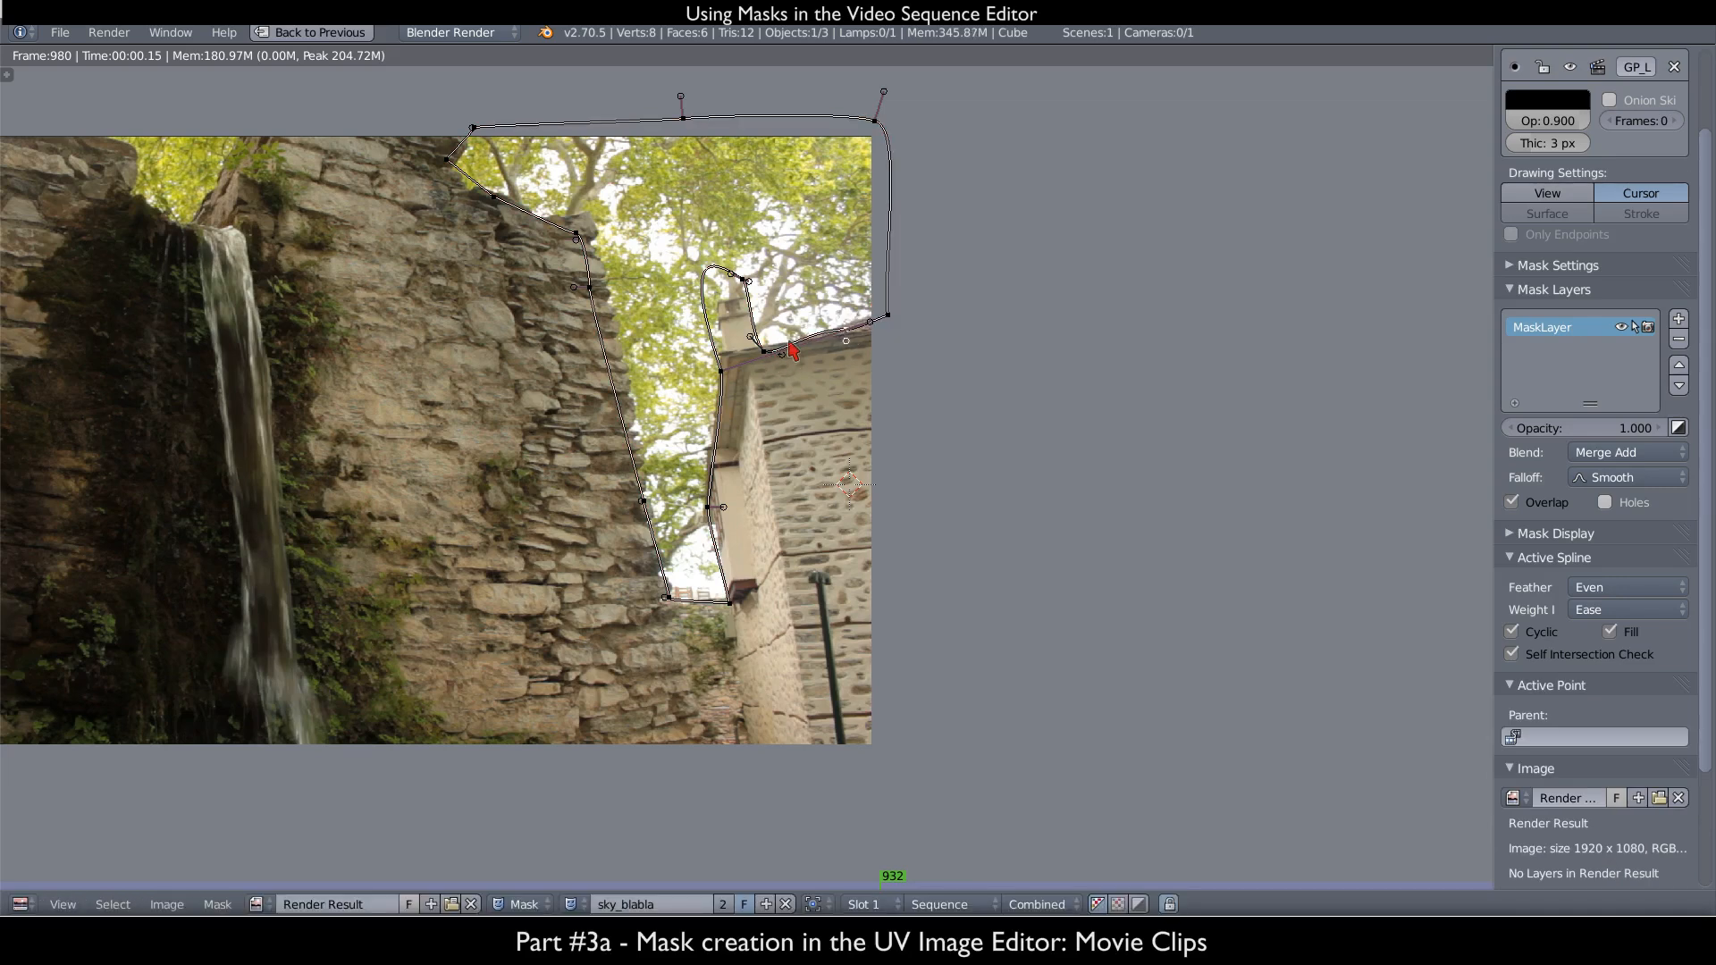
- Add an outward feather to the mask and adjust the upper points along the stone wall to the sky's edge
shift+drag(890, 284, 904, 287)
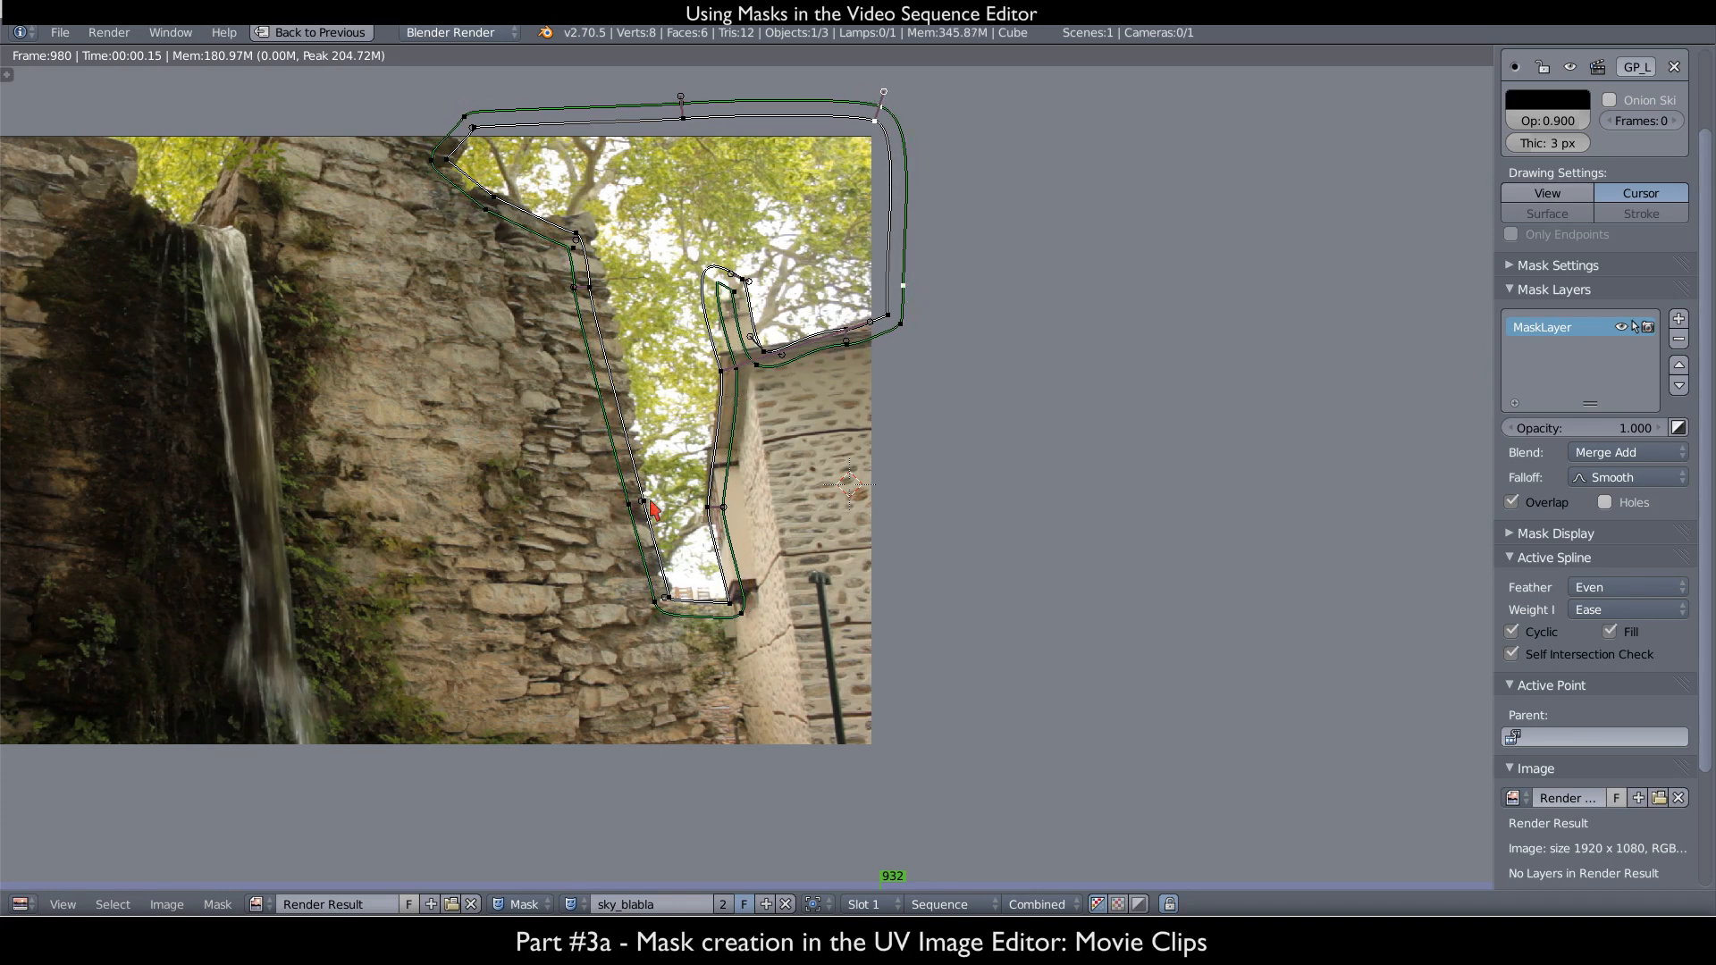
right_drag(597, 285, 614, 287)
right_drag(576, 229, 592, 217)
right_drag(496, 196, 455, 155)
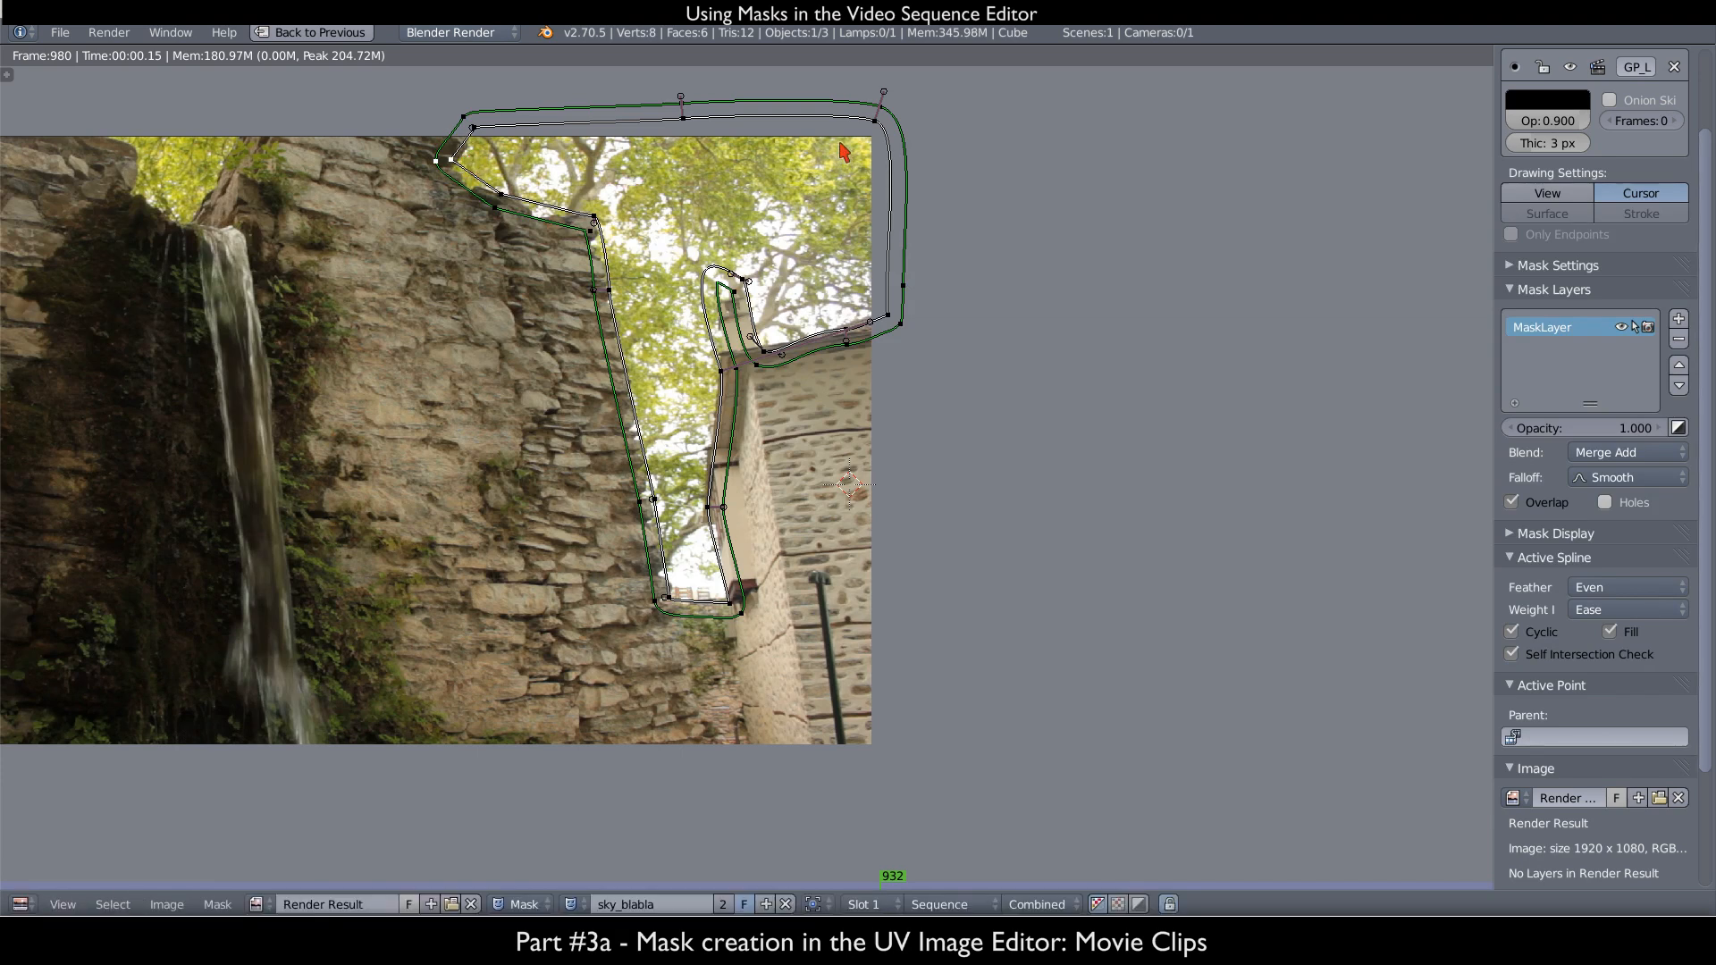
- Move the mask's upper and right-side points inward to the image's borders
right_drag(679, 121, 682, 145)
right_drag(874, 139, 861, 160)
right_drag(883, 324, 873, 317)
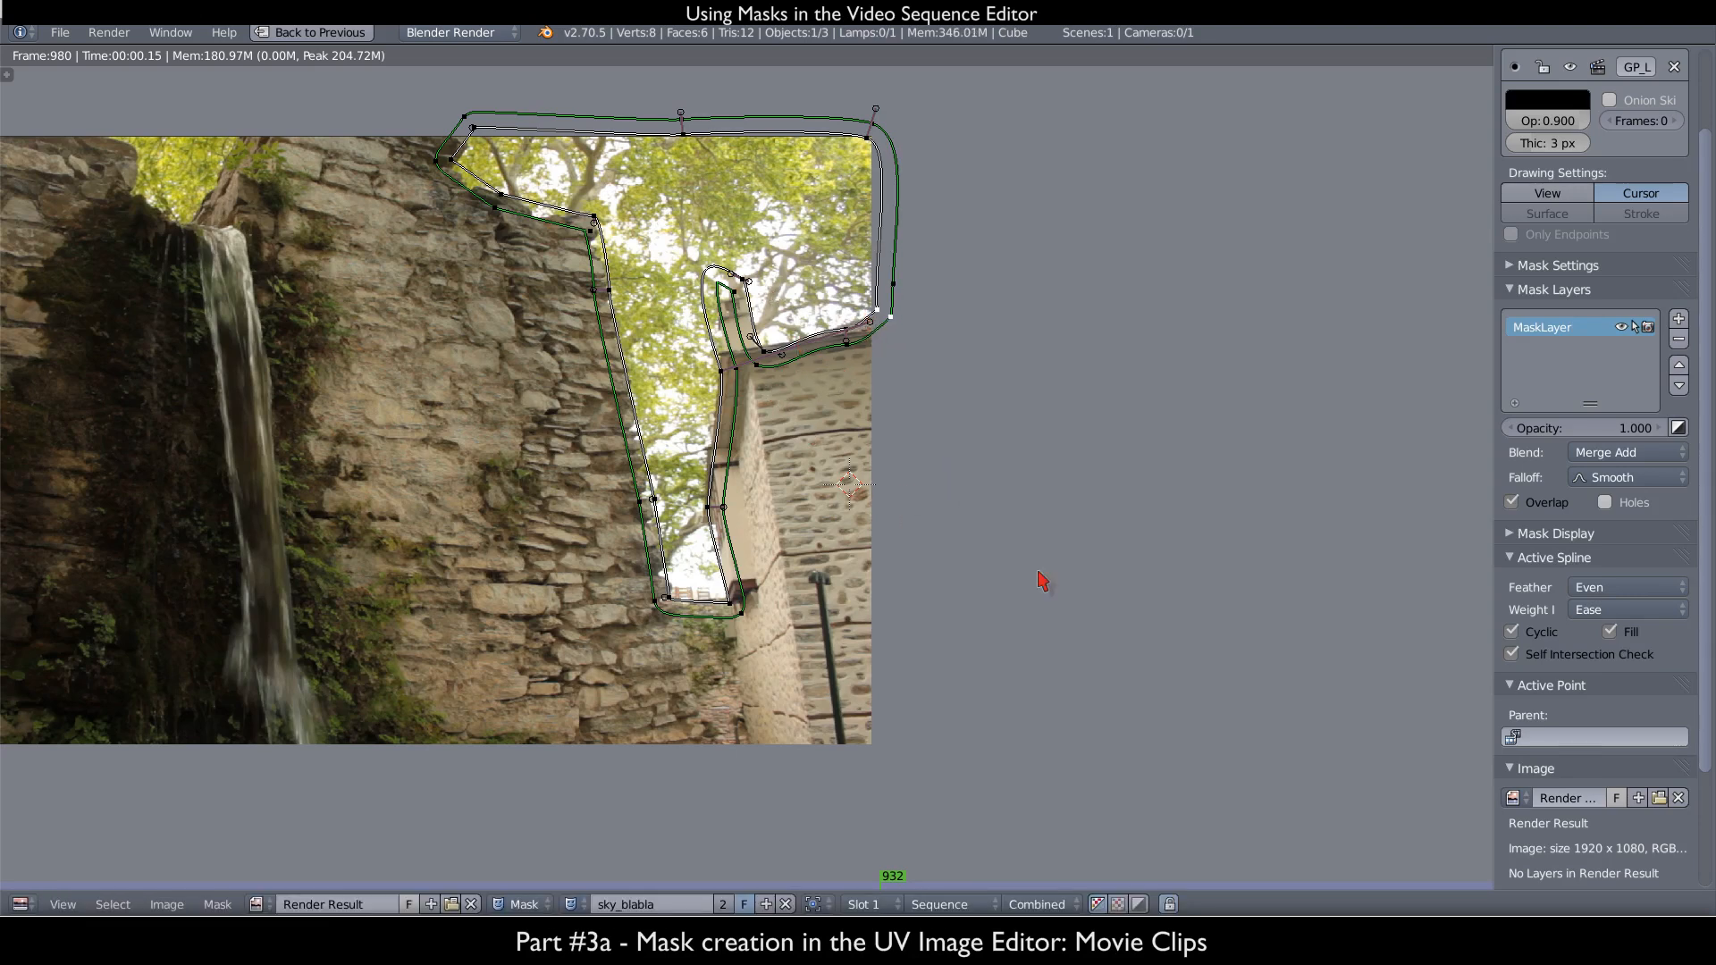
- Save the file and turn on the mask overlay in the Mask Display settings
key(ctrl+s)
click(1542, 534)
click(1511, 588)
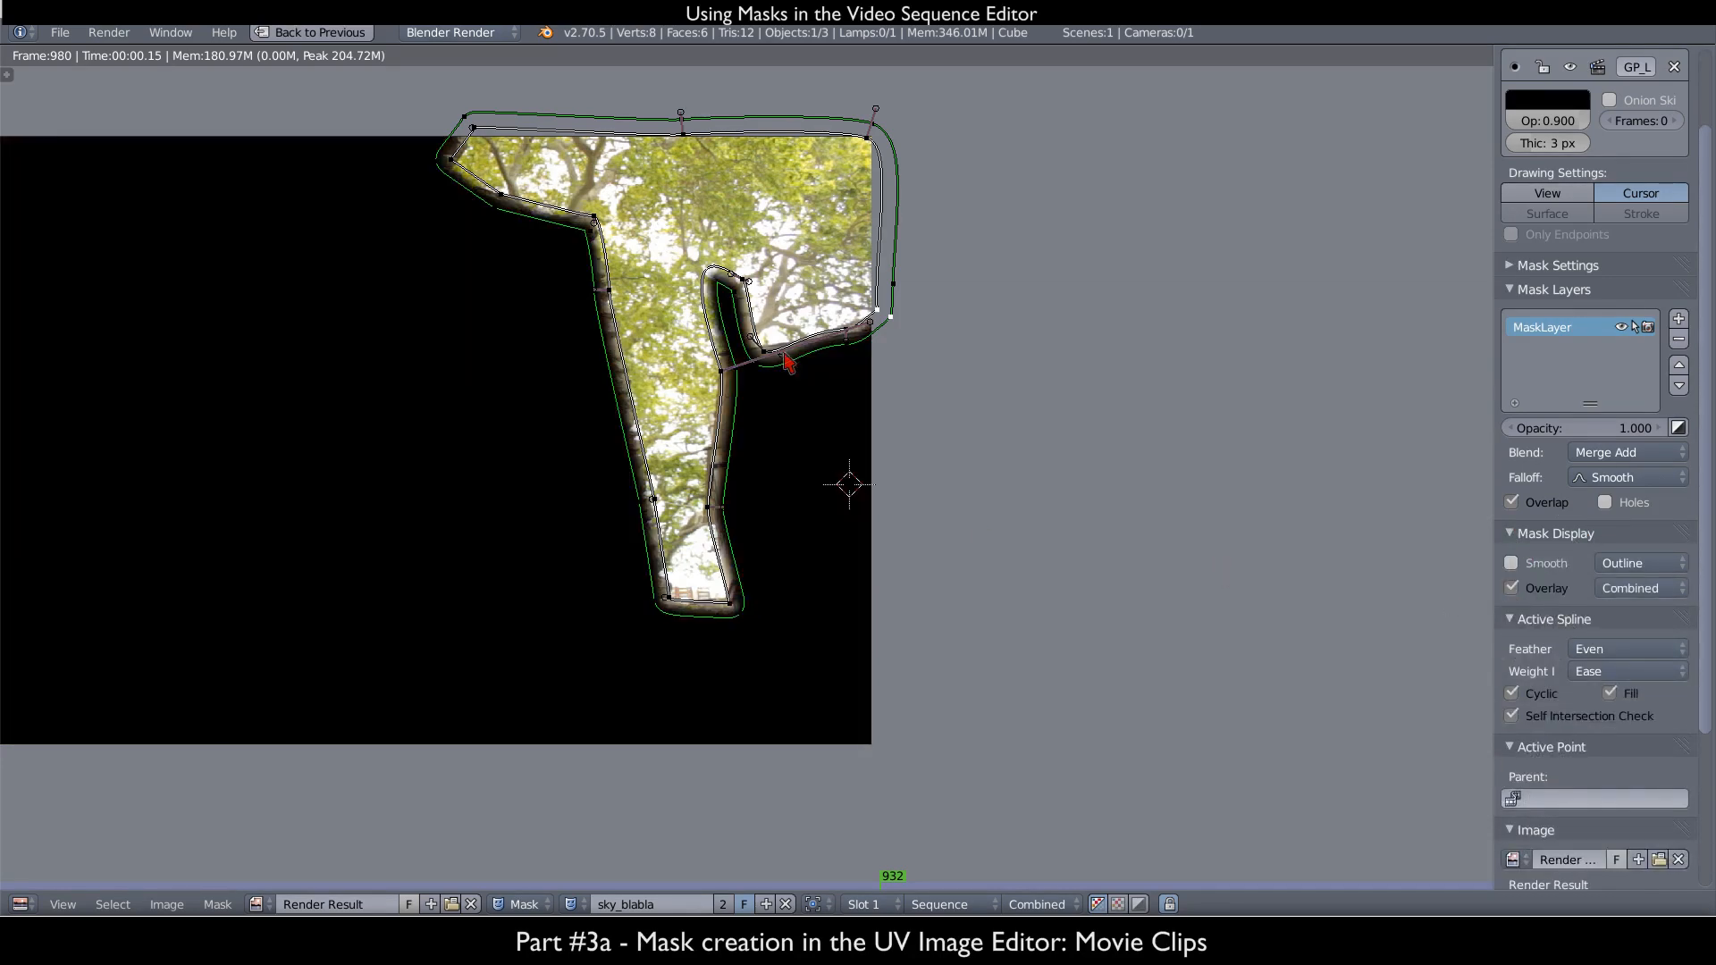
- Move the house wall point and the two lowest points of the sky gap inward to tighten the masked area
scroll(718, 424, up, 4)
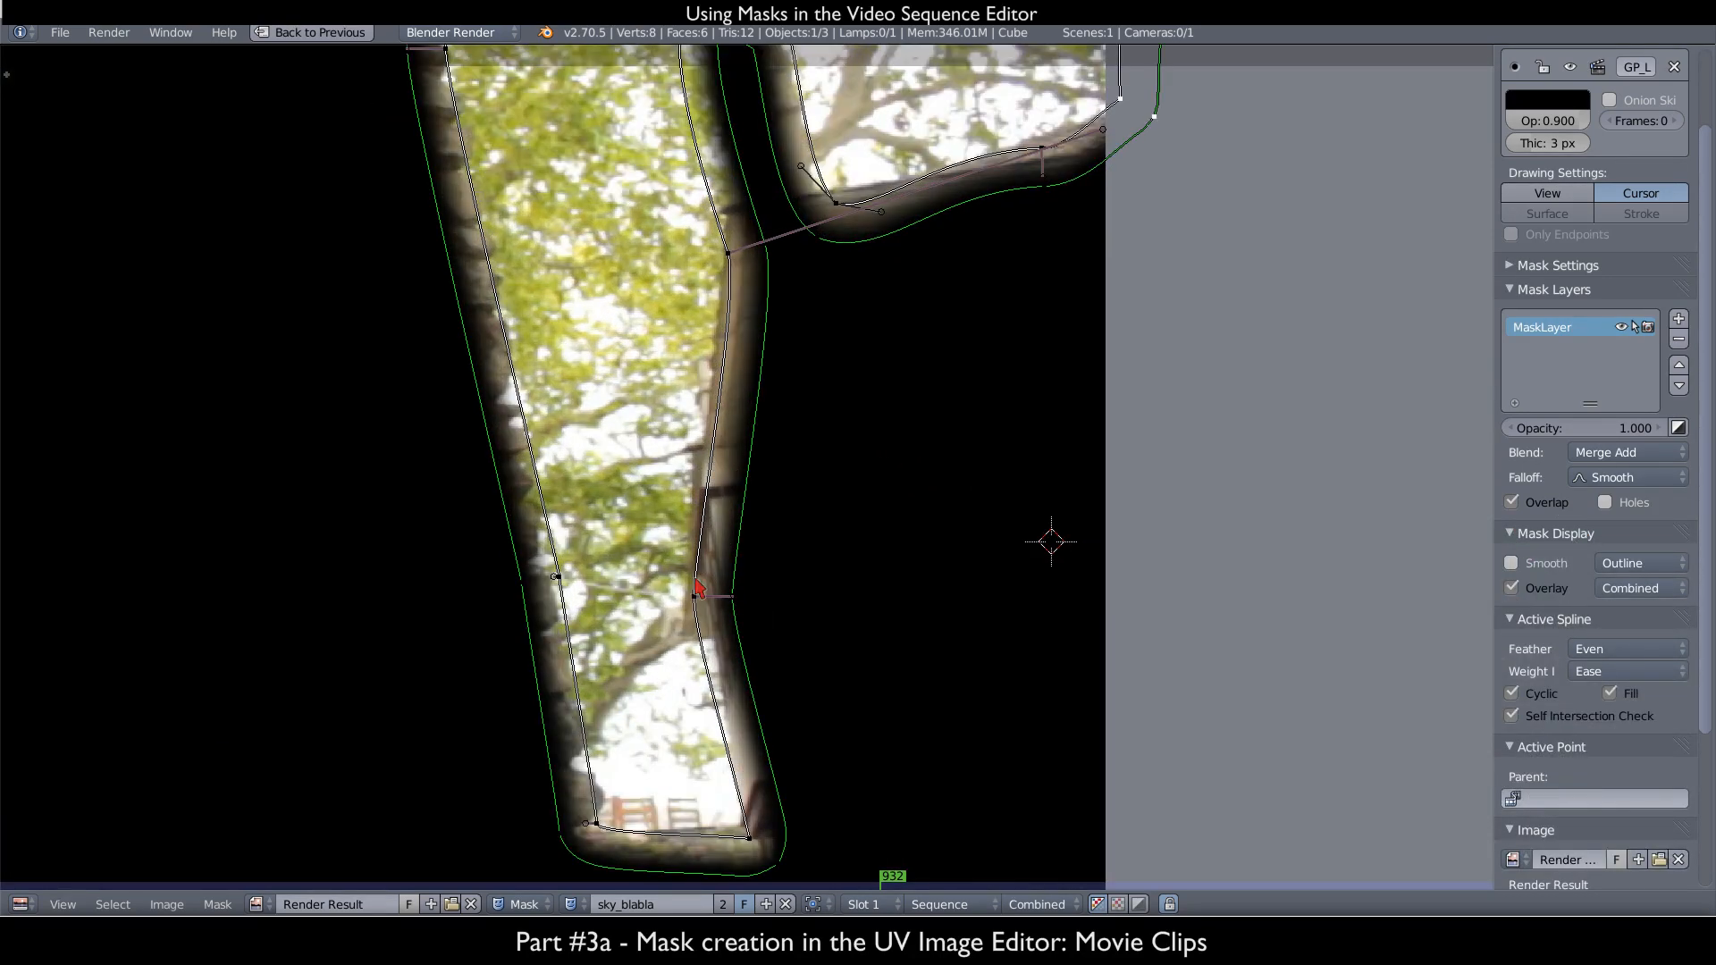
drag(695, 605, 680, 607)
drag(753, 838, 739, 824)
click(598, 825)
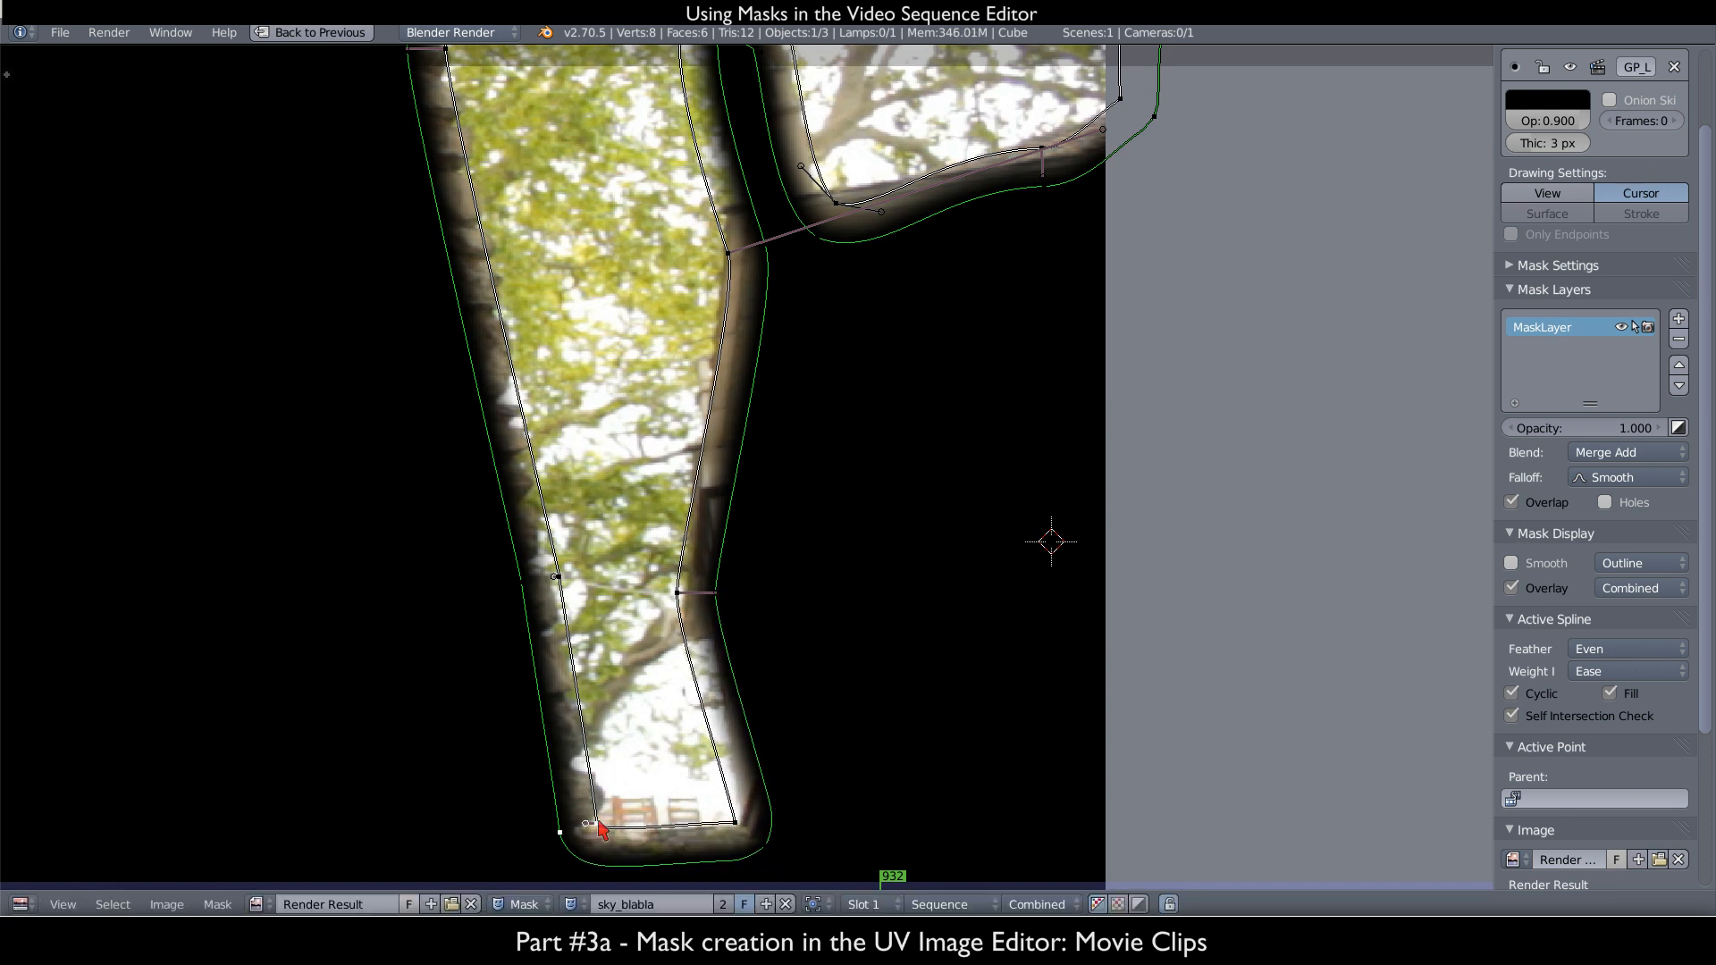
drag(601, 829, 621, 813)
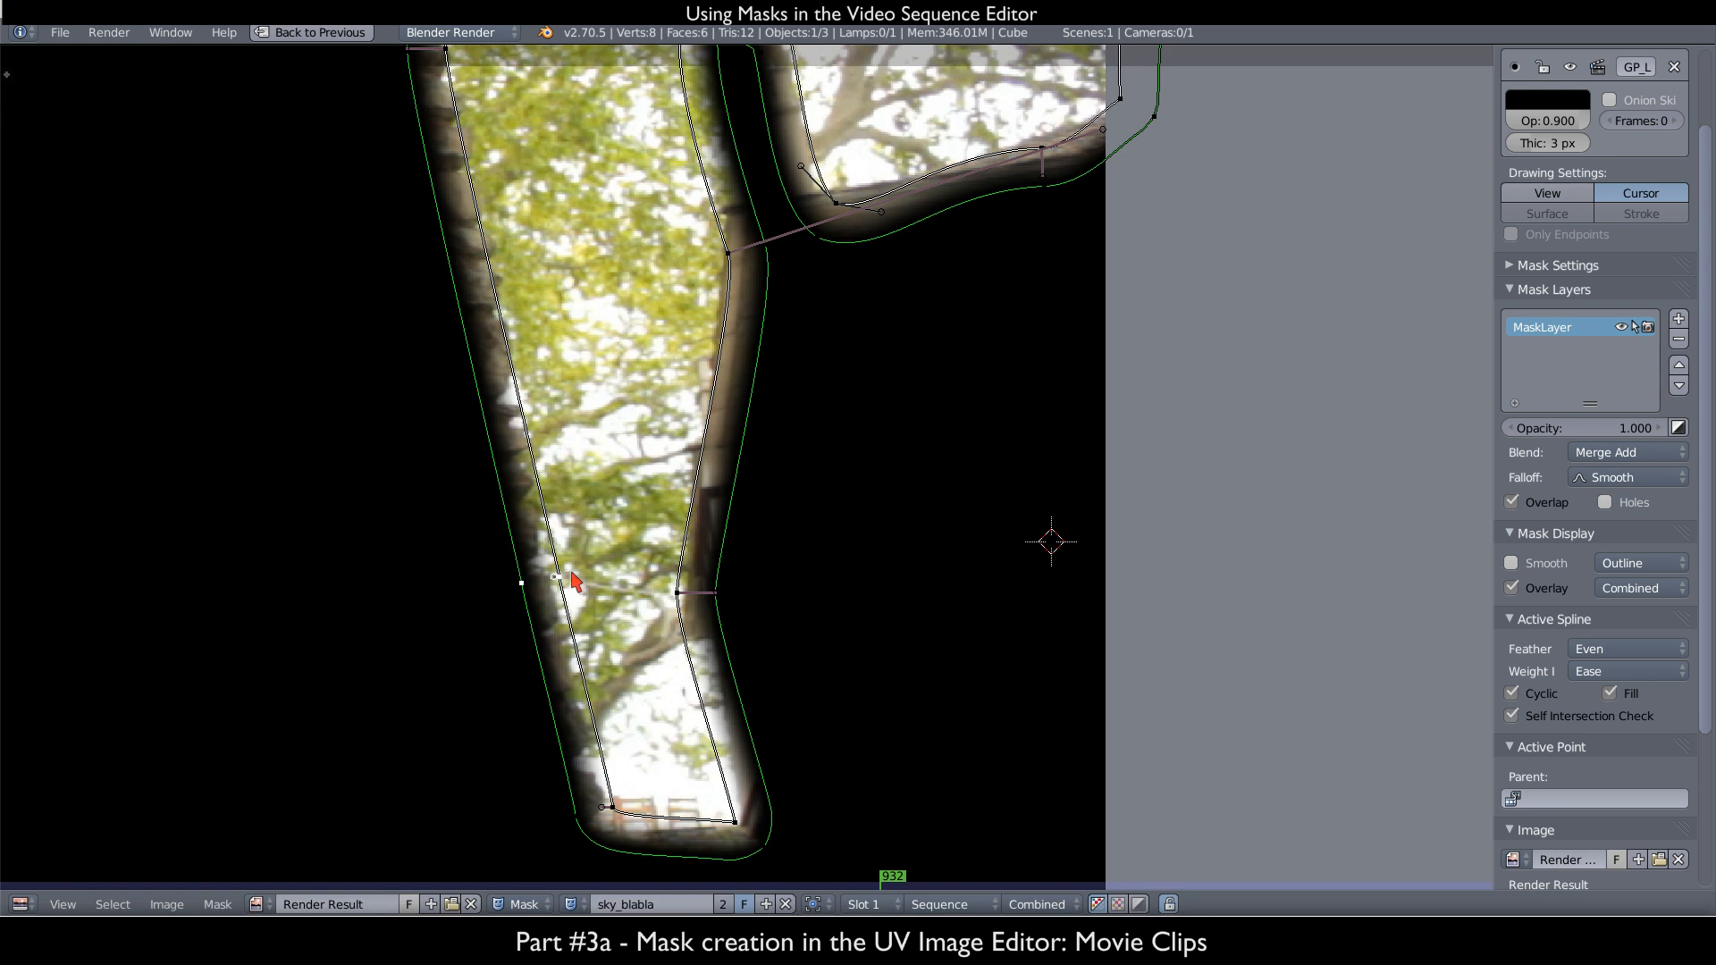
- Reposition the mask points along the stone wall's edge of the sky gap to fit the wall outline
drag(571, 573, 569, 567)
middle_drag(469, 329, 462, 450)
right_click(441, 173)
key(g)
click(466, 173)
middle_drag(445, 293, 478, 609)
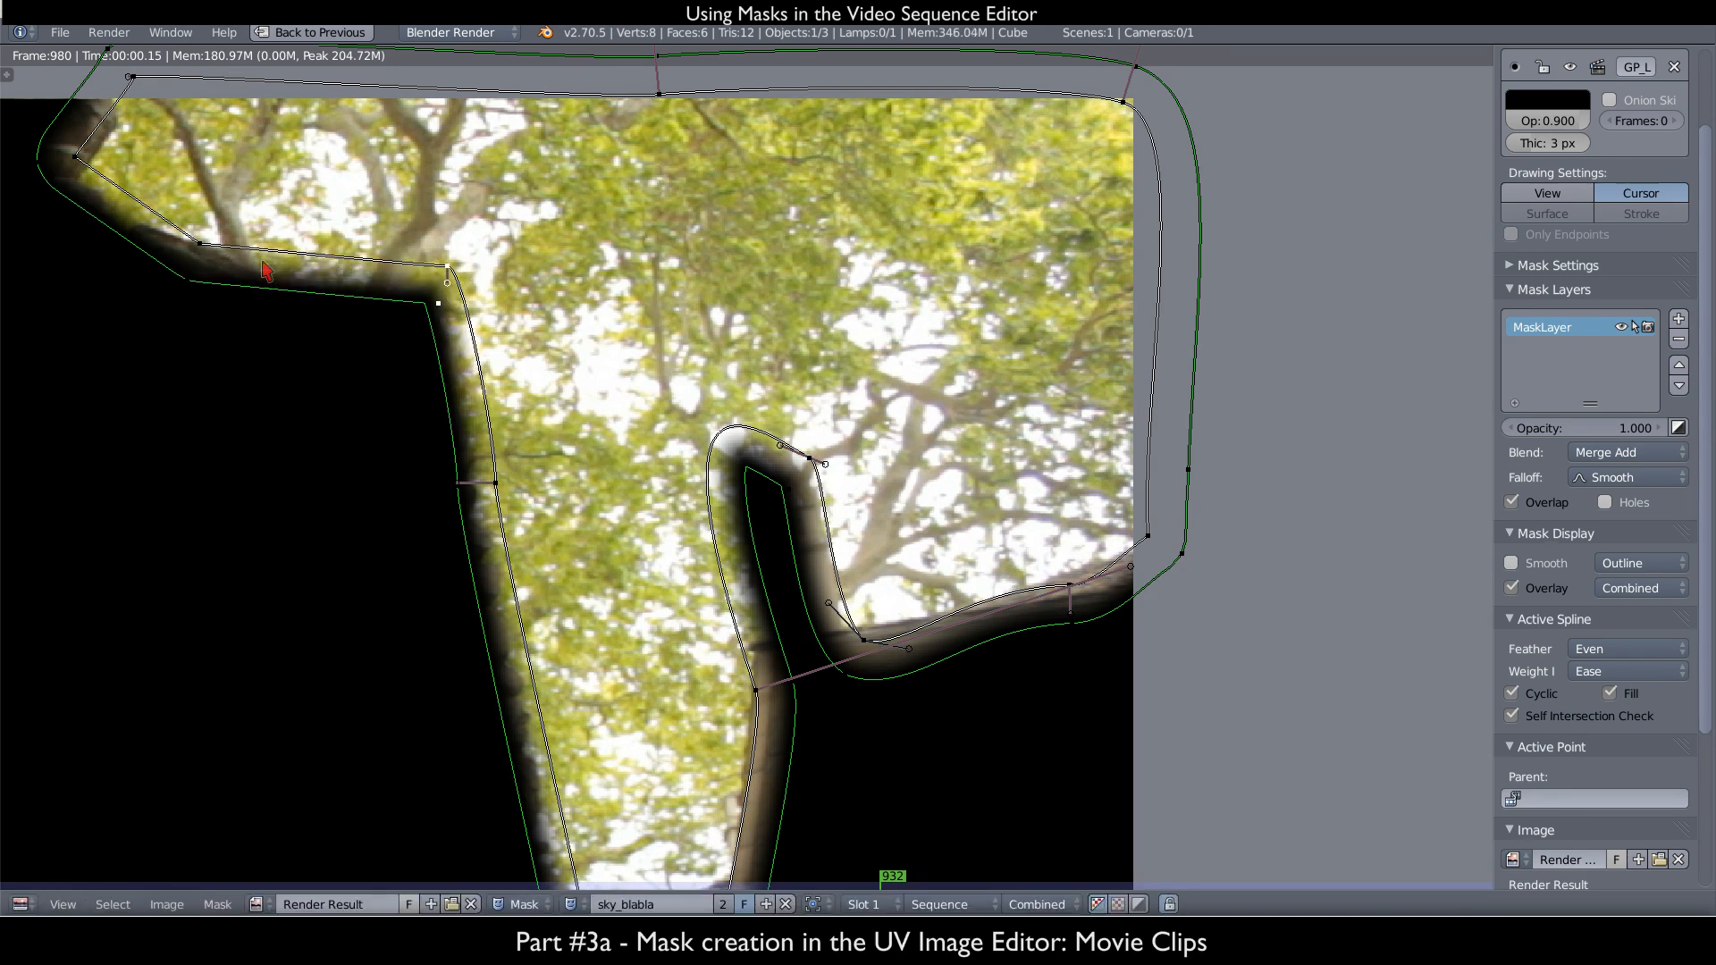
- Adjust the mask's point at the stone wall's upper tip and bring the nearby upper corner and its feather down to the image border
middle_drag(177, 209, 289, 391)
key(g)
click(211, 348)
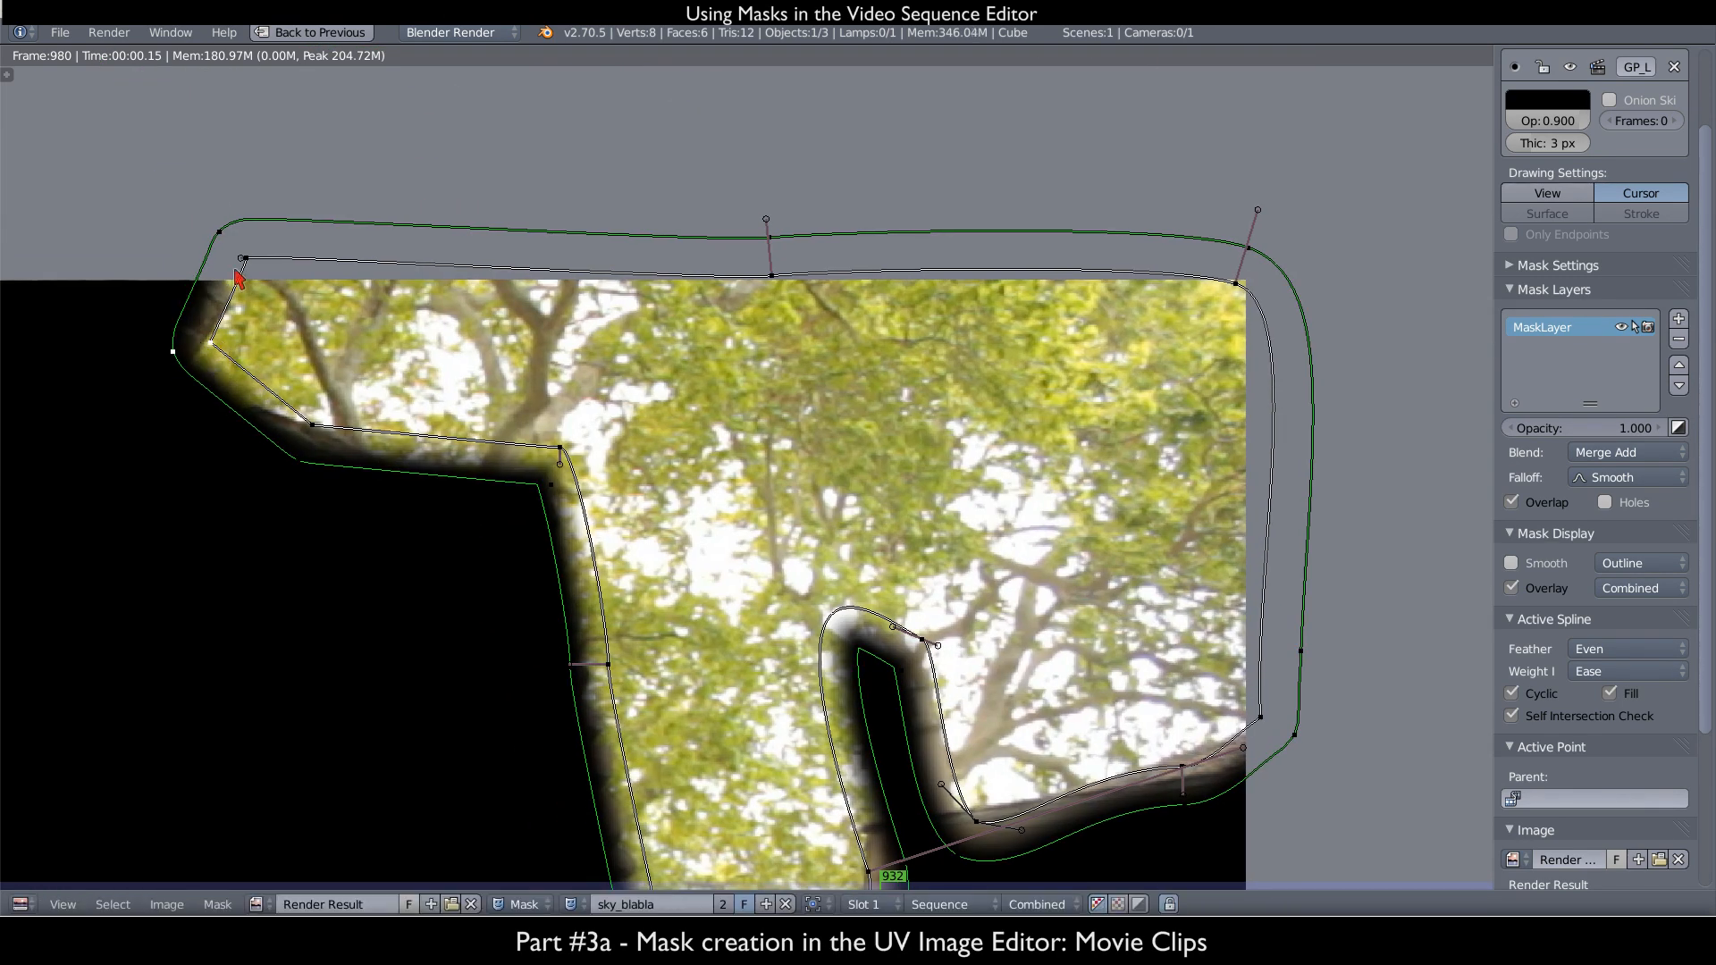
key(g)
click(245, 279)
key(g)
click(250, 291)
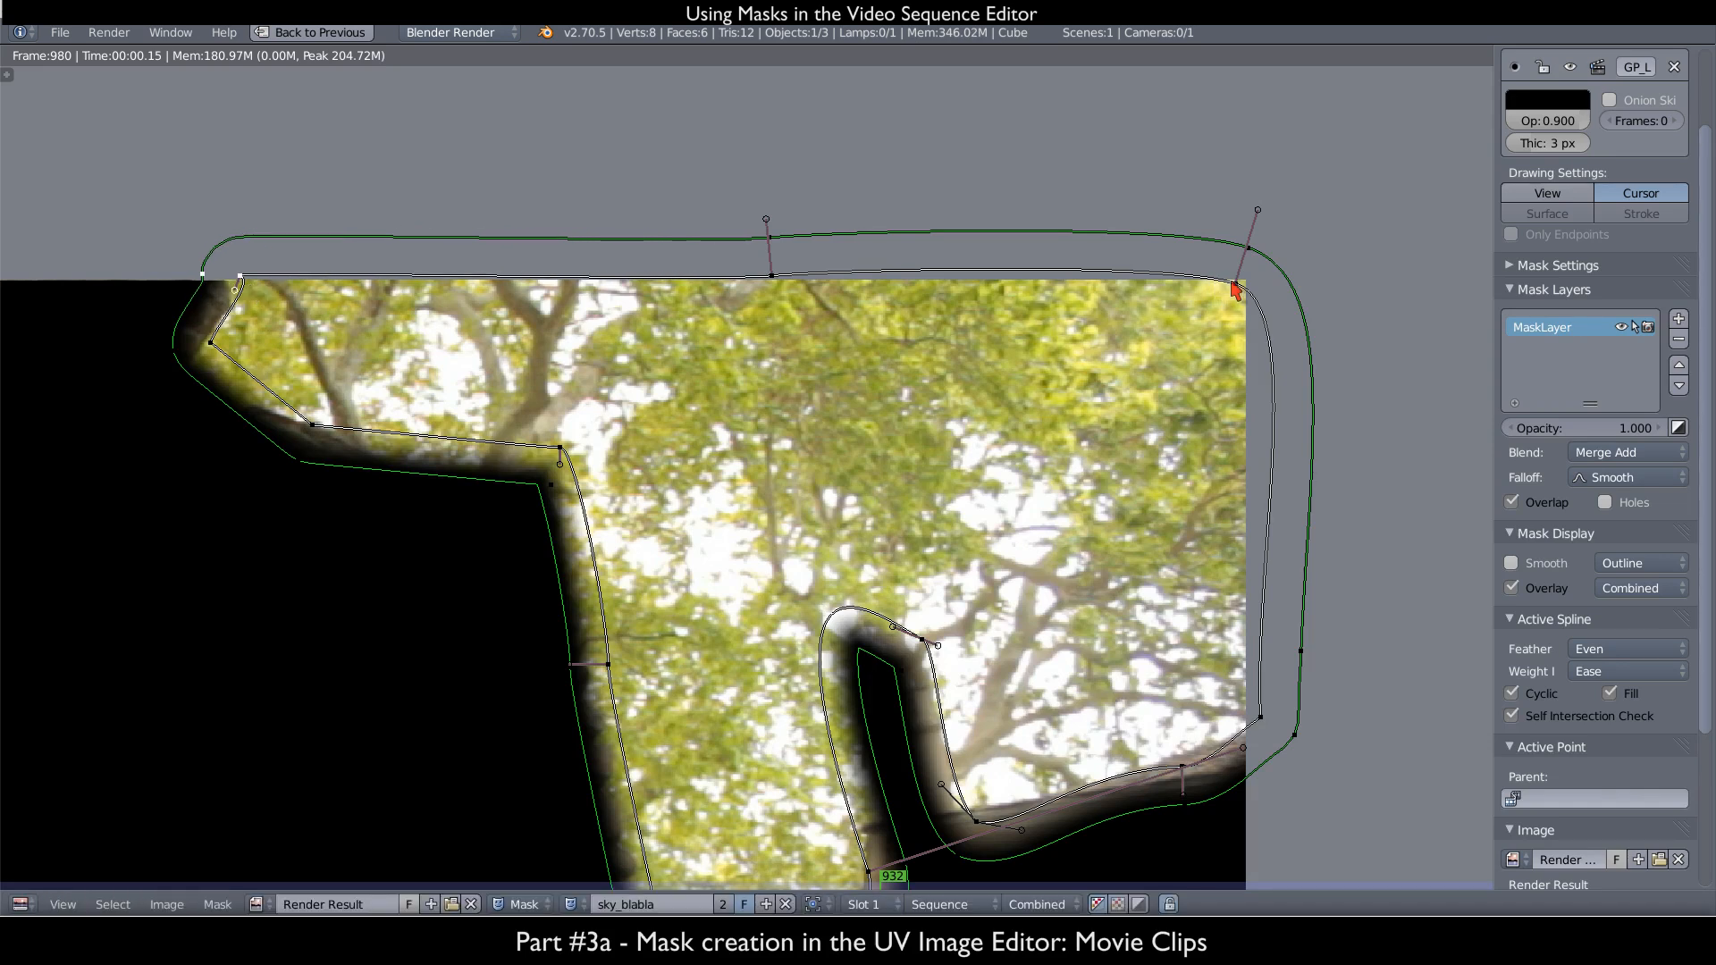
- Set the upper house-side corner point's handles to Vector, move it to the image corner and save the file
right_click(1239, 281)
key(v)
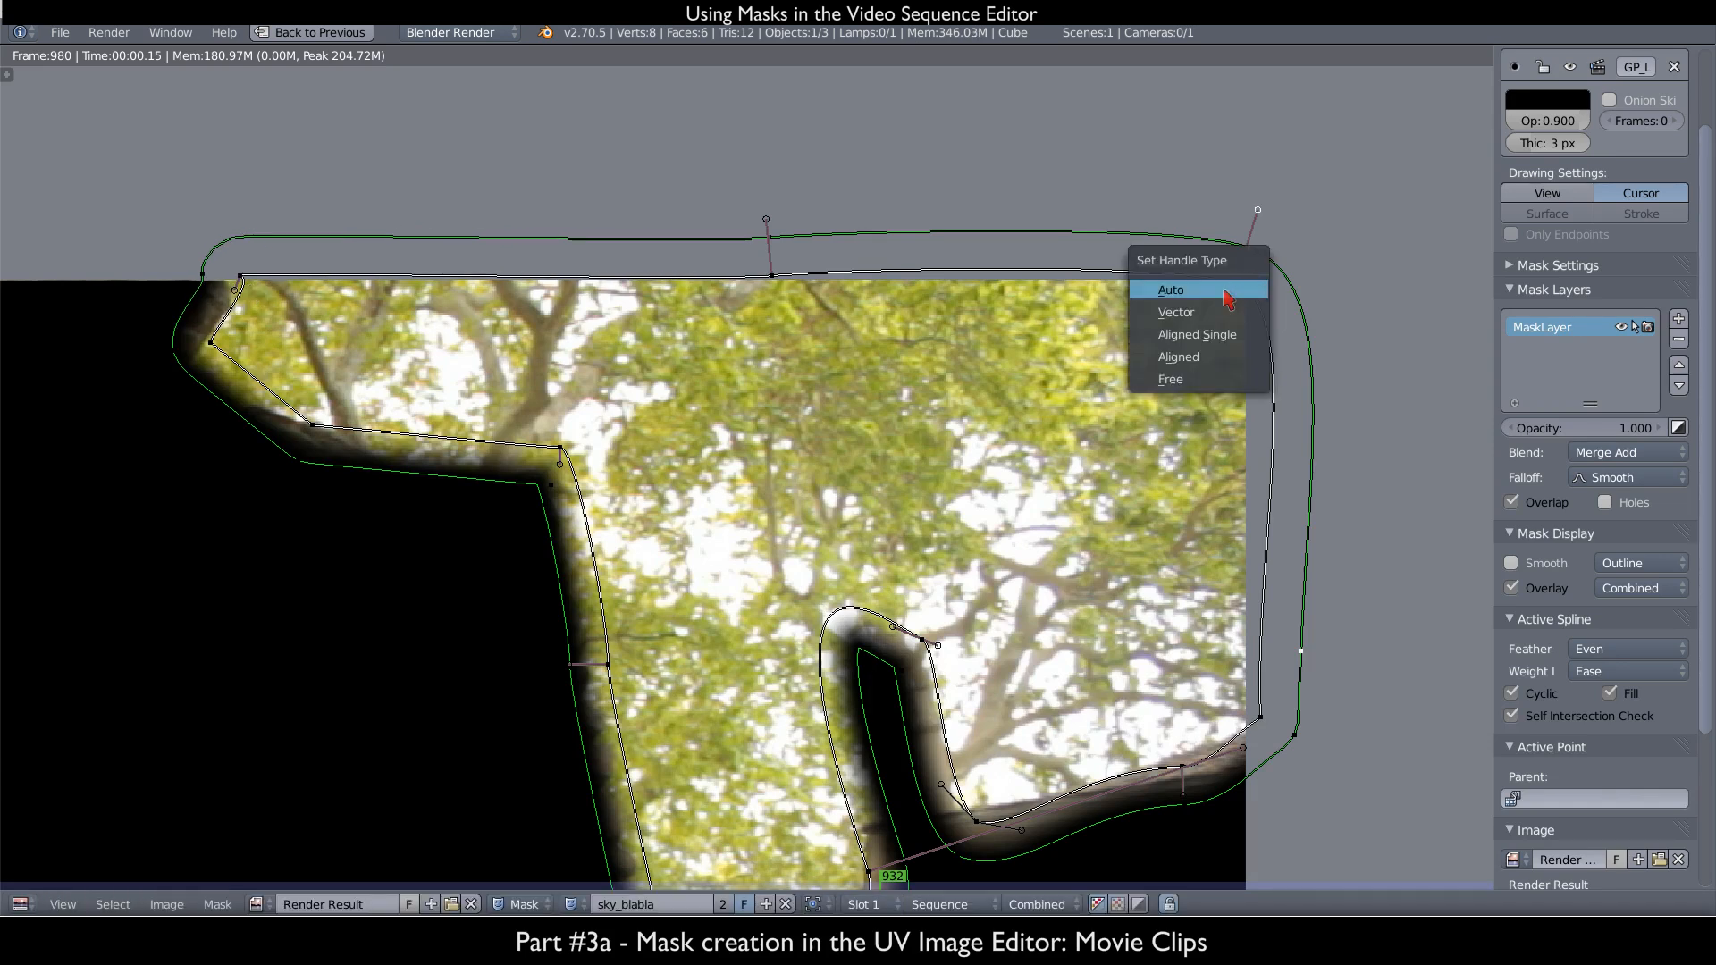
click(1224, 356)
key(v)
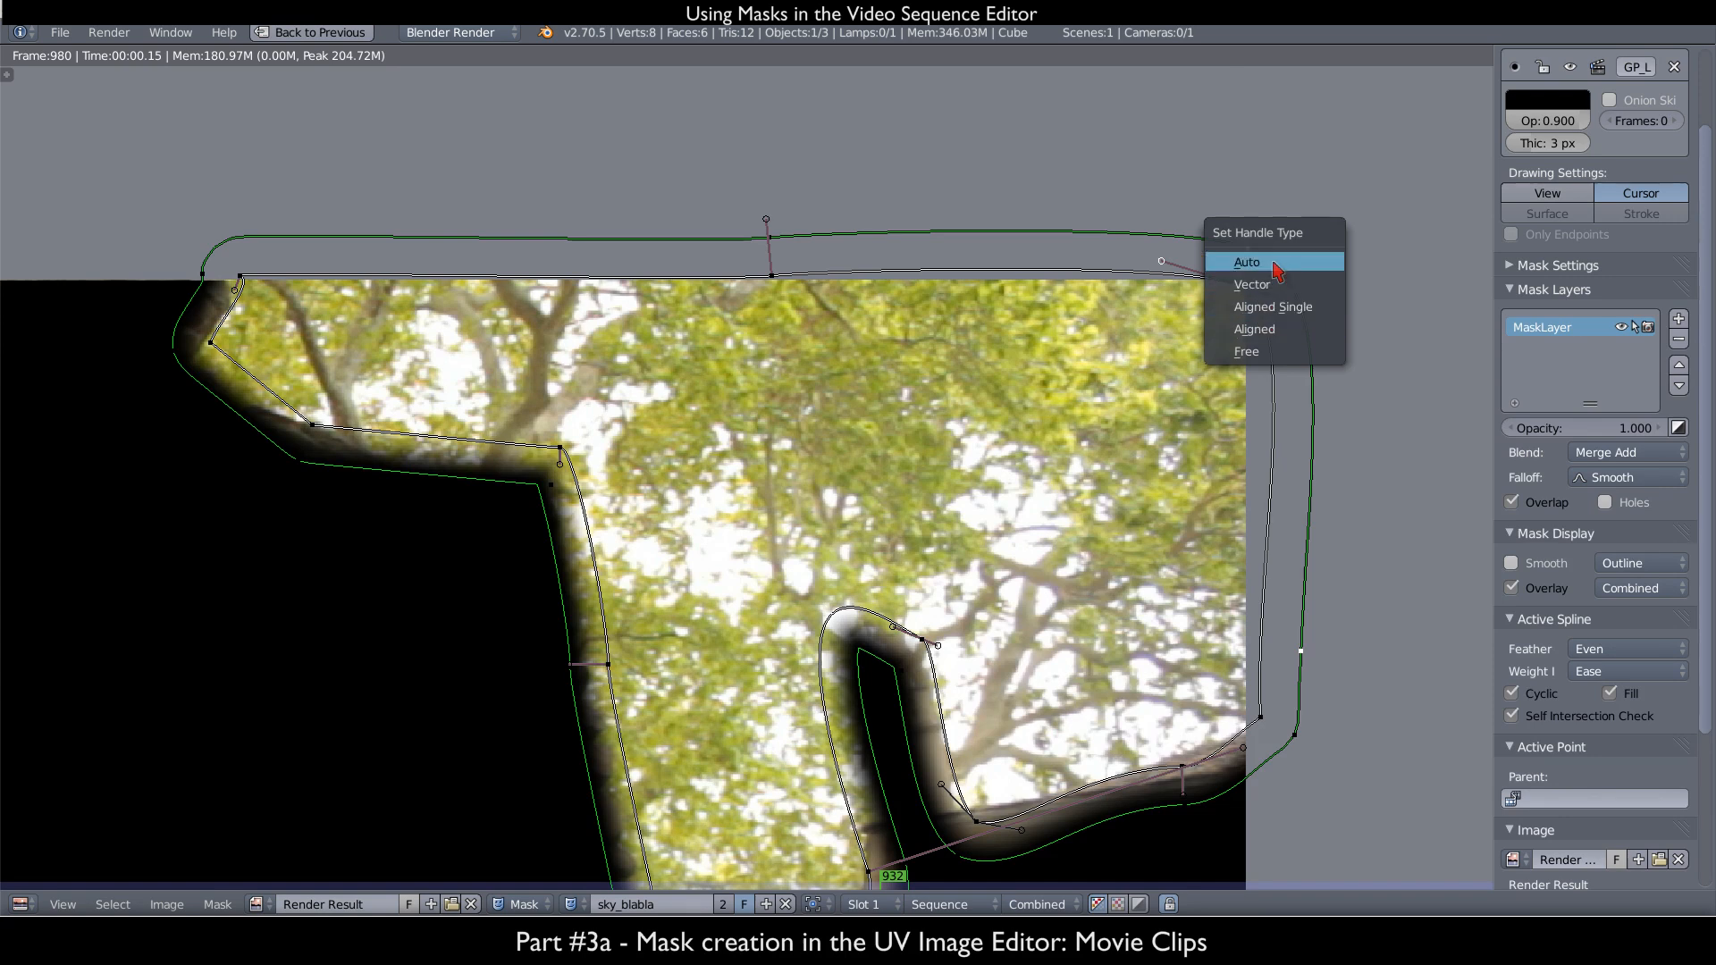
click(1278, 284)
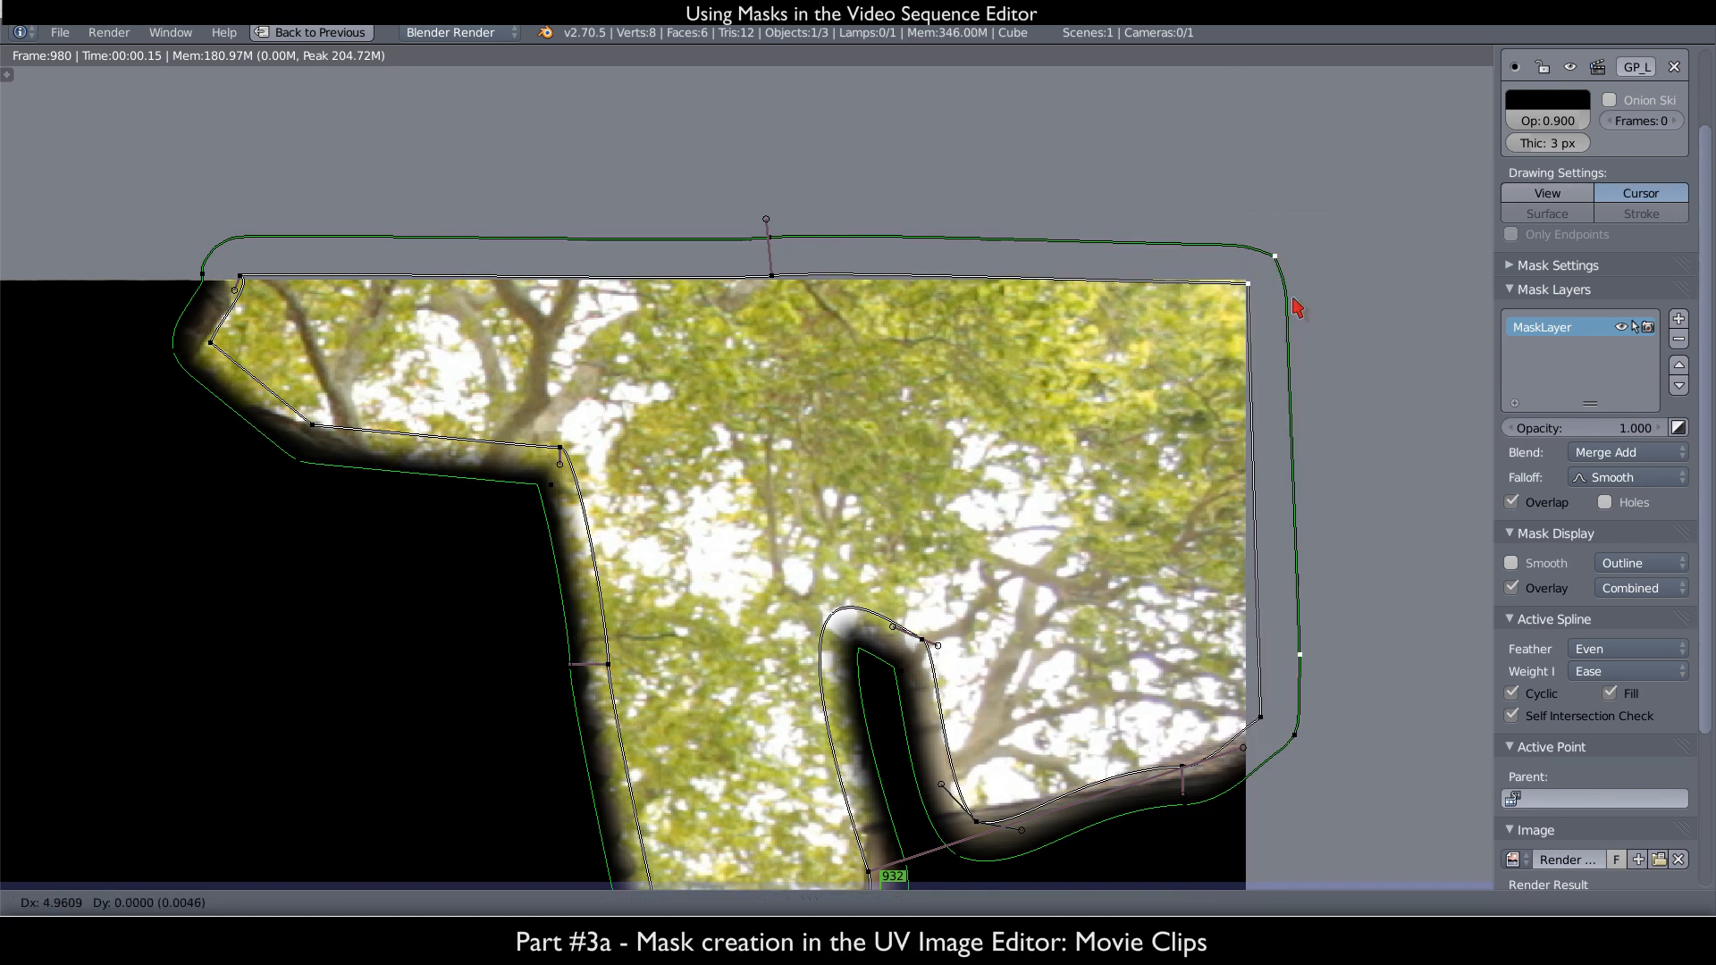
middle_drag(1100, 658, 1069, 527)
key(ctrl+s)
click(1068, 527)
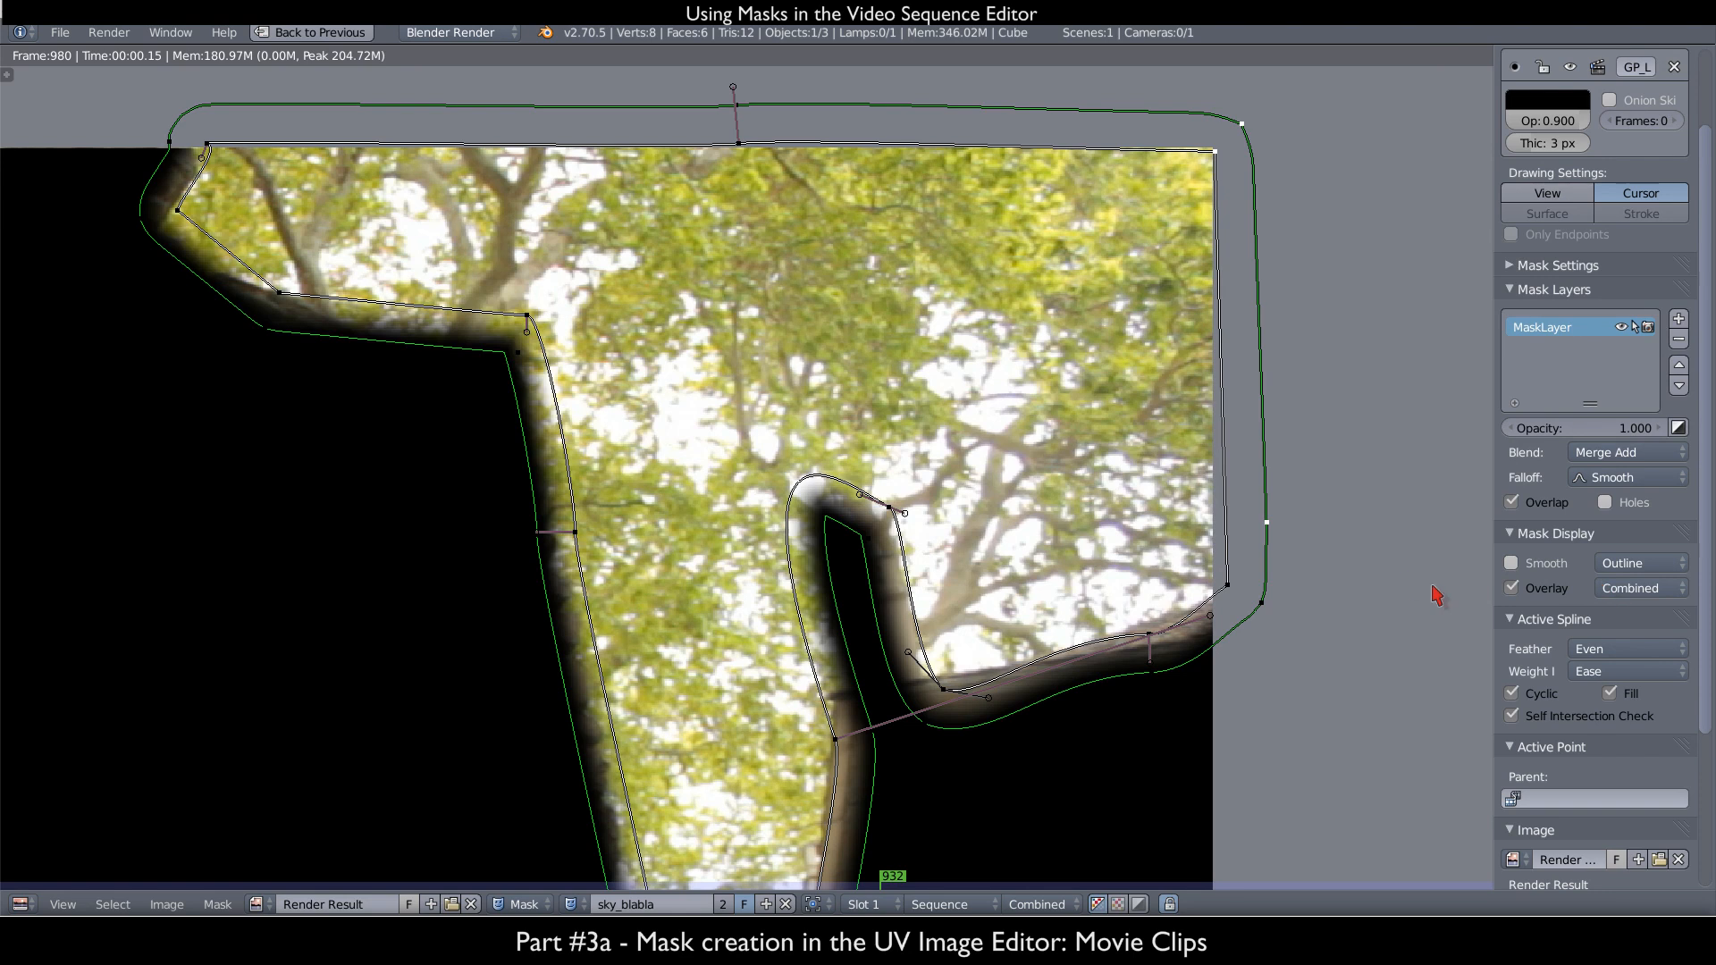
- Turn off the mask overlay and return to the full video editing layout
click(1532, 588)
scroll(921, 509, down, 3)
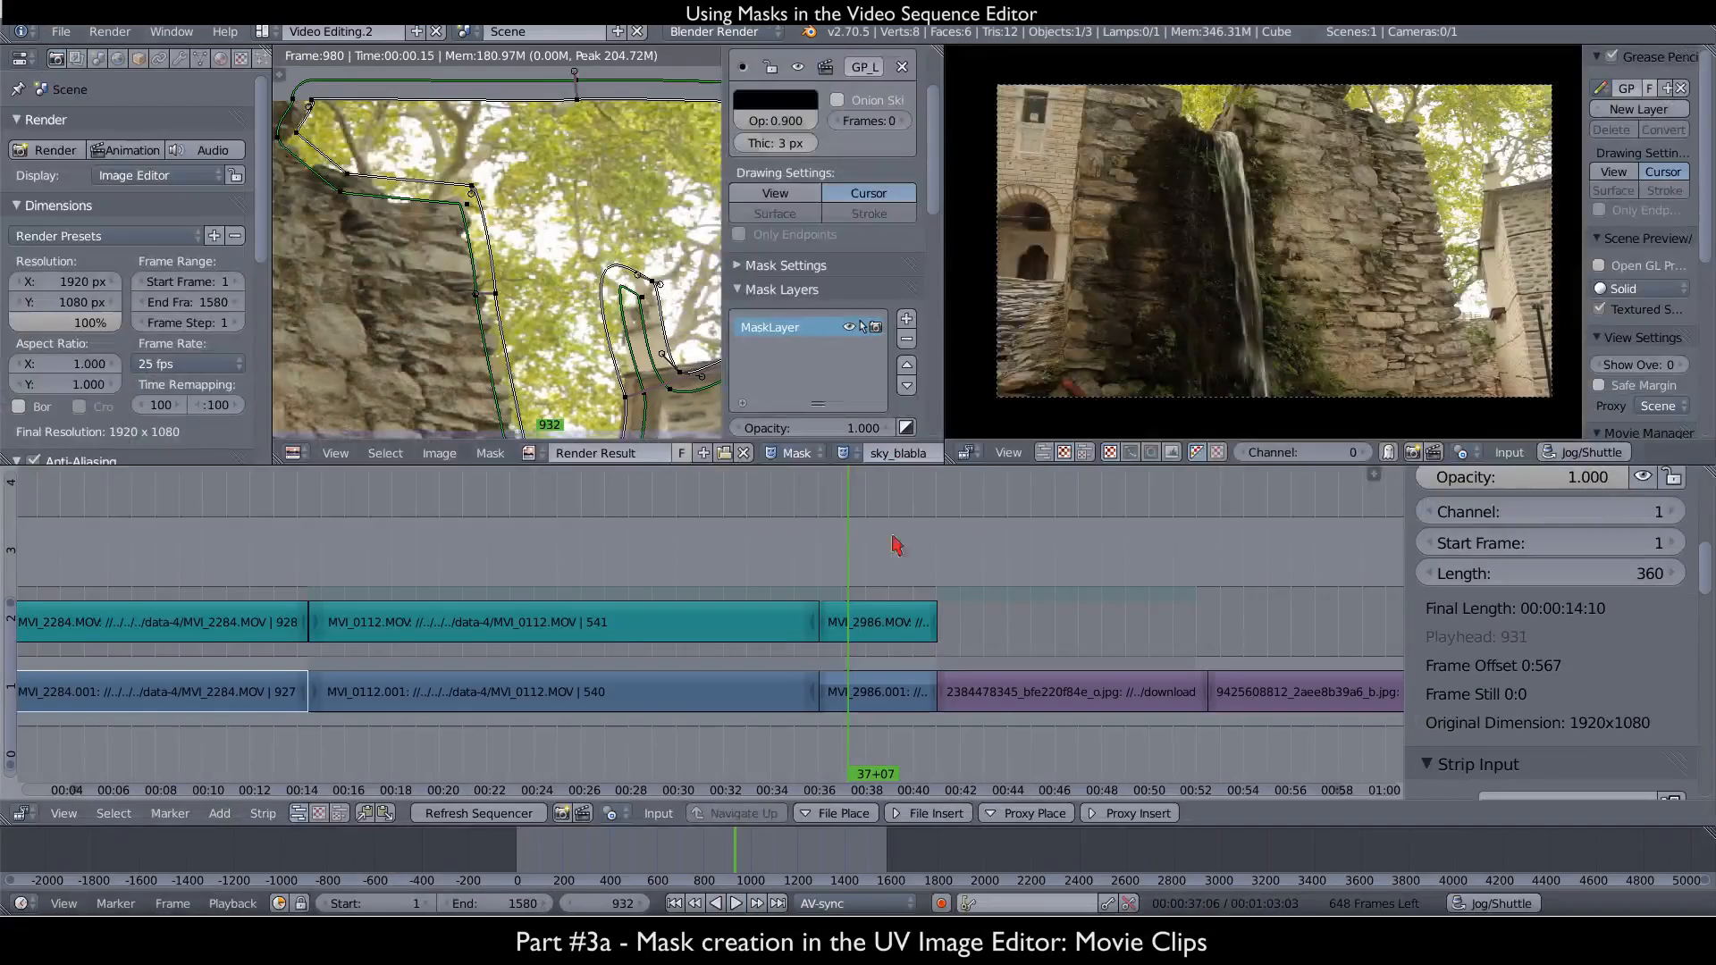
scroll(572, 270, down, 3)
middle_drag(1057, 477, 964, 481)
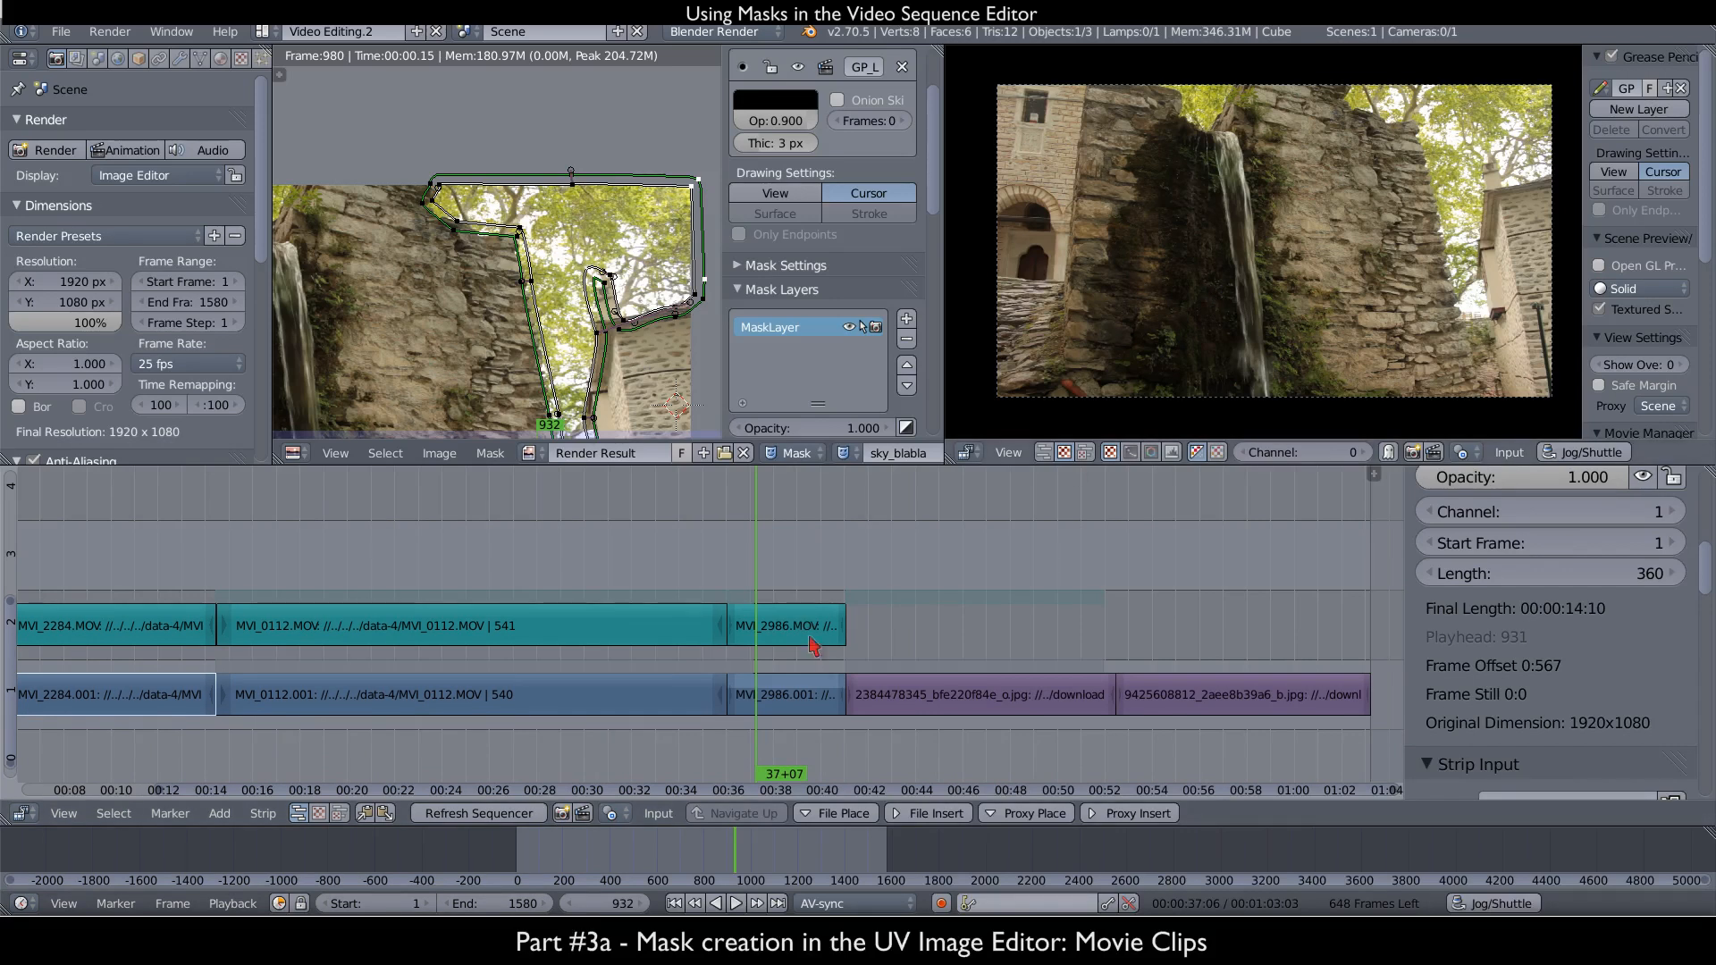
- Add a Curves modifier to the MVI_2986.001 movie strip
right_click(795, 694)
scroll(1486, 612, down, 4)
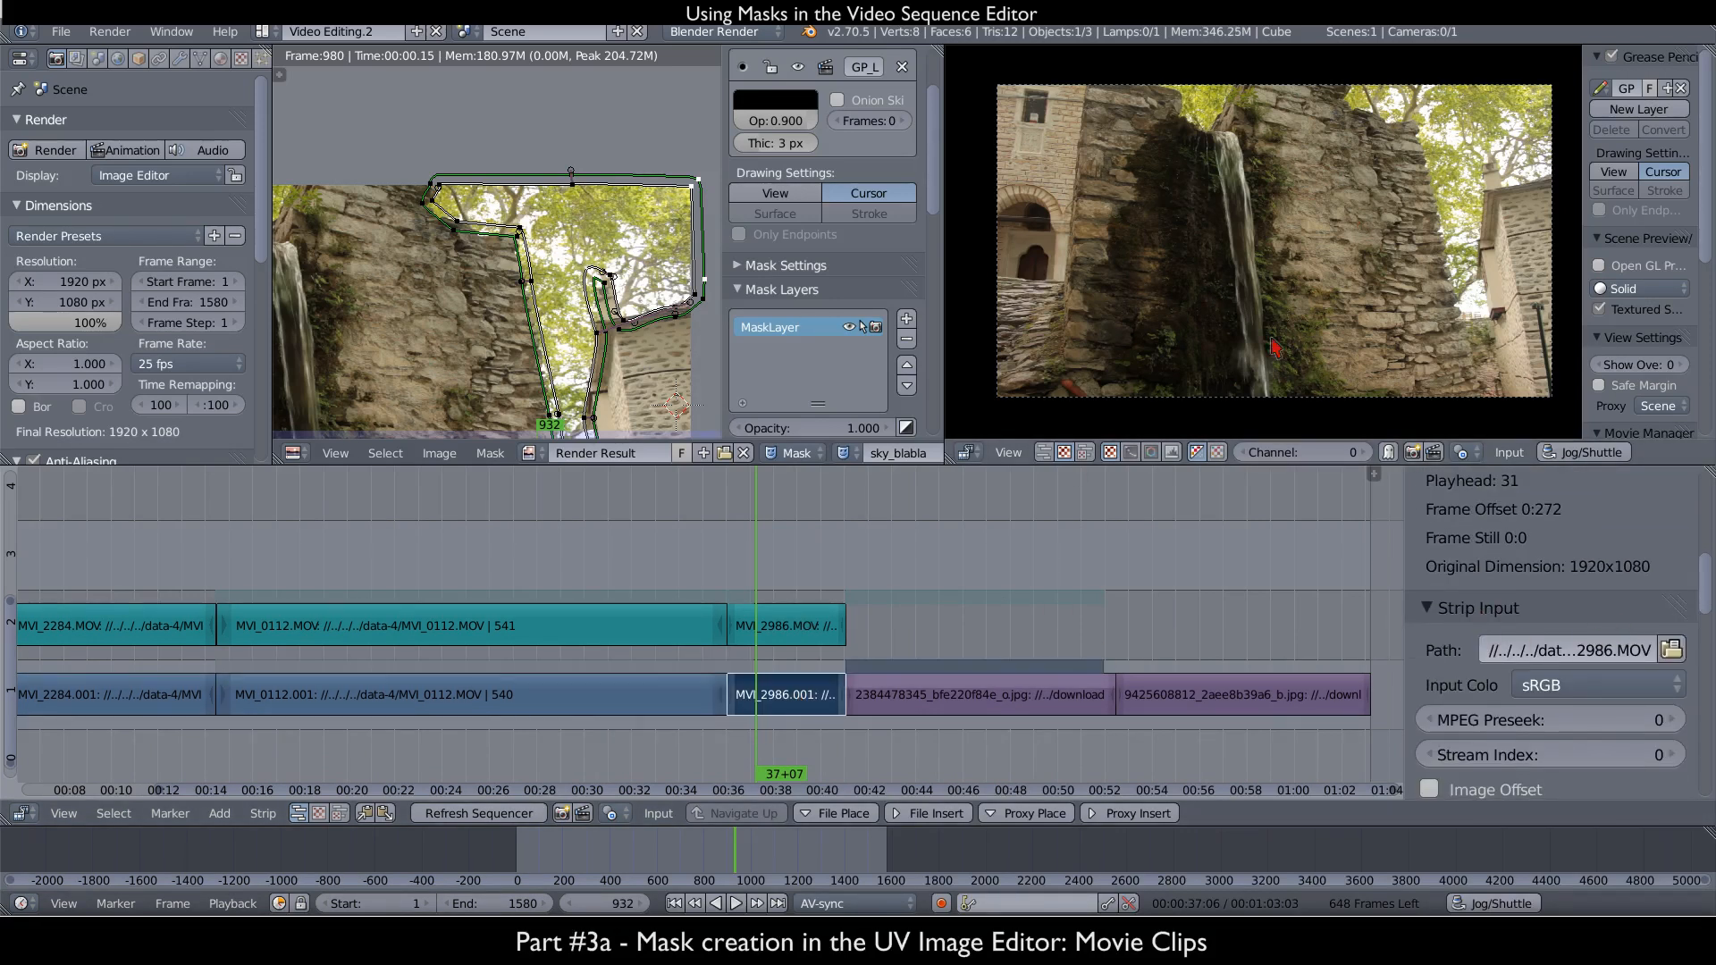
scroll(1669, 615, up, 4)
scroll(1670, 615, up, 6)
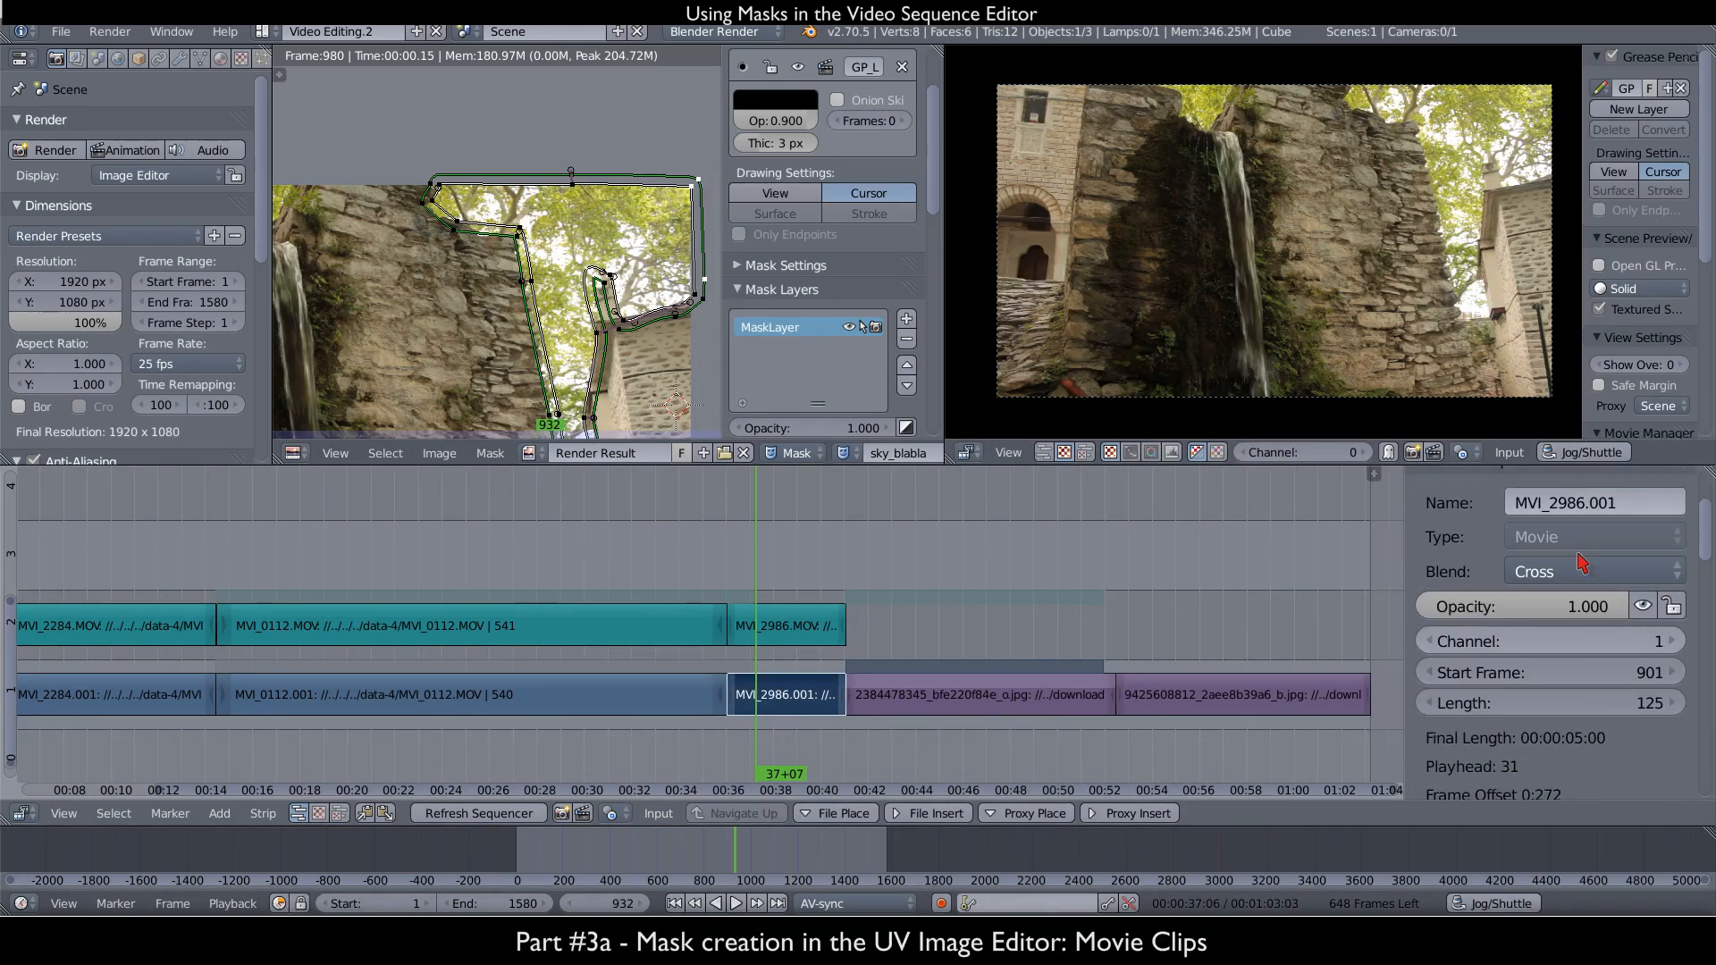
click(1526, 561)
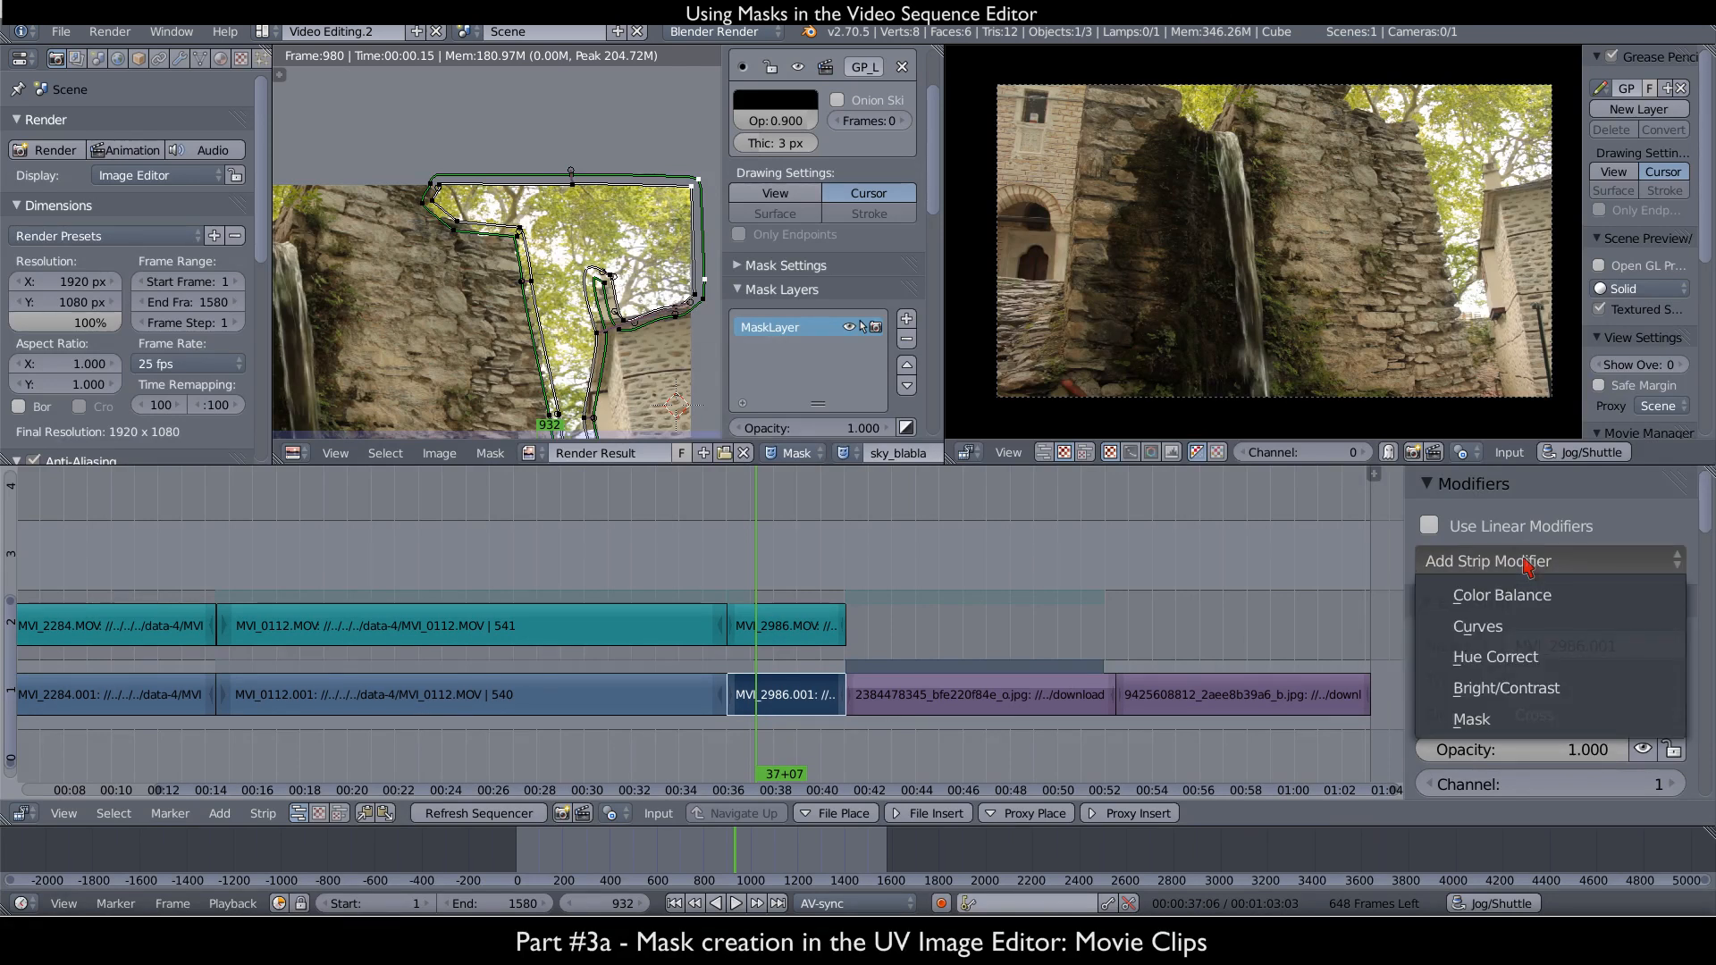
click(1614, 626)
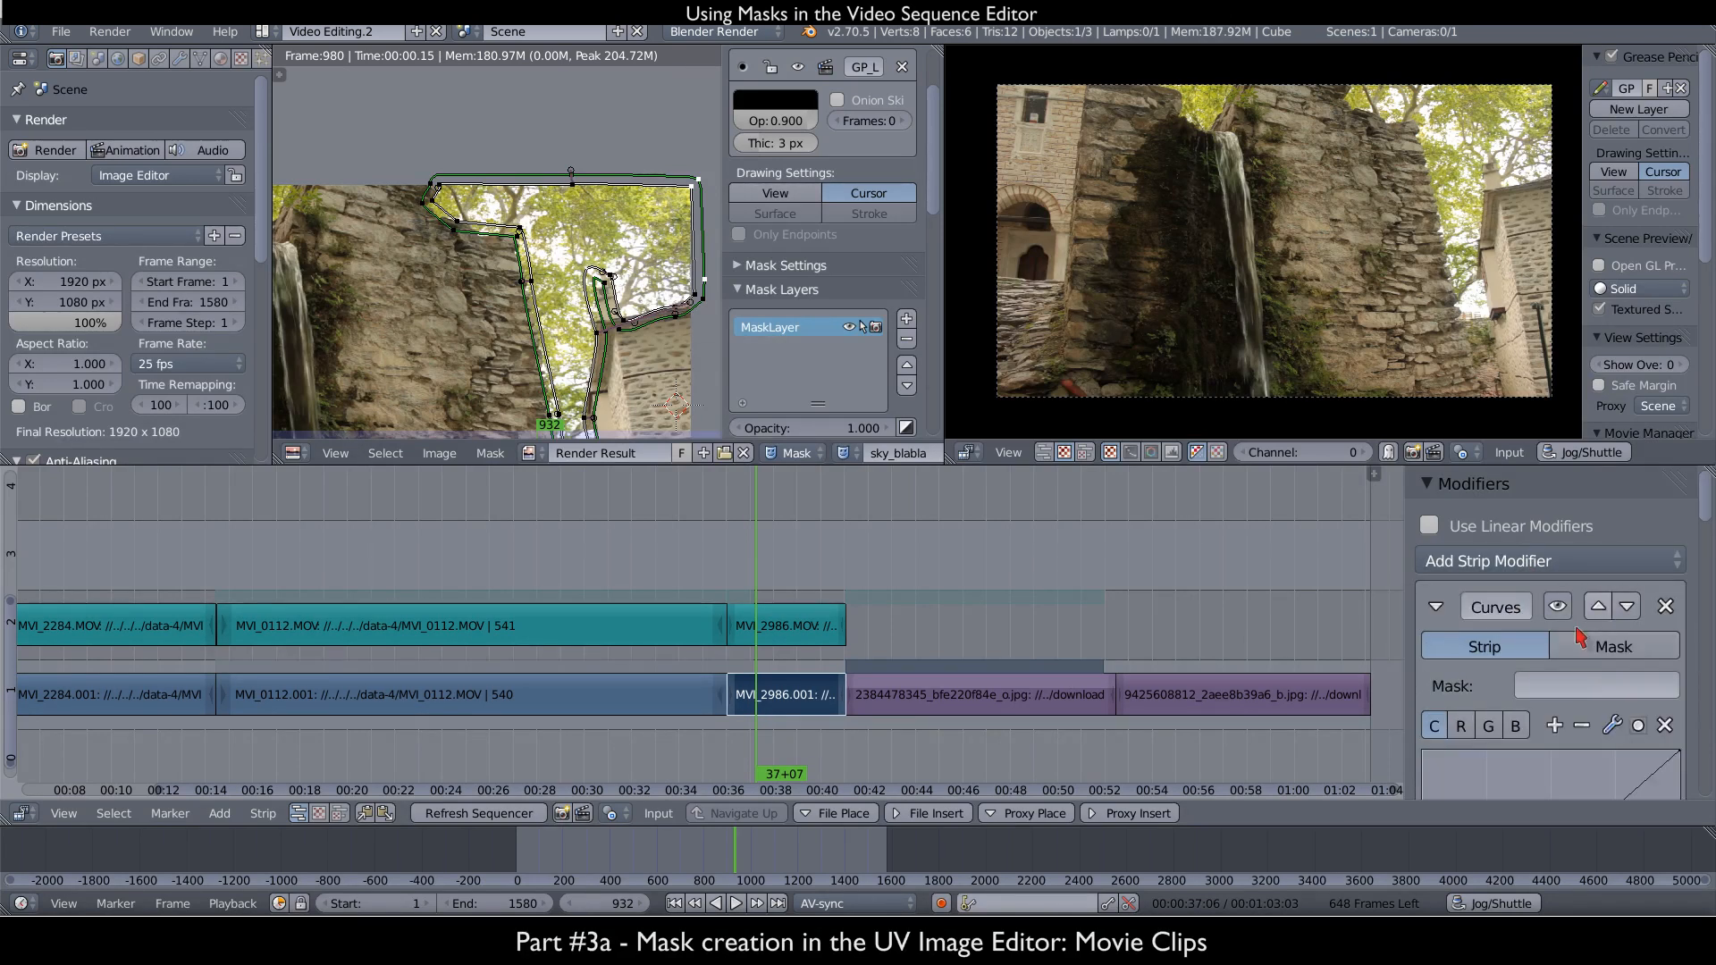
- Set the Curves modifier's input type to Mask and assign the sky_blabla mask
click(1612, 651)
click(1592, 684)
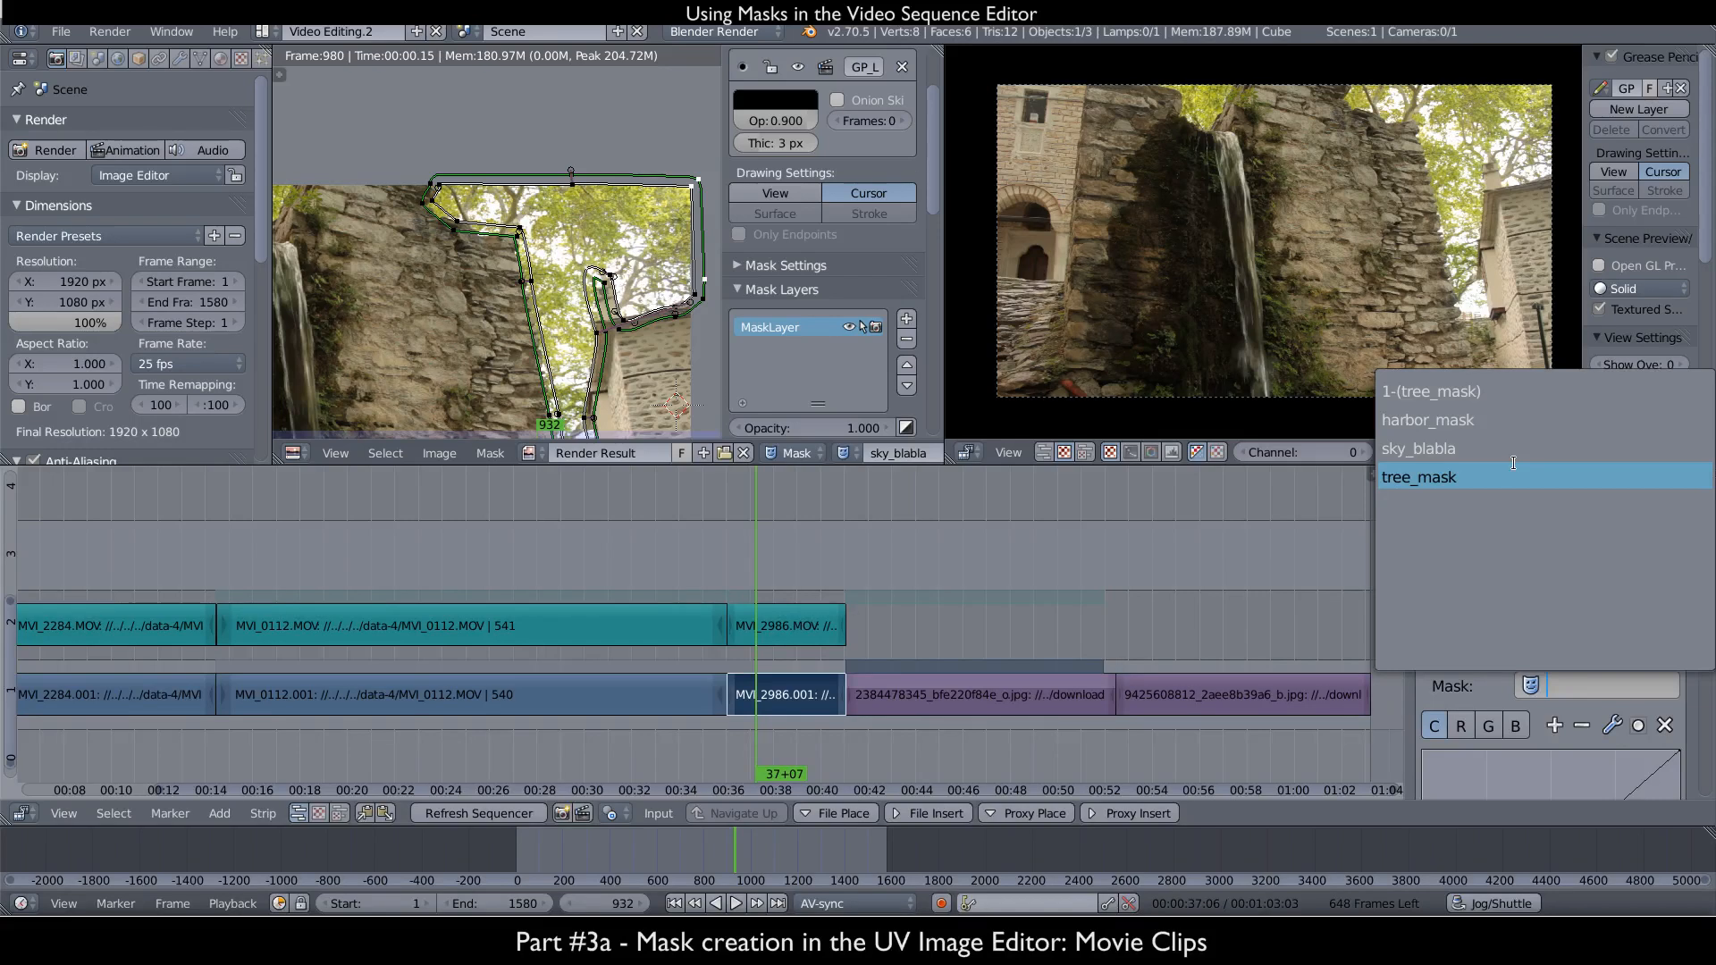
click(1486, 457)
scroll(1555, 684, down, 5)
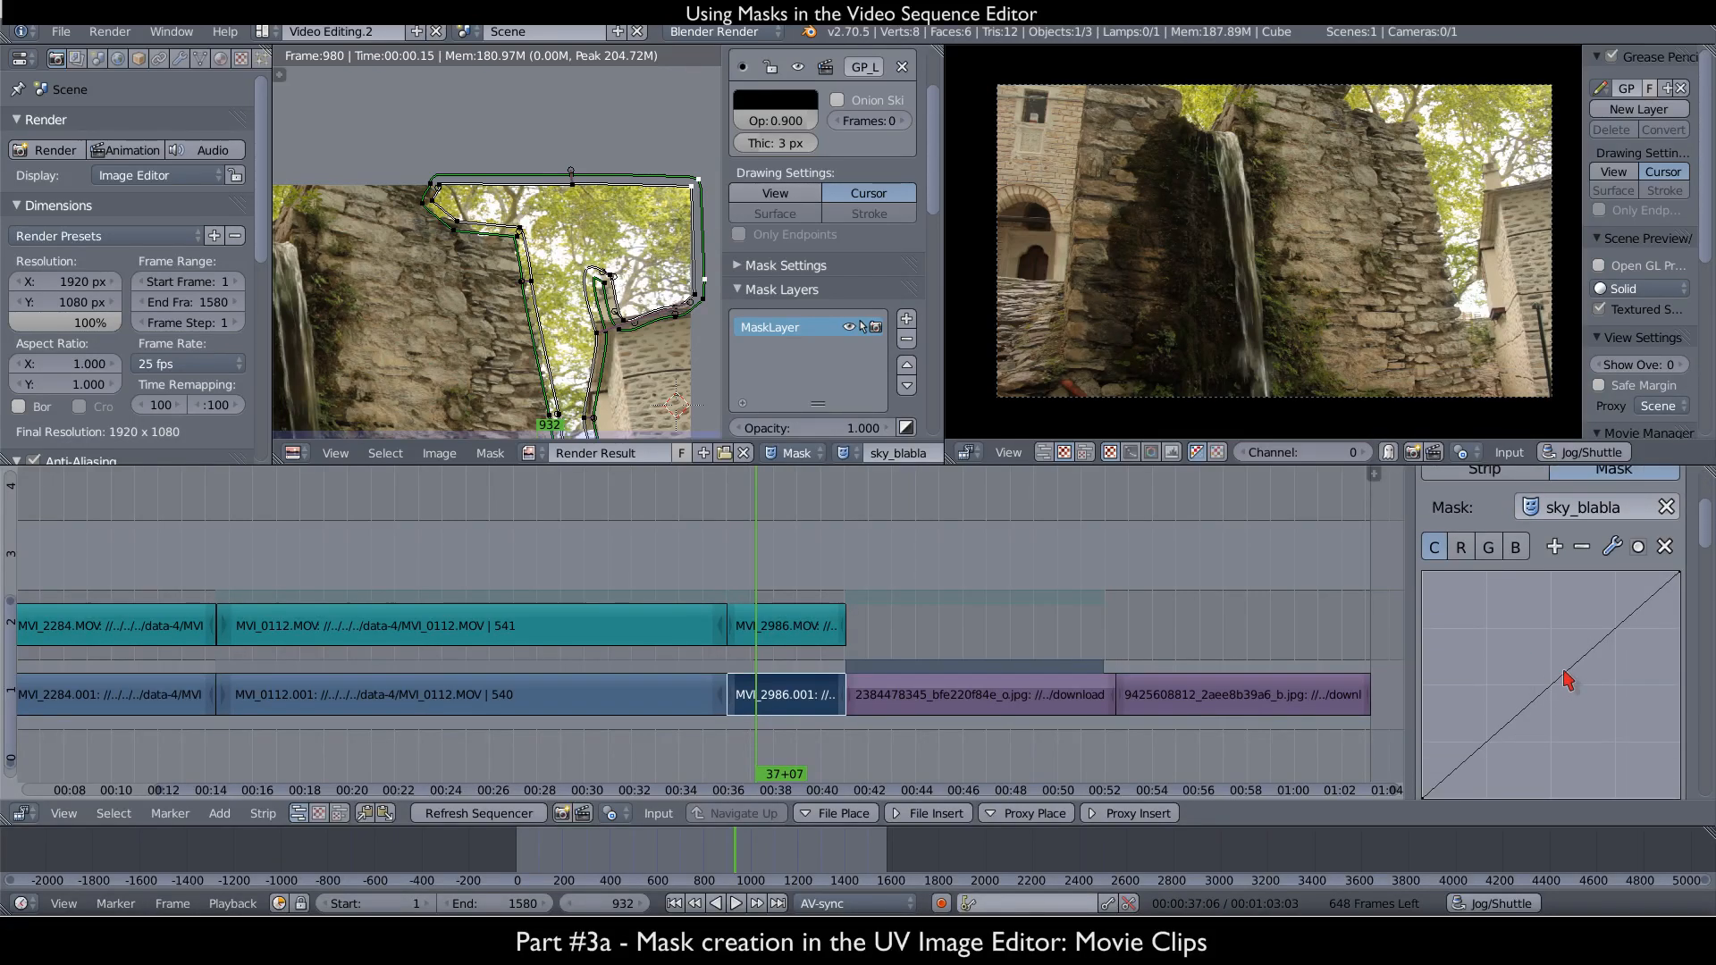
- Darken the masked sky with the curve: lower end at X 0.03828, upper end at Y 0.96196, midtone point at X 0.48325, Y 0.37500
drag(1574, 603, 1561, 636)
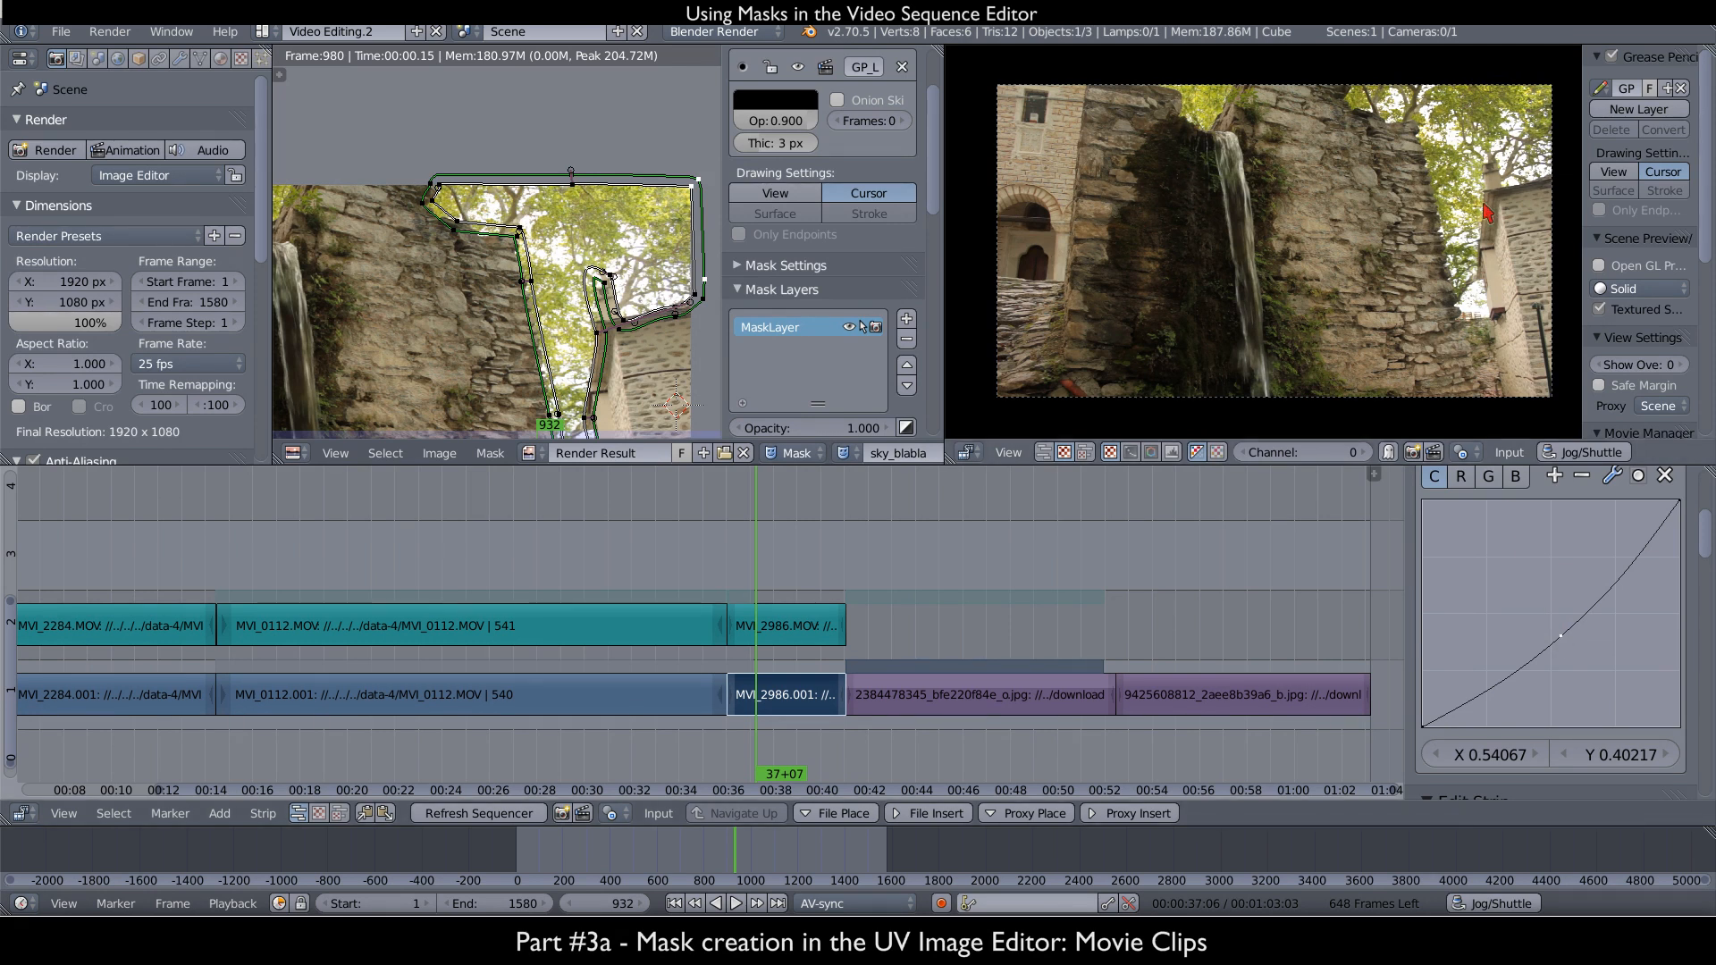
scroll(1454, 246, up, 2)
scroll(1384, 120, up, 2)
drag(1565, 644, 1559, 607)
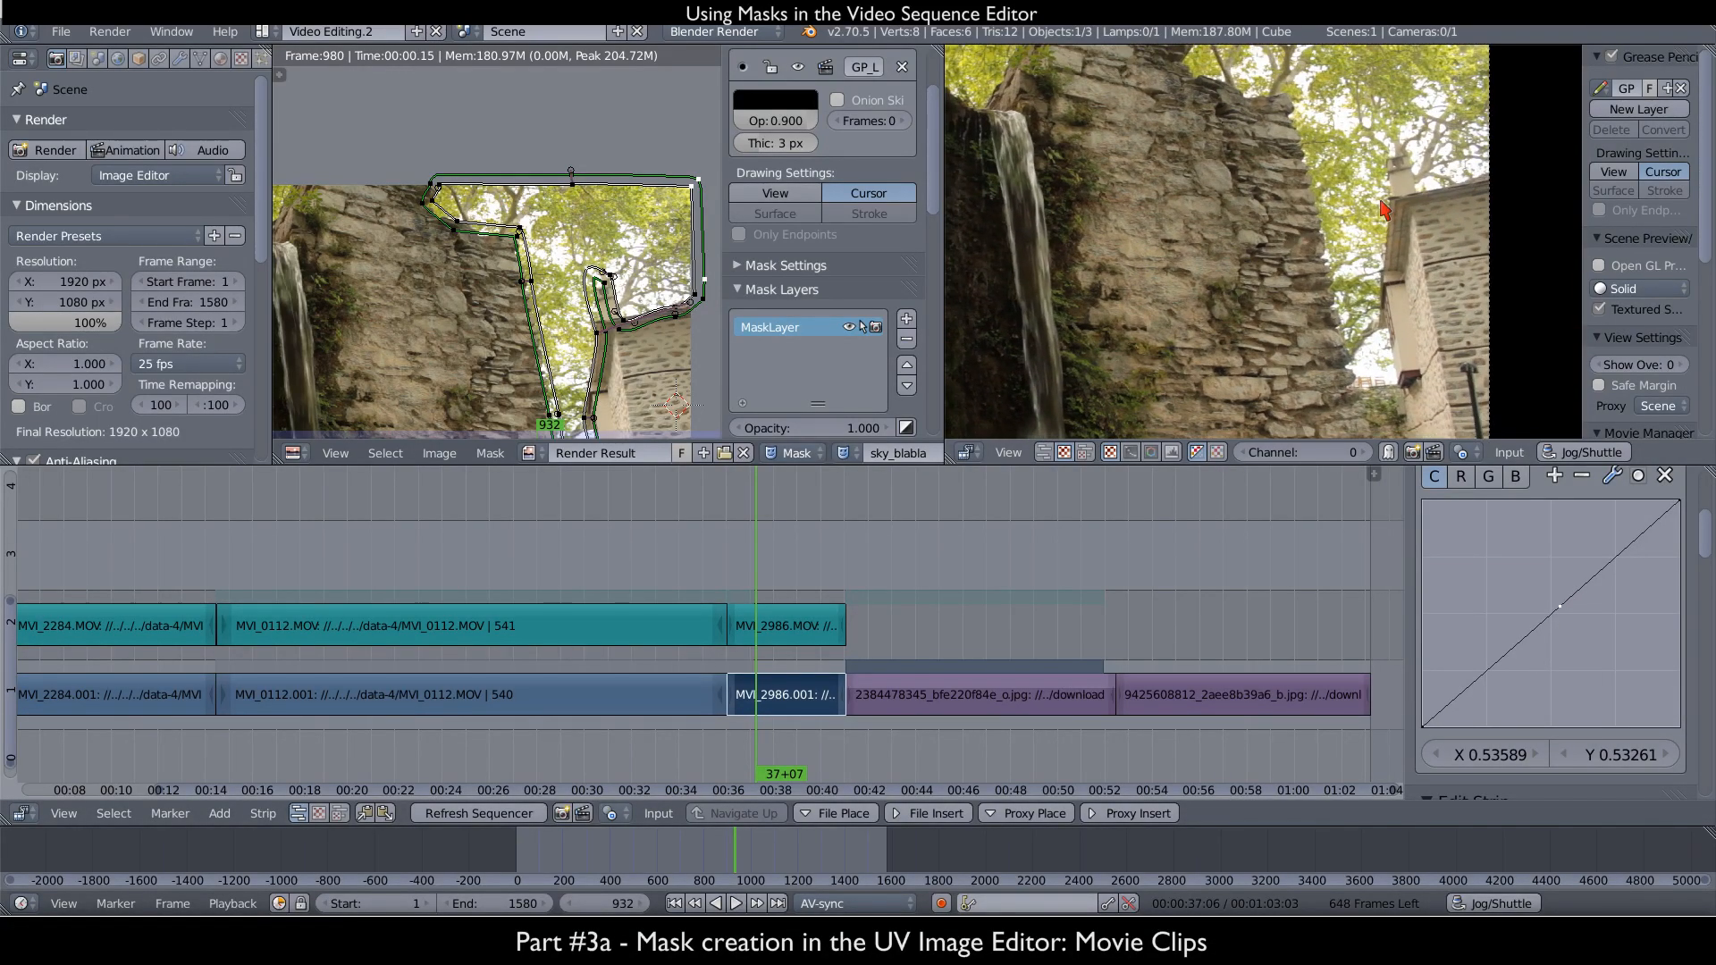
drag(1555, 608, 1602, 591)
mouse_move(1439, 727)
mouse_down()
mouse_move(1488, 693)
mouse_move(1434, 725)
mouse_up()
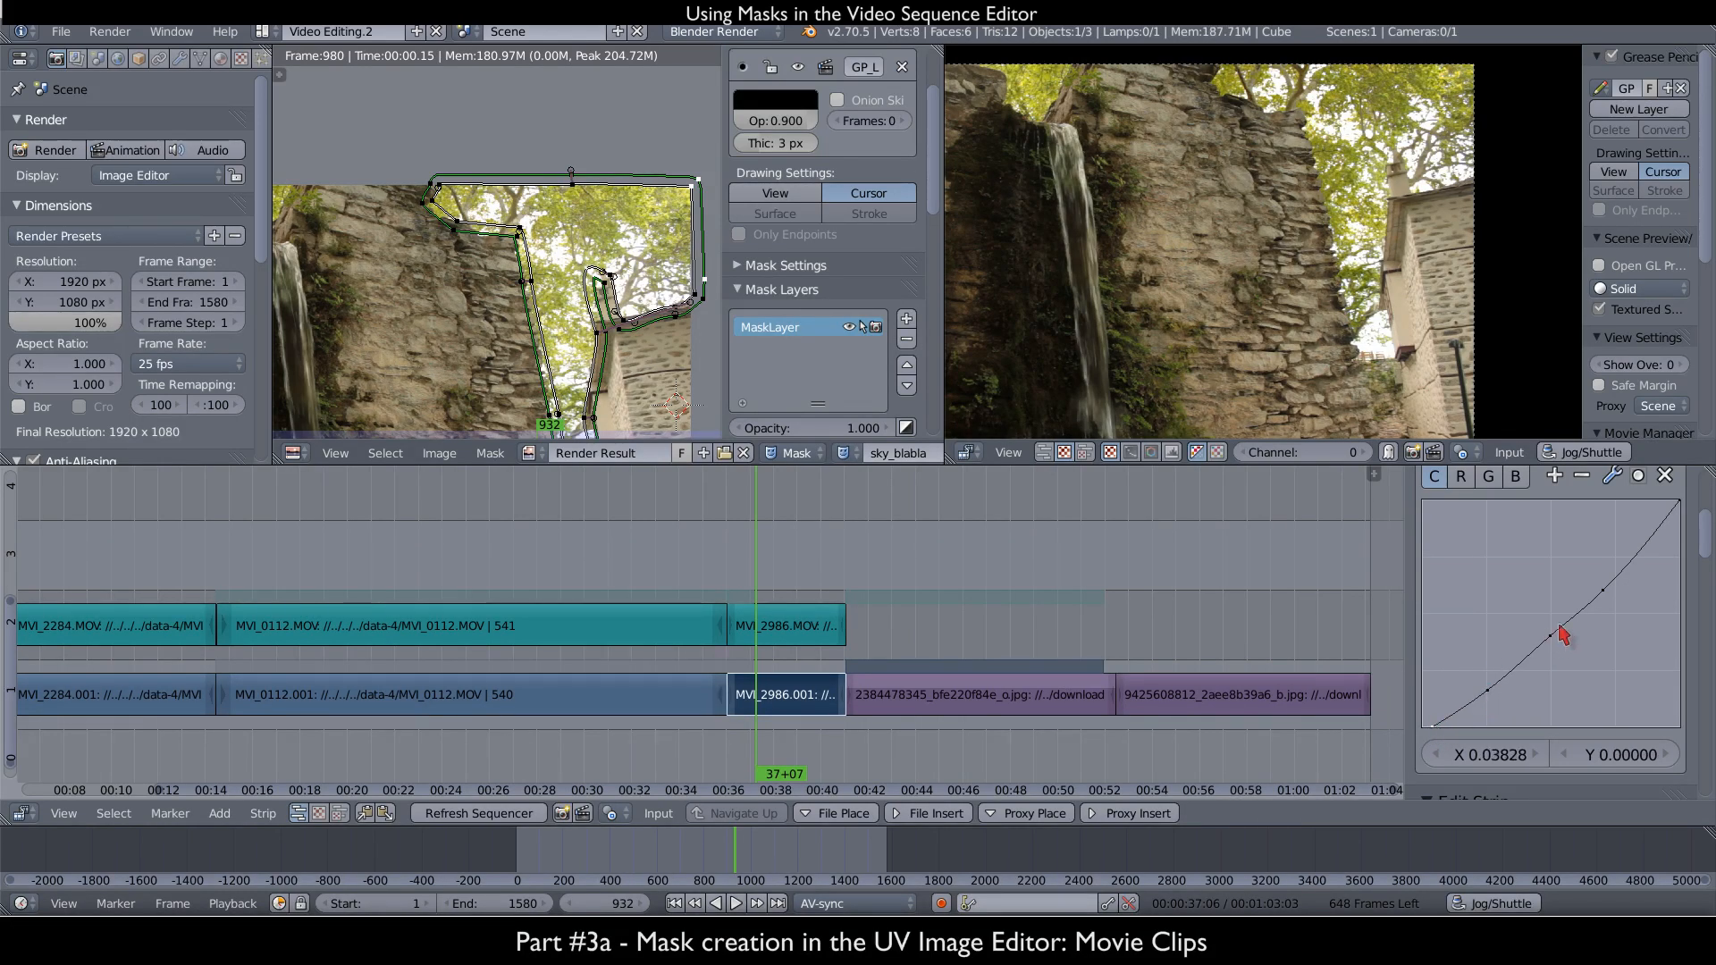
mouse_move(1679, 502)
mouse_down()
mouse_move(1667, 572)
mouse_move(1681, 508)
mouse_up()
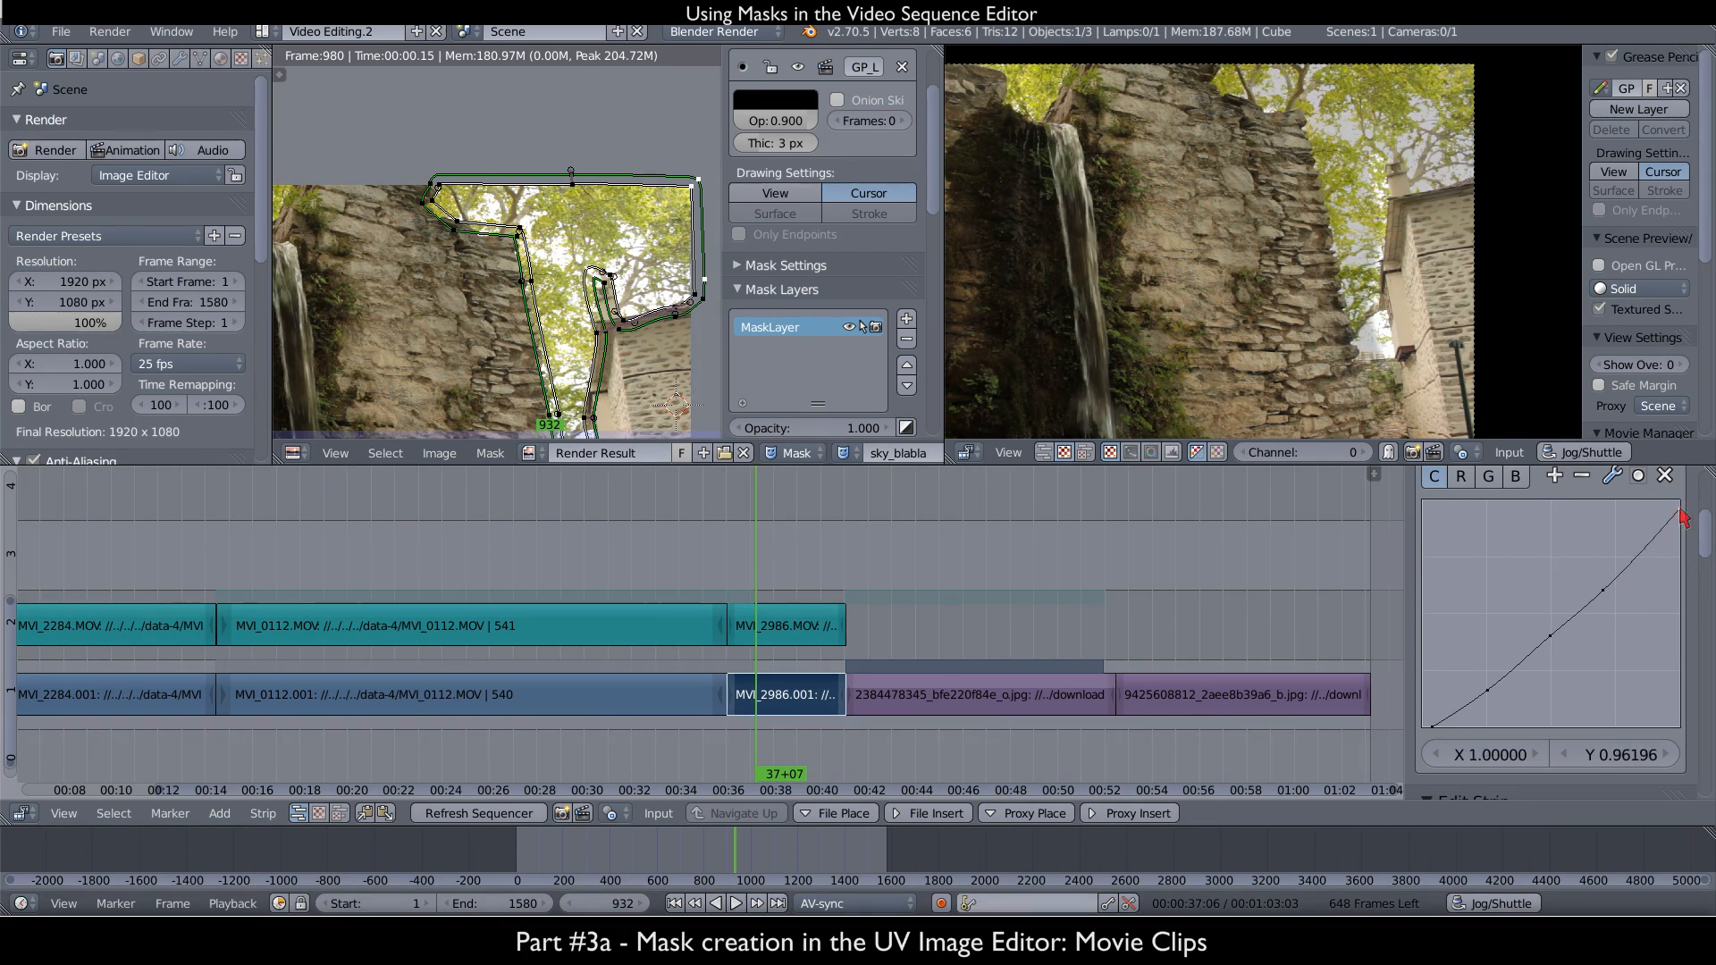
drag(1614, 592, 1547, 641)
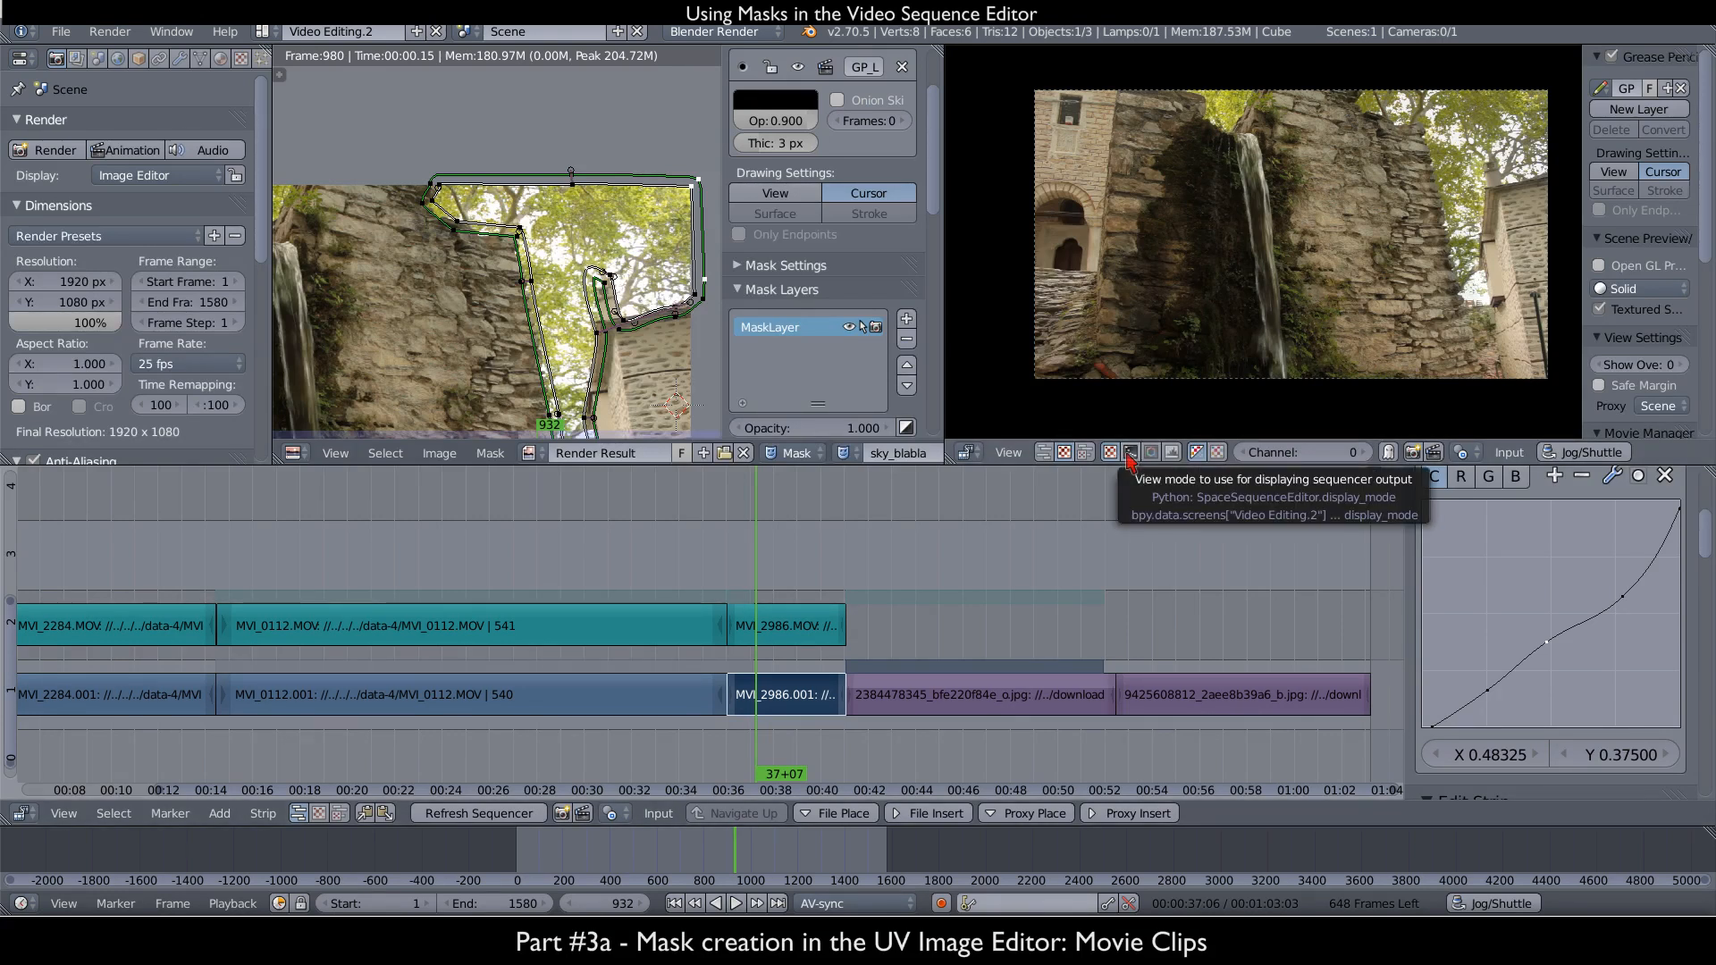
- Compare the strip's image preview and luma waveform with the Curves modifier disabled and enabled
click(1130, 453)
scroll(1577, 536, up, 3)
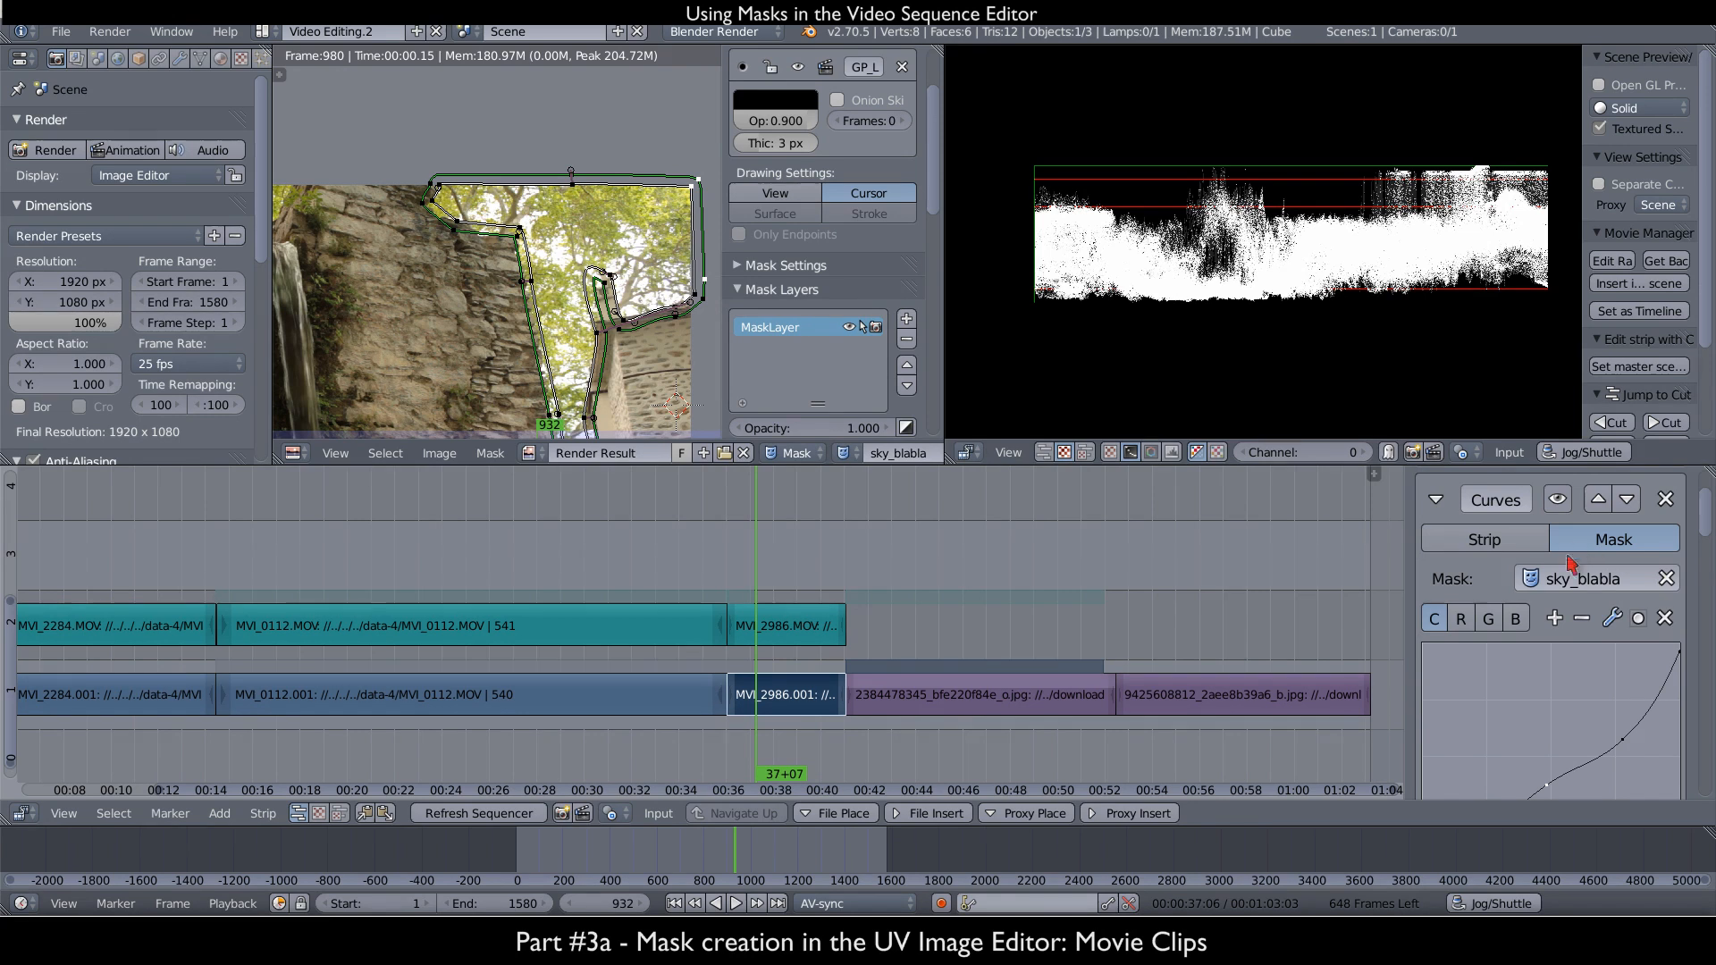
scroll(1575, 533, up, 2)
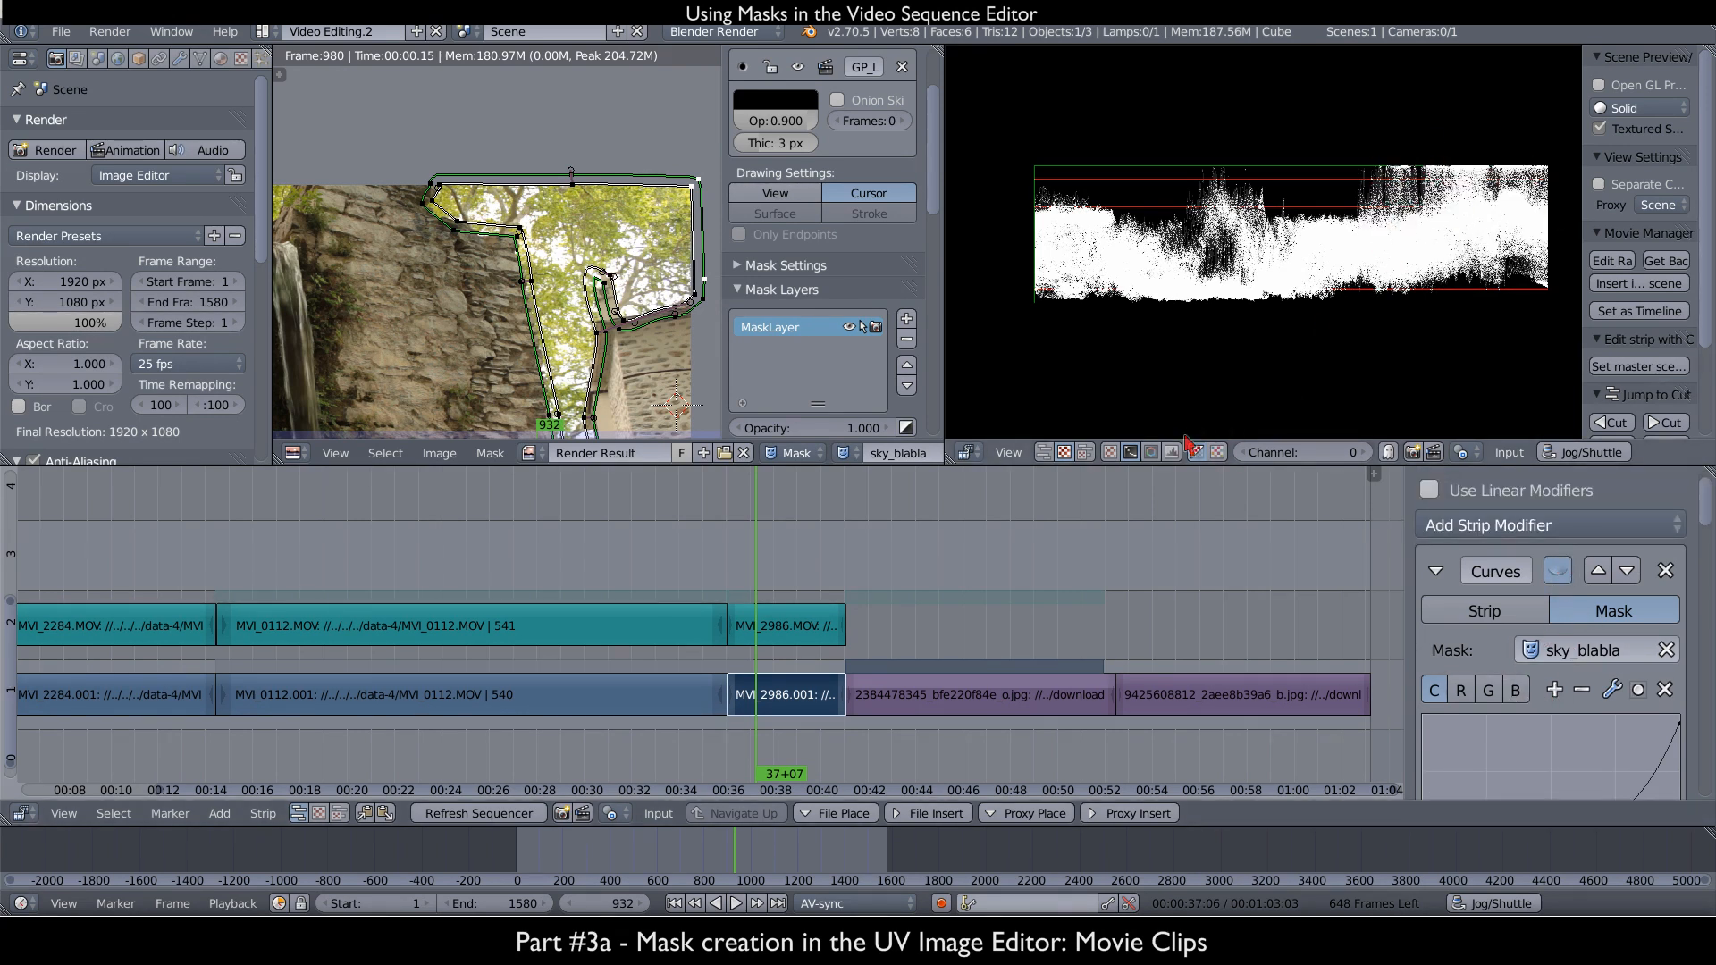
click(1109, 453)
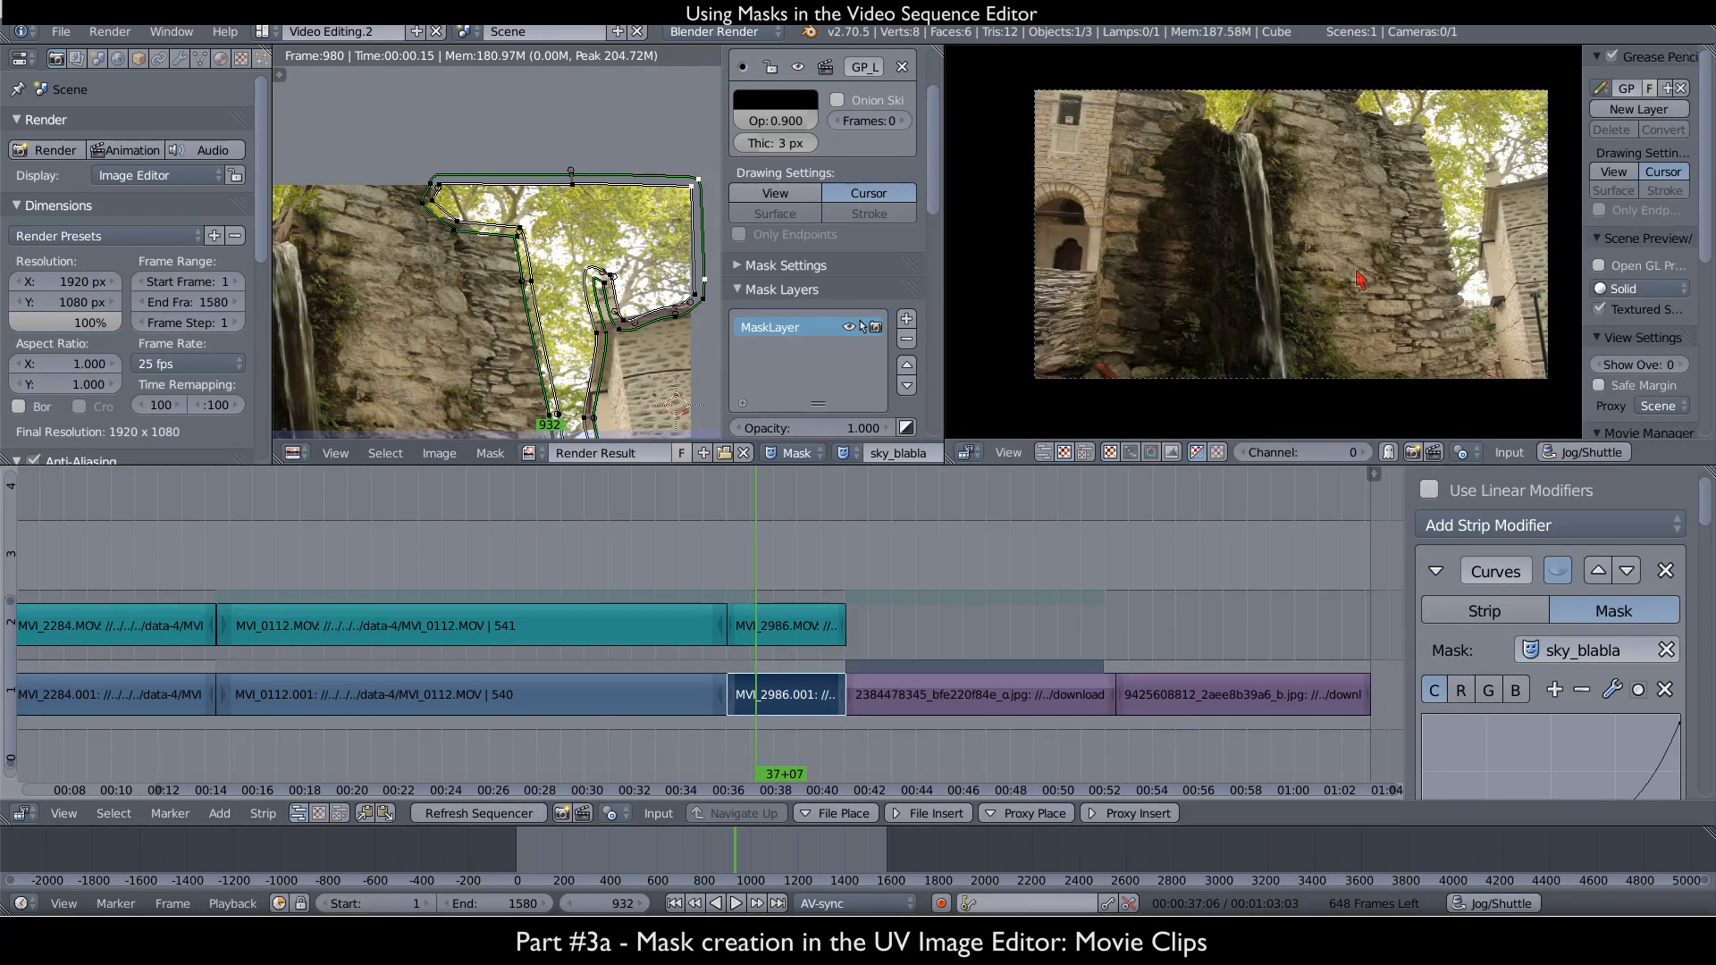
click(1131, 452)
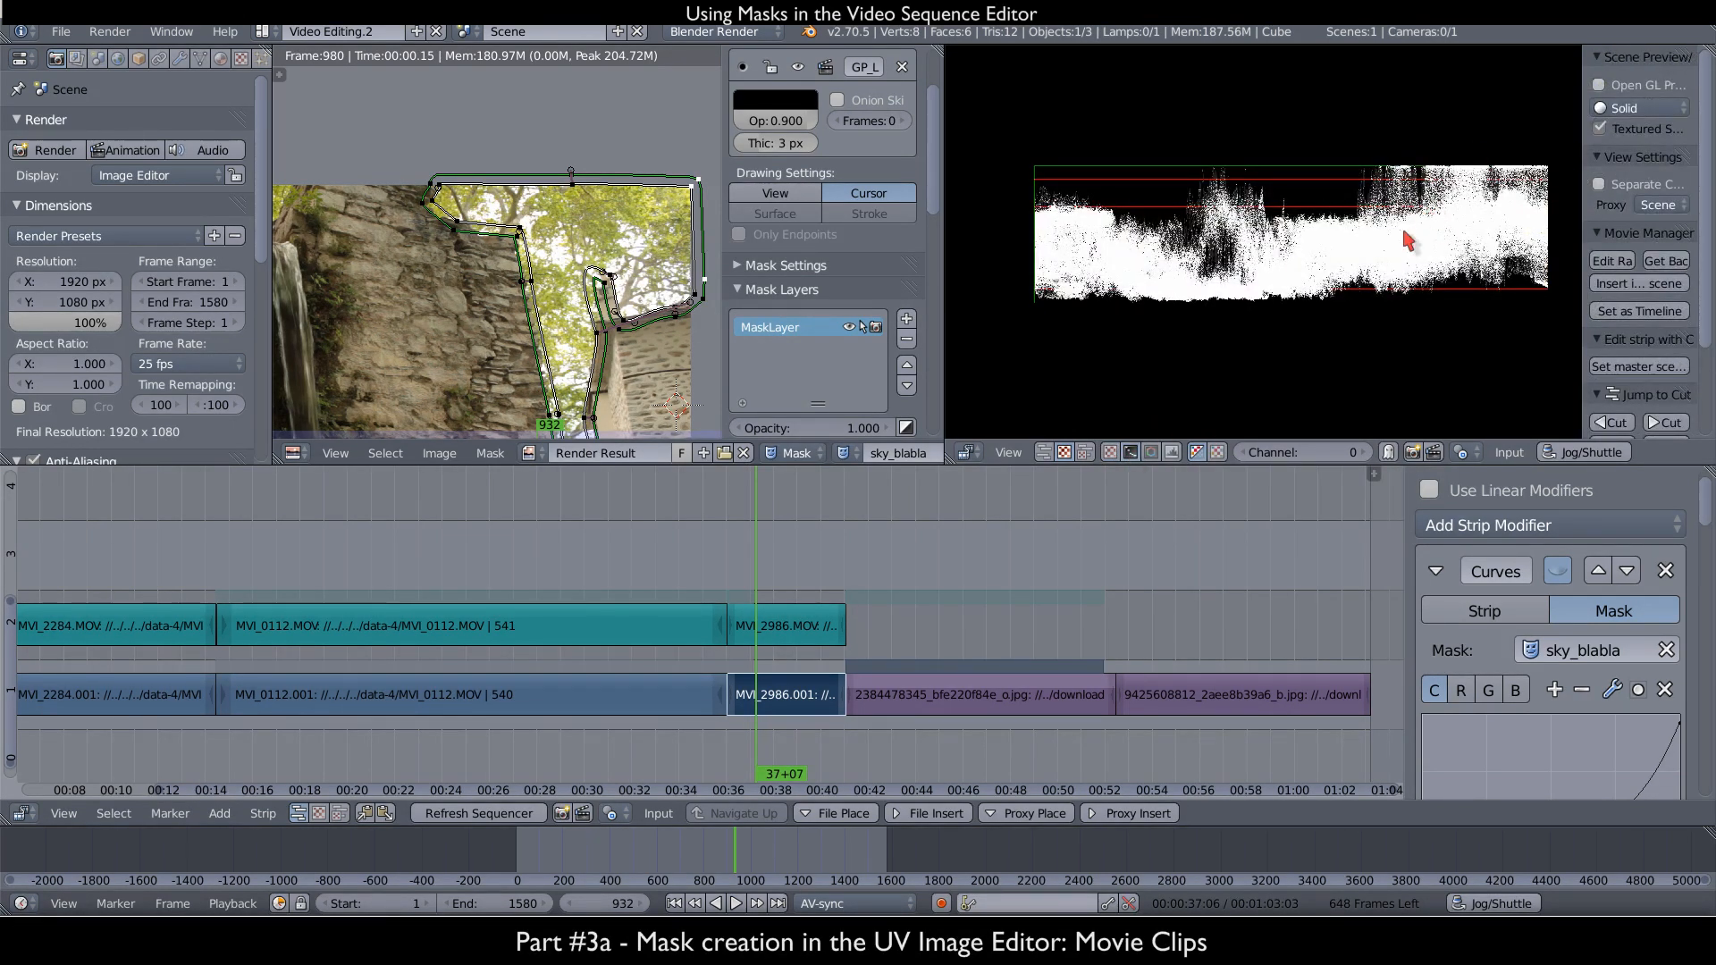
click(1556, 570)
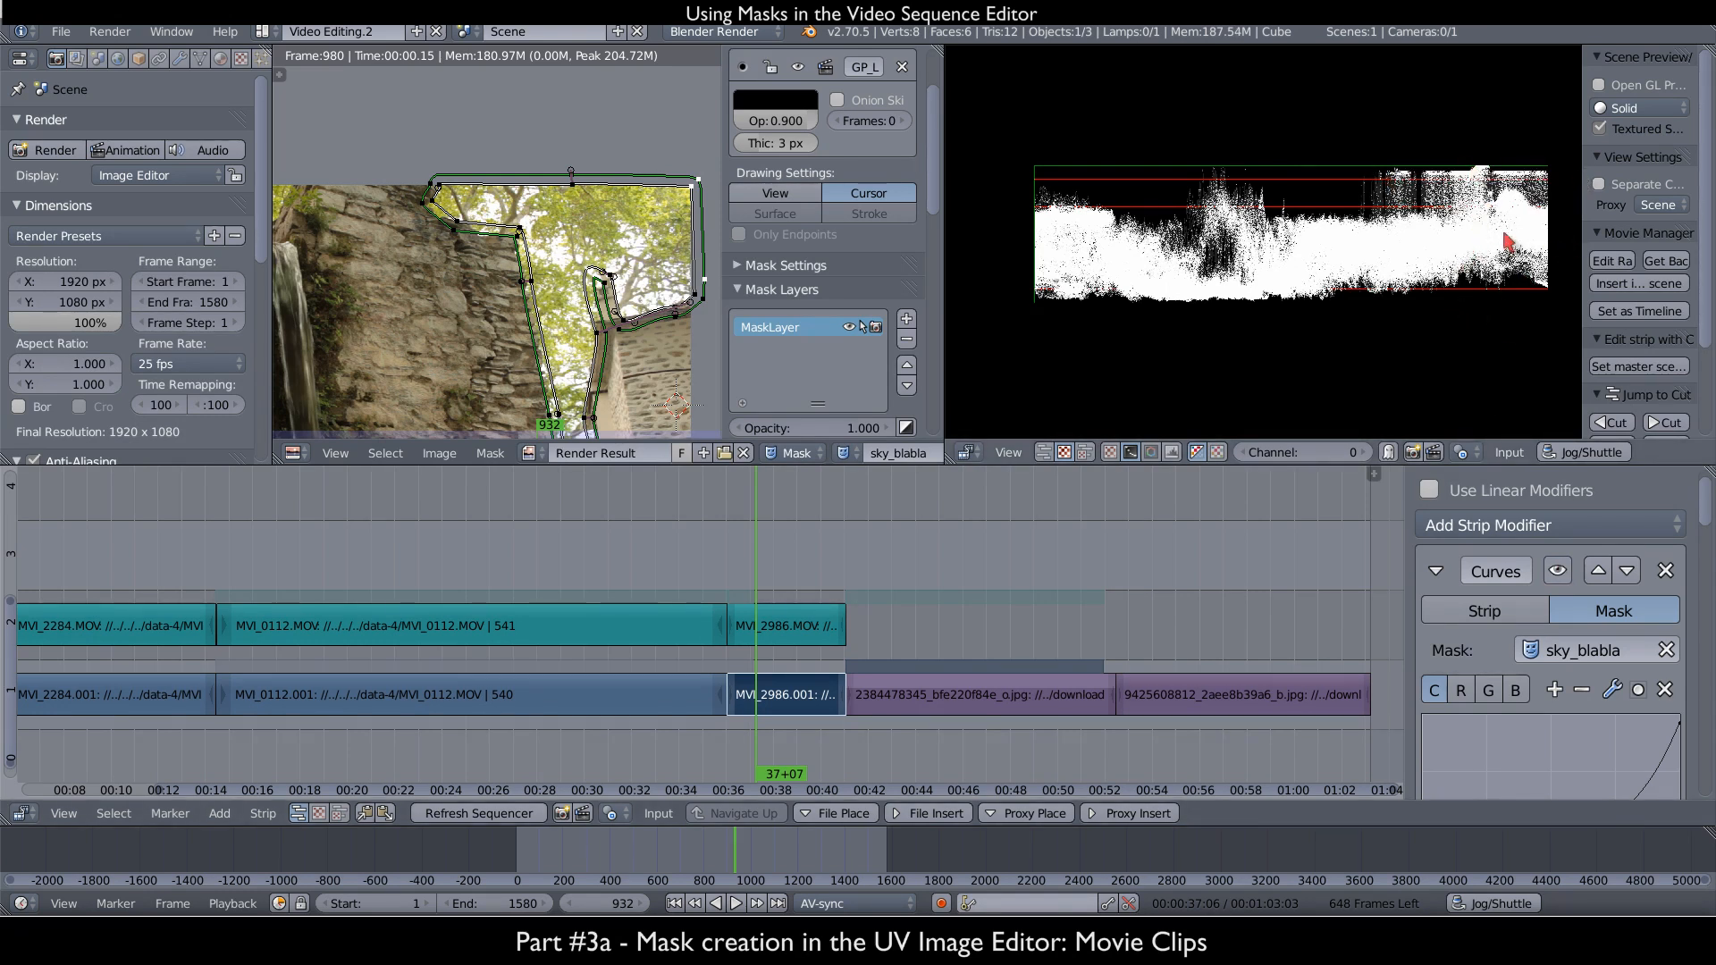
click(1109, 453)
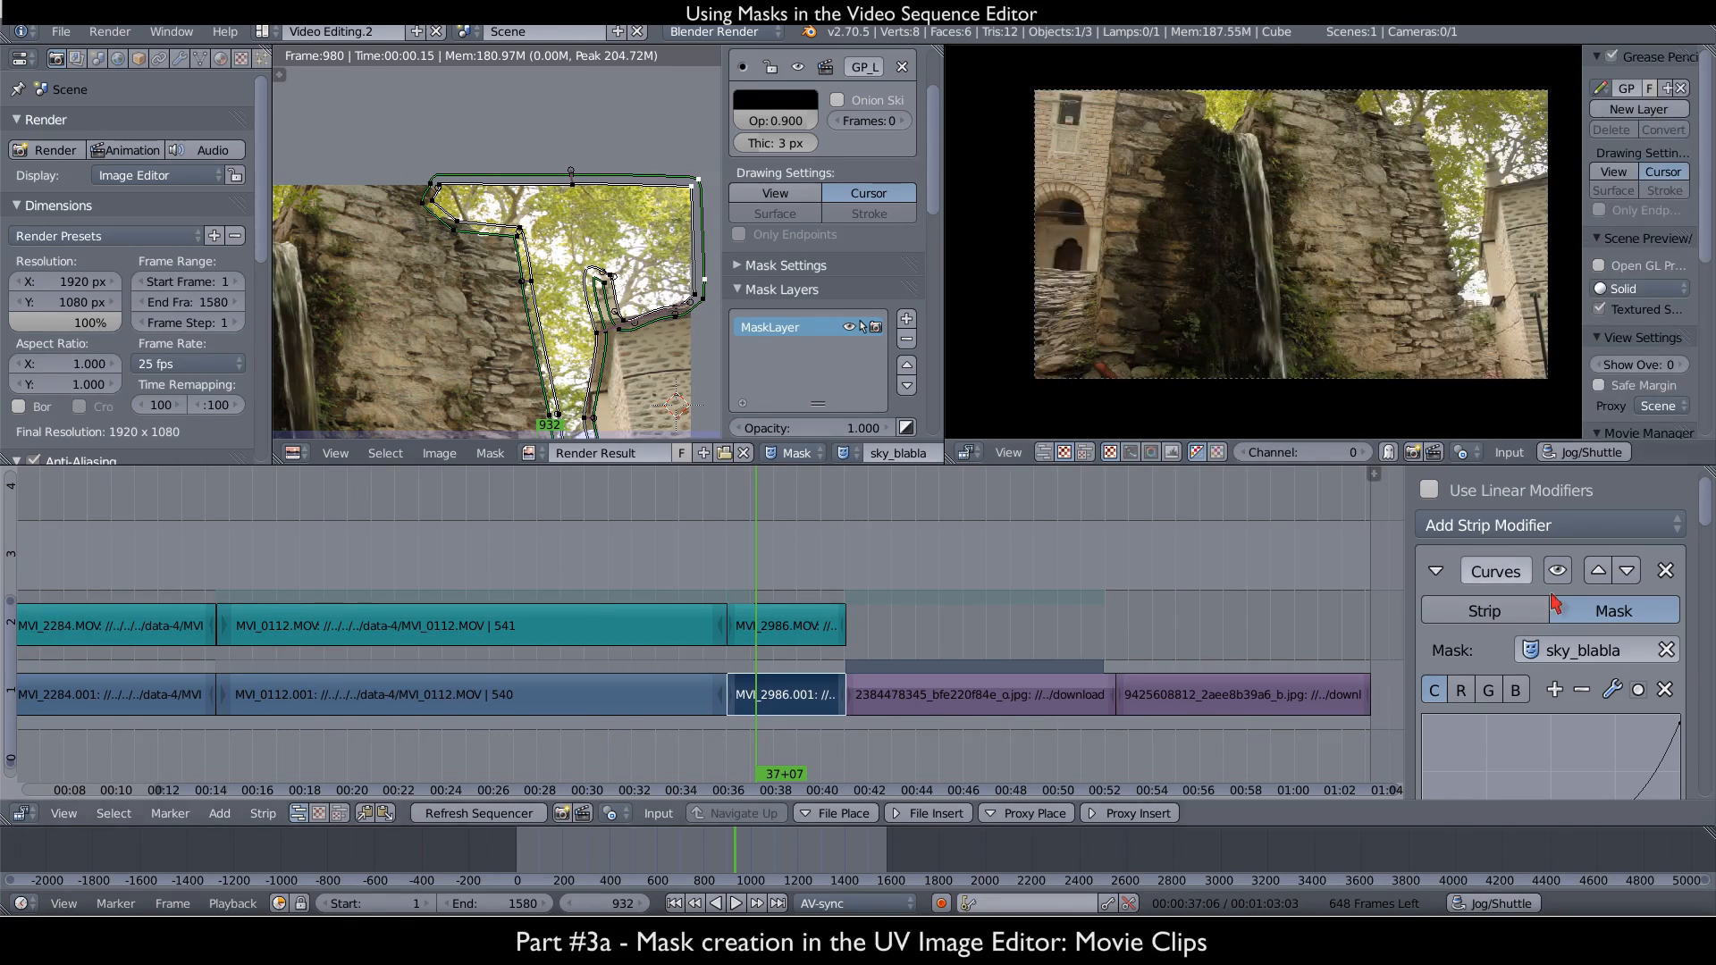
scroll(1600, 590, down, 3)
scroll(1618, 664, down, 1)
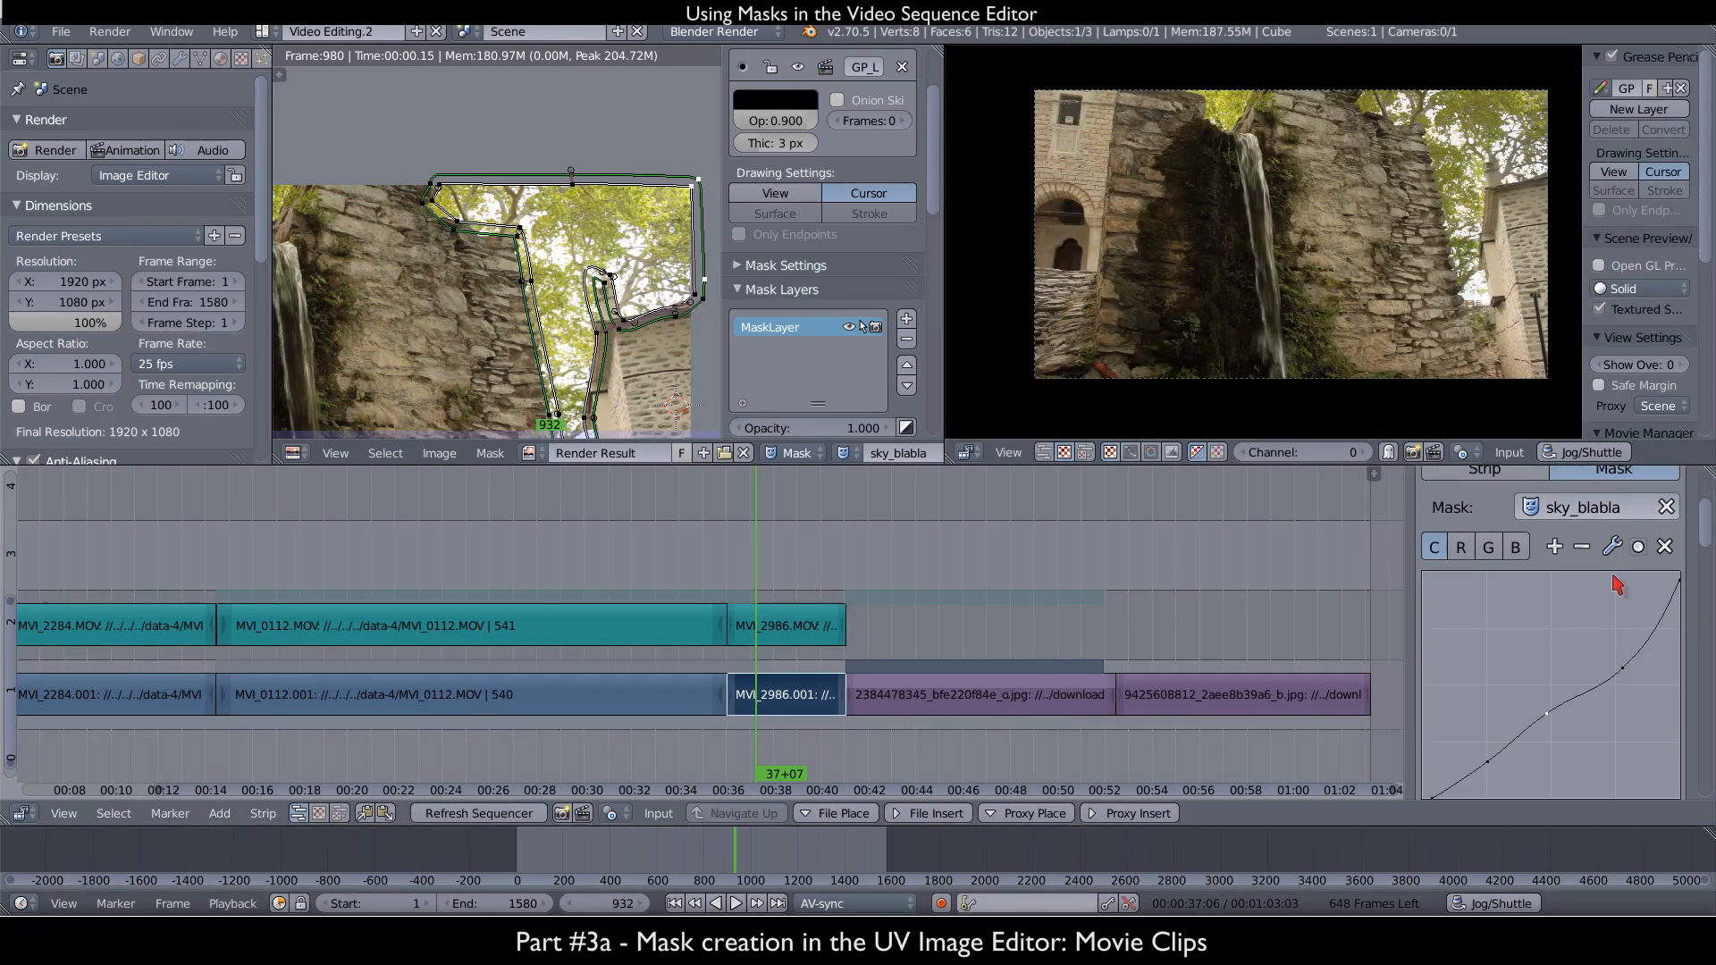
scroll(1535, 597, up, 3)
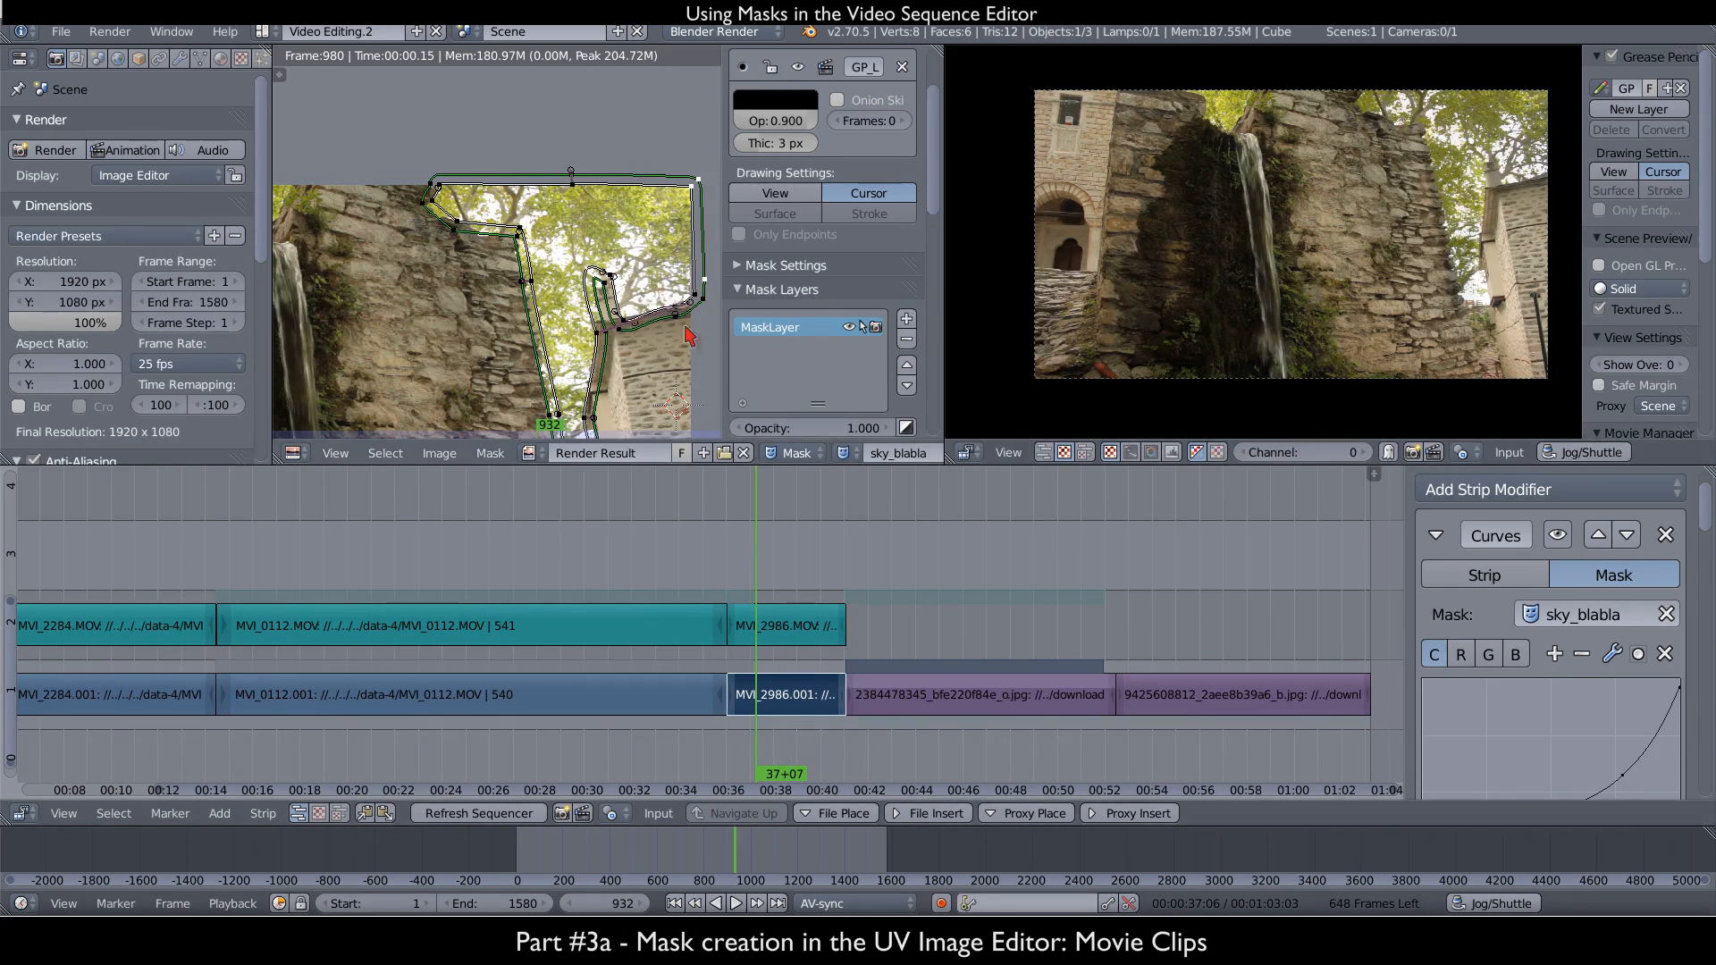
- Outline the dark waterfall area in the preview with red grease pencil strokes and delete that annotation layer
drag(1164, 91, 1128, 377)
drag(1321, 376, 1262, 71)
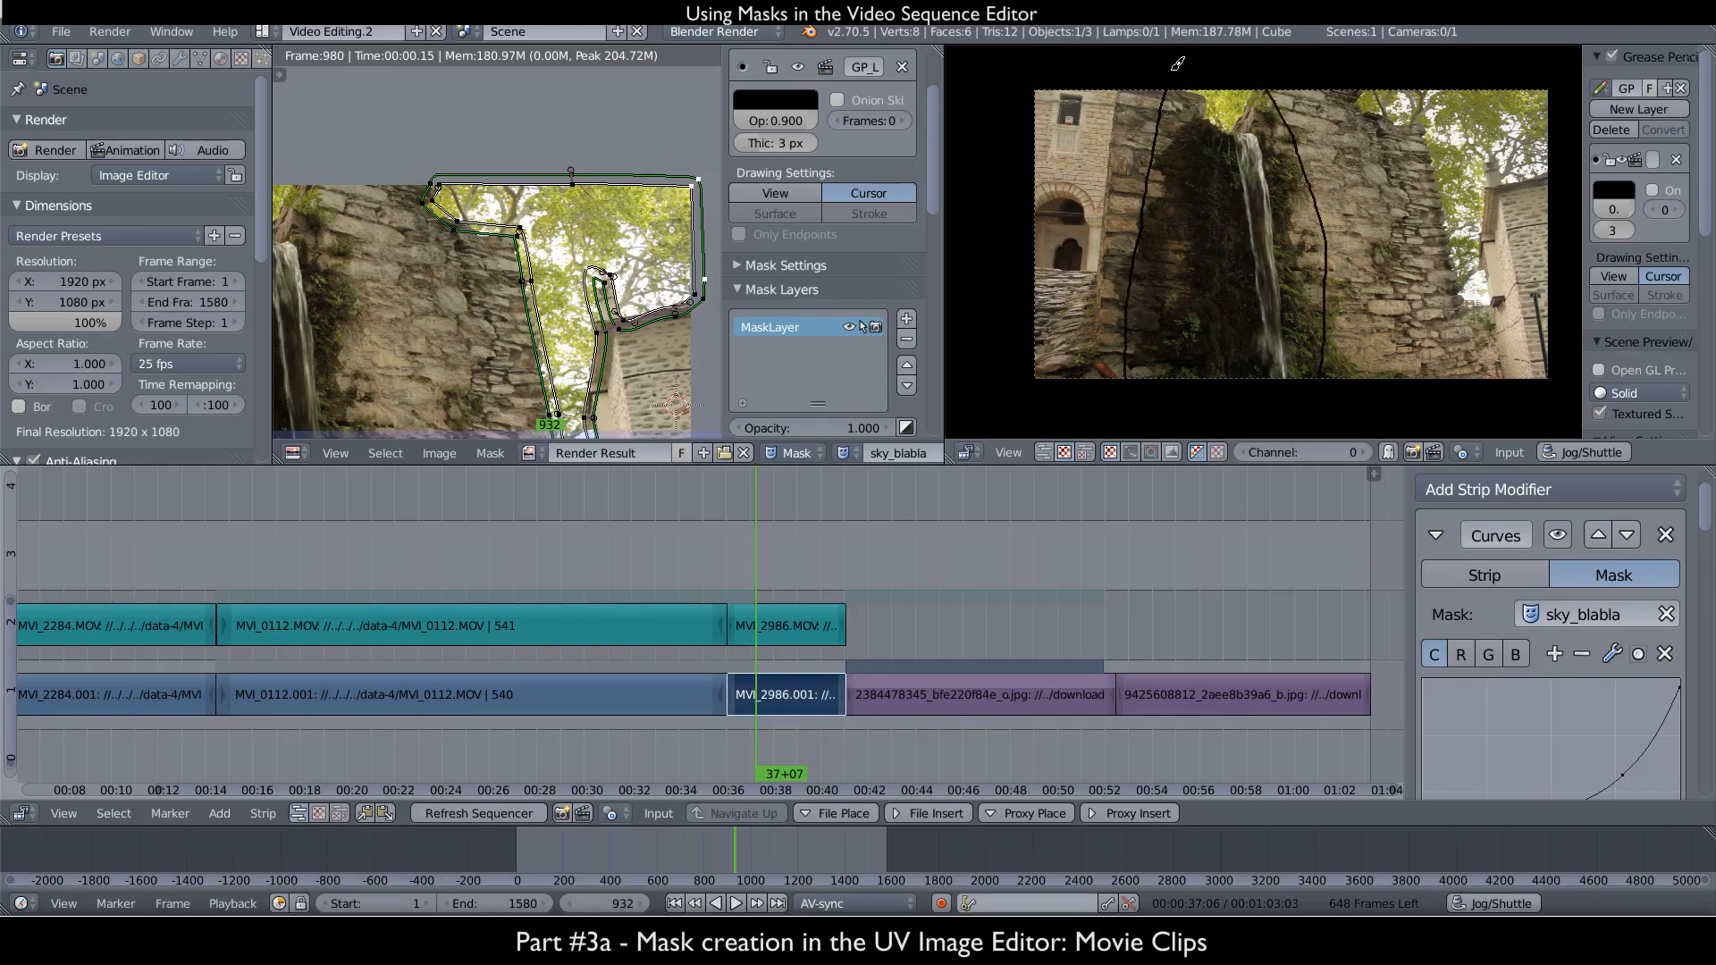
click(1610, 188)
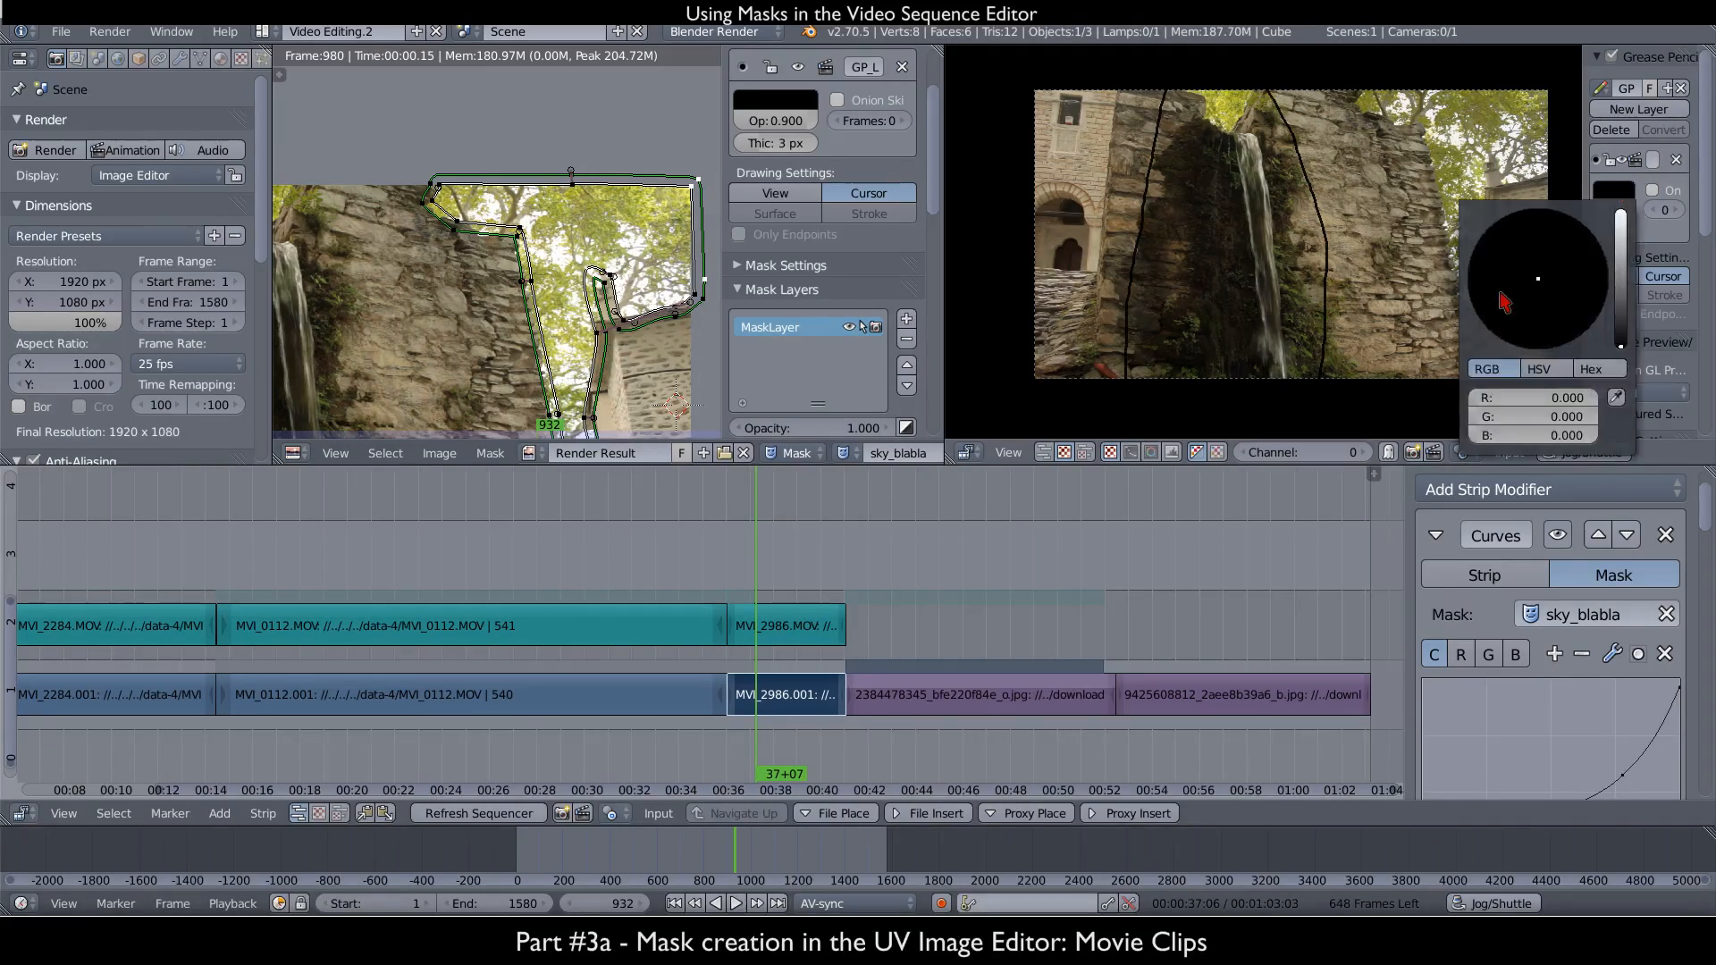
drag(1519, 394, 1609, 395)
scroll(1517, 243, up, 2)
scroll(1515, 241, down, 1)
scroll(1516, 251, down, 1)
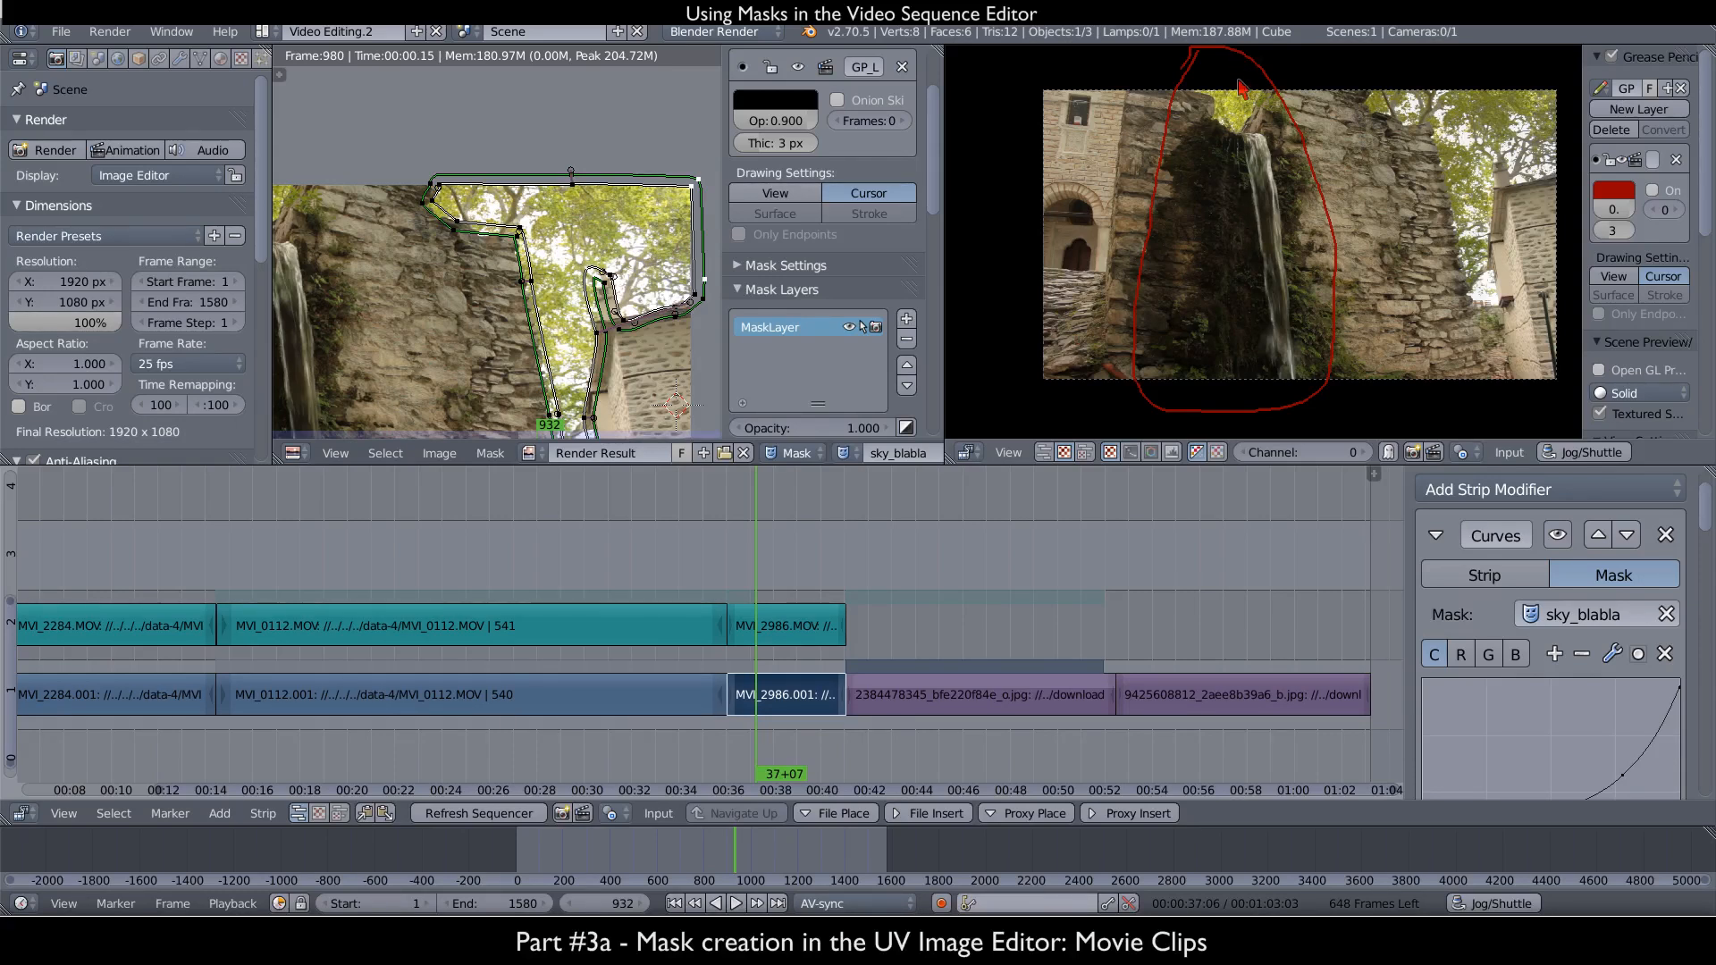
click(1678, 161)
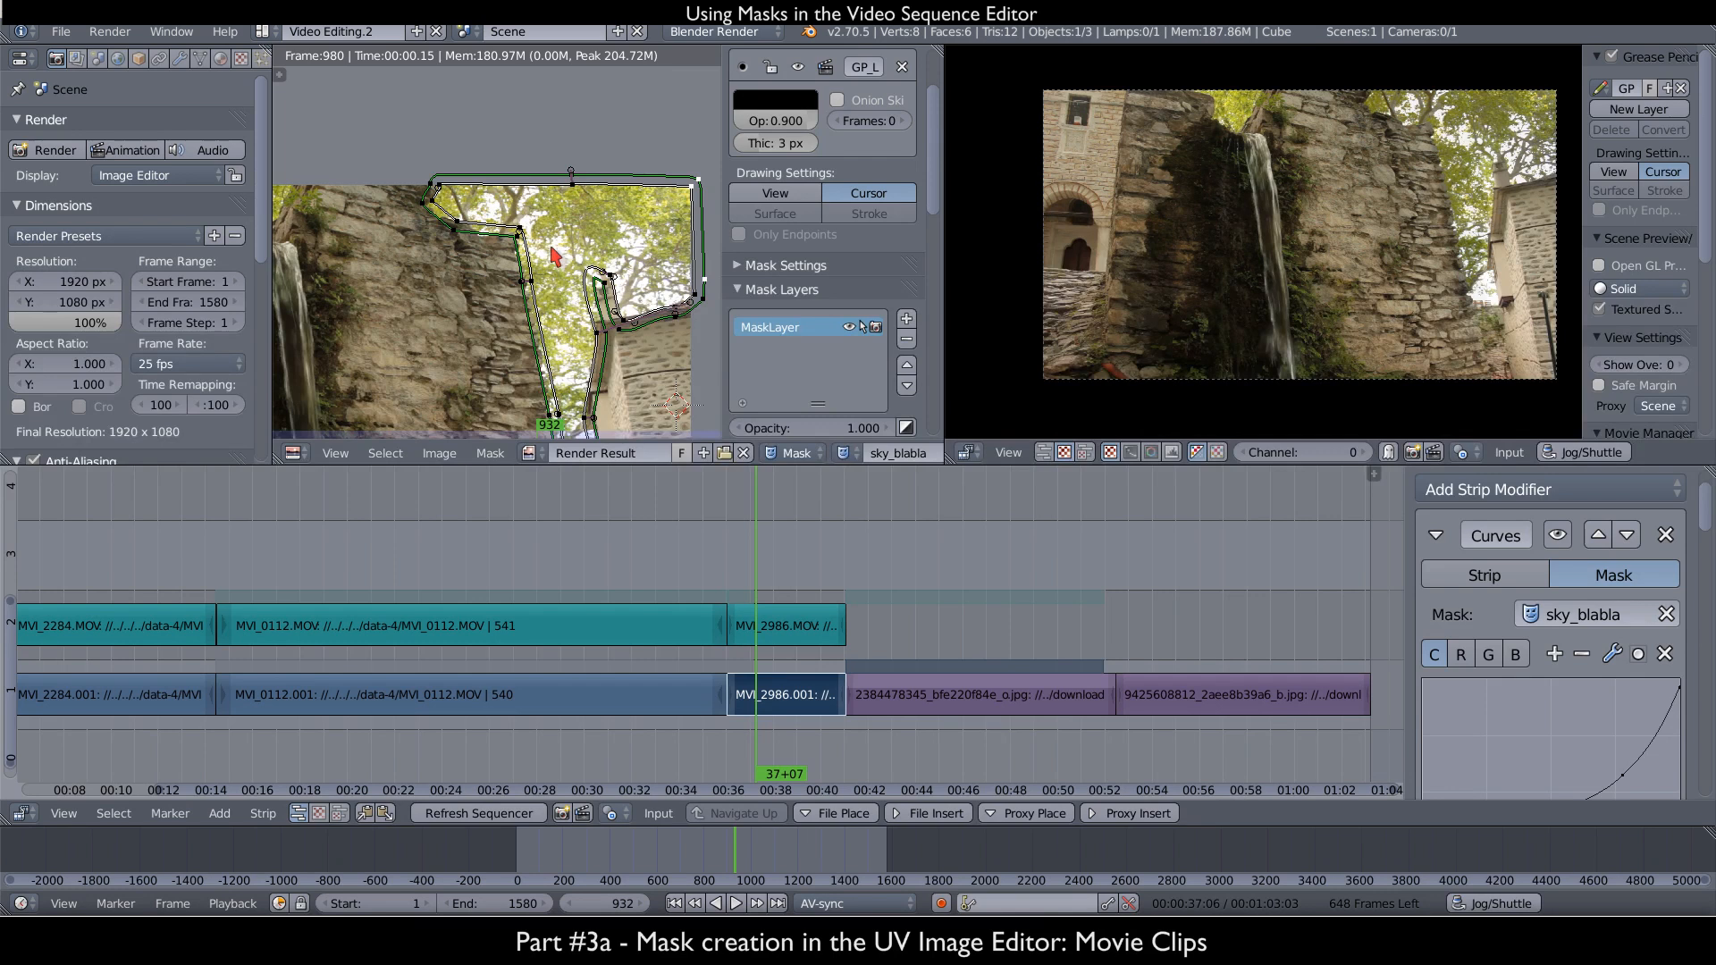
- Create a new mask and outline the dark waterfall area, extending slightly past the frame's upper and lower edges, with a closed eleven-point spline
key(ctrl+Up)
mouse_move(688, 624)
middle_down()
mouse_move(720, 495)
mouse_move(777, 471)
middle_up()
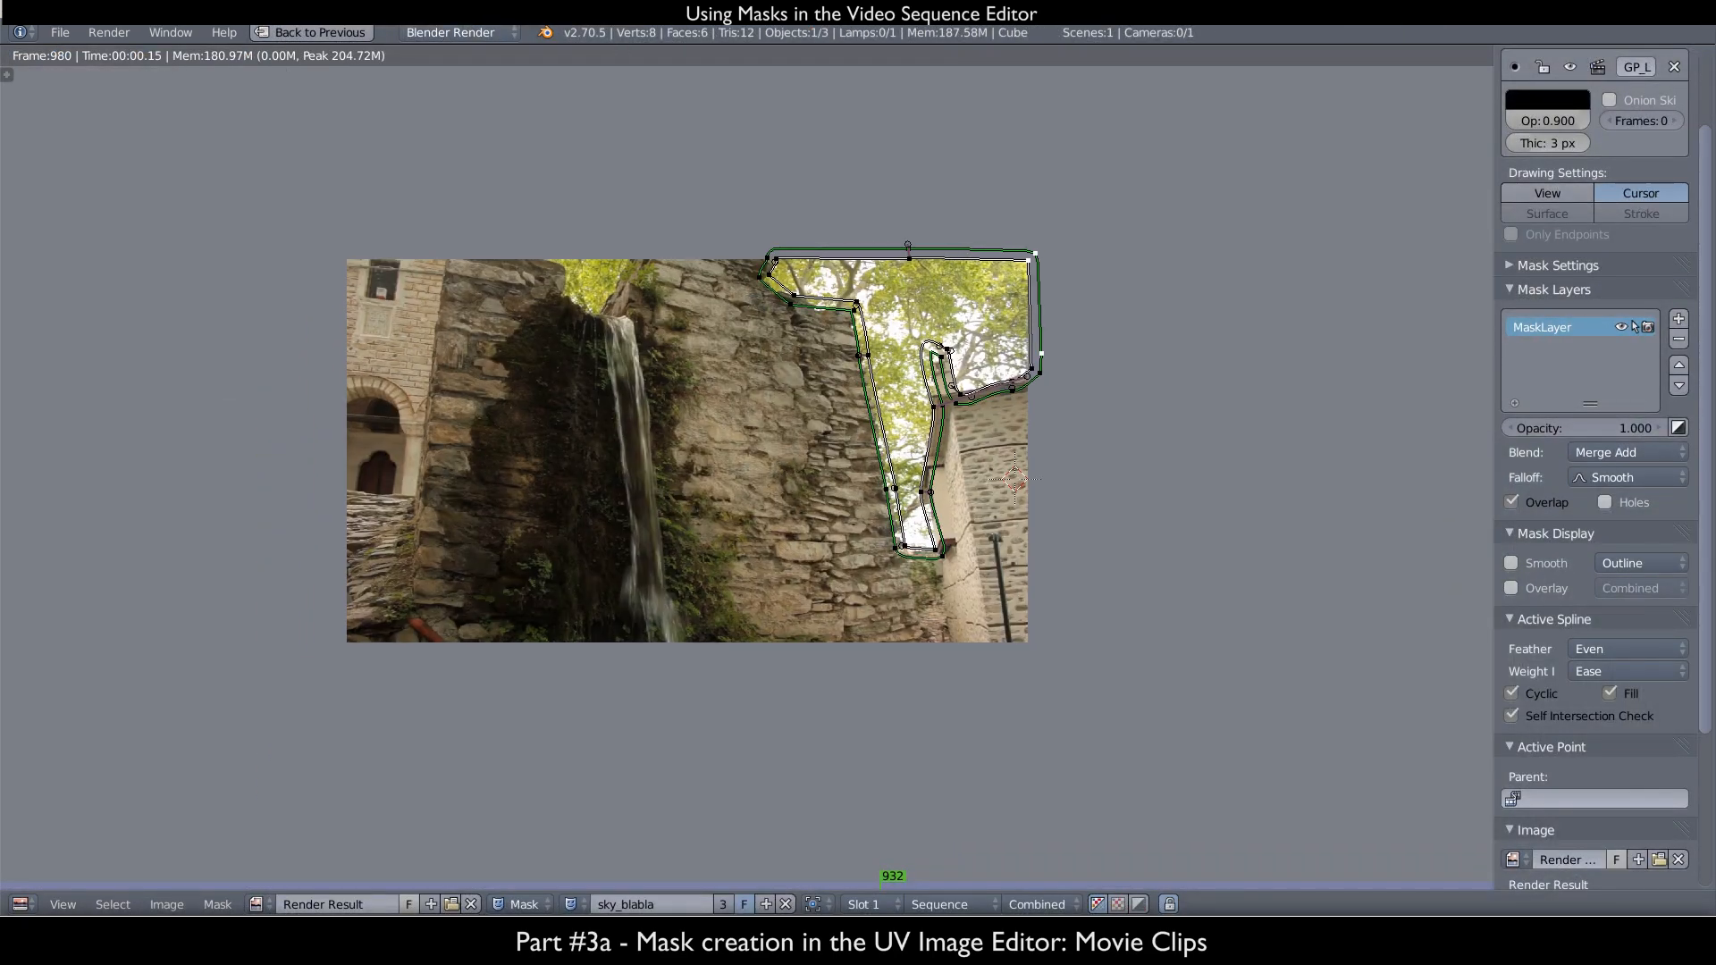
scroll(1017, 470, up, 1)
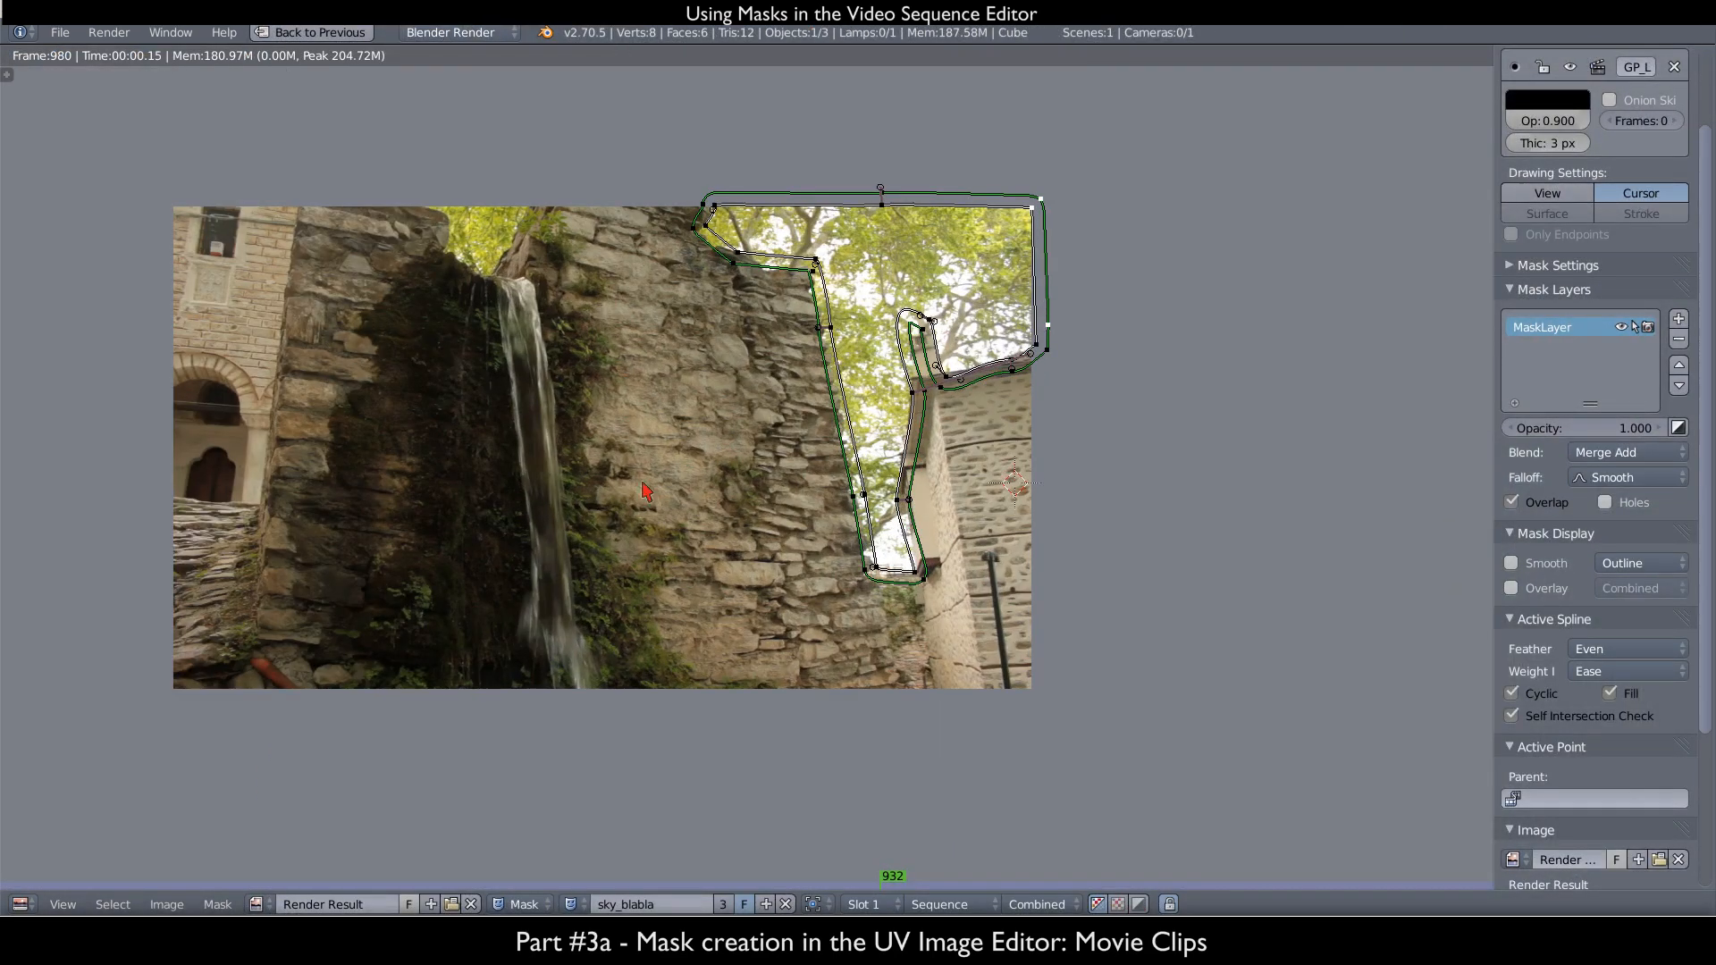
middle_drag(650, 492, 797, 495)
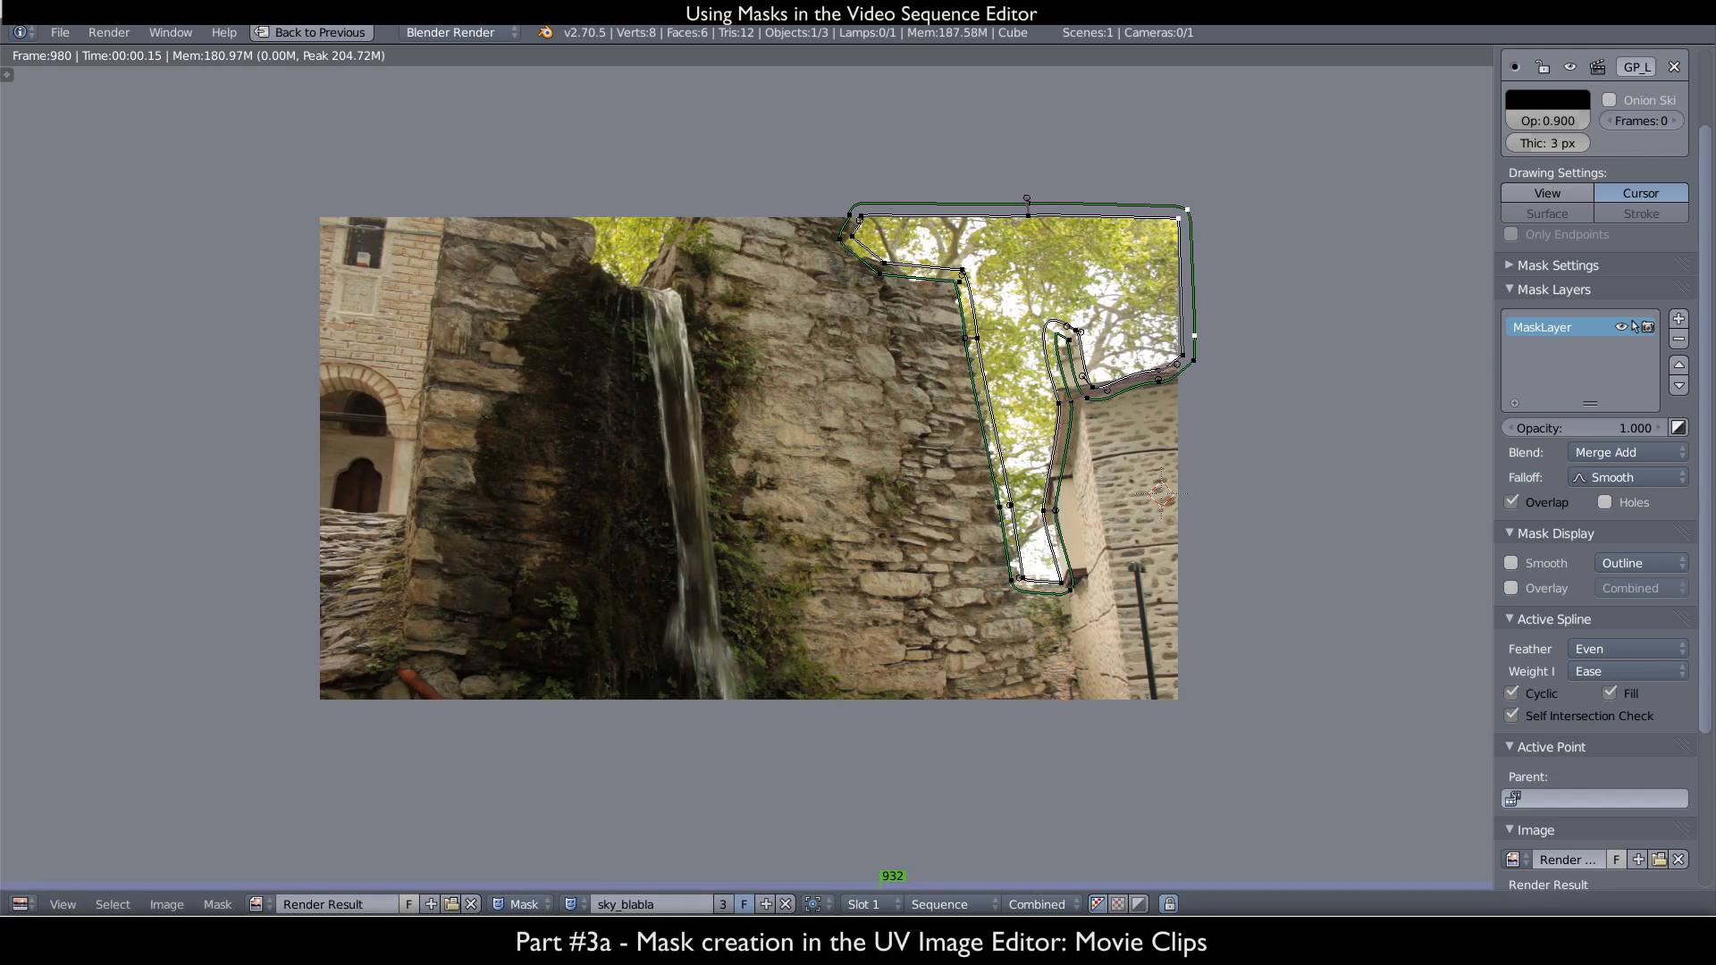
click(766, 905)
ctrl+click(804, 681)
ctrl+click(772, 463)
ctrl+click(764, 308)
ctrl+click(715, 221)
ctrl+click(585, 206)
ctrl+click(509, 258)
ctrl+click(452, 462)
ctrl+click(396, 560)
ctrl+click(437, 667)
ctrl+click(609, 727)
ctrl+click(783, 730)
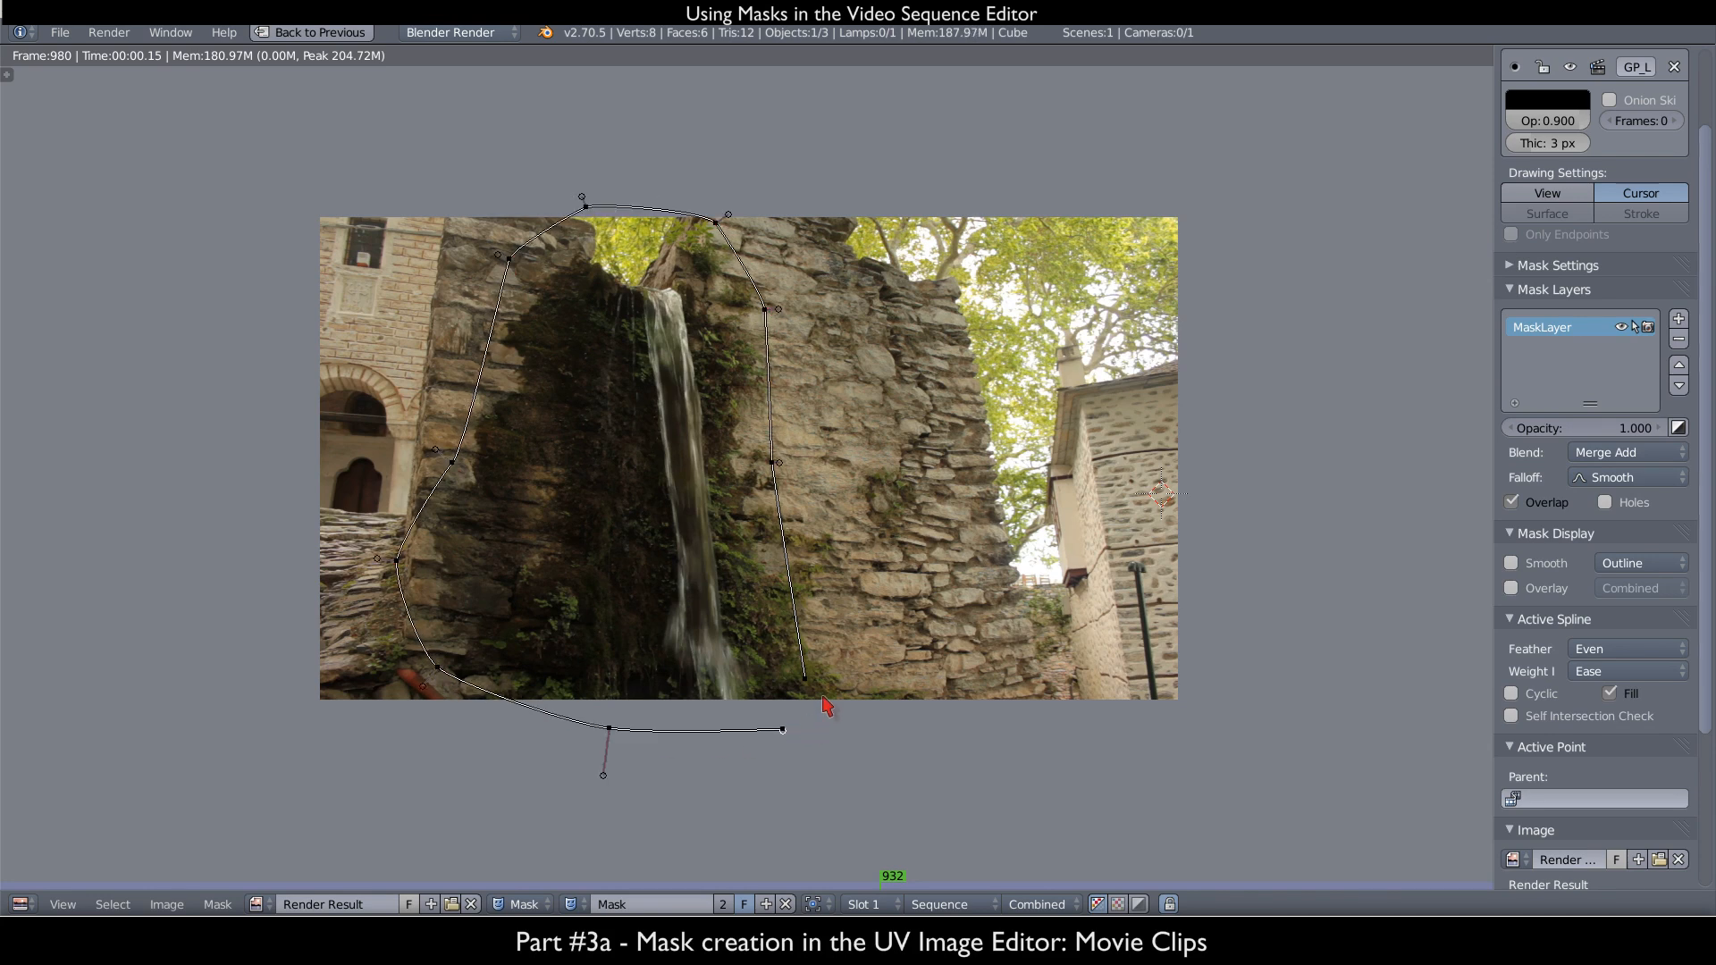
key(alt+c)
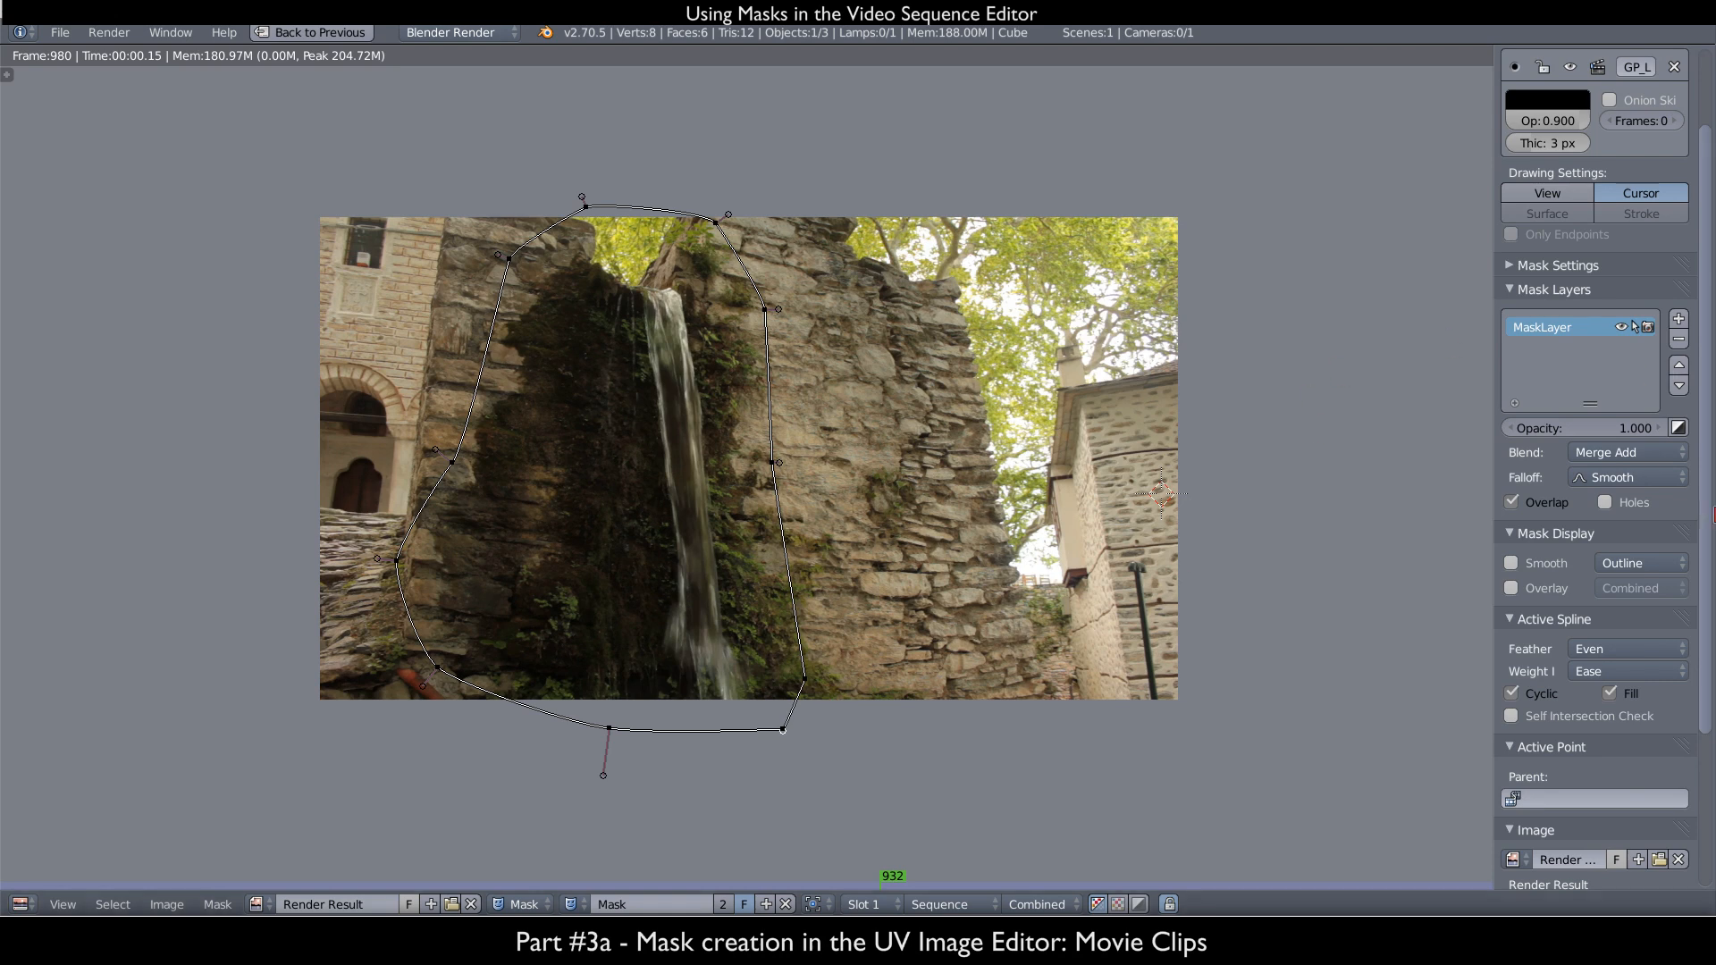
- Add a wide outward feather around the whole waterfall mask spline, reaching well onto the surrounding stone wall
scroll(1609, 715, down, 2)
click(1540, 645)
key(a)
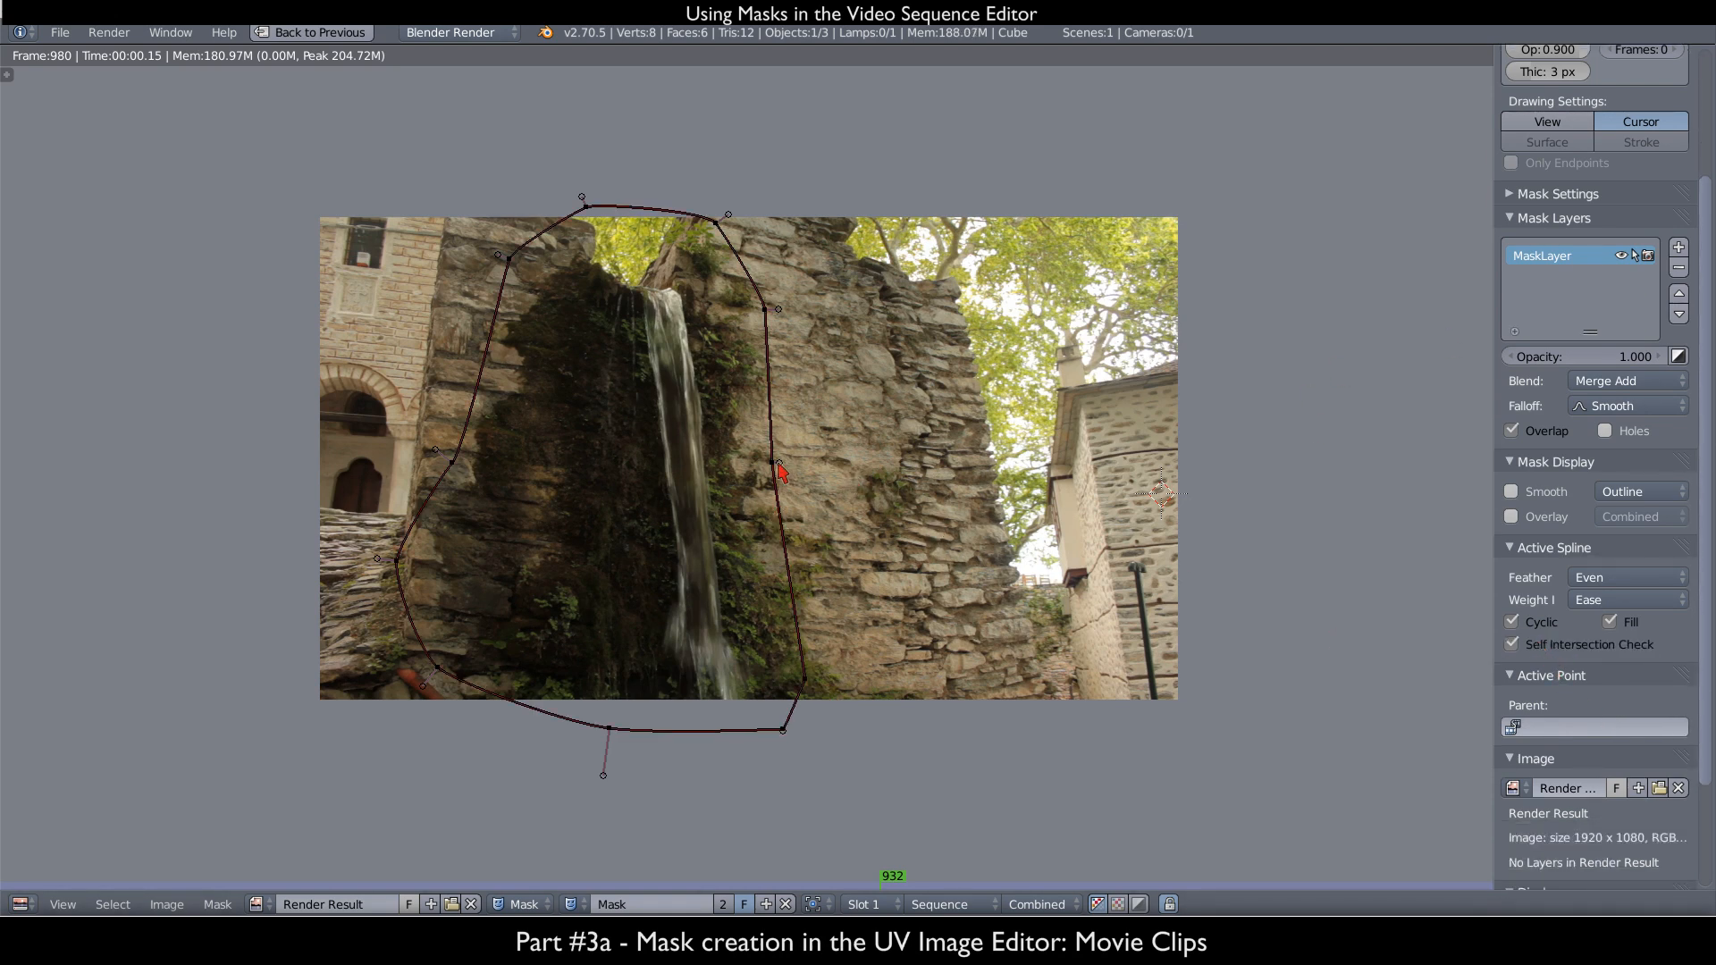
key(a)
key(alt+s)
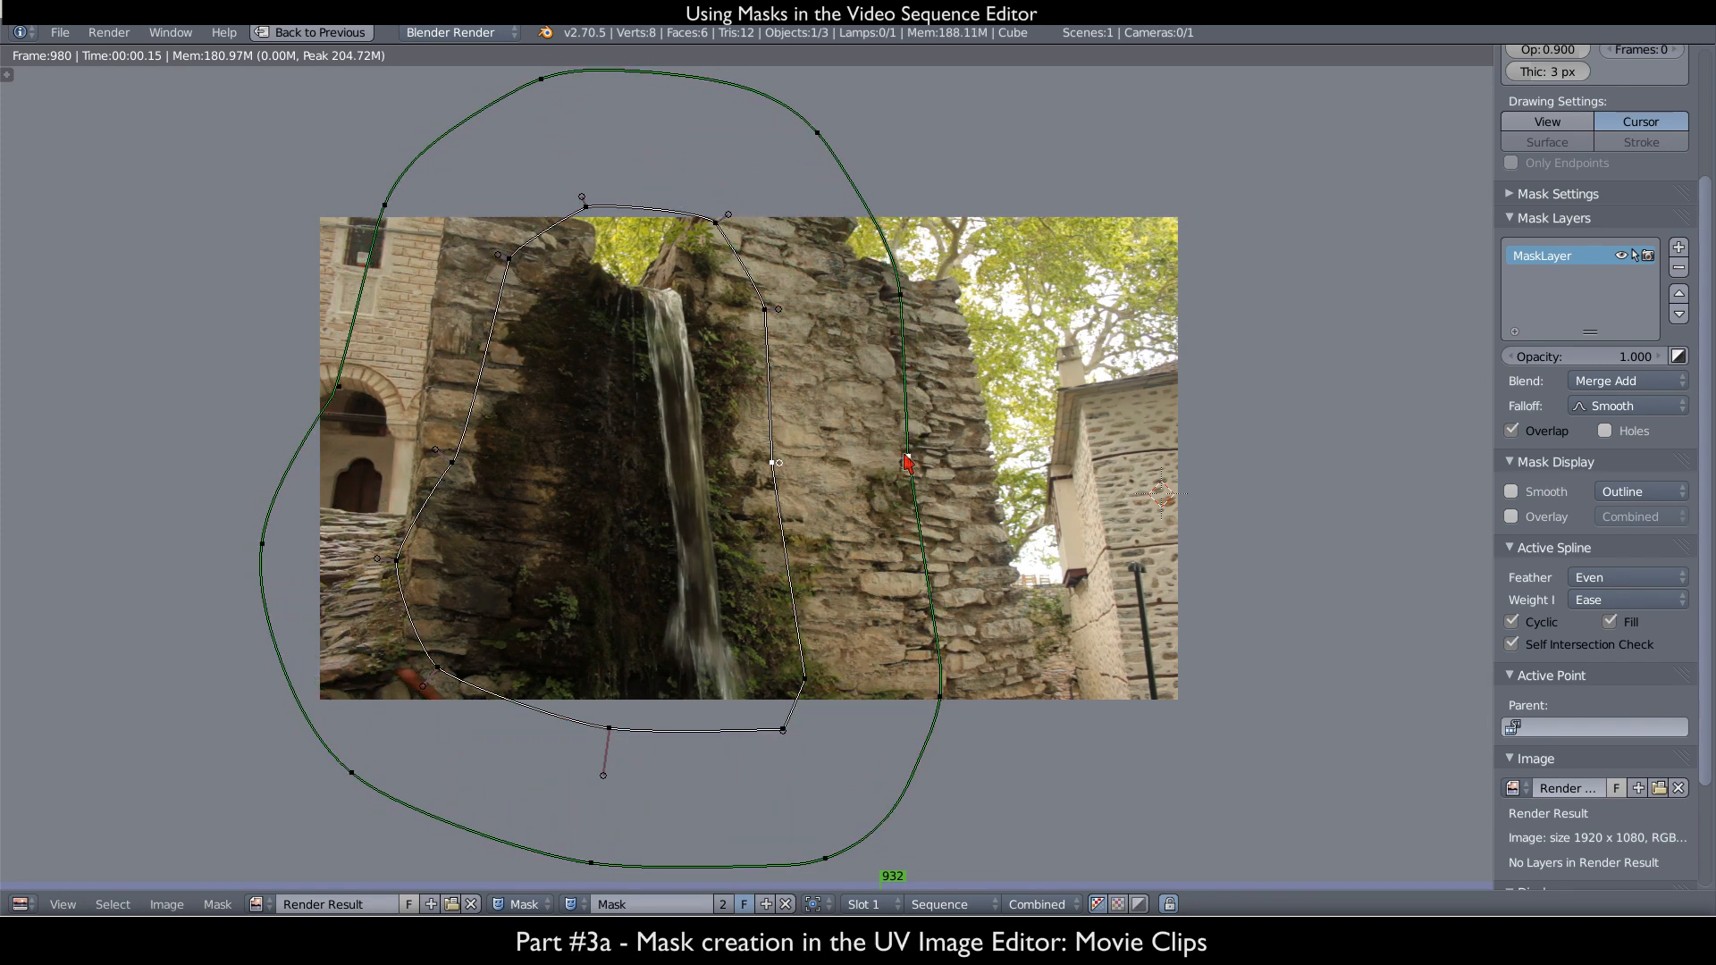
click(905, 460)
- Rename the new mask fountain_mask and return to the multi-editor layout
scroll(853, 532, down, 1)
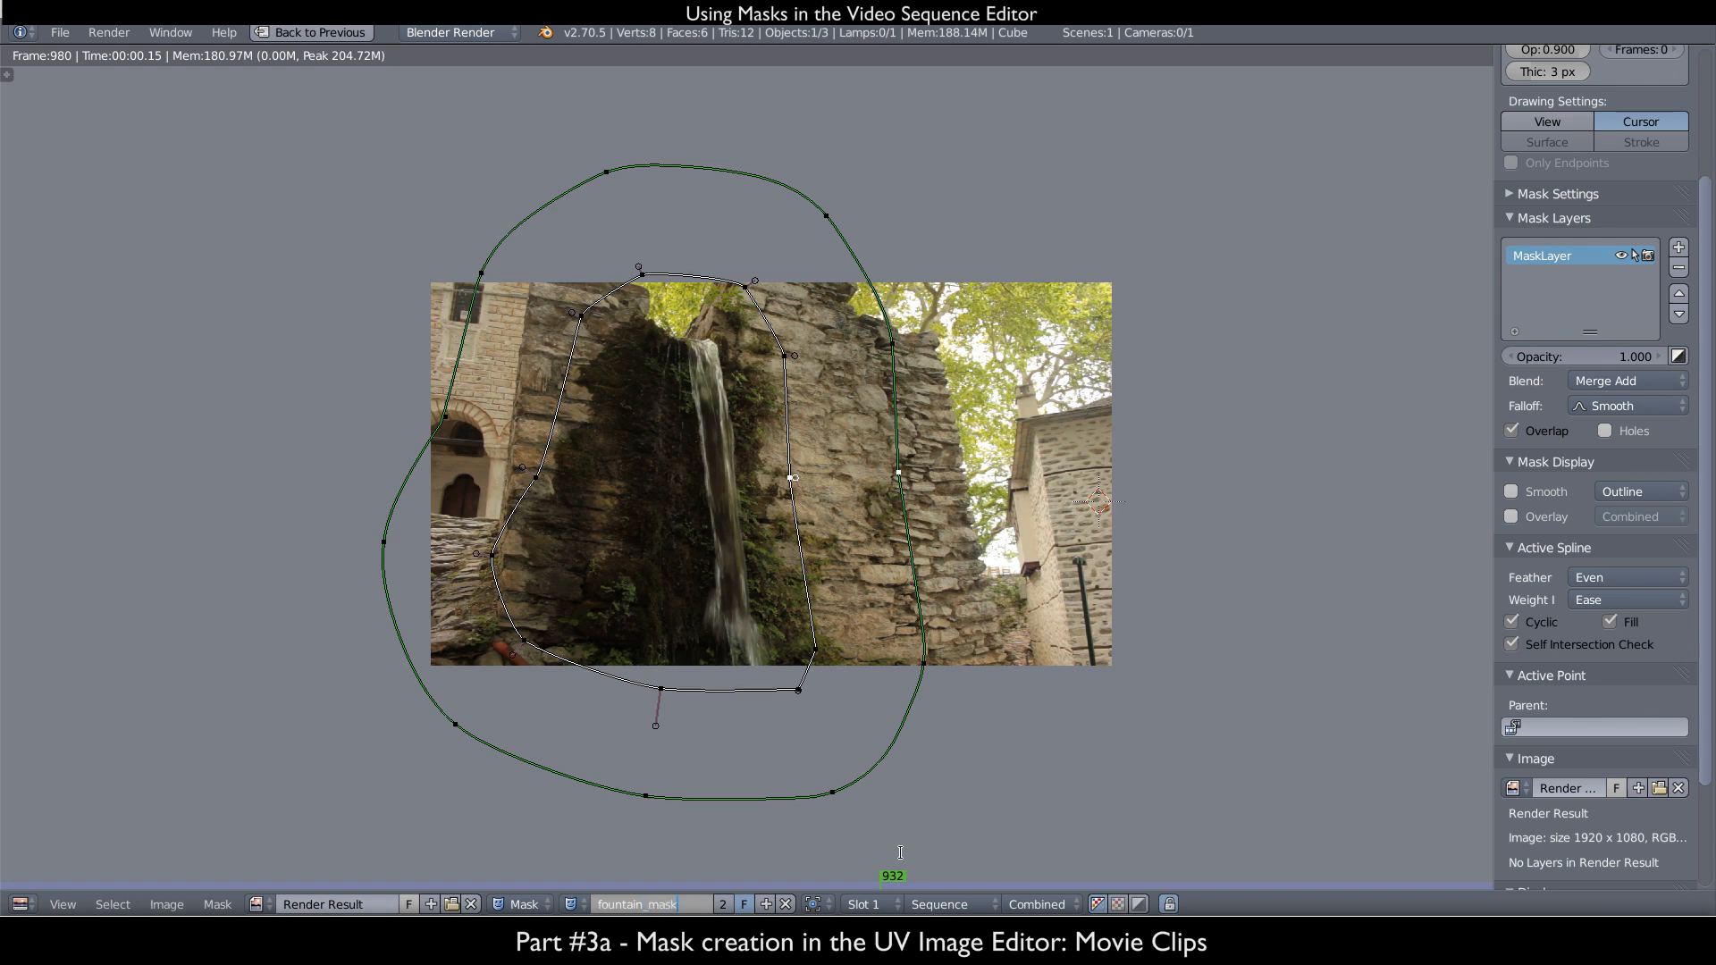
key(Return)
key(ctrl+Up)
- Widen the sequencer's video preview by narrowing the mask editor beside it
scroll(602, 272, down, 6)
scroll(590, 262, up, 2)
drag(720, 293, 990, 289)
middle_drag(759, 676, 689, 678)
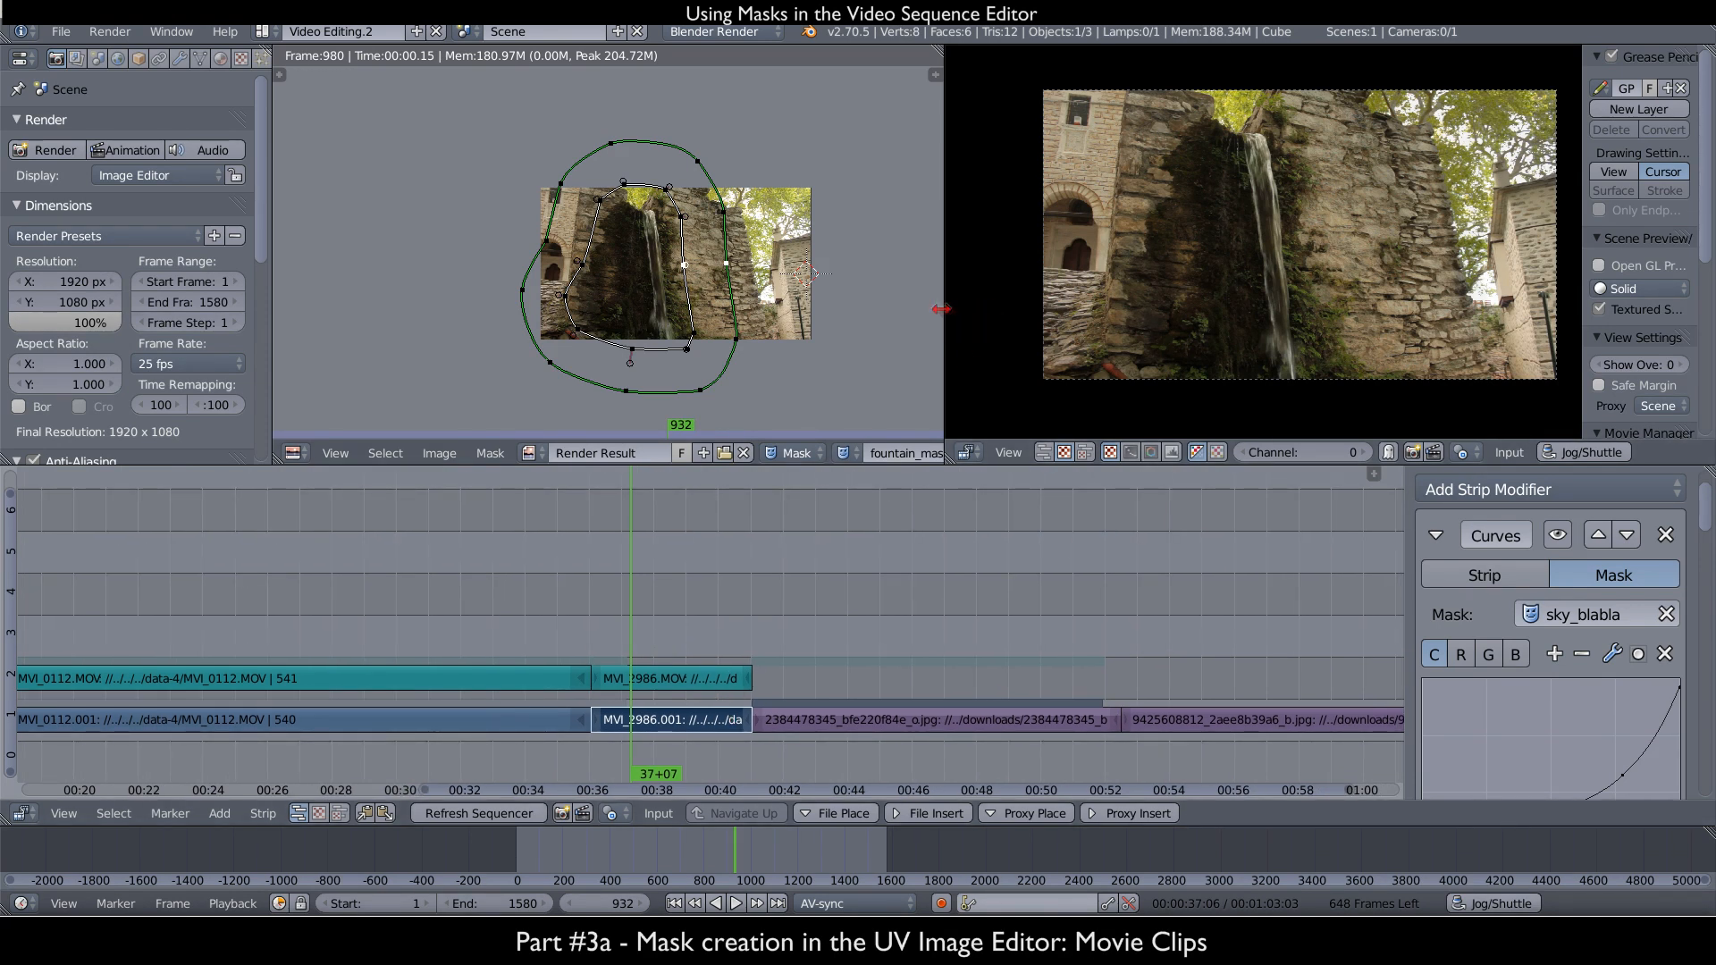
drag(945, 313, 659, 313)
- Add a second Curves modifier to the MVI_2986.001 strip with its input type set to Mask and fountain_mask assigned
click(1435, 537)
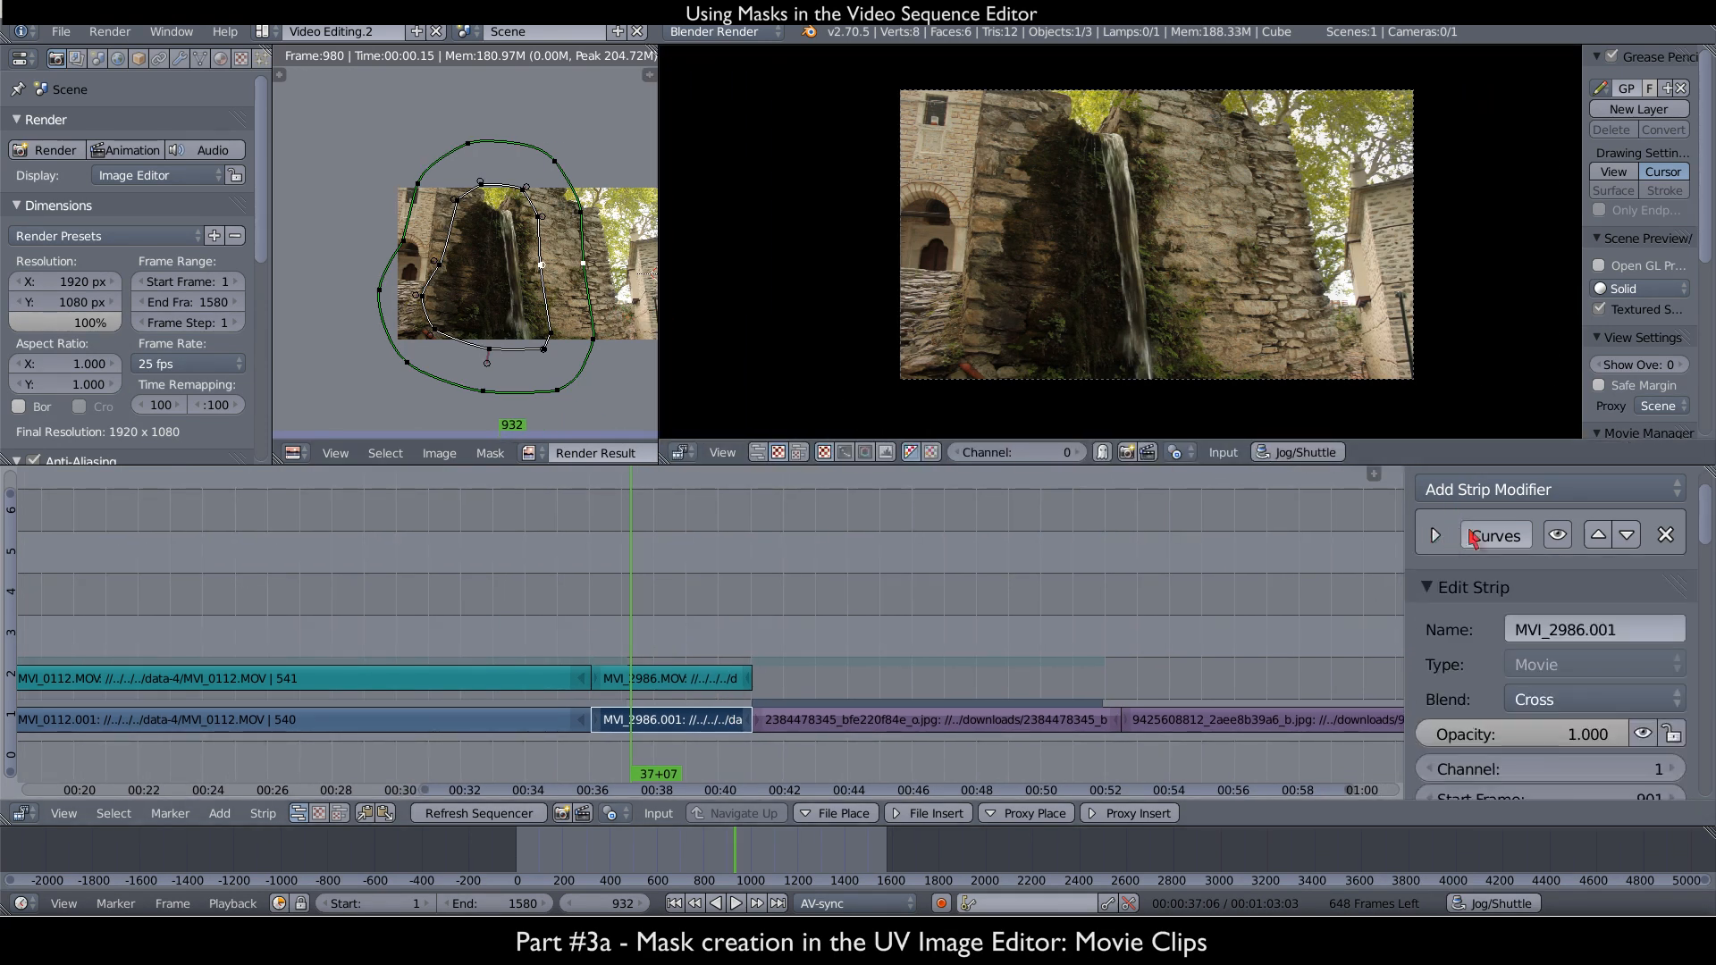
click(1506, 490)
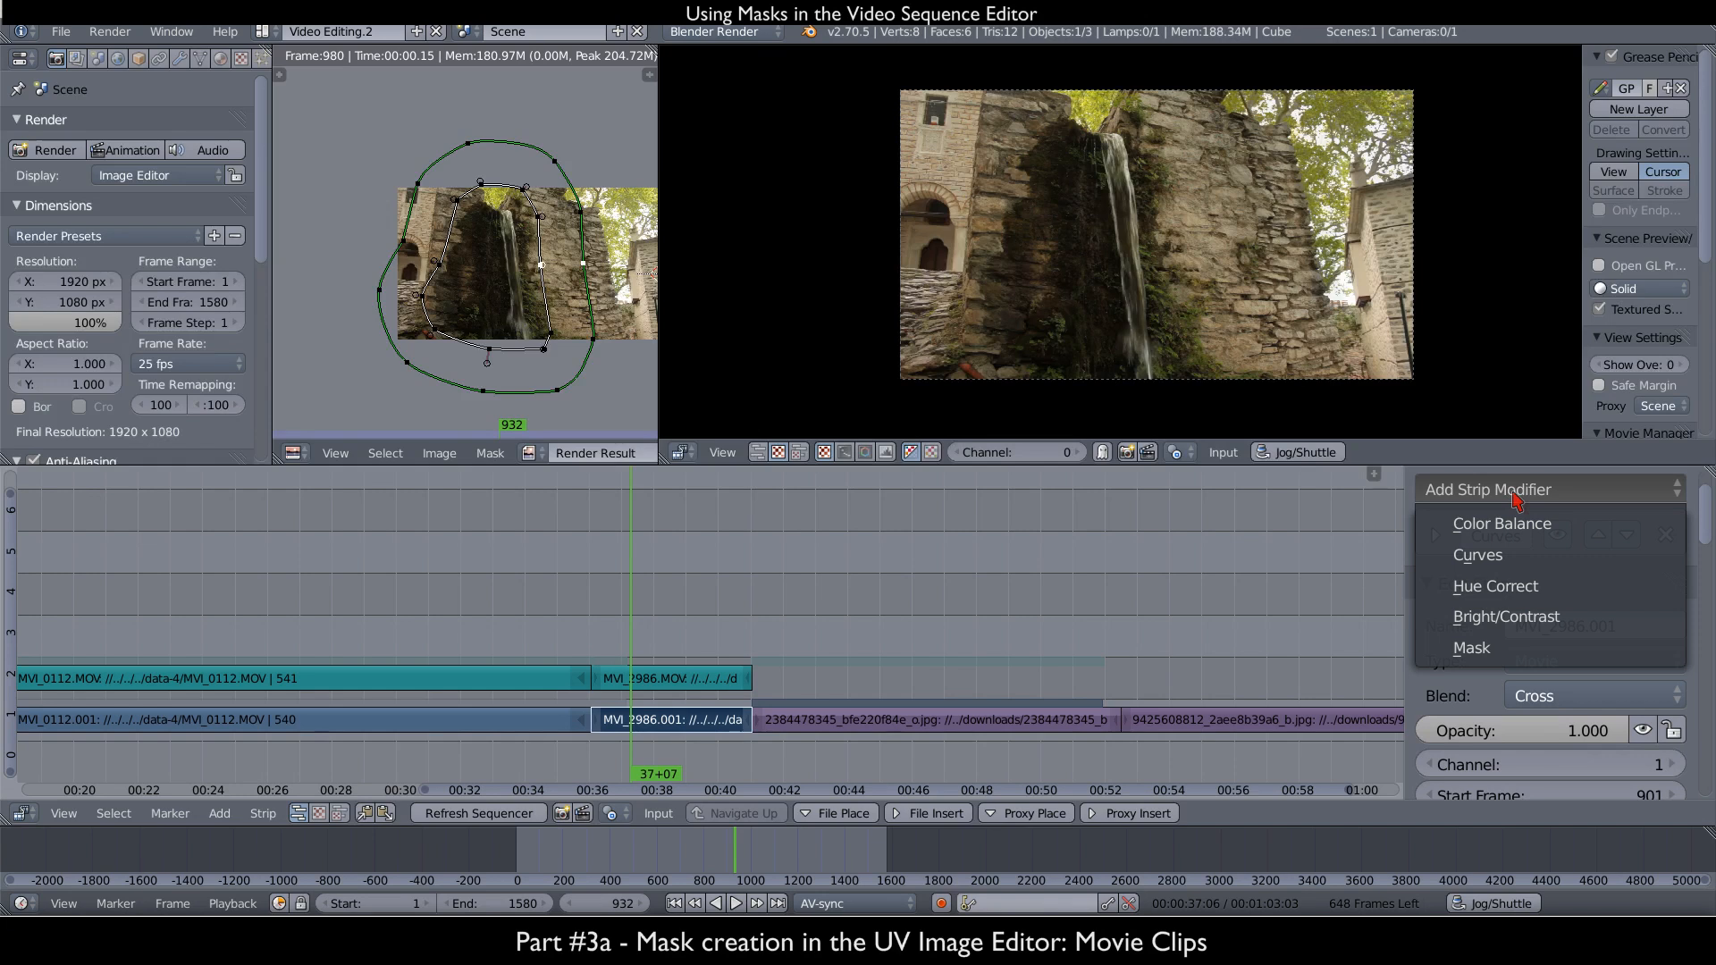
click(1523, 556)
click(1616, 624)
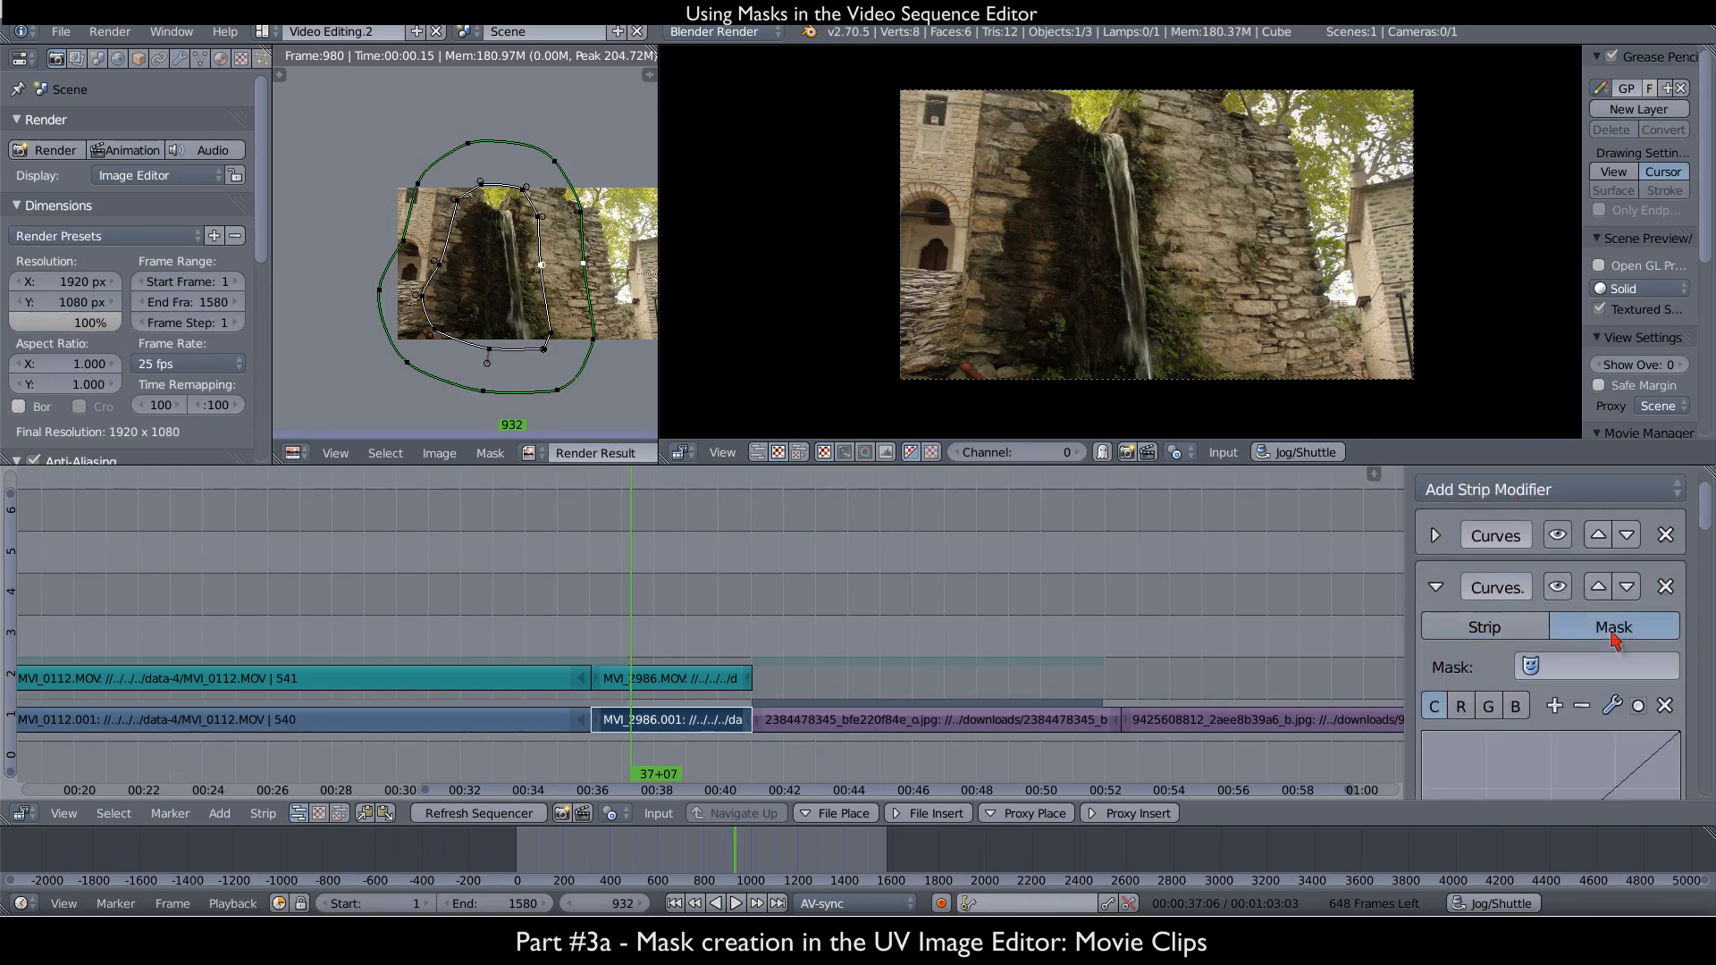
click(1609, 666)
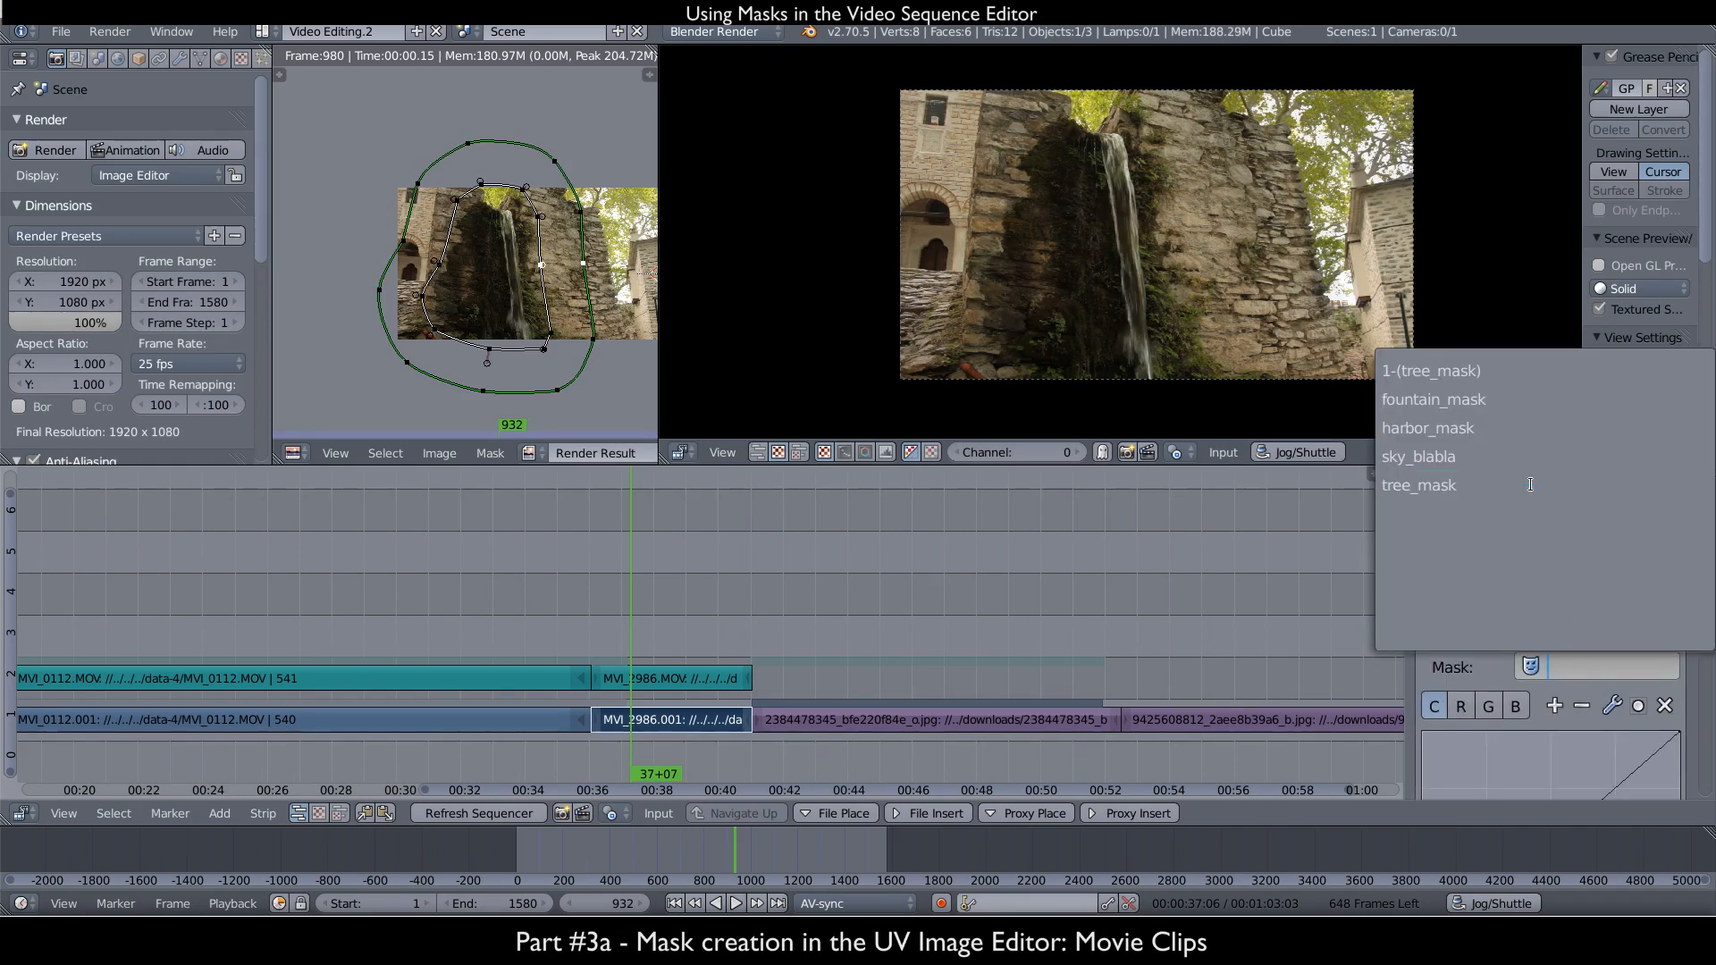
click(1506, 402)
- Brighten the masked waterfall with the second curve: shift the white end inward, raise an upper midtone point and add a lower shadow point
scroll(1585, 706, down, 2)
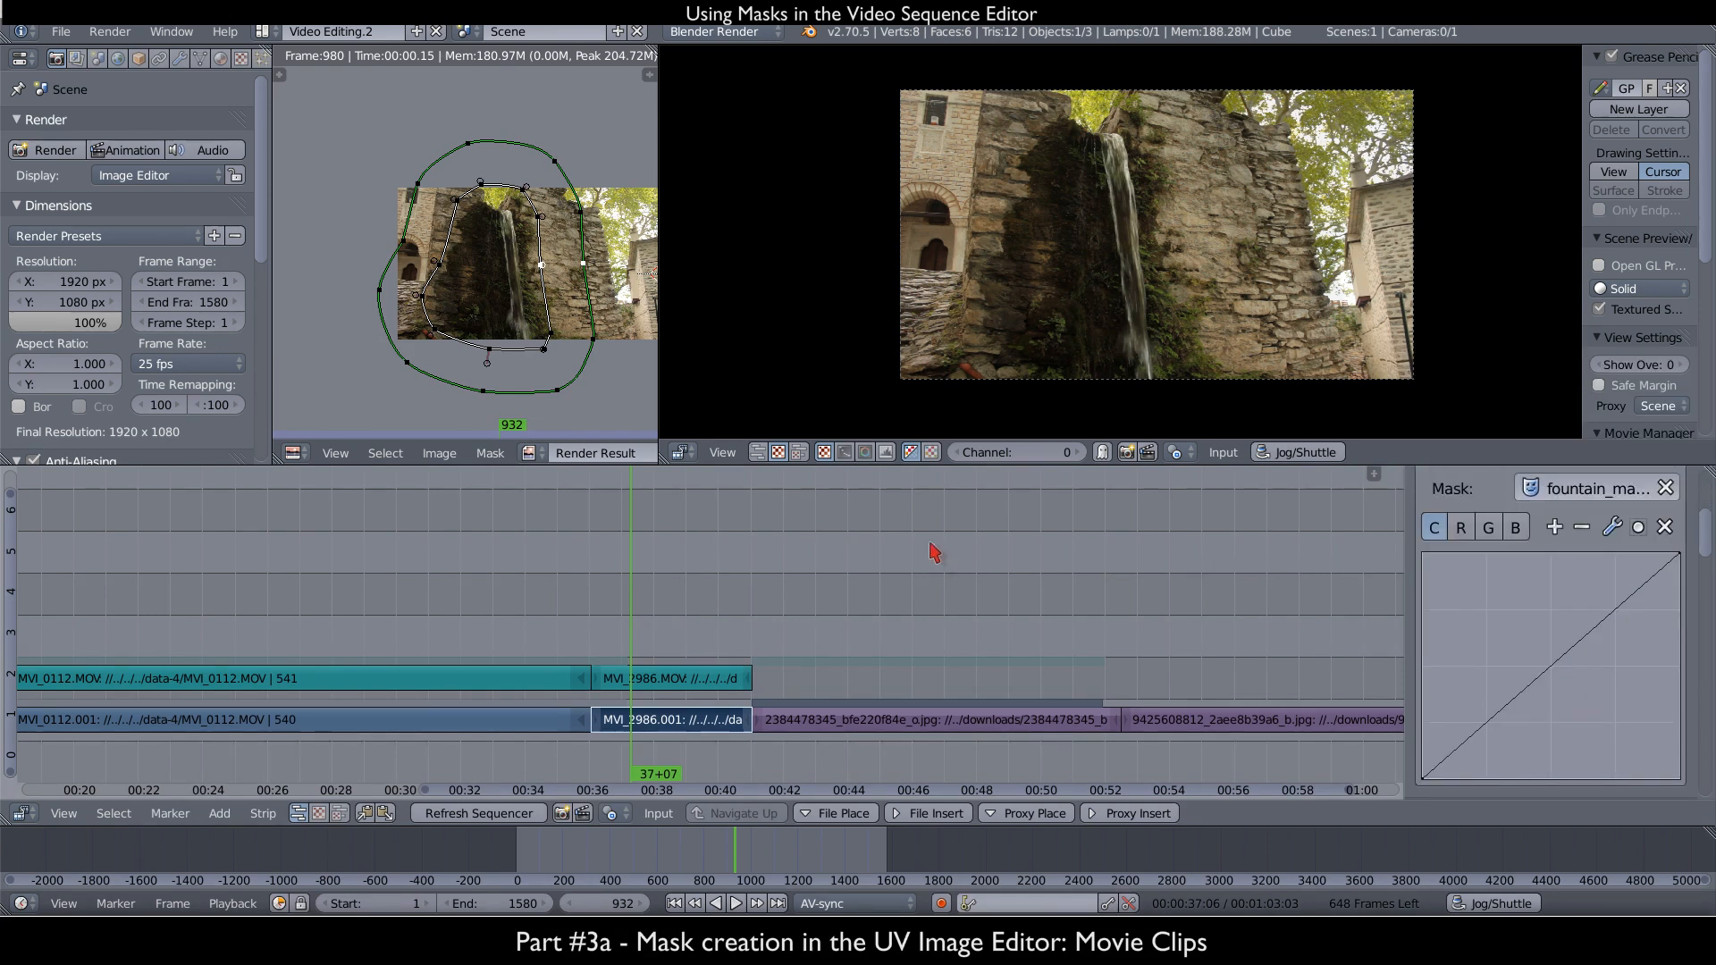
drag(1676, 560, 1643, 565)
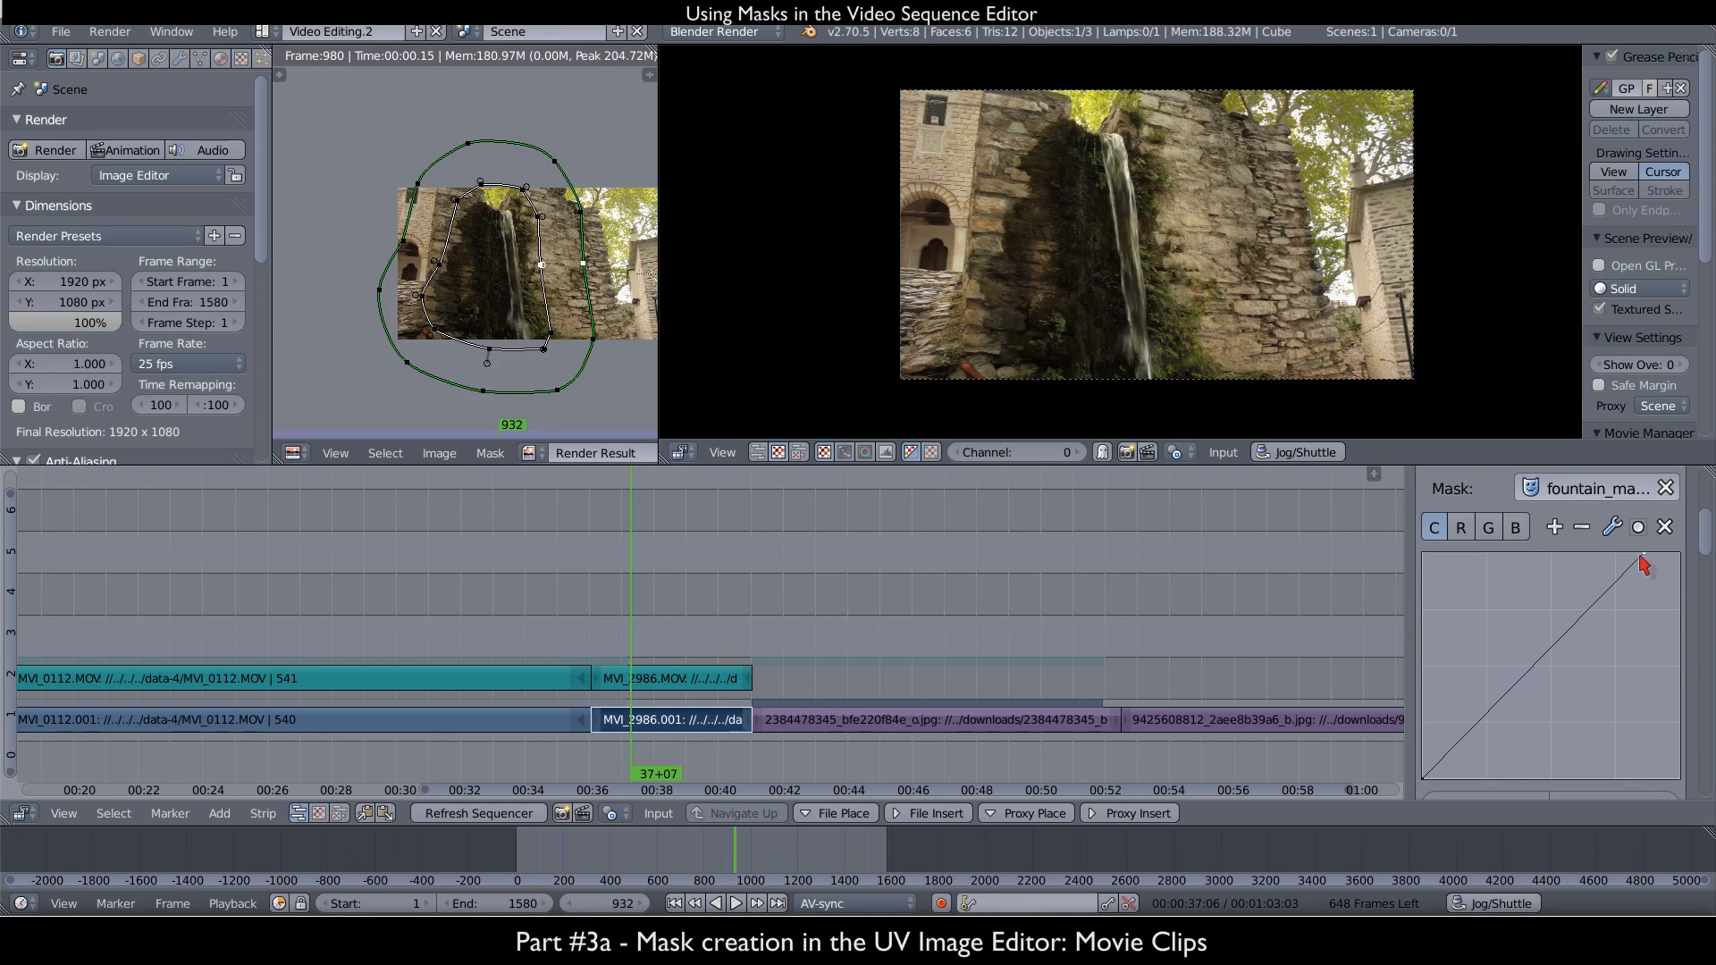
drag(1569, 628, 1555, 617)
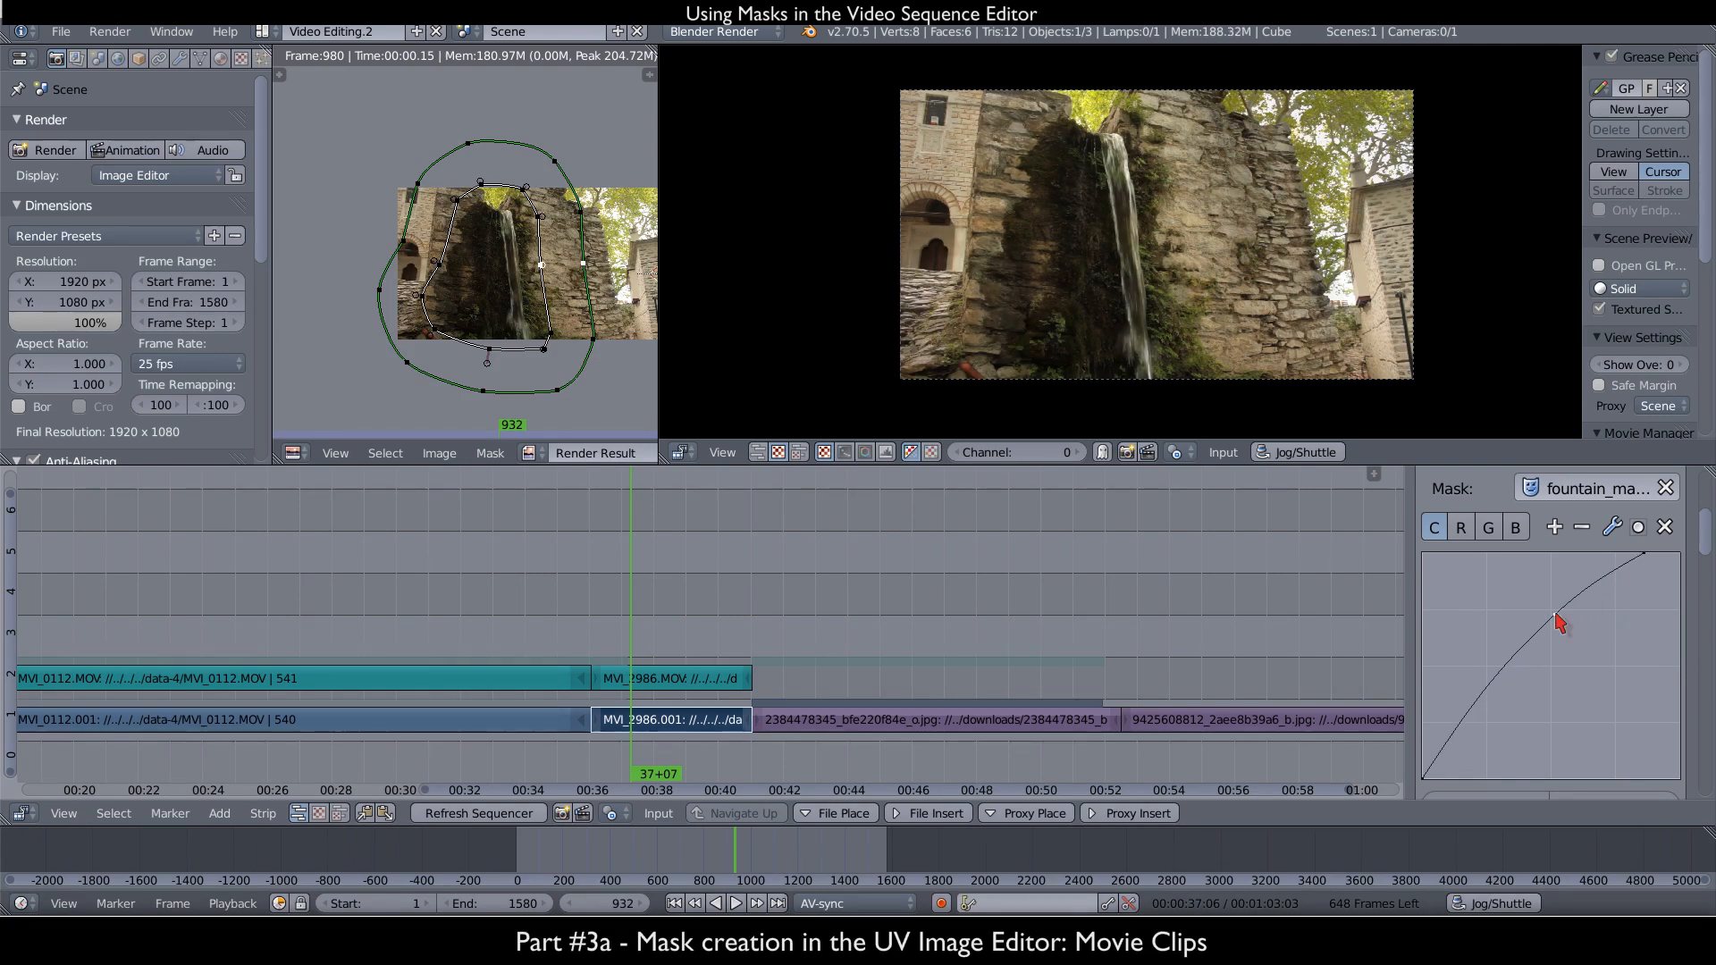
drag(1502, 673, 1490, 704)
drag(1555, 615, 1550, 615)
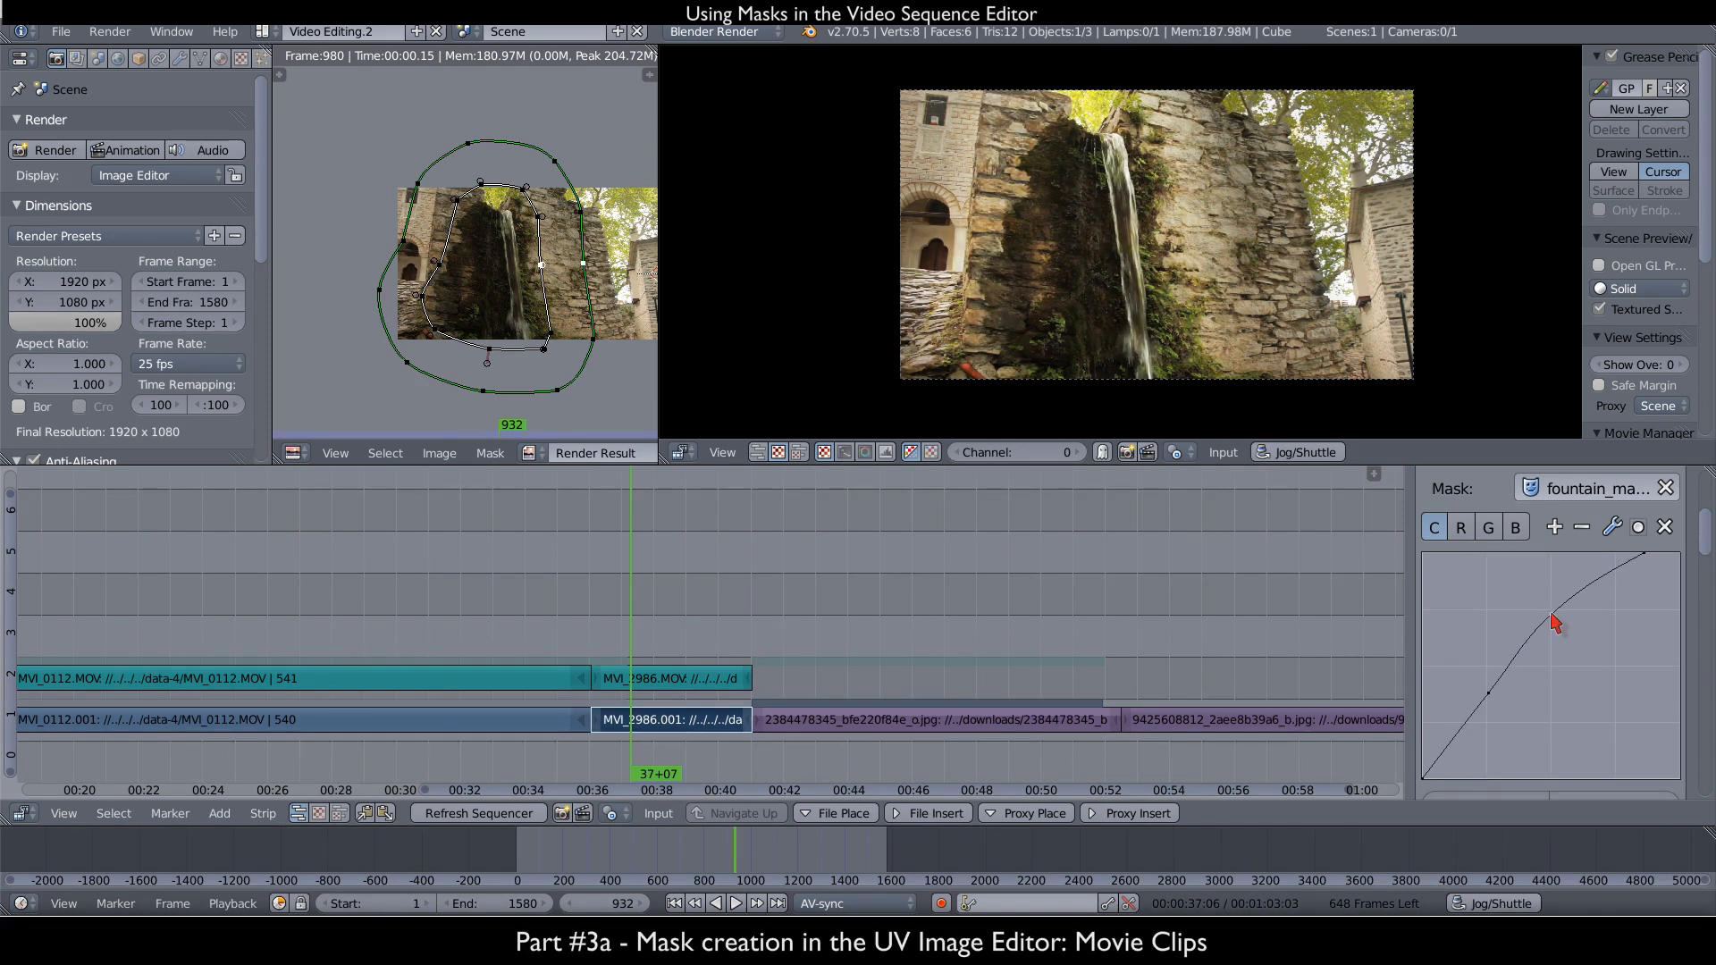
drag(1489, 693, 1483, 709)
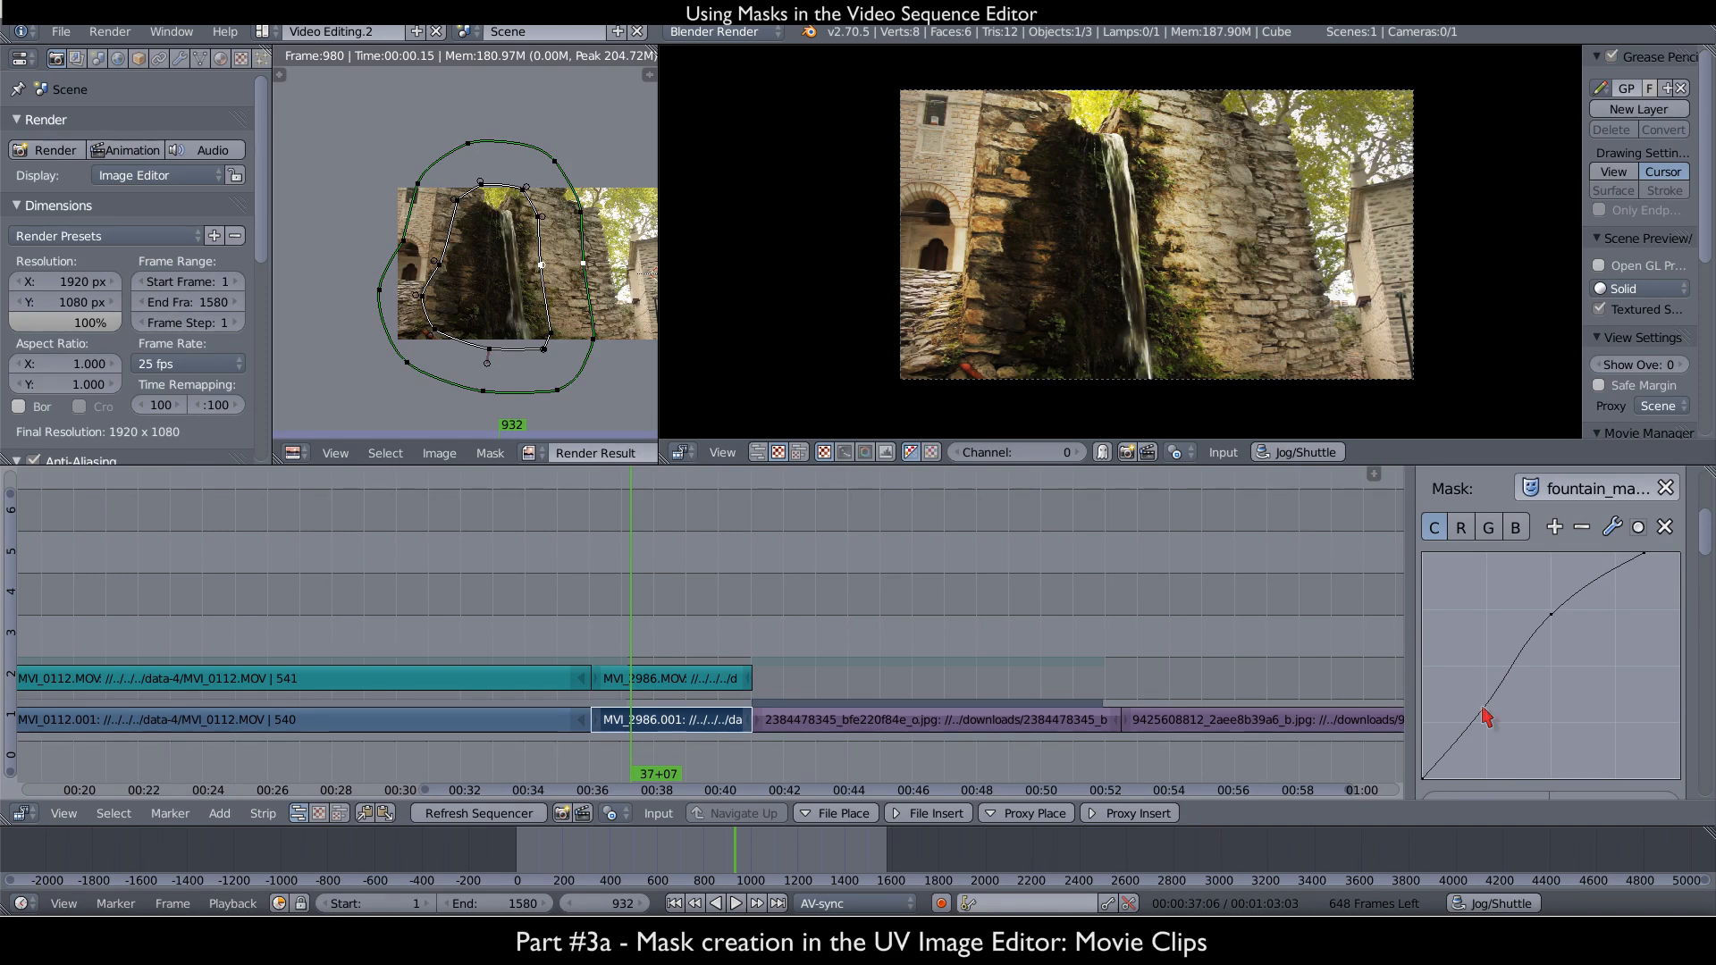
drag(1552, 617, 1549, 609)
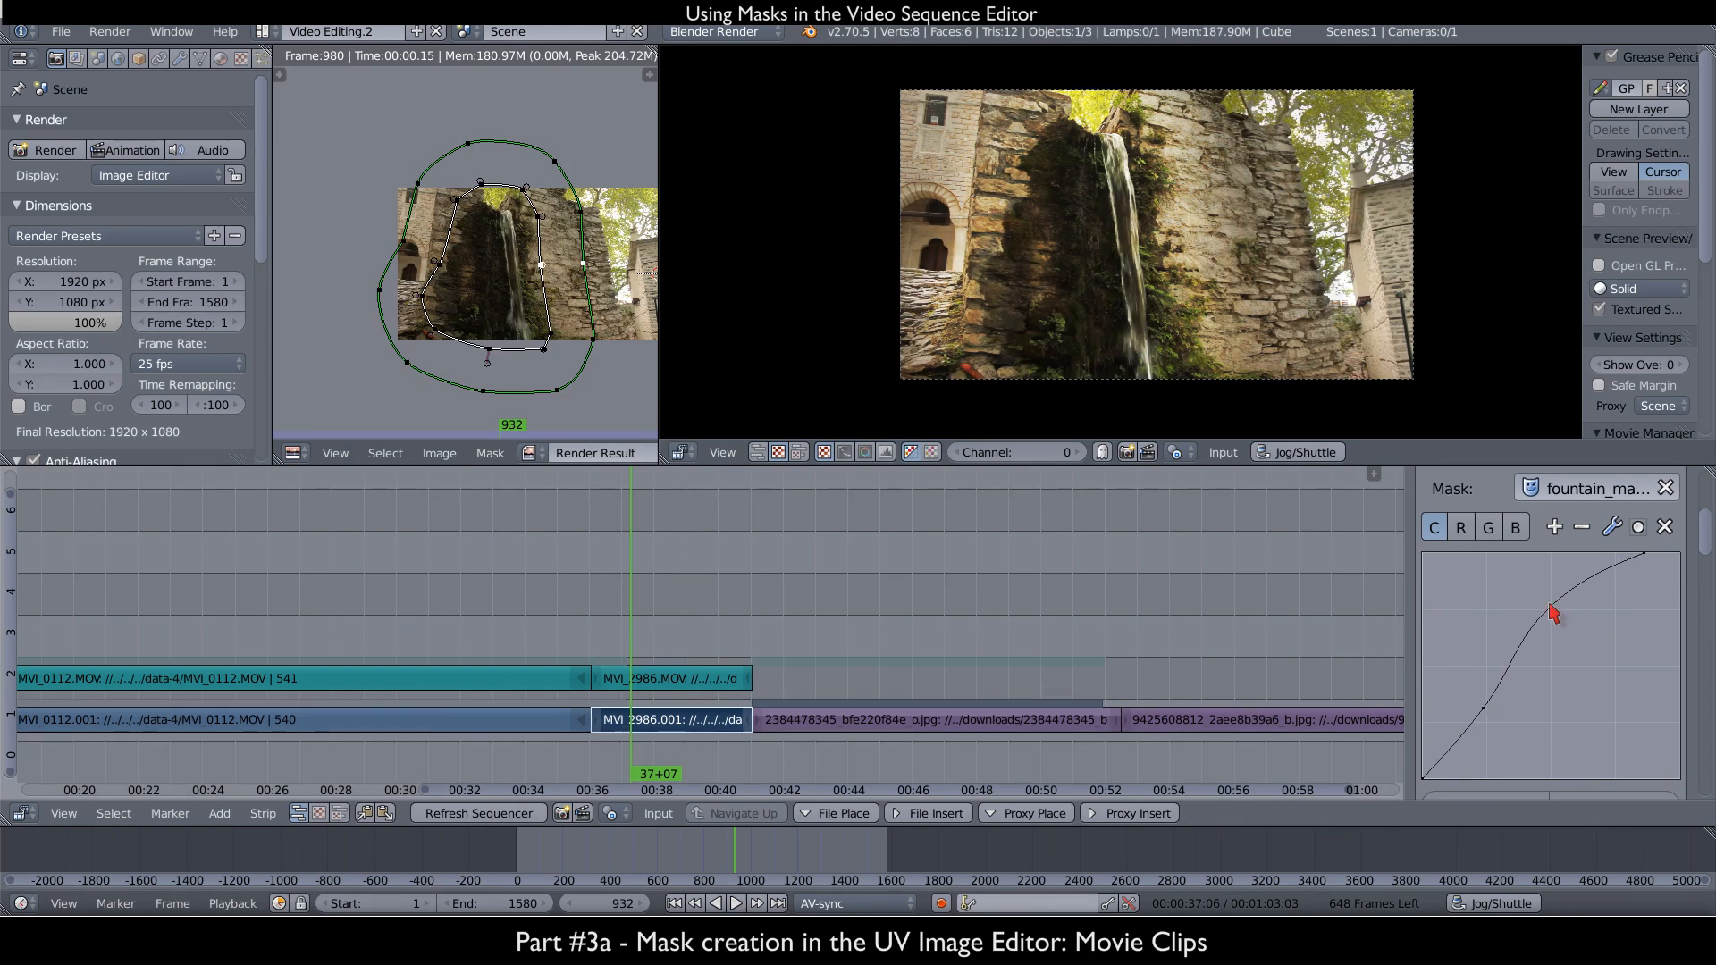
- Refine the waterfall curve by shifting the white end further inward, lowering the shadow point and readjusting the upper midtone point, and save the file
scroll(1139, 167, up, 3)
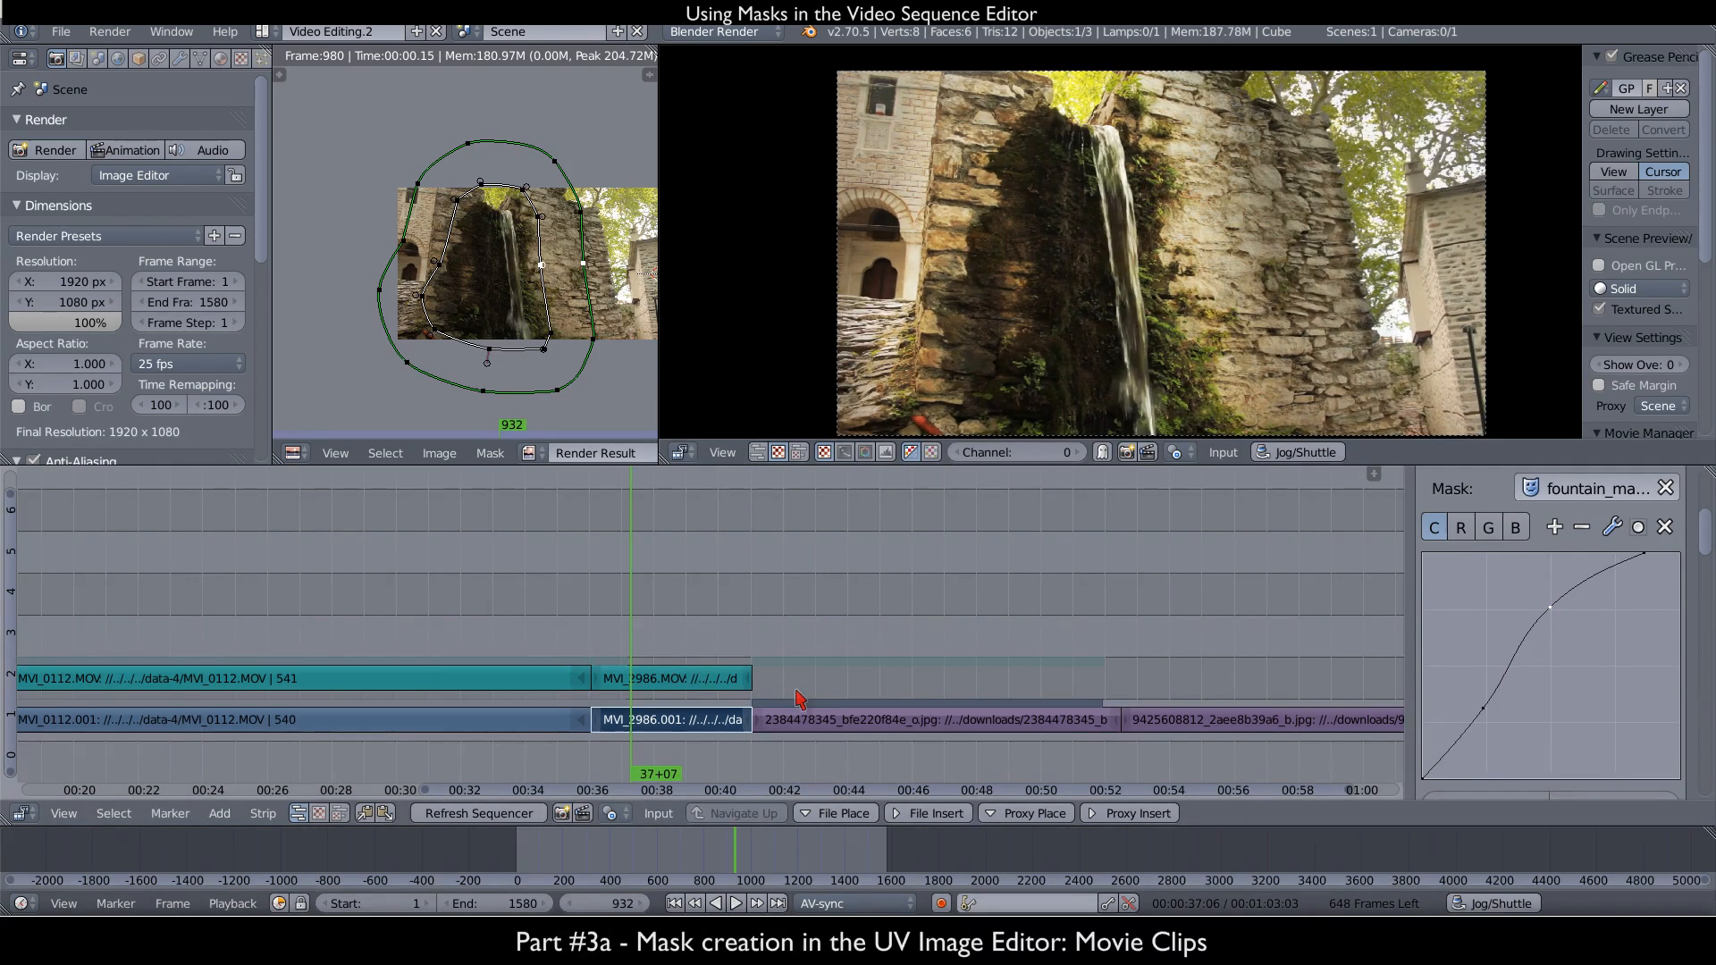
scroll(1113, 232, down, 3)
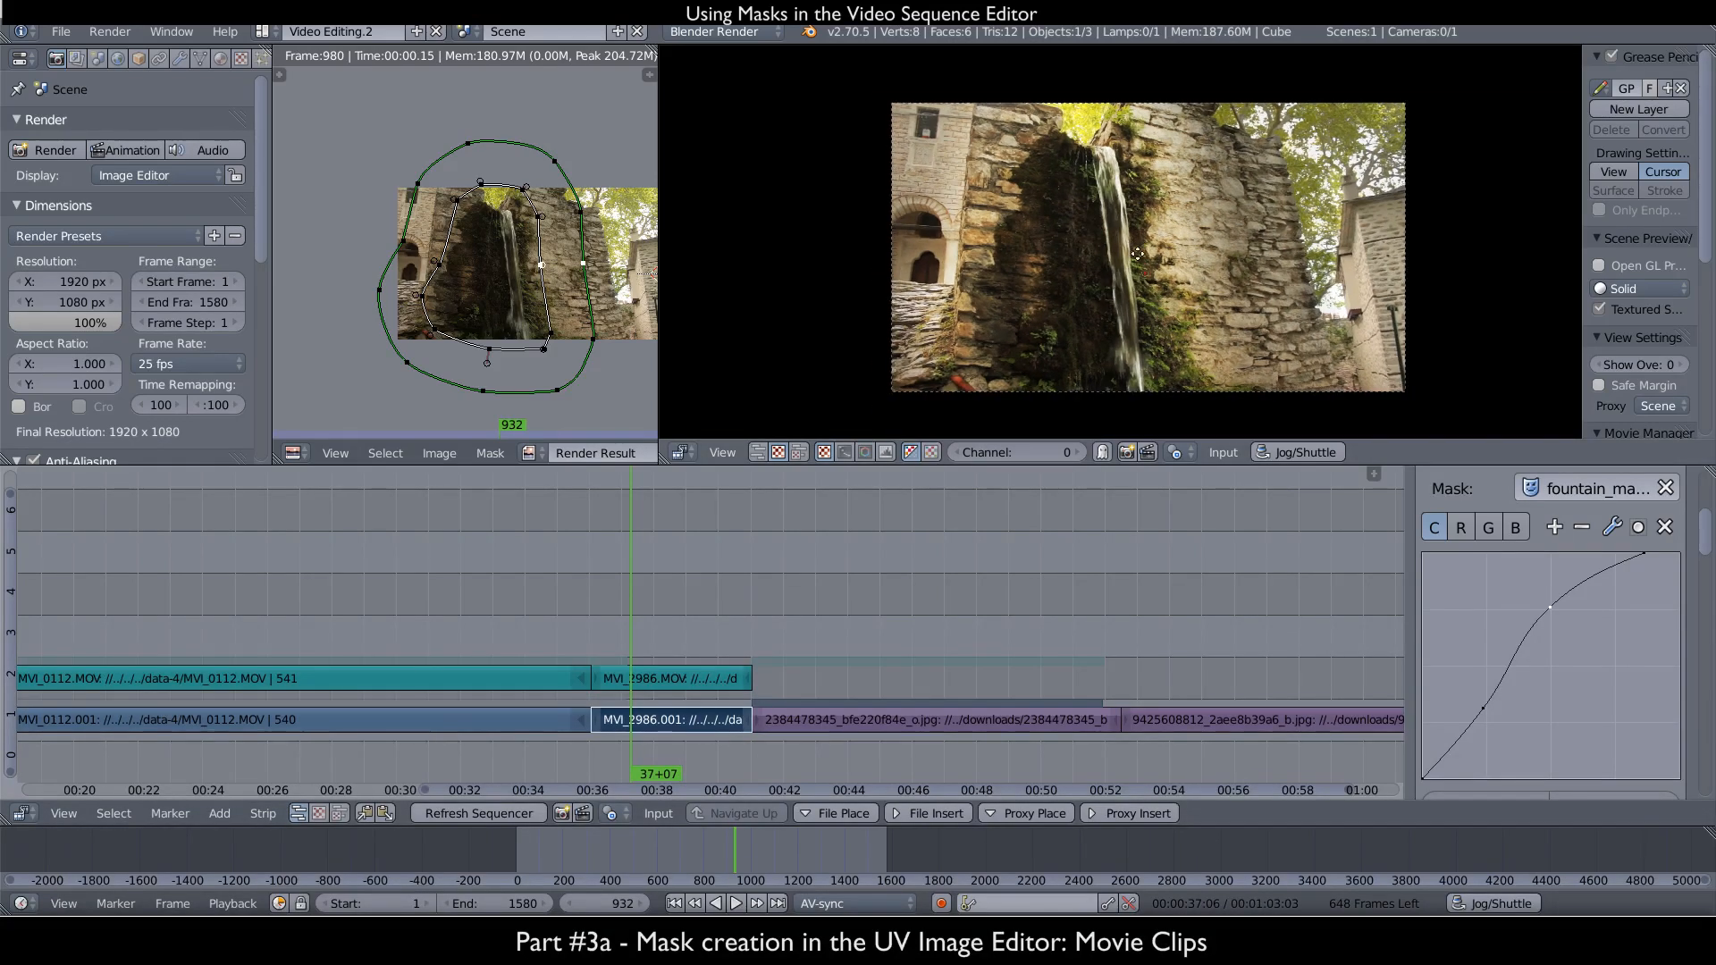
middle_drag(1200, 271, 1145, 209)
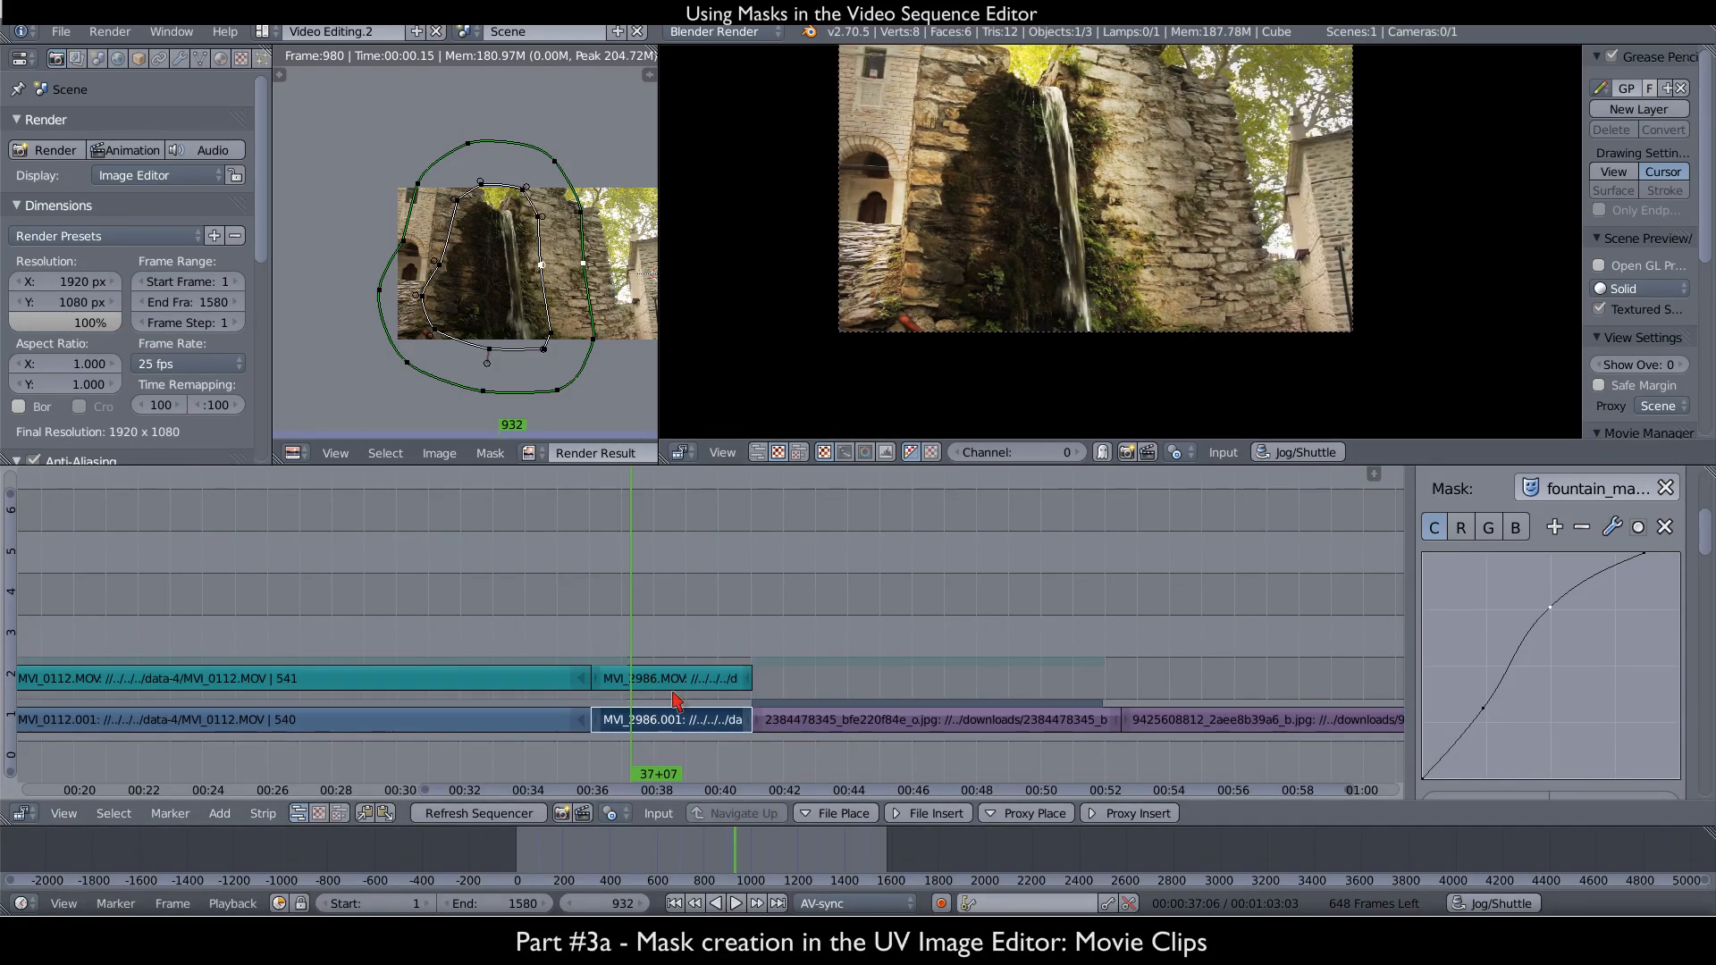
middle_drag(1043, 170, 1024, 226)
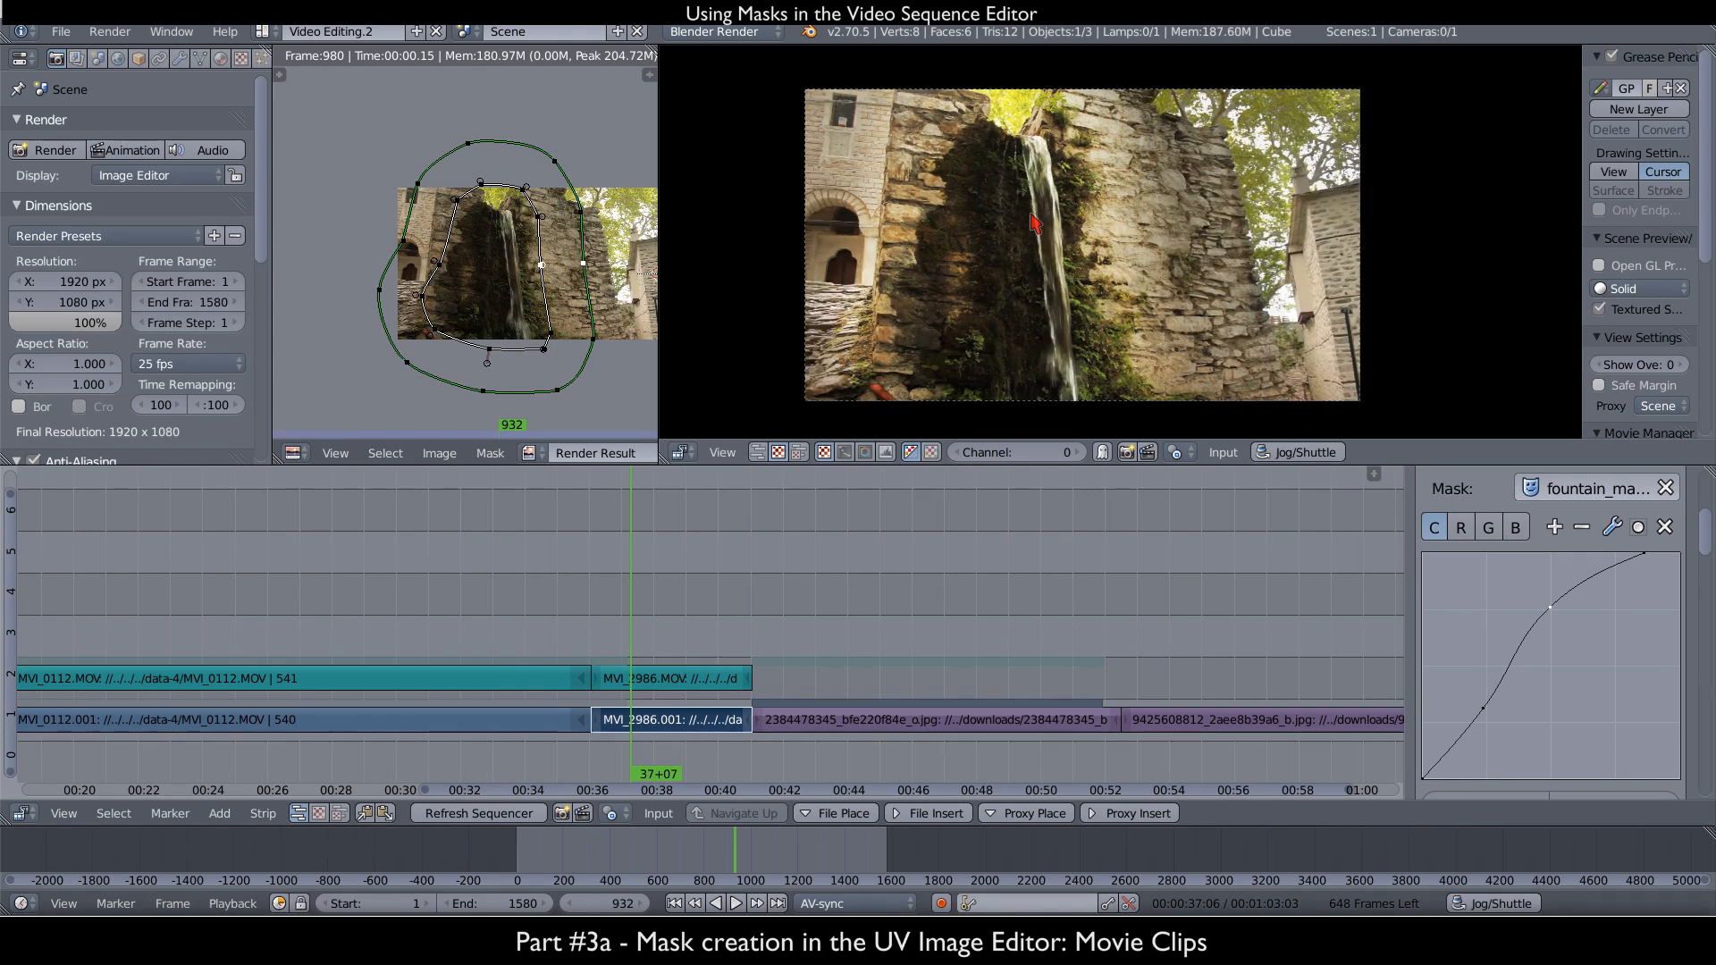
drag(1549, 608, 1563, 612)
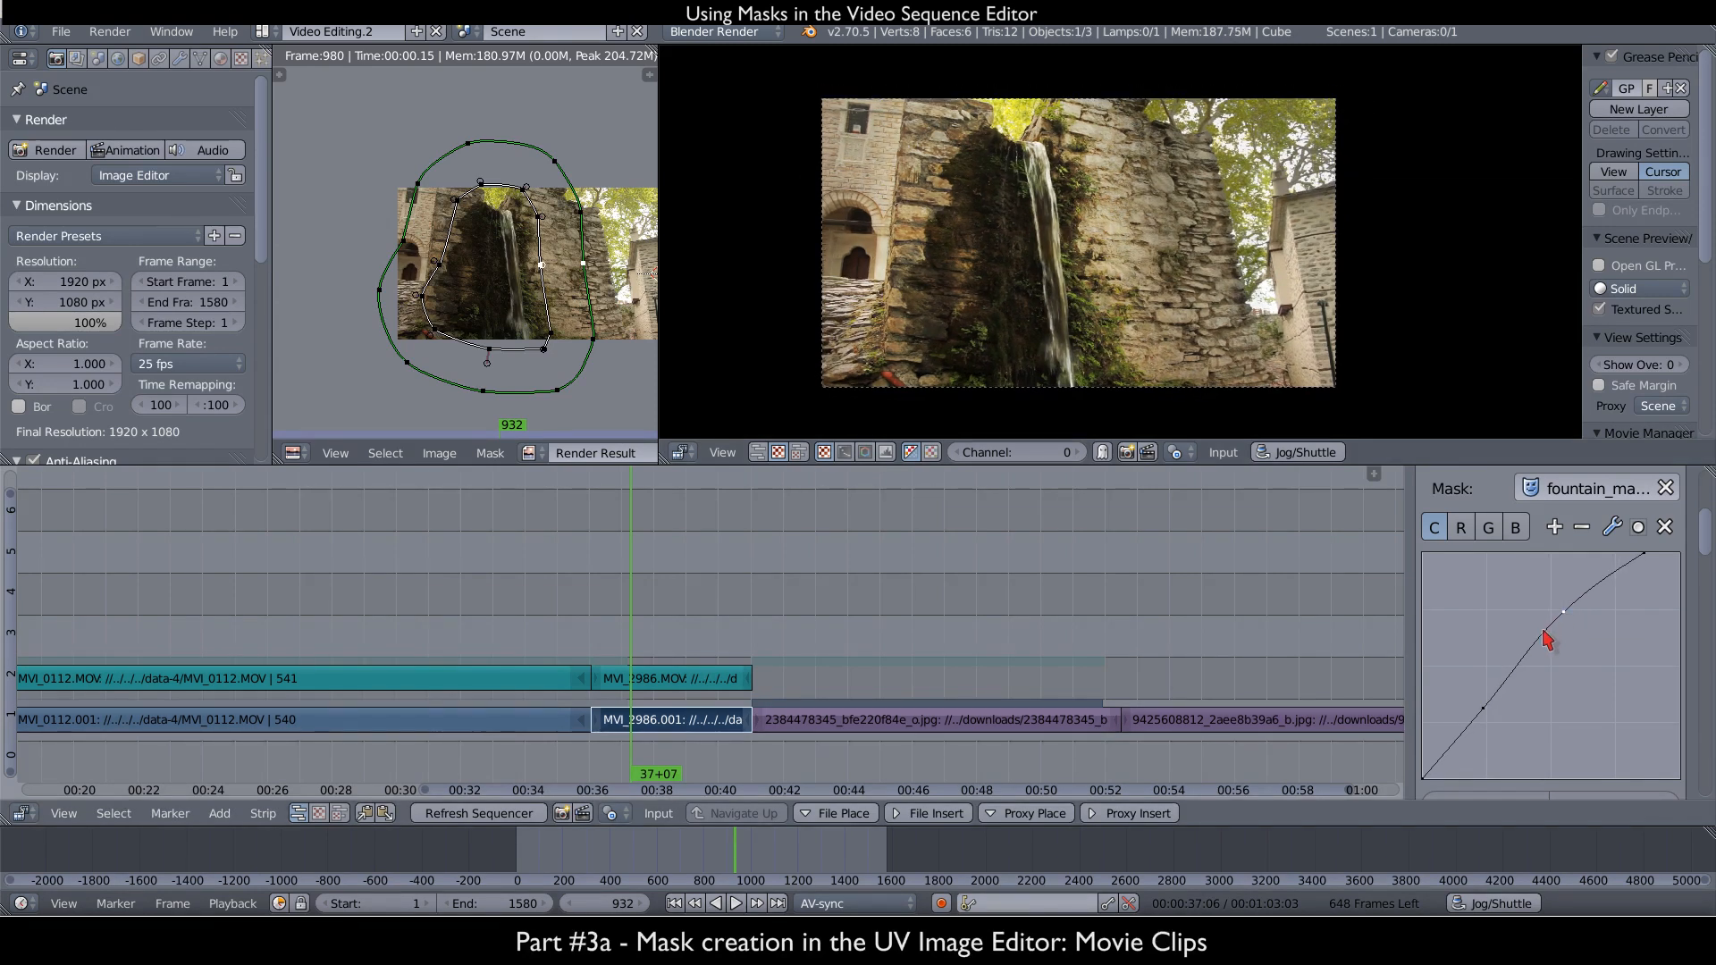
drag(1483, 709, 1488, 724)
drag(1645, 553, 1617, 553)
drag(1488, 723, 1488, 717)
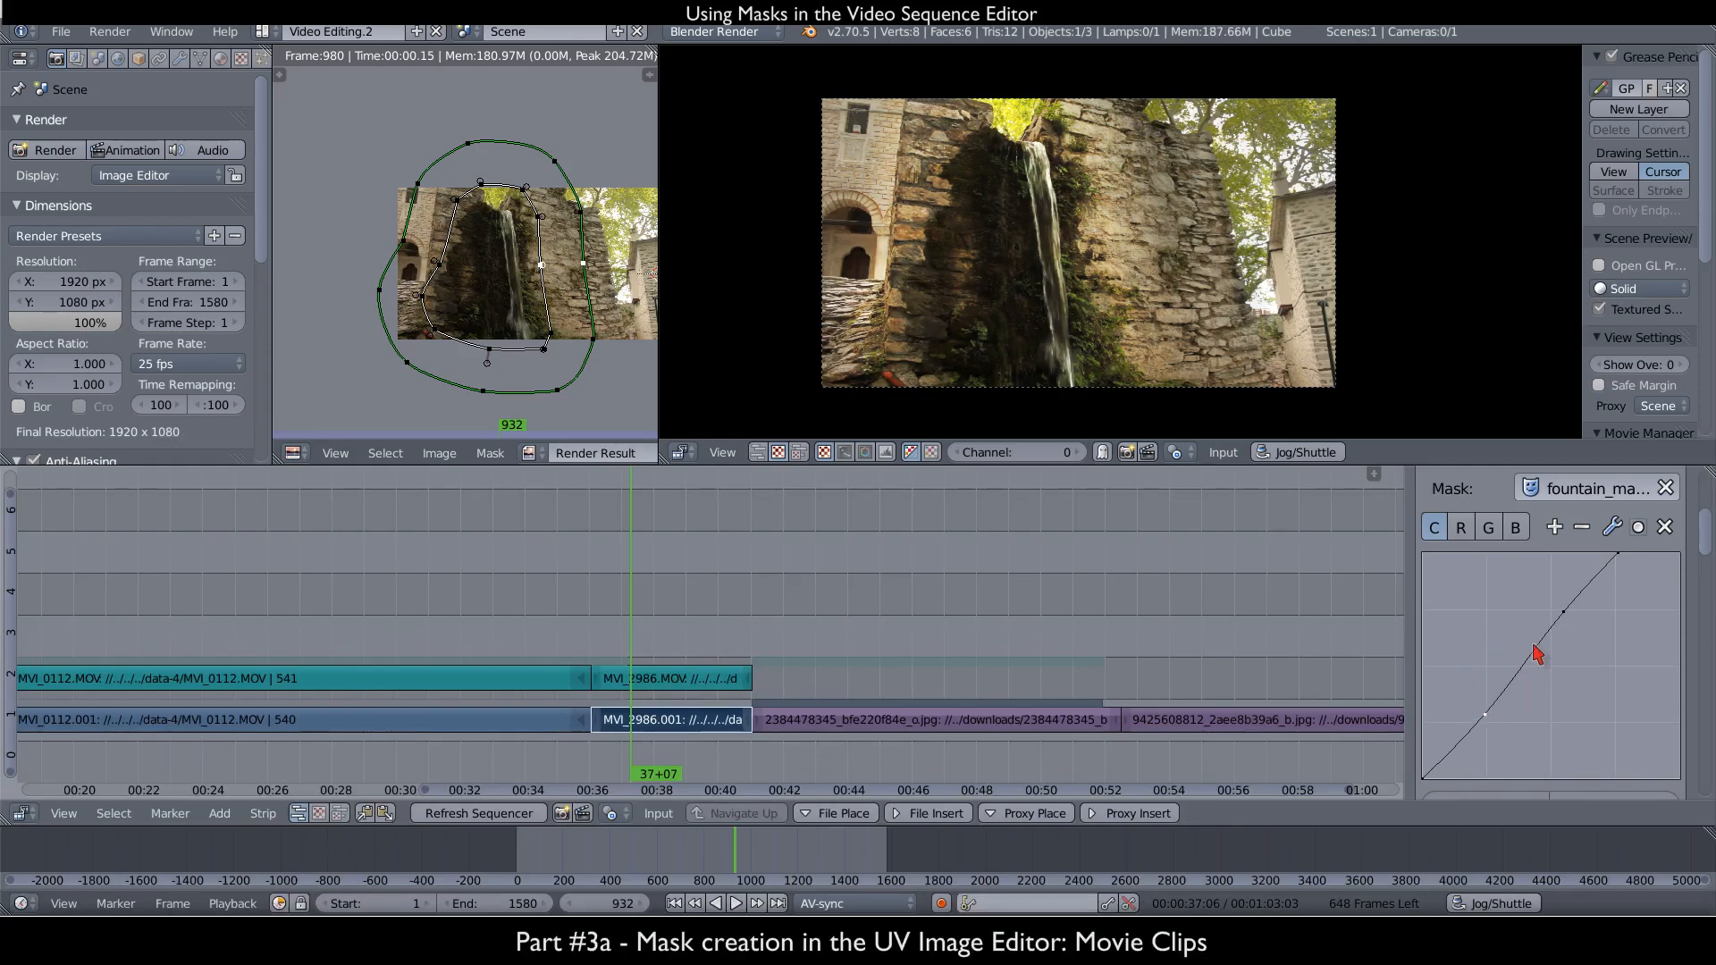
drag(1563, 612, 1556, 610)
key(ctrl+s)
click(856, 604)
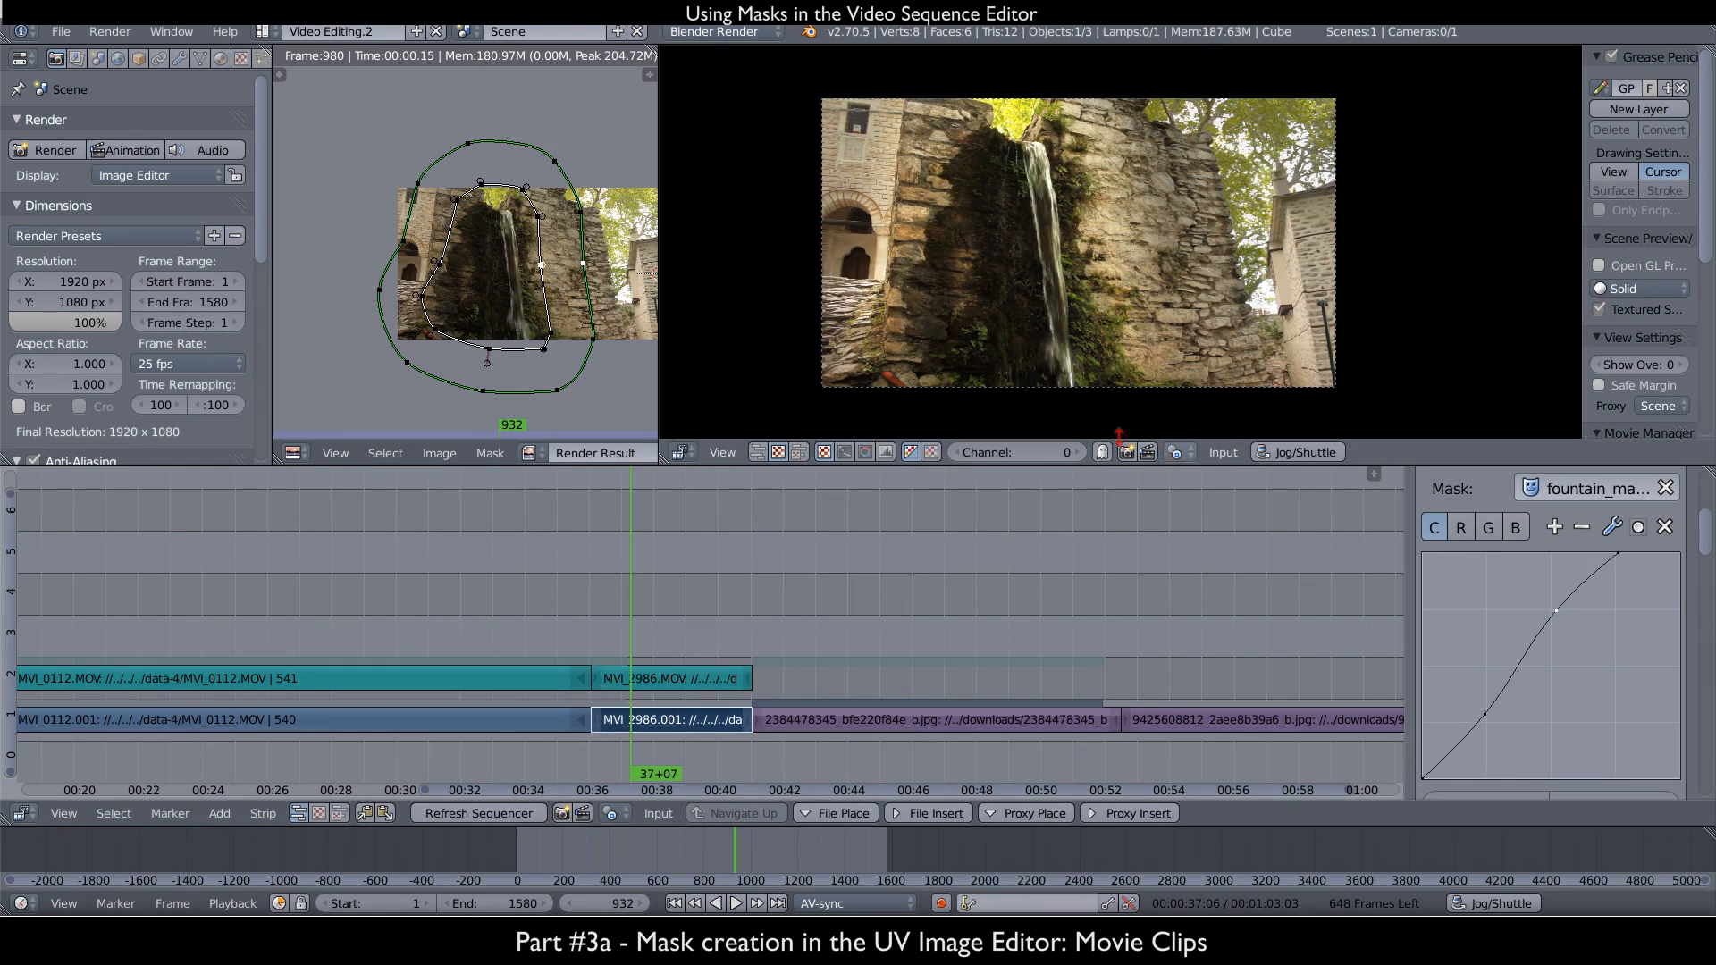
- Compare the strip's luma waveform with the second Curves modifier disabled and enabled, examining the waterfall area in the masked frame
click(844, 452)
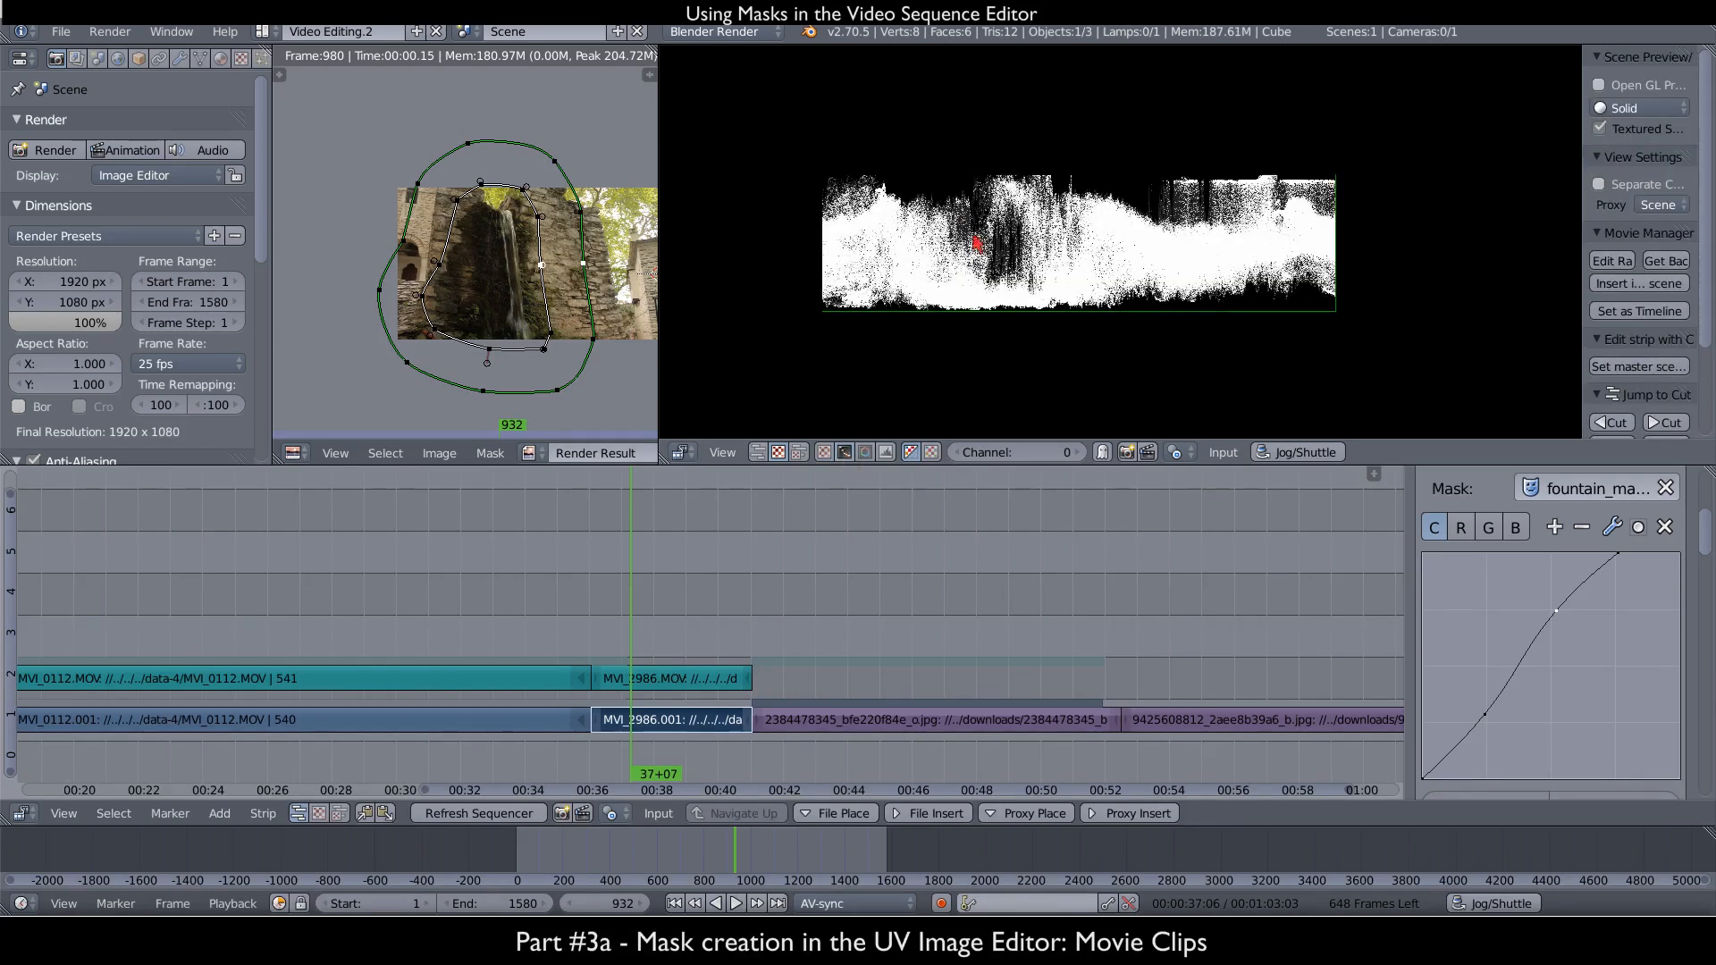
scroll(1573, 572, up, 5)
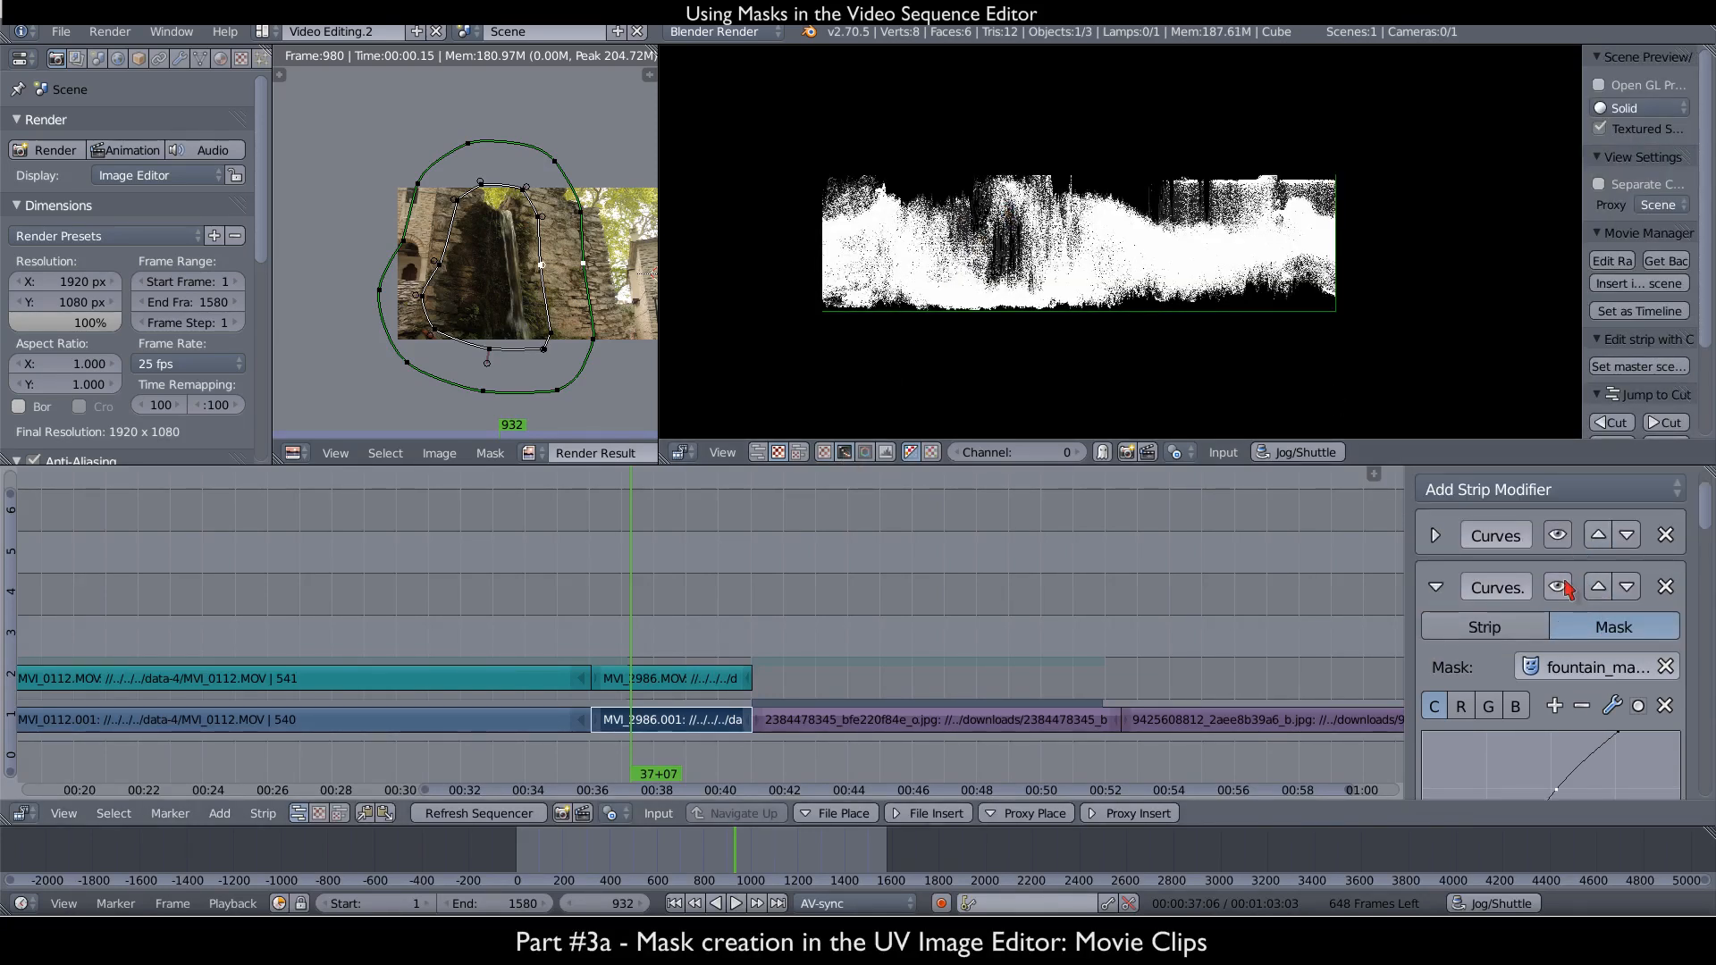
click(1558, 587)
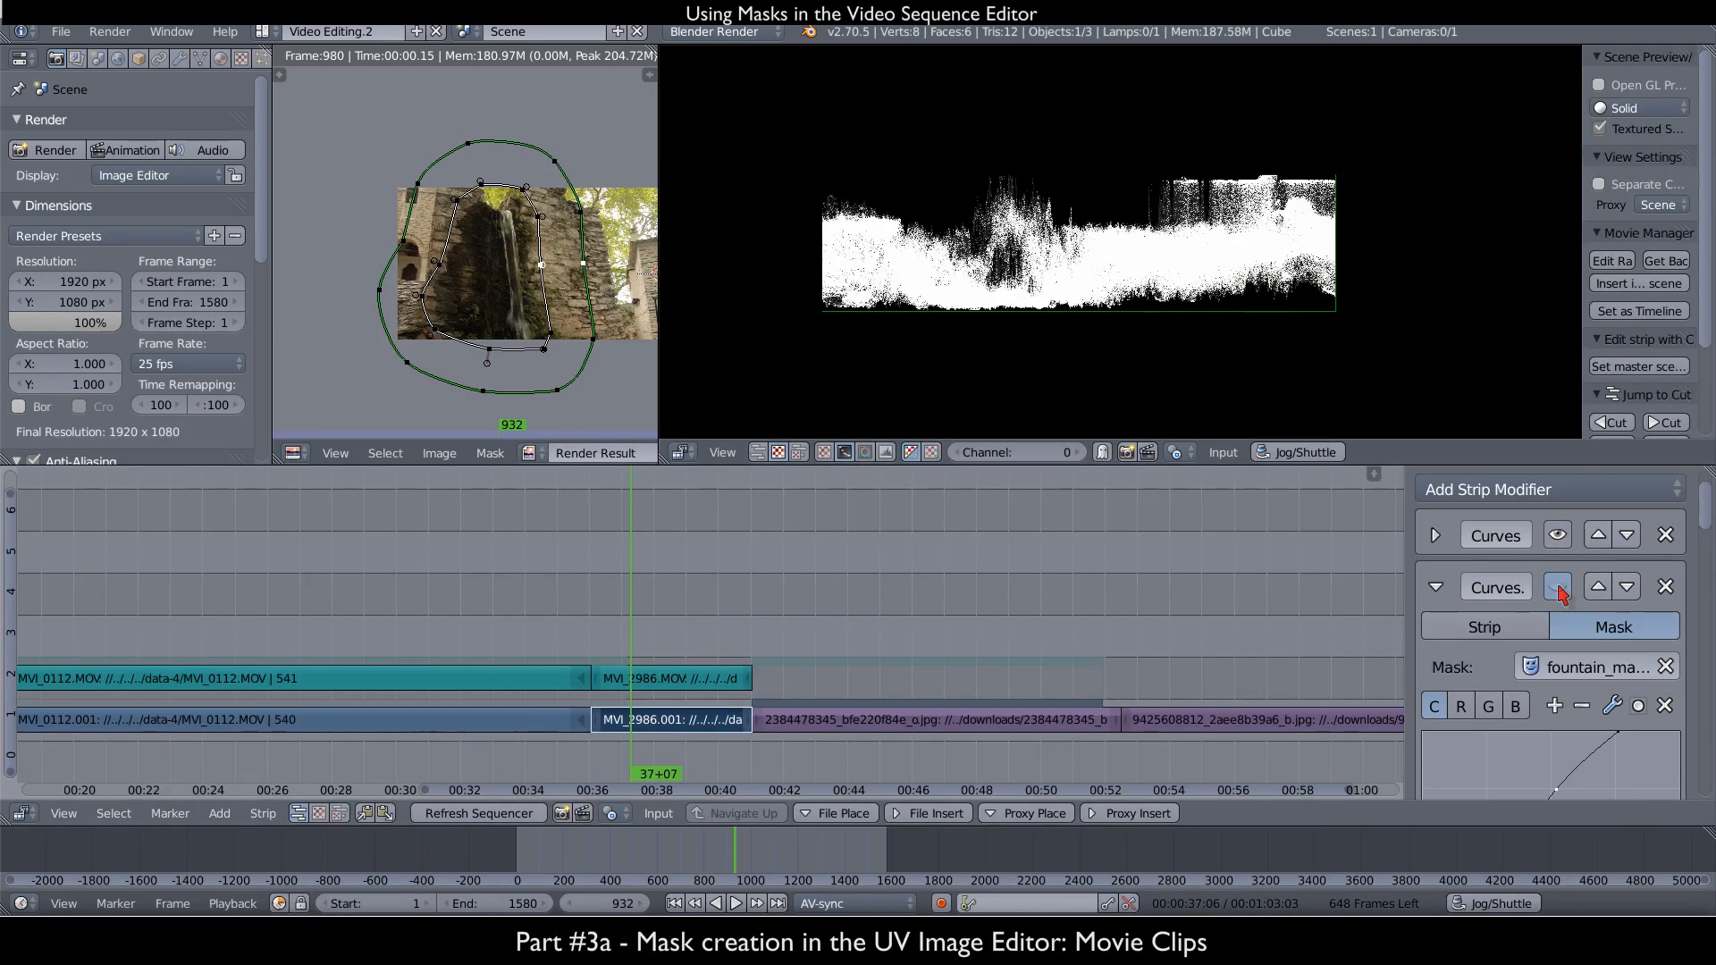
scroll(452, 276, up, 1)
middle_drag(501, 271, 428, 272)
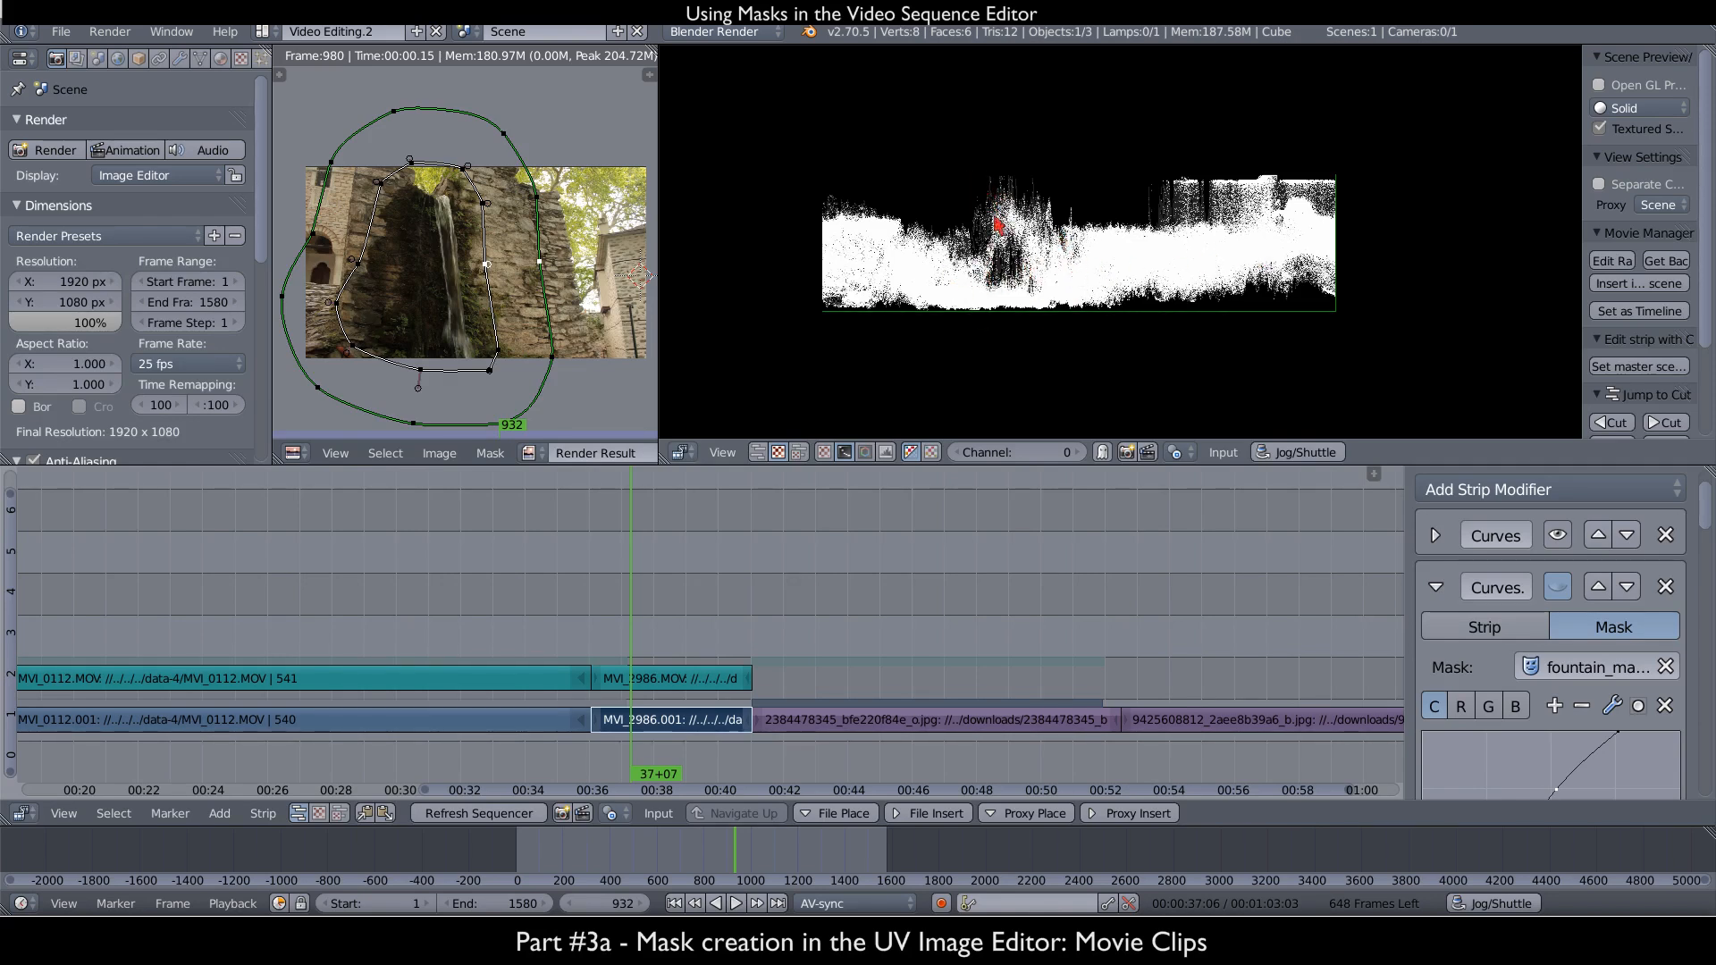
scroll(420, 192, up, 3)
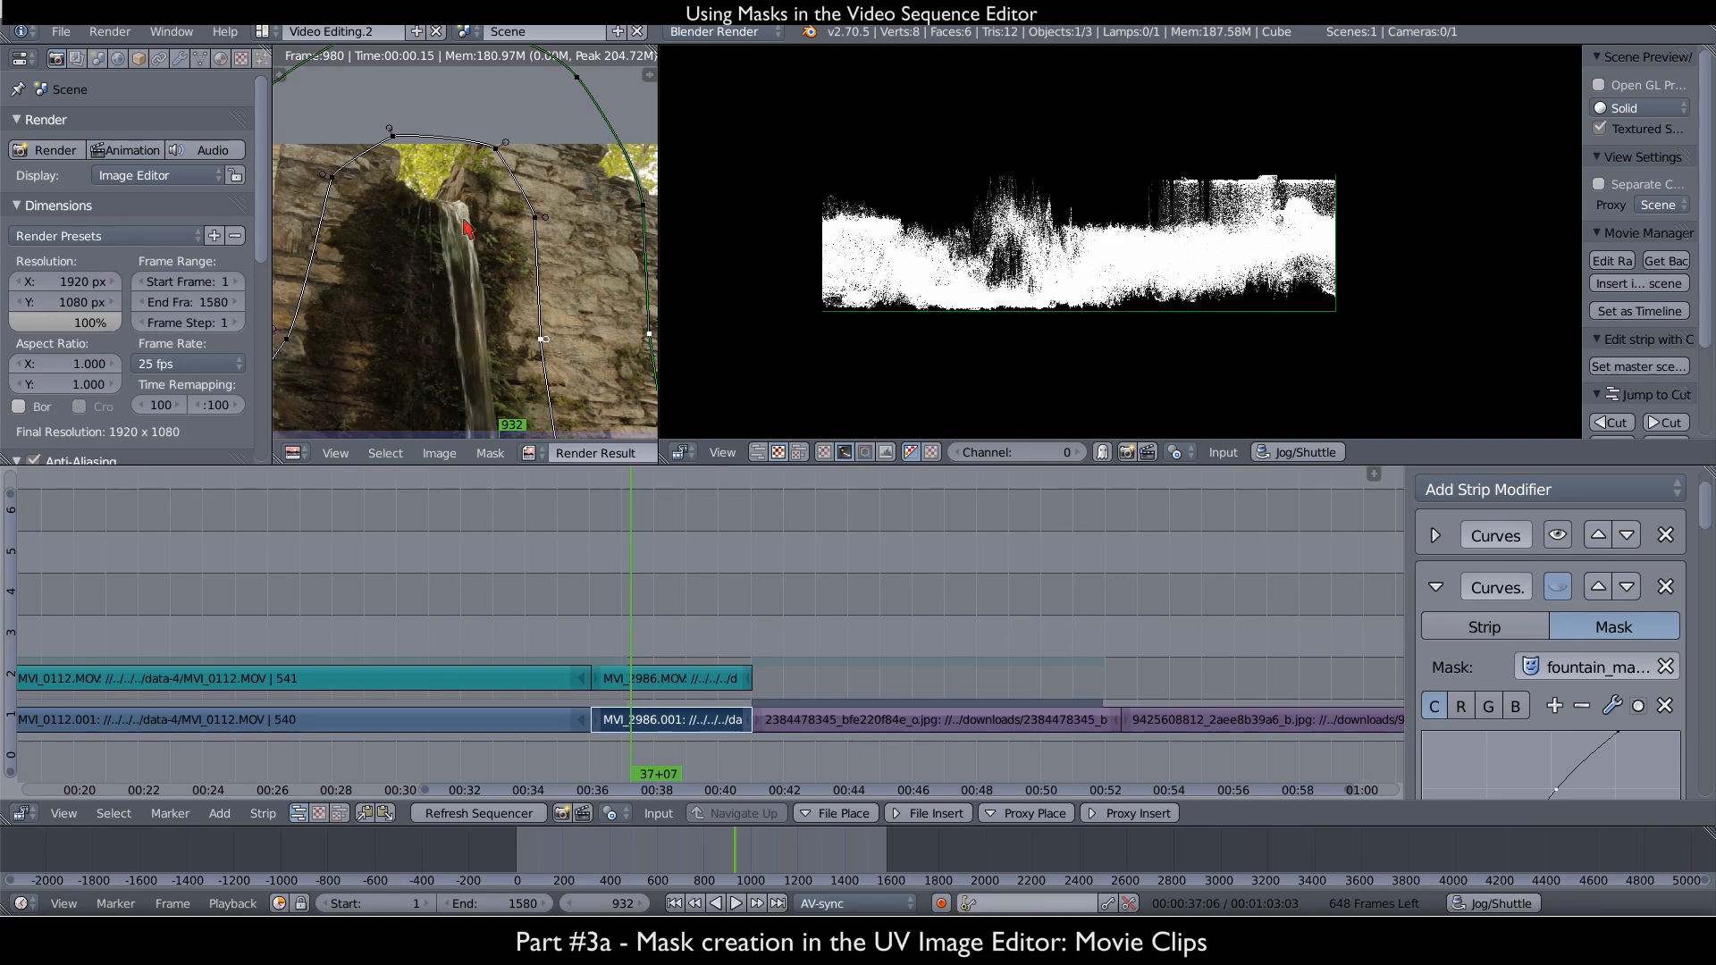
scroll(483, 197, down, 3)
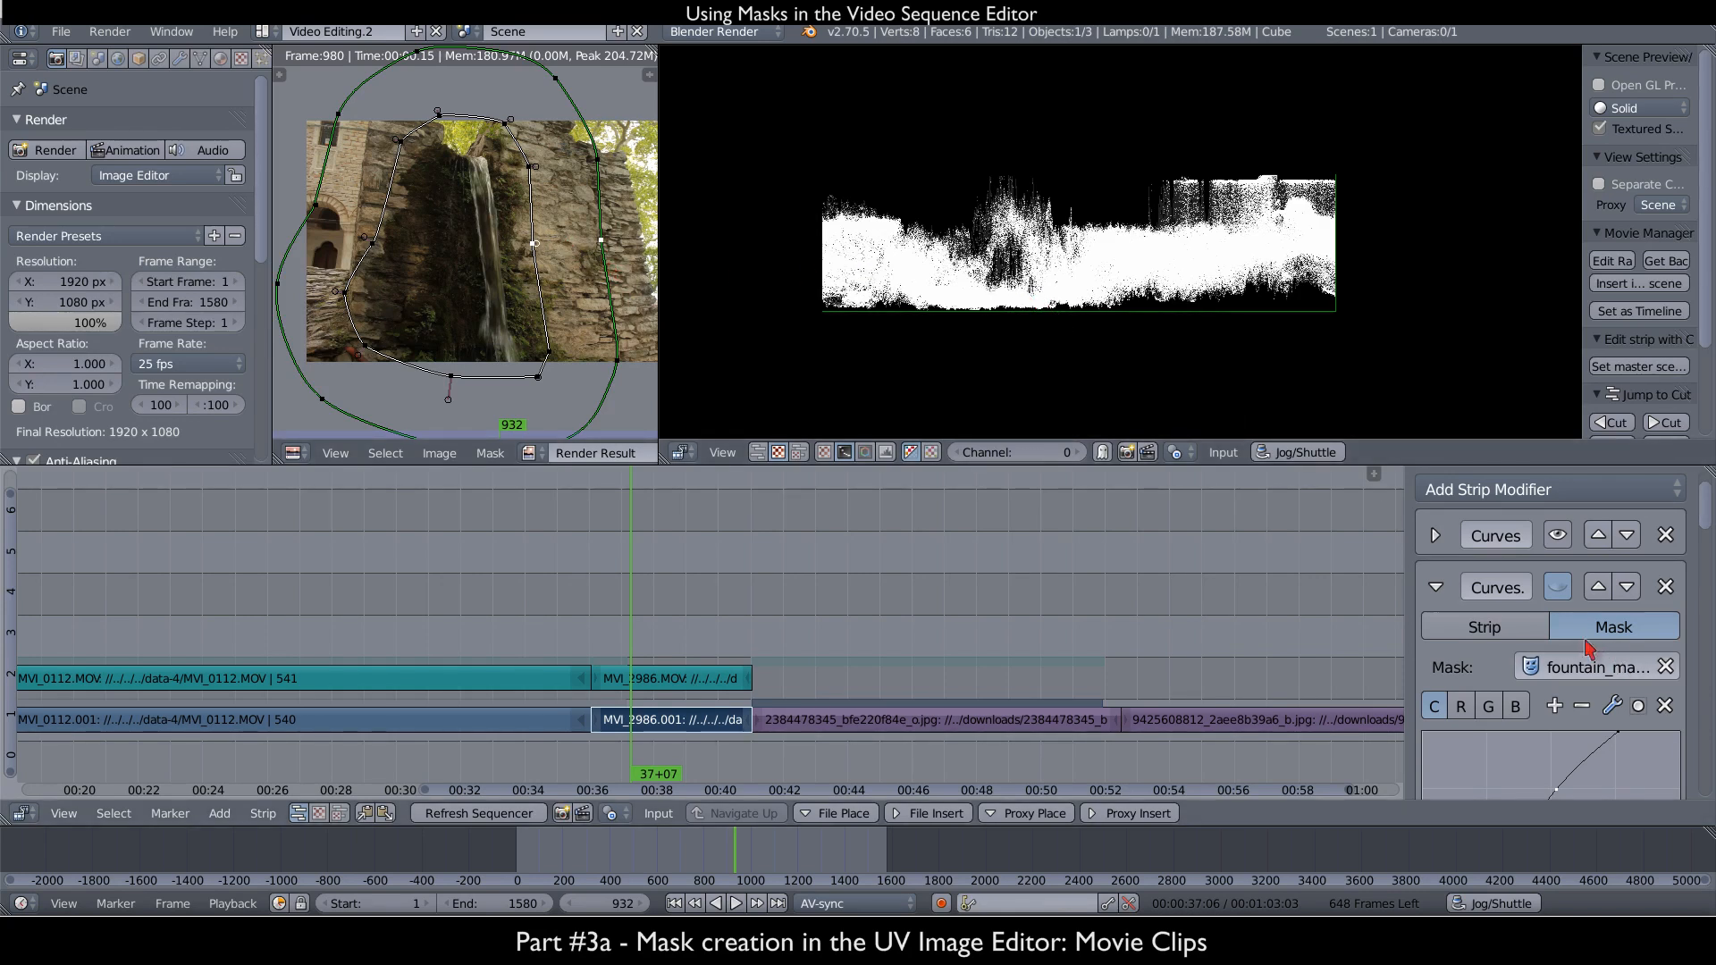
click(1559, 587)
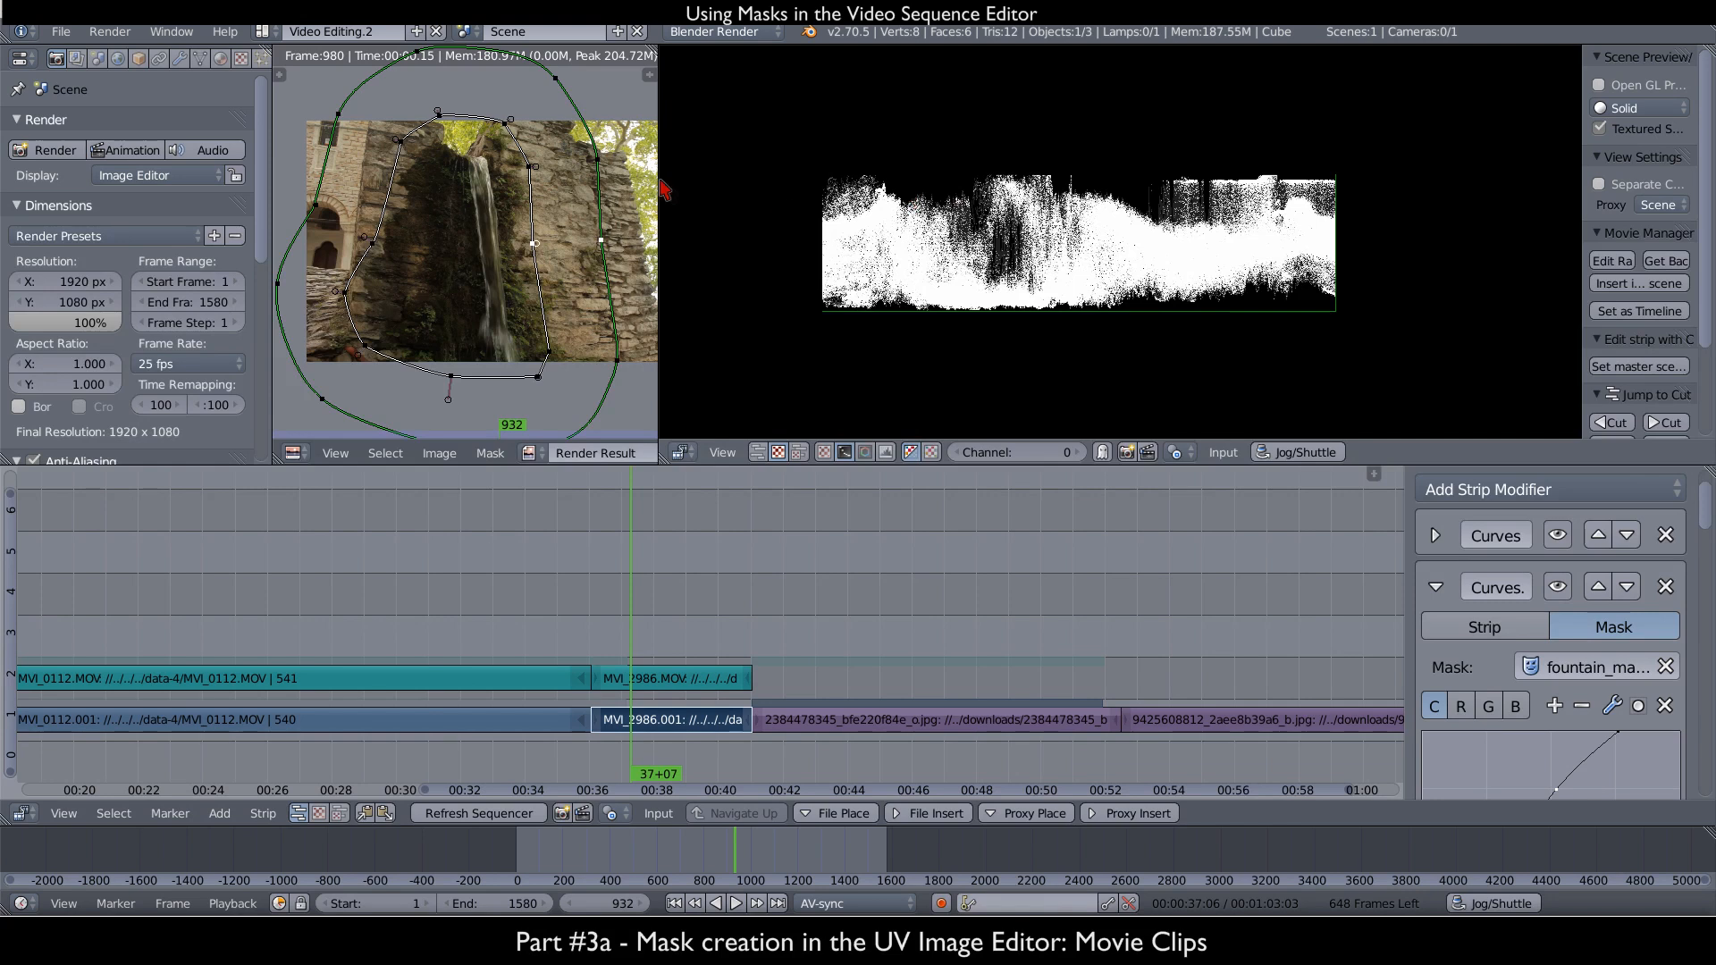
- Pull the upper points of the waterfall mask down so its outline leaves out the bright foliage above the wall
scroll(527, 167, up, 2)
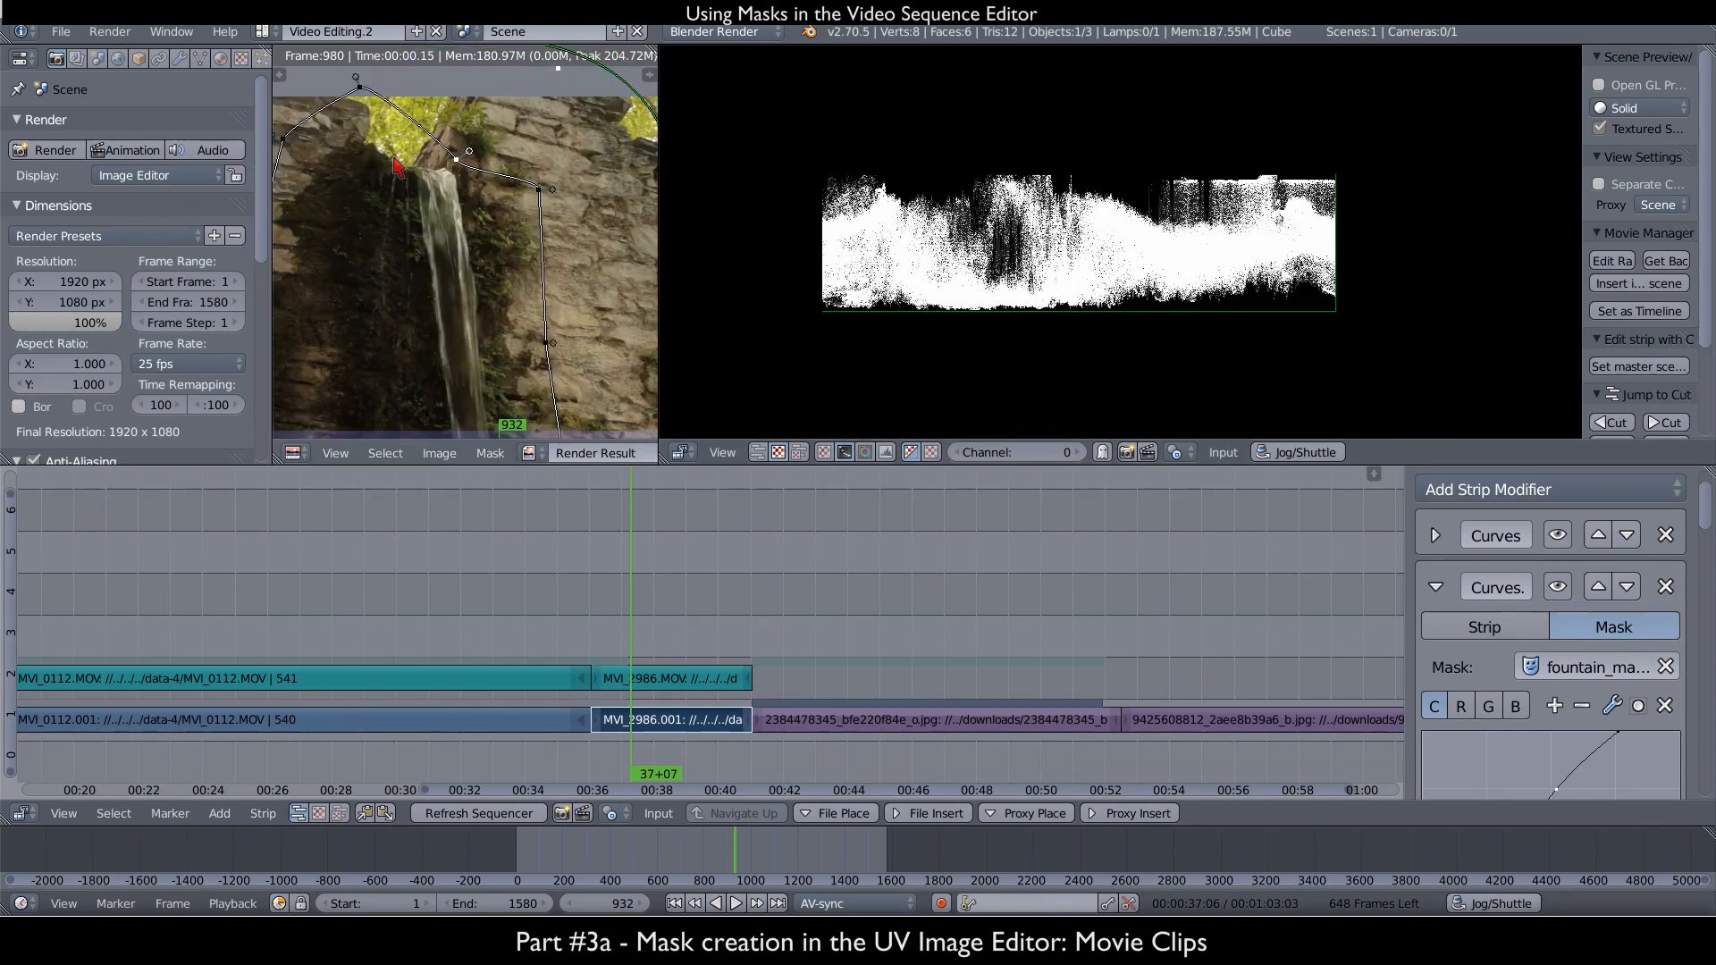
middle_drag(389, 169, 463, 178)
drag(440, 99, 447, 150)
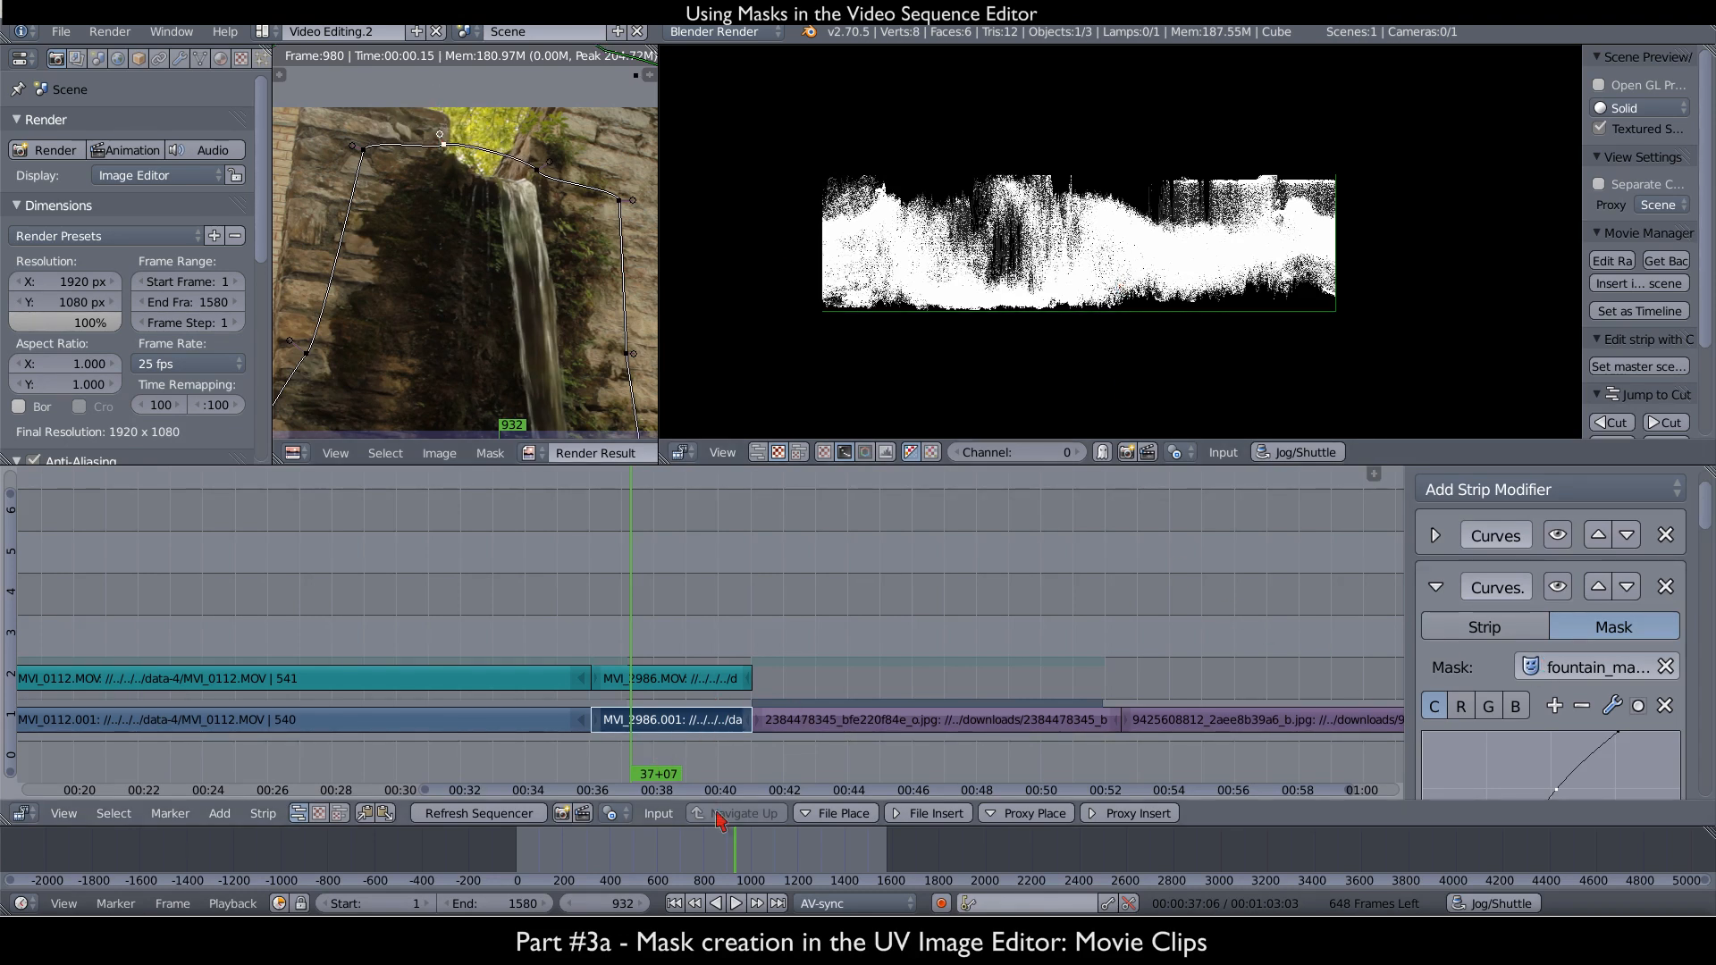
- Refresh the sequencer after the mask edit and switch the strip preview from the luma waveform to the image
click(513, 814)
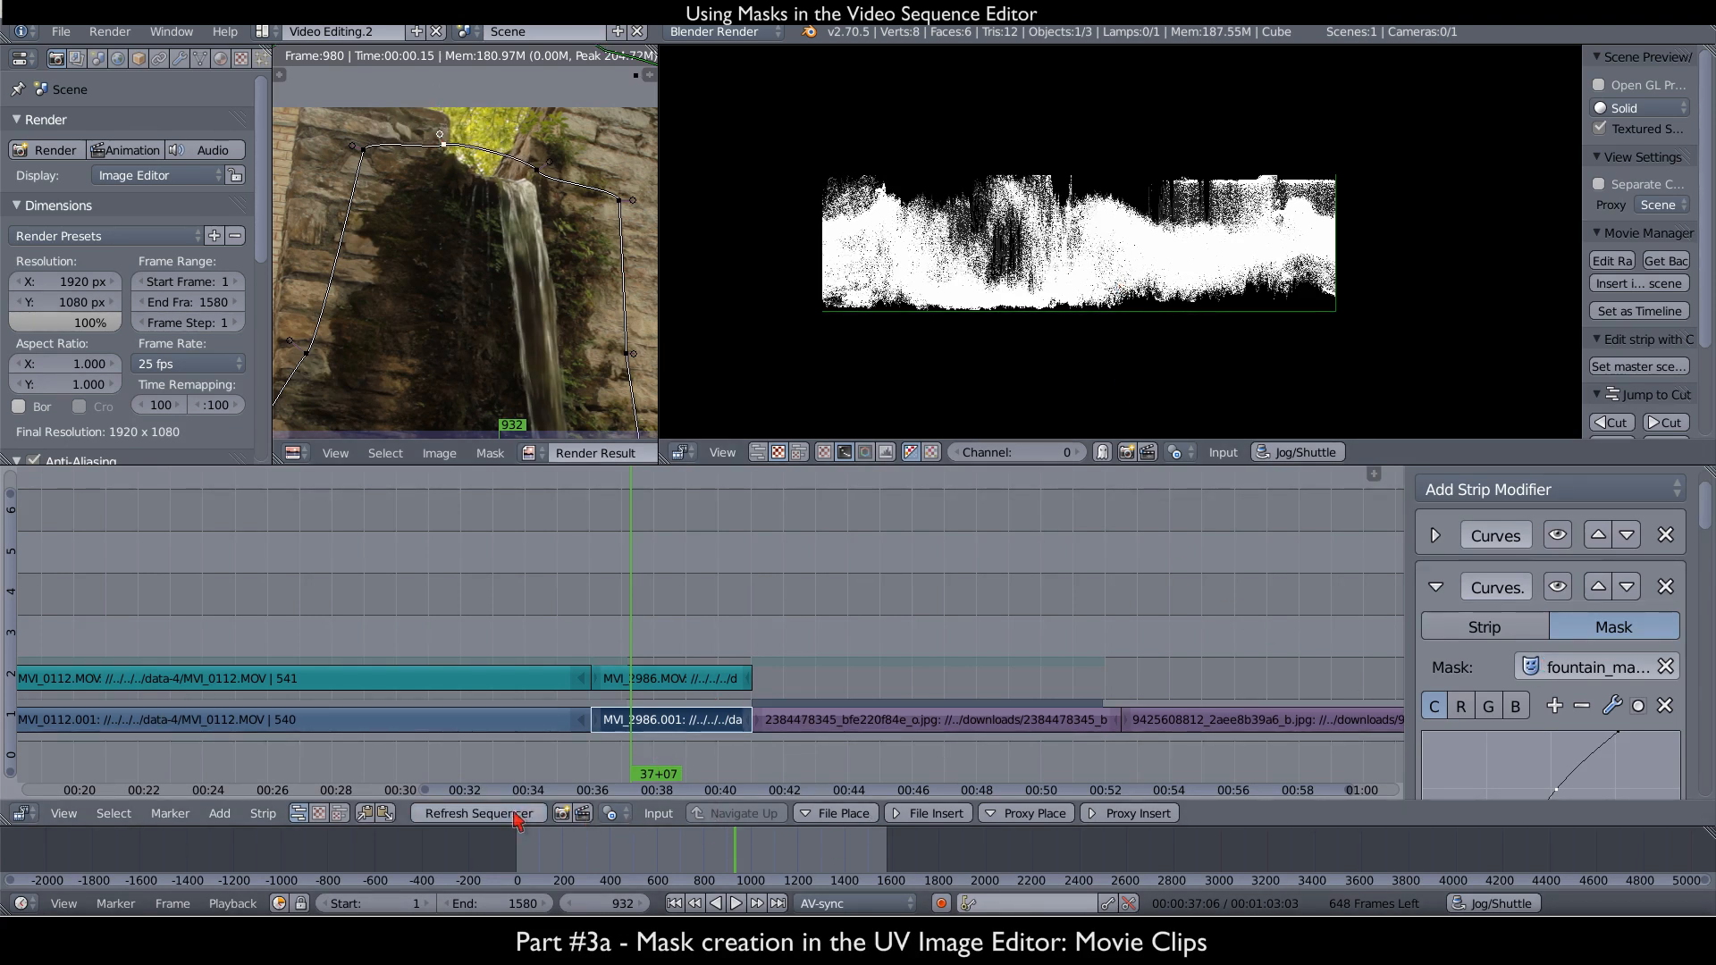
scroll(407, 226, down, 1)
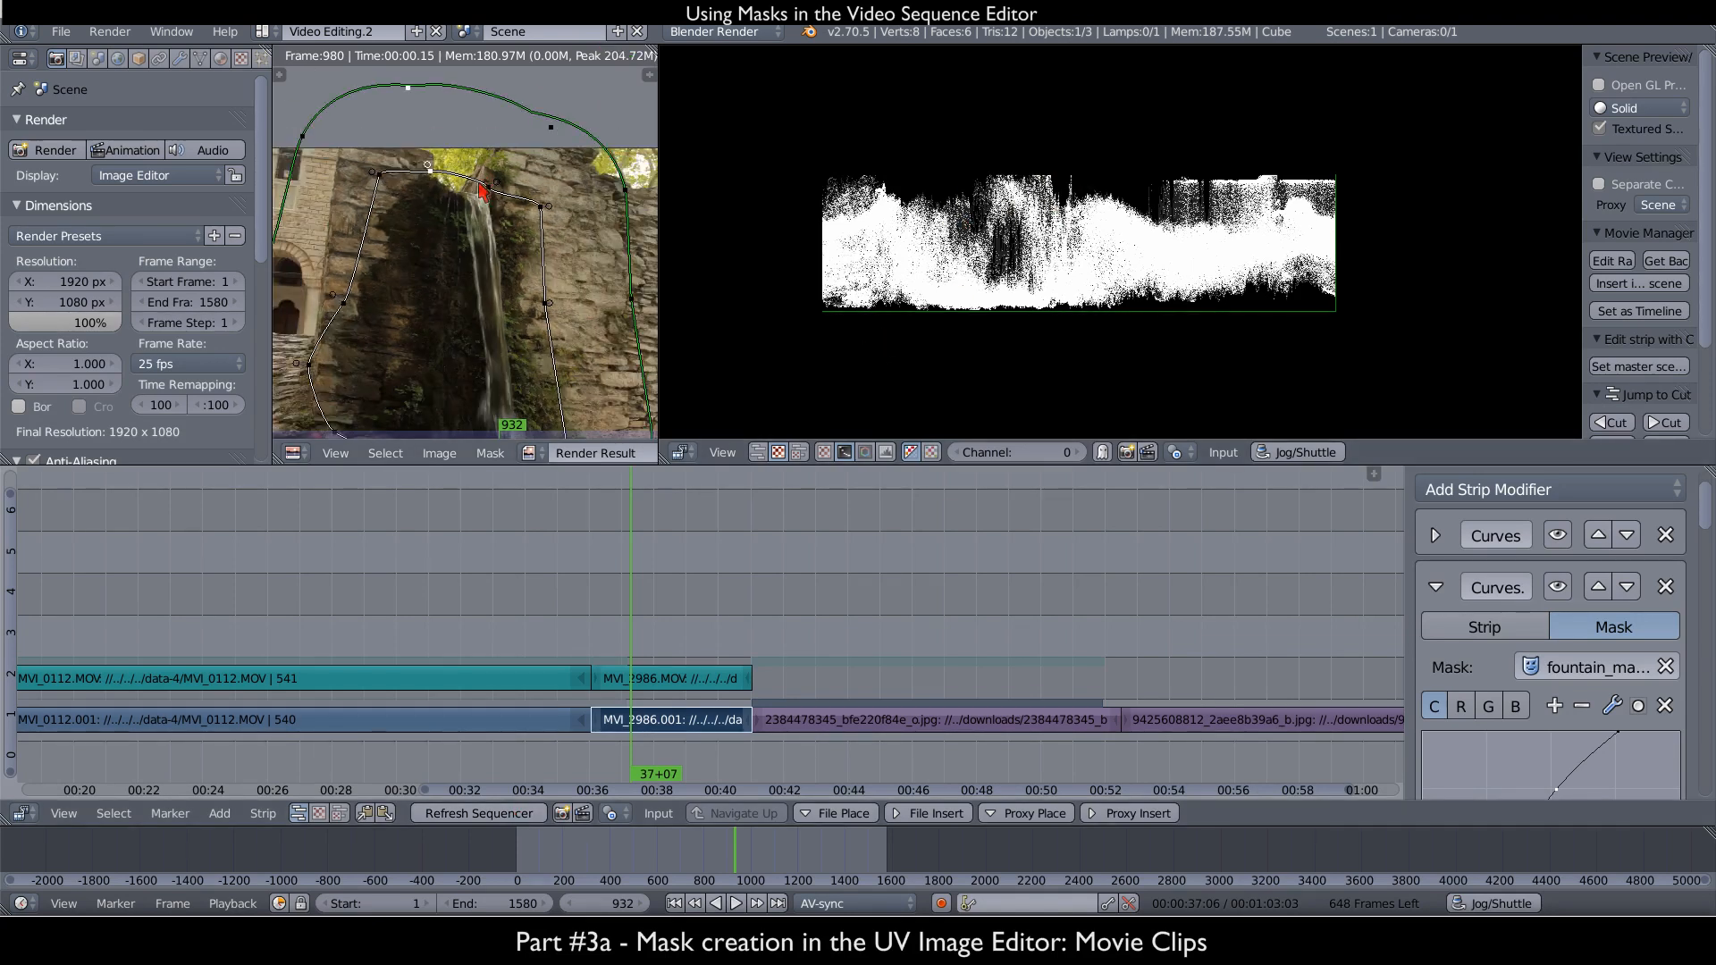
scroll(409, 284, down, 2)
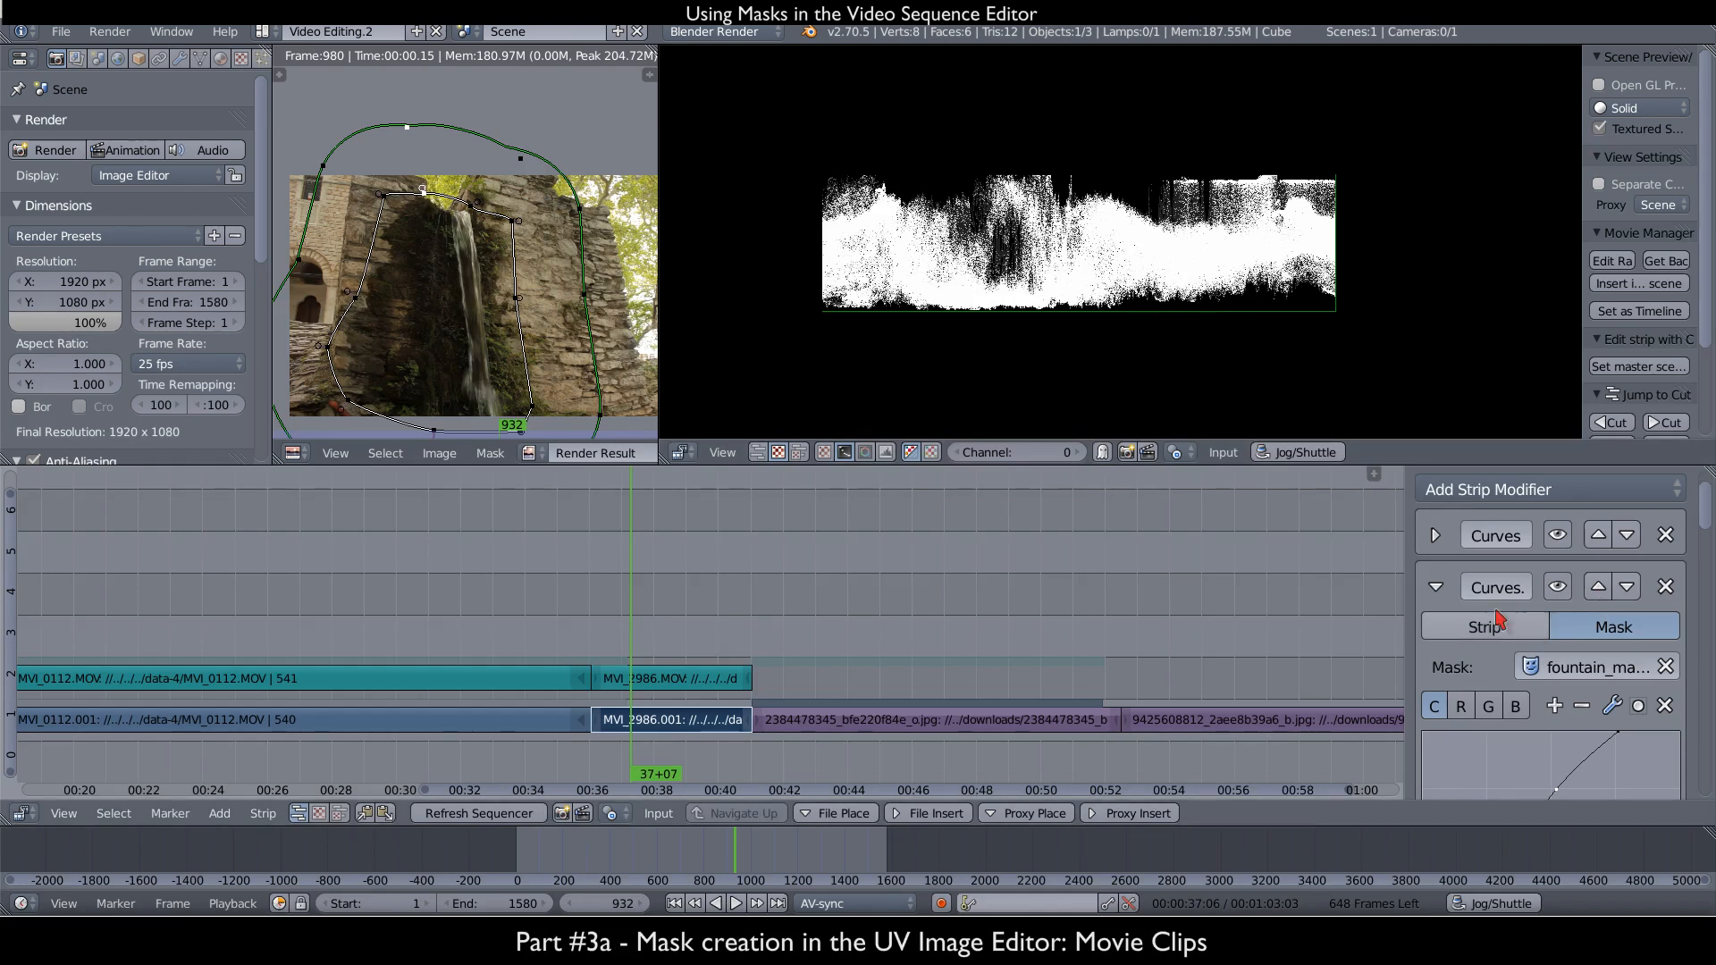
click(1557, 588)
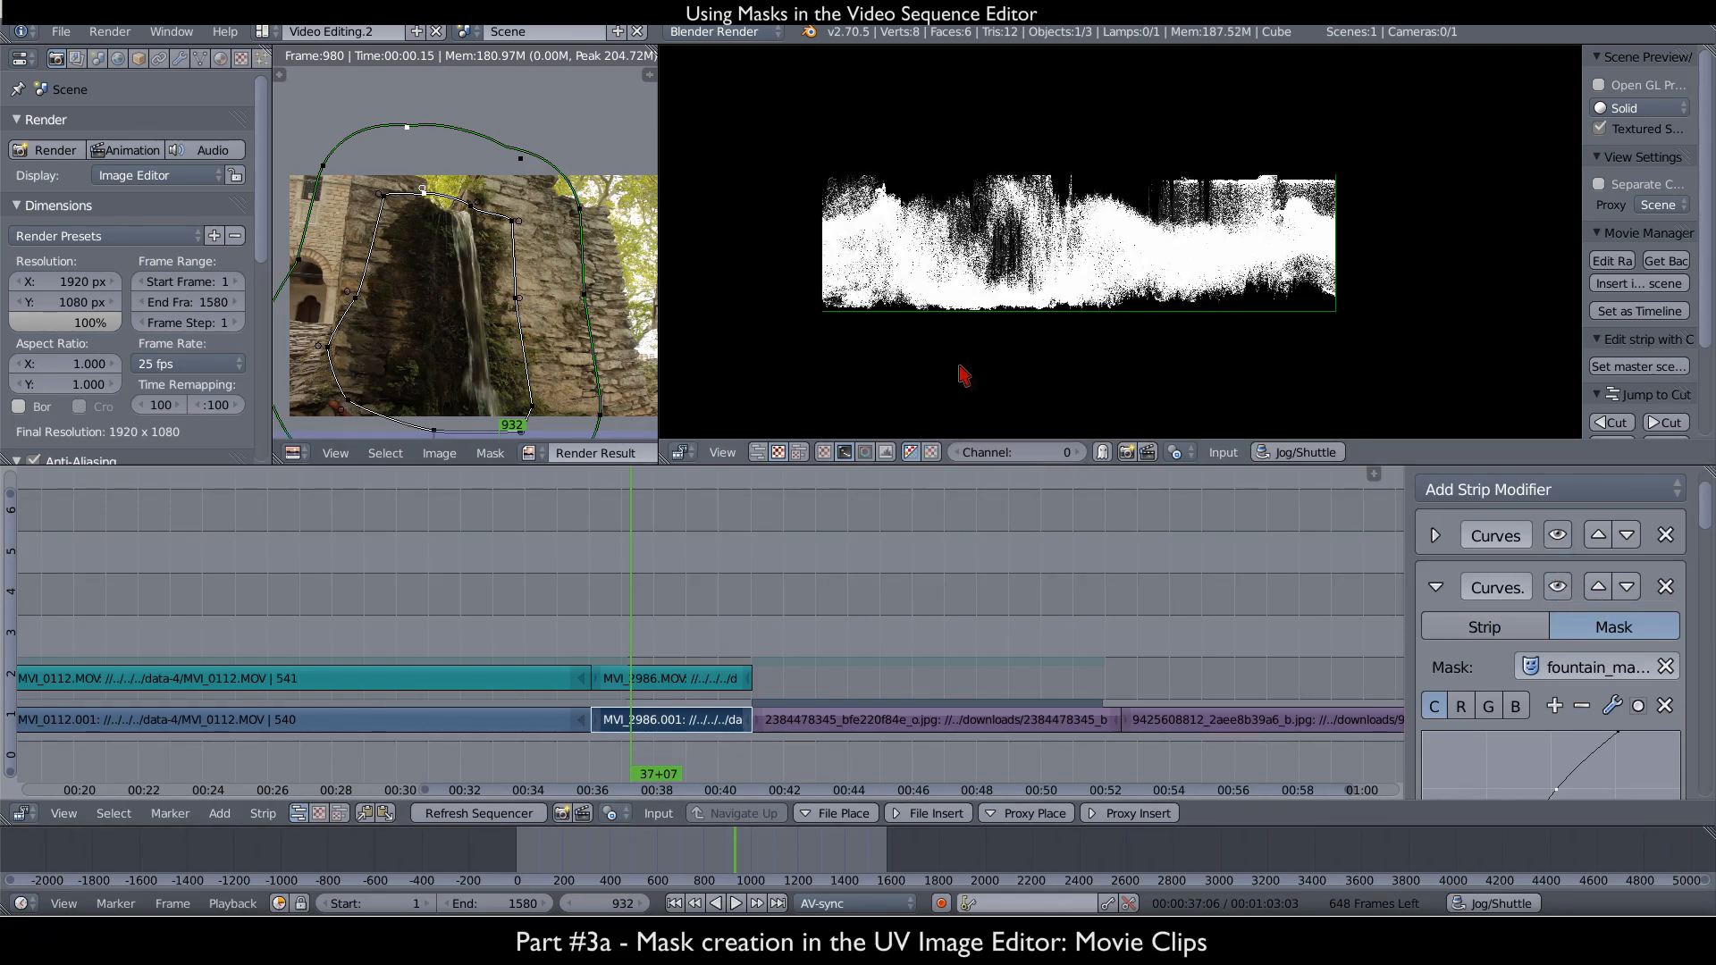
click(824, 453)
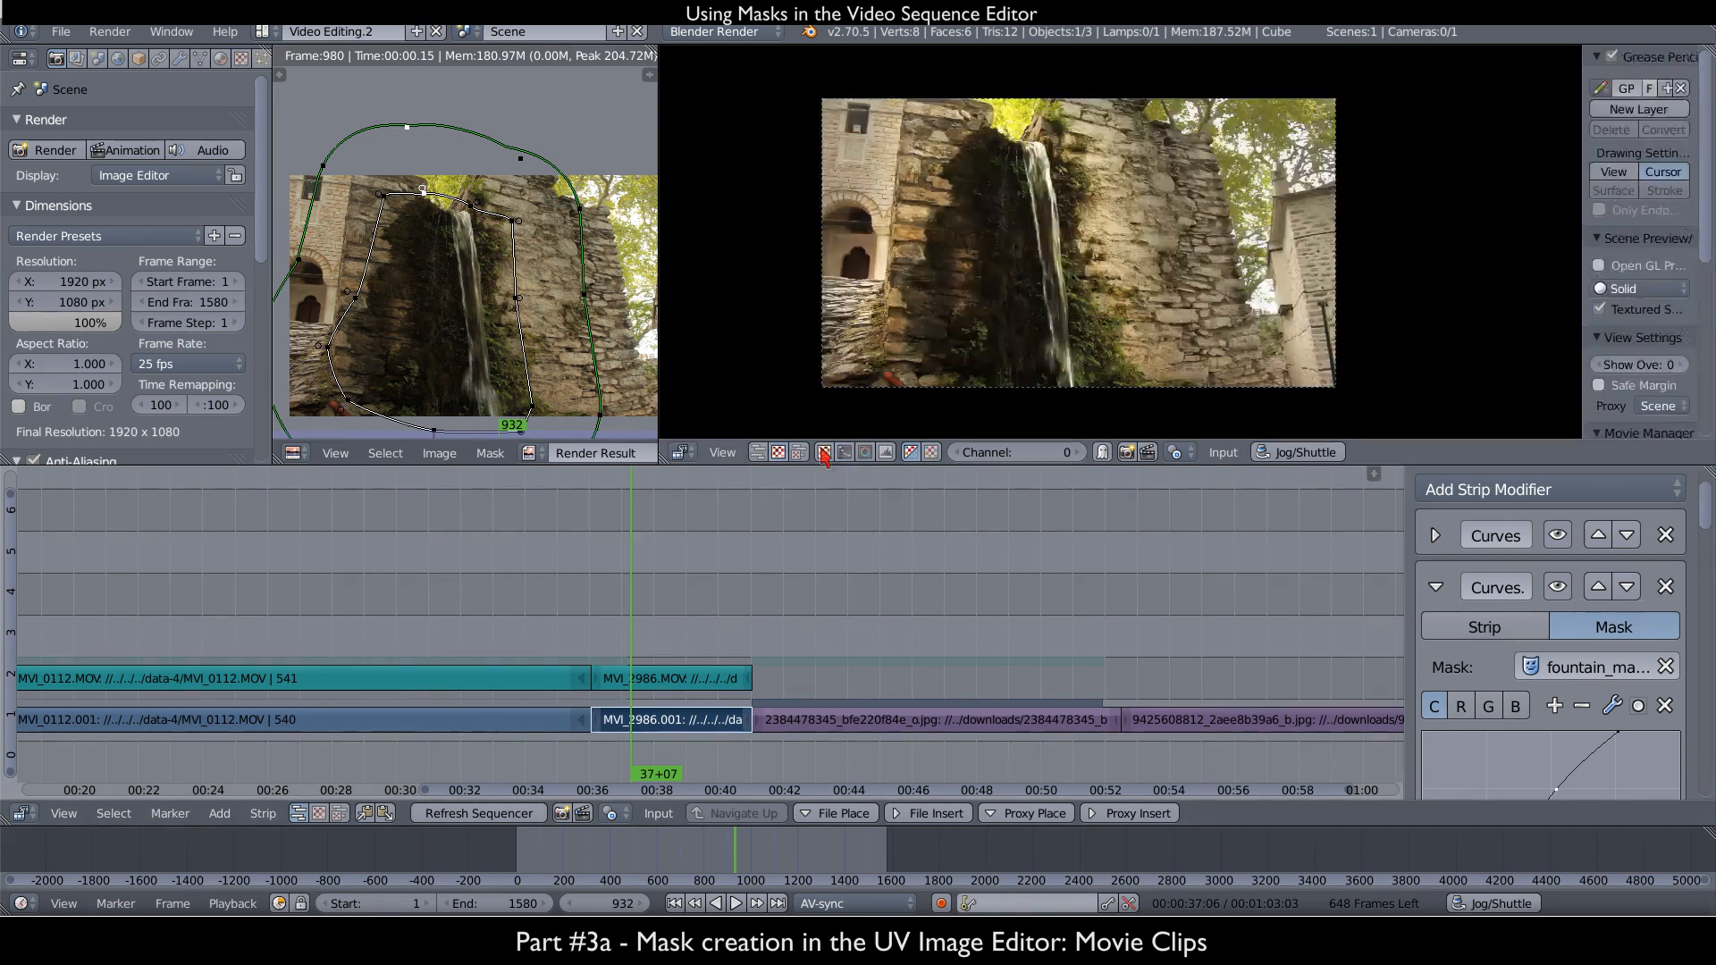
- Compare the waterfall picture with the sky and waterfall Curves modifiers disabled and enabled
click(1557, 587)
click(1558, 536)
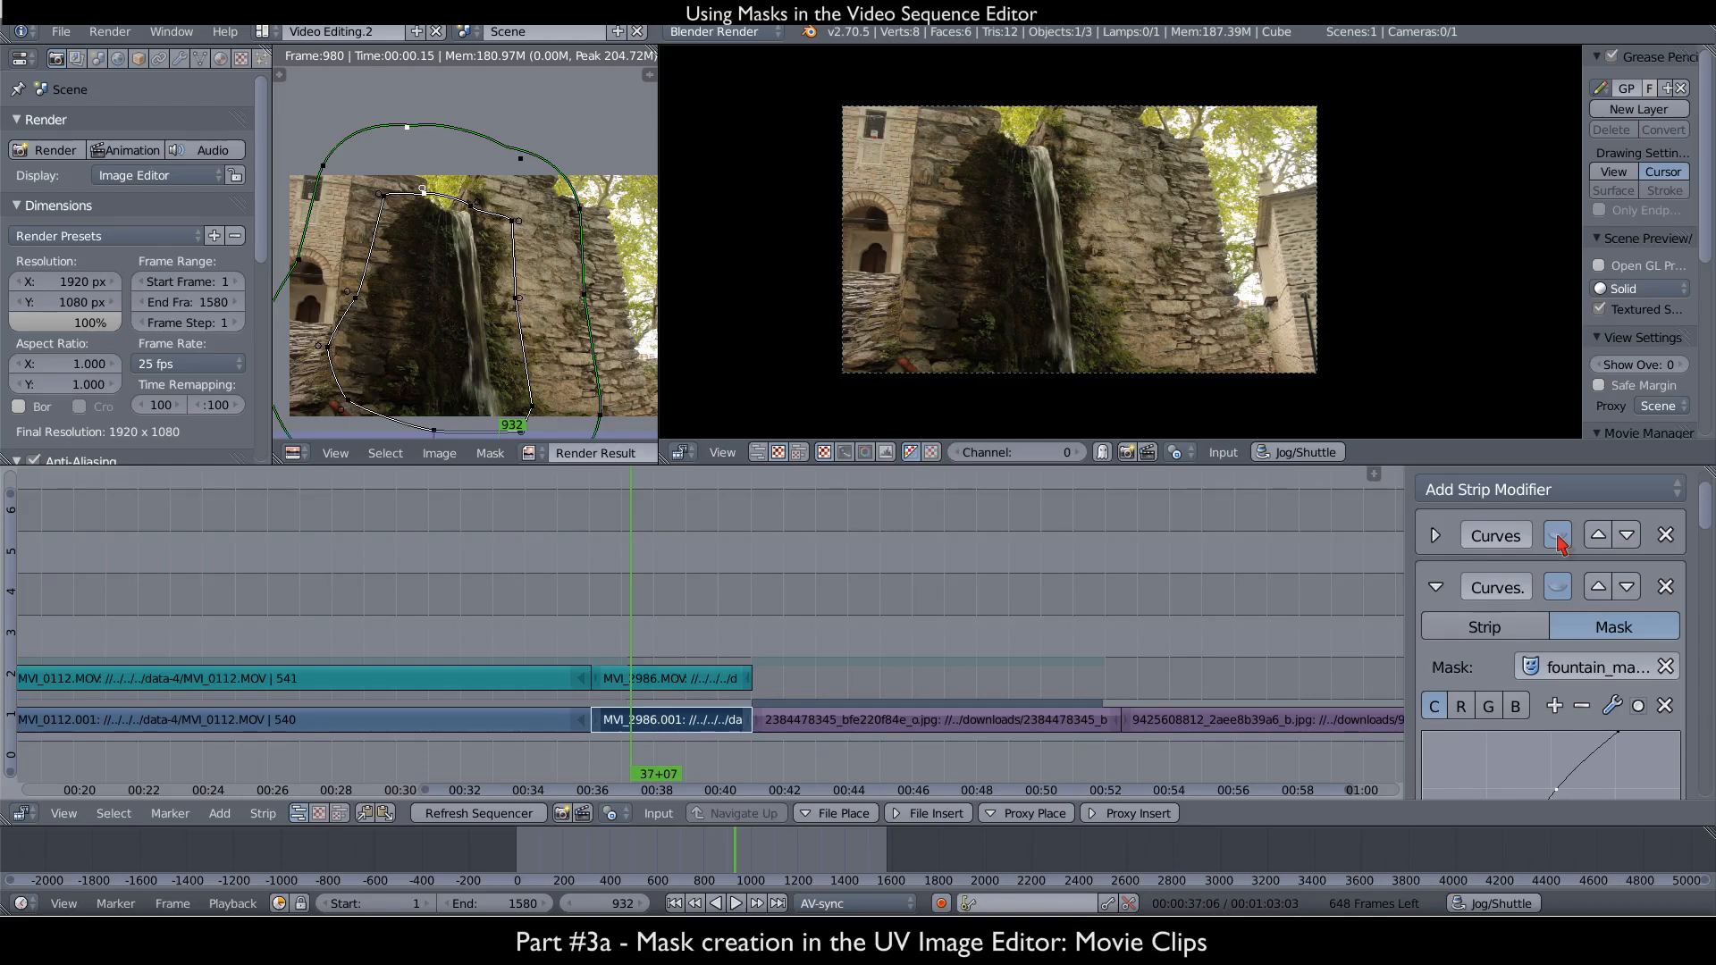
click(1558, 536)
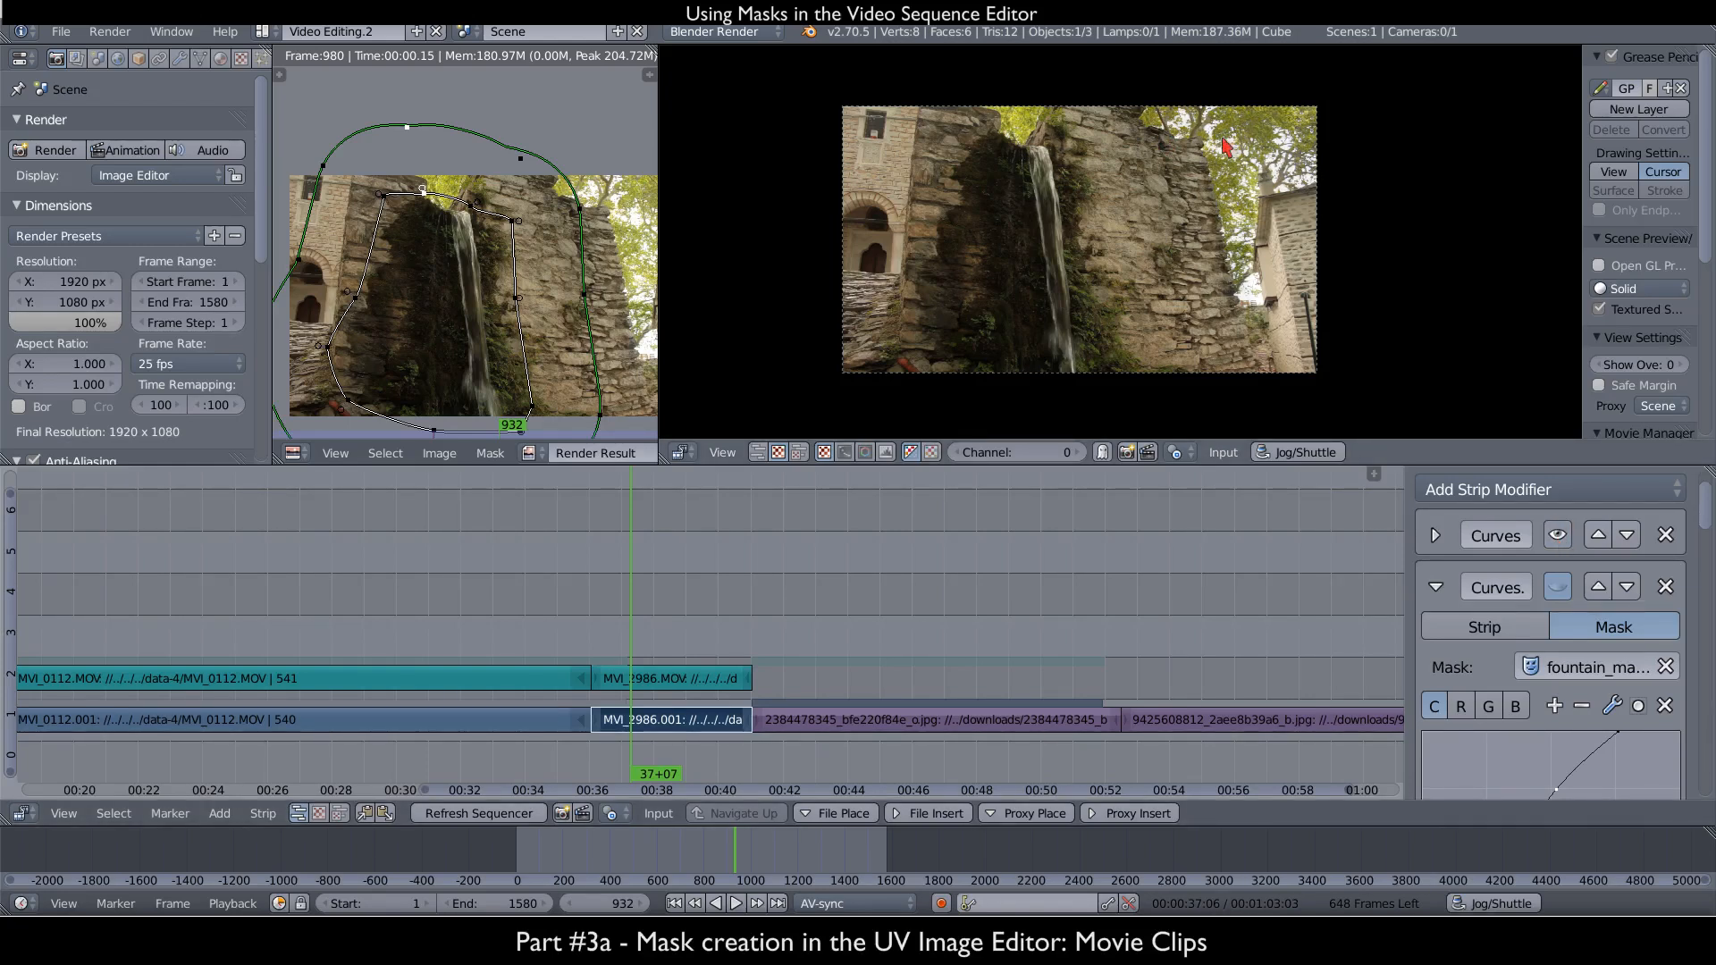
click(1560, 588)
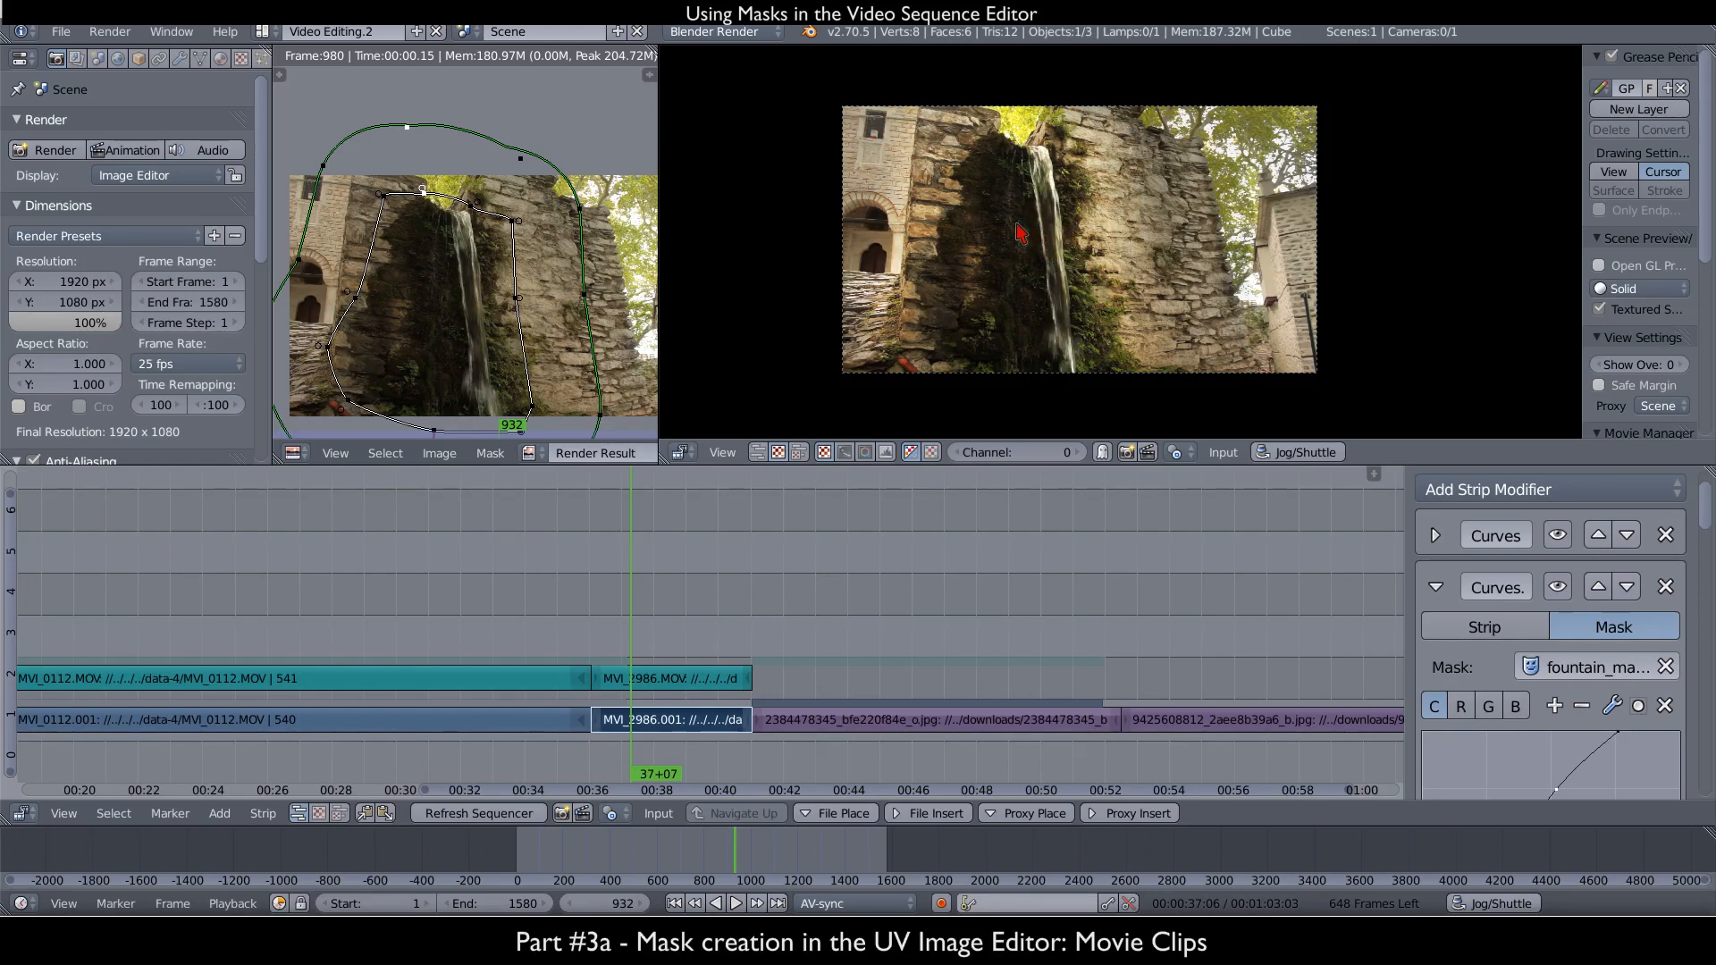
- Widen the image editor beside the sequencer preview and frame the whole masked waterfall picture in it
scroll(711, 623, down, 2)
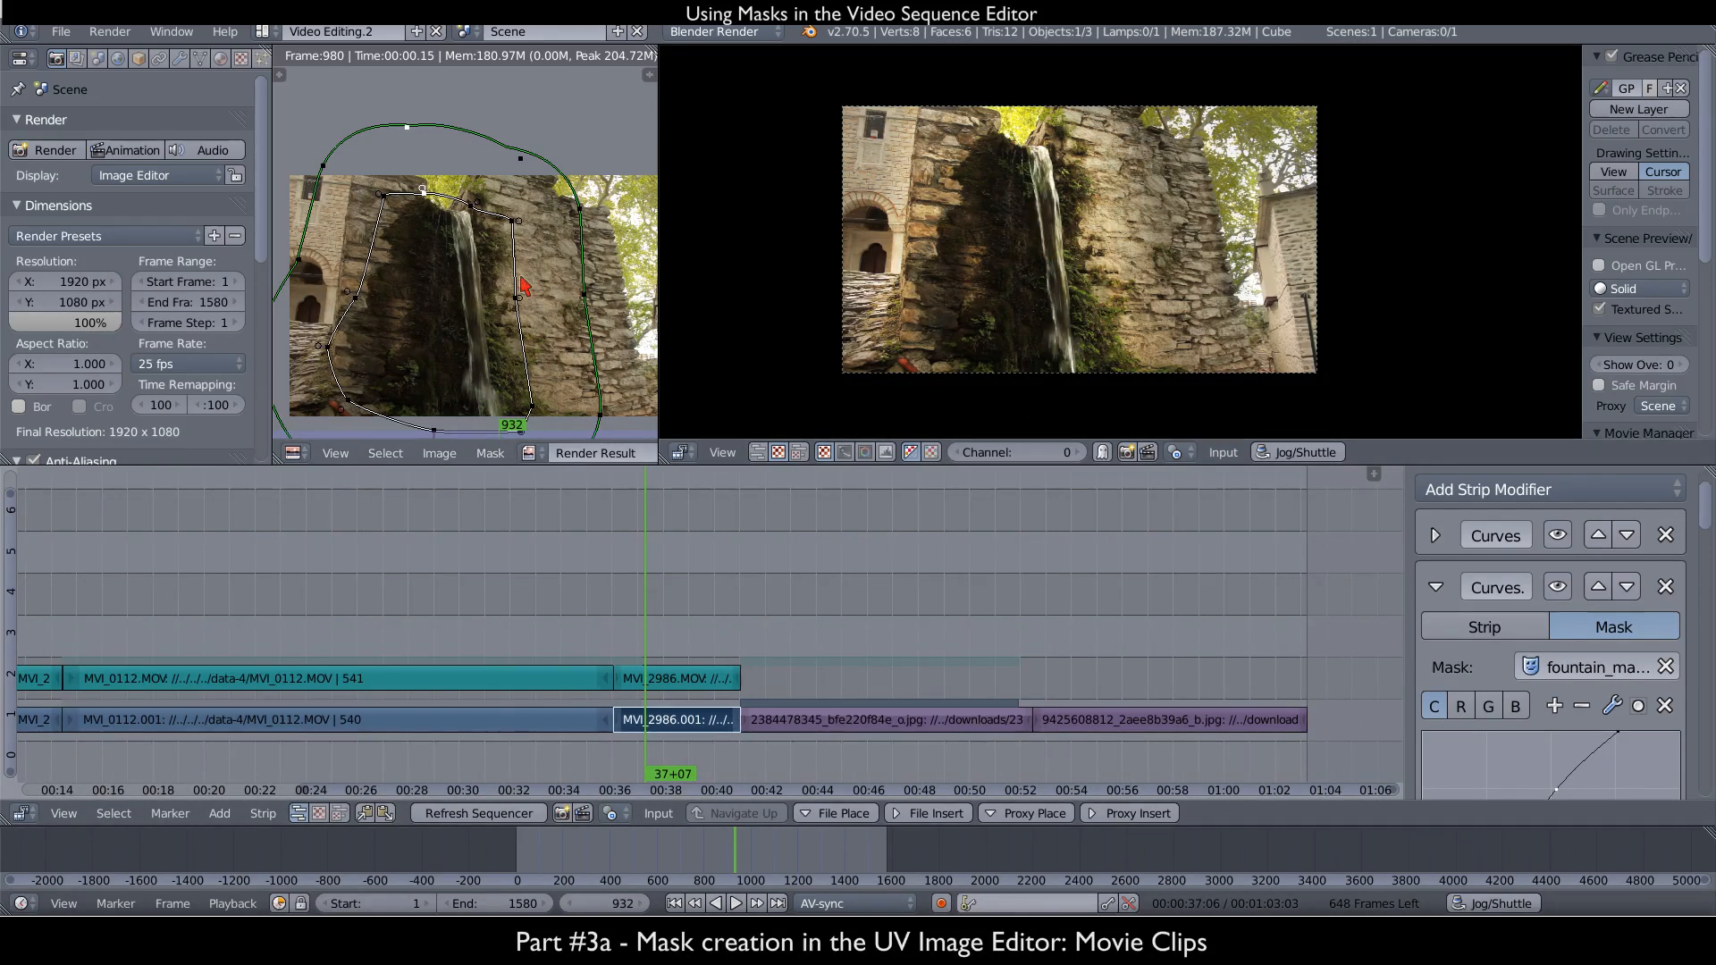
scroll(522, 278, down, 4)
middle_drag(522, 278, 476, 227)
drag(657, 267, 880, 268)
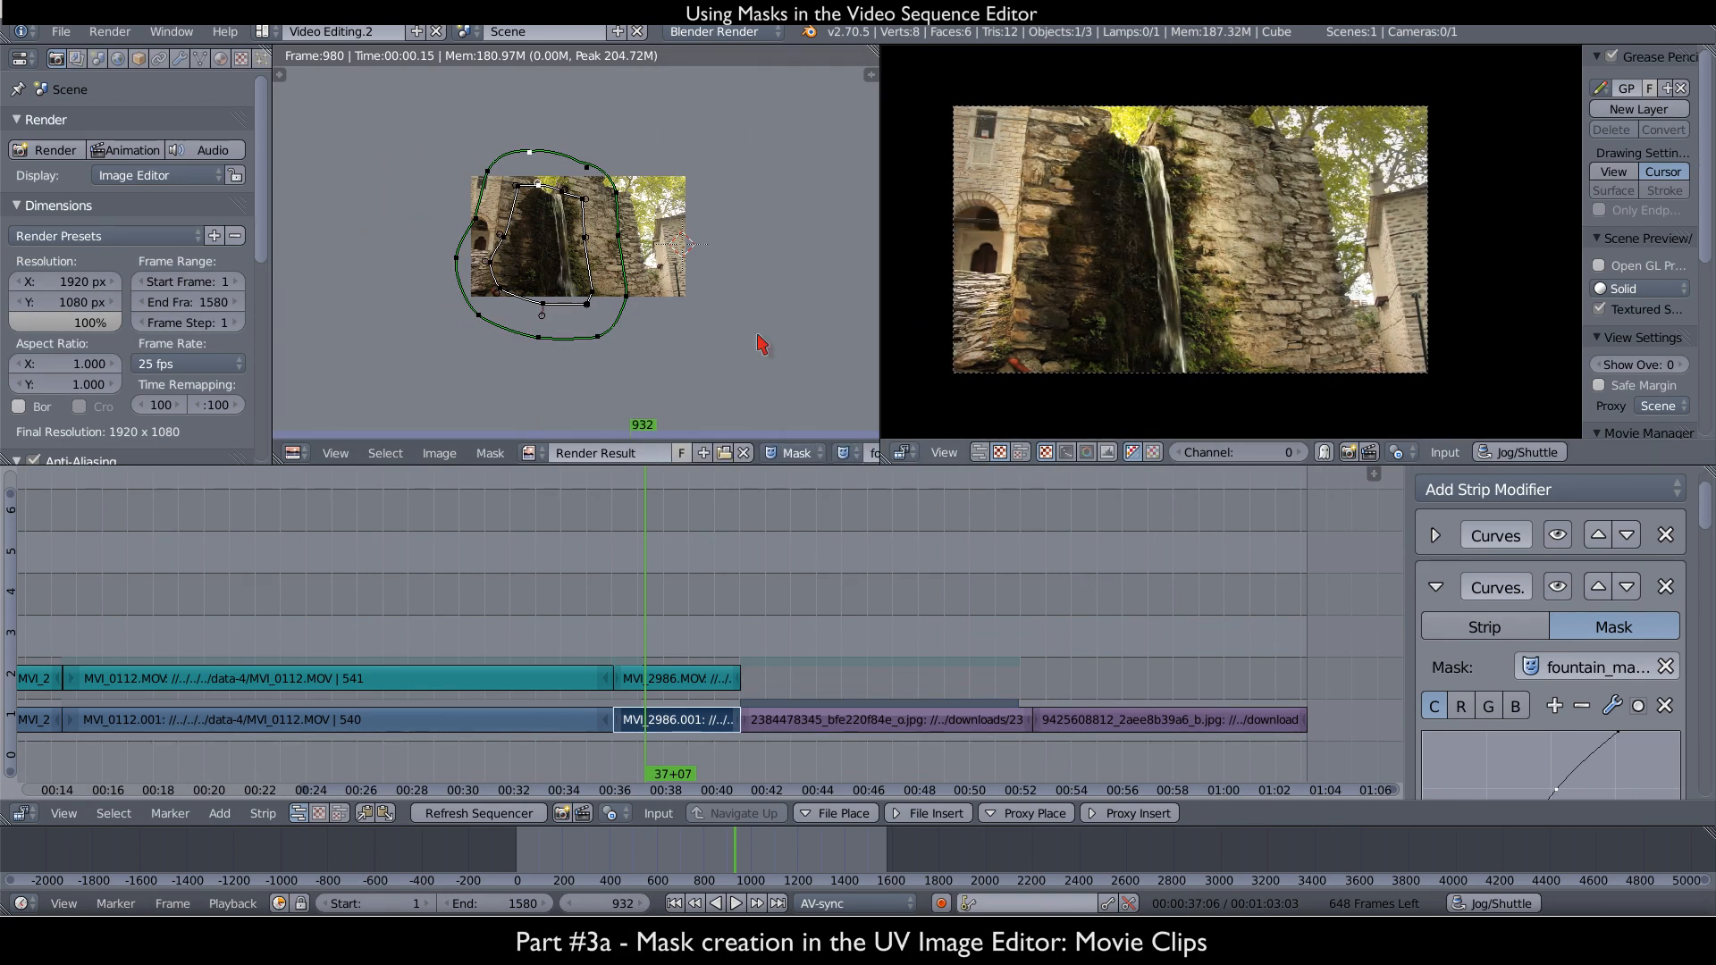
scroll(562, 284, up, 3)
middle_drag(666, 347, 630, 376)
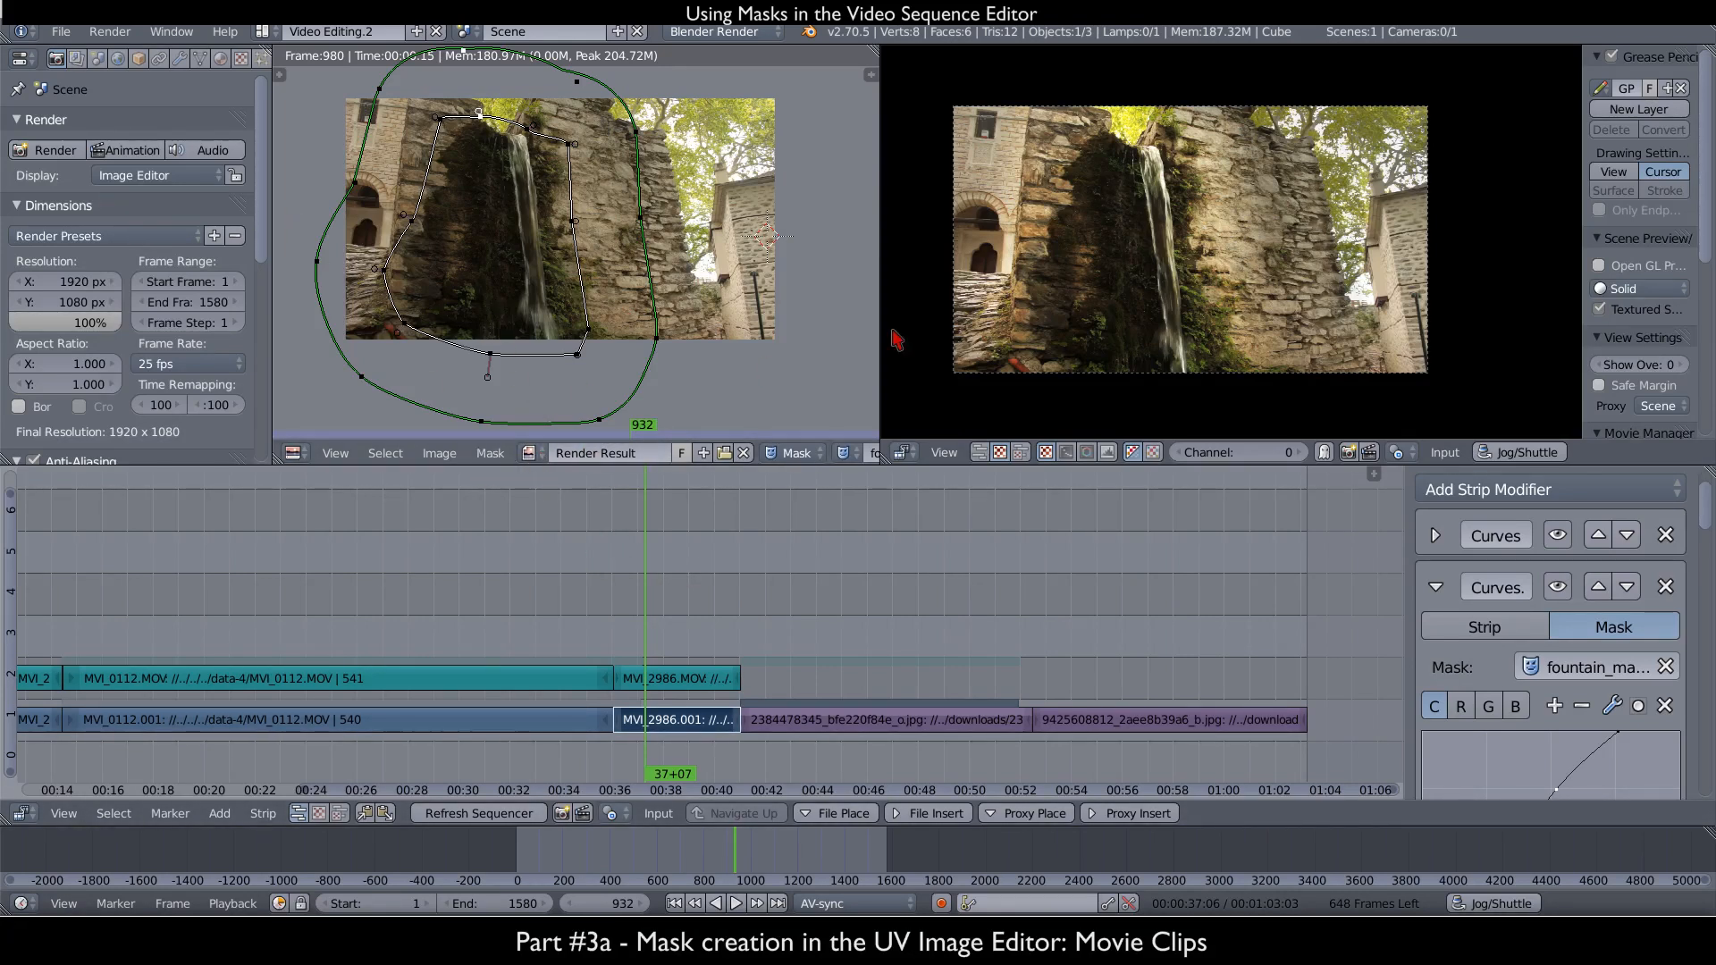
- Render frame 975 of the waterfall clip to use it as the image behind the mask
click(738, 728)
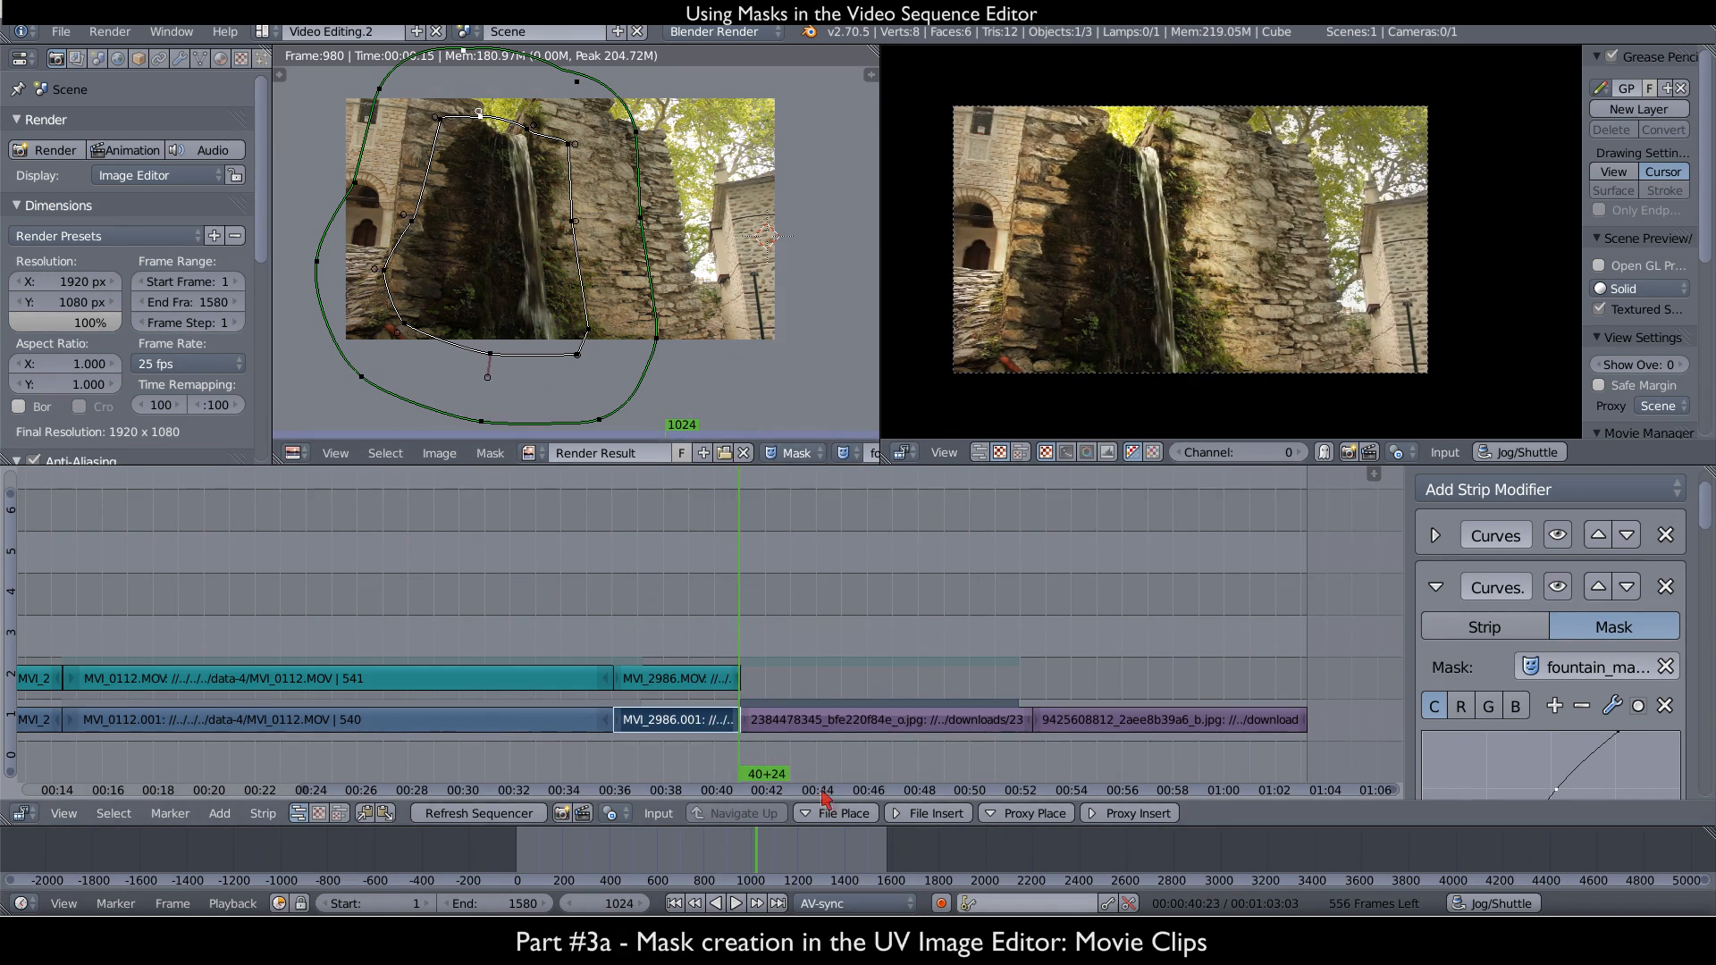
click(690, 697)
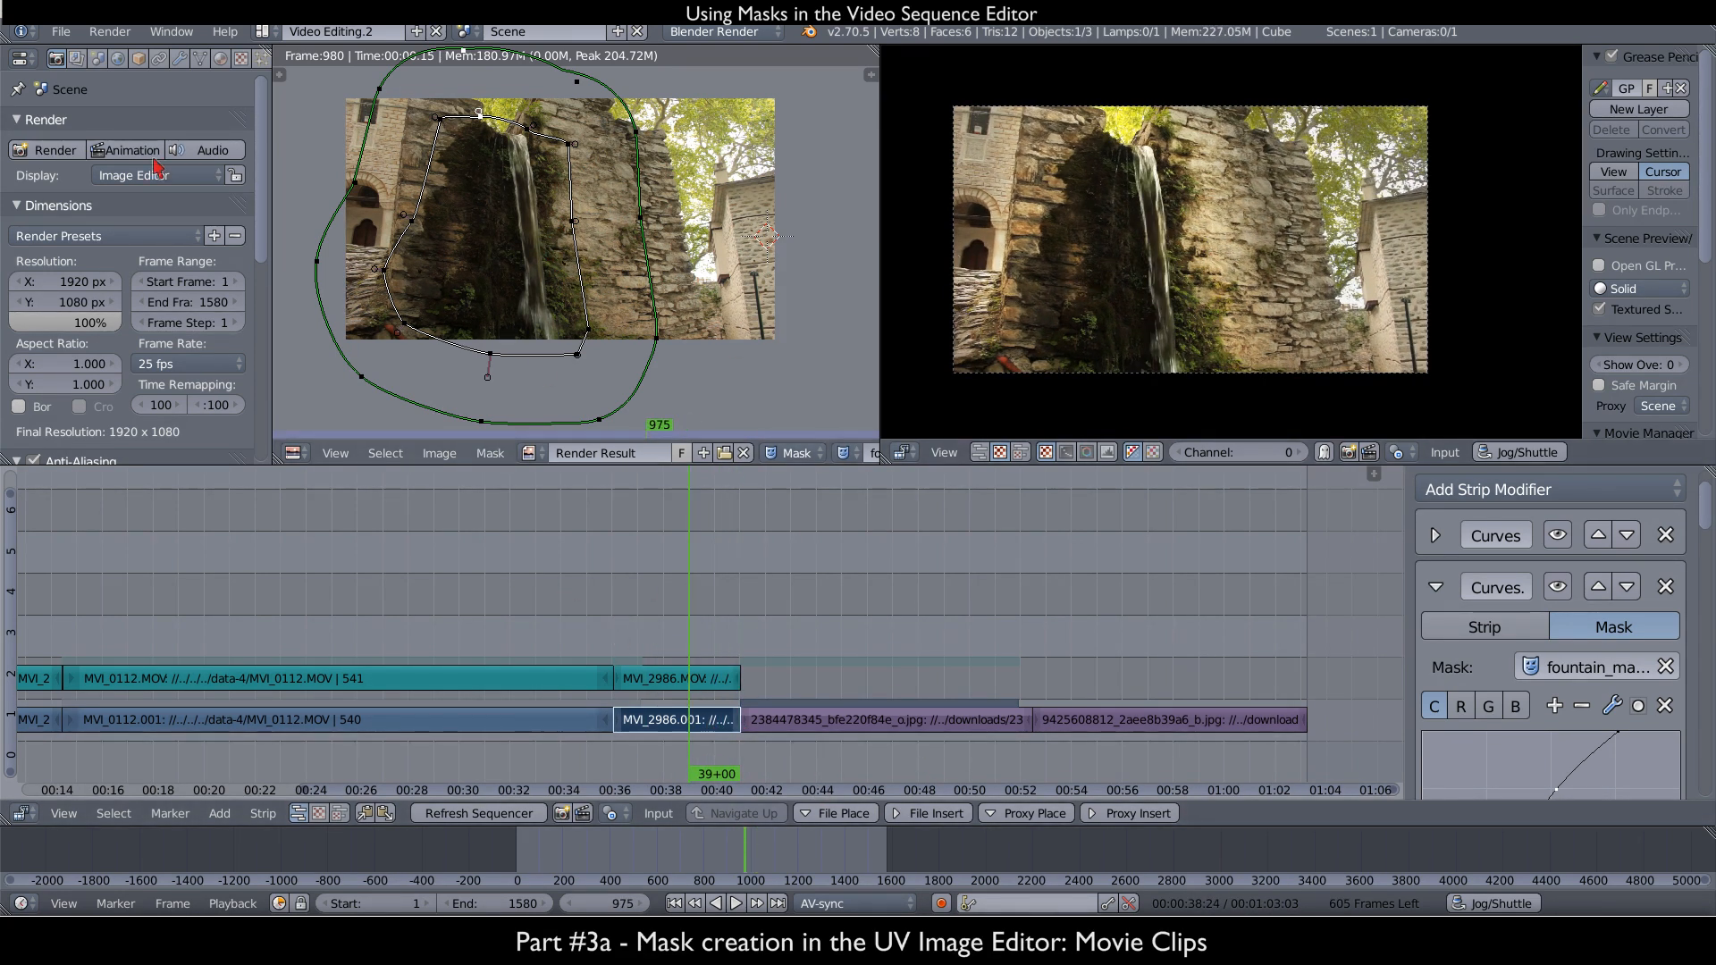
click(56, 150)
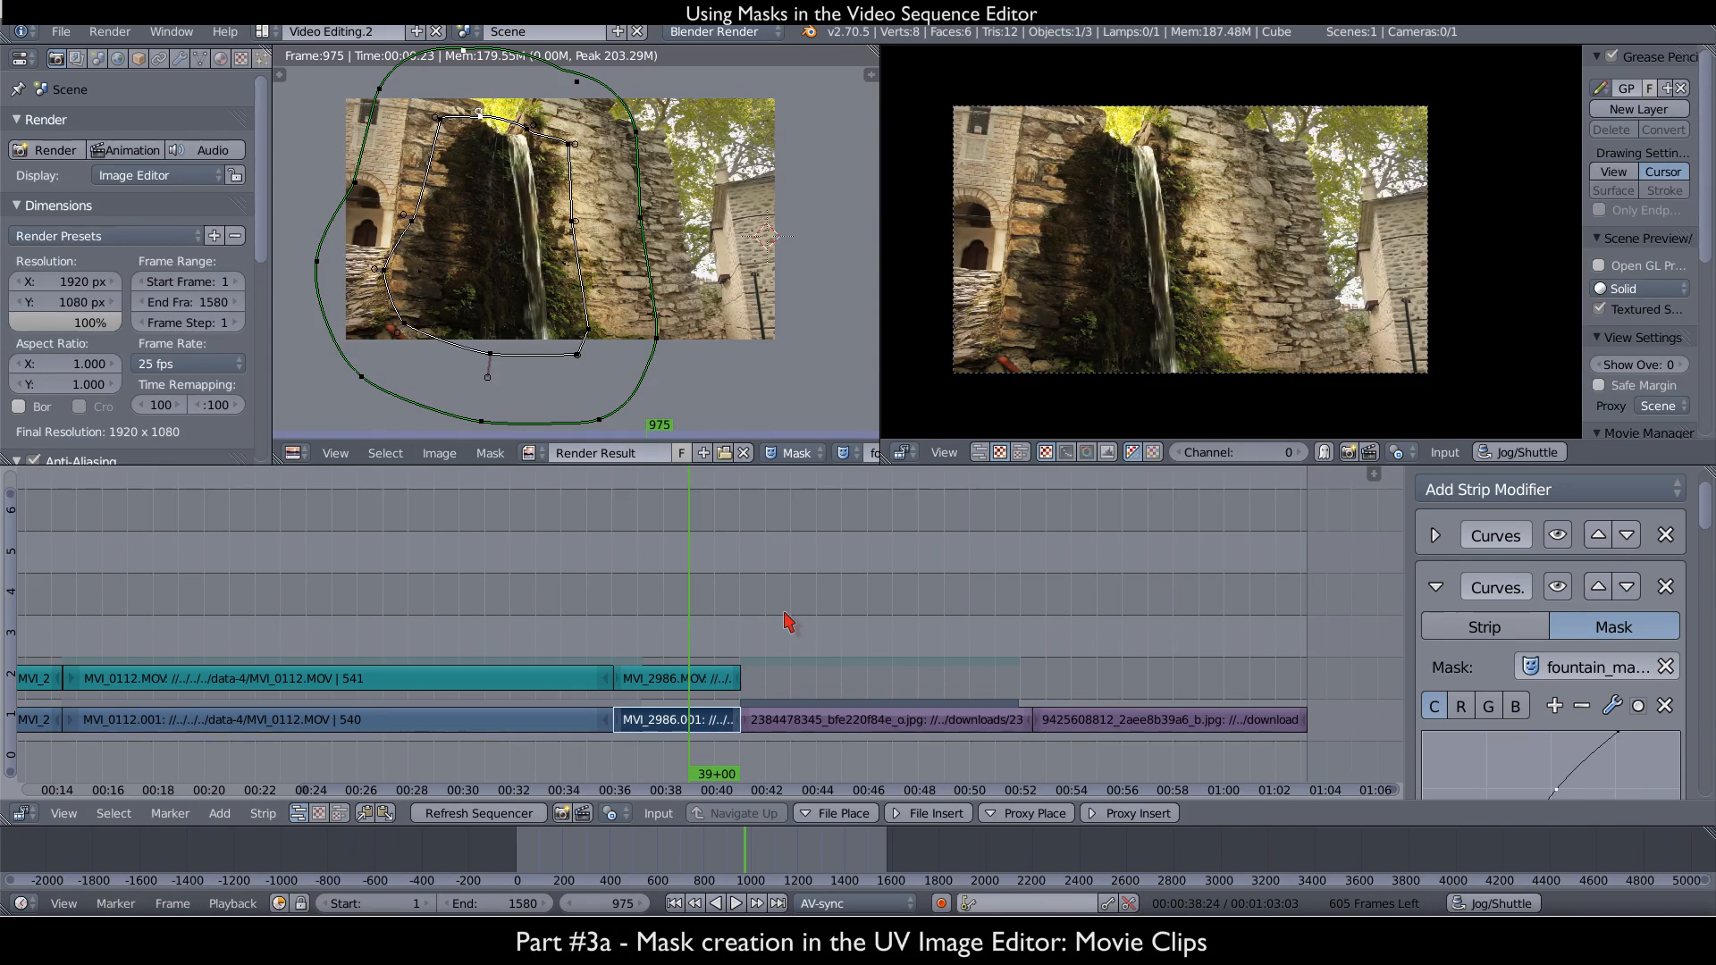
- Preview the wolf and owl still image strips at several frames along the sequence
scroll(700, 662, down, 2)
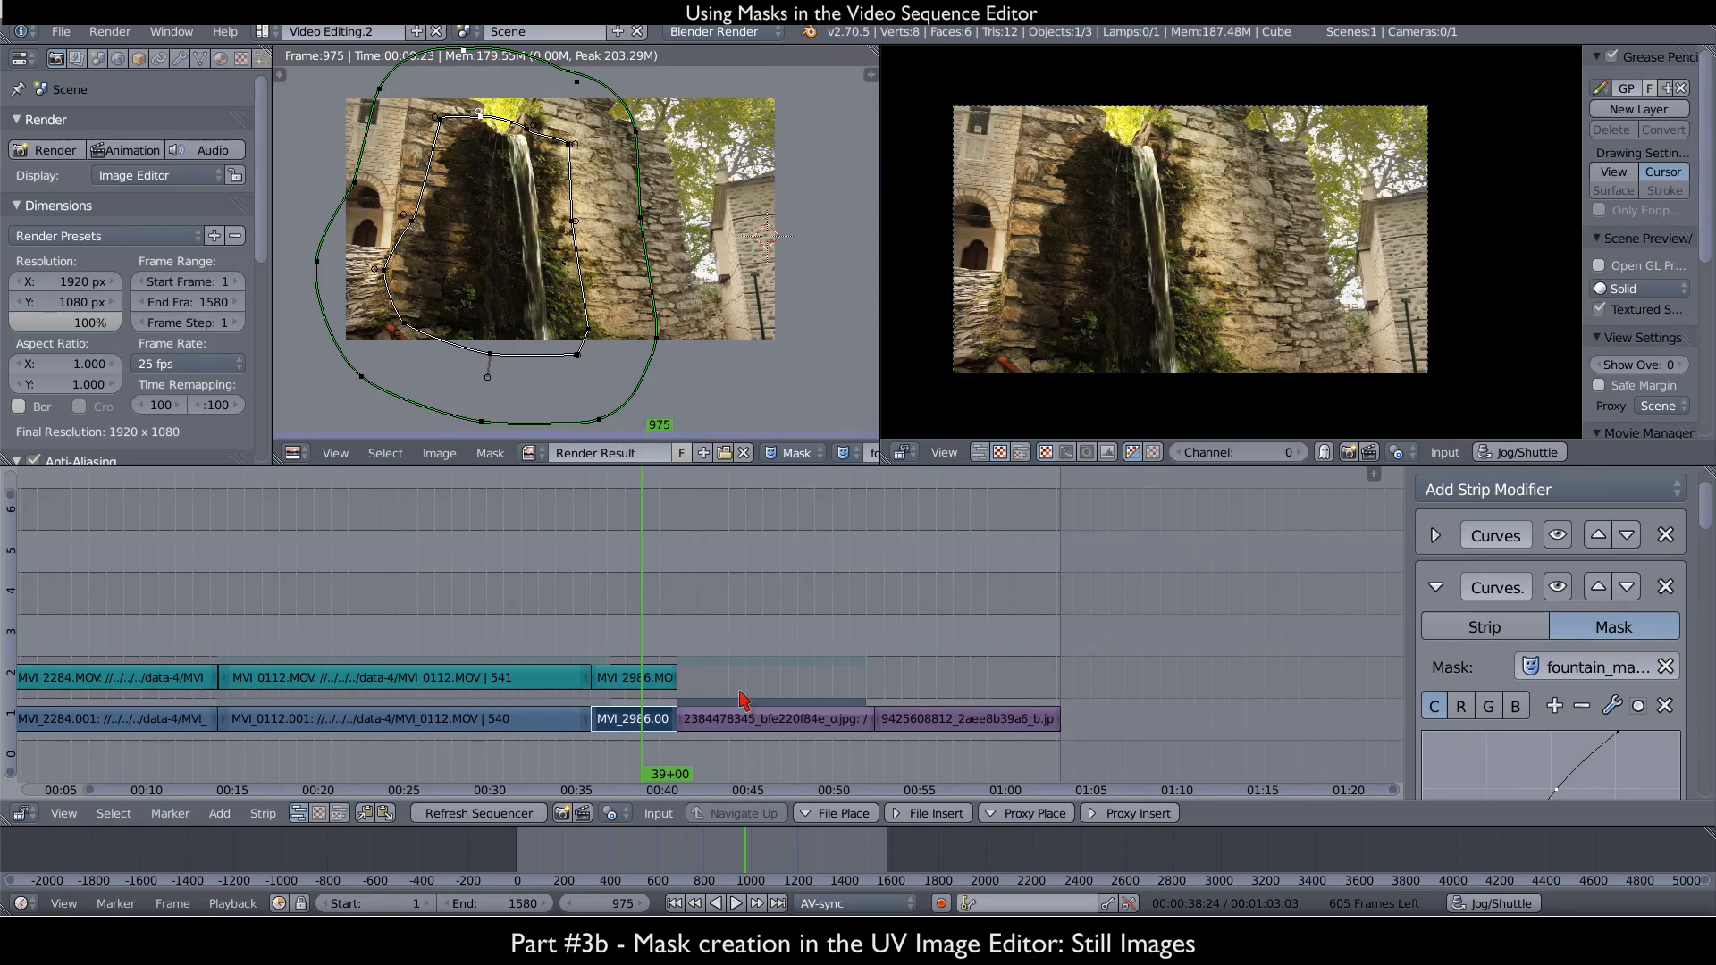
click(785, 706)
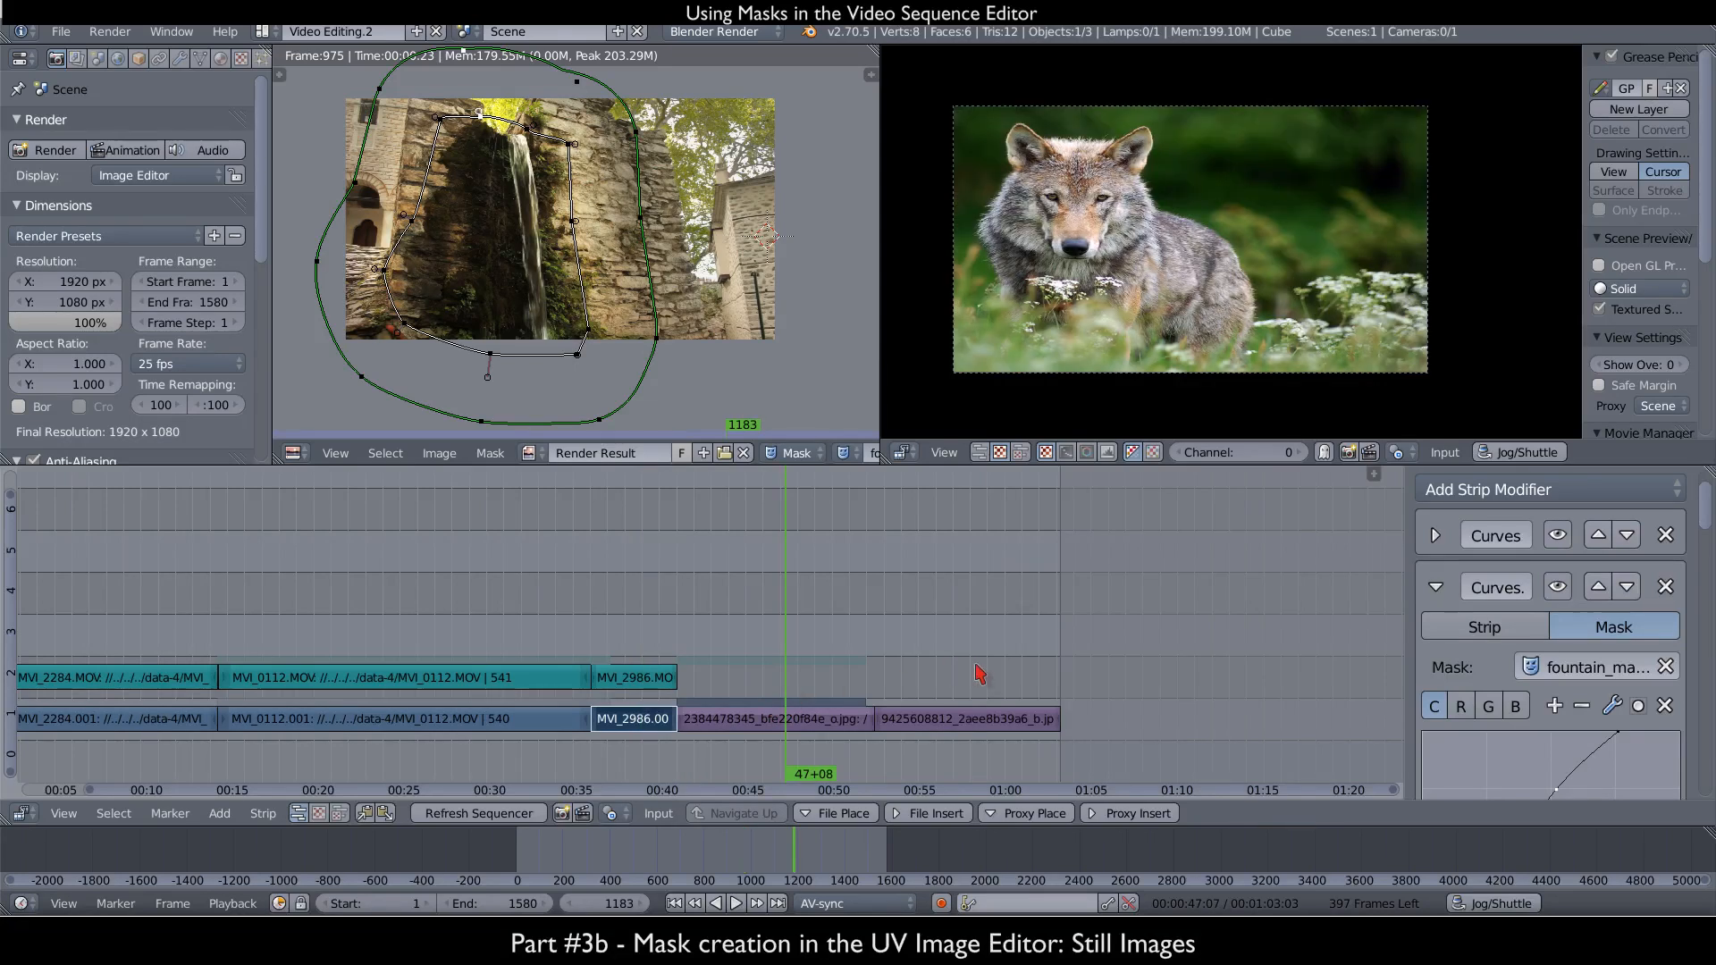
click(960, 713)
click(805, 688)
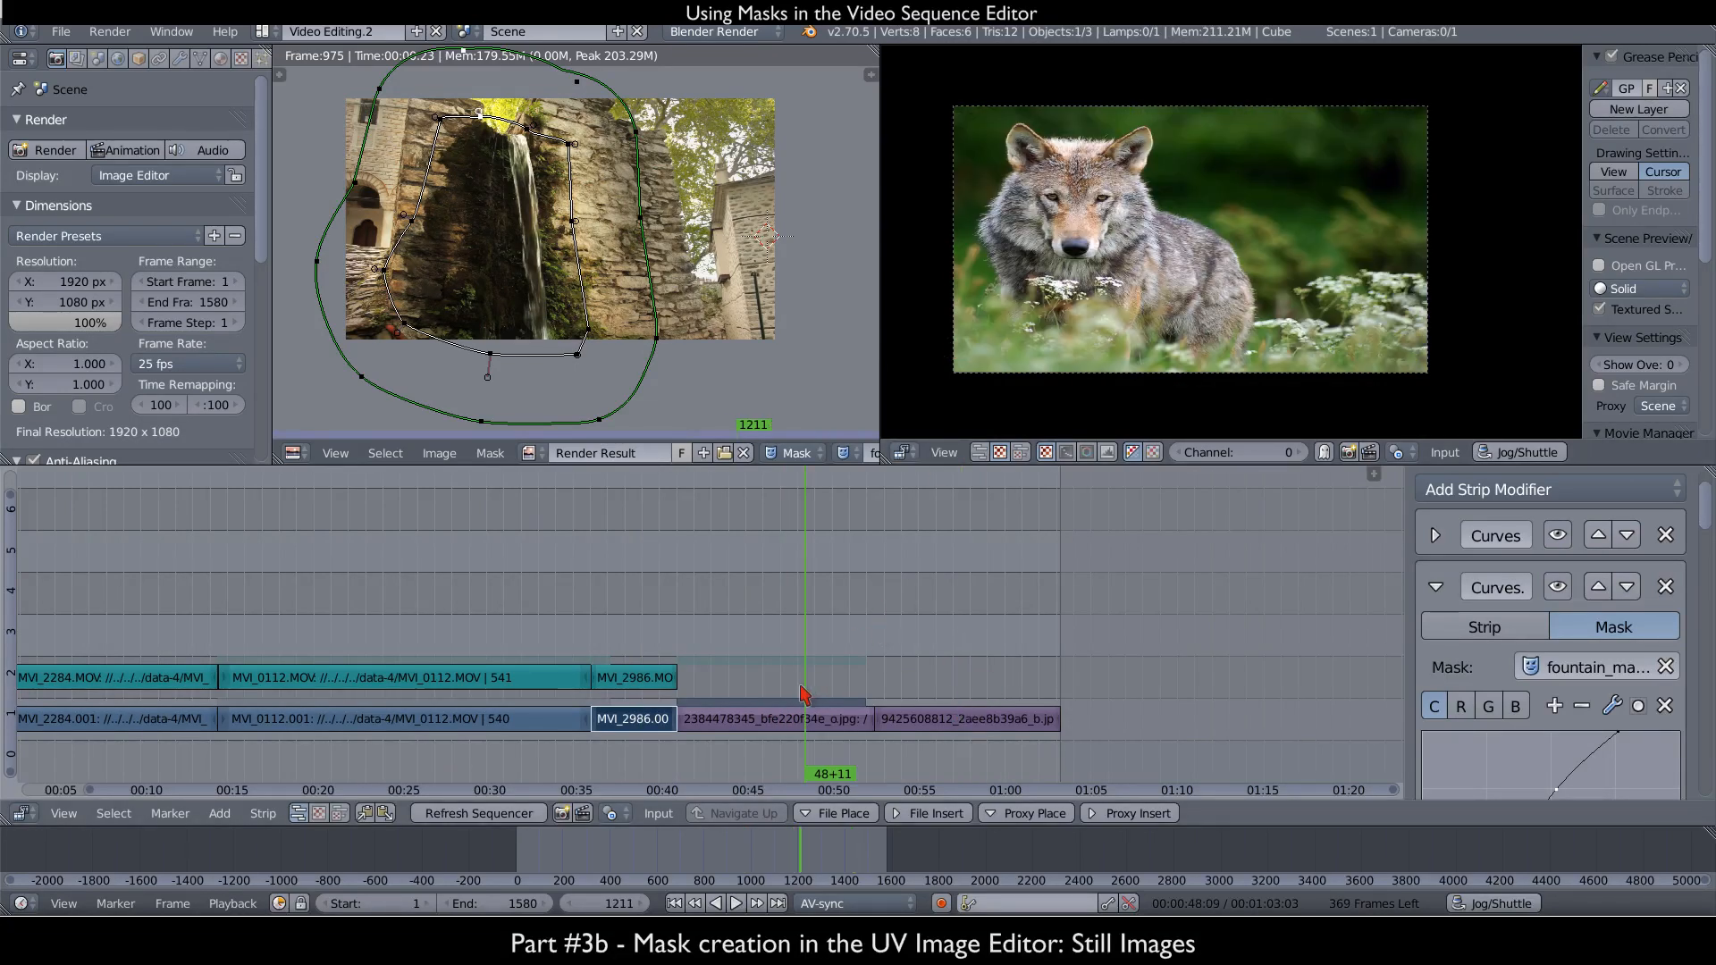
click(951, 691)
click(721, 713)
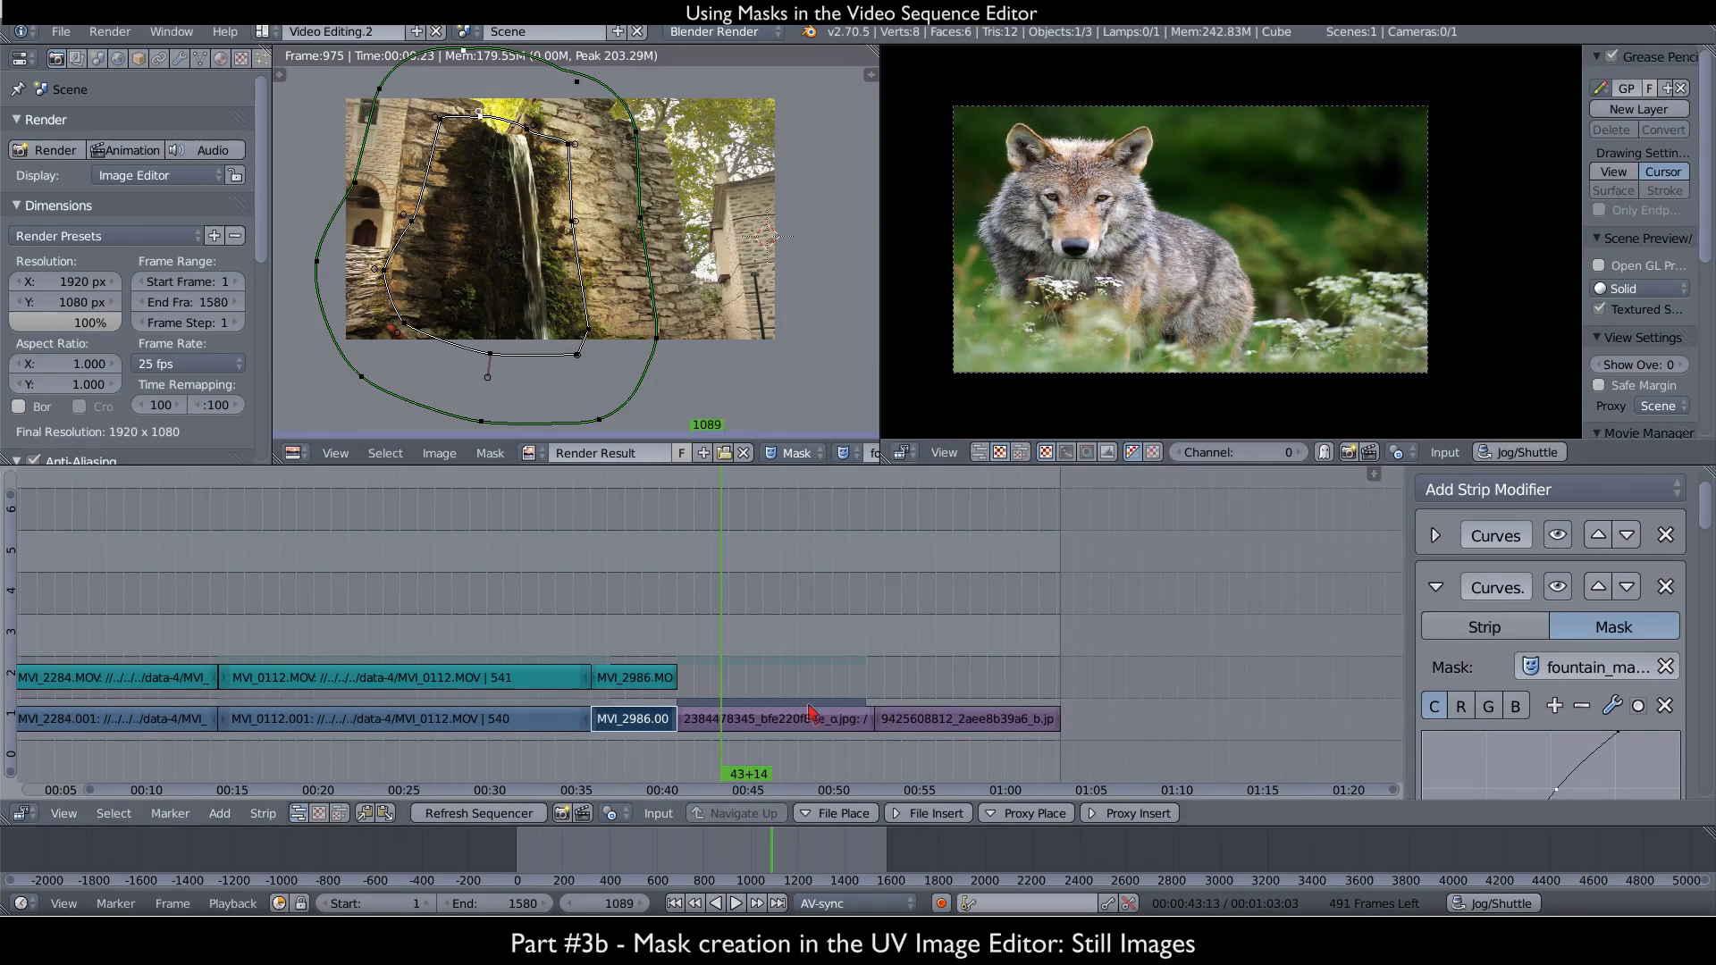
click(926, 720)
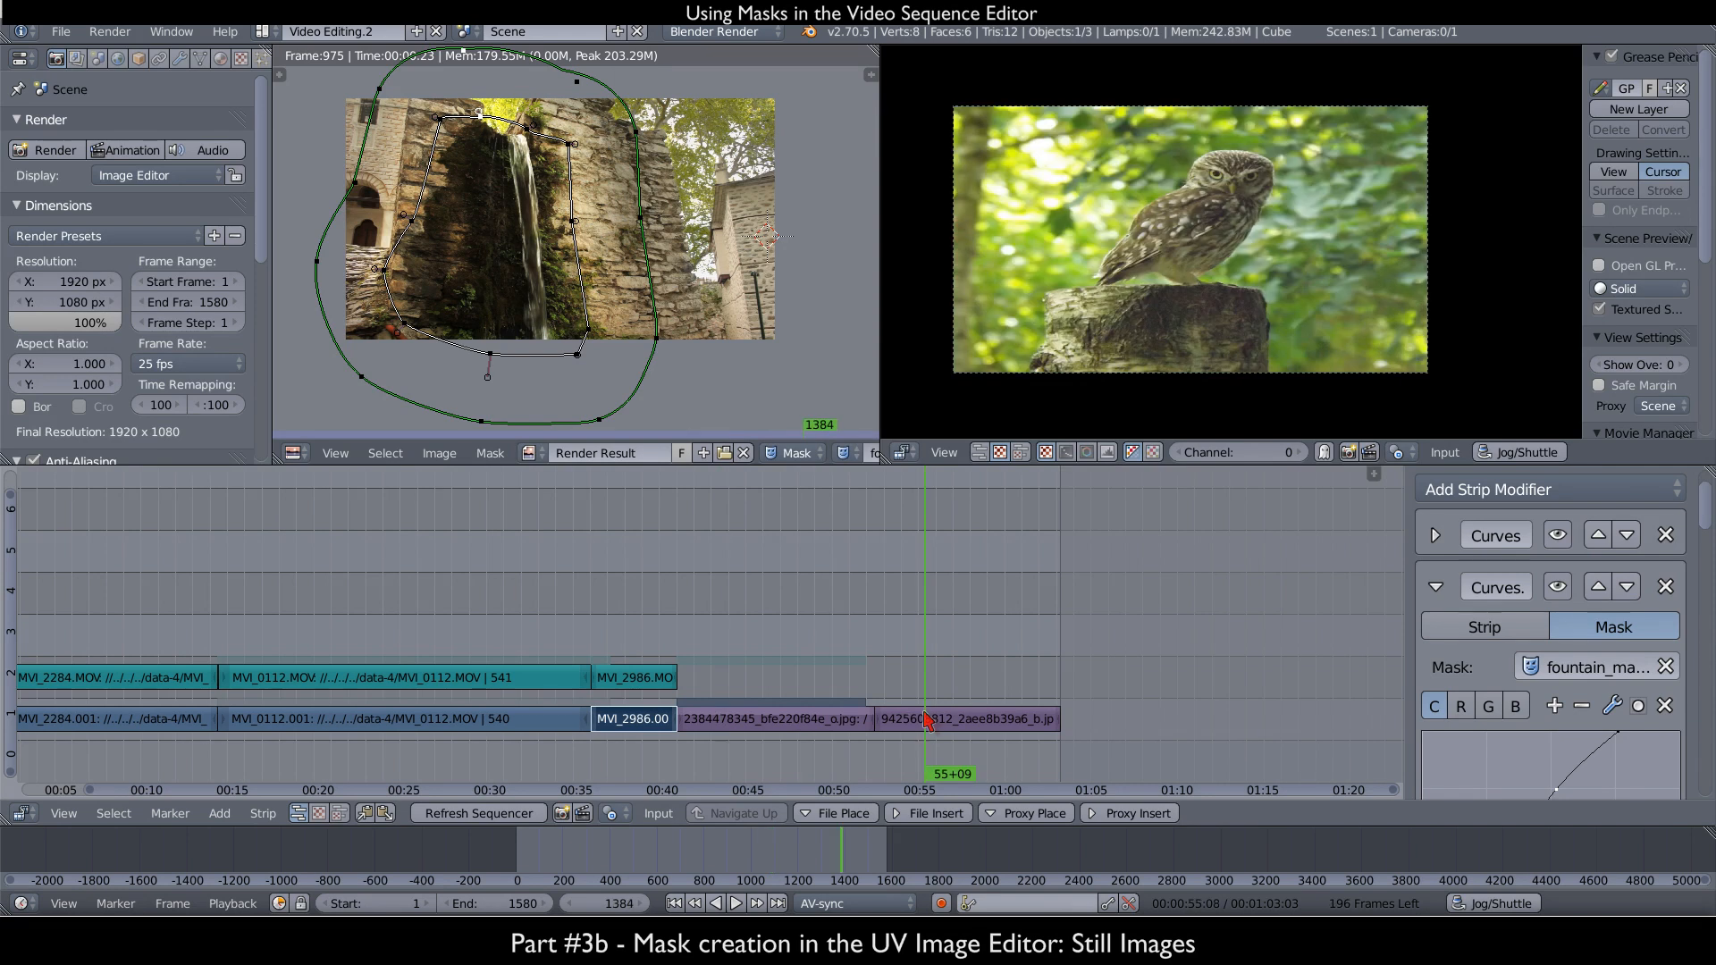
- Add Transform effect strips on channel 2 above the wolf and owl image strips and check the wolf's proportions
right_click(783, 724)
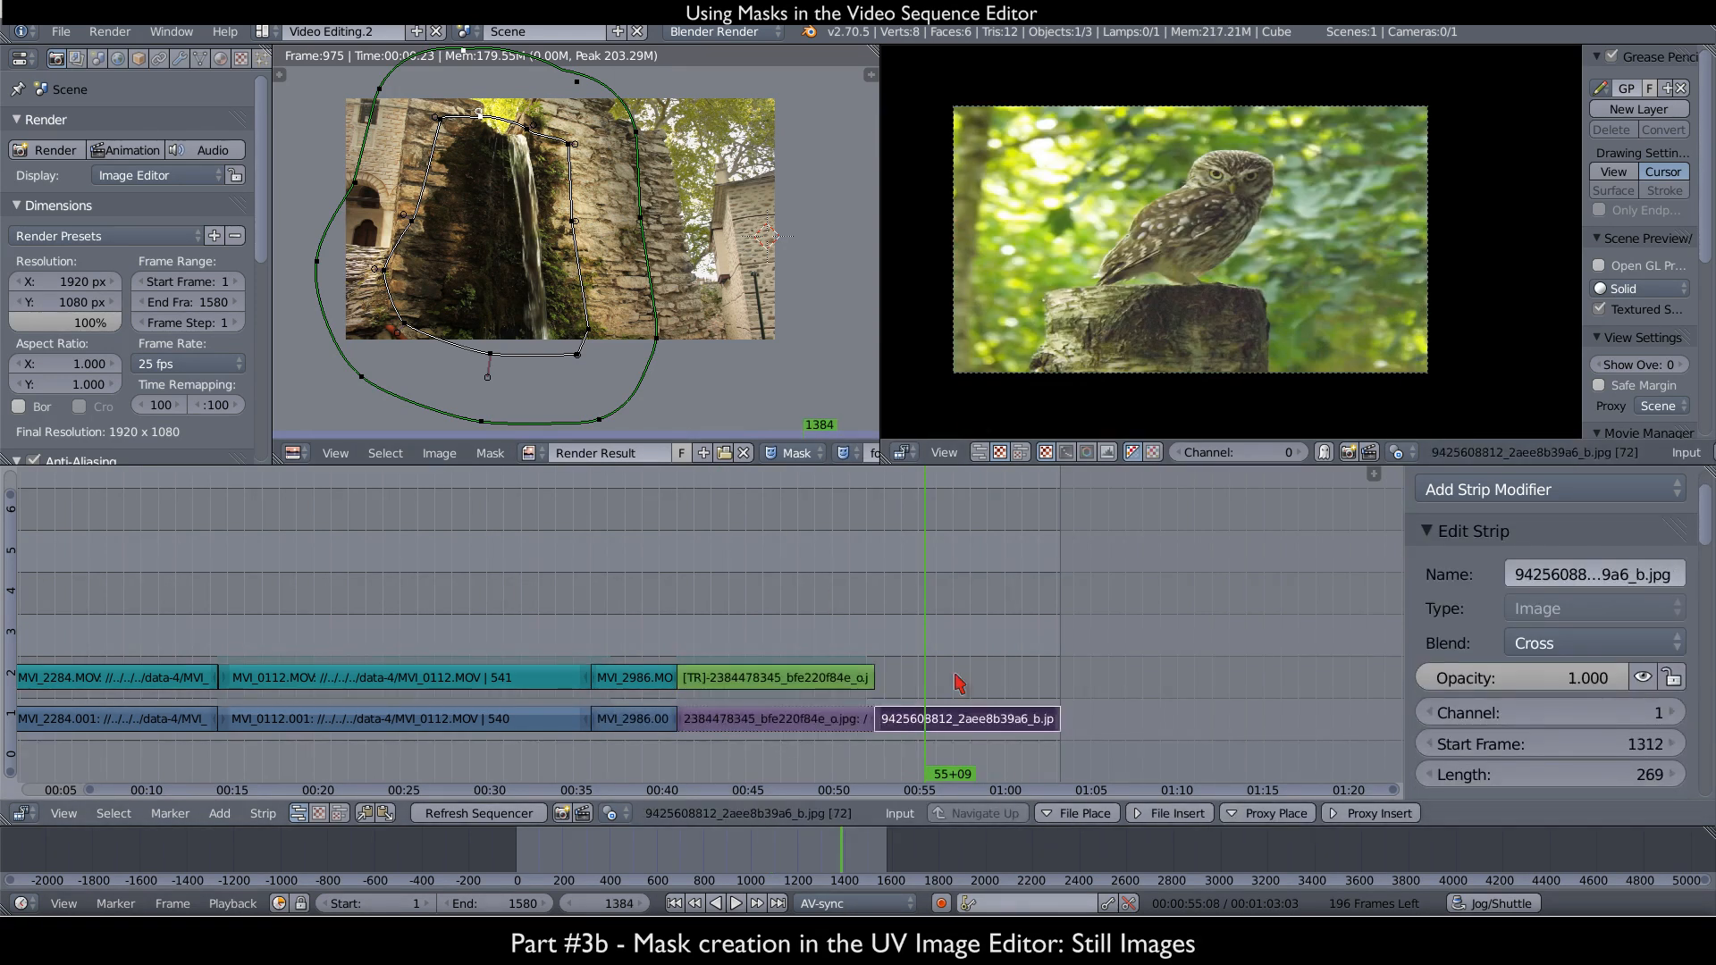
click(828, 691)
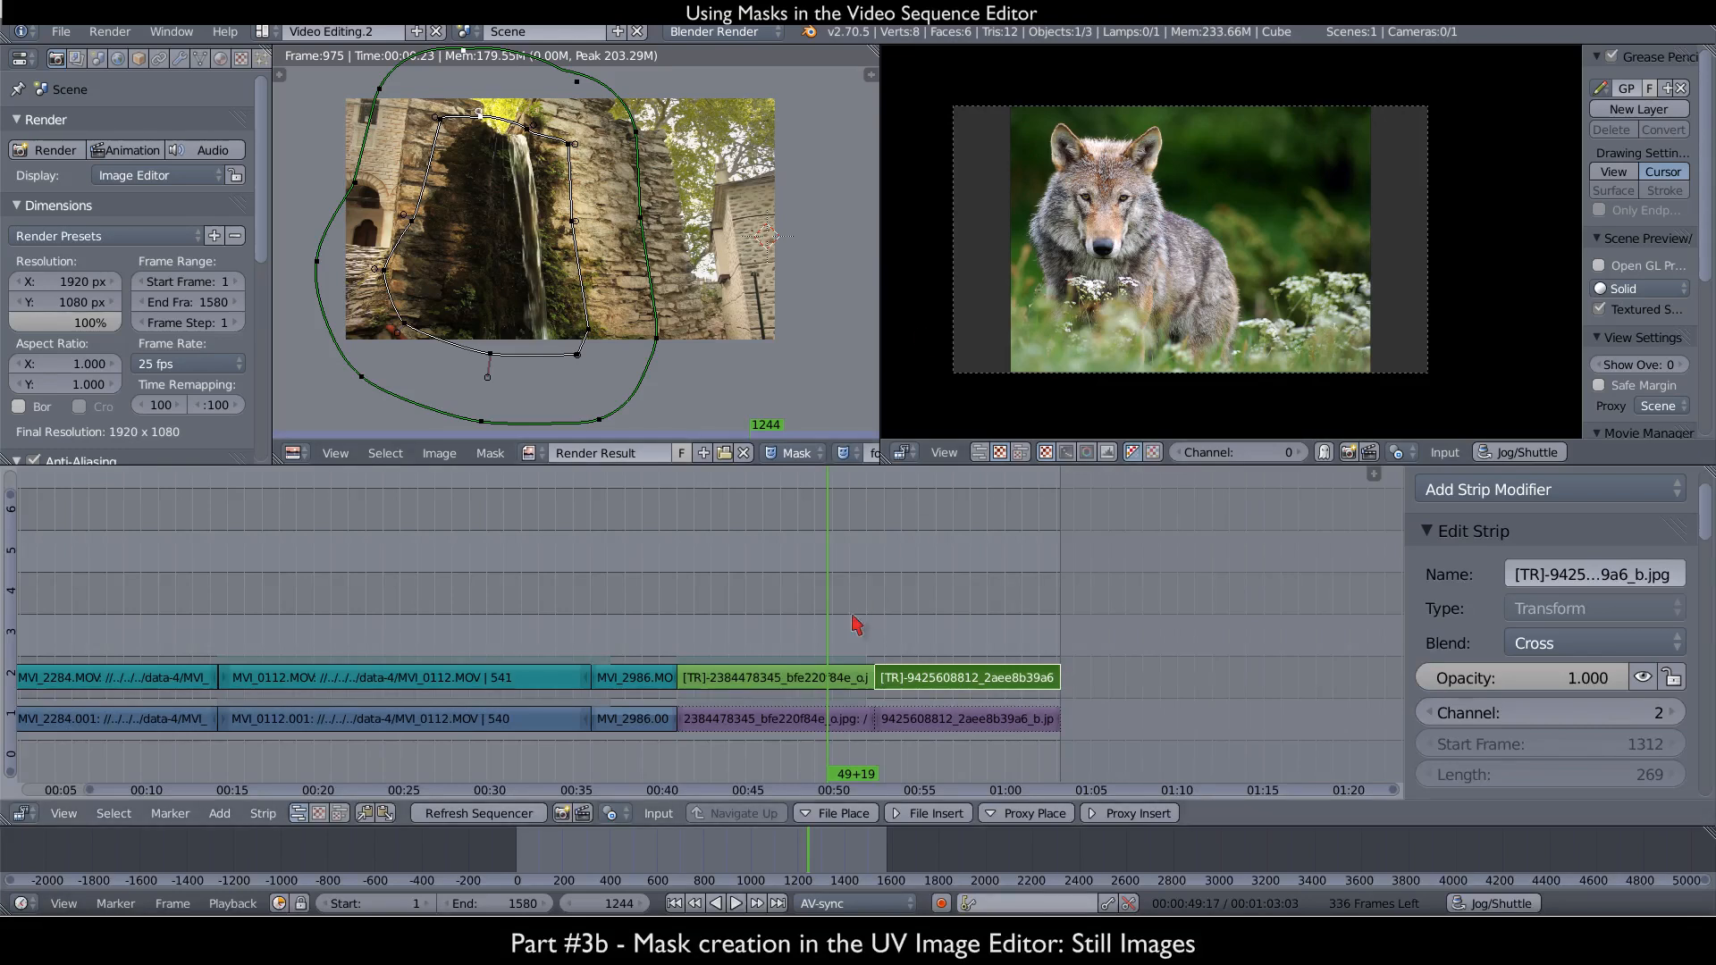
scroll(779, 616, down, 2)
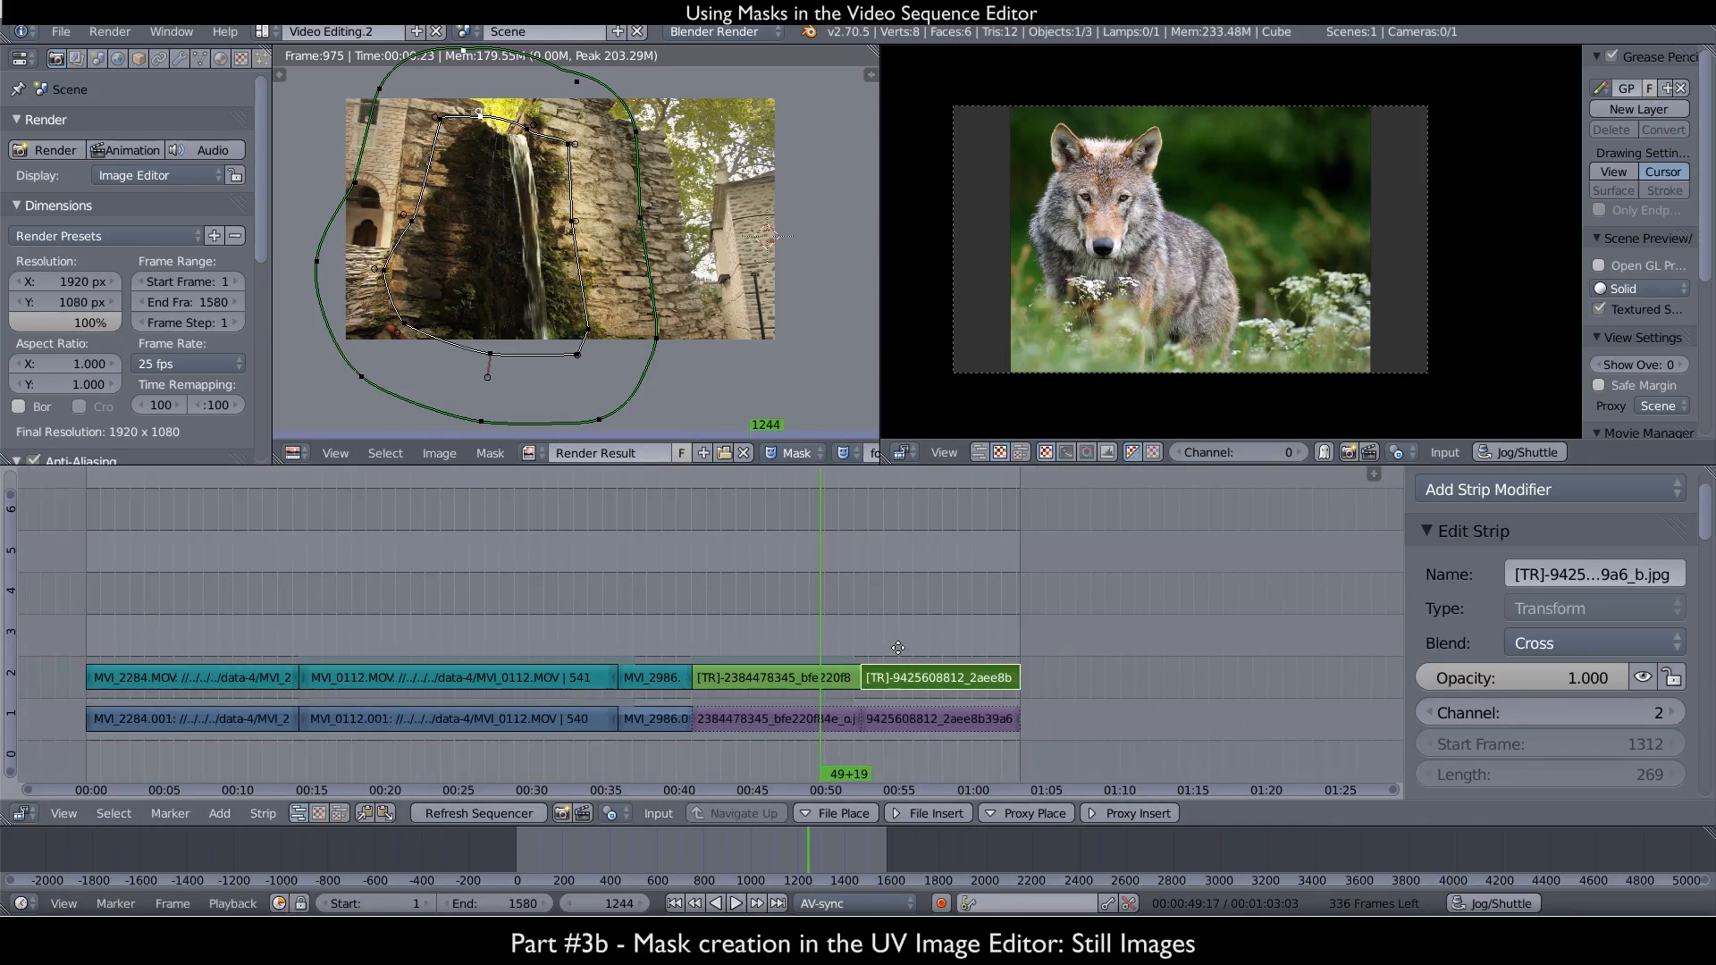
middle_drag(898, 647, 866, 645)
- Go to frame 1129, select the wolf's Transform strip and render the frame
click(720, 686)
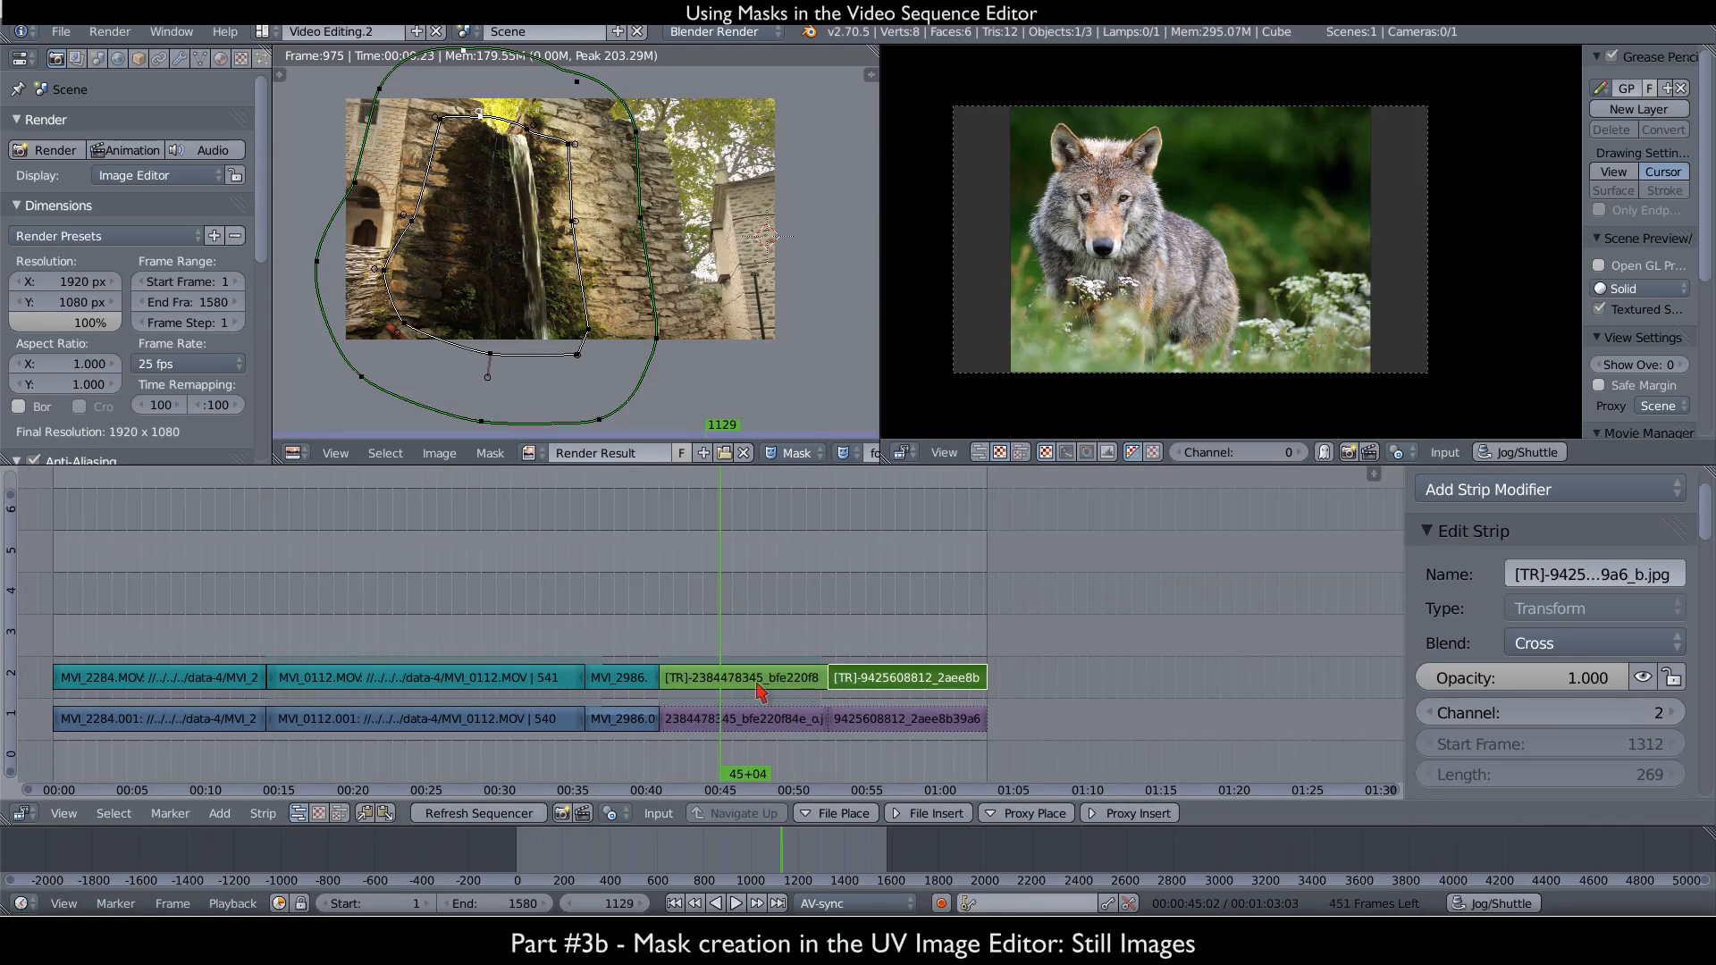
right_click(759, 688)
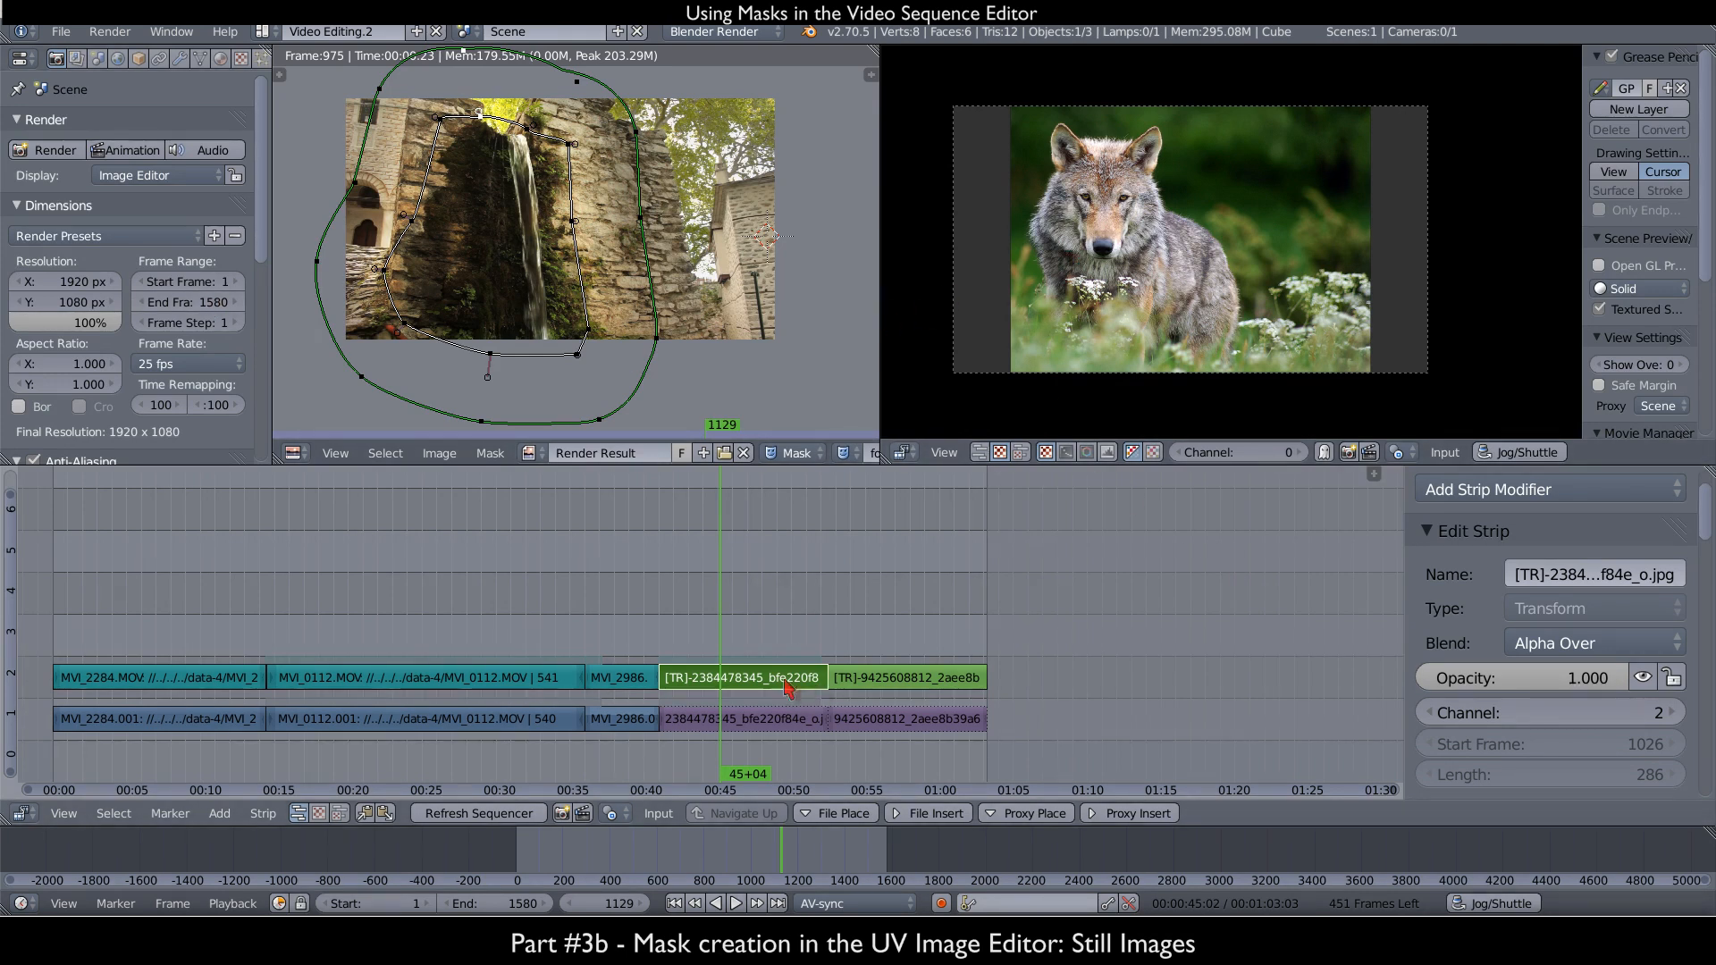
click(51, 153)
scroll(771, 460, down, 6)
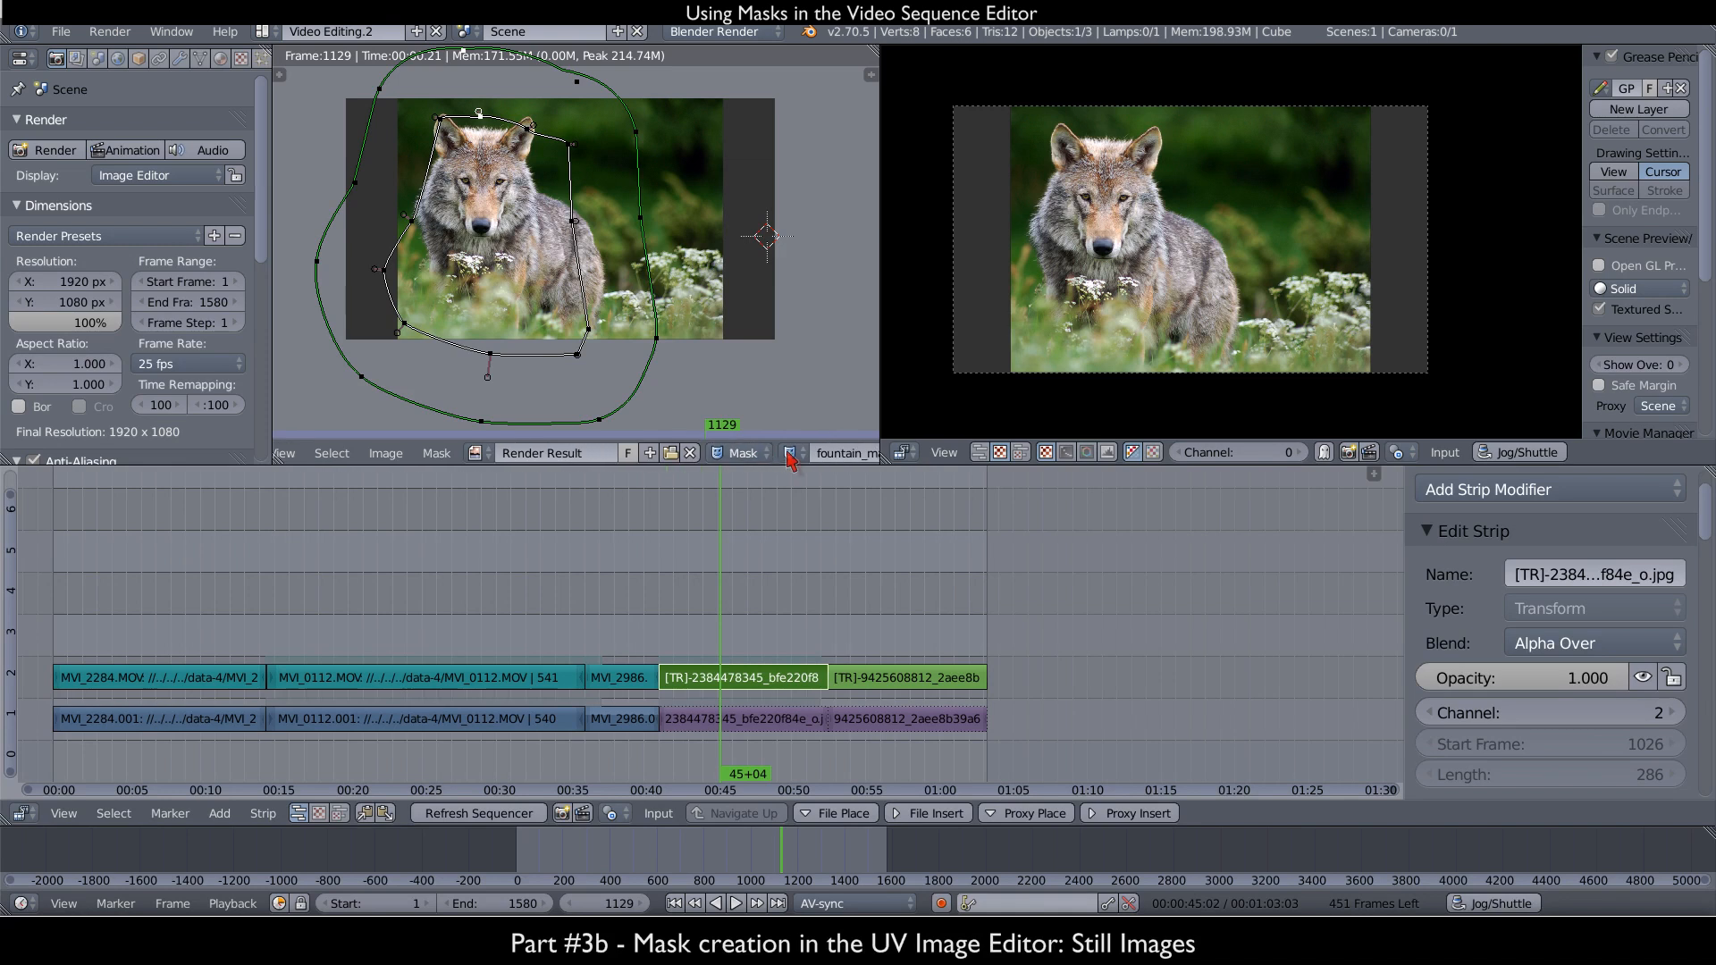
- Create a new mask named wolf_mask and maximize the image editor with the wolf picture enlarged for drawing
click(789, 454)
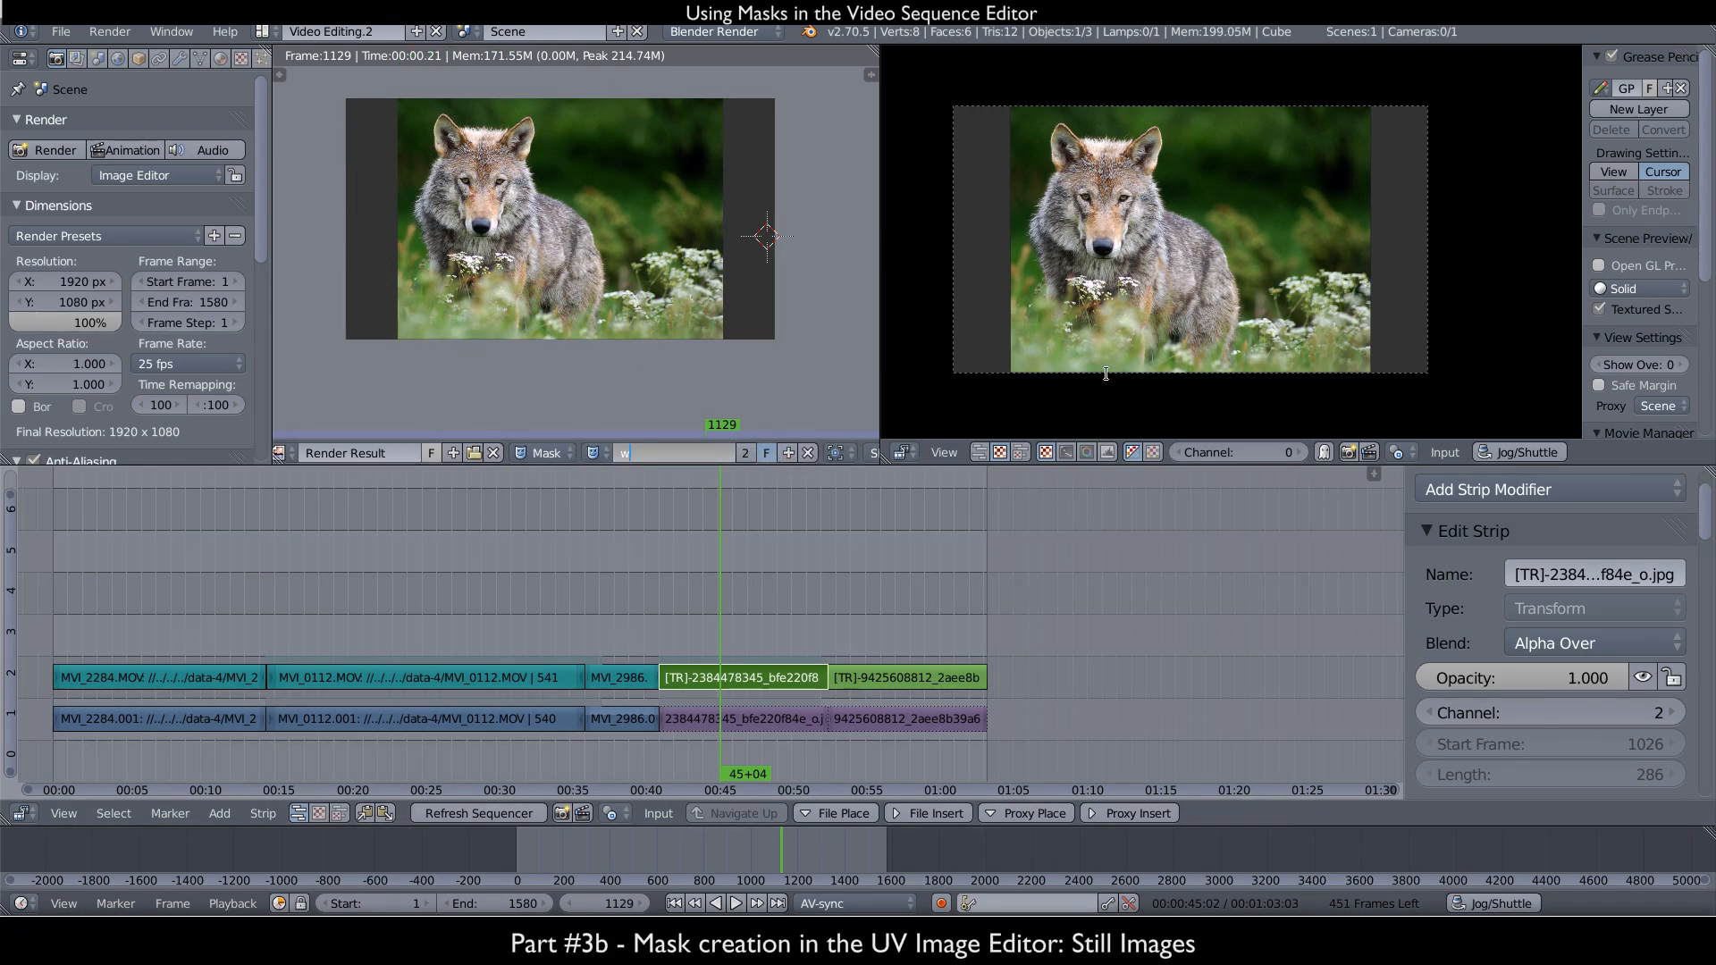
text(sk)
key(Return)
key(ctrl+Up)
scroll(818, 472, up, 5)
scroll(715, 451, down, 1)
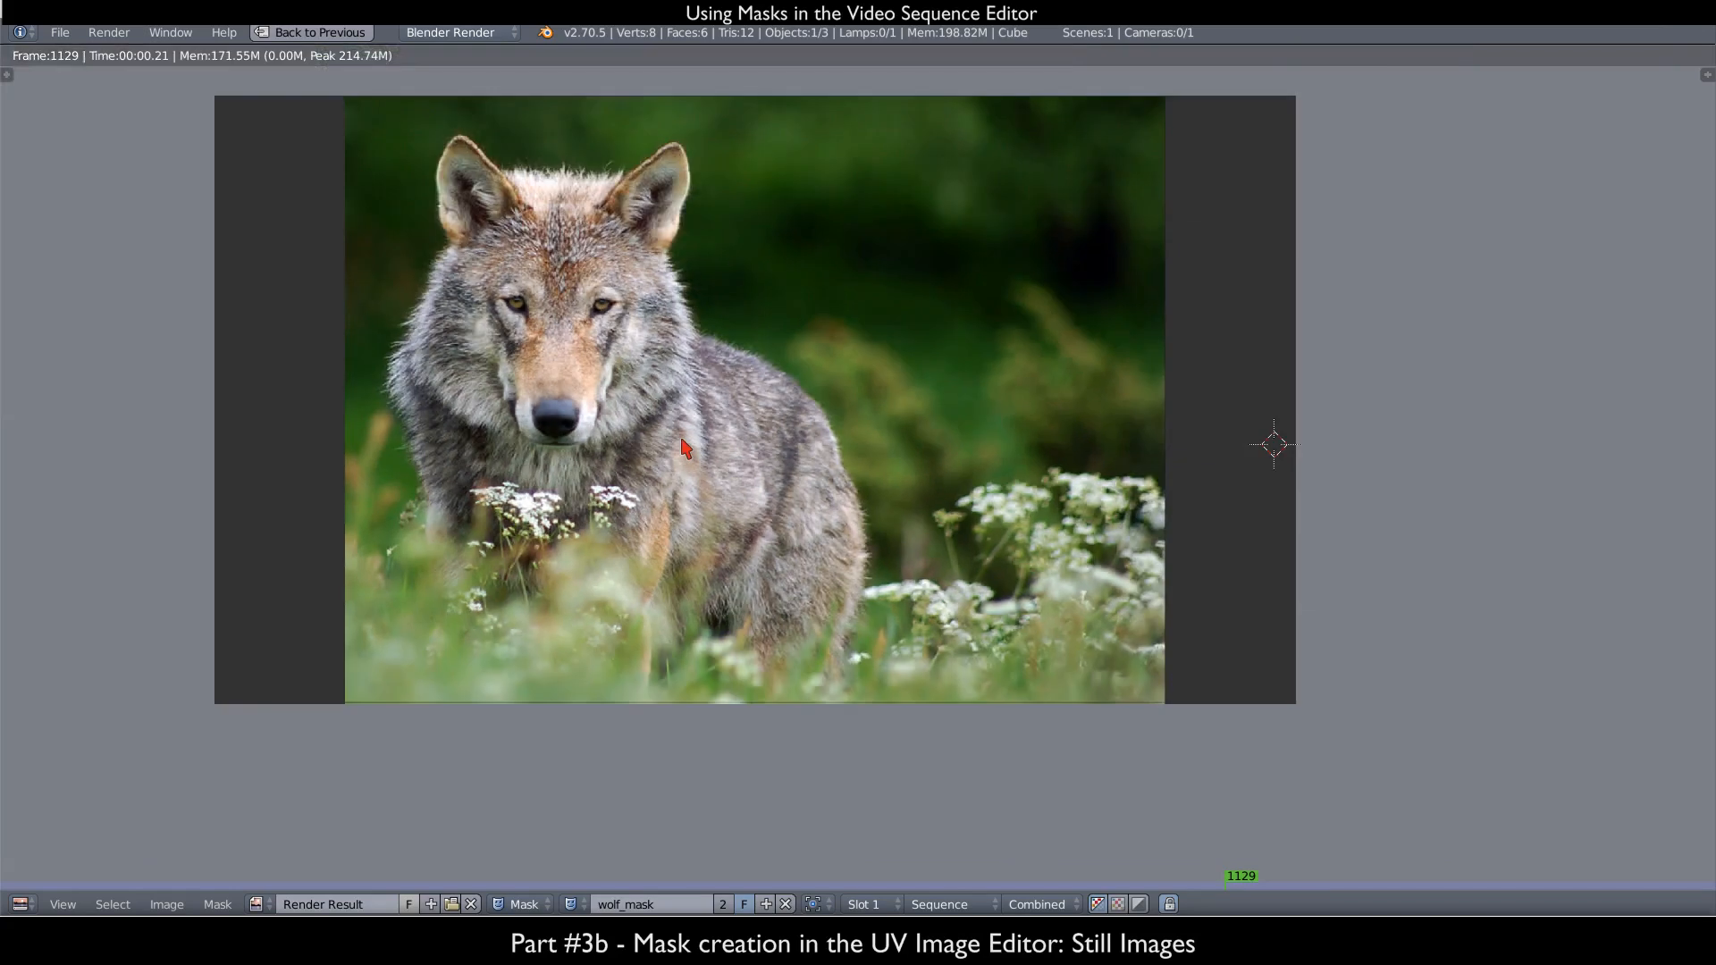
- Start the mask spline at the wolf's hind leg and trace along its back and neck to the ear nearest the back
ctrl+click(851, 658)
ctrl+click(861, 608)
ctrl+click(864, 523)
ctrl+click(856, 469)
ctrl+click(820, 407)
ctrl+click(762, 365)
ctrl+click(706, 337)
ctrl+click(674, 275)
ctrl+click(682, 229)
ctrl+click(695, 168)
ctrl+click(655, 143)
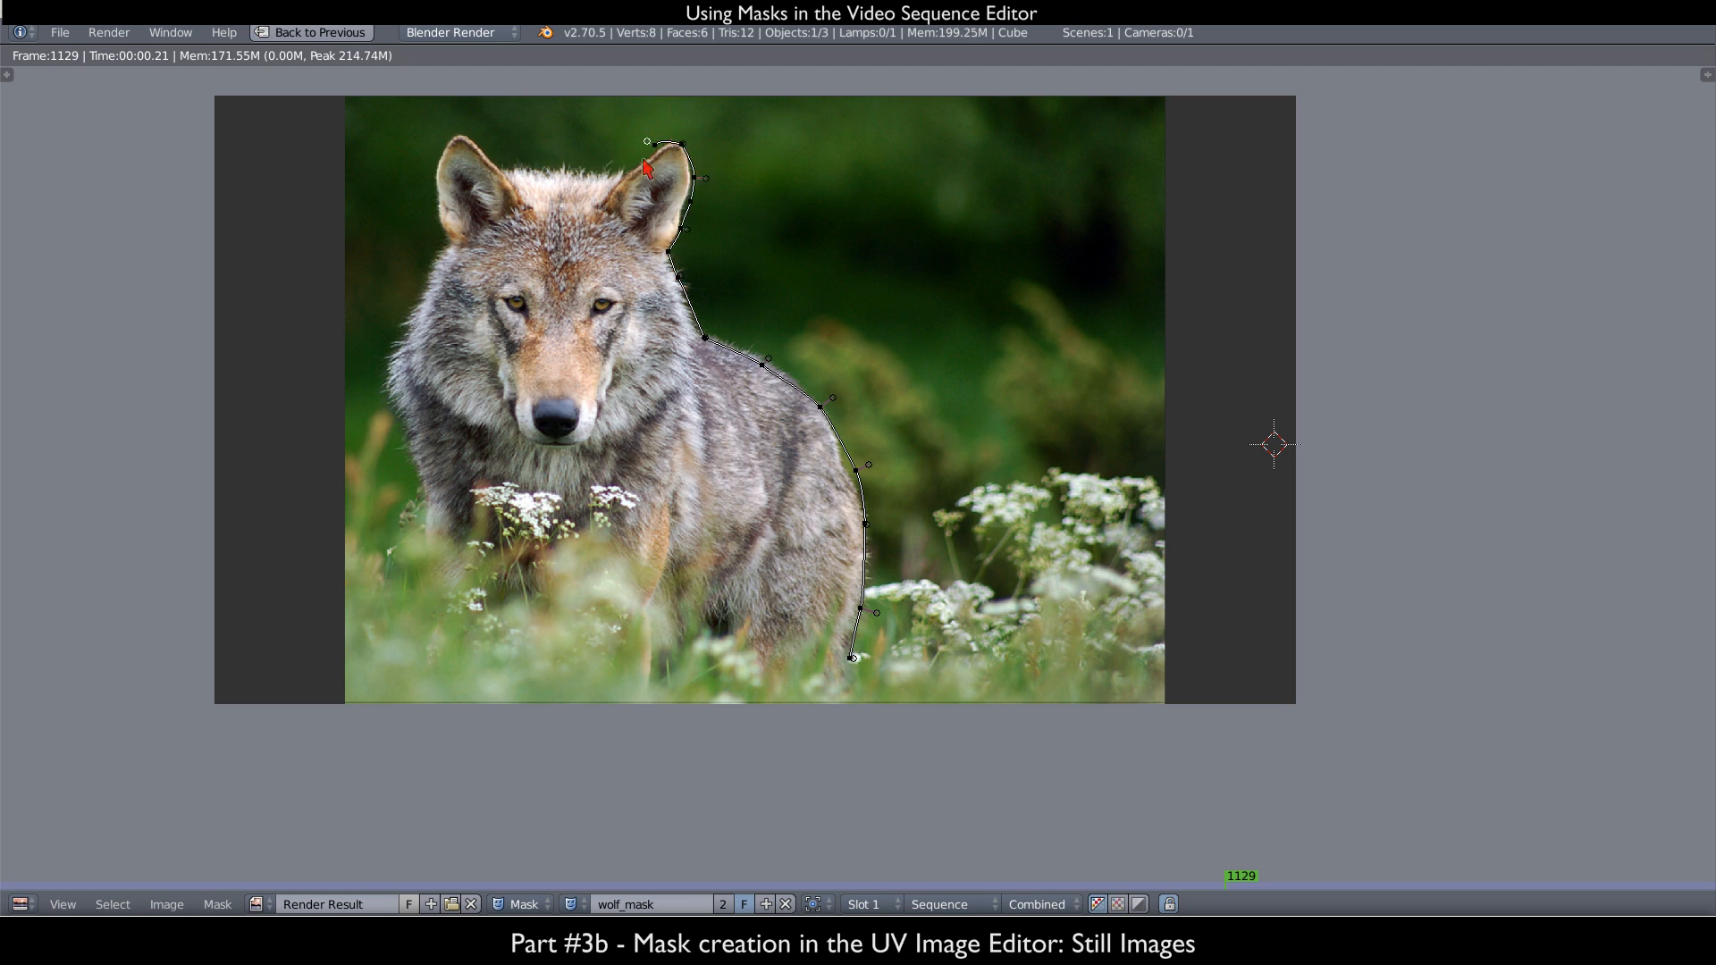
- Continue the mask spline over the top of the wolf's head, around the other ear and down the outer side of the chest
ctrl+click(569, 166)
ctrl+click(525, 165)
ctrl+click(506, 160)
ctrl+click(443, 141)
ctrl+click(430, 165)
ctrl+click(446, 247)
ctrl+click(415, 289)
ctrl+click(398, 341)
ctrl+click(384, 390)
ctrl+click(400, 420)
ctrl+click(416, 477)
ctrl+click(423, 534)
- Trace the mask spline along the wolf's lower chest, leaving out the white flowers in front of it
ctrl+click(444, 535)
ctrl+click(488, 528)
ctrl+click(461, 480)
ctrl+click(522, 480)
ctrl+click(563, 493)
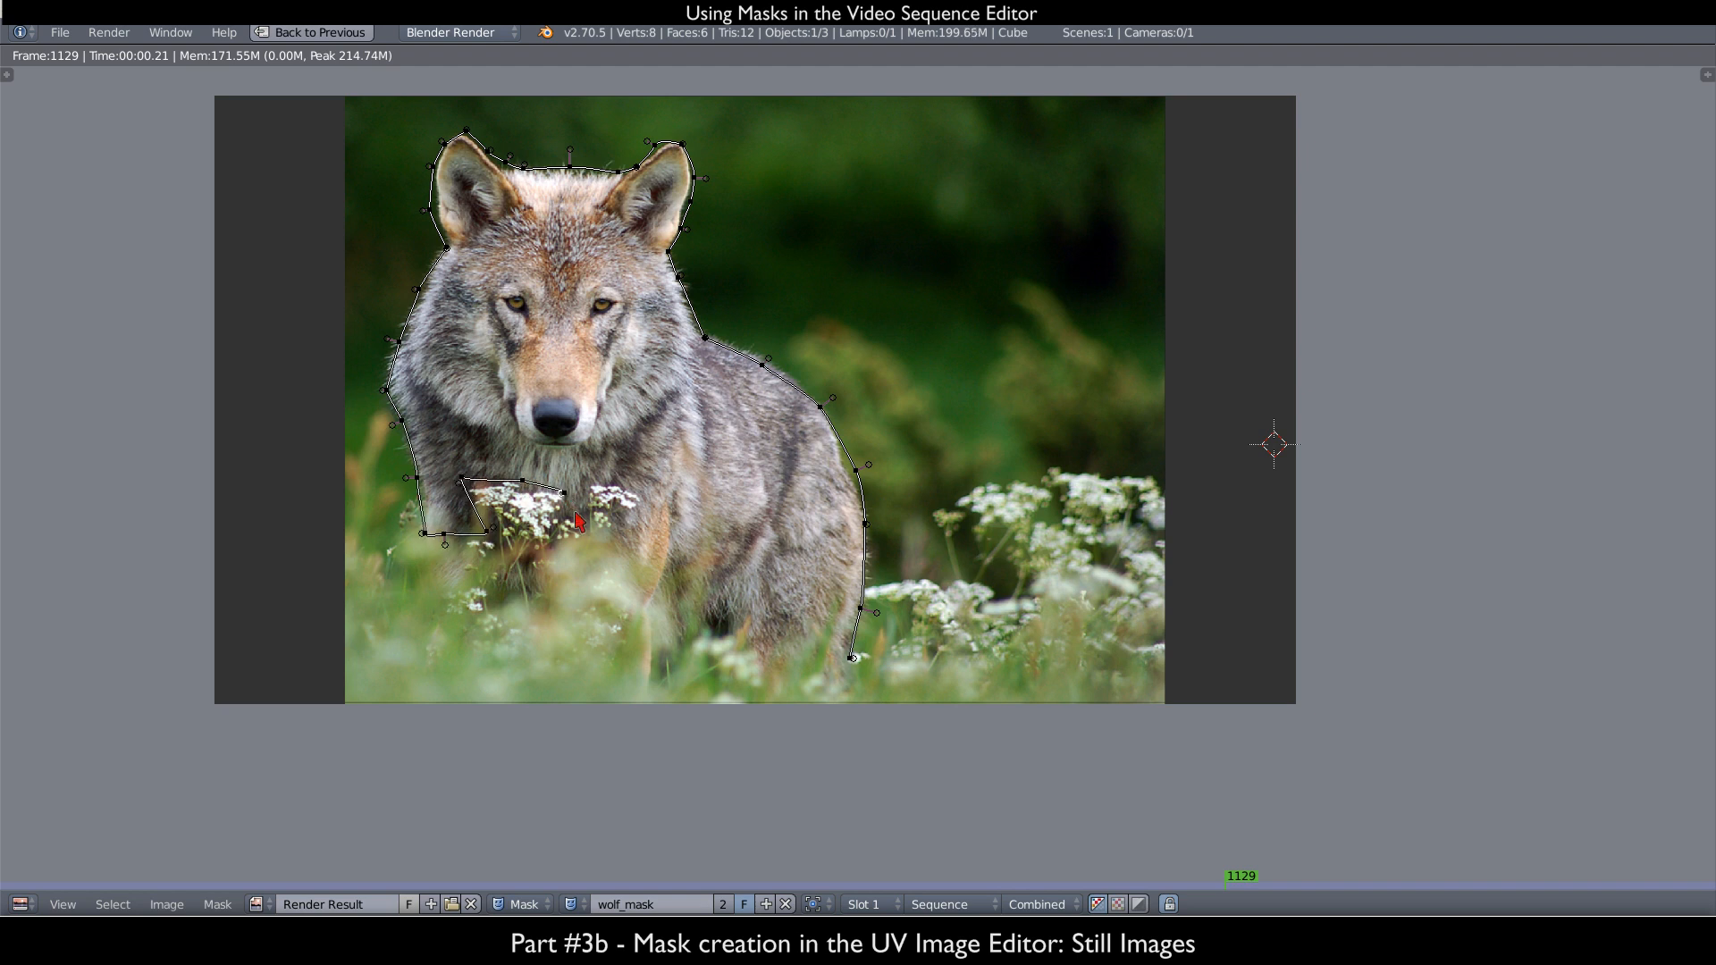
ctrl+click(635, 483)
ctrl+click(640, 510)
ctrl+click(621, 550)
- Trace the front leg, belly and hind leg above the grass and close the mask spline around the wolf
ctrl+click(674, 586)
ctrl+click(680, 630)
ctrl+click(712, 630)
ctrl+click(766, 637)
ctrl+click(778, 680)
ctrl+click(819, 622)
ctrl+click(851, 601)
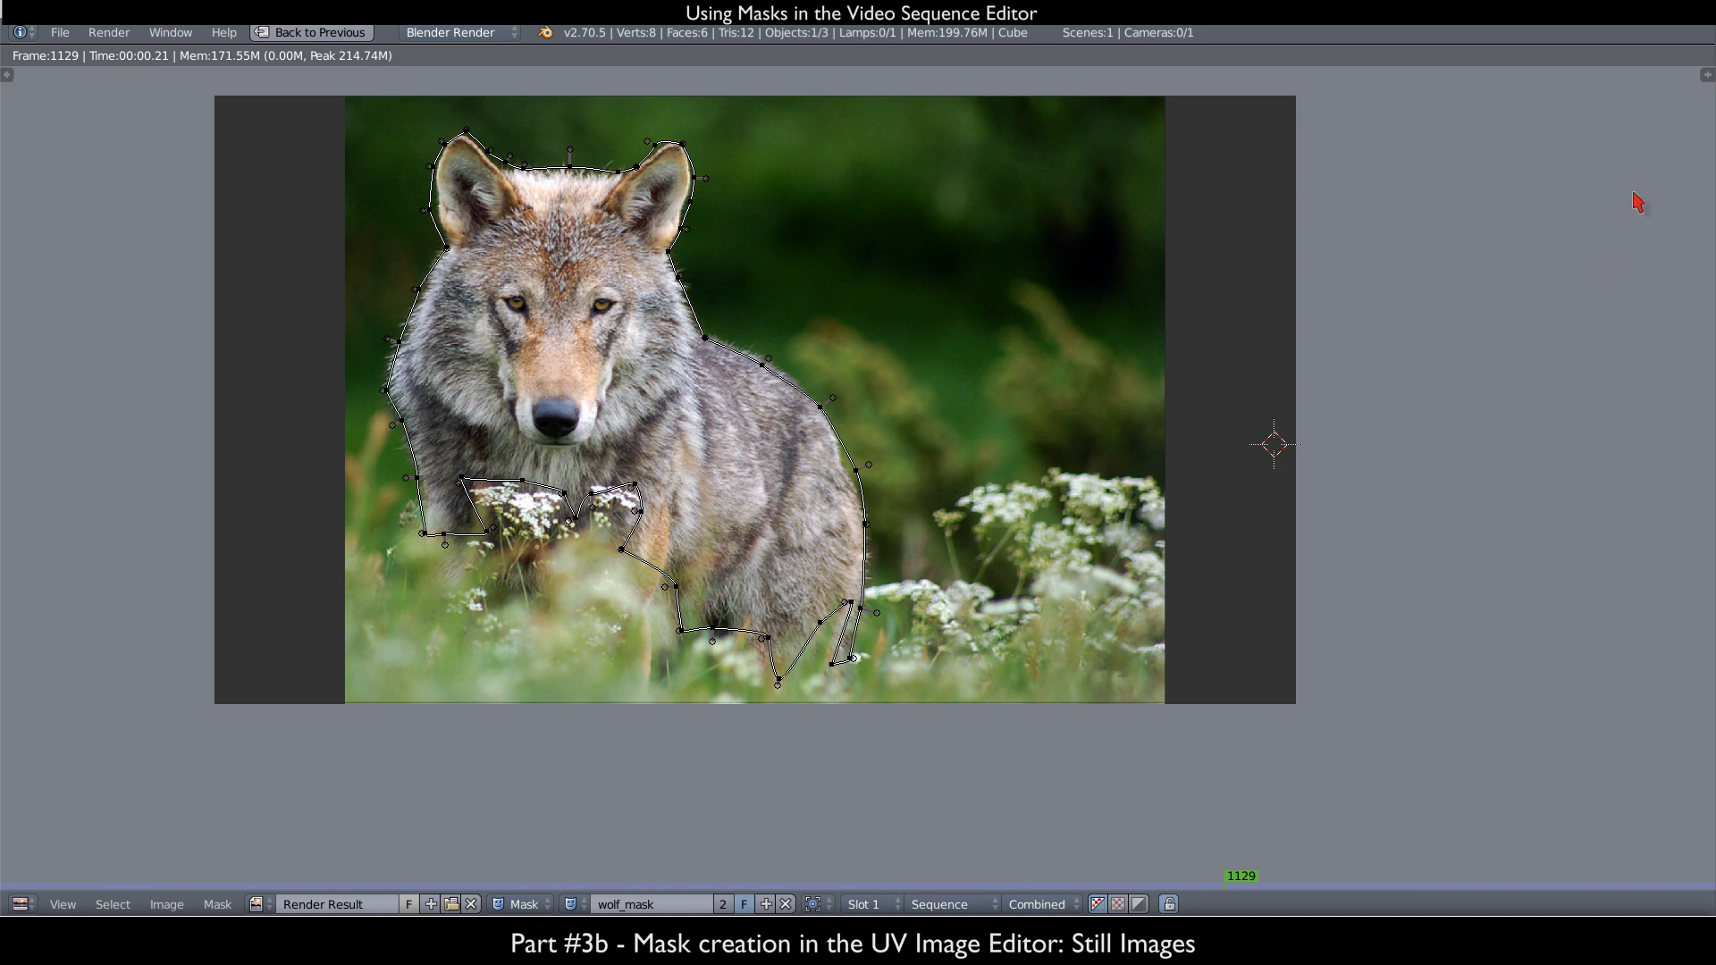
- Enable Self Intersection Check for the wolf spline and turn on the Combined mask overlay
click(1706, 75)
click(1513, 644)
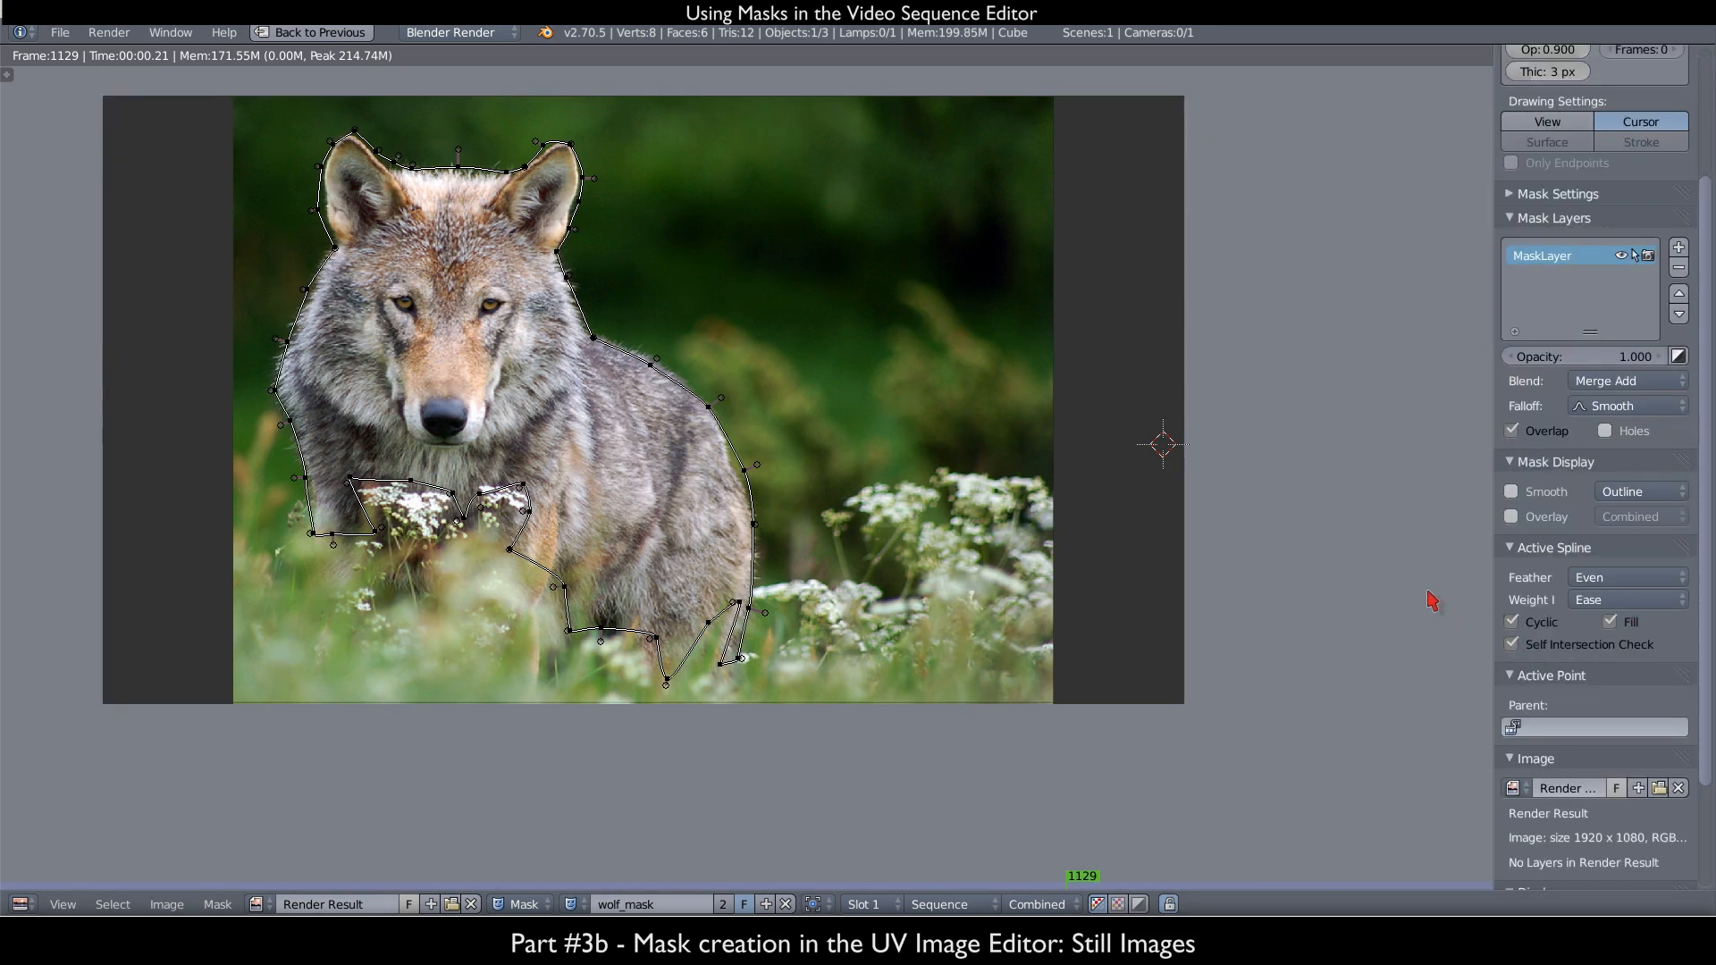
key(n)
scroll(790, 464, up, 1)
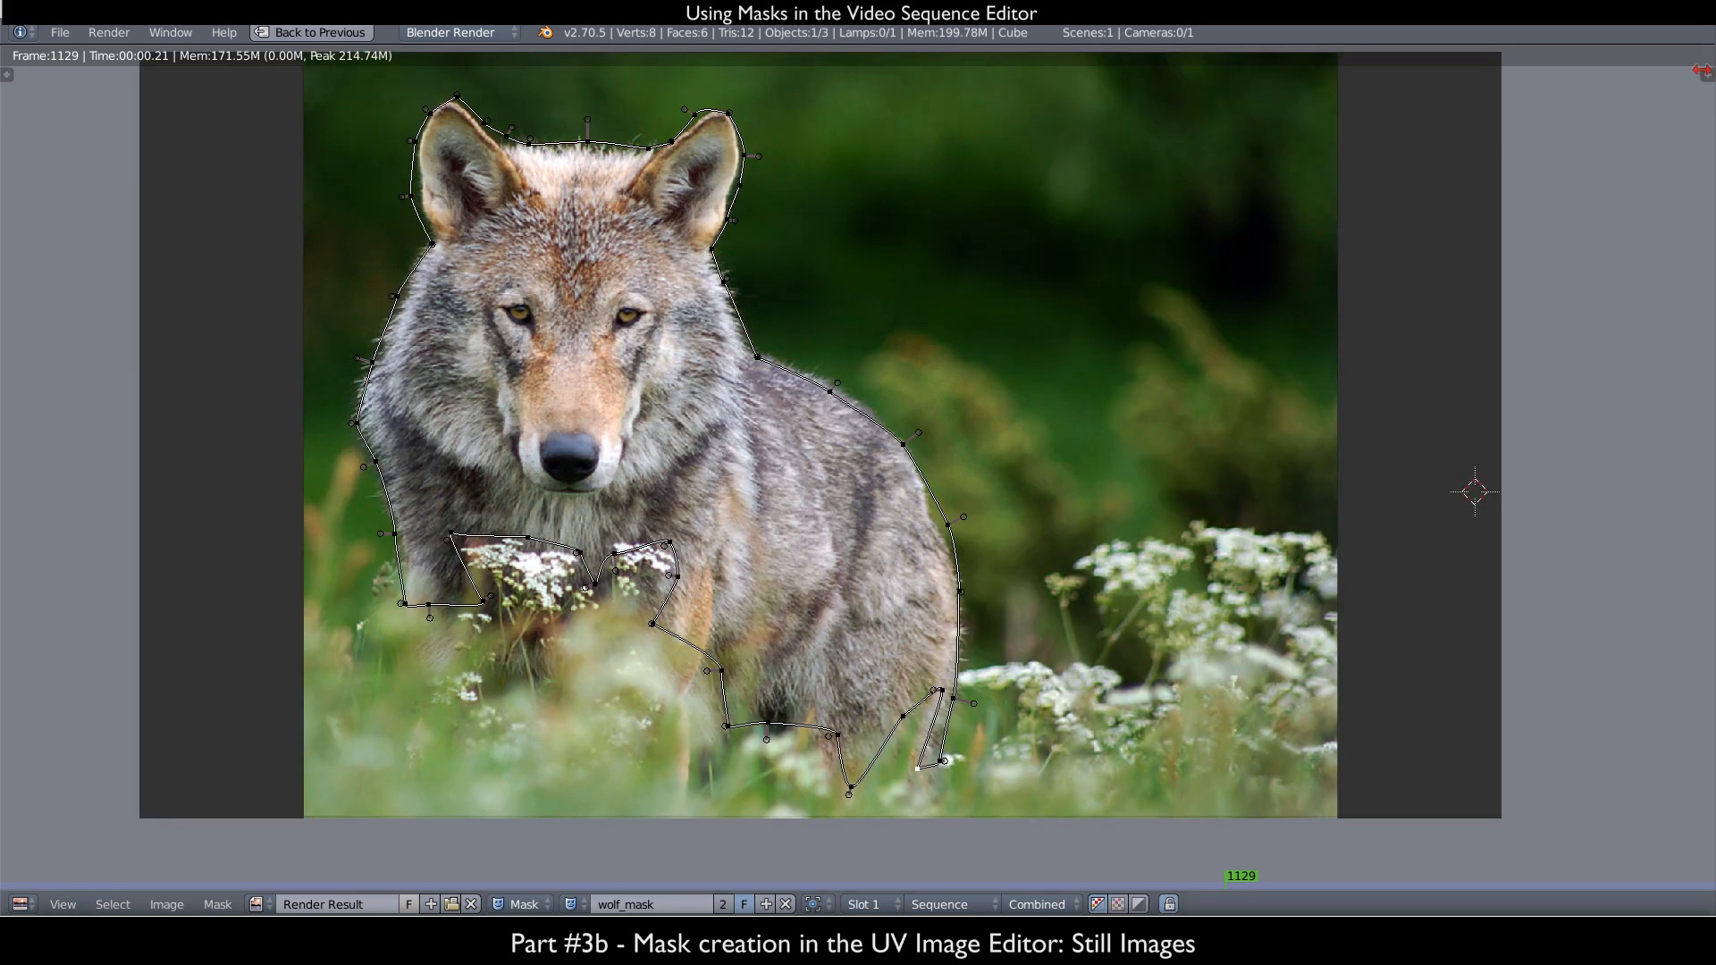
key(n)
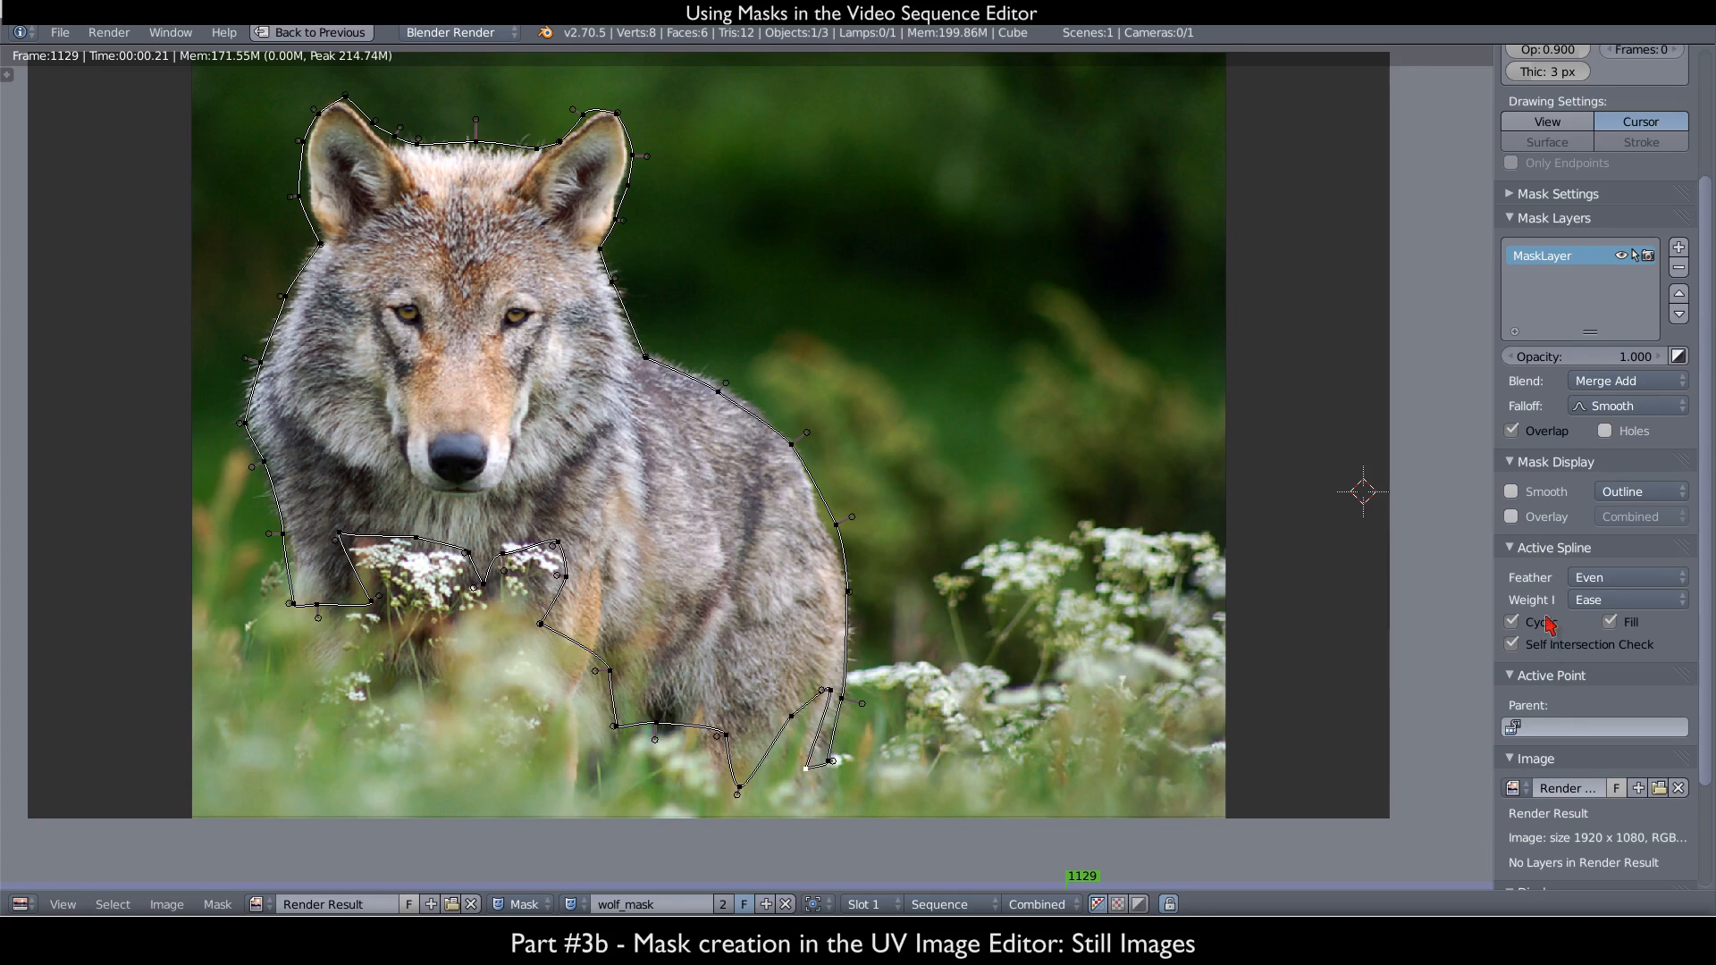
click(1527, 520)
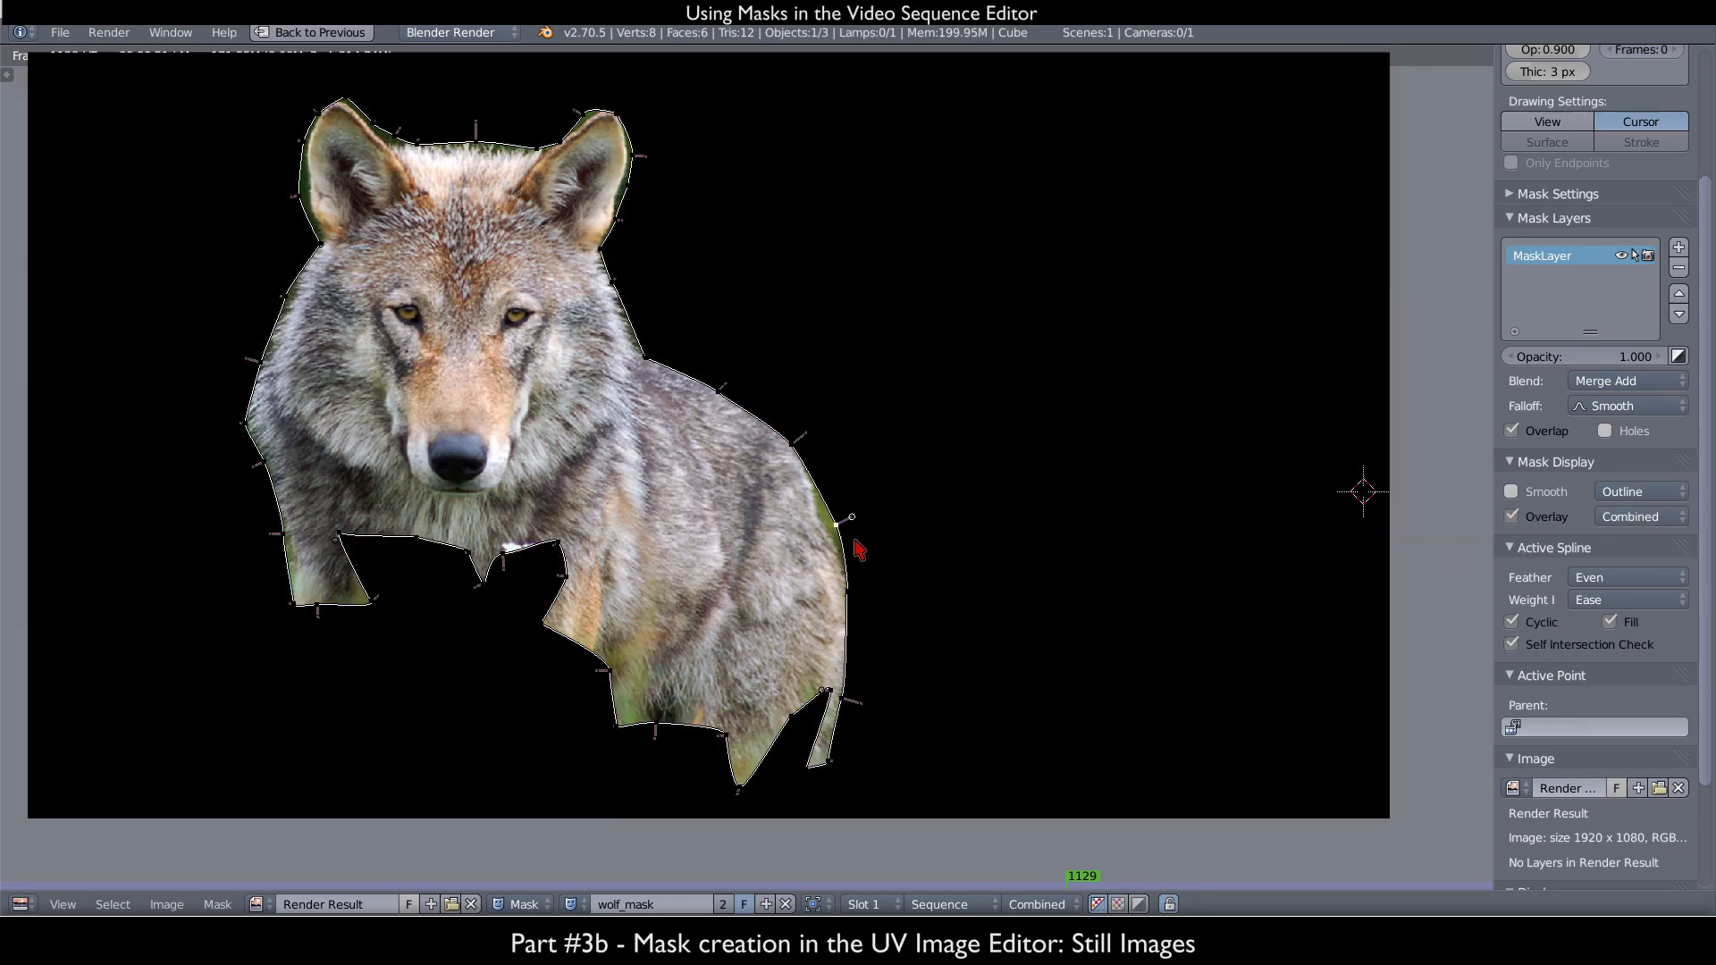
- Move mask spline points along the wolf's back and around both ears to fit the wolf's outline more closely
key(g)
click(1026, 548)
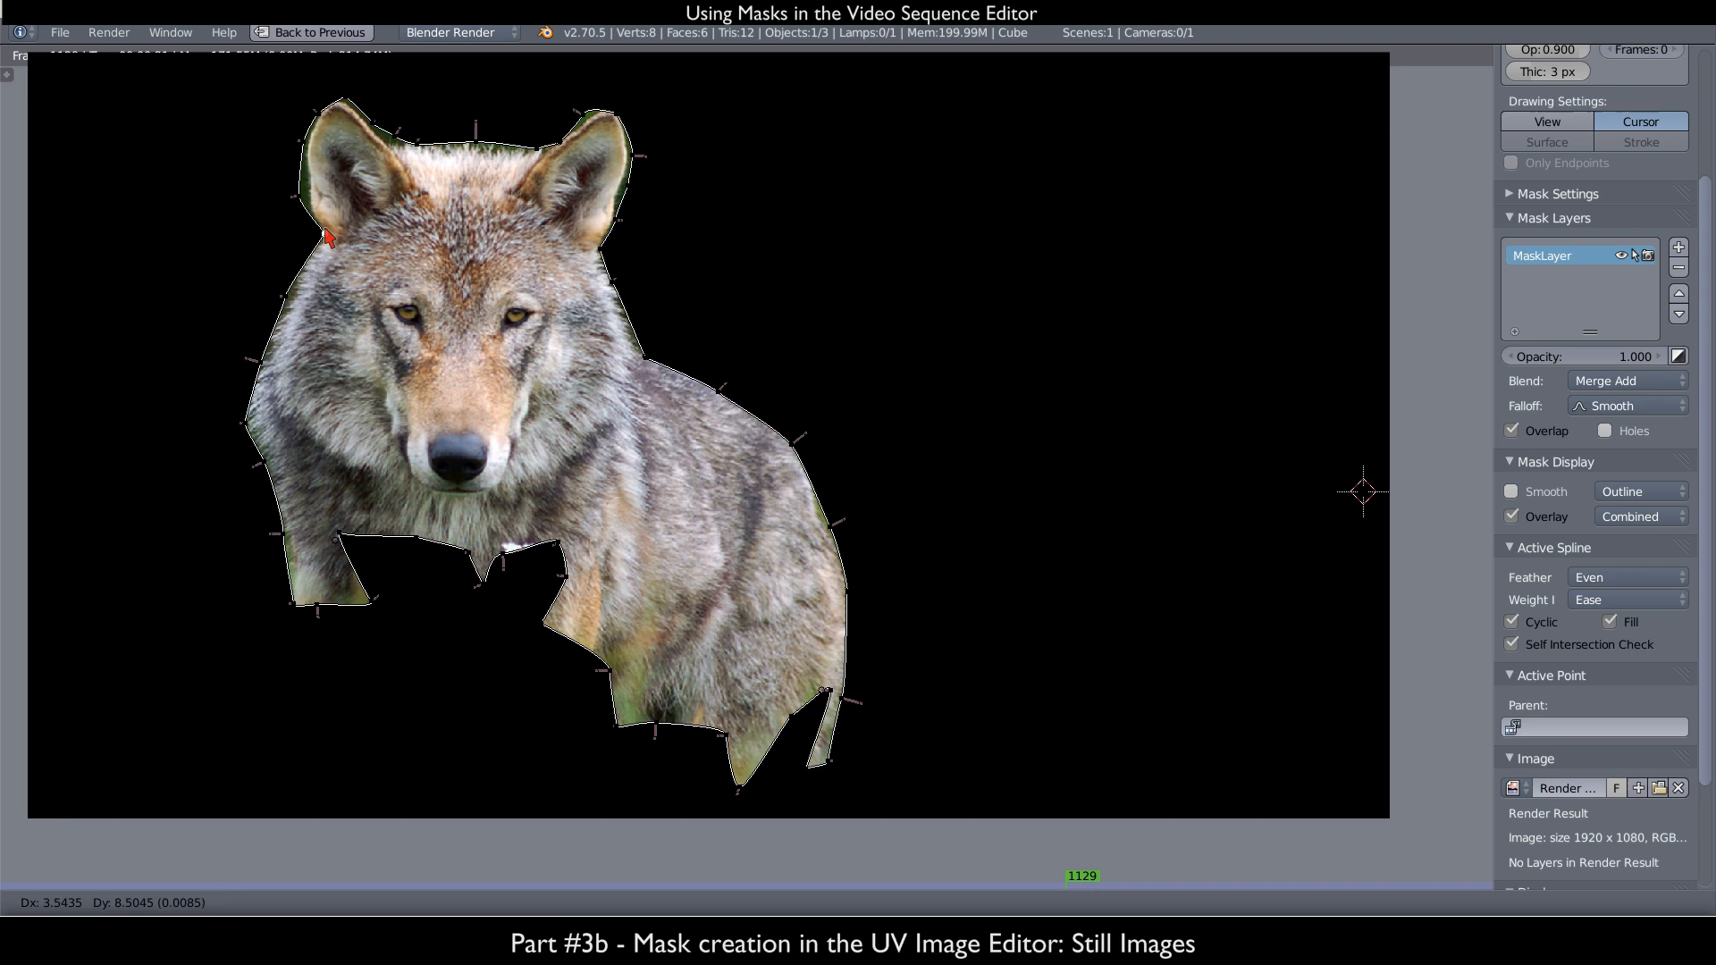
right_click(394, 143)
key(g)
click(388, 151)
right_click(587, 113)
key(g)
click(588, 115)
right_click(628, 184)
key(g)
click(623, 185)
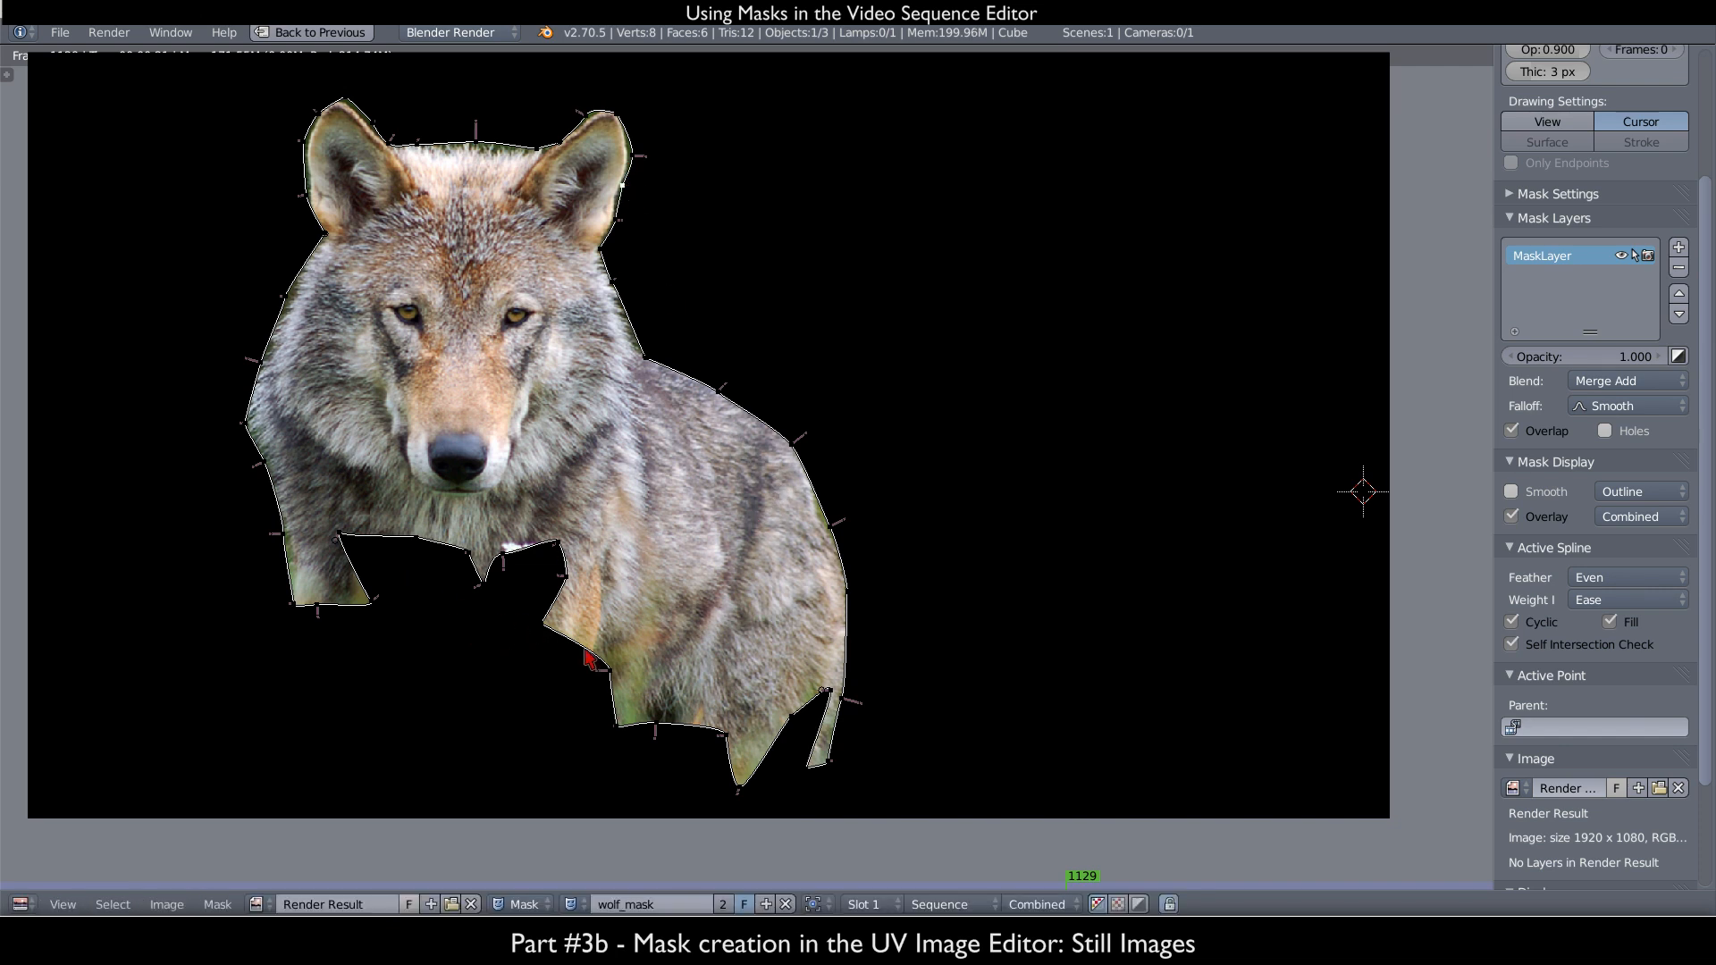
key(g)
click(290, 546)
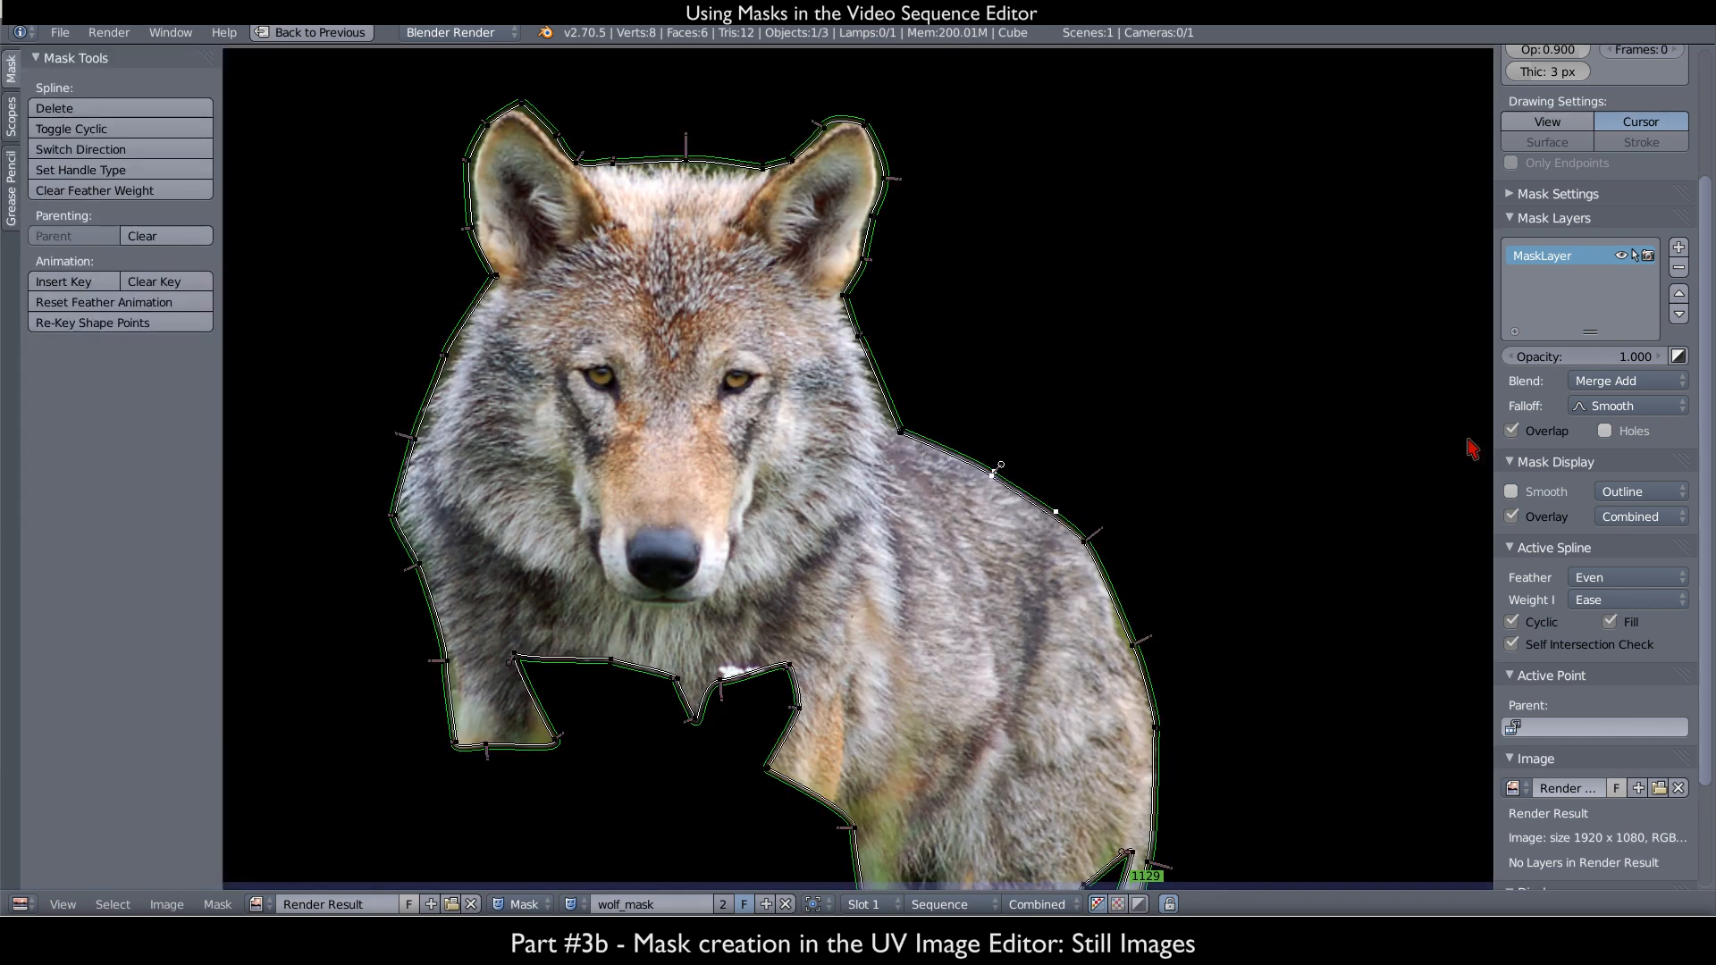
- Turn off the mask overlay and save the project over the existing file
middle_drag(1164, 663, 1089, 583)
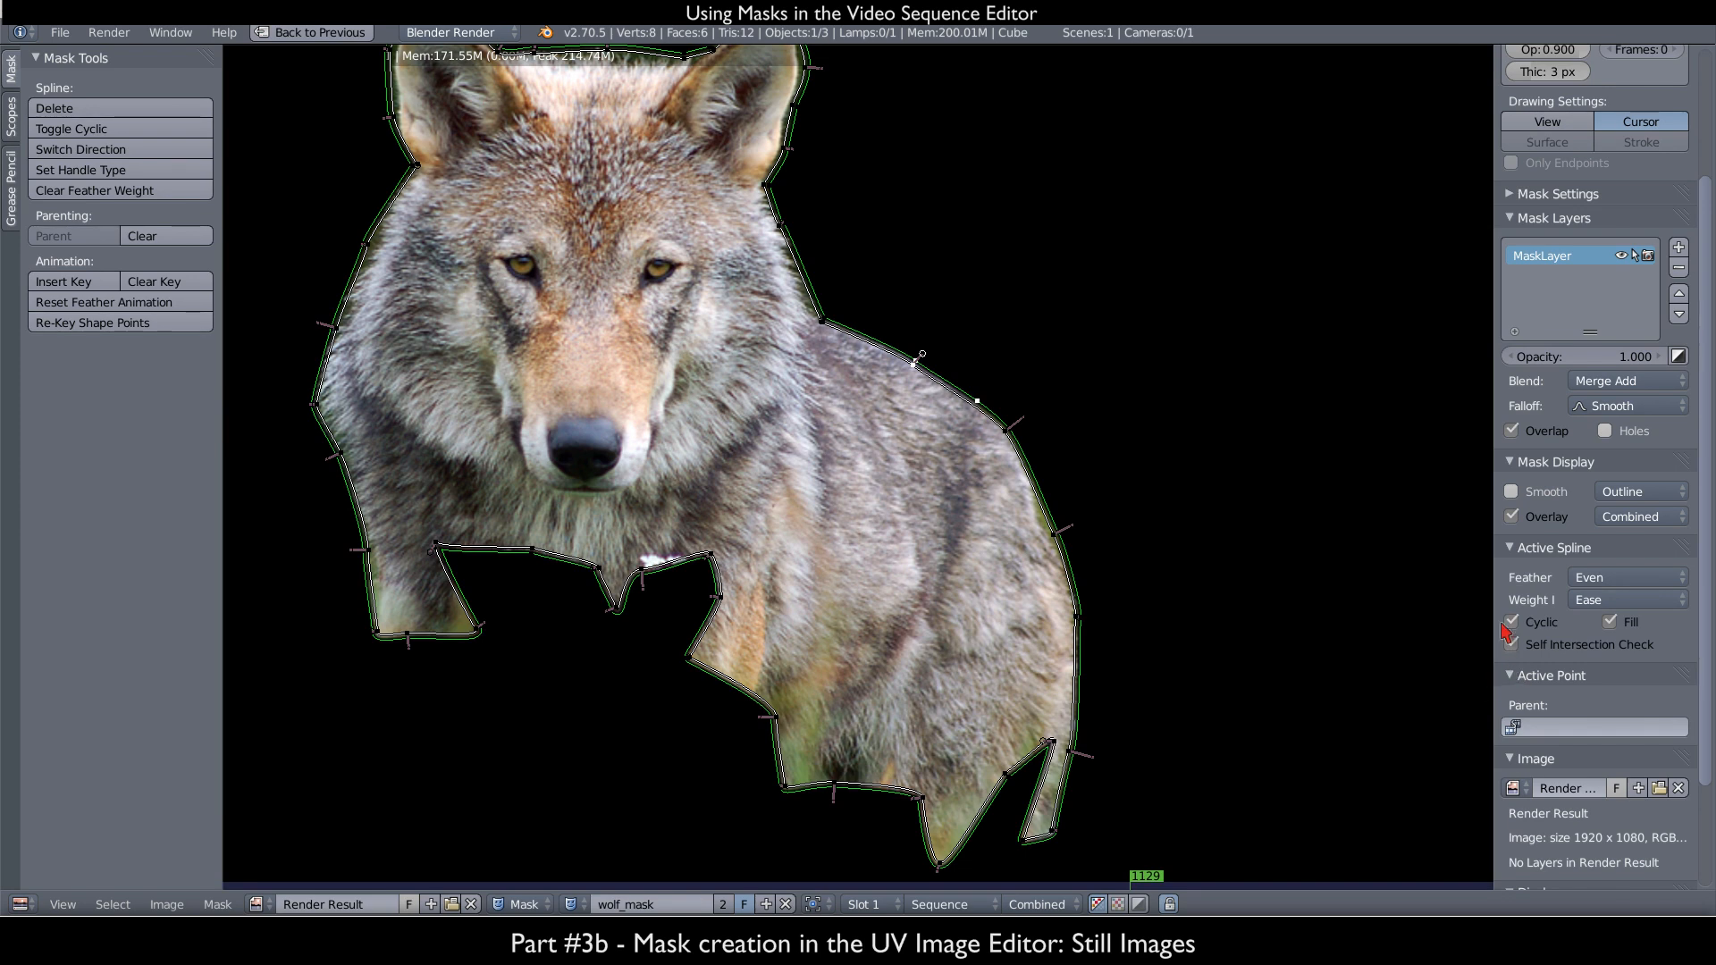
click(1510, 517)
scroll(1043, 568, down, 3)
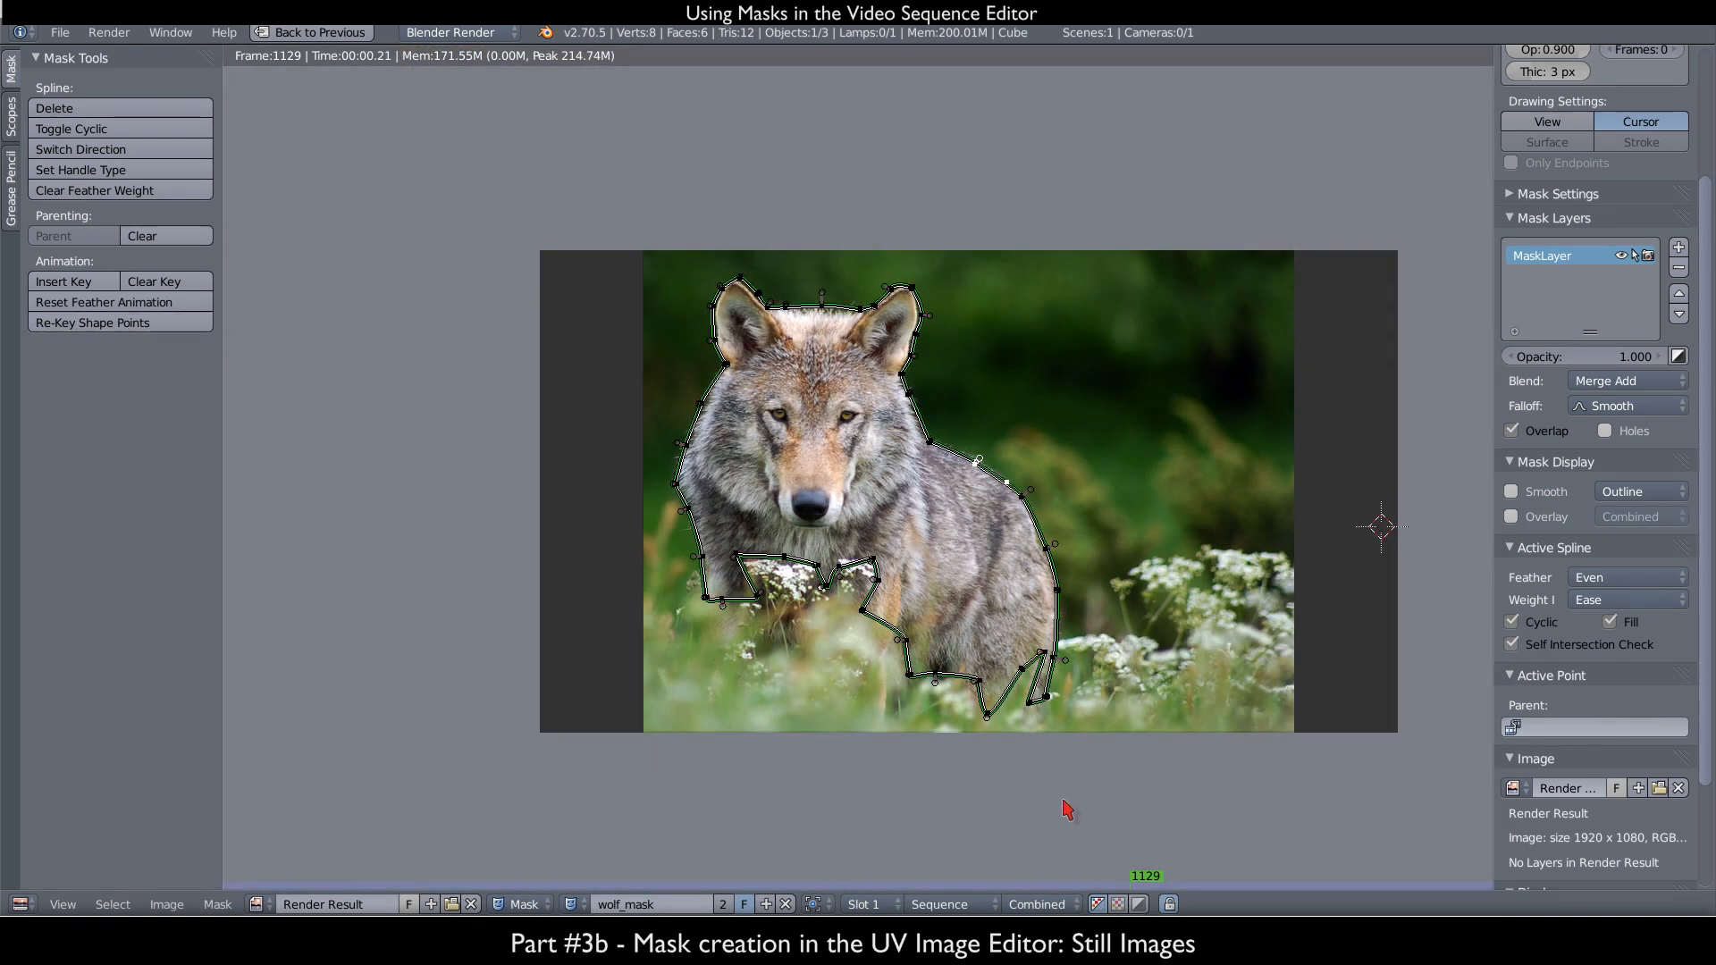
key(ctrl+s)
click(1057, 728)
- Restore the multi-editor layout, hide the image editor's side panels, fit both views and widen the sequencer preview
key(ctrl+Up)
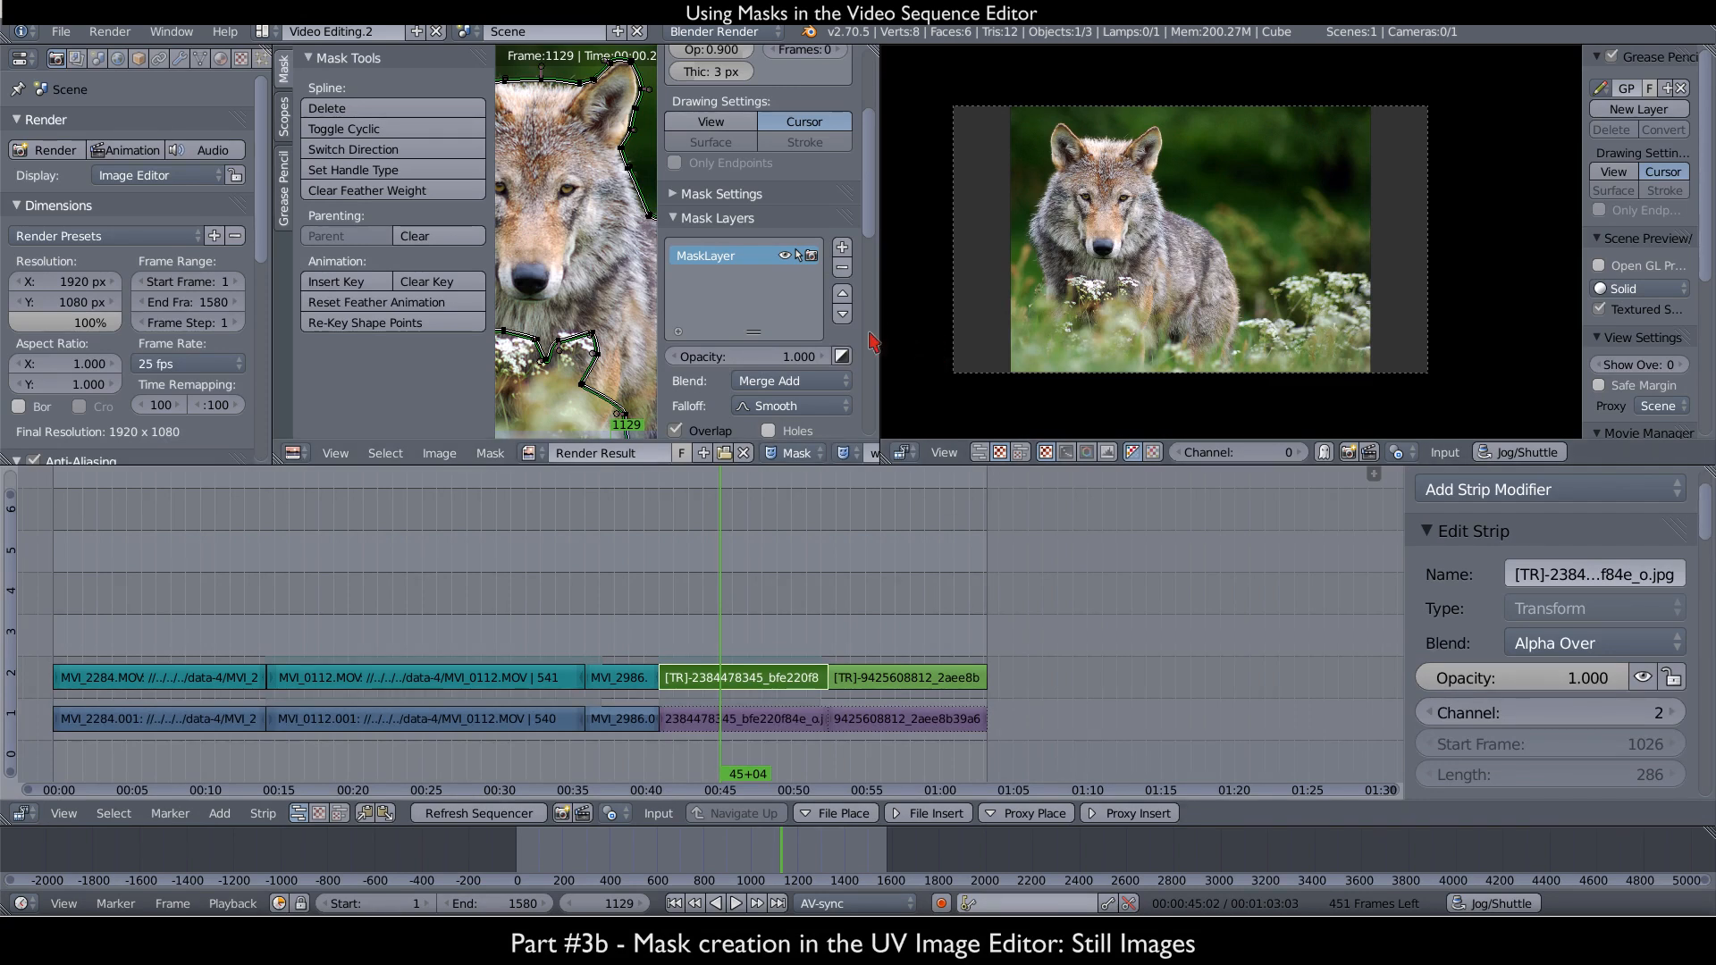
key(n)
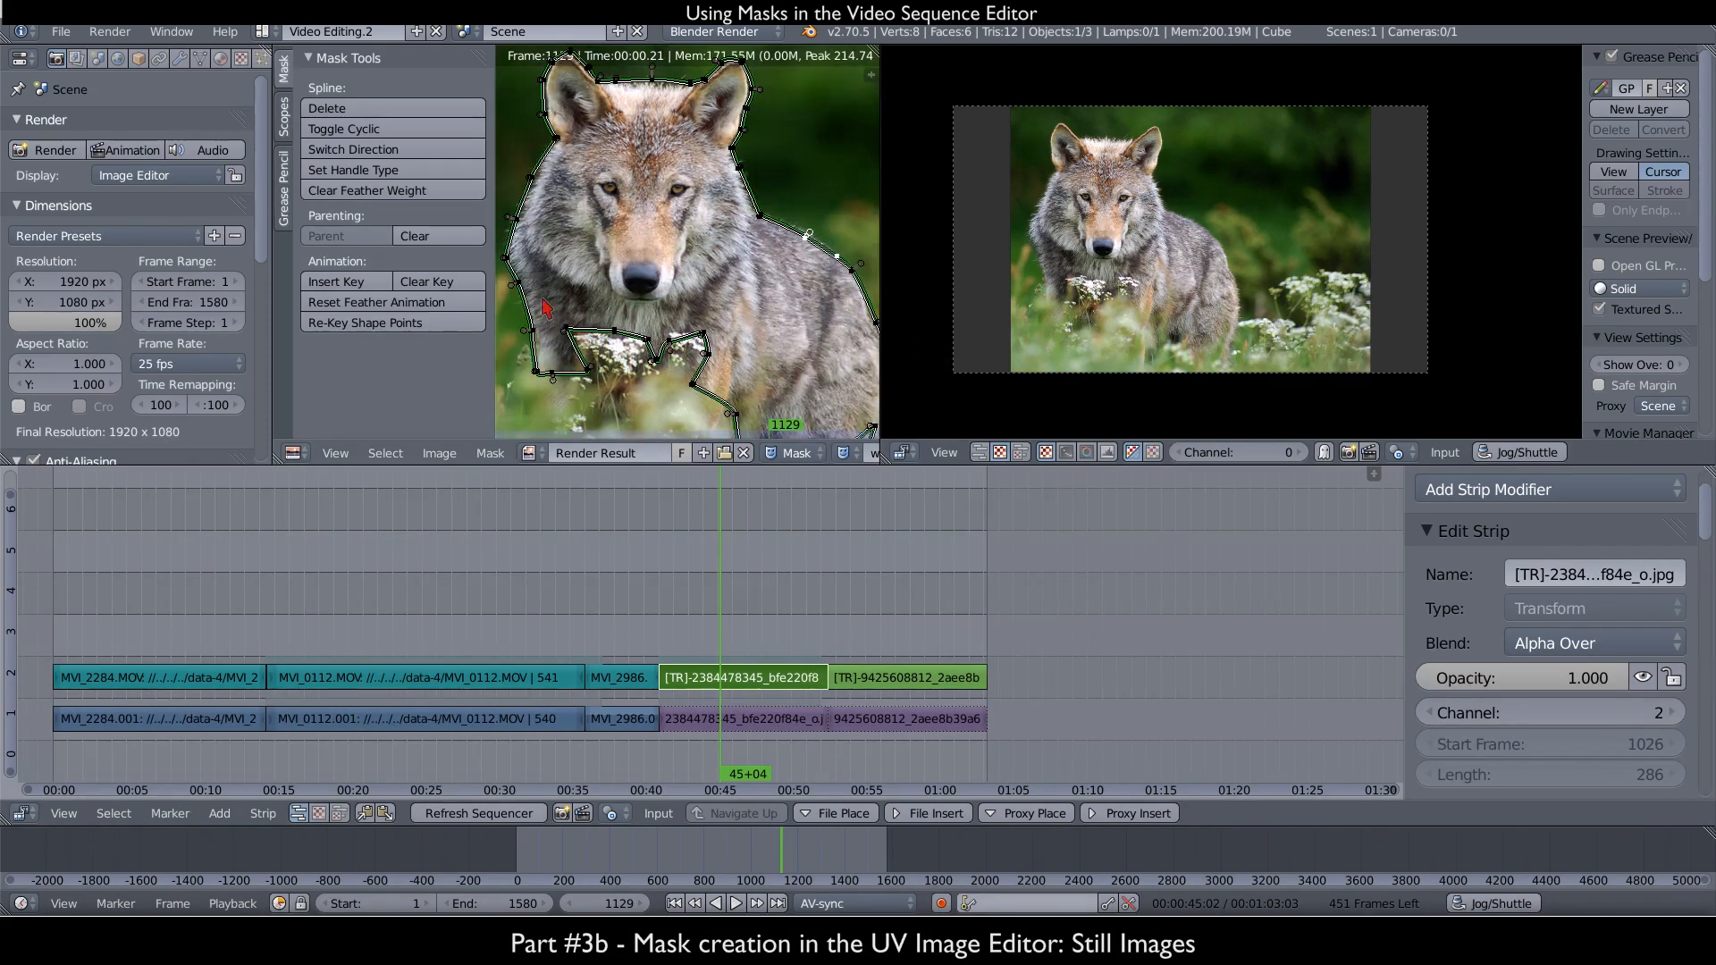
key(t)
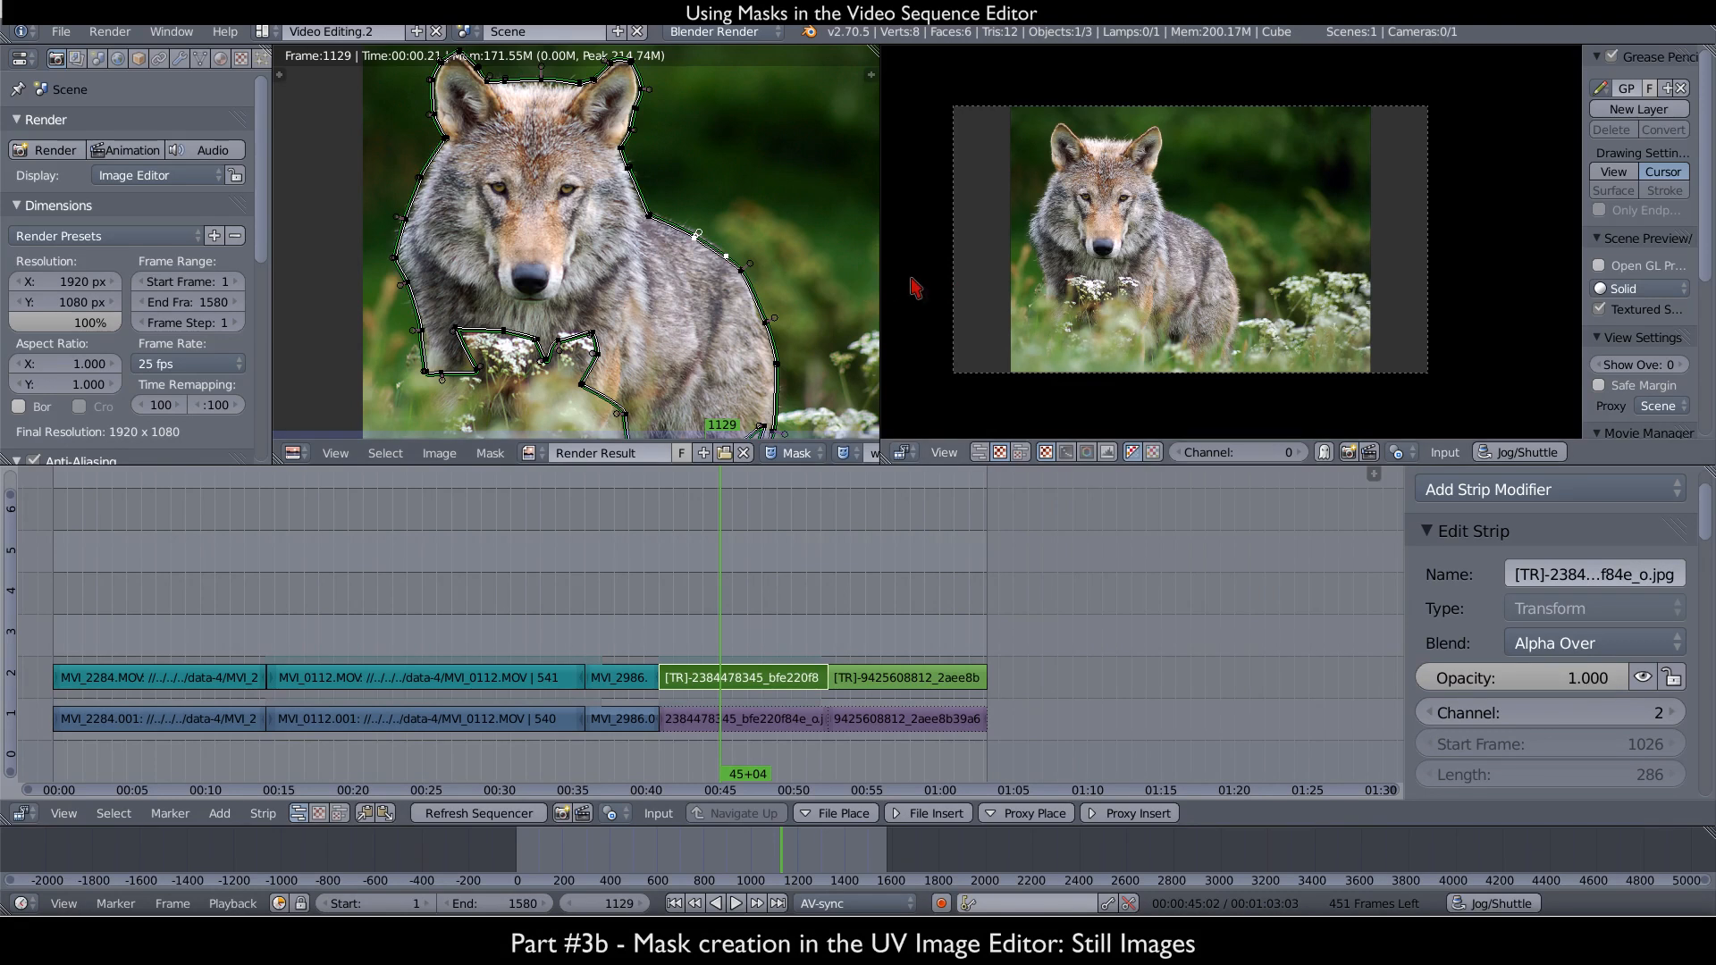
key(Home)
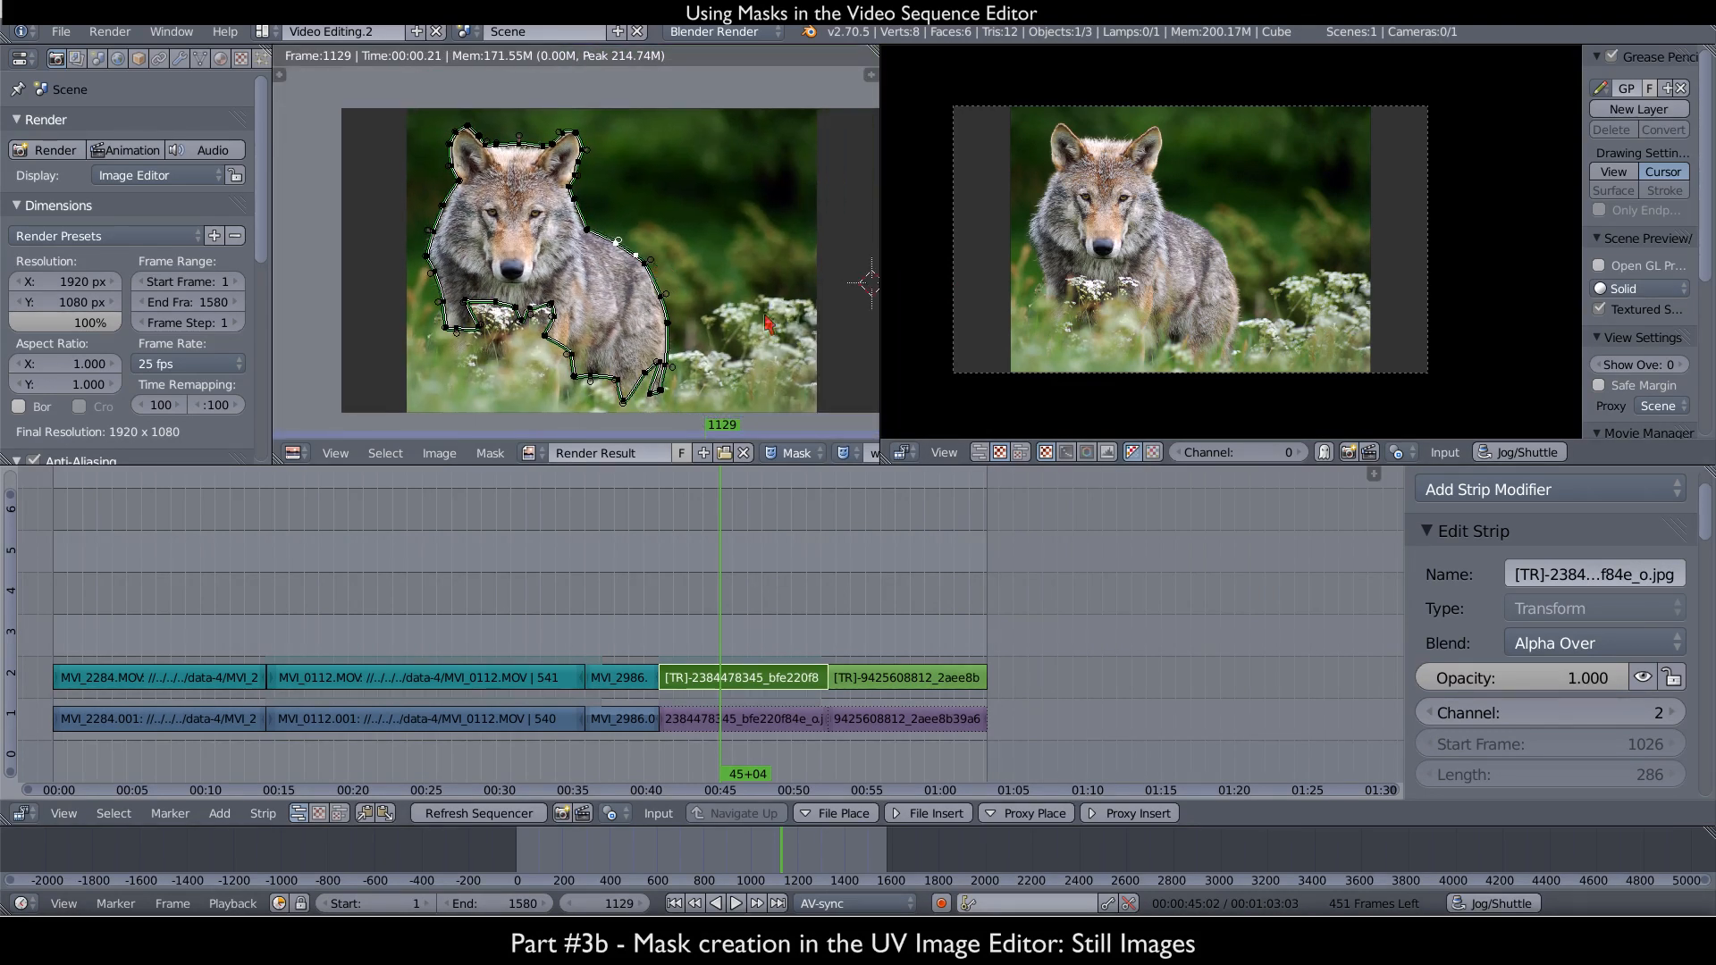
key(Home)
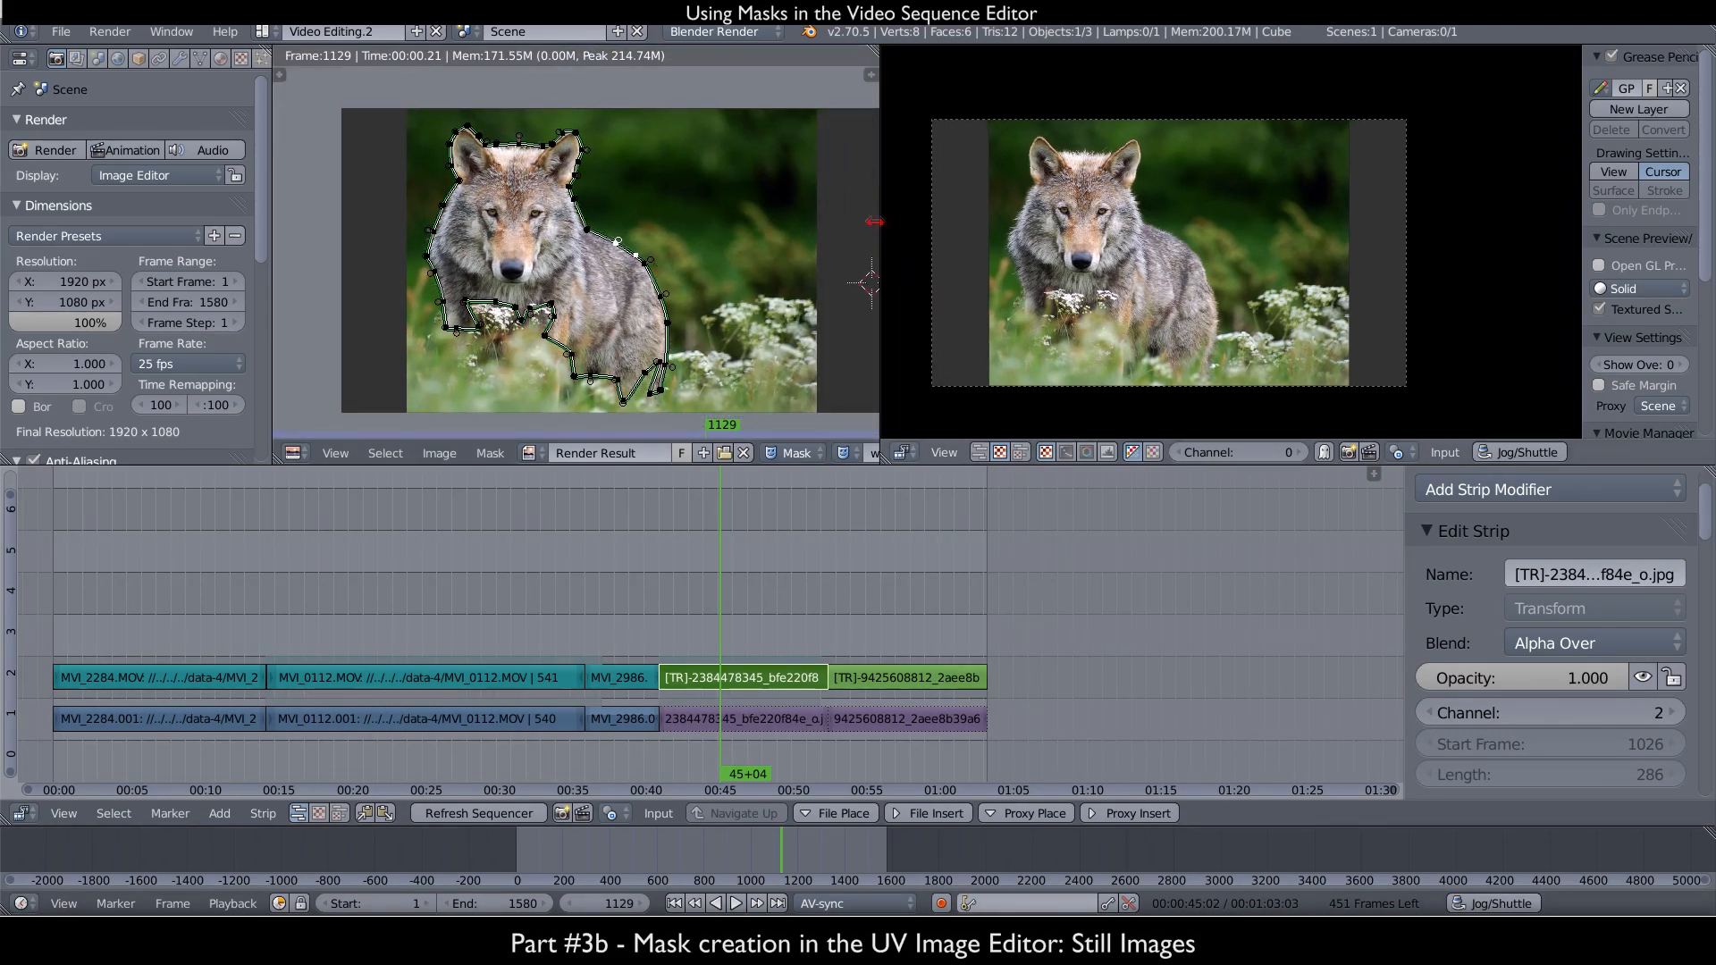
drag(879, 239, 730, 240)
scroll(1023, 301, up, 1)
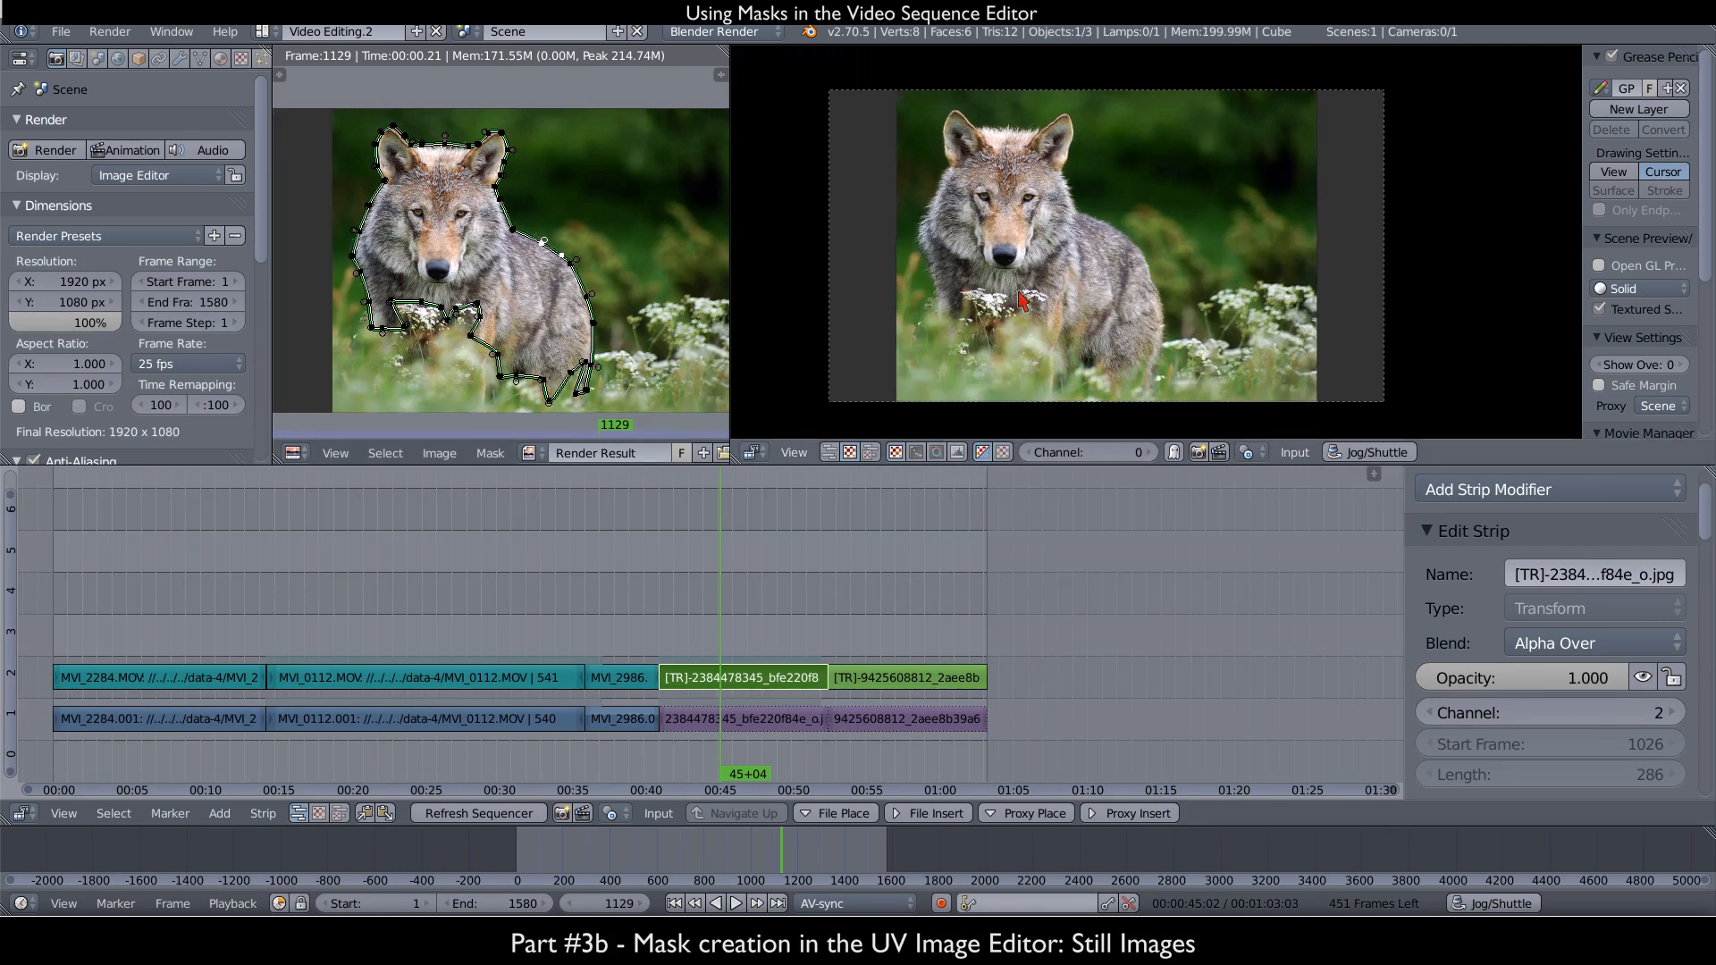
- Add a Curves modifier to the wolf's transform strip and set its mask input to the wolf_mask data-block
scroll(1617, 585, up, 2)
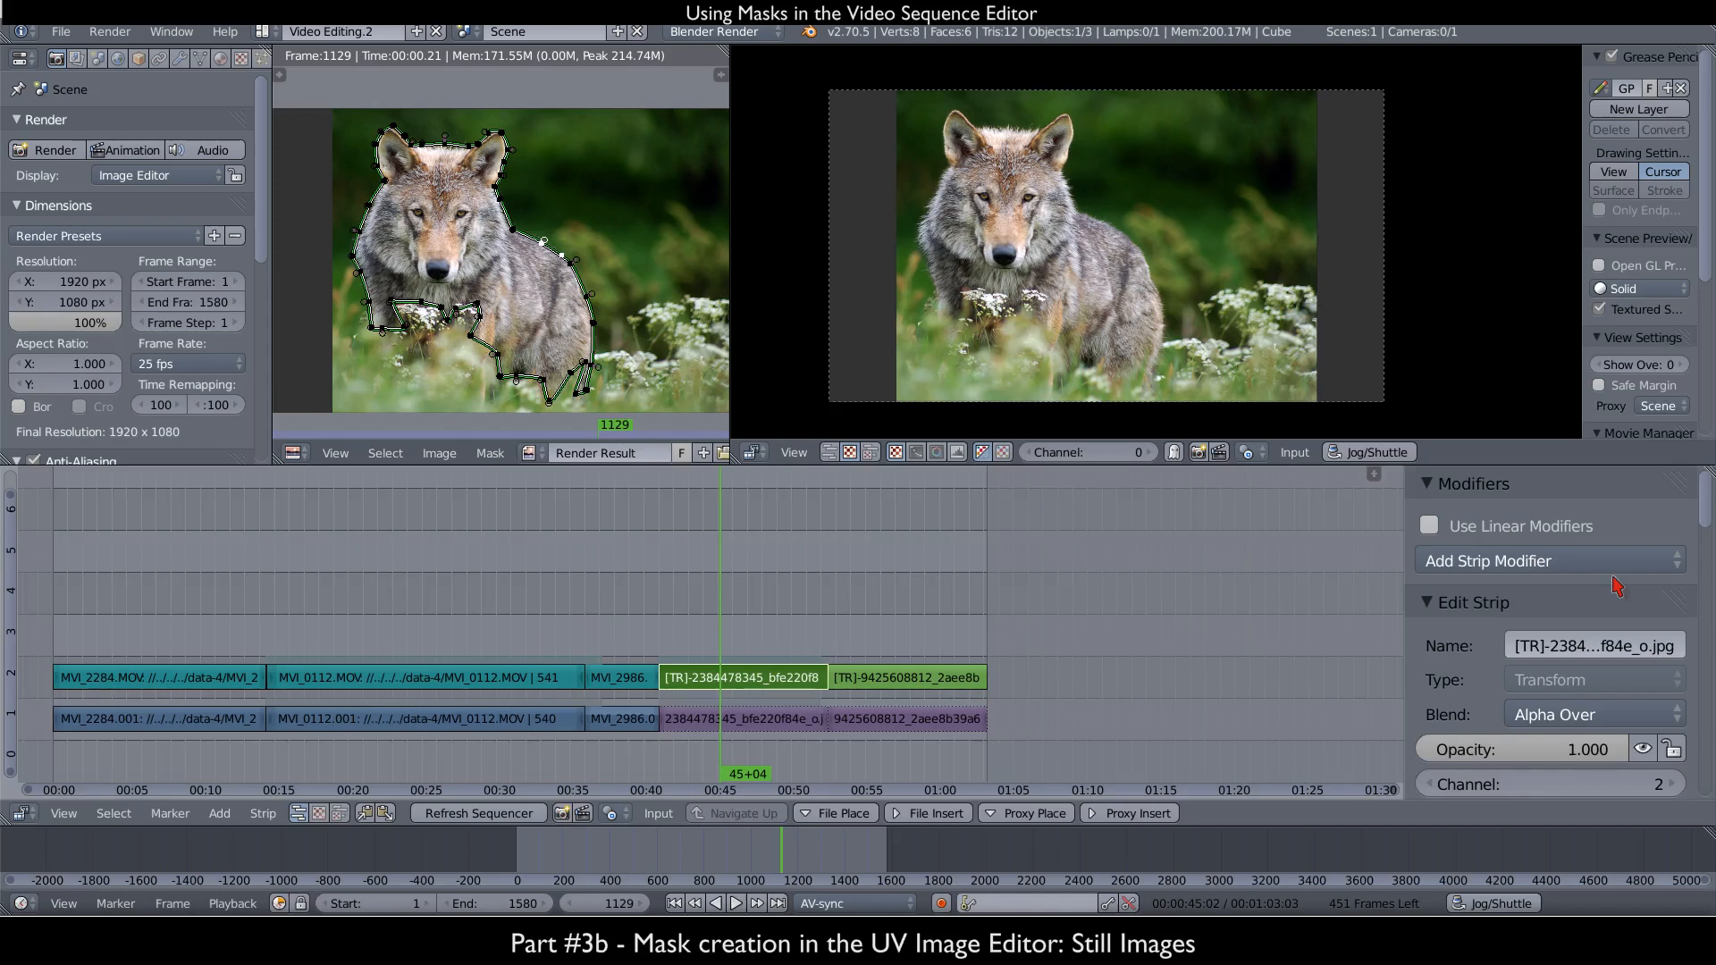
scroll(983, 680, up, 2)
scroll(1604, 581, down, 1)
click(1560, 527)
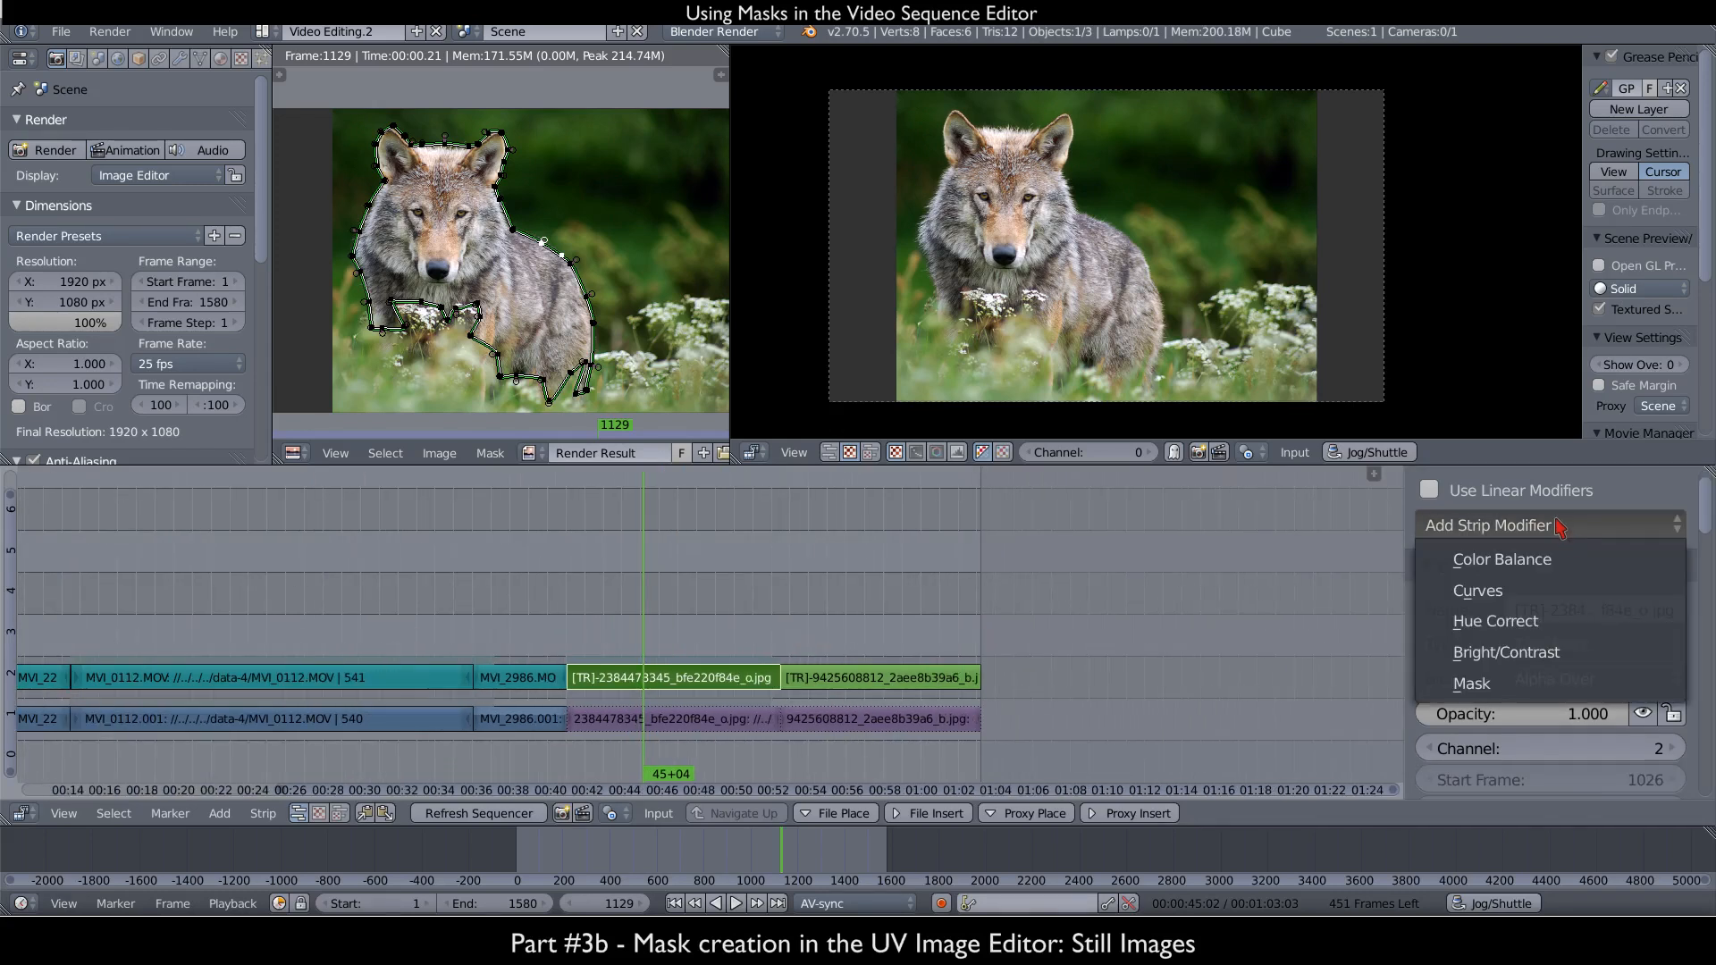
click(1539, 591)
key(n)
click(1600, 615)
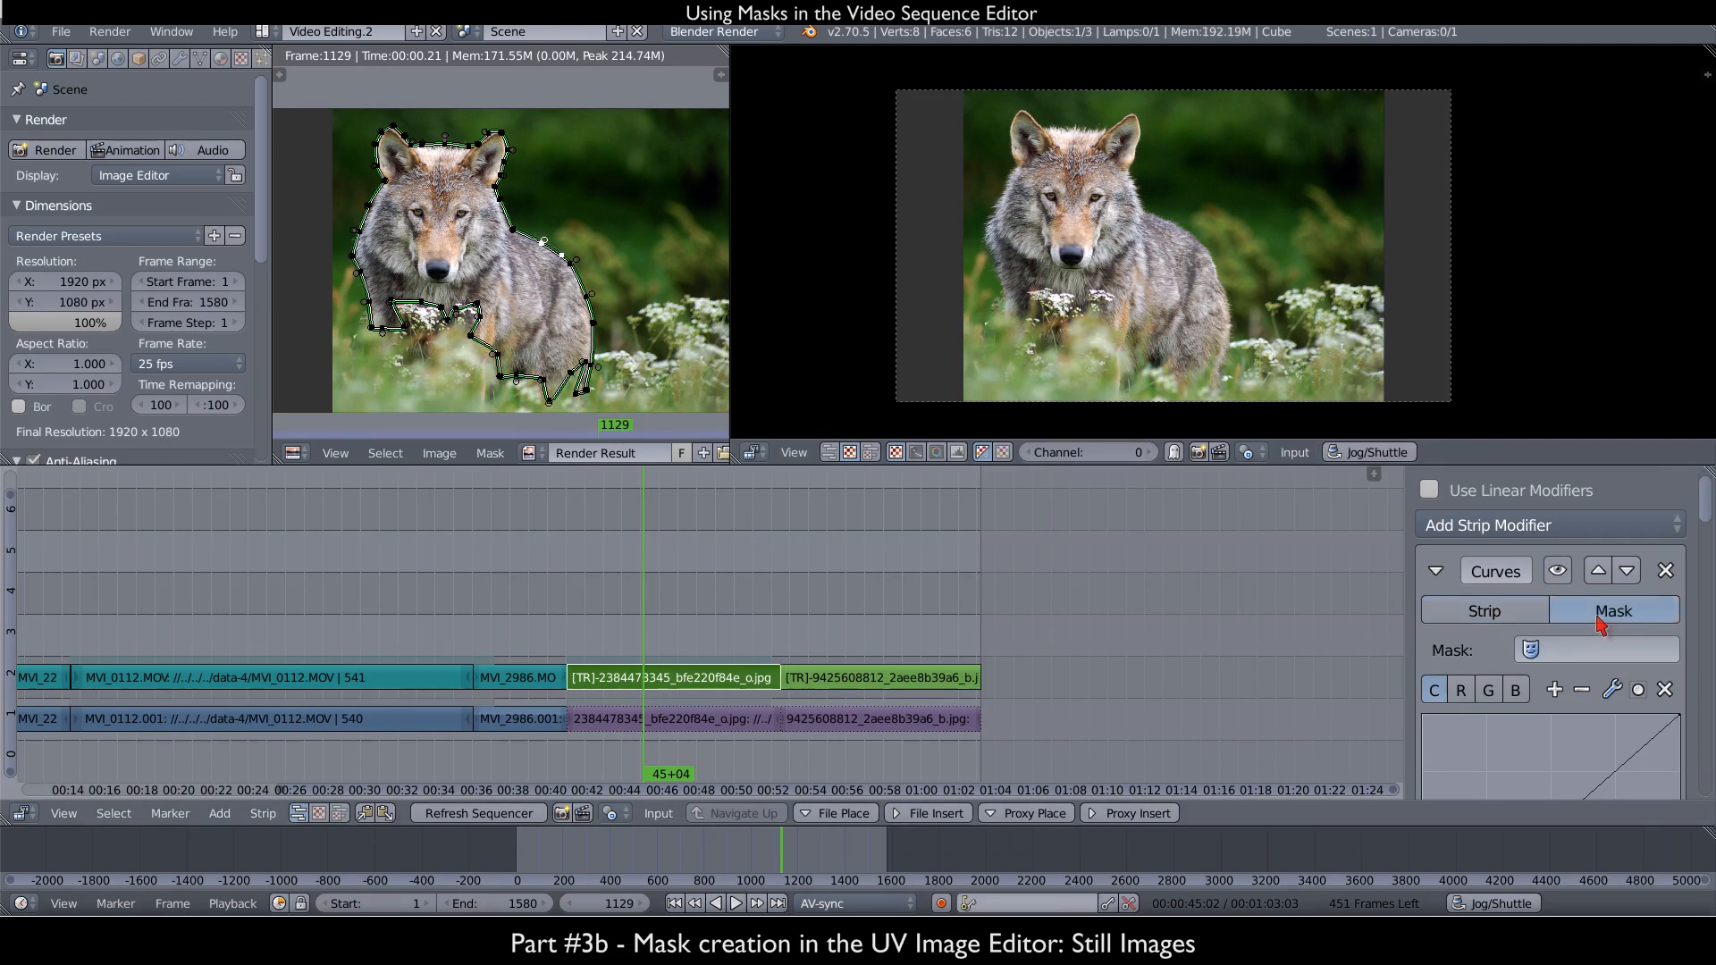
click(1577, 650)
click(1460, 494)
- Shape the combined curve into an S, with a shadow point near X 0.27, Y 0.22 and a highlight point near X 0.70, Y 0.83
scroll(1625, 706, down, 4)
drag(1628, 624, 1610, 610)
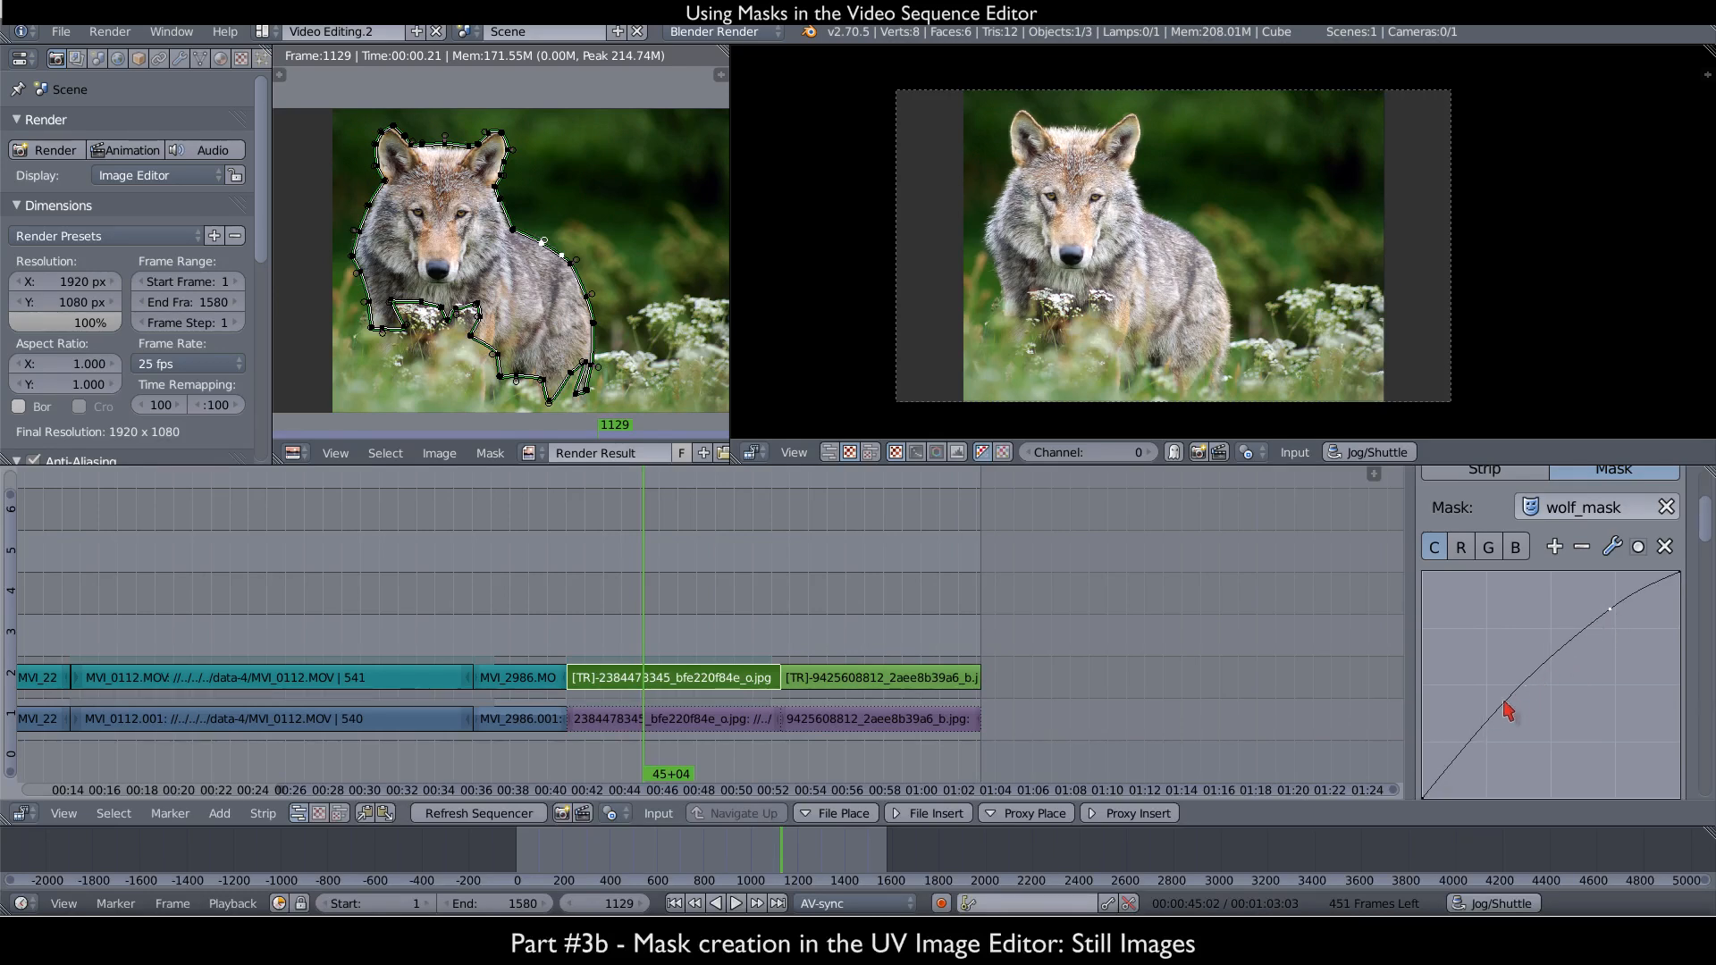
scroll(1497, 700, down, 2)
drag(1497, 636, 1491, 687)
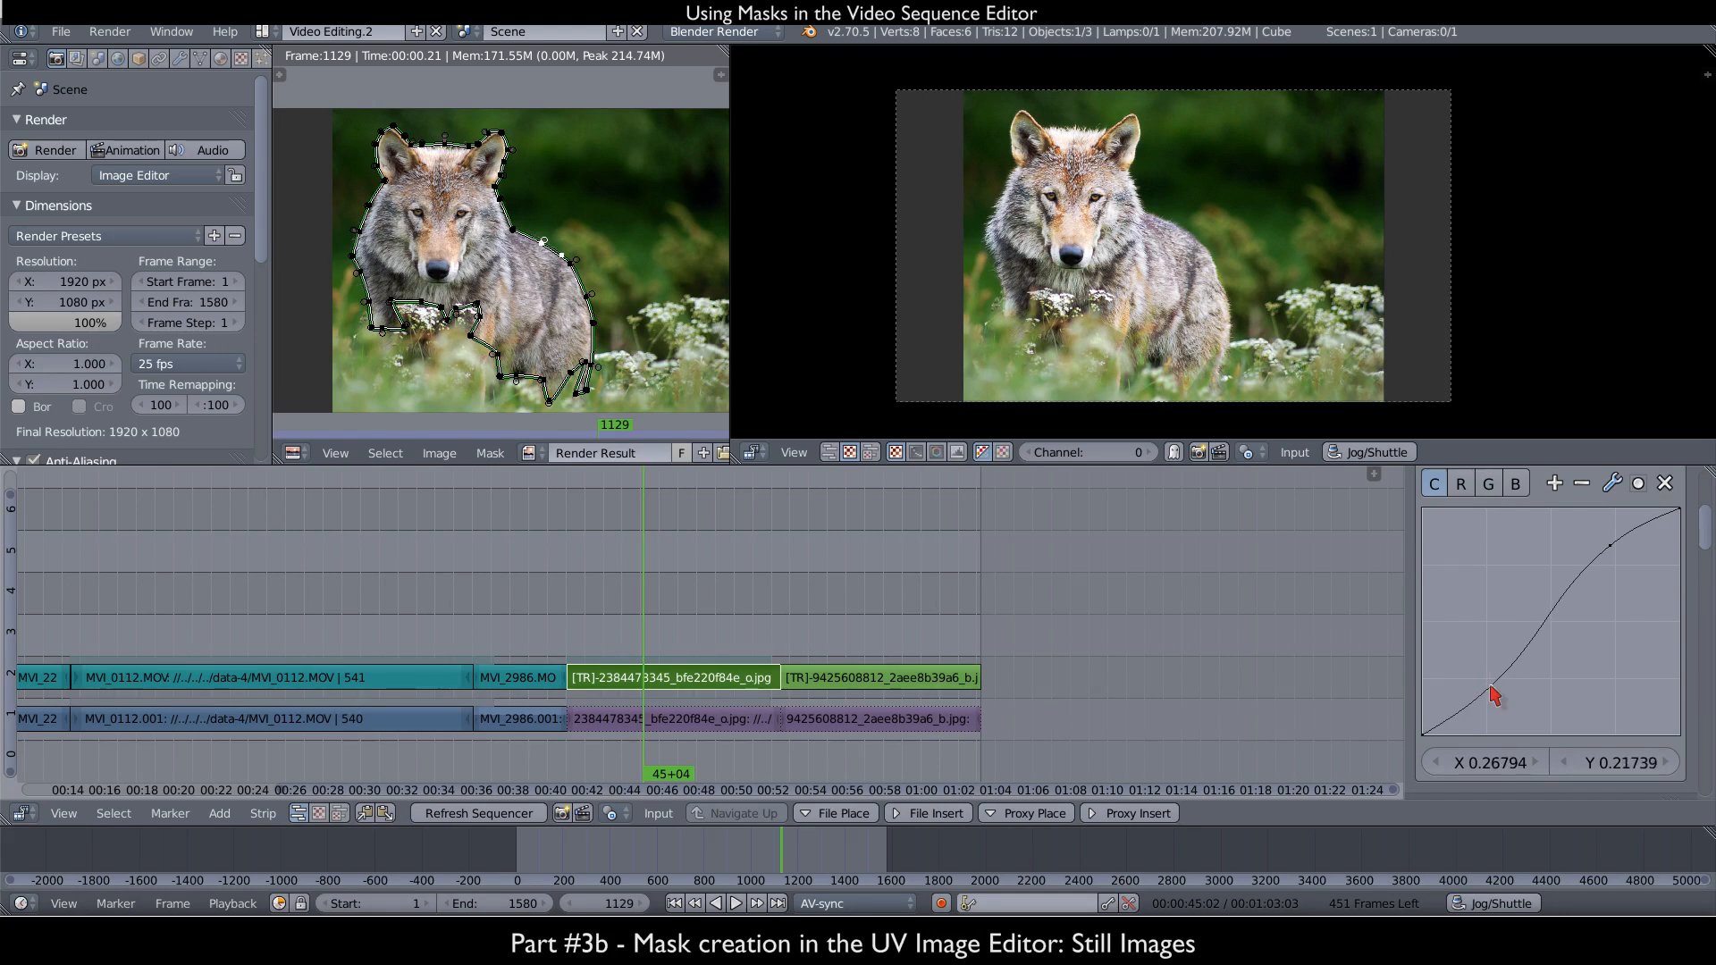
drag(1610, 546, 1602, 547)
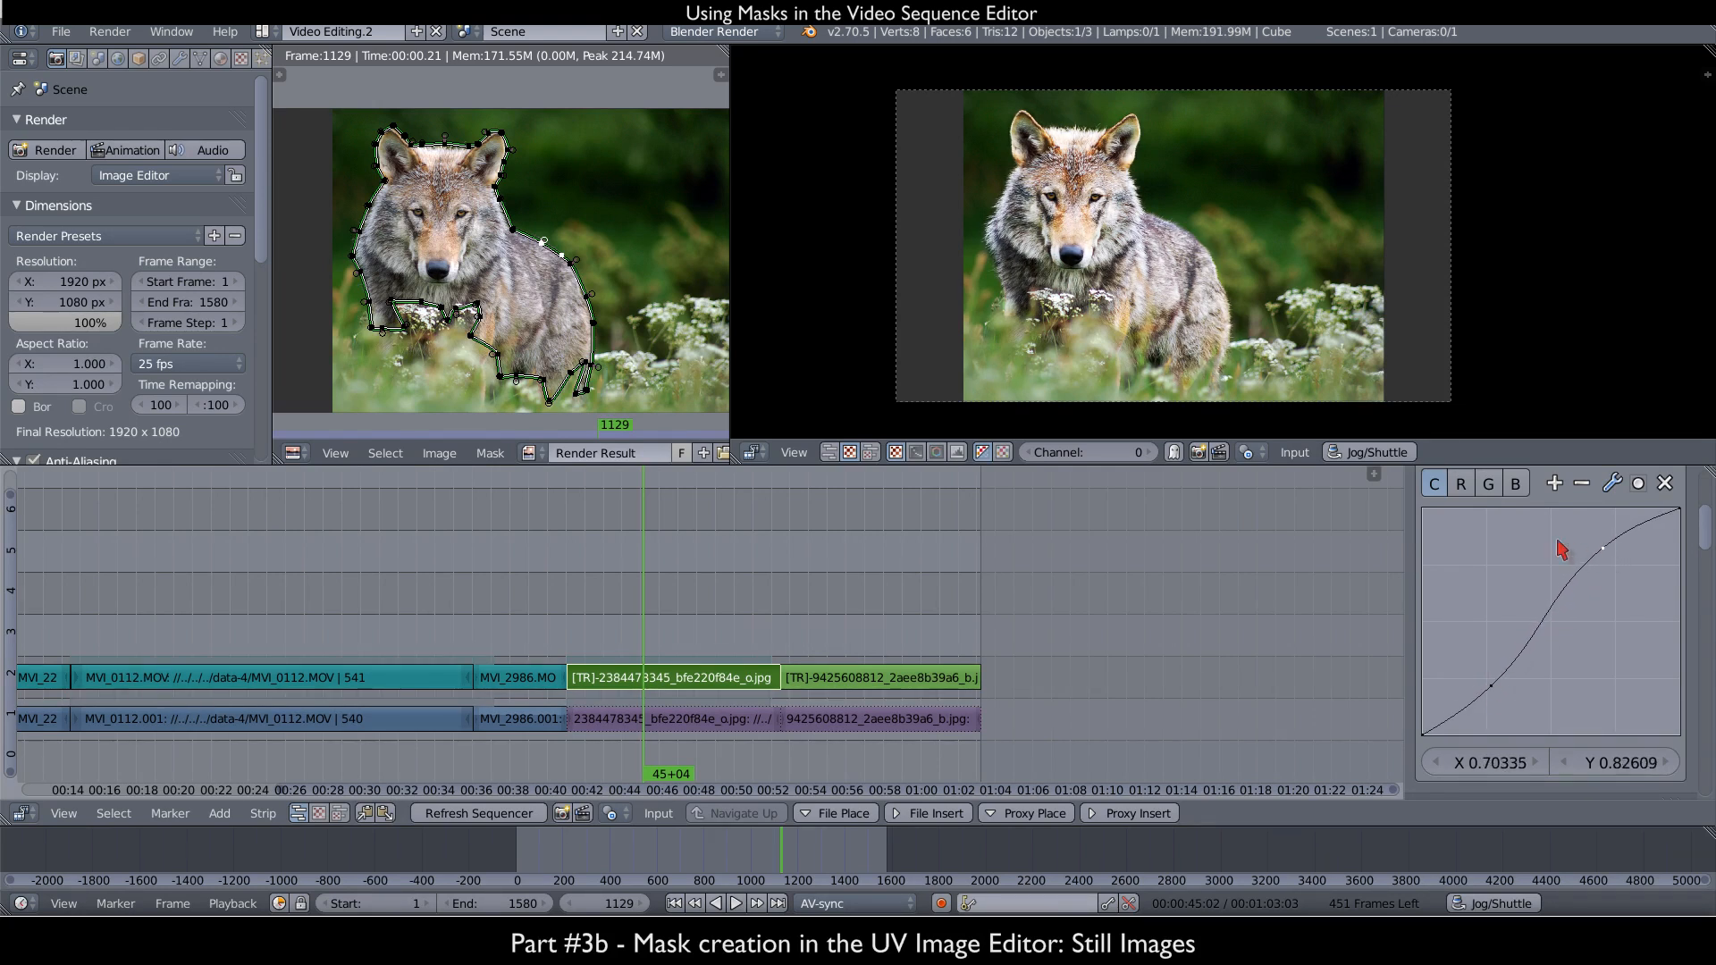
- Make a single-user copy of wolf_mask and rename the copy 1-(wolf_mask_
middle_drag(895, 450, 646, 450)
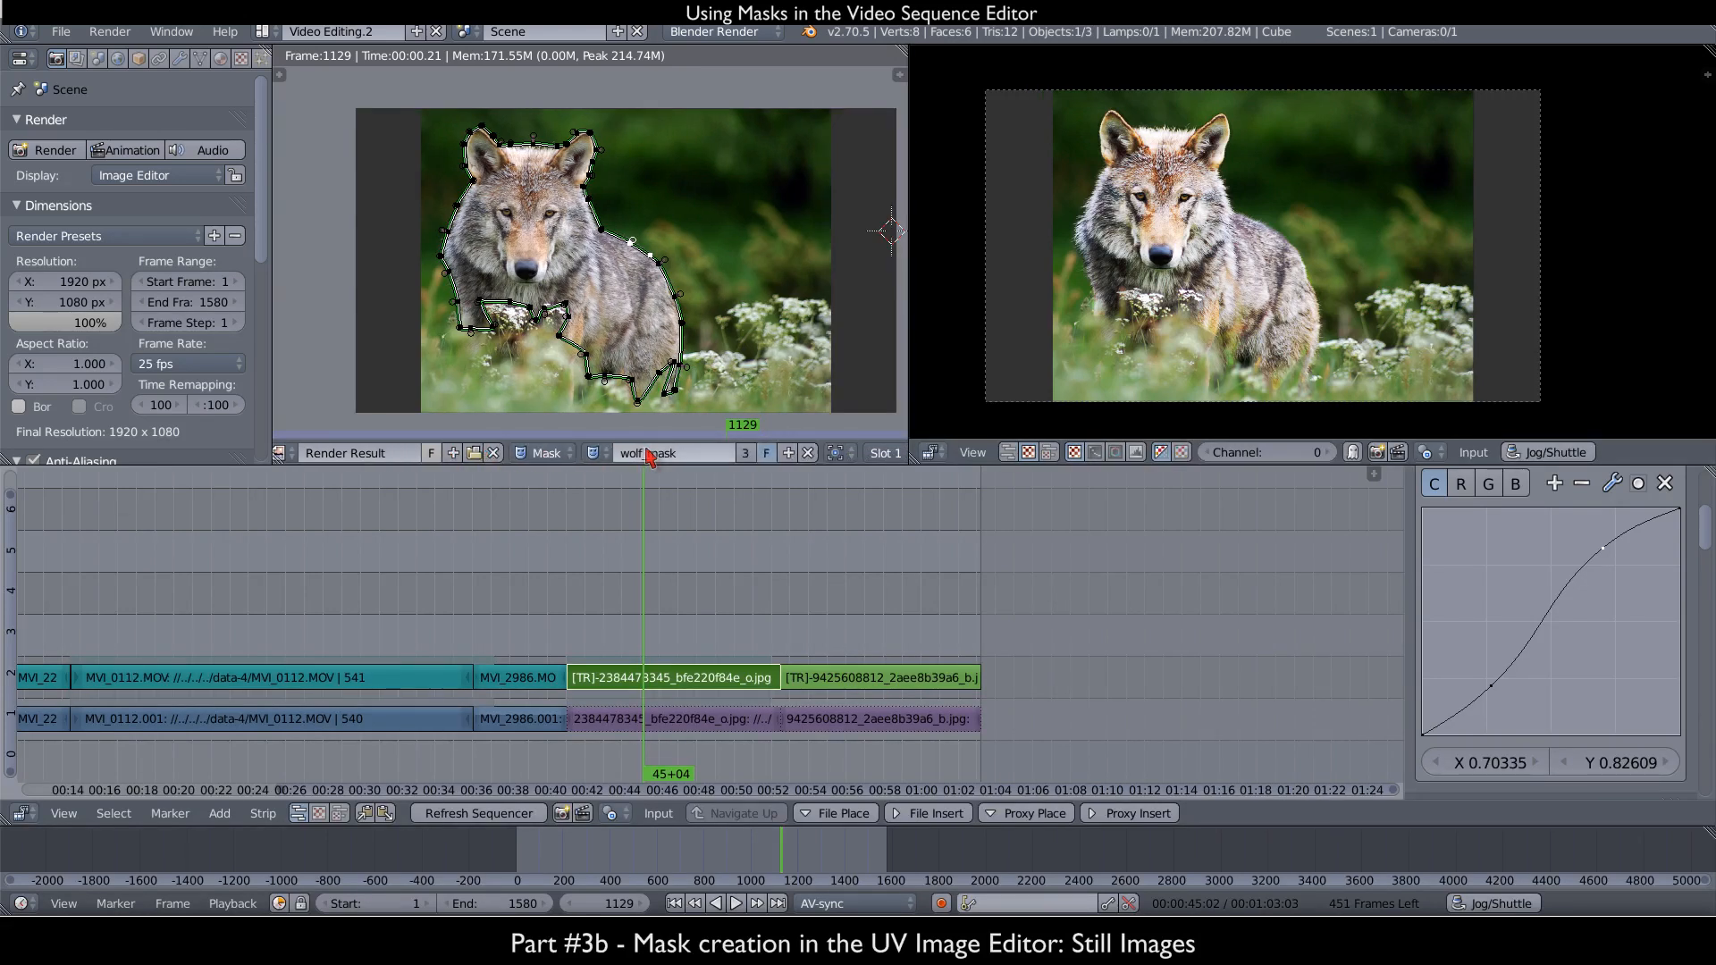
click(743, 454)
double_click(671, 453)
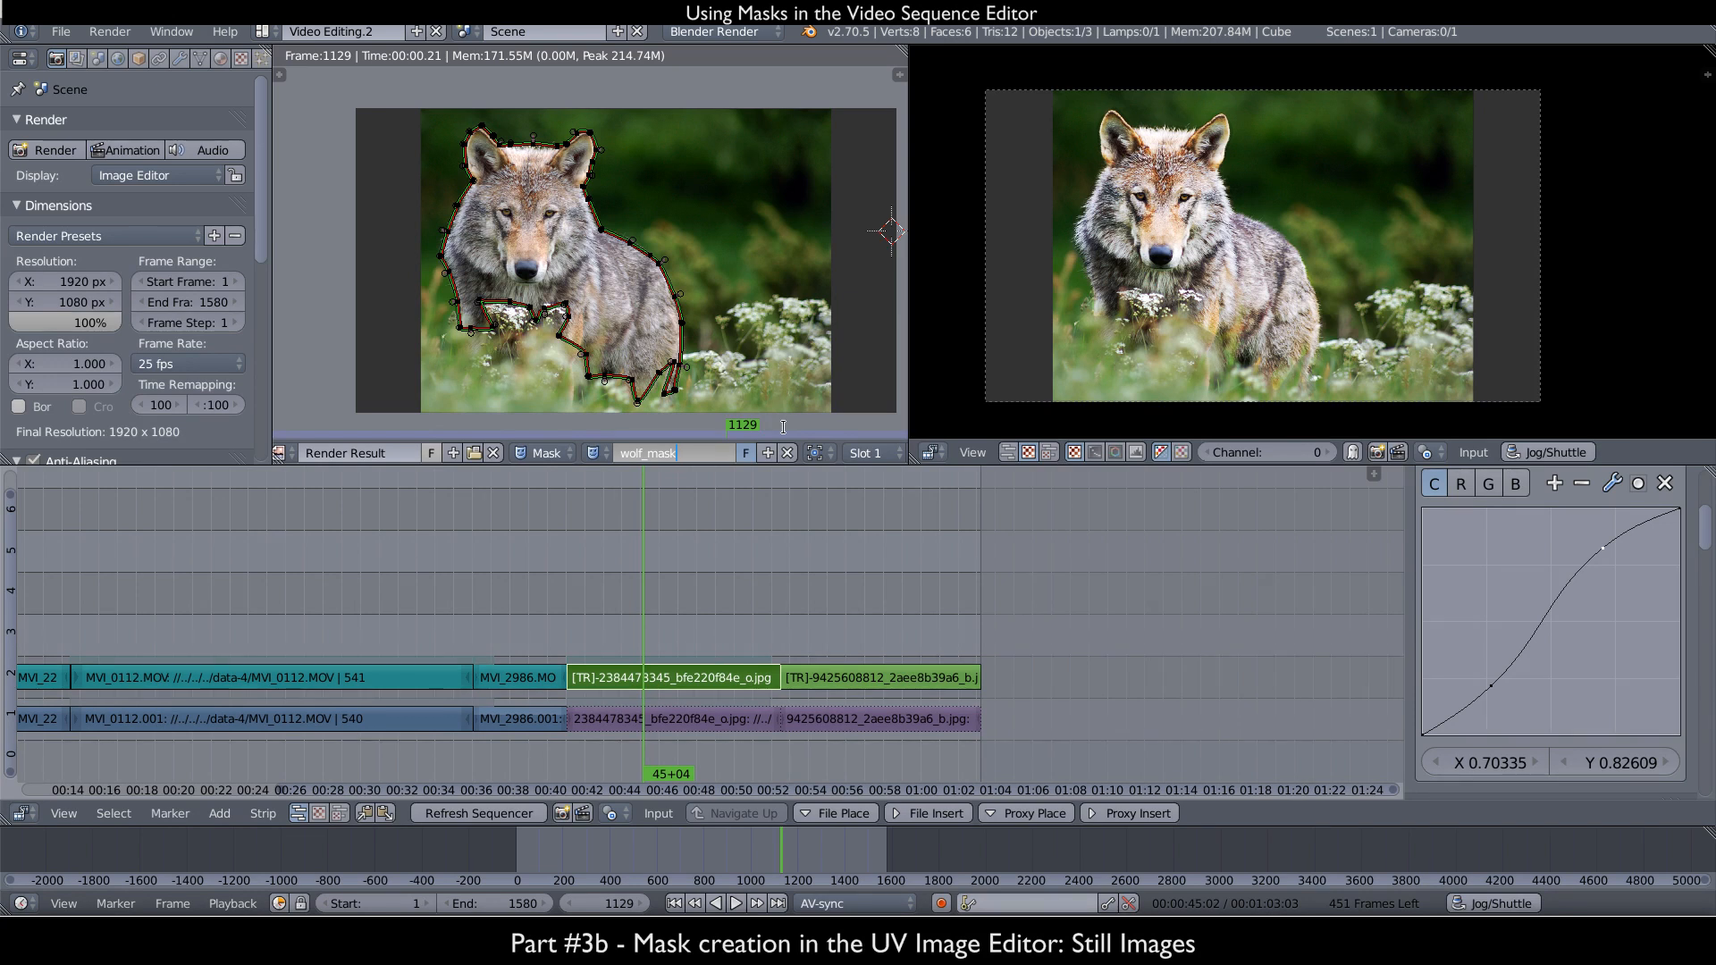
text(1-()
key(Return)
- Invert the mask layer of the copied wolf mask and check it briefly with the mask overlay
click(899, 74)
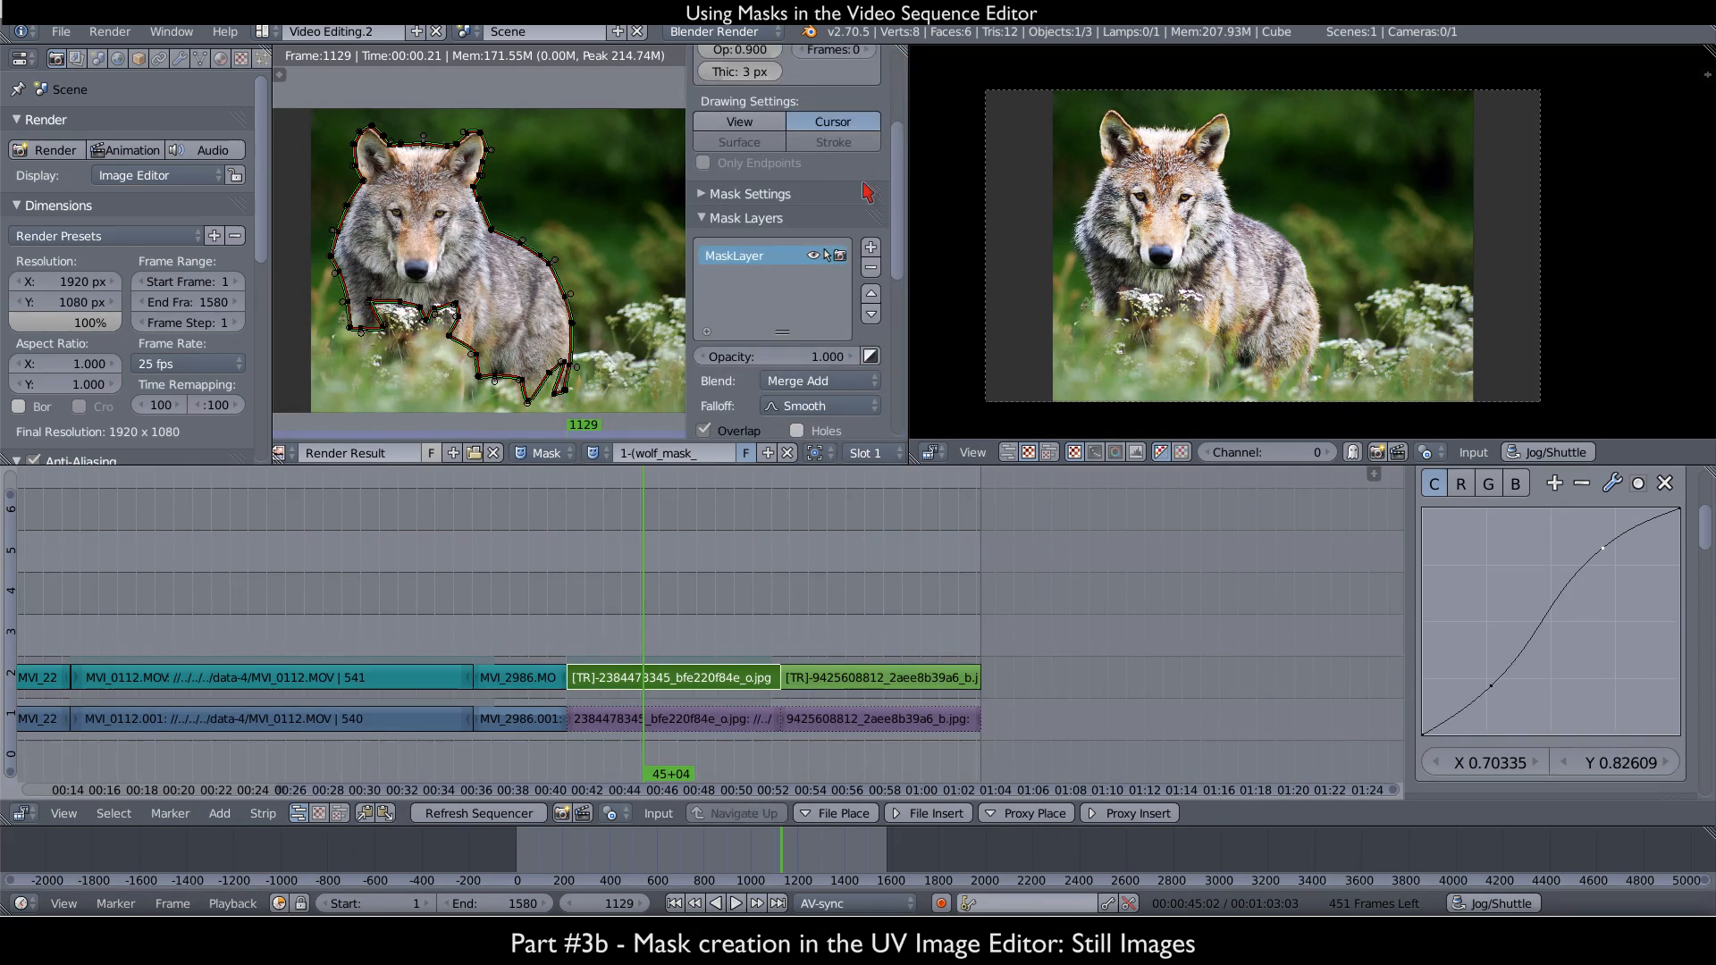
scroll(868, 192, up, 5)
scroll(867, 268, down, 7)
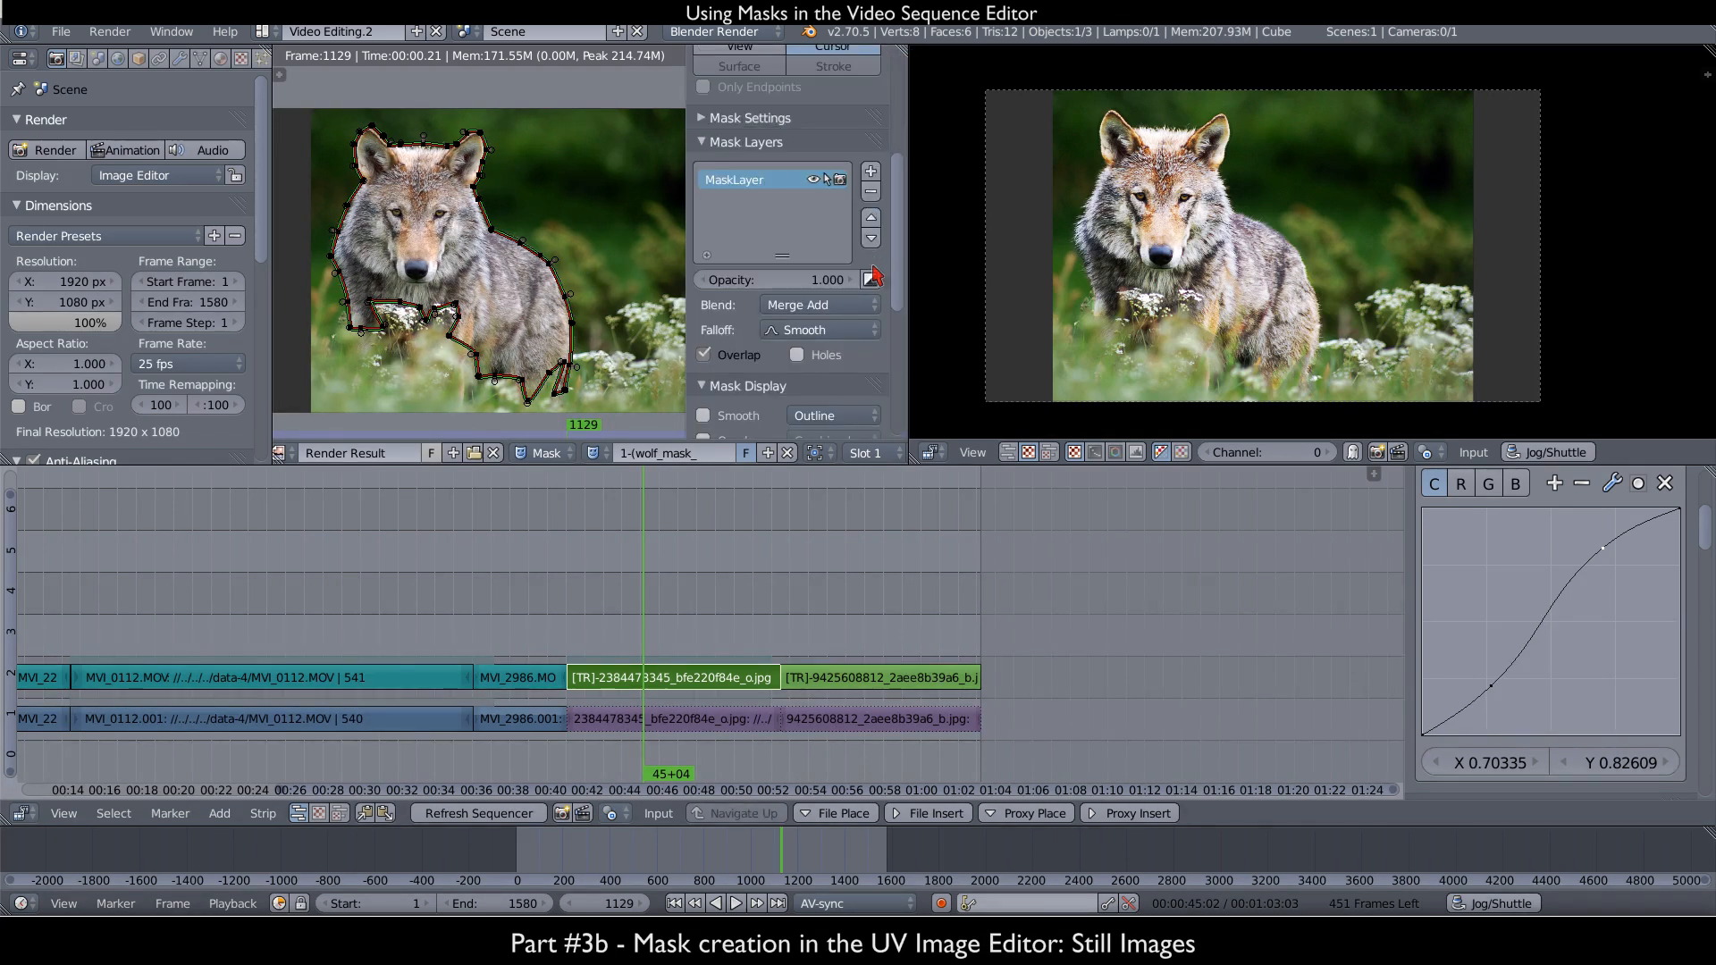
scroll(770, 389, down, 2)
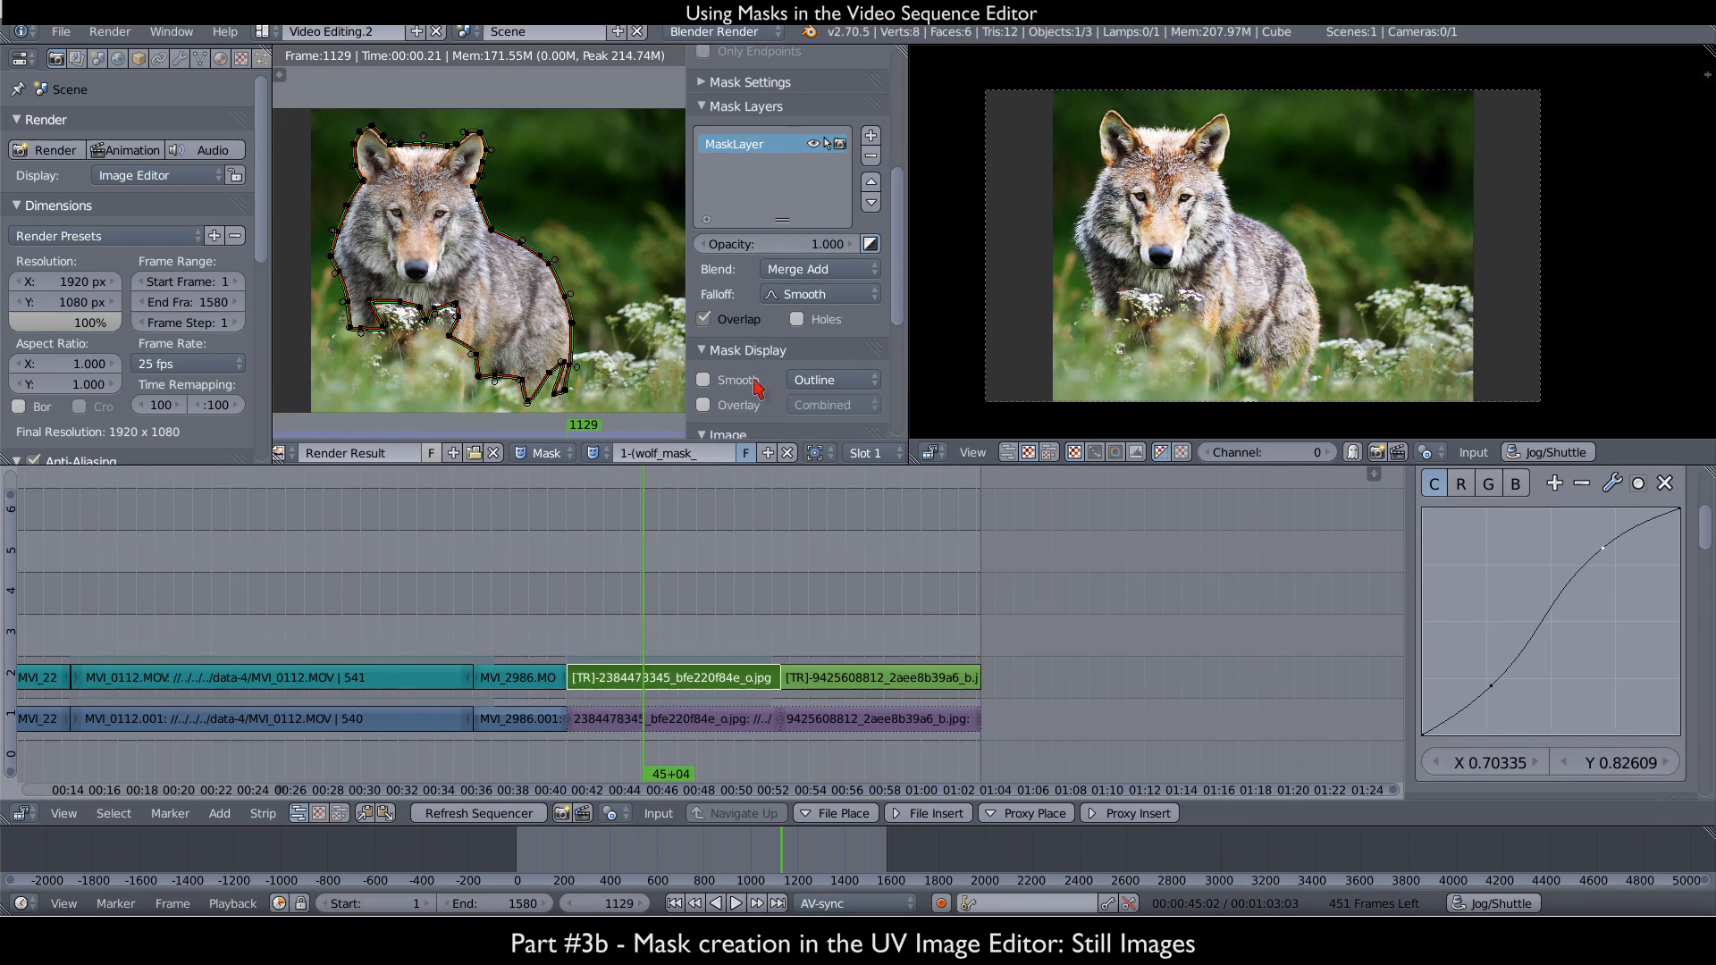
click(704, 369)
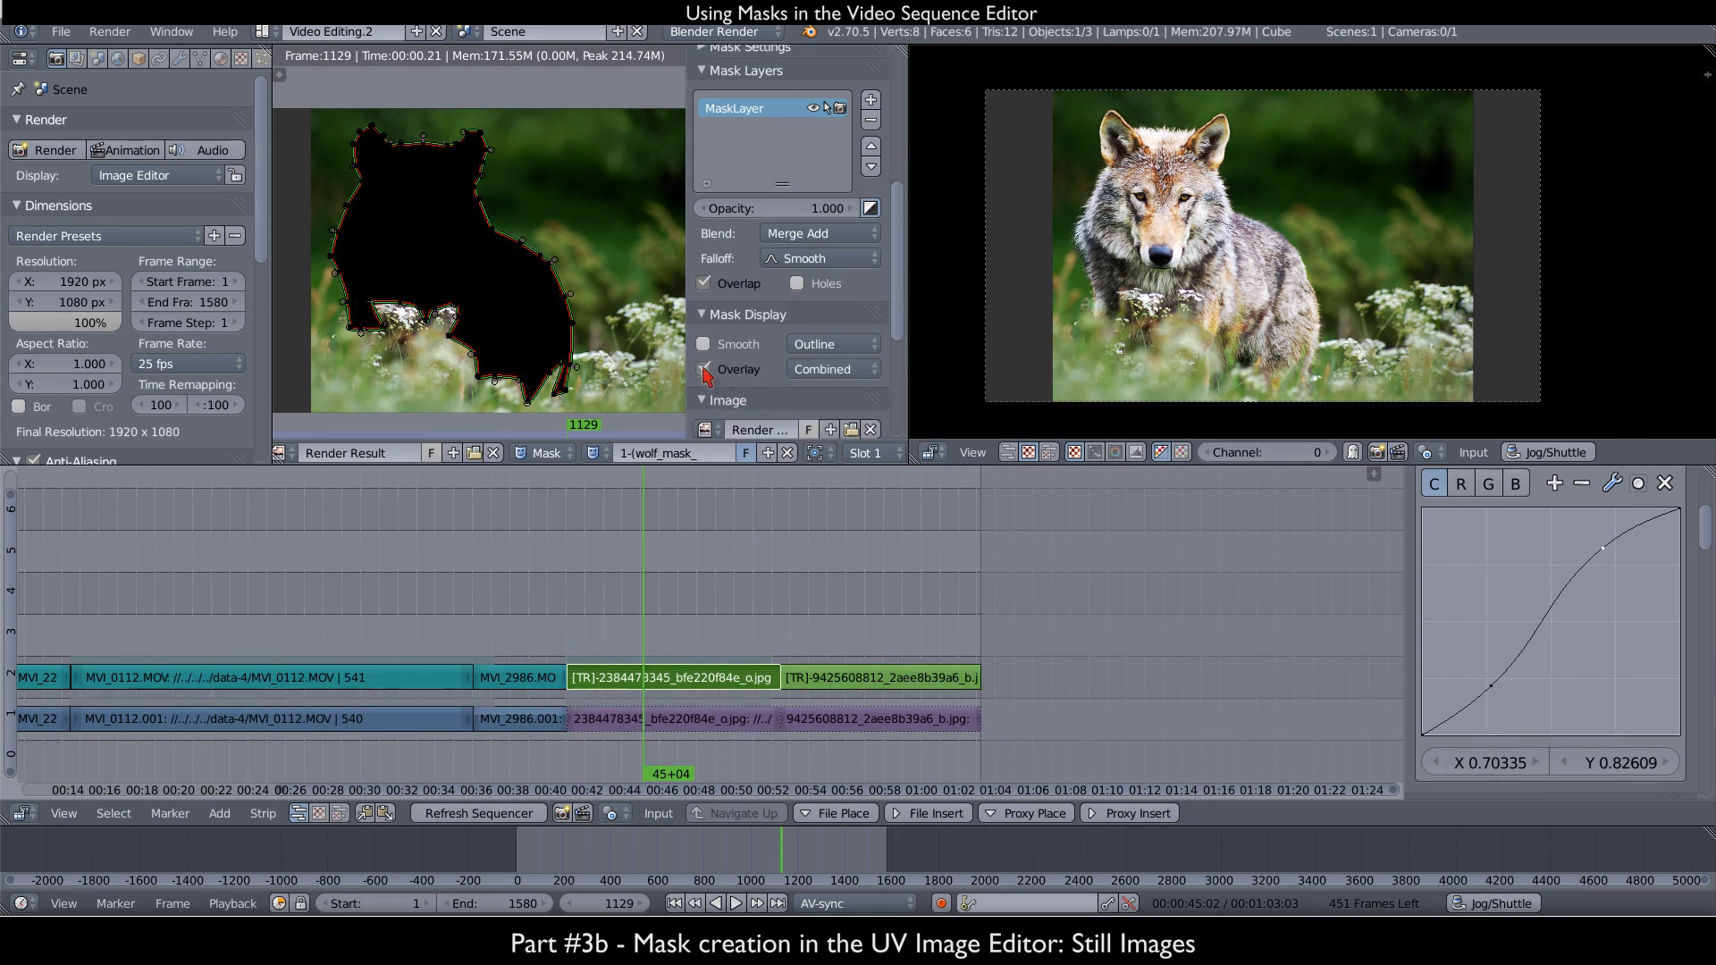
click(704, 369)
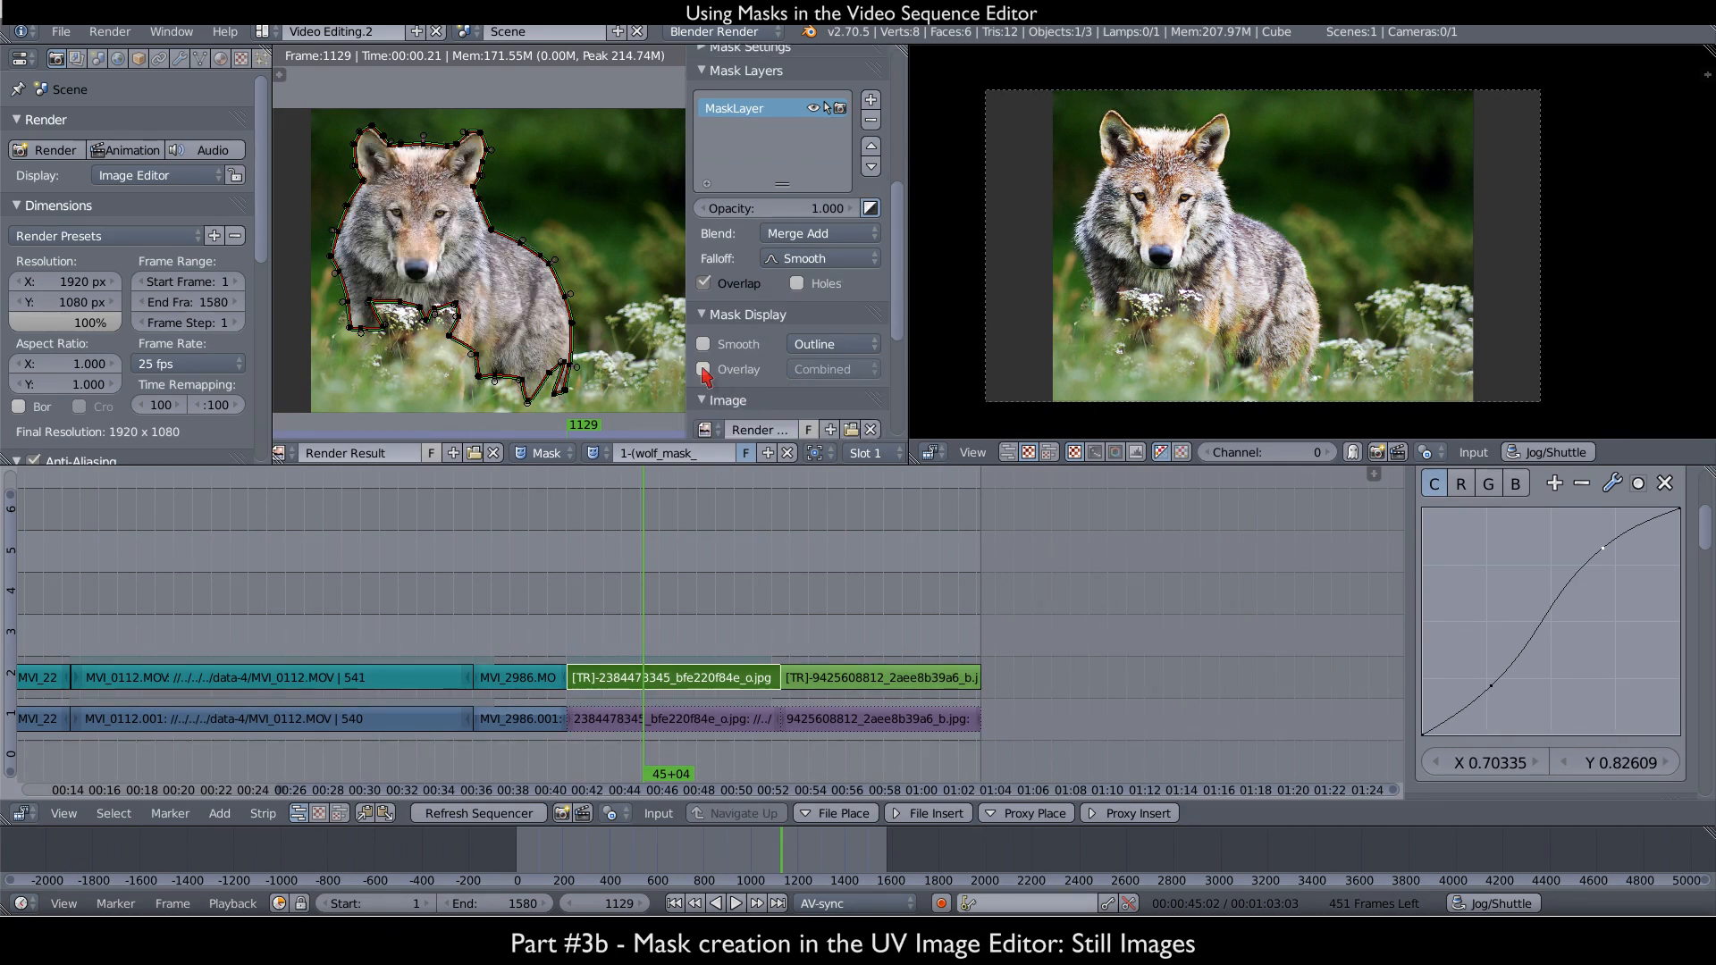
drag(684, 359, 902, 359)
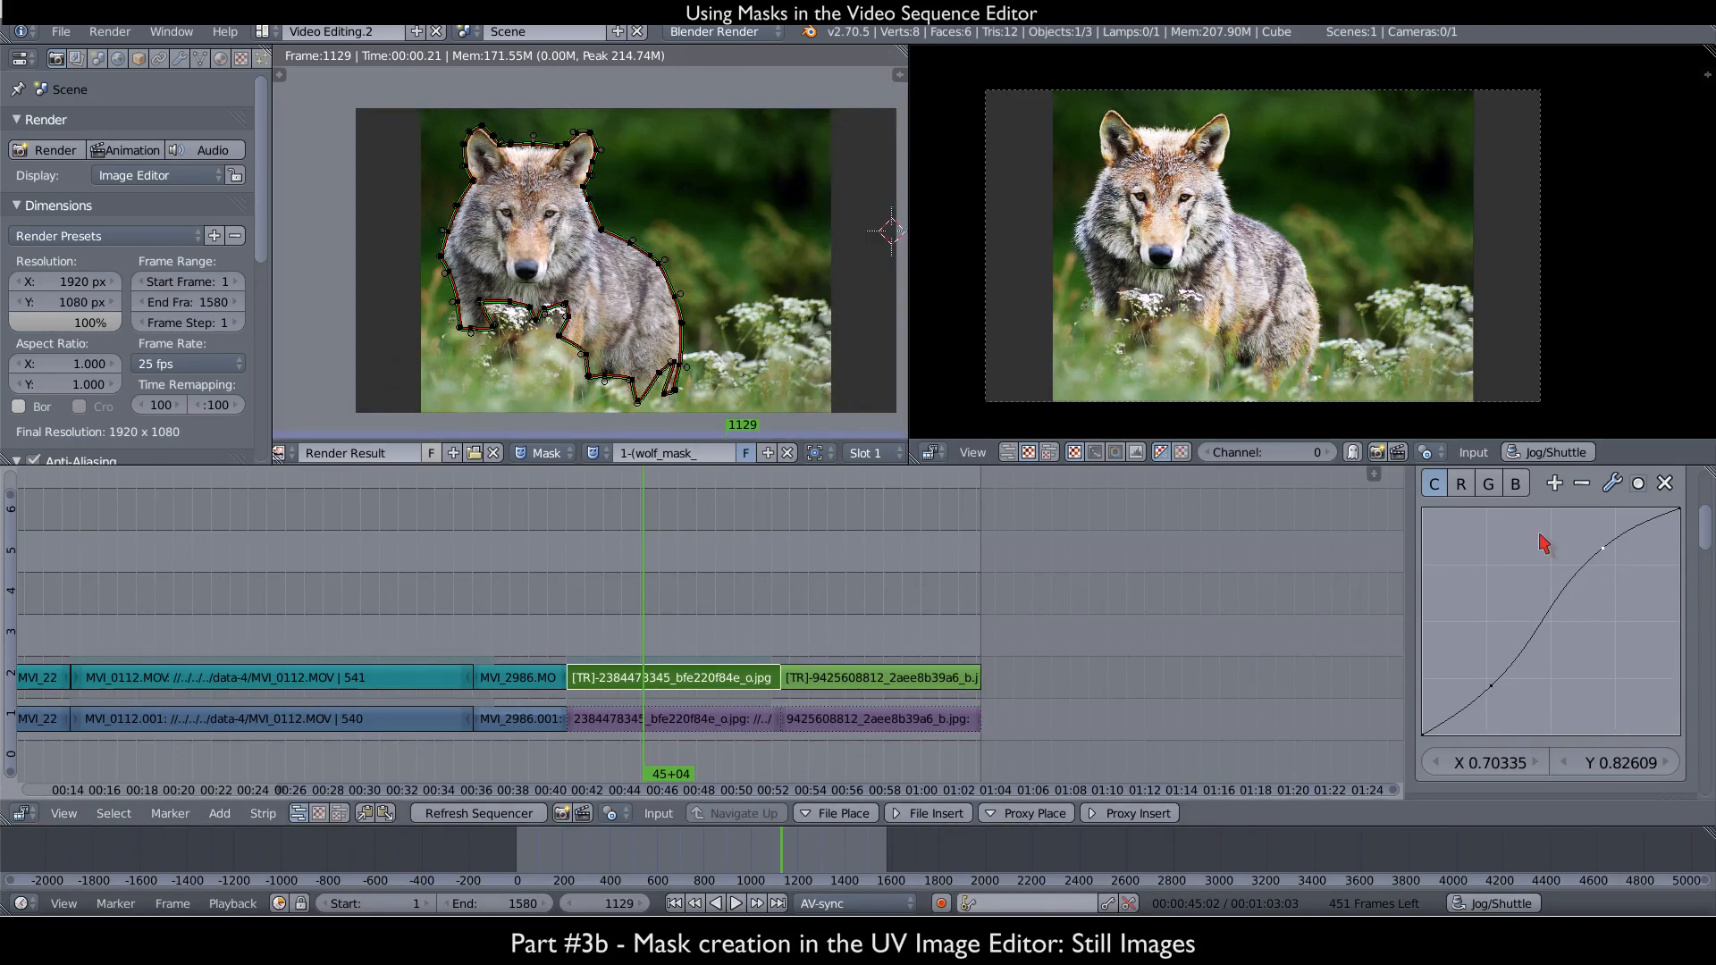
- Collapse the first Curves modifier, add a second Curves modifier to the wolf strip and widen the strip properties area
scroll(1543, 539, up, 4)
click(1437, 507)
scroll(1555, 554, up, 3)
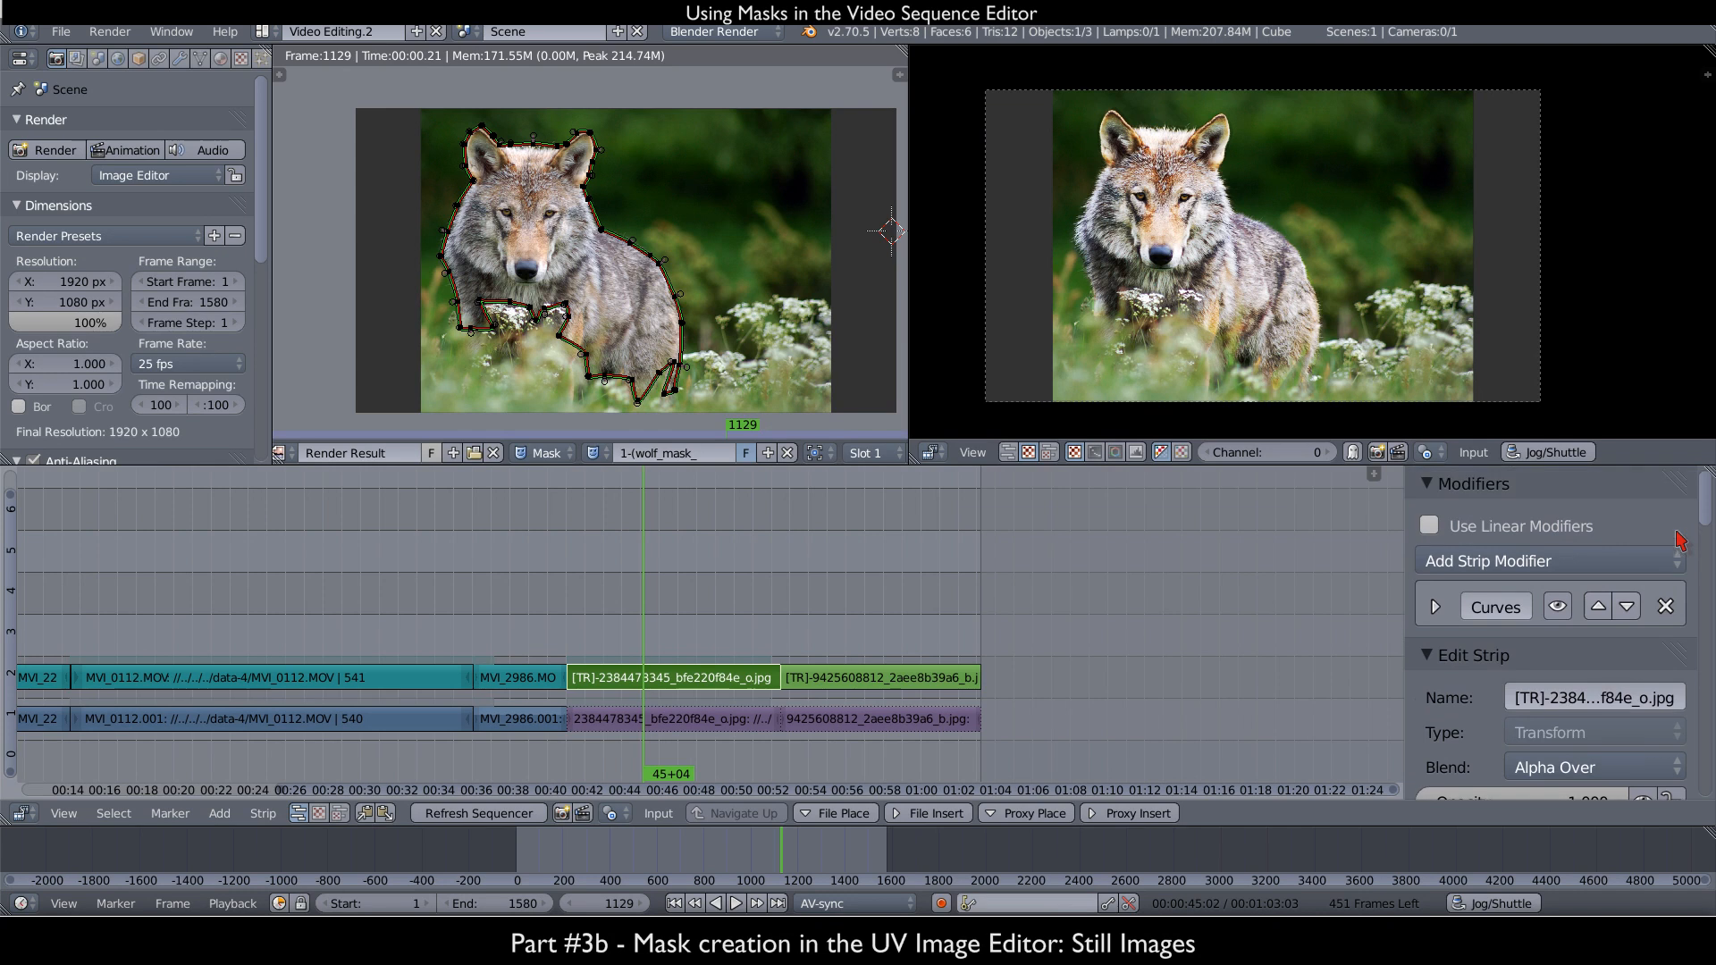
click(1553, 561)
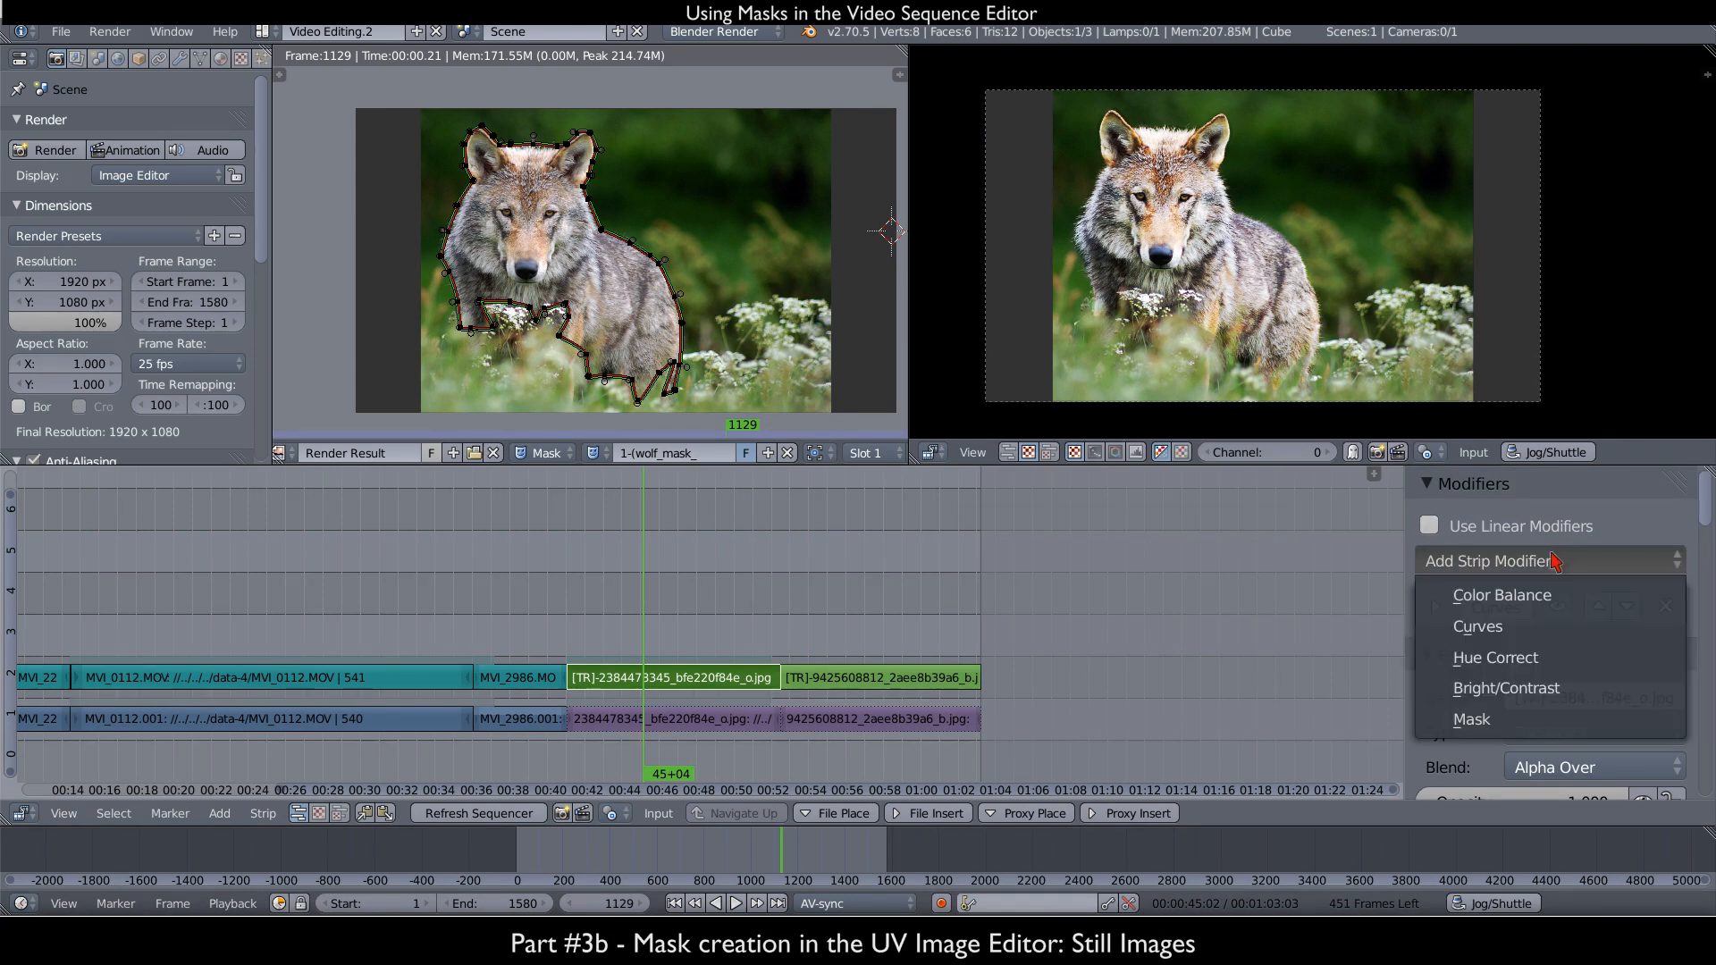
click(1530, 627)
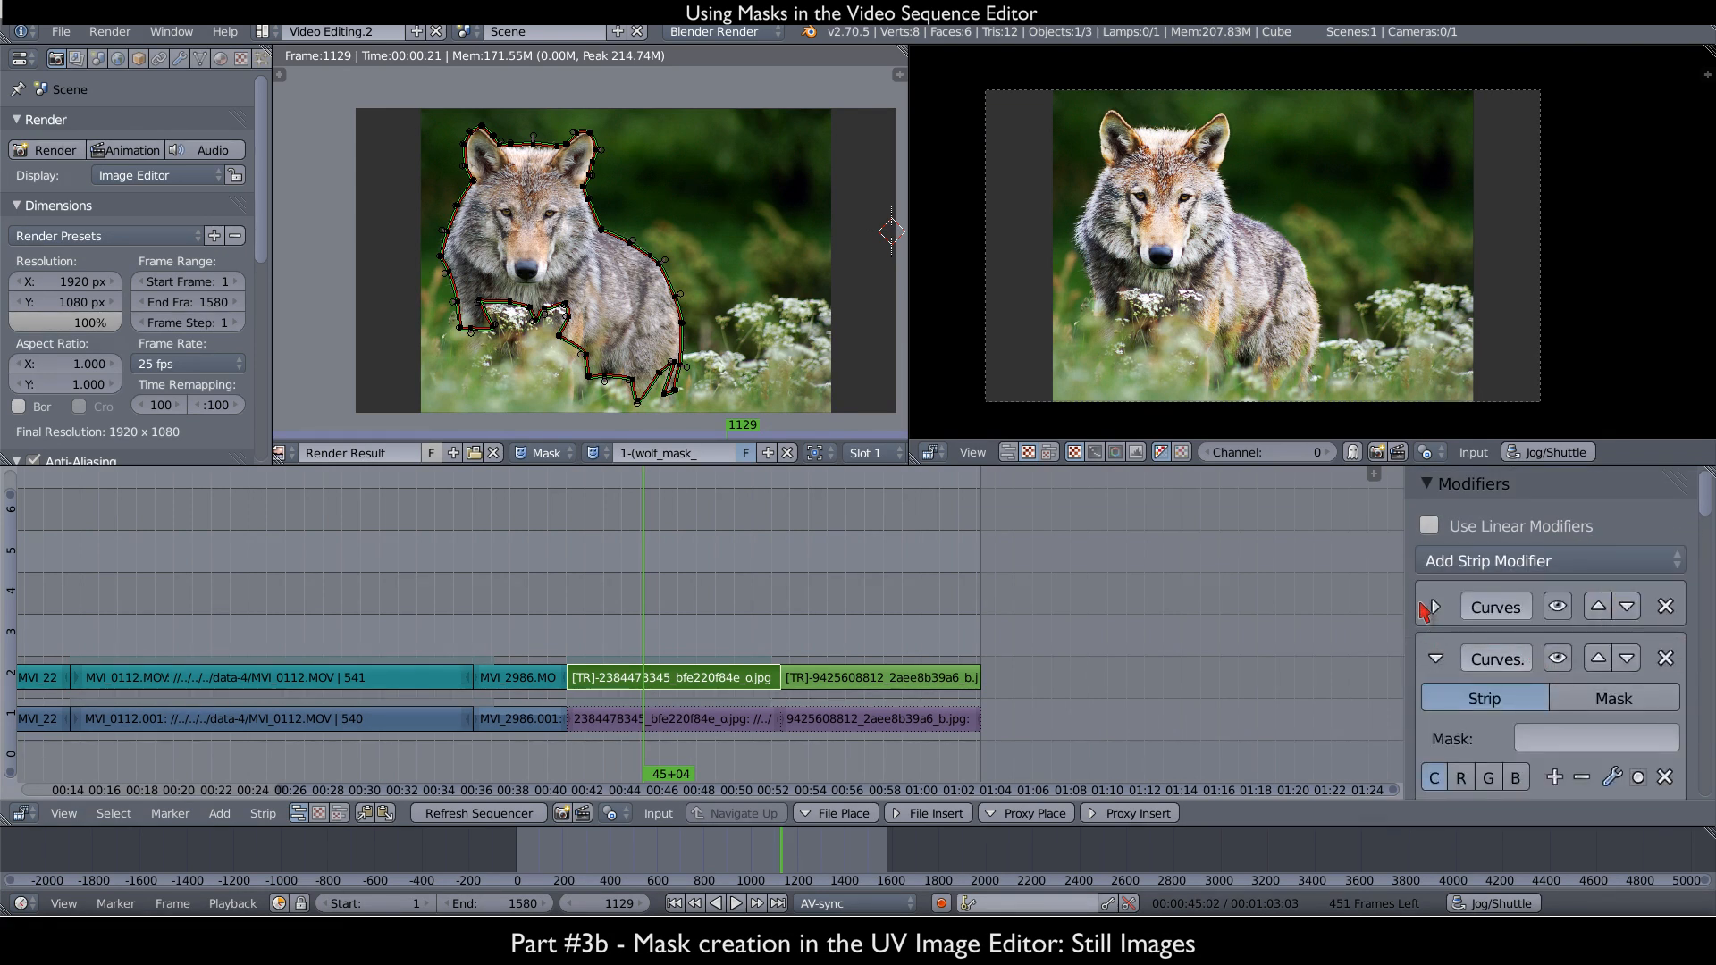
click(1427, 607)
click(1428, 608)
drag(1409, 614, 1350, 630)
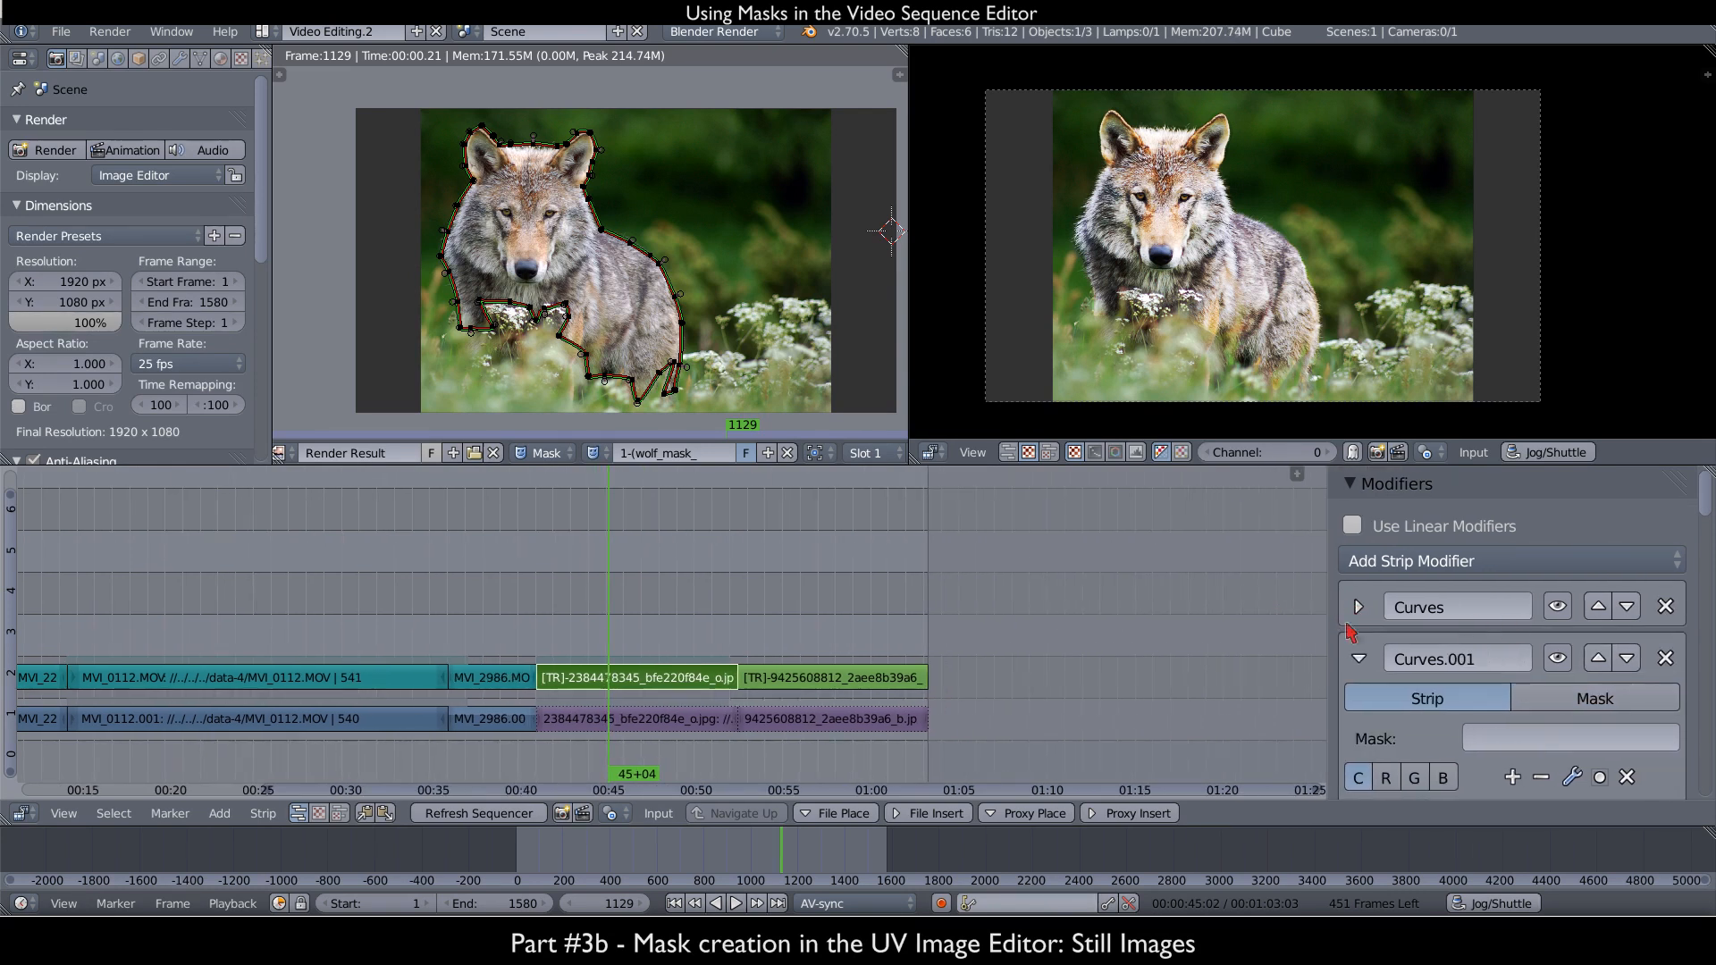
- Compare the preview with the first Curves modifier muted and unmuted, and rename the second Curves modifier bg
click(1558, 607)
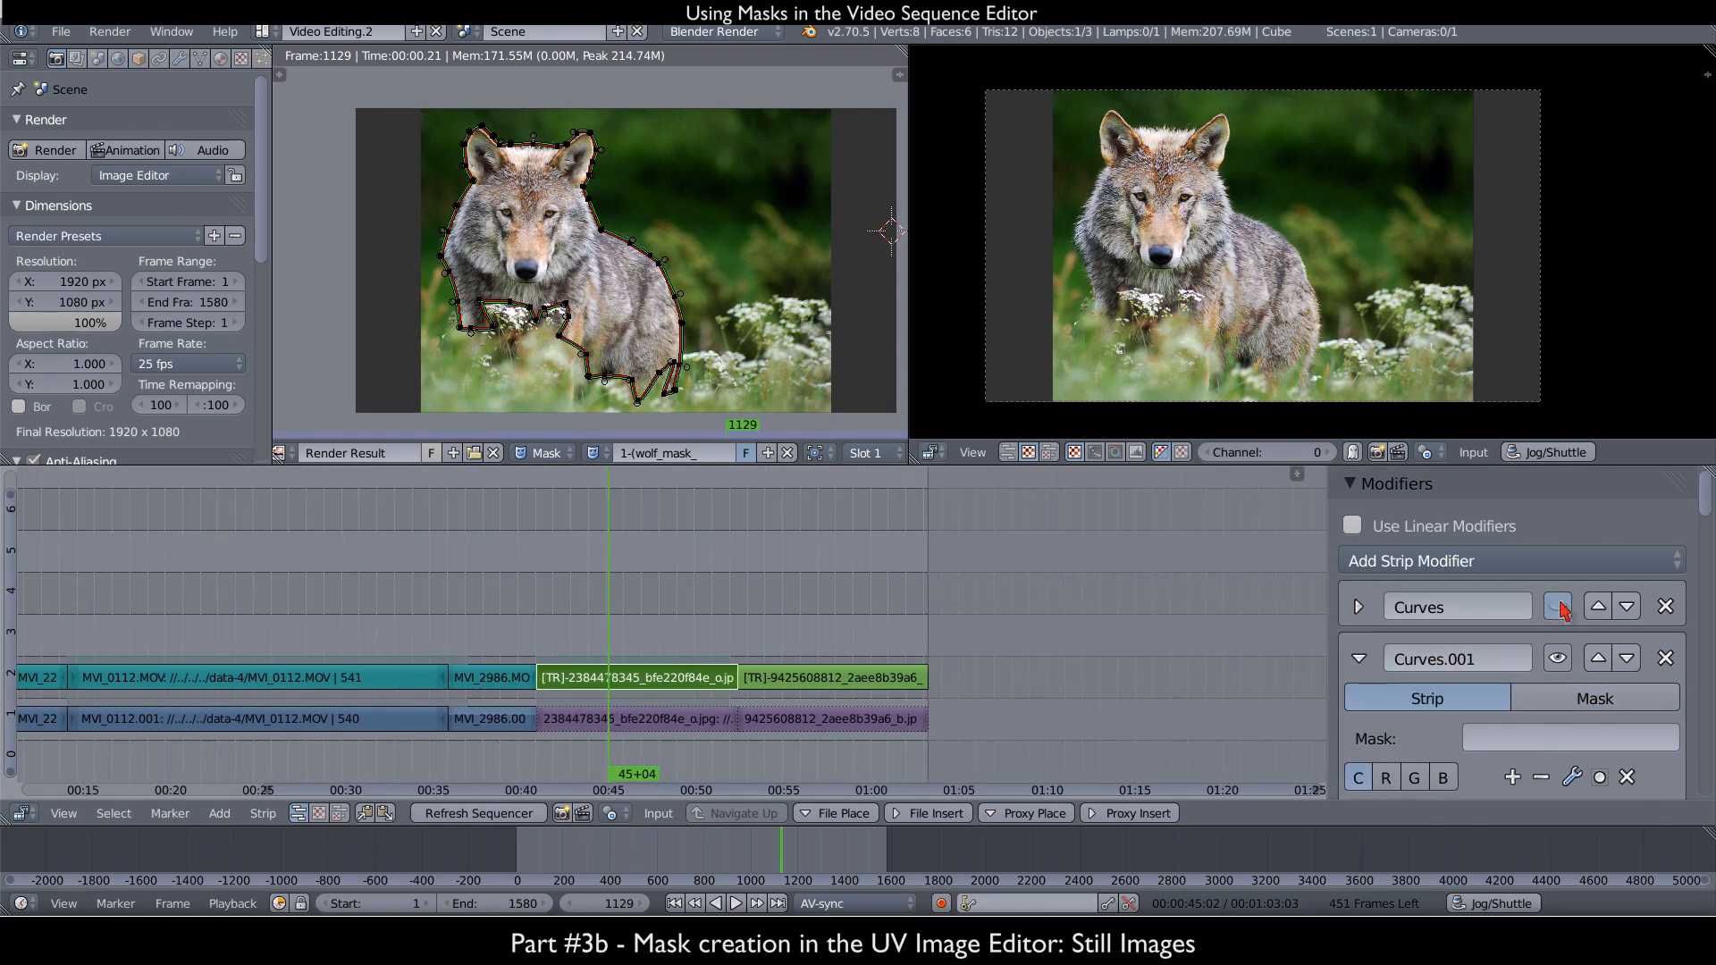
click(1558, 608)
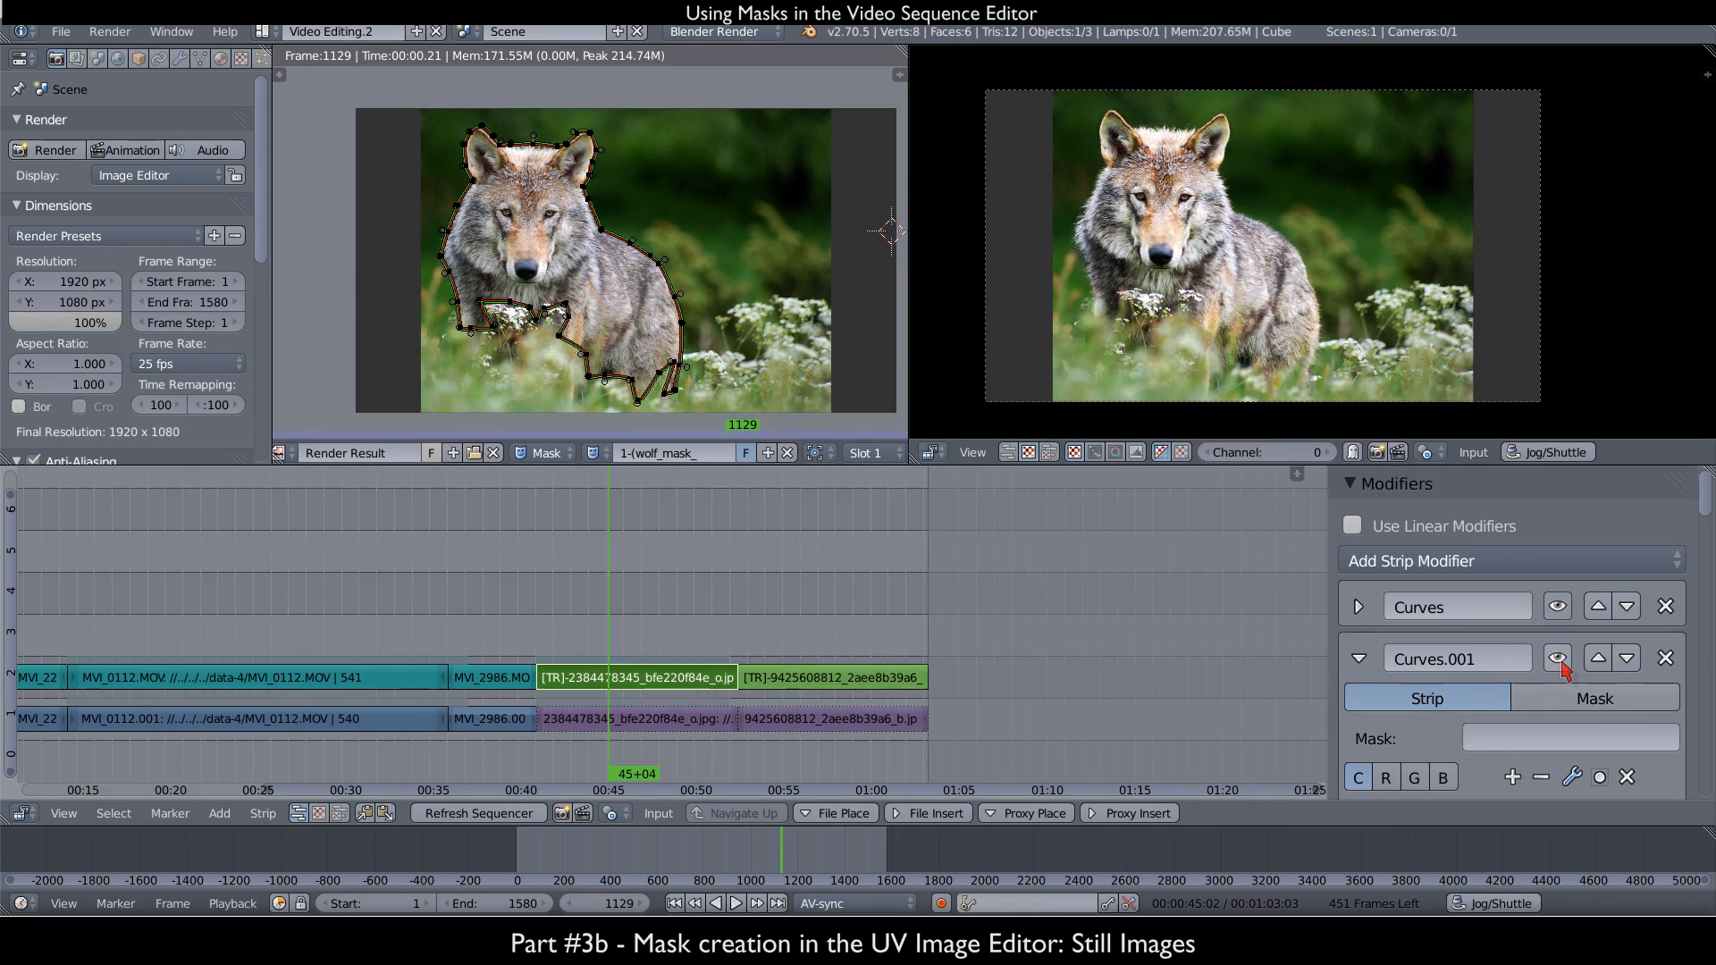
click(1530, 649)
text(bg)
key(Return)
- Correct the inverted mask's name to 1-(wolf_mask)
double_click(706, 453)
text())
key(Return)
- Switch the bg modifier's input to a mask data-block and assign 1-(wolf_mask)
scroll(1474, 628, down, 1)
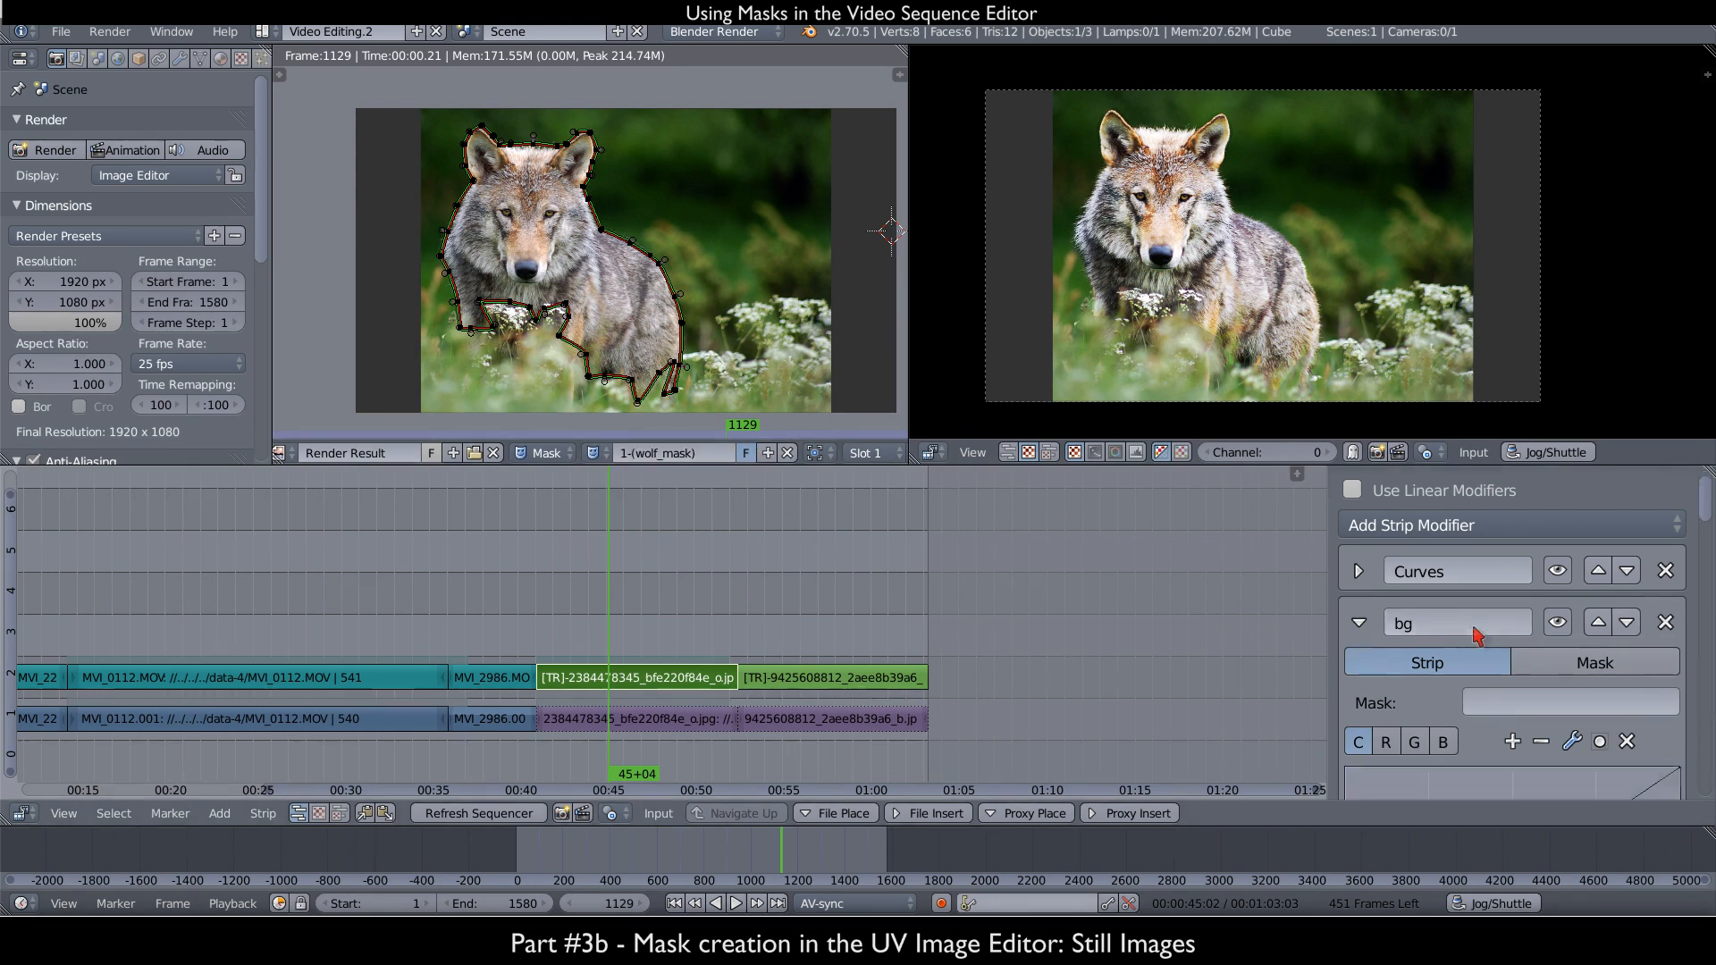
scroll(1477, 636, down, 1)
click(1596, 625)
click(1519, 667)
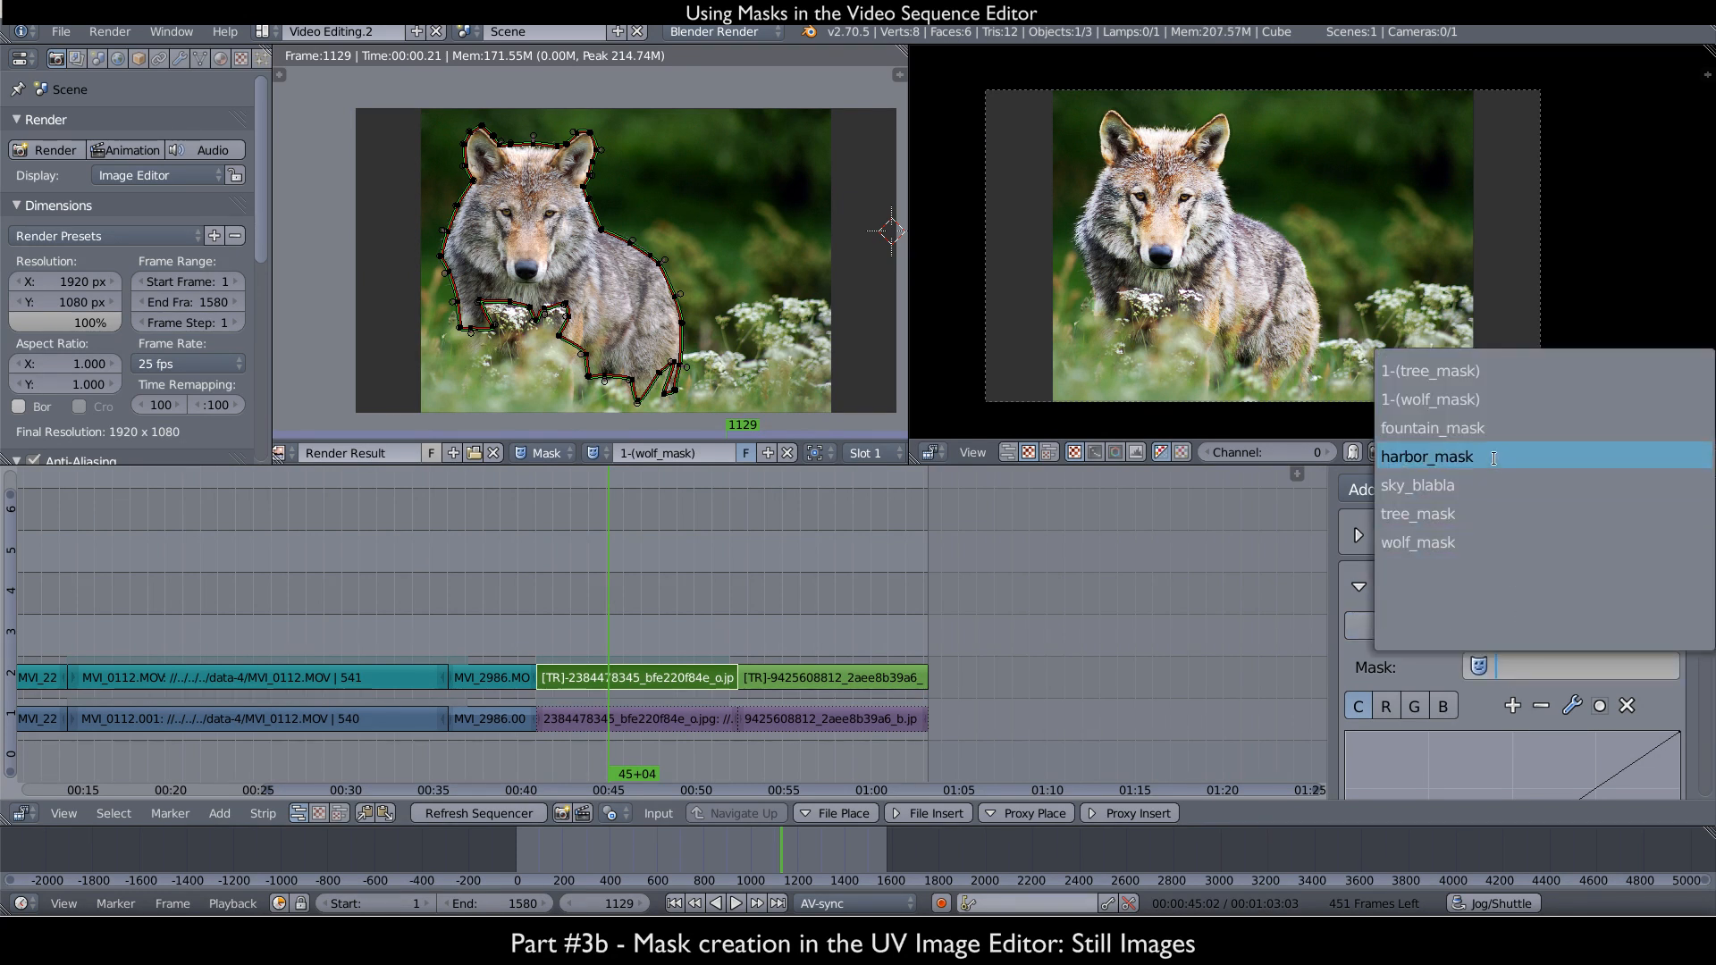
click(1485, 400)
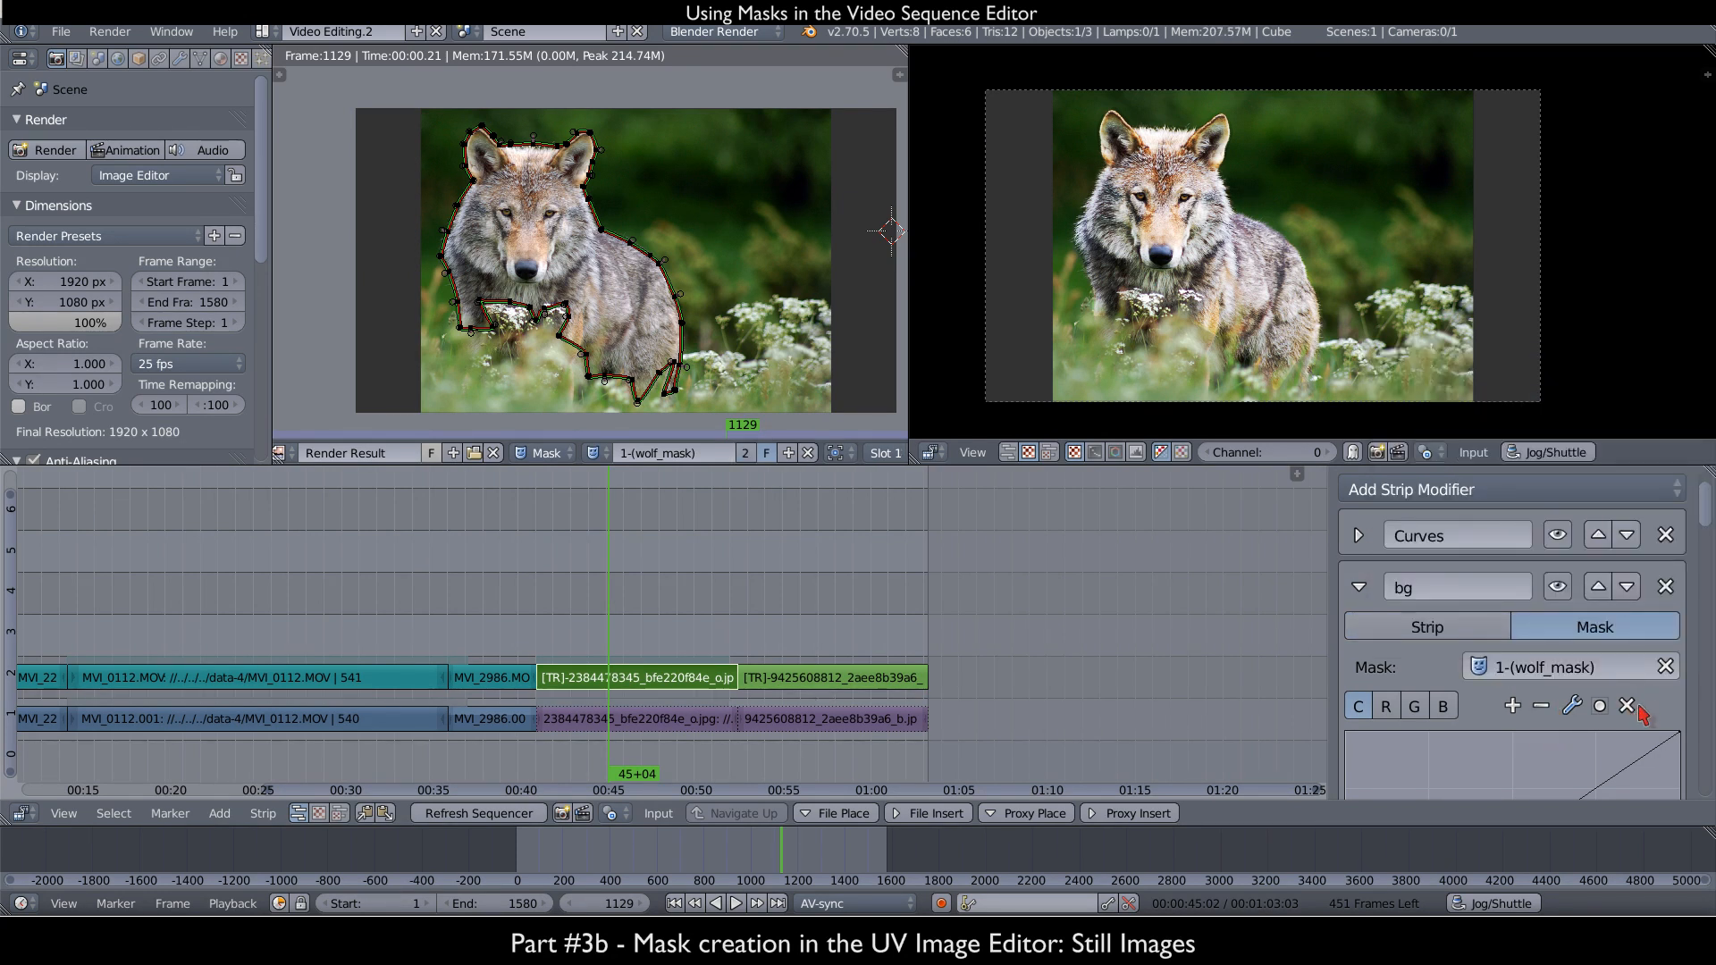
scroll(1519, 697, down, 5)
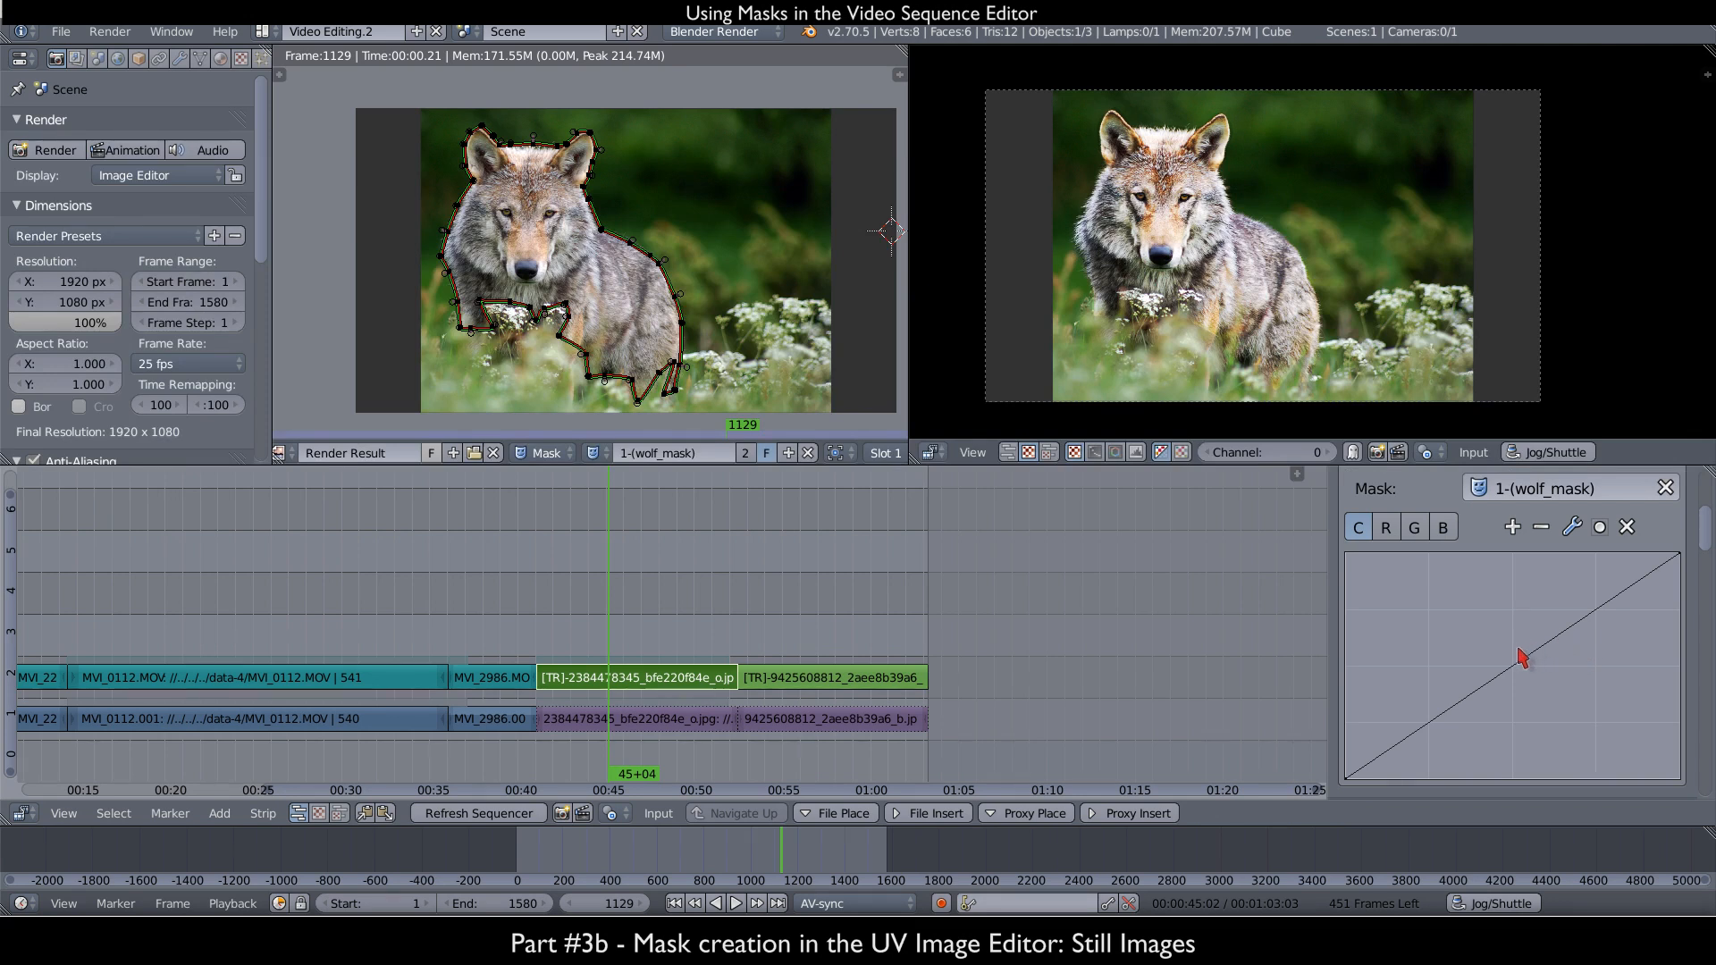
- Pull the midpoint of the bg modifier's curve down to darken the background around the wolf
drag(1510, 684, 1516, 685)
scroll(695, 313, up, 2)
scroll(695, 309, down, 2)
middle_drag(617, 241, 604, 216)
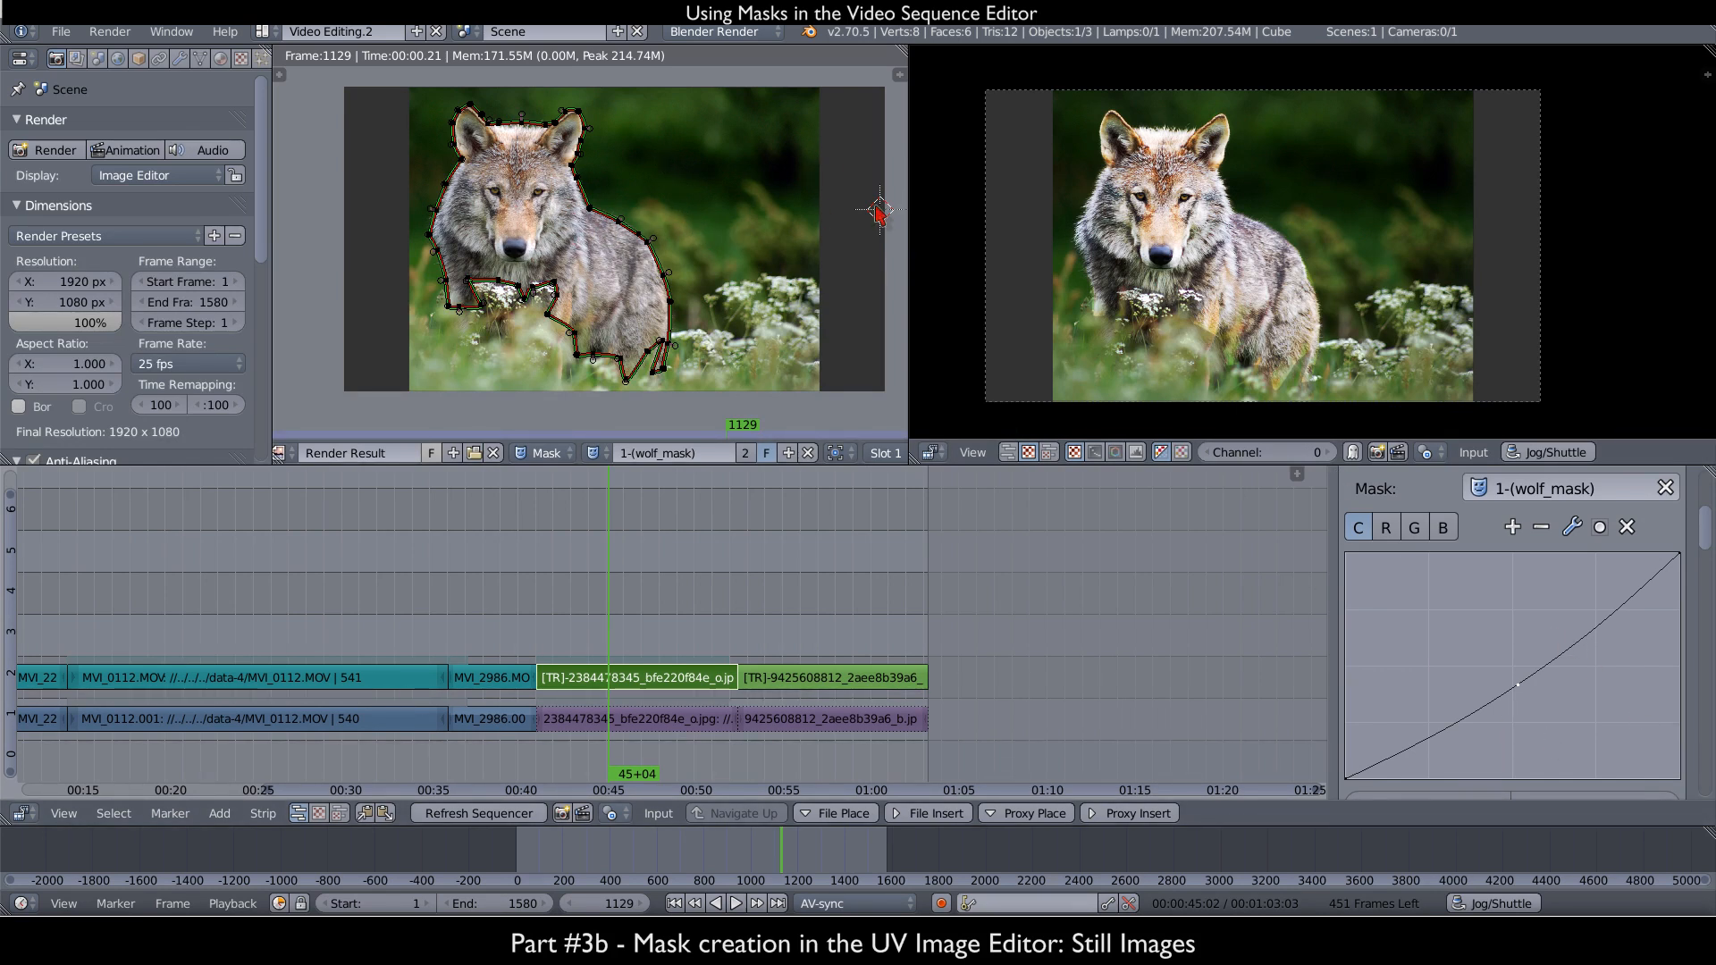
scroll(1403, 228, up, 2)
scroll(1407, 241, down, 1)
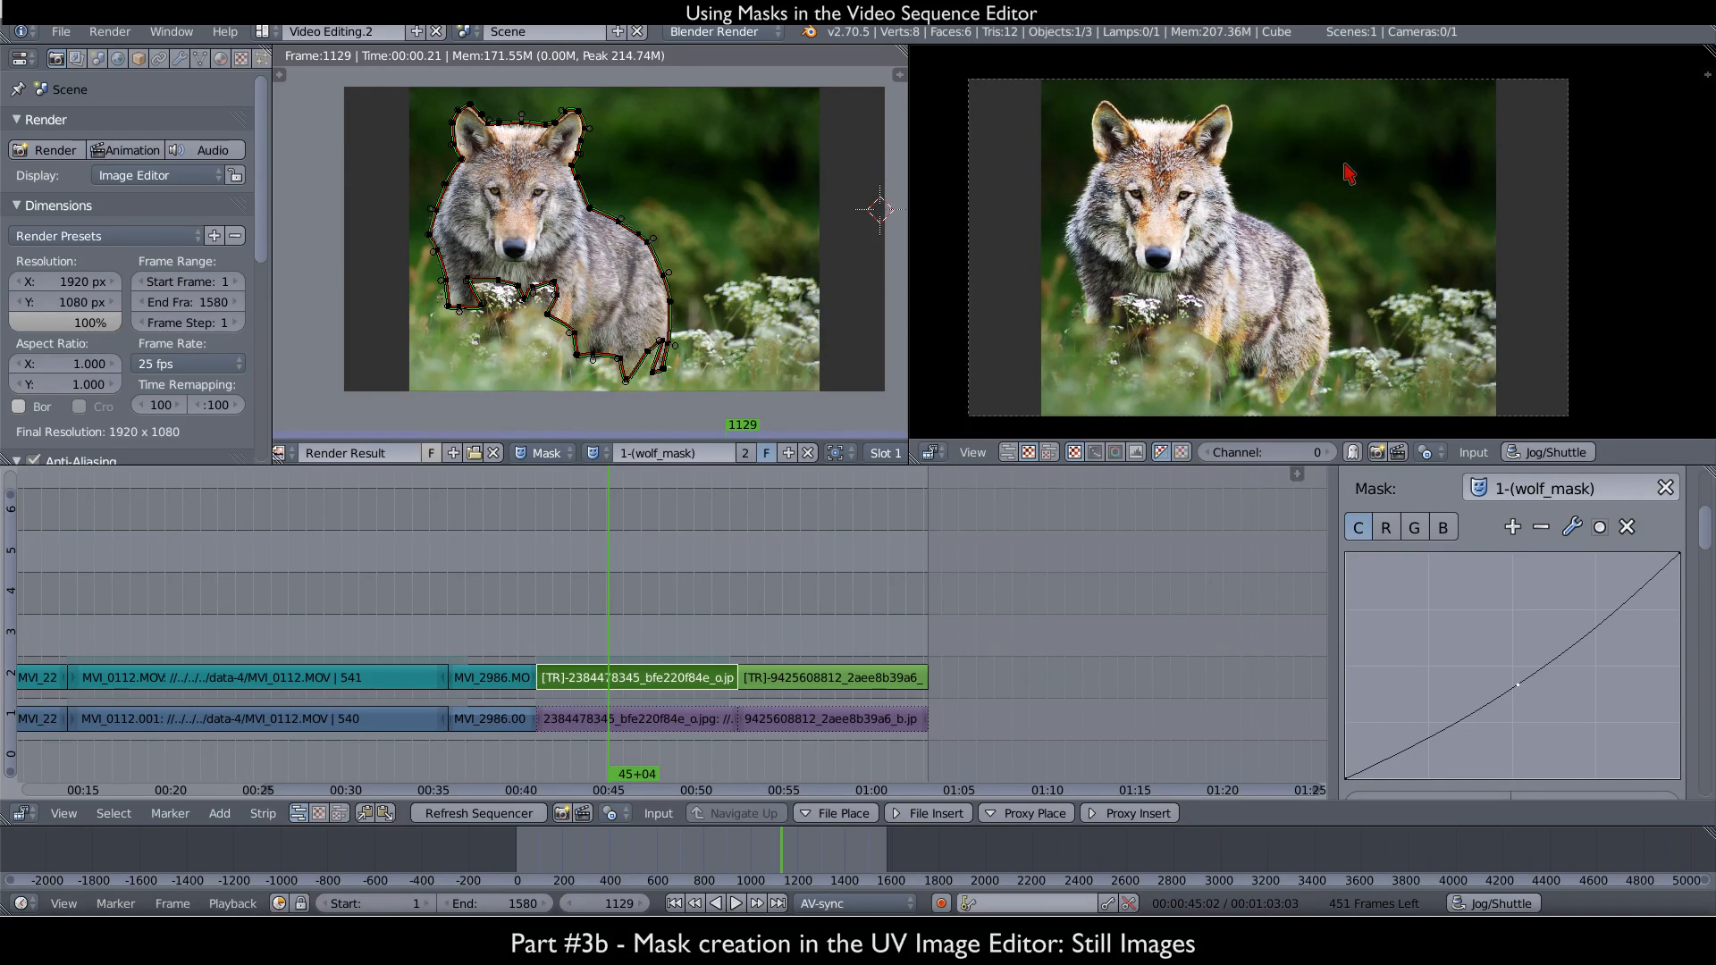
- Mark the dark background in the preview with a Grease Pencil stroke and delete the stroke's layer
drag(1402, 175, 1434, 265)
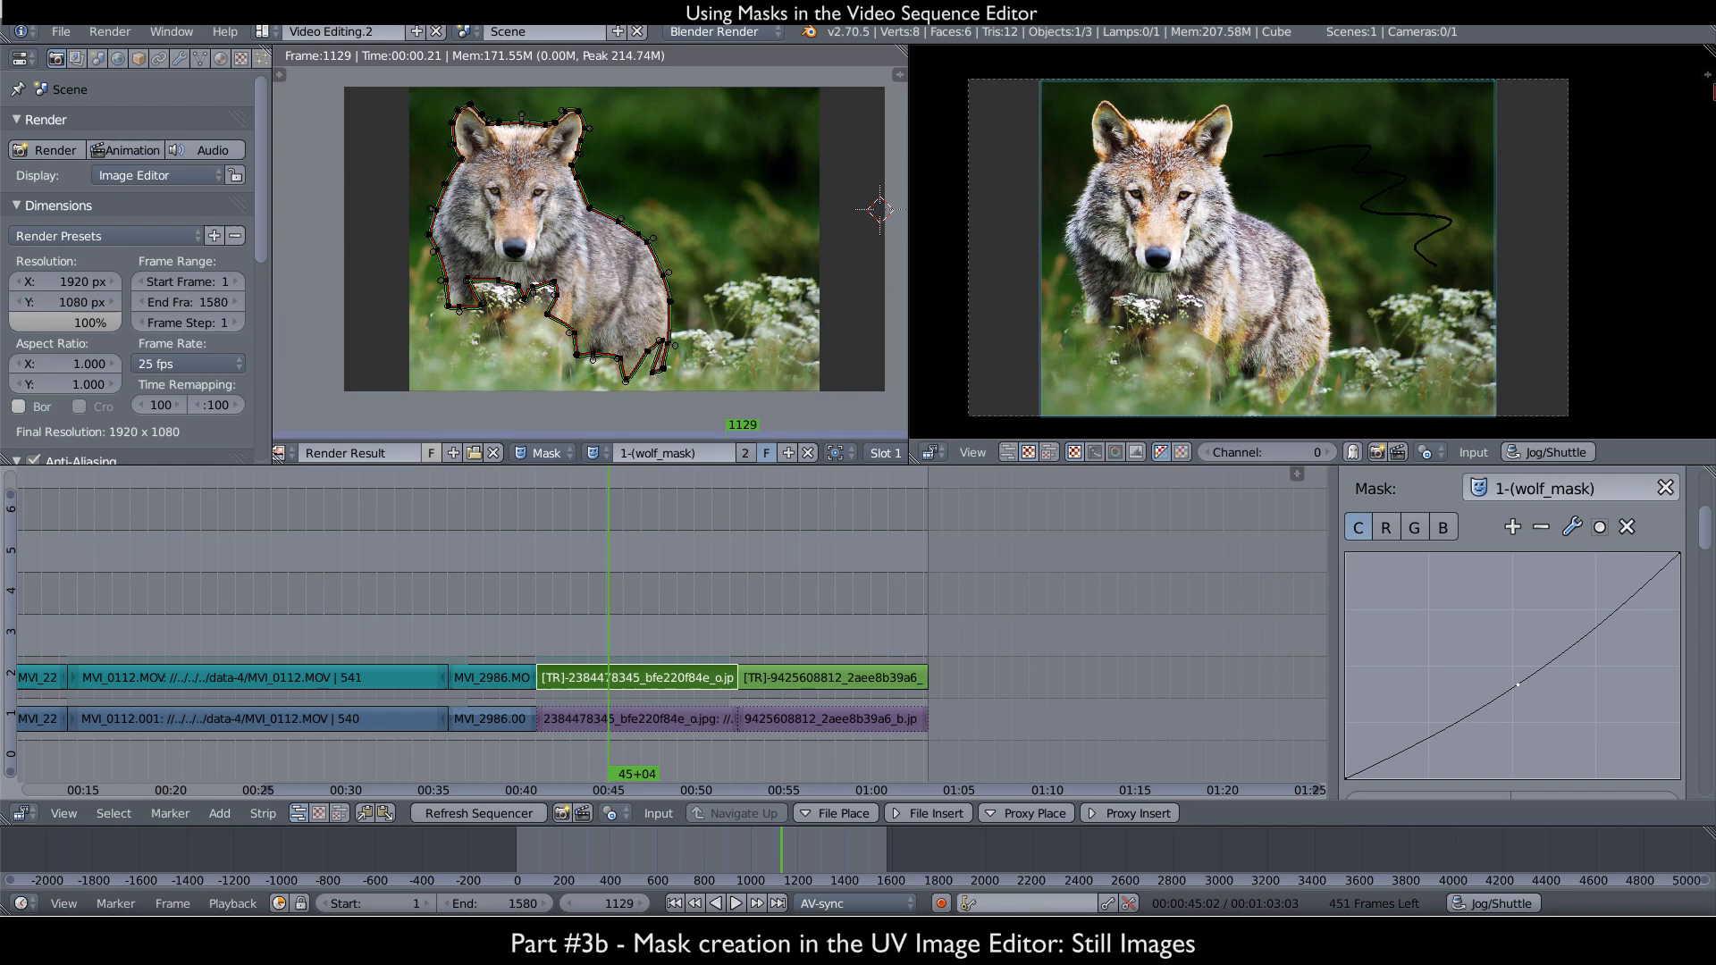
click(1708, 75)
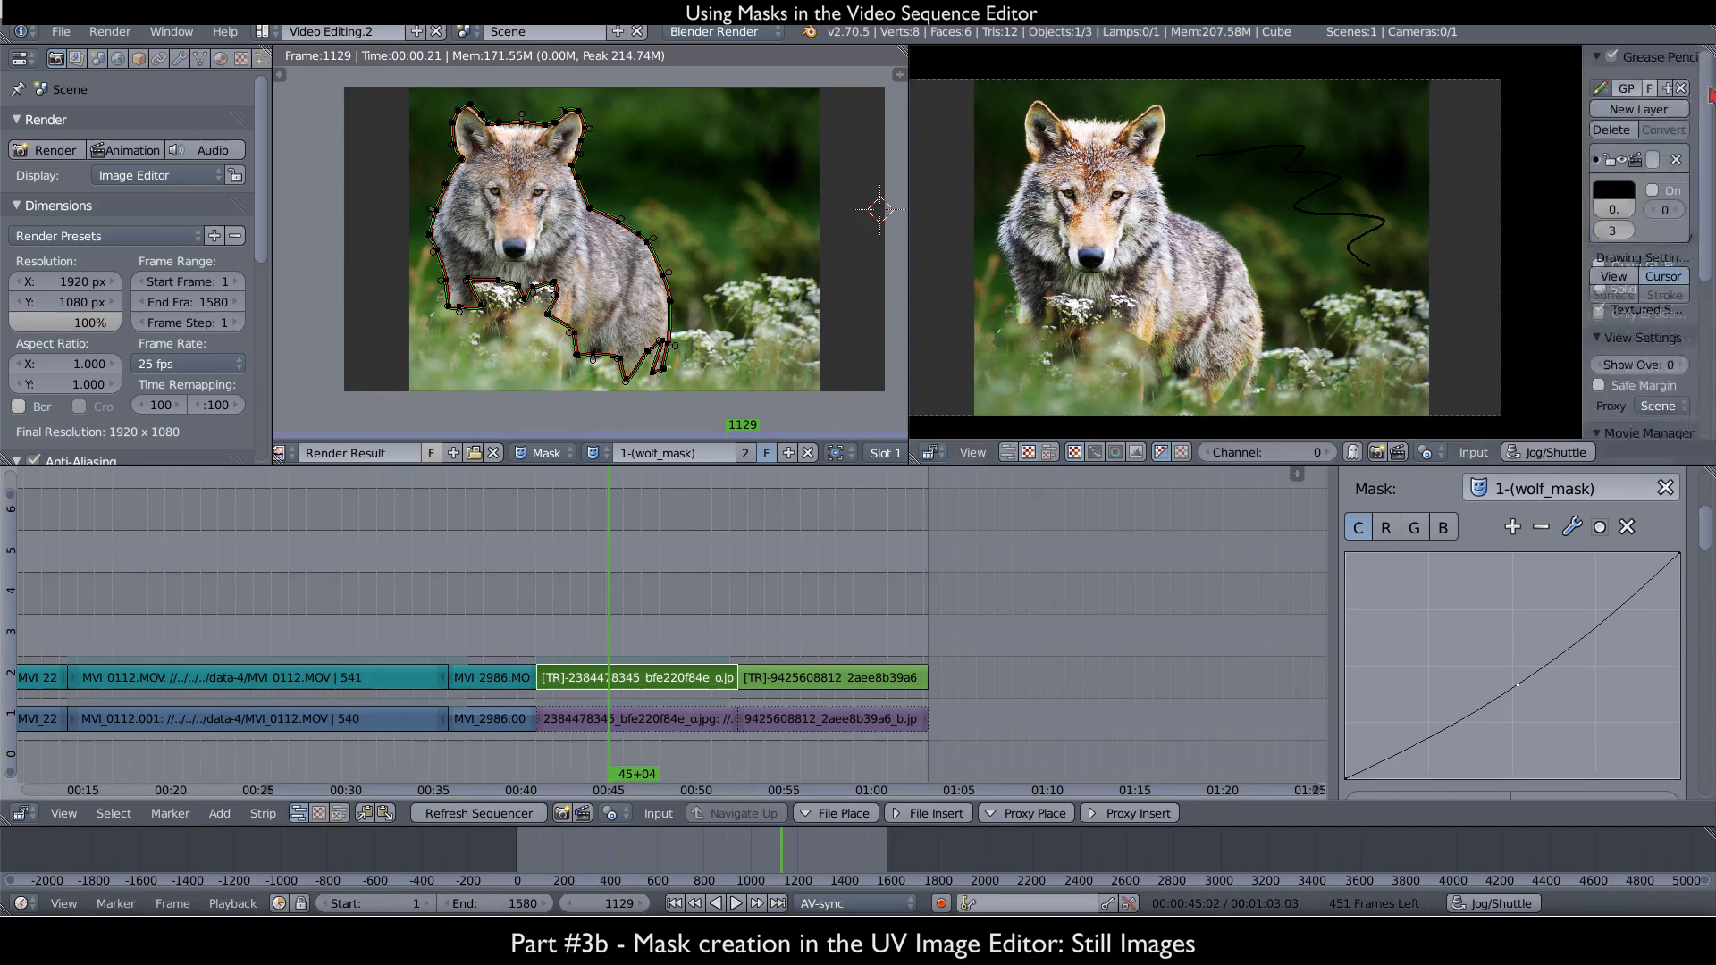
click(1676, 161)
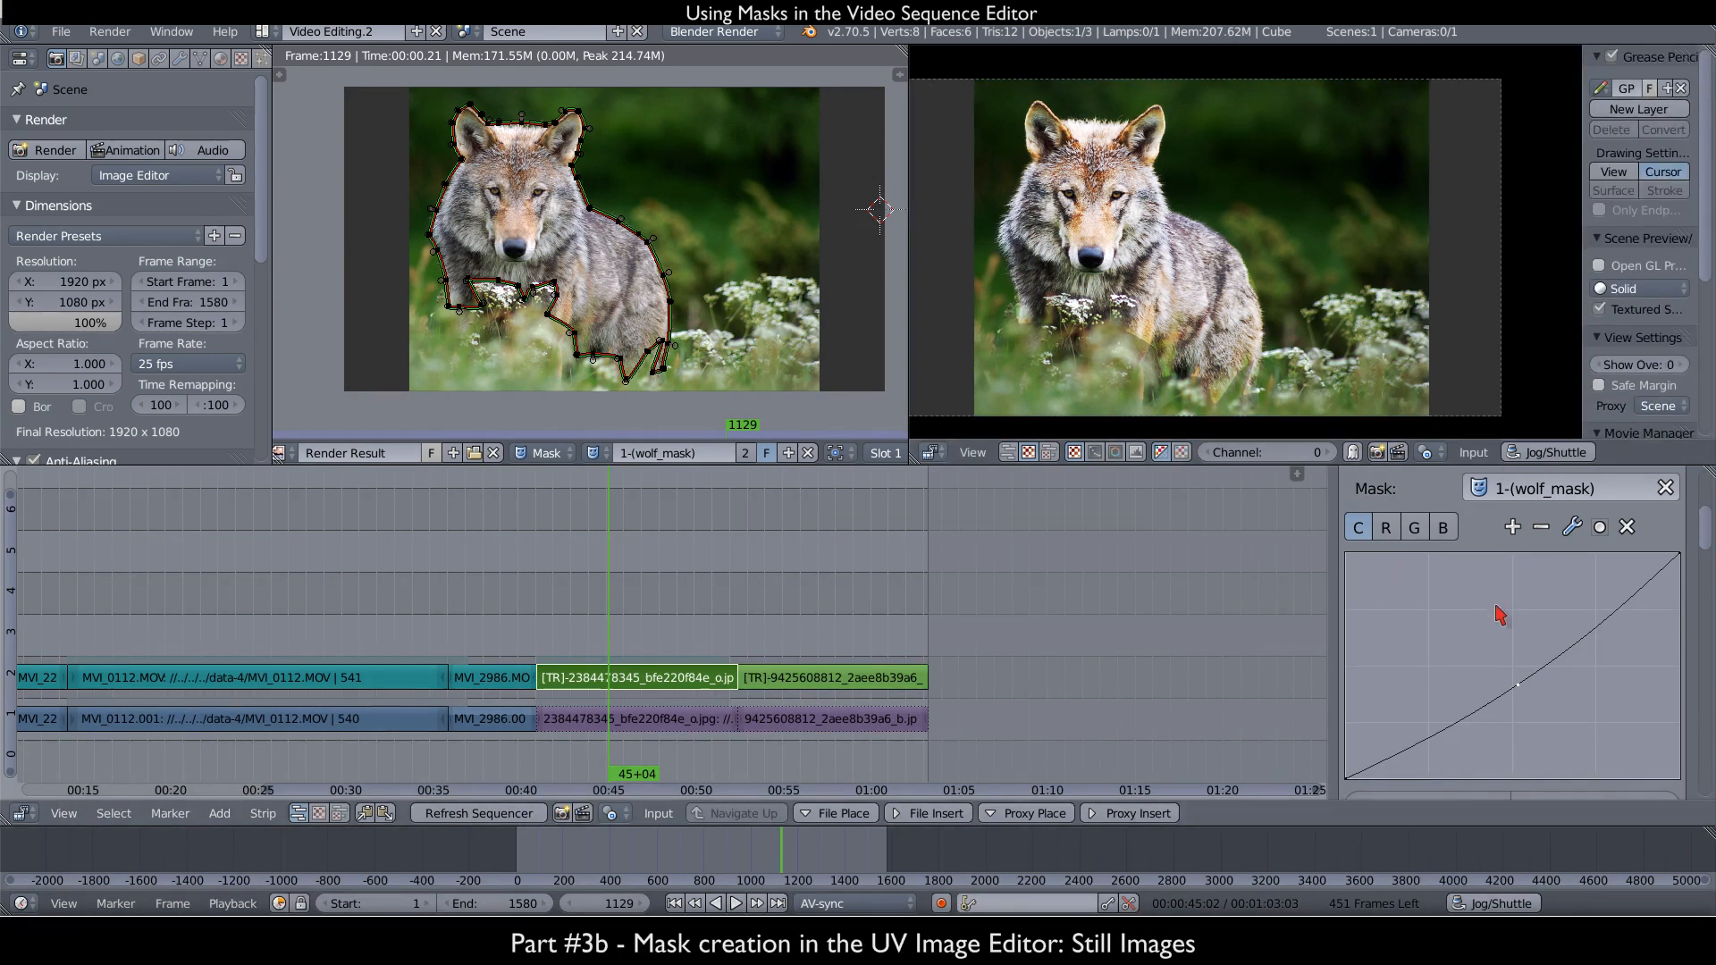
- Add a lower point at X 0.25830, Y 0.10870 to the bg curve and maximise the preview to inspect the wolf
scroll(1499, 615, down, 3)
drag(1424, 640, 1430, 647)
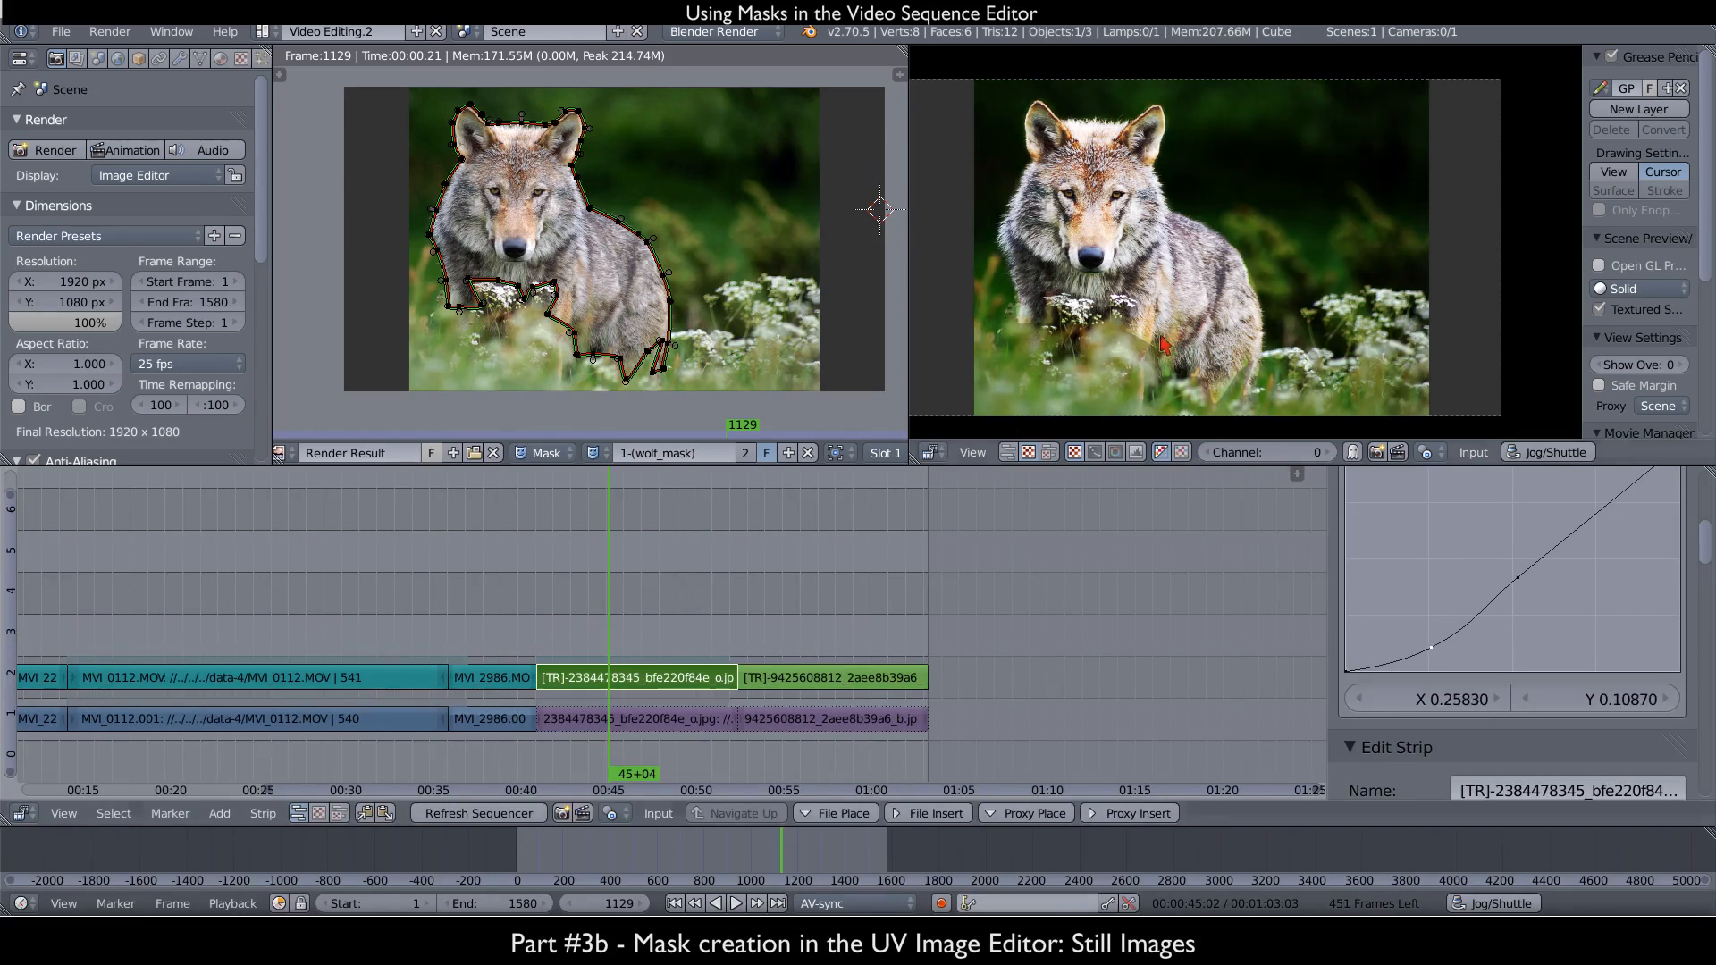
scroll(1153, 351, up, 1)
key(ctrl+space)
scroll(920, 384, up, 2)
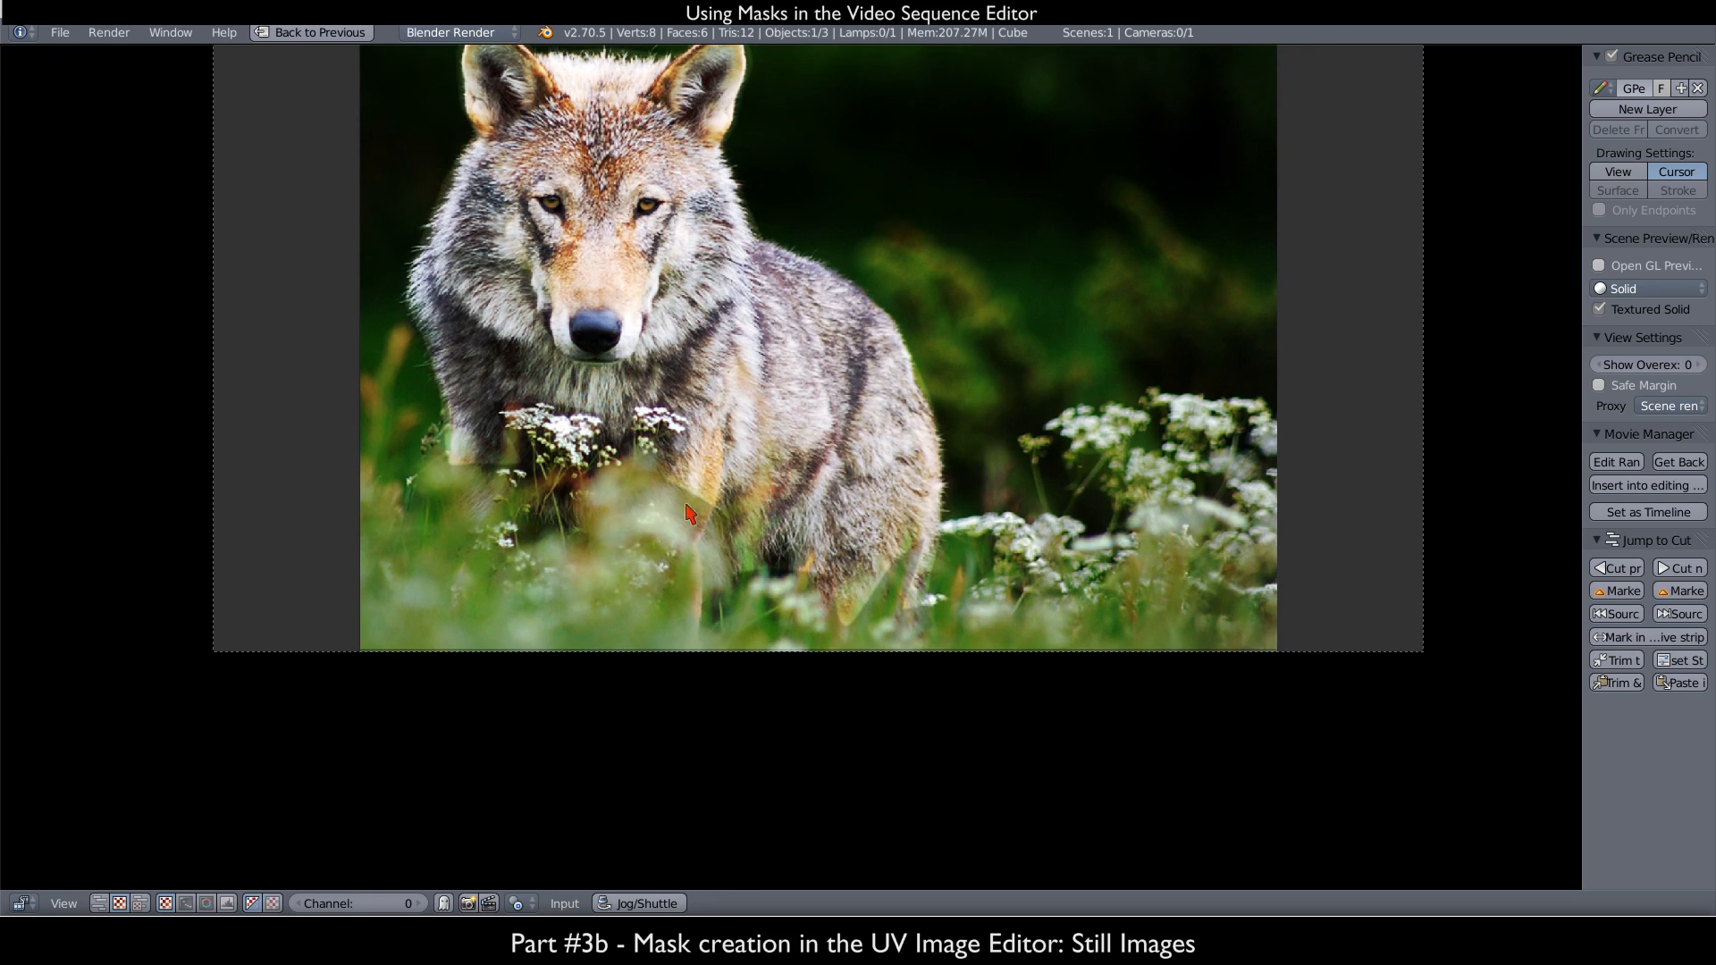
- Mark the grassy edges around the wolf's legs with Grease Pencil strokes and unlink the Grease Pencil data from the preview
drag(680, 491, 735, 517)
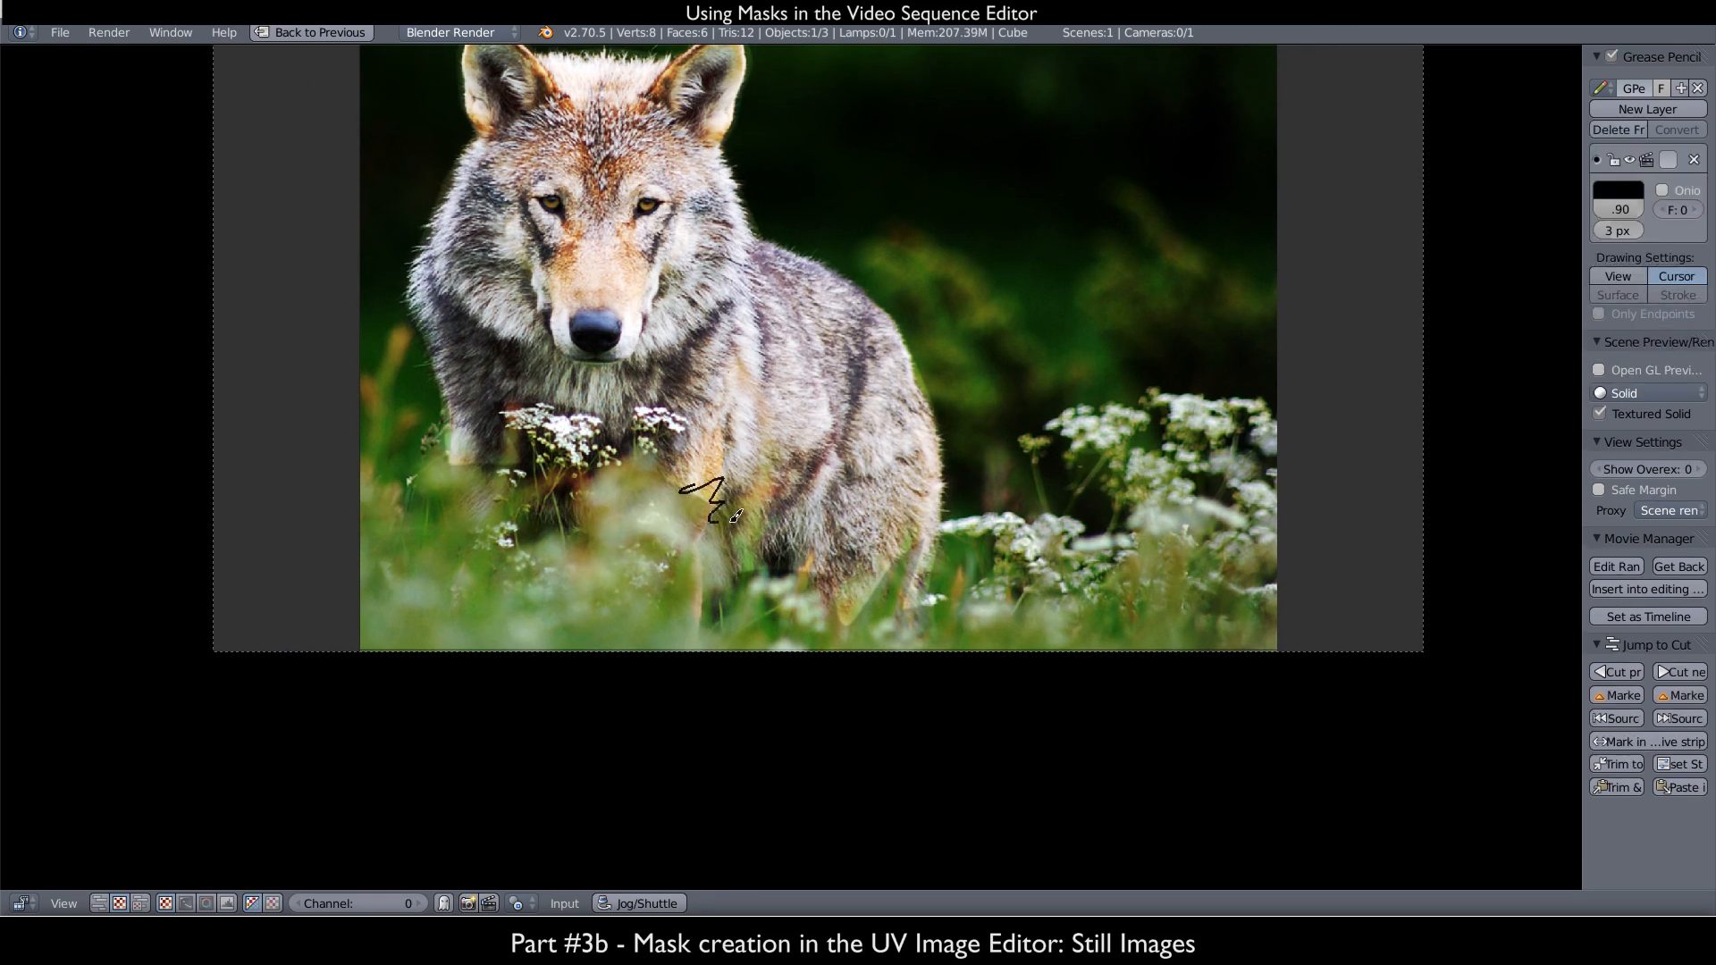
mouse_move(765, 577)
mouse_down()
mouse_move(809, 621)
mouse_move(836, 559)
mouse_move(943, 556)
mouse_move(925, 588)
mouse_up()
drag(450, 462, 434, 471)
middle_drag(682, 150, 712, 276)
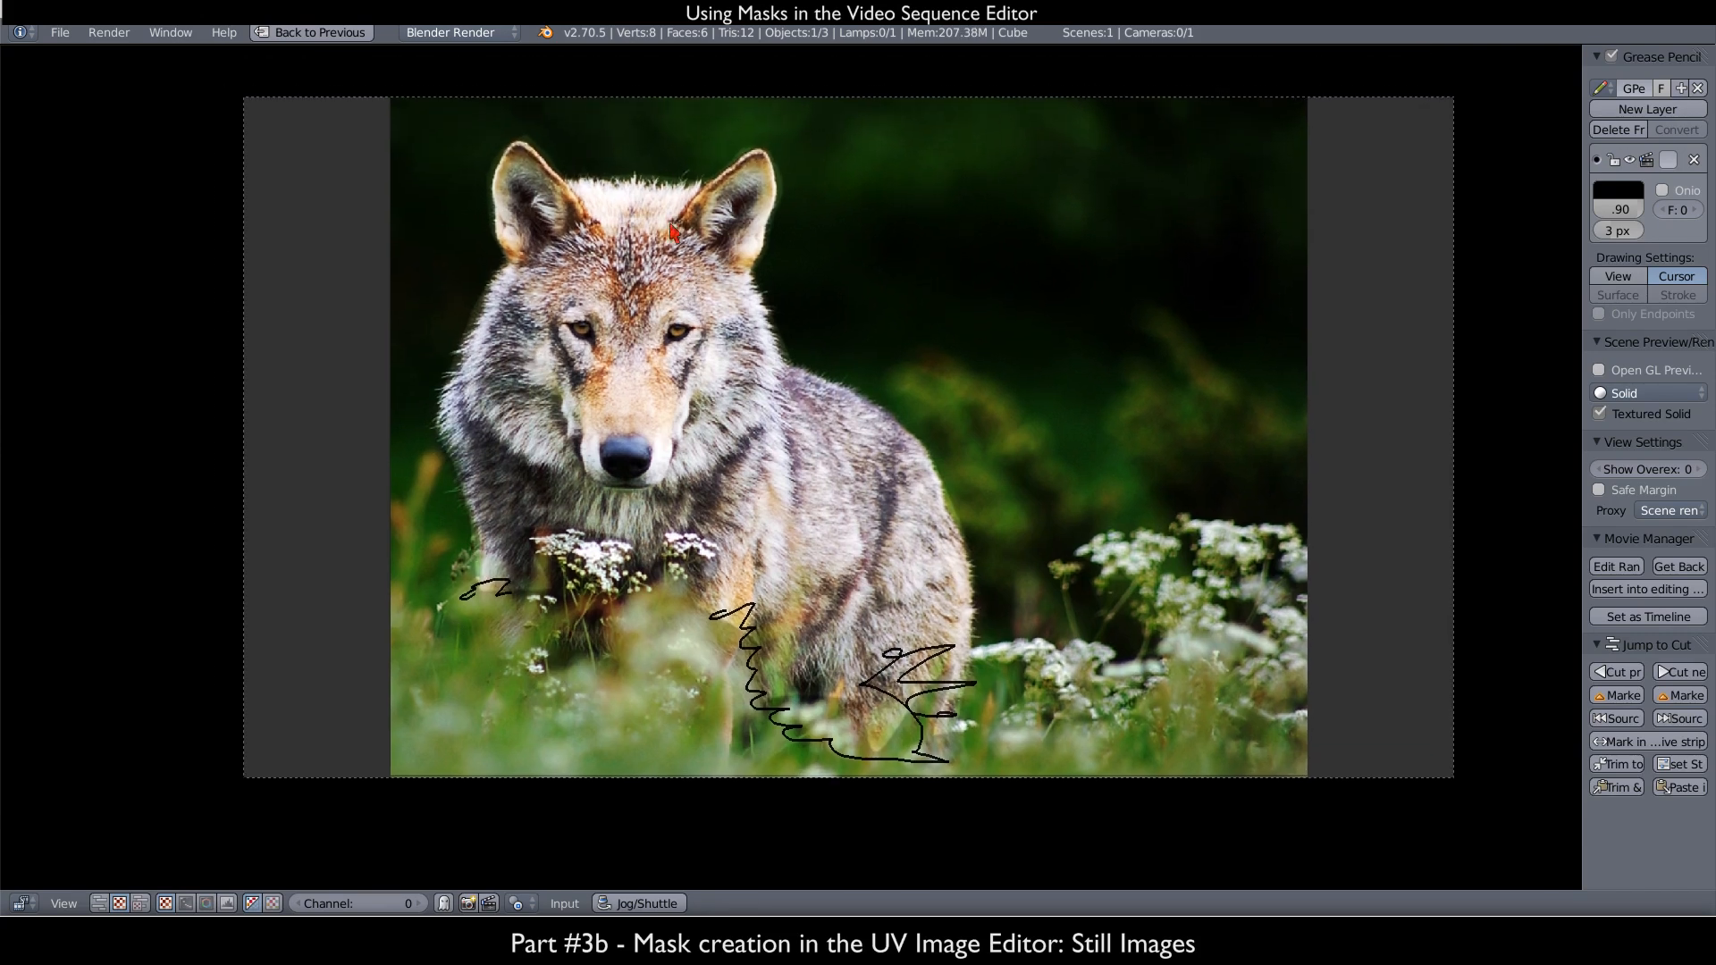
scroll(665, 210, up, 2)
middle_drag(680, 187, 736, 236)
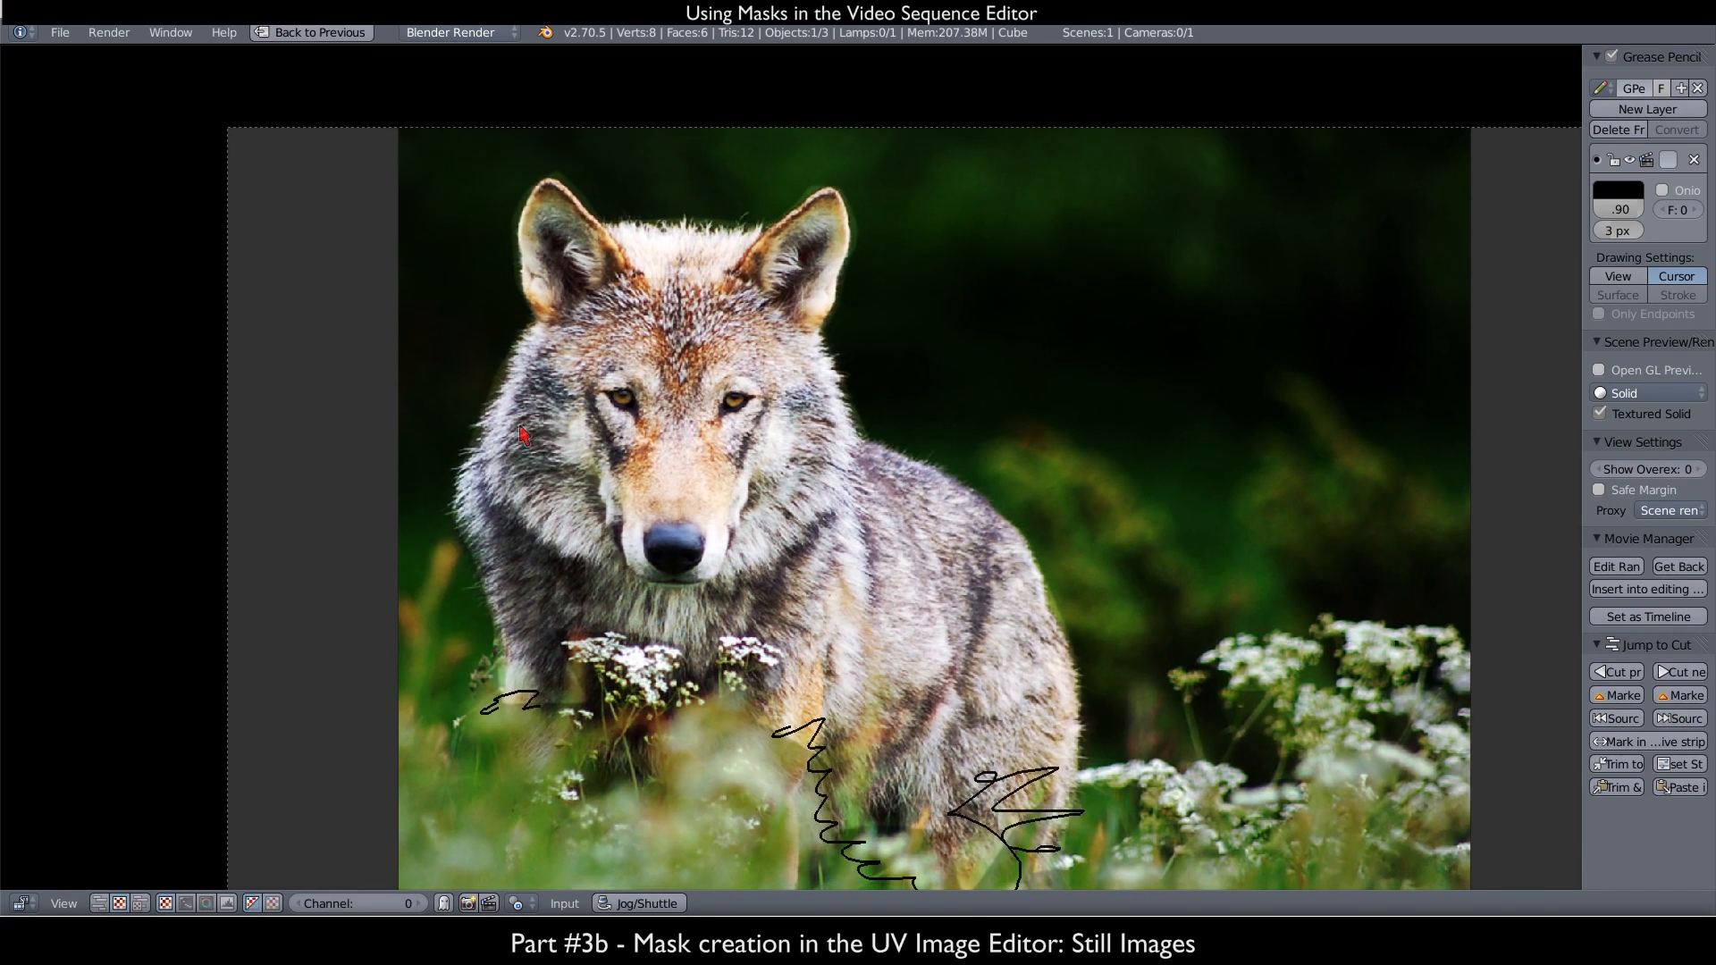
drag(1580, 254, 1435, 254)
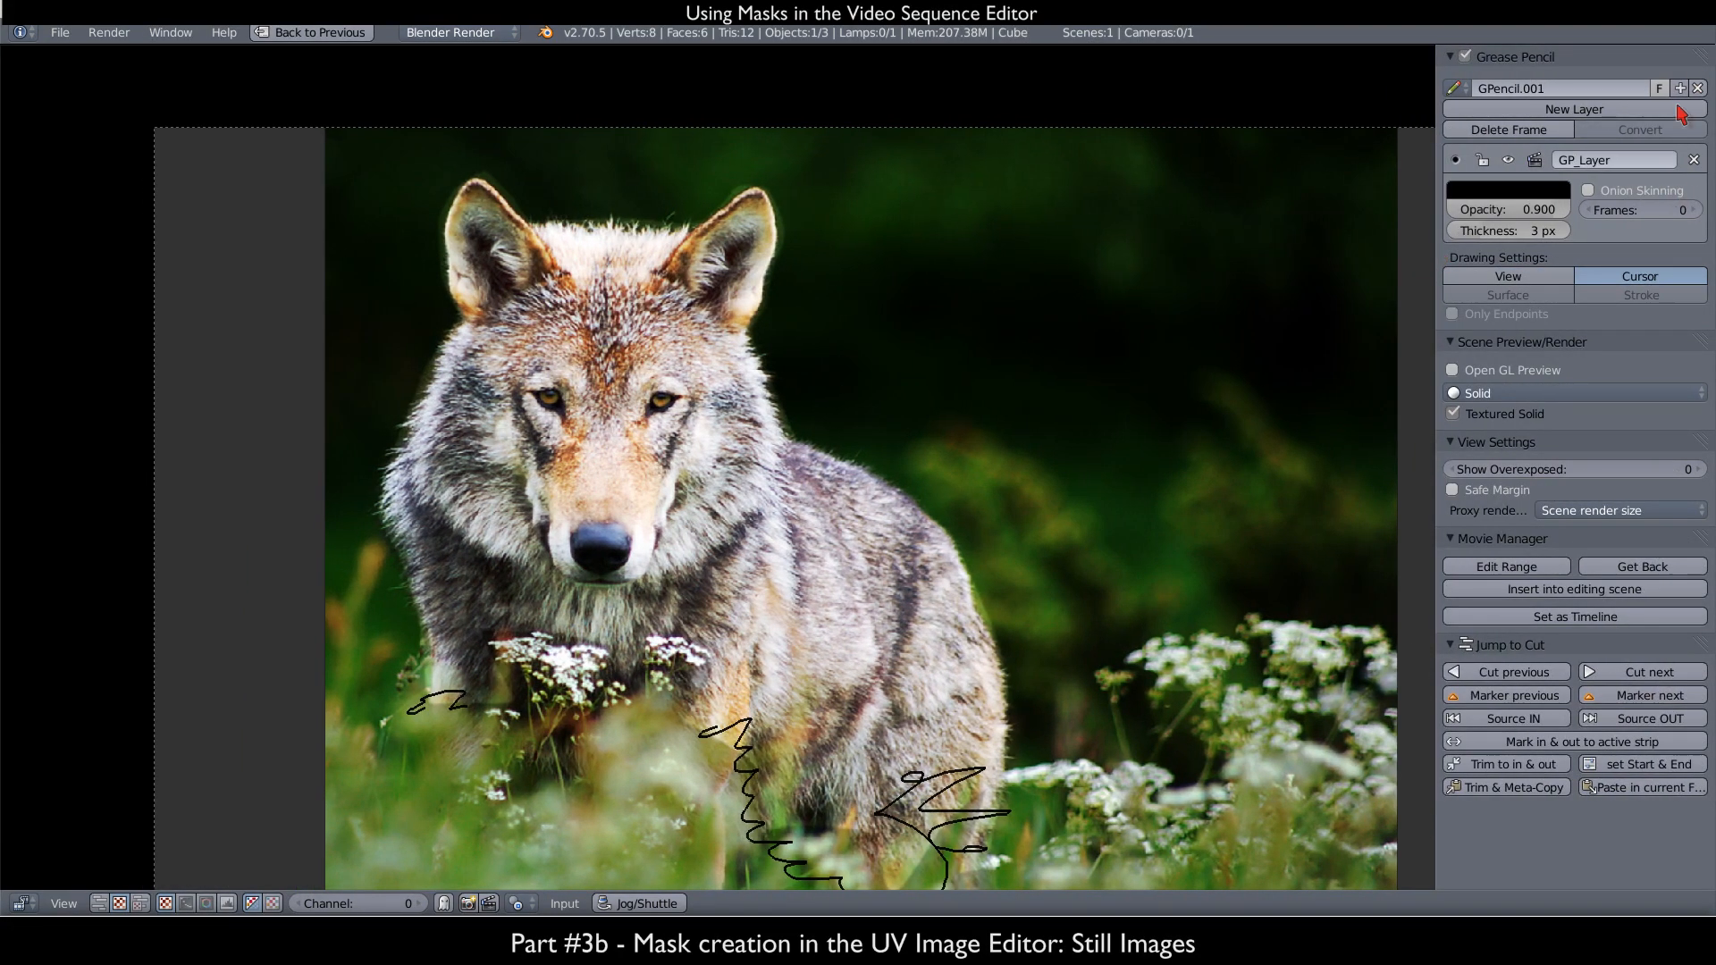
click(1697, 88)
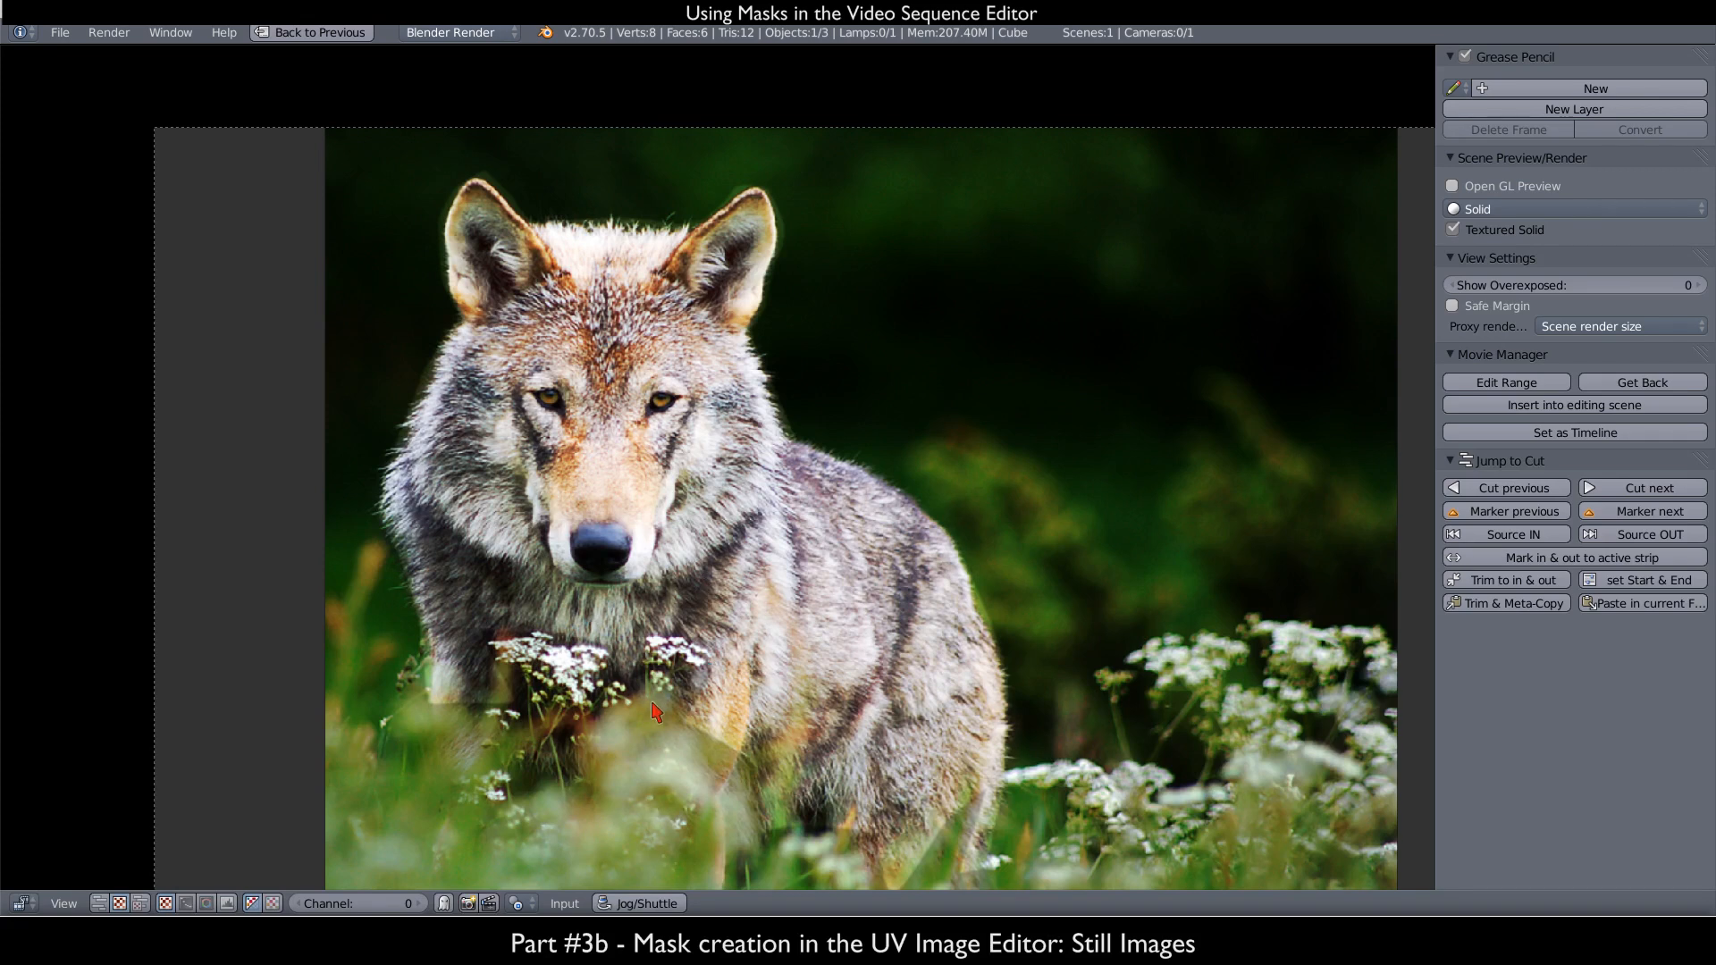
- Restore the full editing layout, close the preview's properties region and fit the whole wolf frame in the preview
key(ctrl+Up)
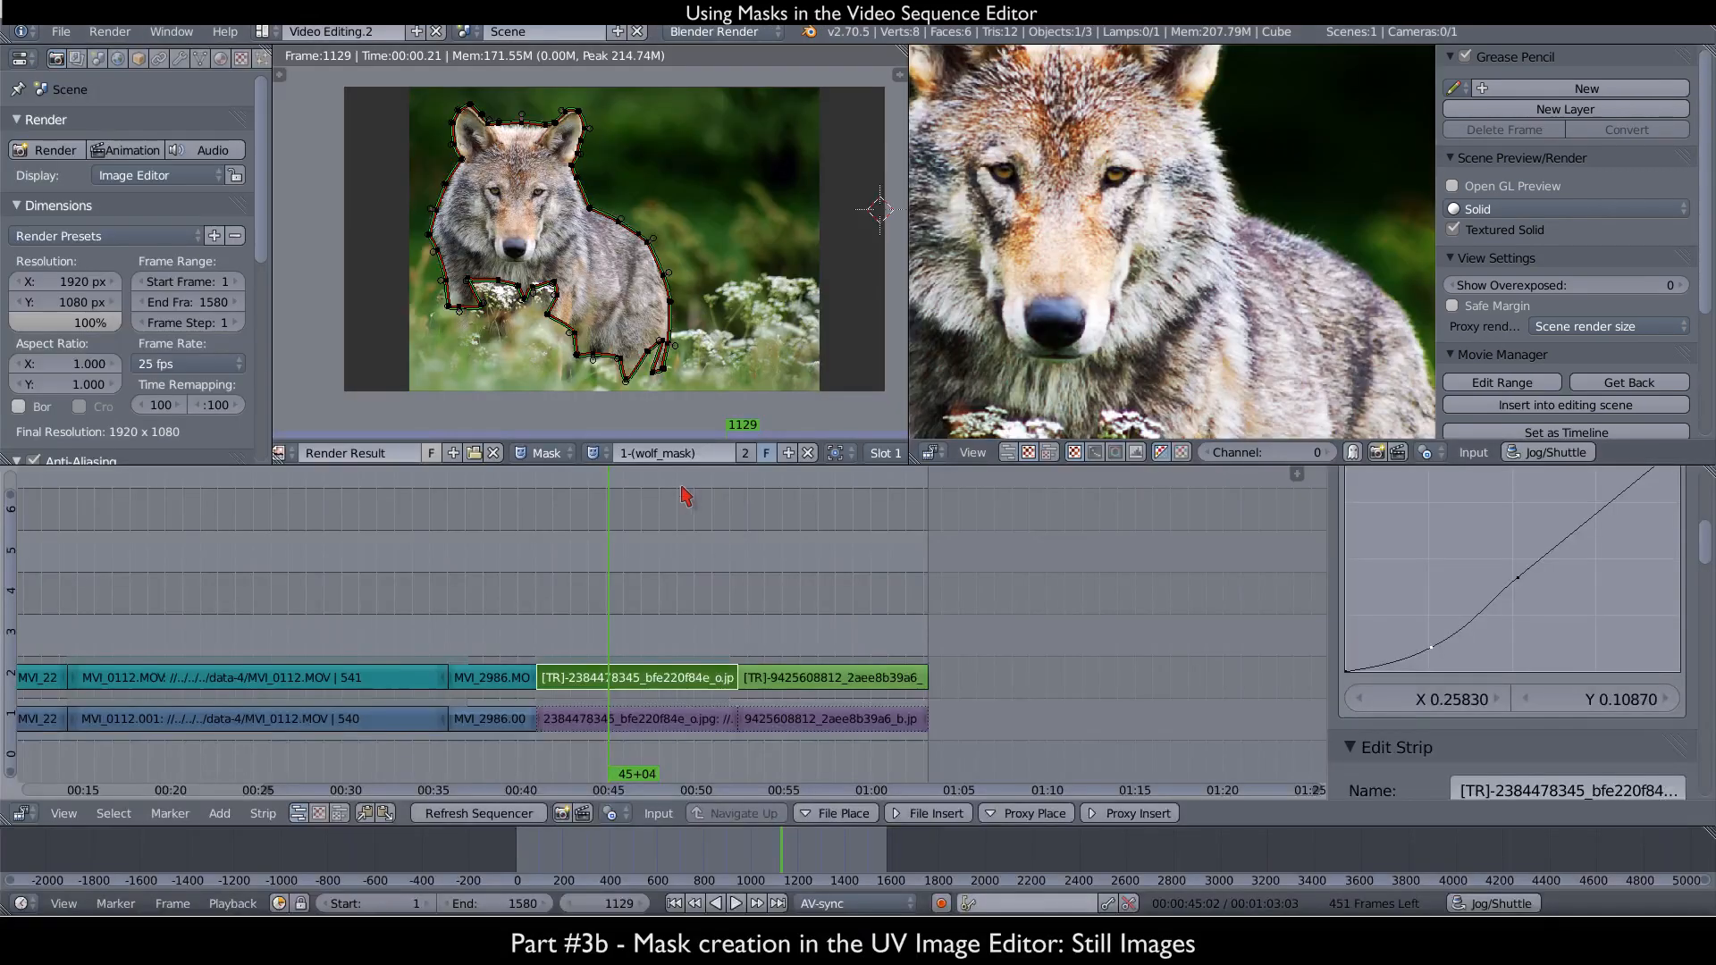
scroll(695, 659, down, 7)
middle_drag(675, 687, 600, 672)
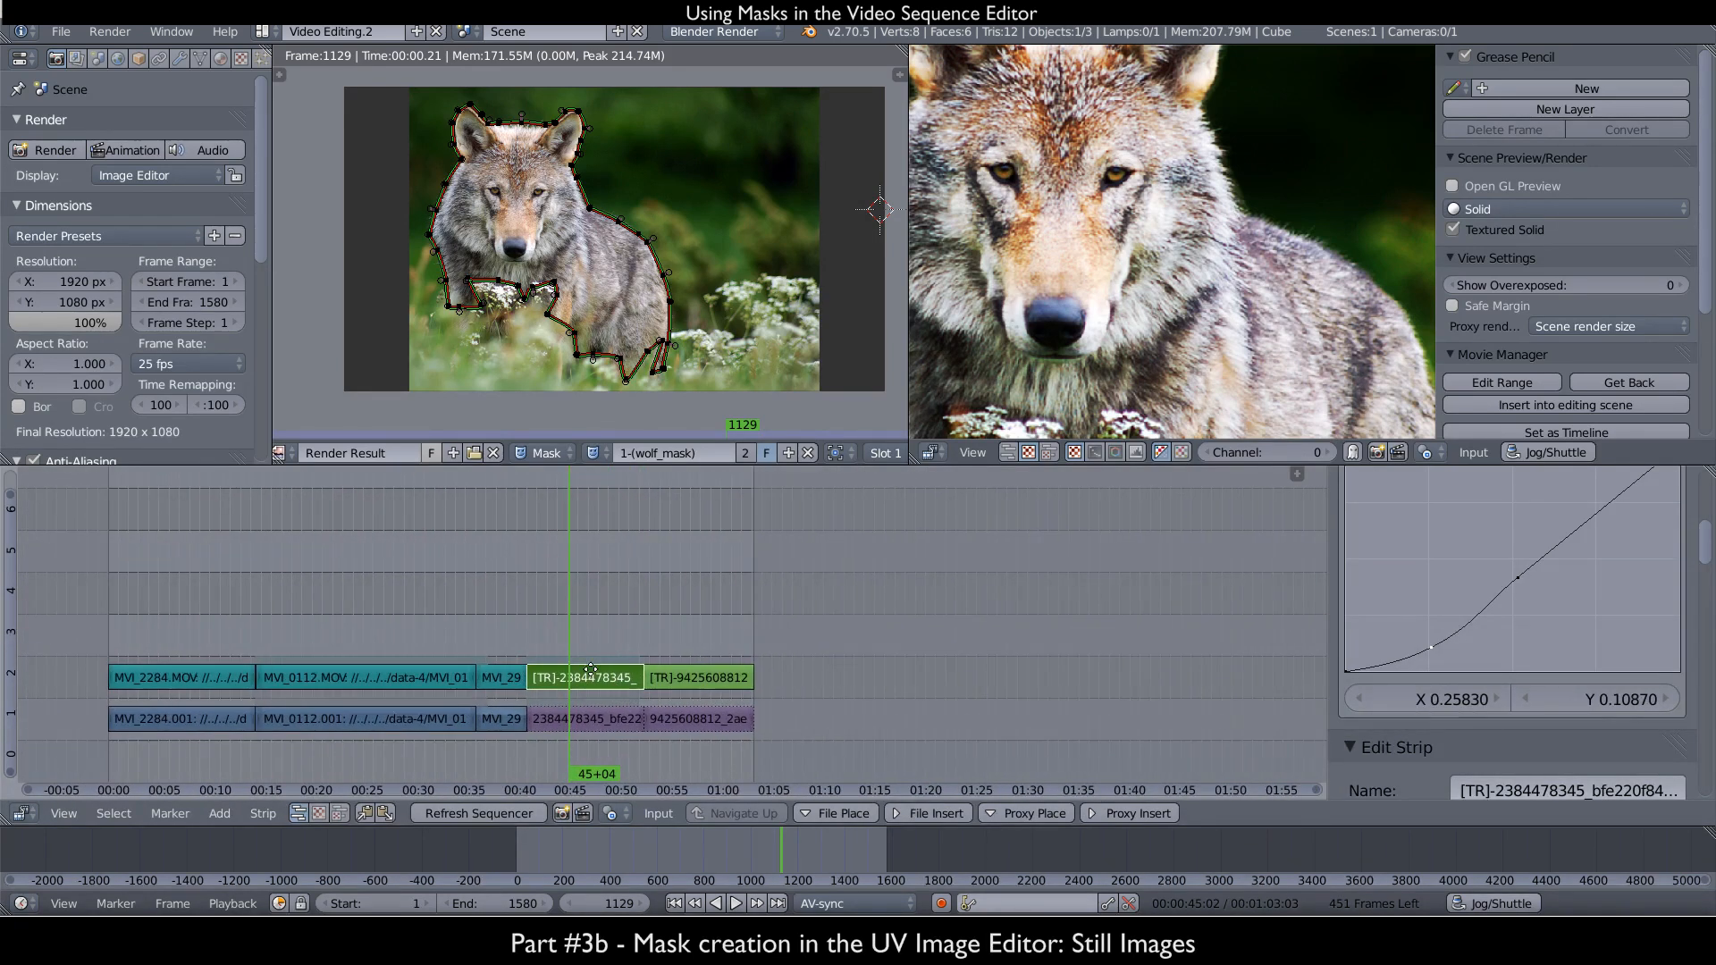
scroll(1099, 234, down, 4)
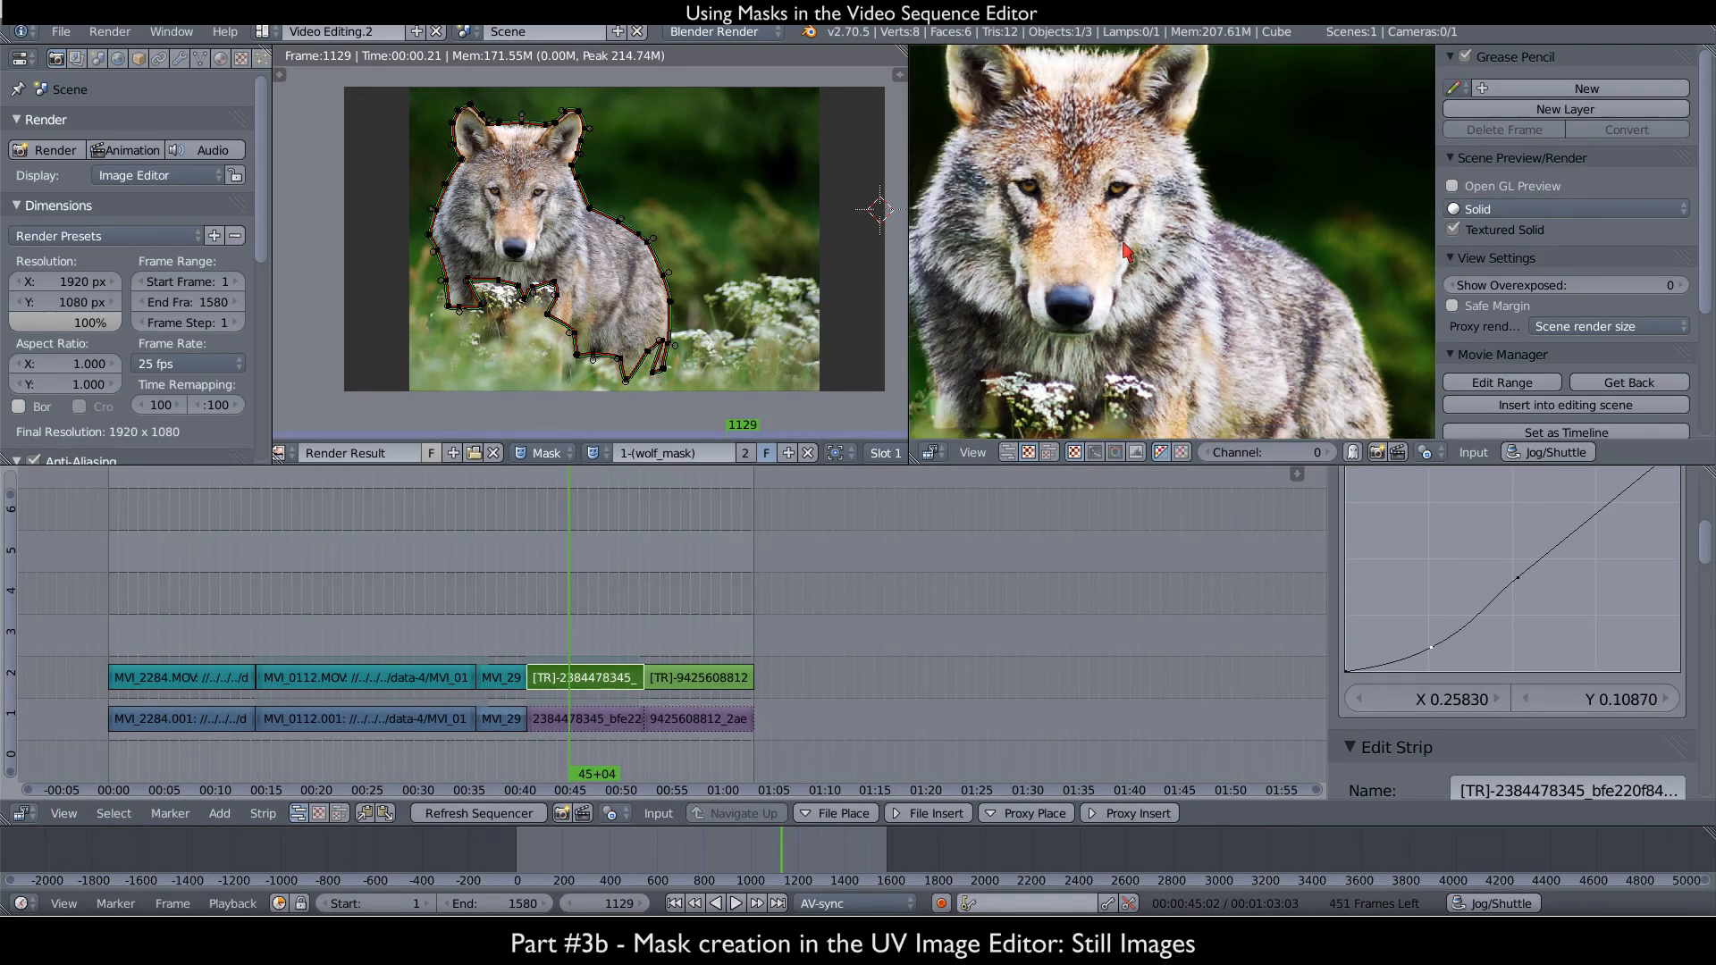
drag(1432, 225, 1698, 217)
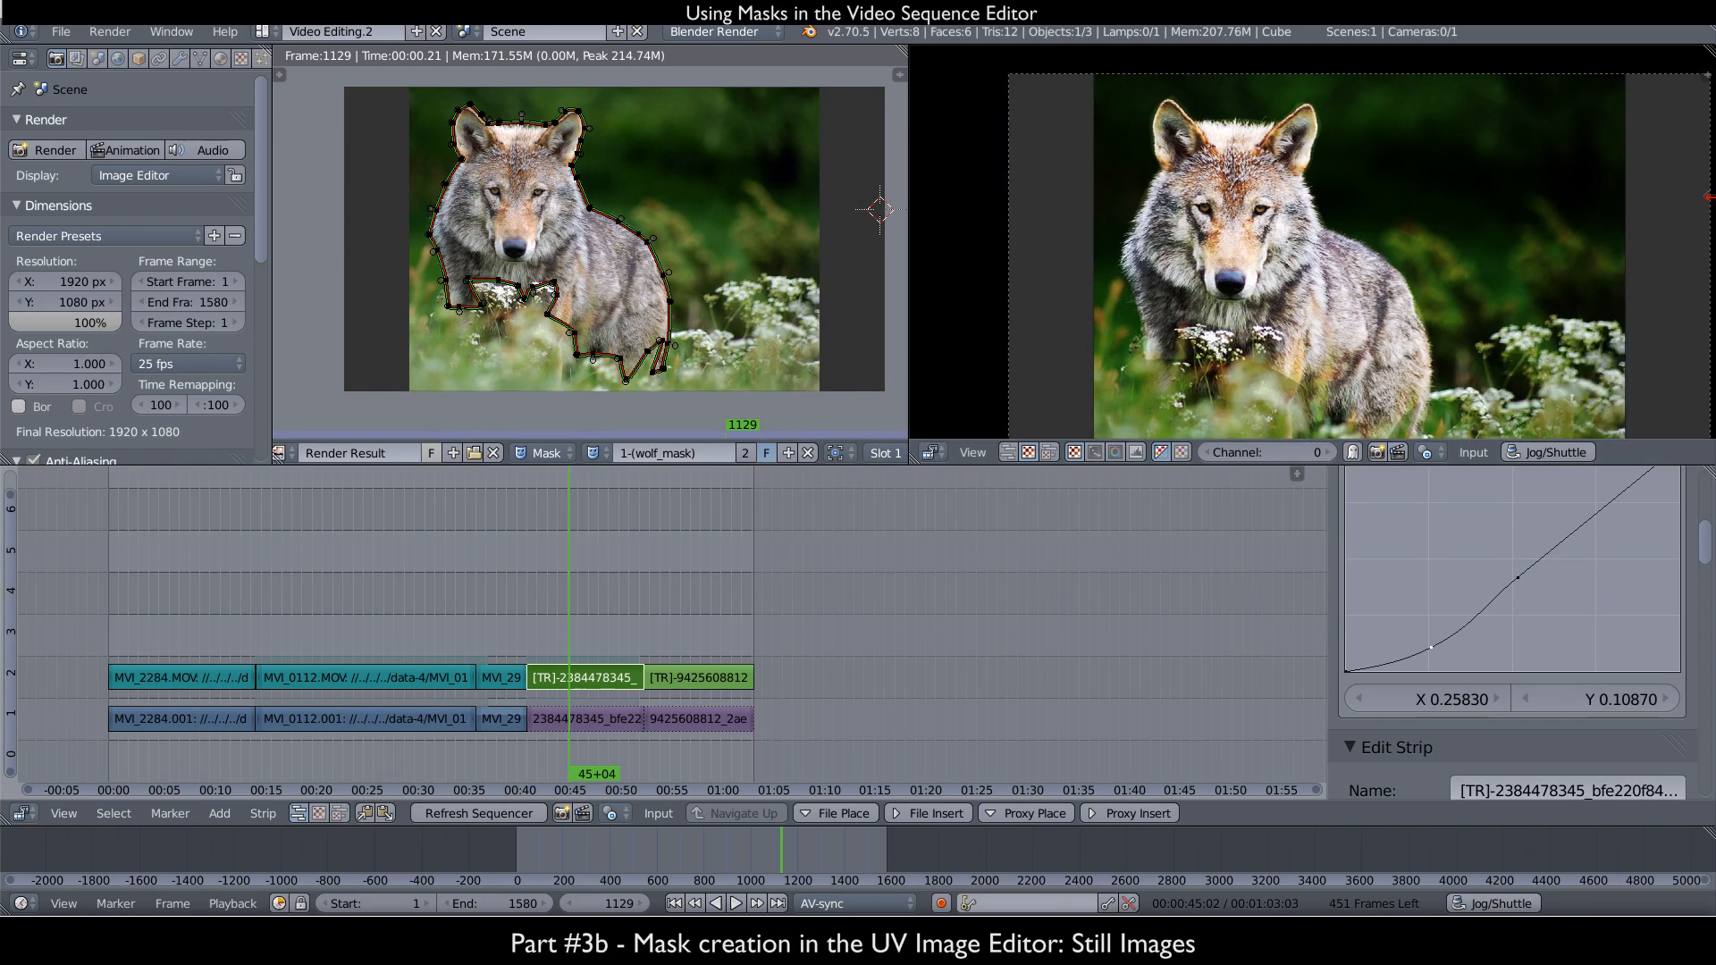
middle_drag(1269, 240, 1239, 194)
key(Home)
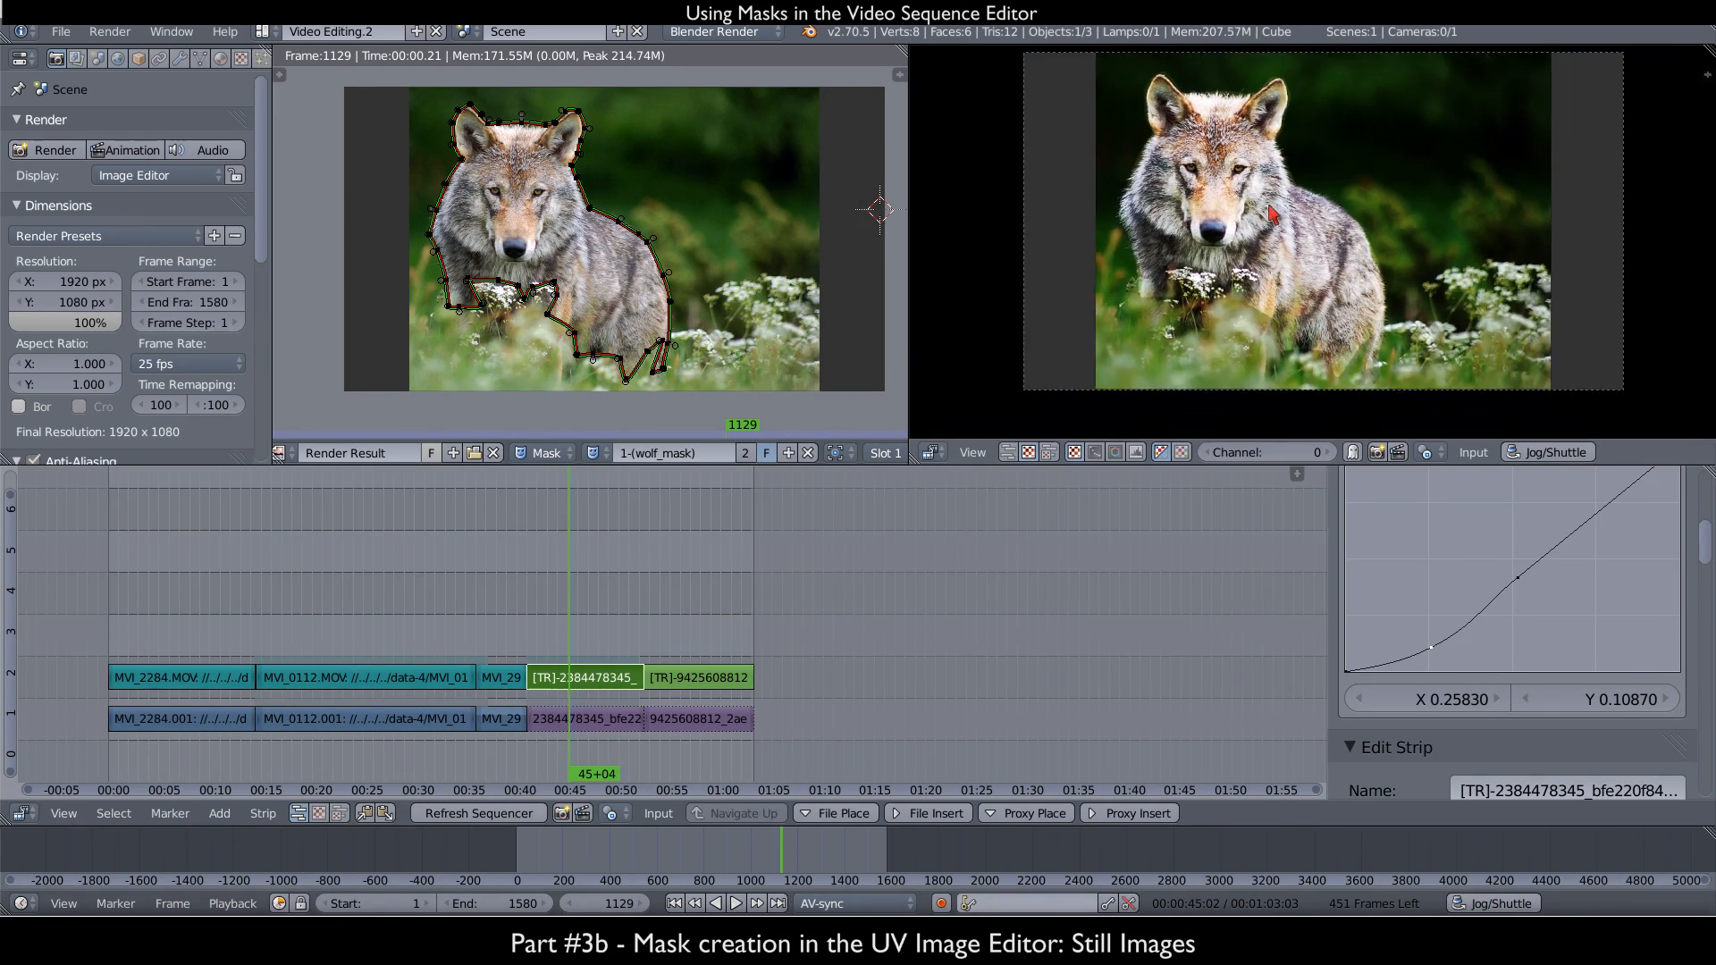
- Move the playhead to frame 1410 on the owl still, select its transform strip and render the frame
click(684, 707)
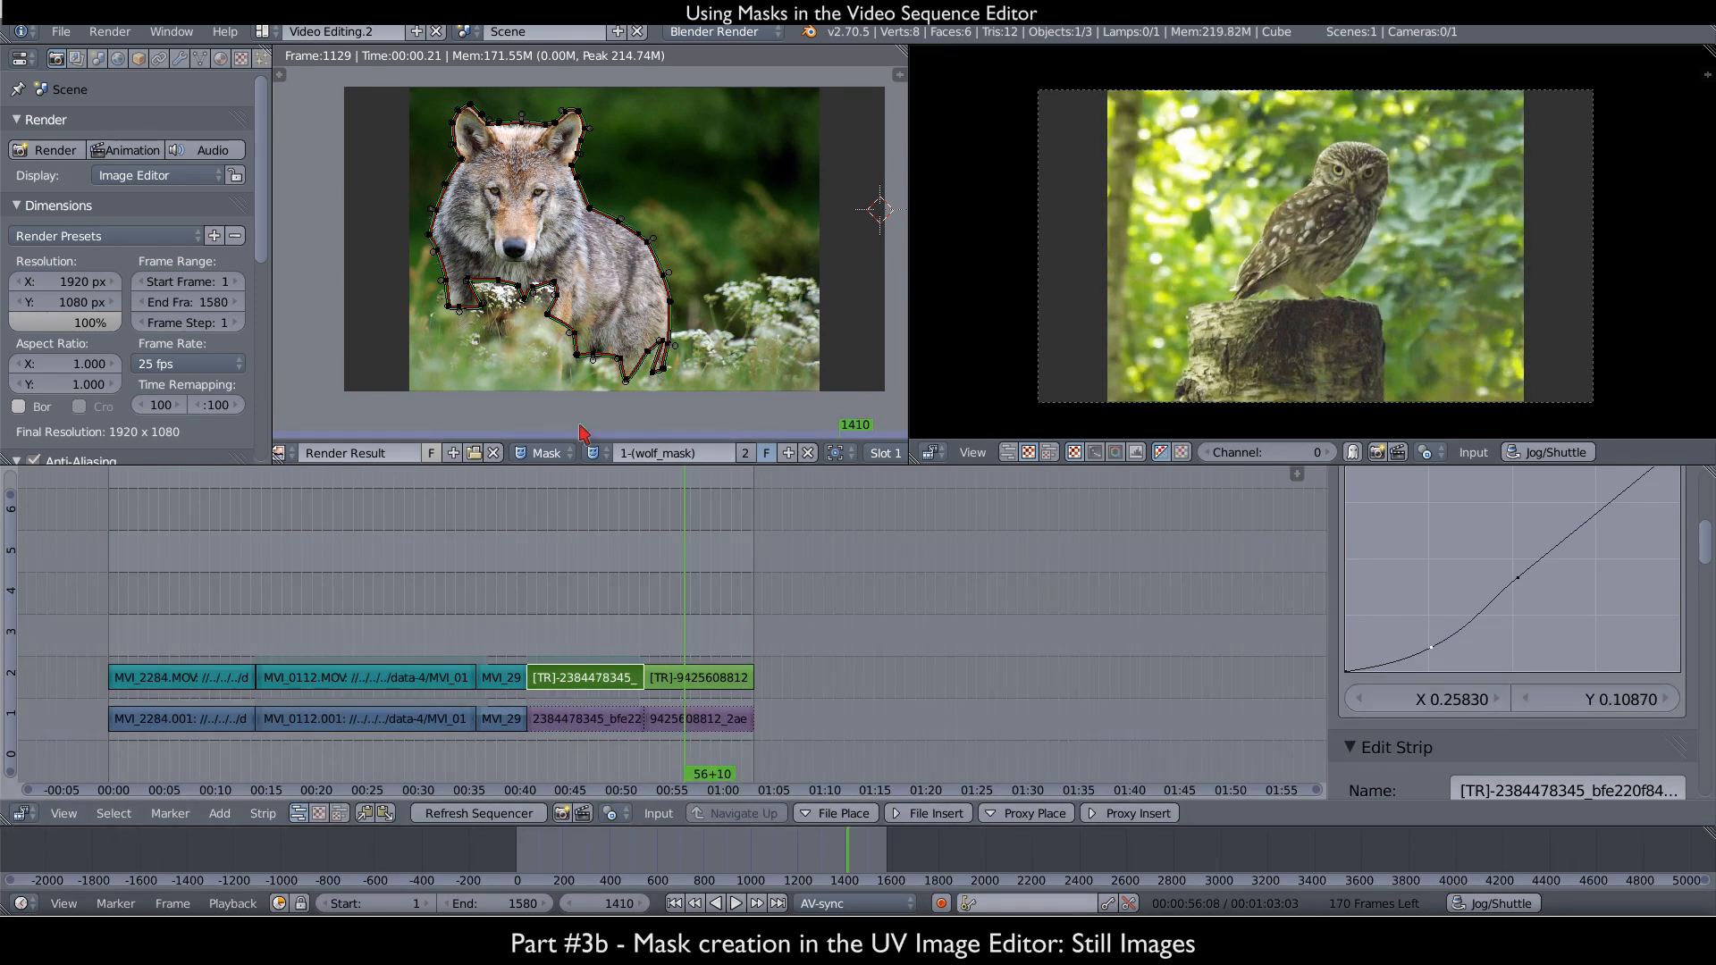
middle_drag(700, 690, 678, 690)
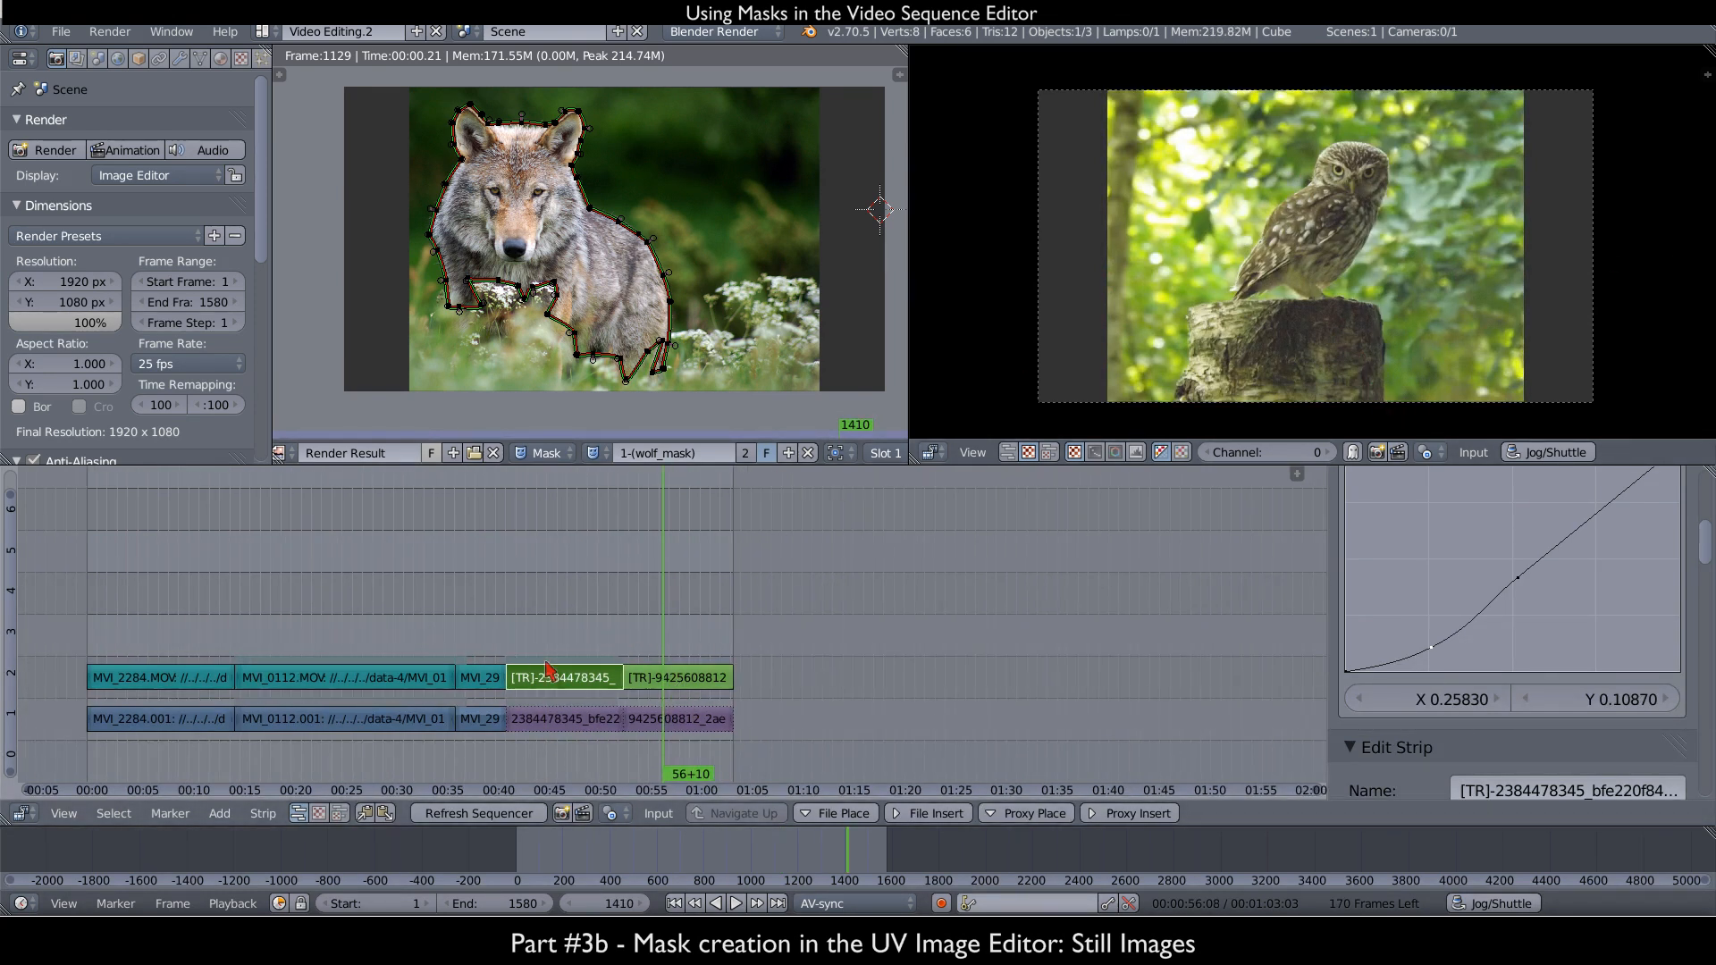
middle_drag(1425, 321, 1347, 298)
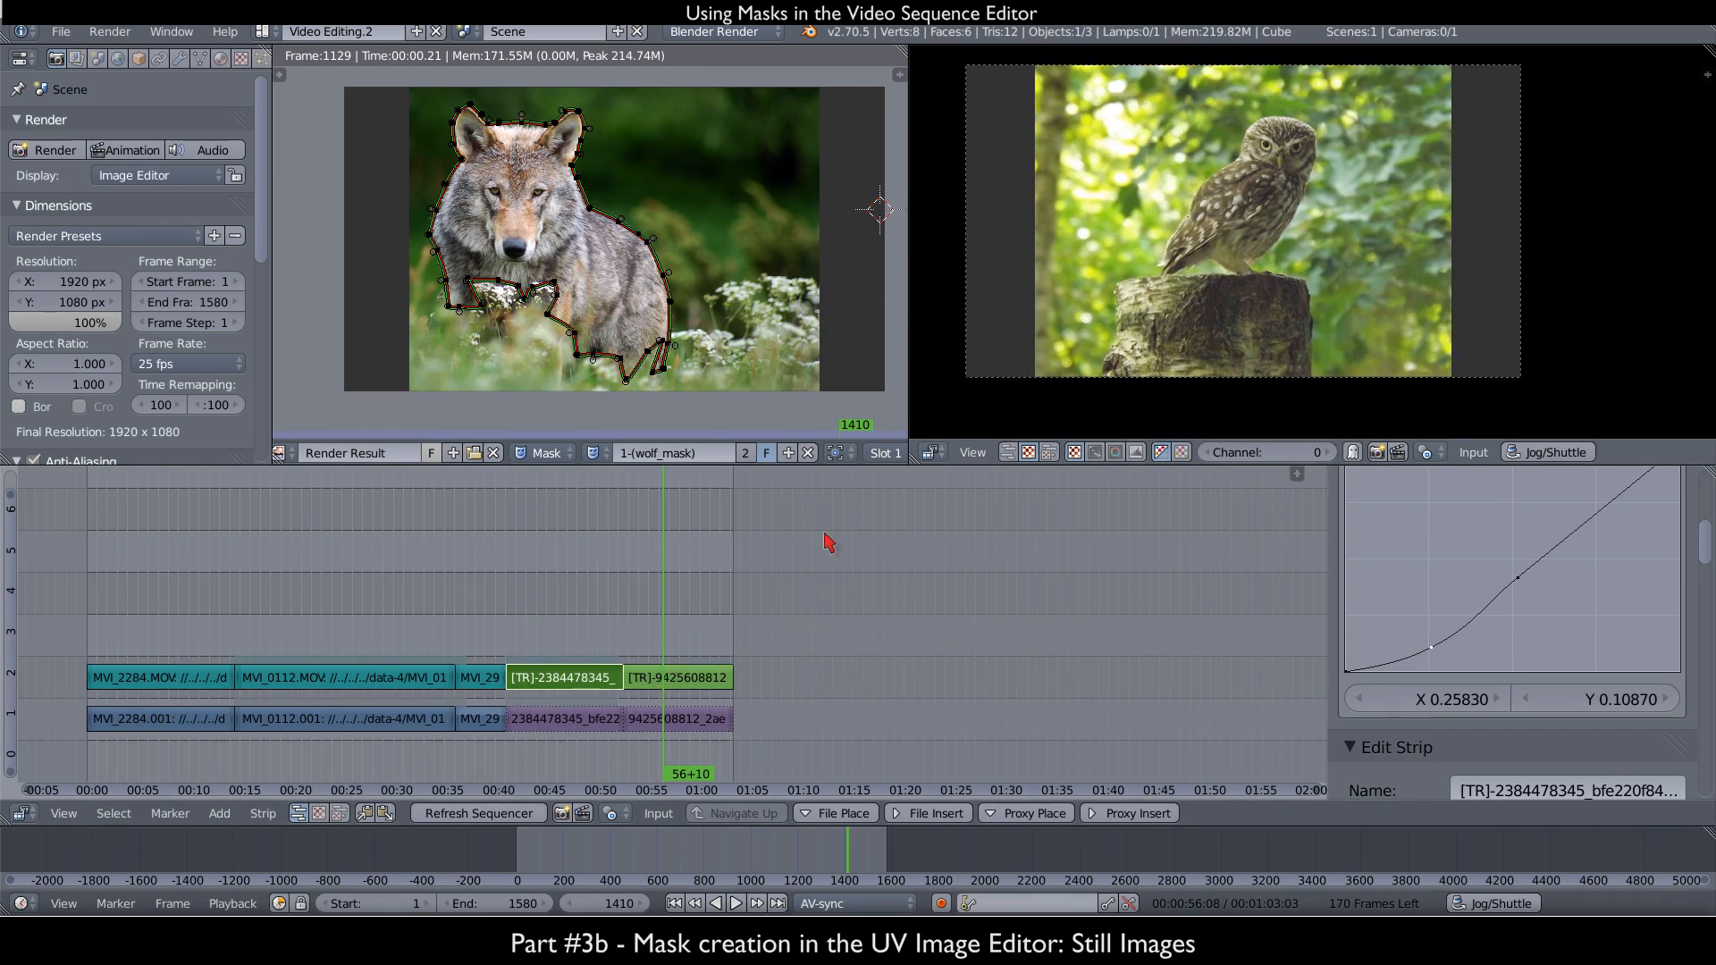
right_click(672, 681)
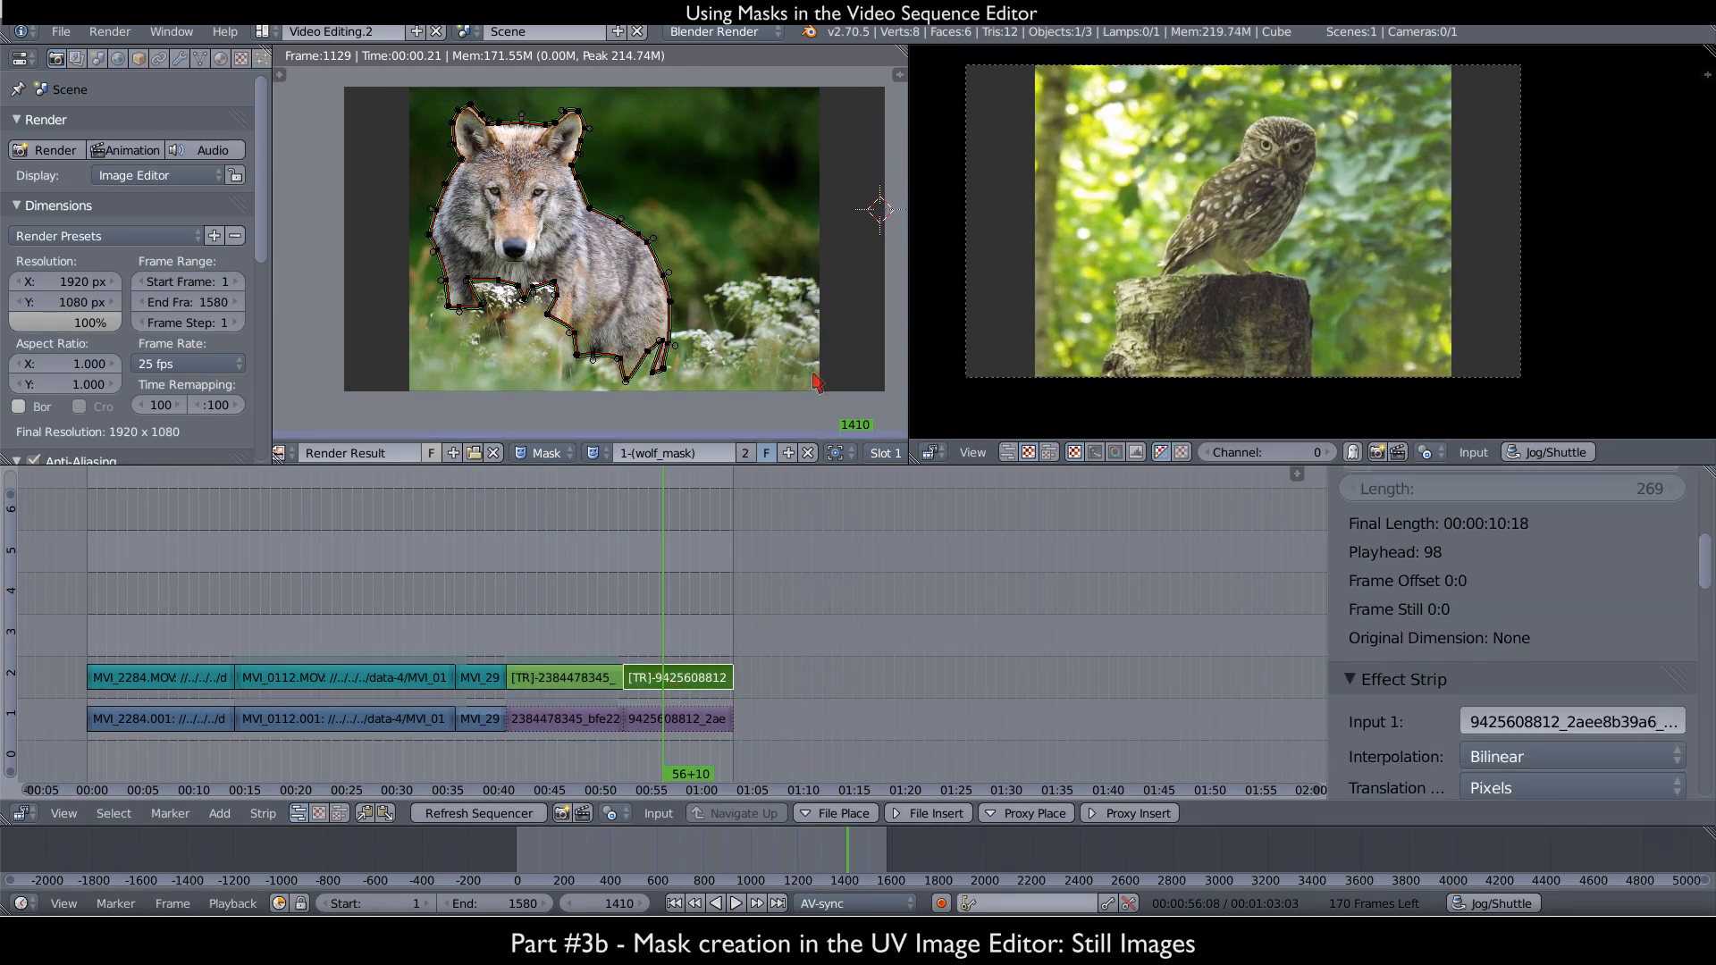
click(49, 152)
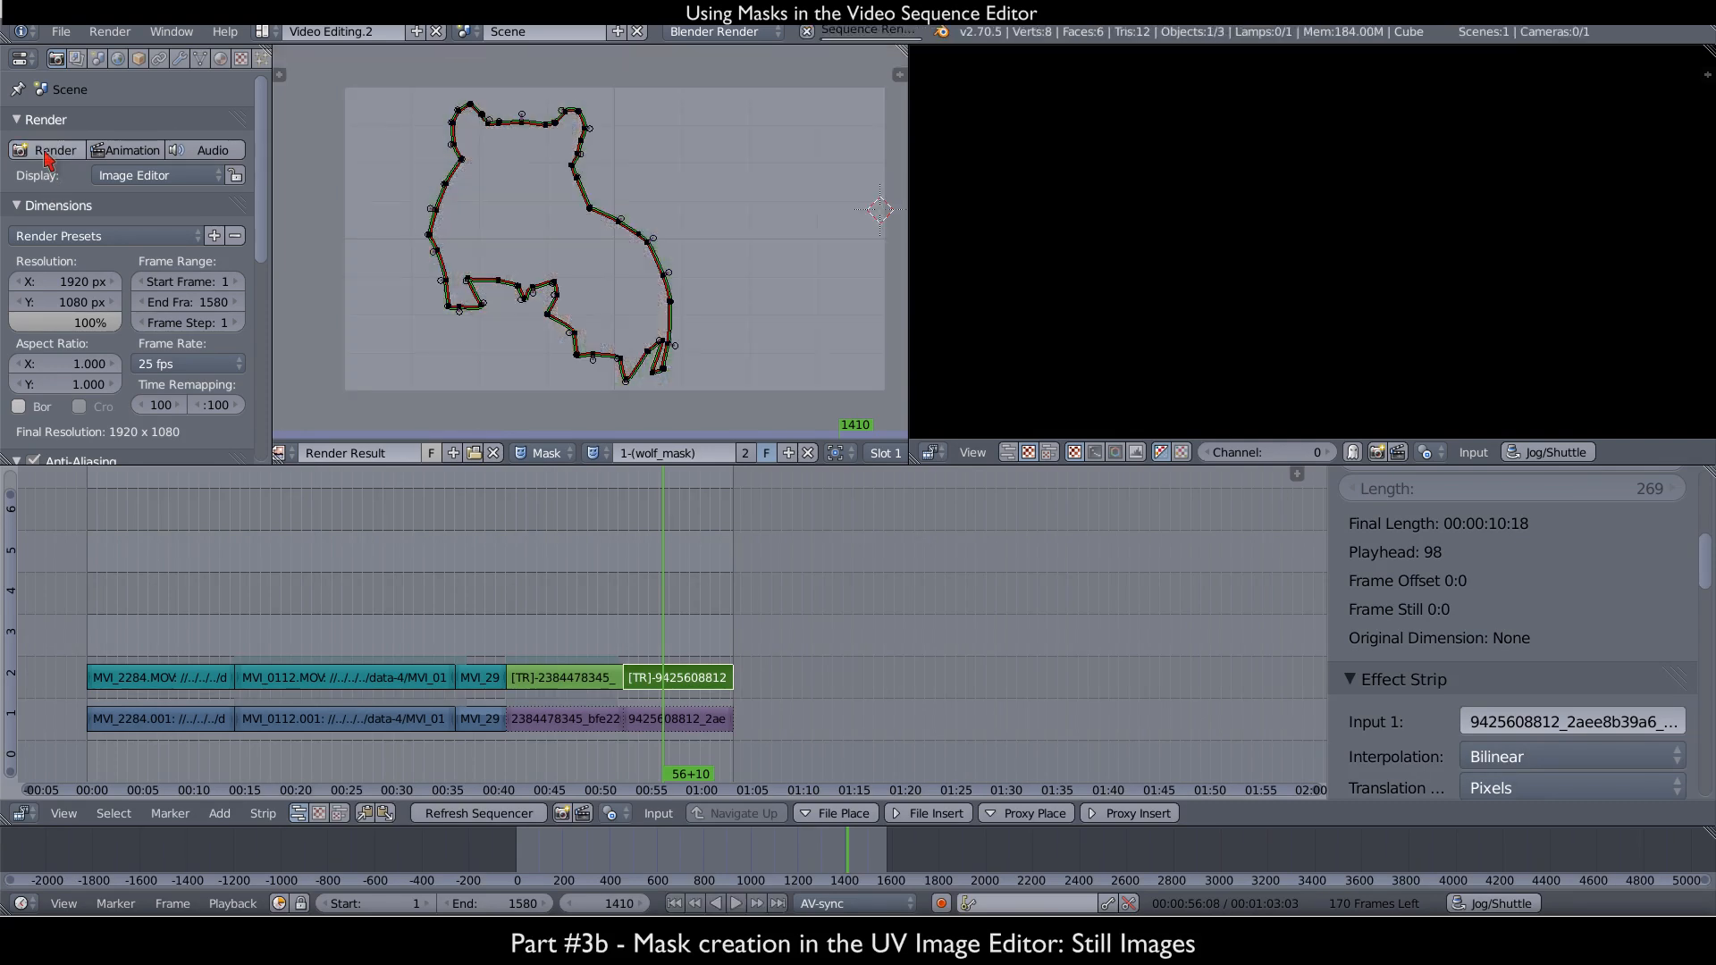
- Create a new mask data-block in the image editor and name it owl_mask
click(788, 454)
double_click(707, 448)
text(wo)
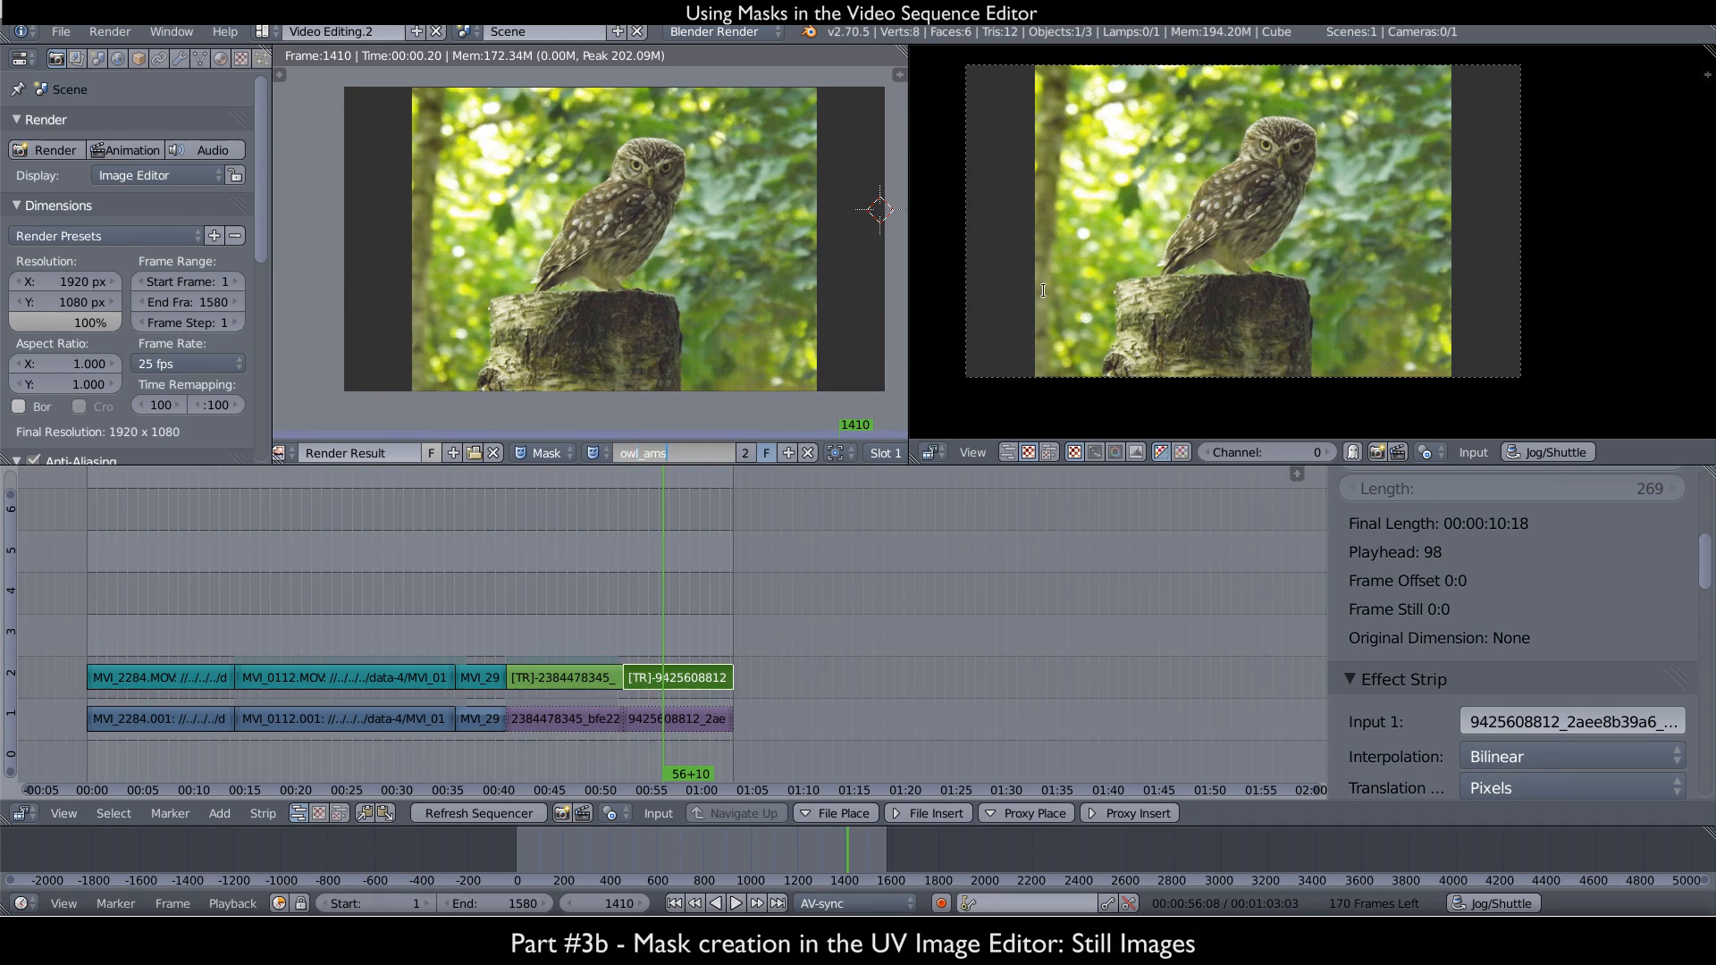
key(Return)
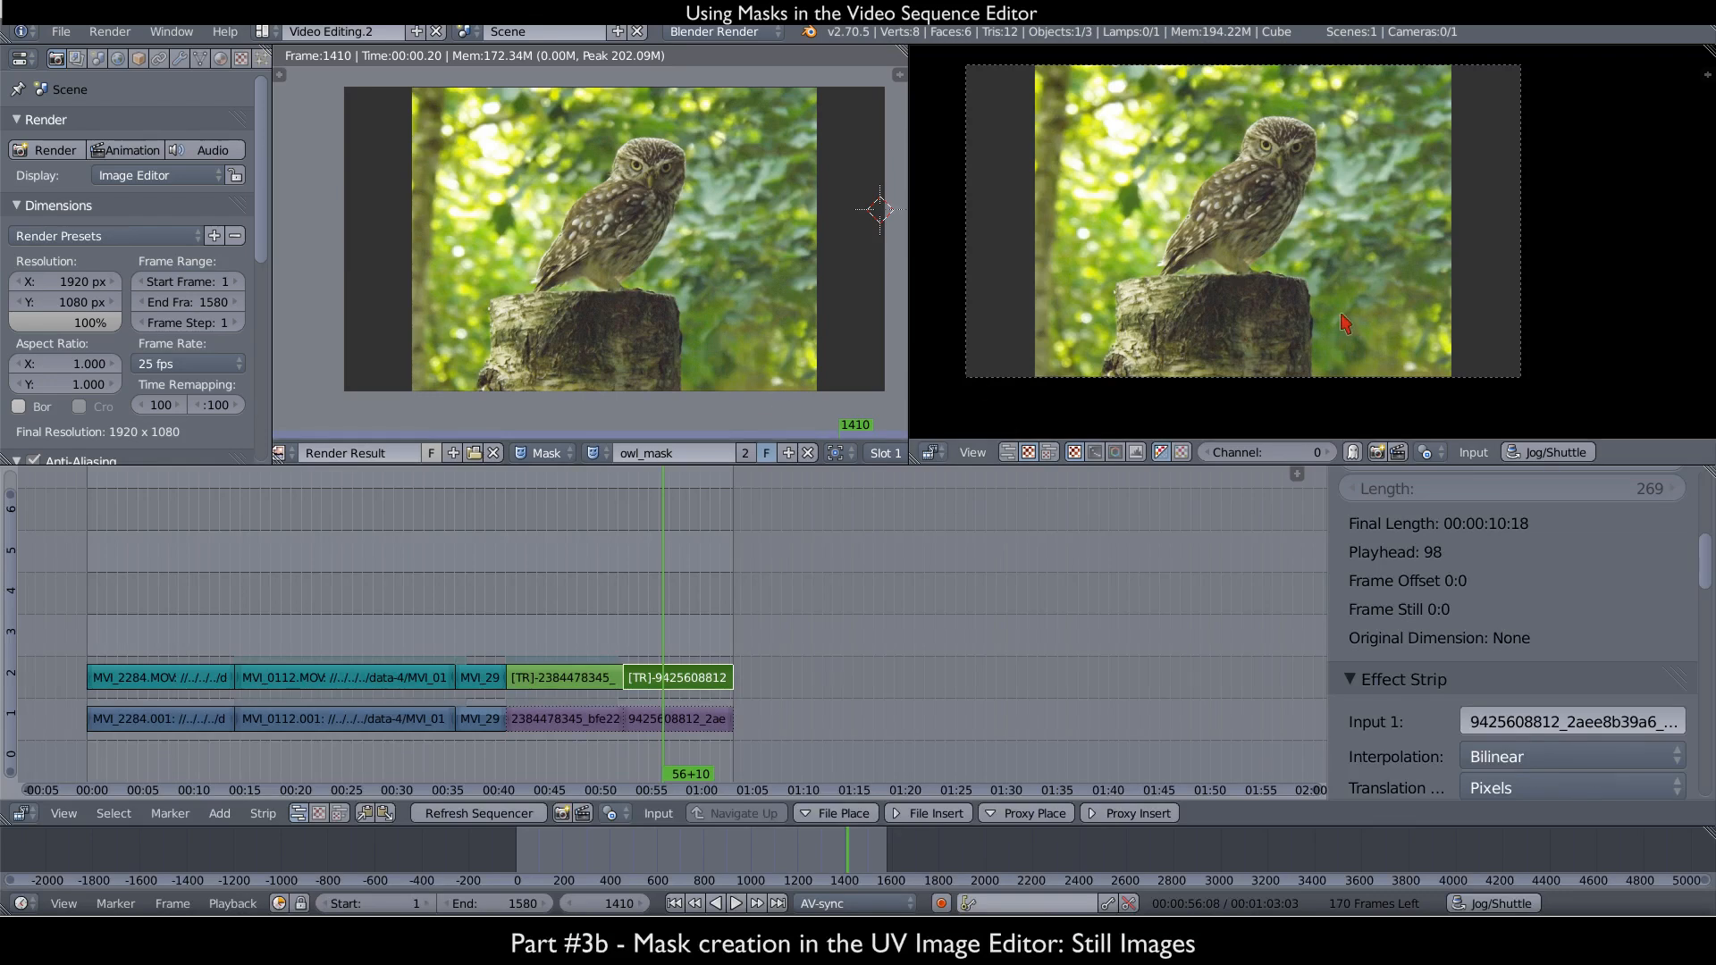
- Maximise the image editor and trace a closed mask outline around the owl and the tree stump
middle_drag(1304, 320, 1308, 344)
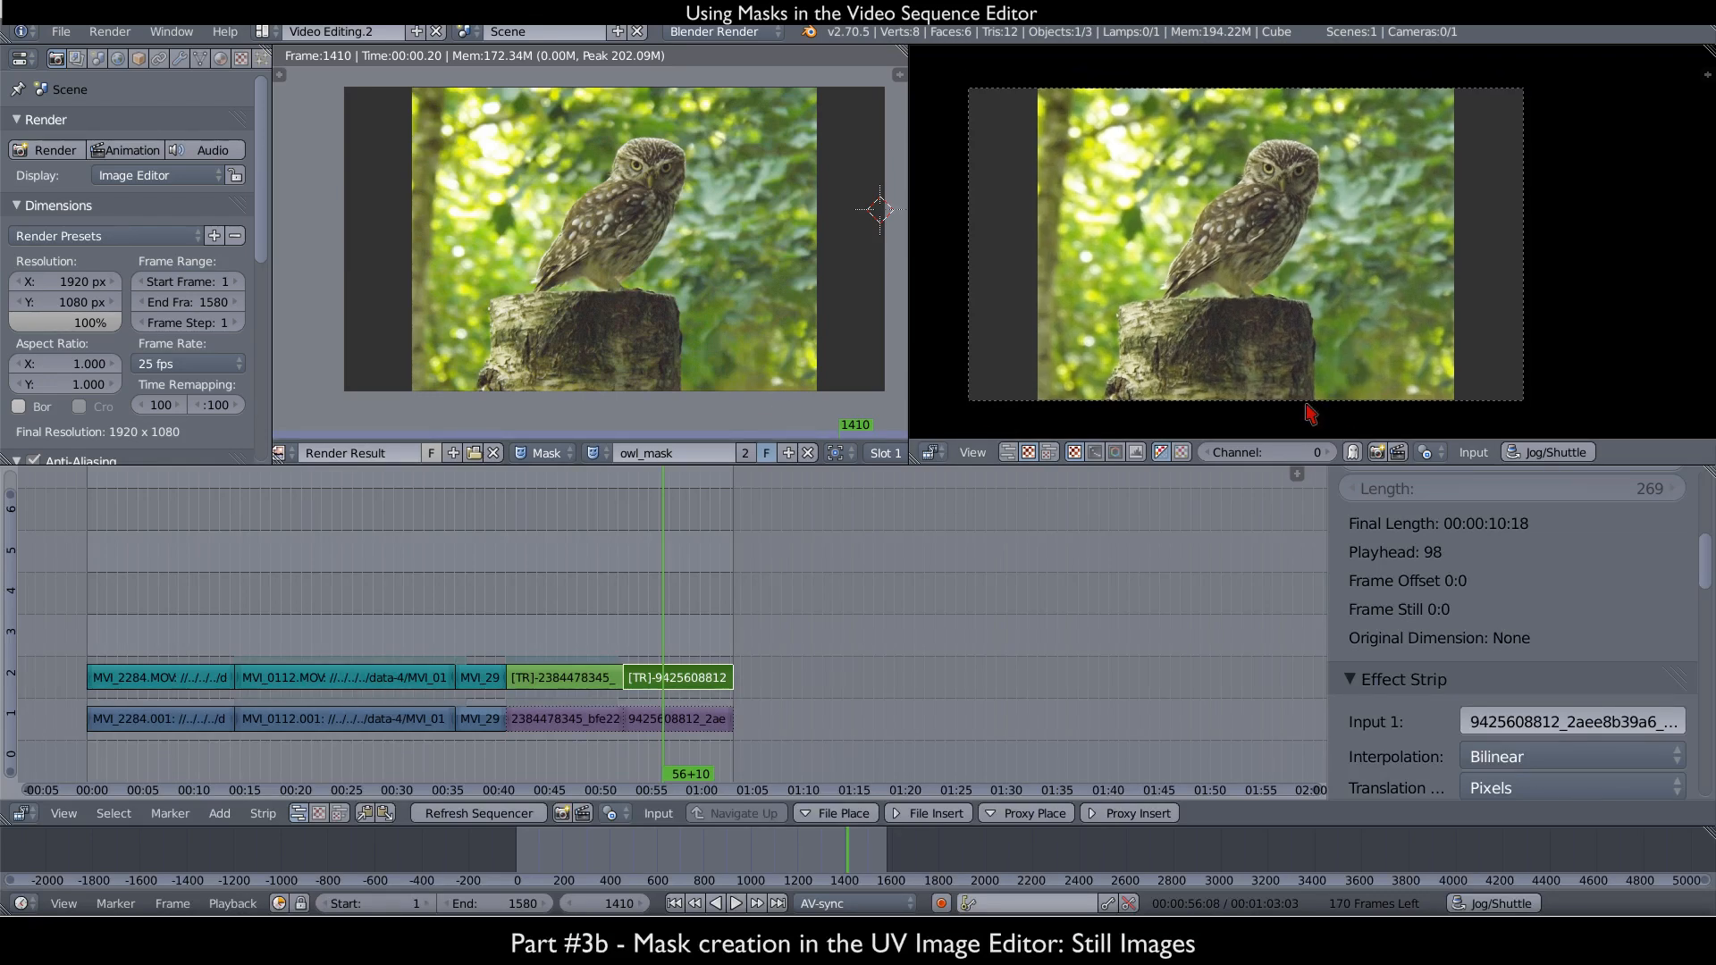
key(ctrl+Up)
scroll(931, 572, up, 3)
scroll(931, 572, down, 1)
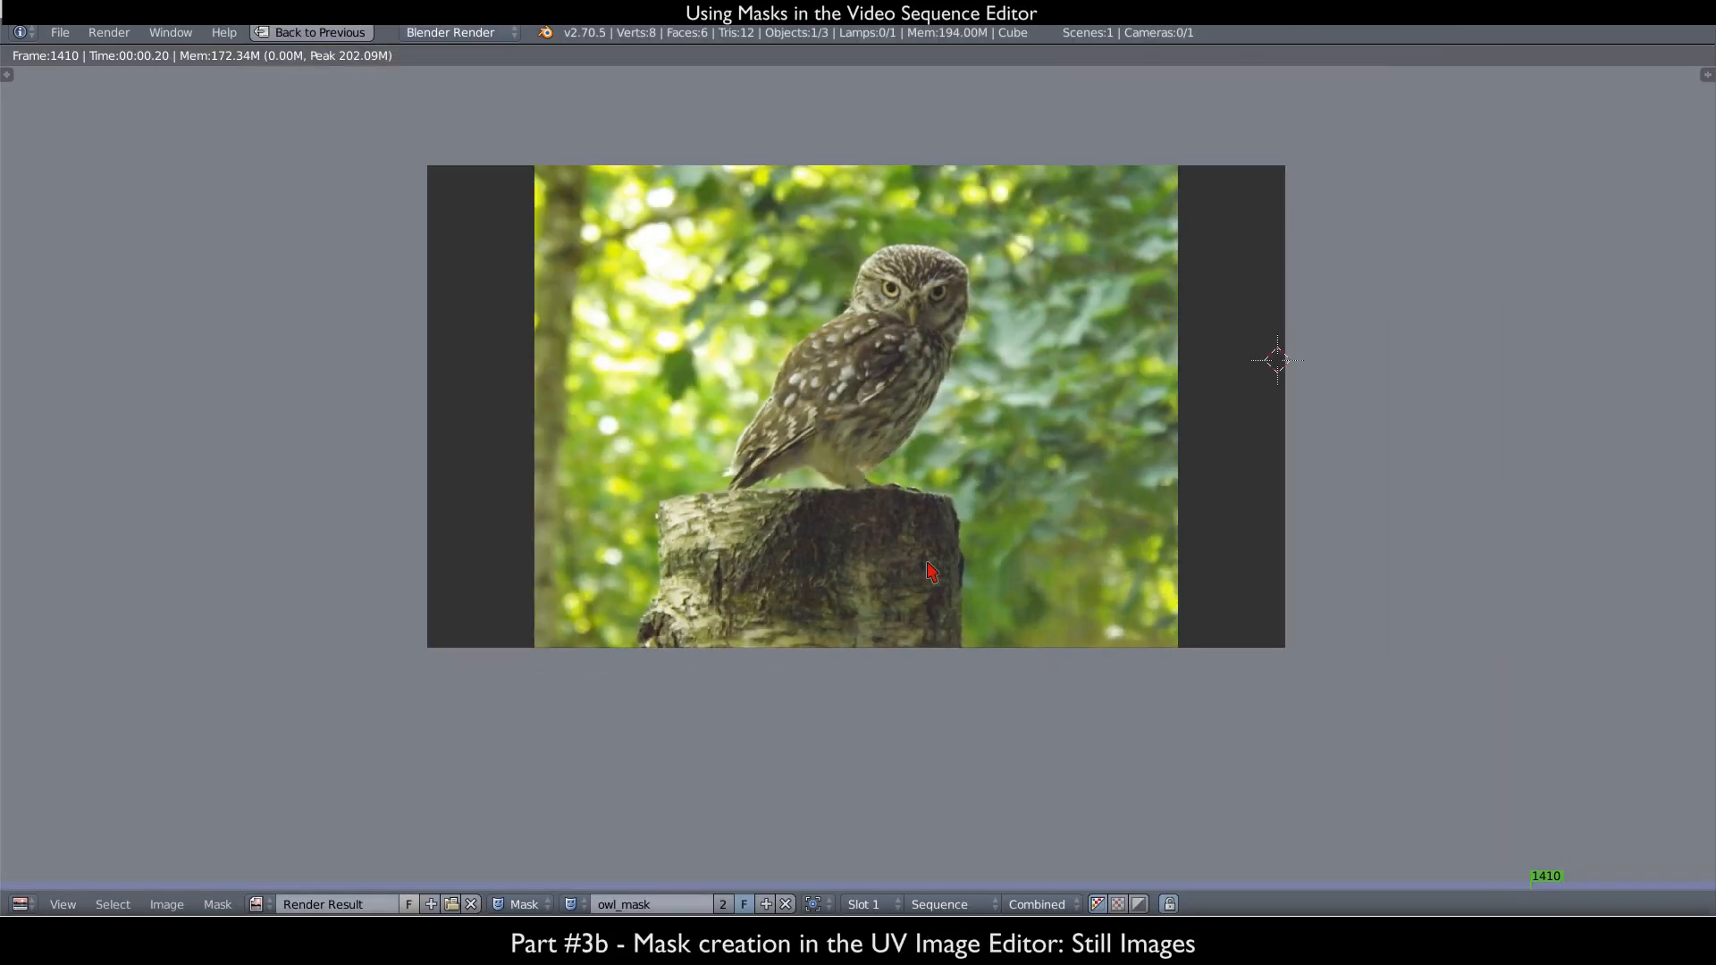
ctrl+click(960, 506)
ctrl+click(876, 476)
ctrl+click(896, 446)
ctrl+click(939, 407)
ctrl+click(947, 356)
ctrl+click(970, 302)
ctrl+click(964, 264)
ctrl+click(922, 240)
ctrl+click(884, 242)
ctrl+click(859, 262)
ctrl+click(827, 315)
ctrl+click(801, 342)
ctrl+click(780, 360)
ctrl+click(767, 394)
ctrl+click(747, 428)
ctrl+click(720, 498)
ctrl+click(660, 509)
ctrl+click(650, 556)
ctrl+click(651, 604)
ctrl+click(625, 647)
ctrl+click(634, 656)
ctrl+click(882, 651)
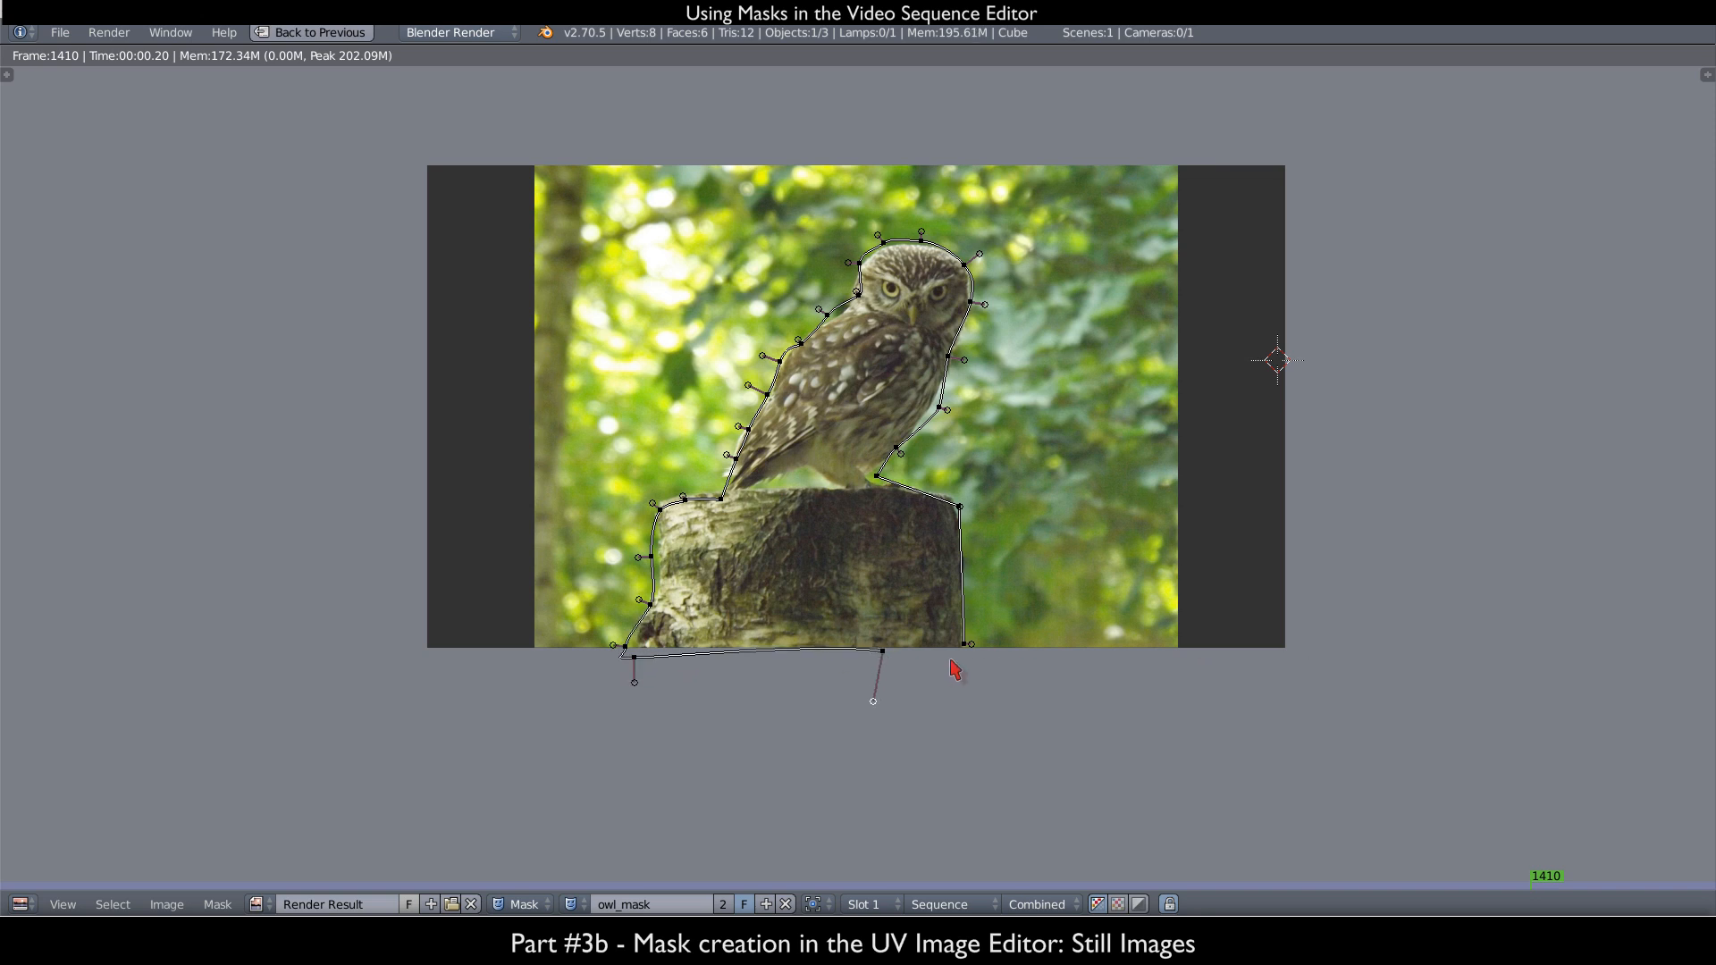
ctrl+click(963, 645)
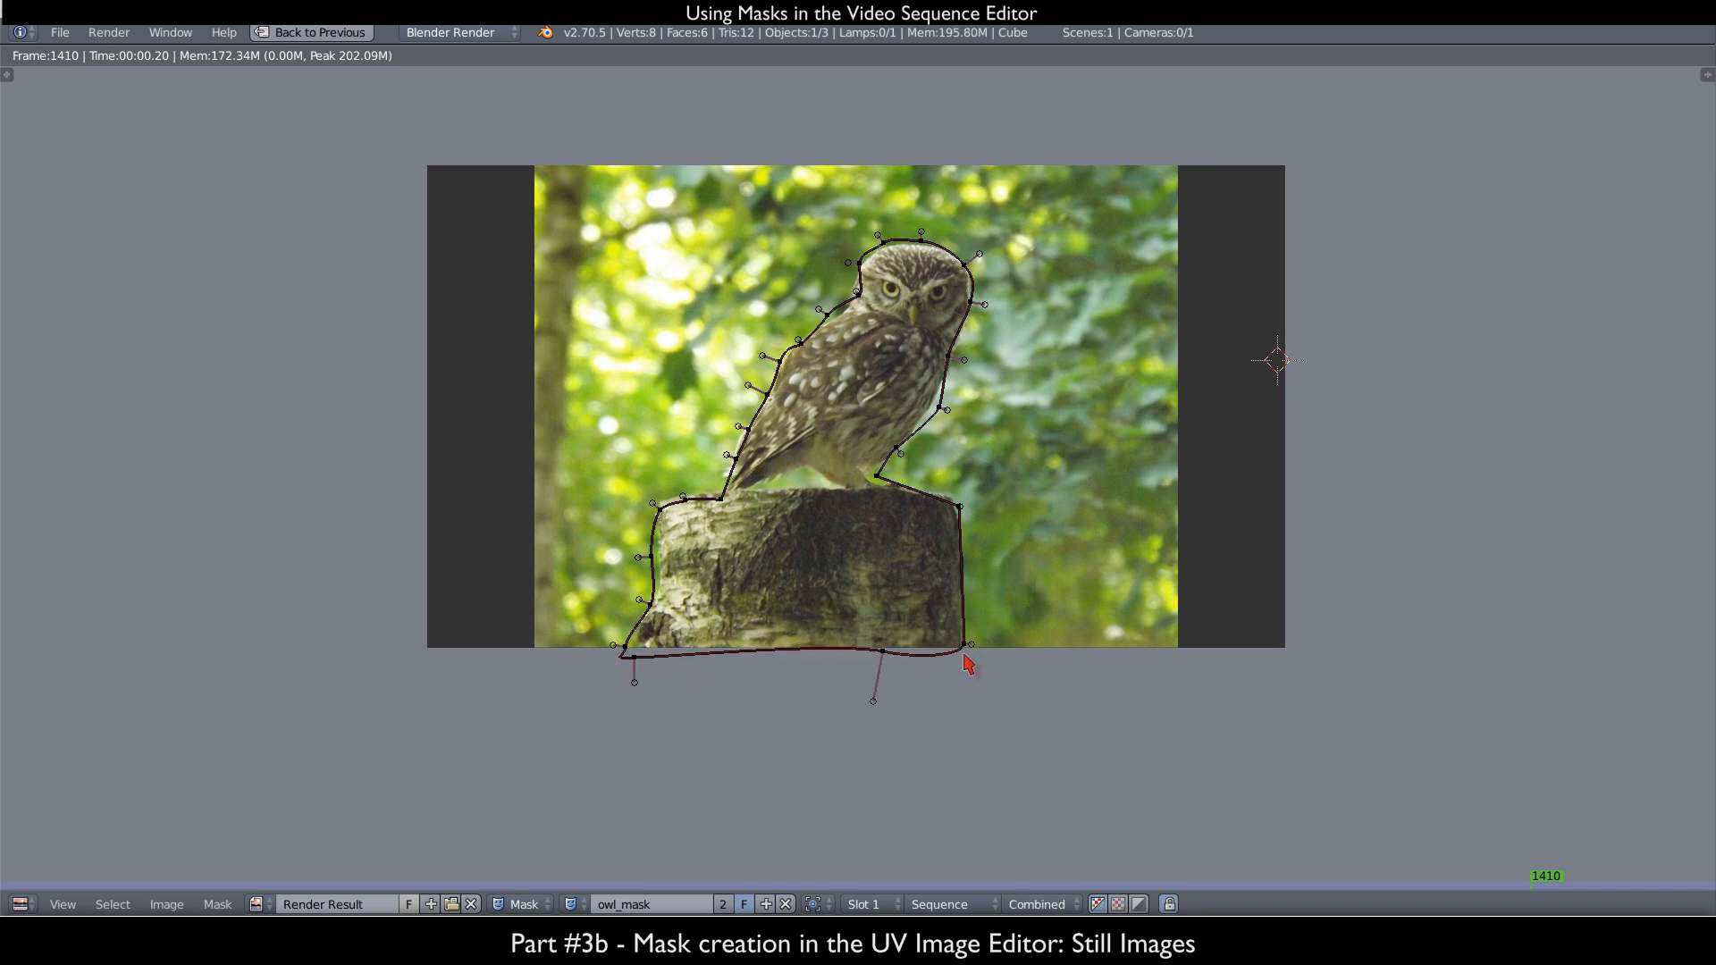
- Feather the owl mask outline slightly outwards and enable Self Intersection Check for the spline
key(a)
ctrl+shift+drag(956, 538, 965, 538)
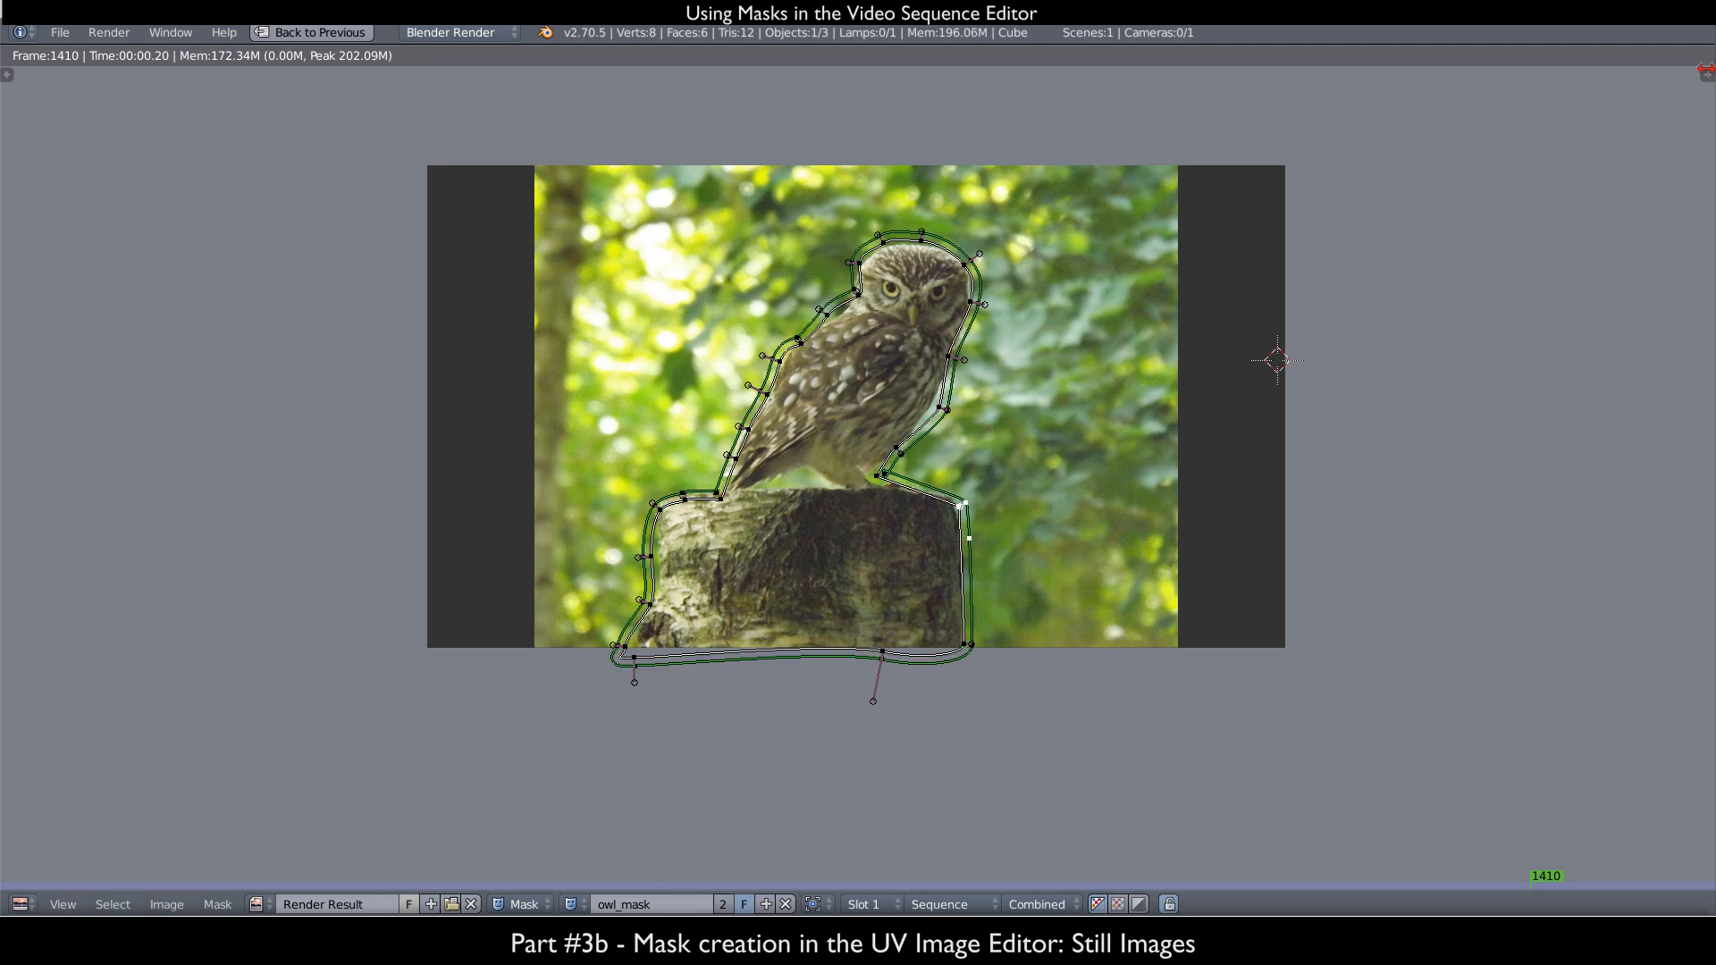
key(n)
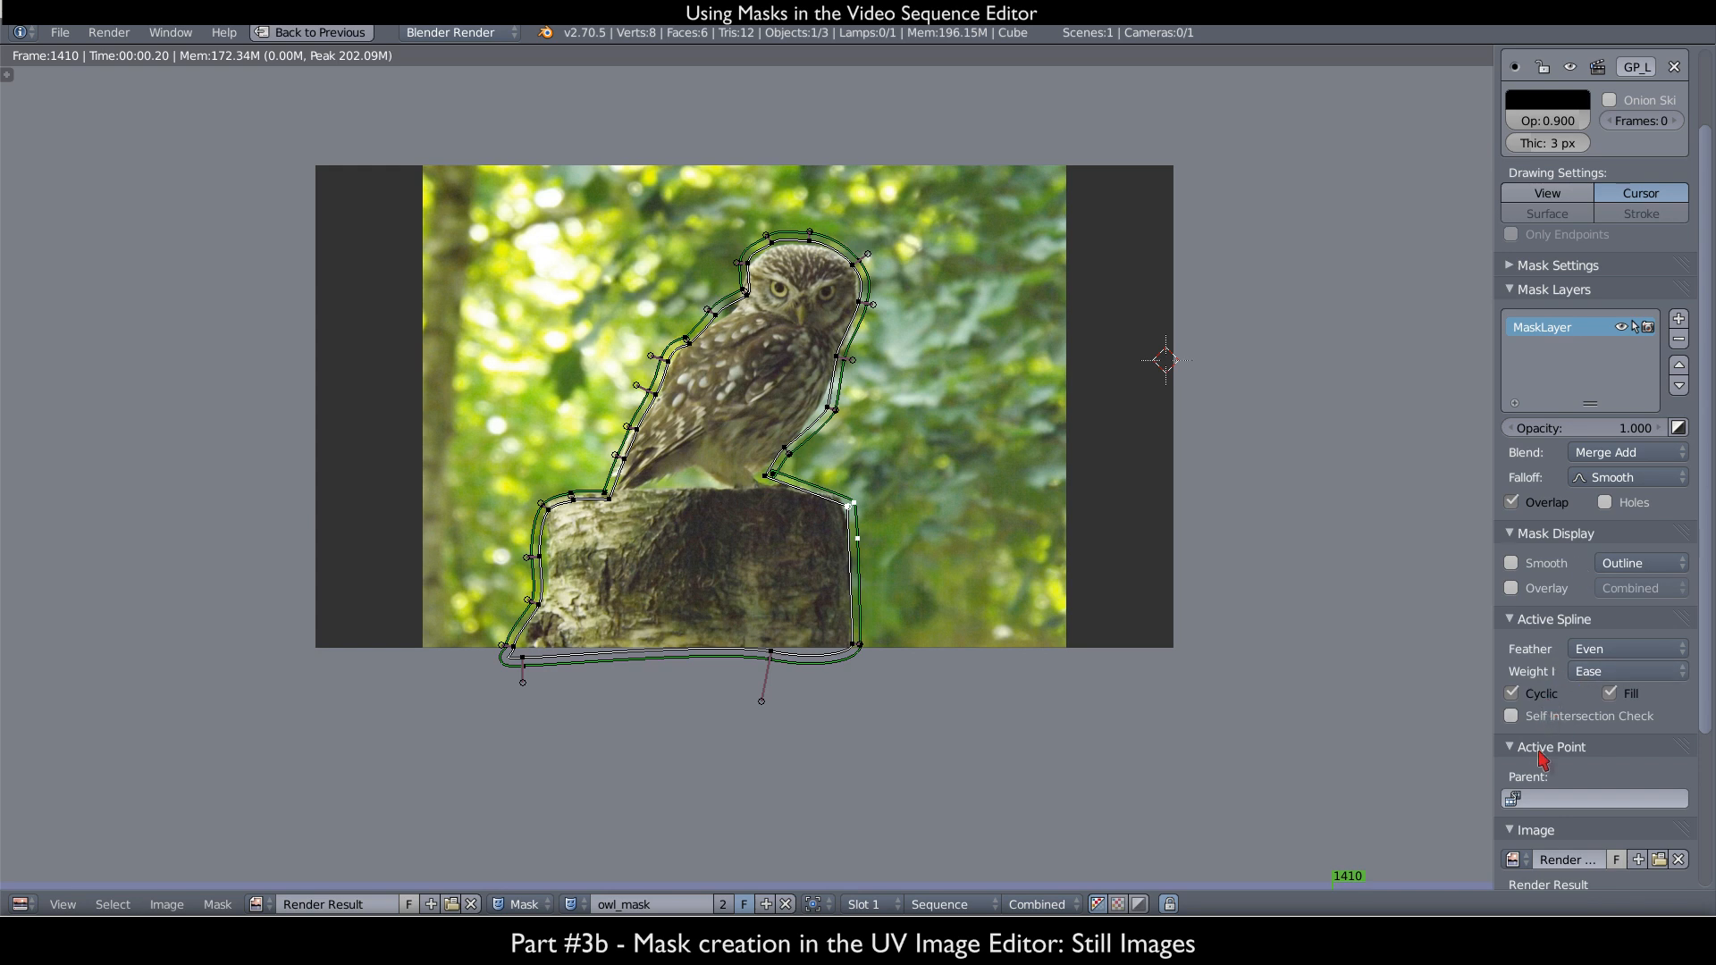
click(1510, 717)
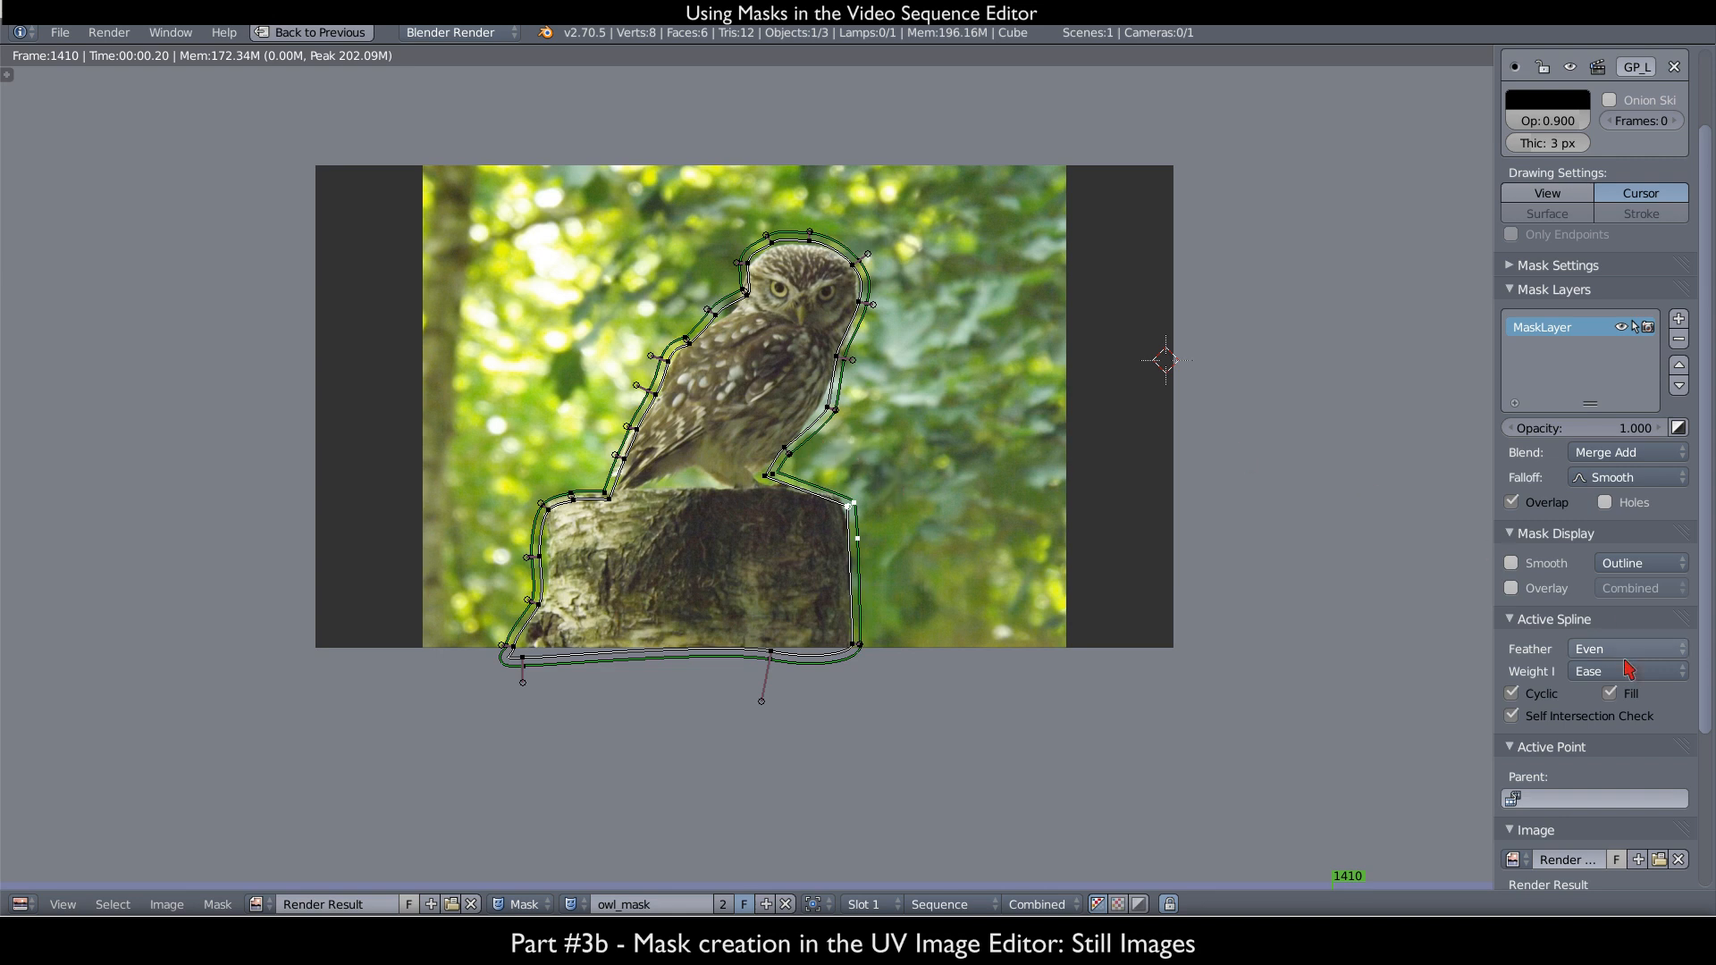
- Check the owl mask with the combined overlay and nudge its outline points closer to the owl's back and feet
click(1512, 588)
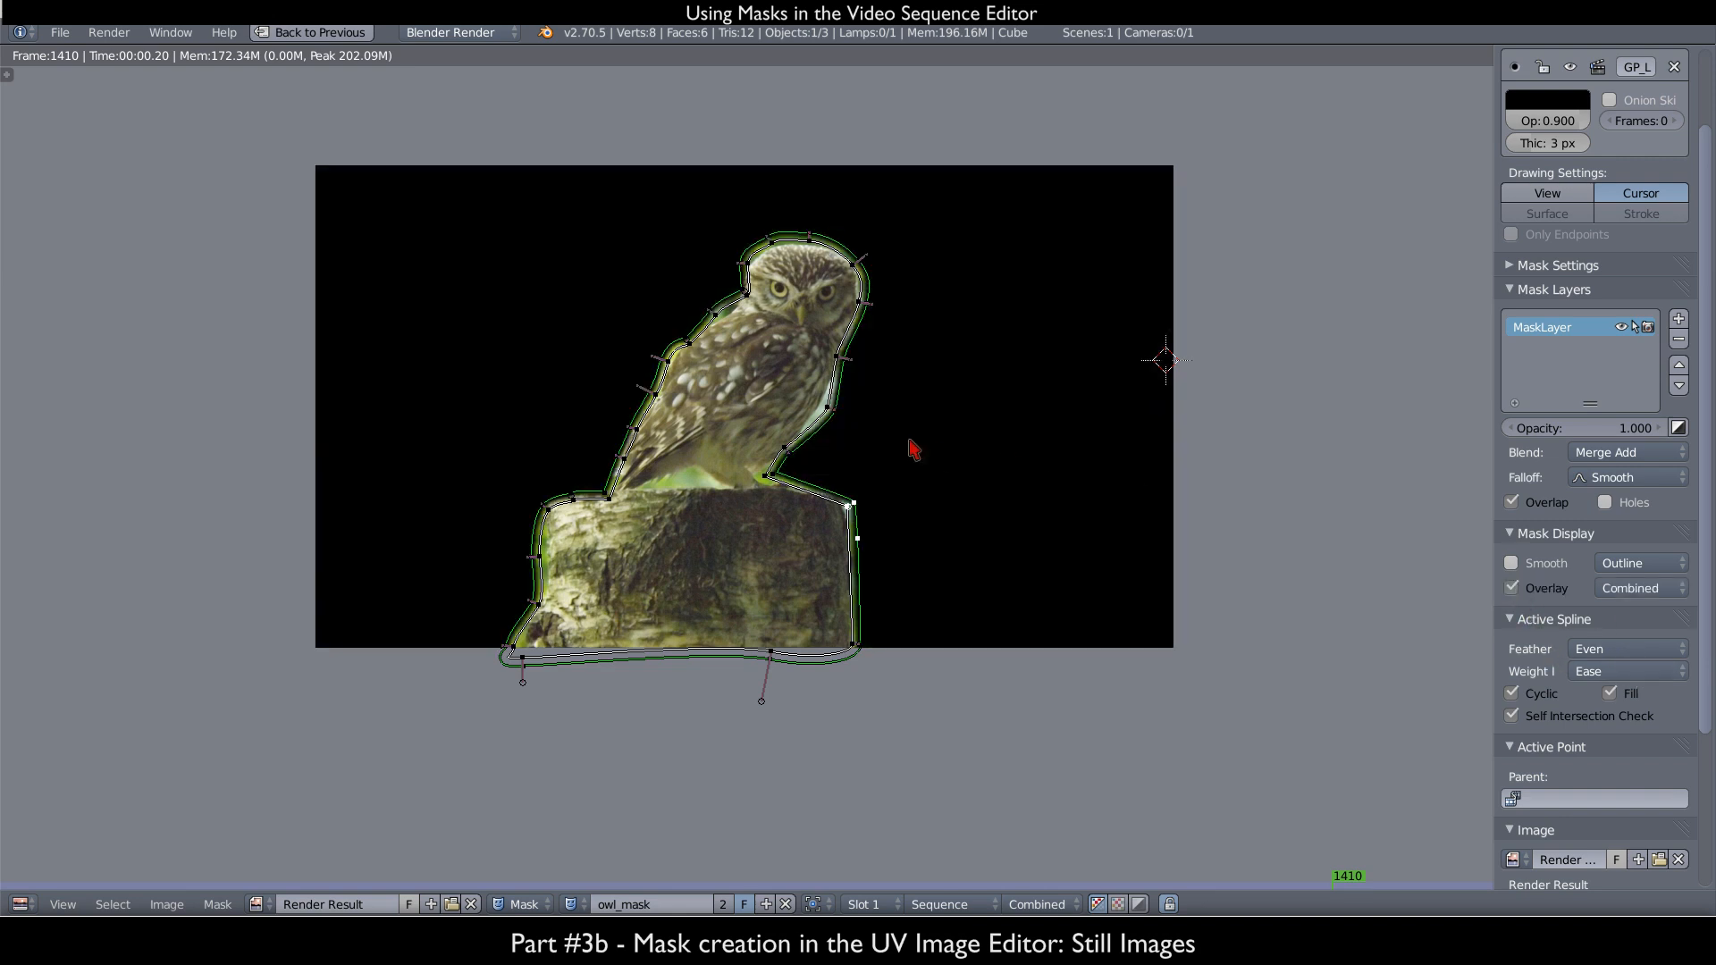
scroll(912, 449, up, 4)
drag(703, 355, 684, 356)
click(358, 195)
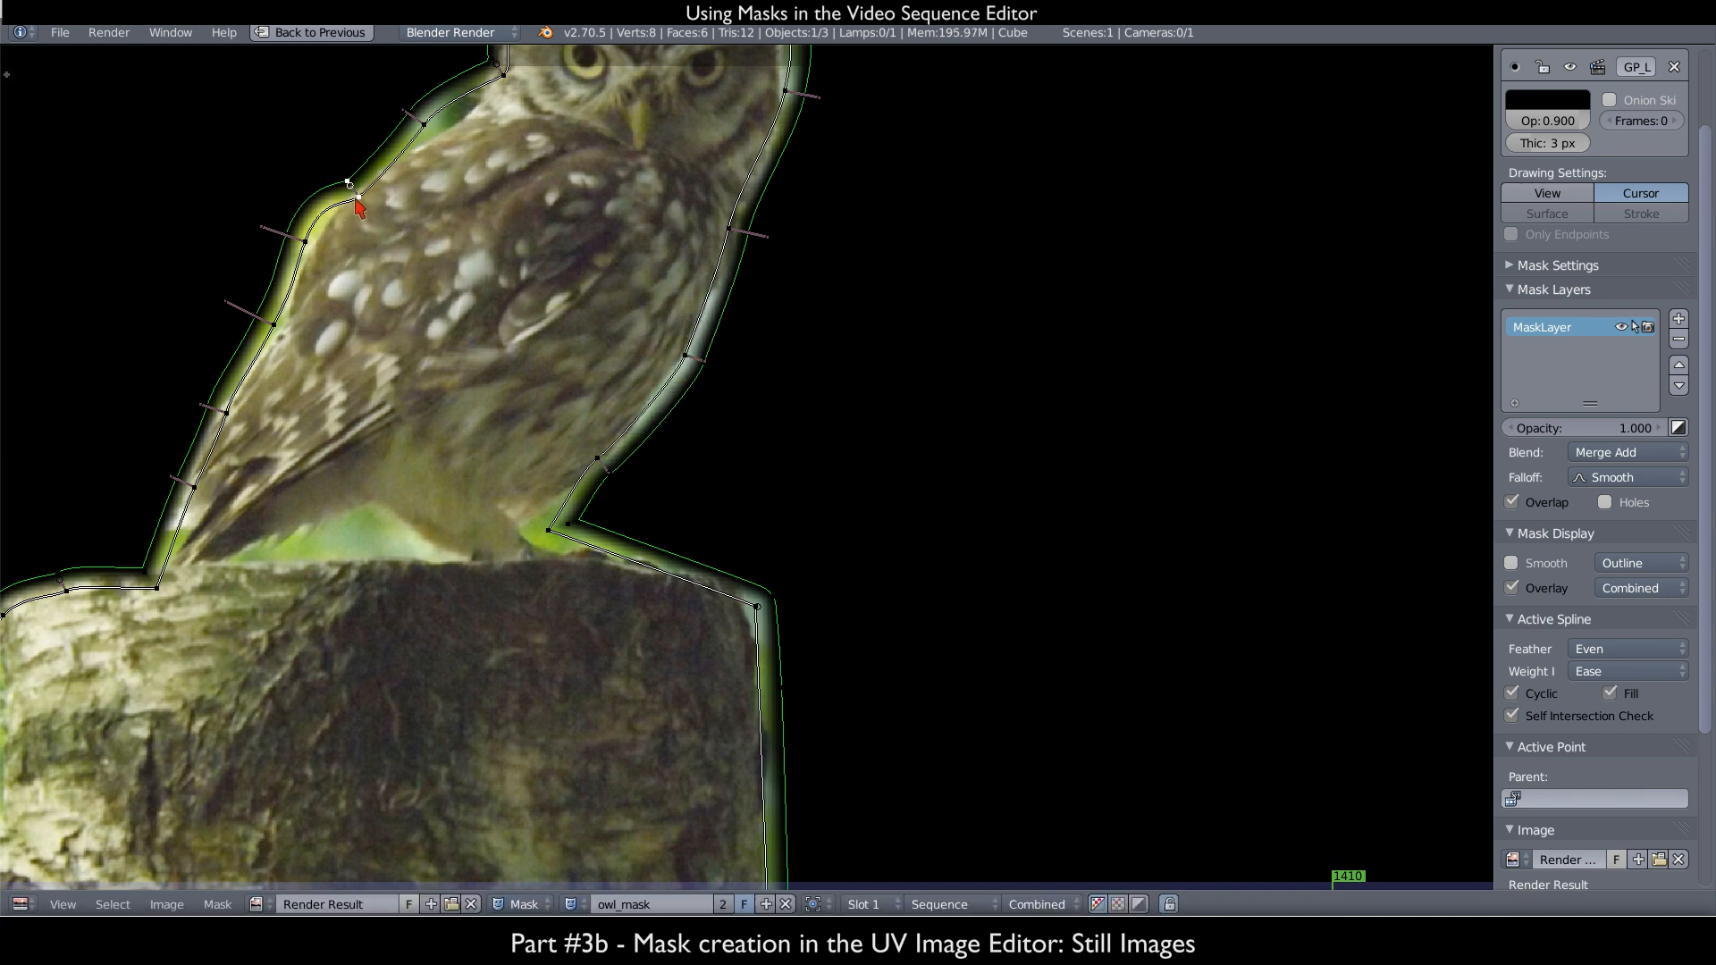
drag(304, 238, 309, 245)
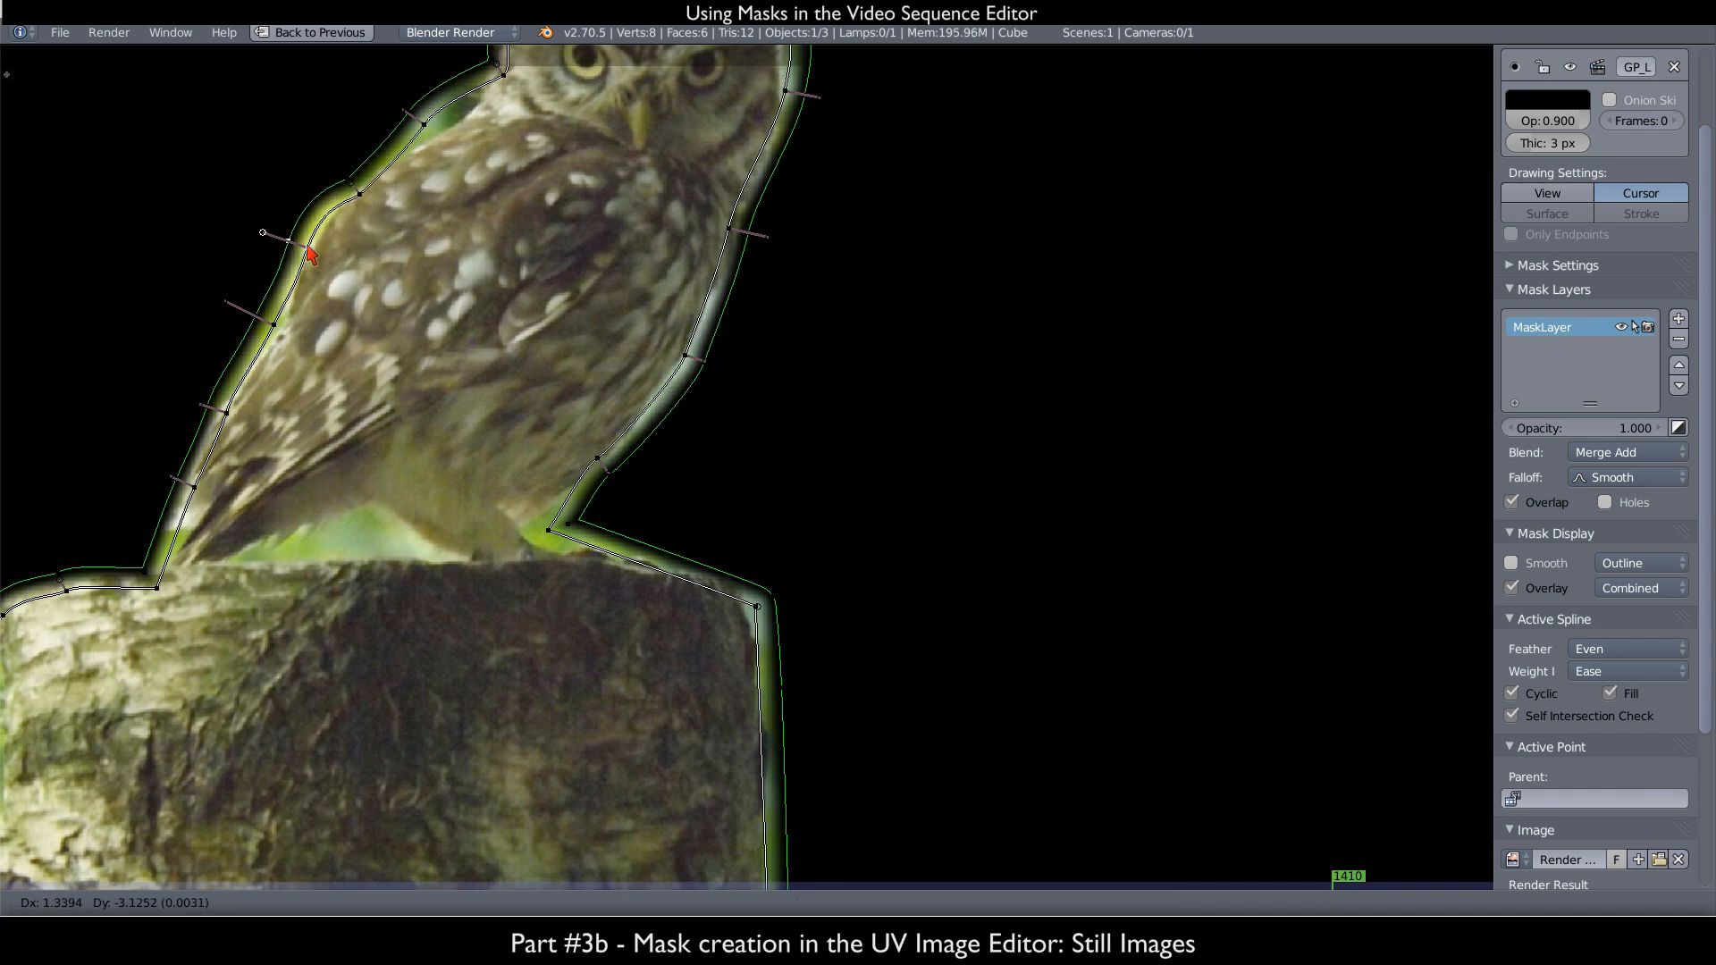
drag(560, 534, 540, 541)
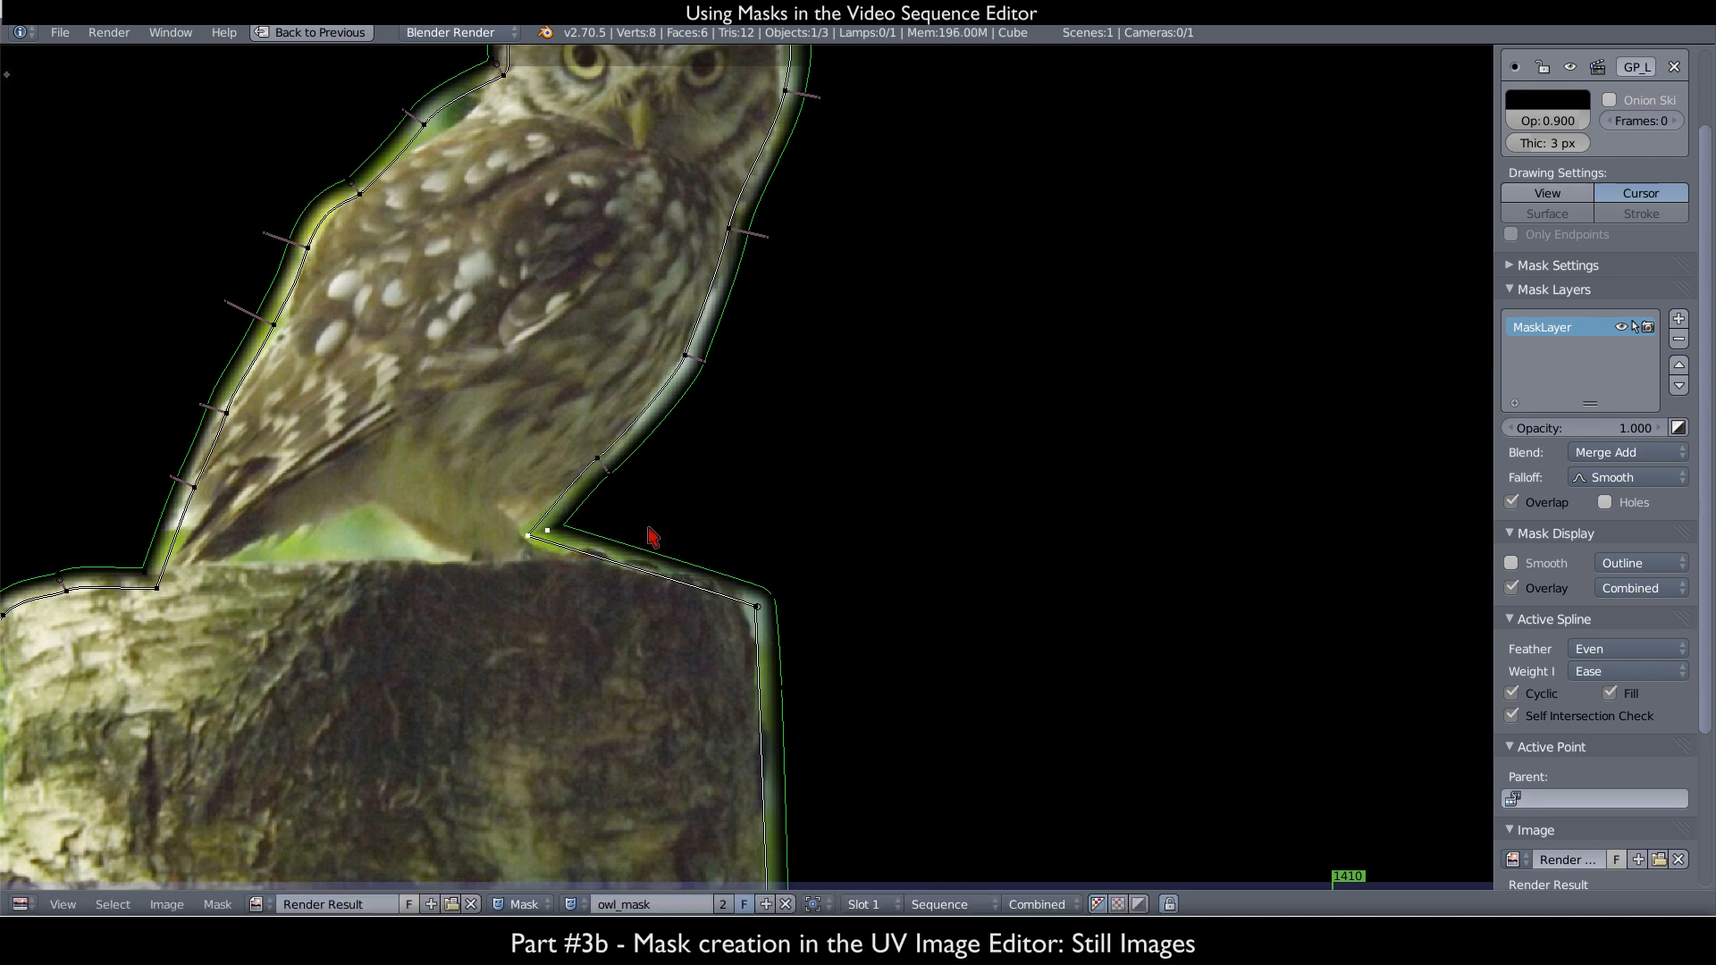
scroll(652, 537, down, 3)
click(1511, 587)
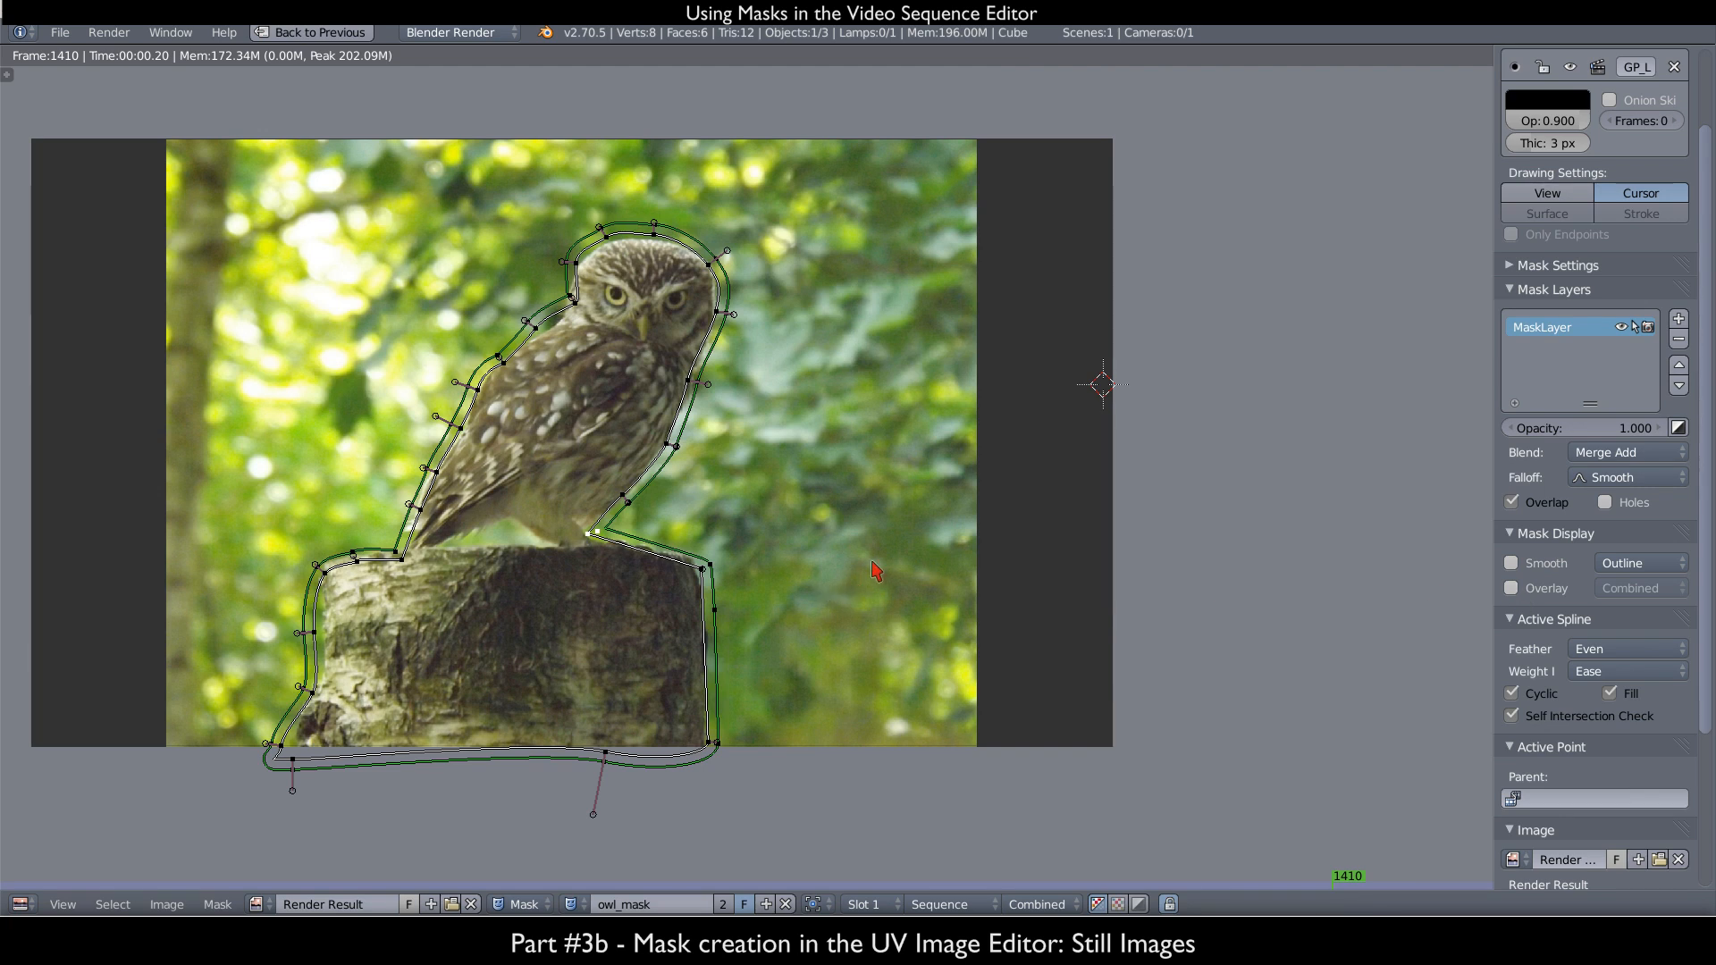
- Restore the full layout and add a Curves modifier to the owl transform strip, masked by the owl_mask data-block
key(ctrl+Up)
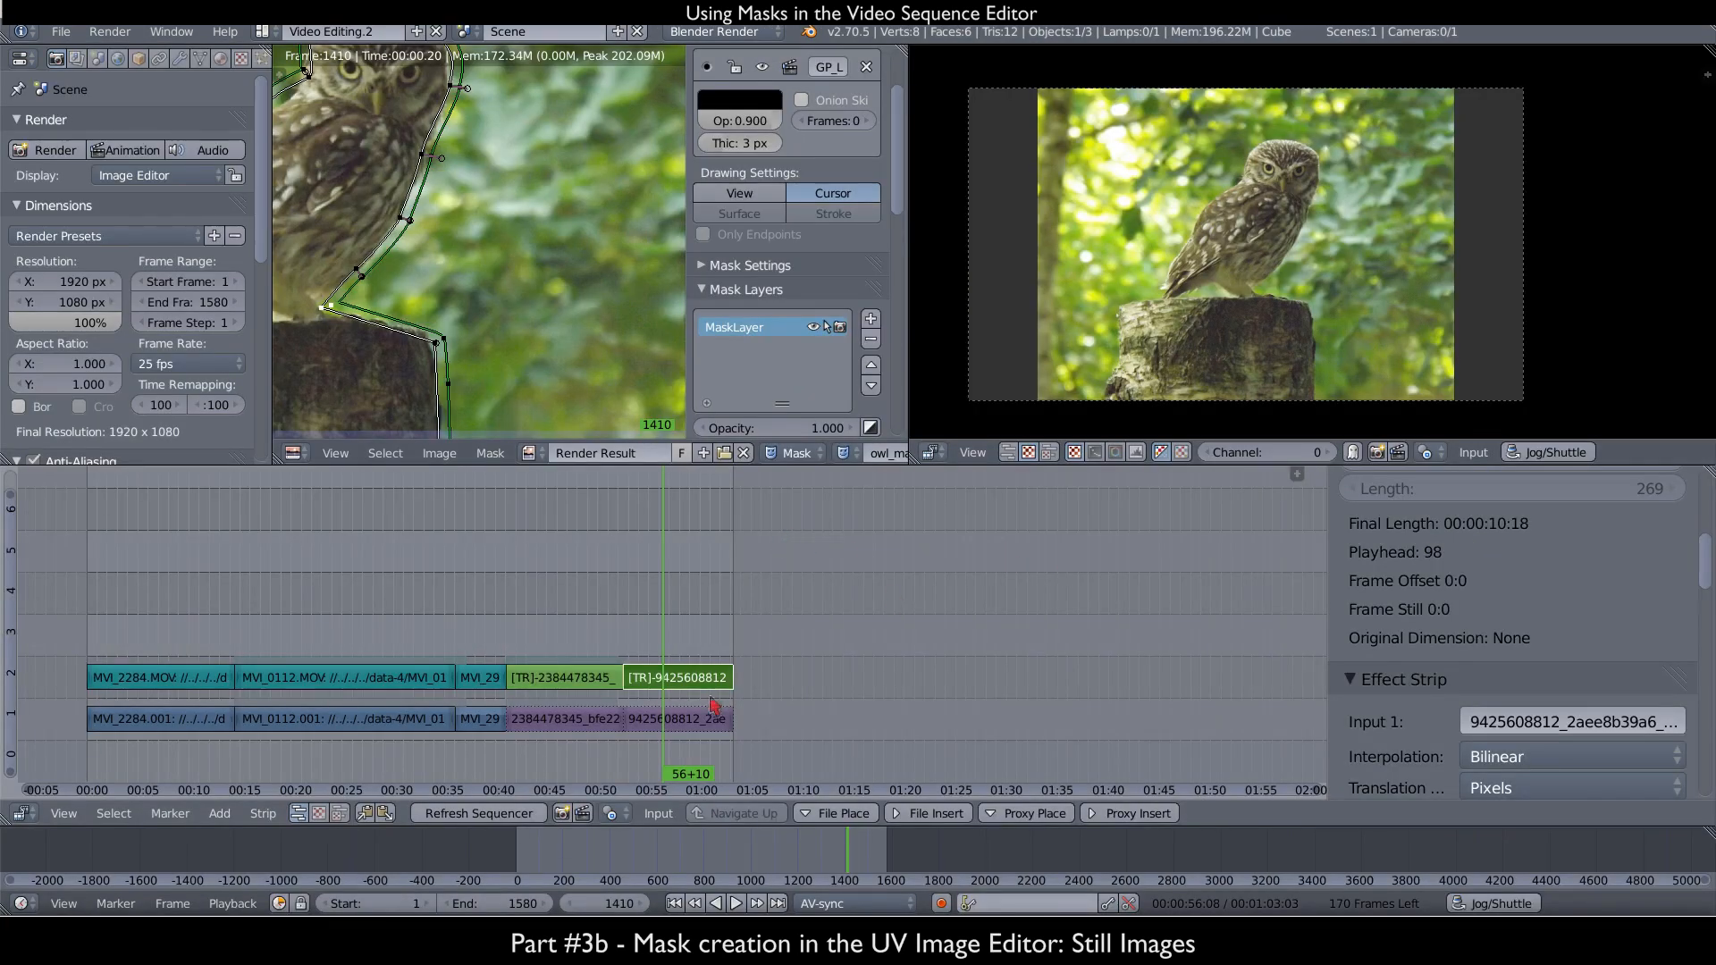
scroll(1465, 611, up, 5)
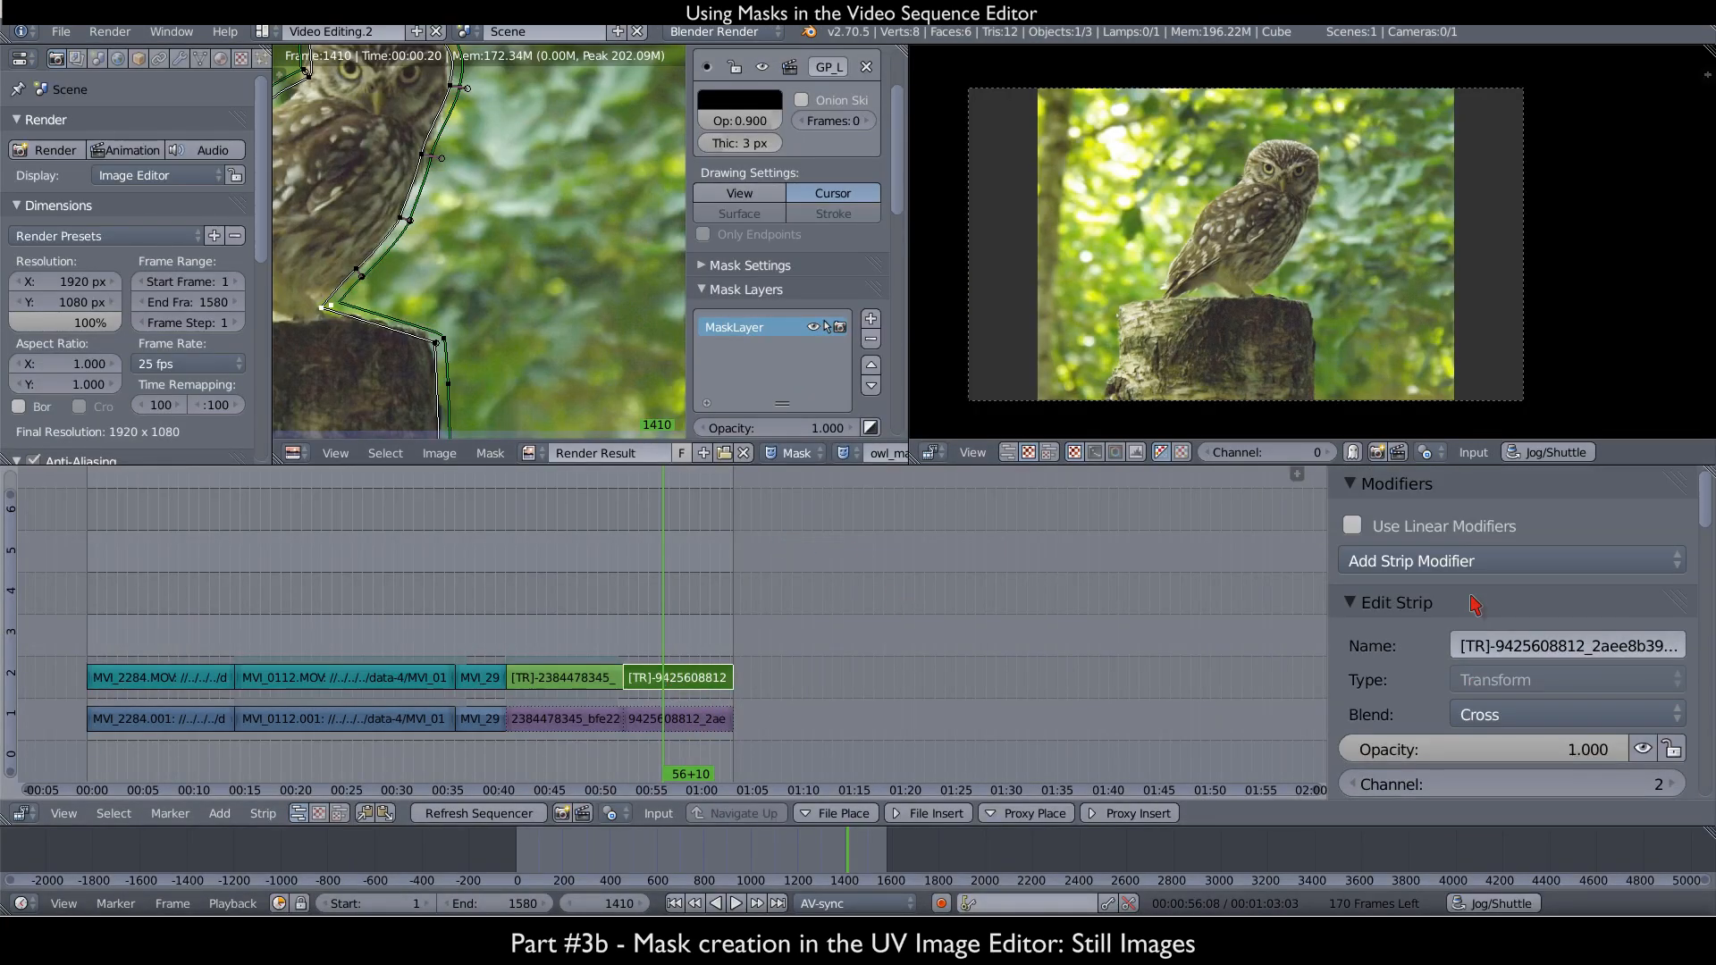
click(1488, 563)
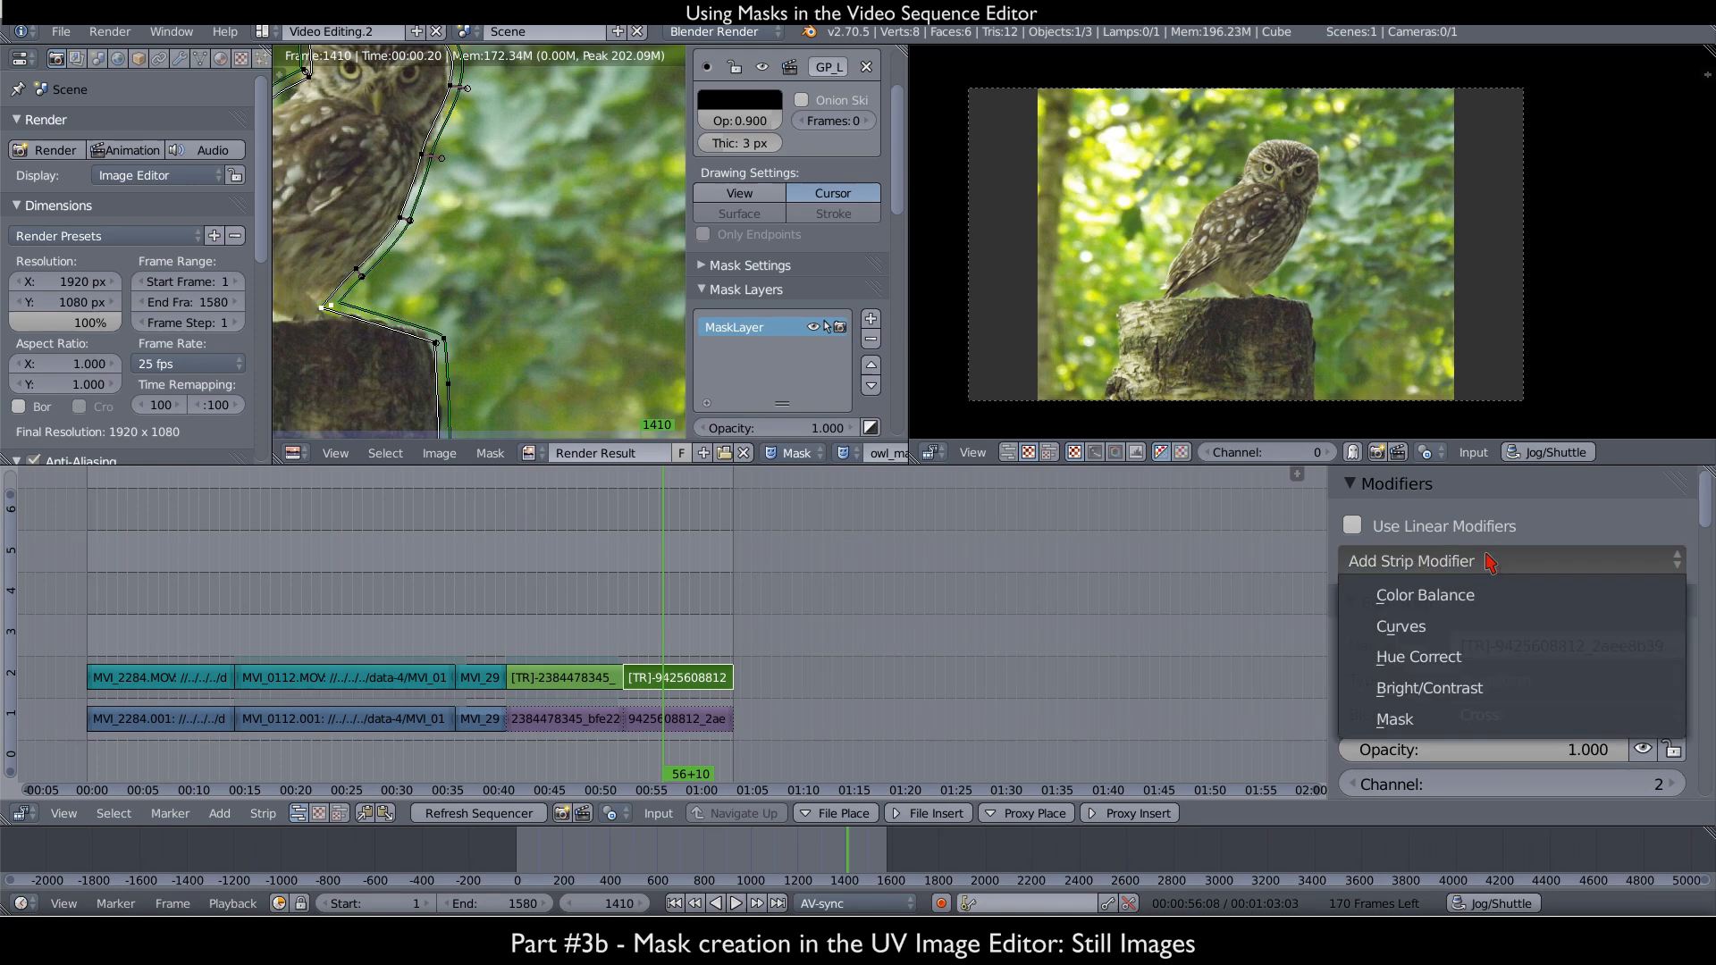
click(1460, 630)
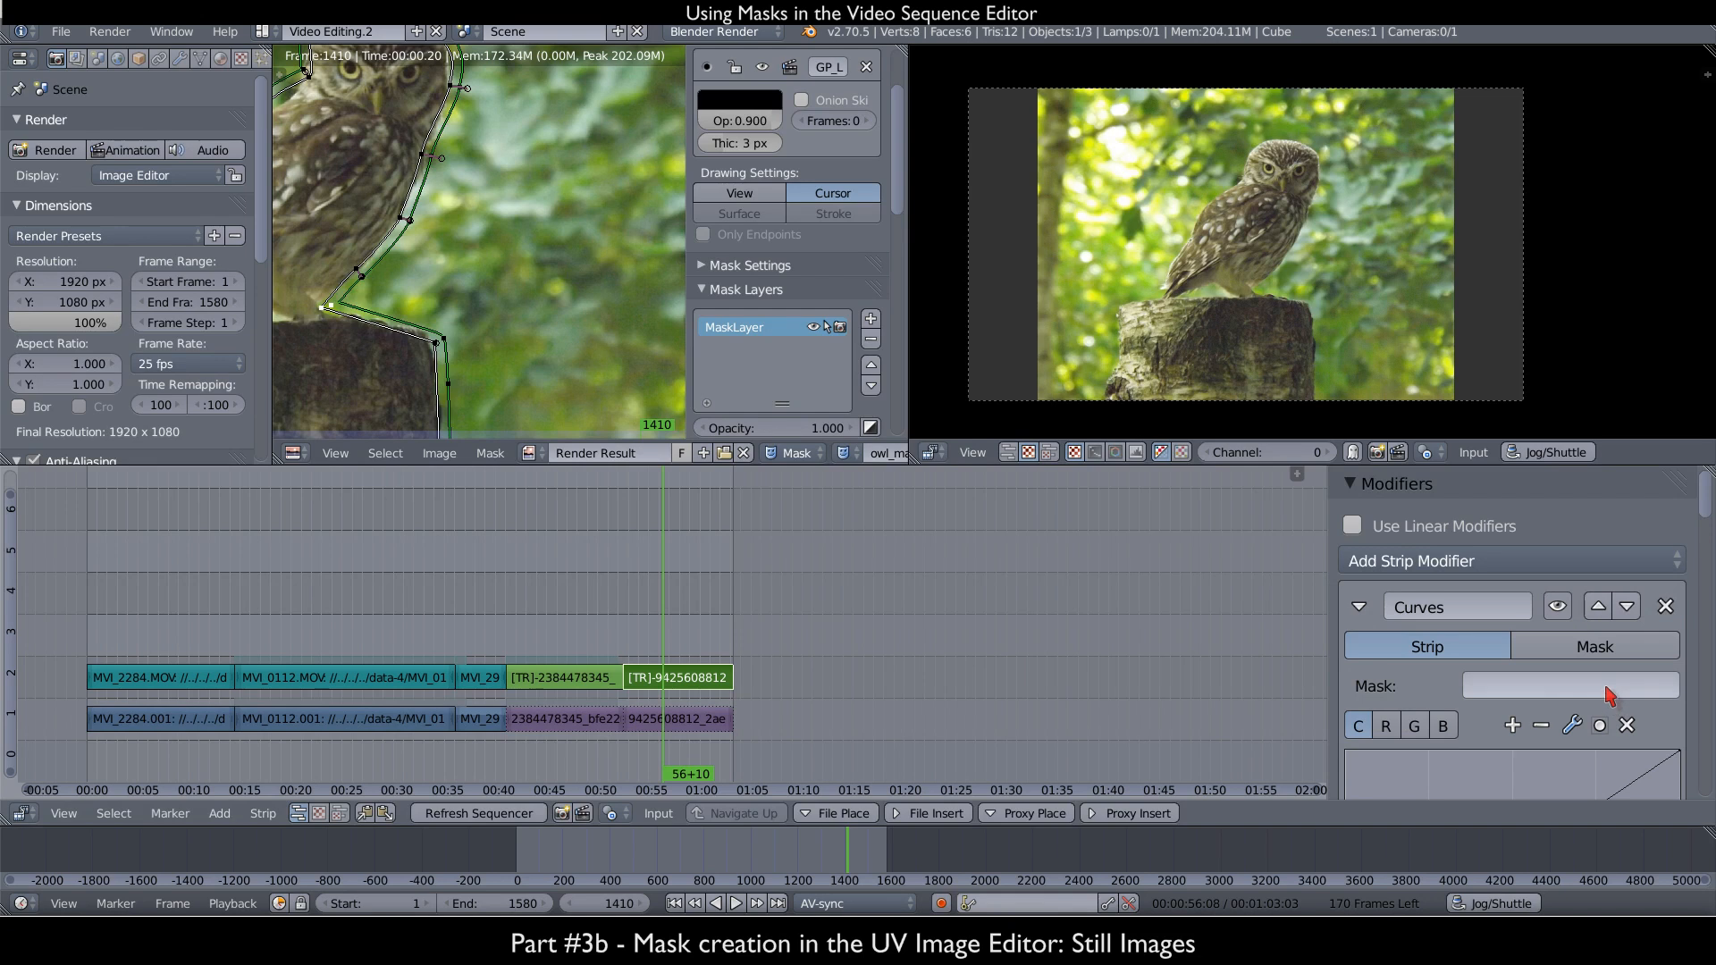
scroll(1608, 688, down, 3)
click(1601, 542)
click(1516, 576)
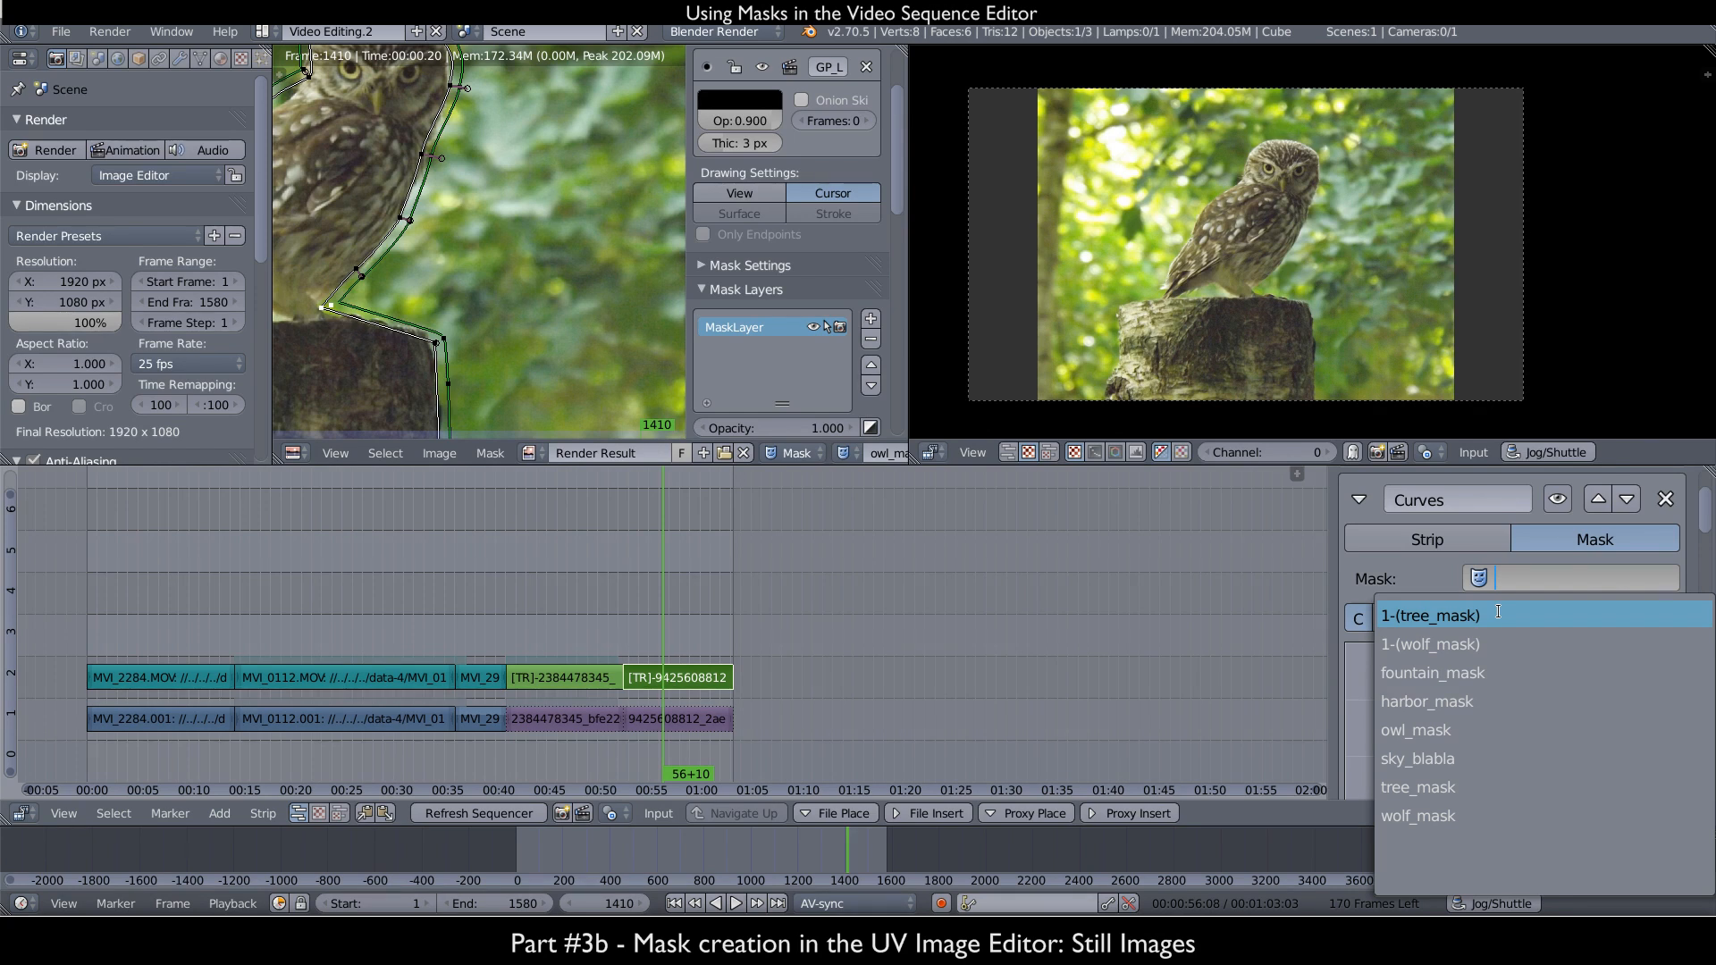
click(1510, 716)
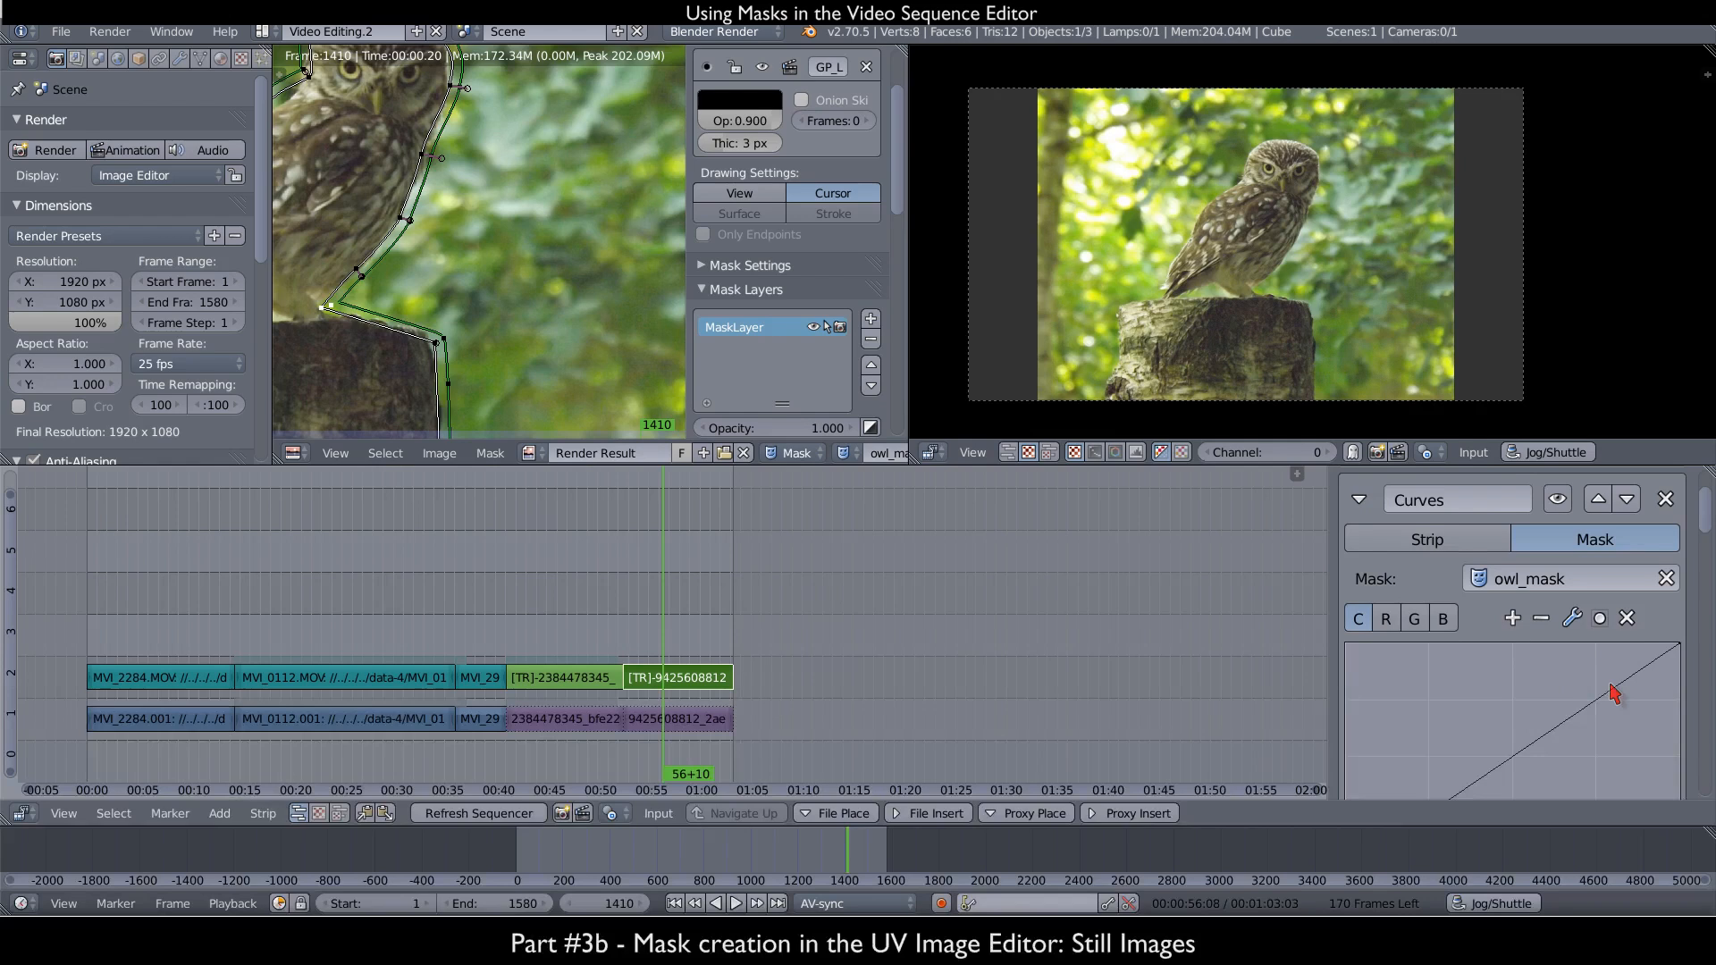
- Shape the owl's combined curve into an S with three points to raise contrast, and inspect the result in the maximised preview
scroll(1613, 688, down, 3)
drag(1599, 563, 1609, 536)
mouse_move(1452, 657)
mouse_down()
mouse_move(1422, 680)
mouse_move(1434, 670)
mouse_up()
drag(1532, 593, 1518, 564)
scroll(1280, 223, up, 2)
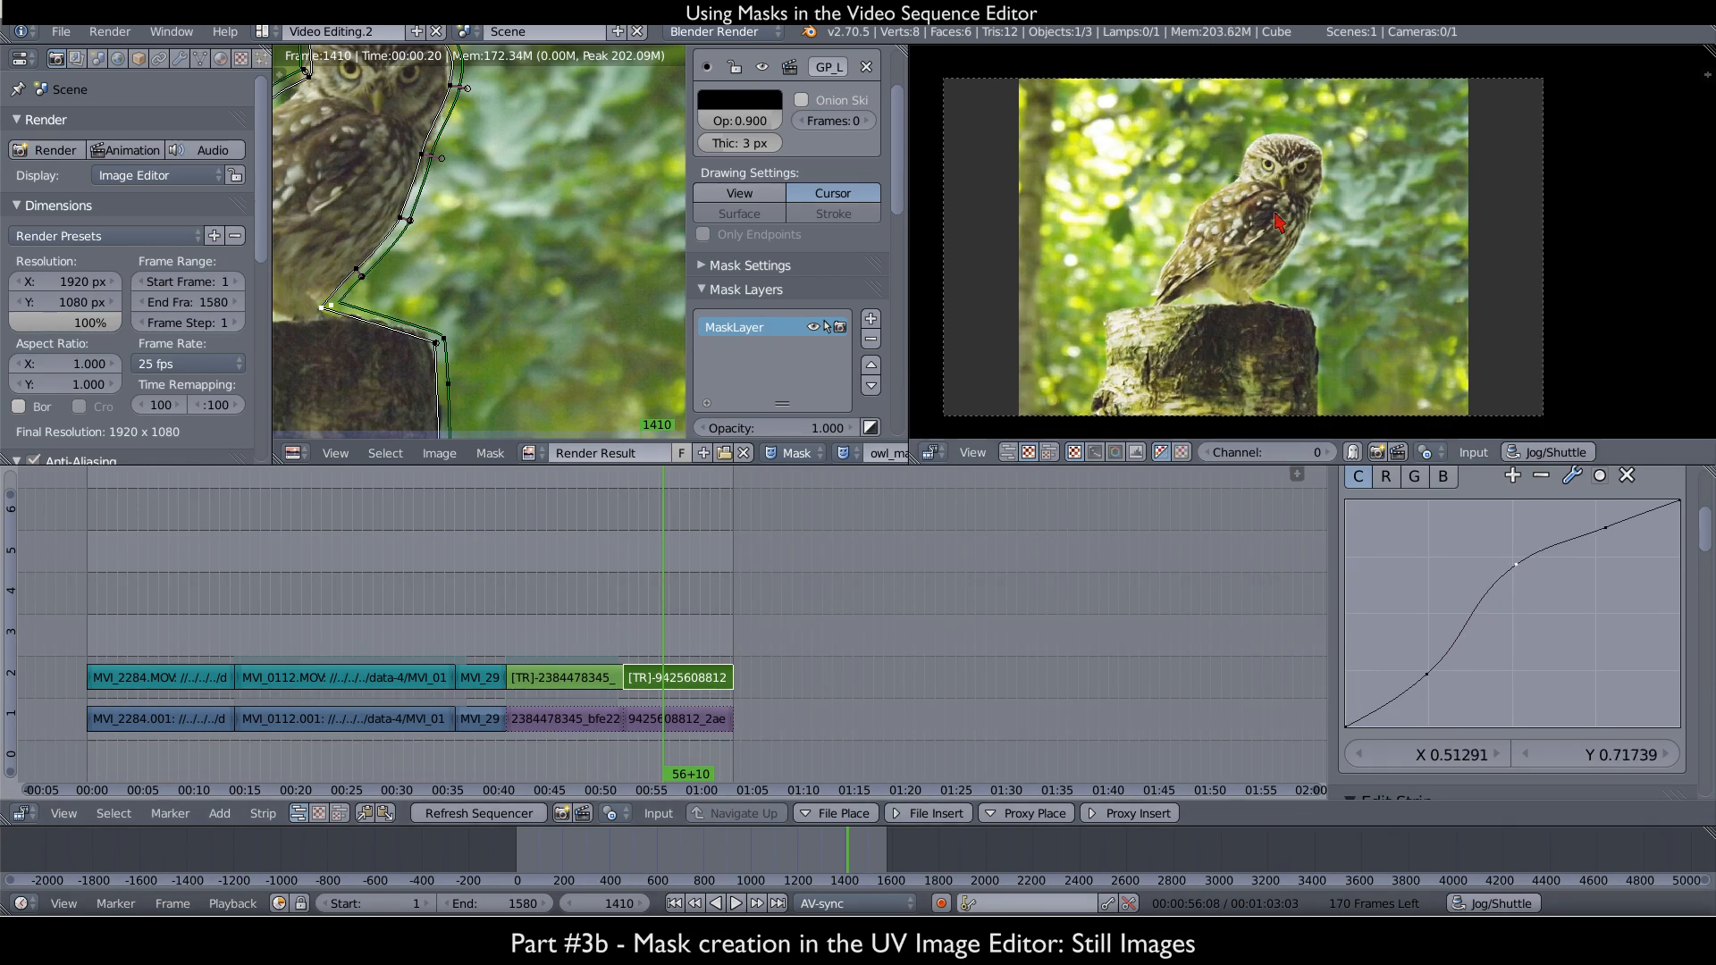
key(shift+space)
scroll(751, 436, up, 3)
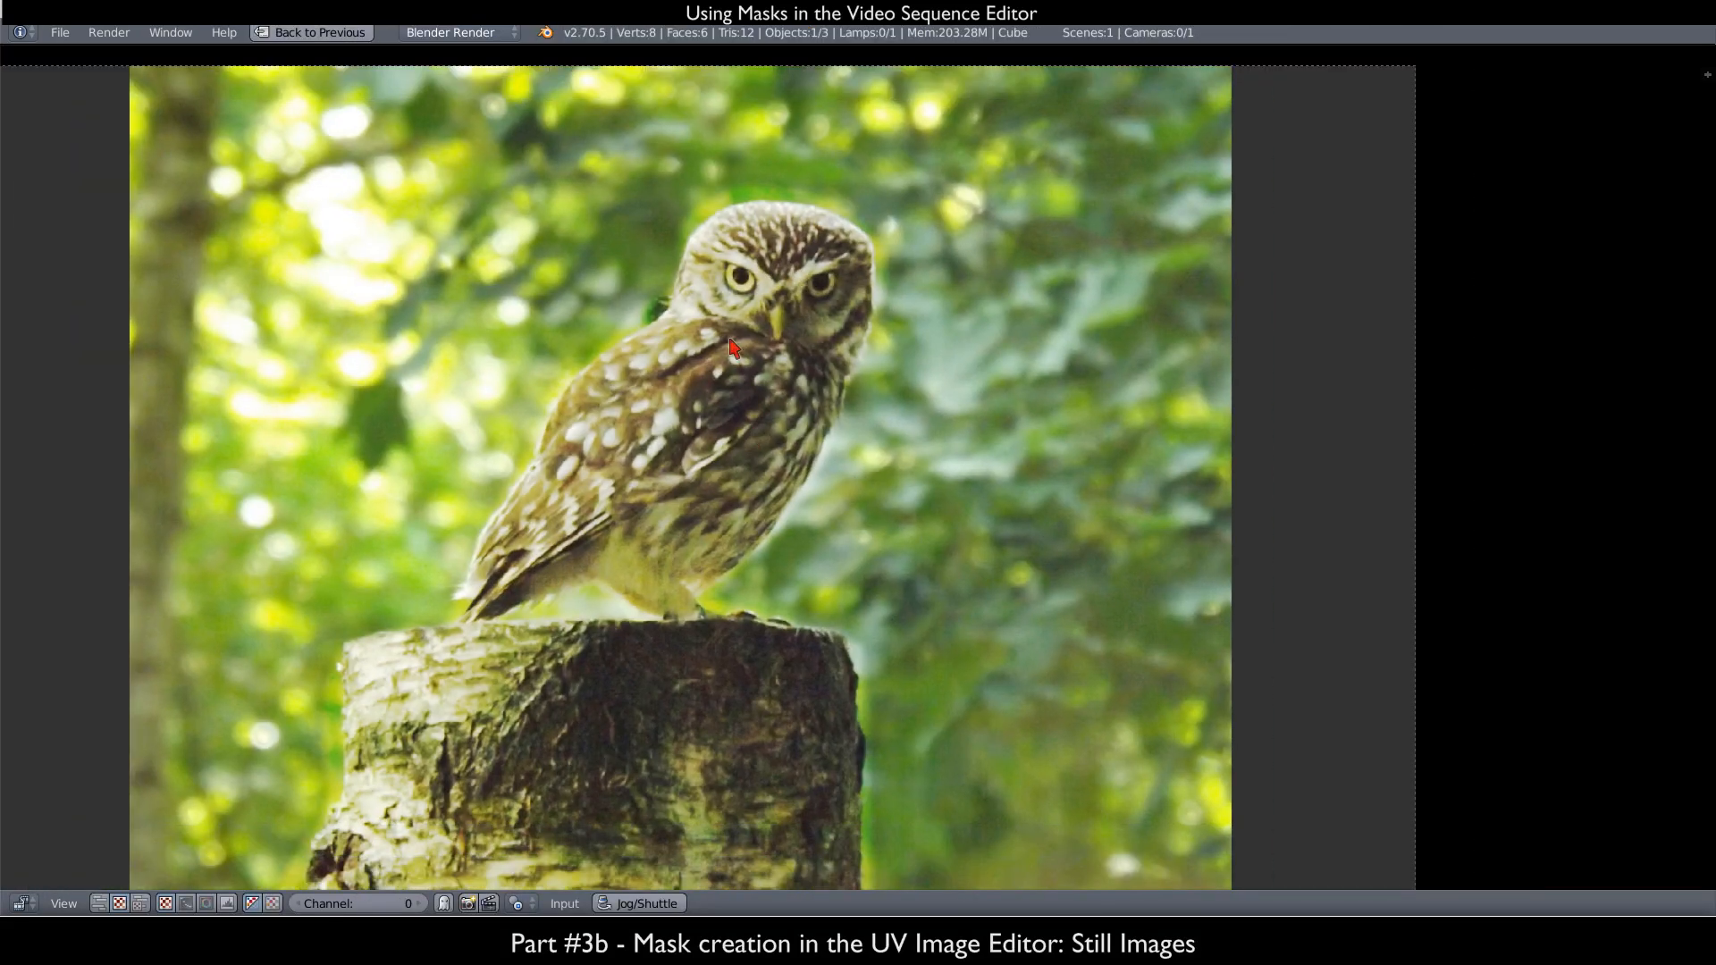
click(318, 33)
- Make an independent copy of owl_mask in the image editor for the background and name it 1-(owl_mask)
scroll(1284, 284, down, 3)
scroll(1282, 276, down, 3)
scroll(505, 272, down, 4)
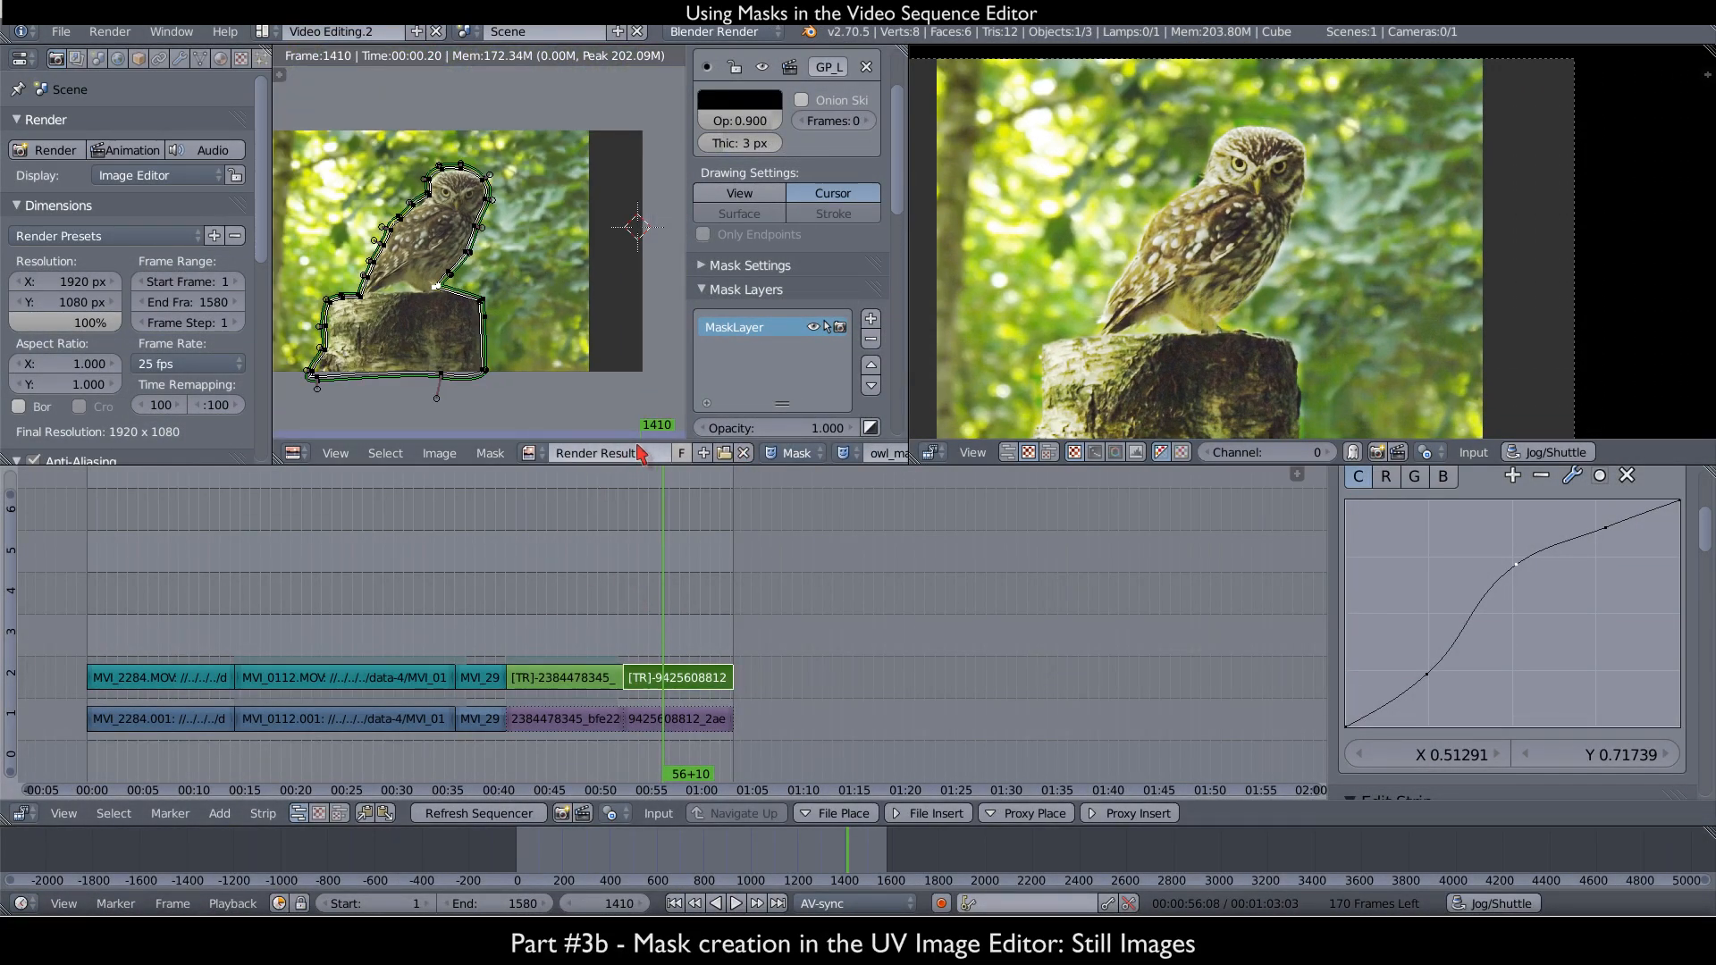
scroll(775, 431, down, 2)
scroll(786, 454, down, 8)
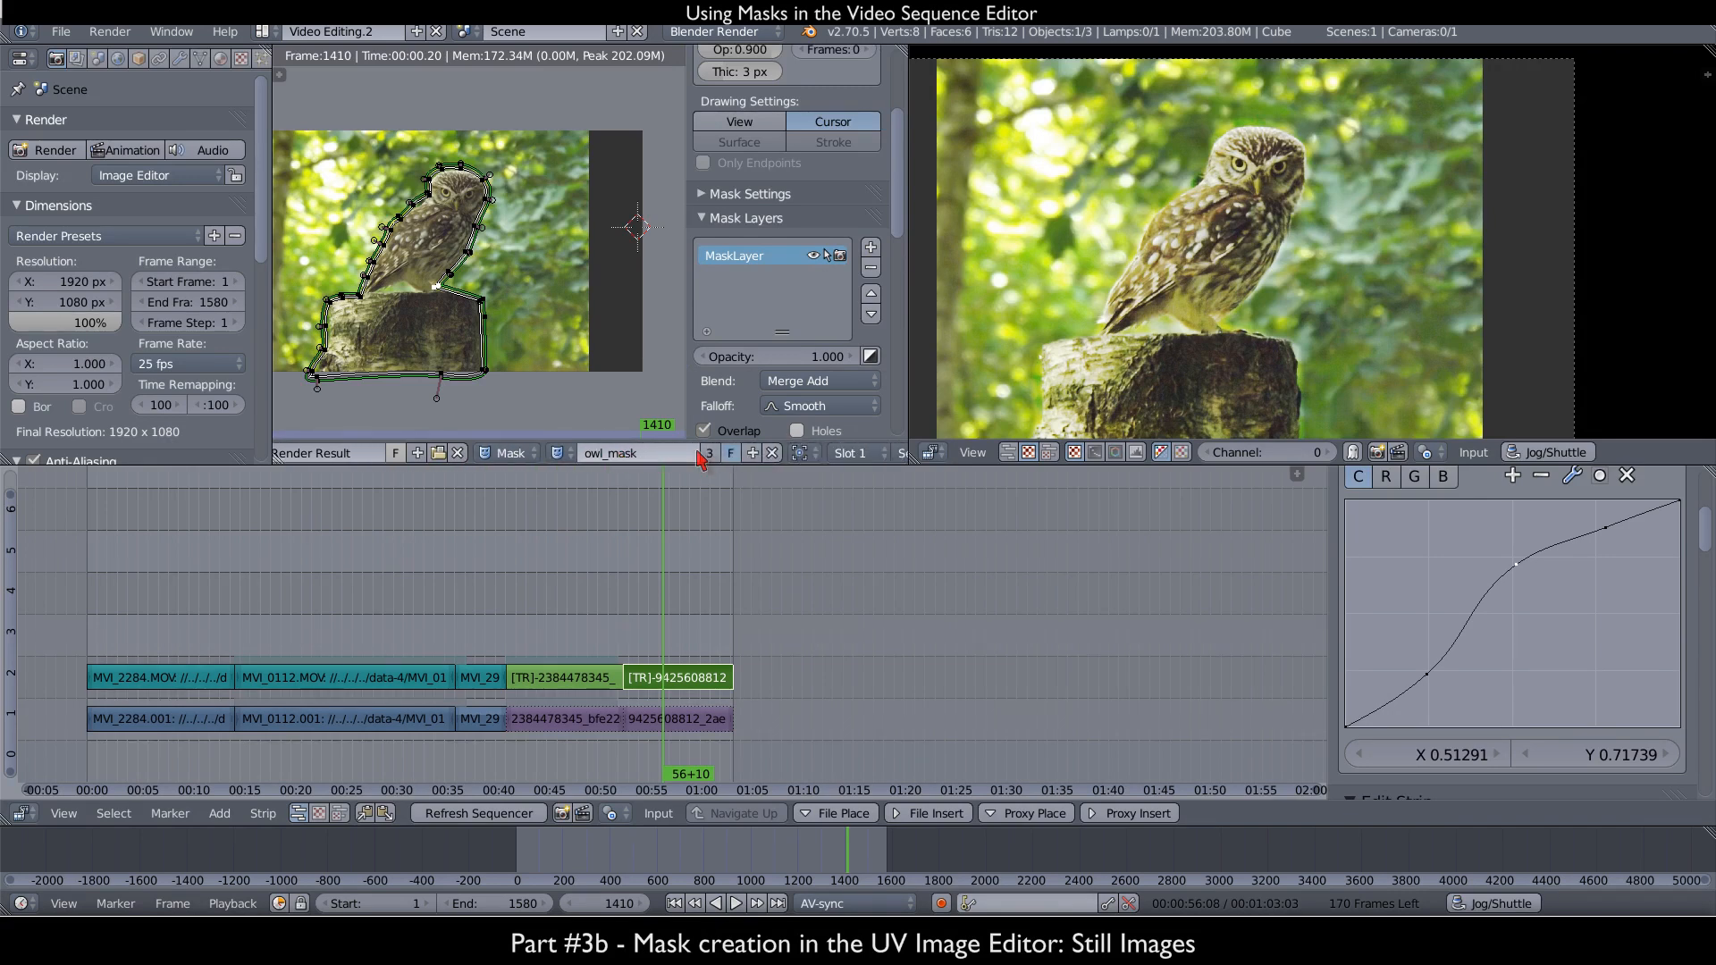
click(707, 453)
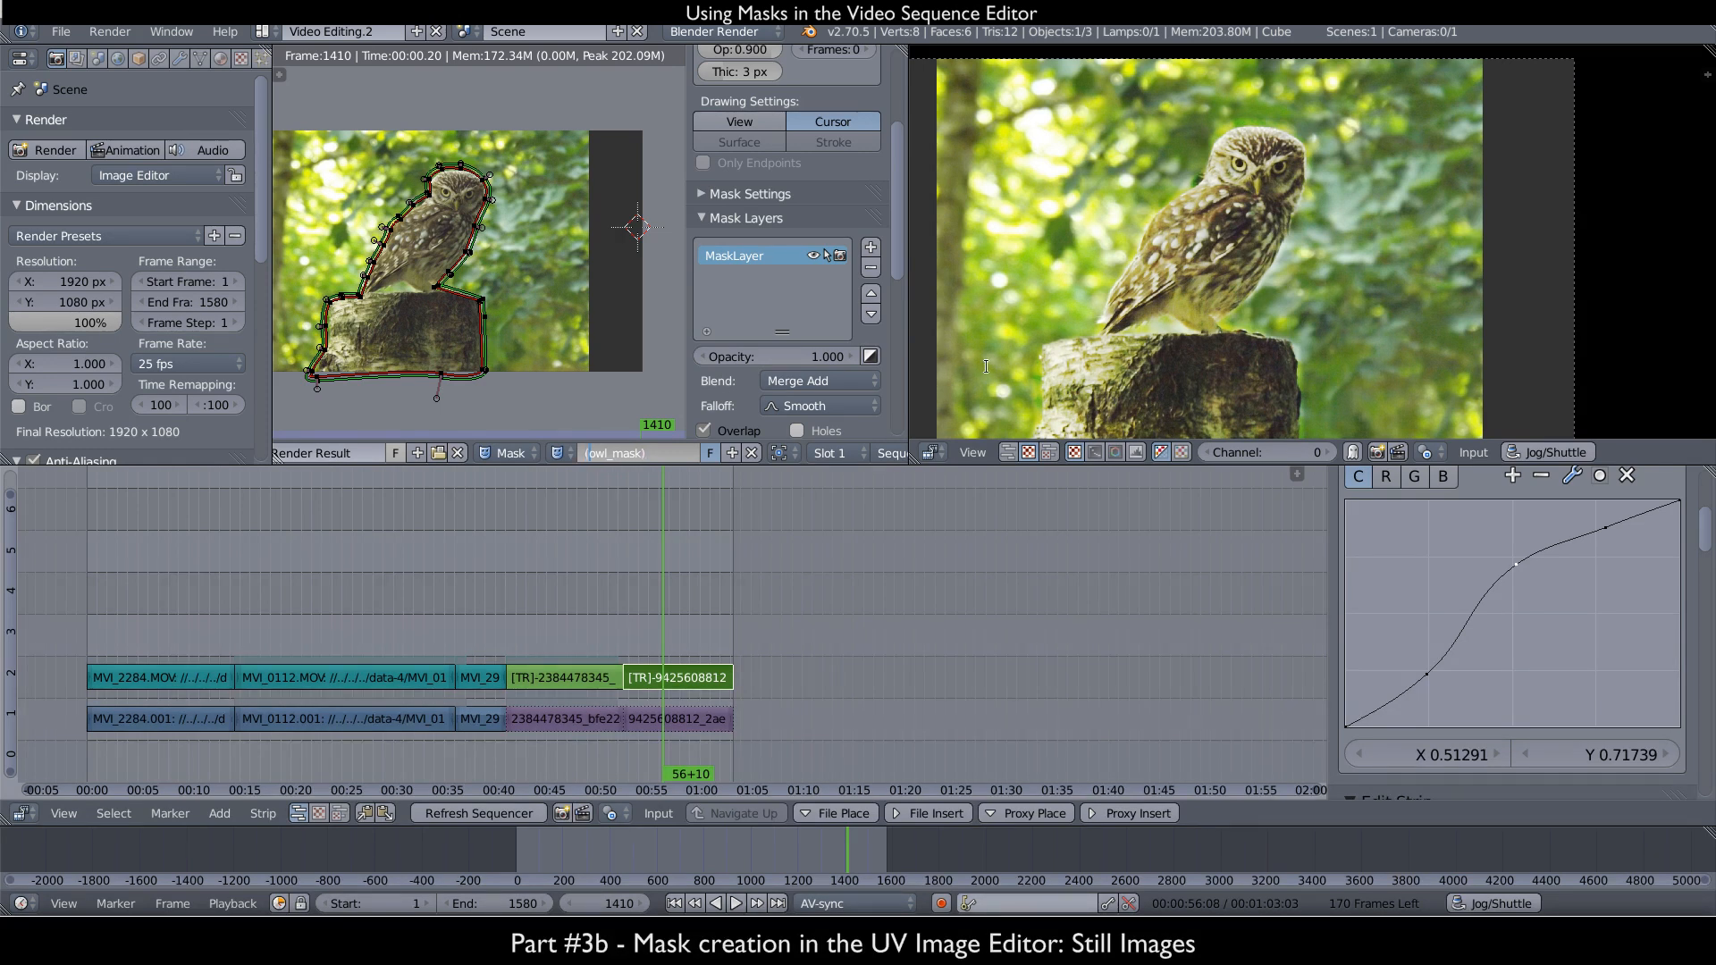
key(Return)
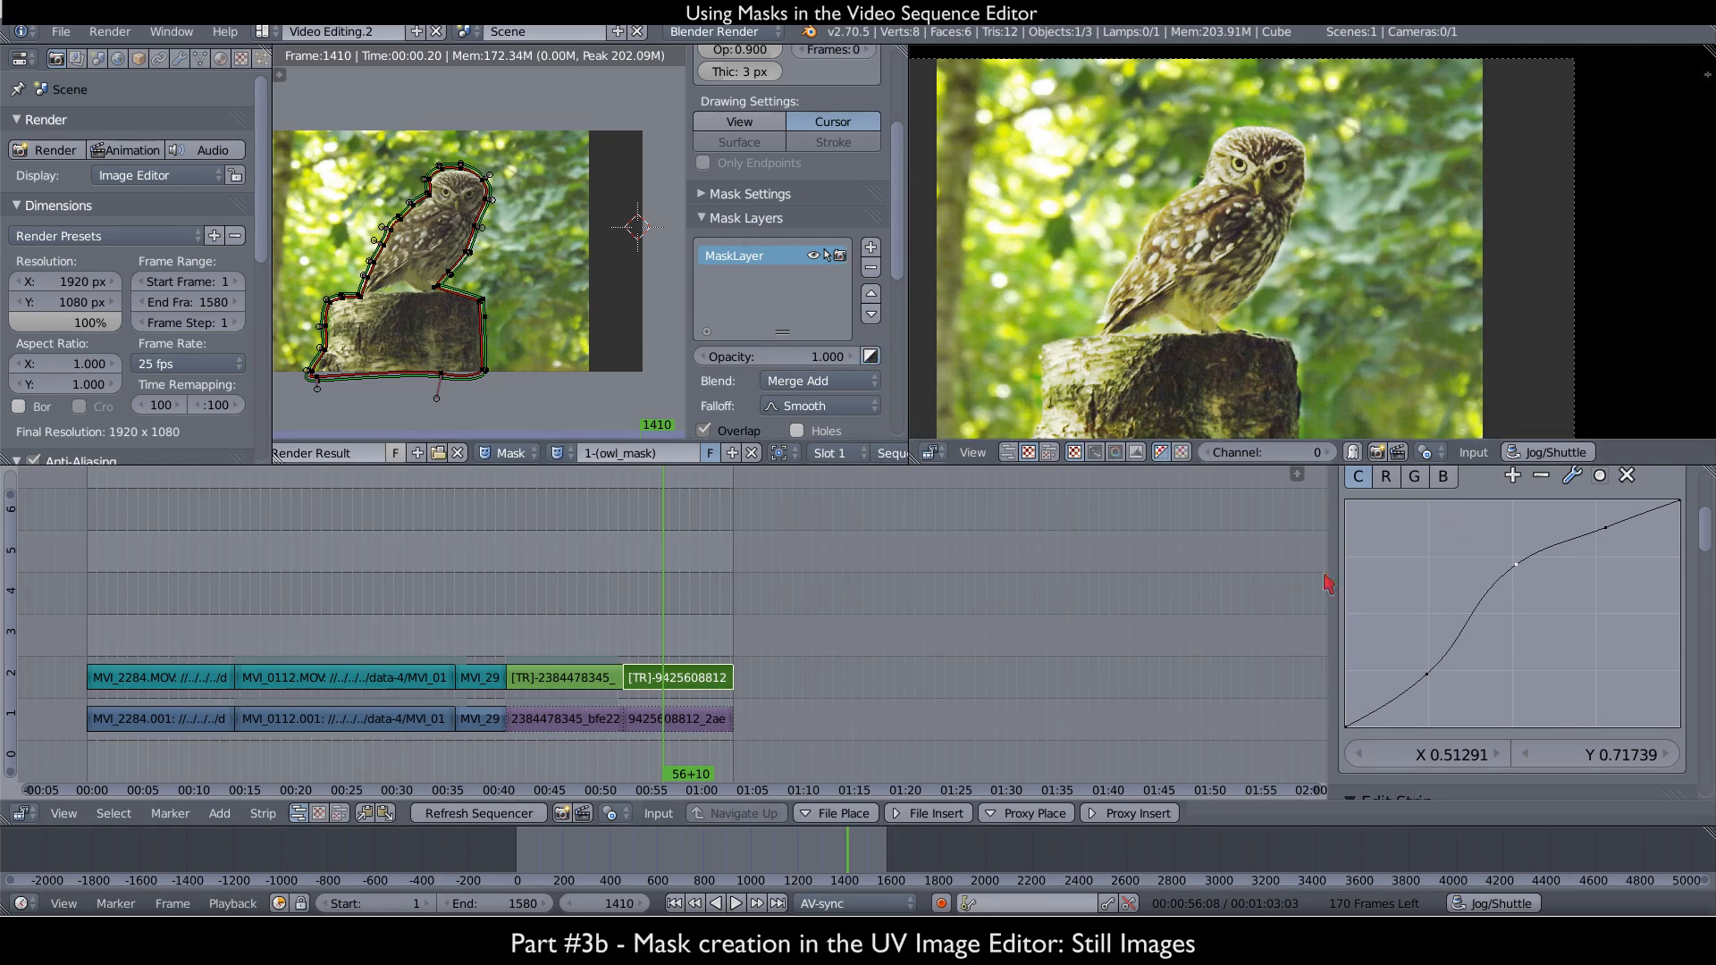
- Collapse the first Curves modifier and add a second one to the owl strip, masked by 1-(owl_mask)
scroll(1419, 608, up, 3)
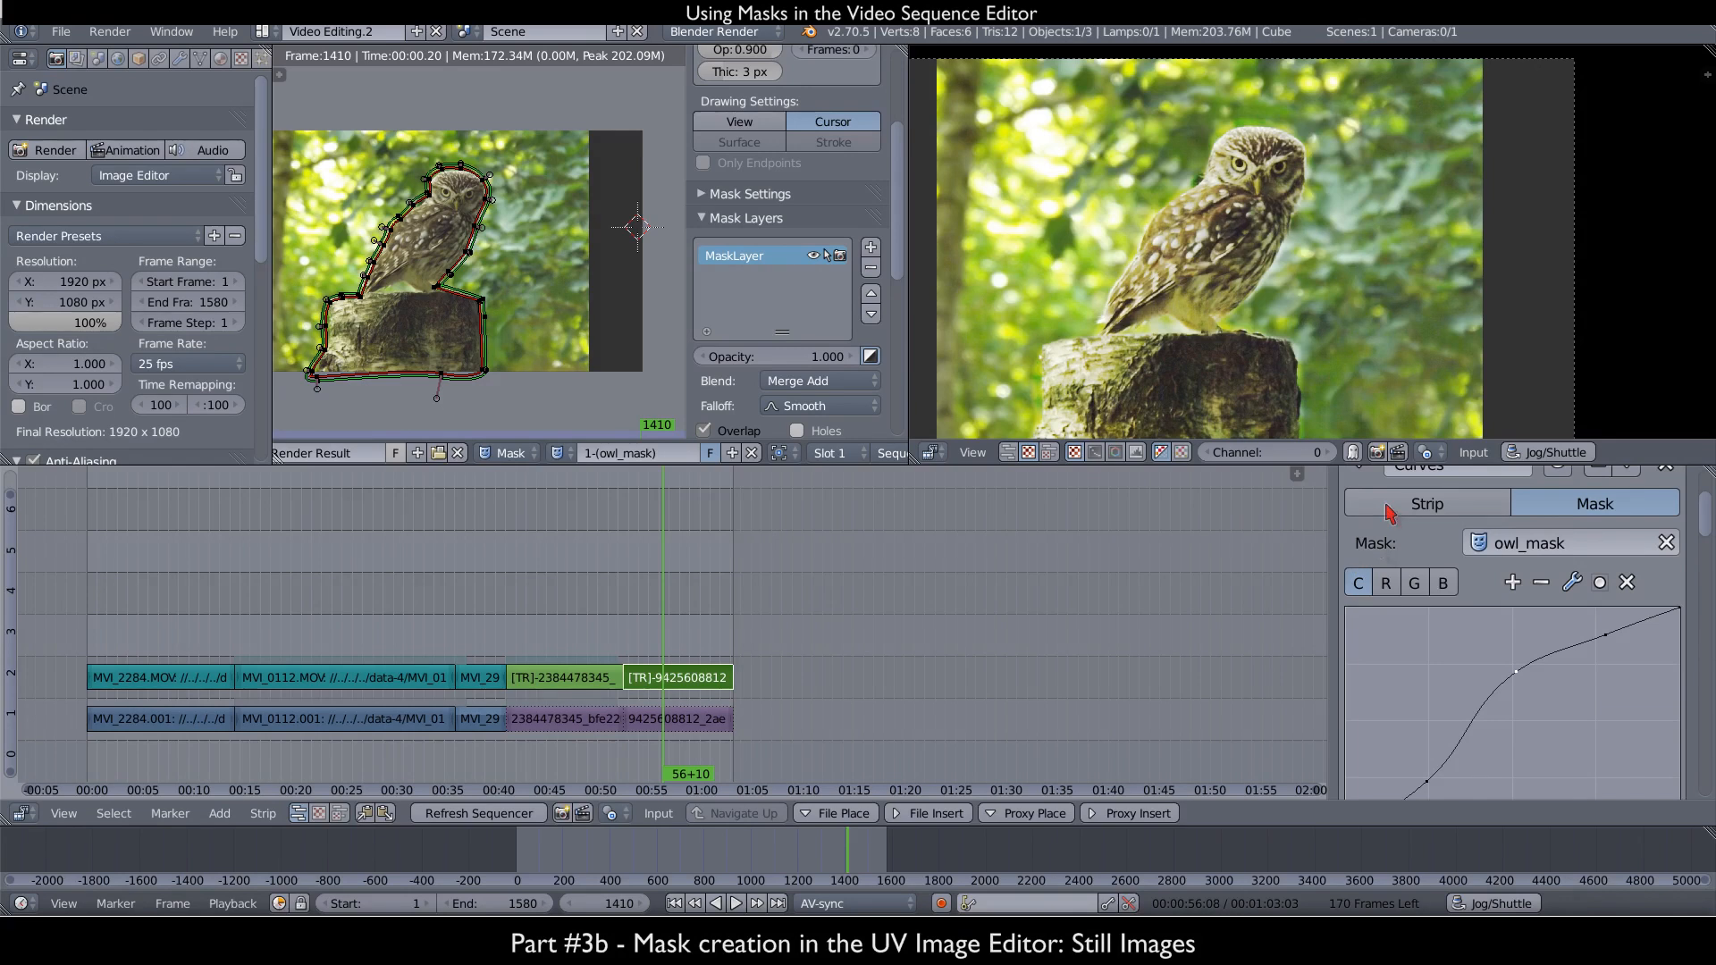
scroll(1390, 511, up, 3)
click(1363, 606)
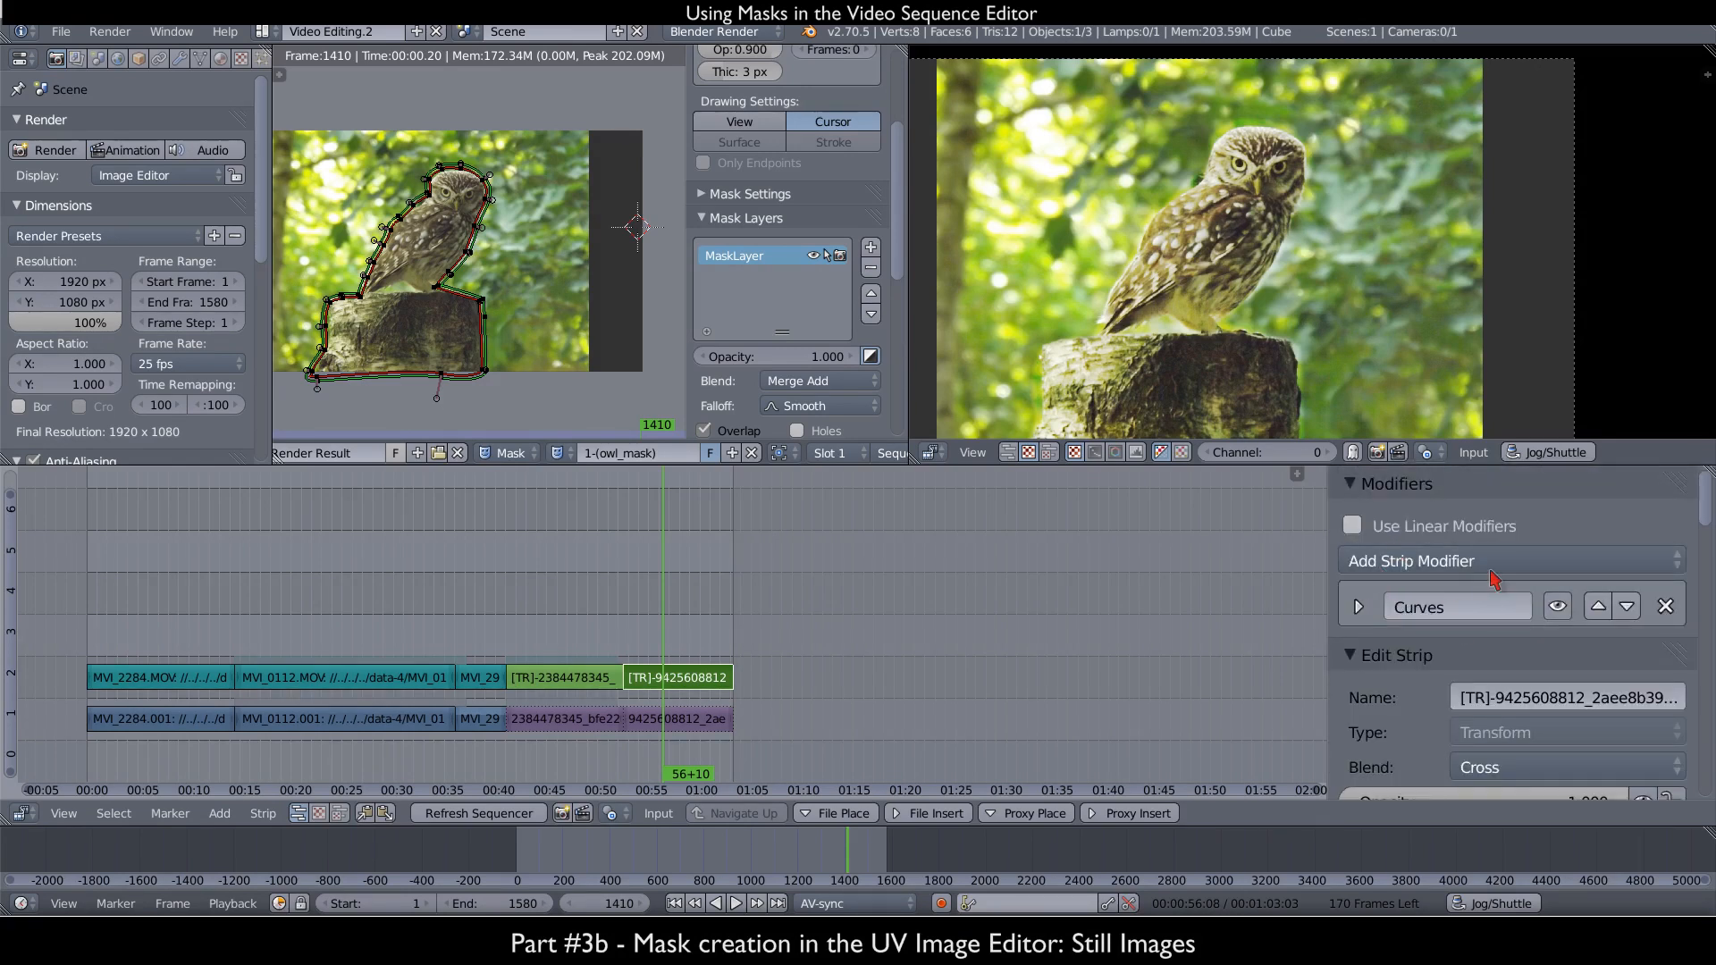
click(1490, 568)
click(1438, 629)
scroll(1394, 659, down, 3)
click(1613, 630)
click(1574, 673)
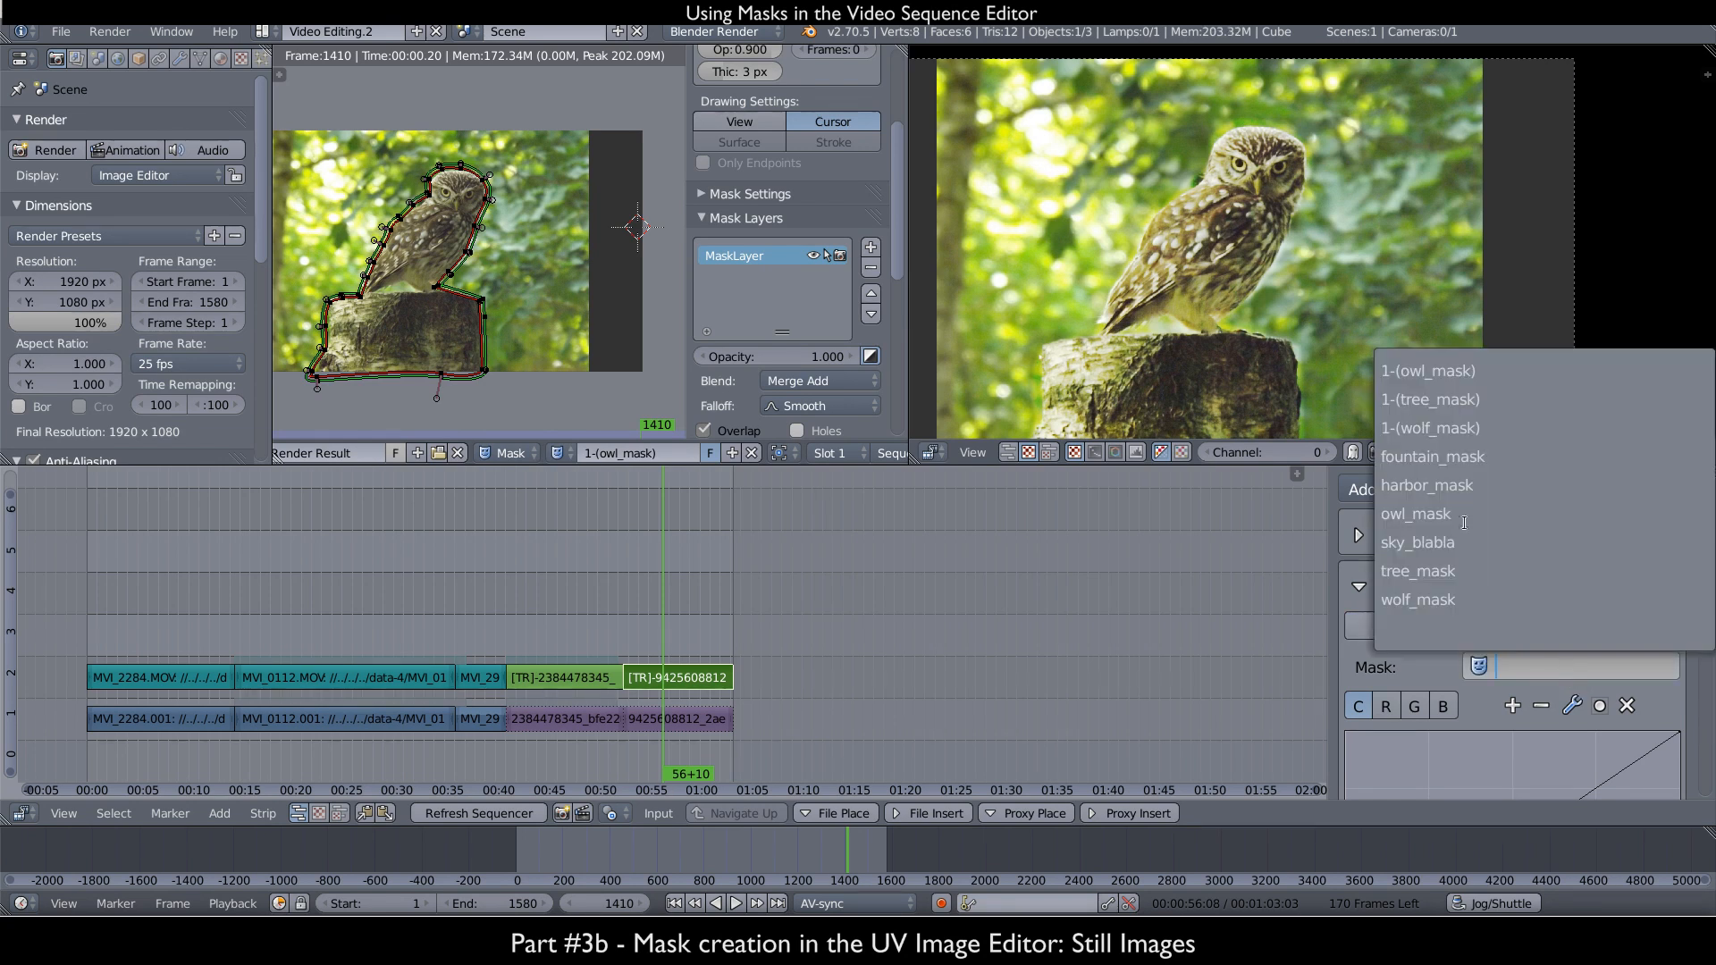
click(1475, 372)
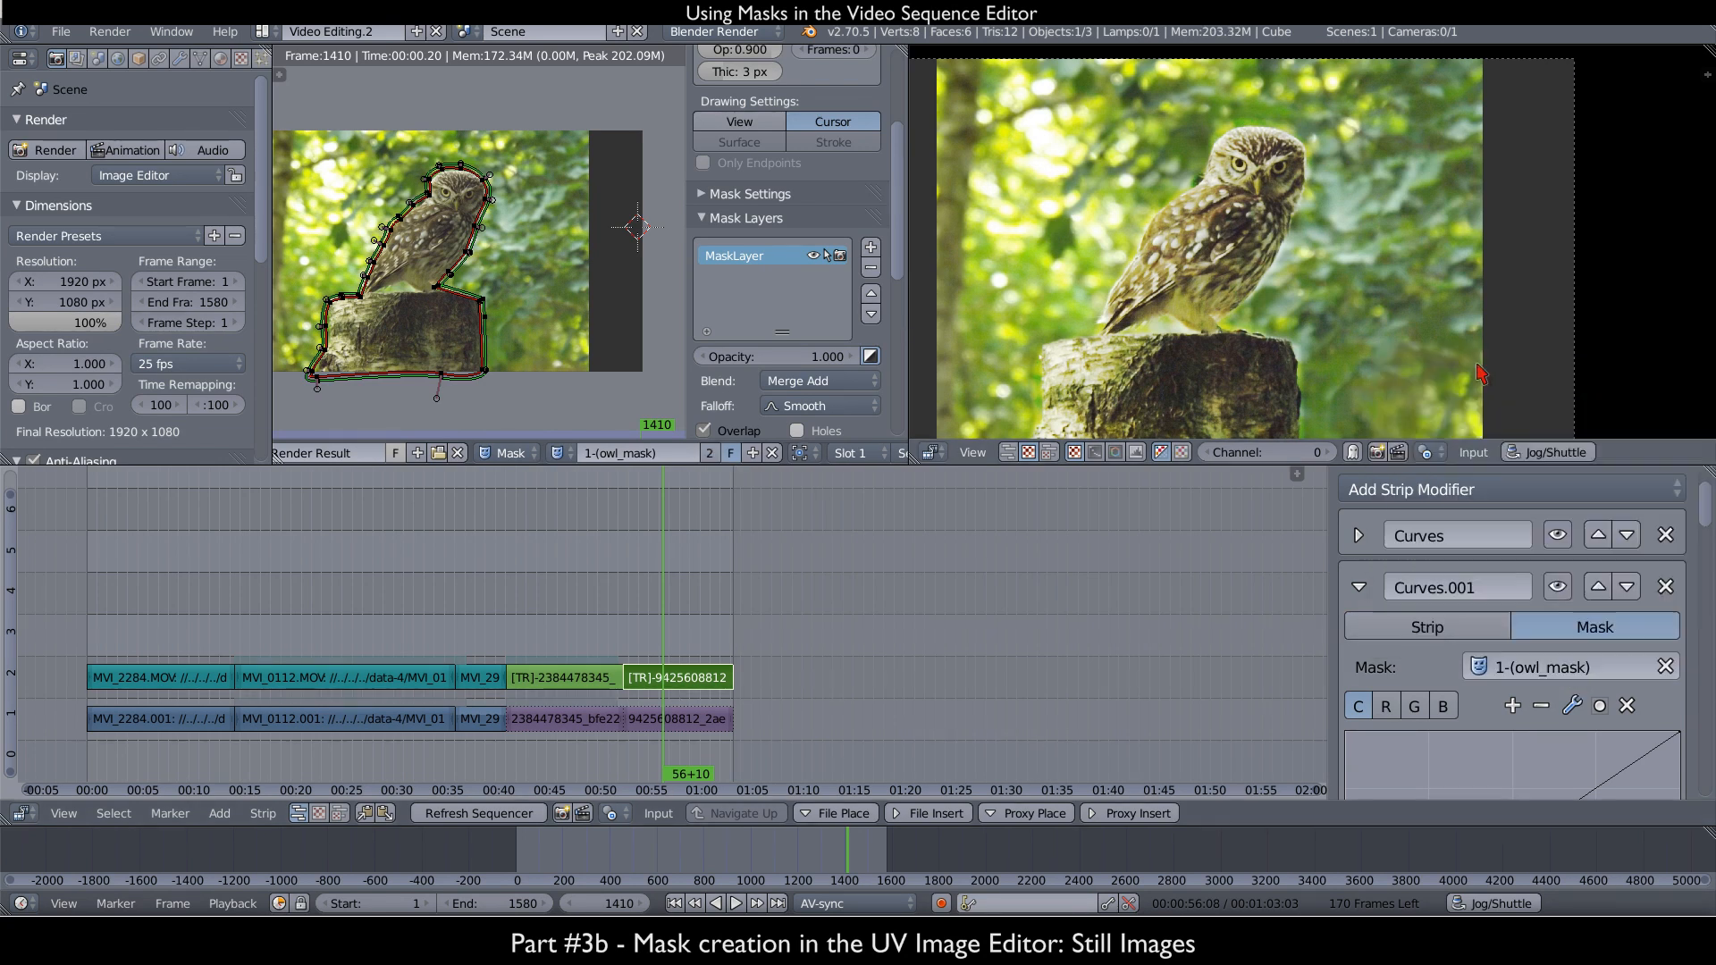
- Darken the background by bending the second modifier's combined curve downwards with two points and lowering its white end point
scroll(1575, 706, down, 3)
scroll(1575, 706, down, 2)
drag(1533, 655, 1498, 703)
mouse_move(1678, 558)
mouse_down()
mouse_move(1680, 604)
mouse_move(1679, 587)
mouse_up()
drag(1355, 779, 1355, 778)
click(1498, 709)
click(1551, 676)
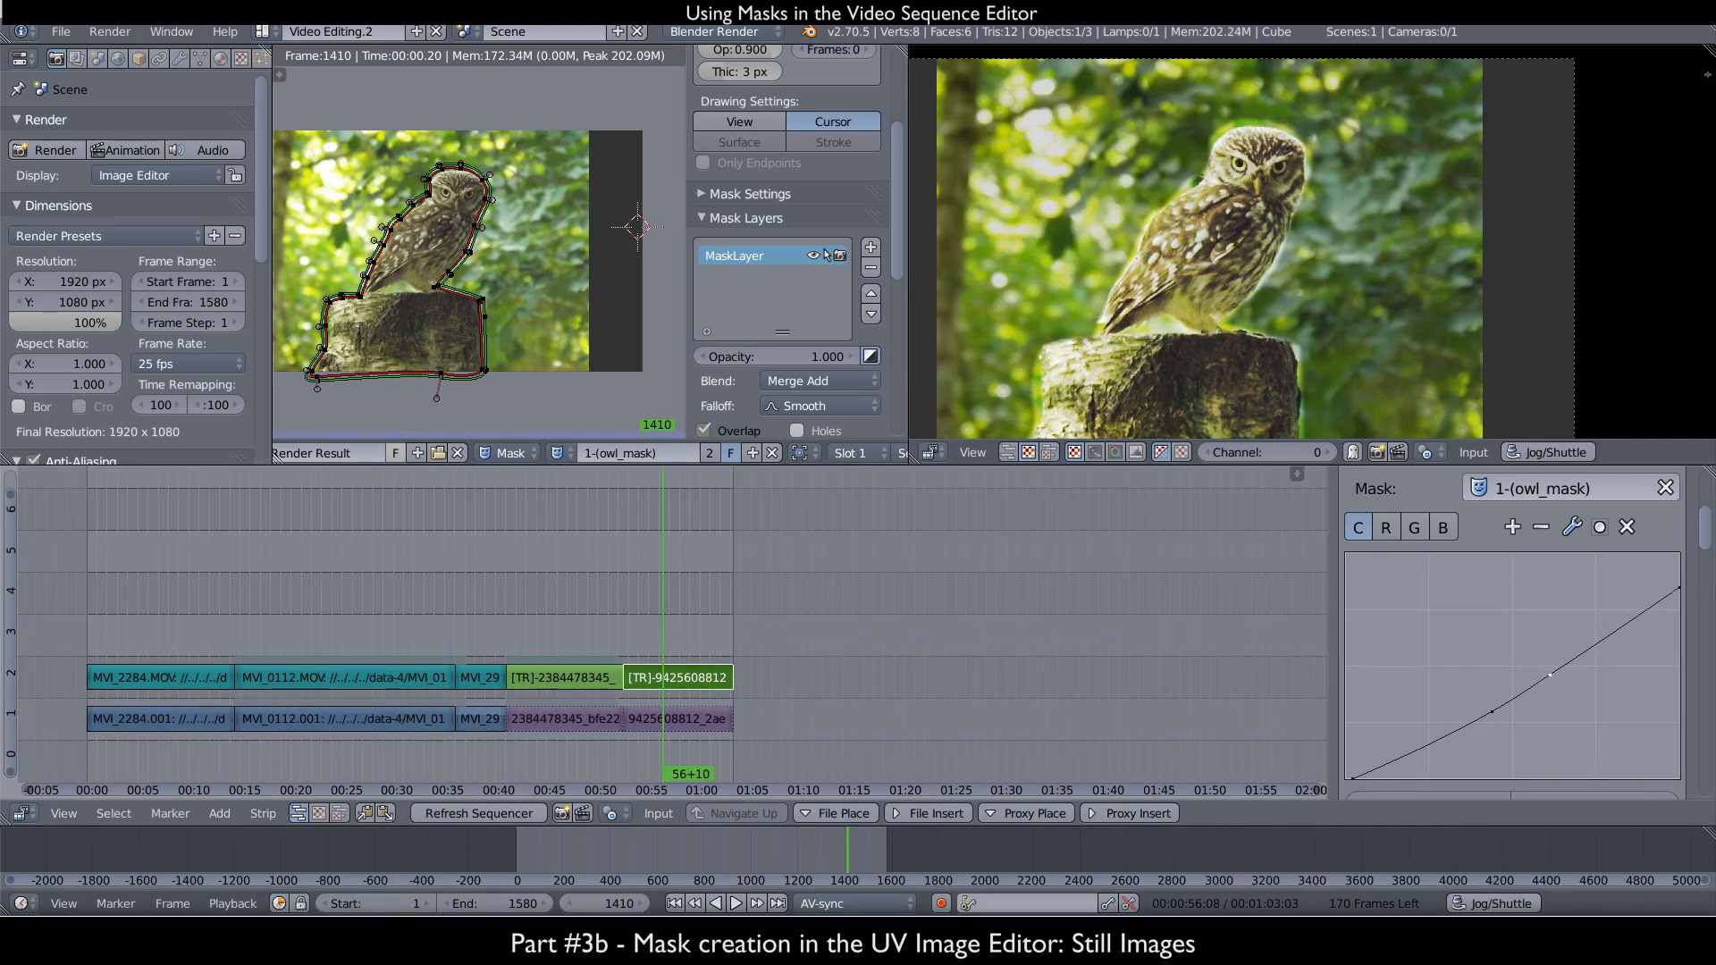
drag(1551, 676, 1555, 681)
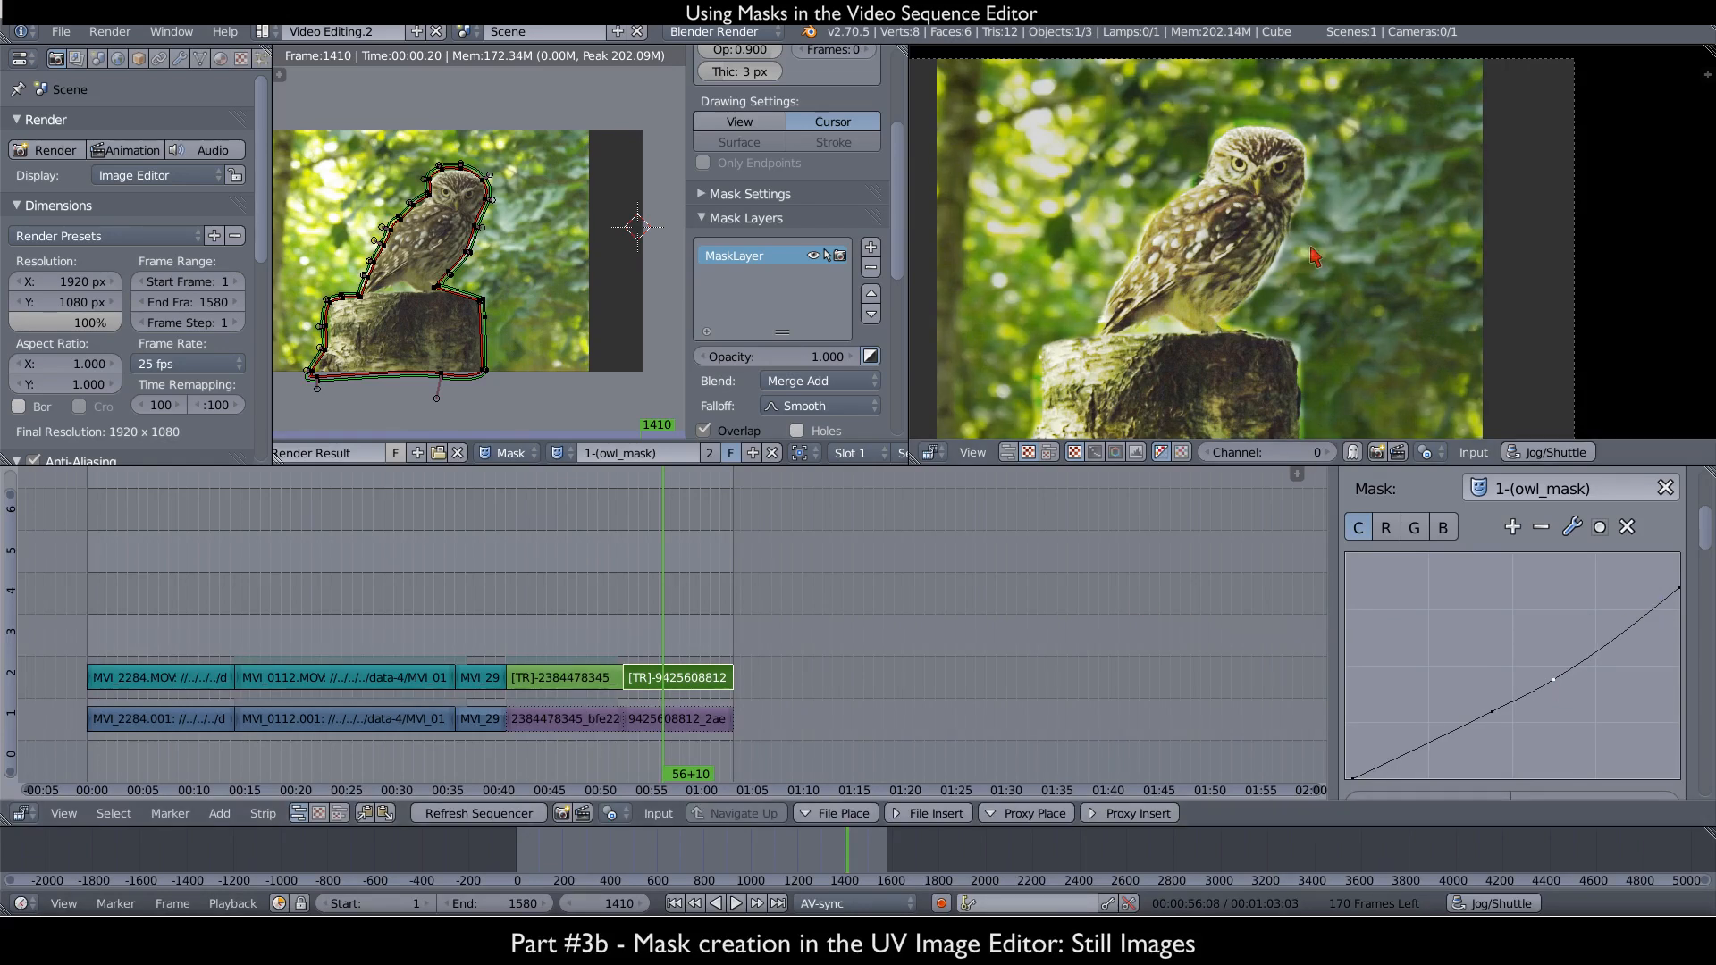
- Hide the image editor's properties sidebar and bring all strips towards the middle of the sequencer timeline
scroll(662, 617, down, 2)
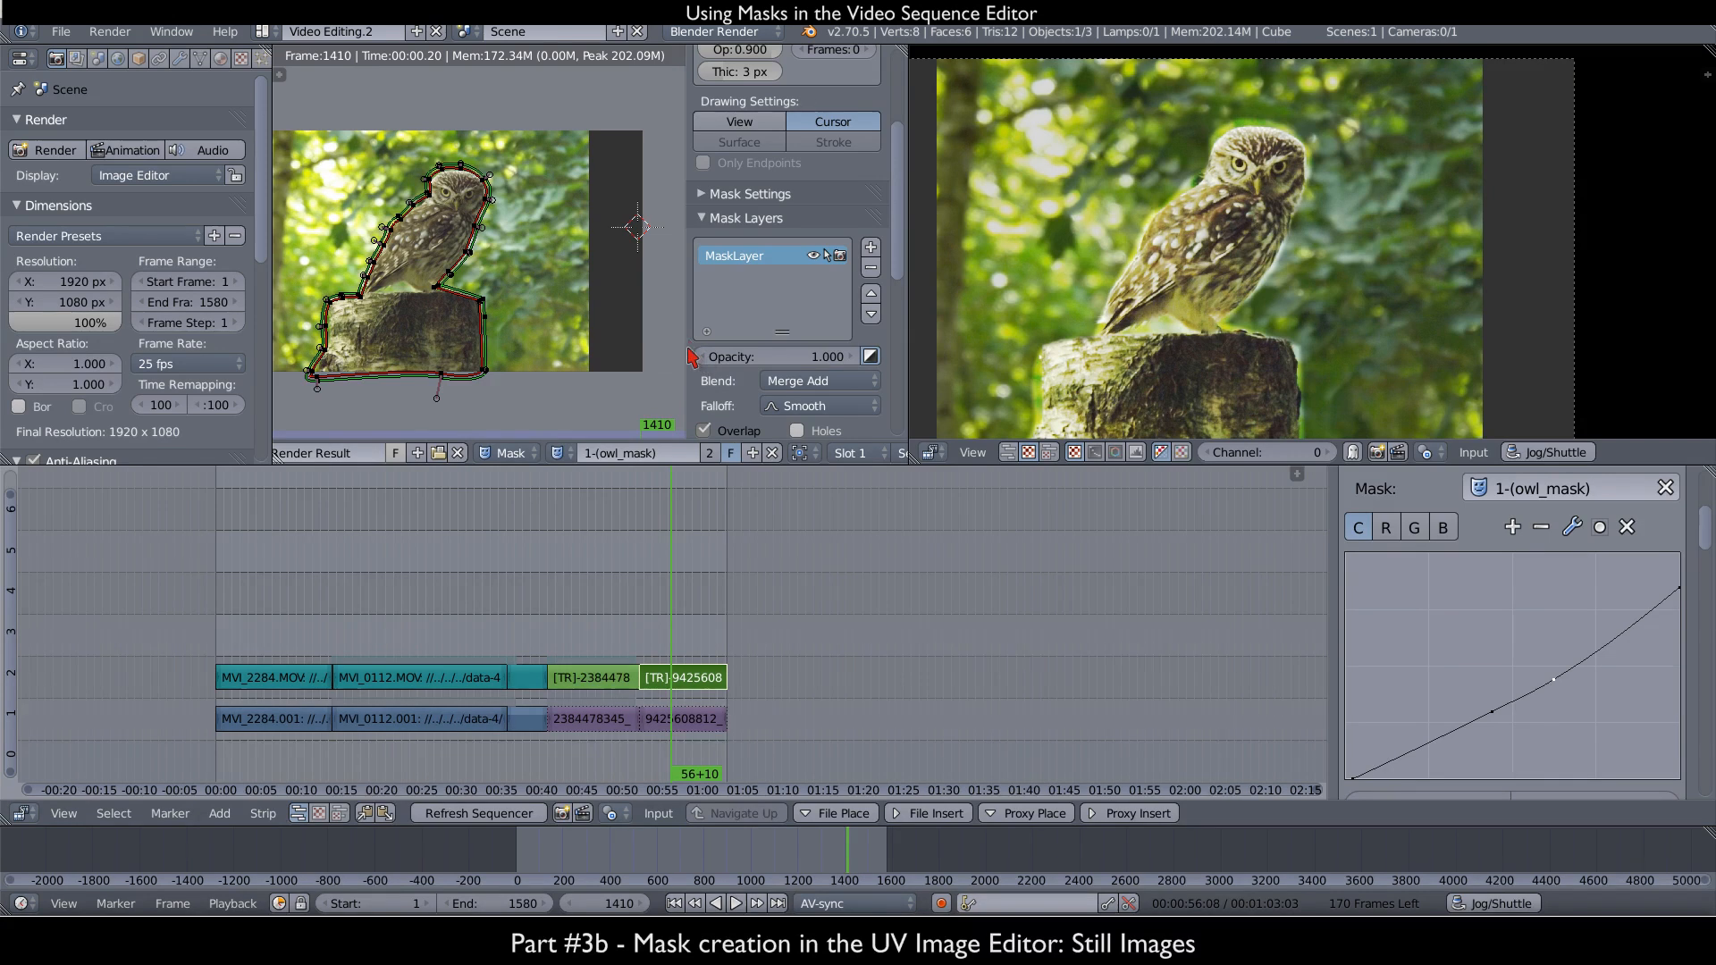
key(n)
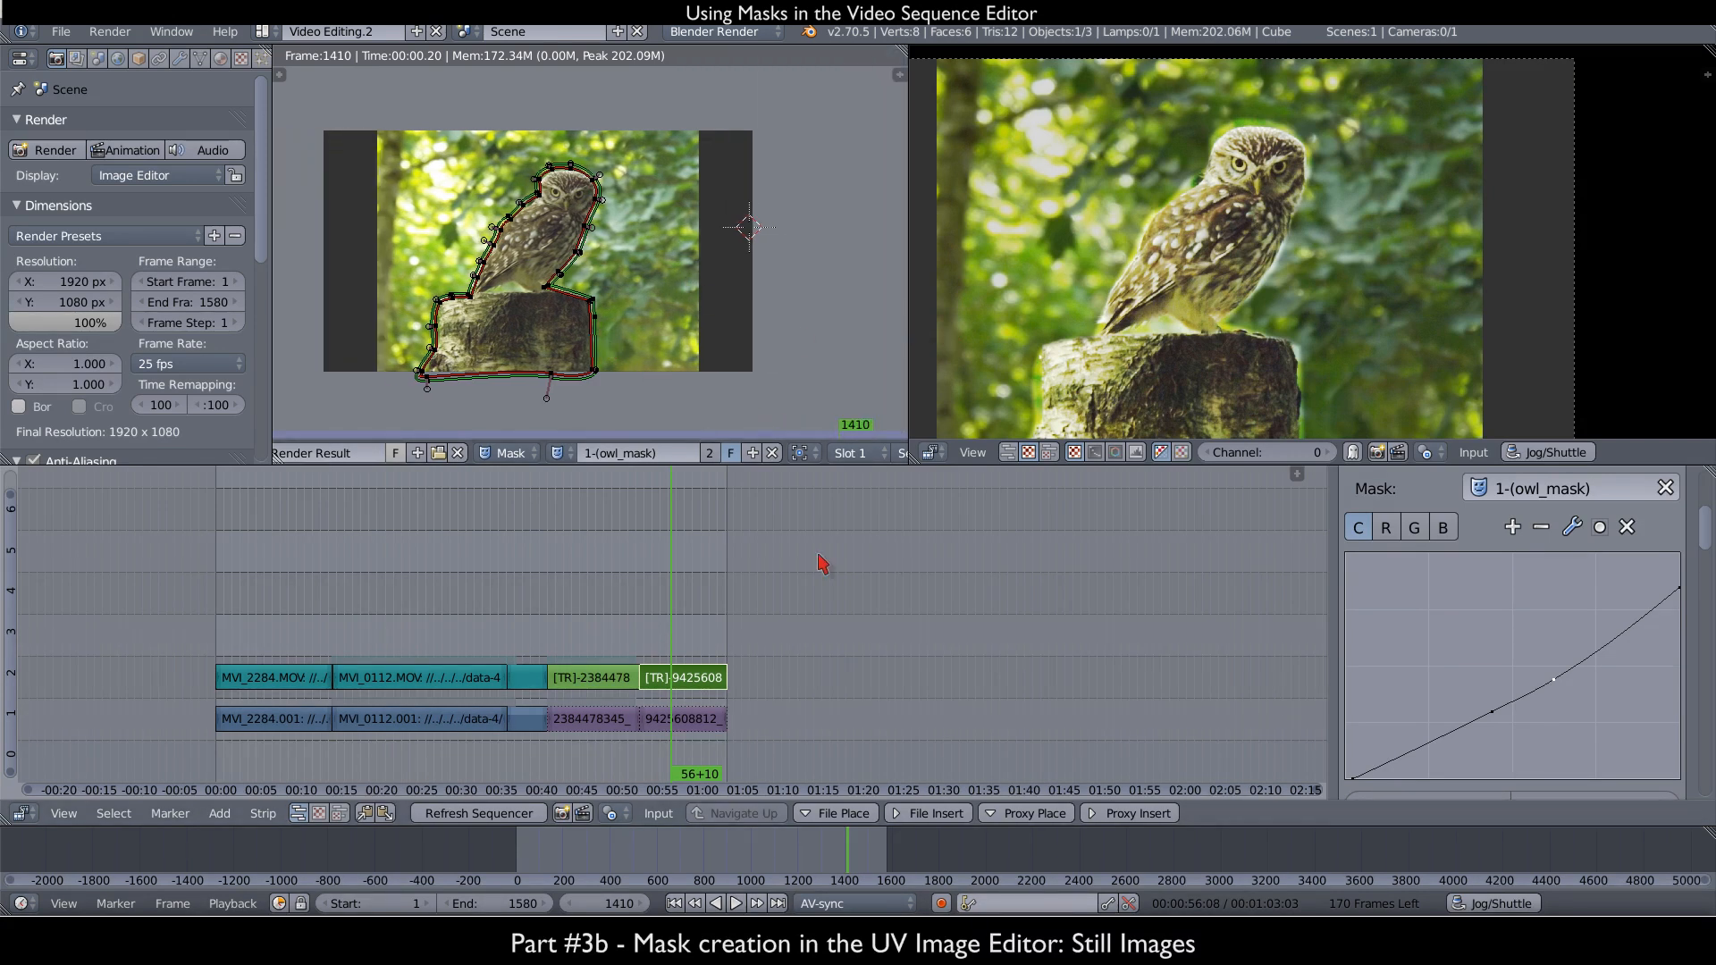
ctrl+scroll(797, 596, left, 6)
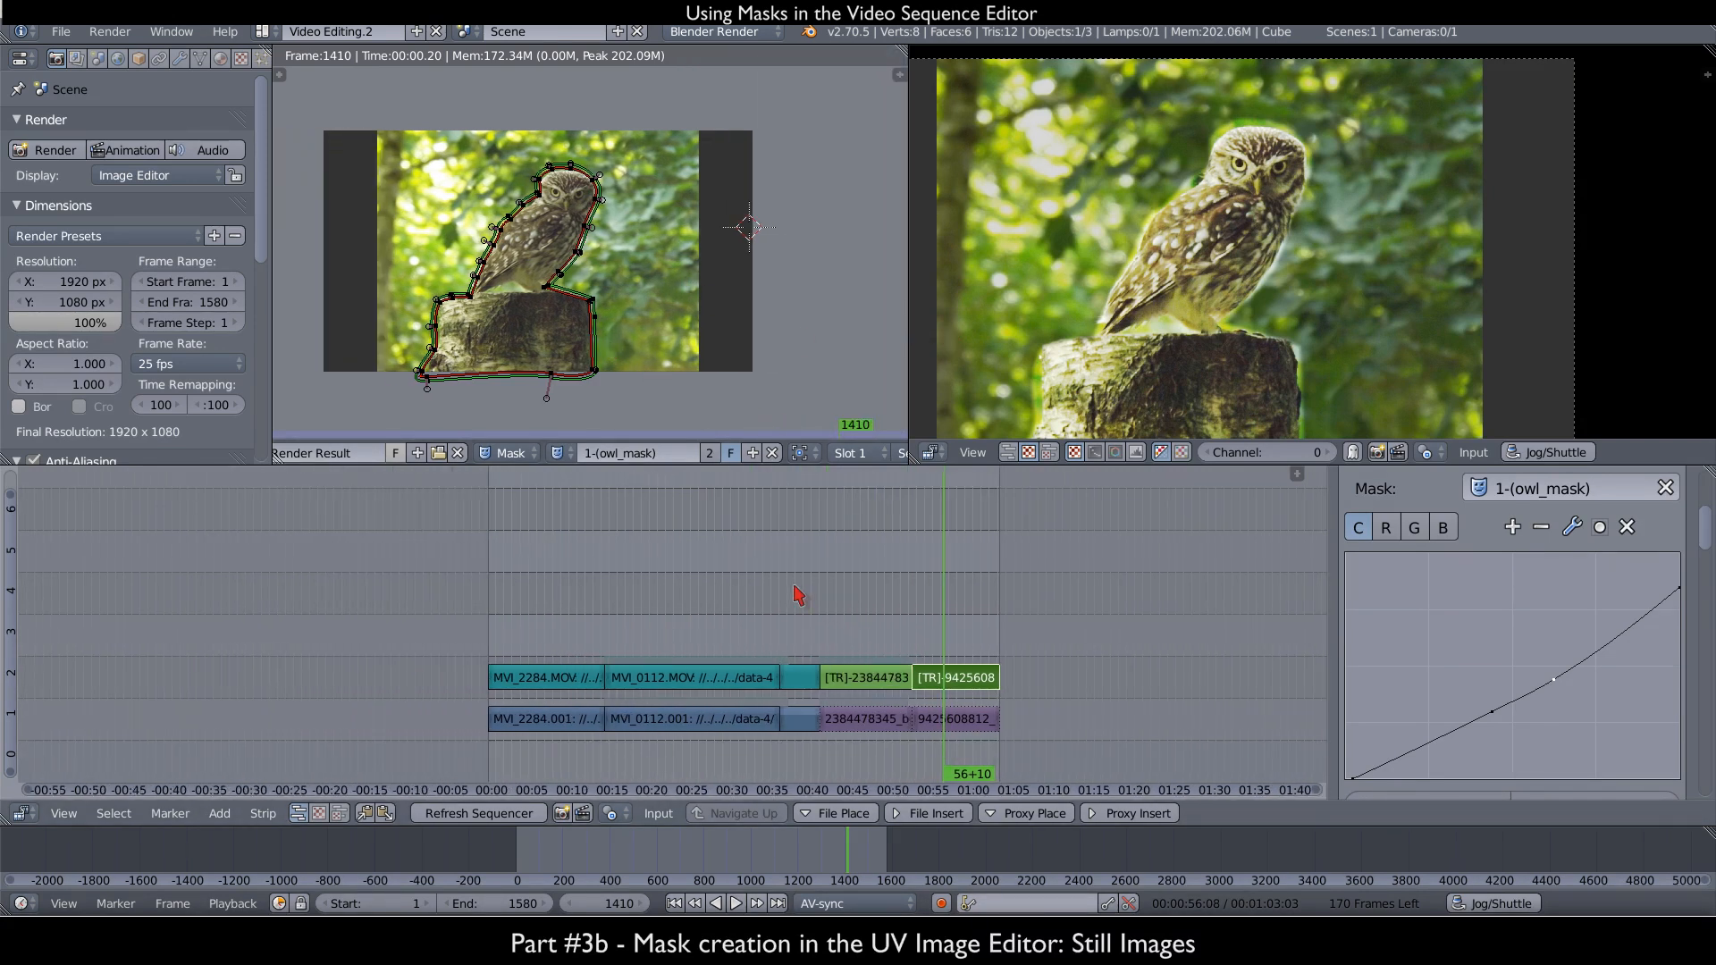